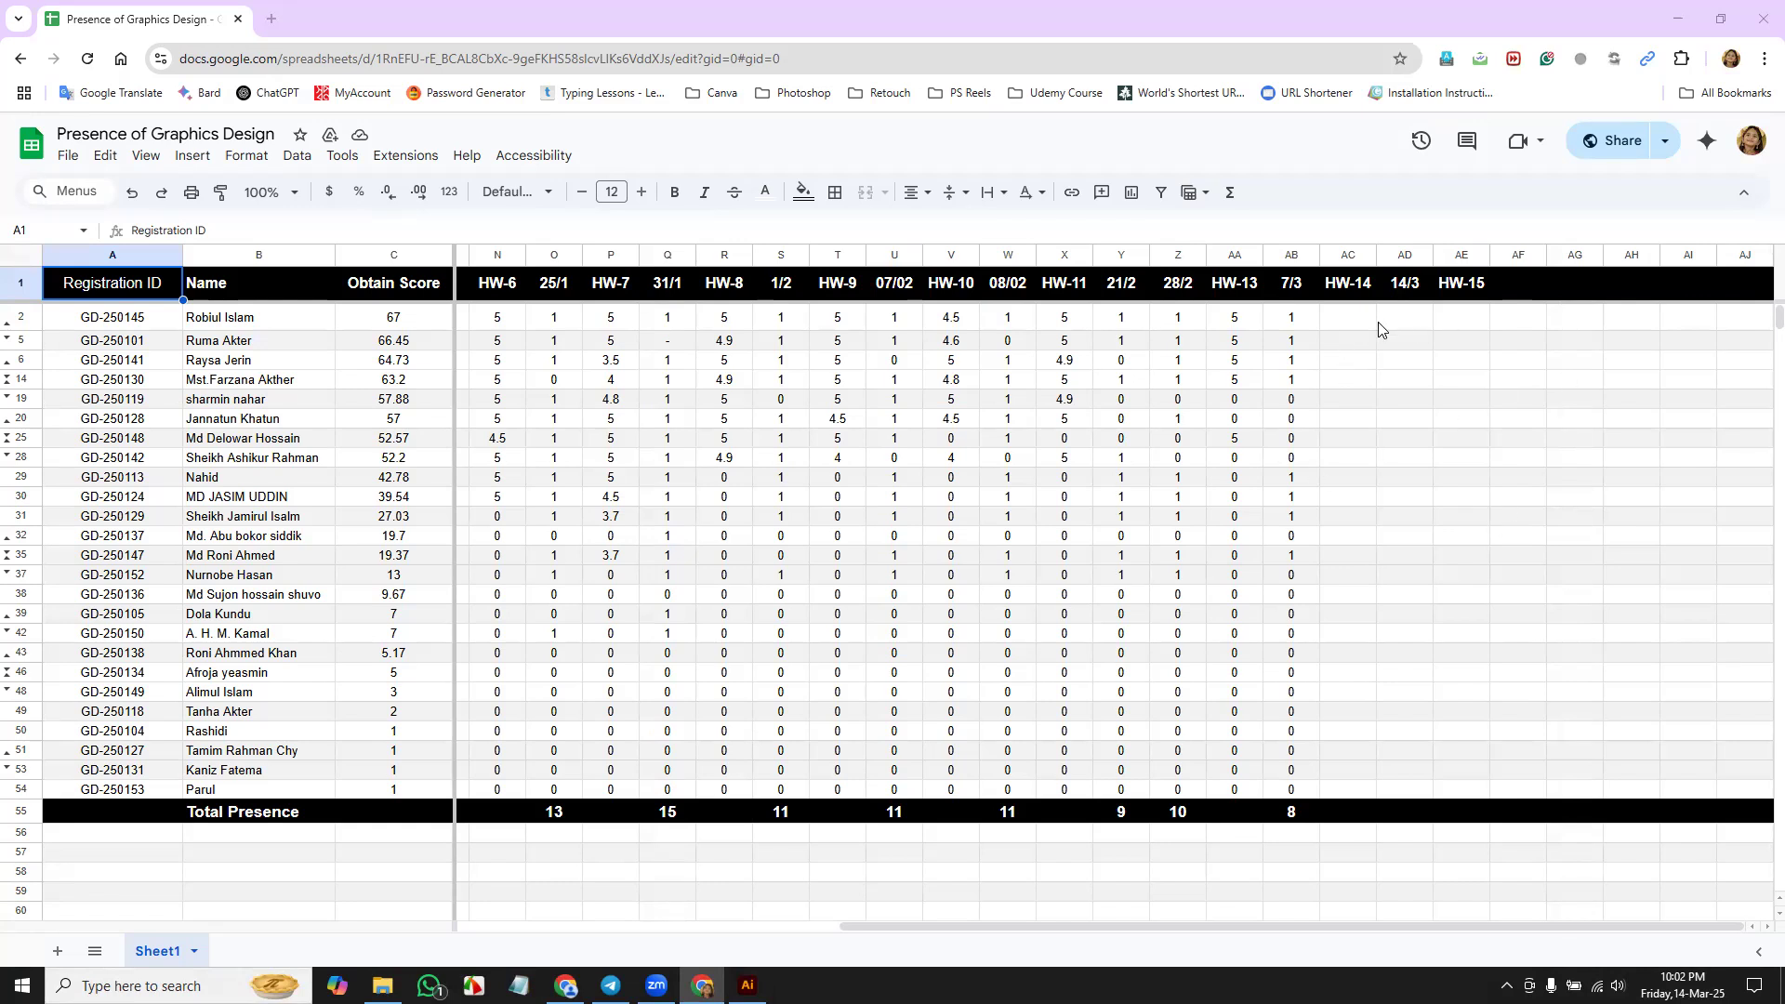
pyautogui.click(1416, 323)
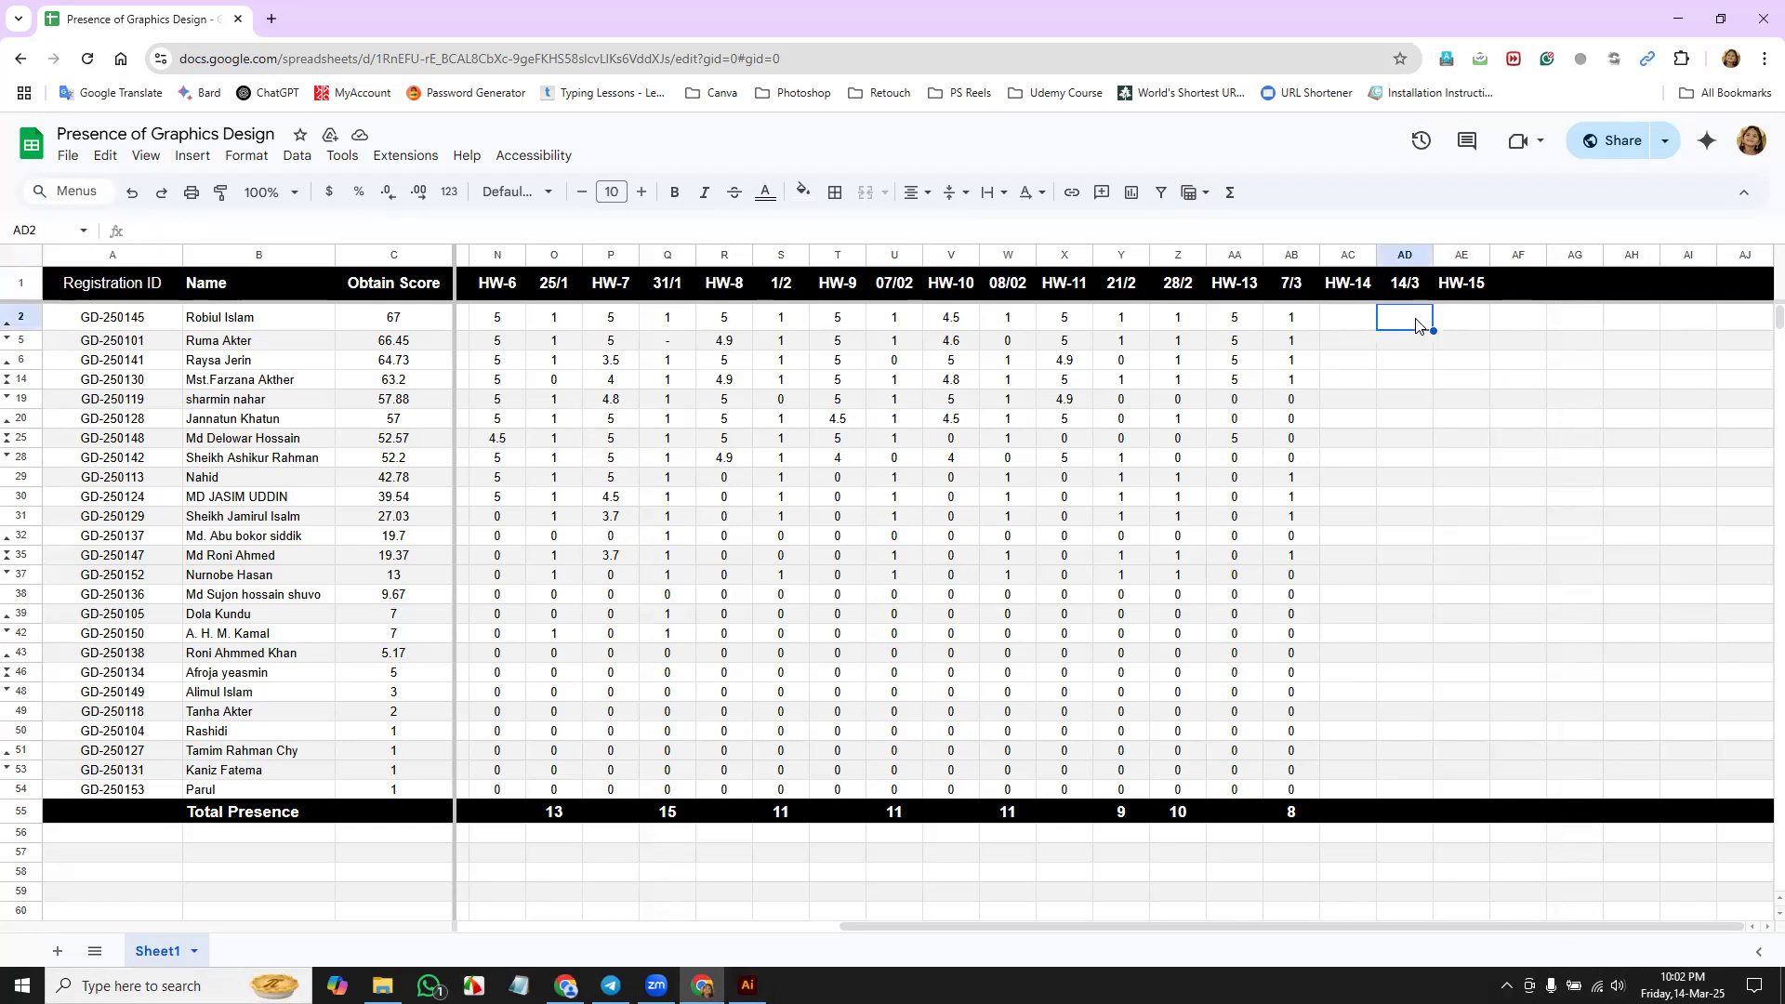
pyautogui.click(421, 254)
pyautogui.rightClick(421, 254)
pyautogui.press('Escape')
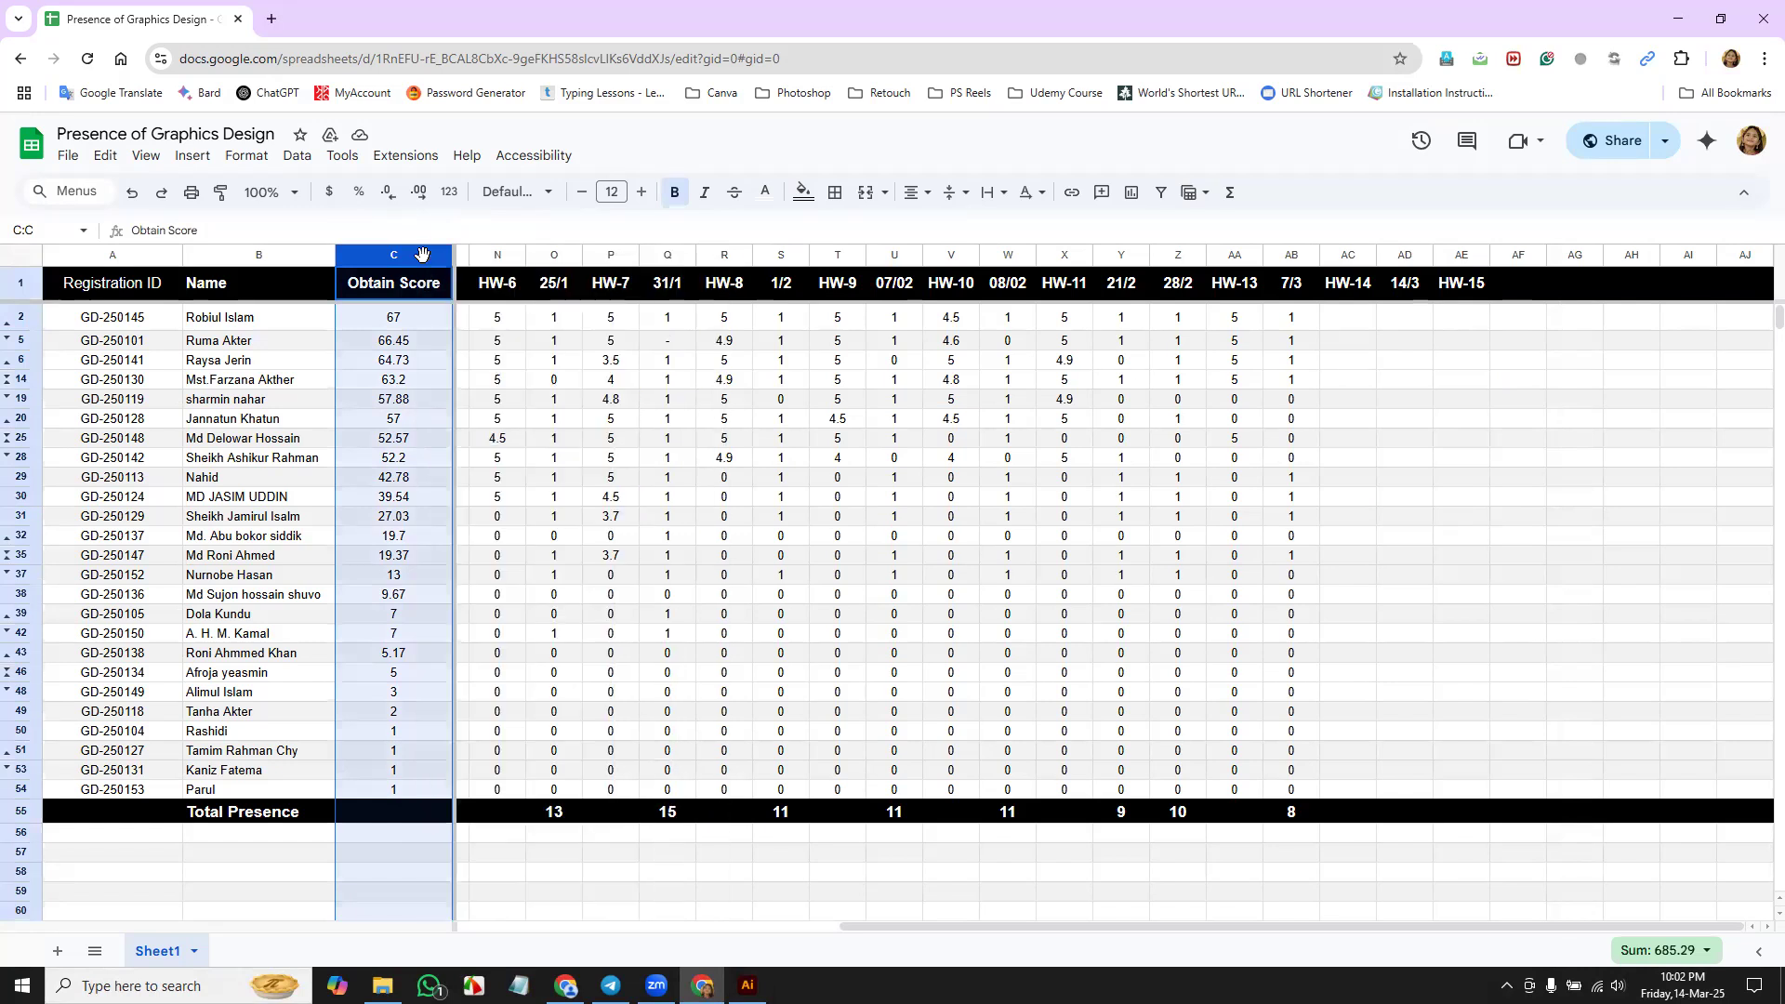
pyautogui.click(1356, 426)
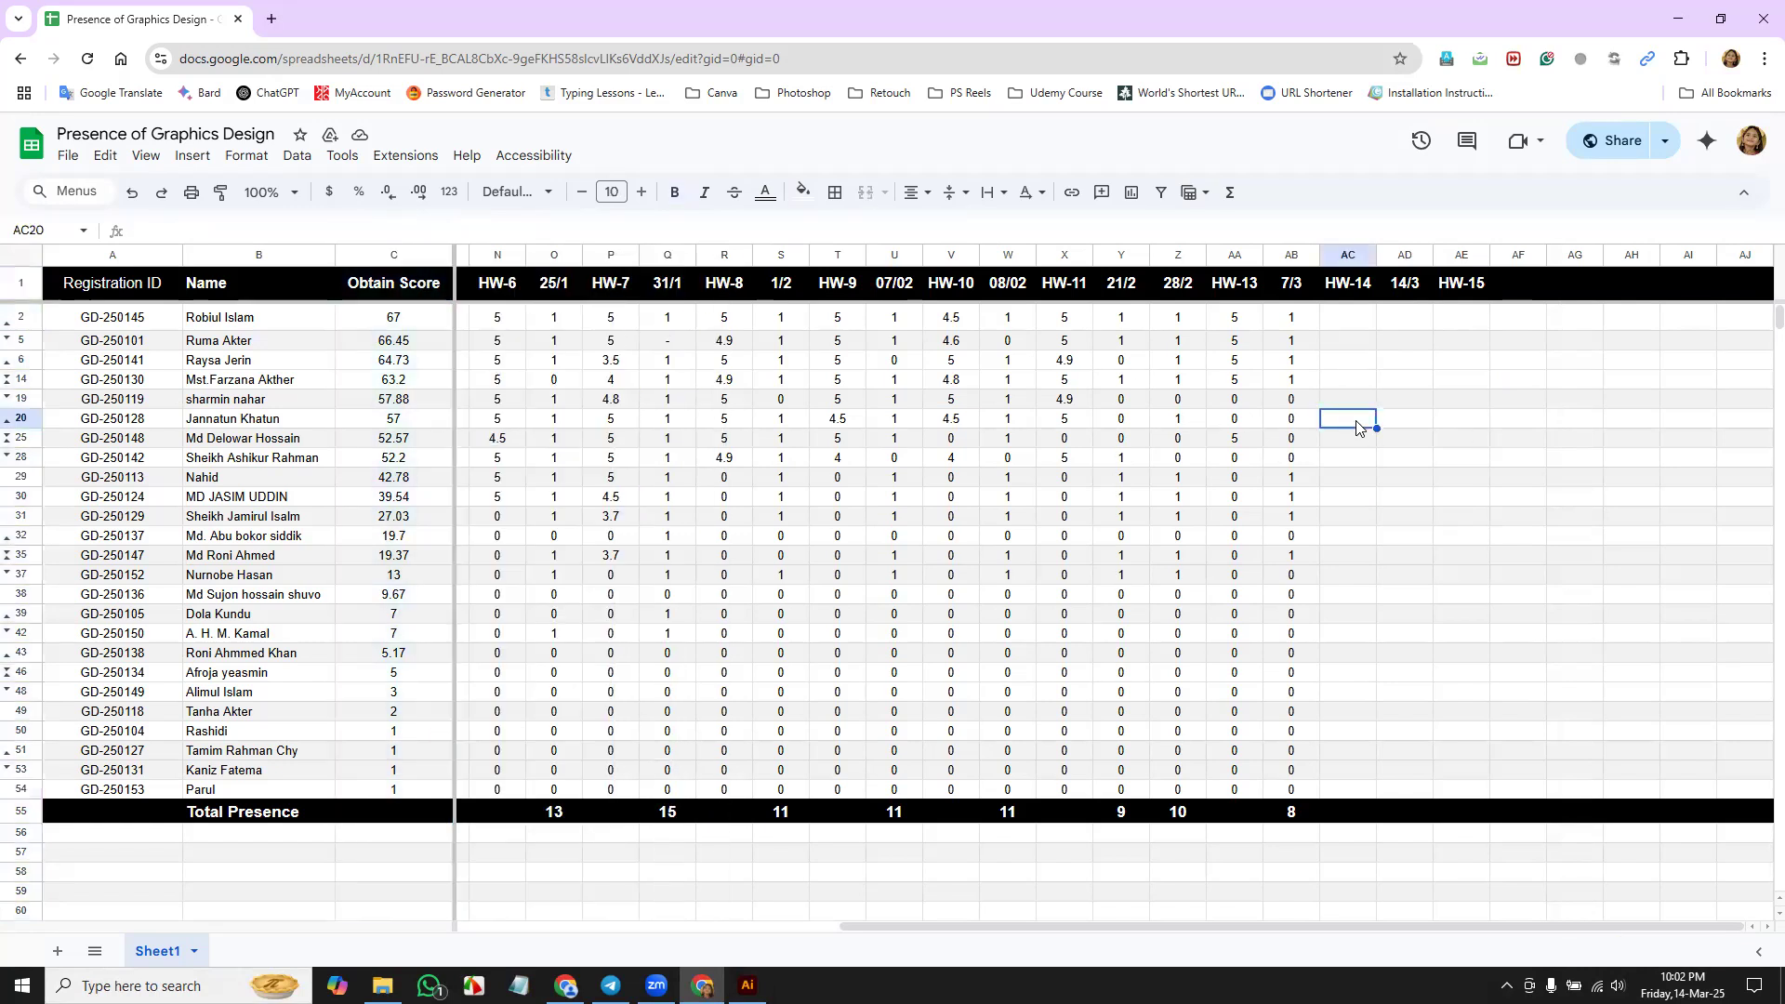
pyautogui.click(423, 251)
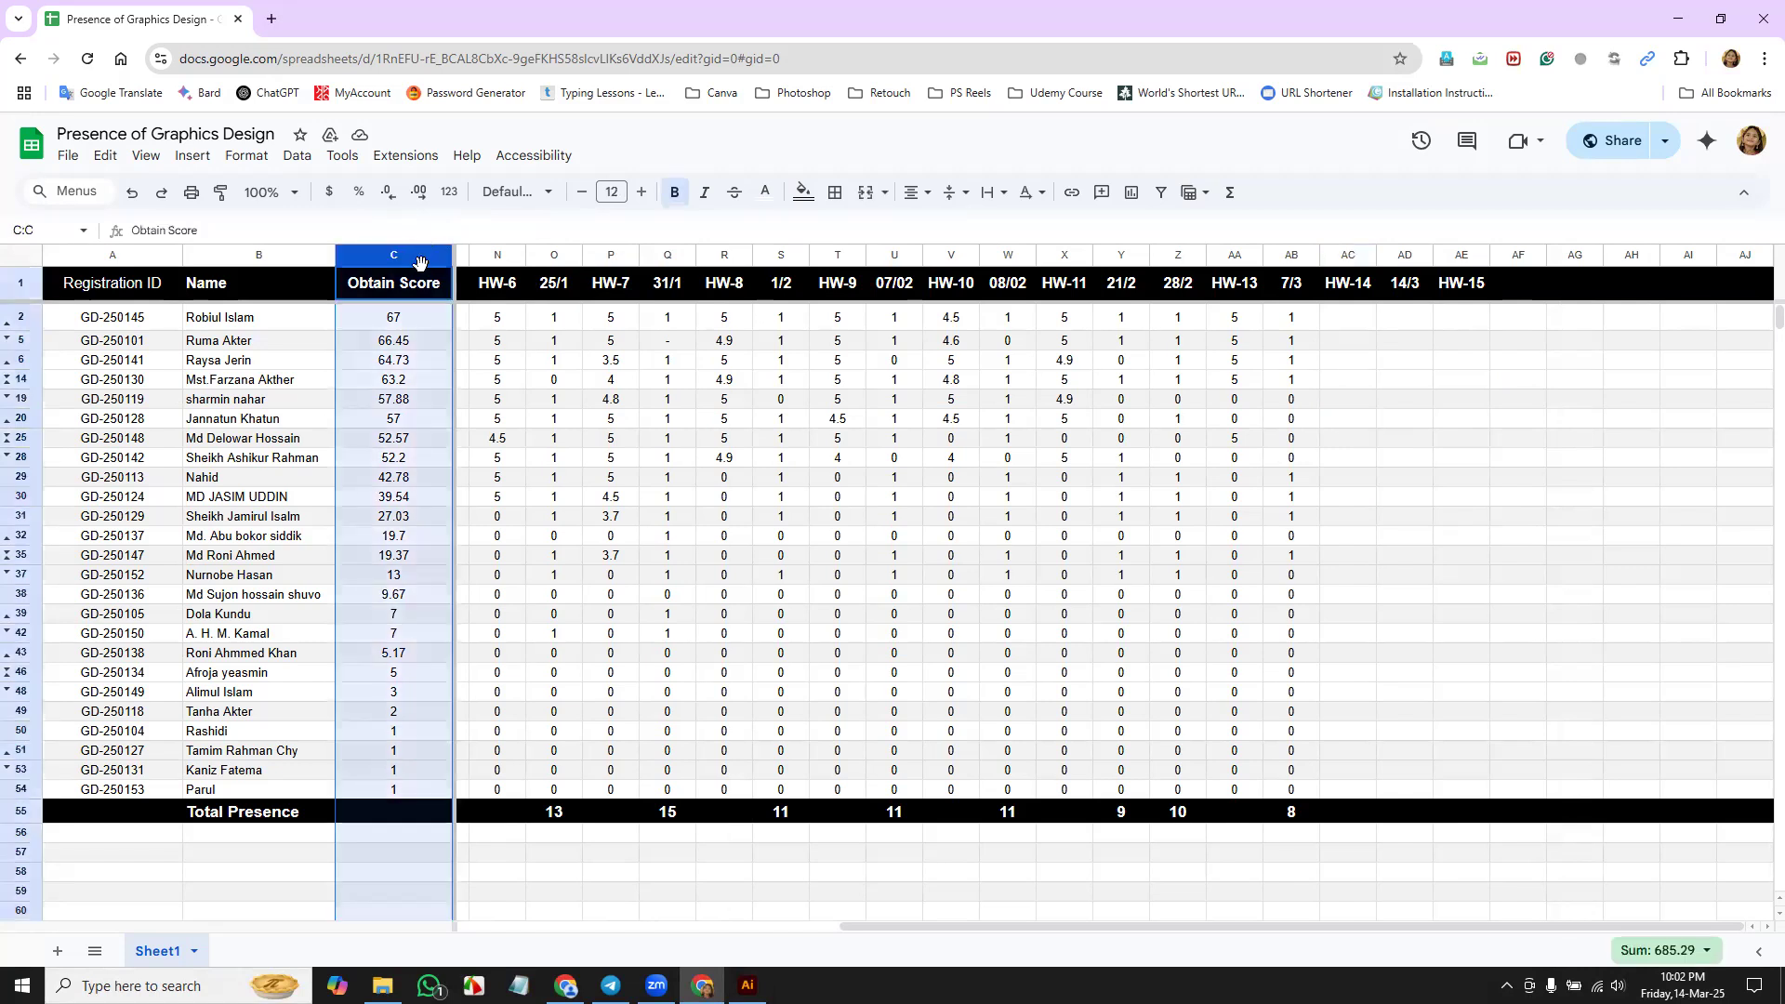
pyautogui.rightClick(420, 263)
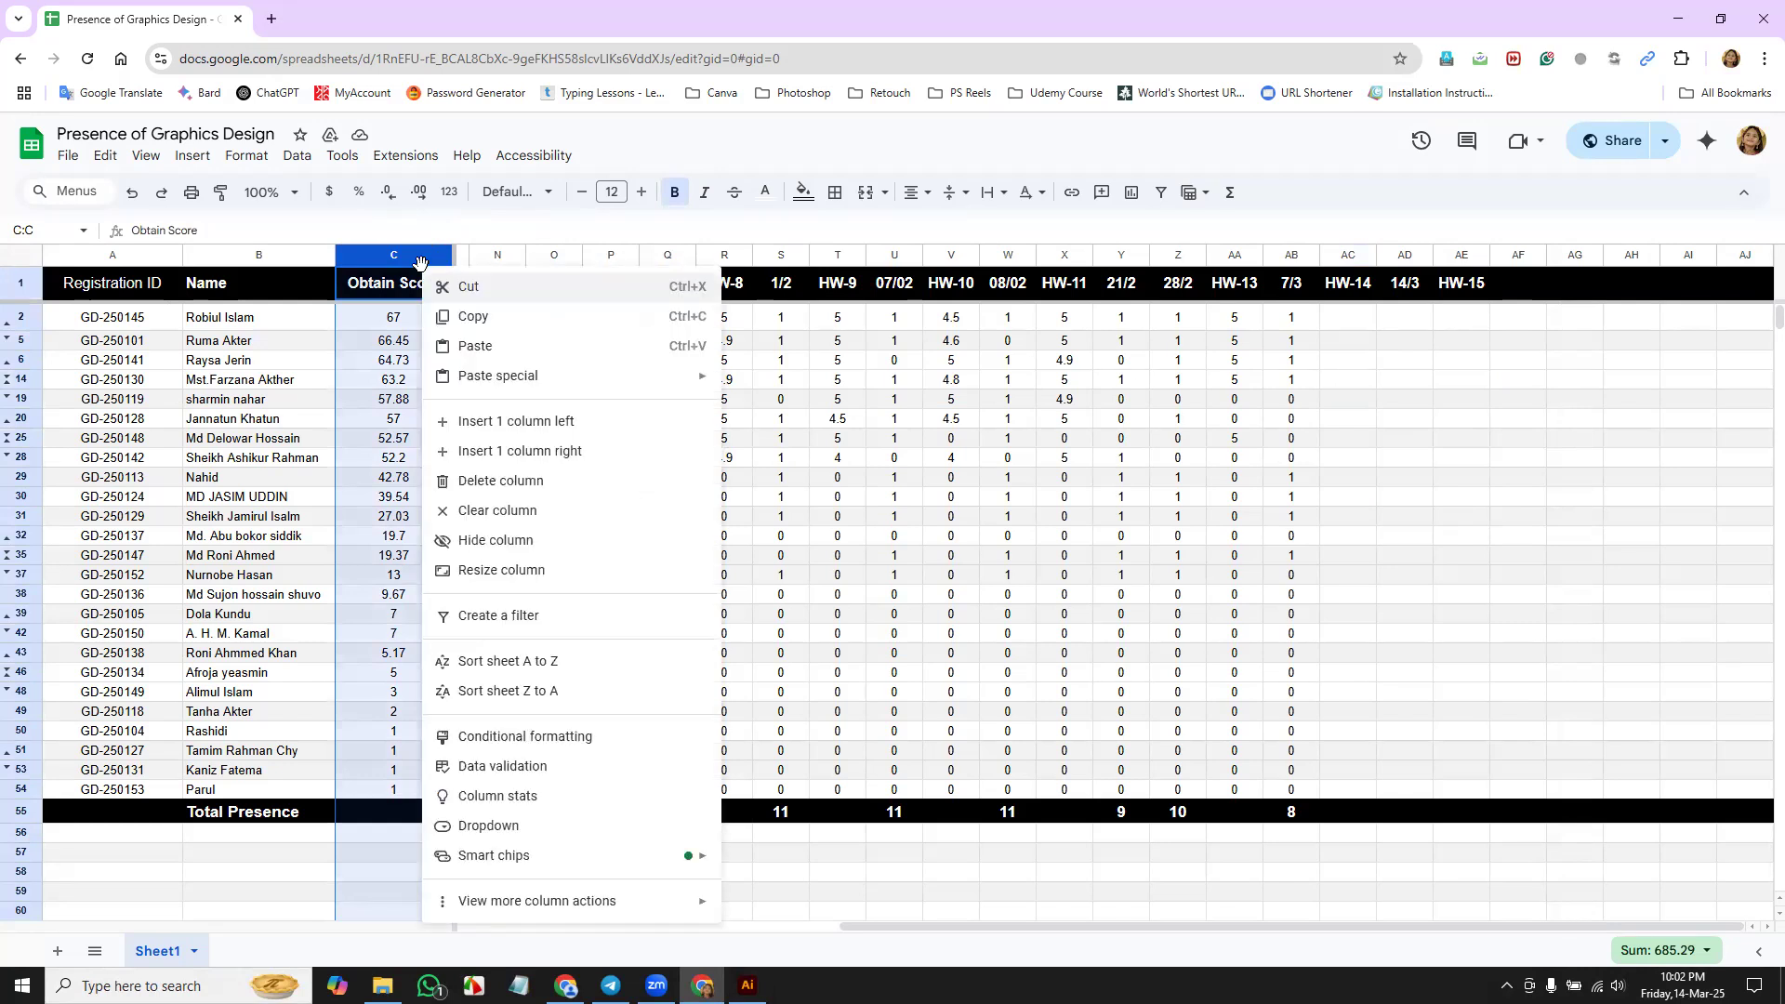
# Step: Sort the sheet by the Registration ID column from A to Z
pyautogui.click(134, 249)
pyautogui.rightClick(134, 248)
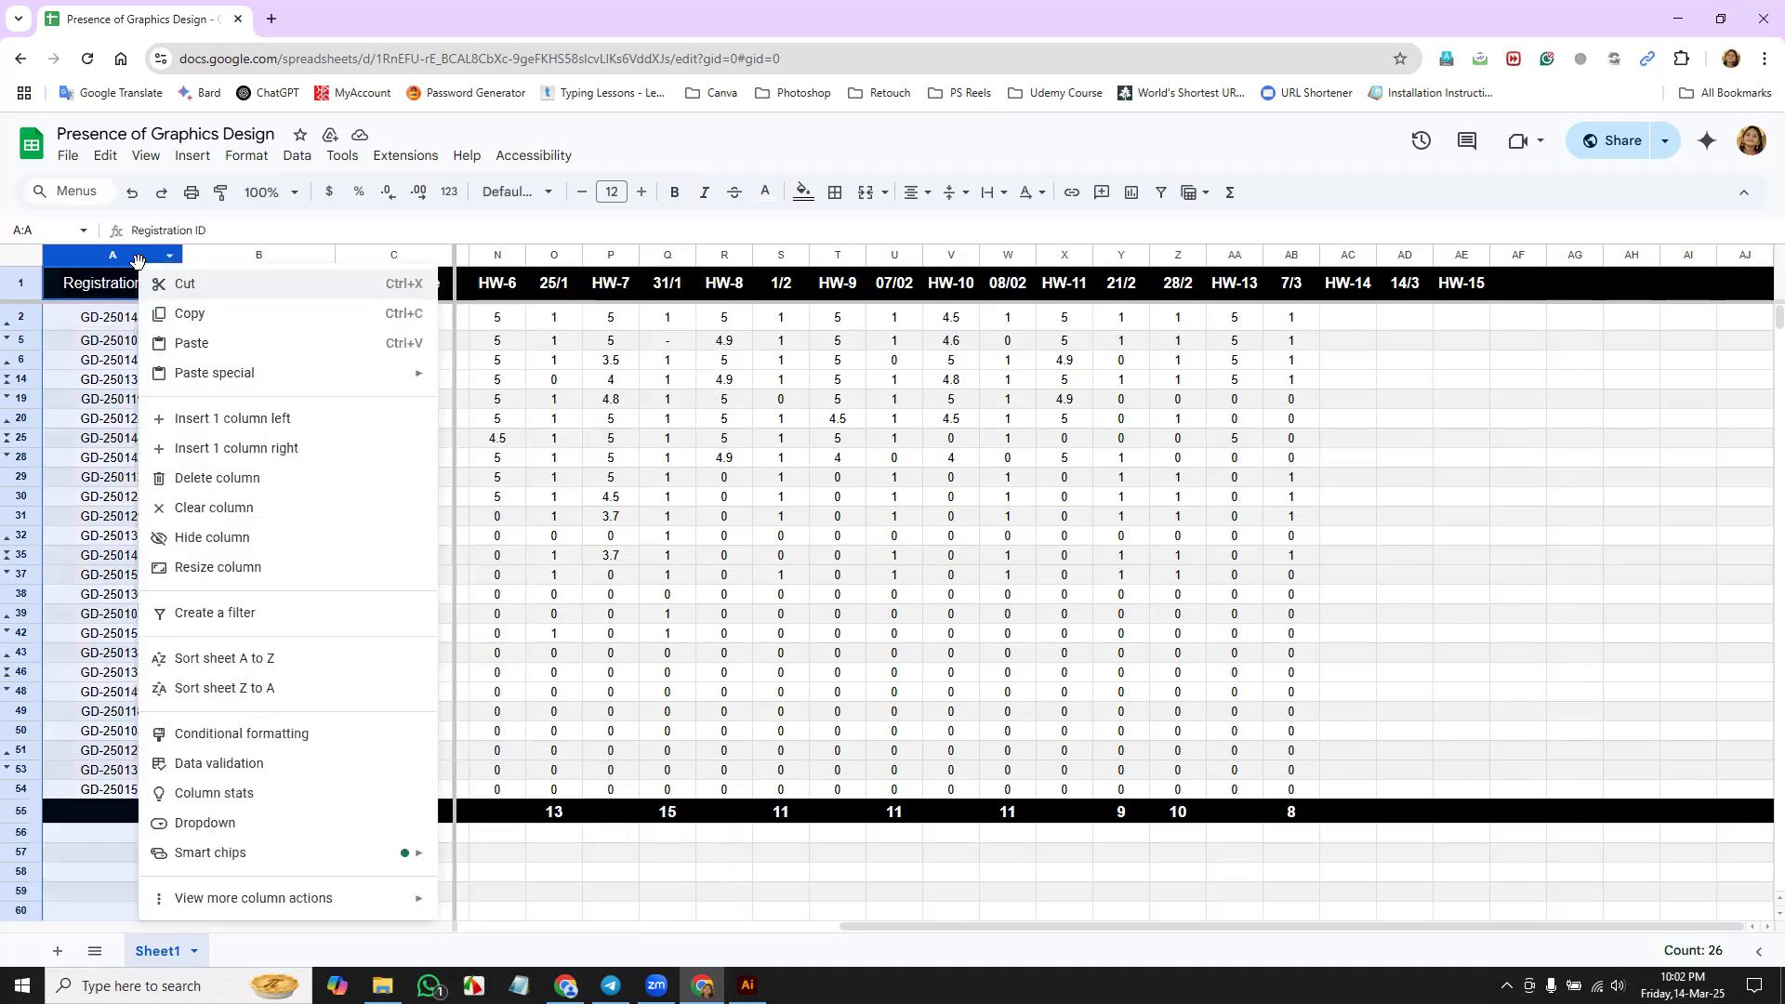
pyautogui.click(224, 689)
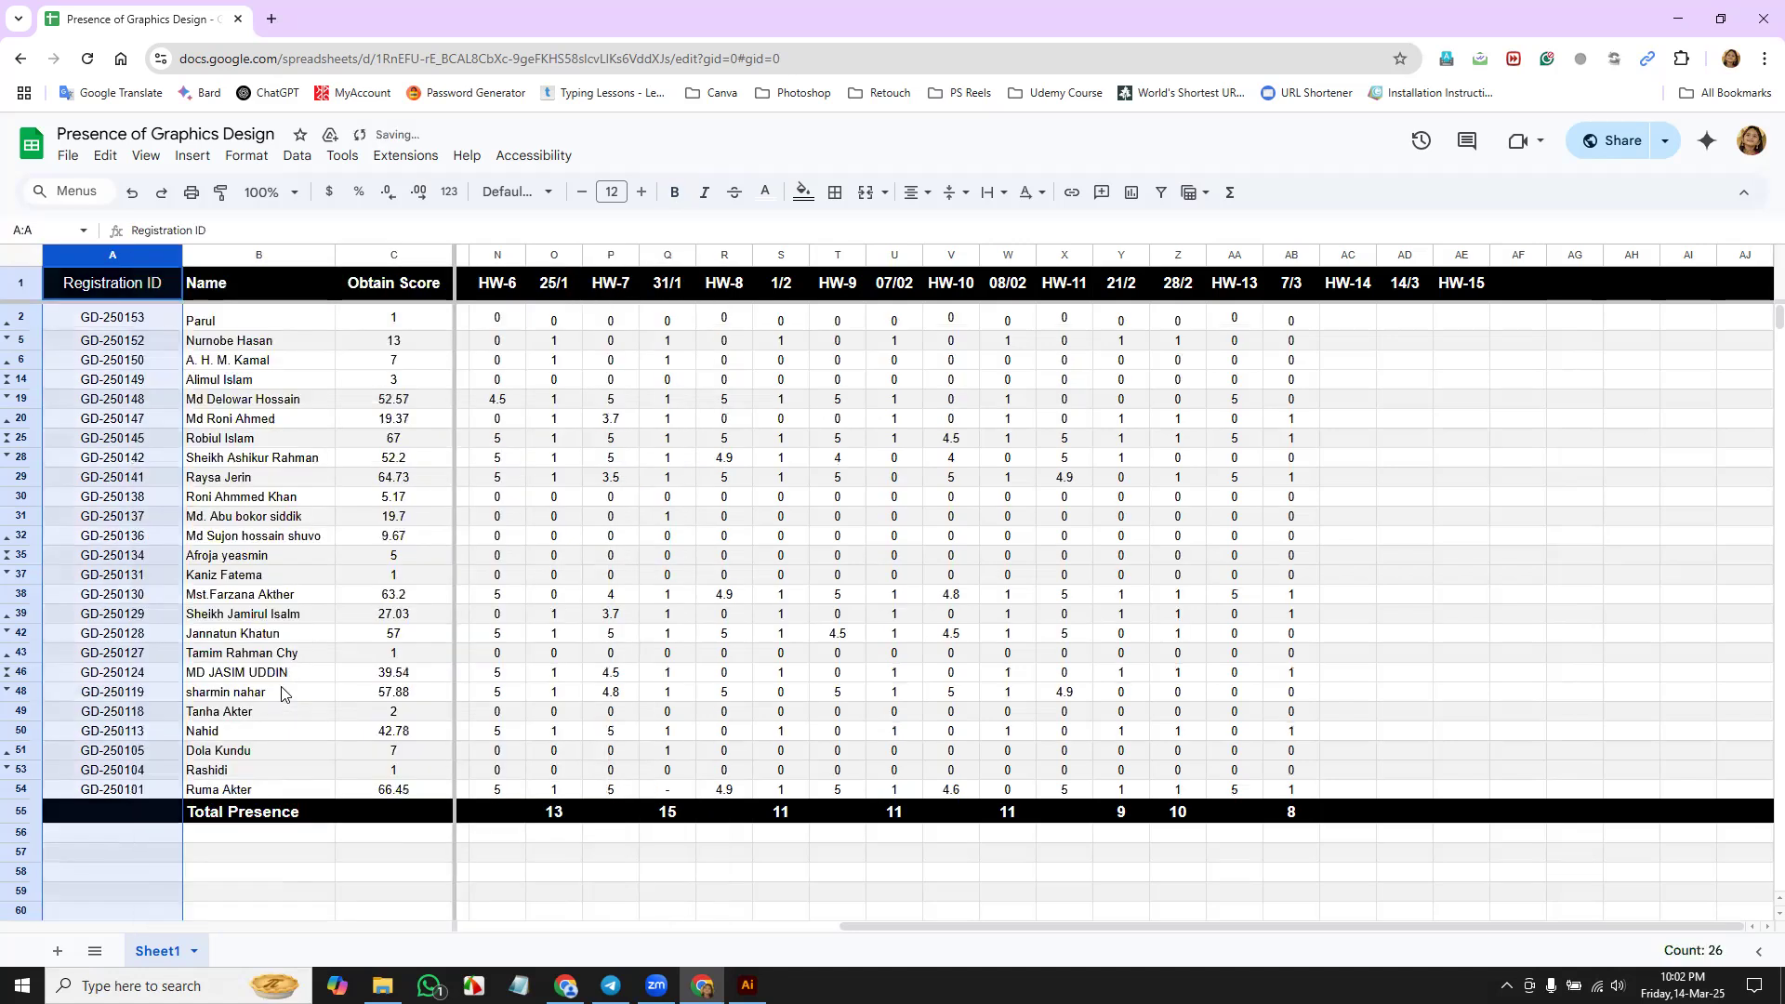
pyautogui.rightClick(141, 259)
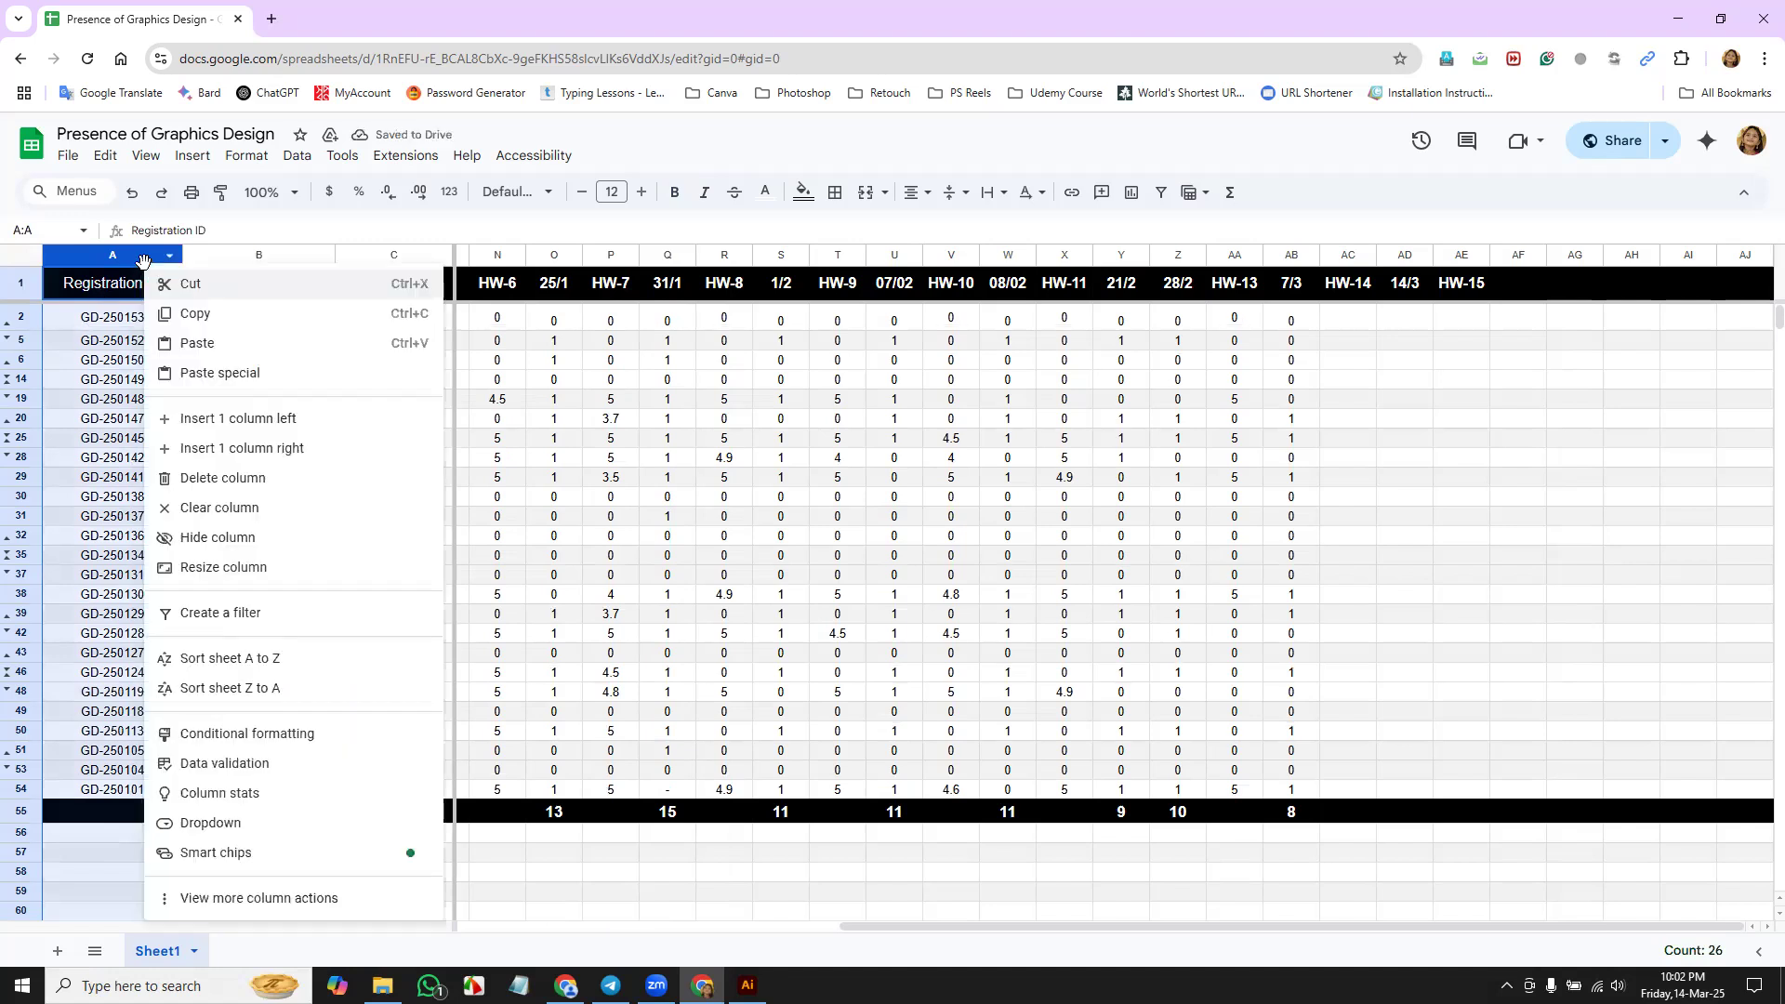
pyautogui.click(297, 662)
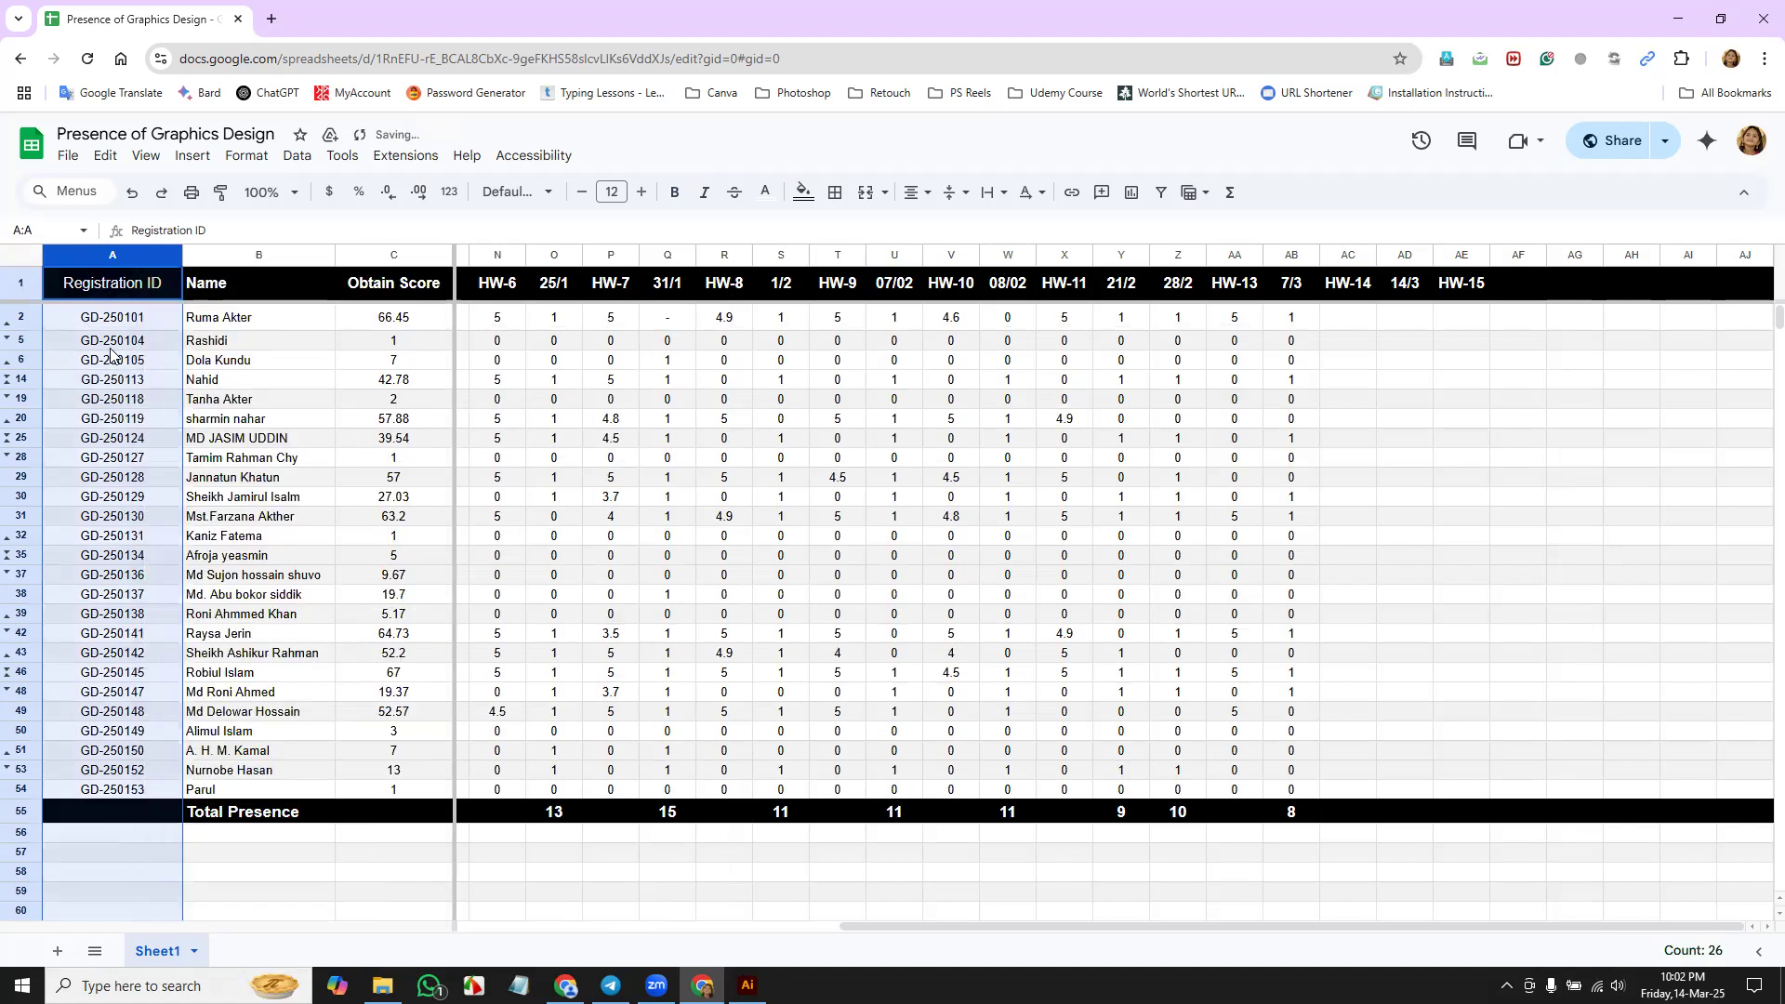
# Step: Mark the student in row 2 present by entering 1 in the 14/3 column
pyautogui.click(17, 318)
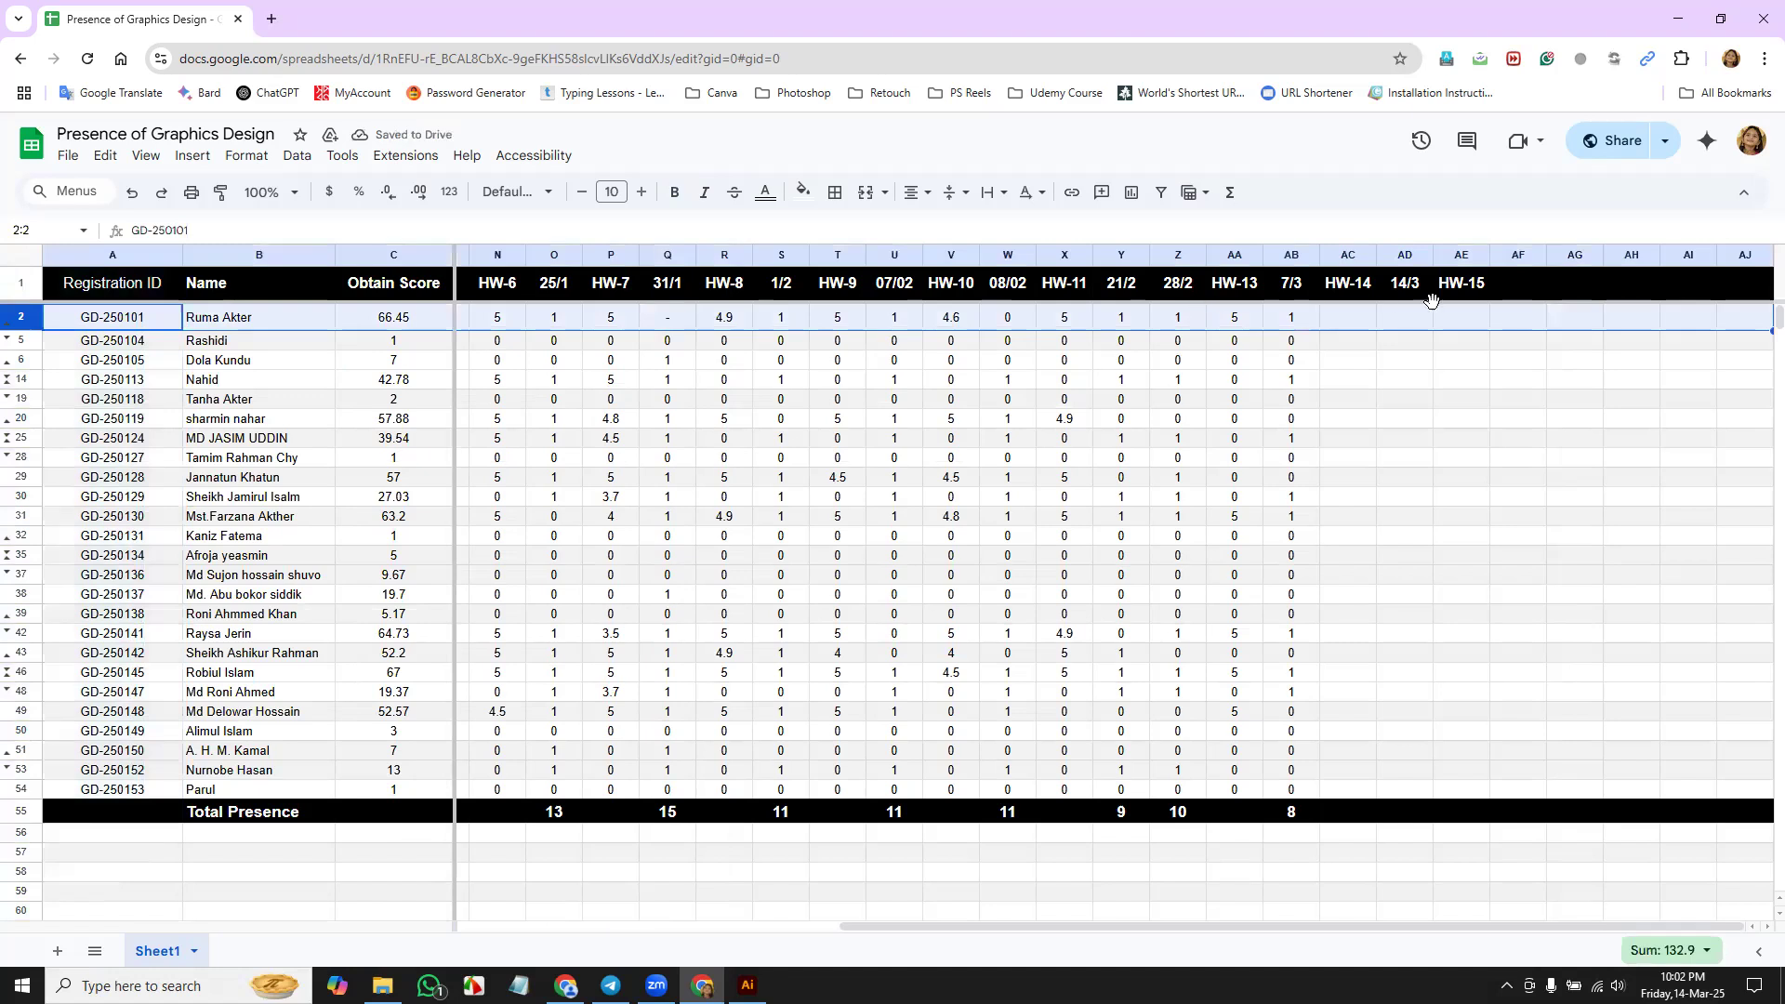
pyautogui.click(1411, 319)
pyautogui.write('1')
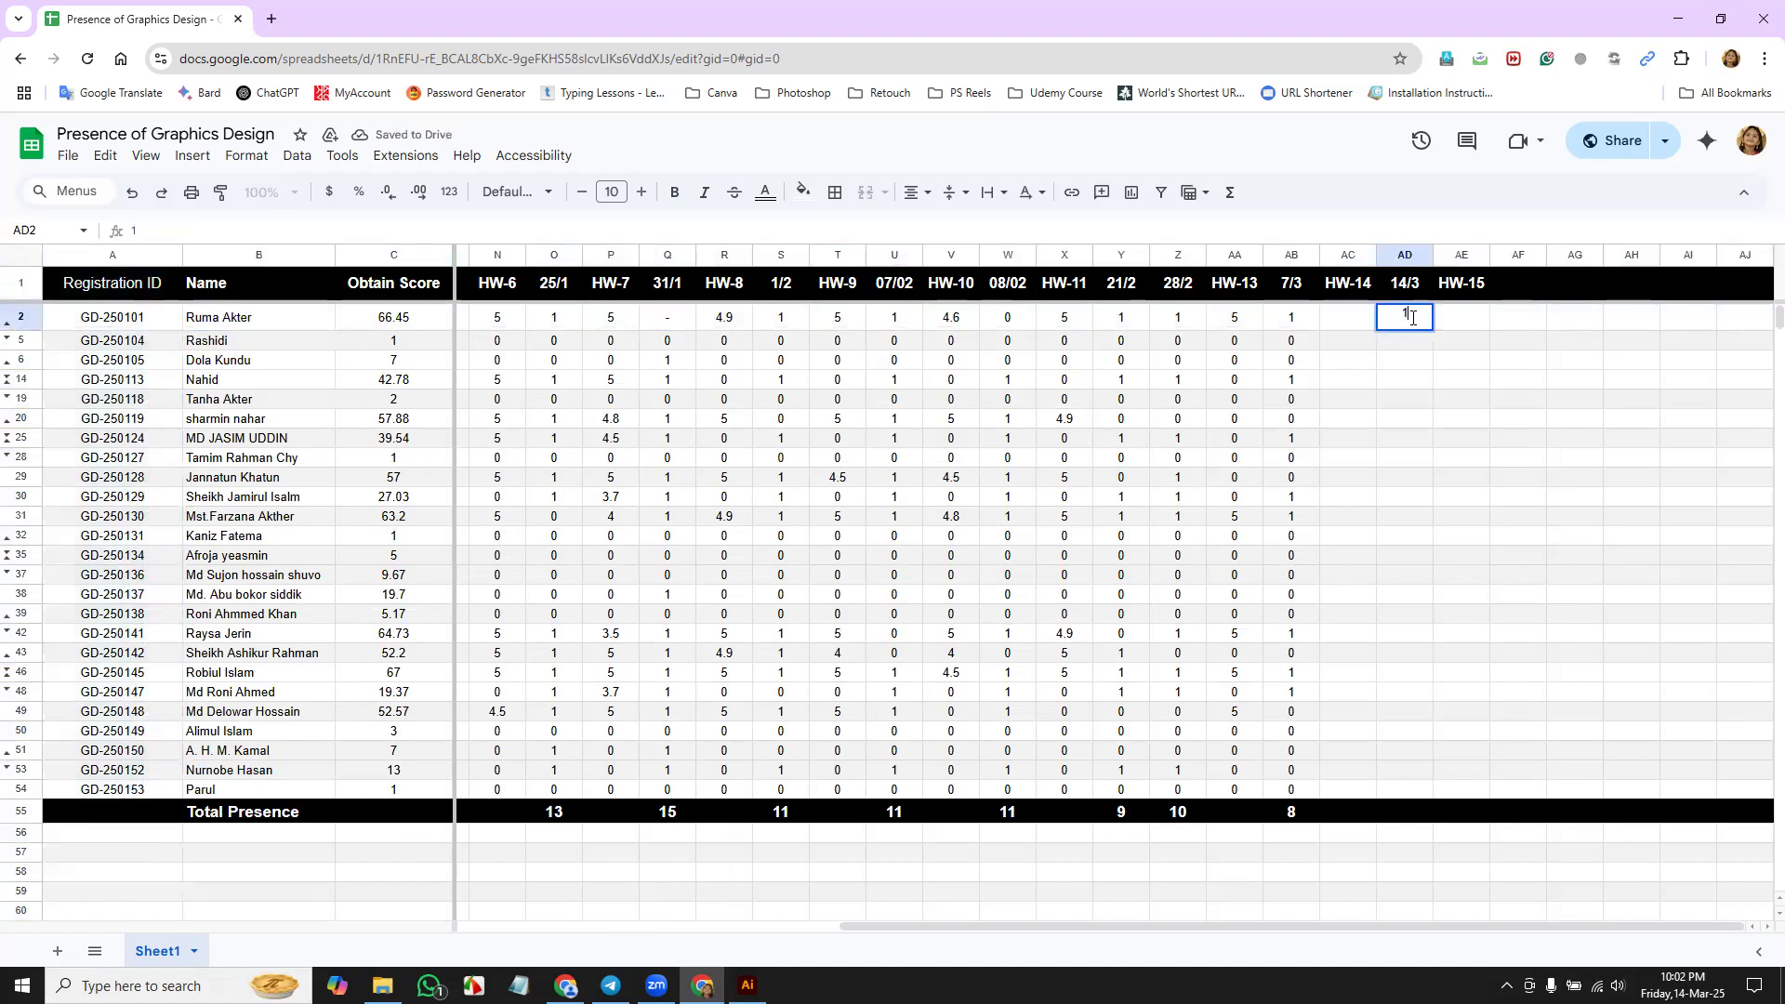
pyautogui.press('Return')
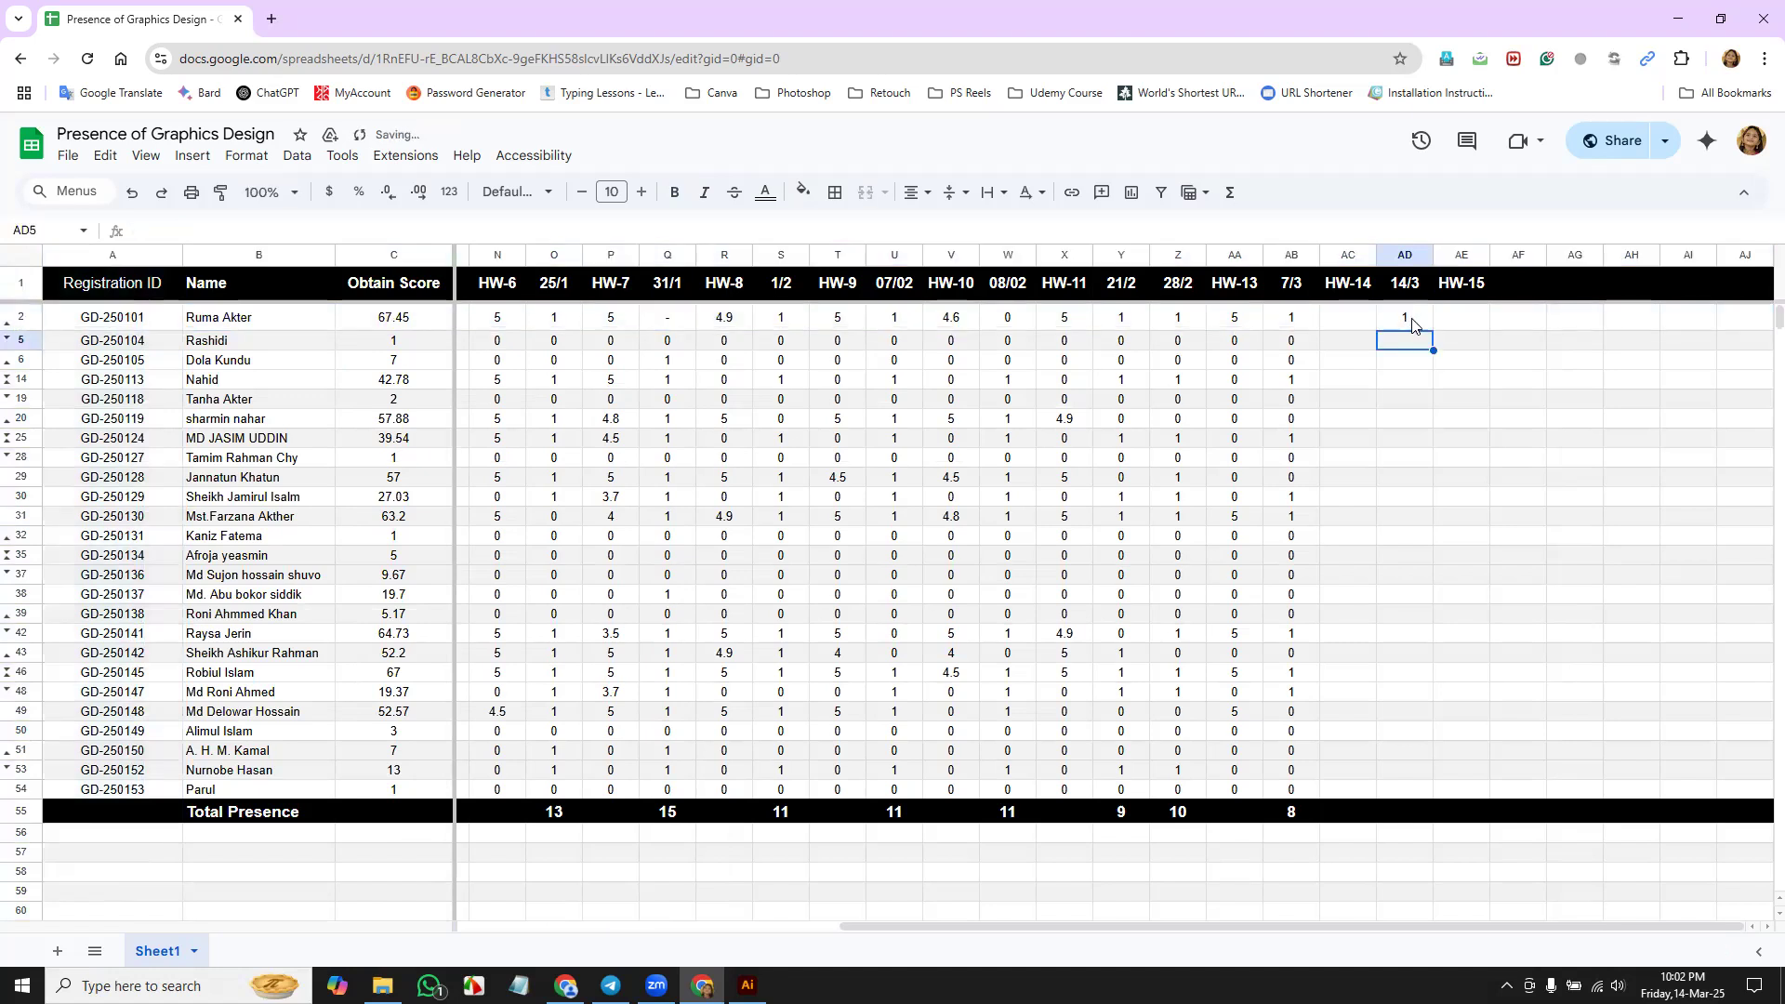
pyautogui.click(23, 438)
pyautogui.moveTo(1404, 448); pyautogui.dragTo(1411, 451)
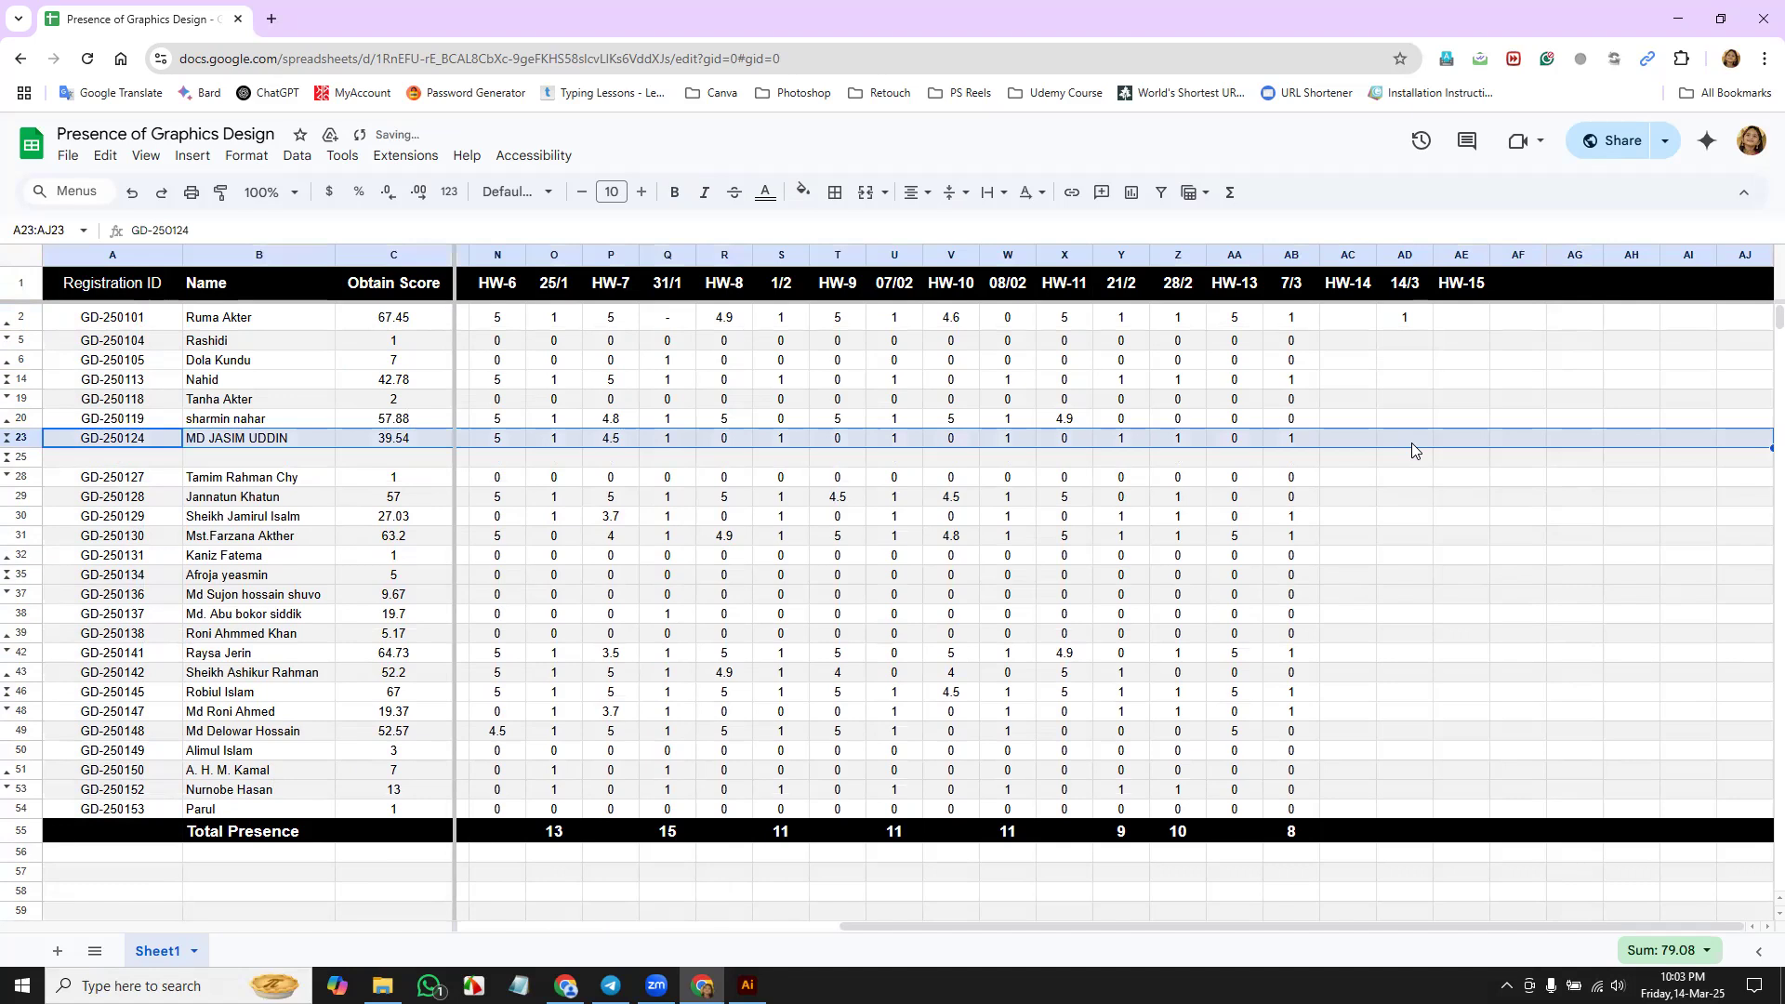
pyautogui.hotkey('ctrl', 'z')
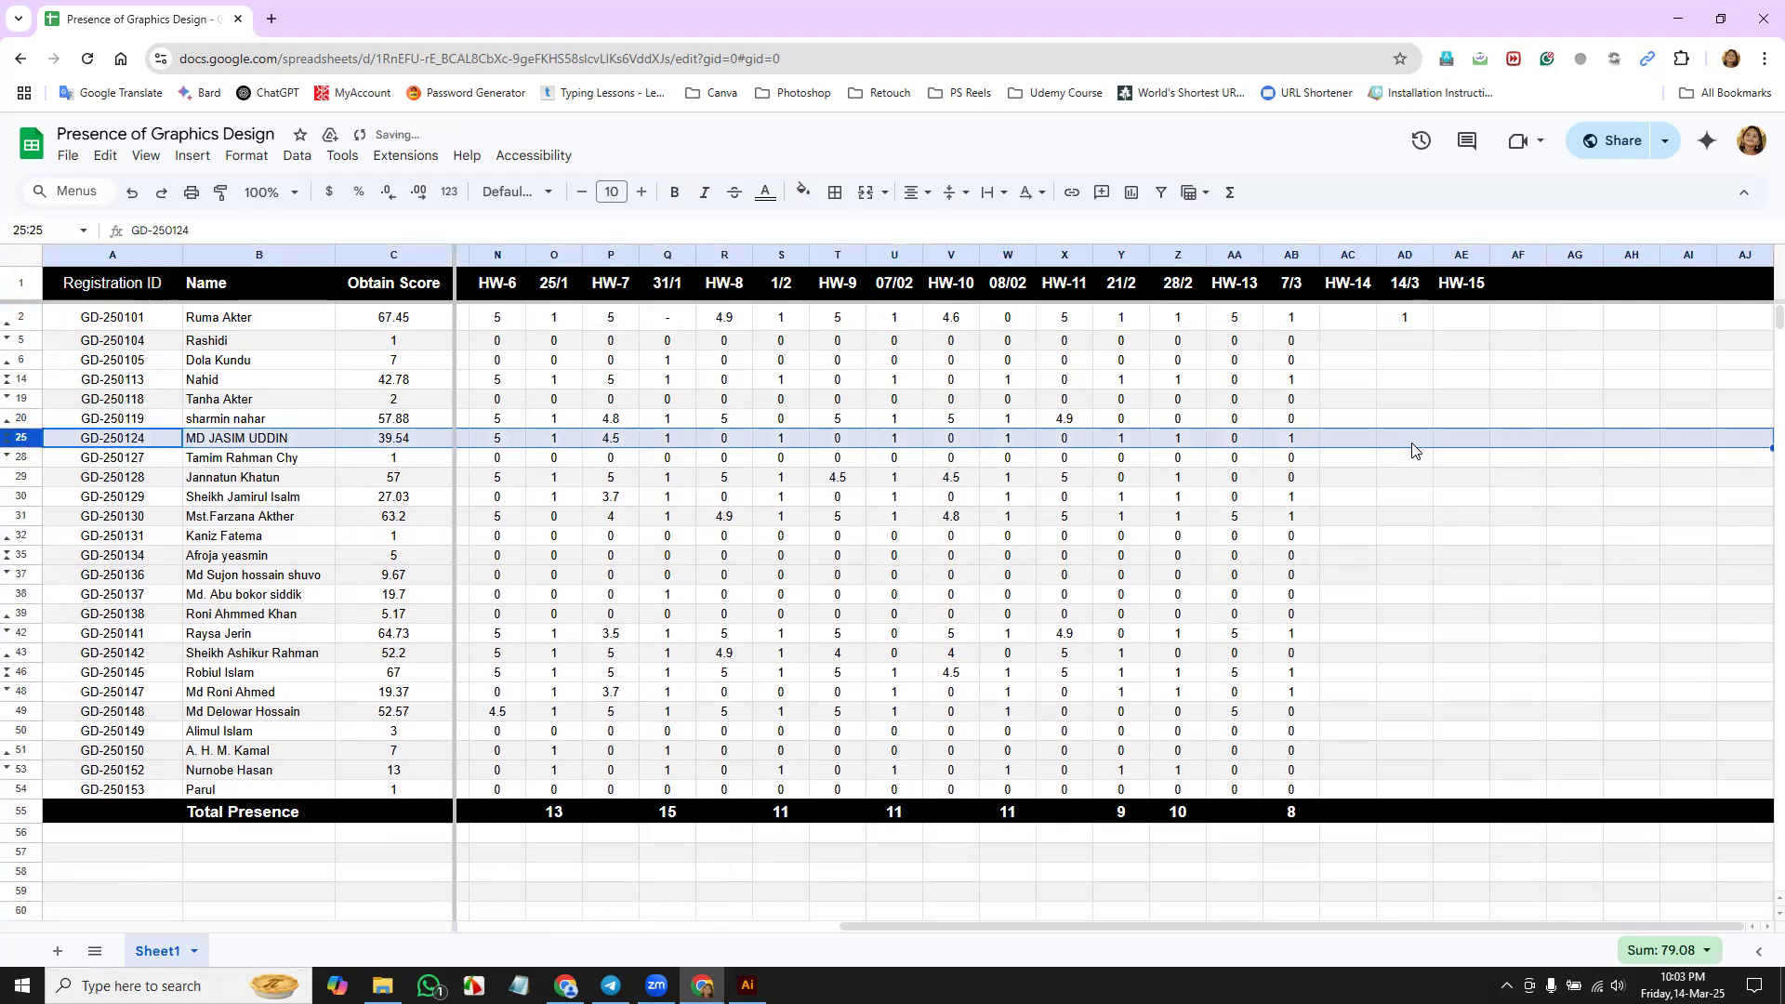
# Step: Enter 1 in the 14/3 column for the students in rows 25, 29 and 31
pyautogui.click(1414, 441)
pyautogui.write('1')
pyautogui.press('Return')
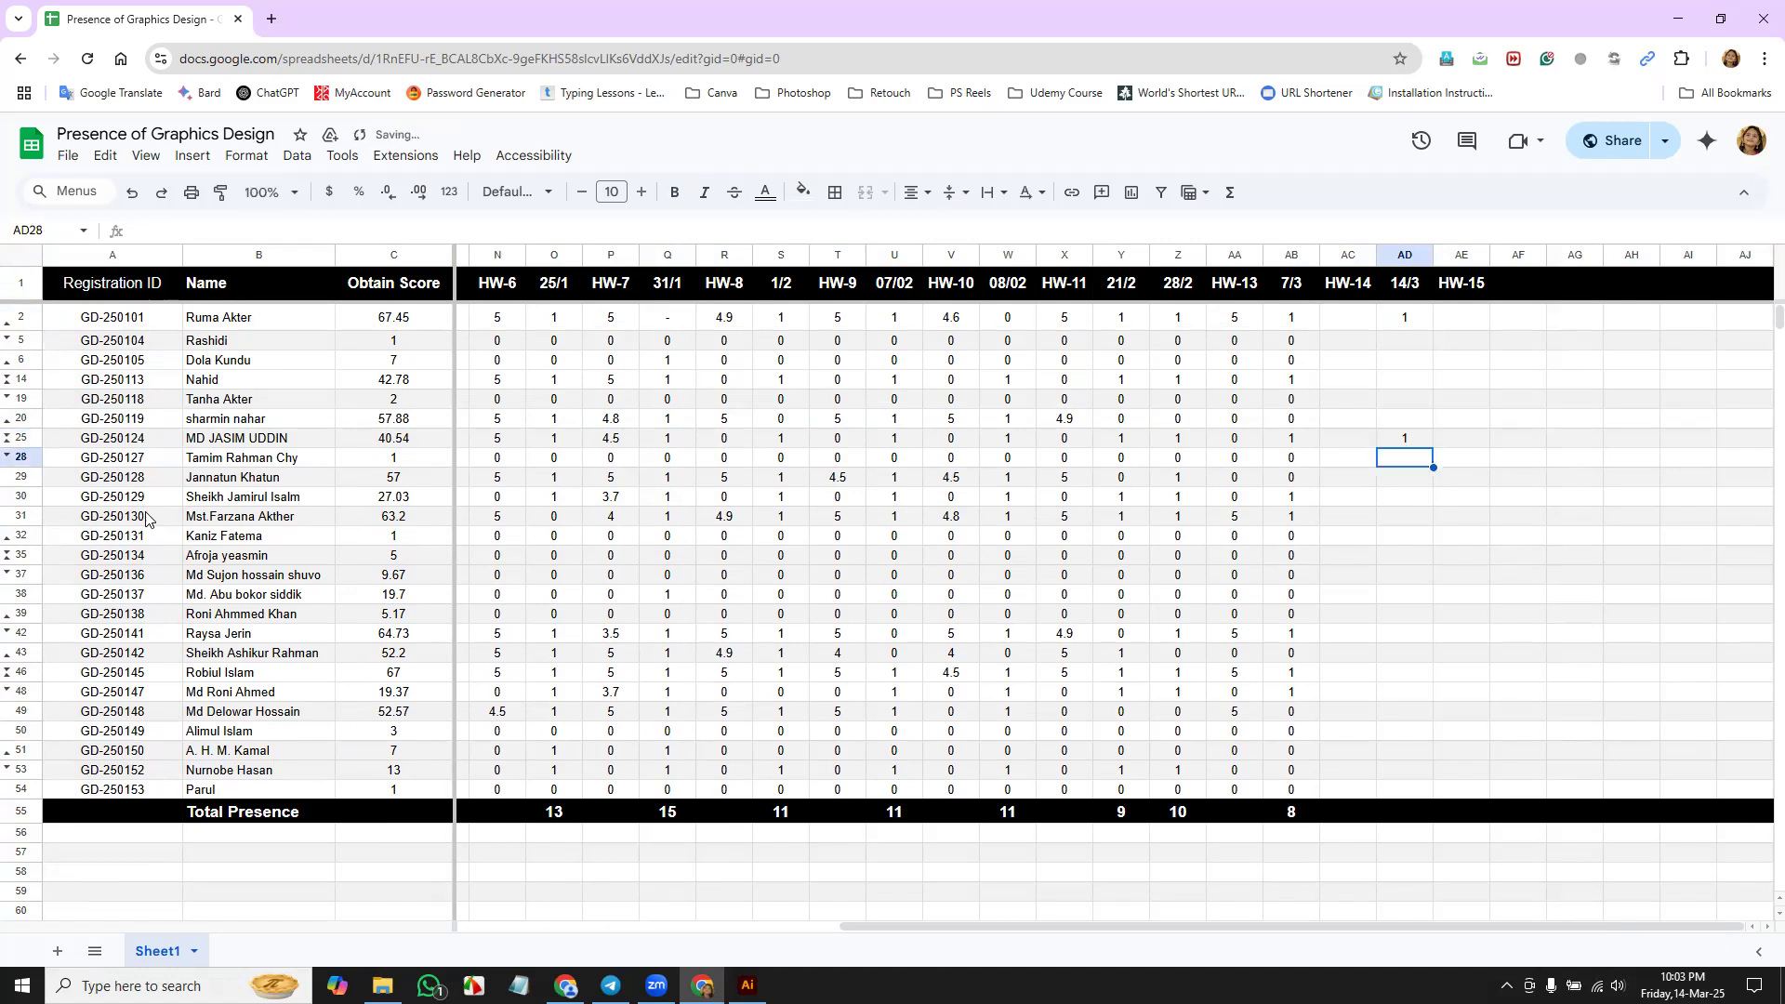
pyautogui.click(22, 478)
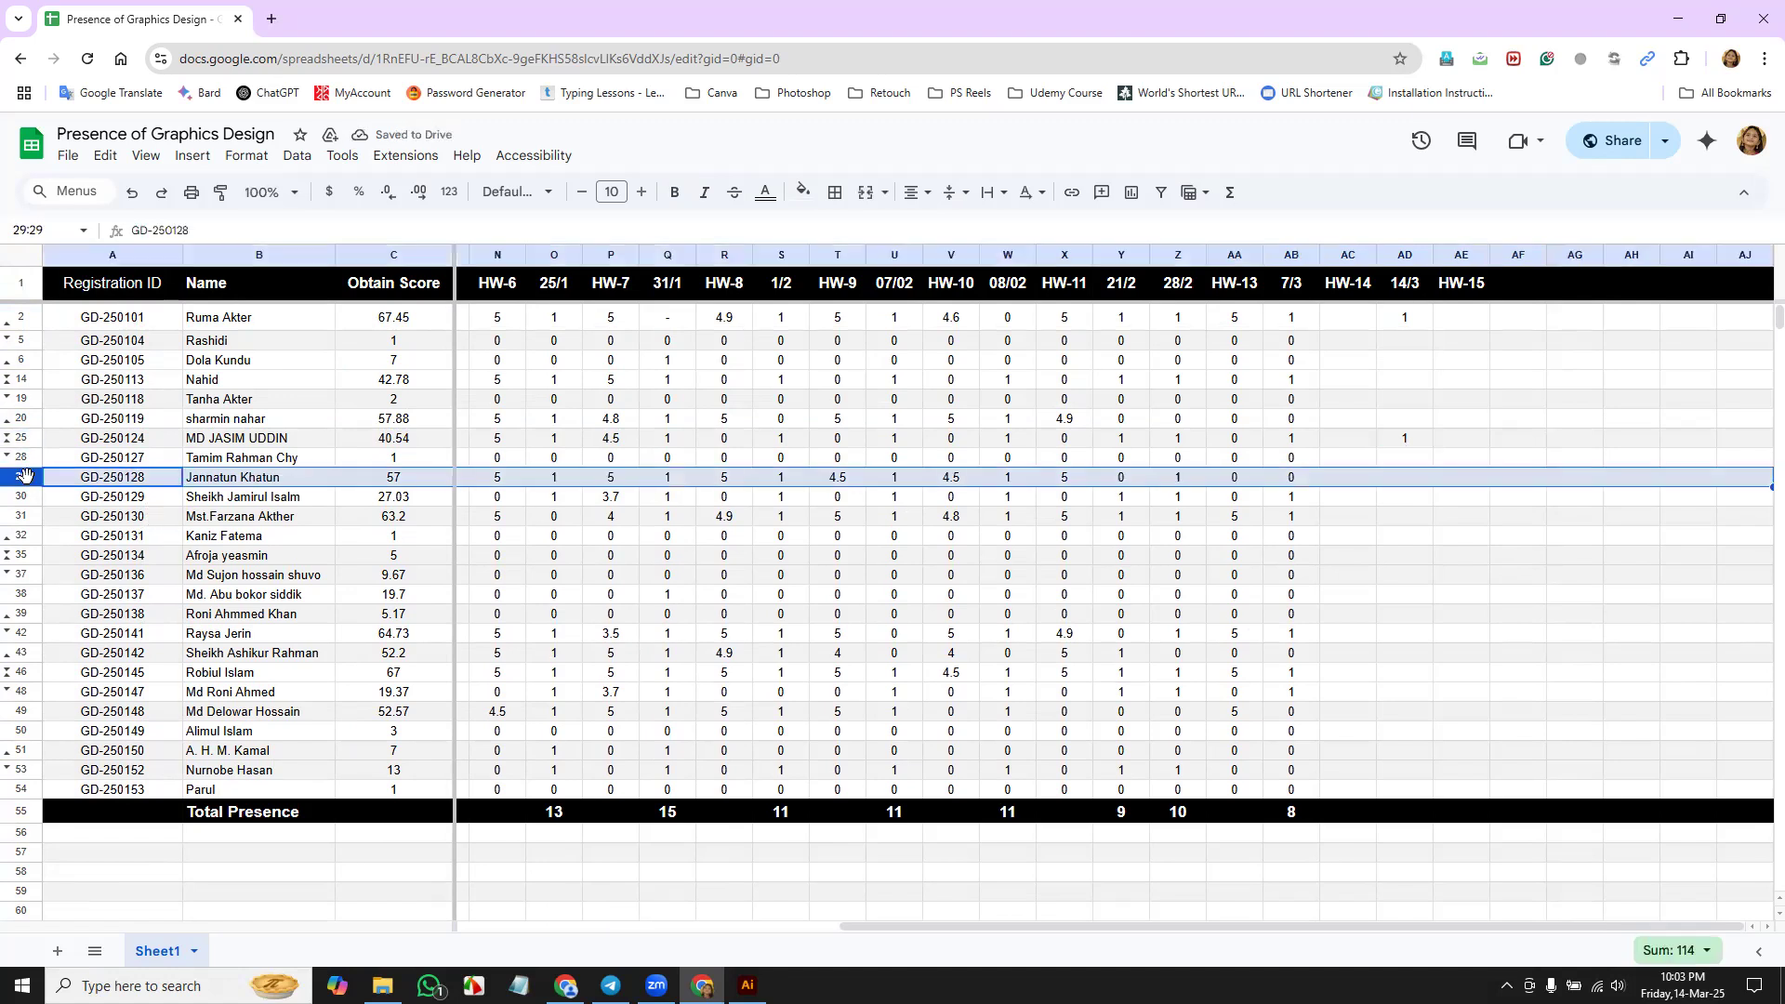
pyautogui.click(1414, 485)
pyautogui.write('1')
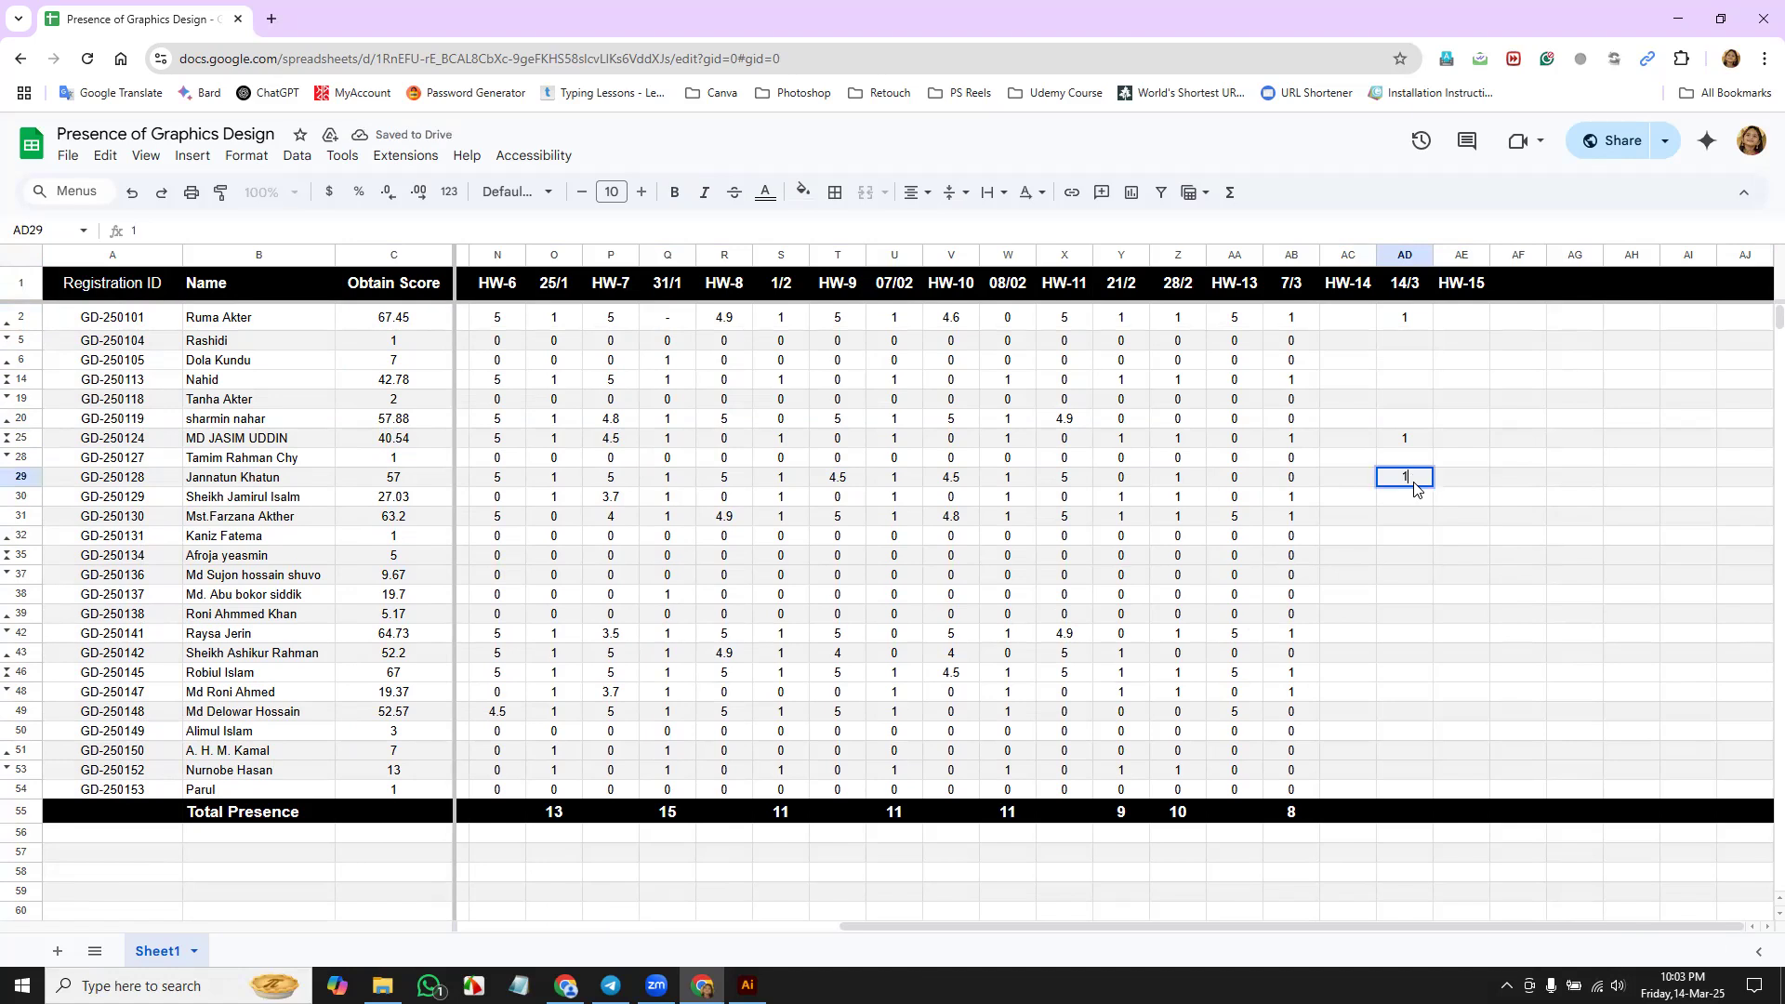
pyautogui.press('Return')
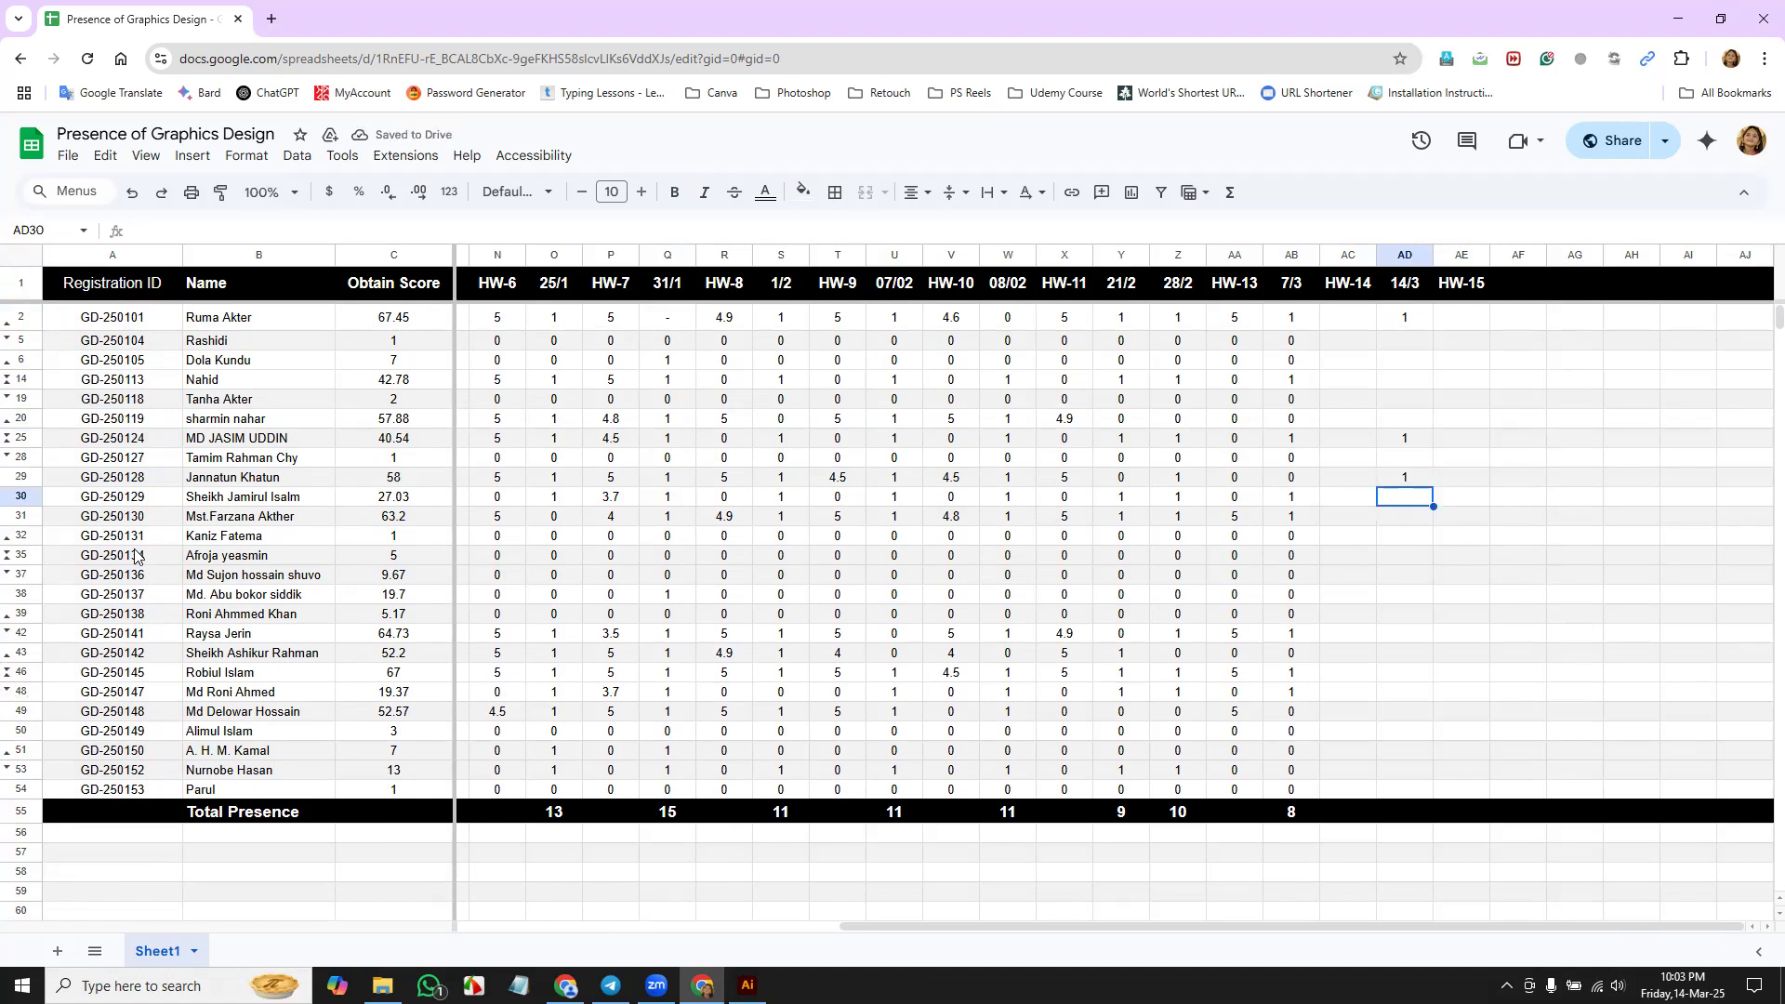
pyautogui.click(22, 516)
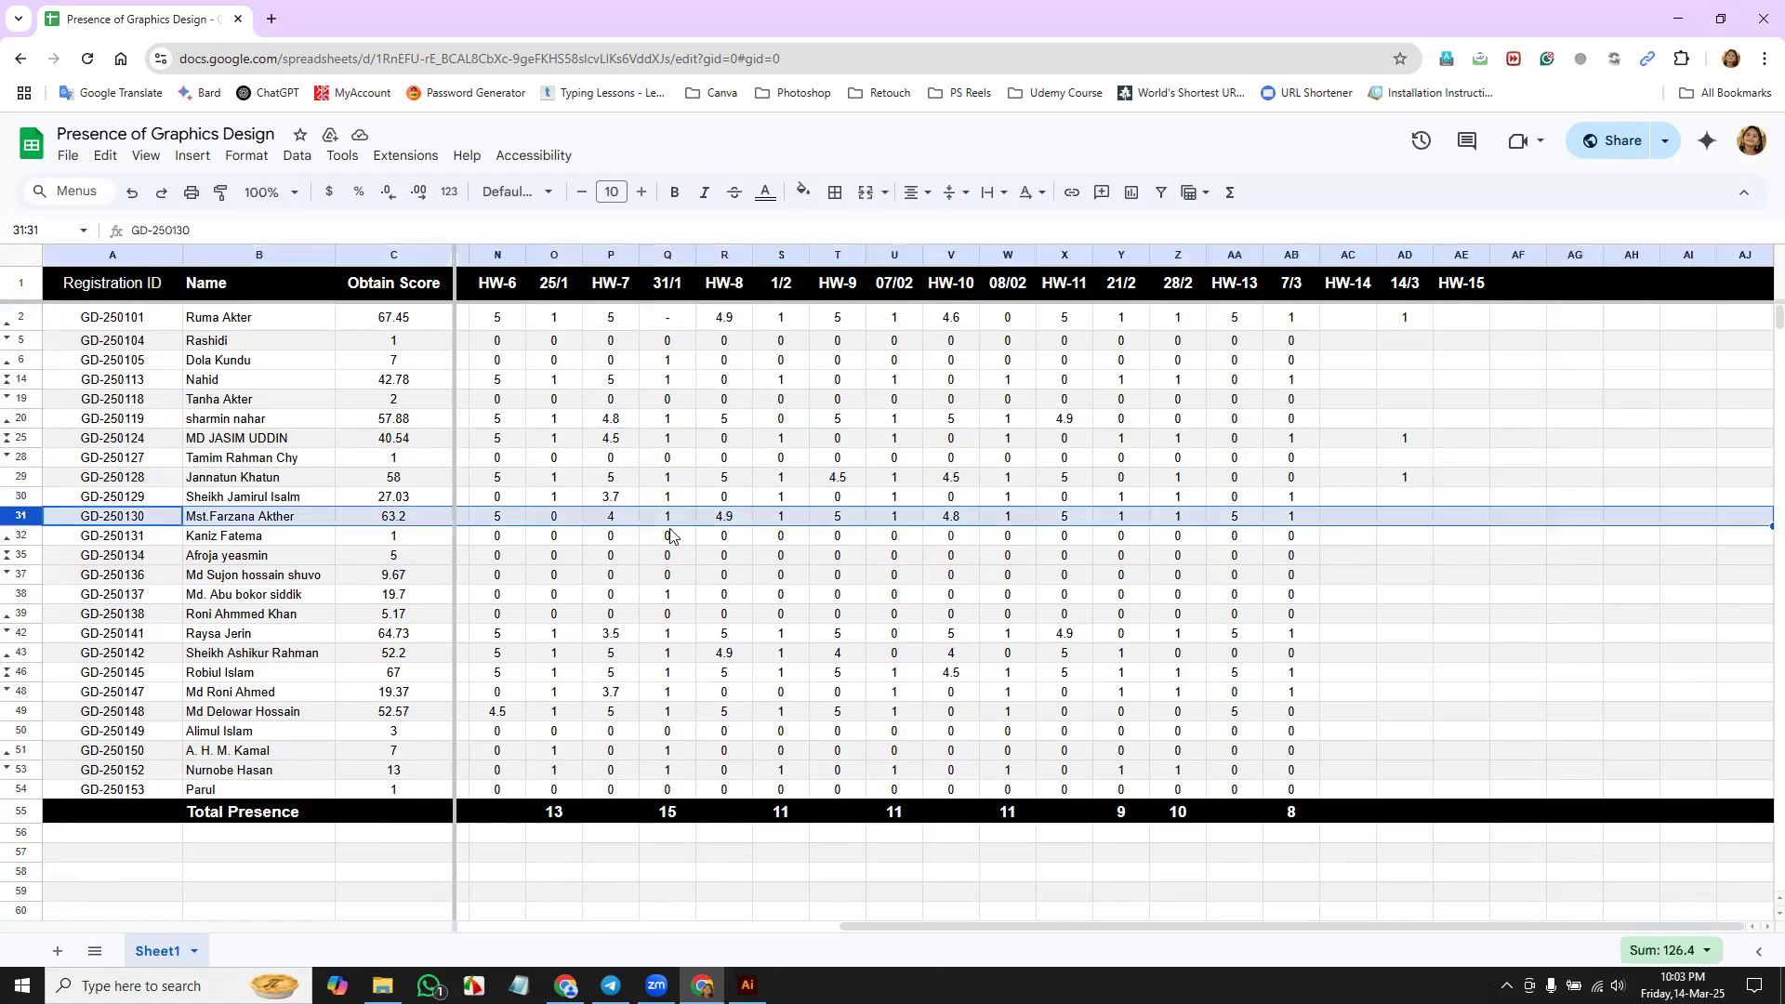
pyautogui.click(1427, 524)
pyautogui.write('1')
pyautogui.press('Return')
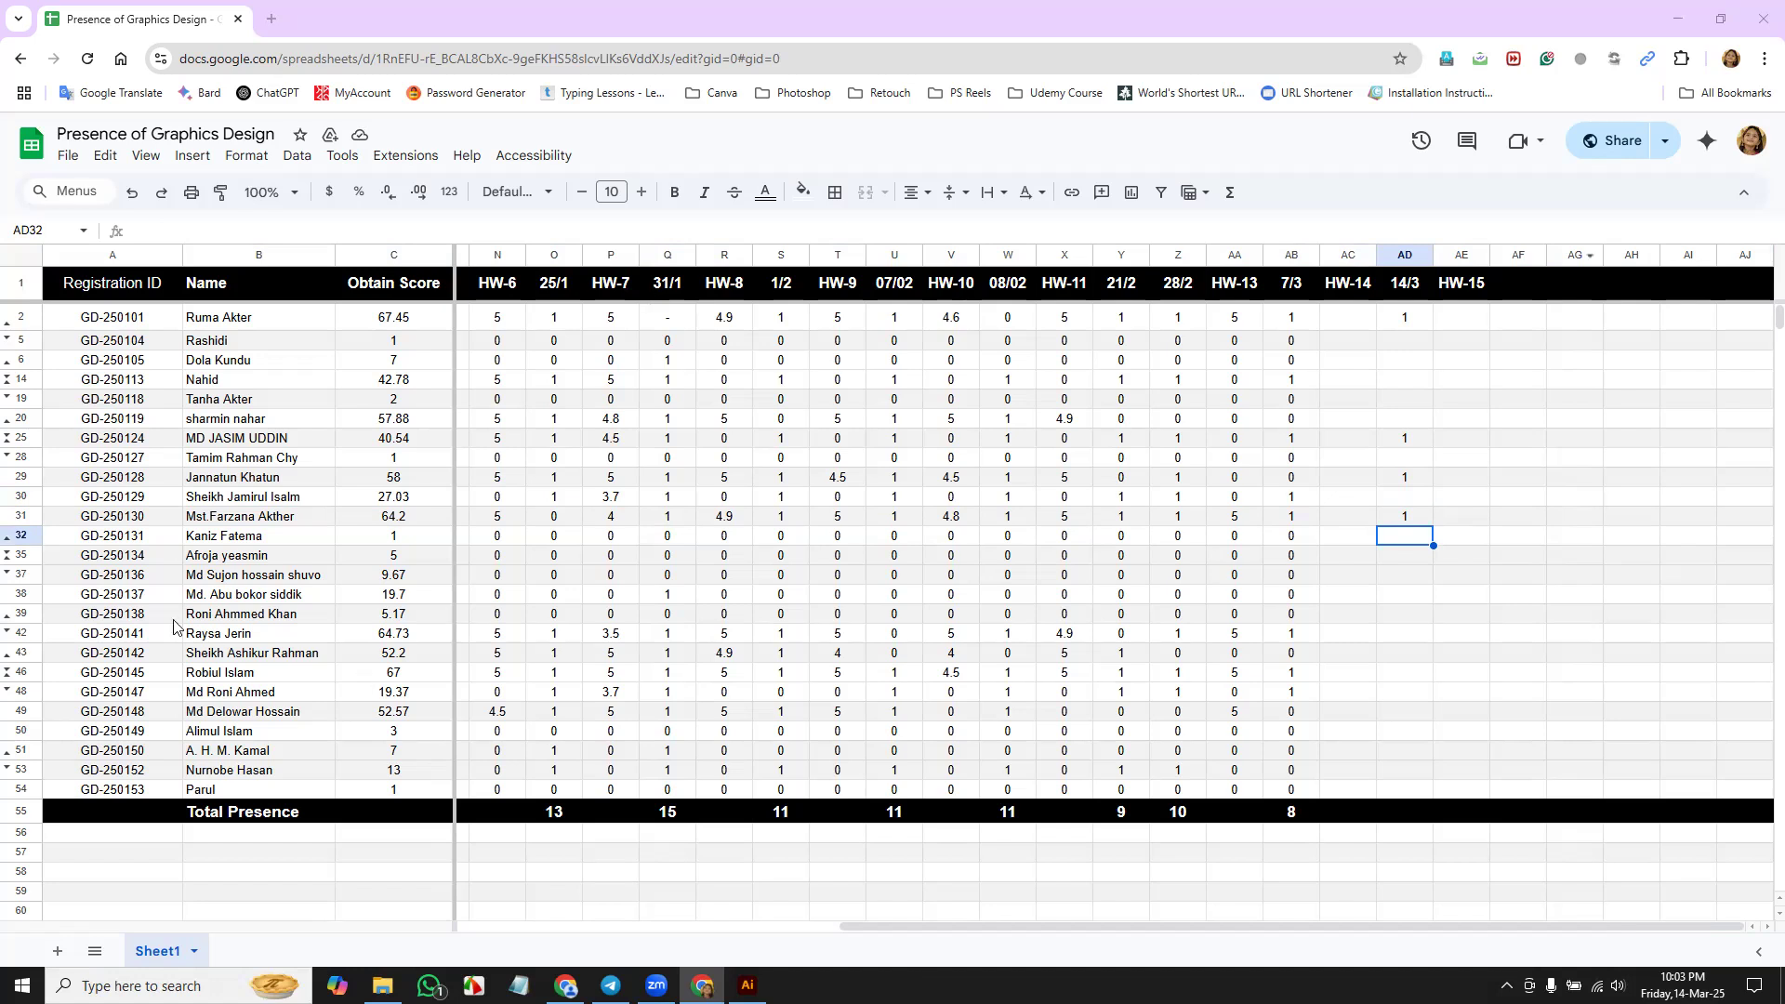
# Step: Clear the 14/3 attendance mark in row 31 and enter it again as 1
pyautogui.click(21, 691)
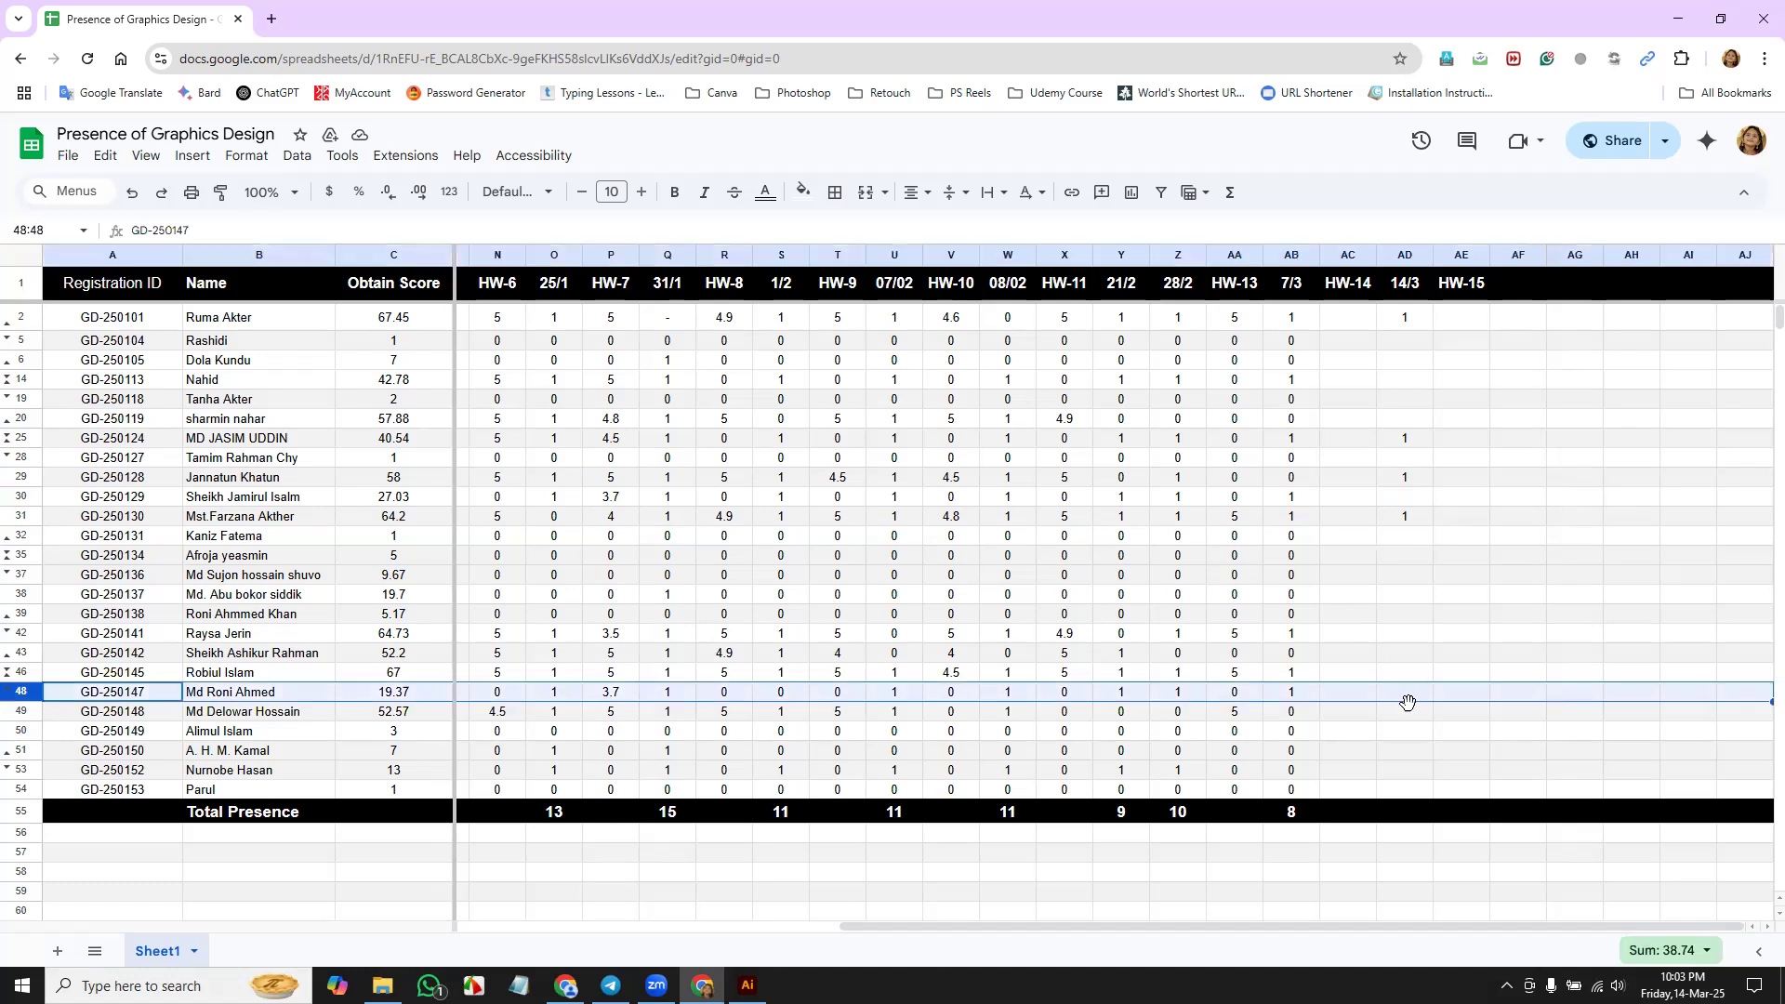
pyautogui.hscroll(-3, 1407, 702)
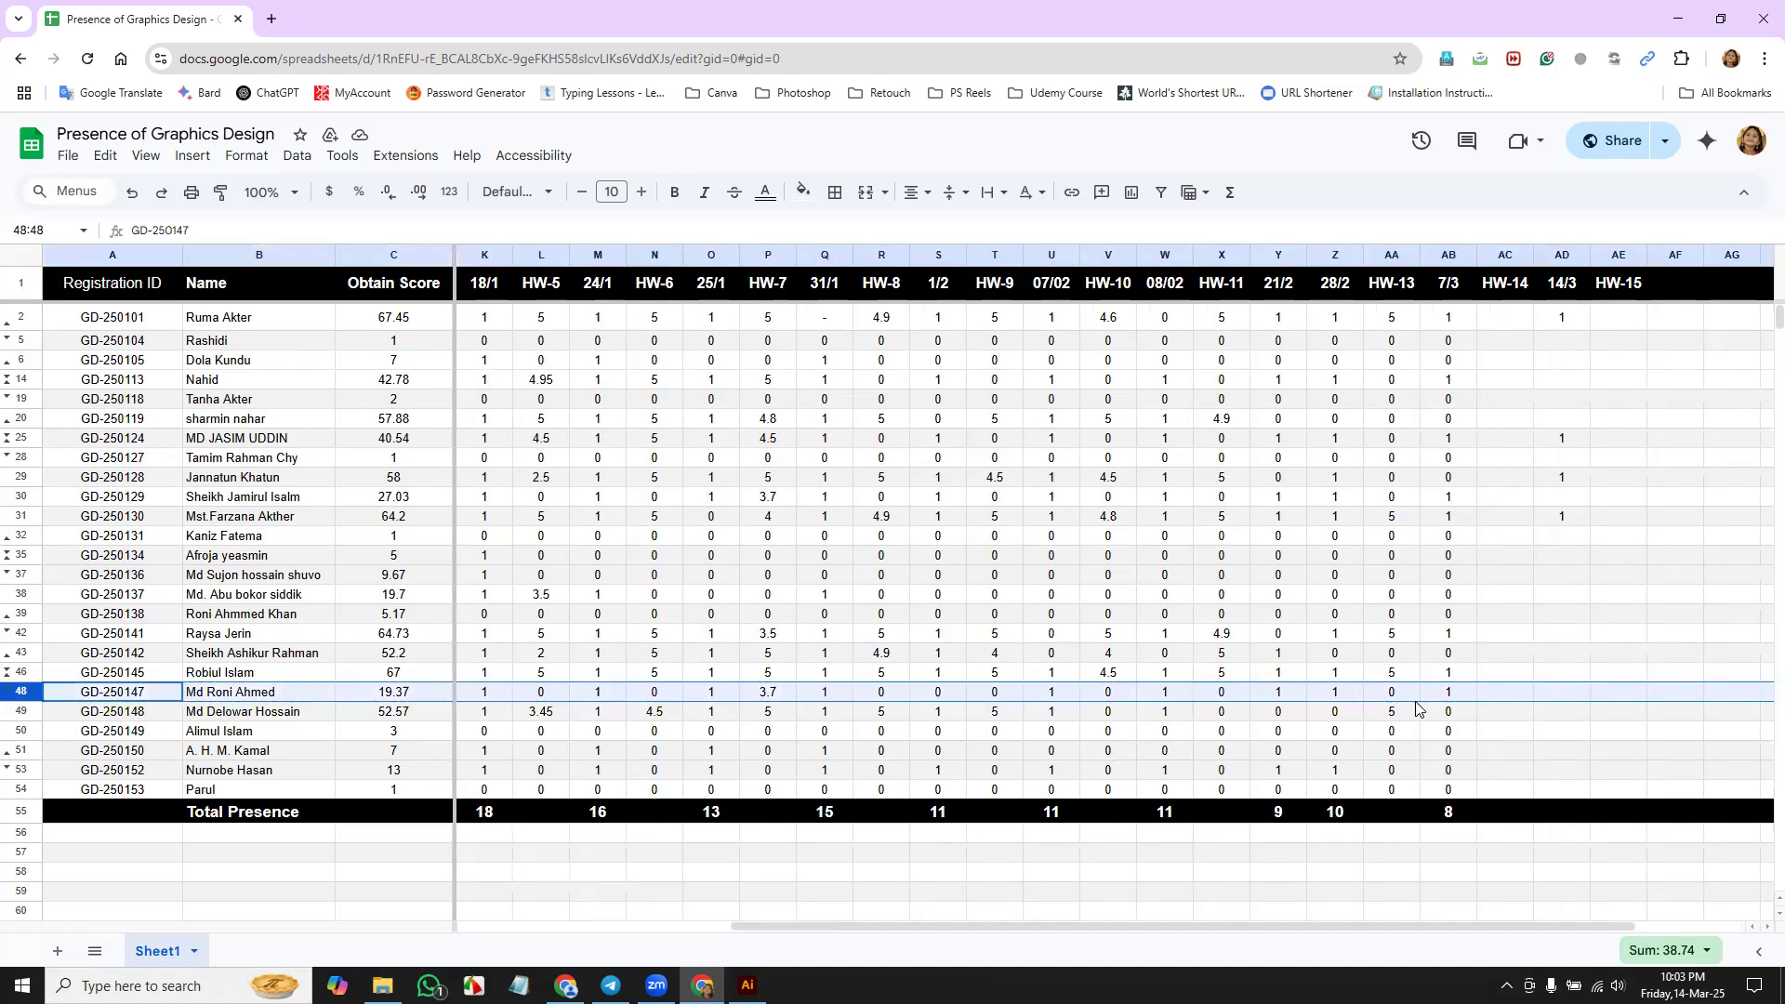
pyautogui.click(1584, 514)
pyautogui.press('Delete')
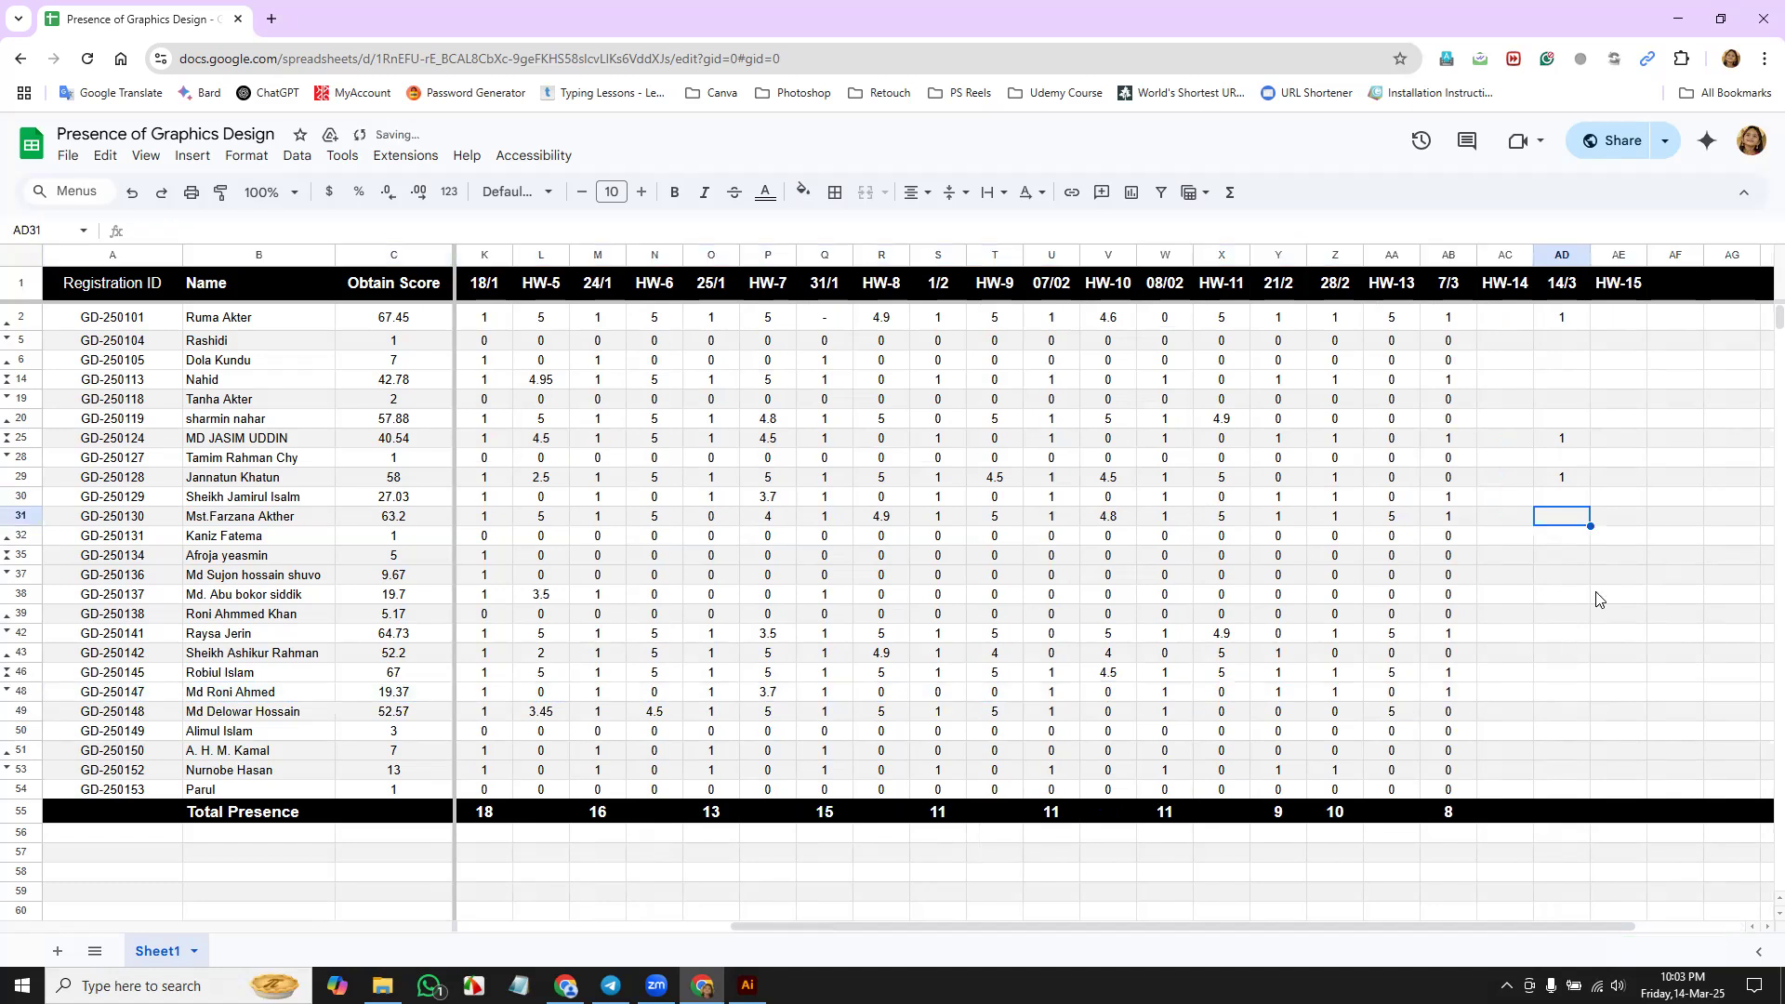
pyautogui.write('1')
pyautogui.press('Return')
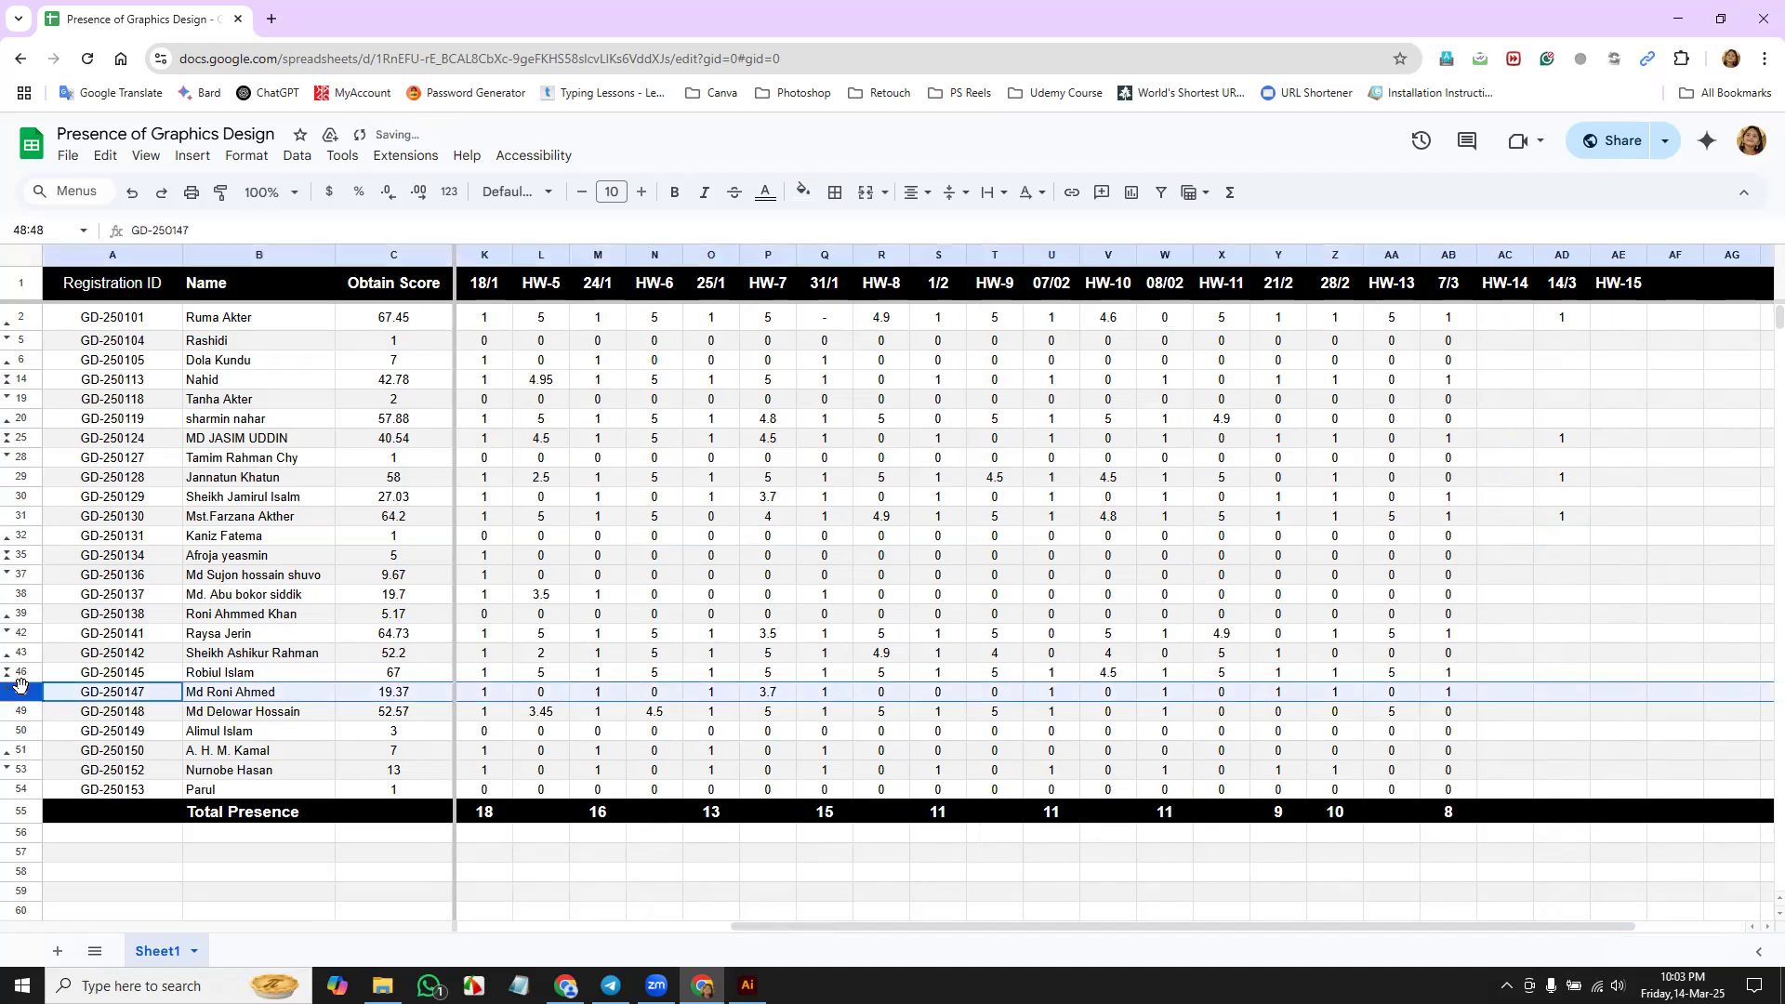
# Step: Enter 1 in the 14/3 column for the student in row 48
pyautogui.click(20, 693)
pyautogui.click(1563, 695)
pyautogui.write('1')
pyautogui.press('Return')
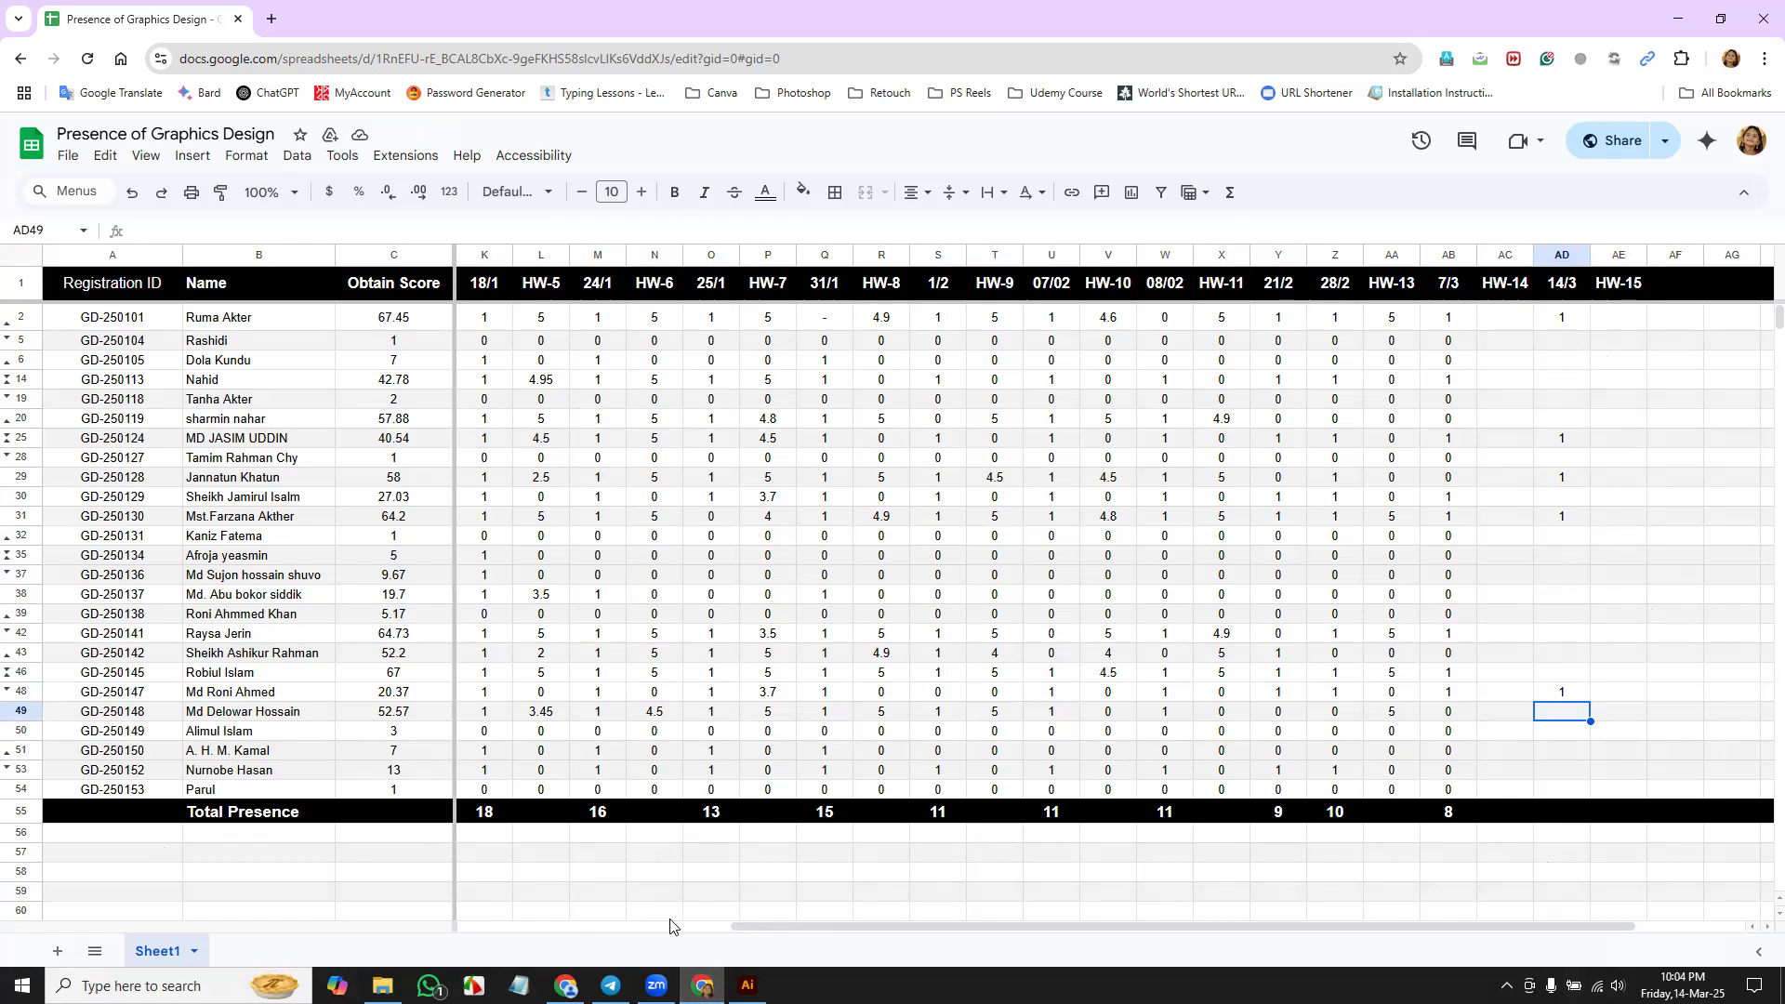
# Step: Review the lesson topics and homework list in Notepad and return to the blank Illustrator document
pyautogui.click(746, 984)
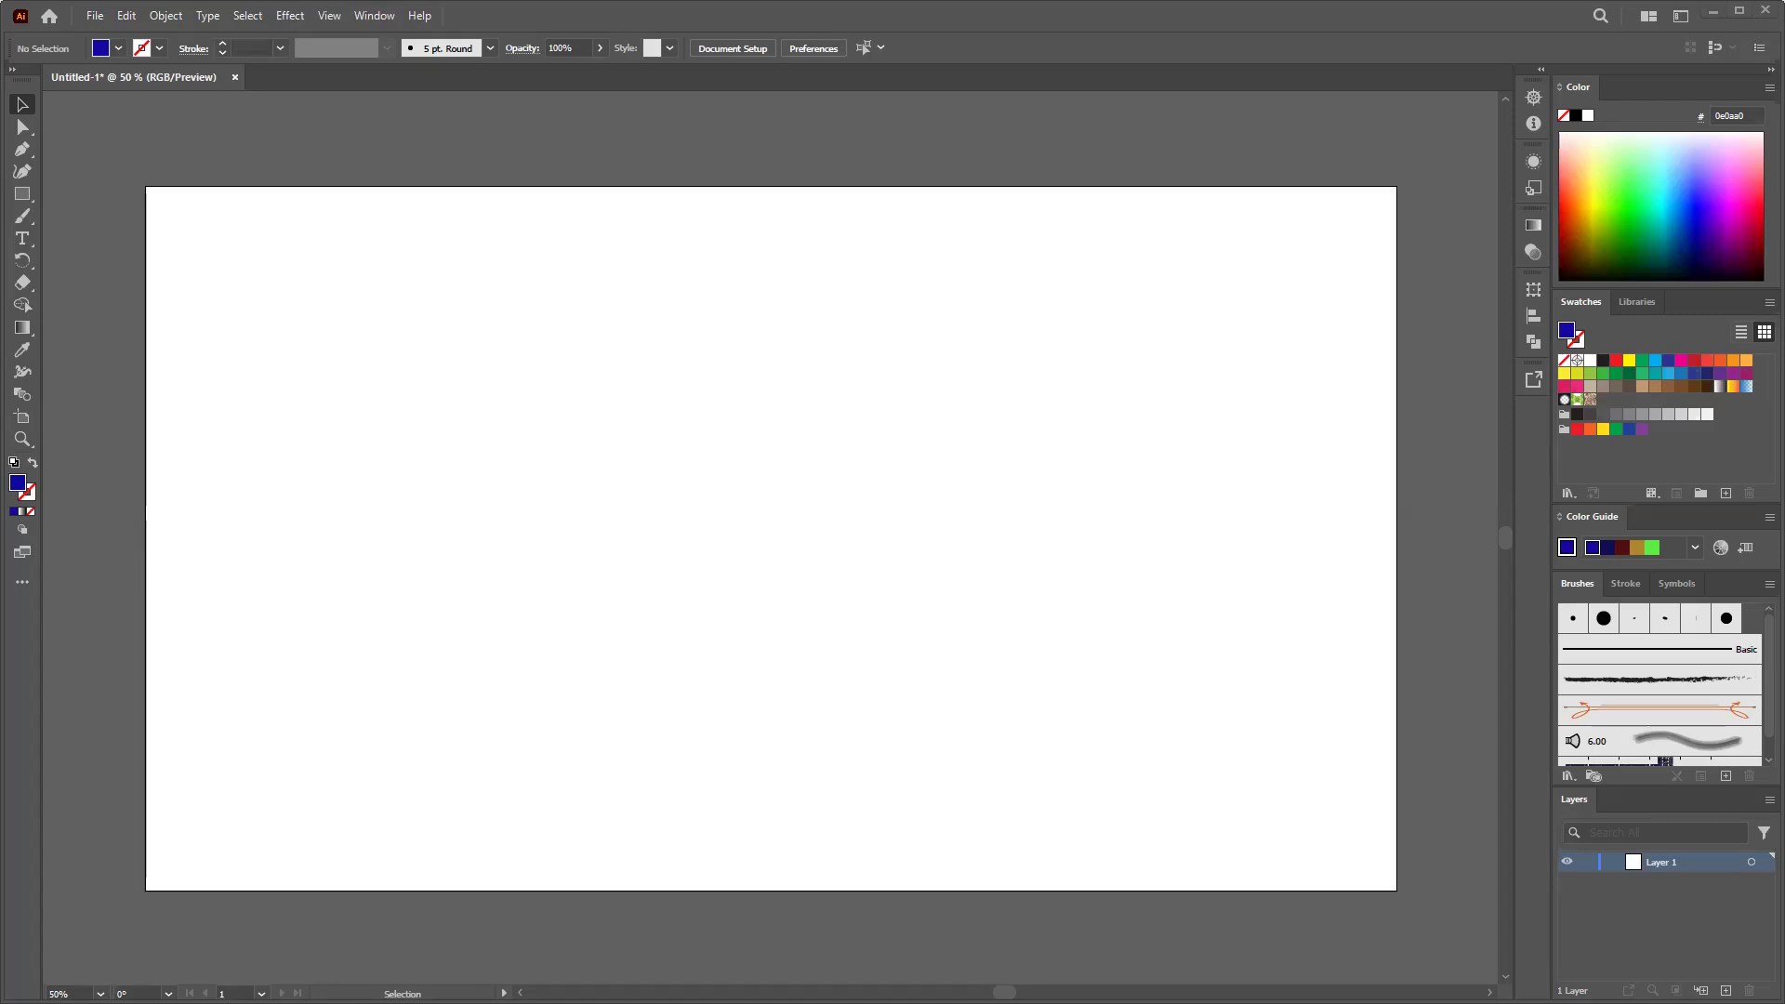
pyautogui.hotkey('alt', 'Tab')
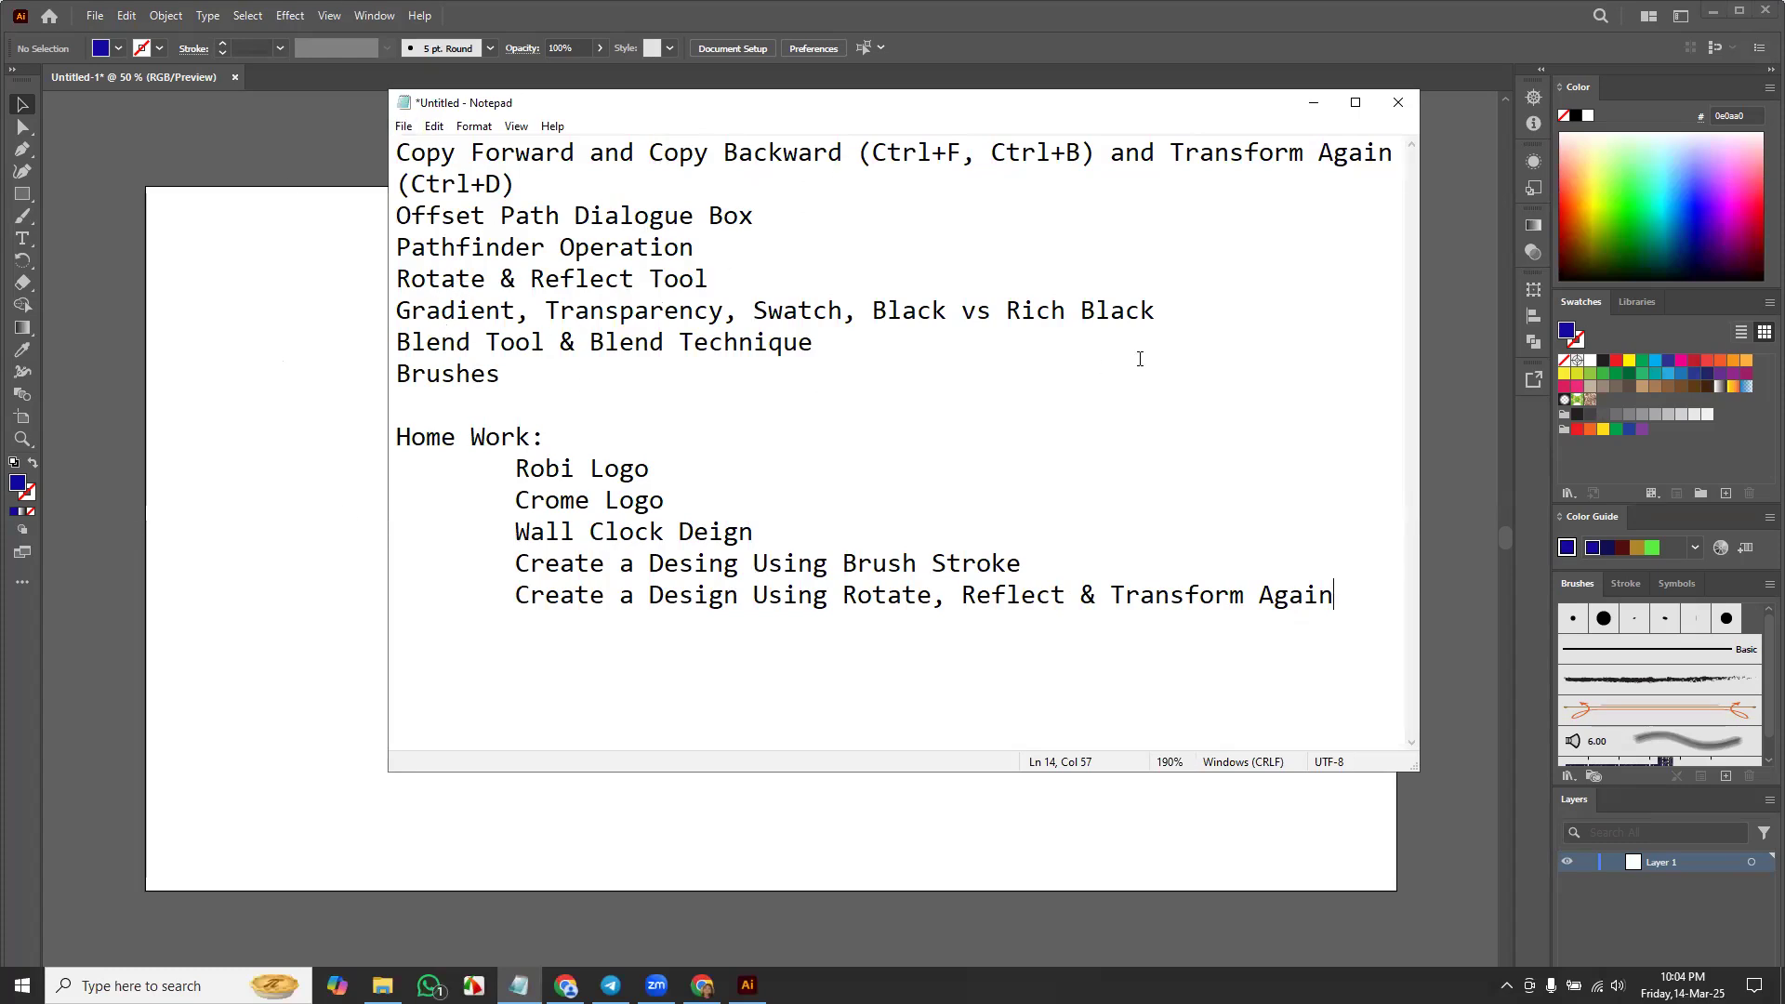
pyautogui.moveTo(502, 374)
pyautogui.mouseDown()
pyautogui.moveTo(381, 141)
pyautogui.moveTo(487, 367)
pyautogui.moveTo(517, 371)
pyautogui.mouseUp()
pyautogui.hotkey('alt', 'Tab')
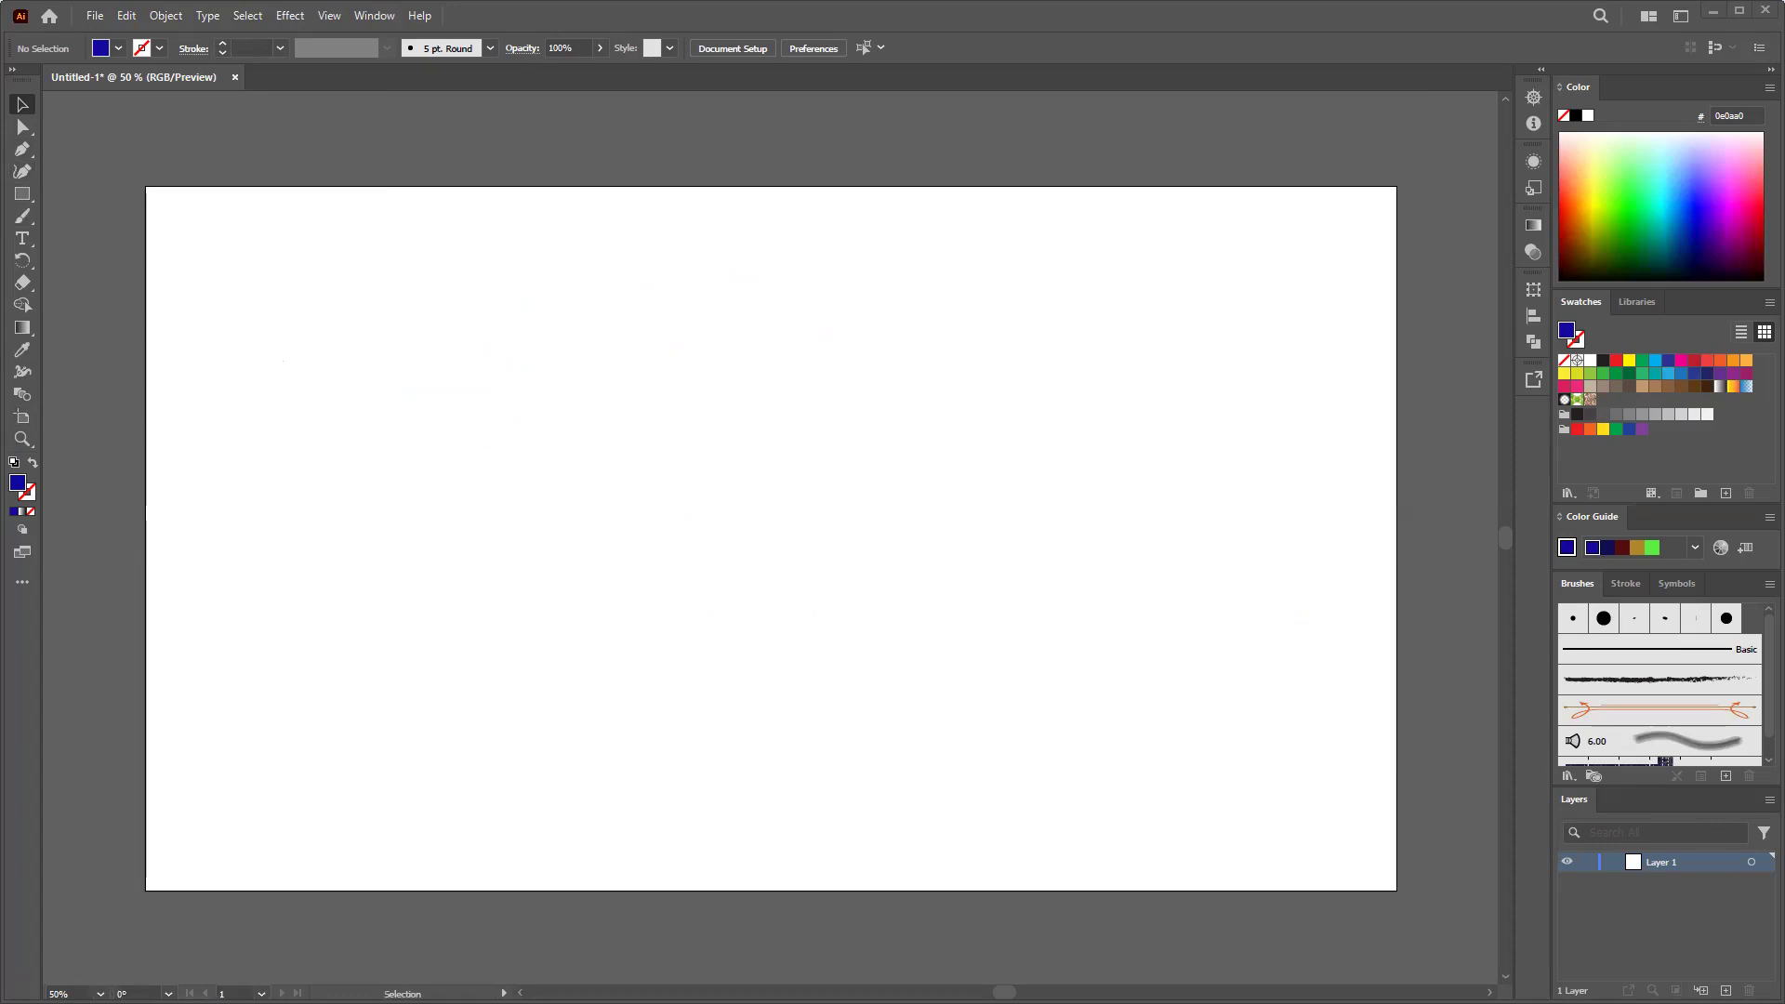
pyautogui.hotkey('alt', 'Tab')
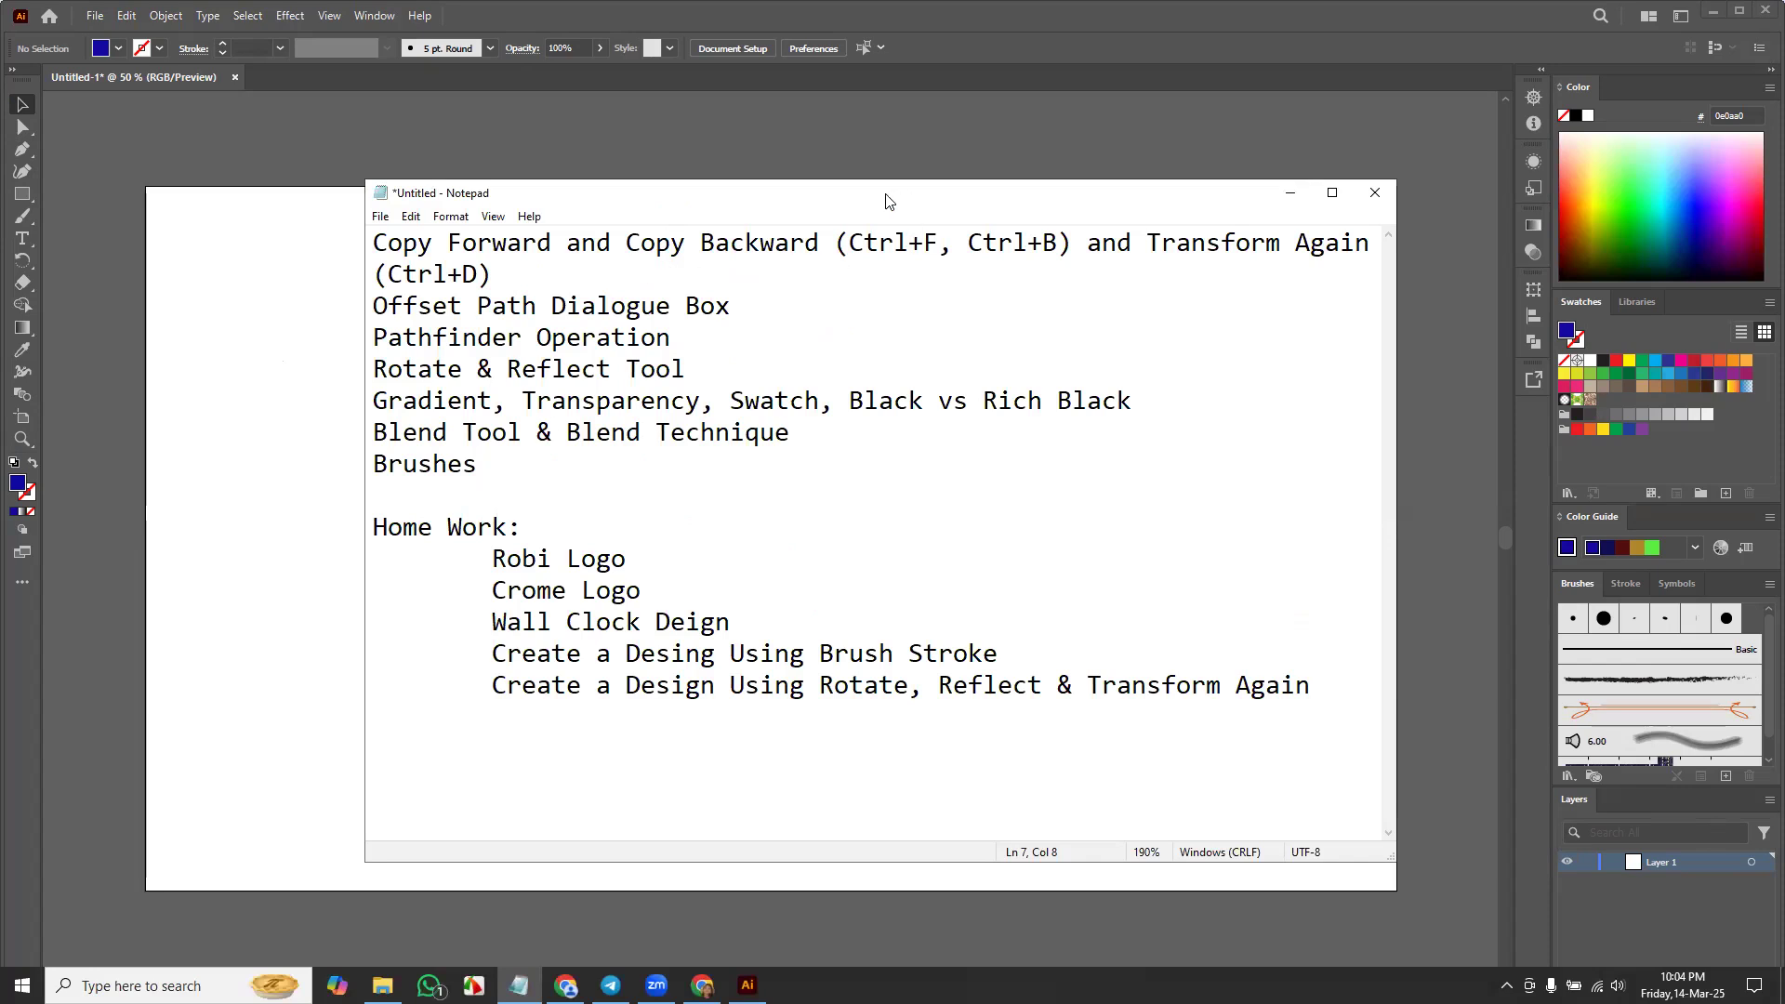
pyautogui.hotkey('alt', 'Tab')
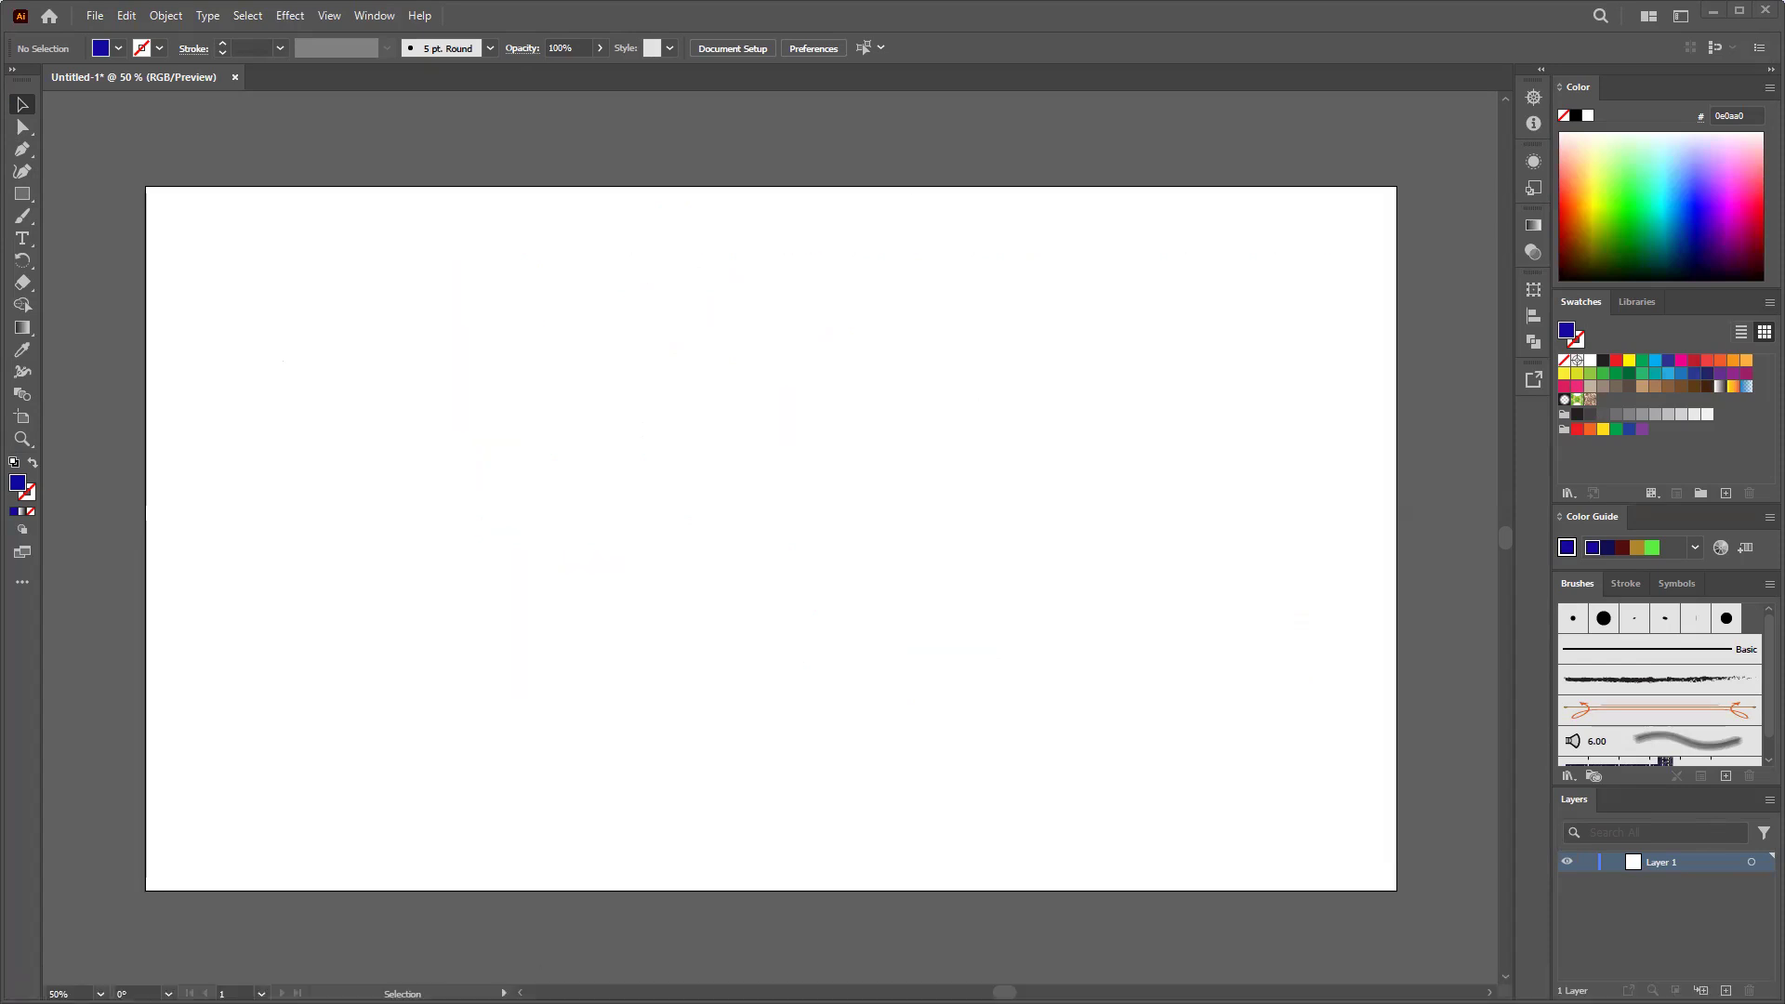
# Step: Draw a blue rectangle about 565 × 461 px in the upper-left central area of the artboard
pyautogui.click(24, 197)
pyautogui.moveTo(460, 310); pyautogui.dragTo(828, 610)
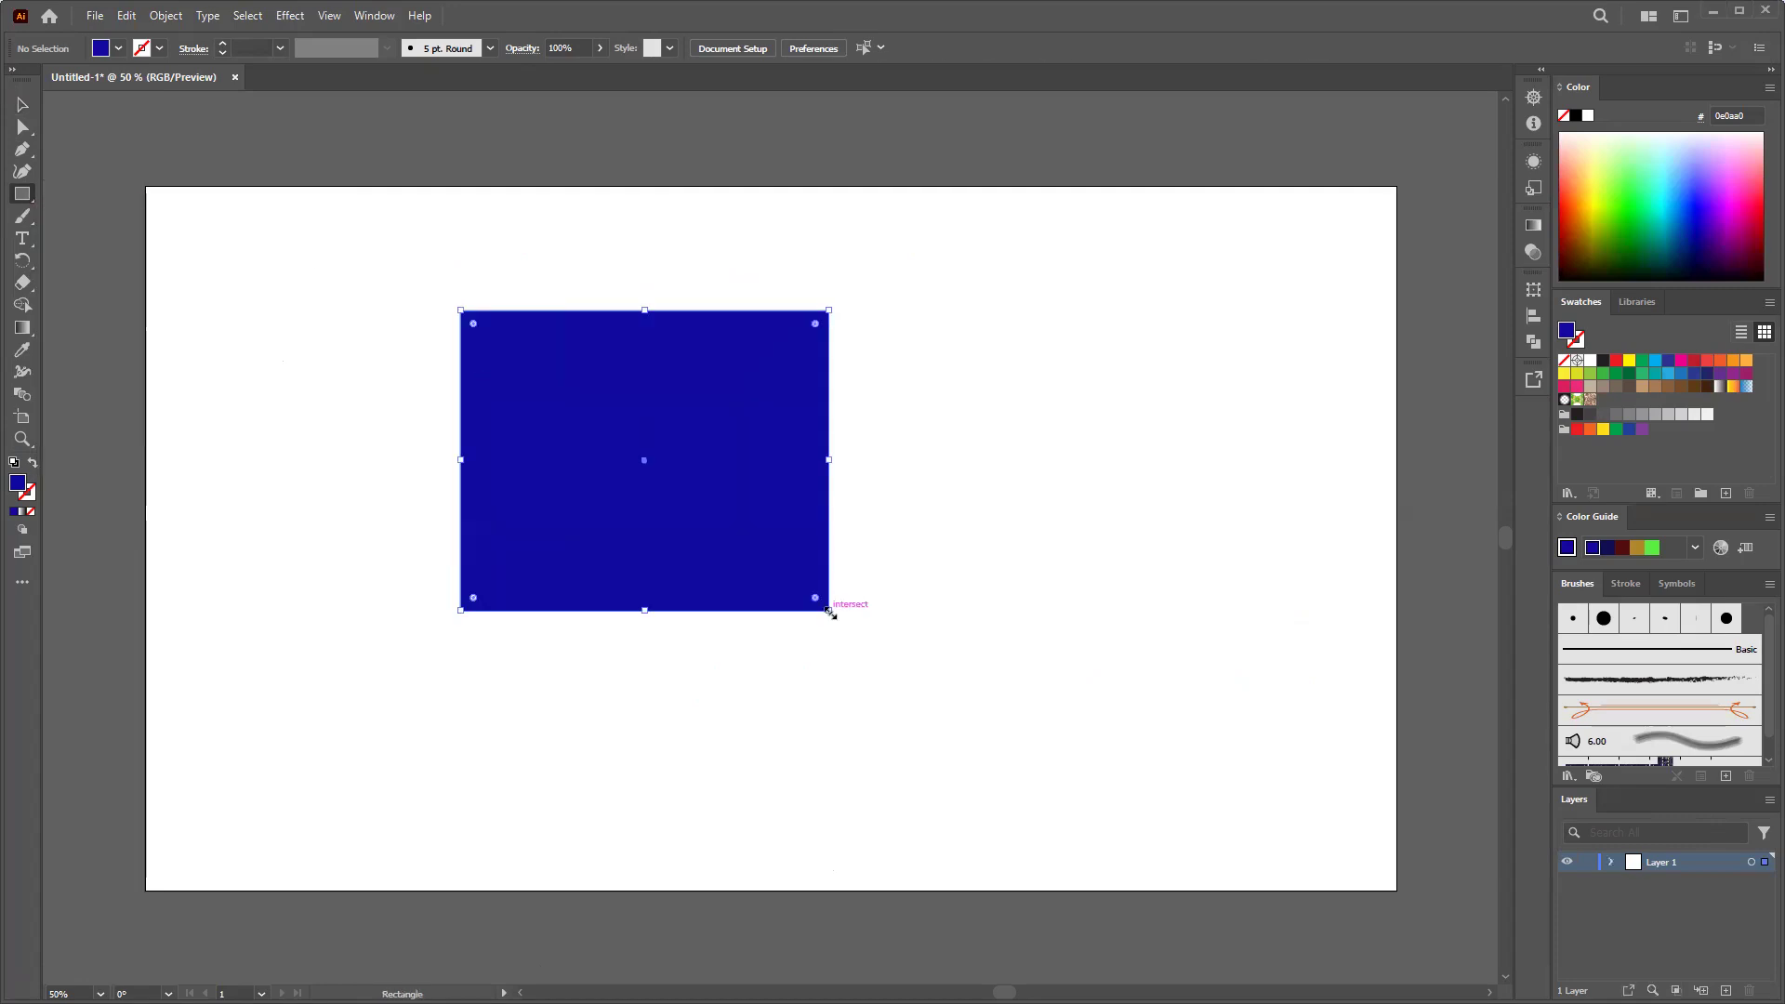
pyautogui.click(23, 108)
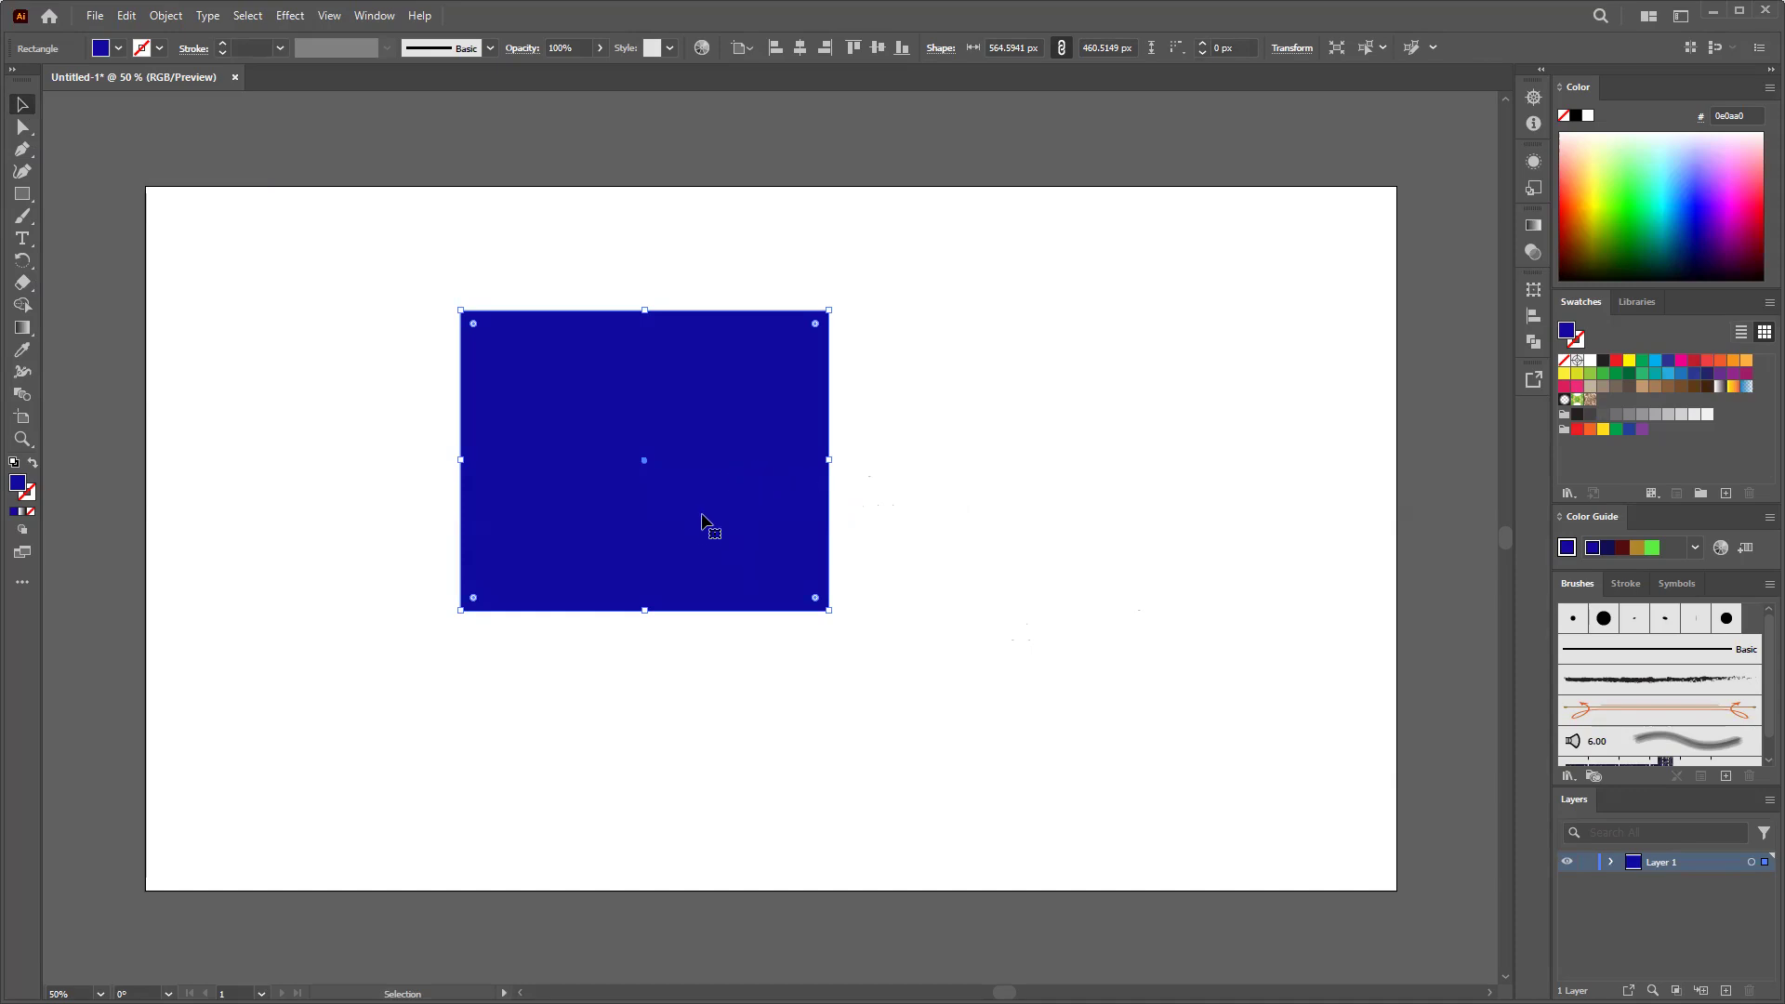
# Step: Paste a copy of the blue rectangle, move it to the right of the original, and undo both changes
pyautogui.press('a')
pyautogui.hotkey('ctrl', 'c')
pyautogui.hotkey('ctrl', 'v')
pyautogui.press('v')
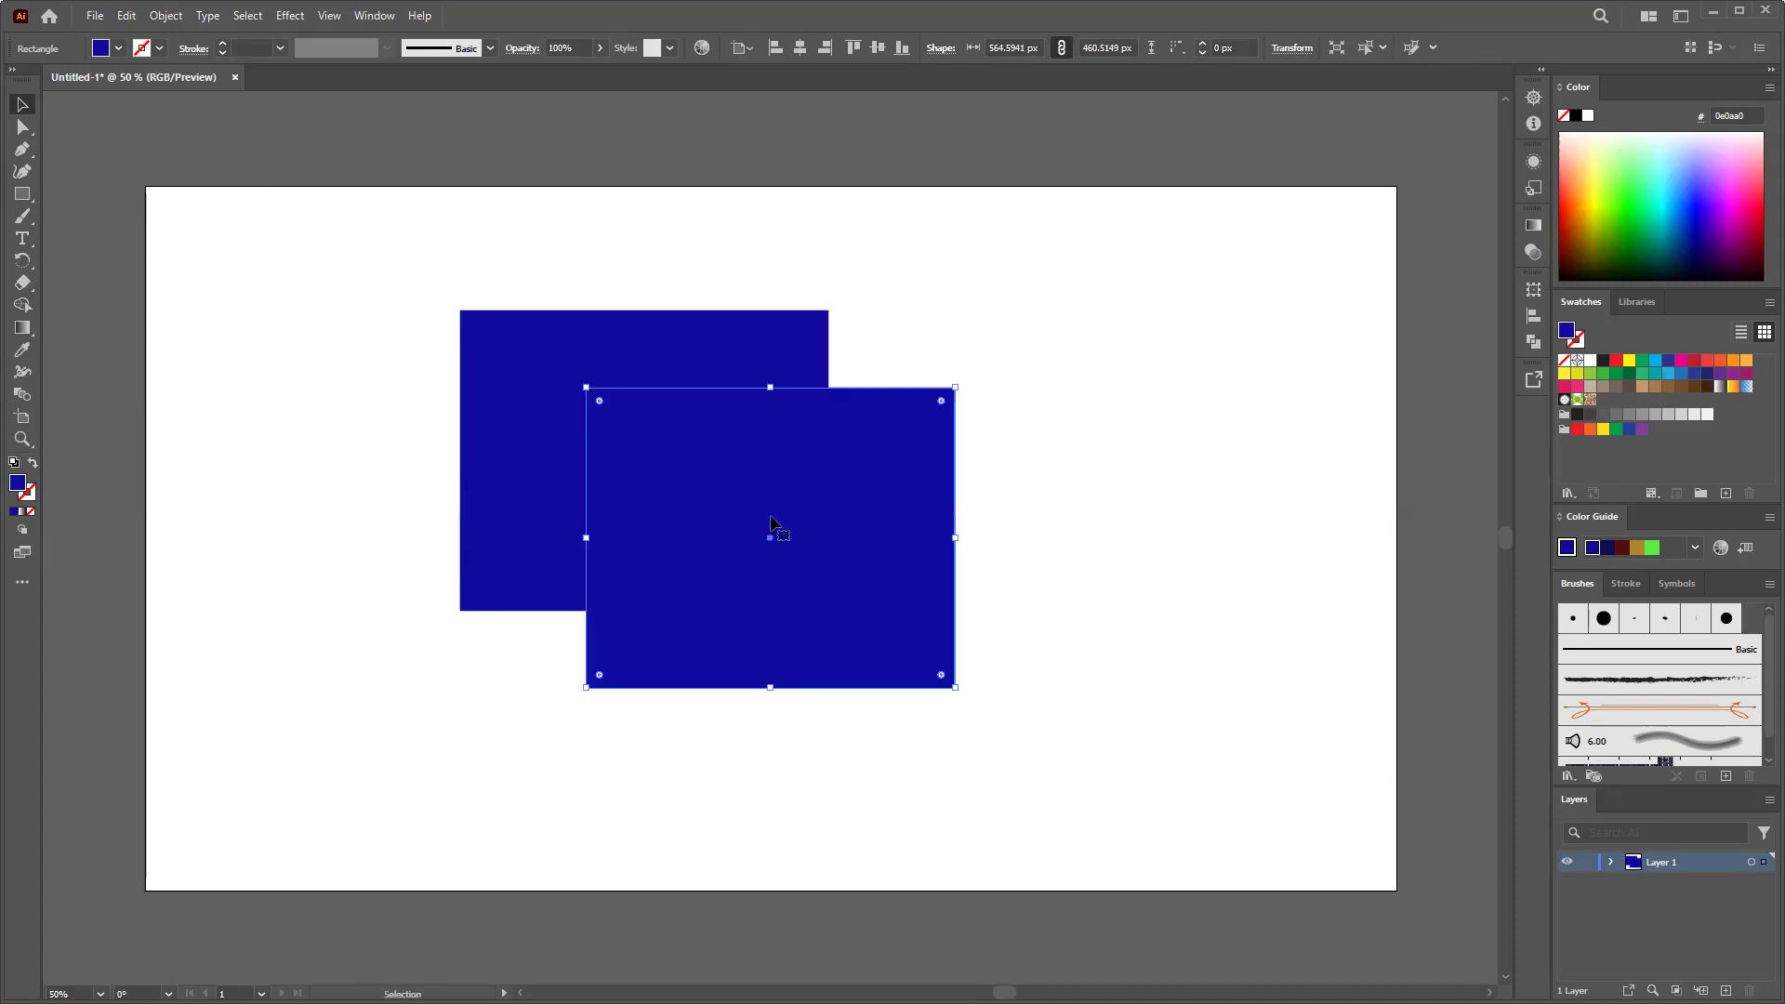
pyautogui.moveTo(859, 599); pyautogui.dragTo(1197, 524)
pyautogui.hotkey('ctrl', 'z')
pyautogui.hotkey('ctrl', 'z')
# Step: Duplicate the blue rectangle horizontally so the copy sits beside the original, and undo the duplication
pyautogui.moveTo(742, 513); pyautogui.dragTo(1169, 490)
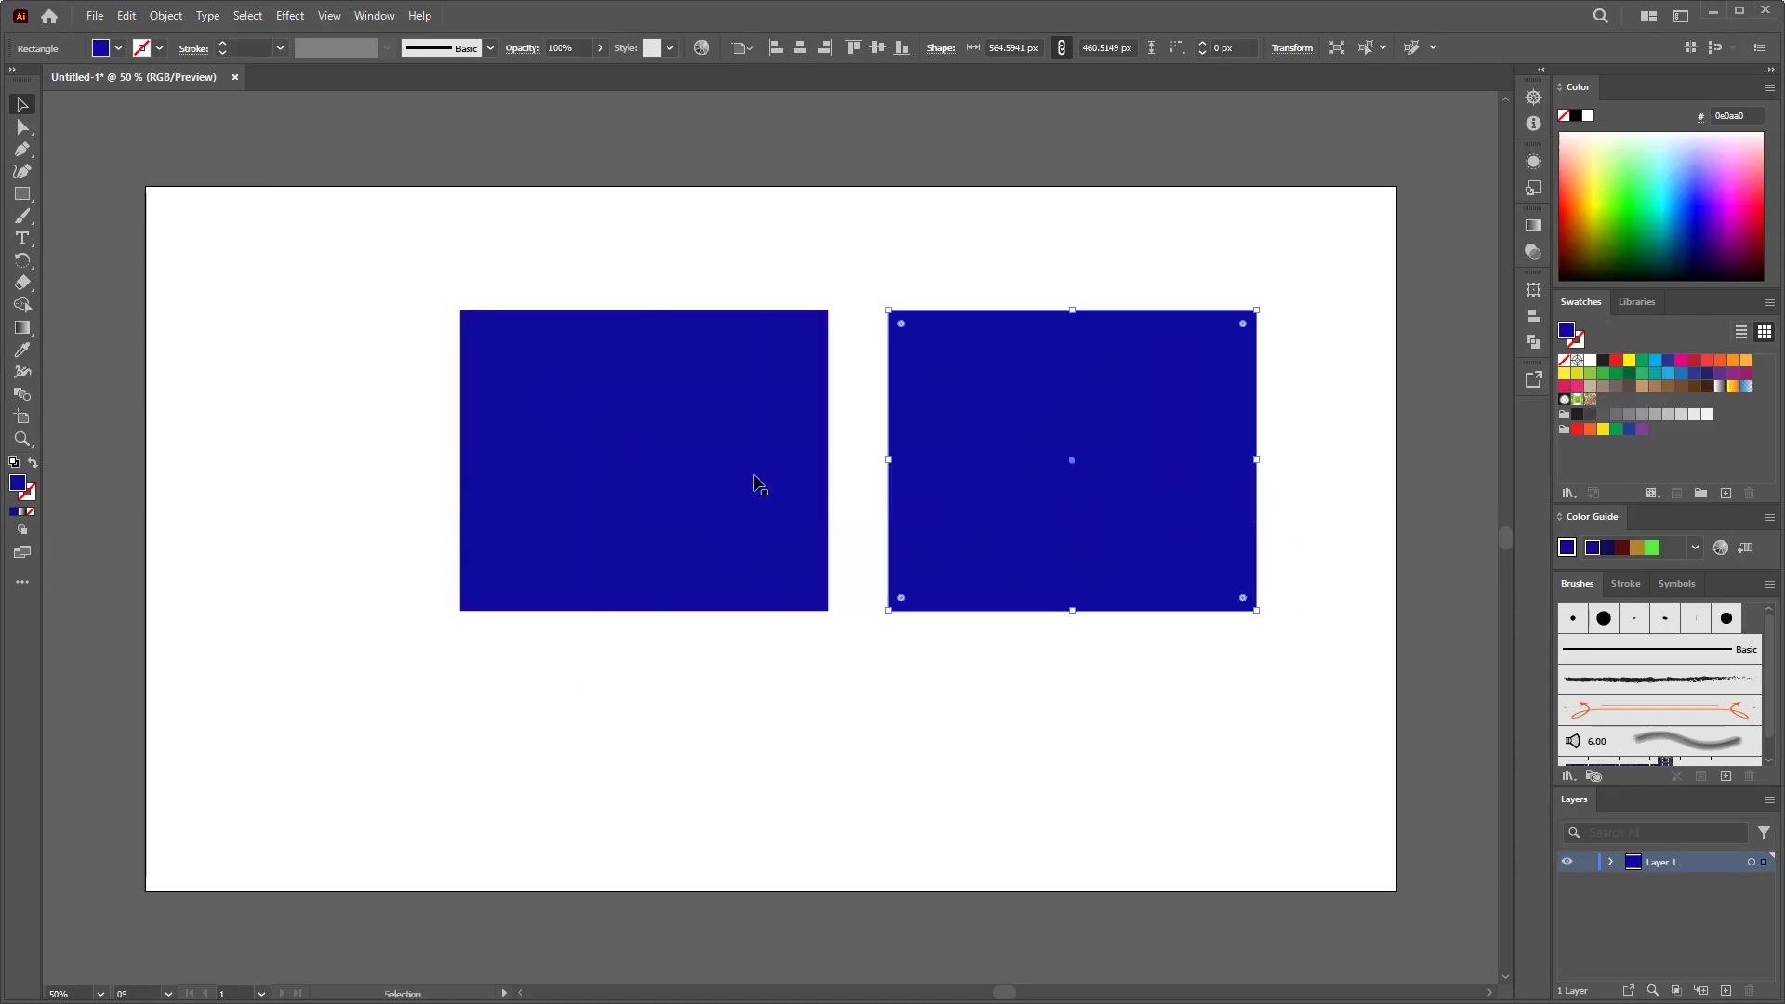
pyautogui.press('a')
pyautogui.hotkey('ctrl', 'z')
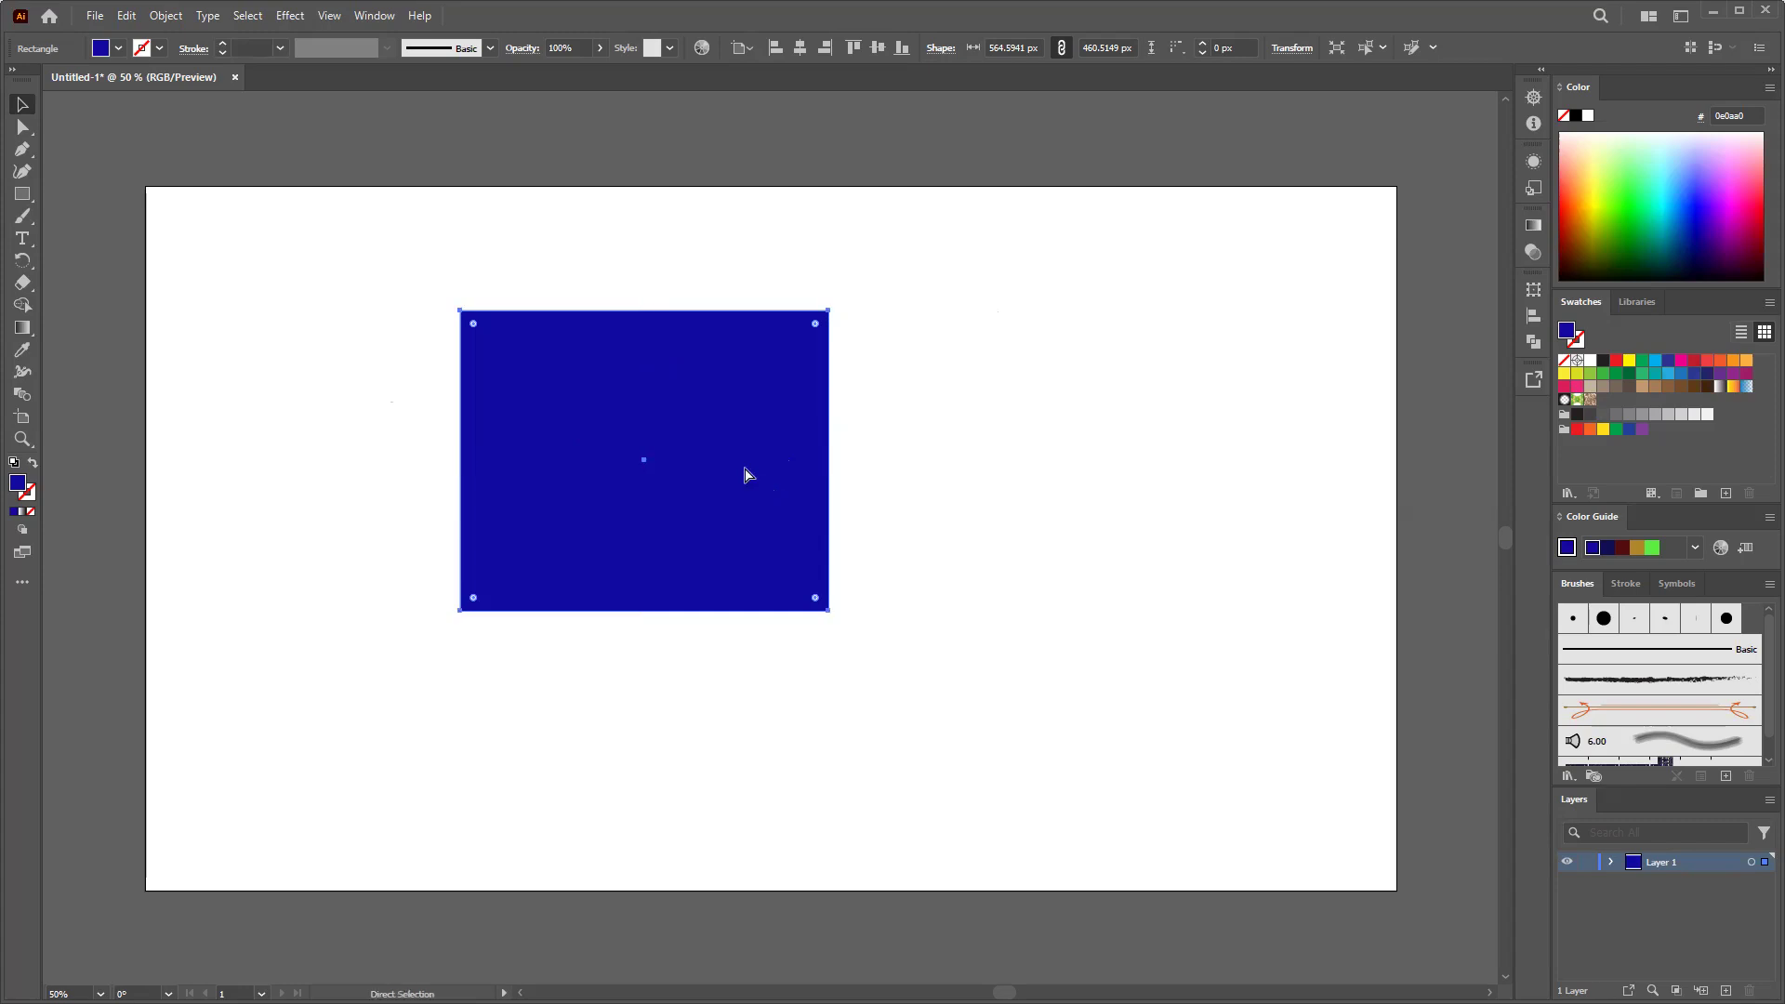
pyautogui.press('a')
pyautogui.press('v')
pyautogui.press('a')
pyautogui.press('v')
pyautogui.press('a')
pyautogui.press('v')
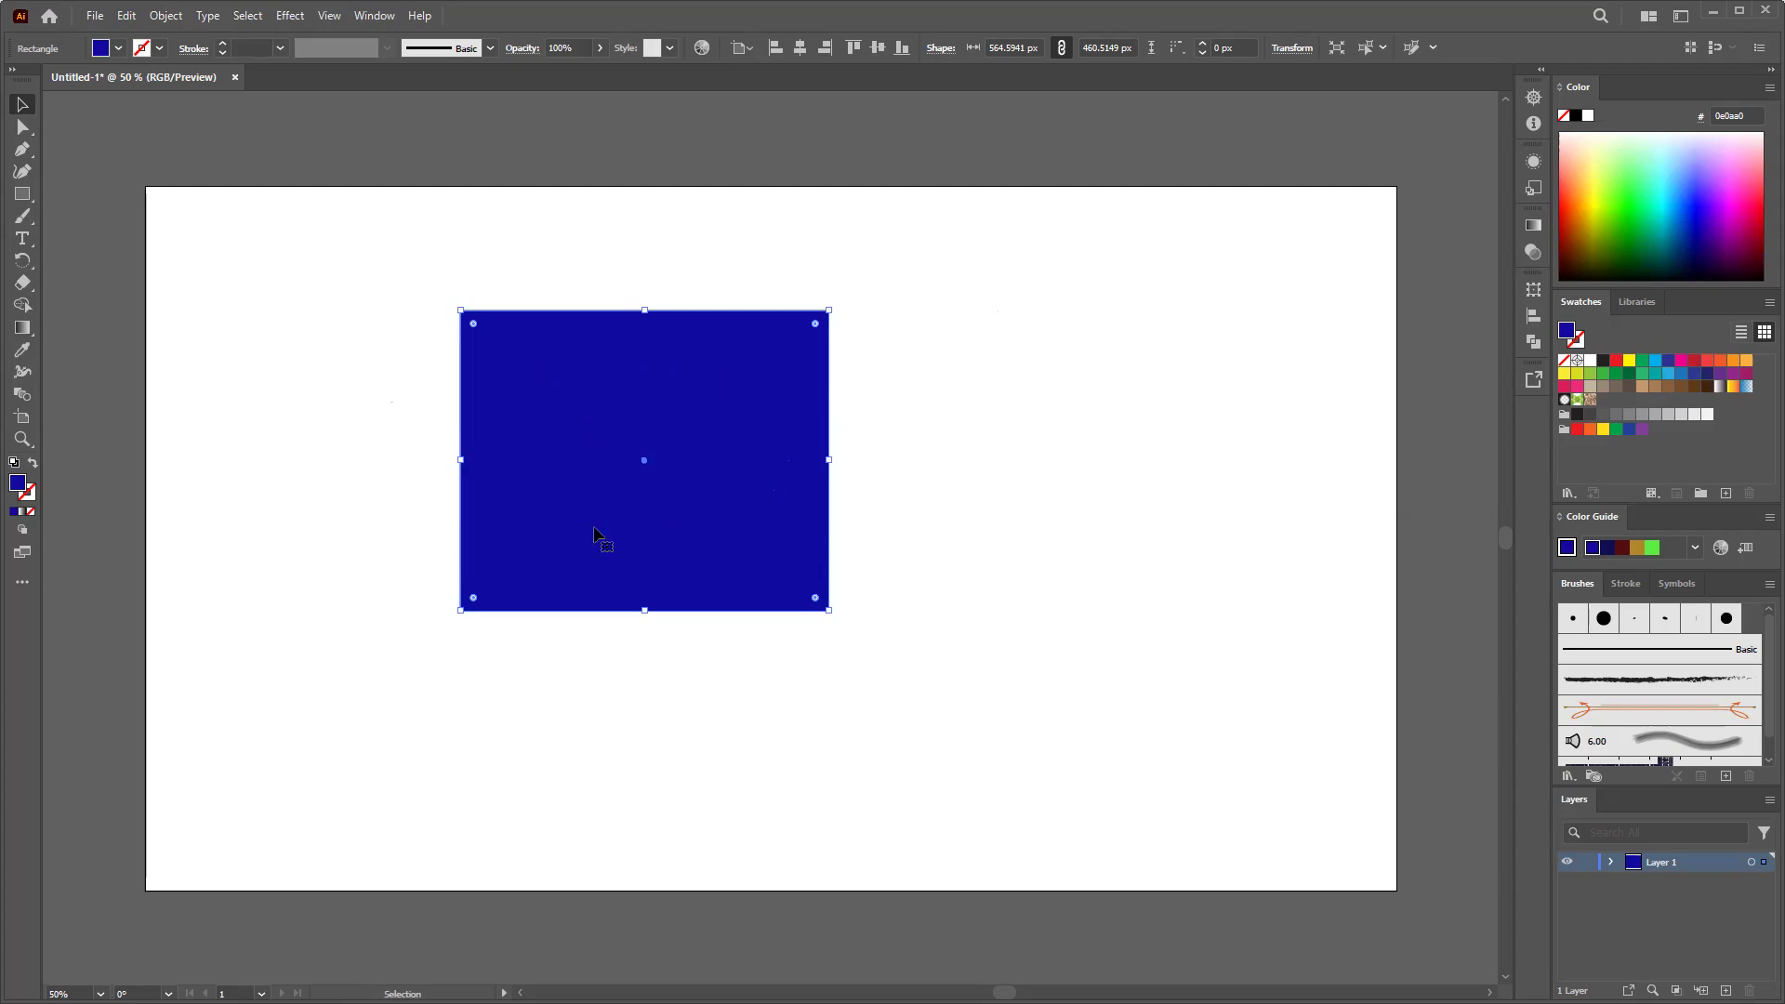
# Step: Recolour the front rectangle green (0b9e1d), shift it aside to expose the blue one beneath, and undo the shift
pyautogui.doubleClick(16, 483)
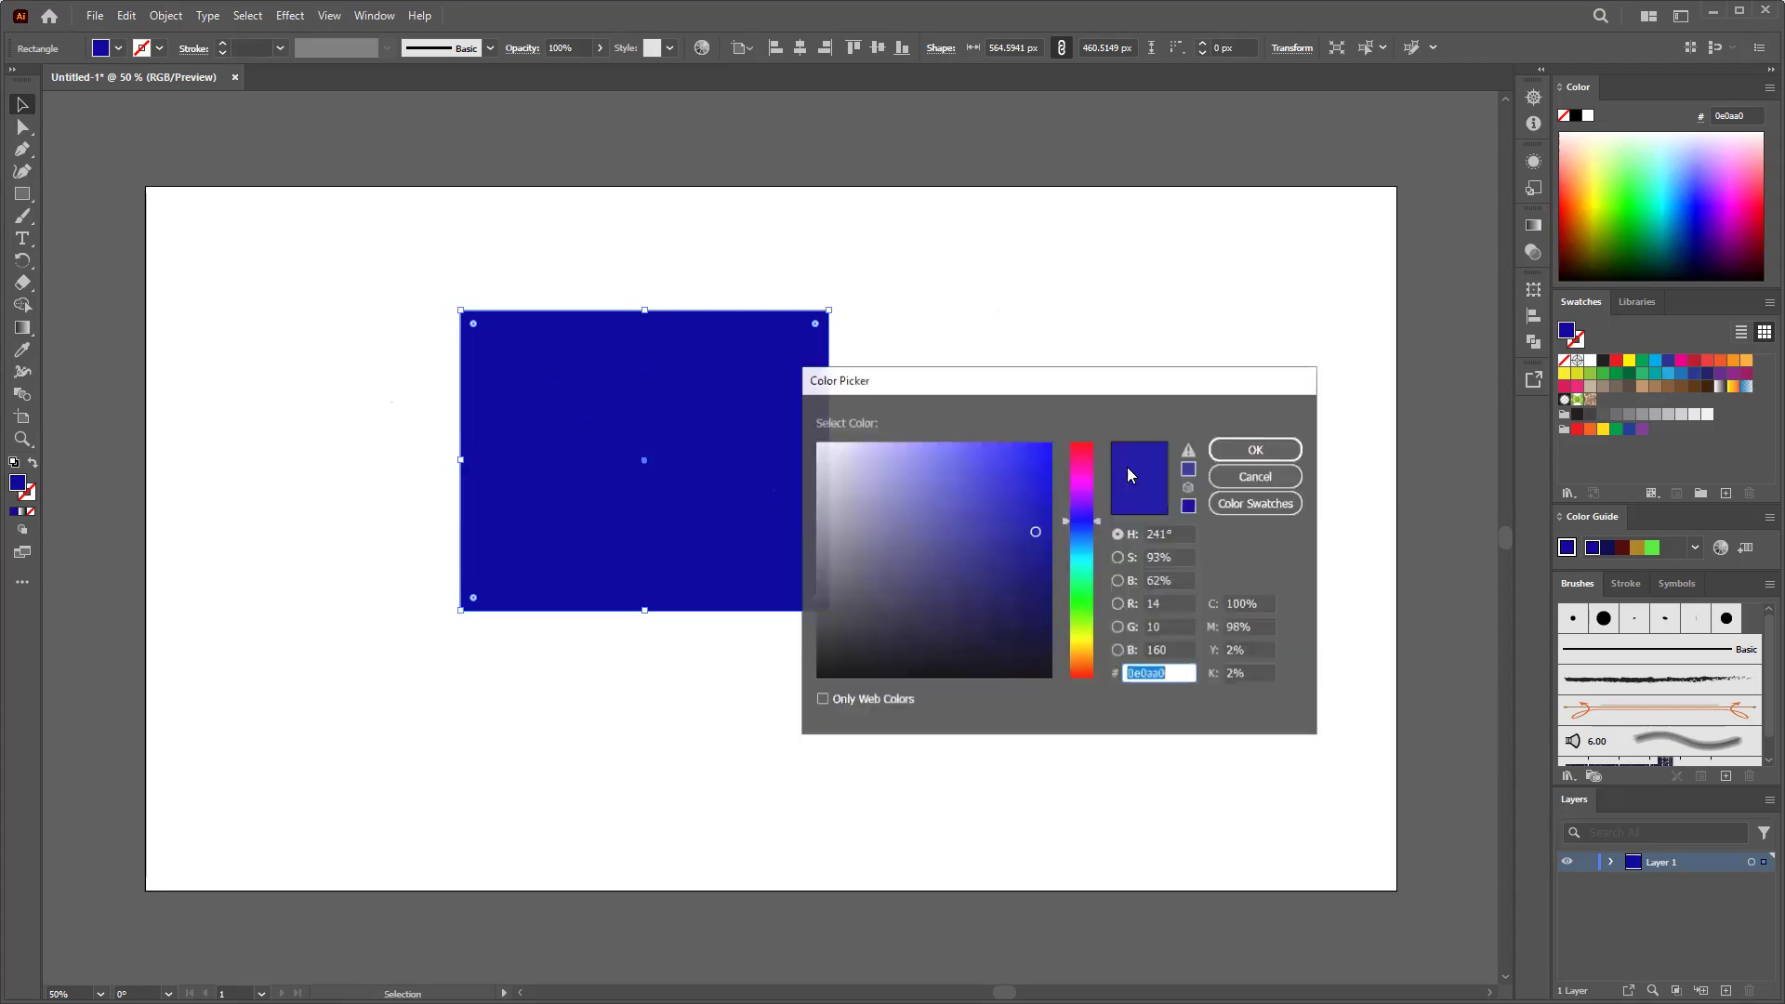
pyautogui.click(1076, 594)
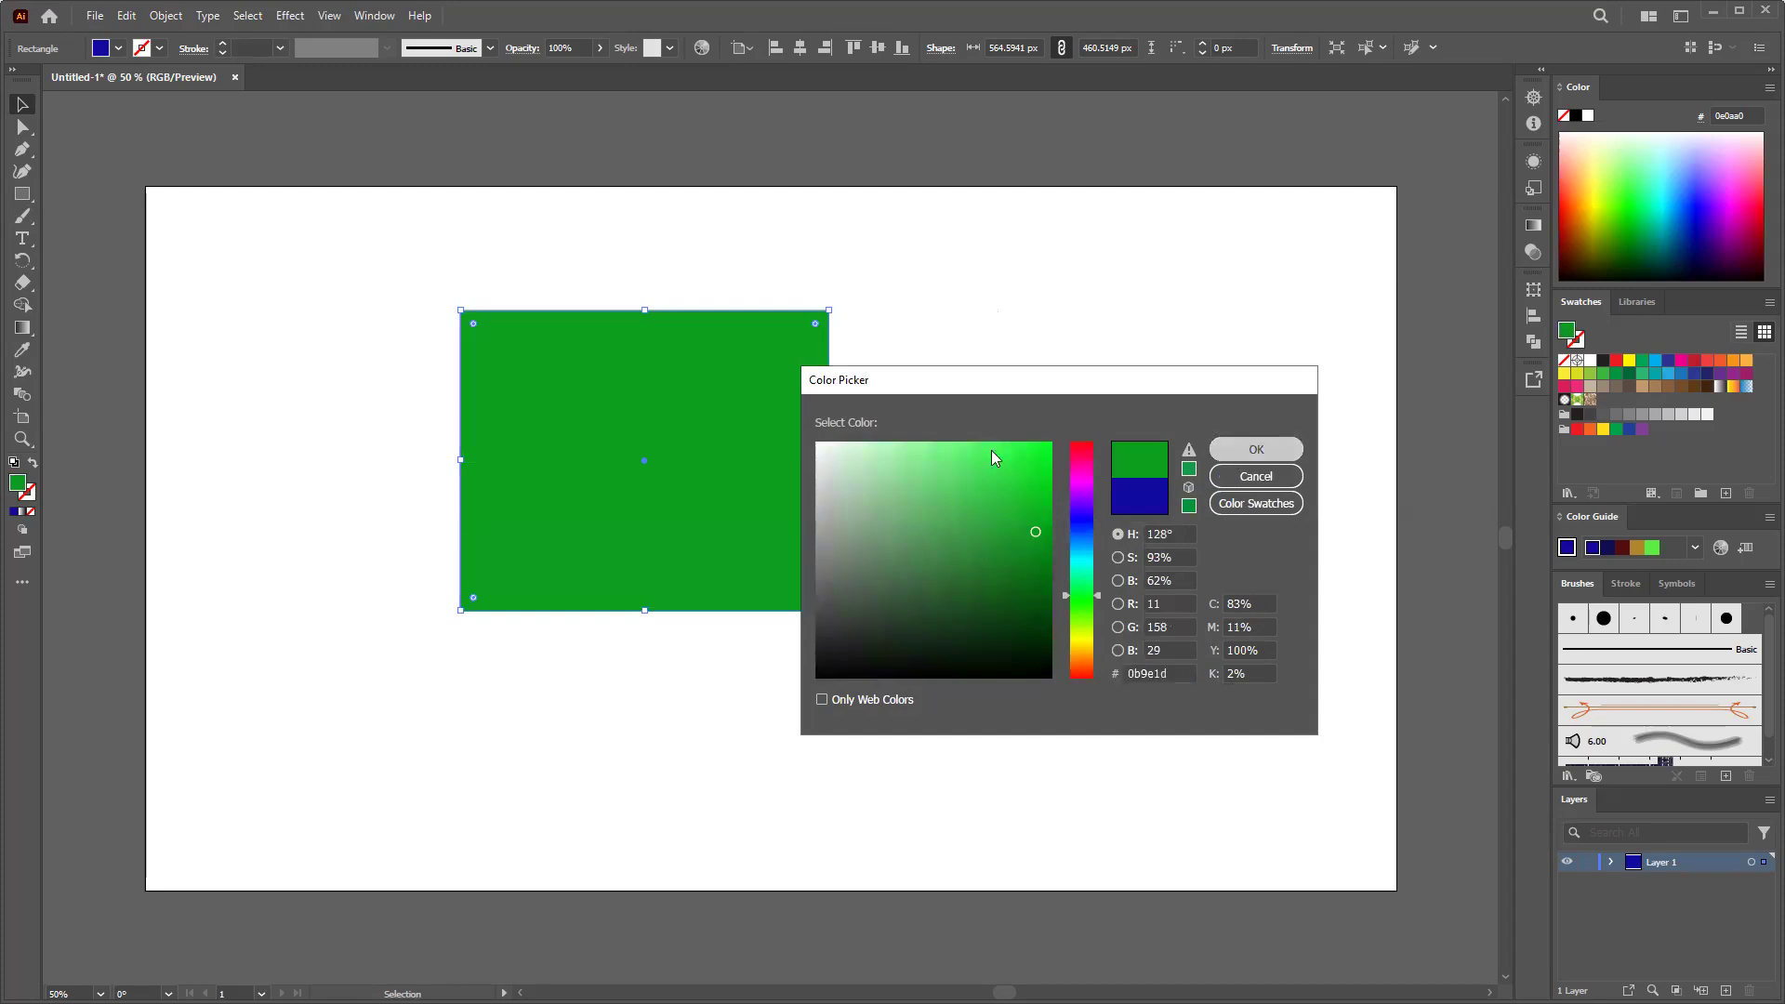
pyautogui.click(1256, 449)
pyautogui.moveTo(755, 493); pyautogui.dragTo(828, 492)
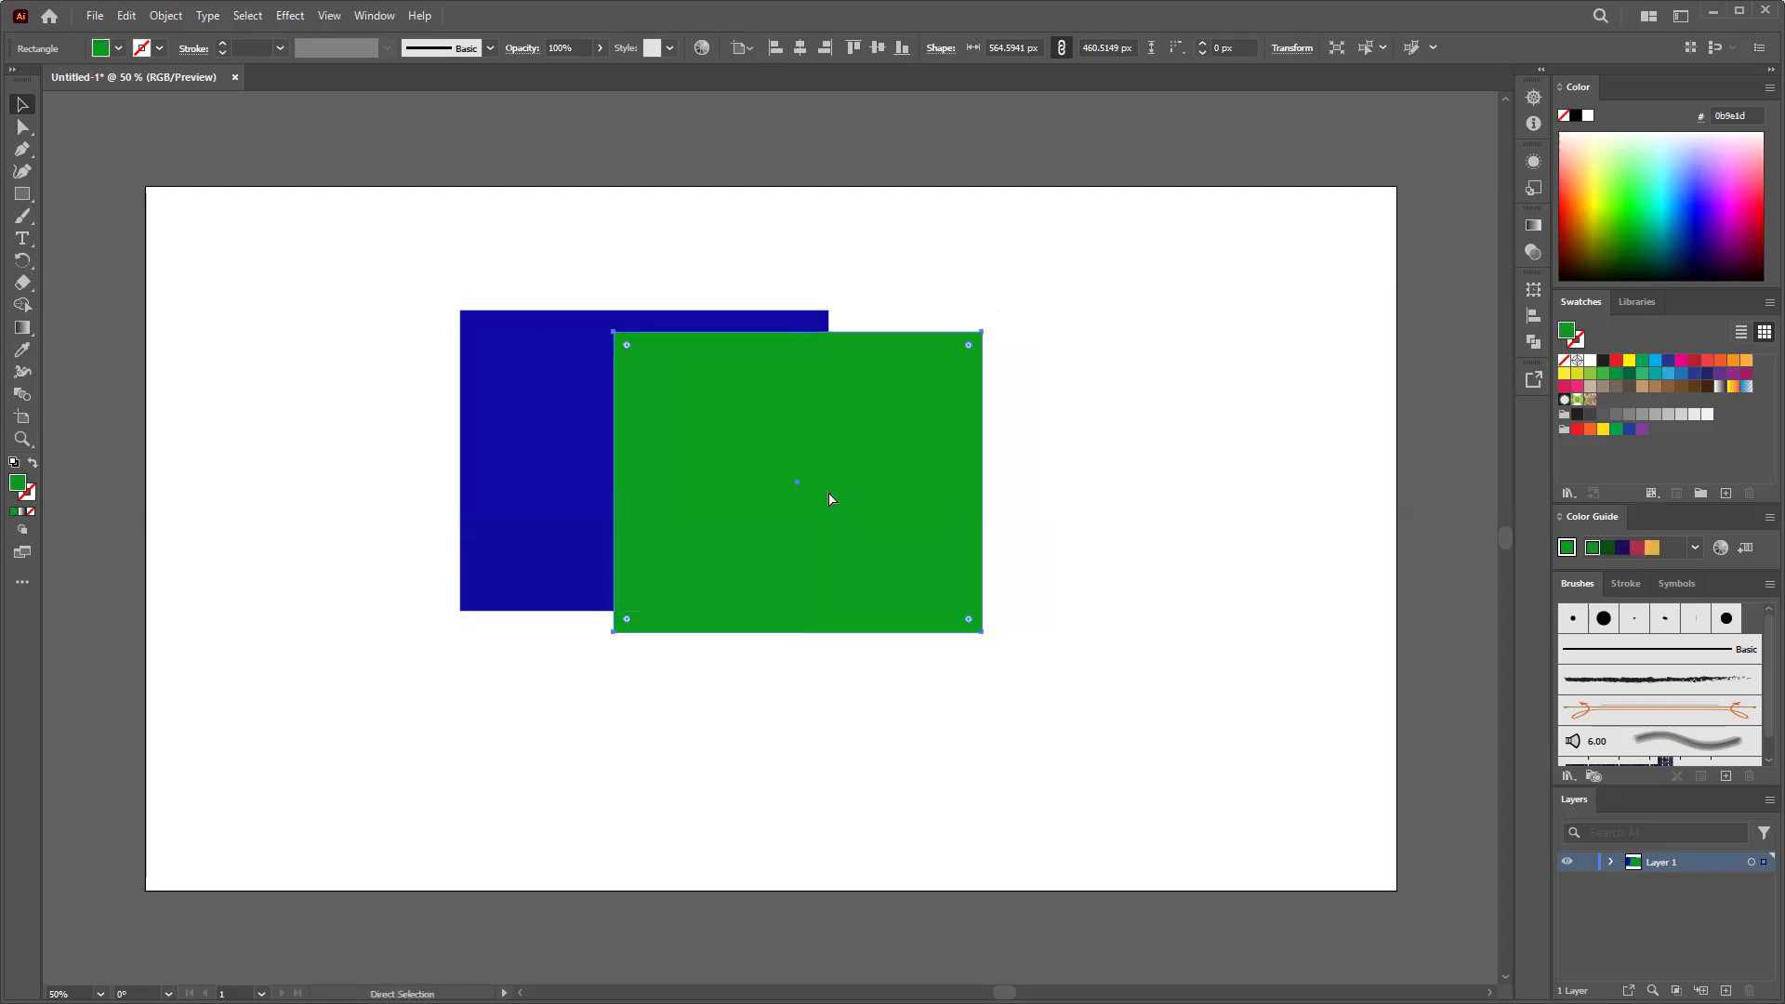
pyautogui.hotkey('ctrl', 'z')
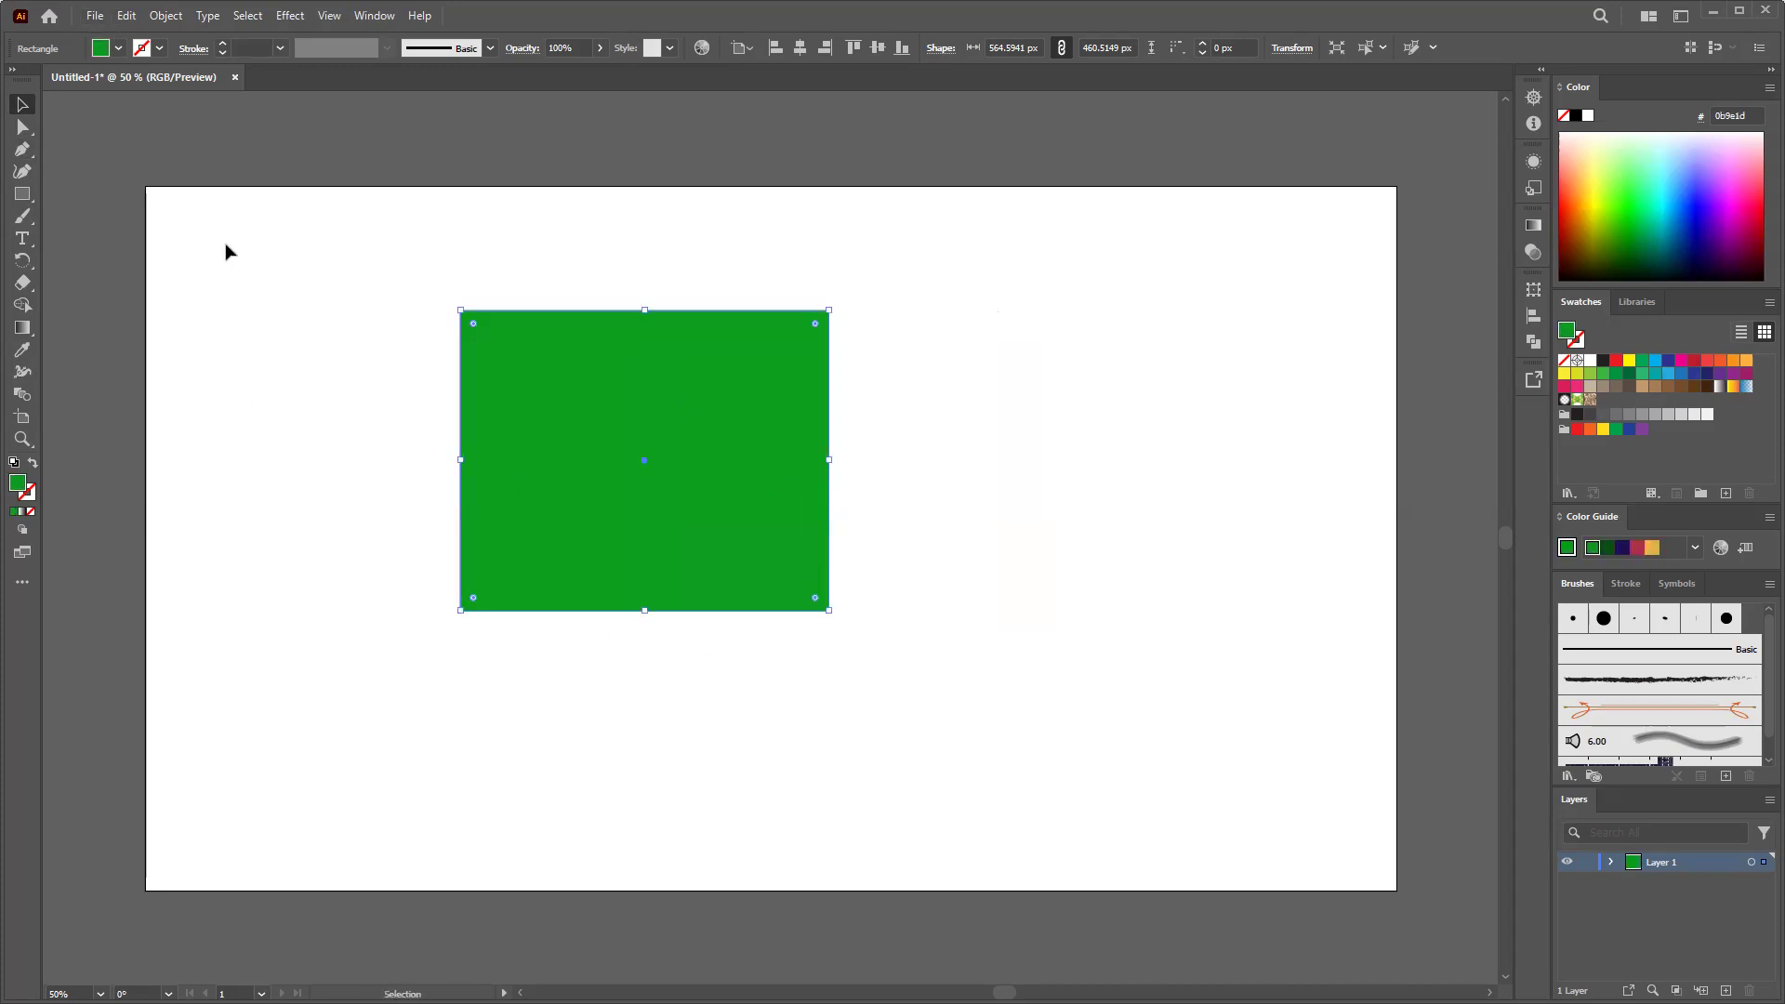
# Step: Review the available paste commands, including Paste in Front and Paste in Back, without choosing one
pyautogui.click(93, 16)
pyautogui.click(126, 16)
pyautogui.click(128, 16)
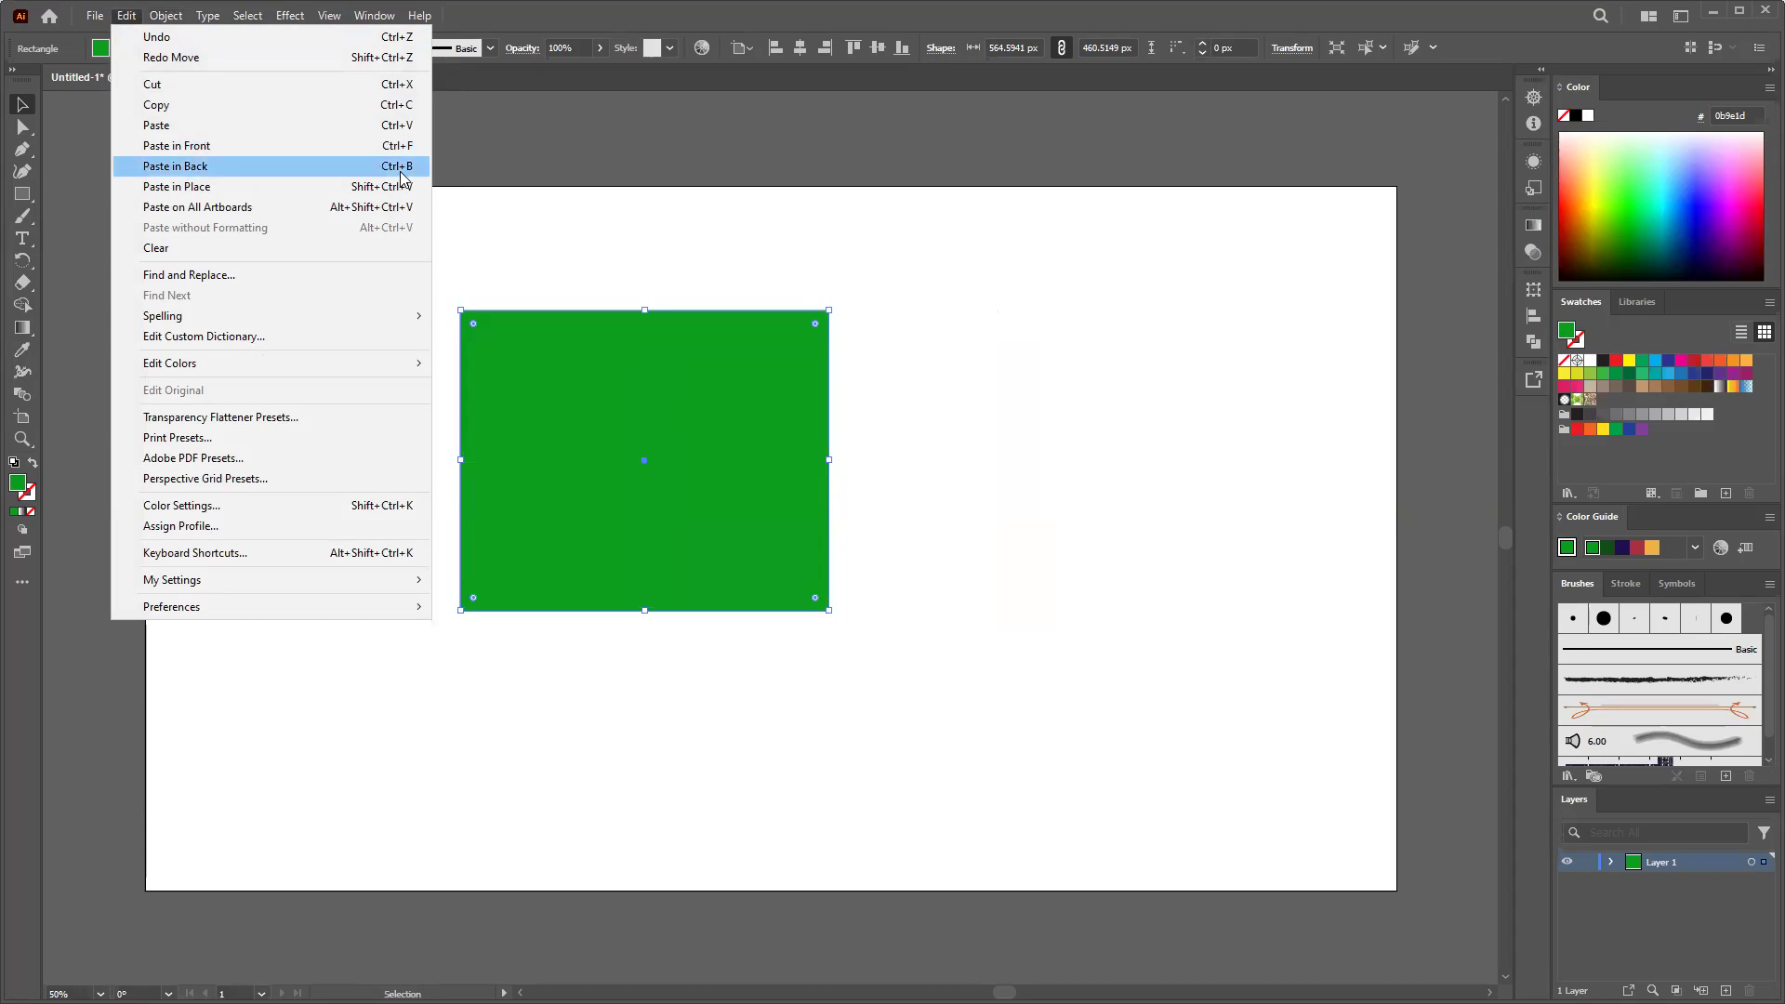
pyautogui.click(578, 516)
pyautogui.press('a')
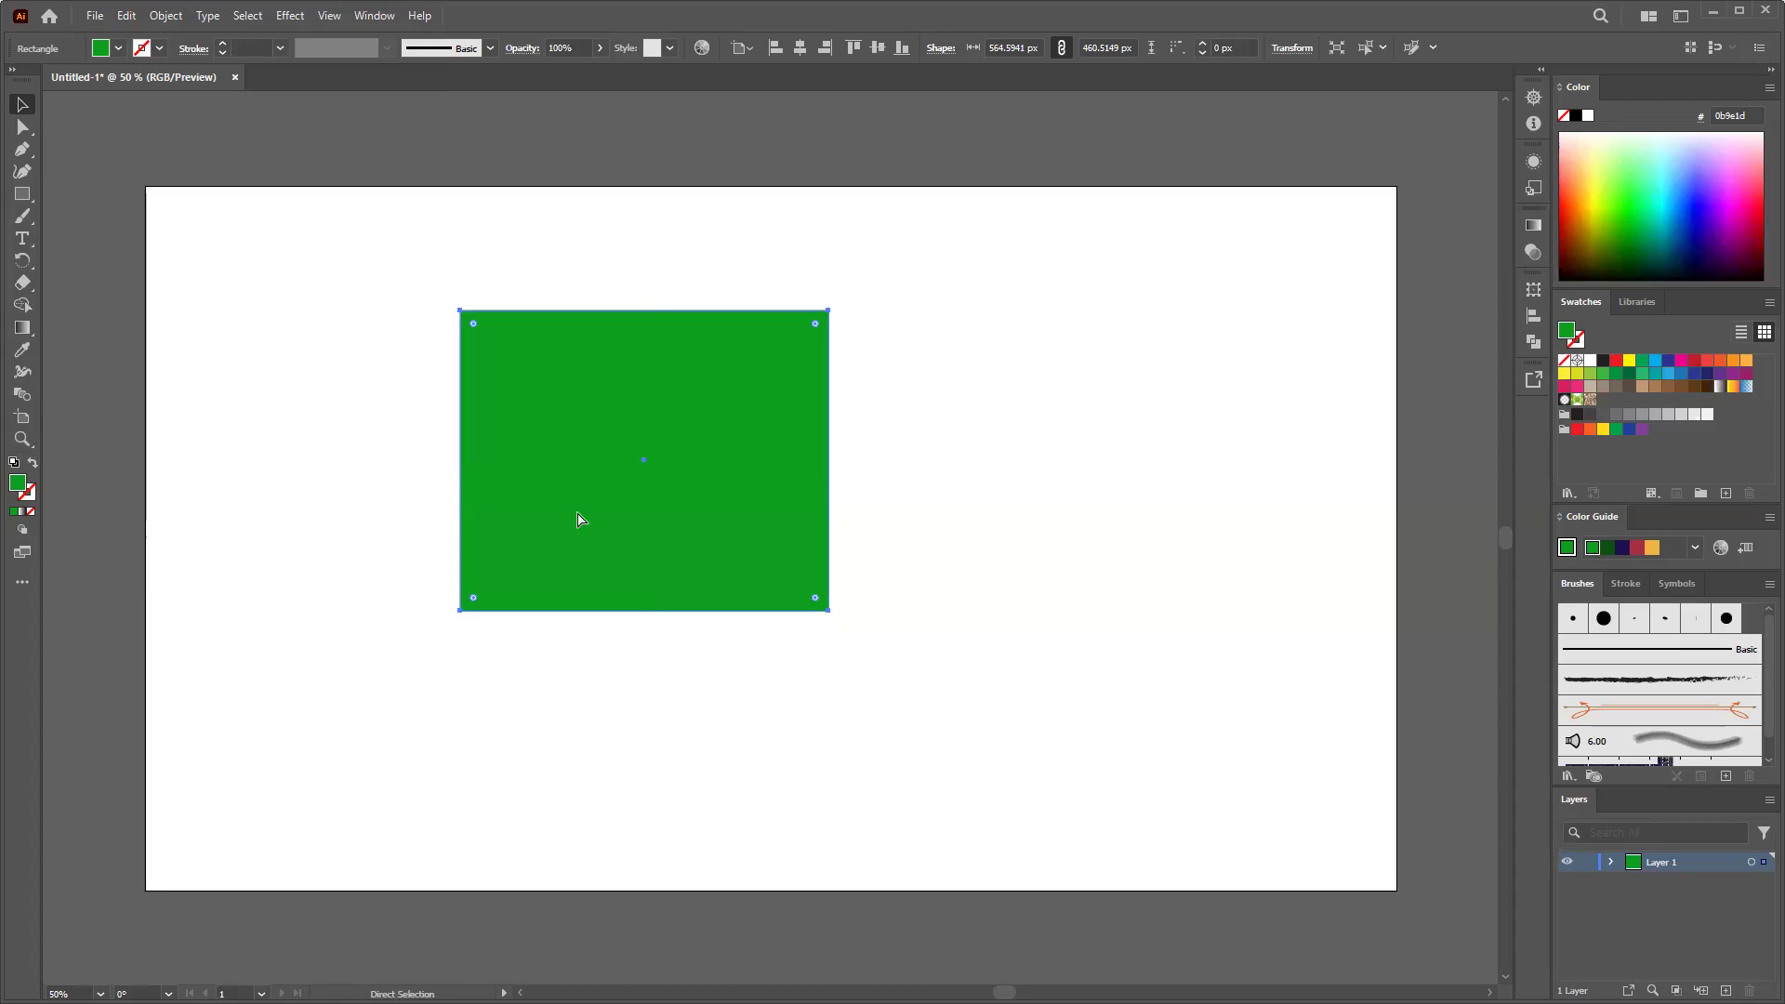
pyautogui.press('v')
# Step: Duplicate the green rectangle horizontally beside the original, and delete all the rectangles from the artboard
pyautogui.moveTo(502, 517); pyautogui.dragTo(980, 550)
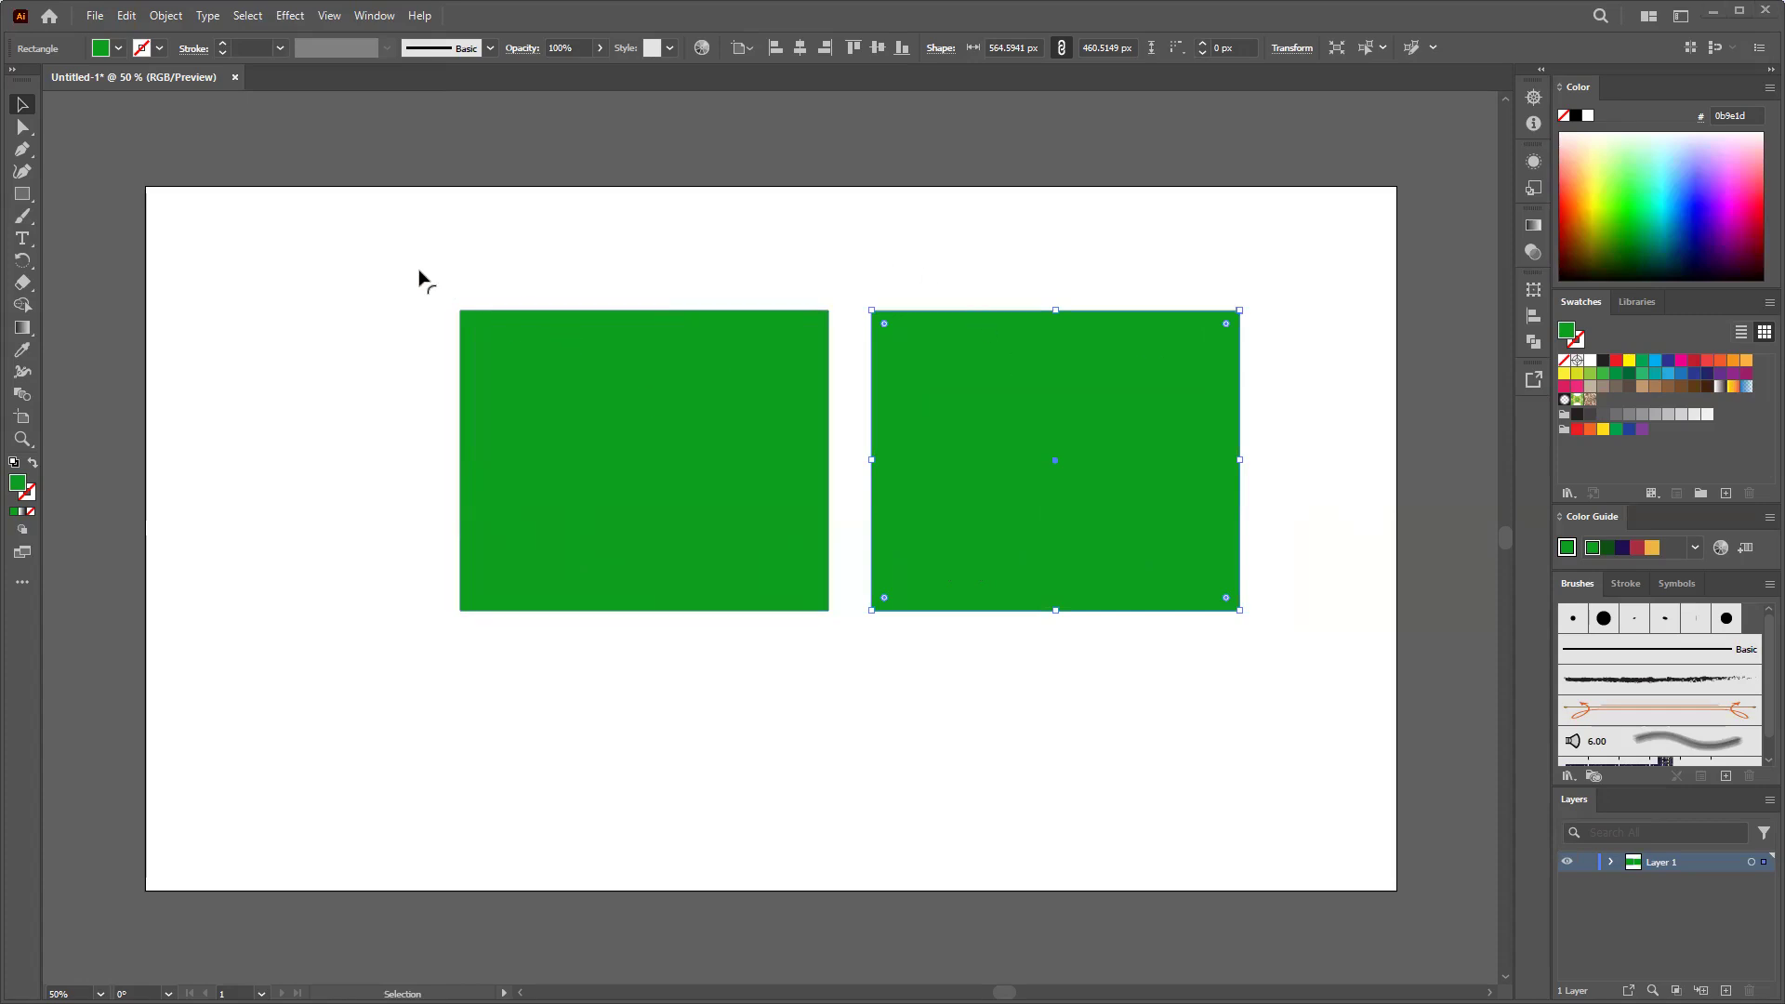
pyautogui.moveTo(387, 269); pyautogui.dragTo(1210, 730)
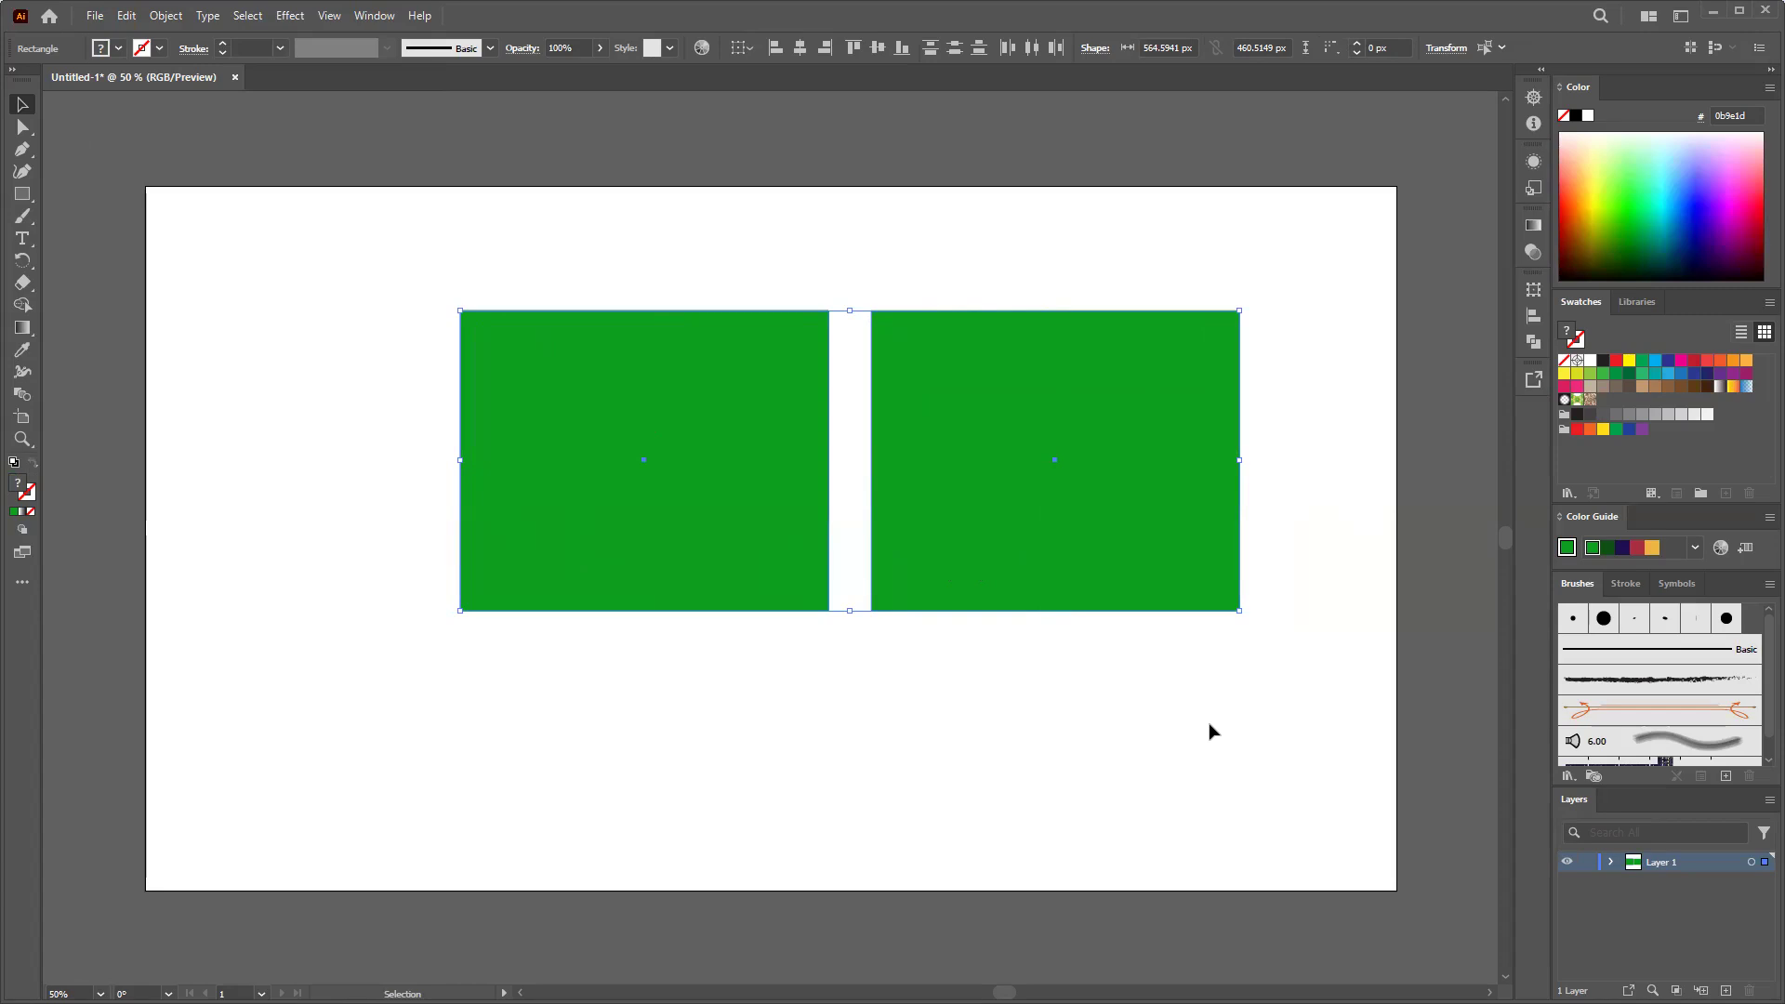
pyautogui.press('Delete')
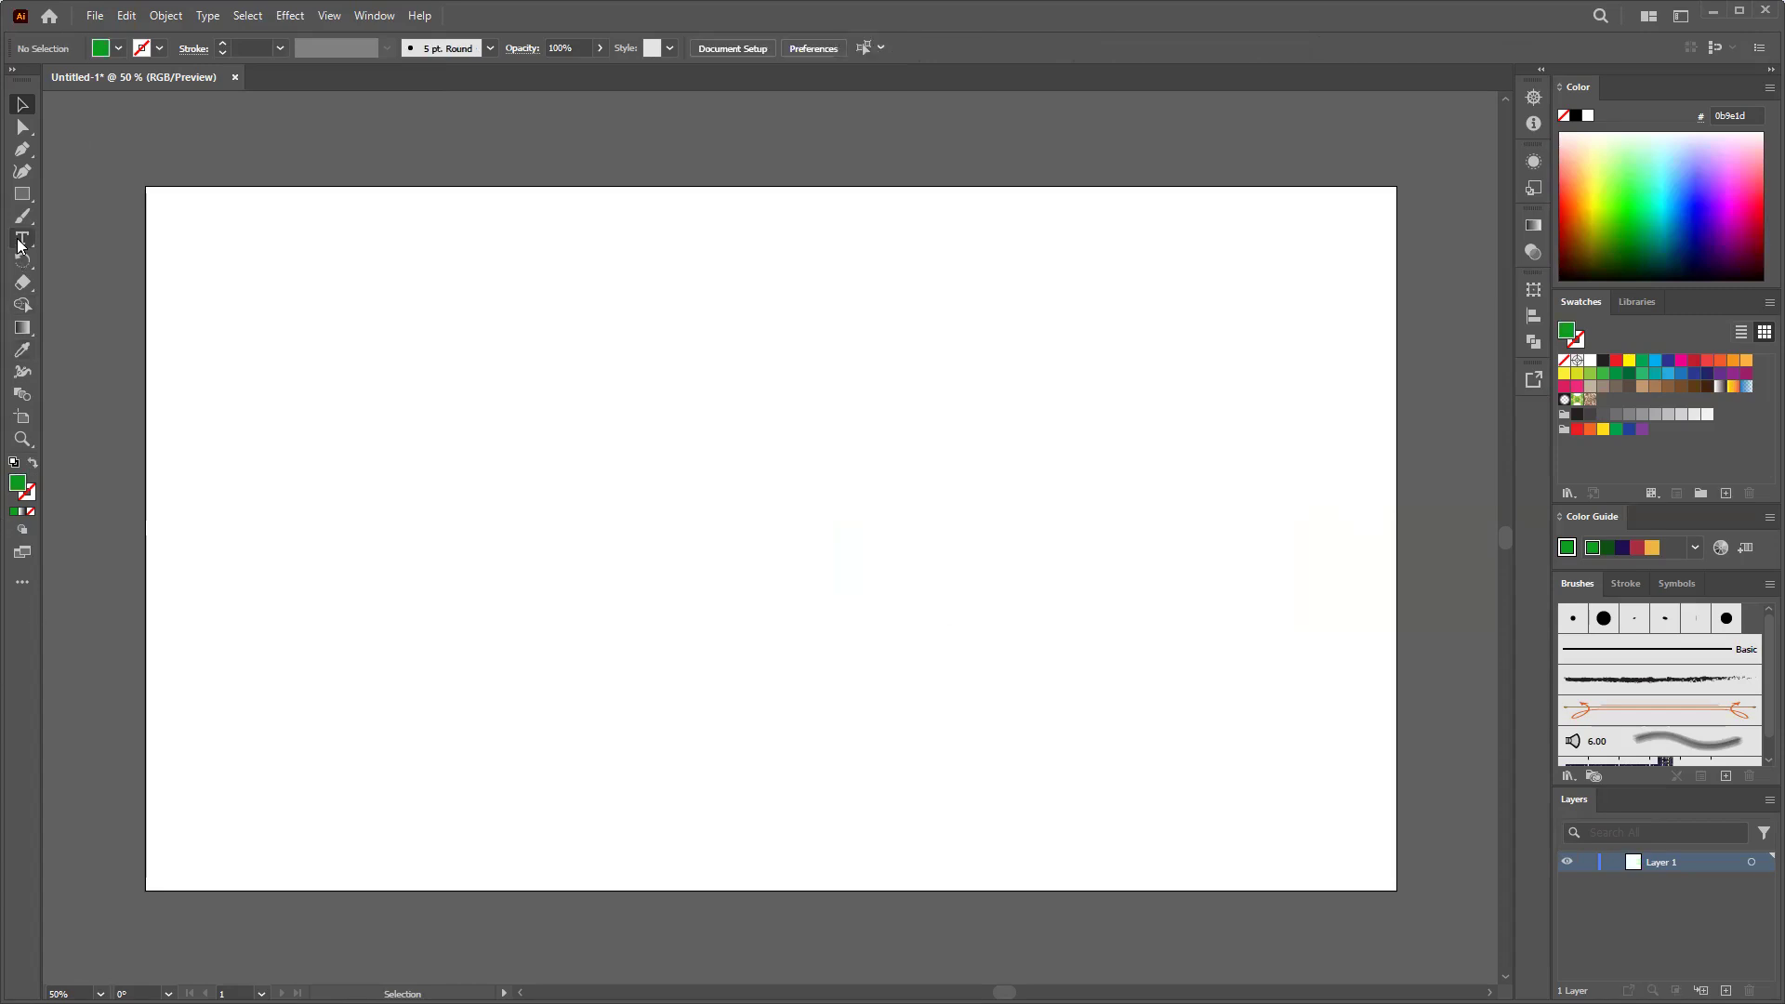
# Step: Draw a narrow vertical green bar about 44 × 783 px near the artboard's left side
pyautogui.click(22, 193)
pyautogui.moveTo(302, 298); pyautogui.dragTo(332, 808)
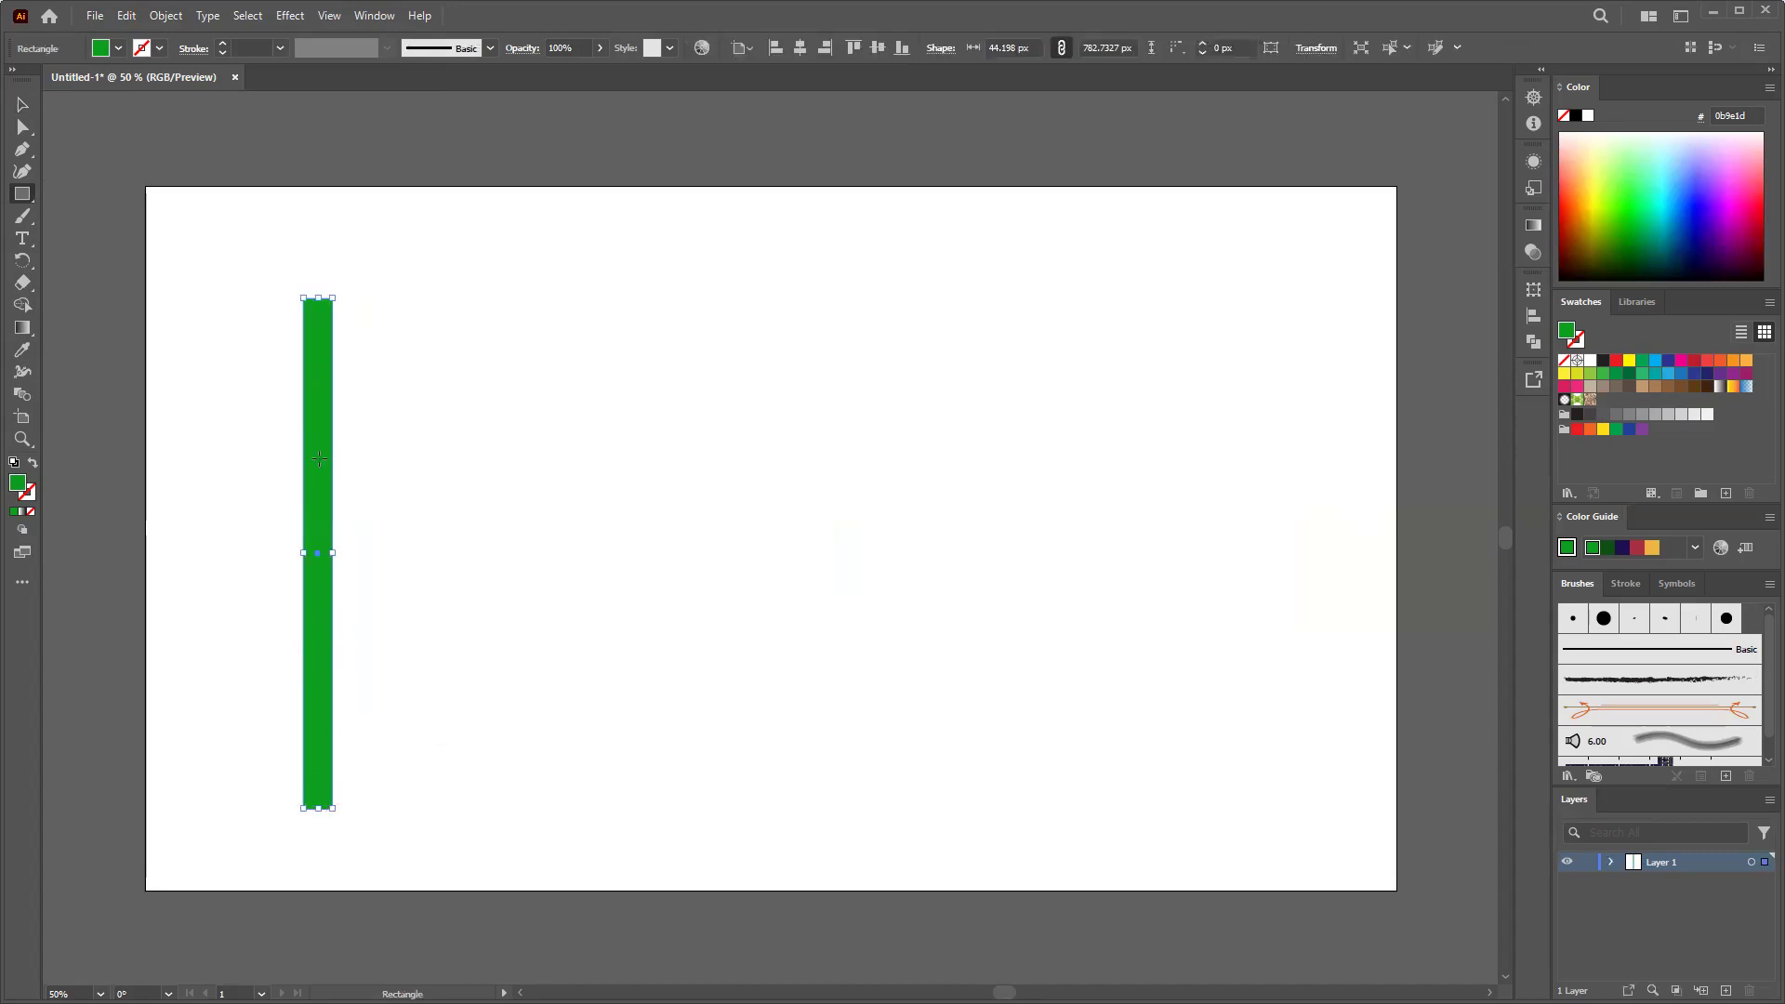
pyautogui.click(24, 103)
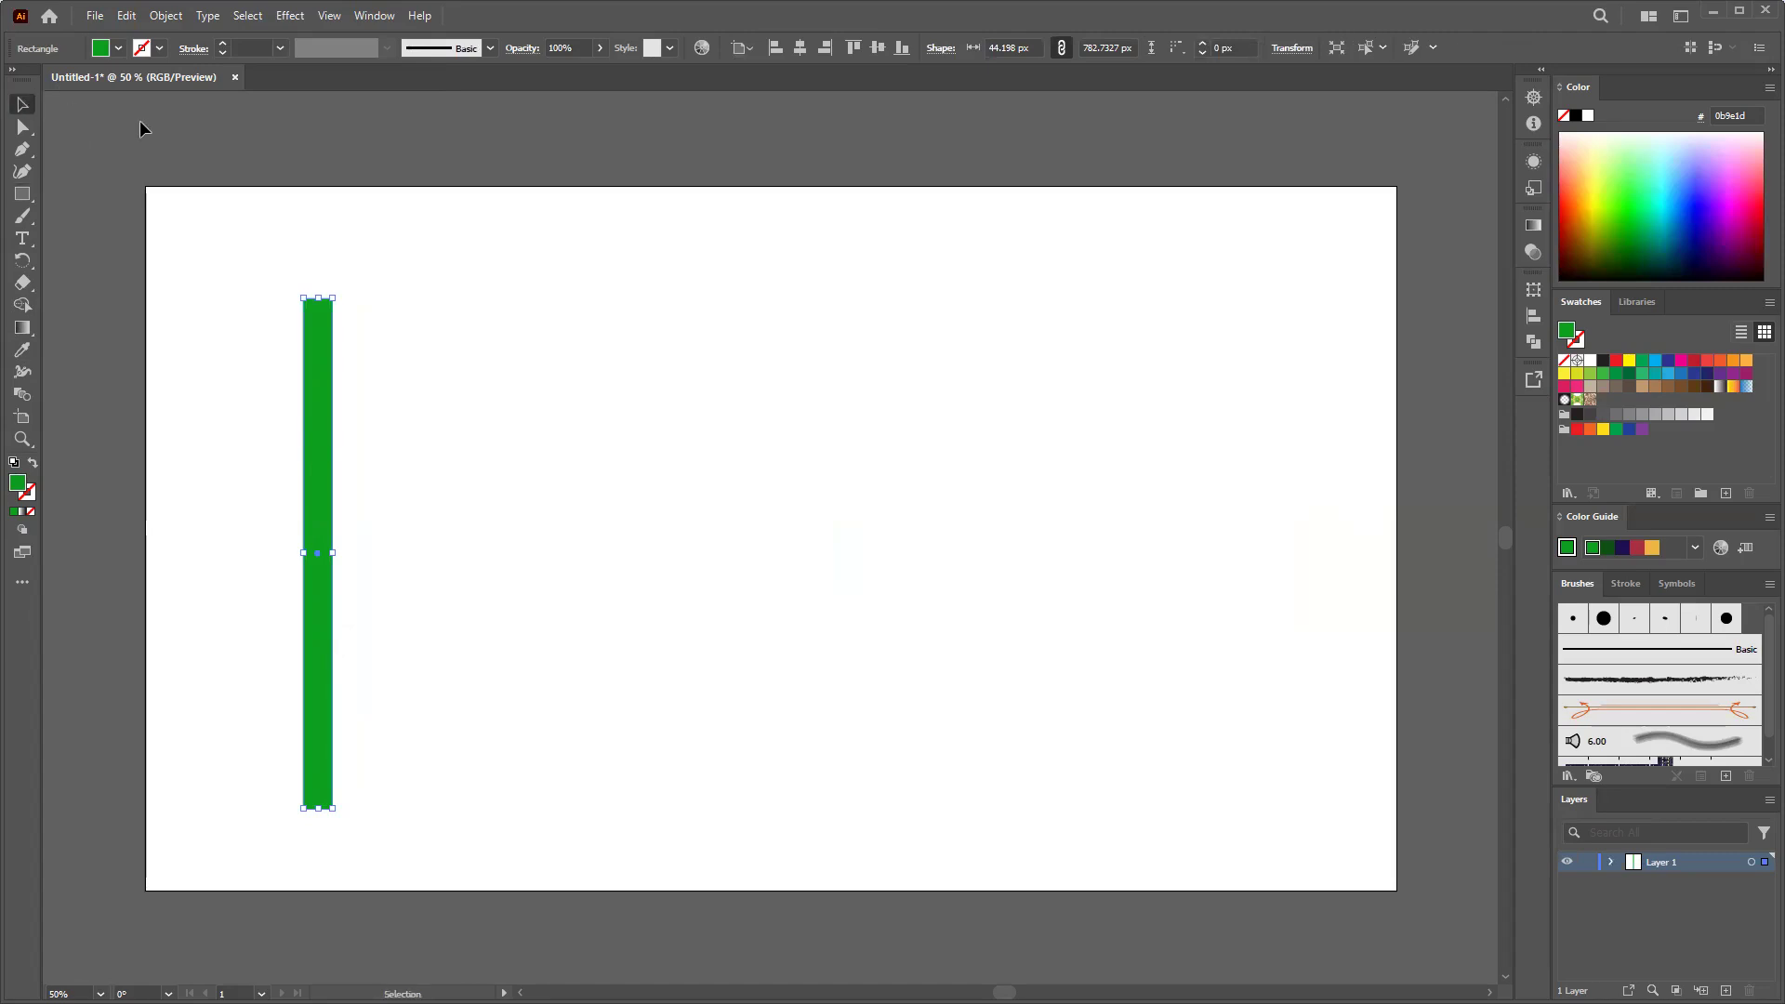
pyautogui.moveTo(316, 449); pyautogui.dragTo(382, 443)
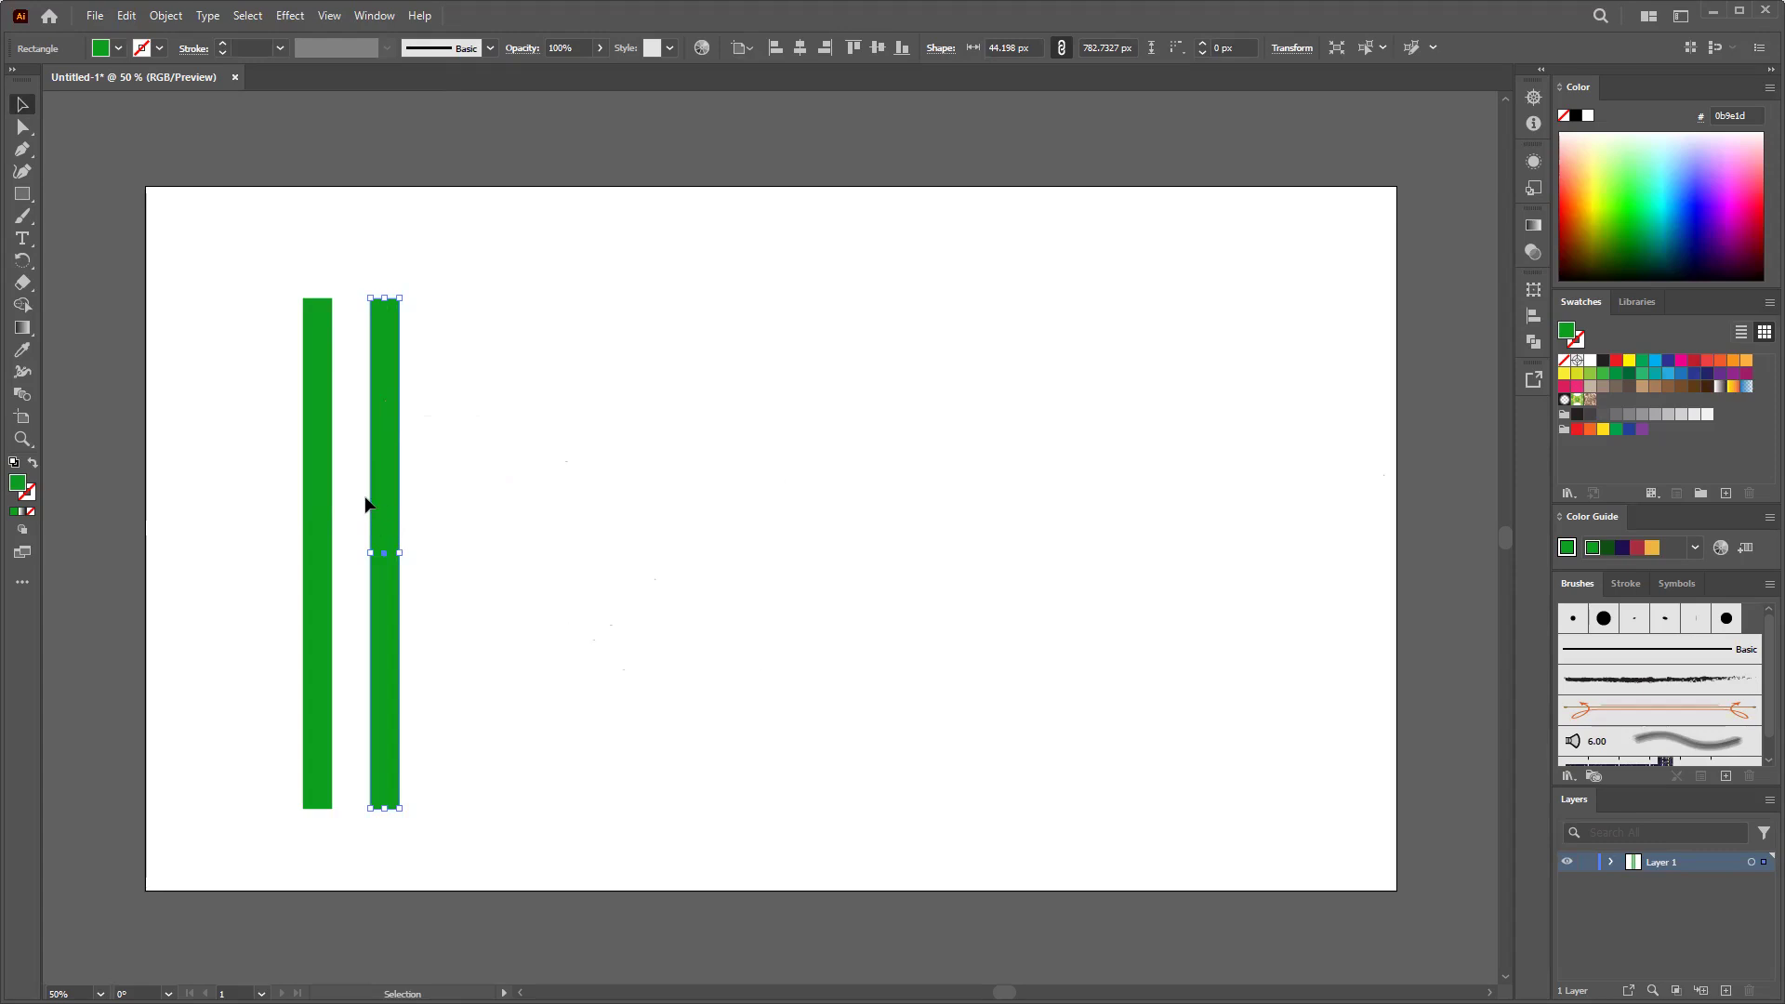
pyautogui.moveTo(391, 503); pyautogui.dragTo(448, 506)
pyautogui.hotkey('ctrl', 'z')
pyautogui.hotkey('ctrl', 'z')
# Step: Duplicate the bar to the right with a narrow gap and repeat the transformation until 21 evenly spaced bars cross the artboard
pyautogui.moveTo(322, 487); pyautogui.dragTo(366, 490)
pyautogui.press('a')
pyautogui.hotkey('ctrl', 'd')
pyautogui.hotkey('ctrl', 'd')
pyautogui.hotkey('ctrl', 'd')
pyautogui.hotkey('ctrl', 'd')
pyautogui.hotkey('ctrl', 'd')
pyautogui.hotkey('ctrl', 'd')
pyautogui.hotkey('ctrl', 'd')
pyautogui.hotkey('ctrl', 'd')
pyautogui.hotkey('ctrl', 'd')
pyautogui.hotkey('ctrl', 'd')
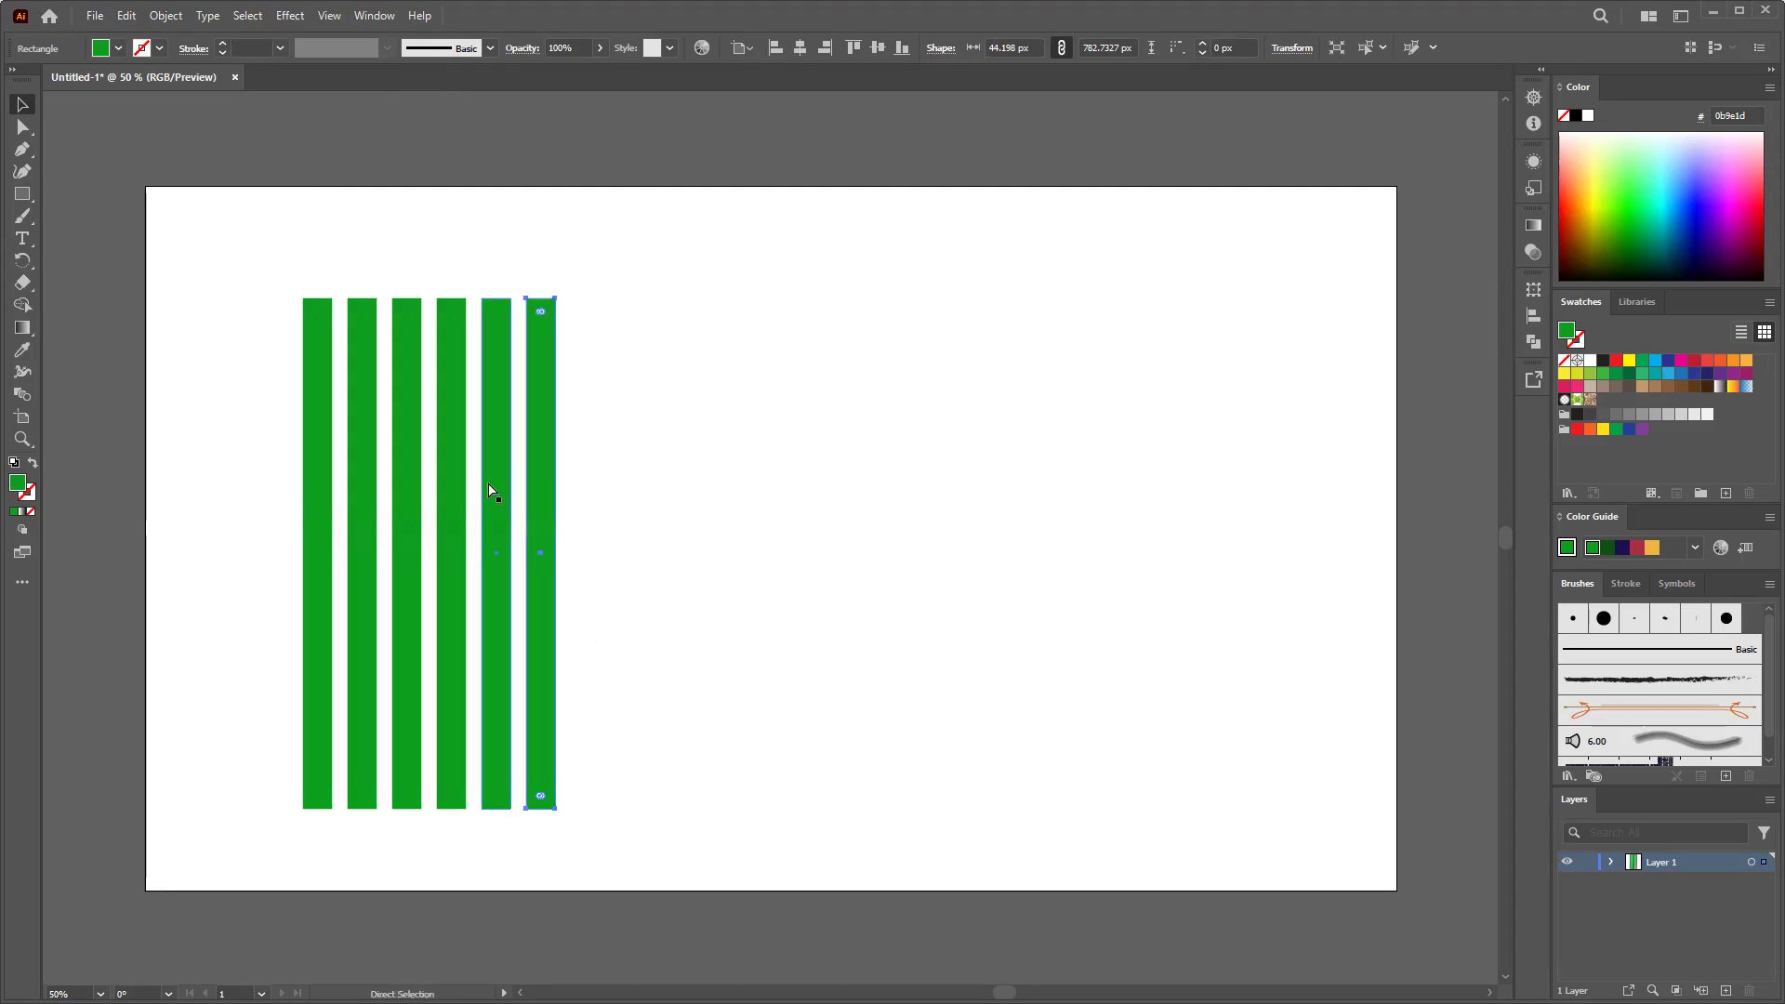
pyautogui.hotkey('ctrl', 'd')
pyautogui.hotkey('ctrl', 'd')
pyautogui.hotkey('ctrl', 'd')
pyautogui.hotkey('ctrl', 'd')
pyautogui.hotkey('ctrl', 'd')
pyautogui.hotkey('ctrl', 'd')
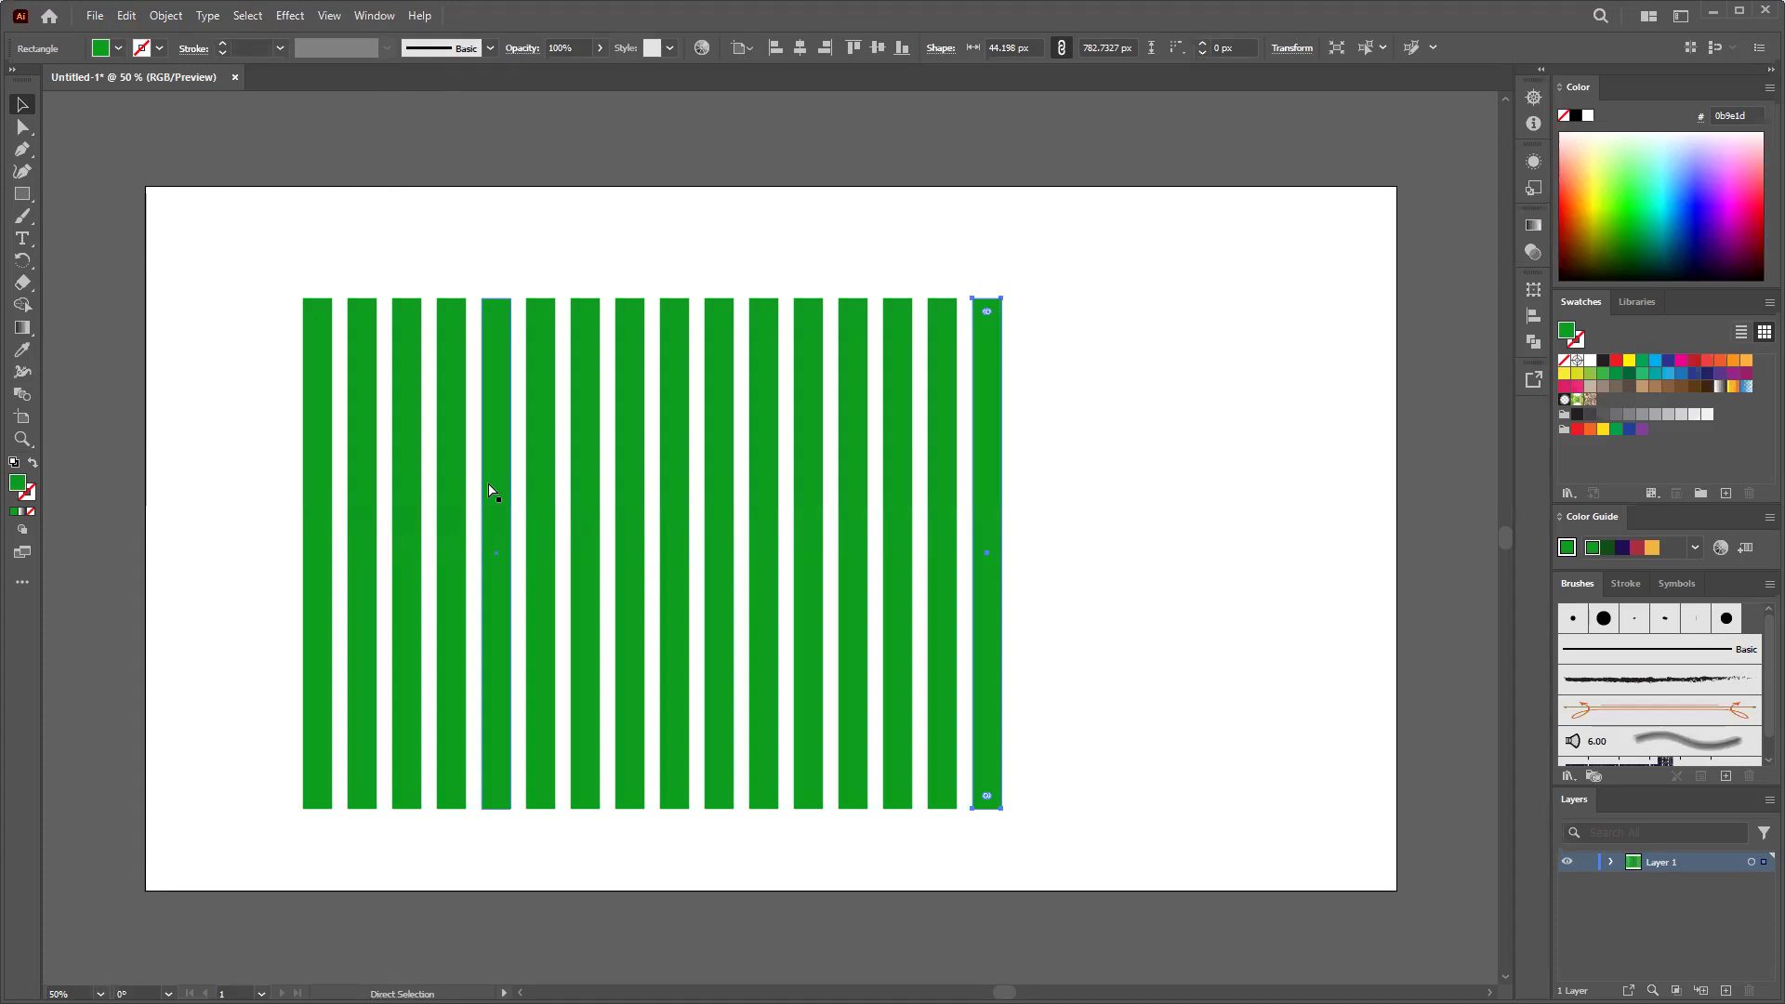
pyautogui.press('v')
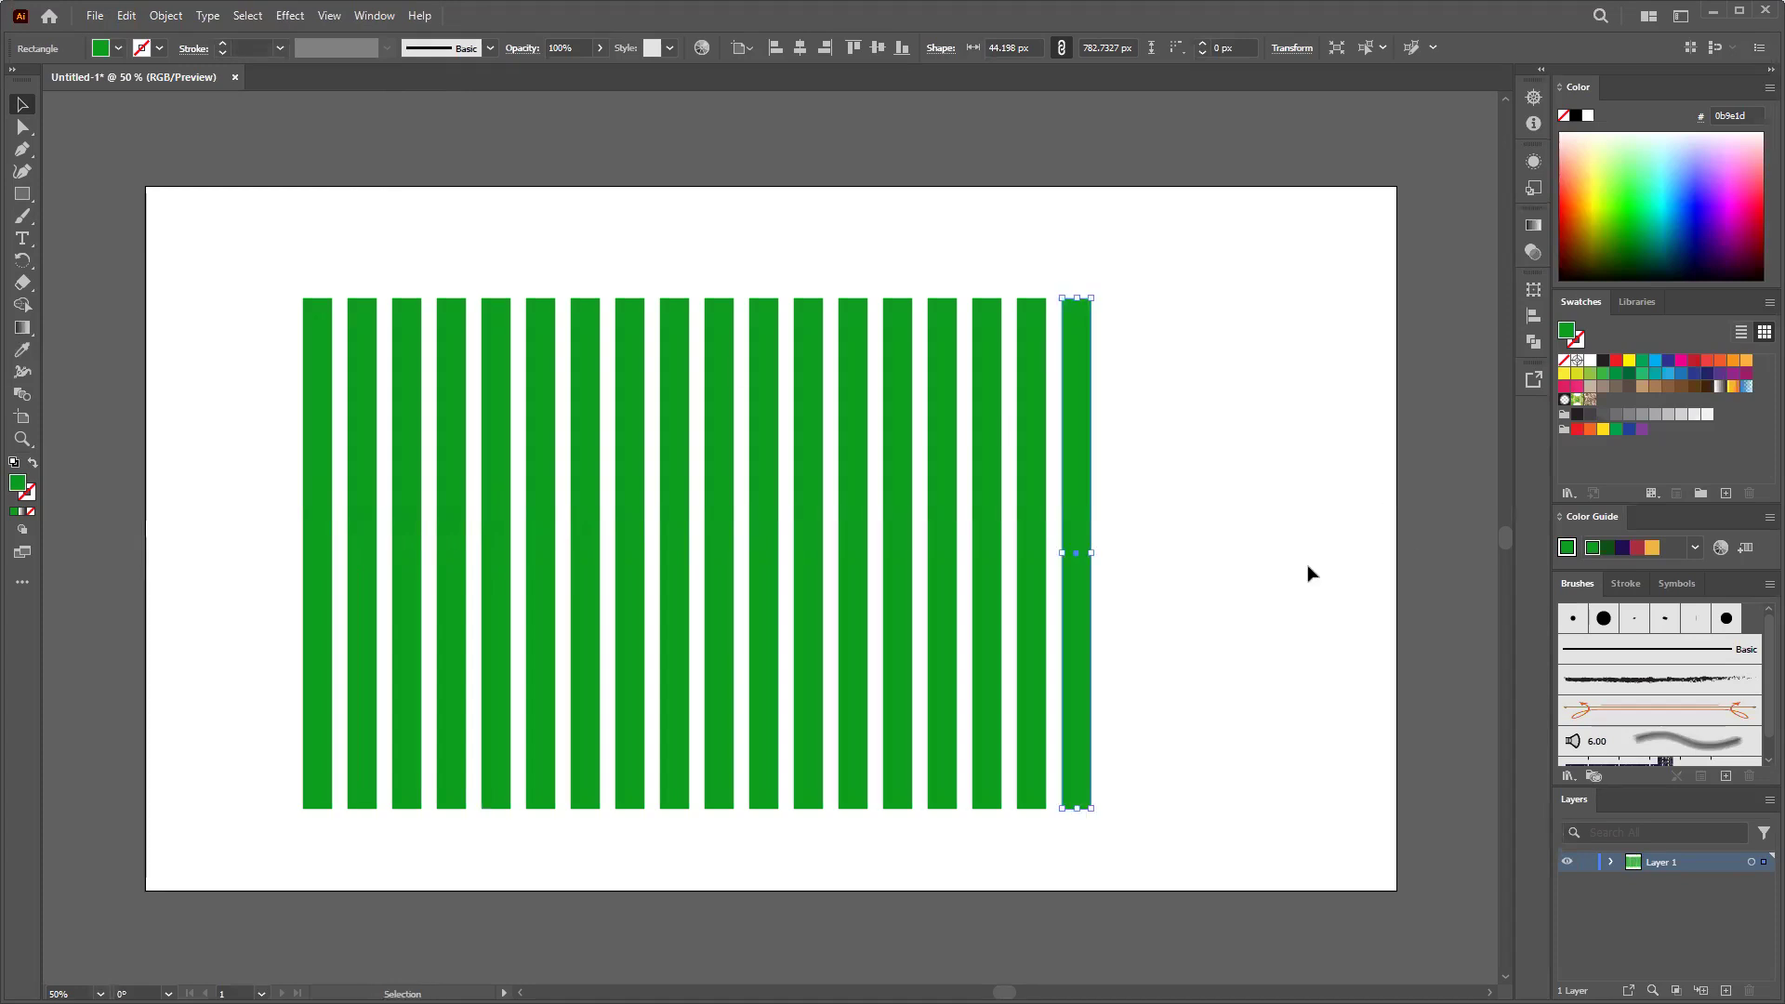
pyautogui.hotkey('ctrl', 'd')
pyautogui.hotkey('ctrl', 'd')
pyautogui.hotkey('ctrl', 'd')
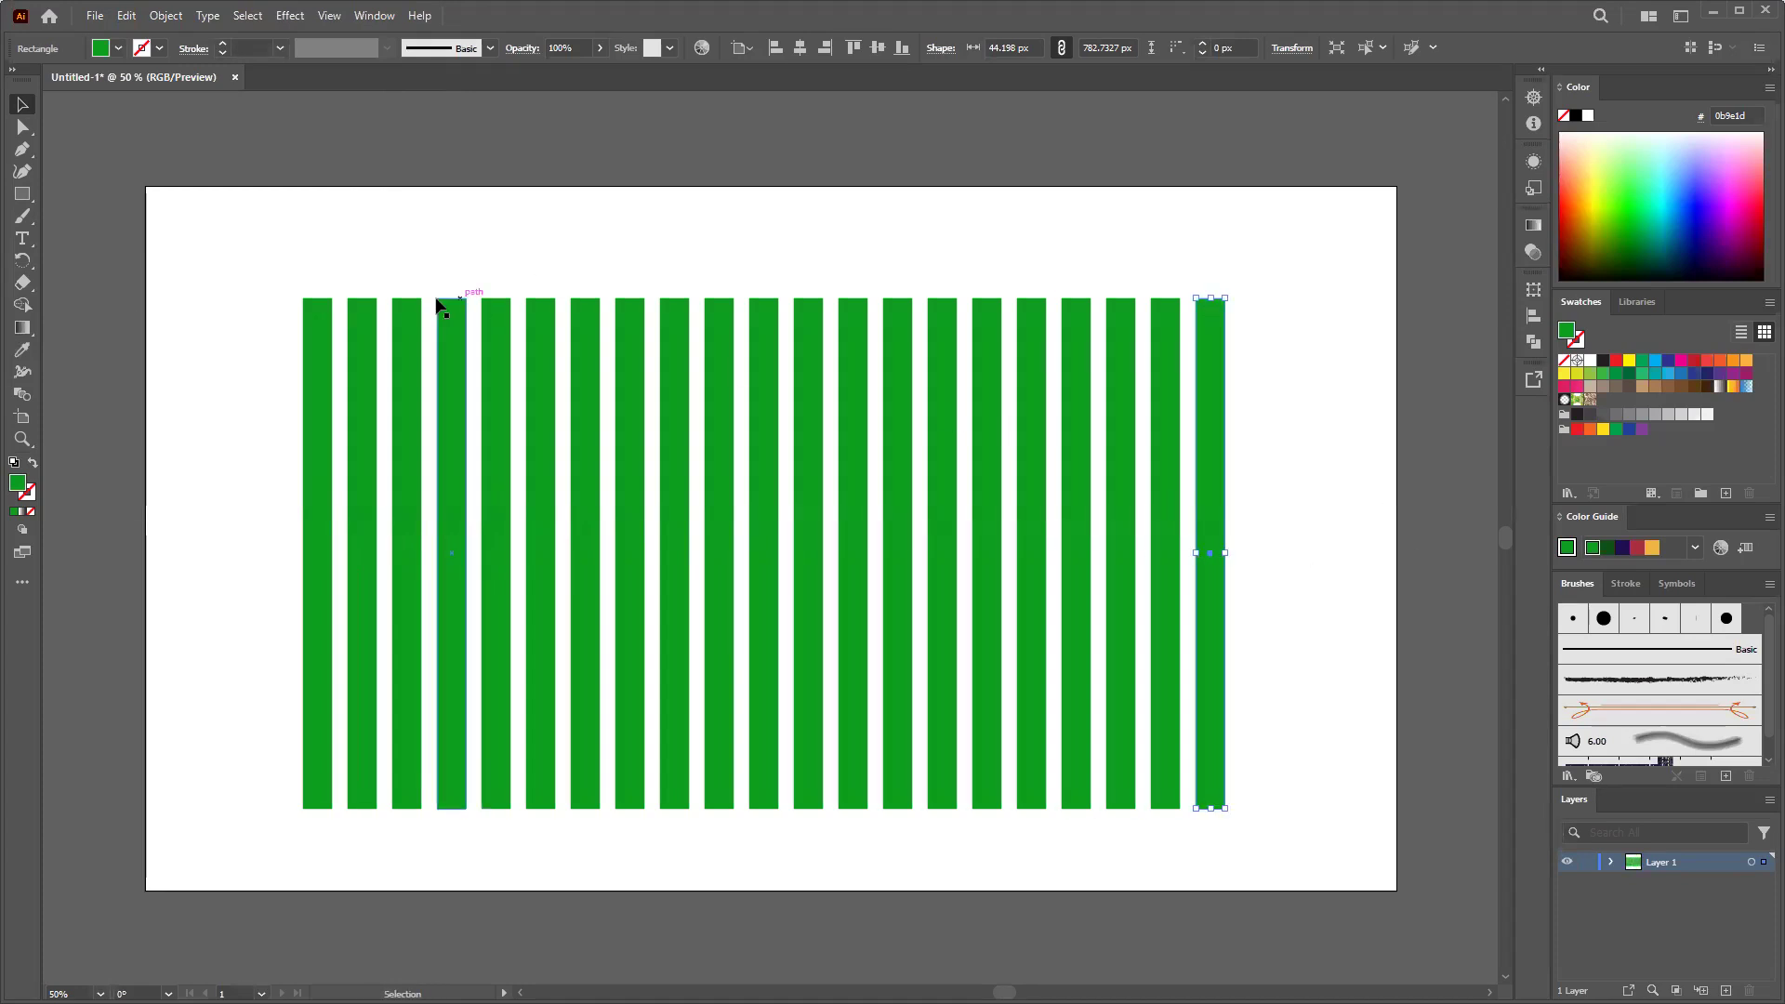
# Step: Check the lesson topics in Notepad, return to Illustrator and delete all the green bars
pyautogui.moveTo(241, 248); pyautogui.dragTo(1276, 641)
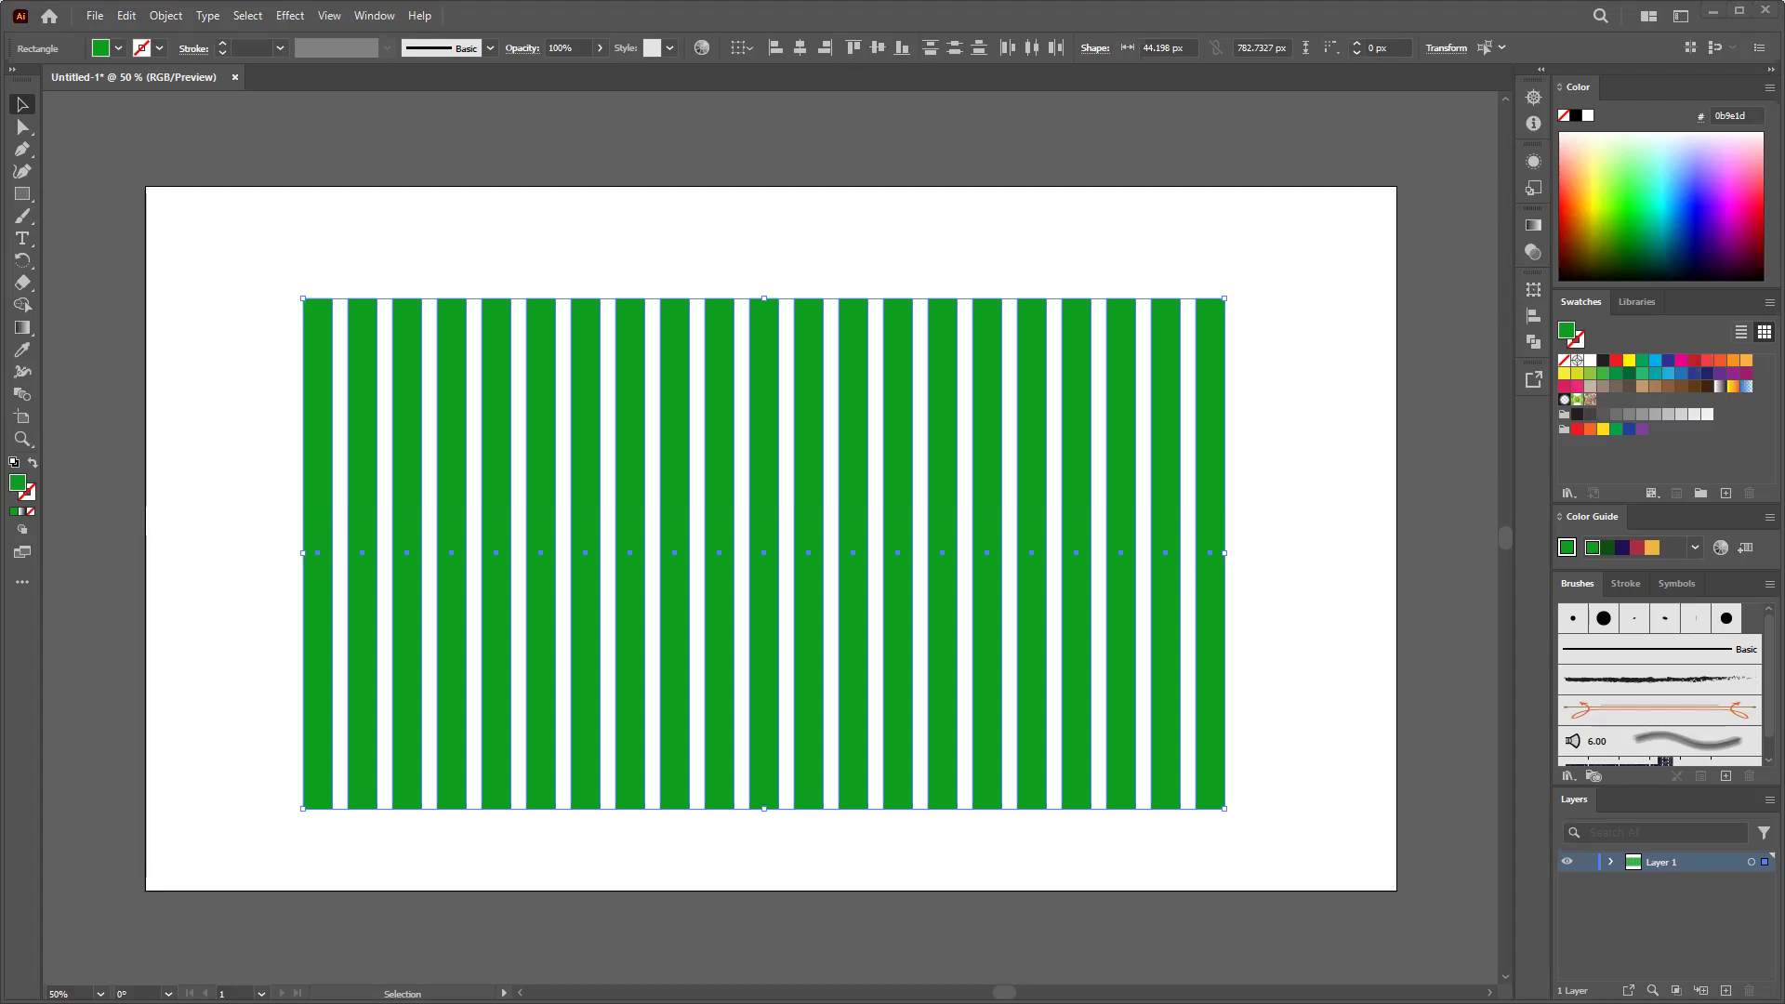
pyautogui.hotkey('alt', 'Tab')
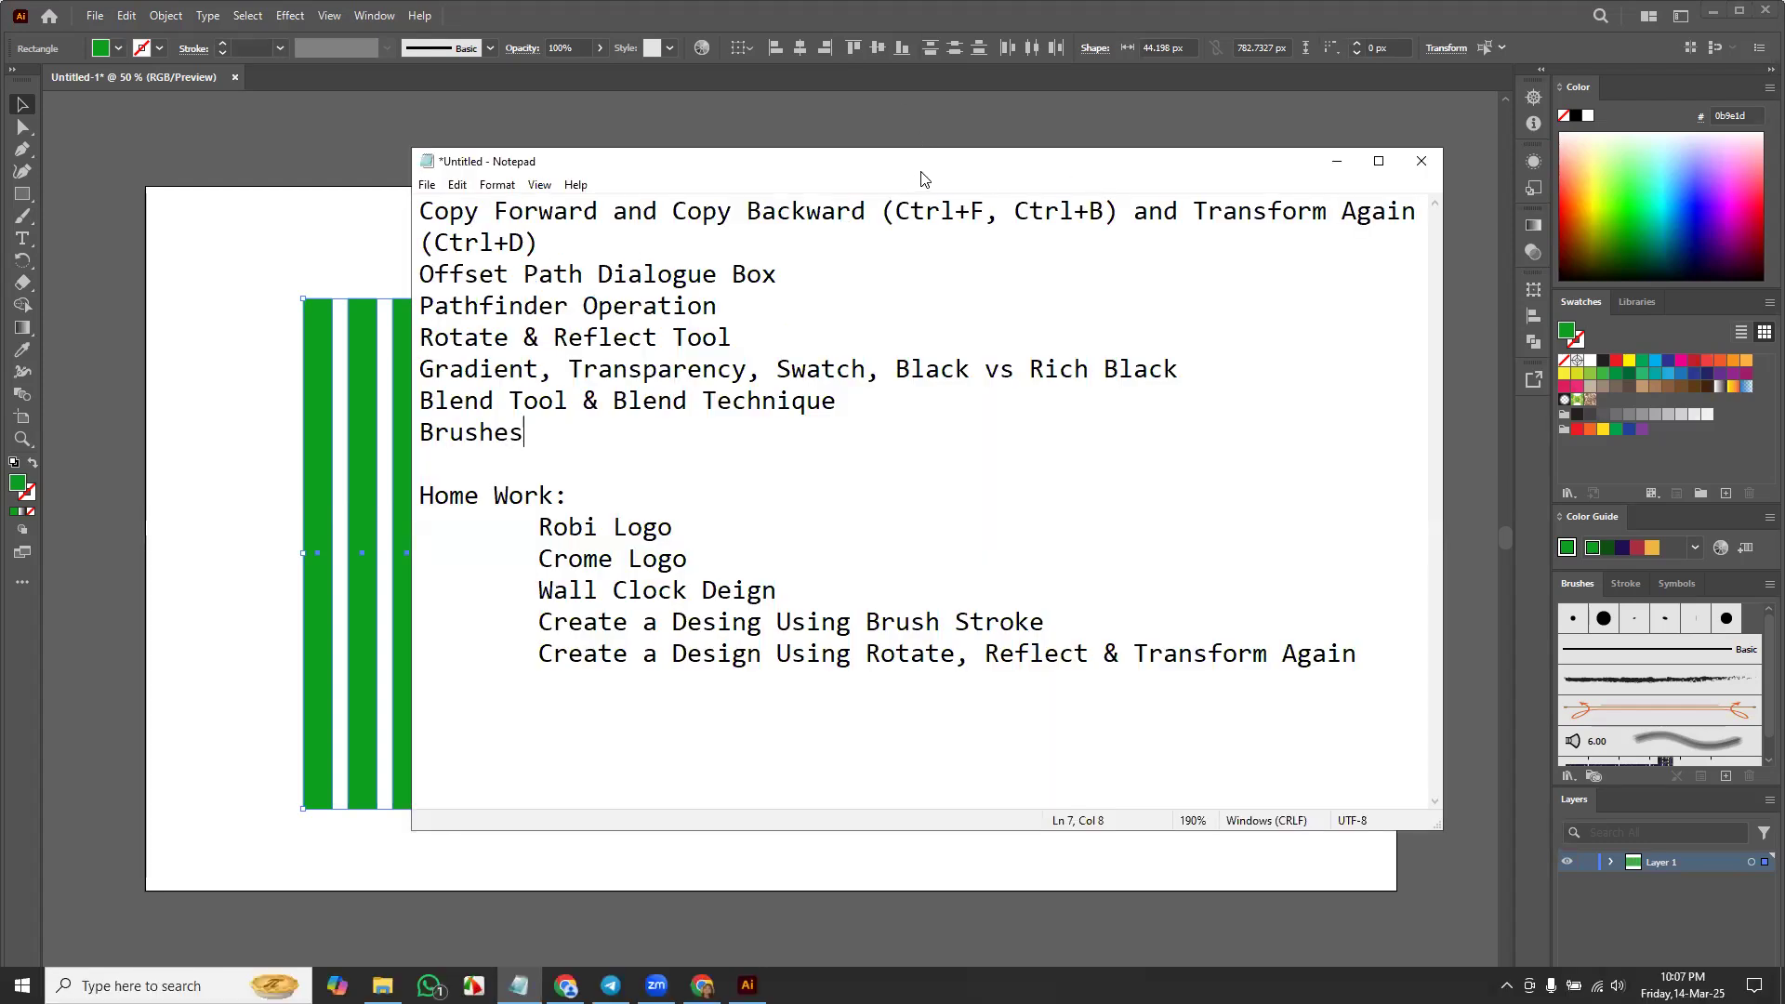
pyautogui.hotkey('alt', 'Tab')
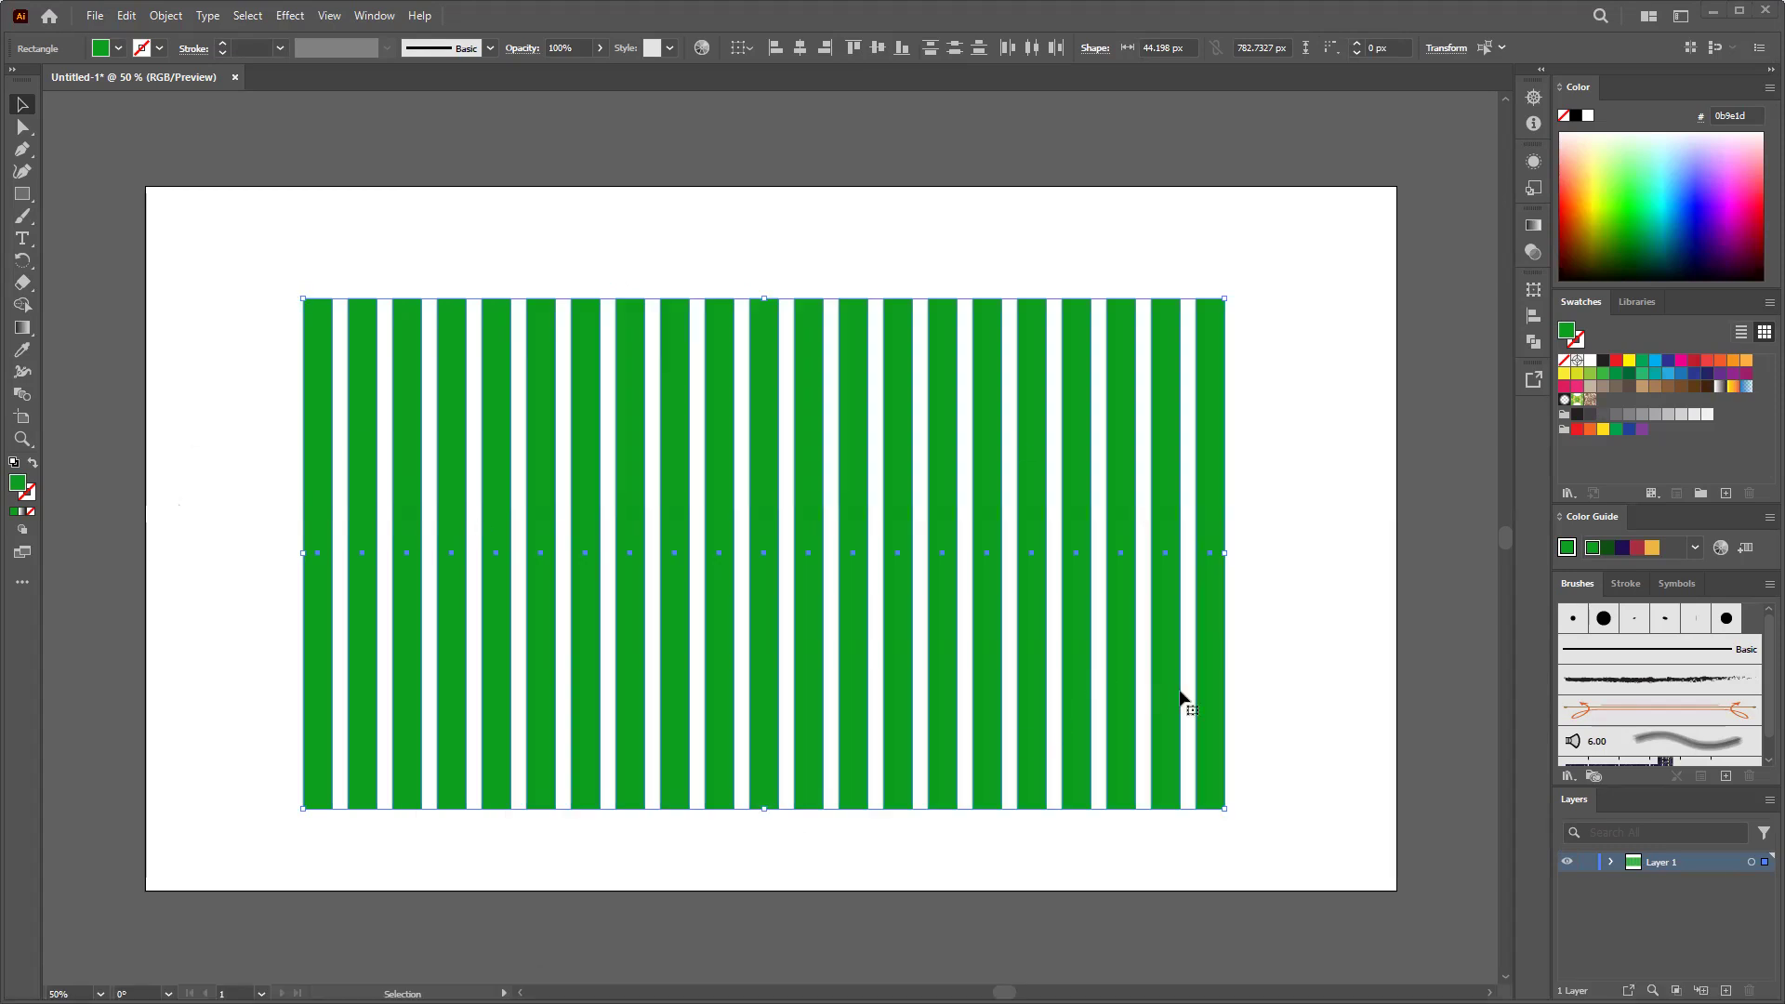
pyautogui.moveTo(268, 259); pyautogui.dragTo(1231, 579)
pyautogui.press('Delete')
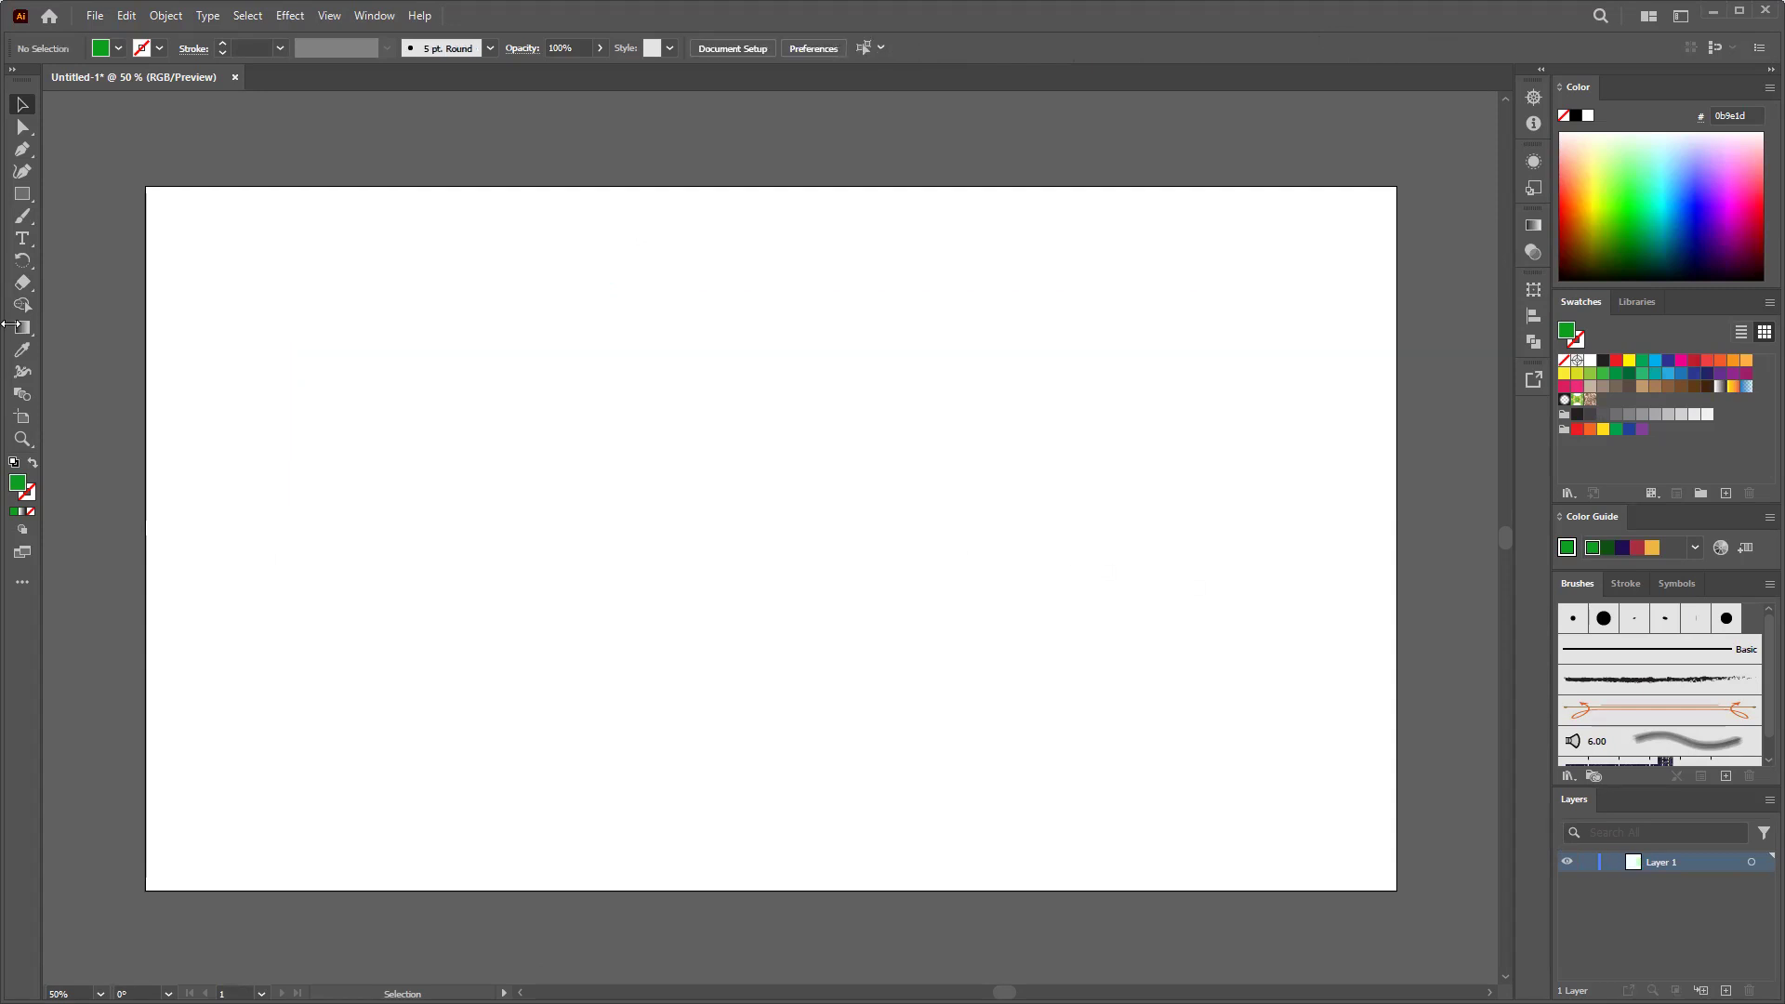
pyautogui.click(30, 197)
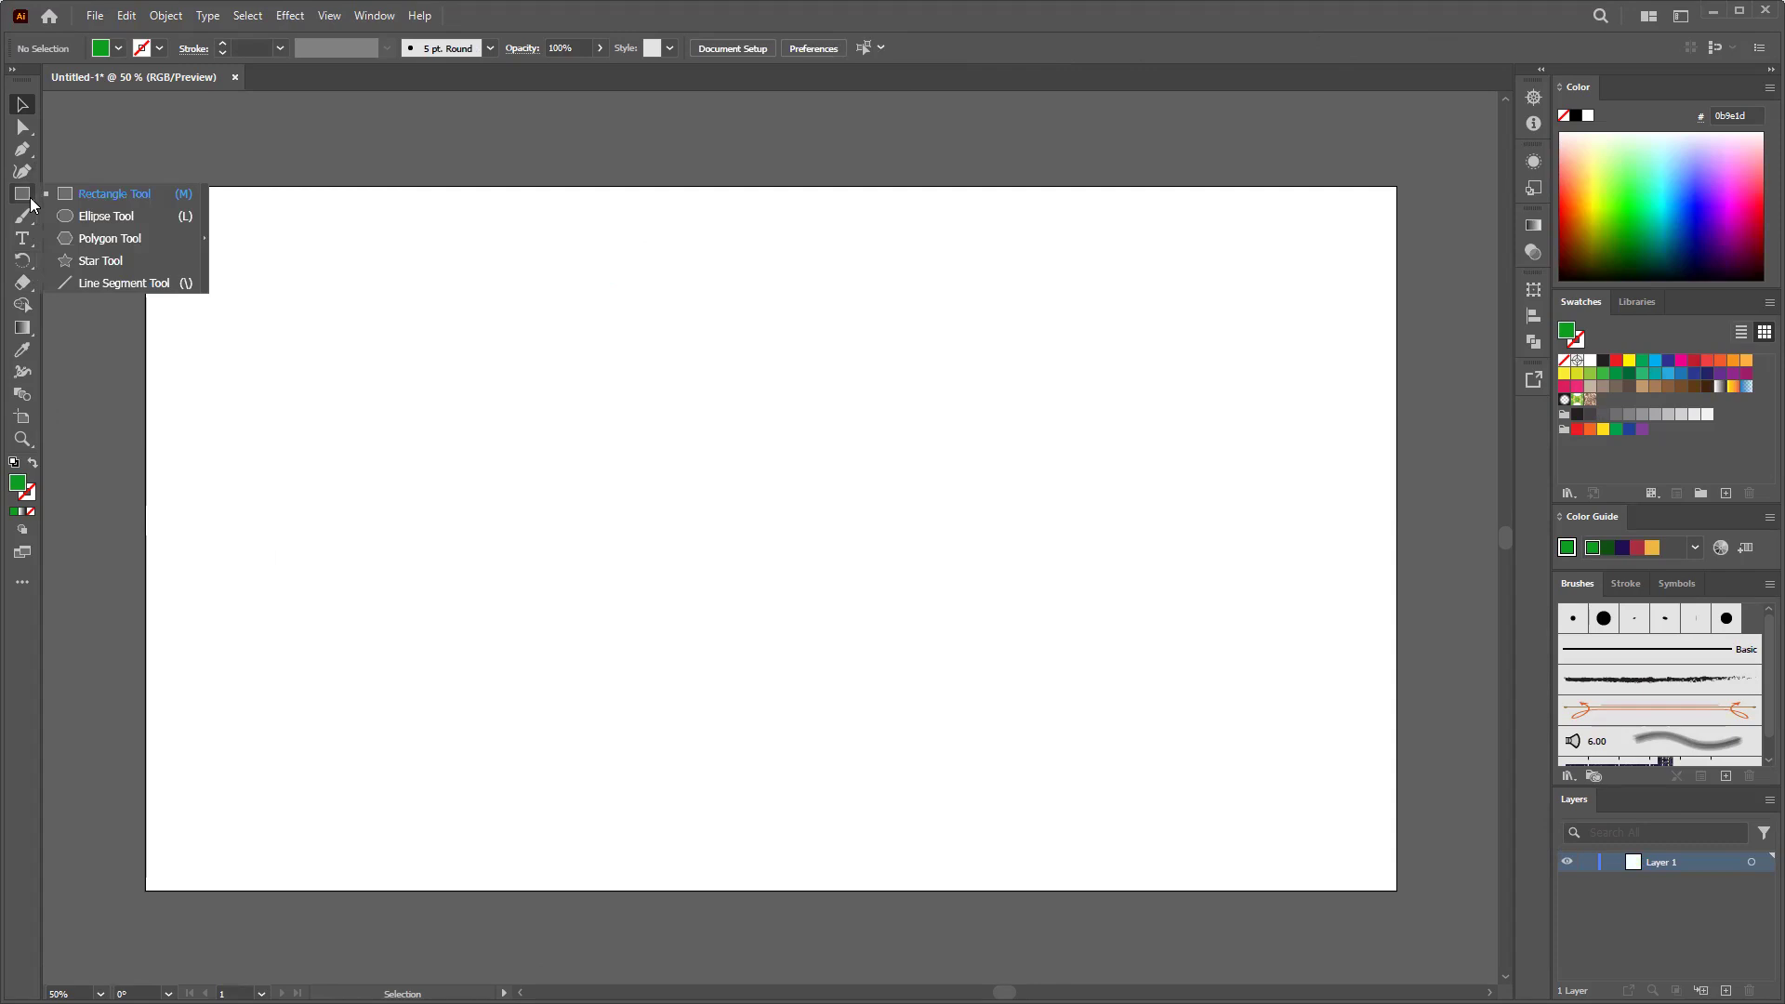
pyautogui.click(119, 264)
pyautogui.moveTo(585, 378); pyautogui.dragTo(644, 423)
pyautogui.press('Down')
pyautogui.press('Down')
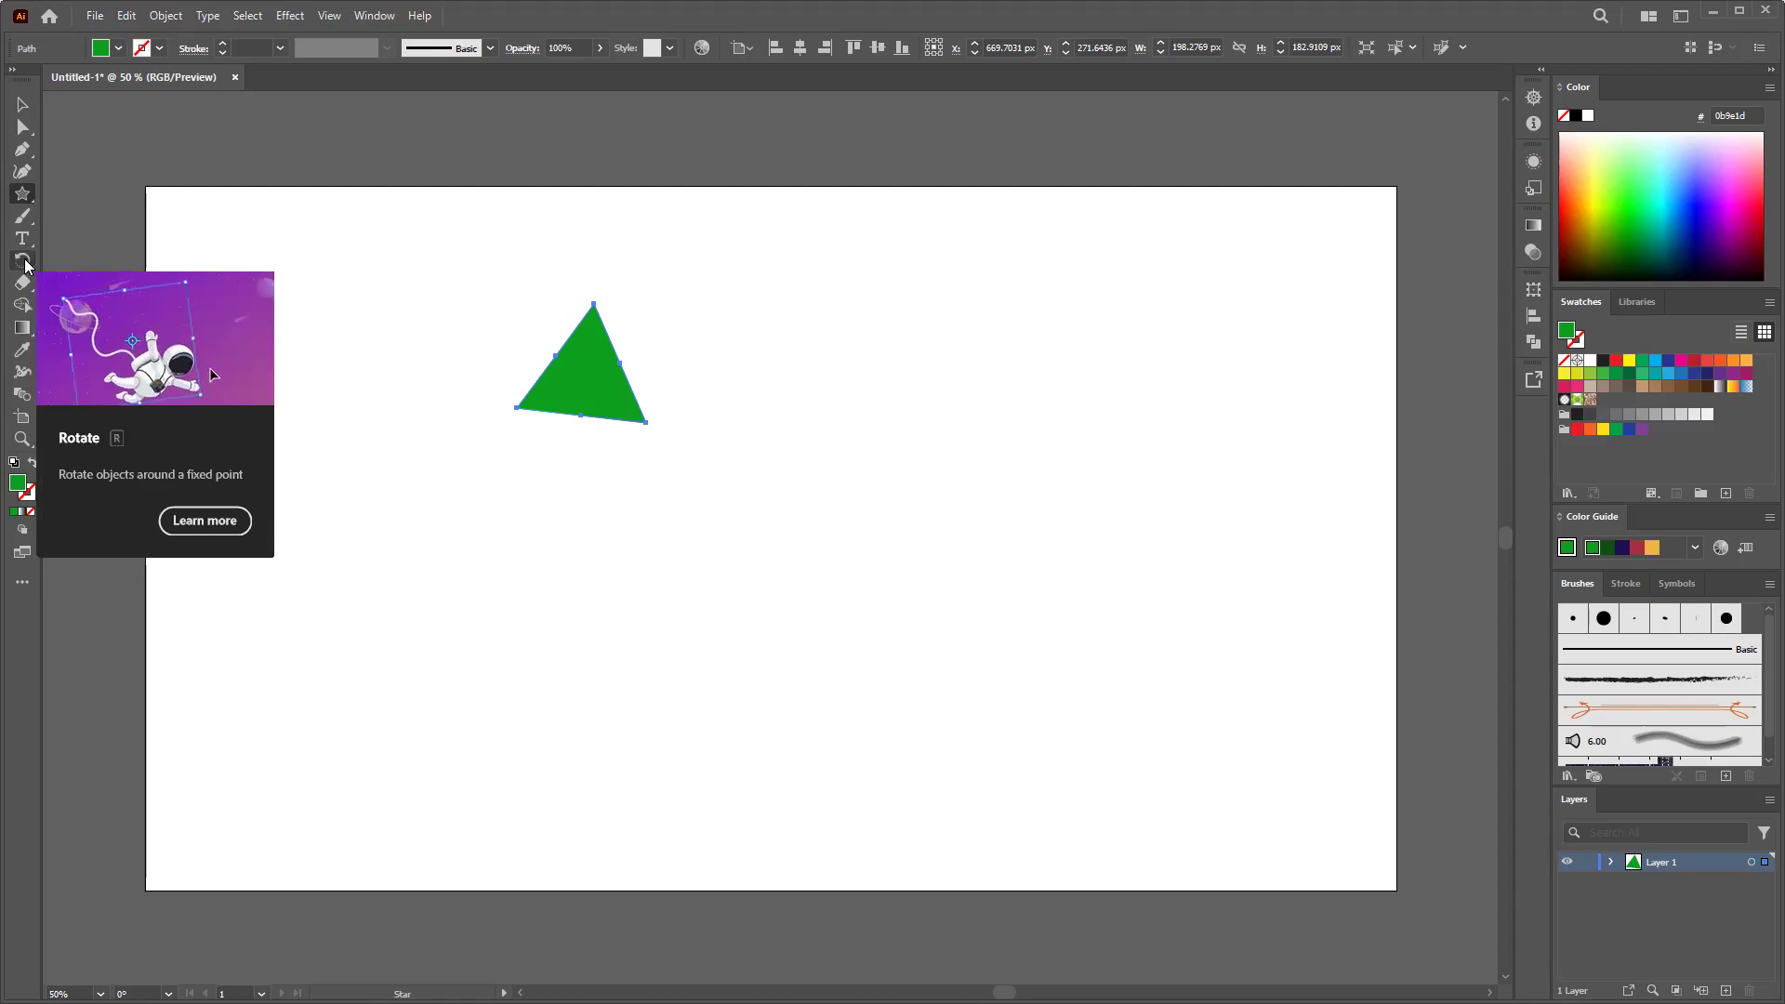
pyautogui.press('f')
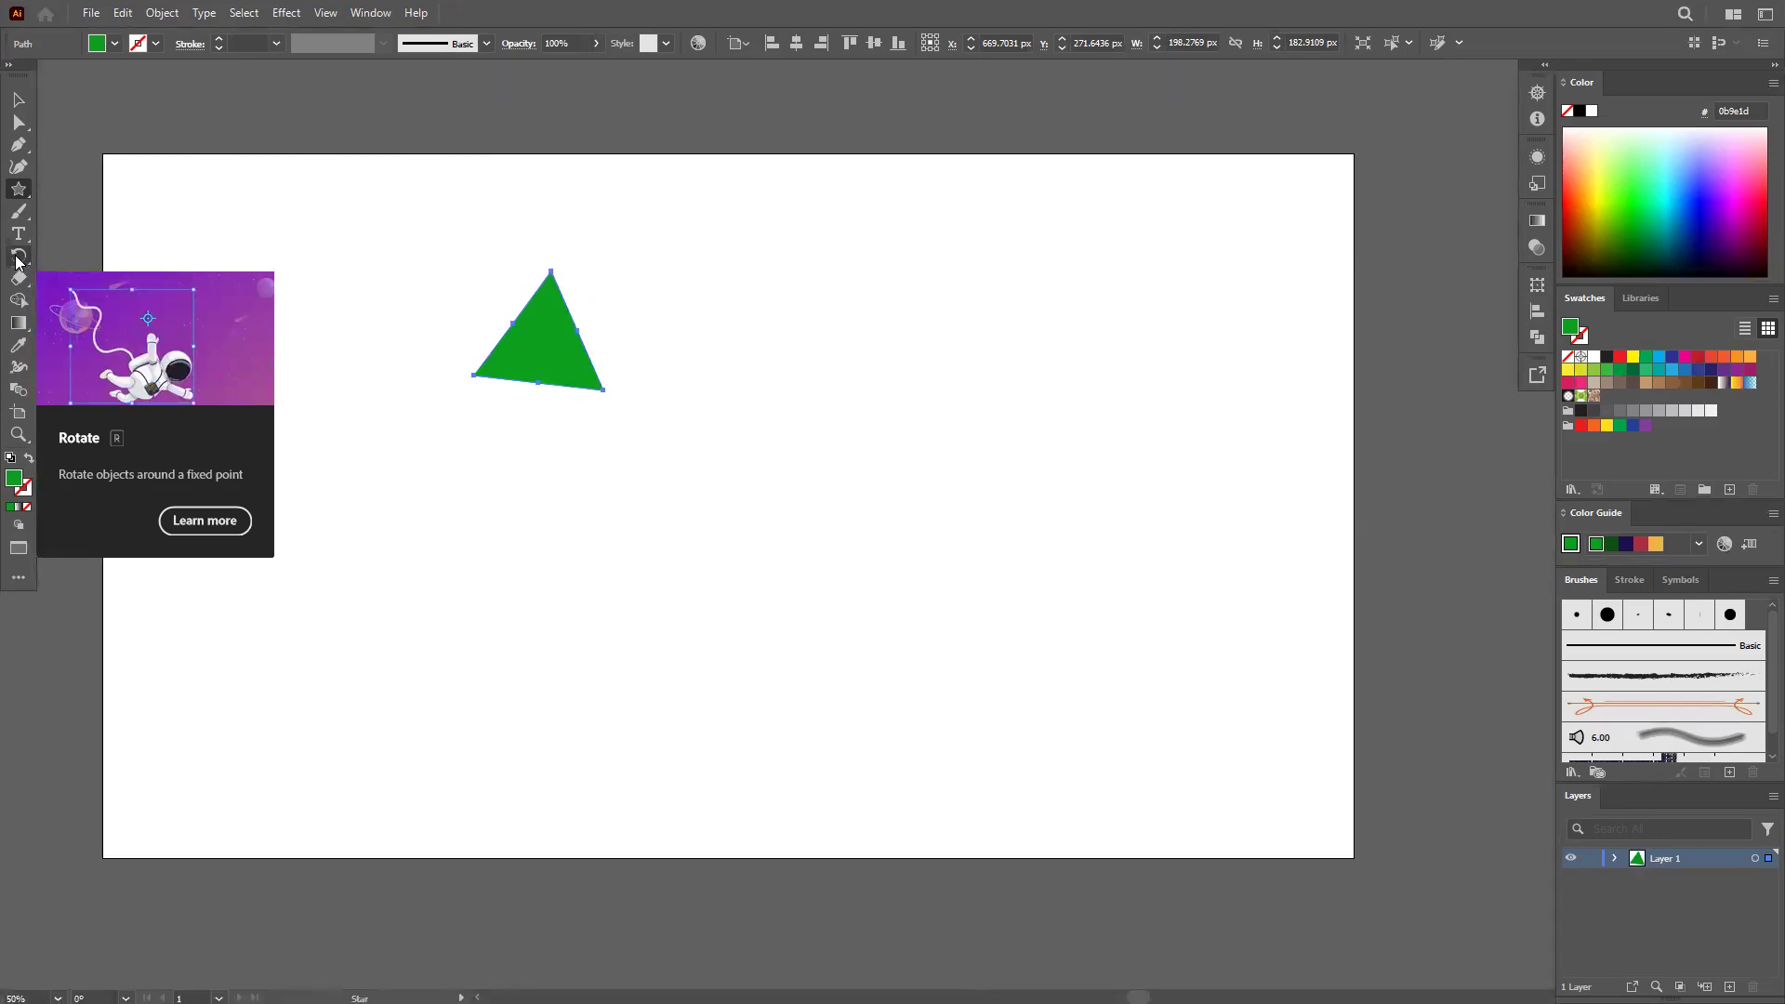
pyautogui.press('f')
pyautogui.press('f')
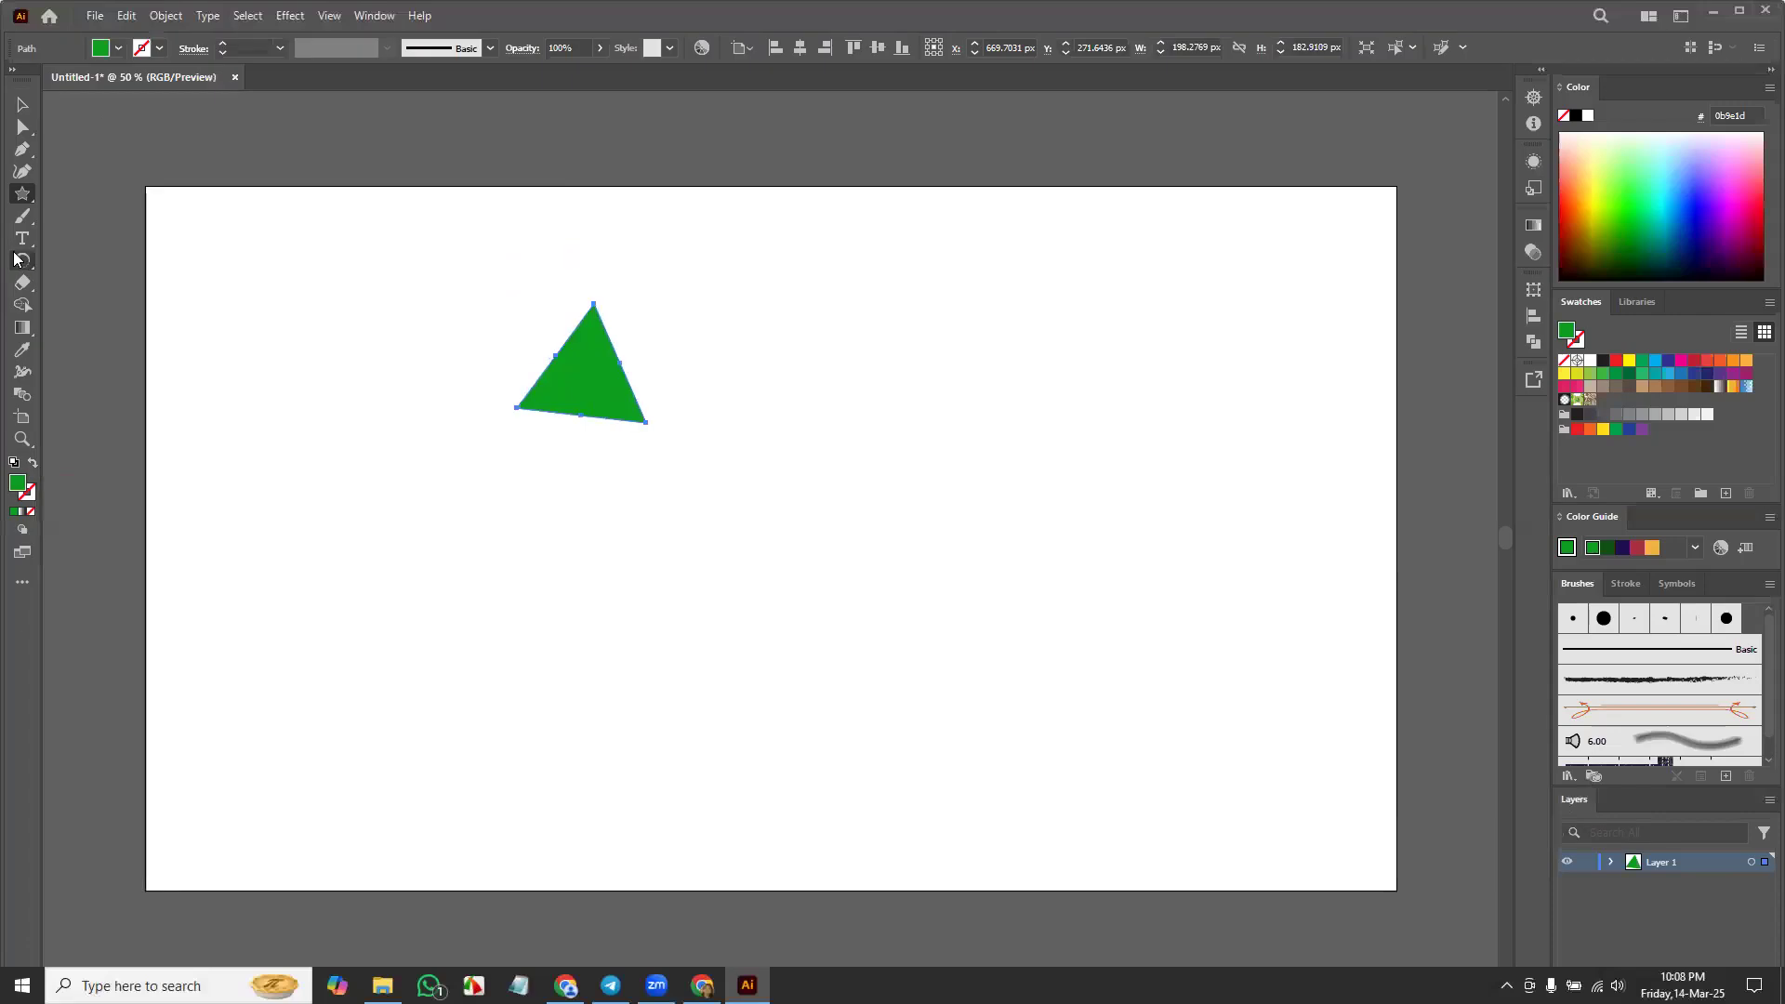
pyautogui.click(19, 260)
pyautogui.hotkey('ctrl', 'z')
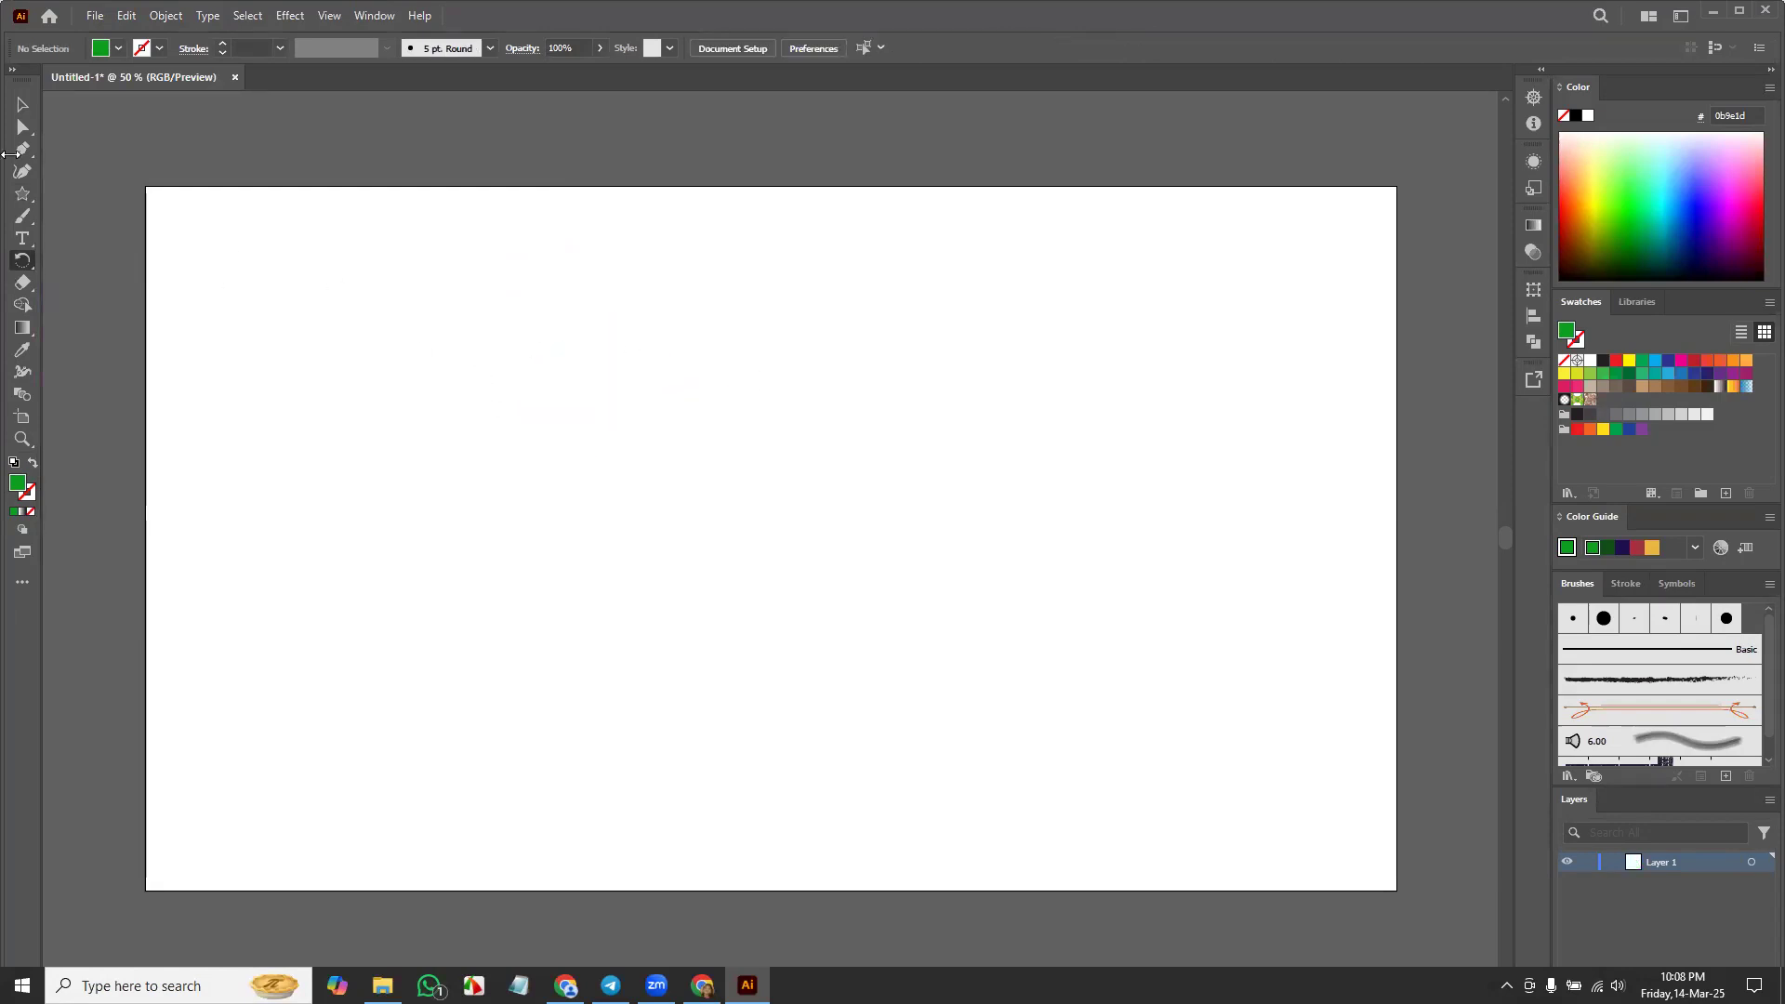
# Step: Draw an upright green triangle about 228 × 198 px with the Star tool in the artboard's upper-left area
pyautogui.click(565, 382)
pyautogui.press('s')
pyautogui.moveTo(483, 406)
pyautogui.mouseDown()
pyautogui.moveTo(525, 474)
pyautogui.moveTo(570, 440)
pyautogui.moveTo(556, 446)
pyautogui.mouseUp()
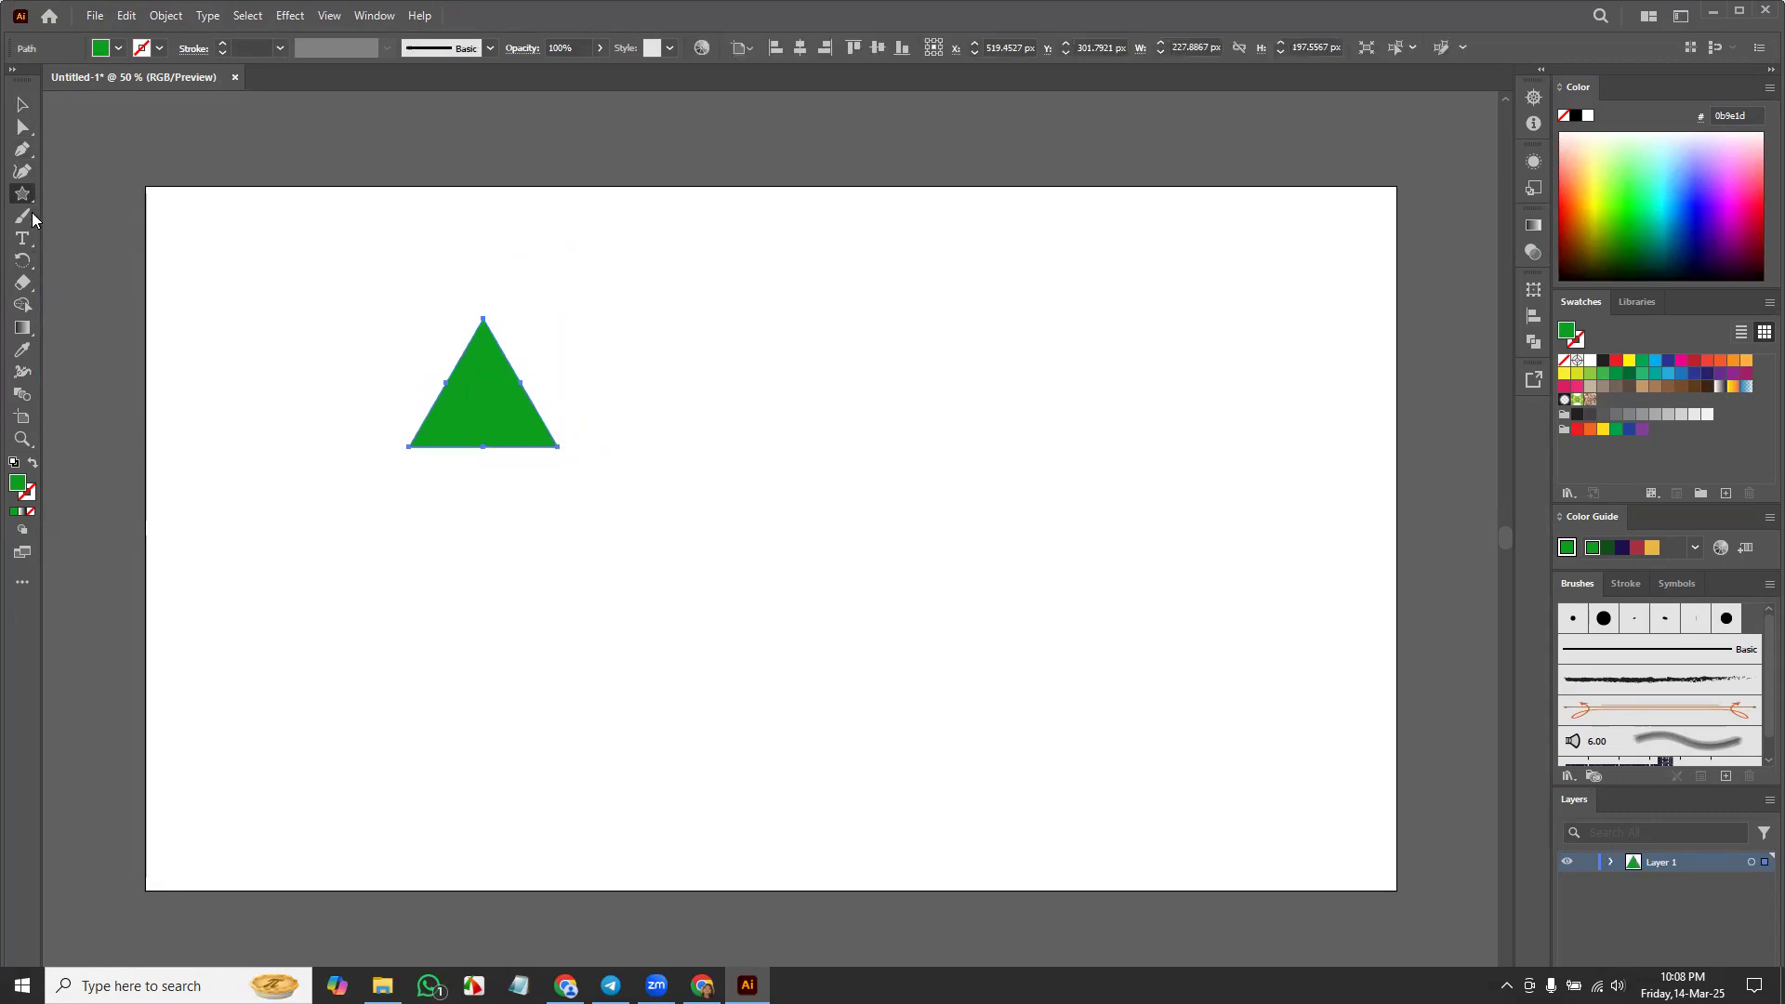
# Step: Draw a star to the right of the triangle, adding points and reducing them to form a second triangle about 237 × 208 px
pyautogui.moveTo(817, 352); pyautogui.dragTo(911, 473)
pyautogui.press('Up')
pyautogui.press('Up')
pyautogui.press('Up')
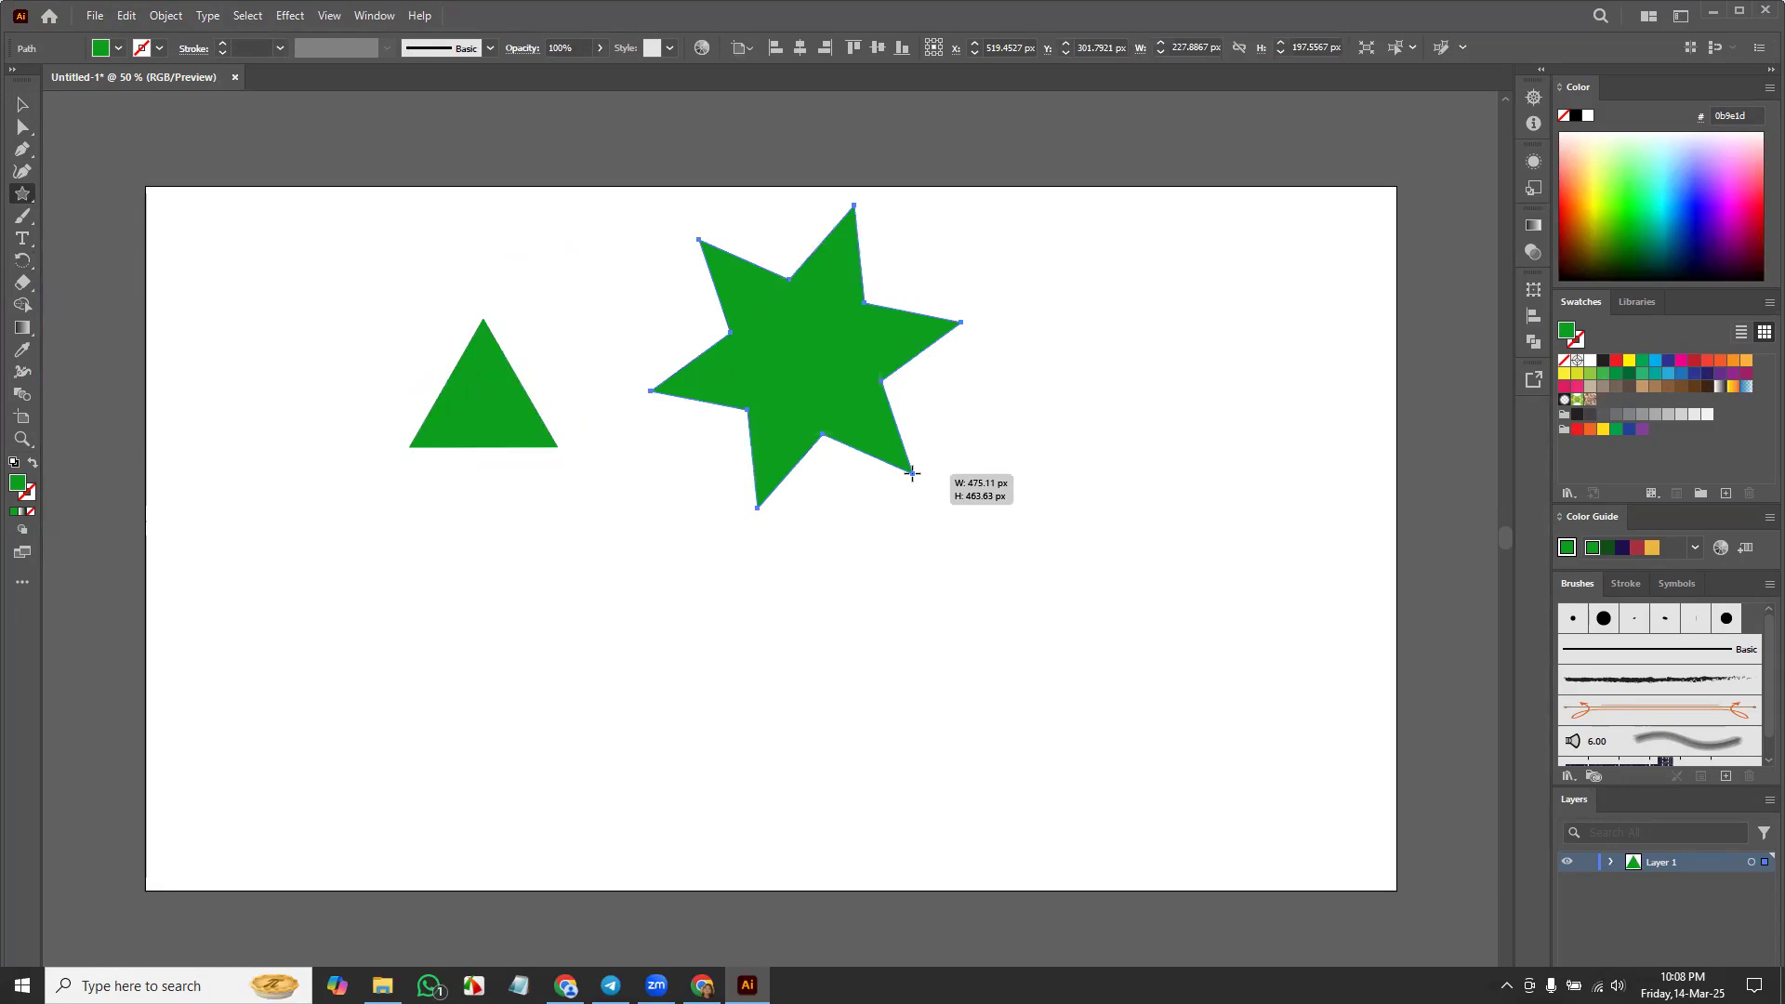
pyautogui.moveTo(912, 473); pyautogui.dragTo(881, 403)
pyautogui.press('Down')
pyautogui.press('Down')
pyautogui.press('Down')
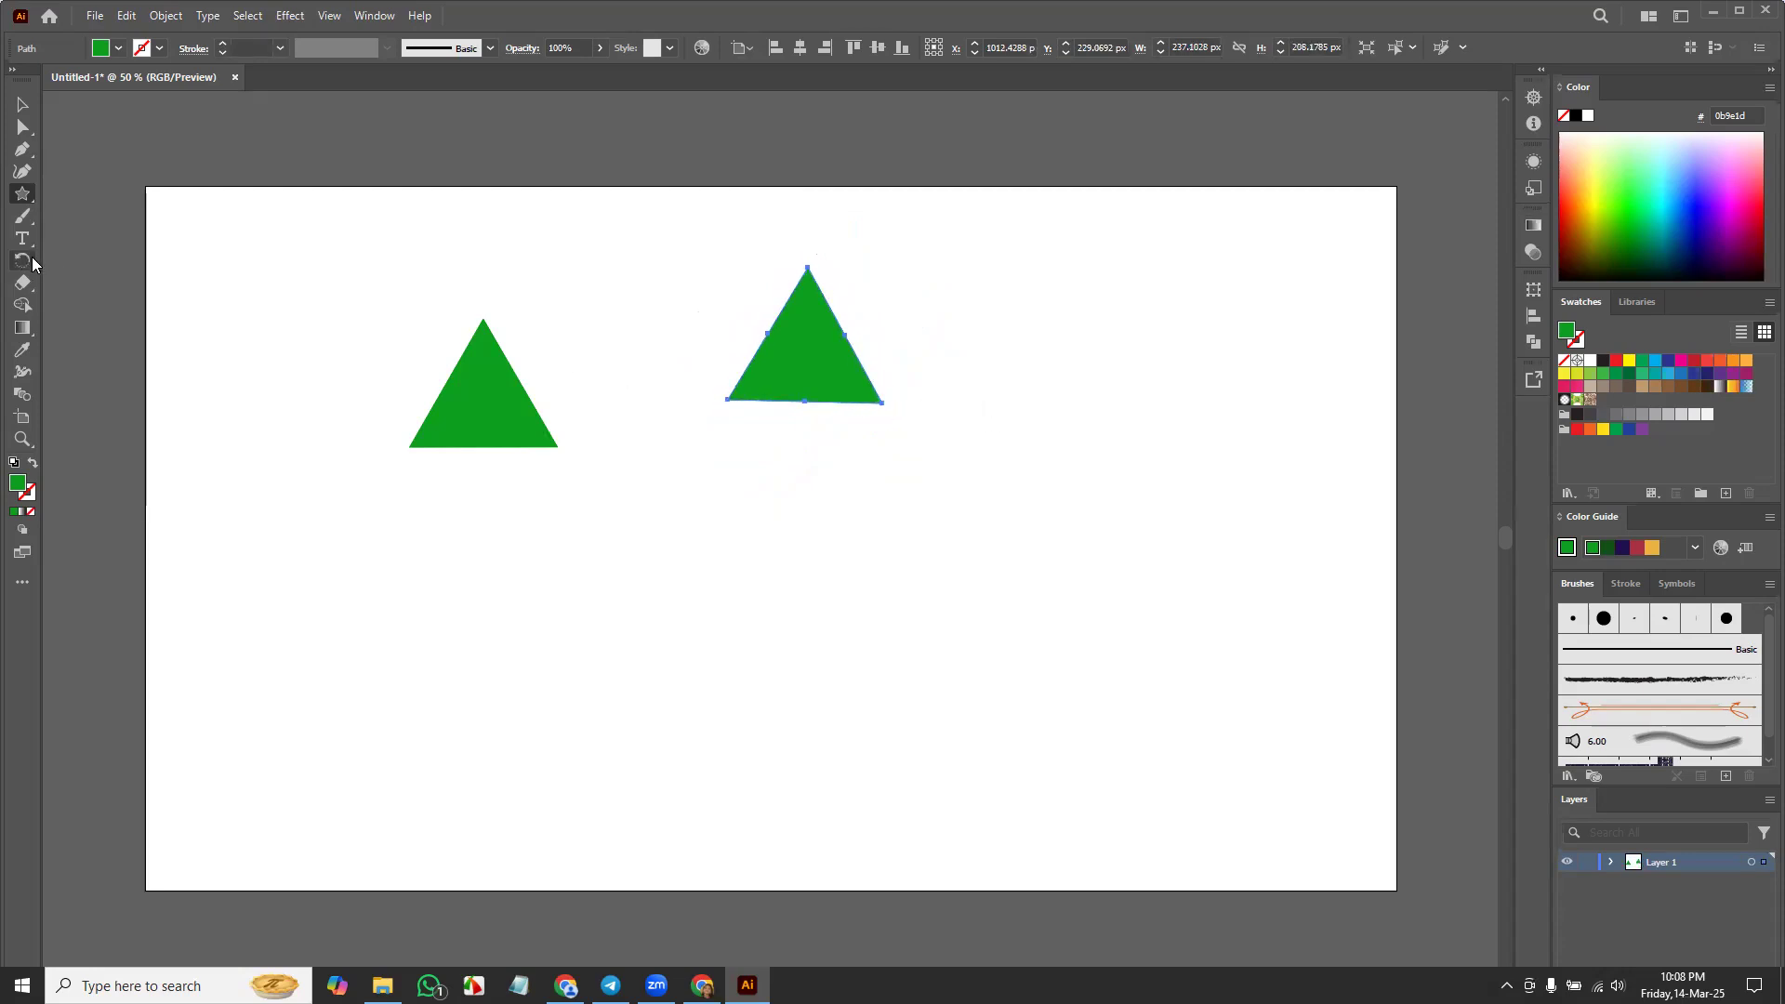
# Step: Create a copy of the second triangle rotated 15° about its lower-right corner, toggling the preview to compare
pyautogui.click(22, 263)
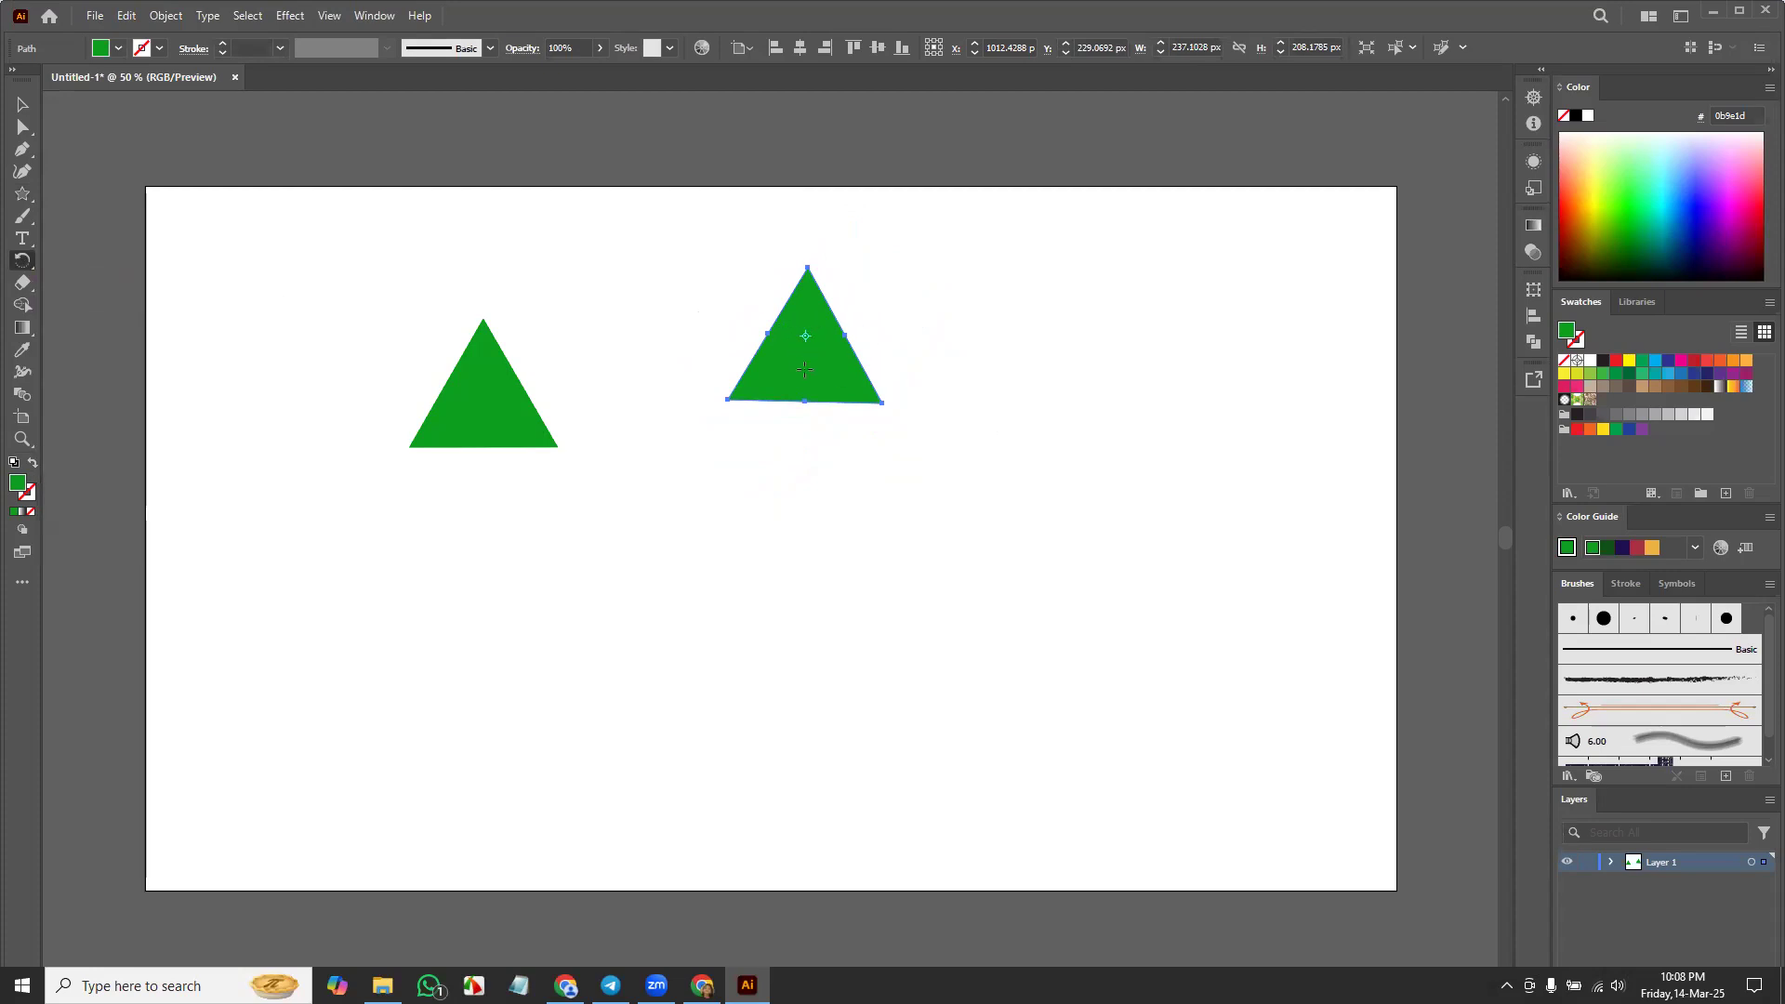
pyautogui.keyDown('alt'); pyautogui.click(883, 403); pyautogui.keyUp('alt')
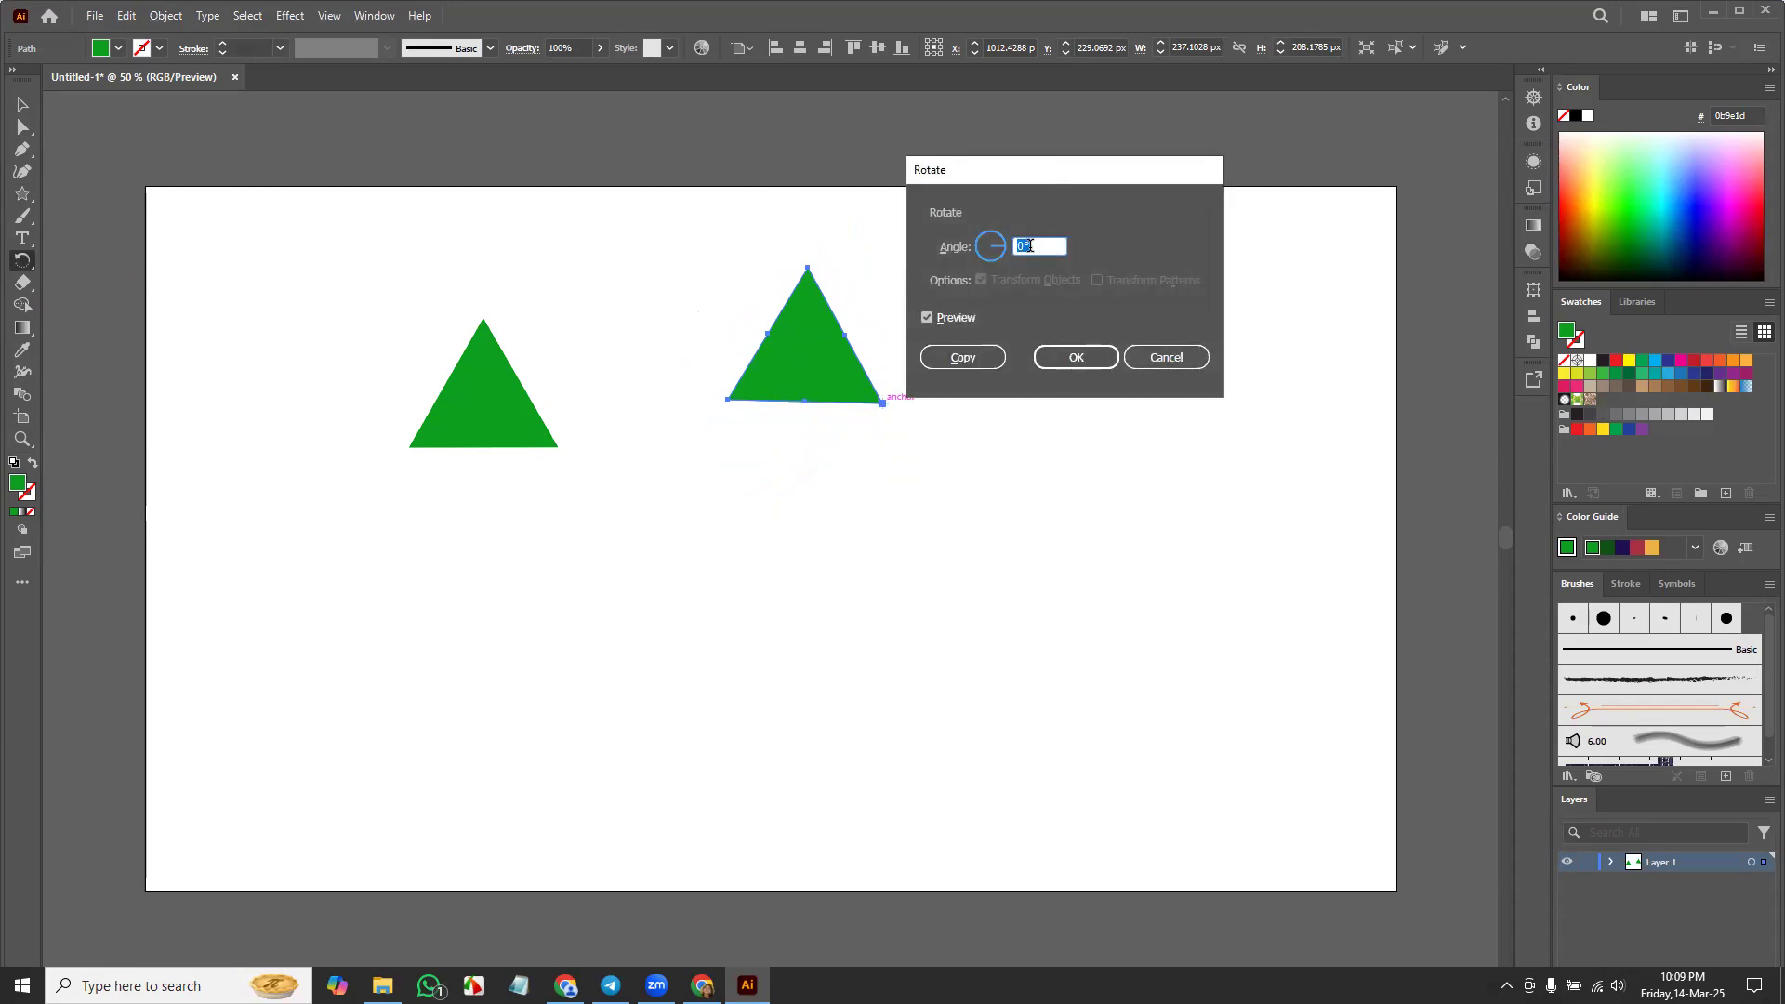
pyautogui.write('1')
pyautogui.click(926, 319)
pyautogui.click(926, 318)
pyautogui.click(927, 319)
pyautogui.click(927, 319)
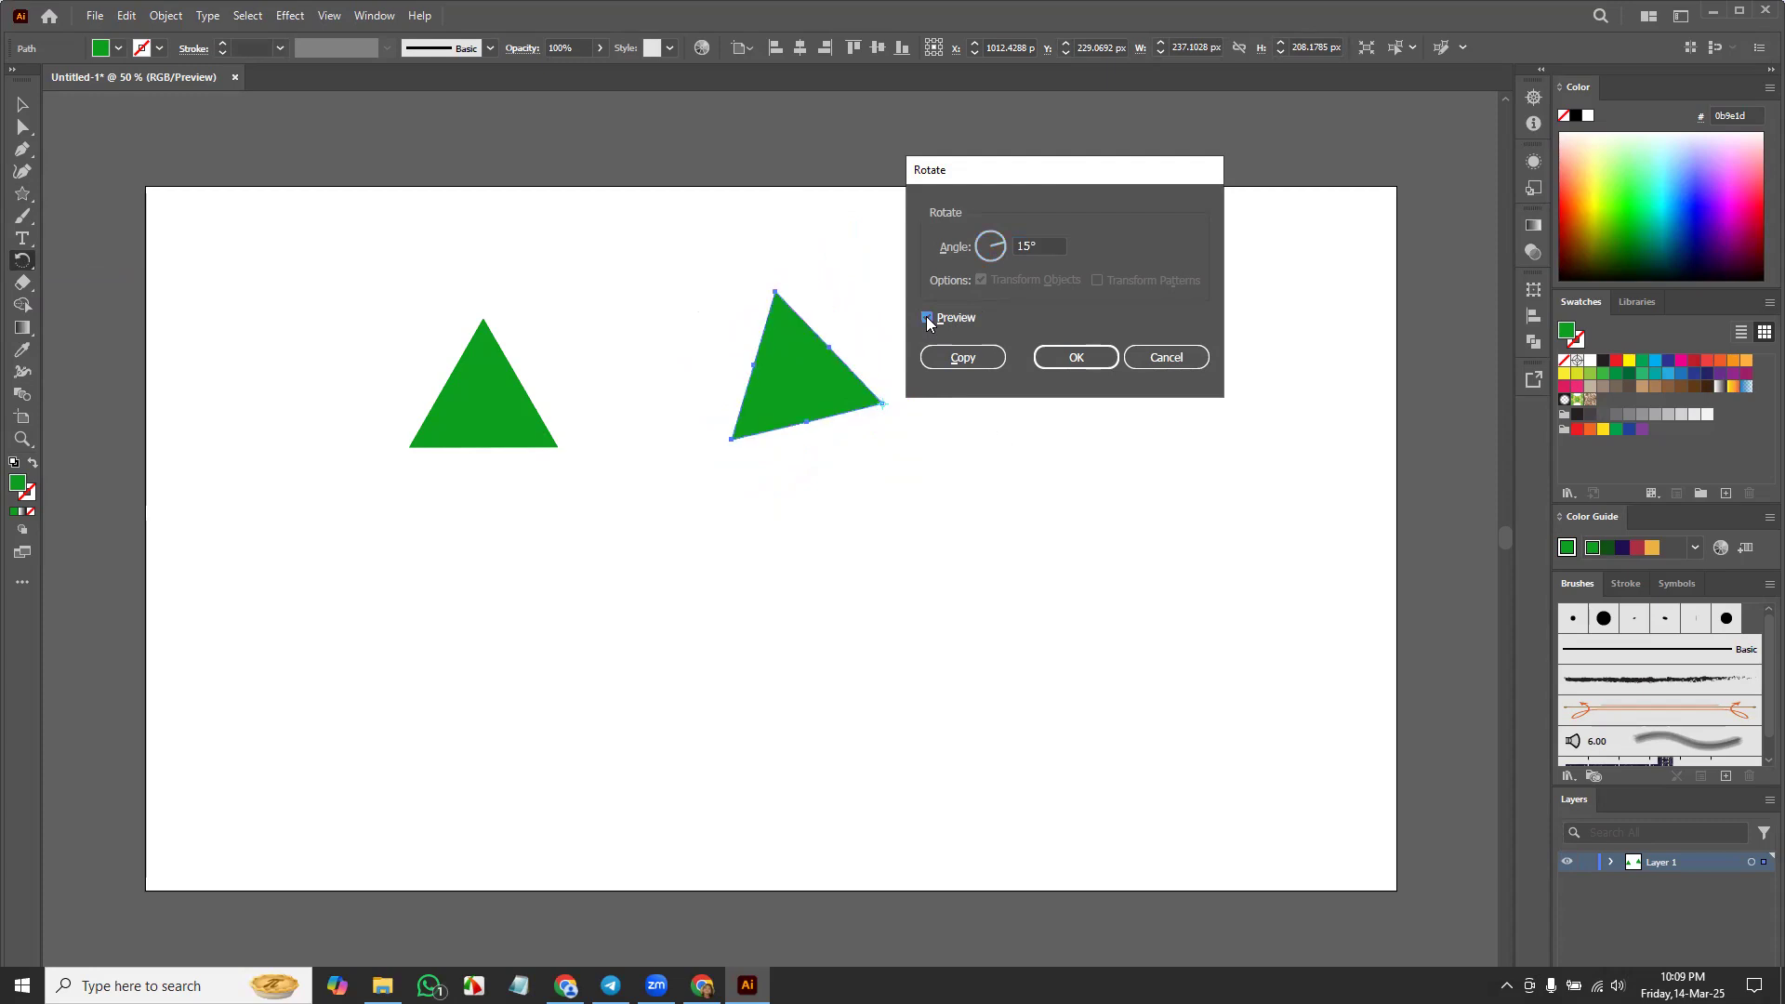
pyautogui.click(963, 357)
# Step: Repeat the rotated copy around the pivot corner until the triangles form a full circular badge with a jagged edge
pyautogui.hotkey('ctrl', 'd')
pyautogui.hotkey('ctrl', 'd')
pyautogui.hotkey('ctrl', 'd')
pyautogui.hotkey('ctrl', 'd')
pyautogui.hotkey('ctrl', 'd')
pyautogui.hotkey('ctrl', 'd')
pyautogui.hotkey('ctrl', 'd')
pyautogui.hotkey('ctrl', 'd')
pyautogui.hotkey('ctrl', 'd')
pyautogui.hotkey('ctrl', 'd')
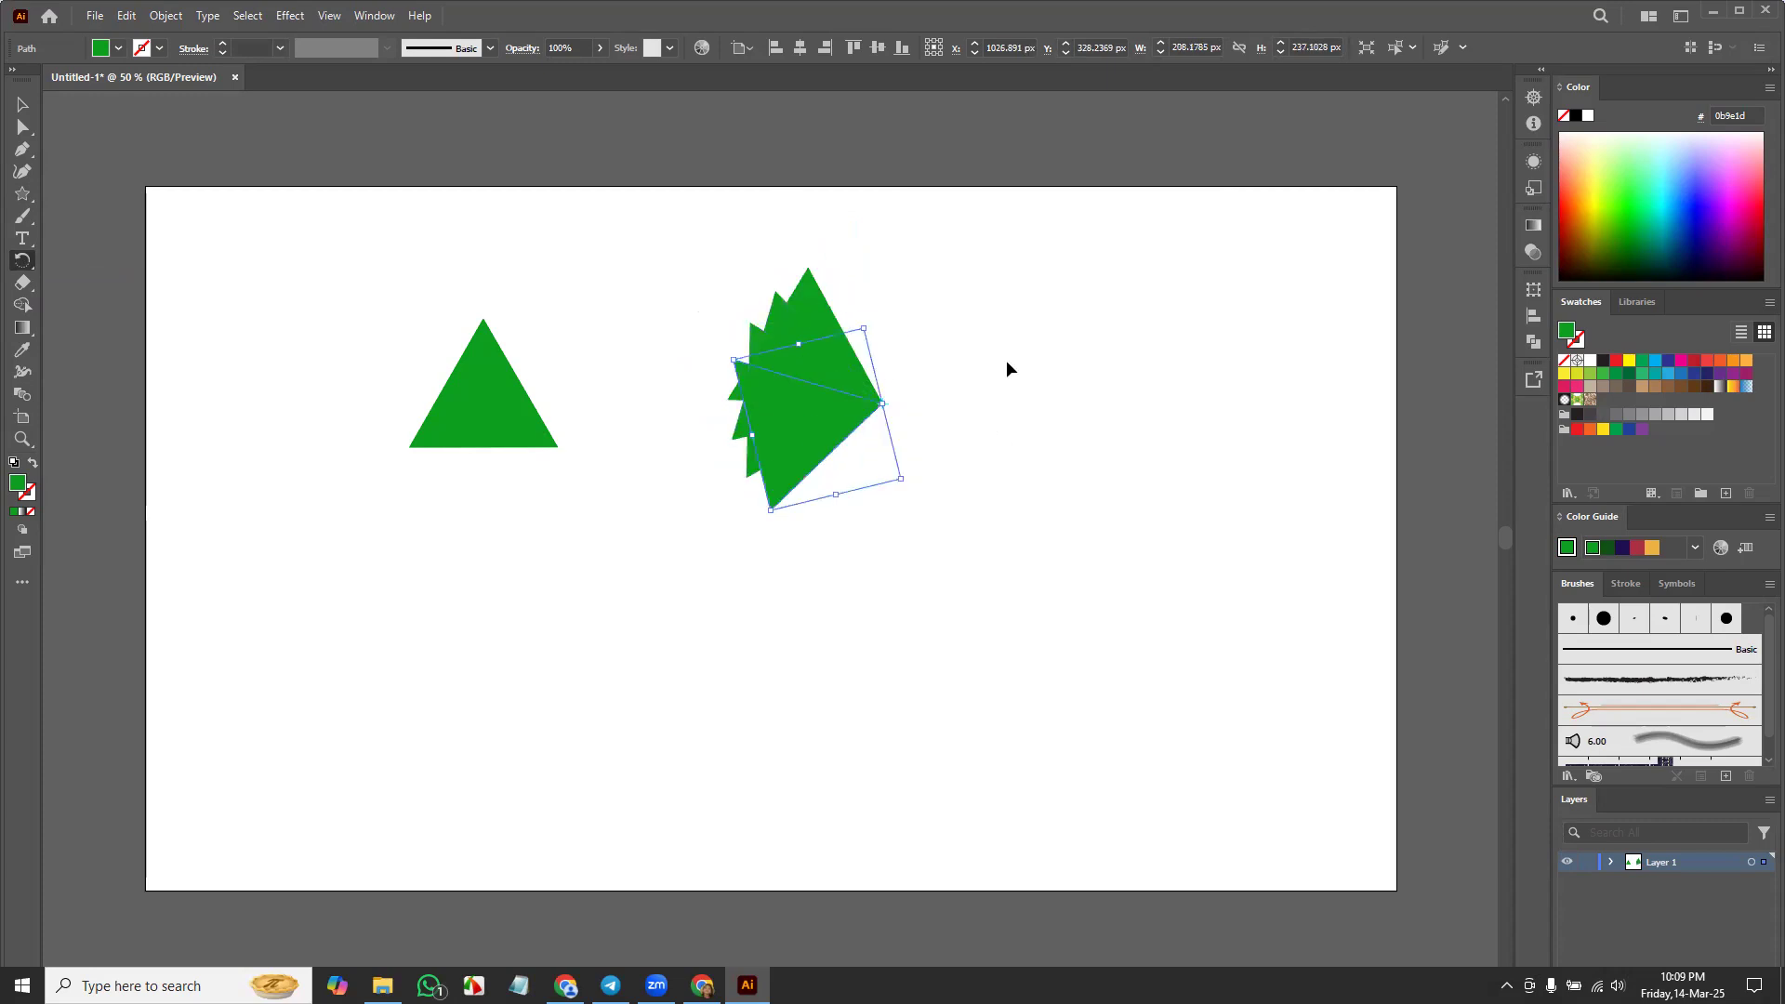
pyautogui.hotkey('ctrl', 'd')
pyautogui.hotkey('ctrl', 'd')
pyautogui.hotkey('ctrl', 'd')
pyautogui.hotkey('ctrl', 'd')
pyautogui.hotkey('ctrl', 'd')
pyautogui.hotkey('ctrl', 'd')
pyautogui.hotkey('ctrl', 'd')
pyautogui.hotkey('ctrl', 'd')
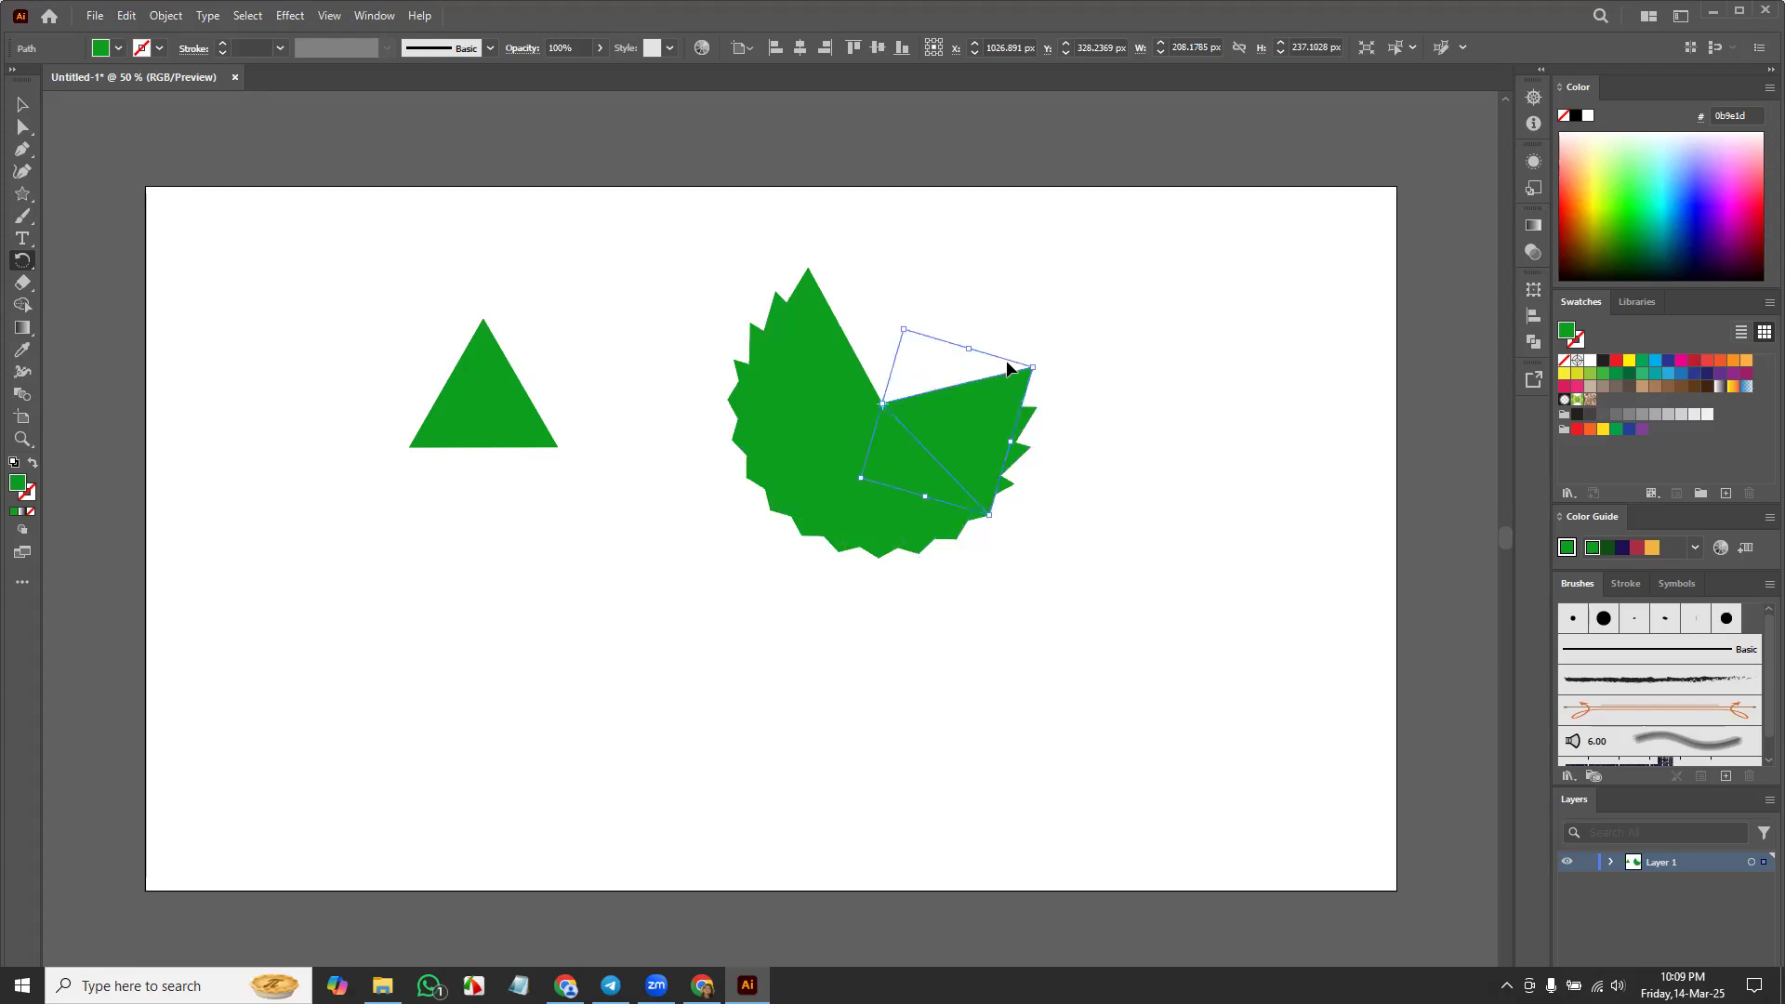
pyautogui.hotkey('ctrl', 'd')
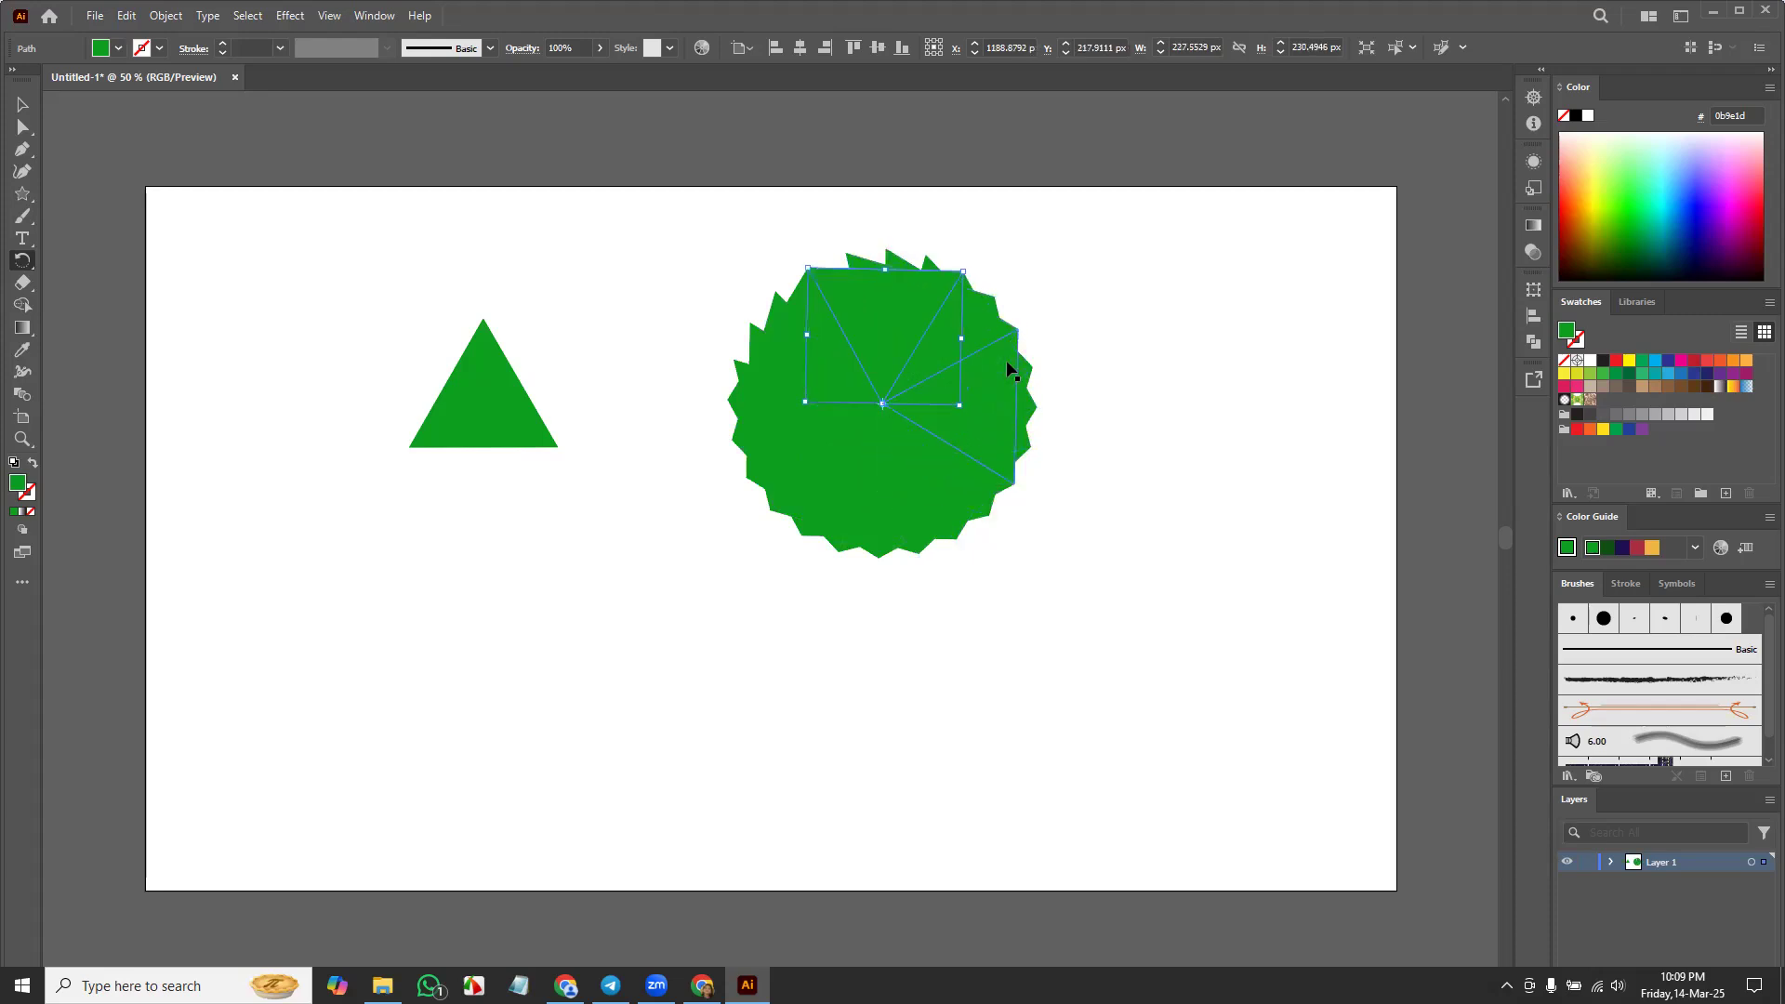
# Step: Add one more rotated triangle copy to the badge and clear all the artwork from the artboard
pyautogui.hotkey('ctrl', 'd')
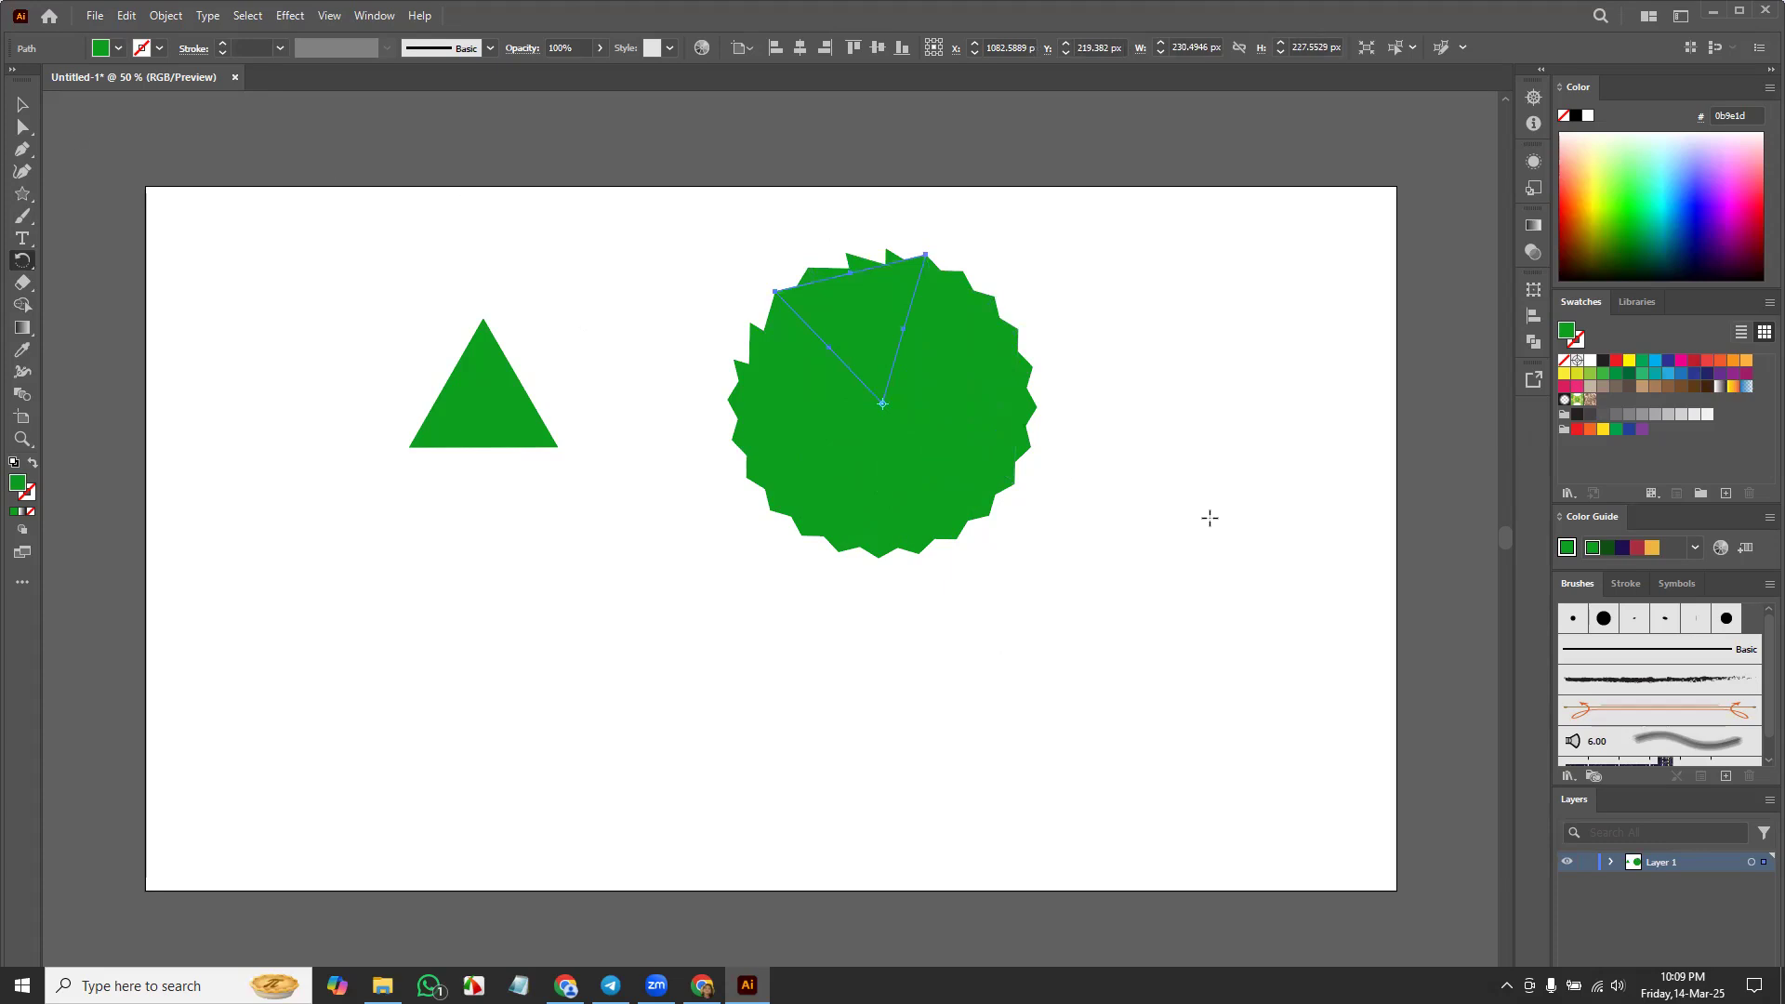
pyautogui.click(28, 110)
pyautogui.moveTo(343, 287); pyautogui.dragTo(1223, 589)
pyautogui.press('Delete')
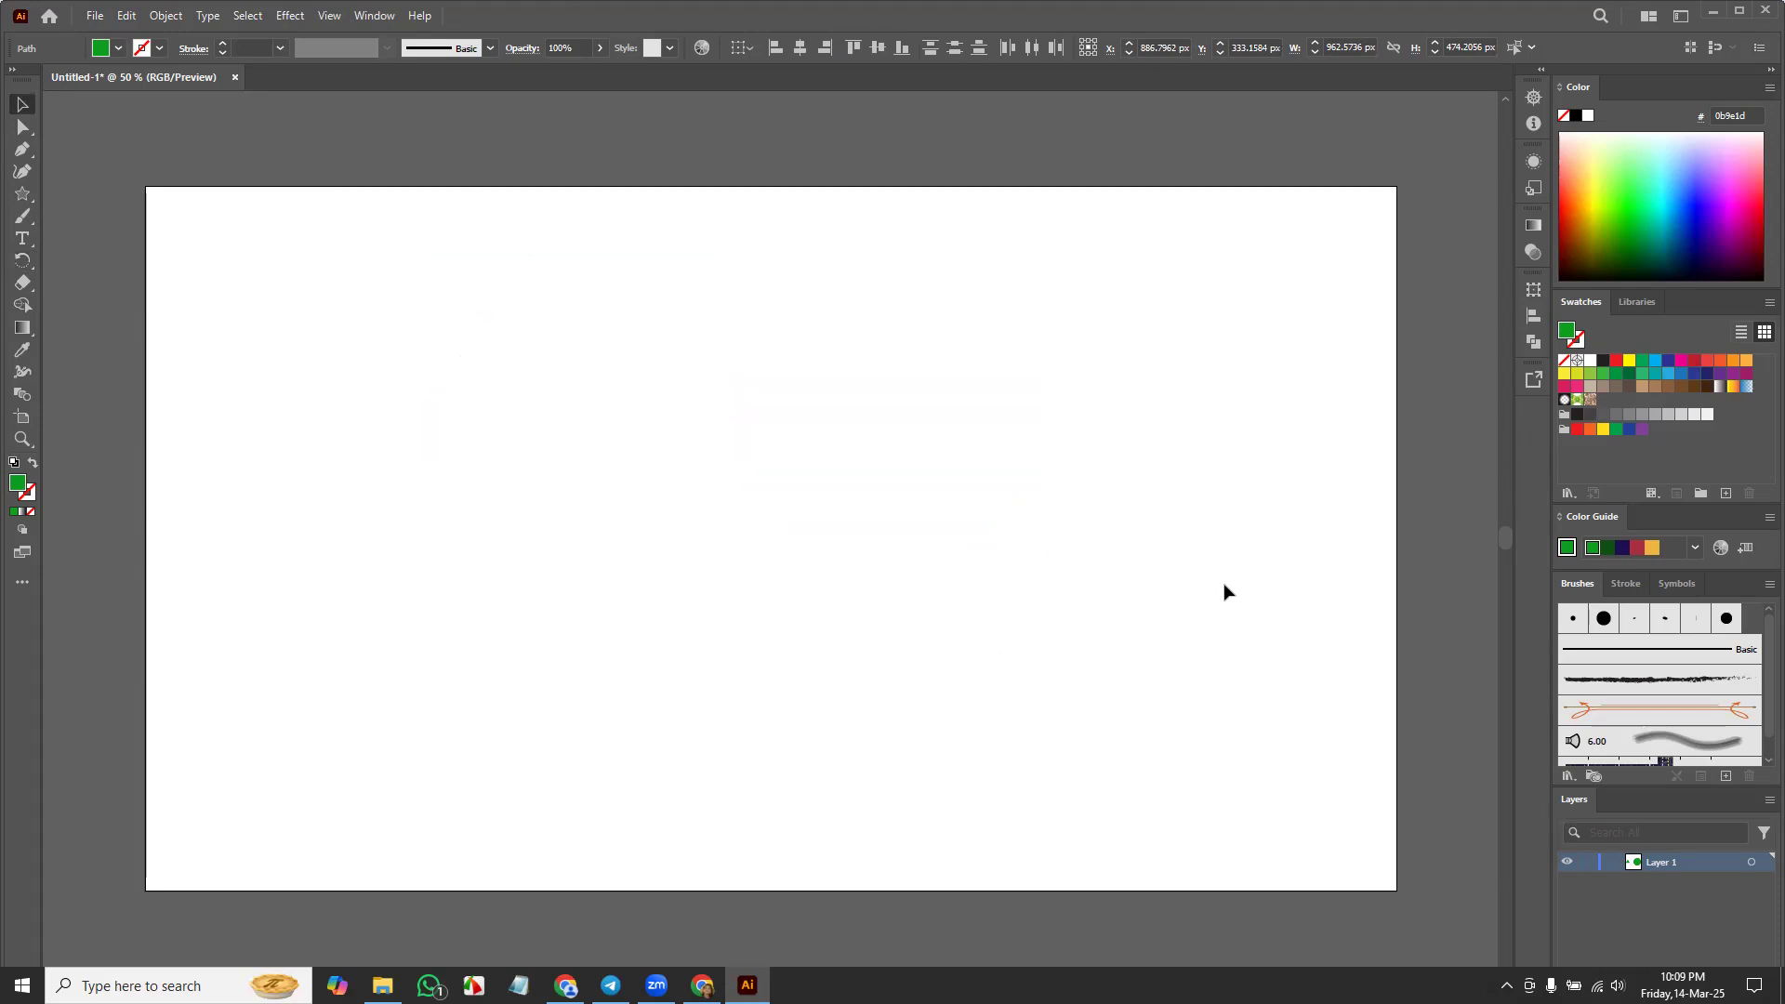
# Step: Draw a closed green leaf shape about 85 × 178 px with the Pen tool near the artboard's upper centre
pyautogui.click(22, 149)
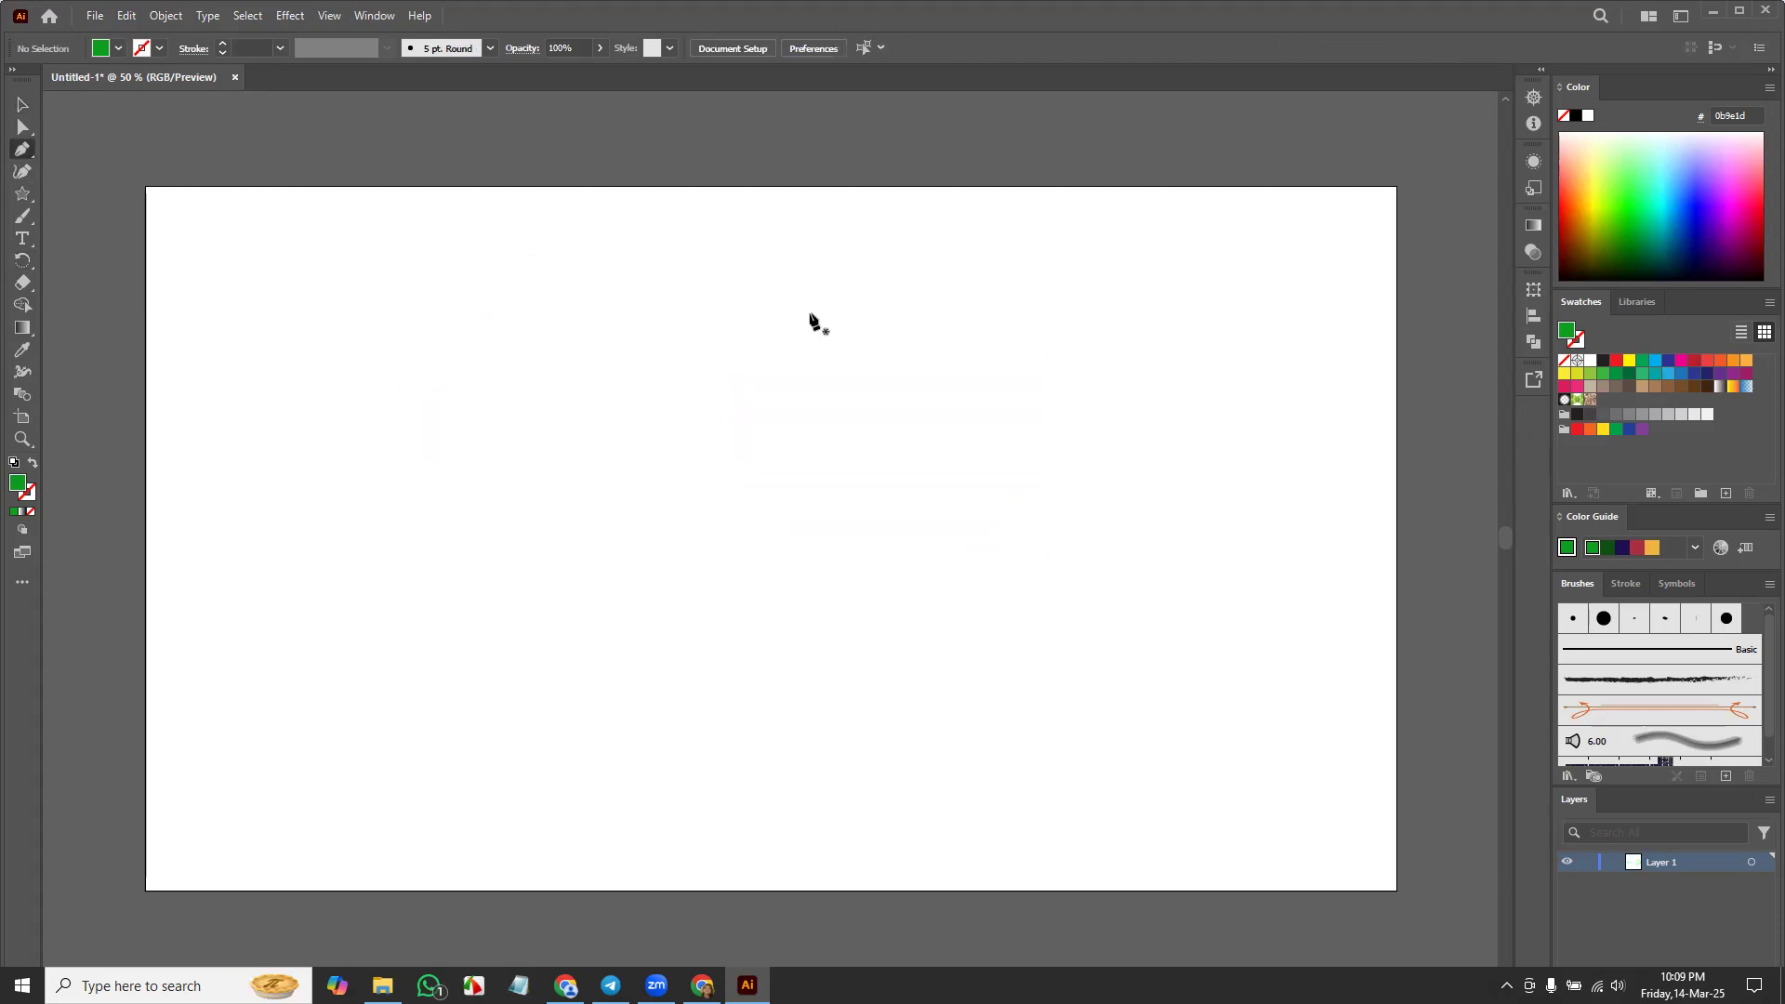
pyautogui.click(721, 328)
pyautogui.moveTo(770, 444); pyautogui.dragTo(744, 513)
pyautogui.click(770, 445)
pyautogui.moveTo(721, 328); pyautogui.dragTo(731, 235)
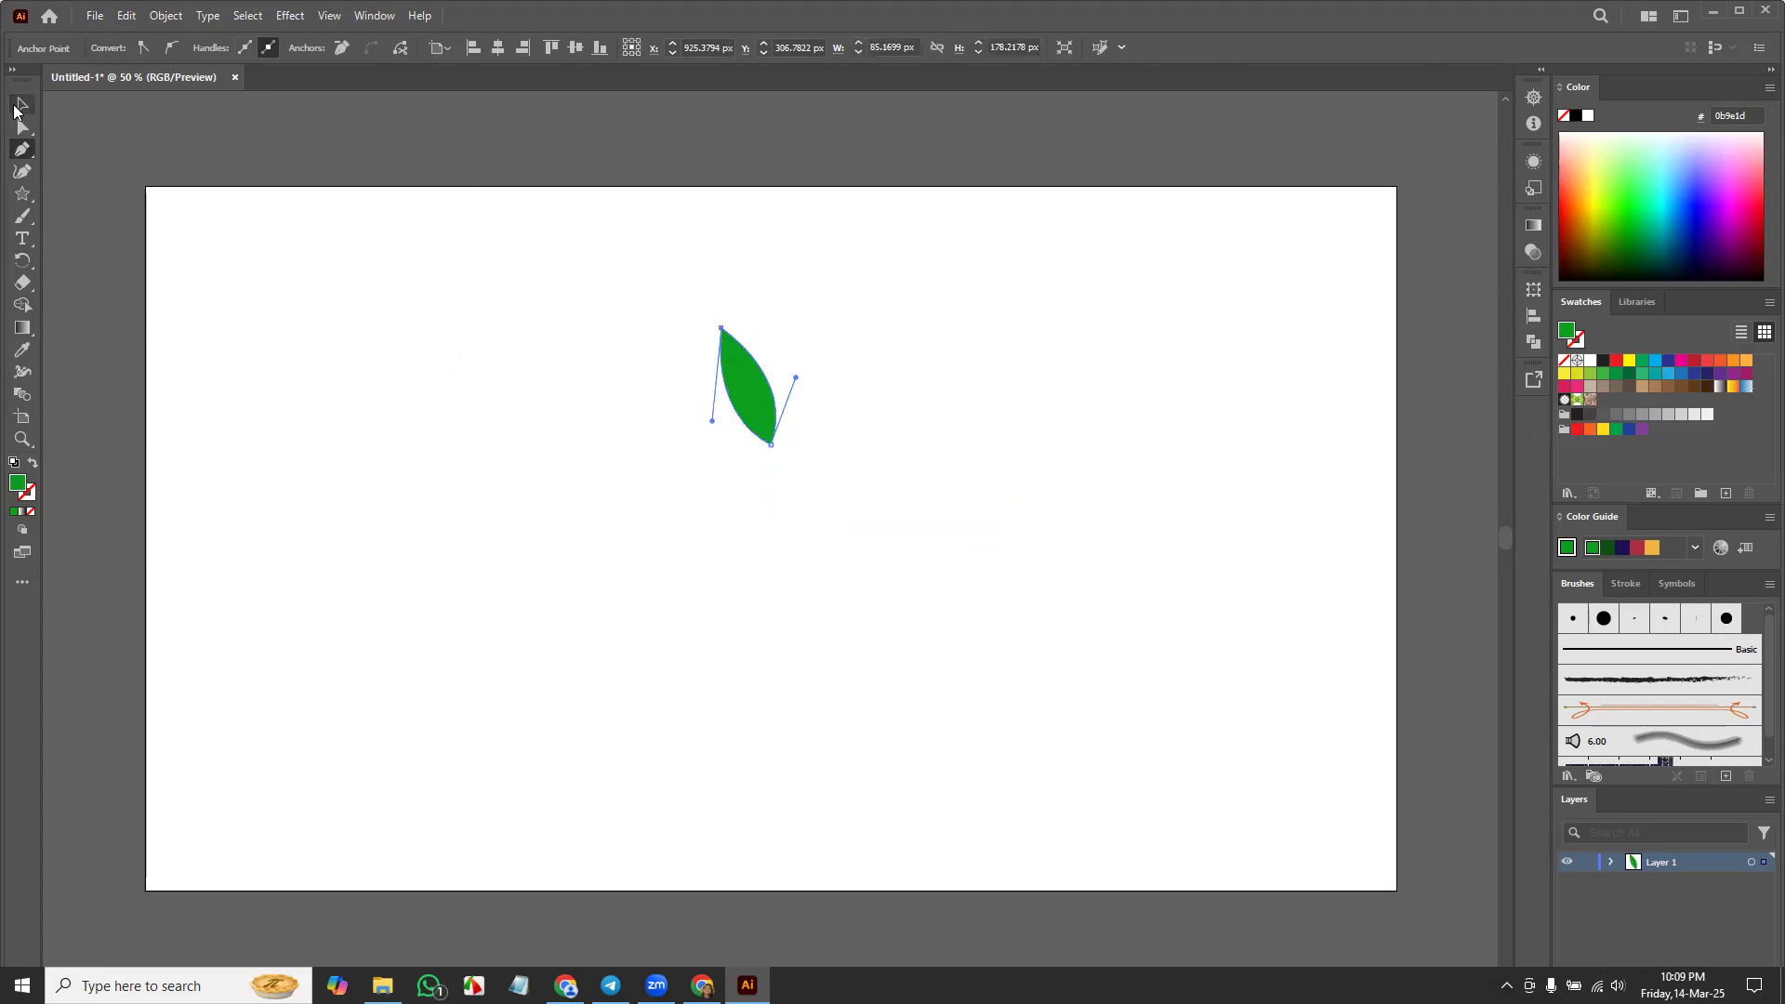
# Step: Create a copy of the leaf rotated 20° about its lower tip
pyautogui.click(23, 105)
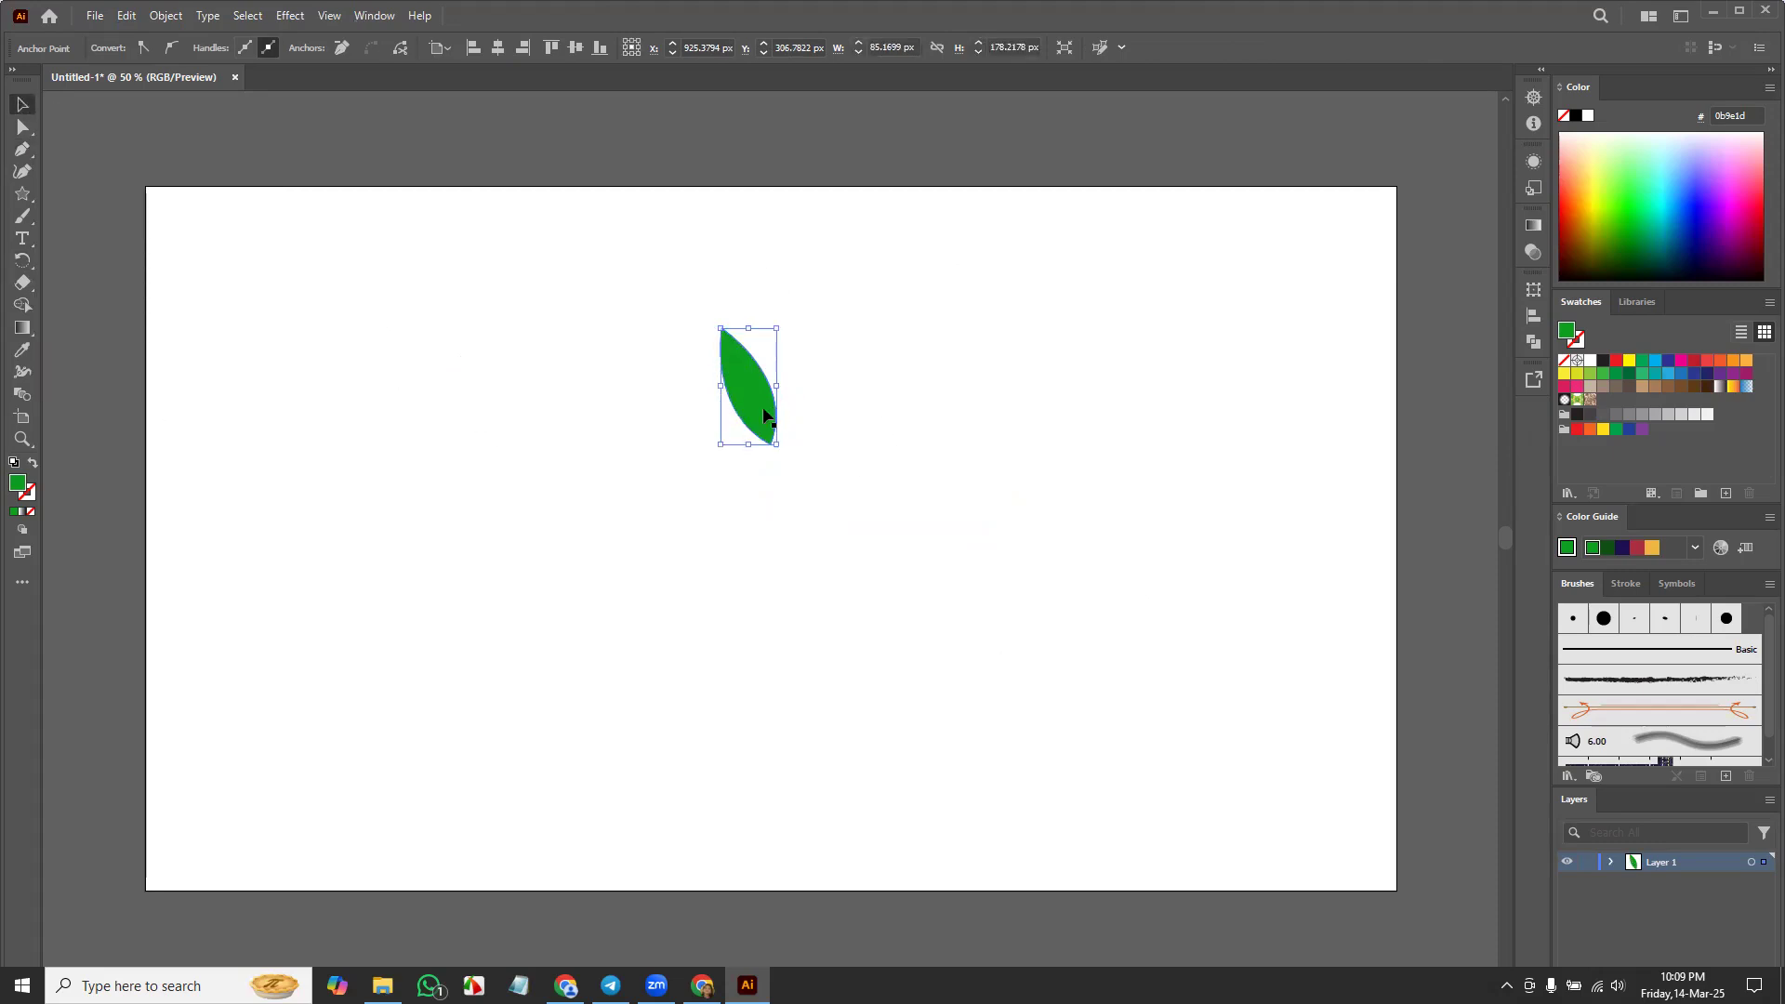
pyautogui.click(23, 262)
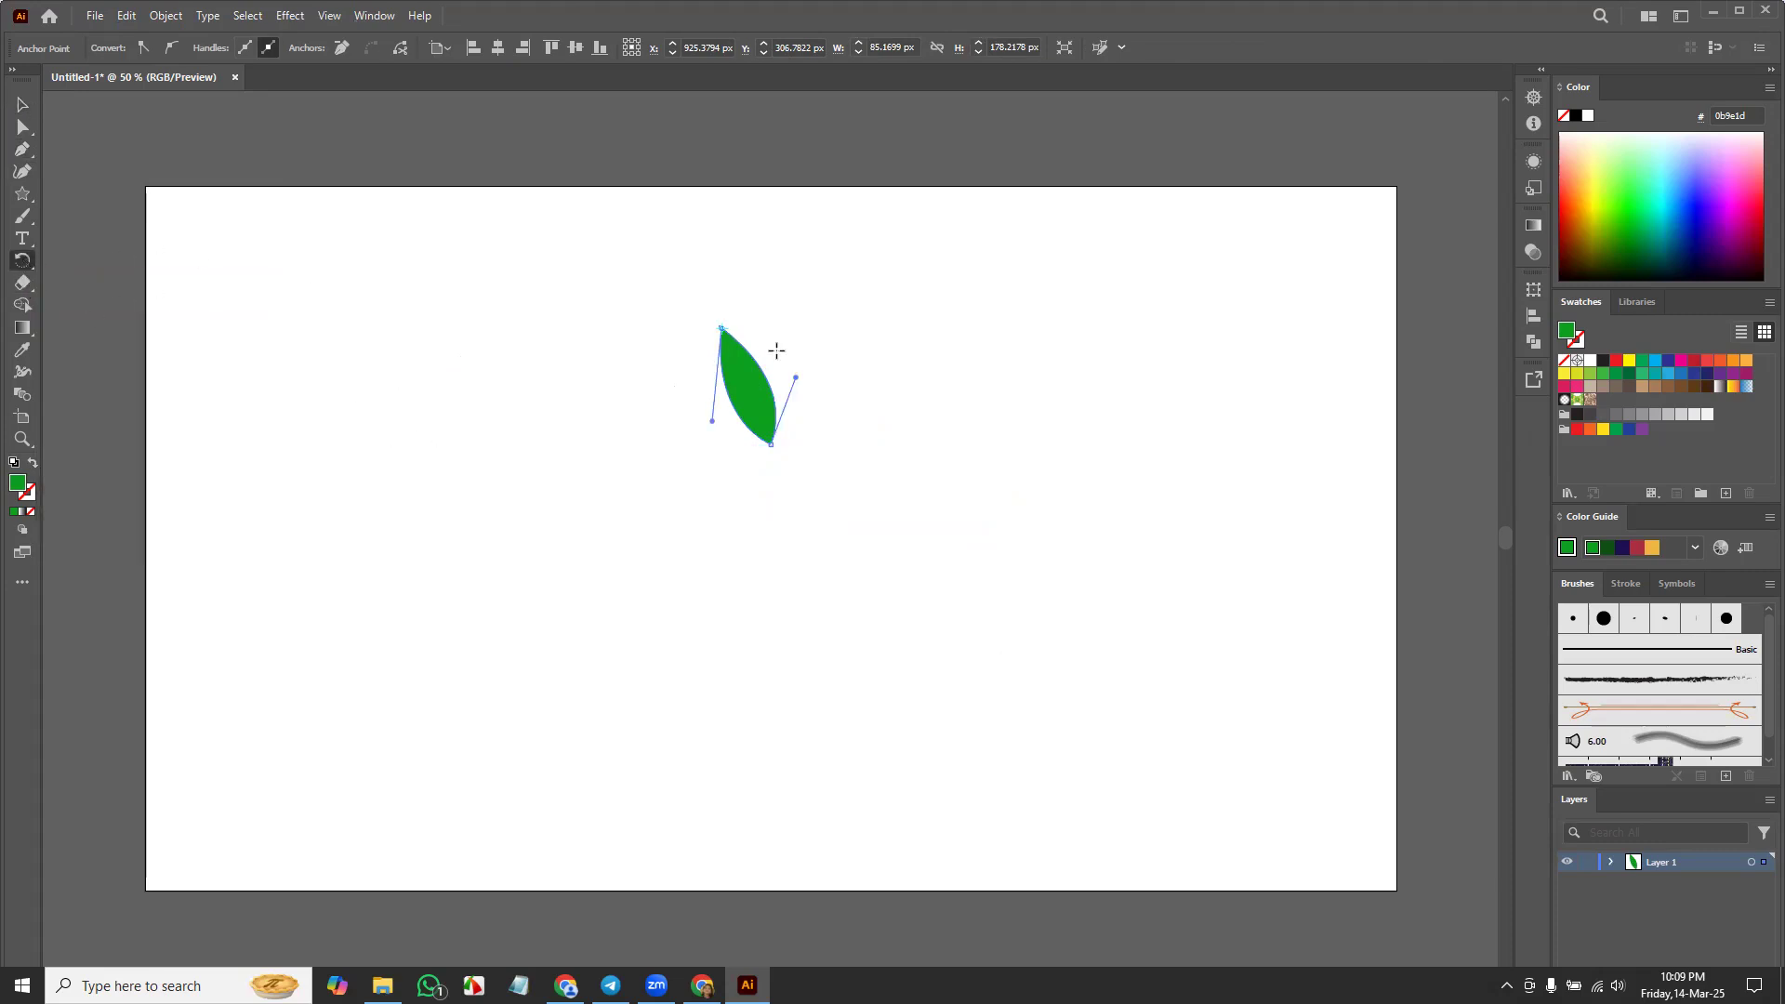
pyautogui.keyDown('alt'); pyautogui.click(770, 445); pyautogui.keyUp('alt')
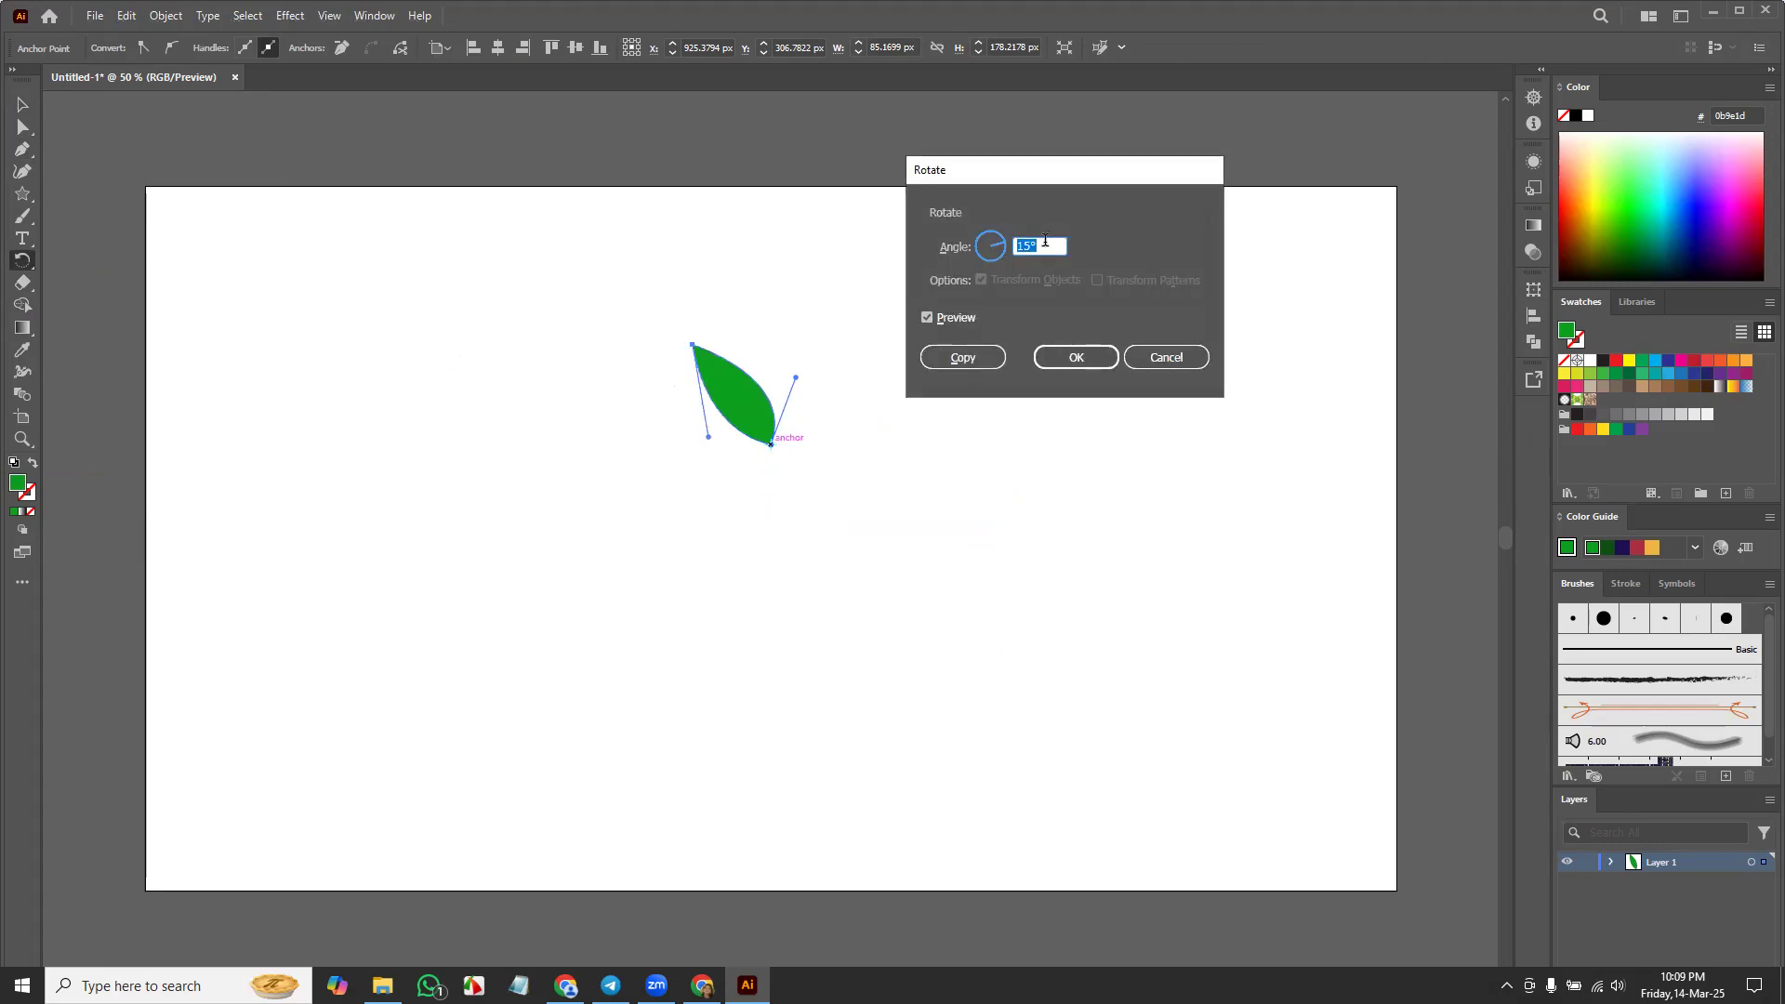
pyautogui.write('20')
pyautogui.click(961, 358)
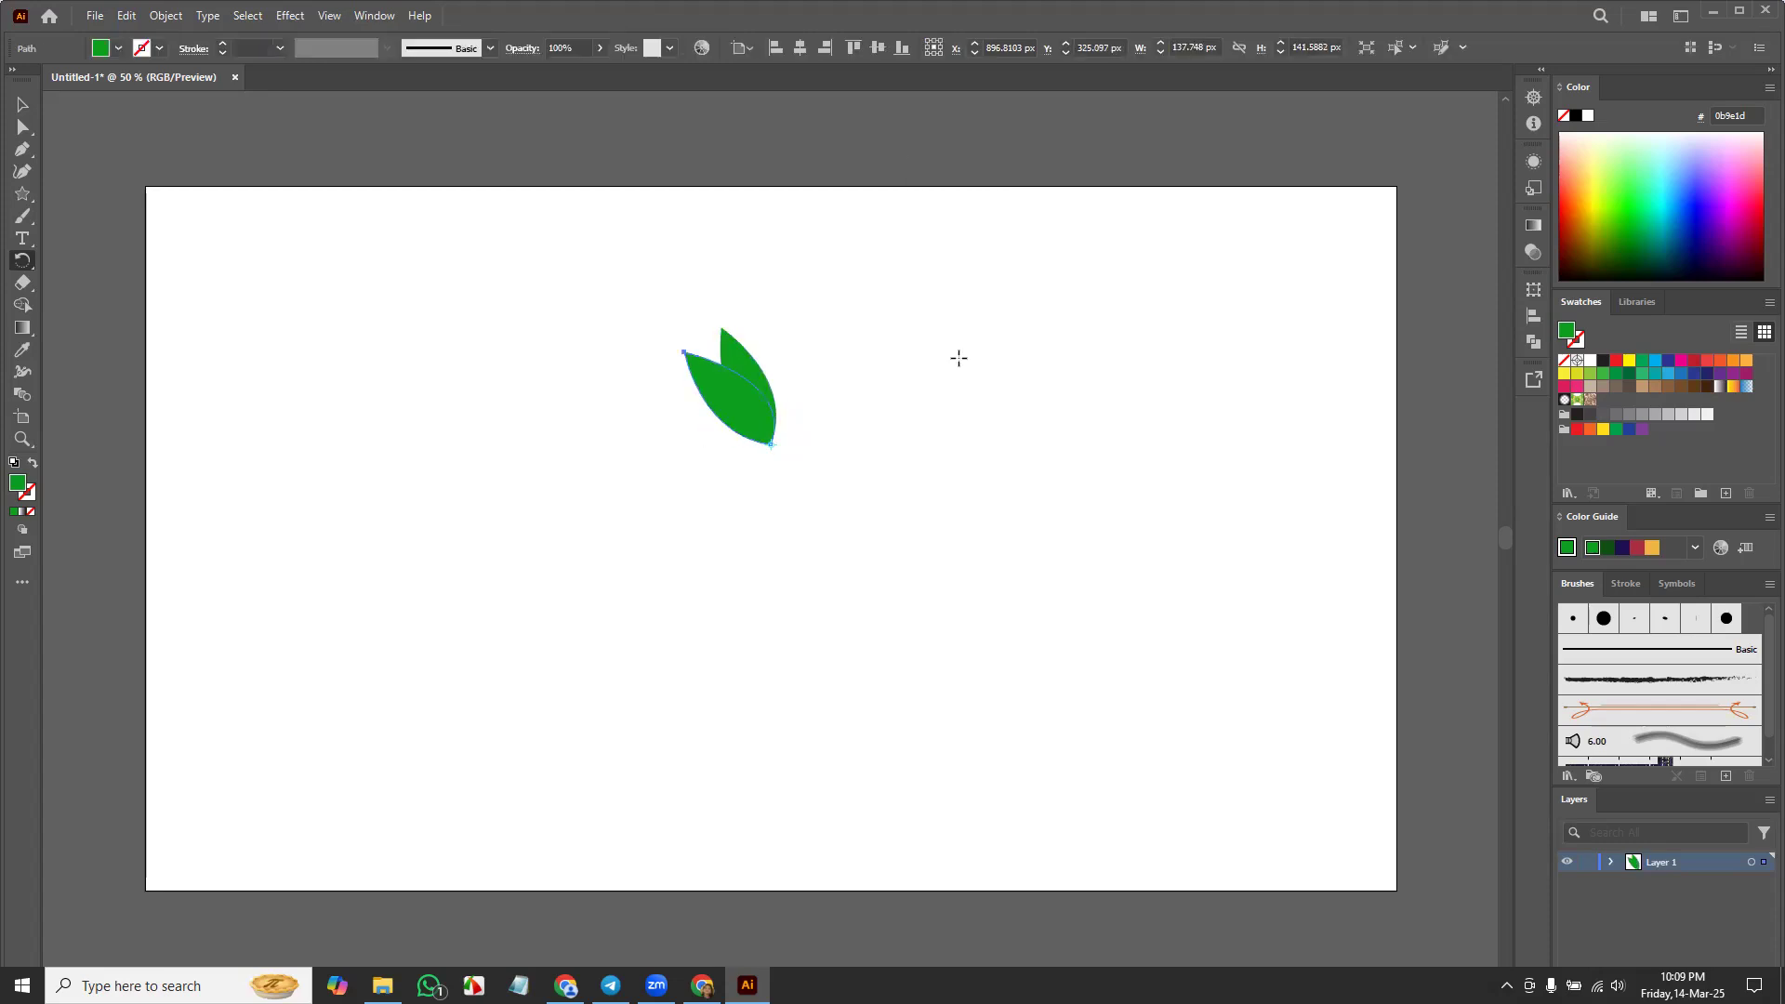
# Step: Repeat the rotated leaf copy around its lower tip until the leaves form a full circular flower
pyautogui.hotkey('ctrl', 'd')
pyautogui.hotkey('ctrl', 'd')
pyautogui.hotkey('ctrl', 'd')
pyautogui.hotkey('ctrl', 'd')
pyautogui.hotkey('ctrl', 'd')
pyautogui.hotkey('ctrl', 'd')
pyautogui.hotkey('ctrl', 'd')
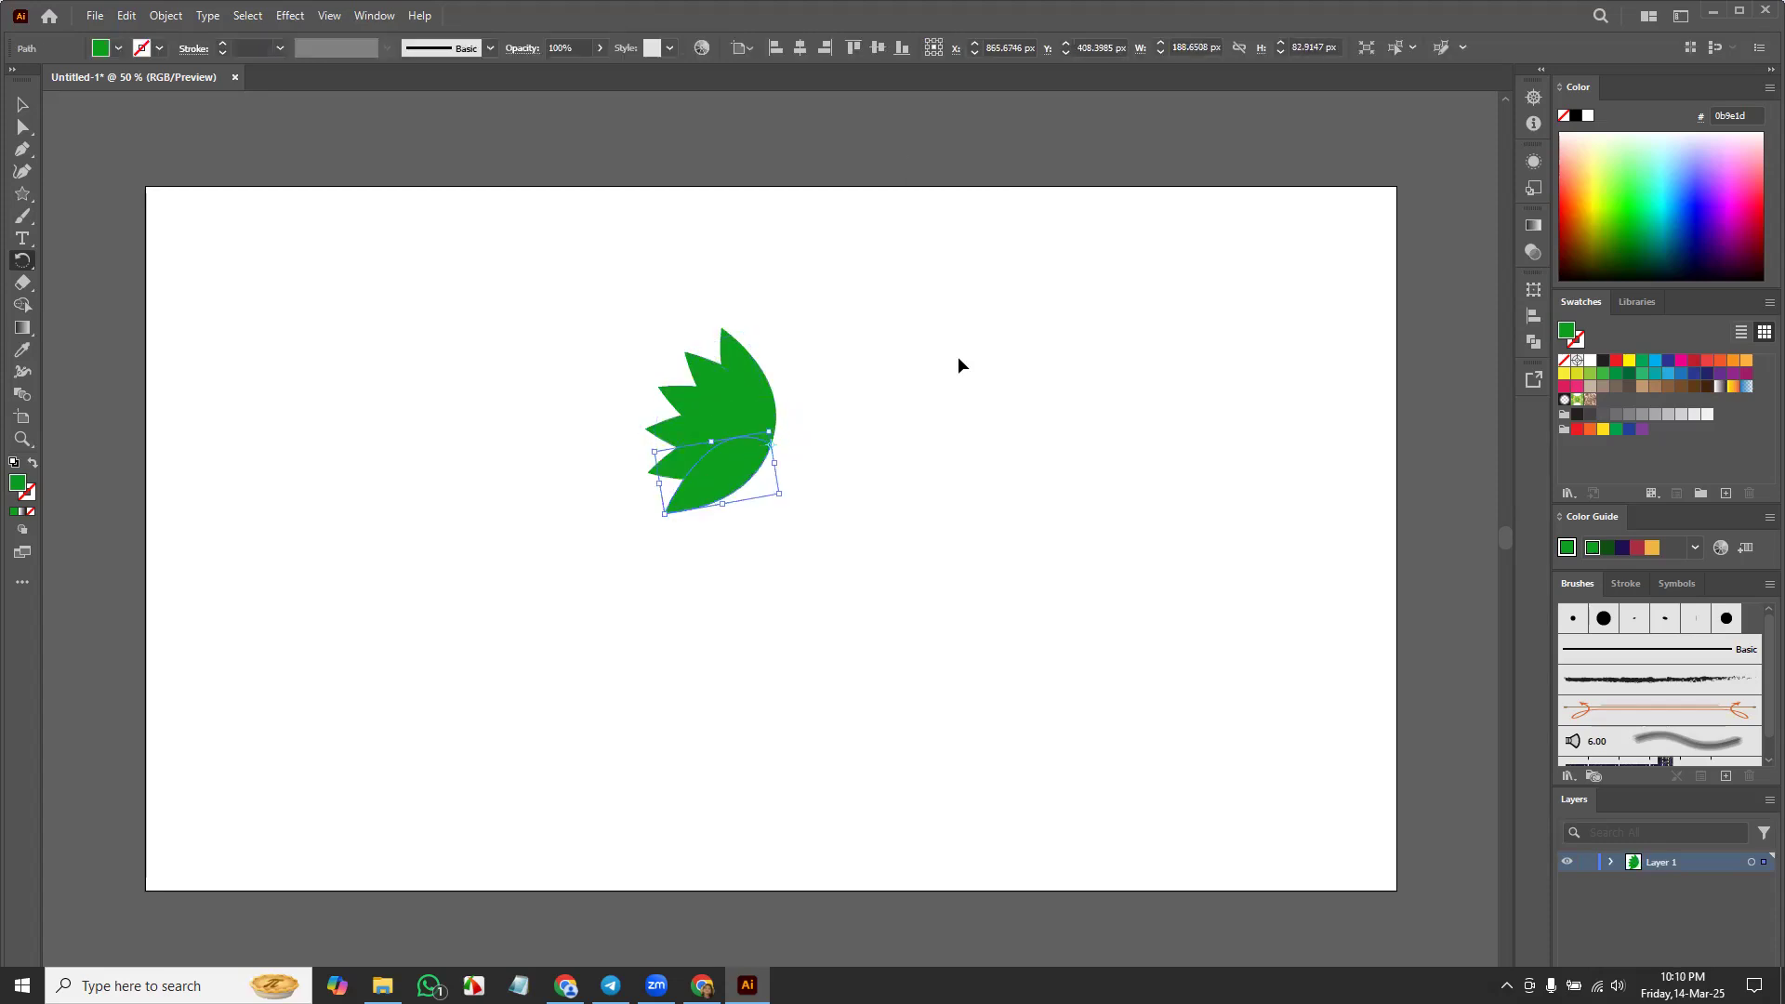
pyautogui.hotkey('ctrl', 'd')
pyautogui.hotkey('ctrl', 'd')
pyautogui.hotkey('ctrl', 'd')
pyautogui.hotkey('ctrl', 'd')
pyautogui.hotkey('ctrl', 'd')
pyautogui.hotkey('ctrl', 'd')
pyautogui.hotkey('ctrl', 'd')
pyautogui.hotkey('ctrl', 'd')
pyautogui.hotkey('ctrl', 'd')
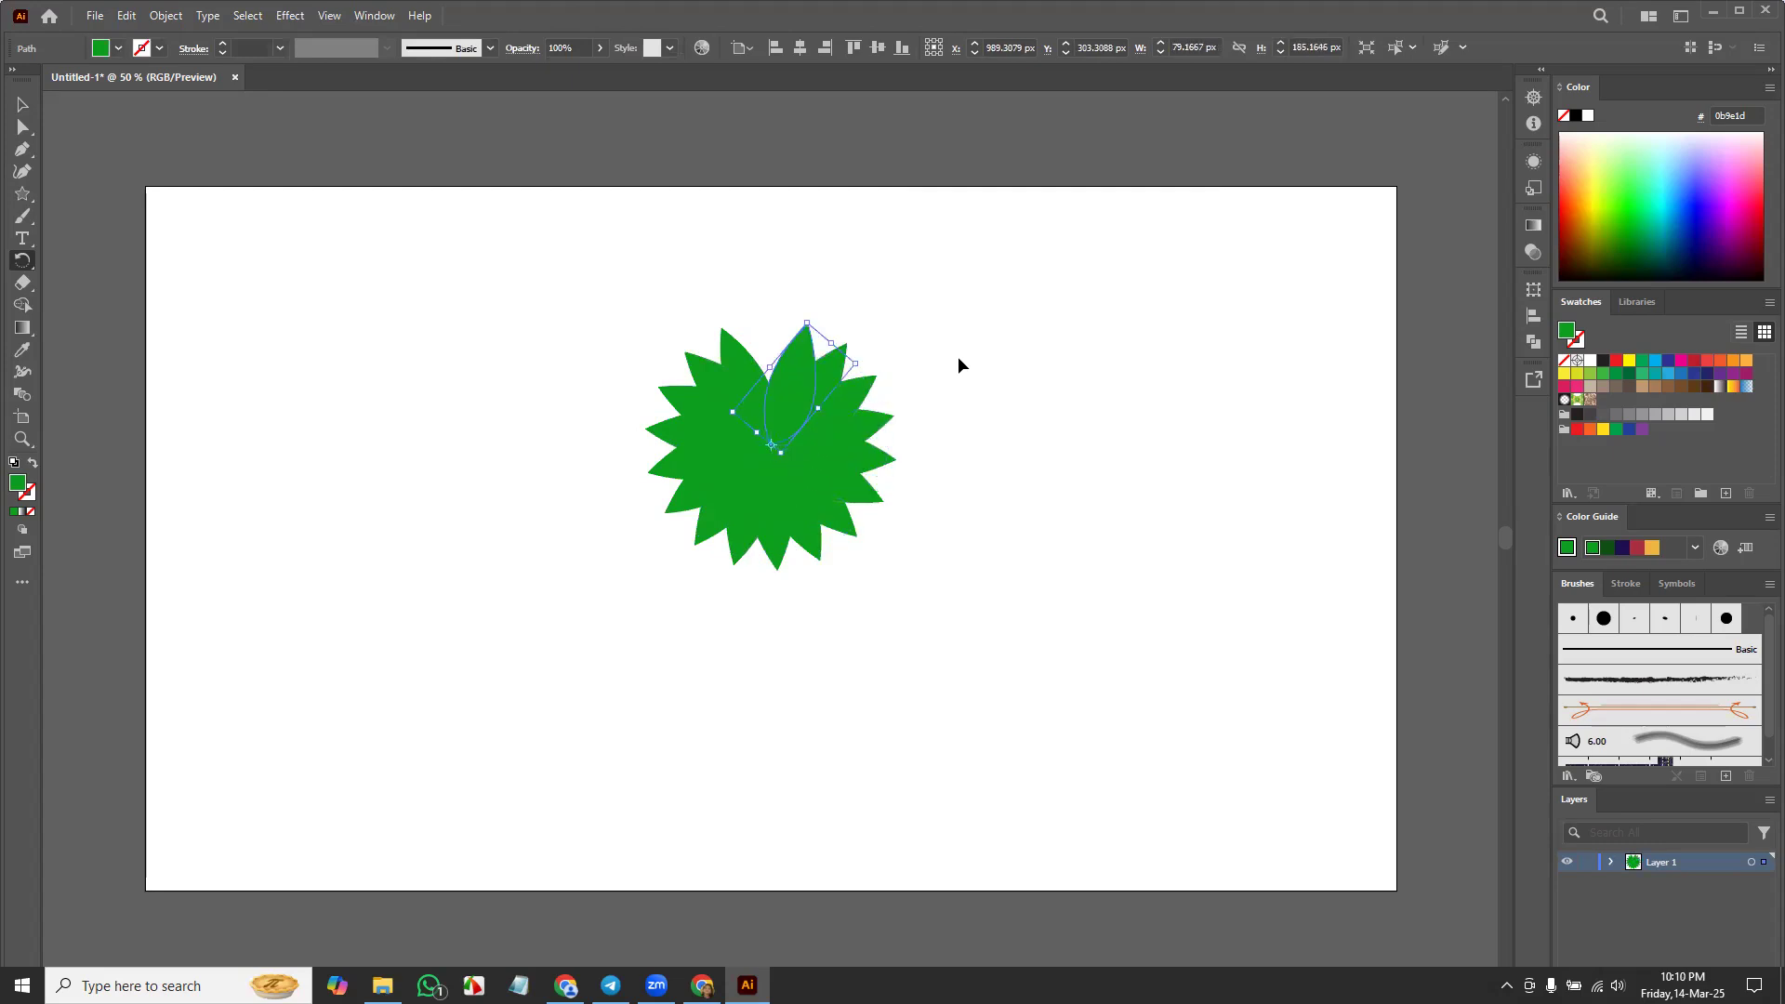
# Step: Recolour the flower's topmost petal blue and the petal beside it on the left yellow-green
pyautogui.click(22, 104)
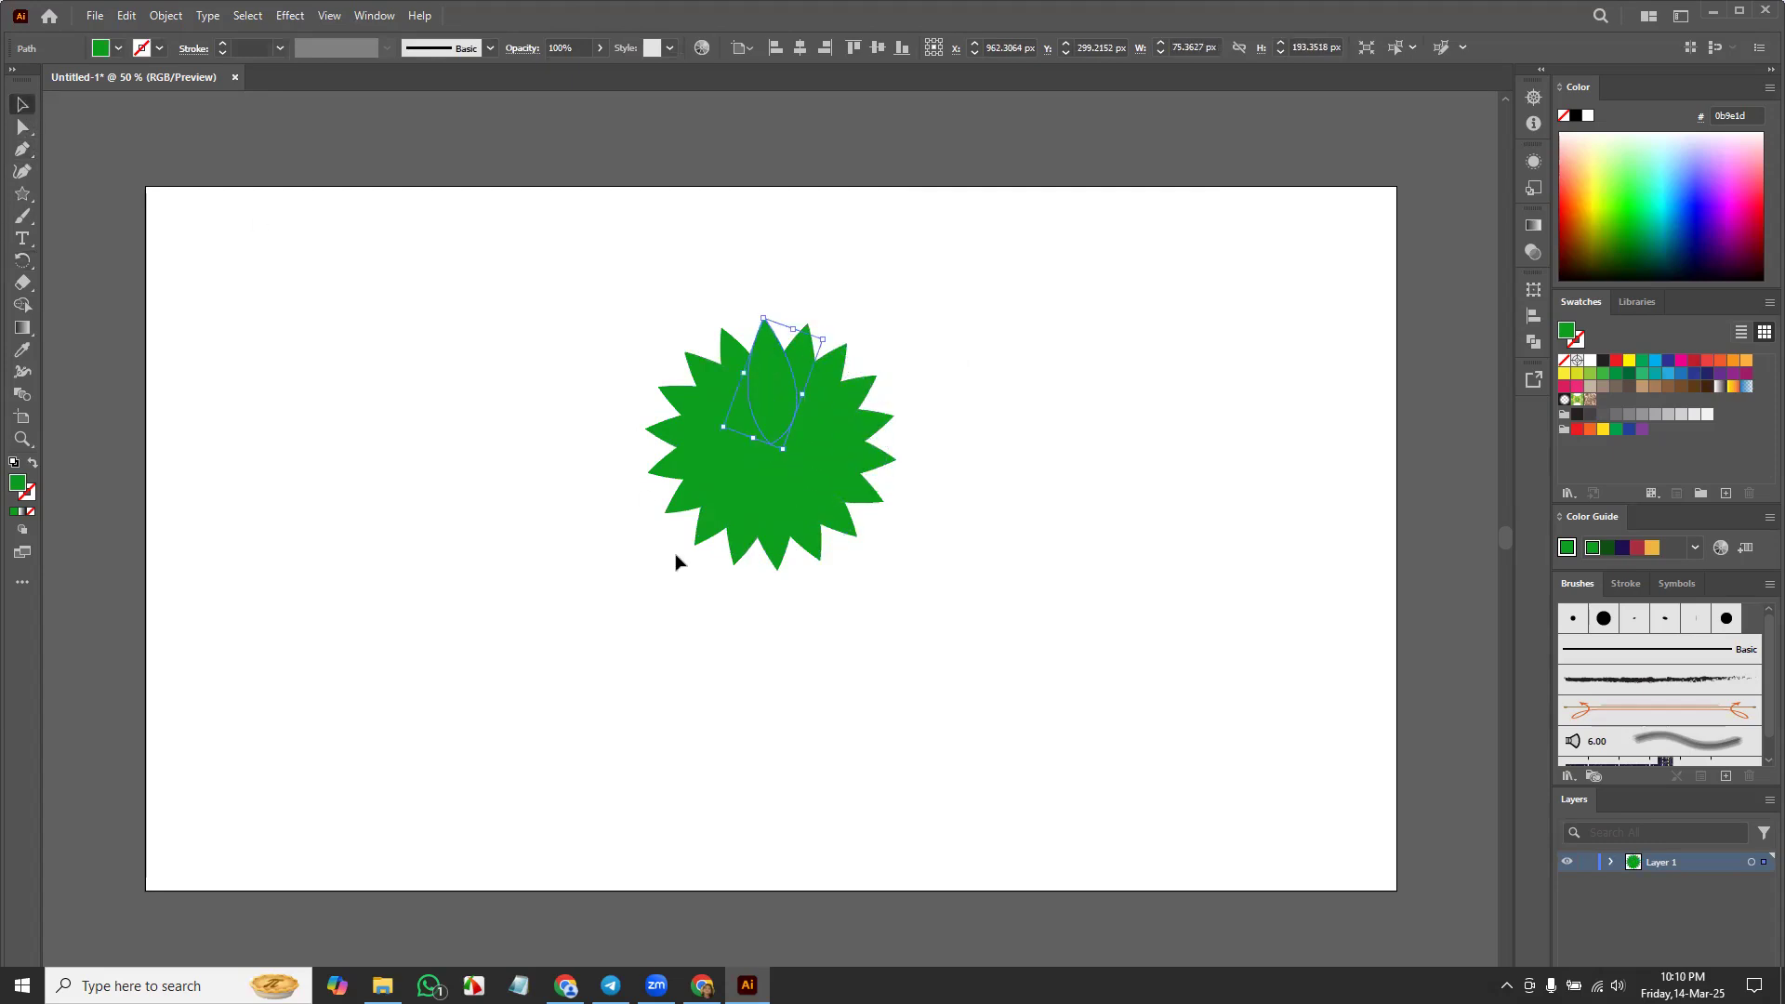
pyautogui.click(678, 562)
pyautogui.click(773, 339)
pyautogui.click(1676, 223)
pyautogui.click(735, 357)
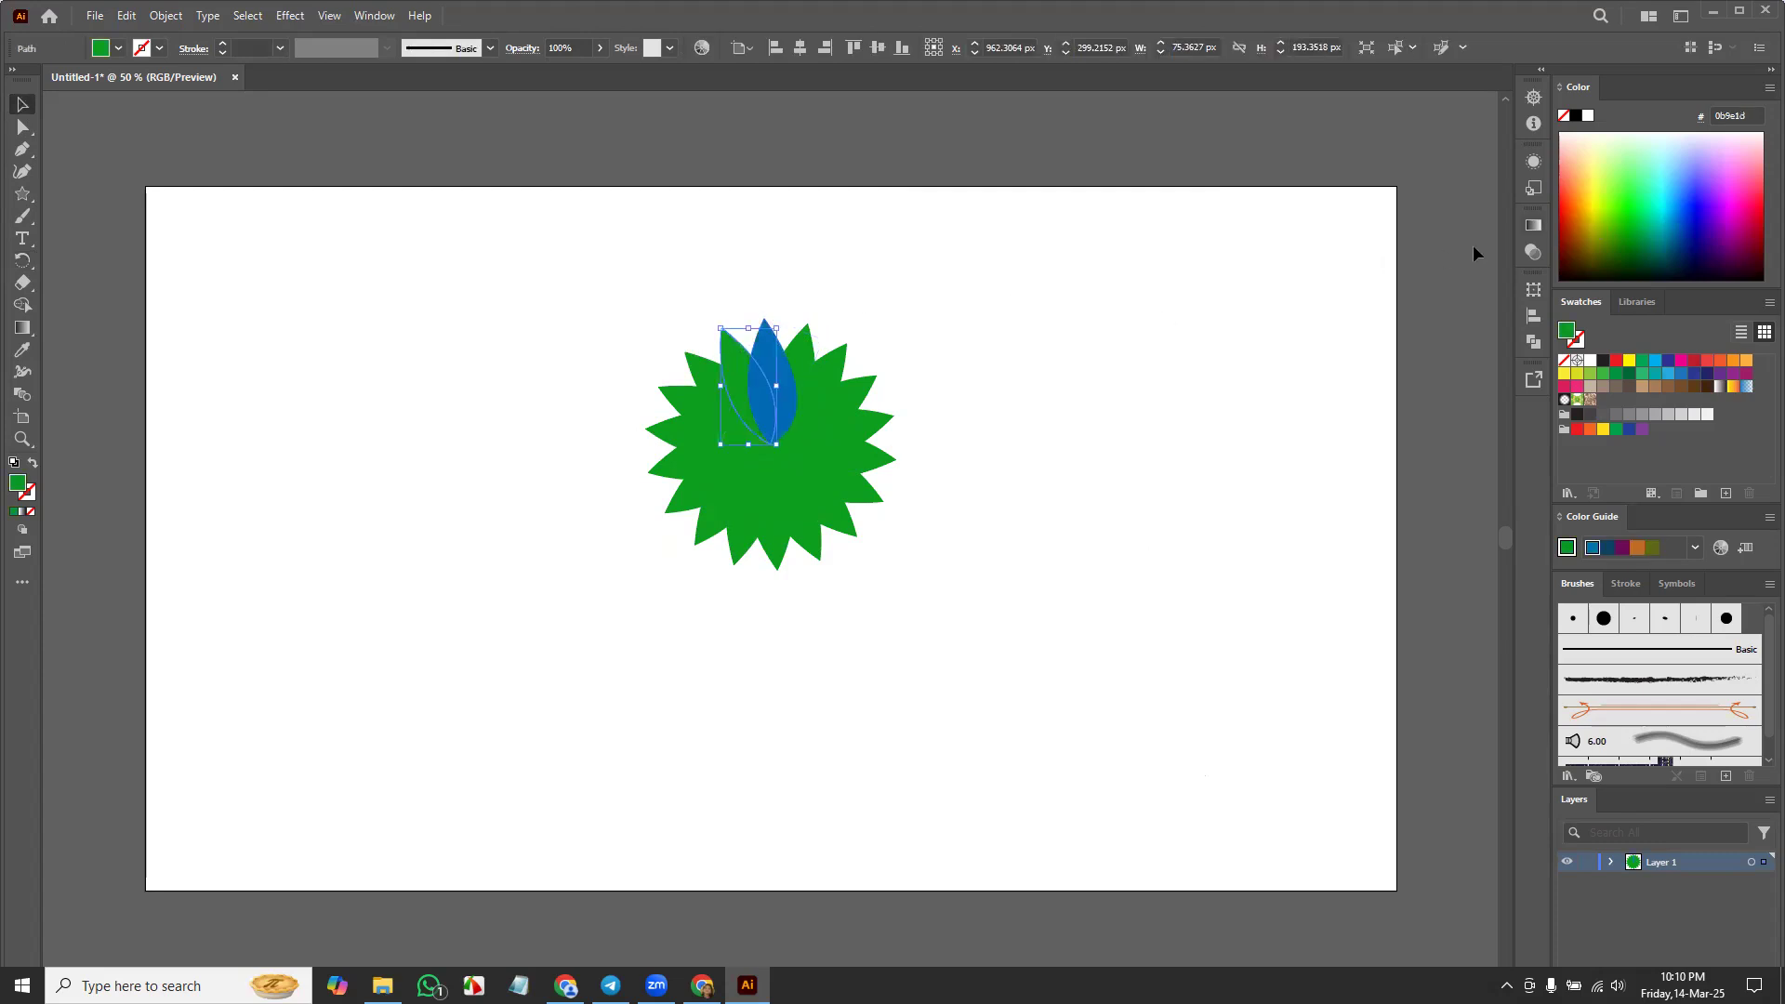
pyautogui.click(1608, 210)
# Step: Recolour the following four petals counter-clockwise in magenta, dark red, orange and yellow
pyautogui.click(704, 377)
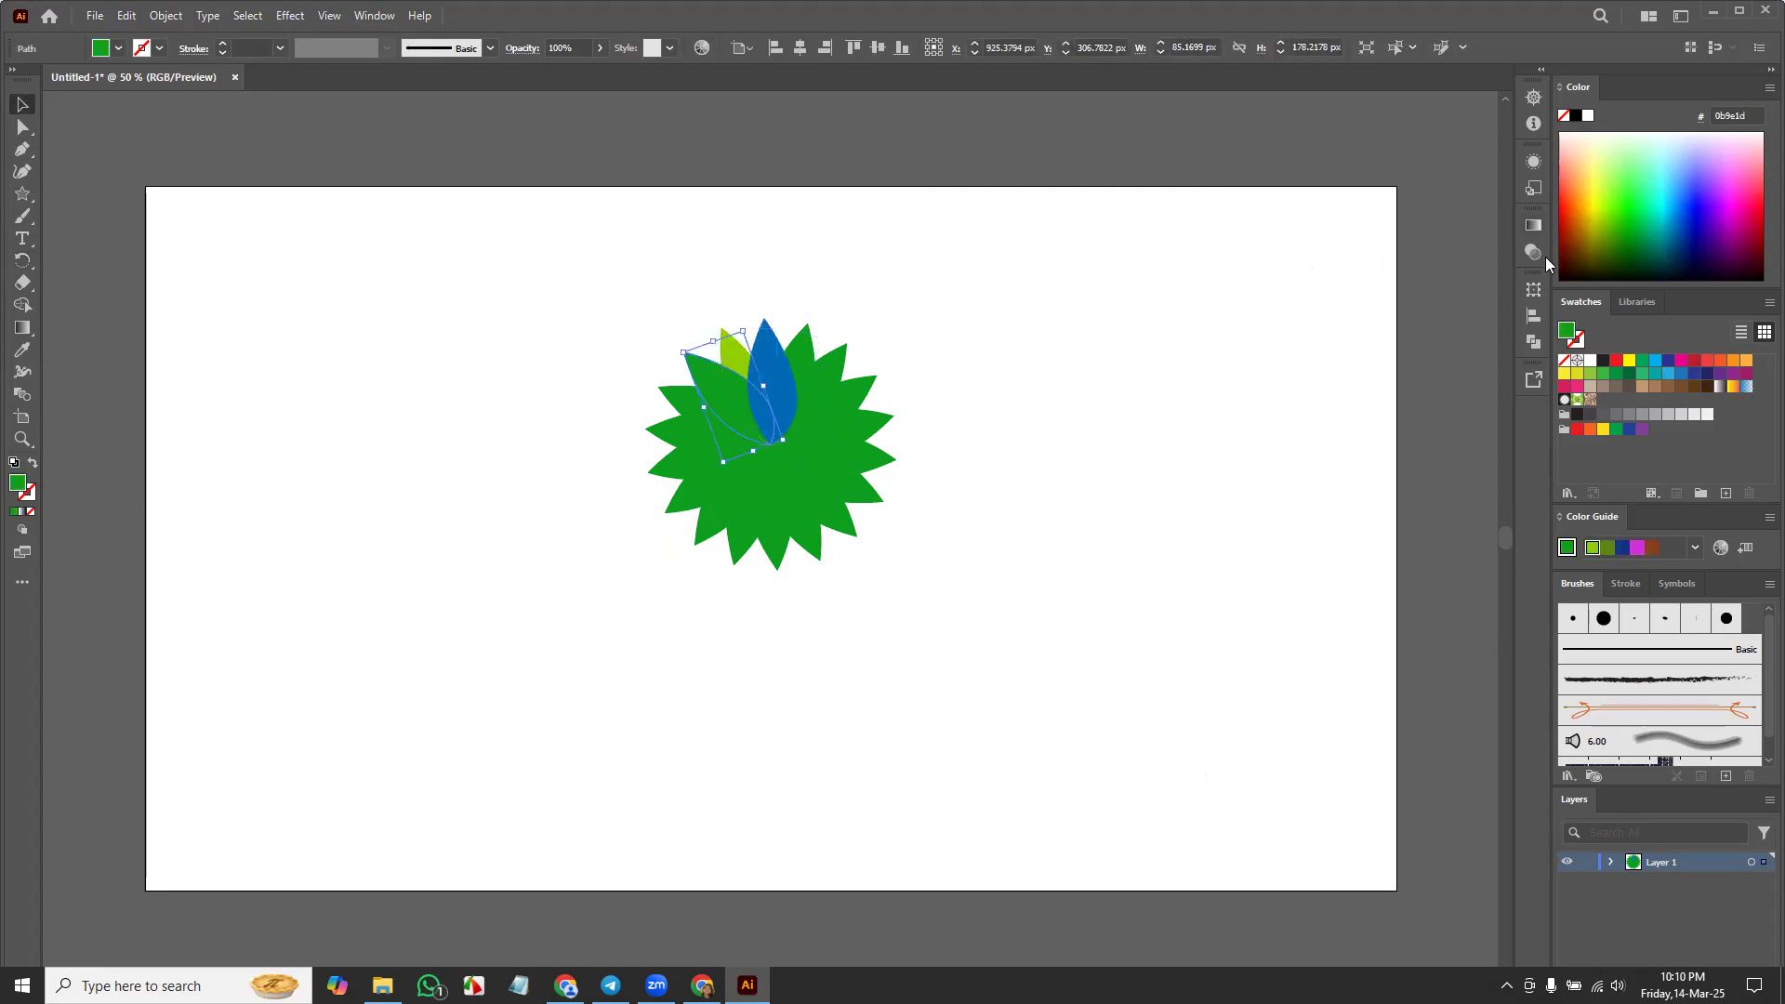
pyautogui.click(1755, 208)
pyautogui.click(685, 402)
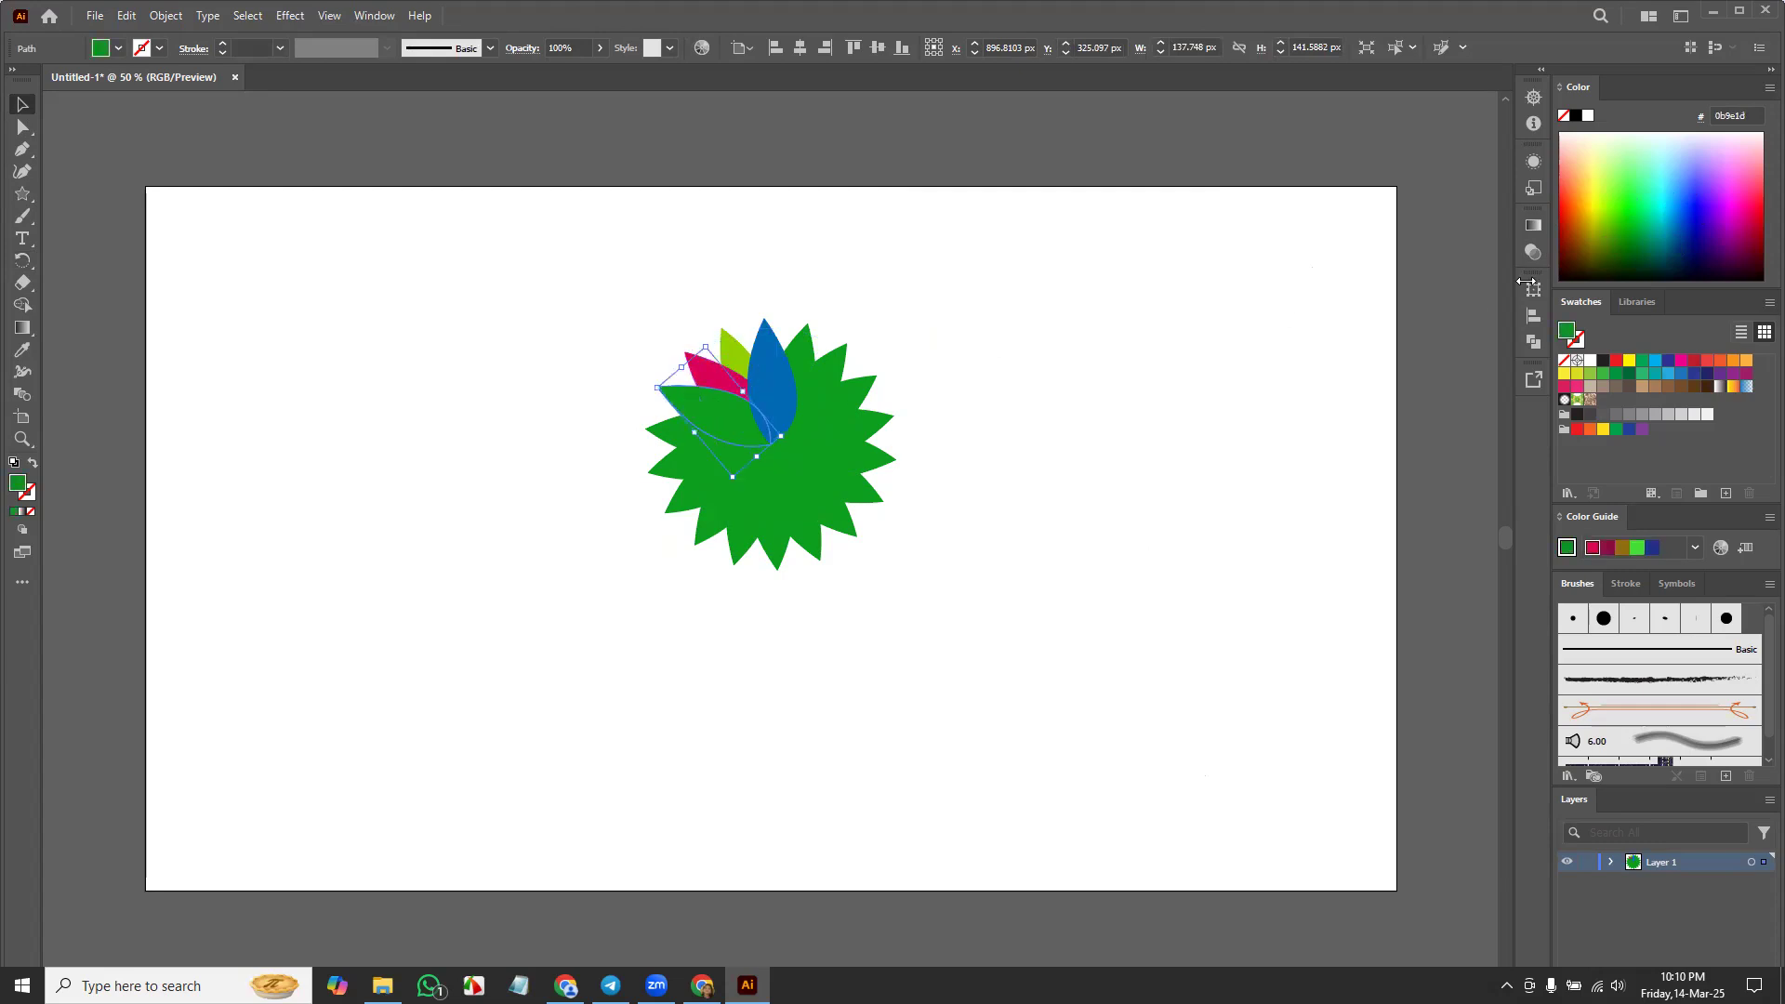
pyautogui.click(1757, 231)
pyautogui.click(685, 427)
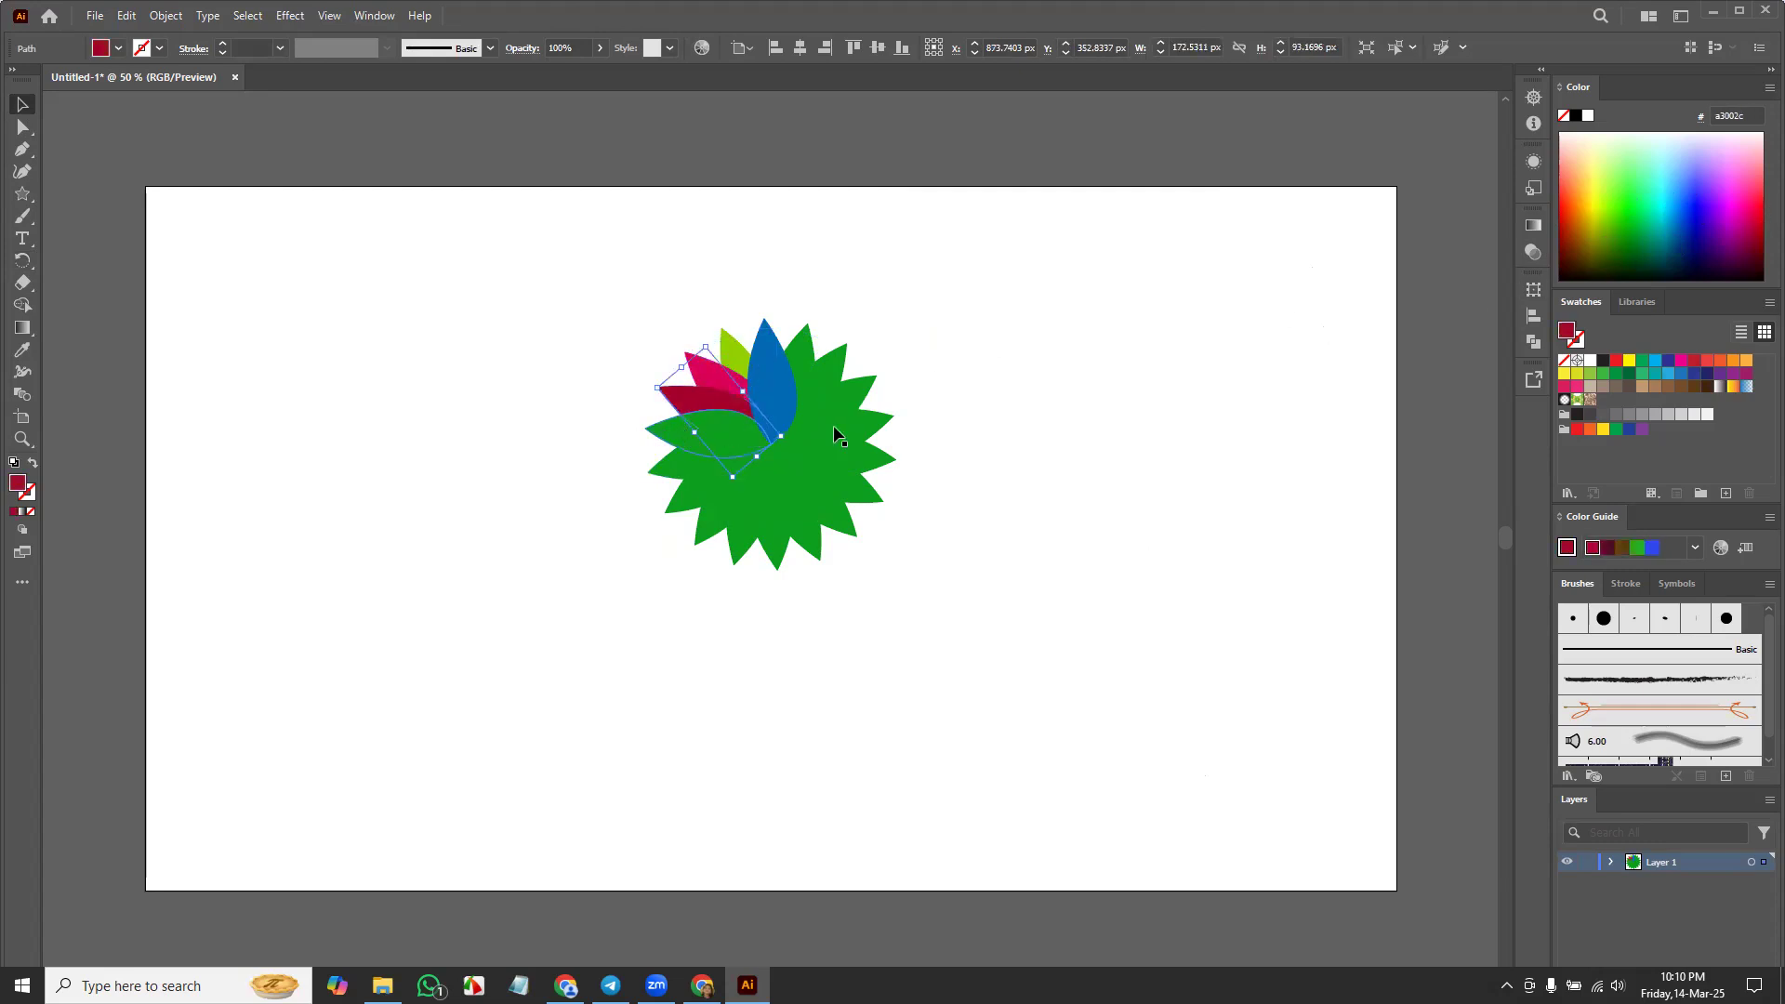
pyautogui.click(1602, 193)
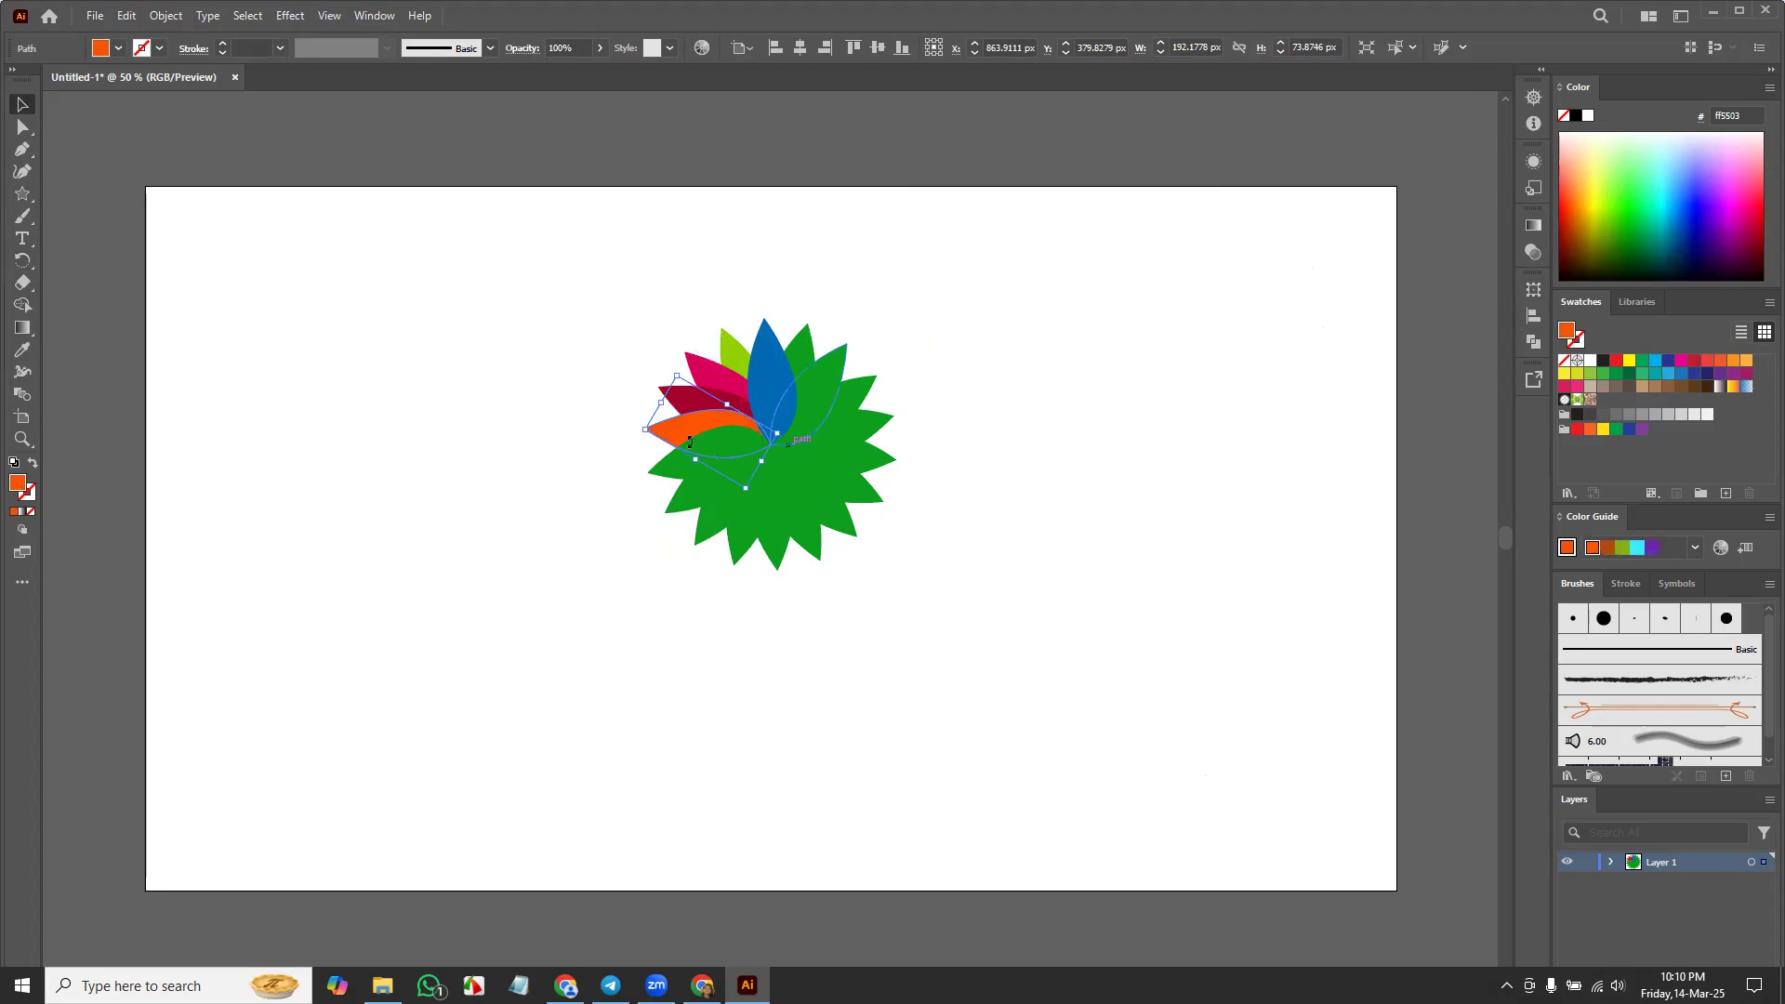
pyautogui.click(661, 461)
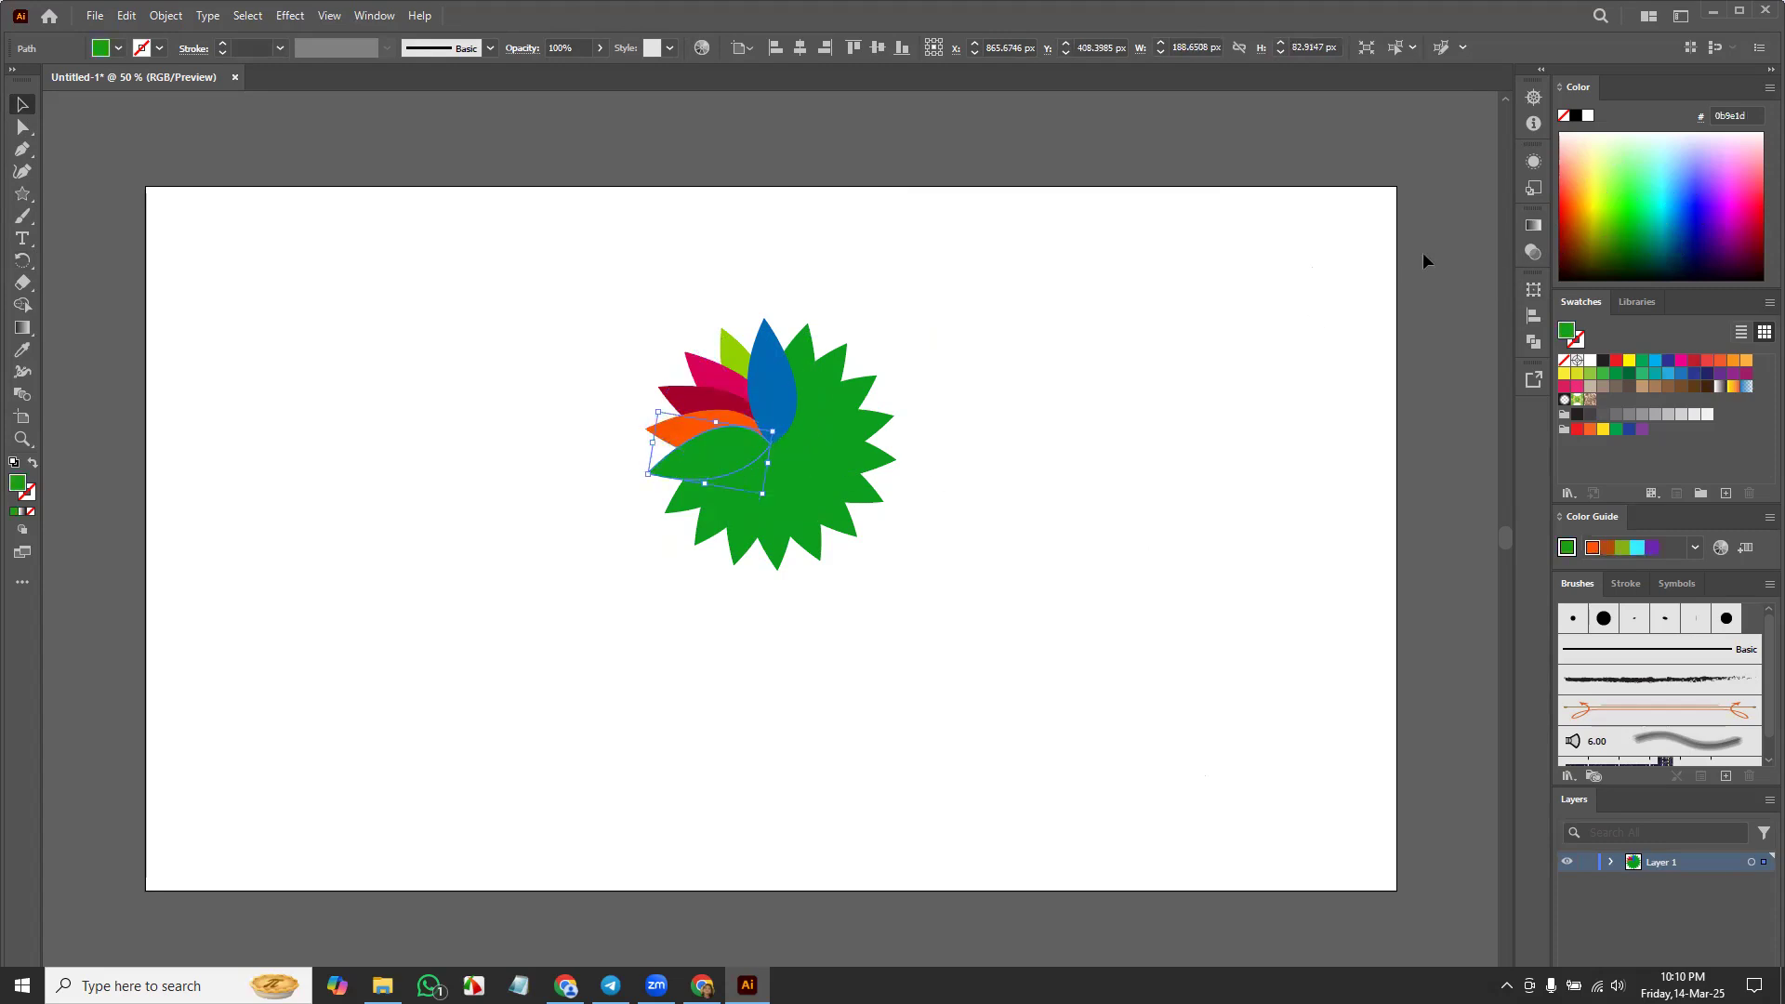
pyautogui.click(1592, 190)
# Step: Delete the whole flower and draw a yellow rectangle about 673 × 461 px near the middle of the artboard
pyautogui.moveTo(549, 321); pyautogui.dragTo(1112, 622)
pyautogui.press('Delete')
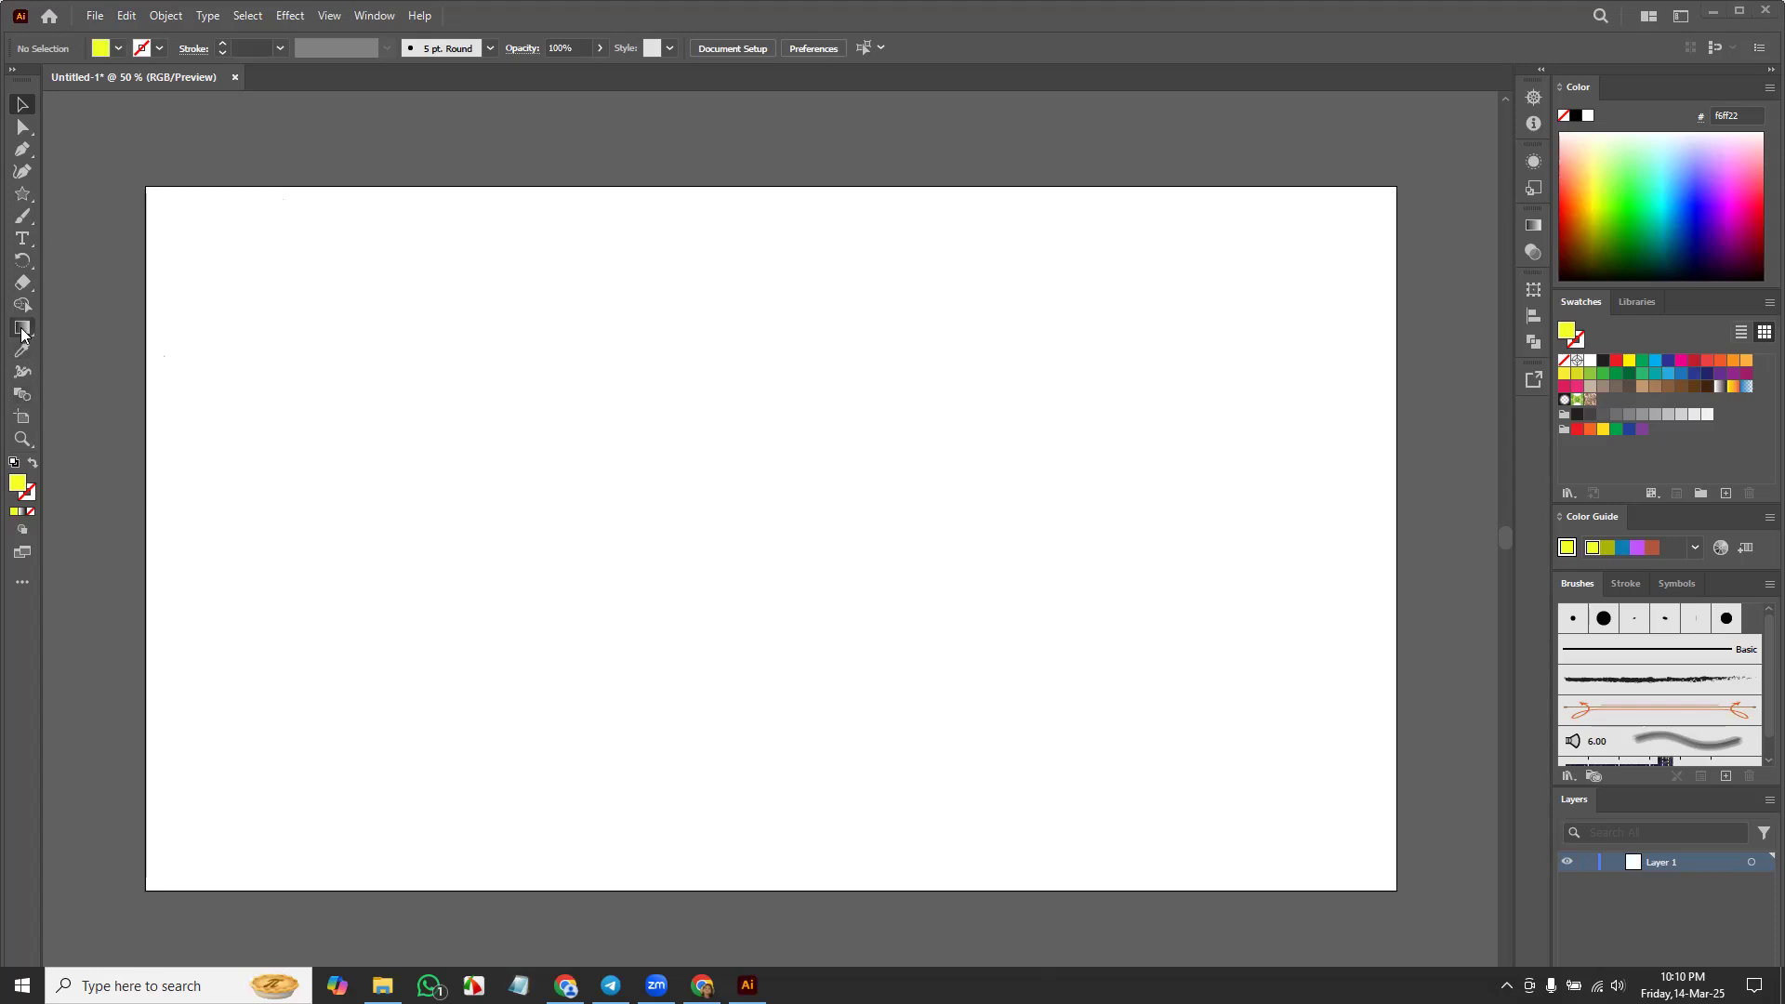
pyautogui.click(28, 195)
pyautogui.rightClick(29, 195)
pyautogui.click(93, 195)
pyautogui.moveTo(610, 356); pyautogui.dragTo(1049, 654)
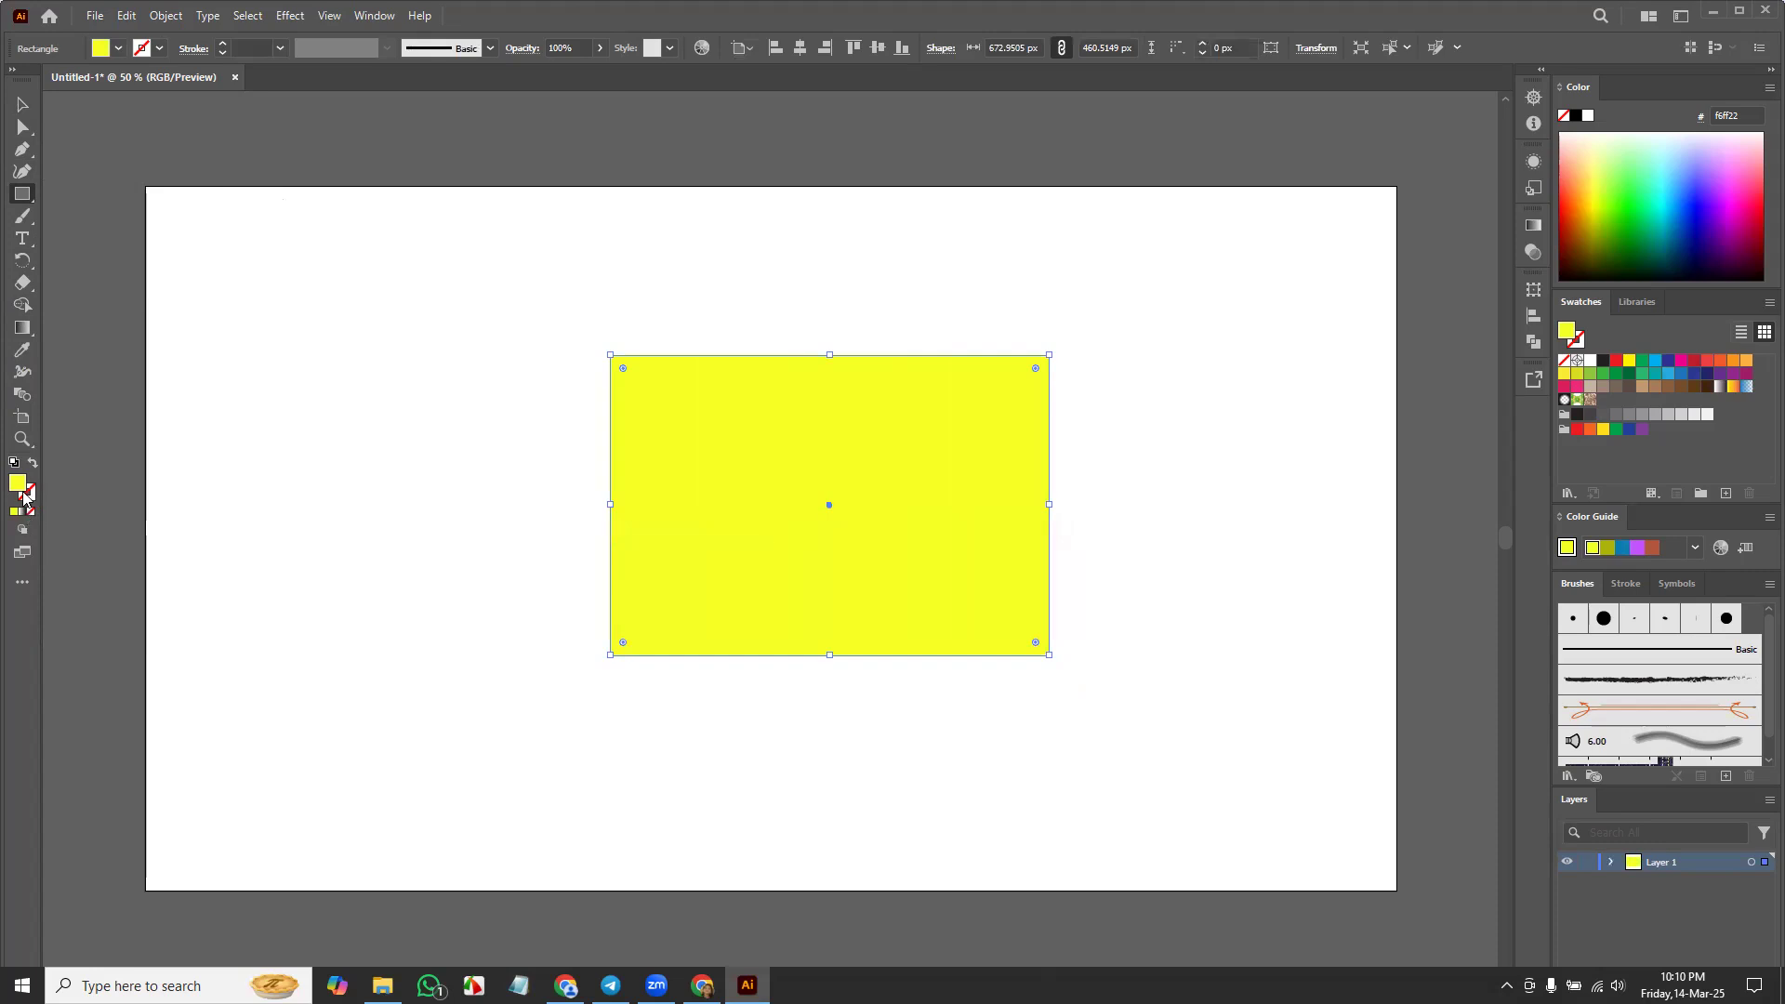
# Step: Fill the rectangle with dark blue 18007a and move it to the artboard's horizontal centre
pyautogui.click(1715, 262)
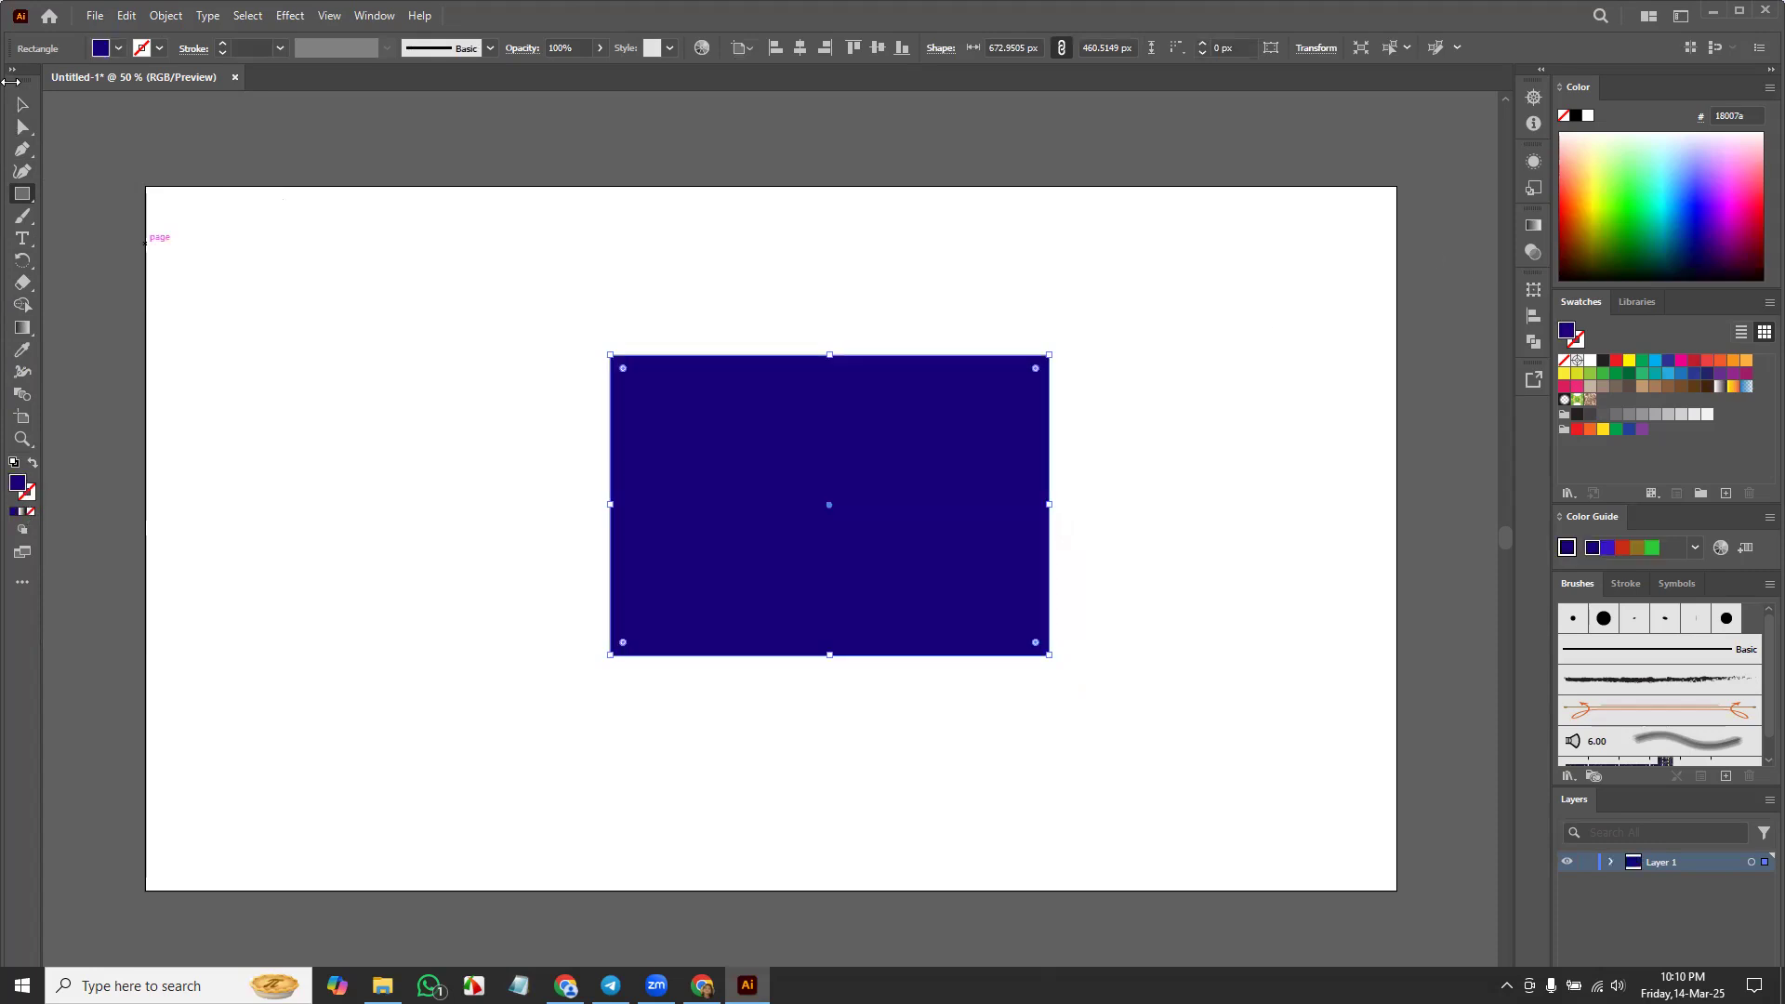
pyautogui.click(22, 104)
pyautogui.moveTo(817, 550); pyautogui.dragTo(758, 543)
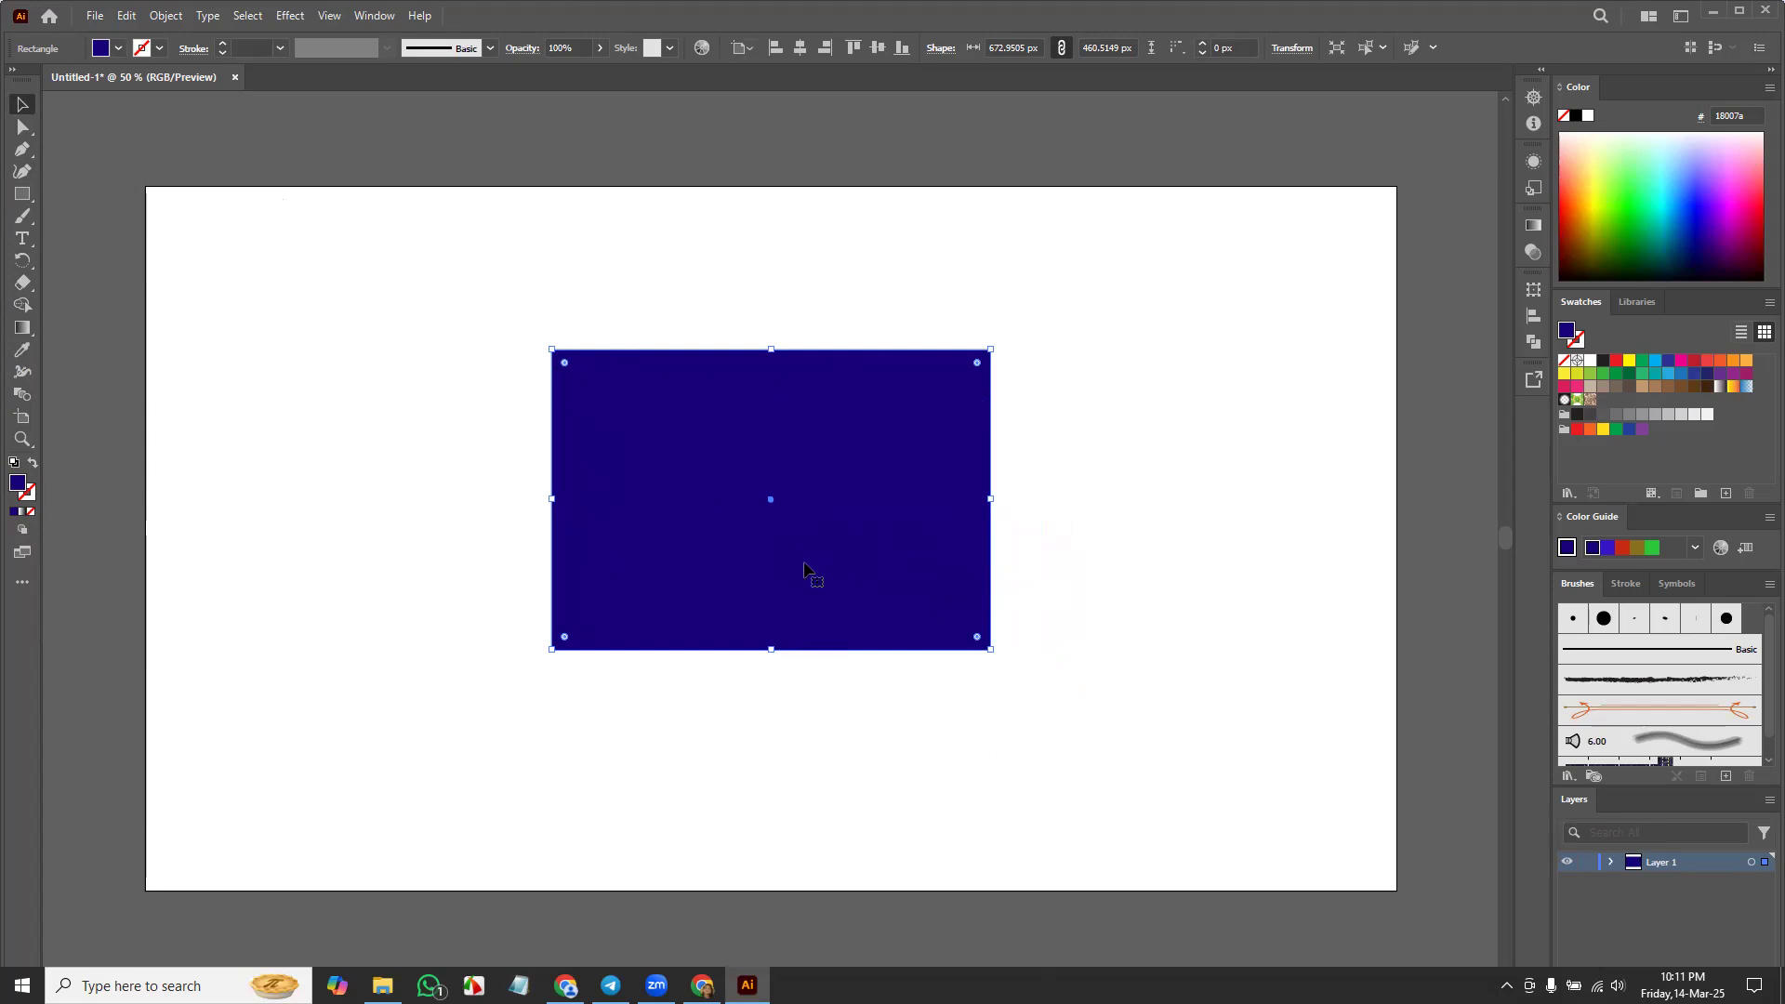
# Step: Try moving the rectangle left and scaling it about its centre to about 607 × 415 px, and undo those changes
pyautogui.moveTo(809, 572); pyautogui.dragTo(570, 569)
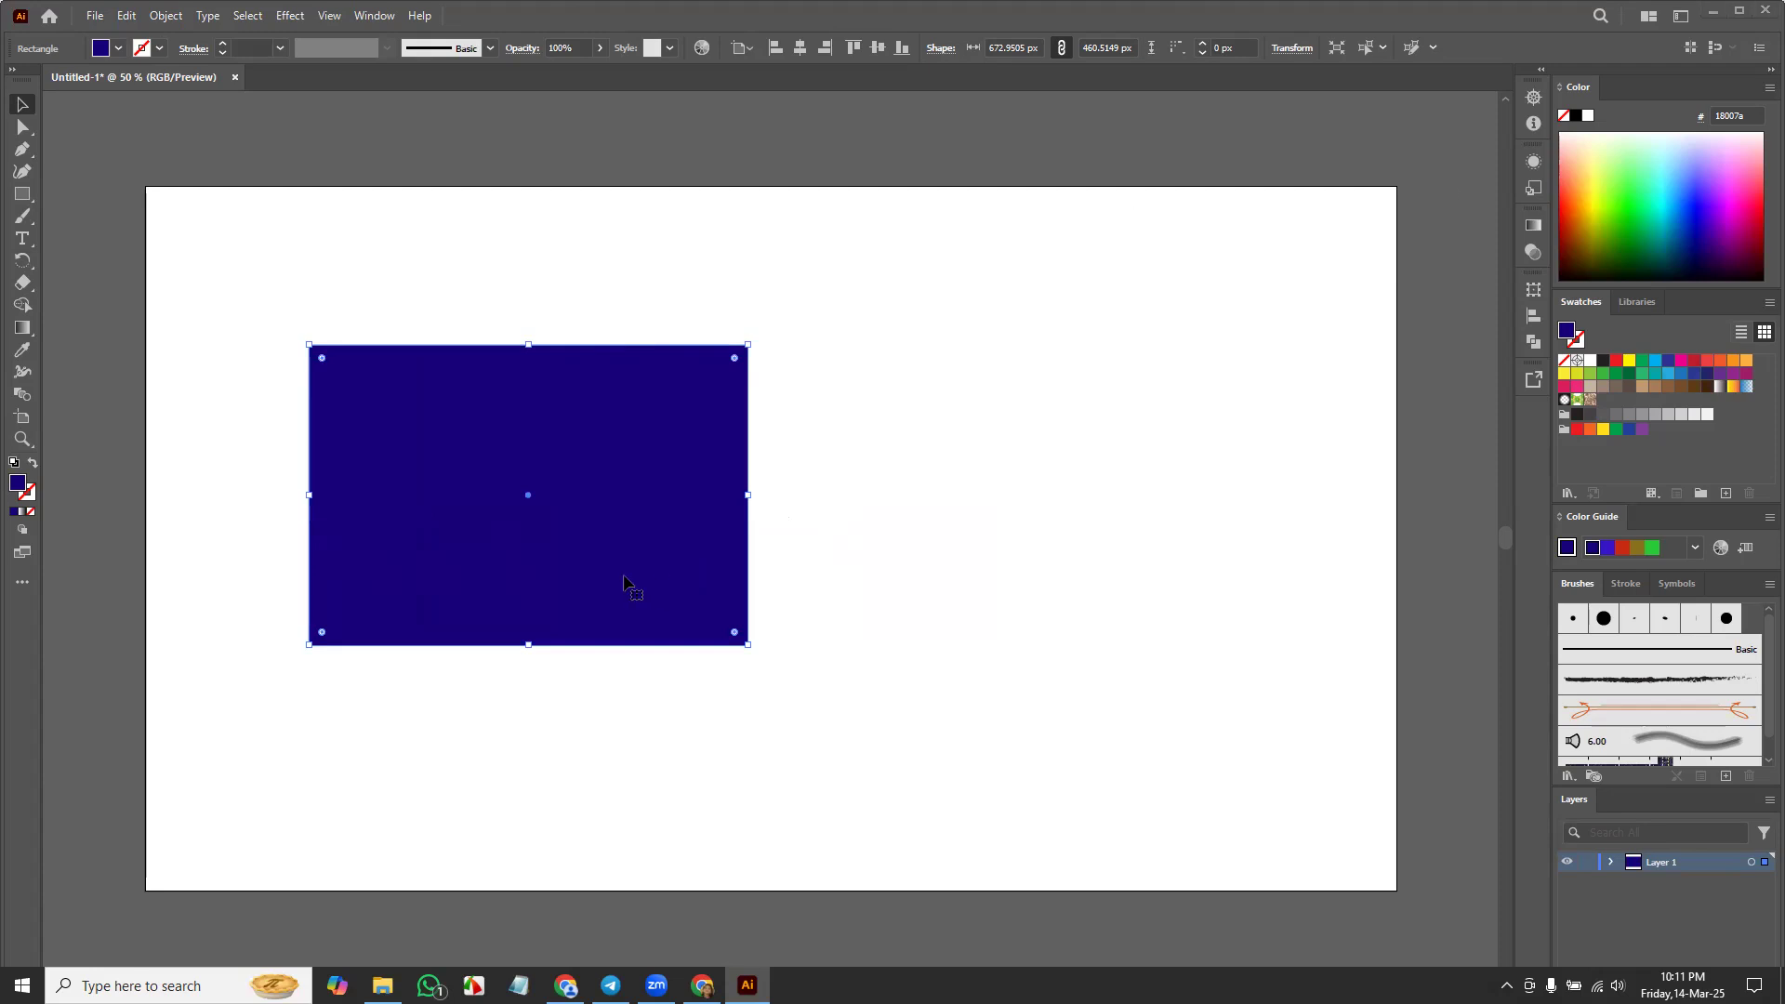
pyautogui.hotkey('ctrl', 'c')
pyautogui.moveTo(750, 344); pyautogui.dragTo(729, 359)
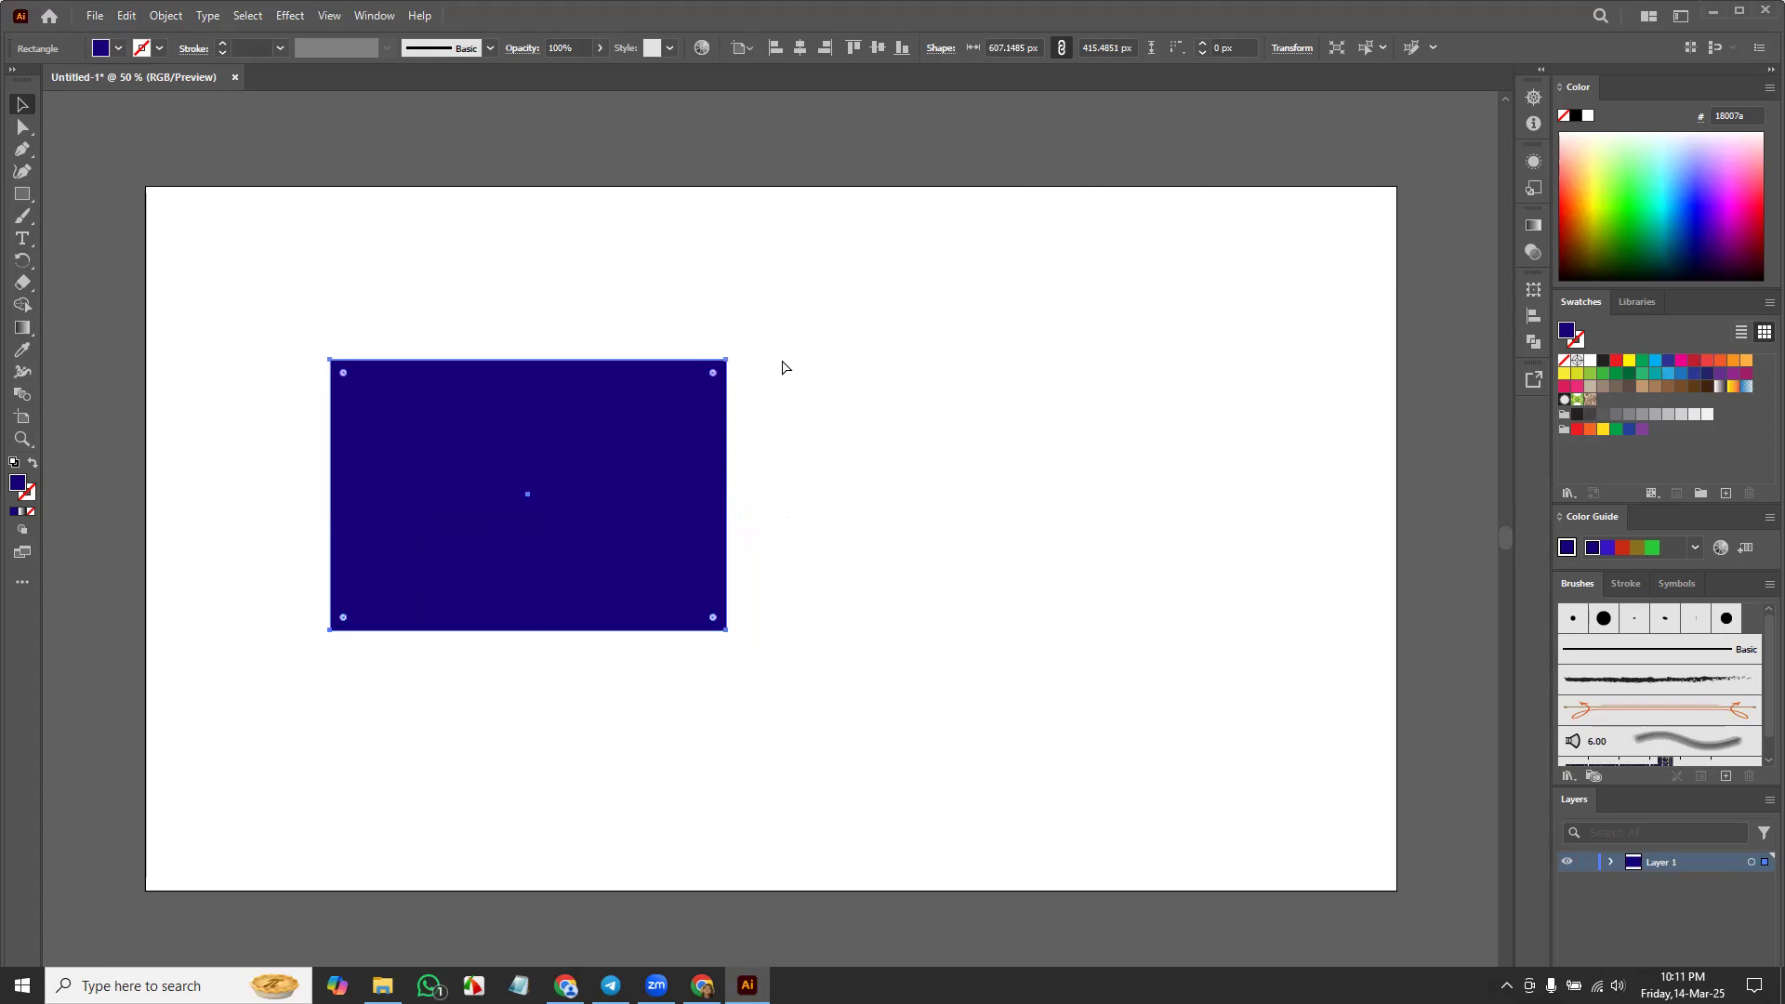
pyautogui.hotkey('ctrl', 'z')
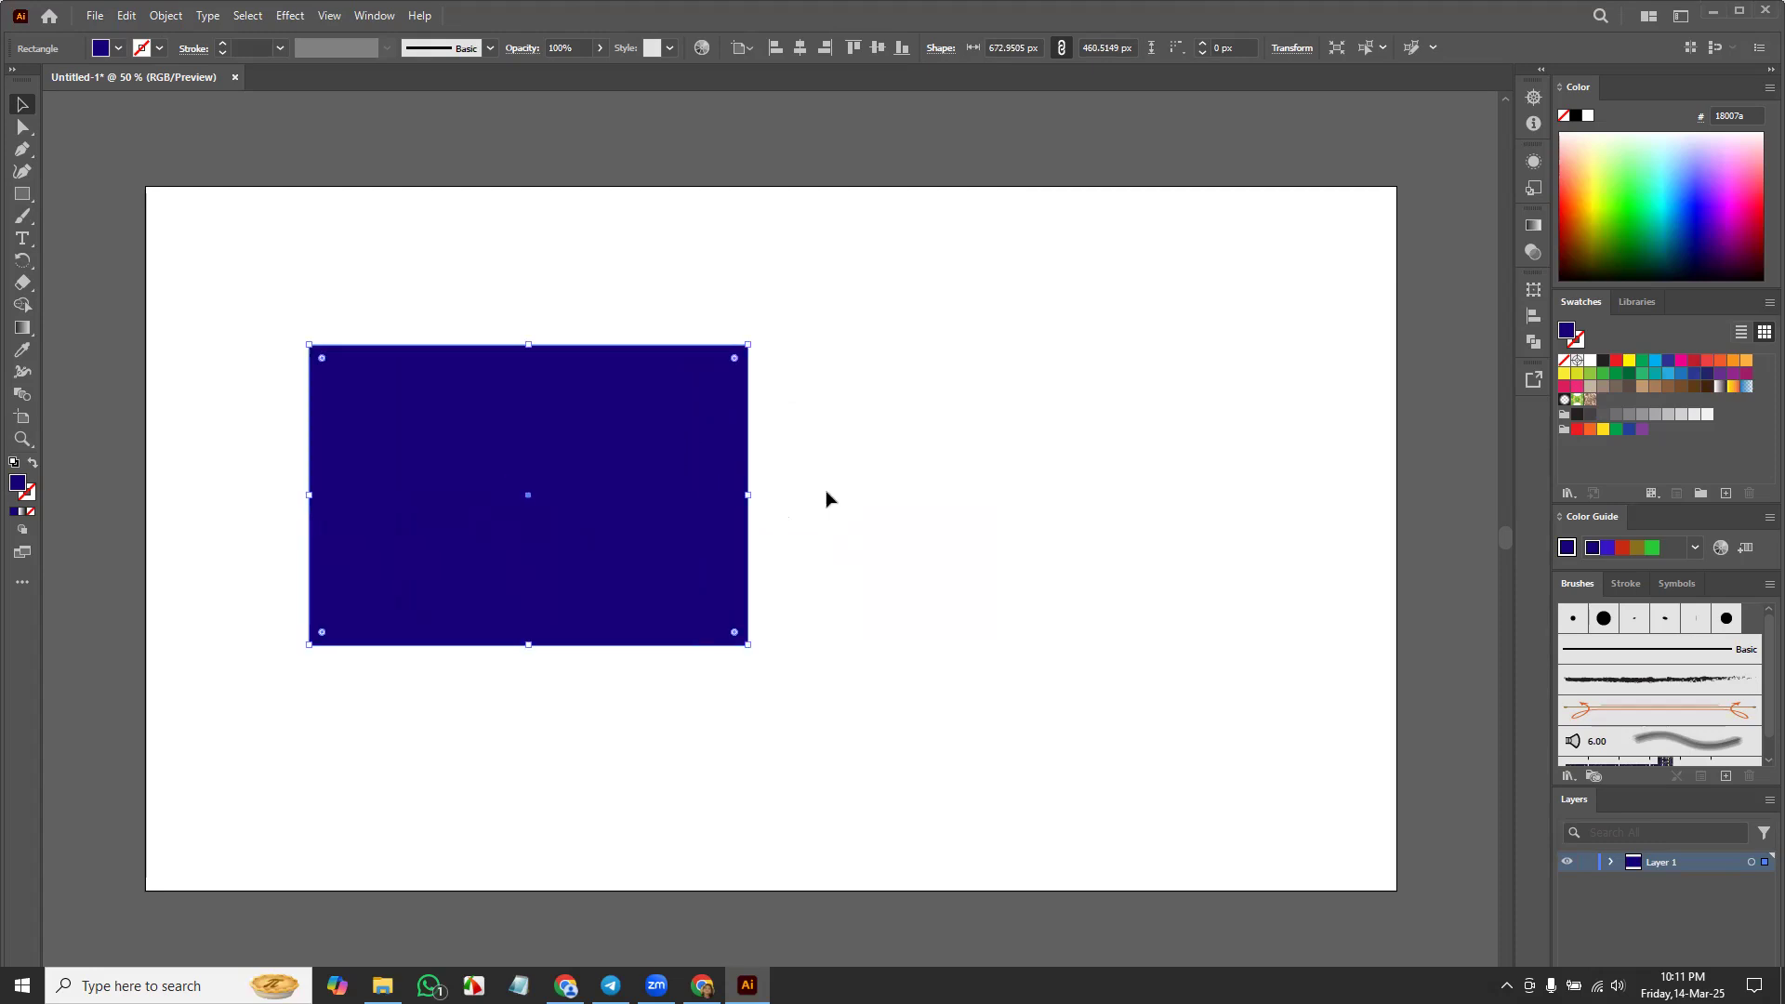
pyautogui.hotkey('ctrl', 'z')
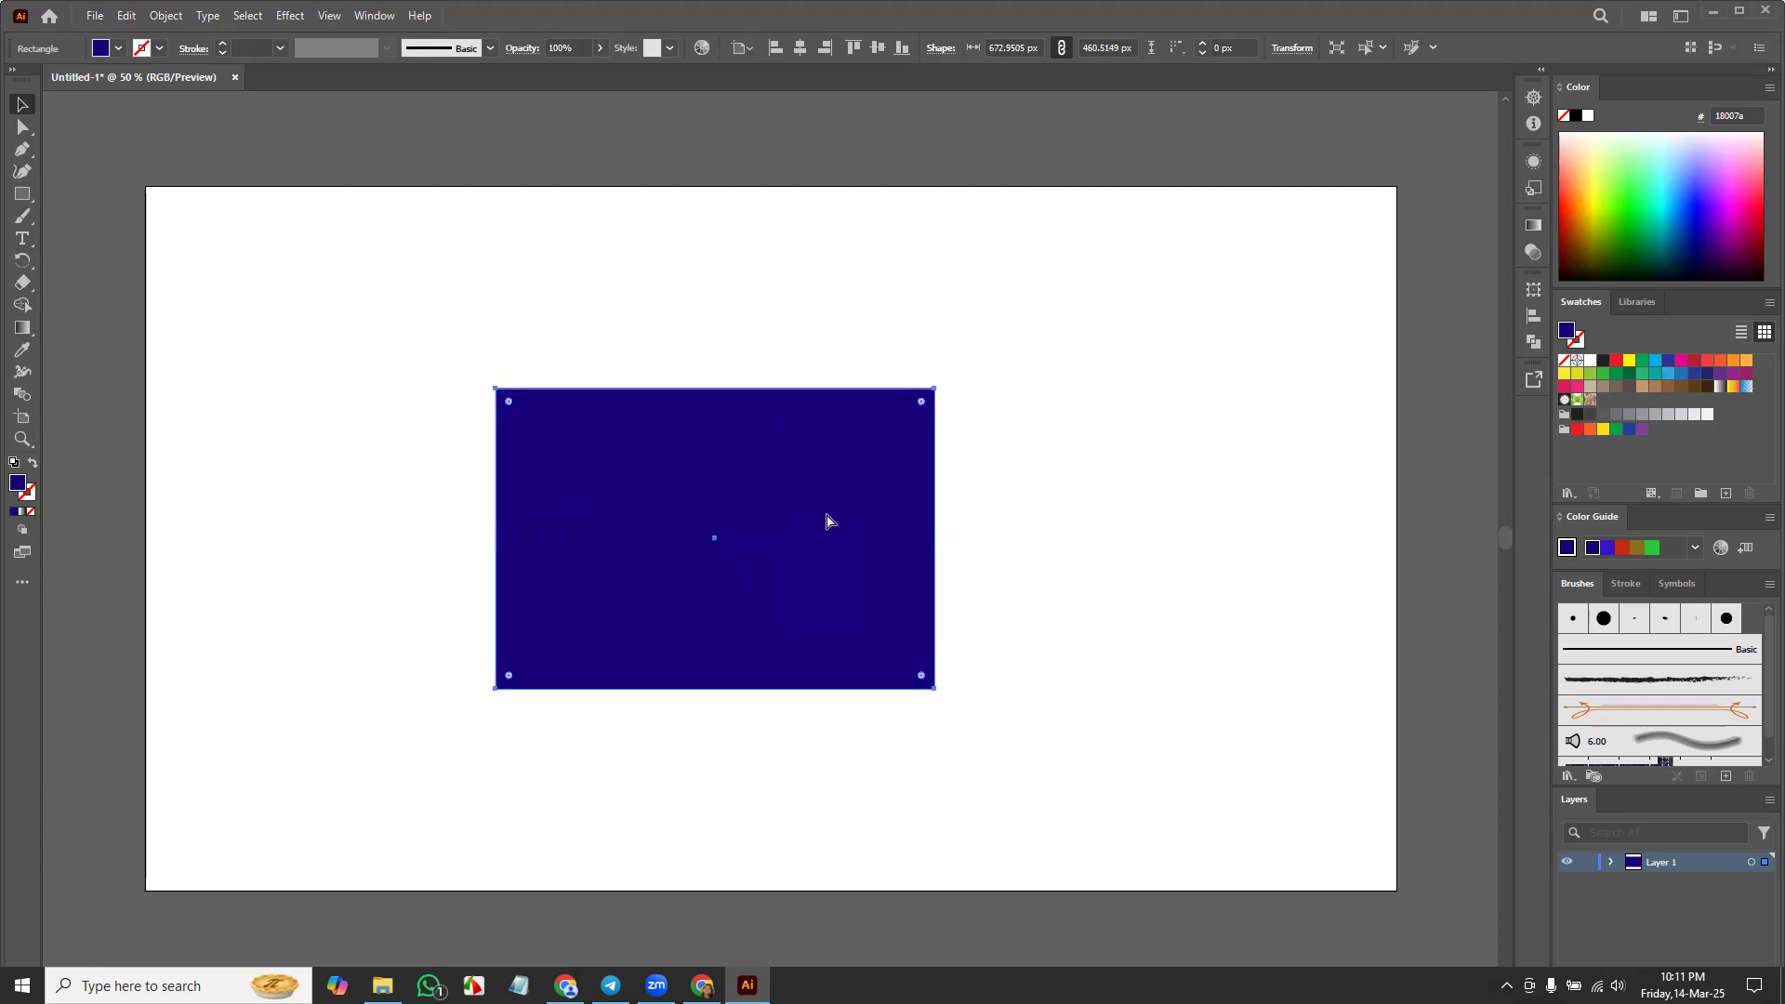
pyautogui.hotkey('ctrl', 'z')
pyautogui.hotkey('ctrl', 'z')
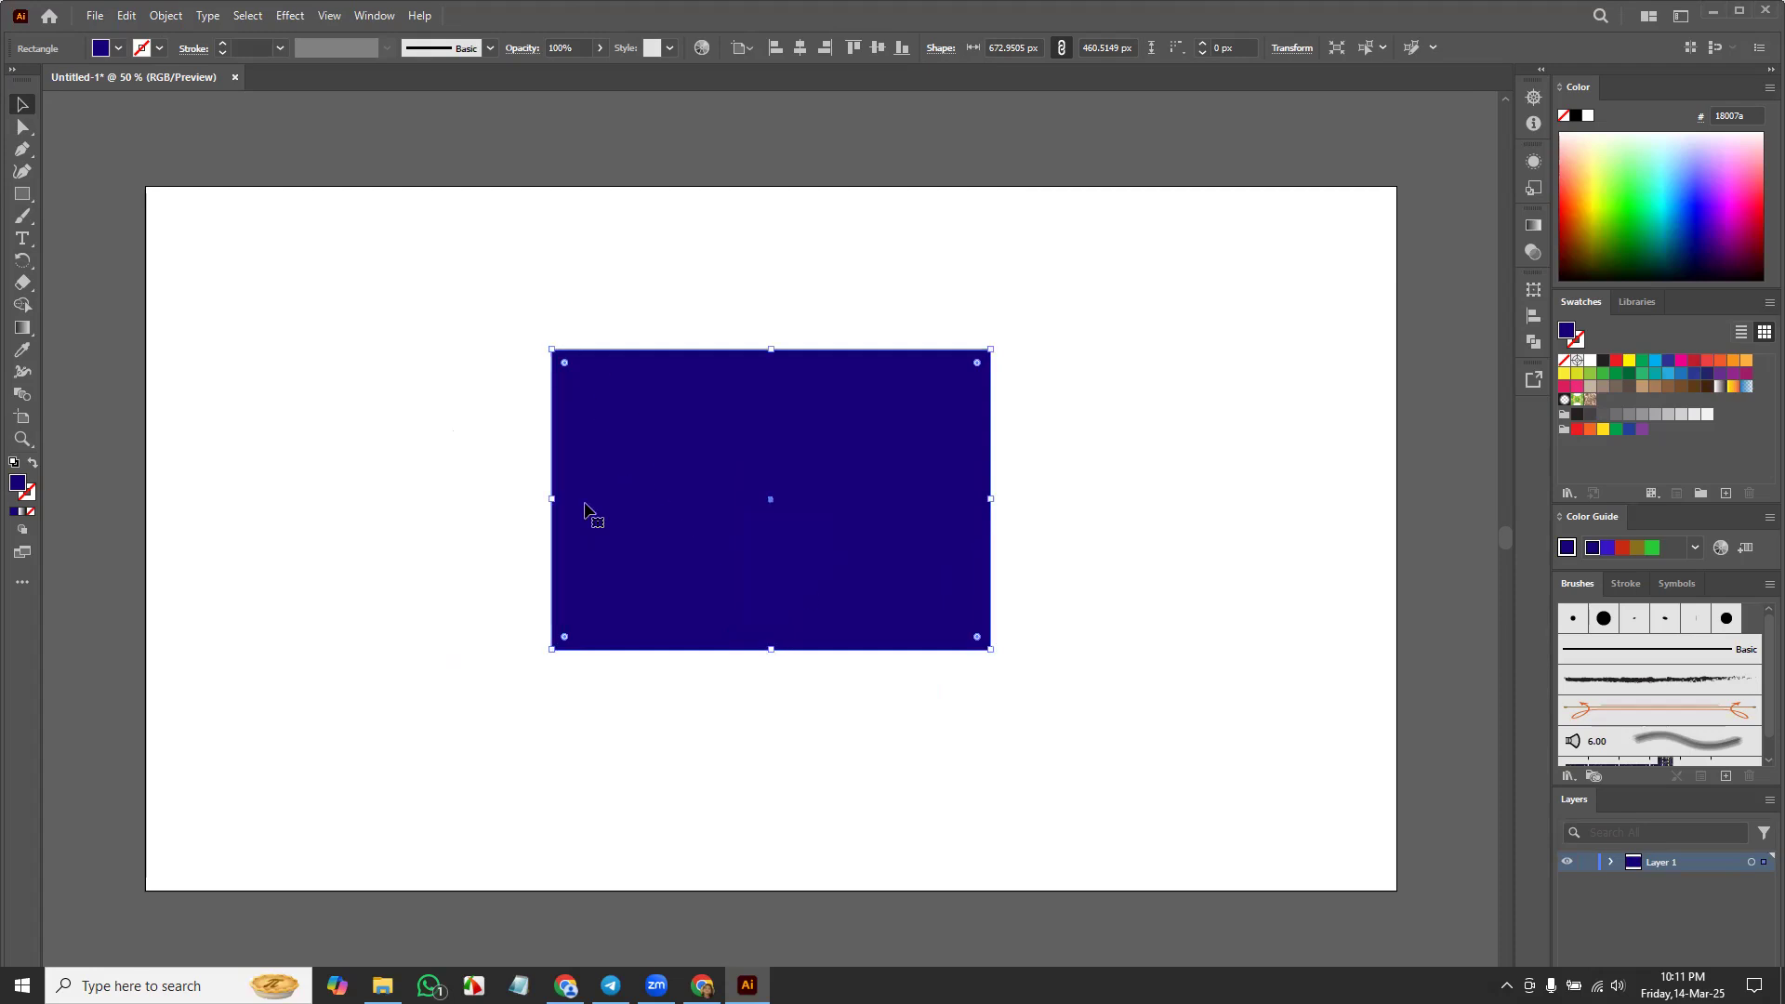
# Step: Paste a copy in front of the rectangle, scale it about its centre to about 584 × 400 px and fill it green
pyautogui.click(1100, 502)
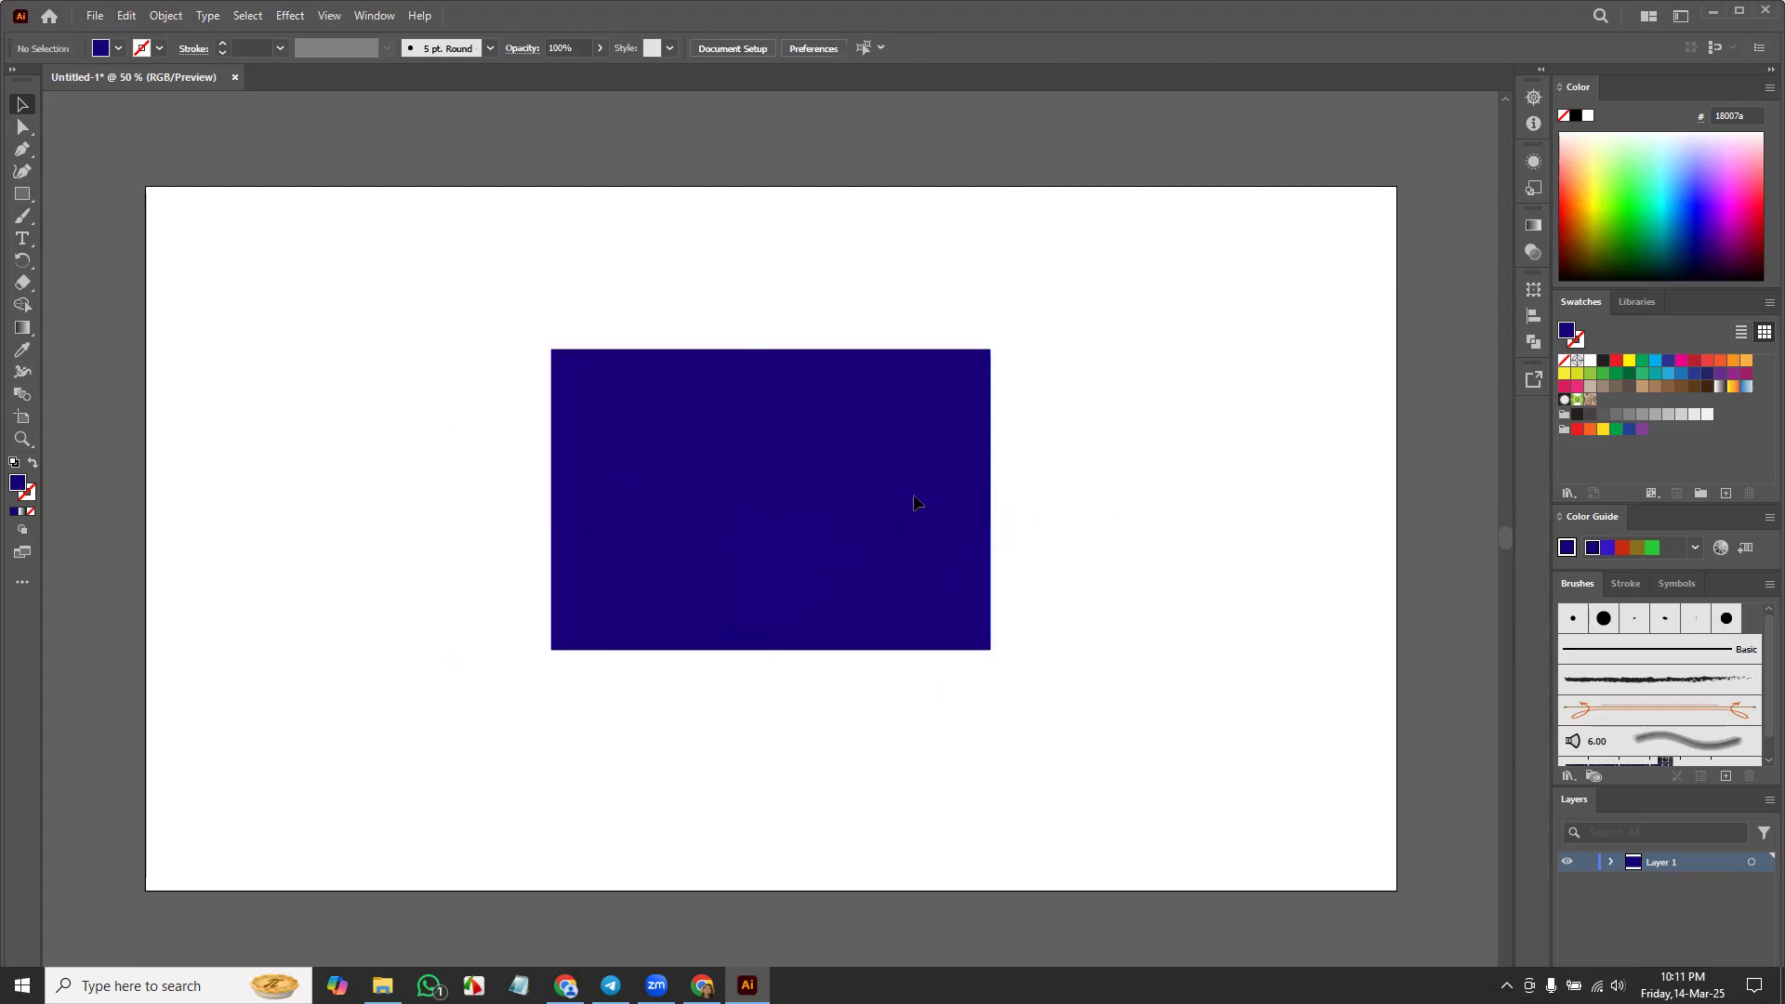
pyautogui.click(797, 557)
pyautogui.moveTo(991, 350); pyautogui.dragTo(962, 370)
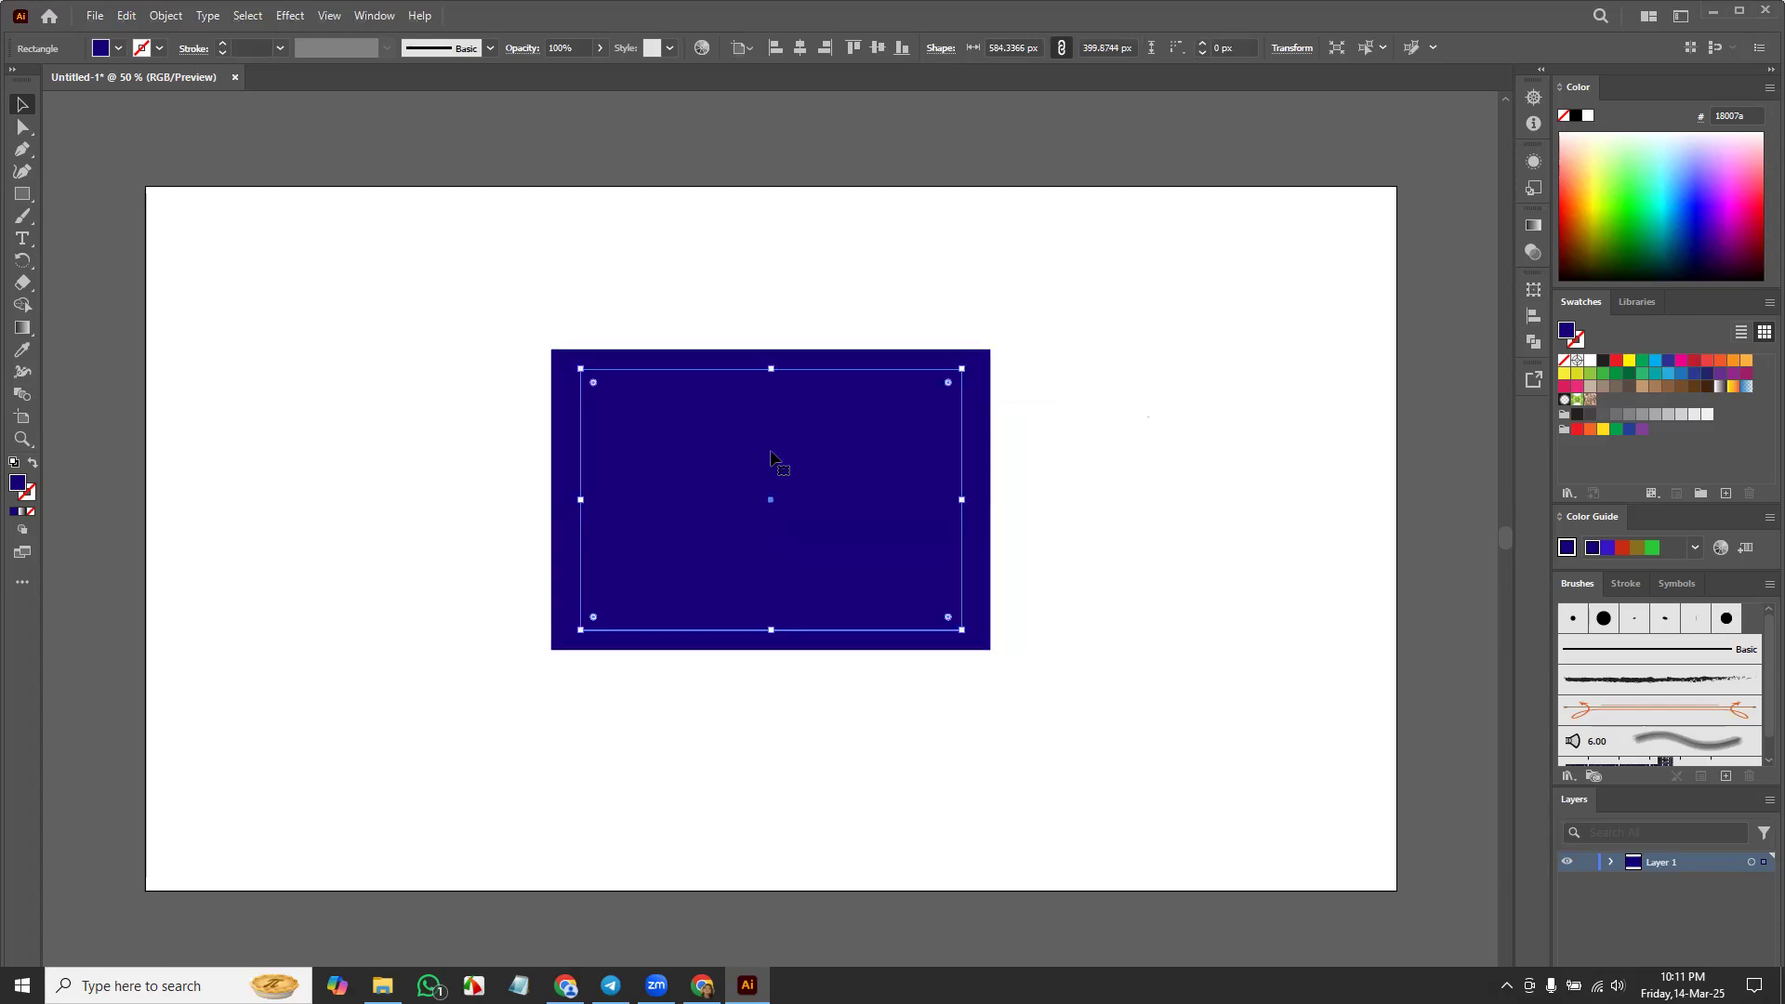
pyautogui.click(1634, 232)
# Step: Move both rectangles to the artboard's left half and duplicate the dark blue one to their right
pyautogui.moveTo(441, 300); pyautogui.dragTo(1206, 578)
pyautogui.click(688, 587)
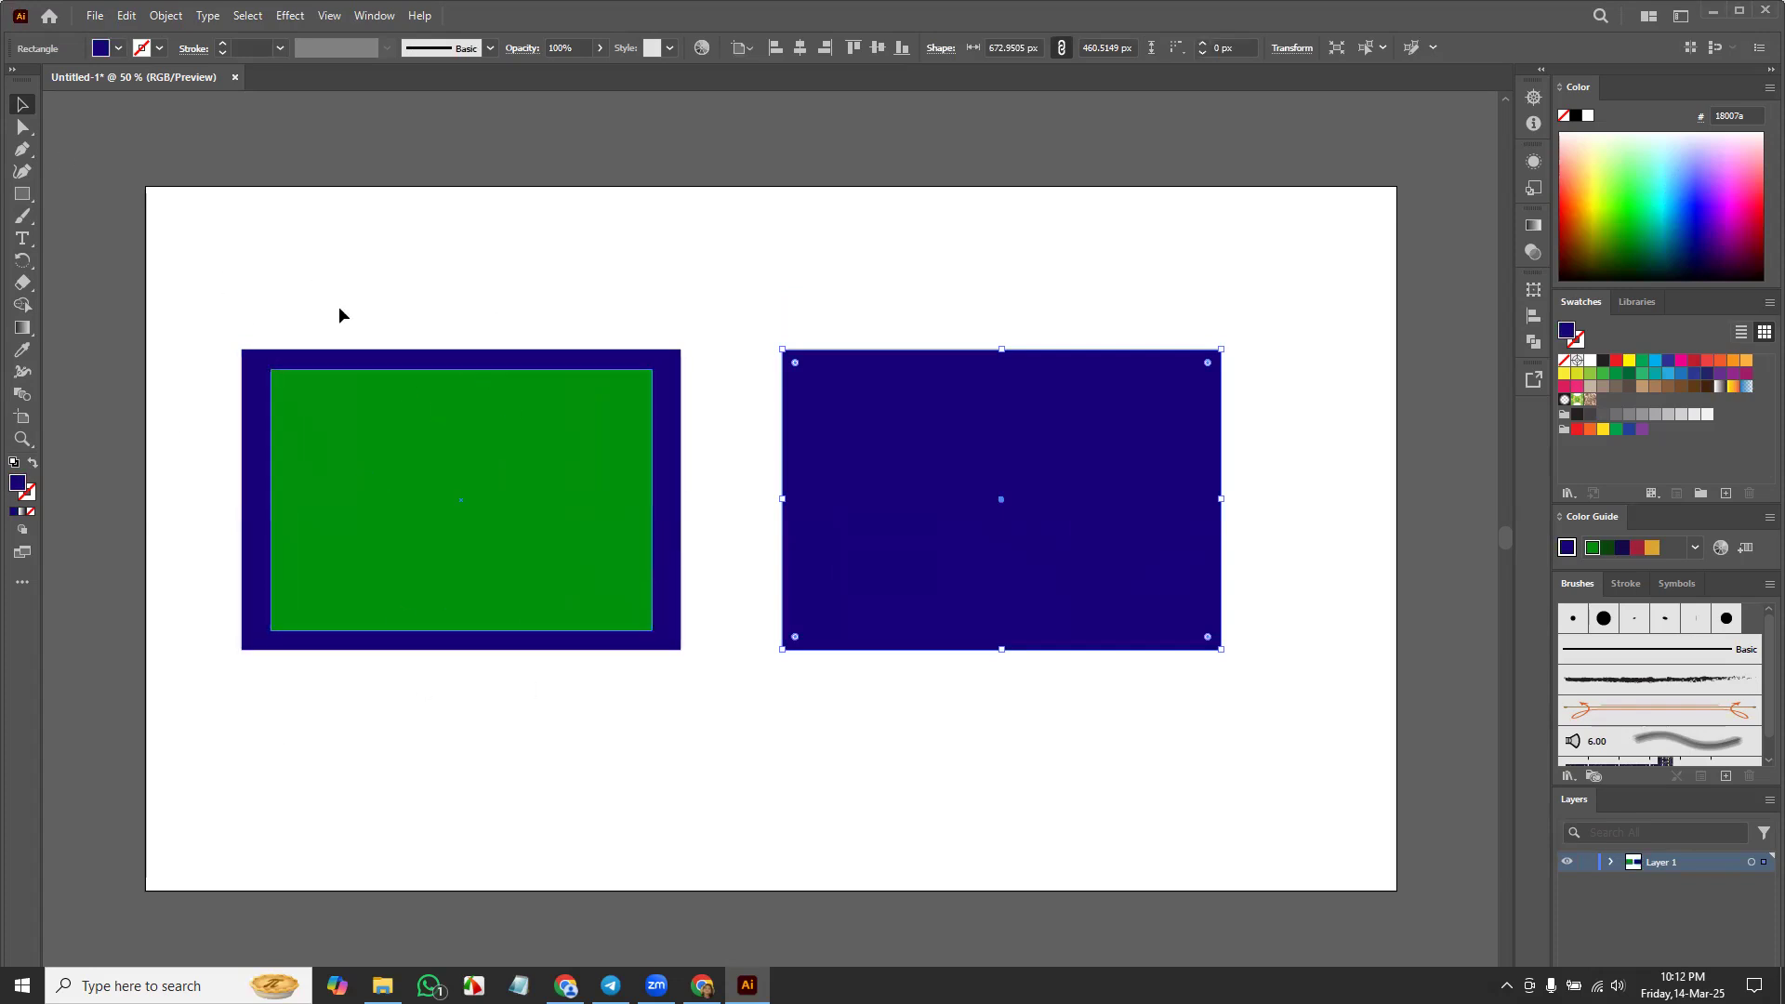
# Step: Open Offset Path for the right-hand dark blue rectangle and preview an offset of 30 px
pyautogui.click(157, 16)
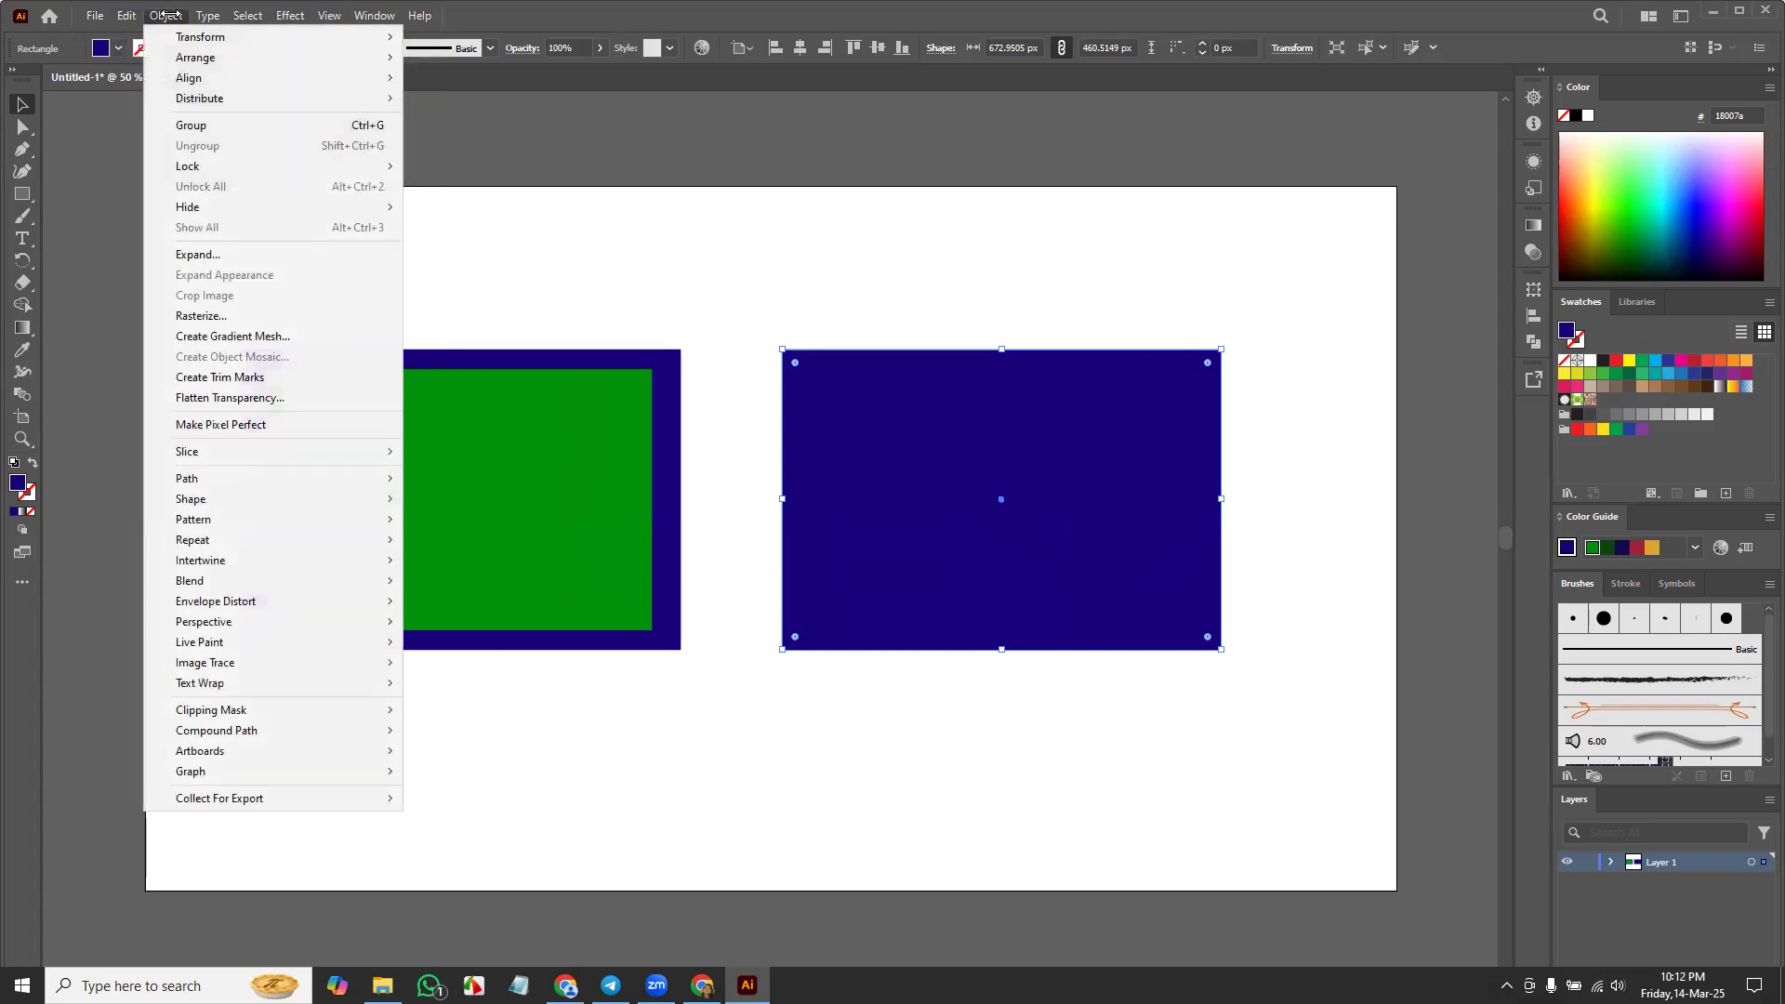
pyautogui.moveTo(277, 478)
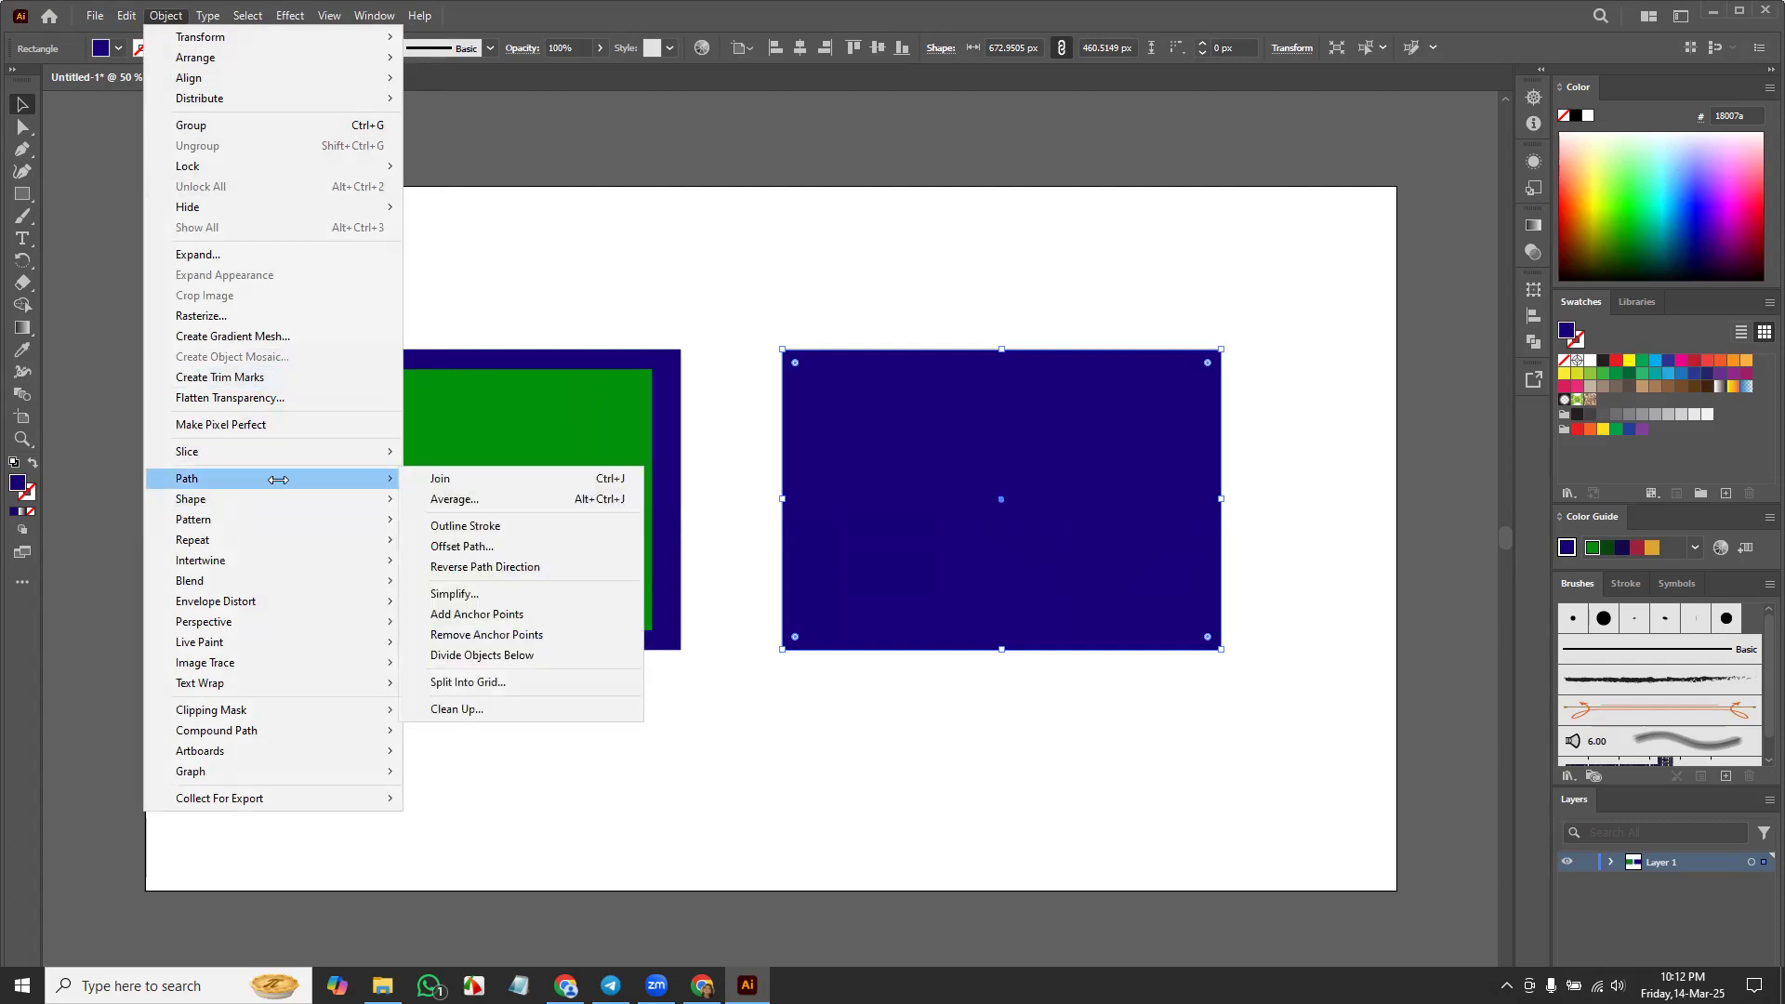
pyautogui.click(462, 546)
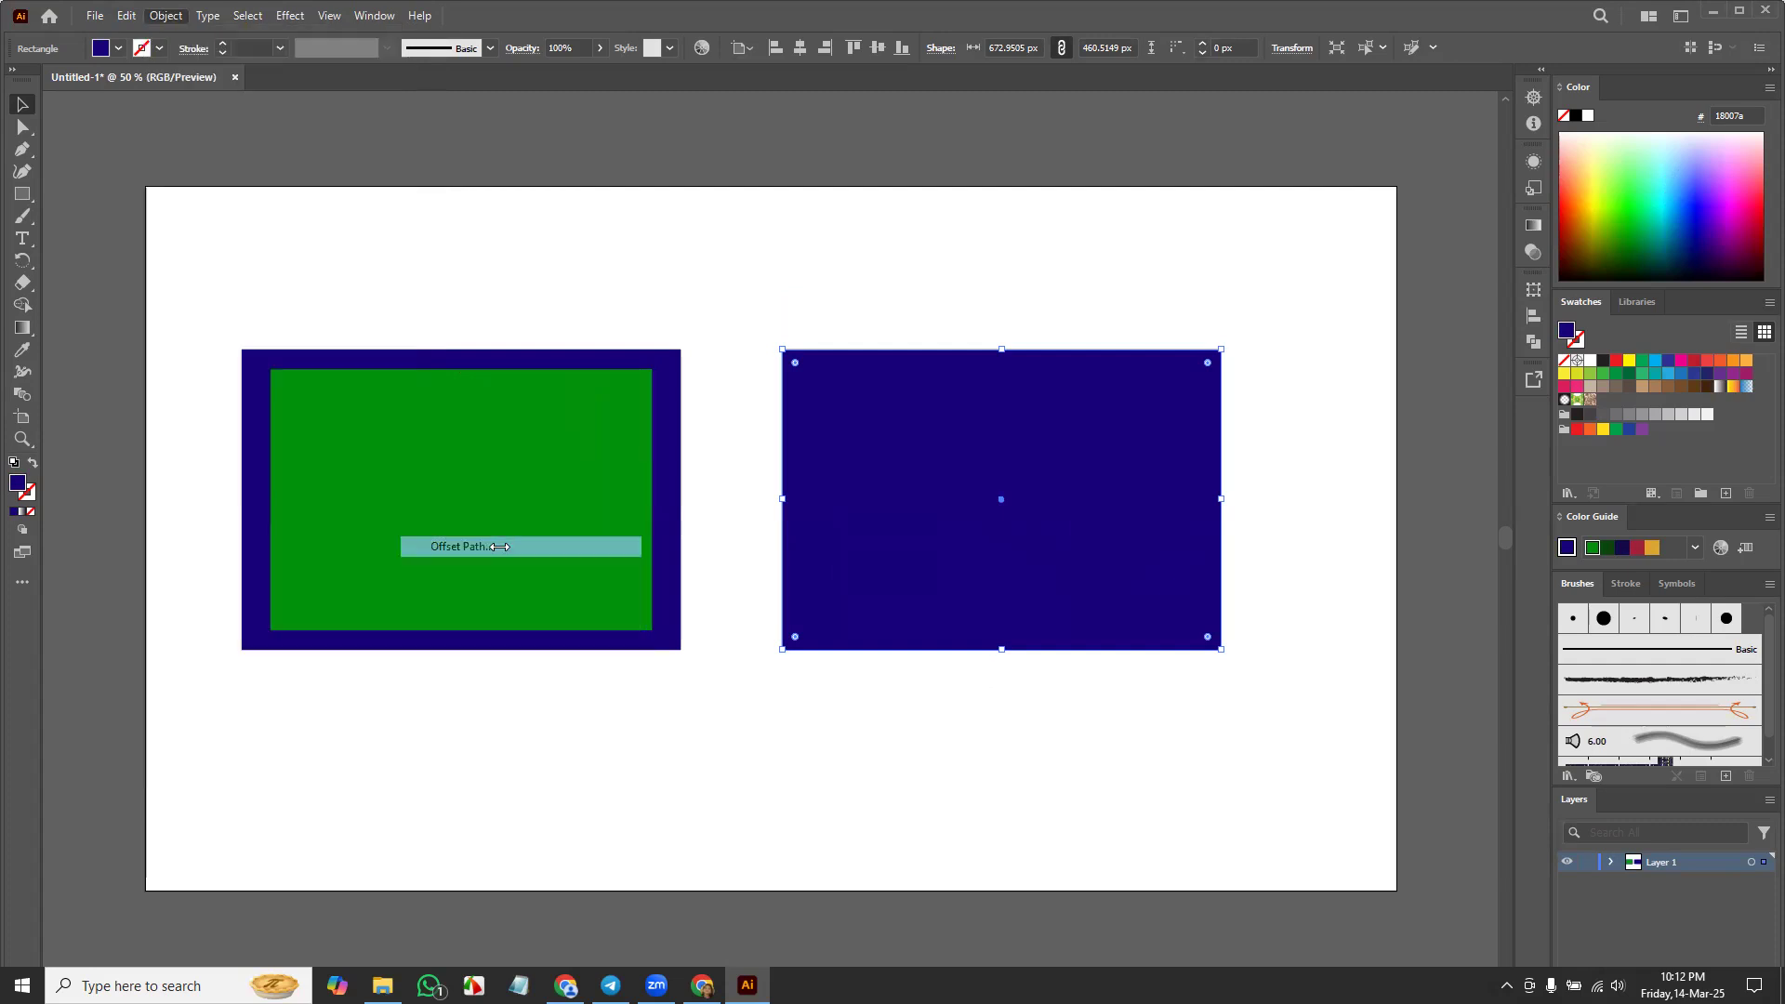
pyautogui.moveTo(867, 387); pyautogui.dragTo(1167, 318)
pyautogui.write('30')
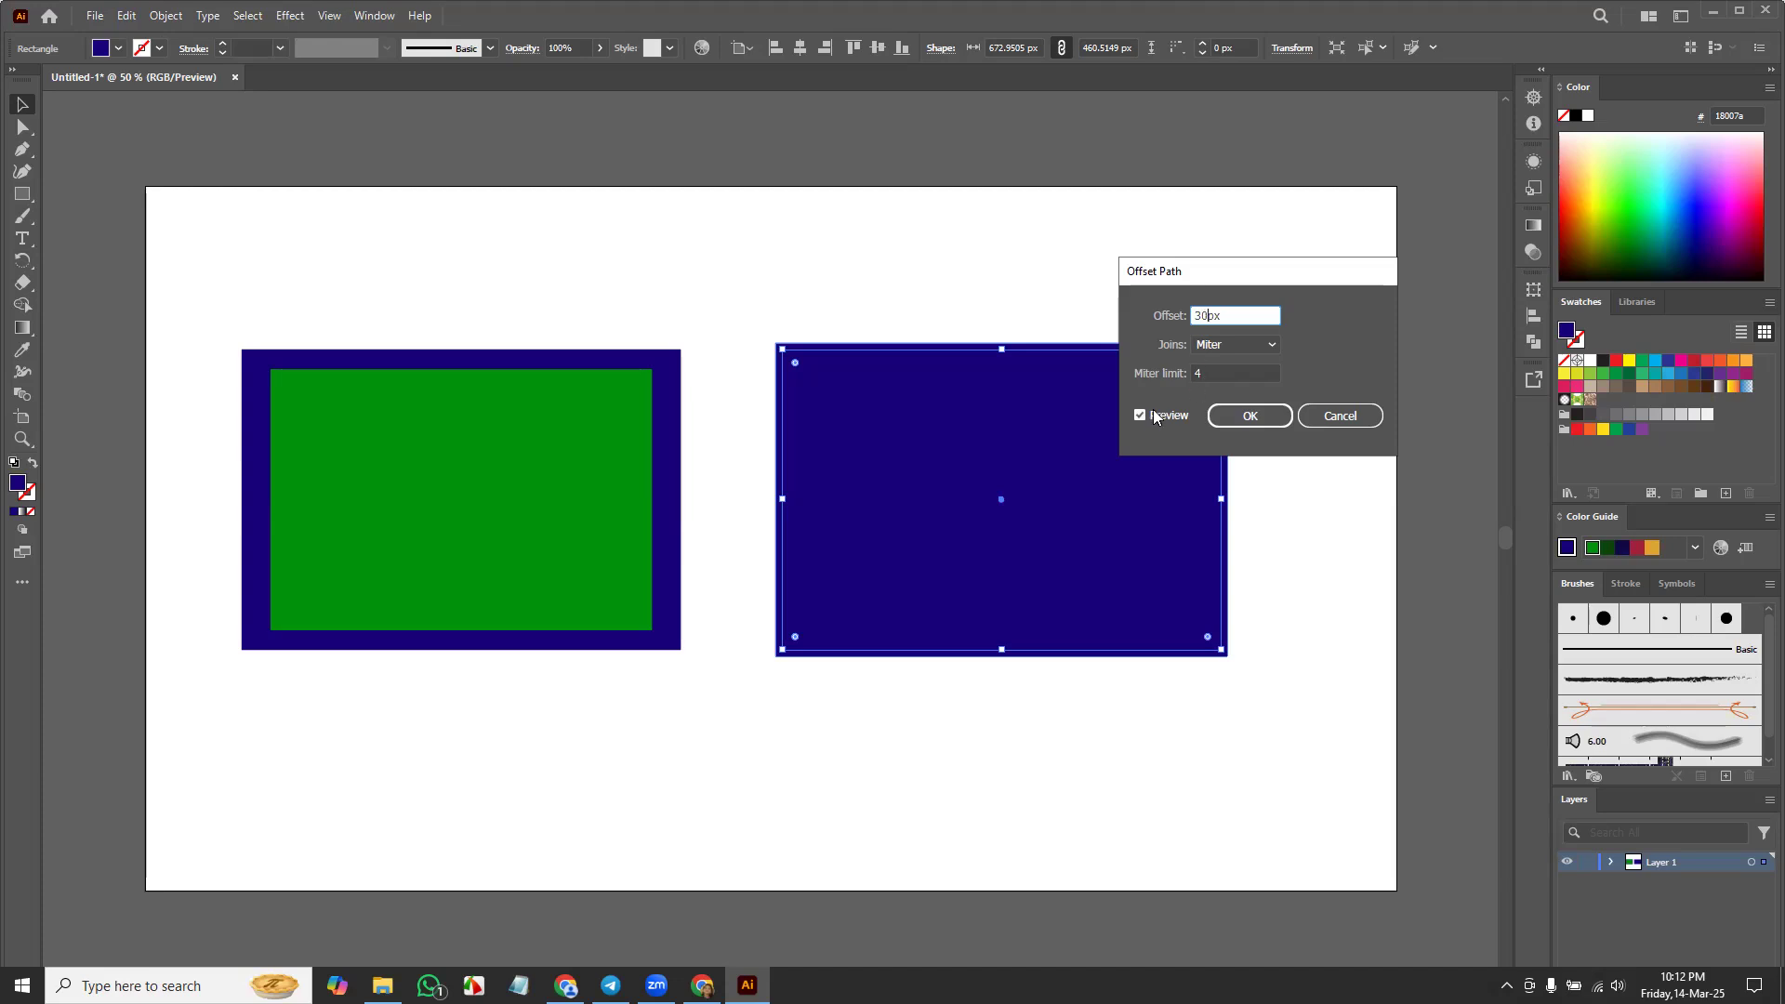
pyautogui.click(1143, 418)
pyautogui.click(1143, 419)
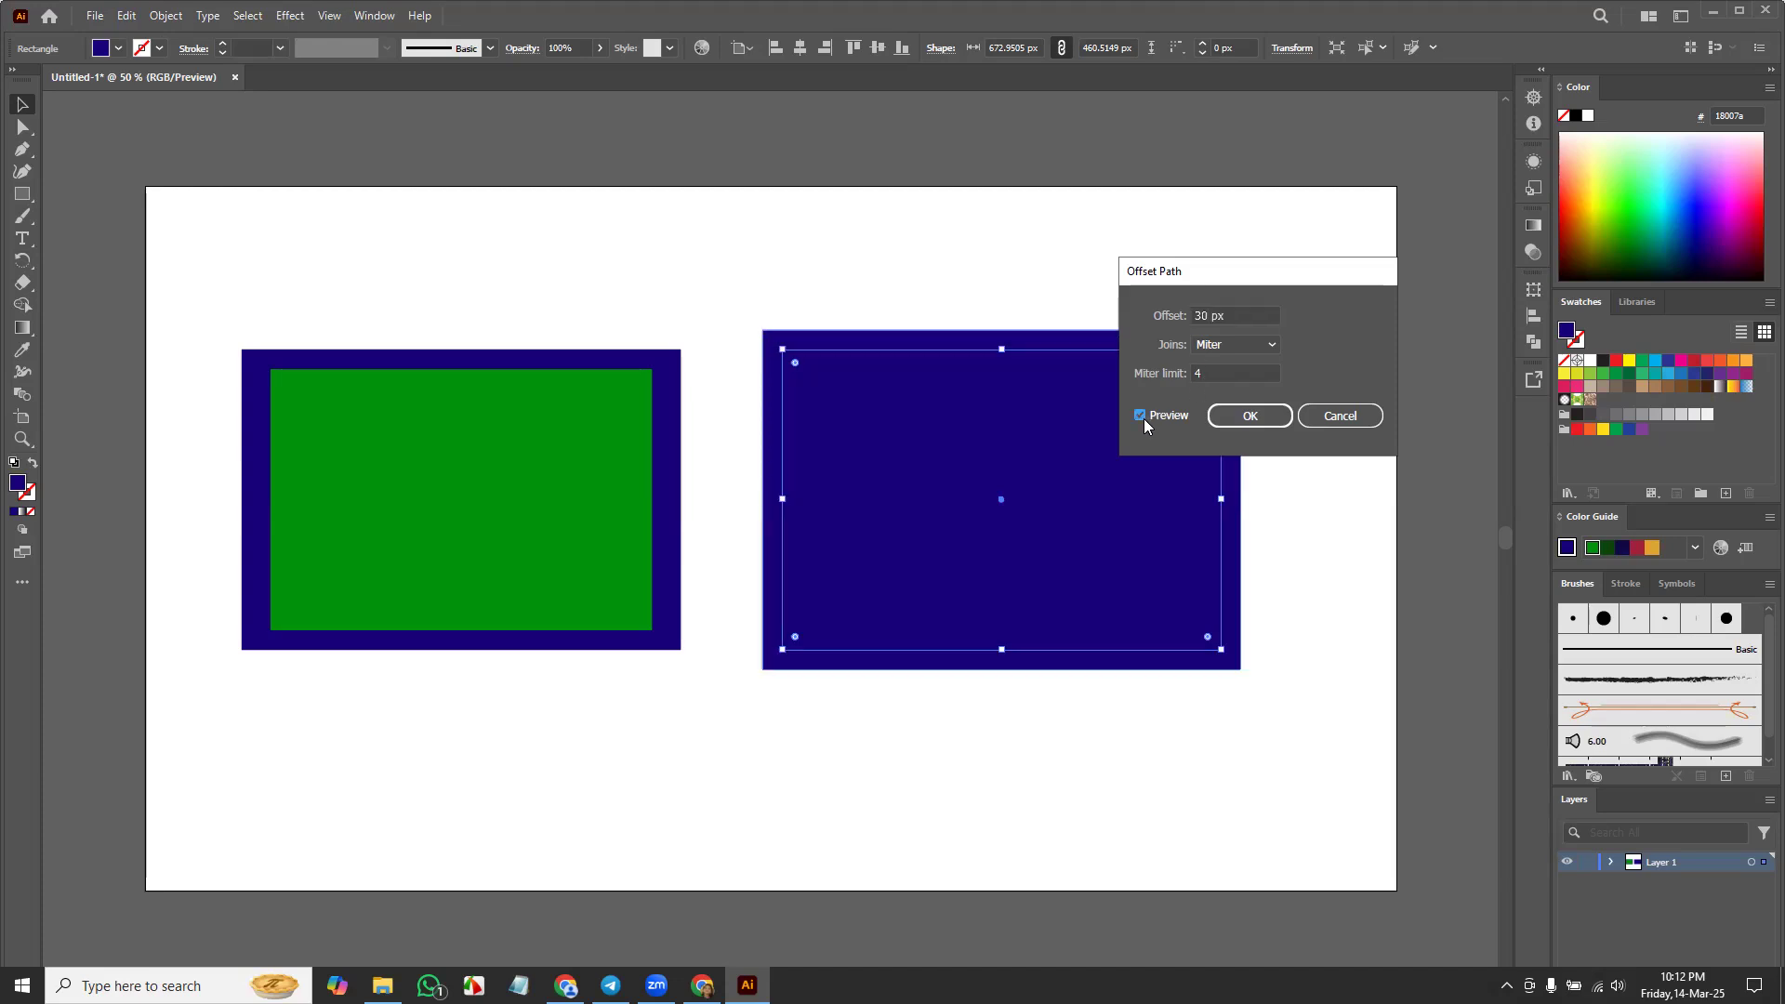
# Step: Apply an offset of -30 px to the dark blue rectangle and fill the inner copy with green 228700
pyautogui.click(1195, 315)
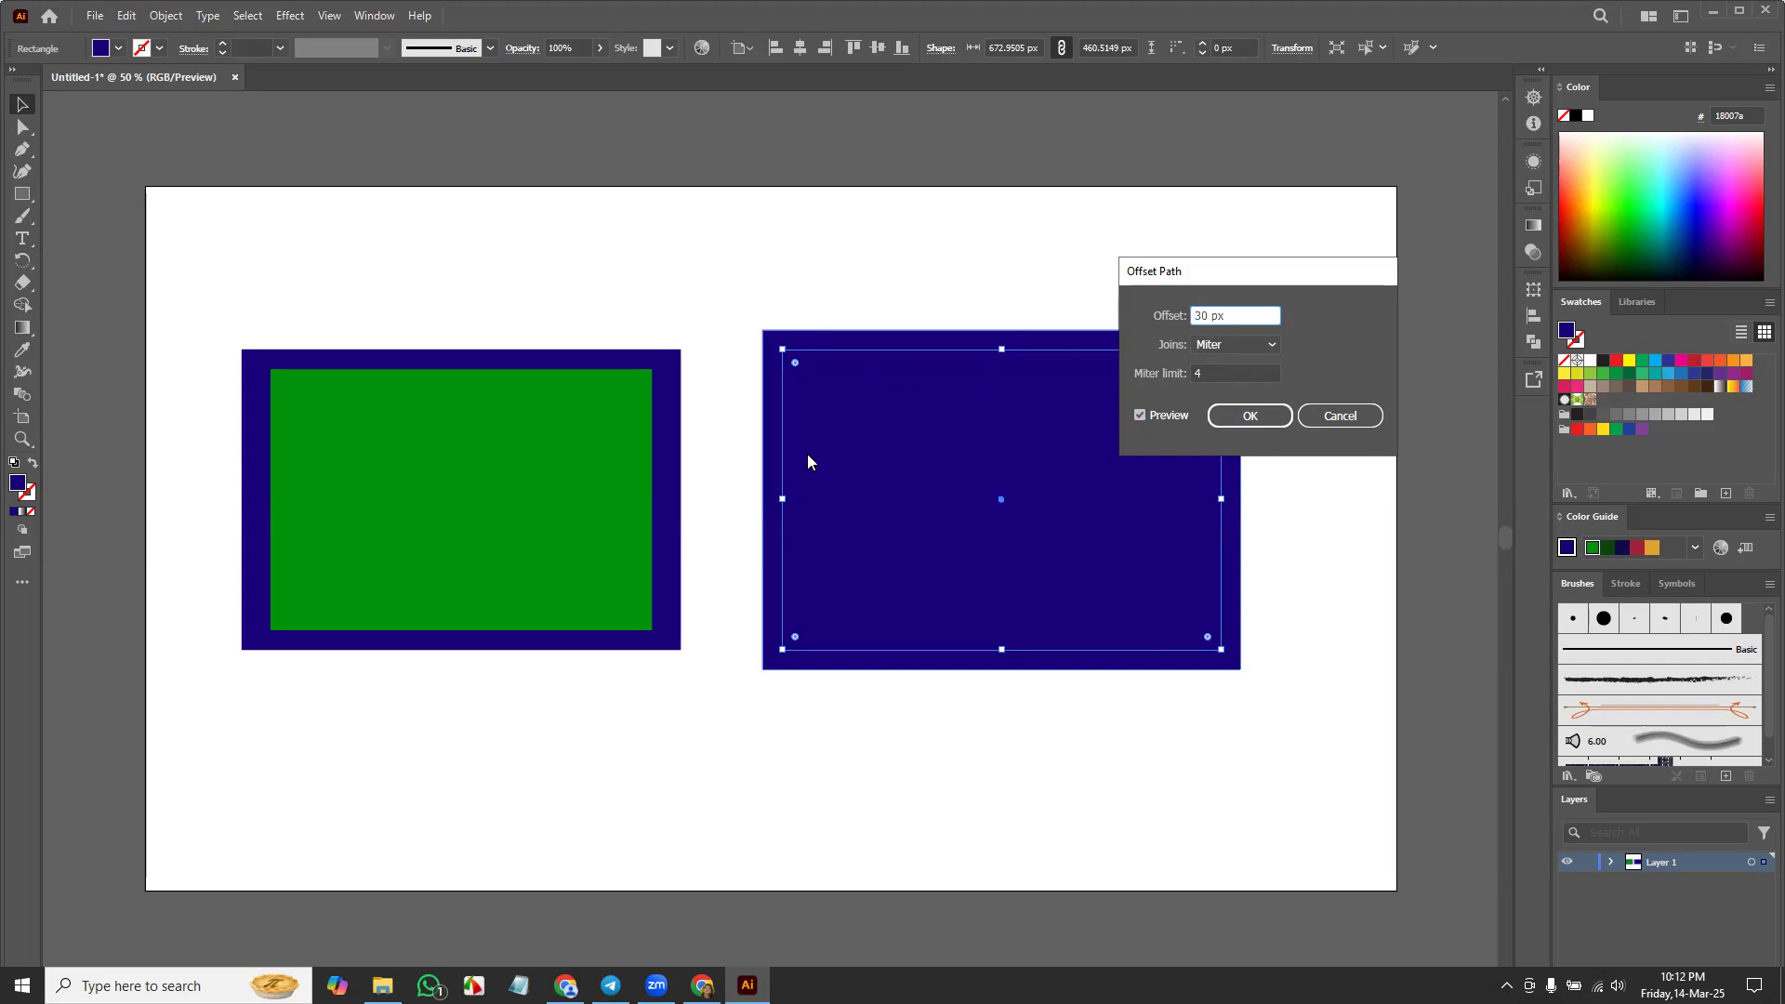
pyautogui.write('-')
pyautogui.click(1141, 415)
pyautogui.click(1141, 415)
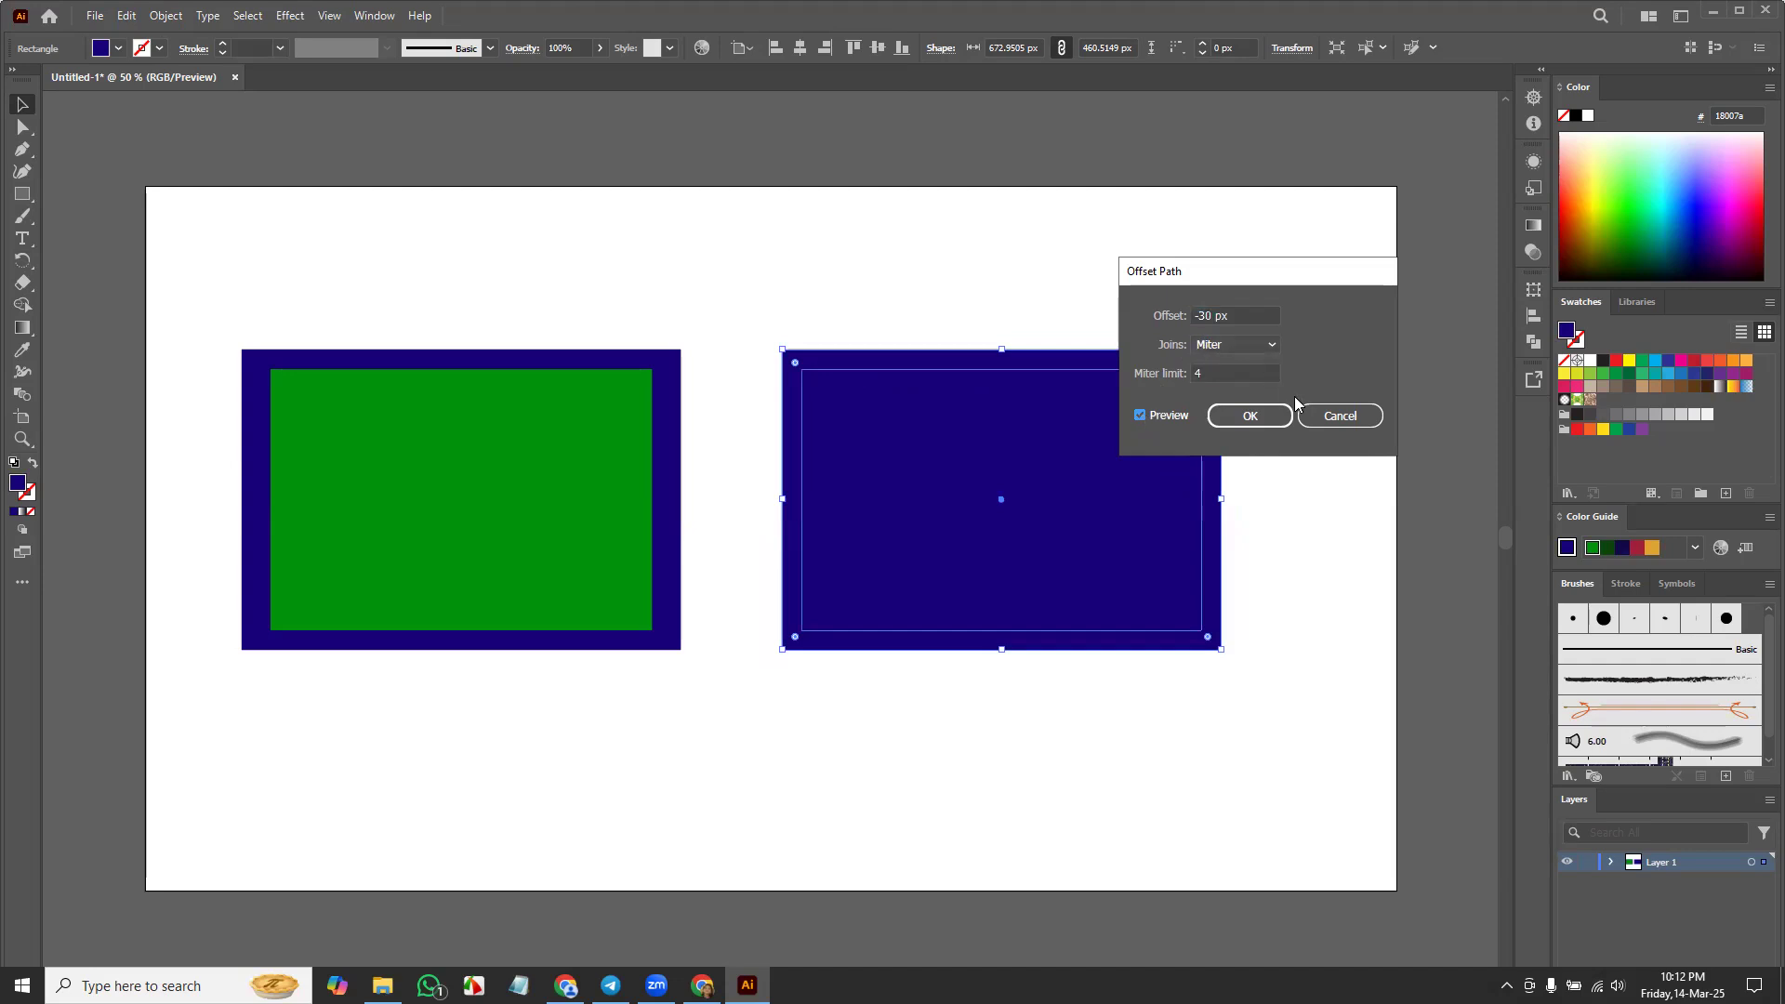
pyautogui.click(1250, 416)
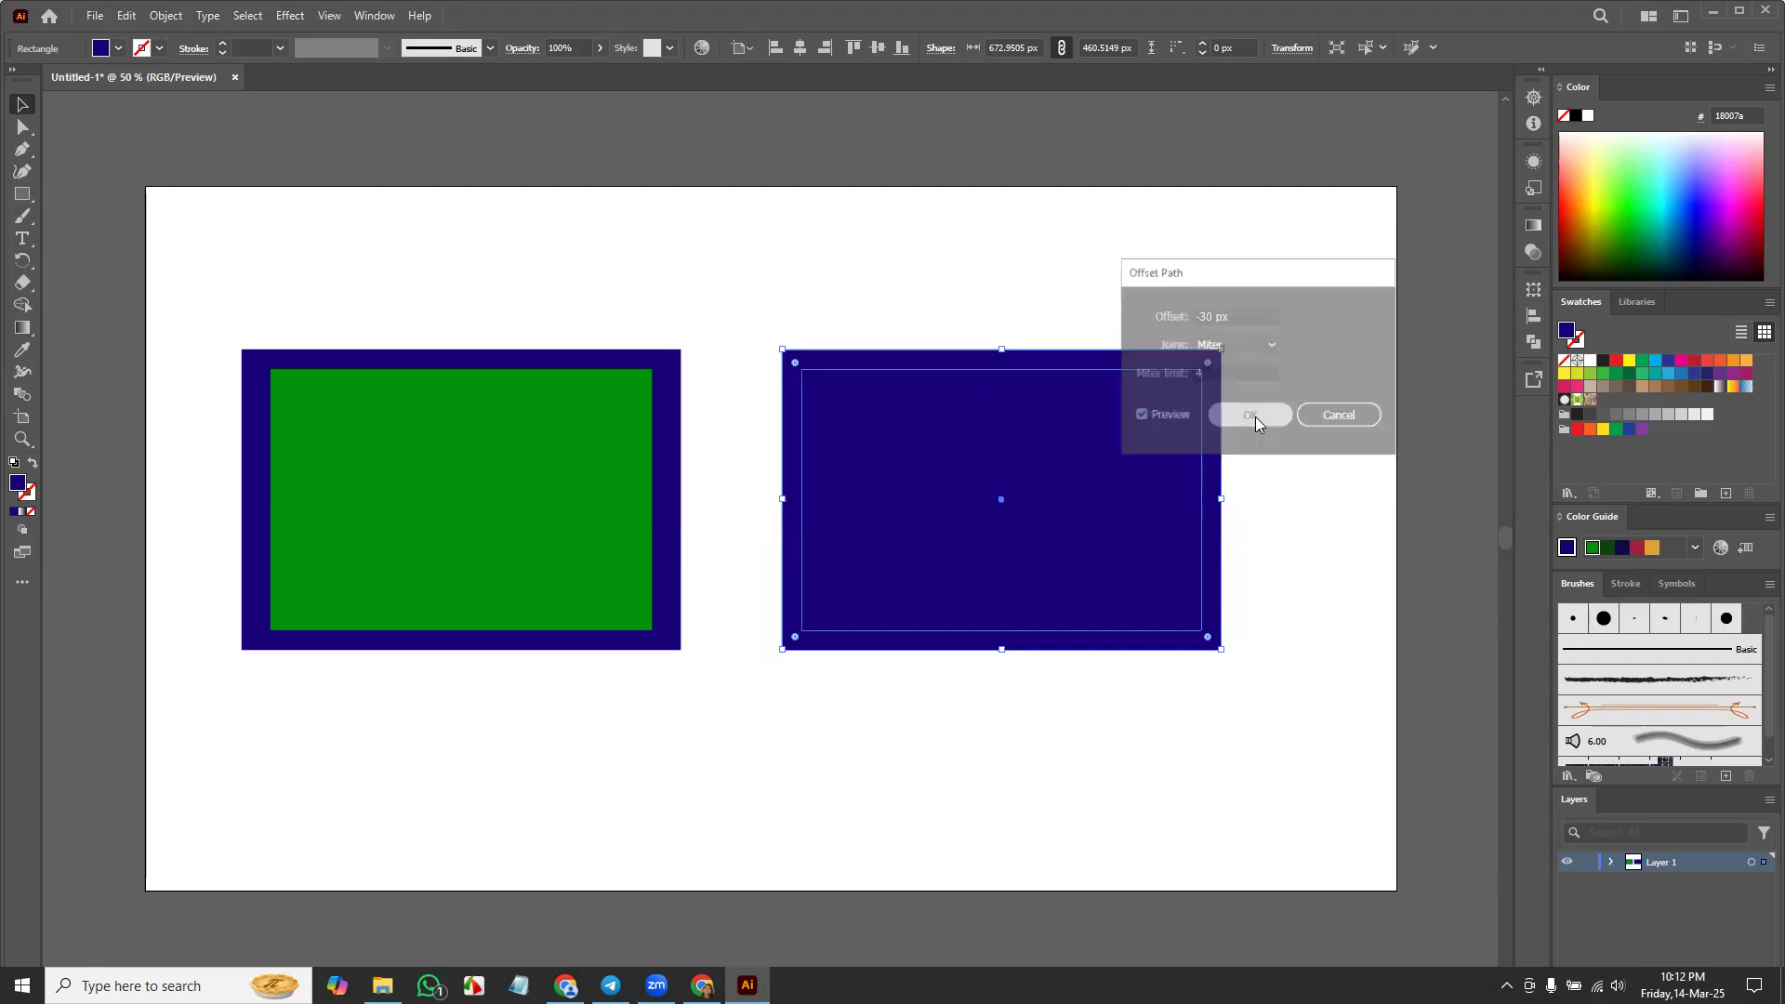
pyautogui.click(1622, 234)
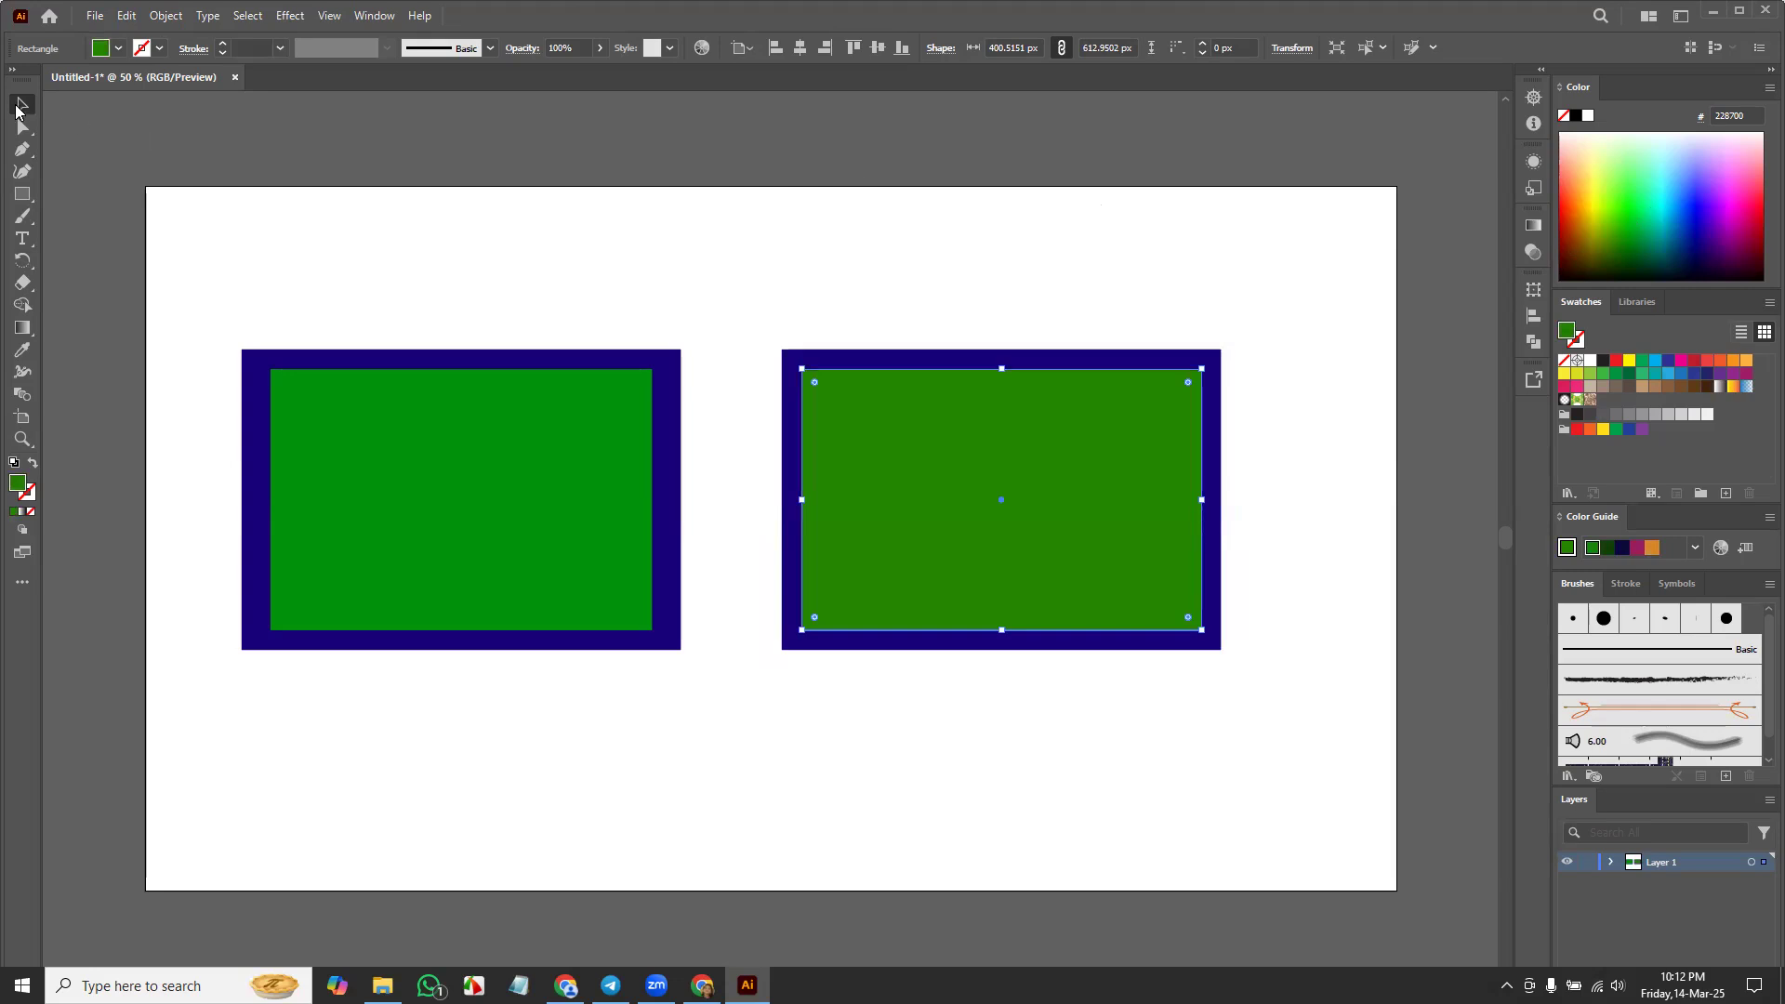
pyautogui.click(1317, 449)
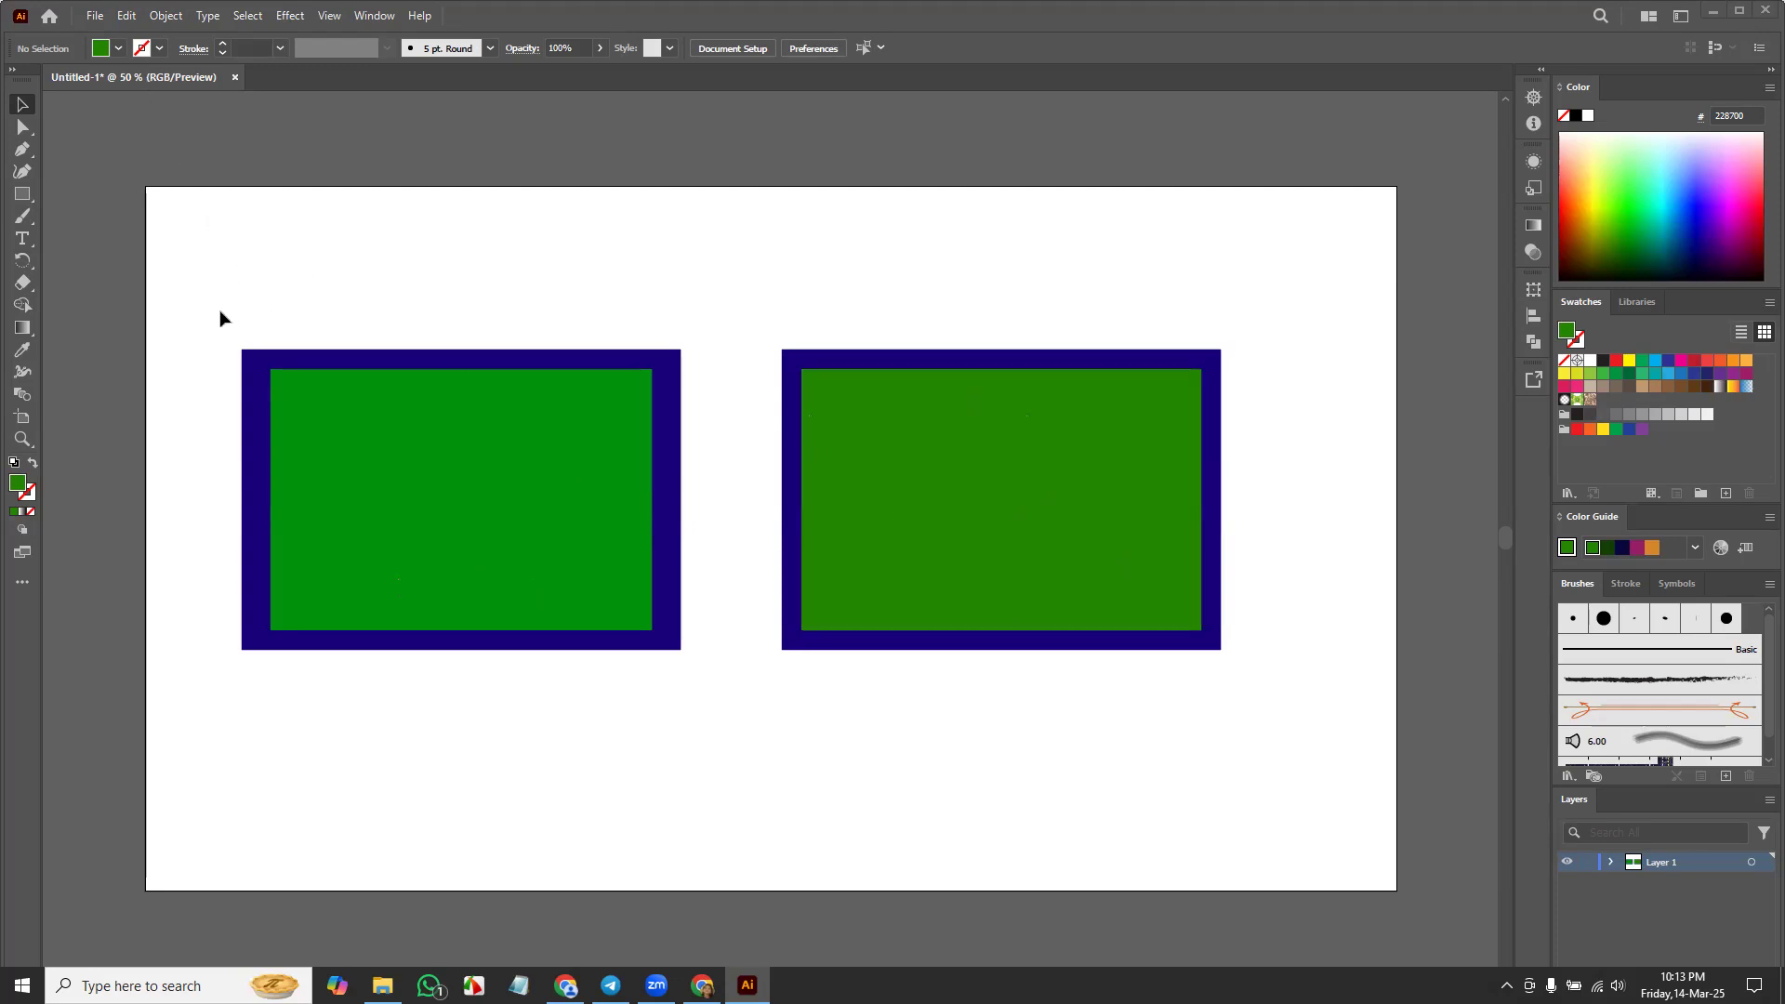
# Step: Select both pairs of nested rectangles and delete them from the artboard
pyautogui.moveTo(198, 284); pyautogui.dragTo(715, 721)
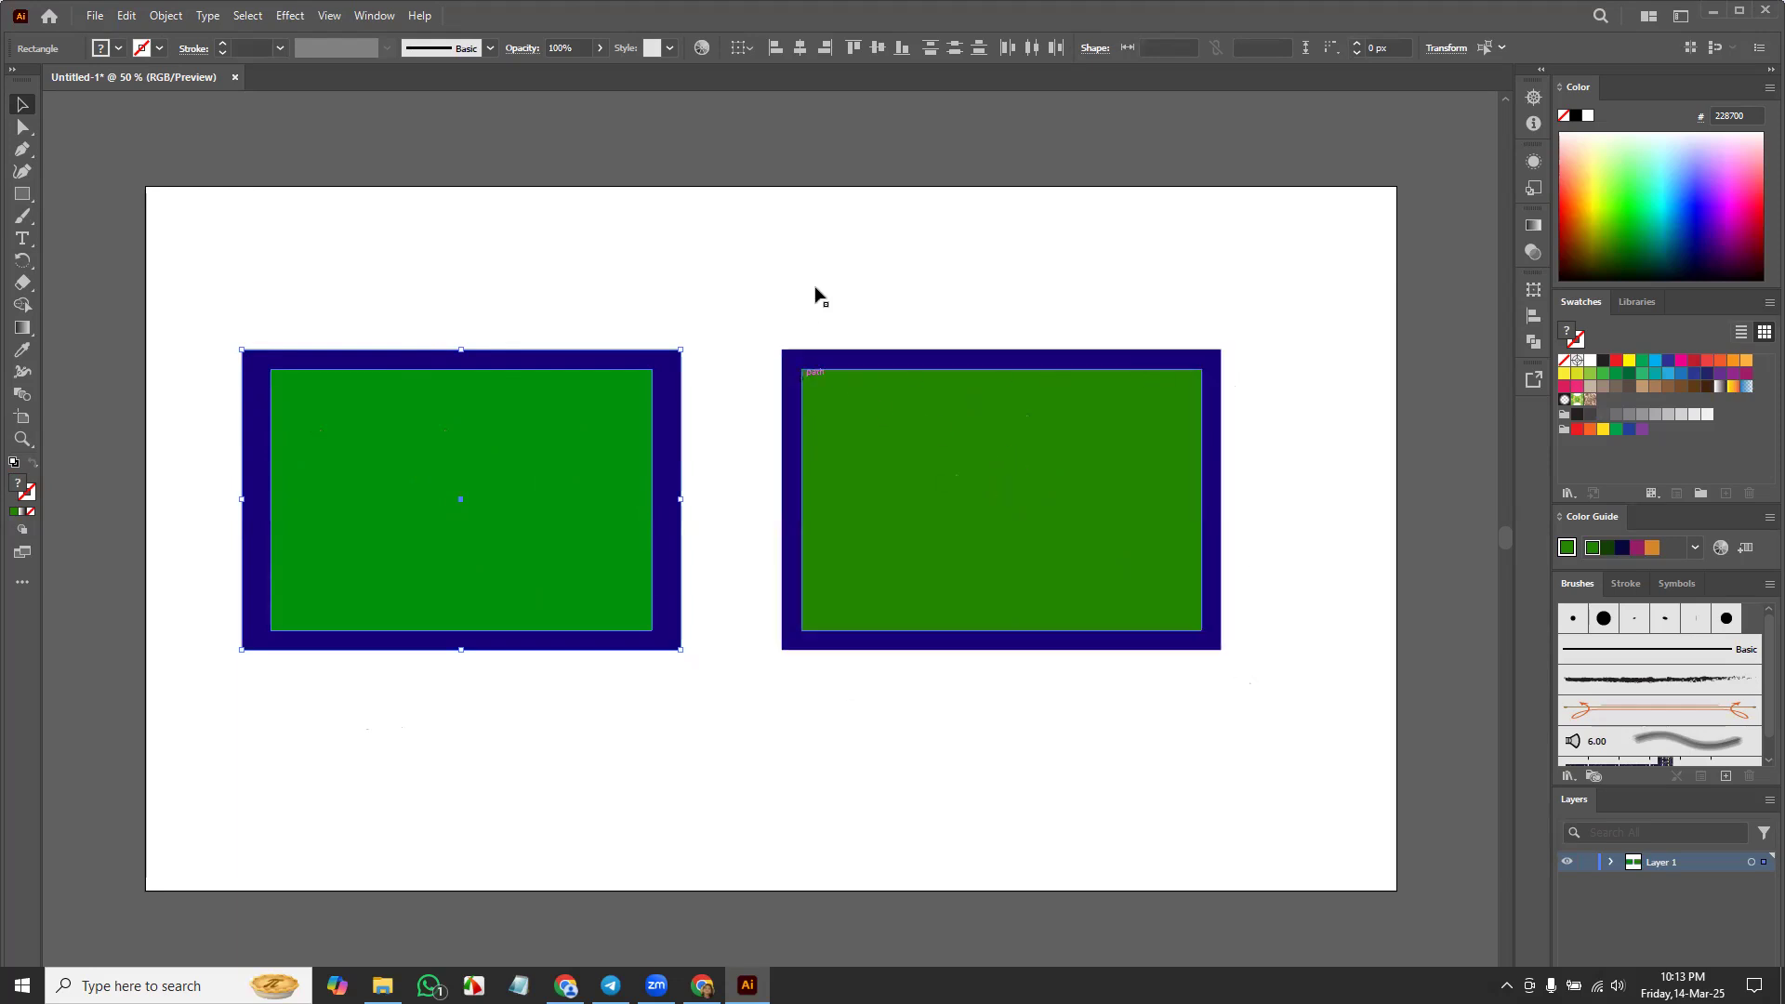
pyautogui.moveTo(755, 272); pyautogui.dragTo(1264, 709)
pyautogui.moveTo(203, 287); pyautogui.dragTo(702, 689)
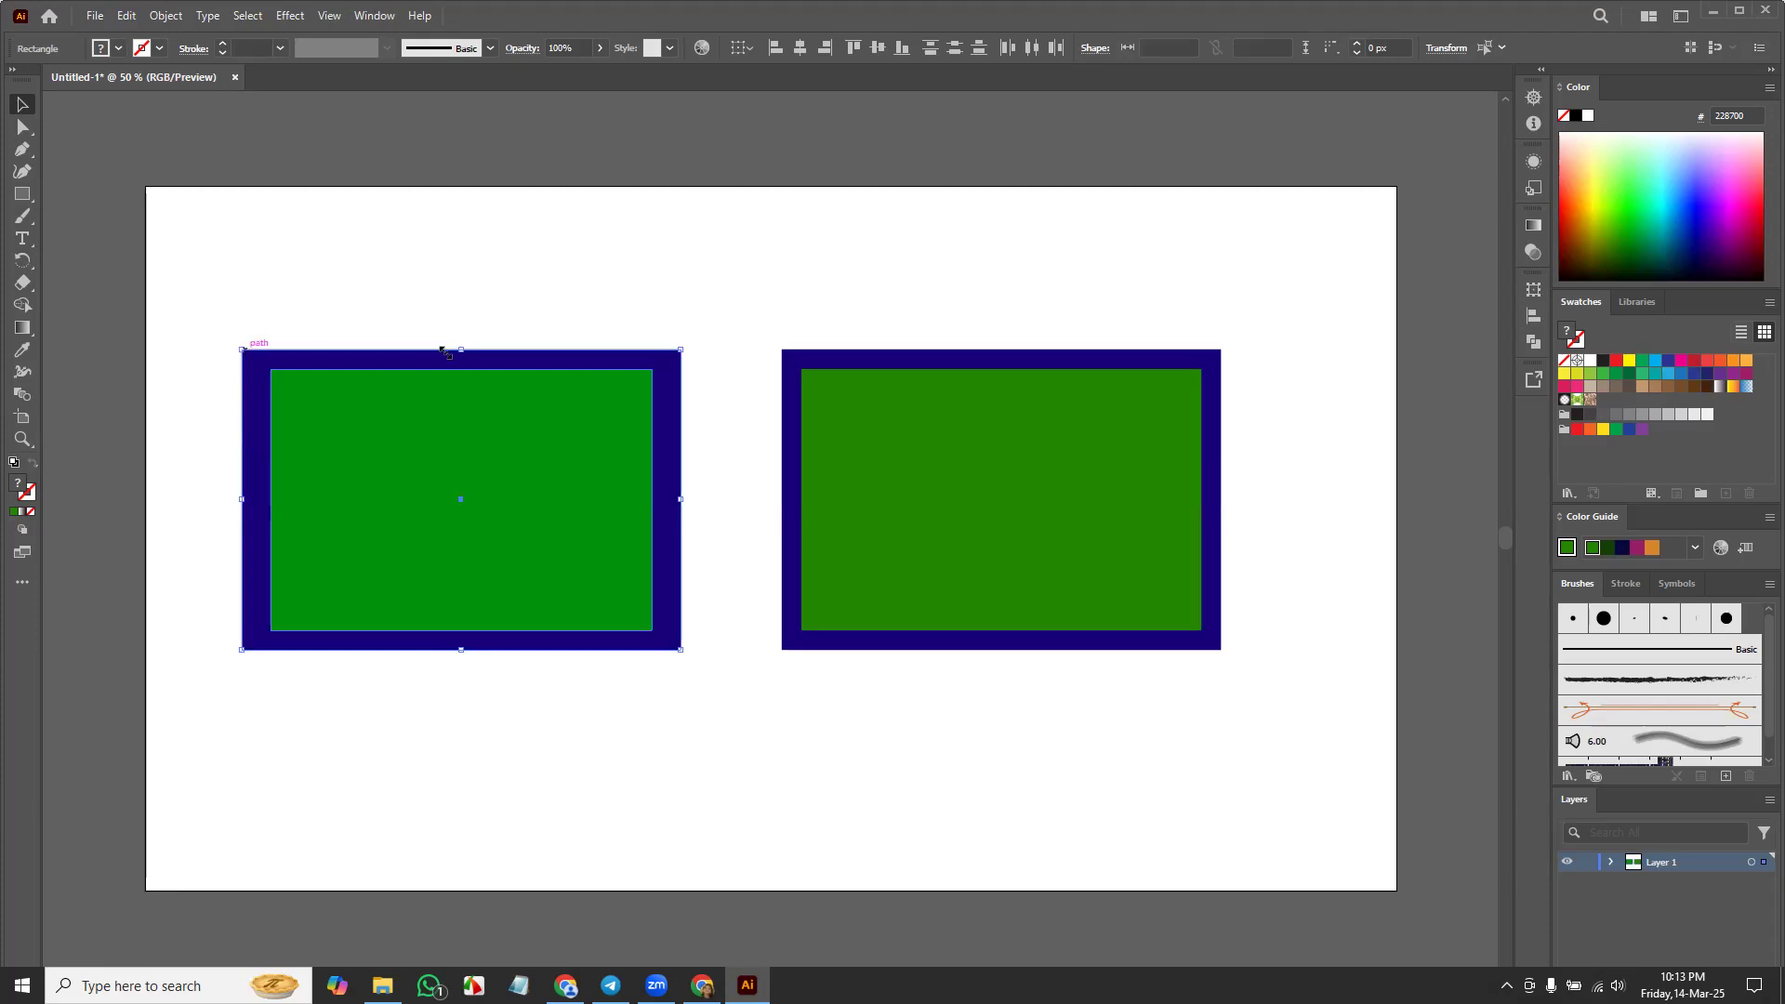
pyautogui.moveTo(770, 267); pyautogui.dragTo(1272, 753)
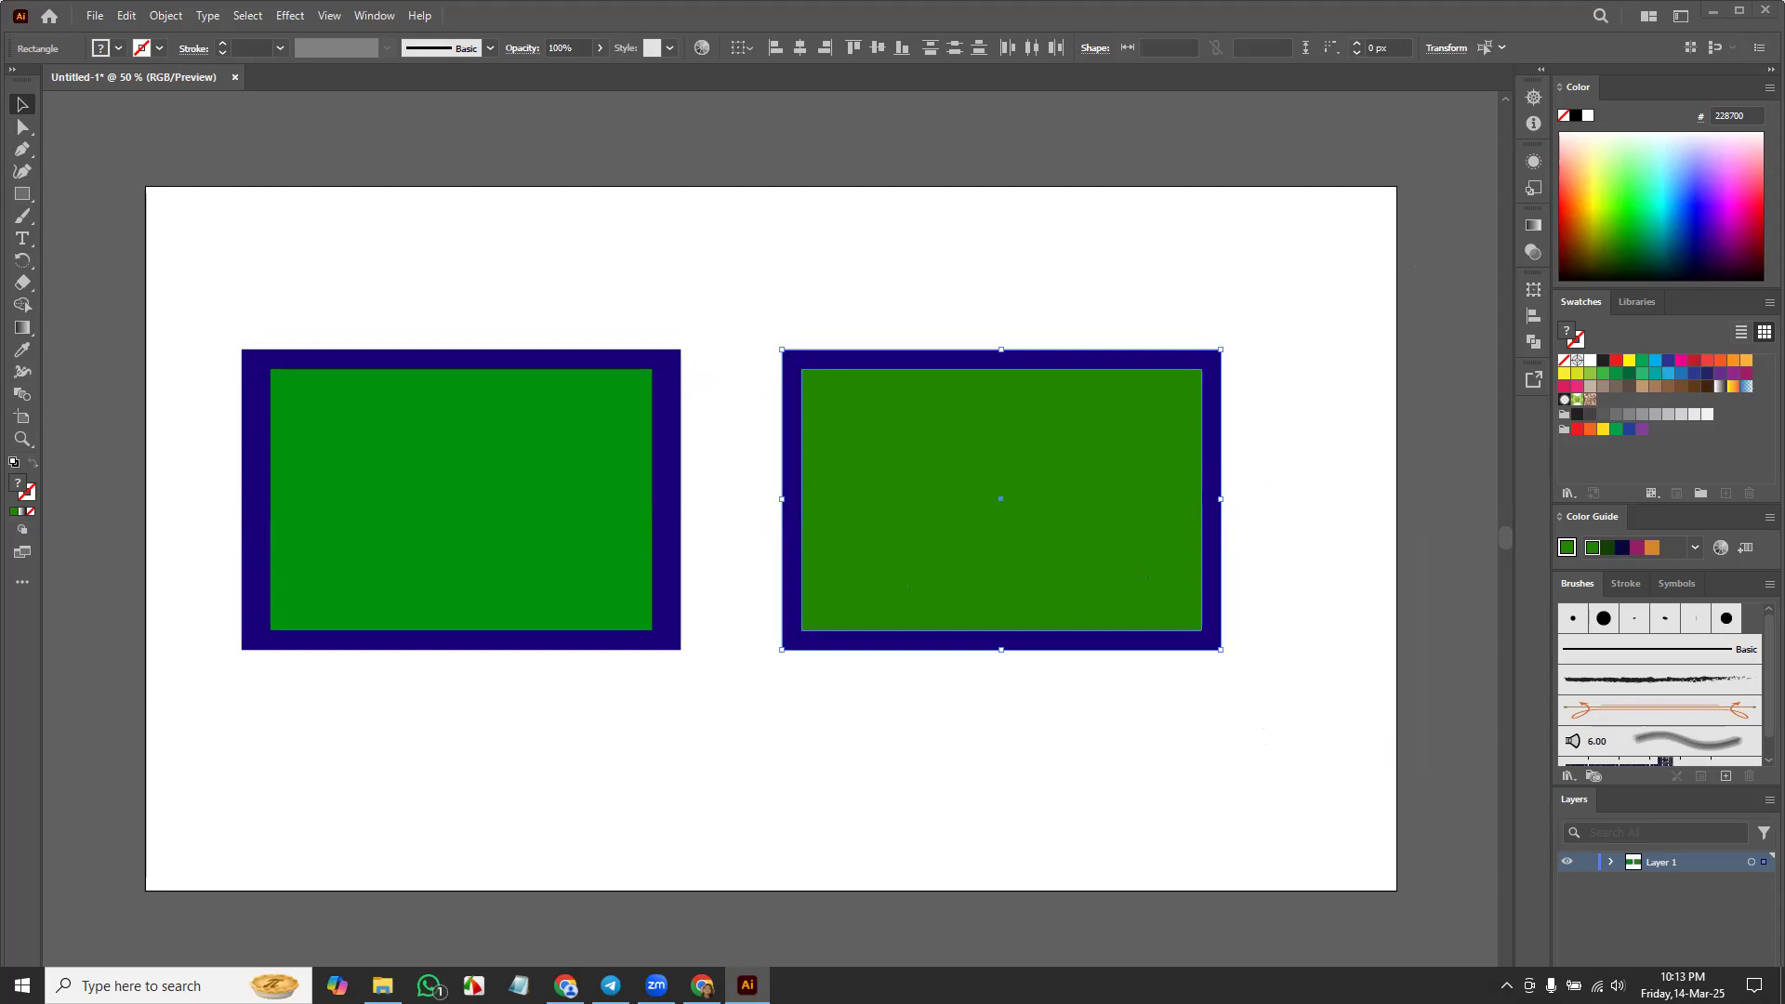
pyautogui.moveTo(227, 303); pyautogui.dragTo(1019, 587)
pyautogui.press('Delete')
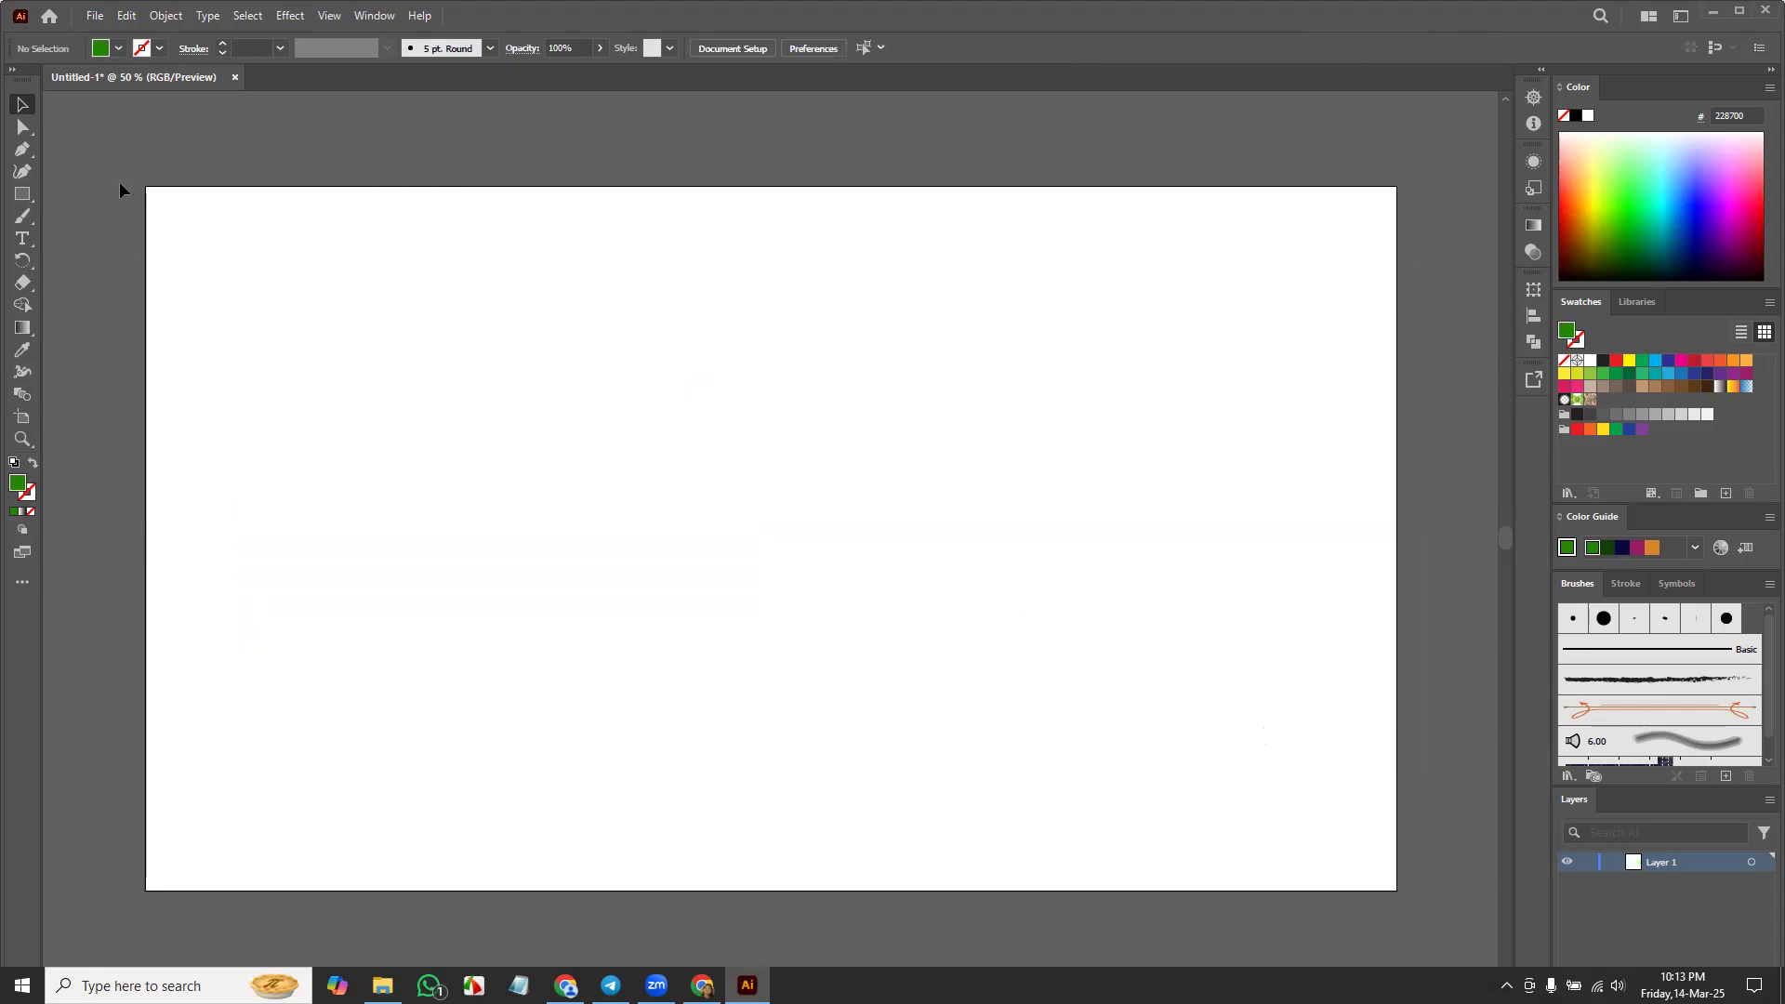
# Step: Show the Pathfinder controls and draw a green square about 251 × 251 px in the artboard's upper left
pyautogui.click(375, 16)
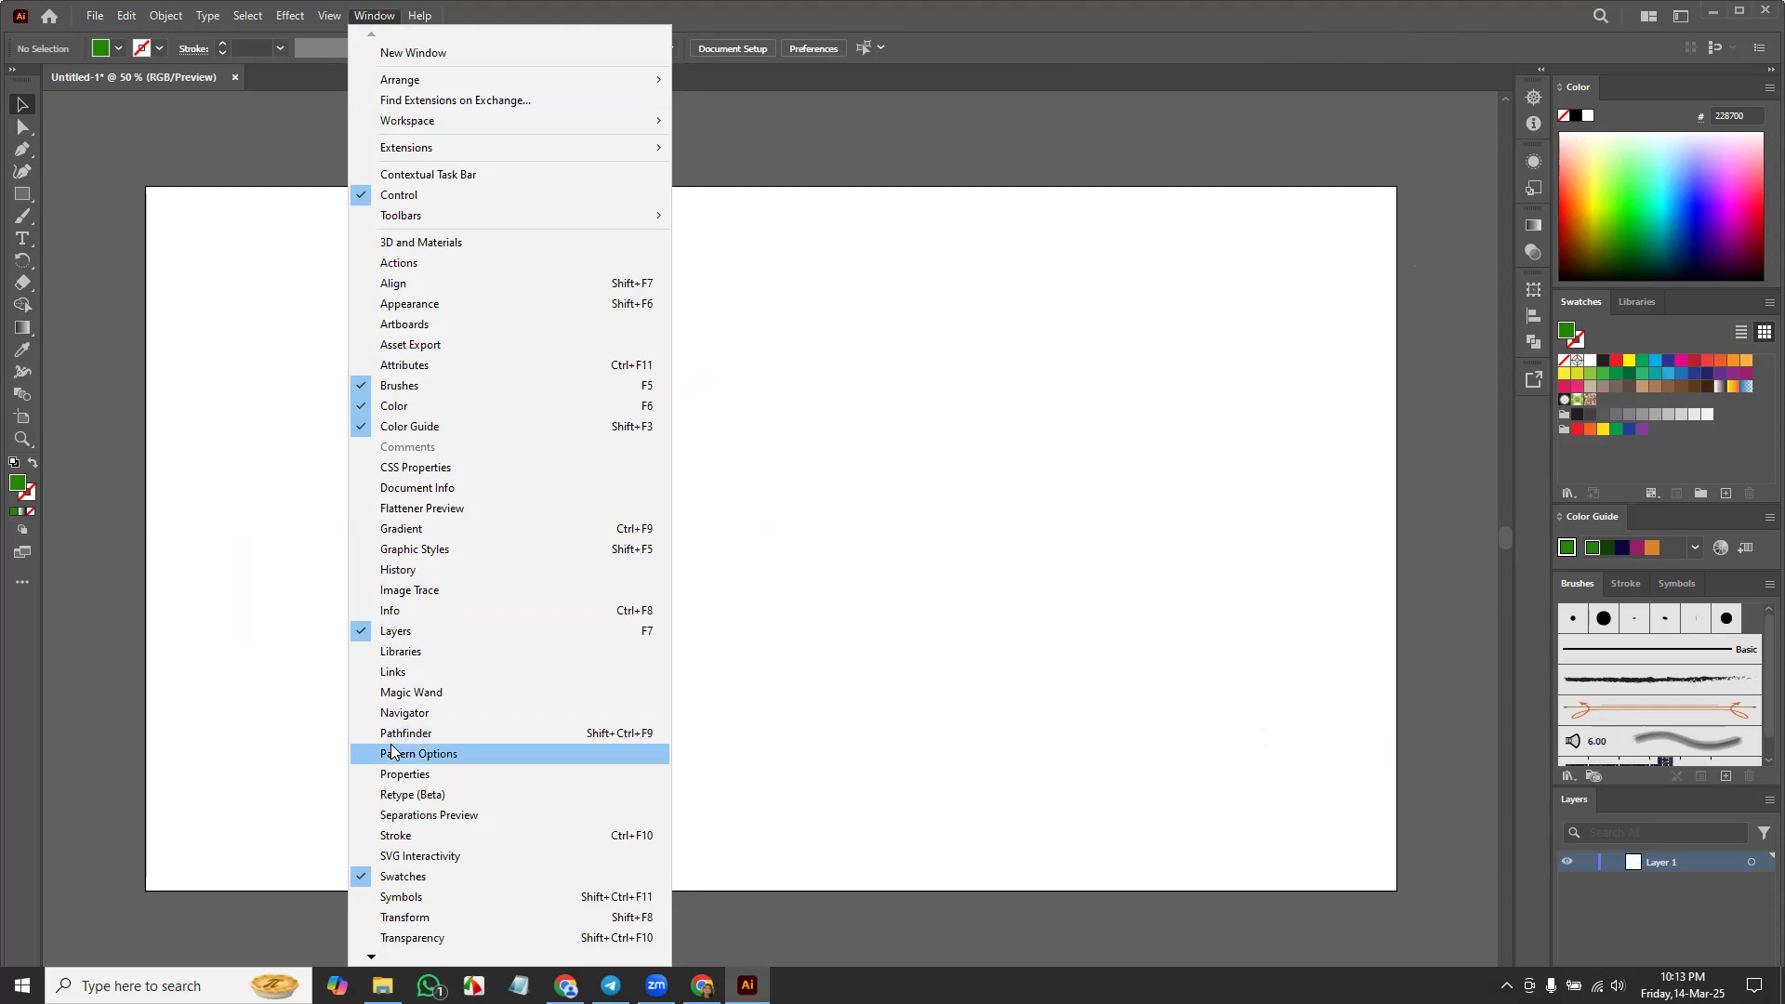
pyautogui.click(467, 735)
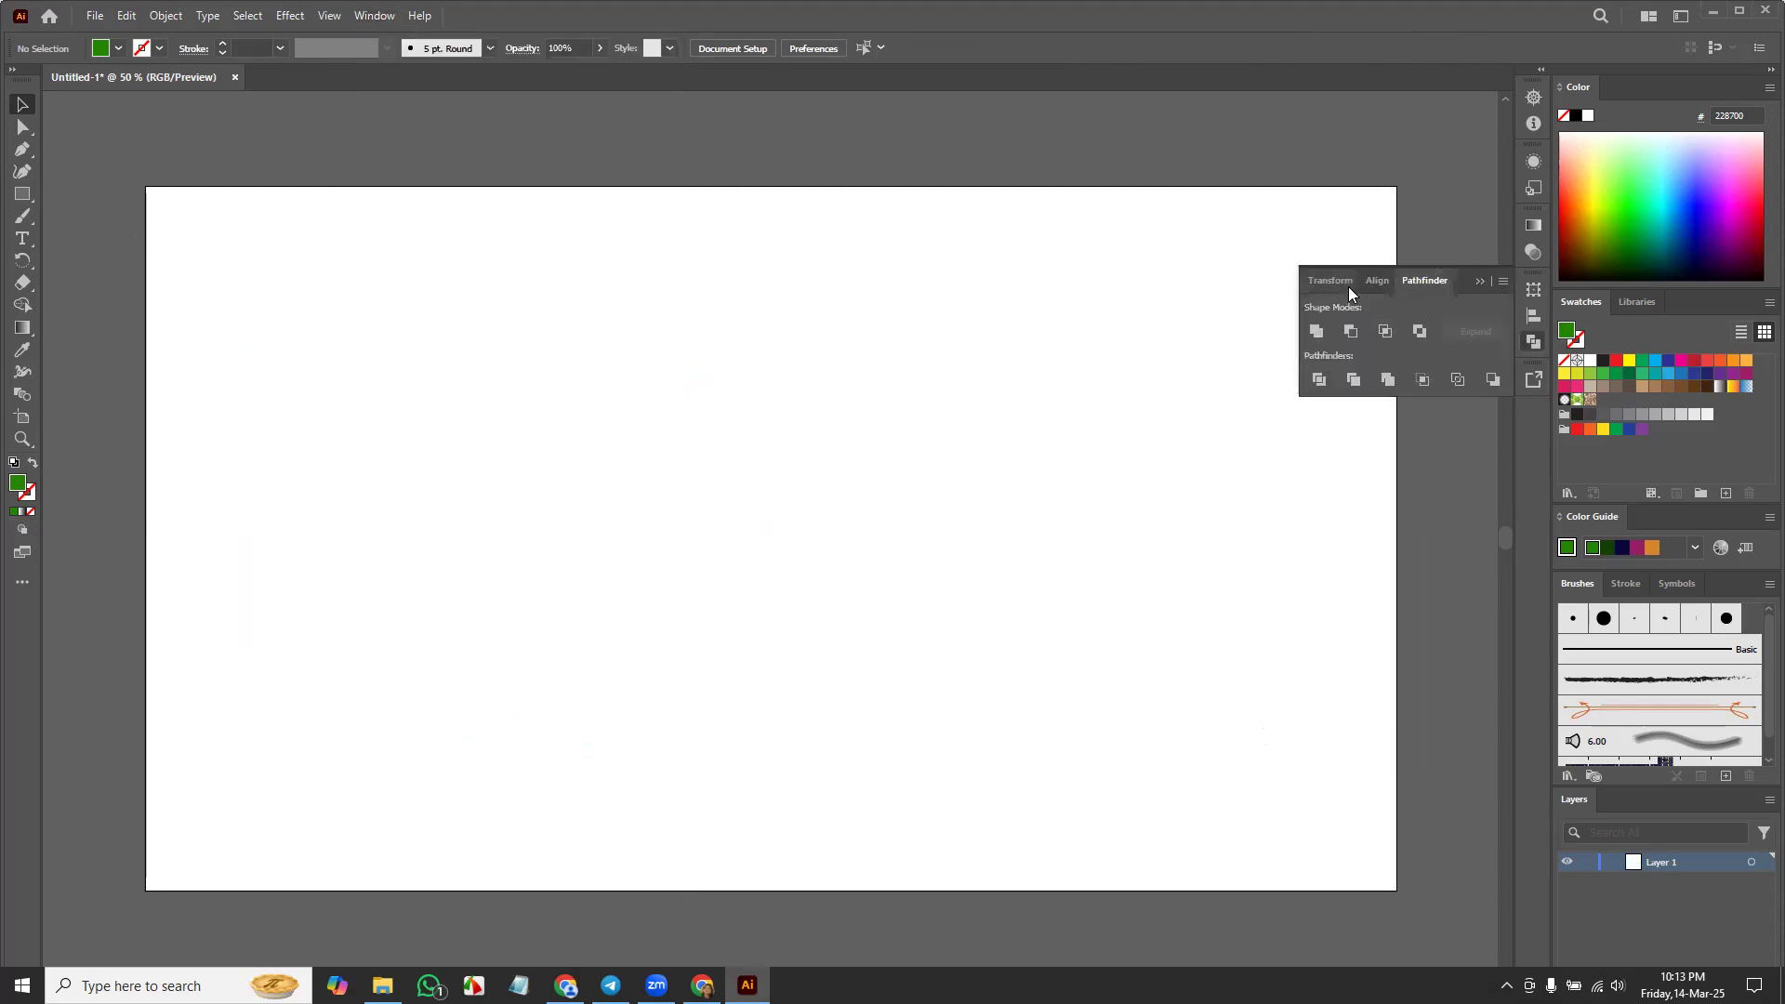
pyautogui.click(22, 193)
pyautogui.moveTo(262, 297); pyautogui.dragTo(425, 460)
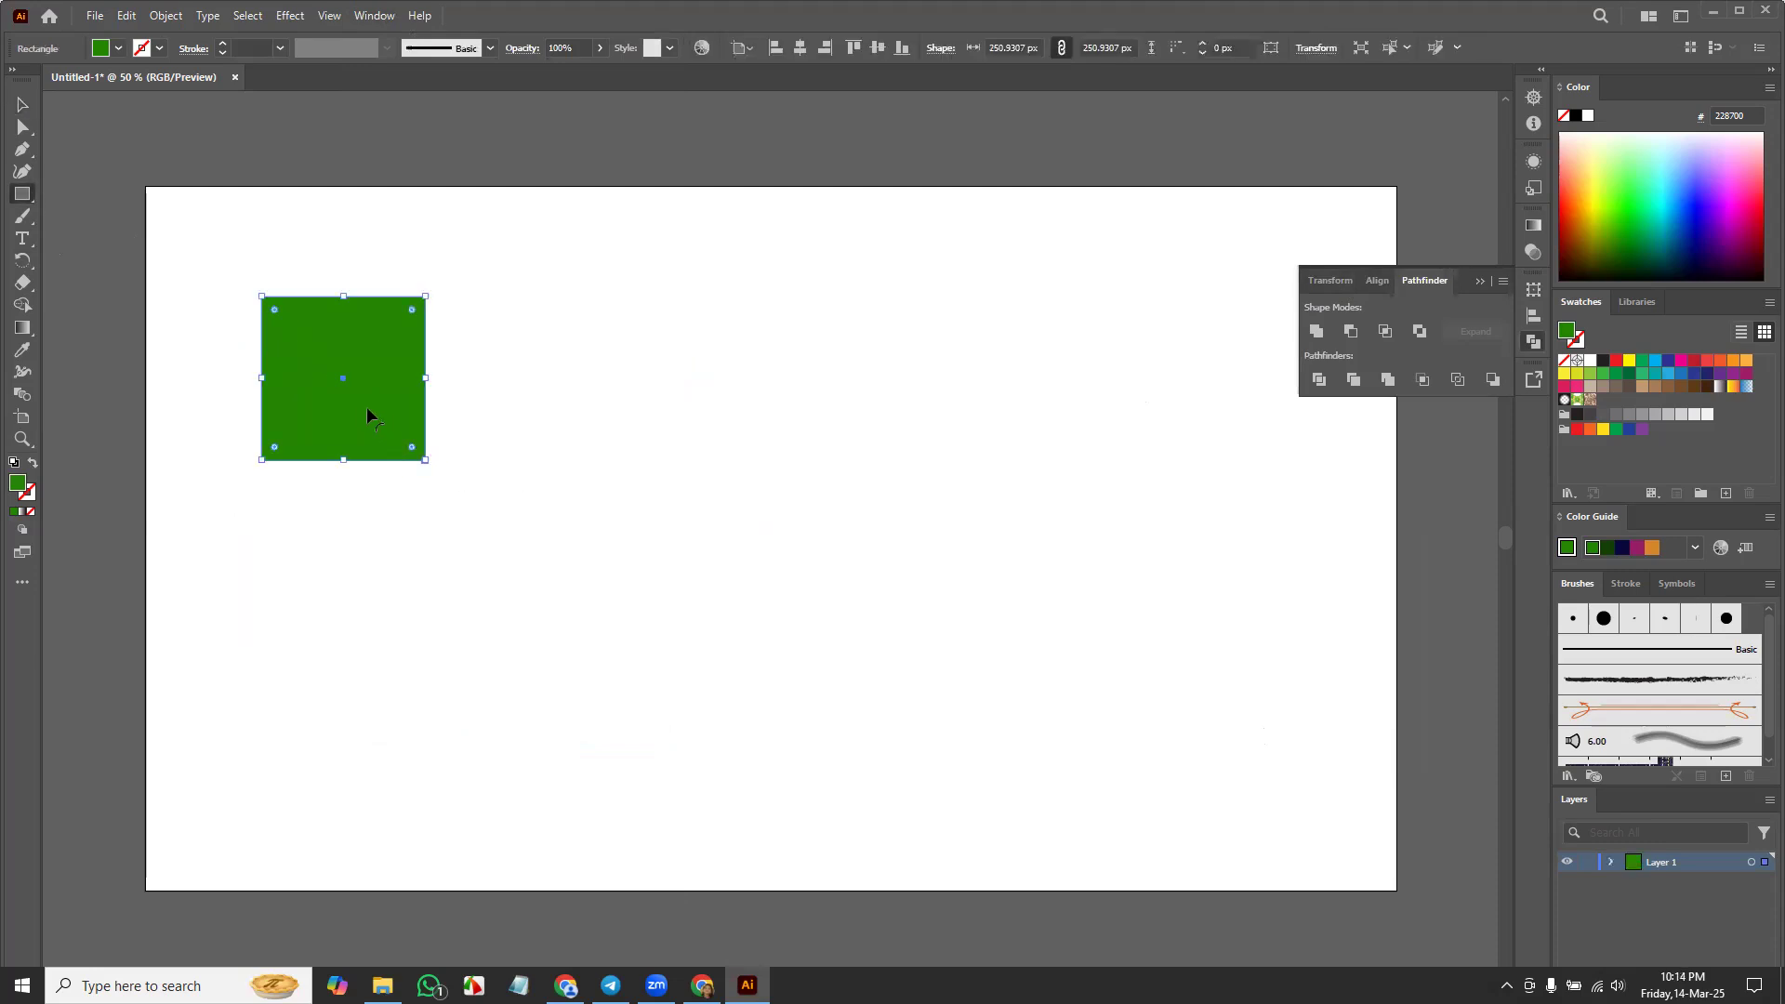
# Step: Draw a rectangle about 265 × 252 px overlapping the green square's lower-right corner and fill it with dark blue 1b008a
pyautogui.click(589, 494)
pyautogui.click(922, 534)
pyautogui.moveTo(364, 379); pyautogui.dragTo(540, 543)
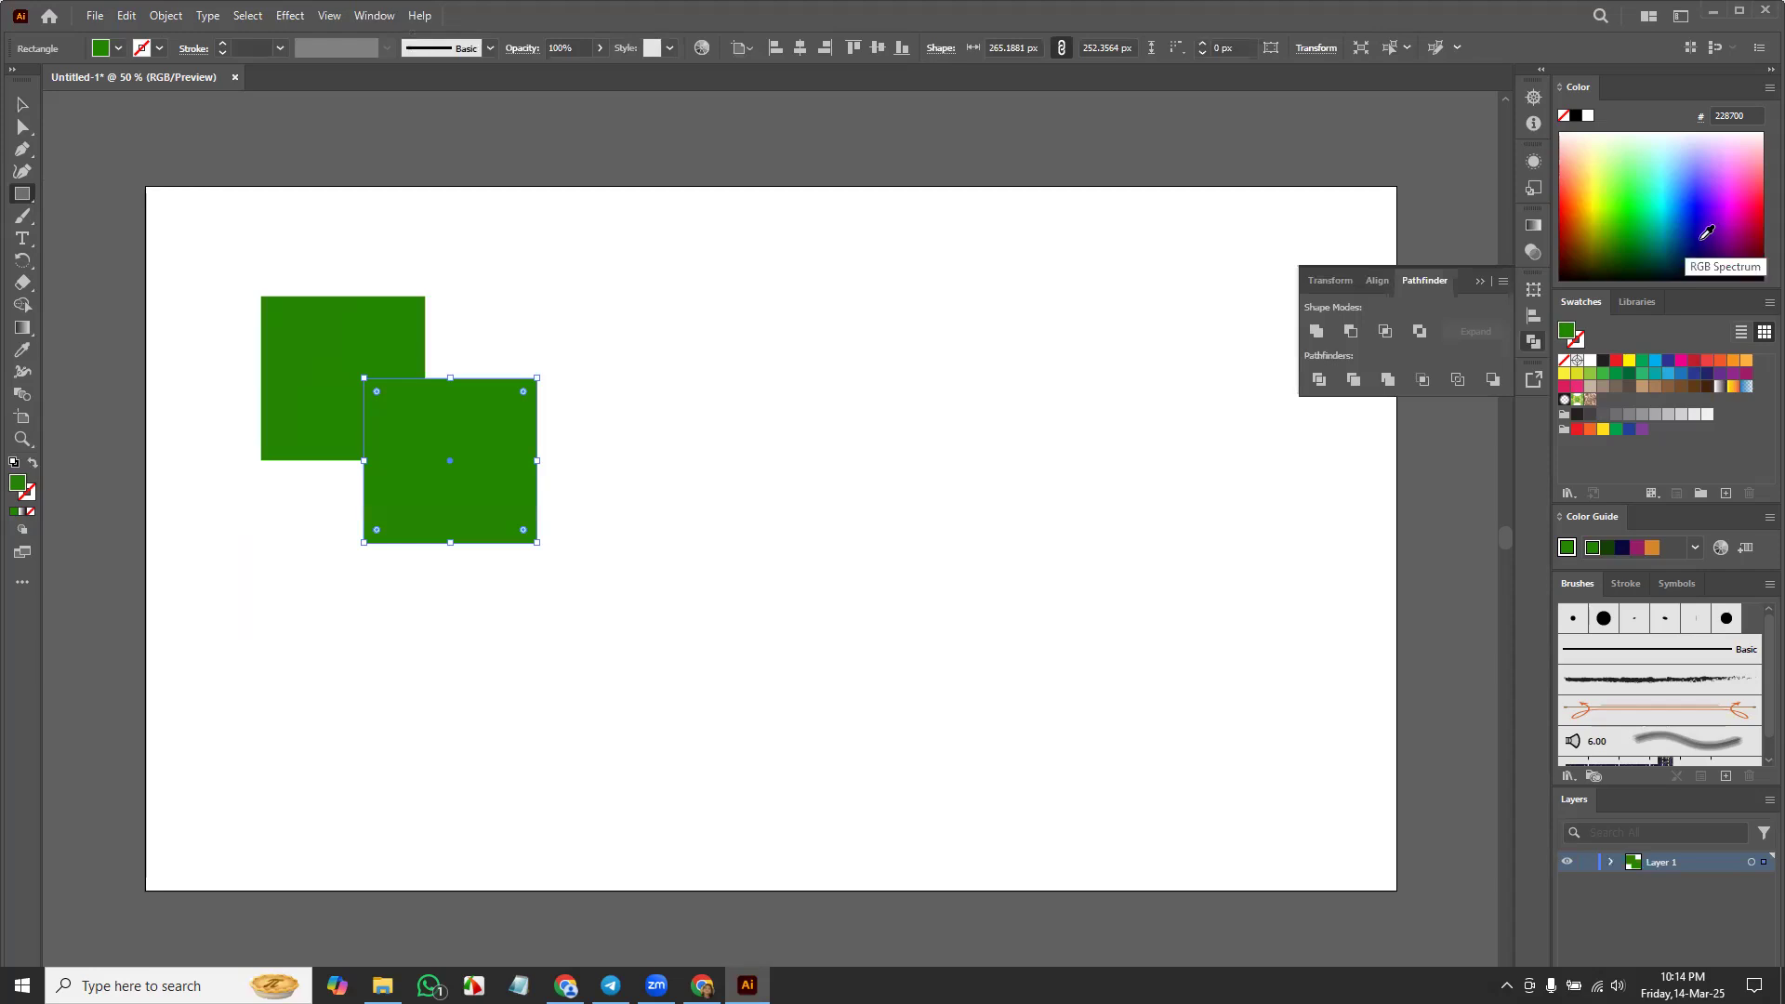
pyautogui.click(1702, 239)
# Step: Duplicate the overlapping green and blue pair three times, with two copies to its right and one below
pyautogui.click(22, 104)
pyautogui.moveTo(210, 275); pyautogui.dragTo(976, 815)
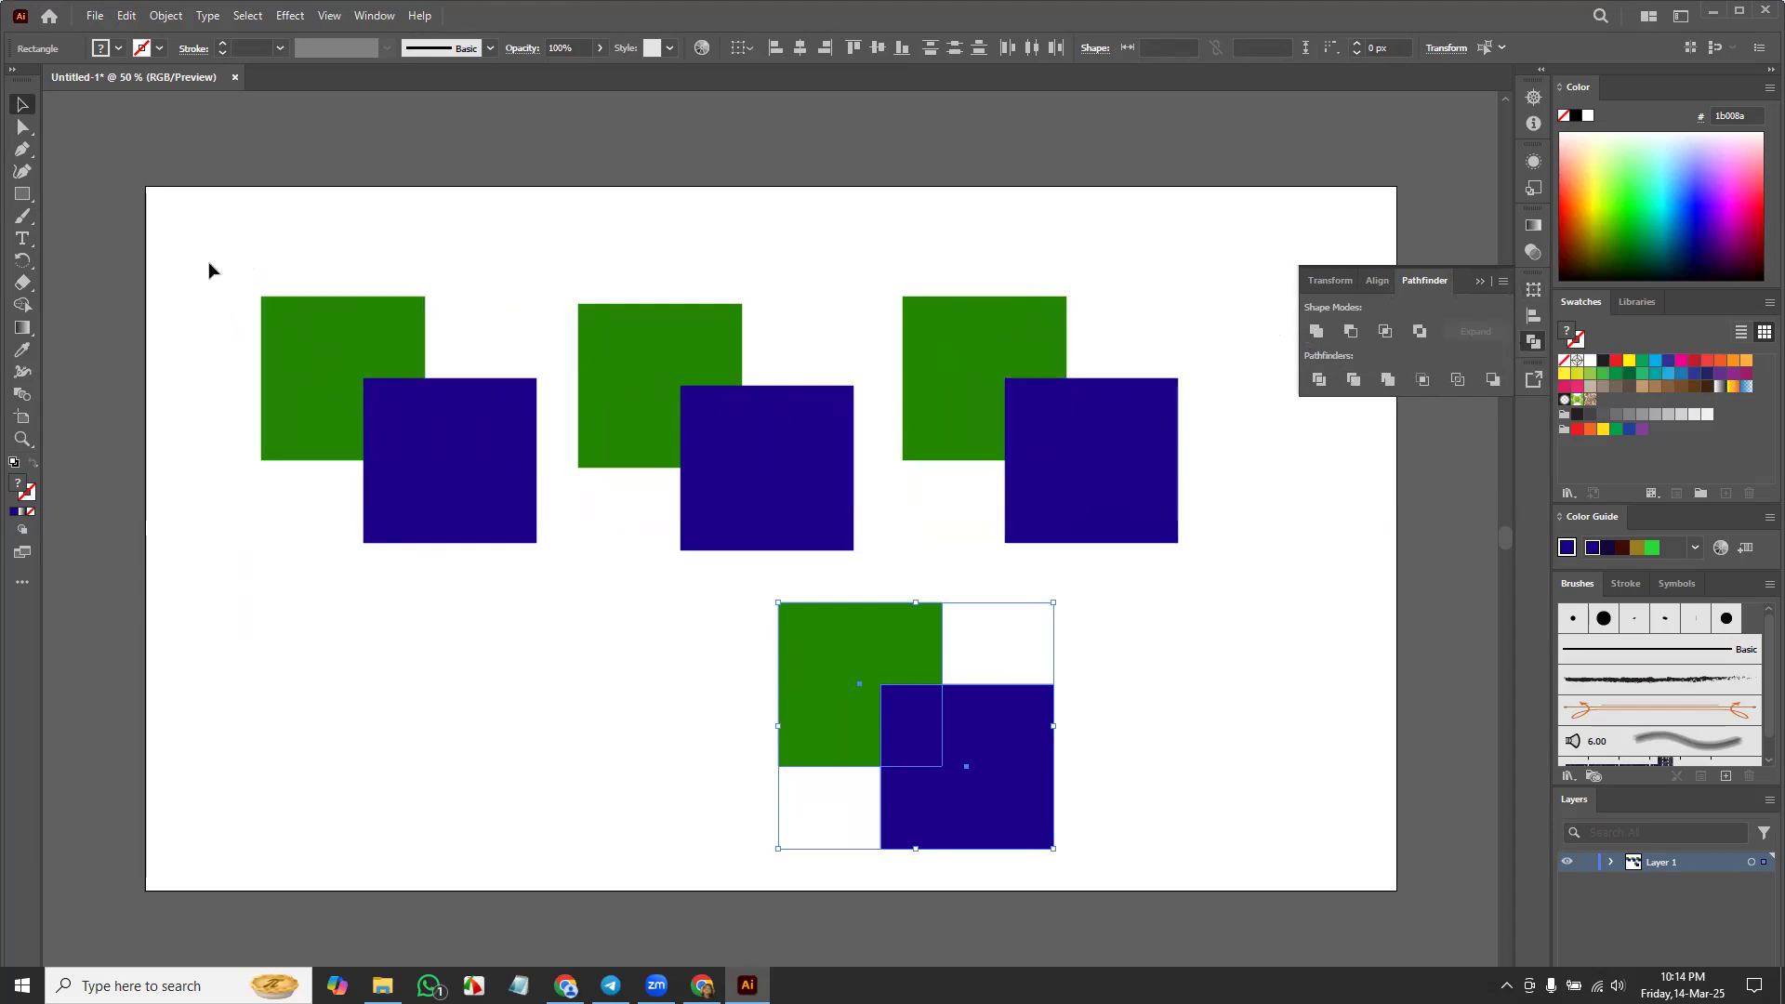
# Step: Try uniting the upper-left pair with Pathfinder and moving the combined shape, and undo those changes
pyautogui.moveTo(211, 254); pyautogui.dragTo(541, 601)
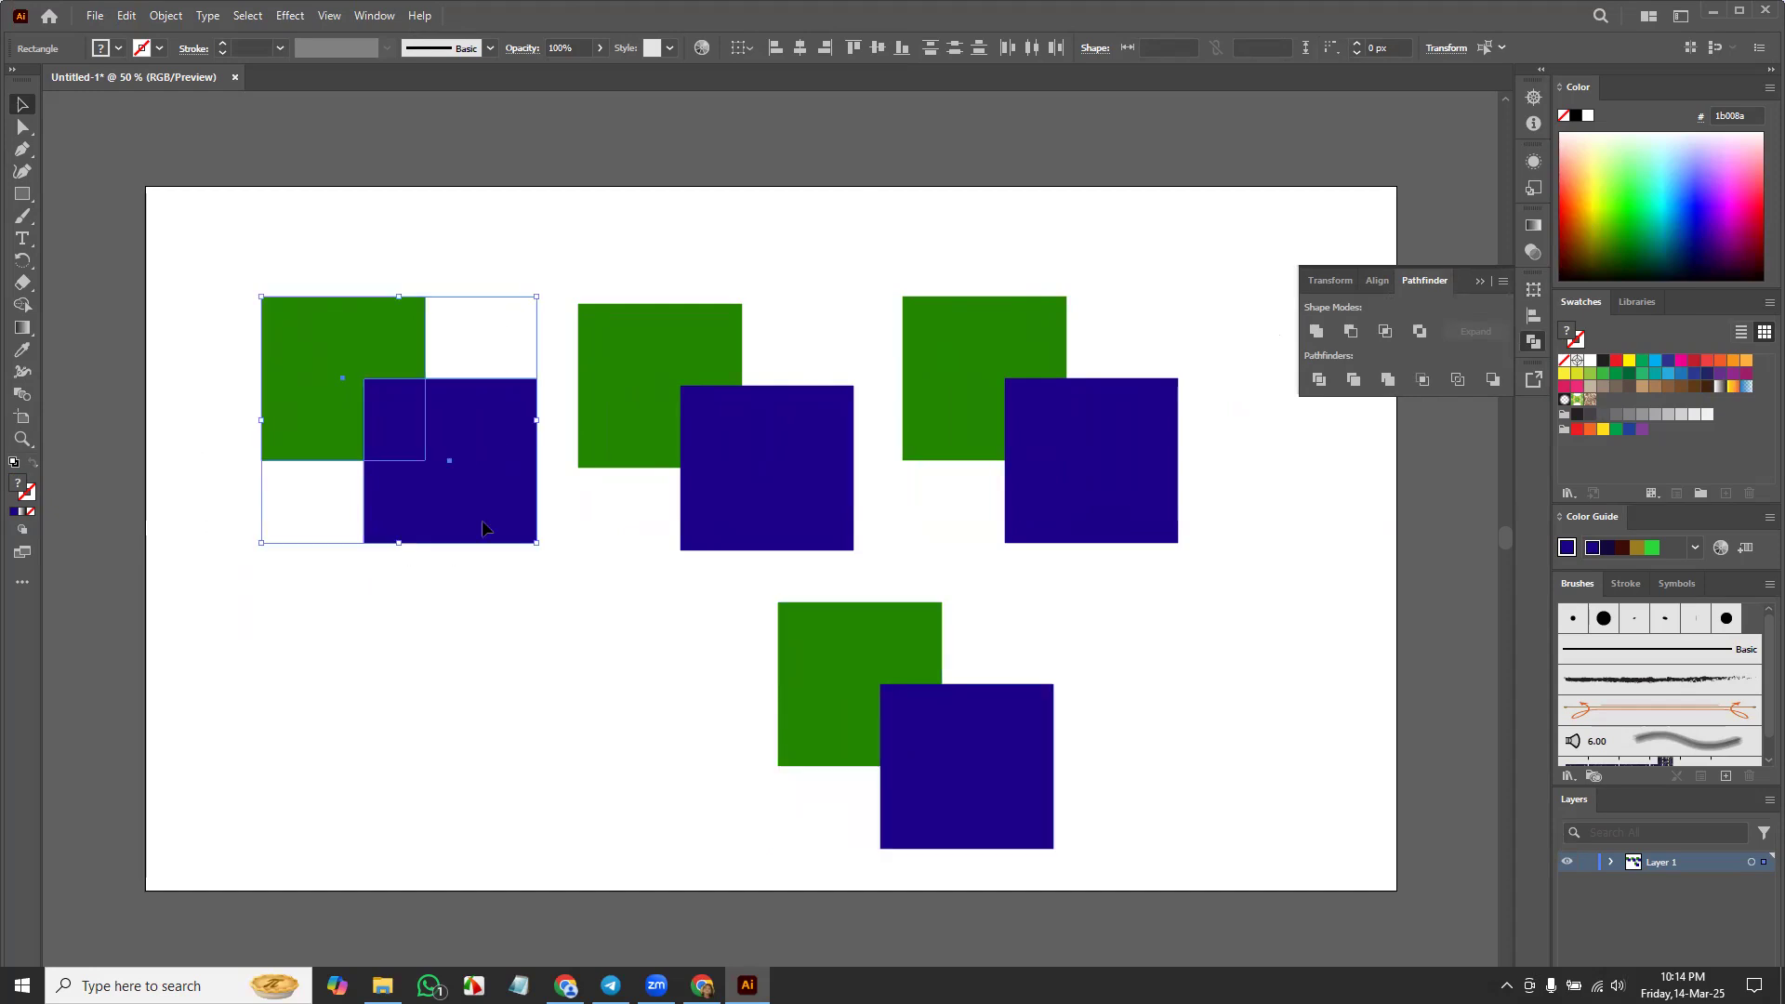
pyautogui.click(1316, 332)
pyautogui.click(402, 589)
pyautogui.moveTo(437, 463); pyautogui.dragTo(381, 458)
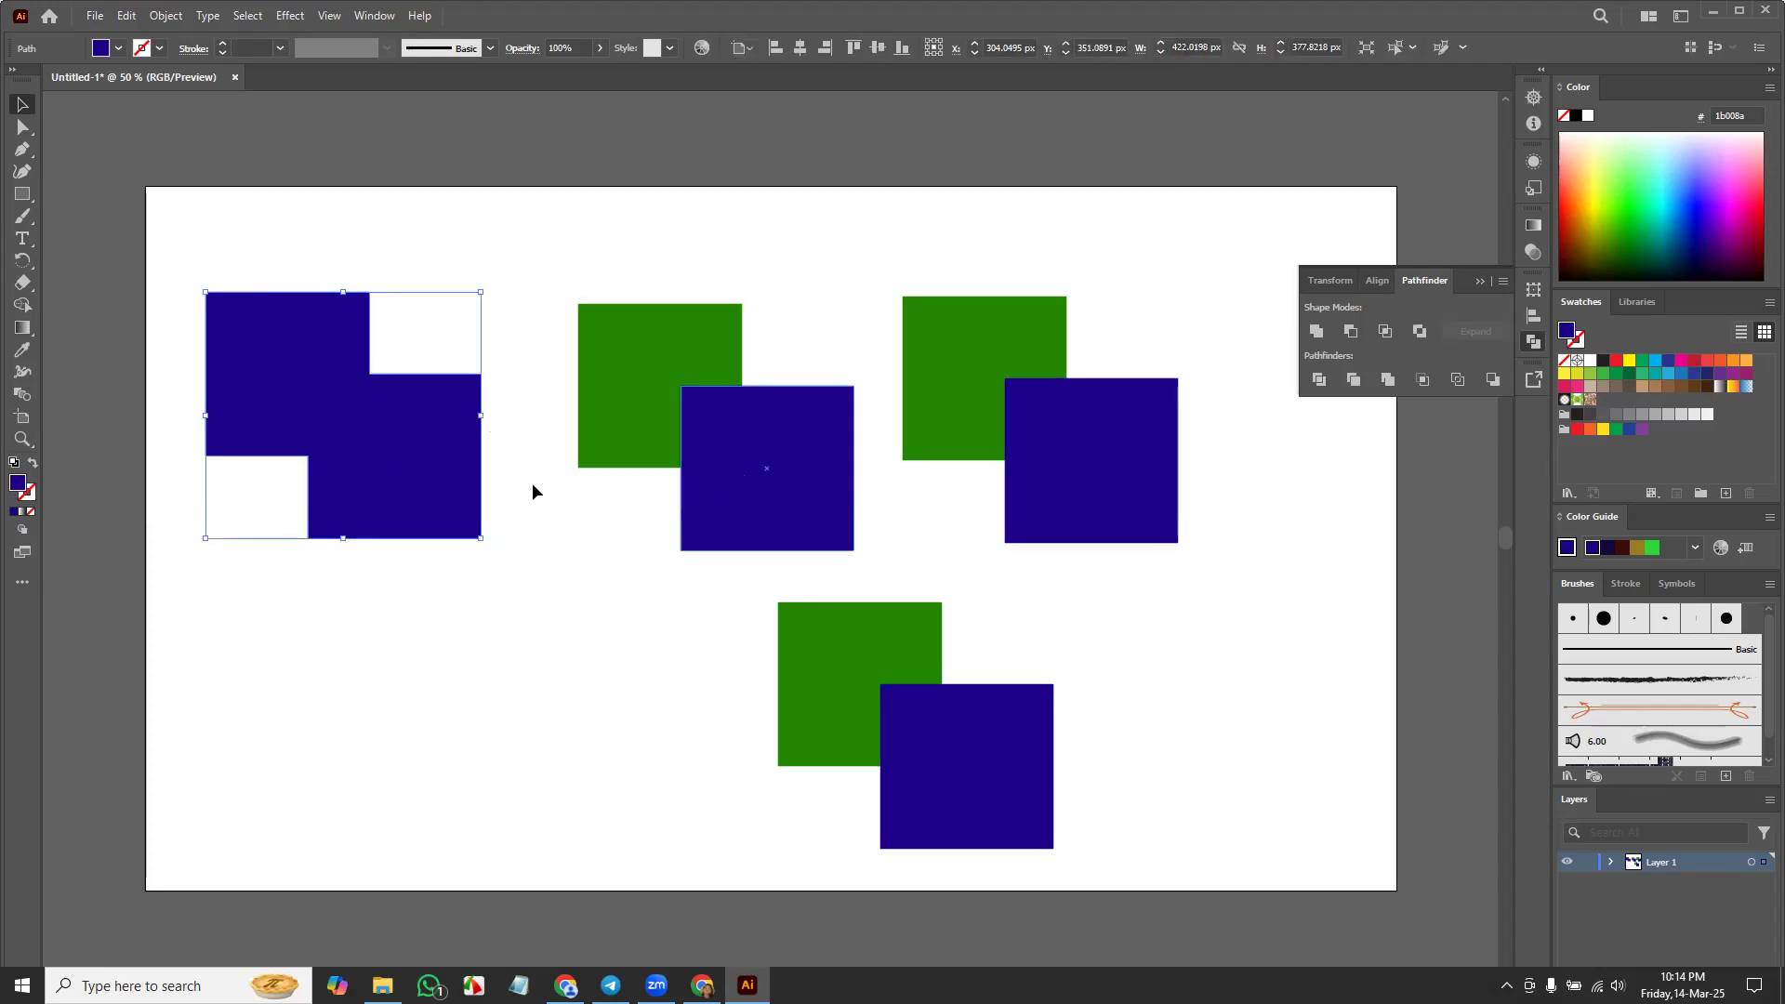
pyautogui.moveTo(334, 493); pyautogui.dragTo(391, 498)
pyautogui.hotkey('ctrl', 'z')
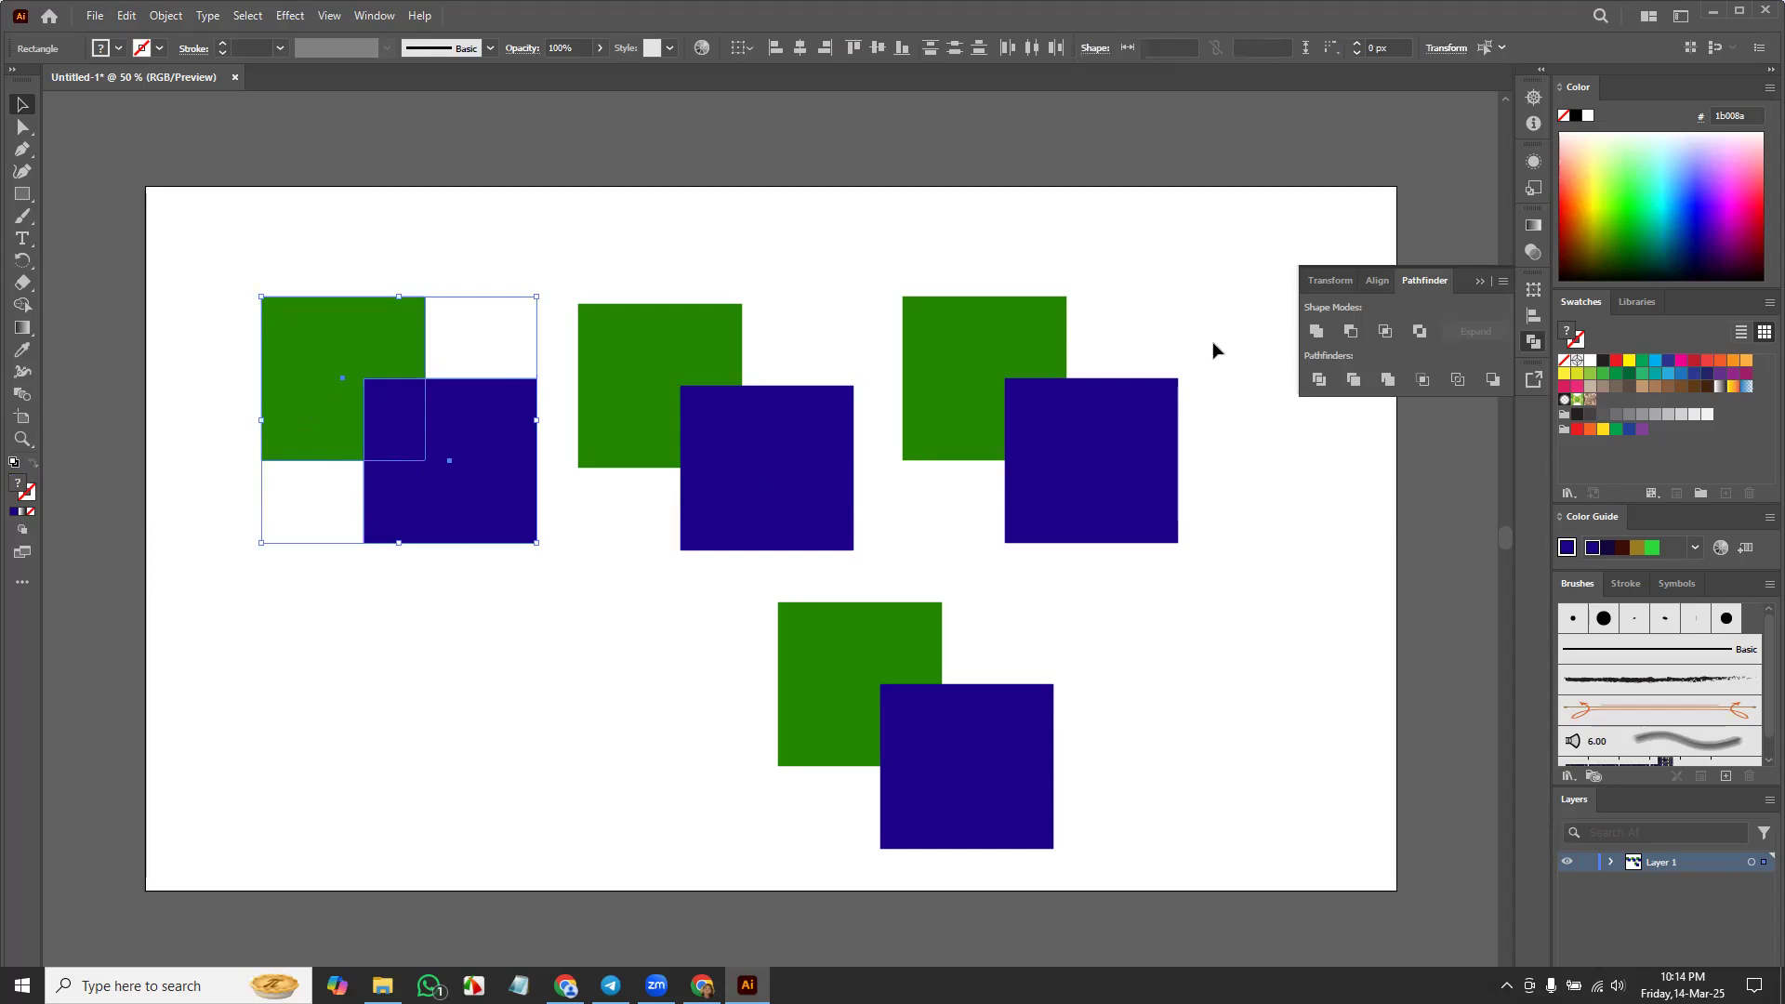
# Step: Unite the upper-left pair into one shape and move it up and slightly left
pyautogui.click(1314, 332)
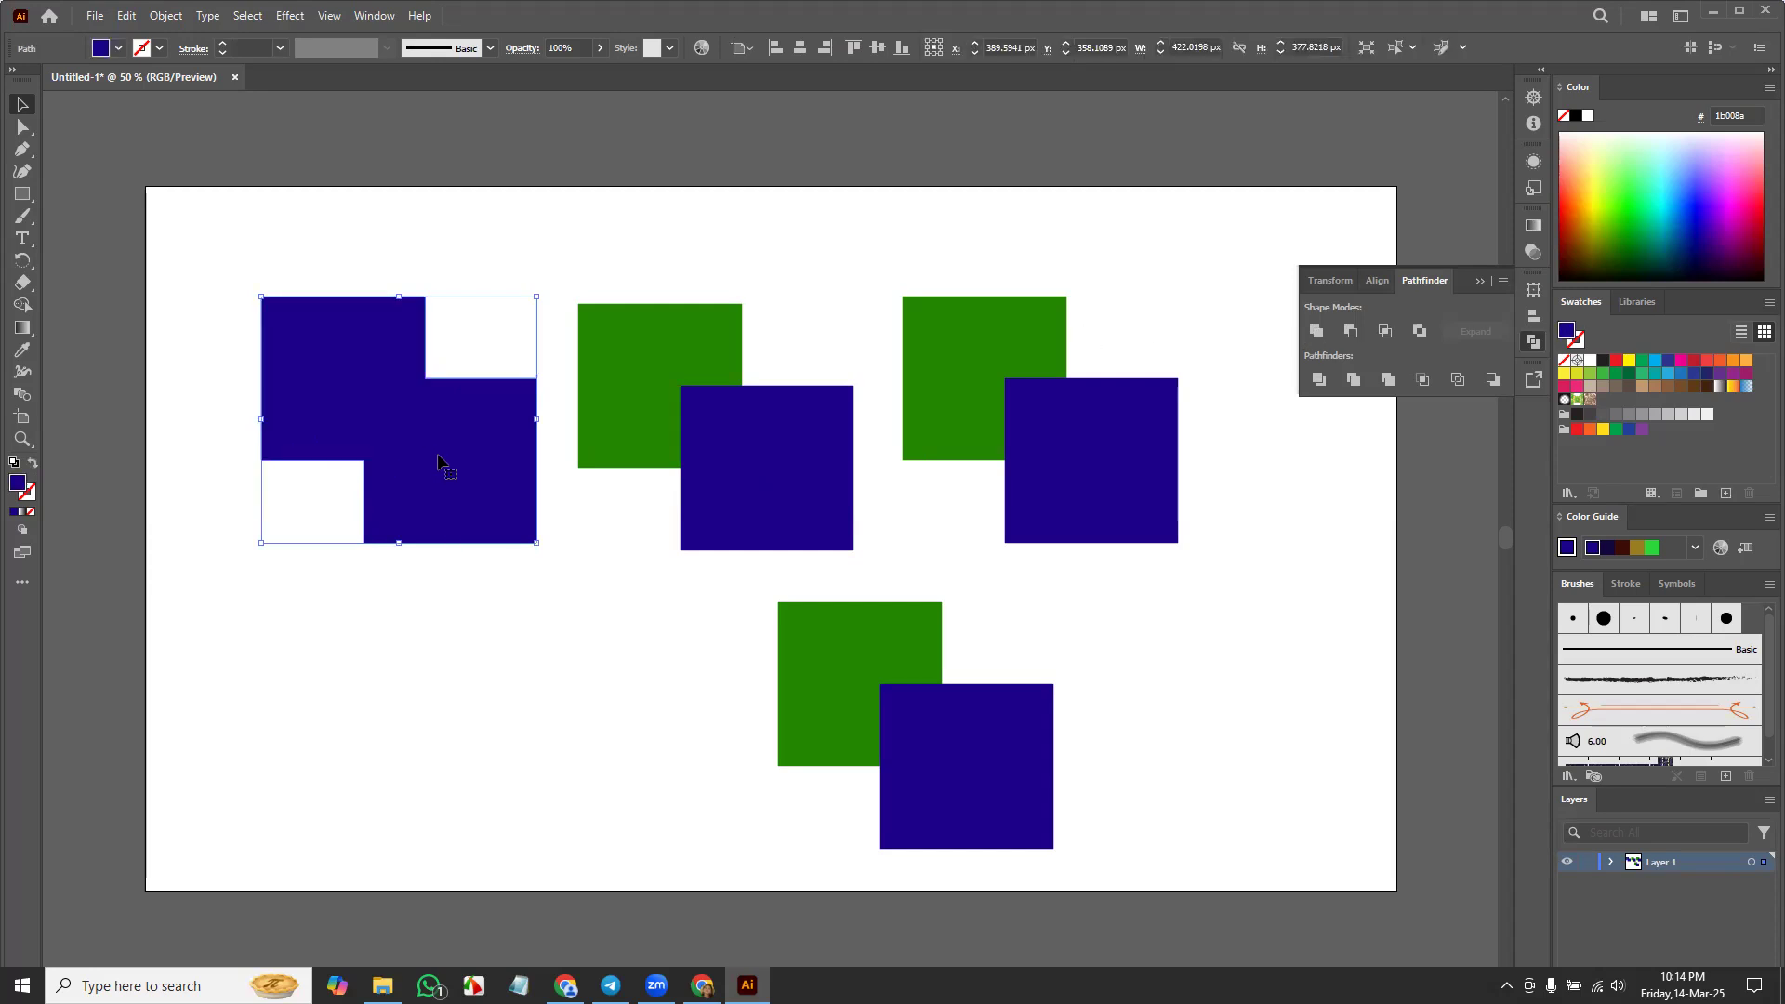
pyautogui.click(443, 641)
pyautogui.moveTo(406, 510); pyautogui.dragTo(398, 406)
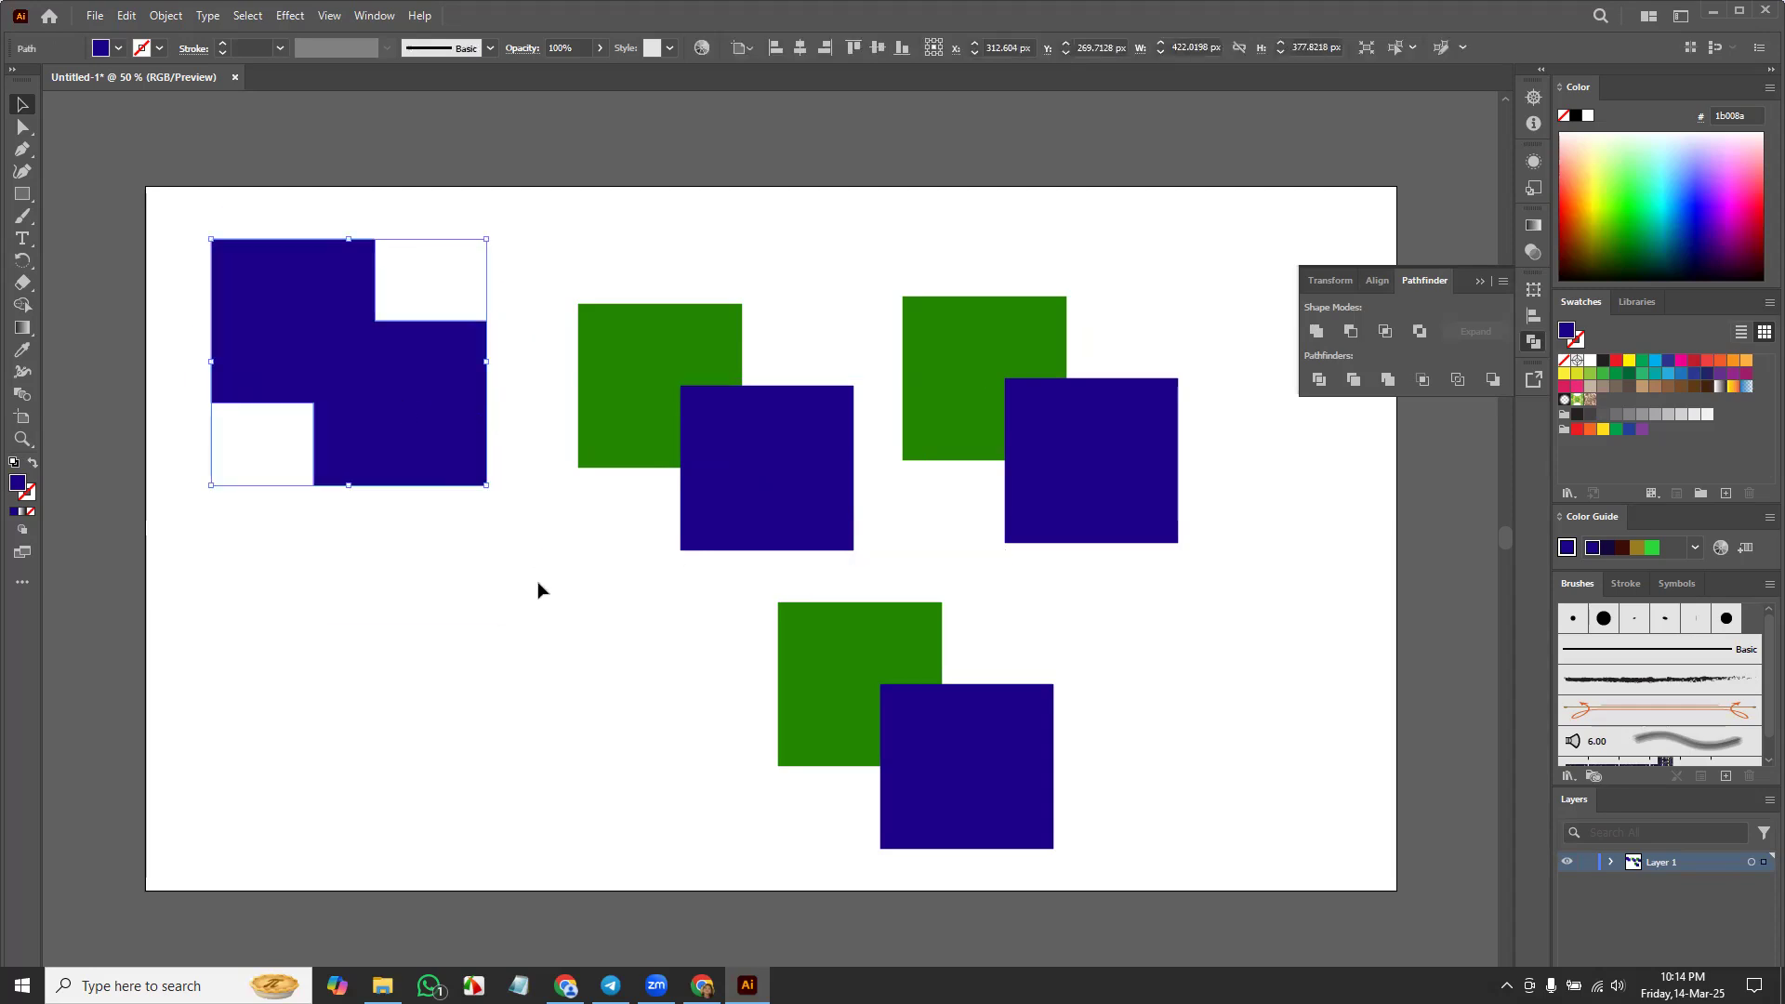
# Step: Try Minus Front on the upper-middle pair of squares and undo it
pyautogui.moveTo(547, 258); pyautogui.dragTo(860, 581)
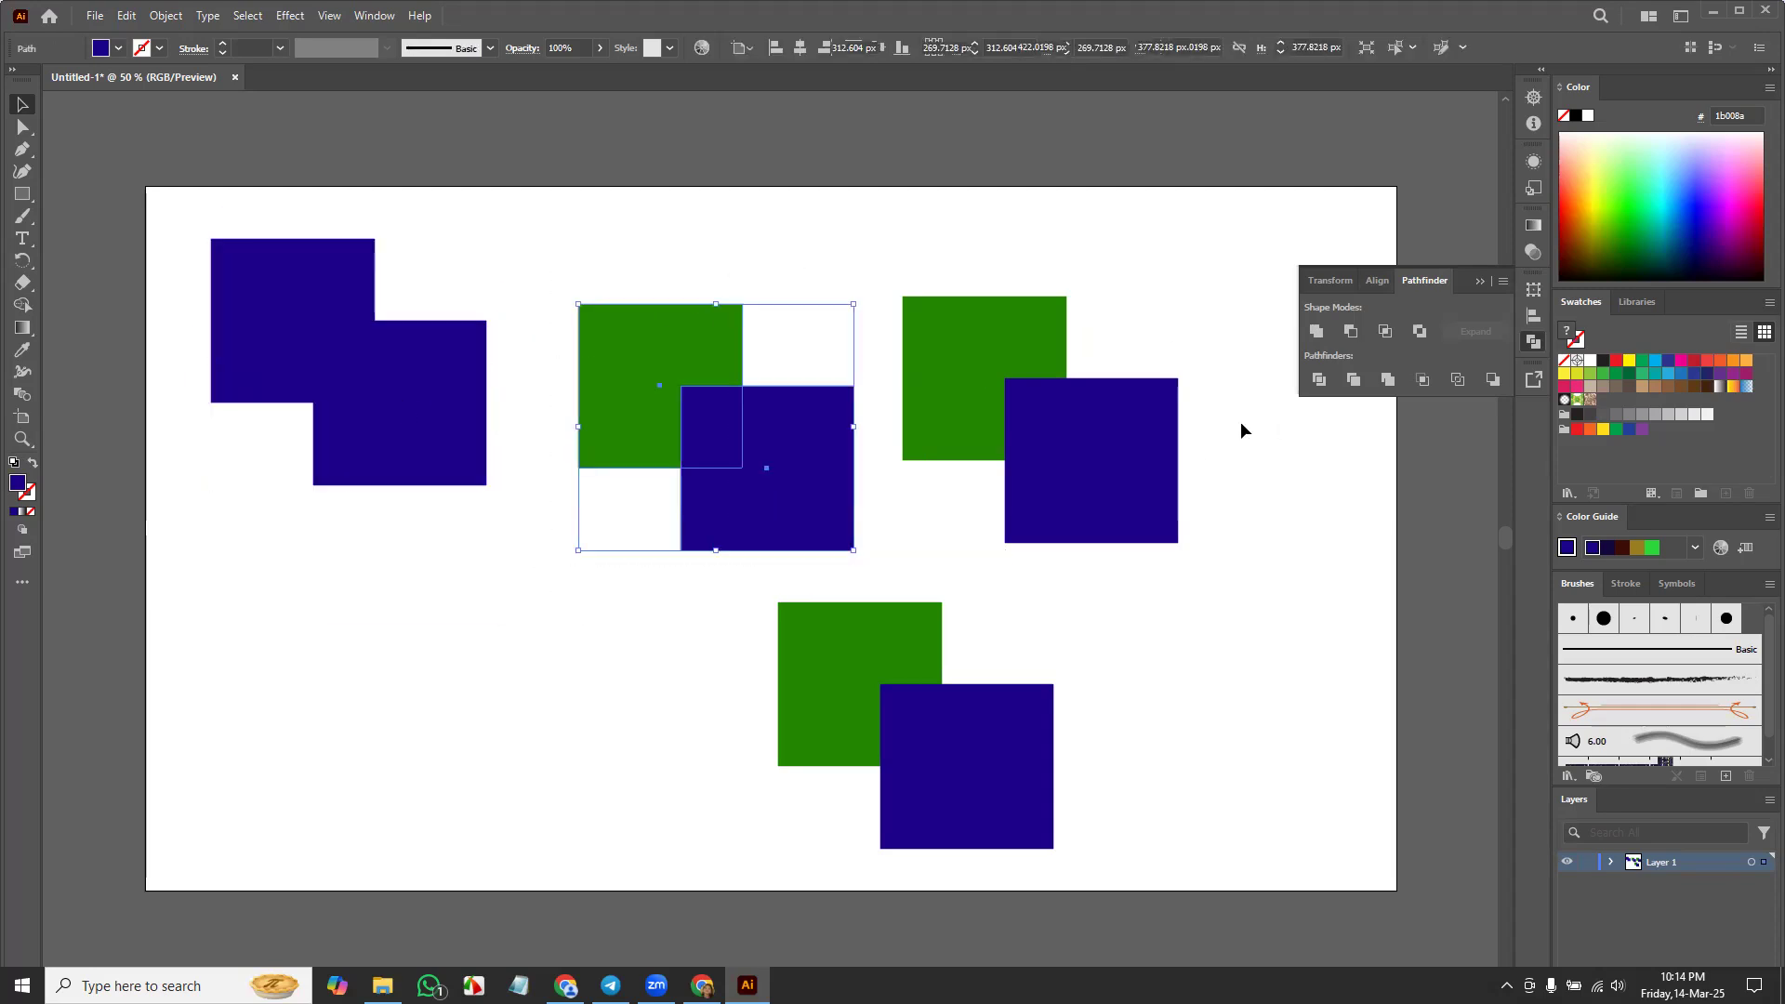
pyautogui.click(1351, 332)
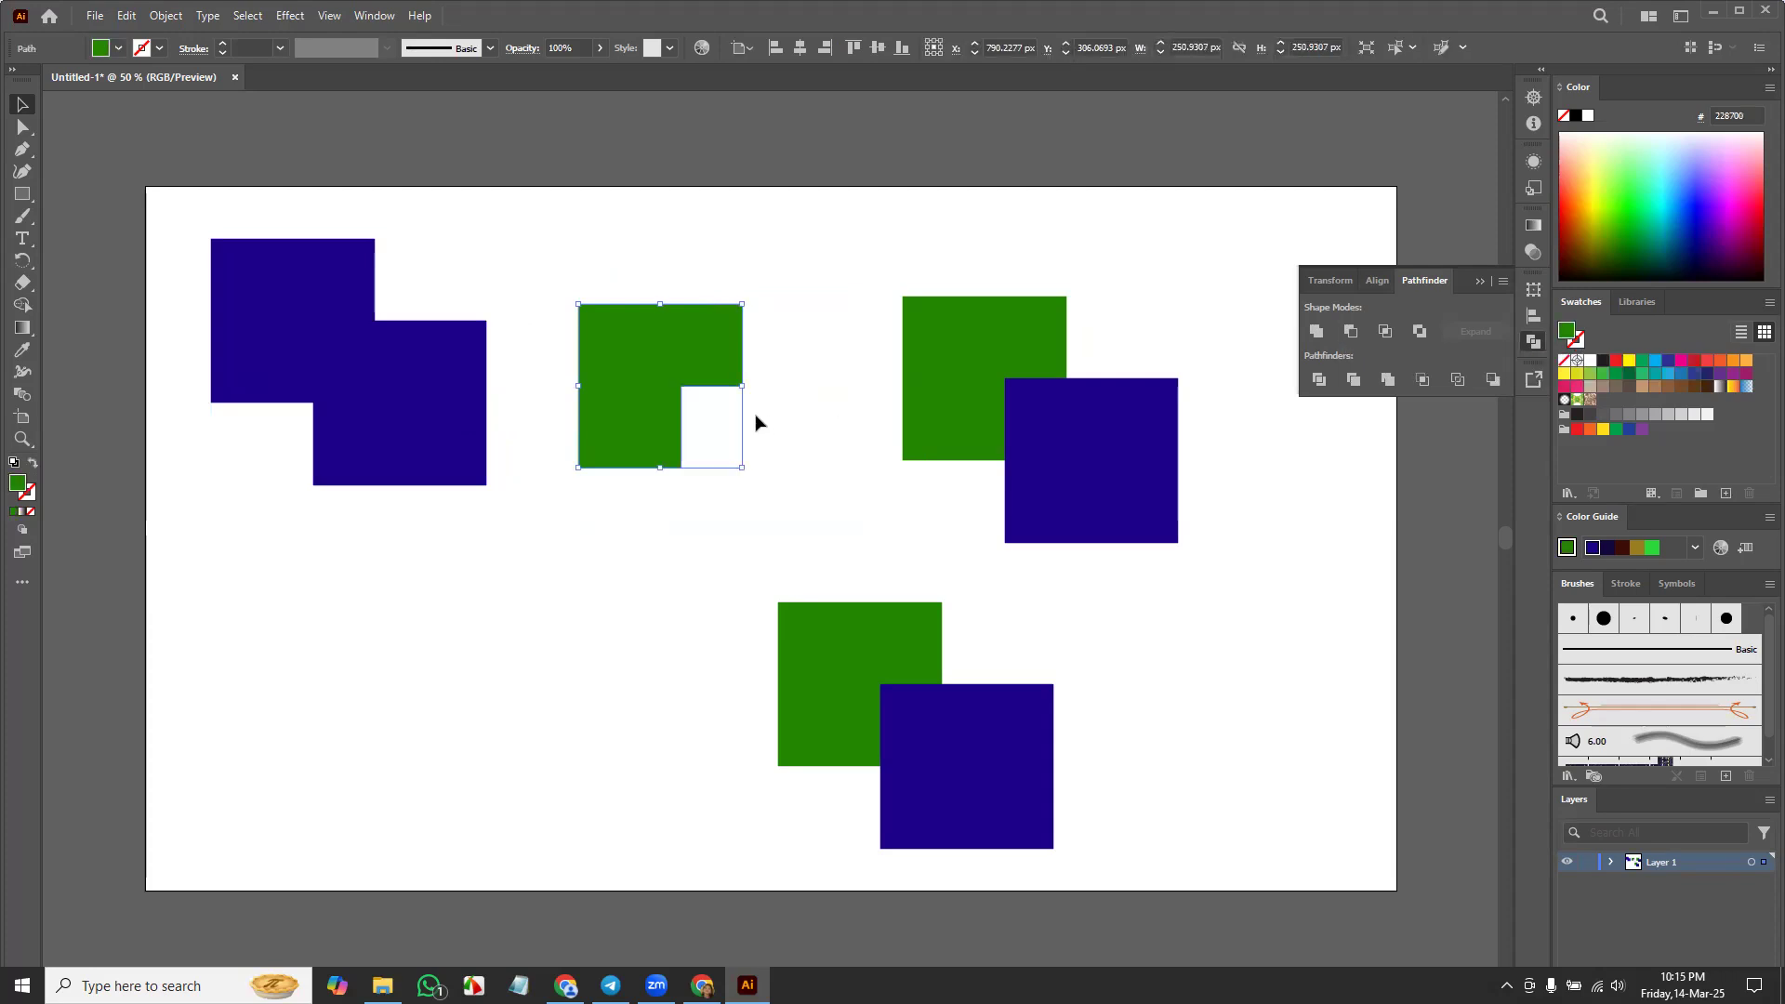
pyautogui.hotkey('ctrl', 'z')
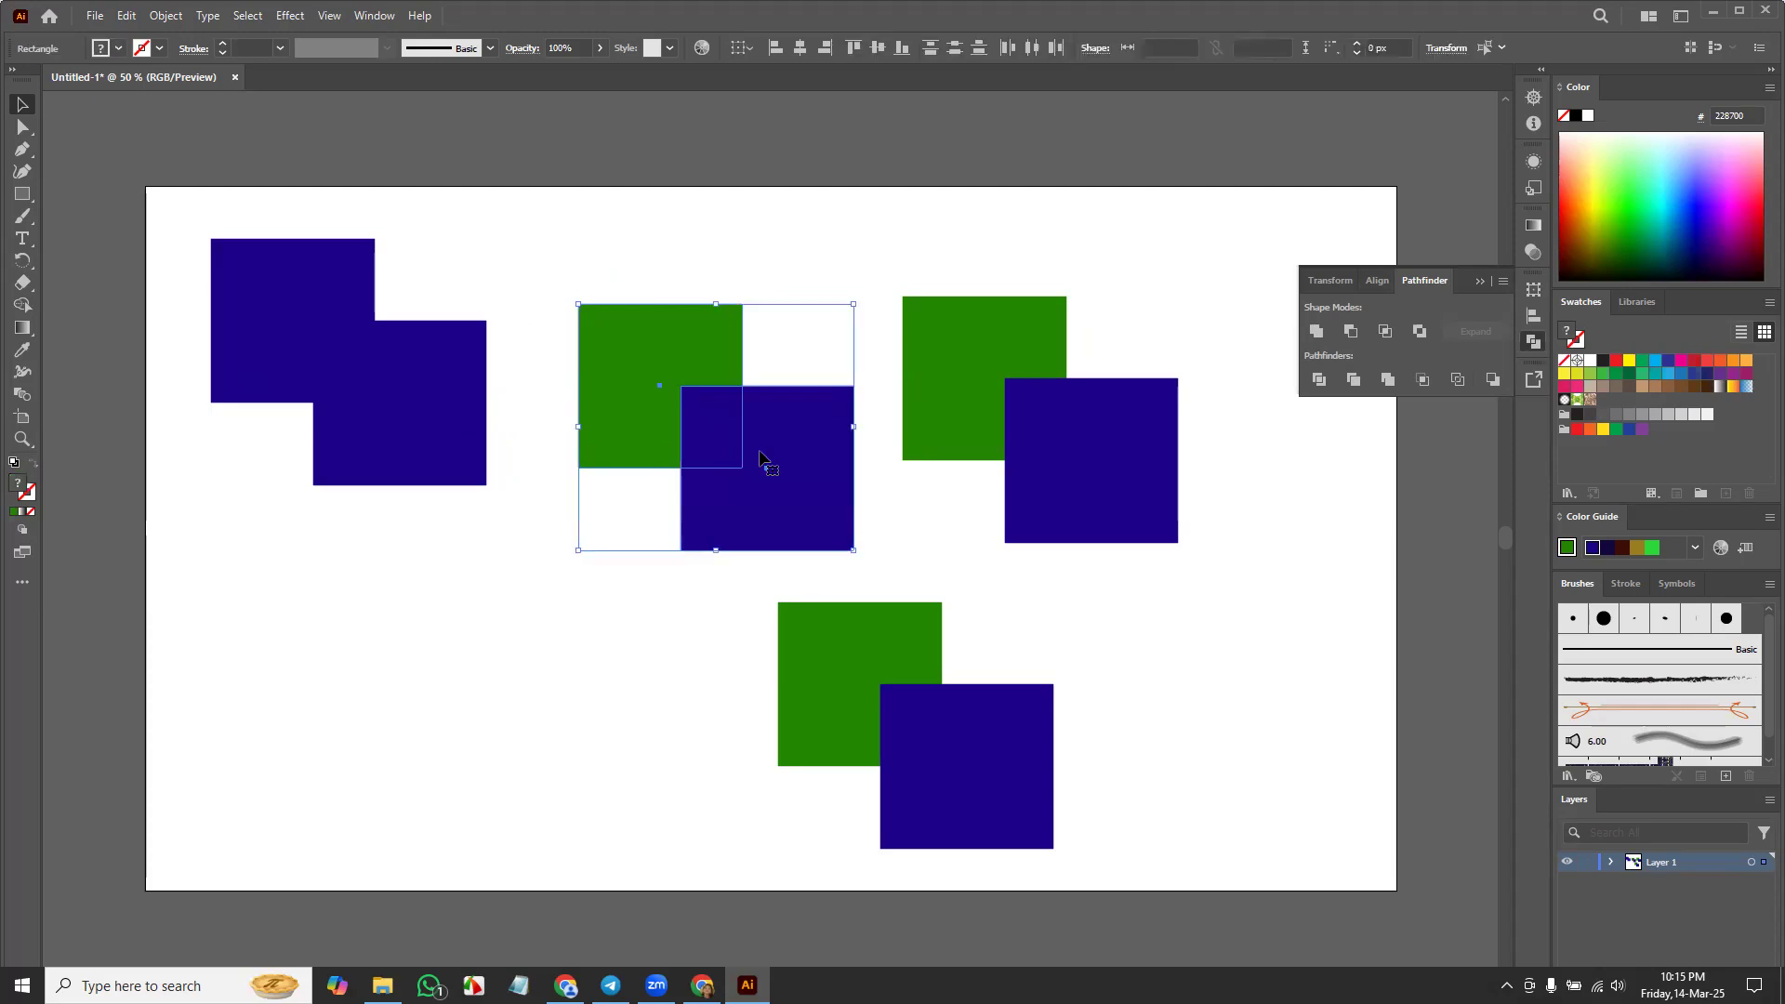
# Step: Cut the blue square out of the upper-middle green one with Minus Front, and apply Intersect to the upper-right pair
pyautogui.click(642, 654)
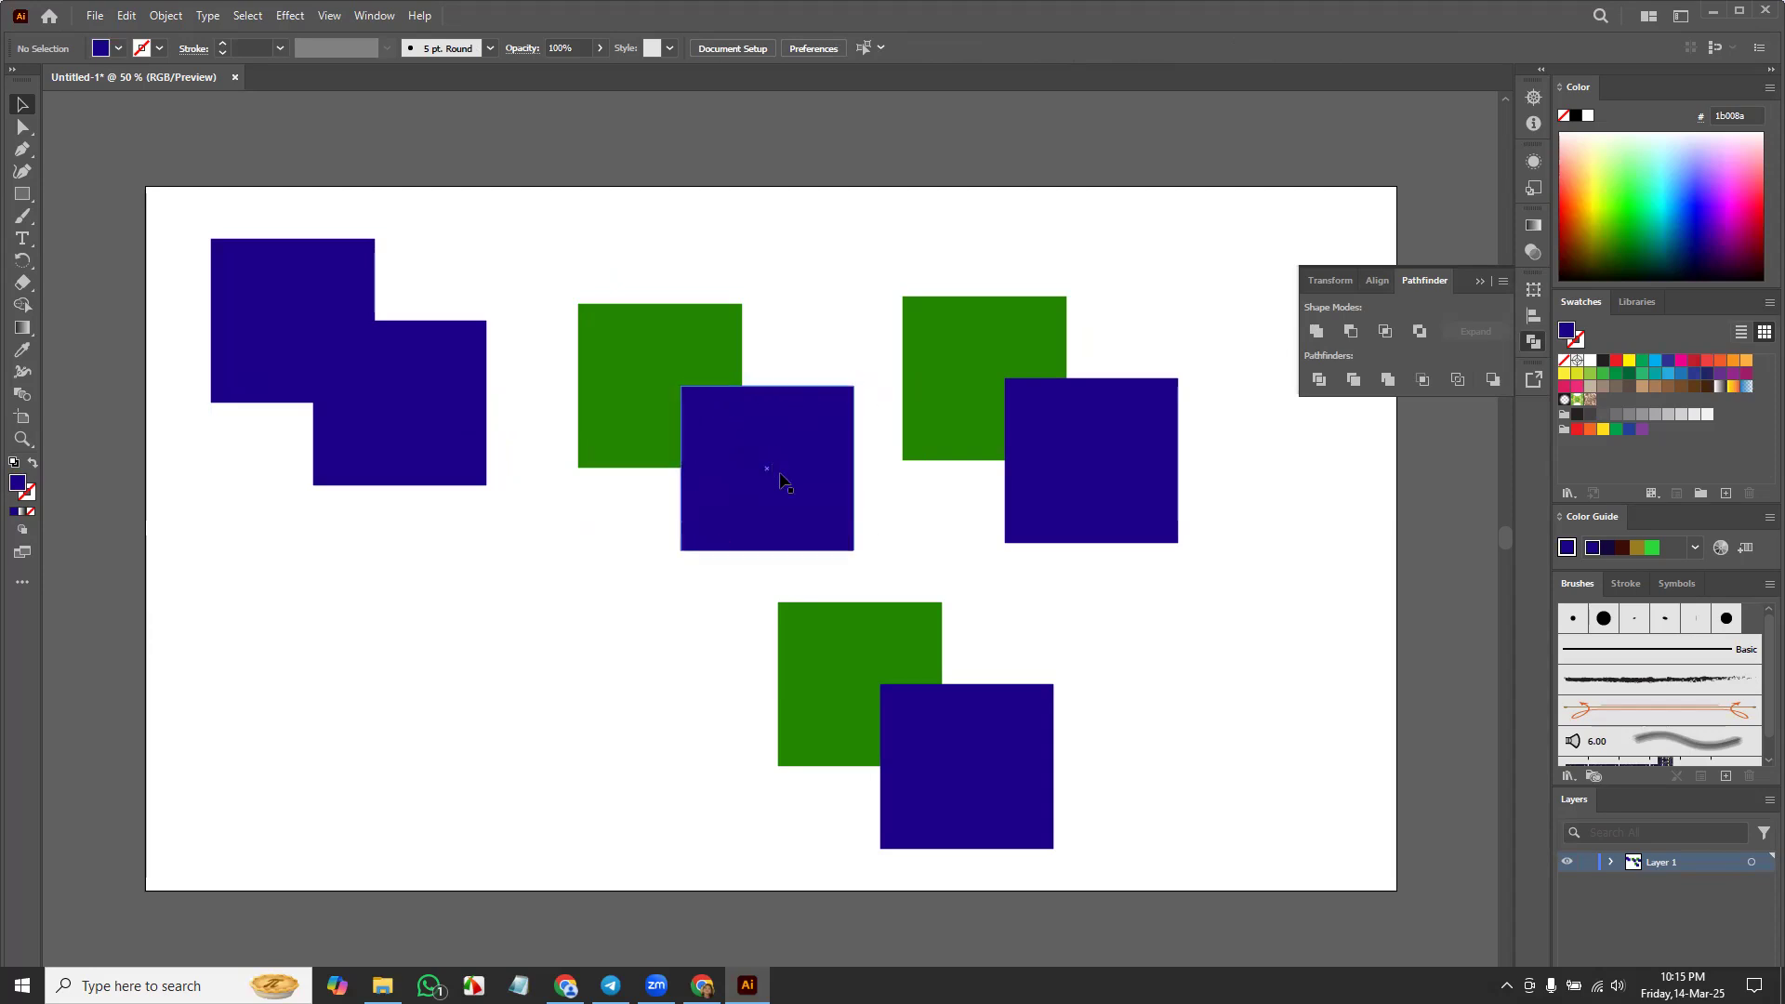
pyautogui.moveTo(556, 272); pyautogui.dragTo(754, 565)
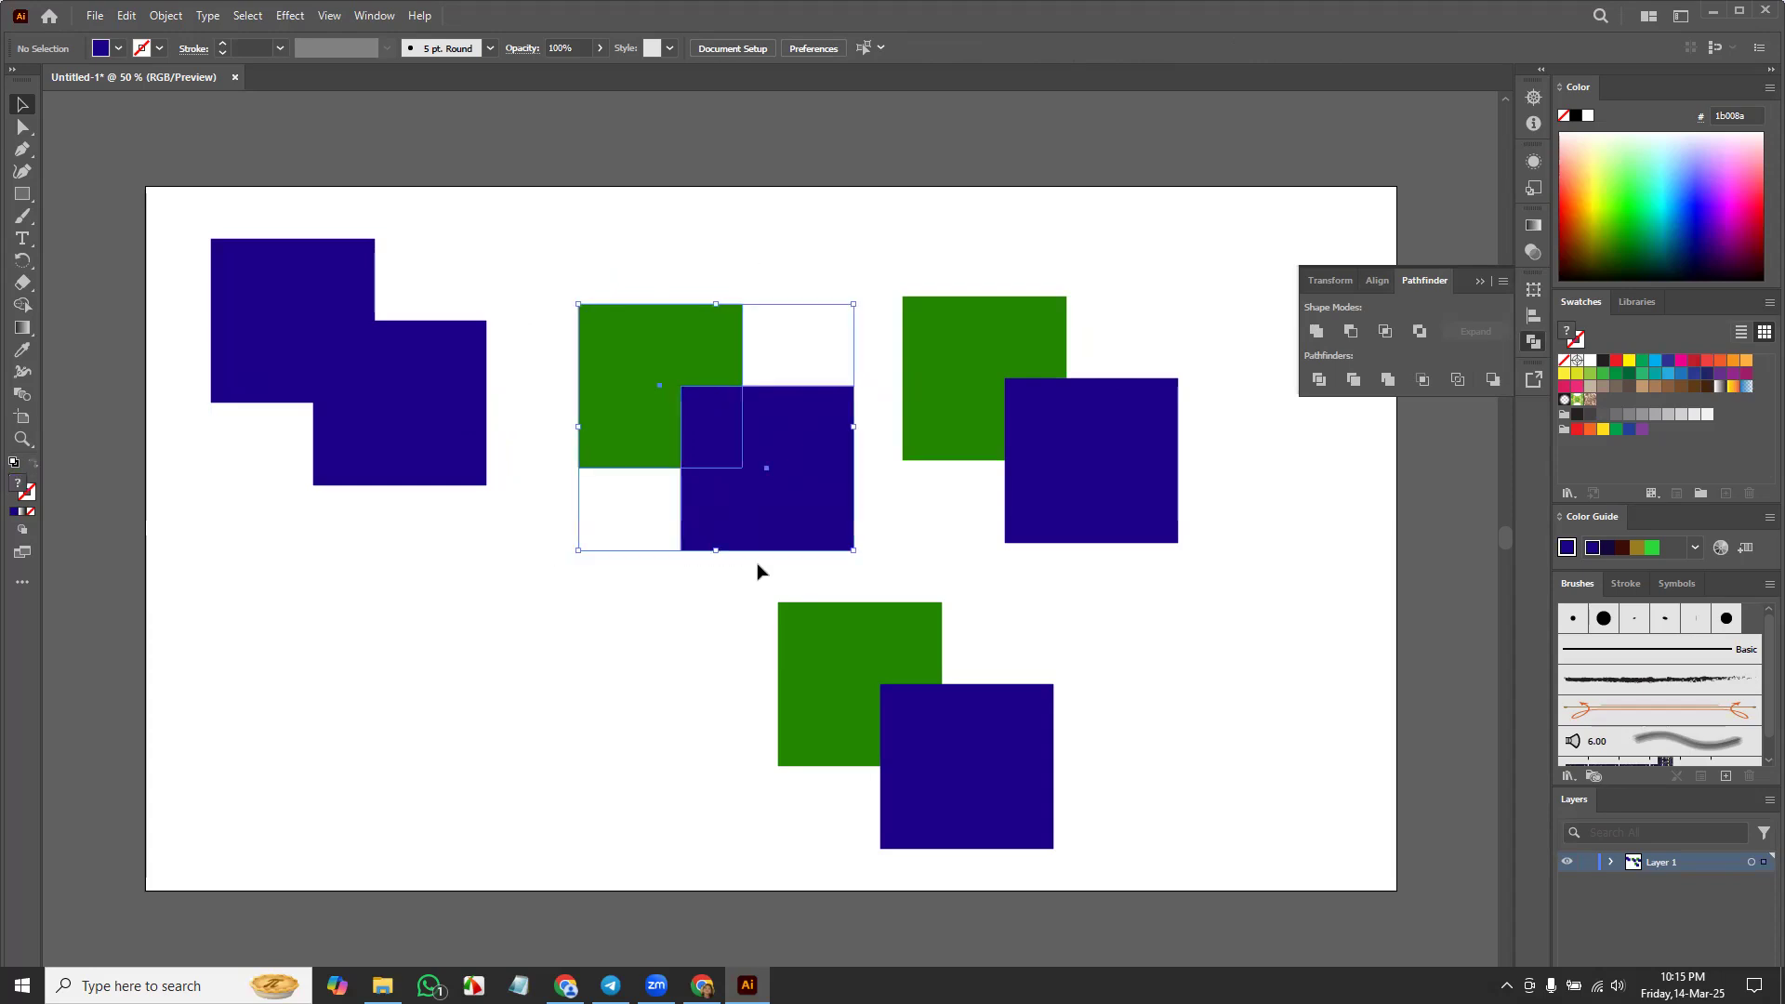
pyautogui.click(1351, 332)
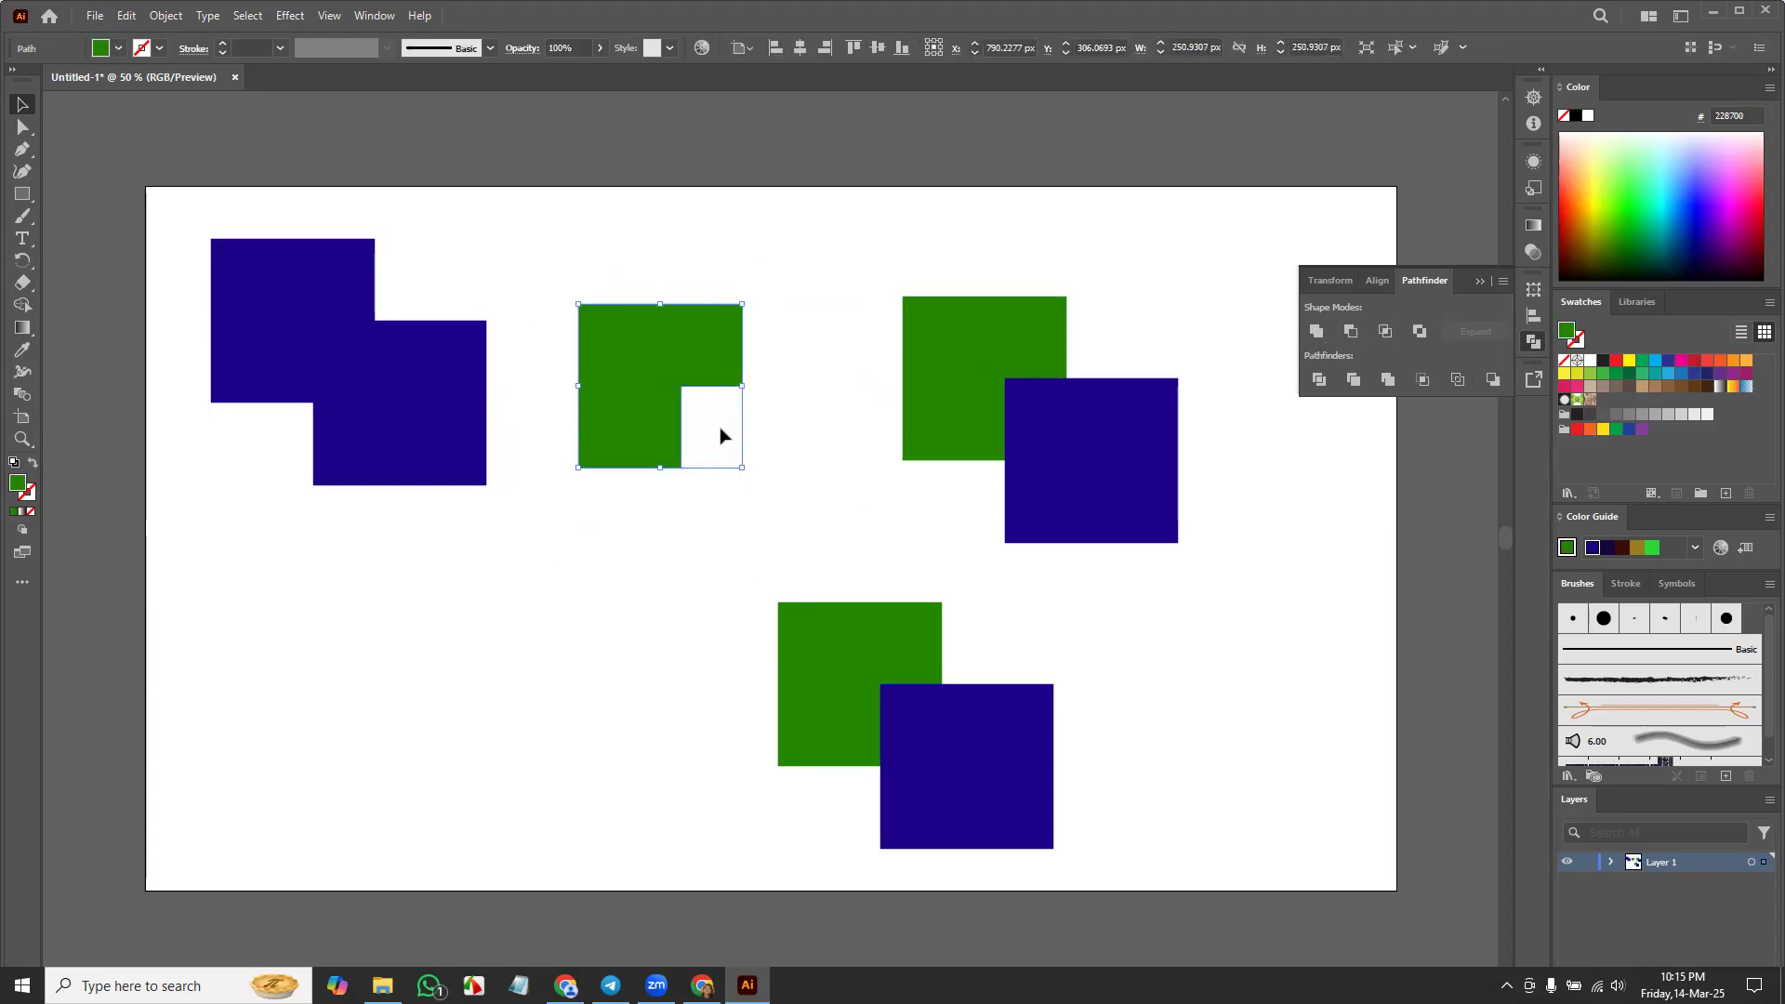
pyautogui.moveTo(885, 242); pyautogui.dragTo(1254, 488)
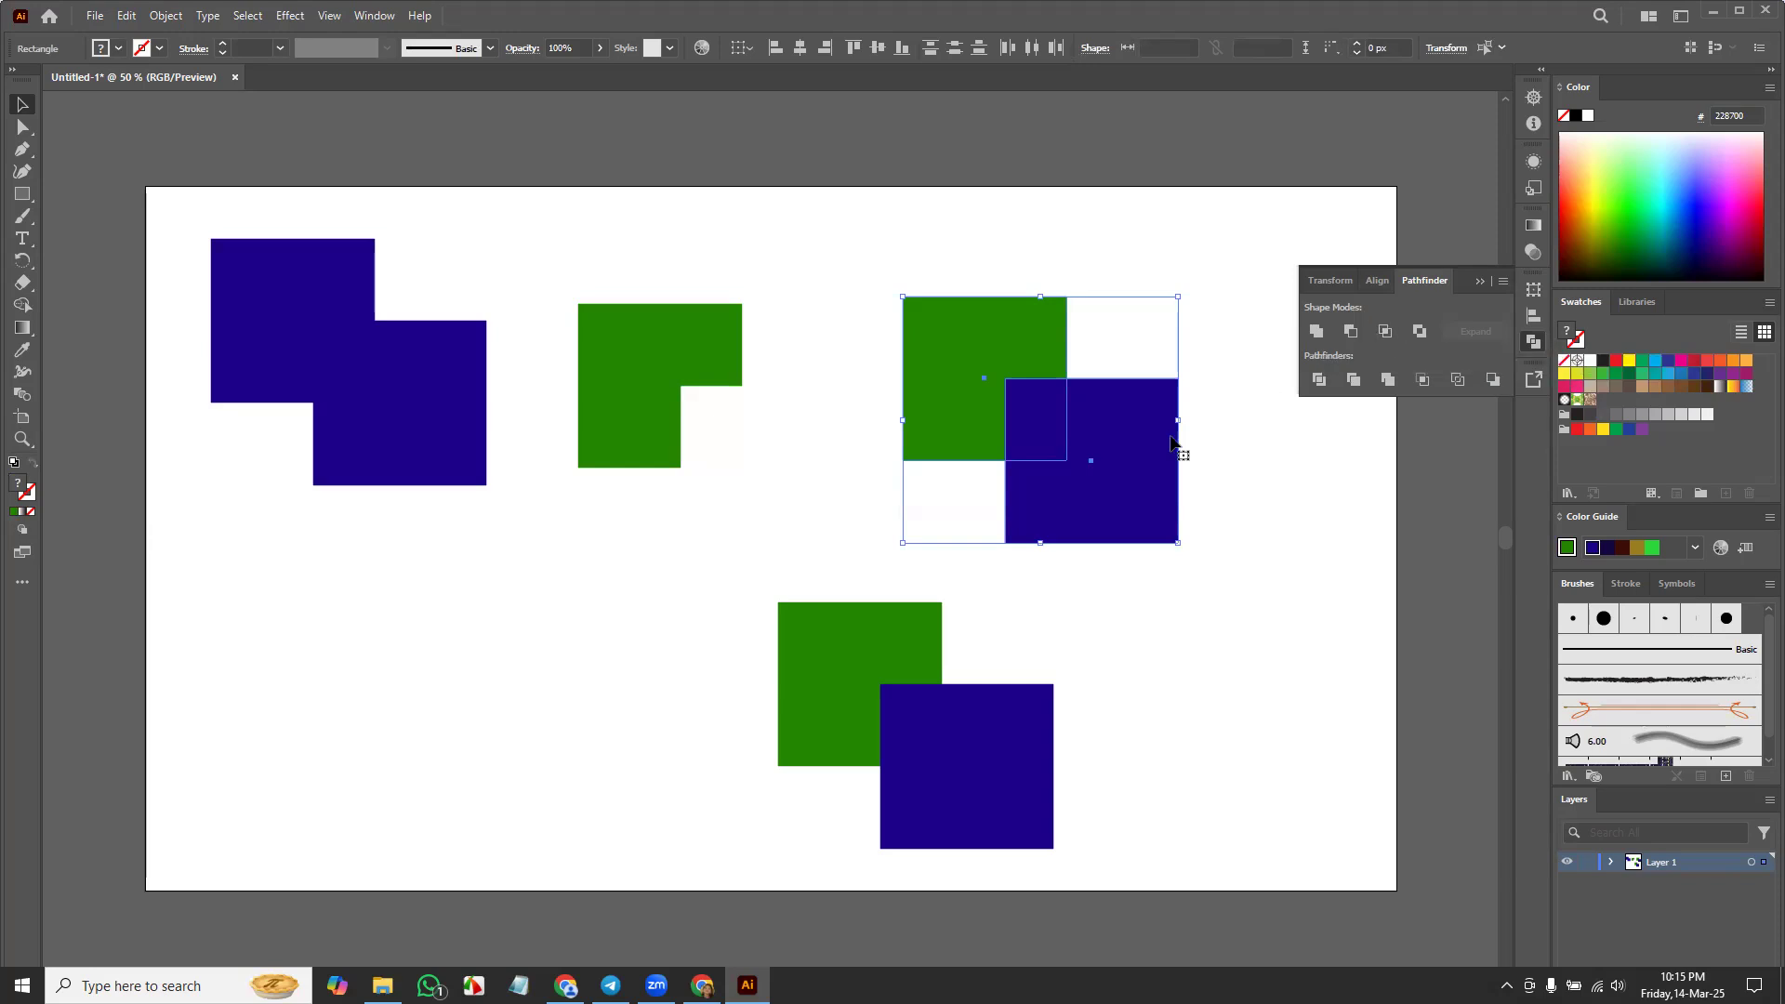
pyautogui.click(1390, 335)
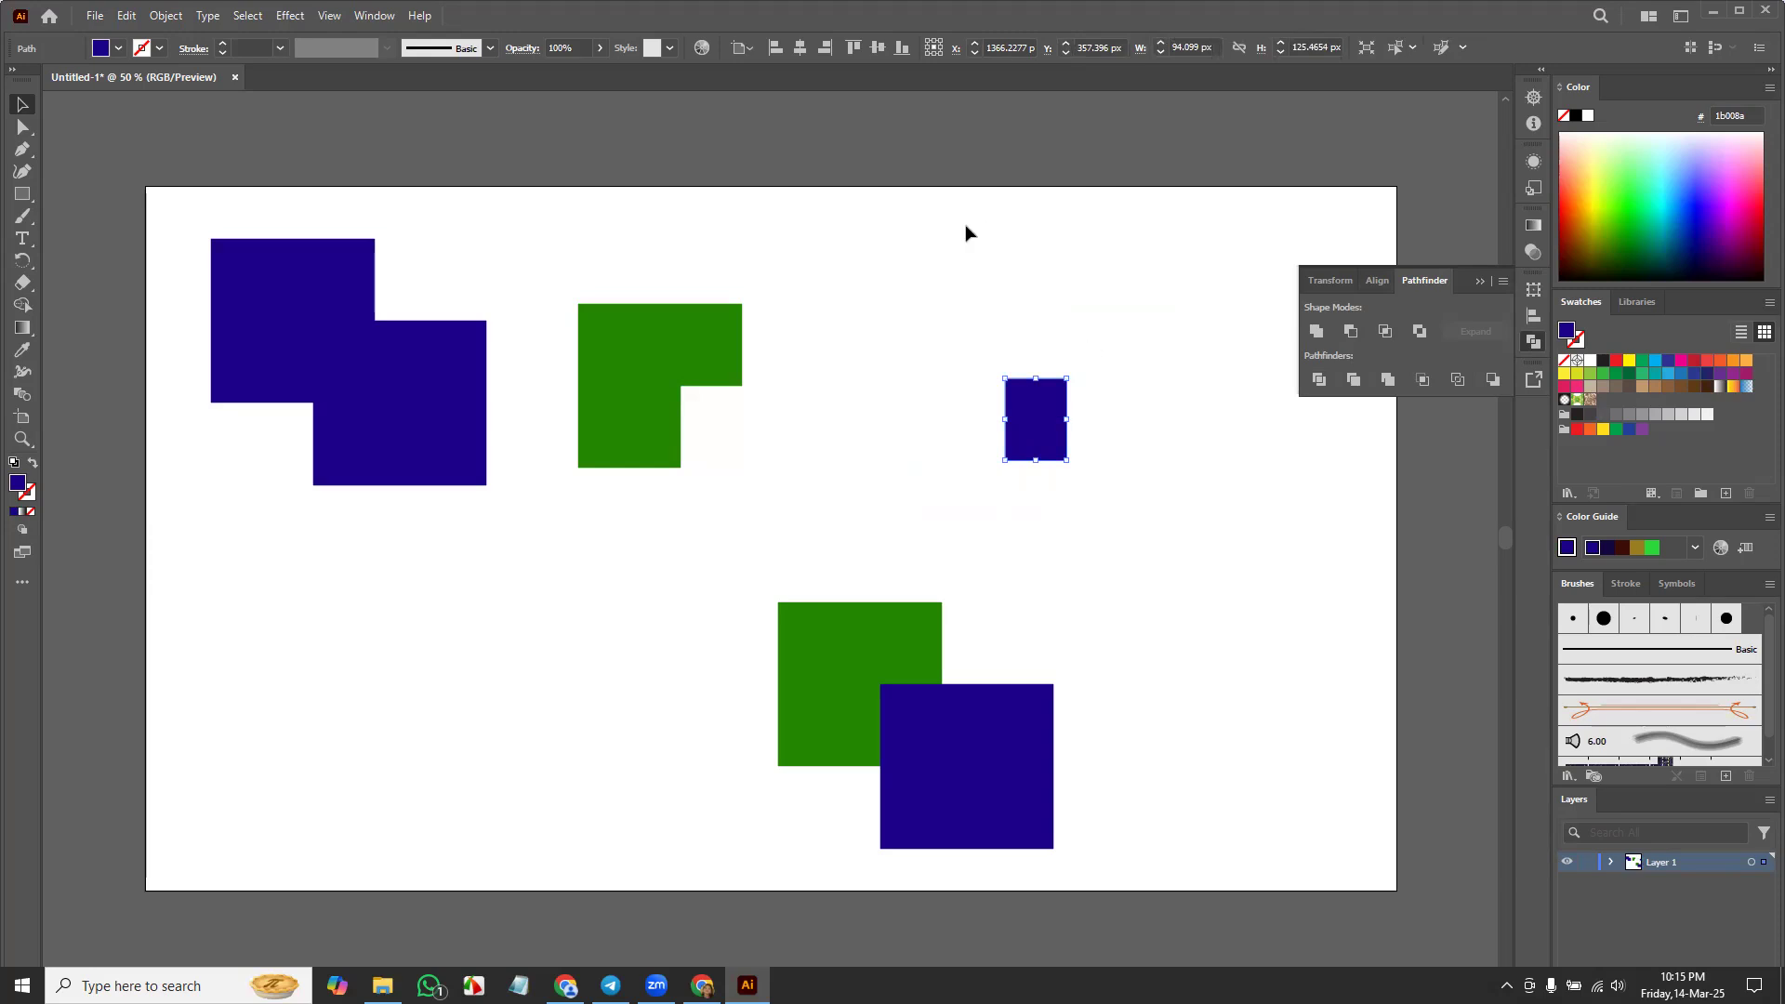
# Step: Apply Exclude to the lower pair of overlapping squares and move the result slightly up and left
pyautogui.moveTo(753, 572); pyautogui.dragTo(1018, 848)
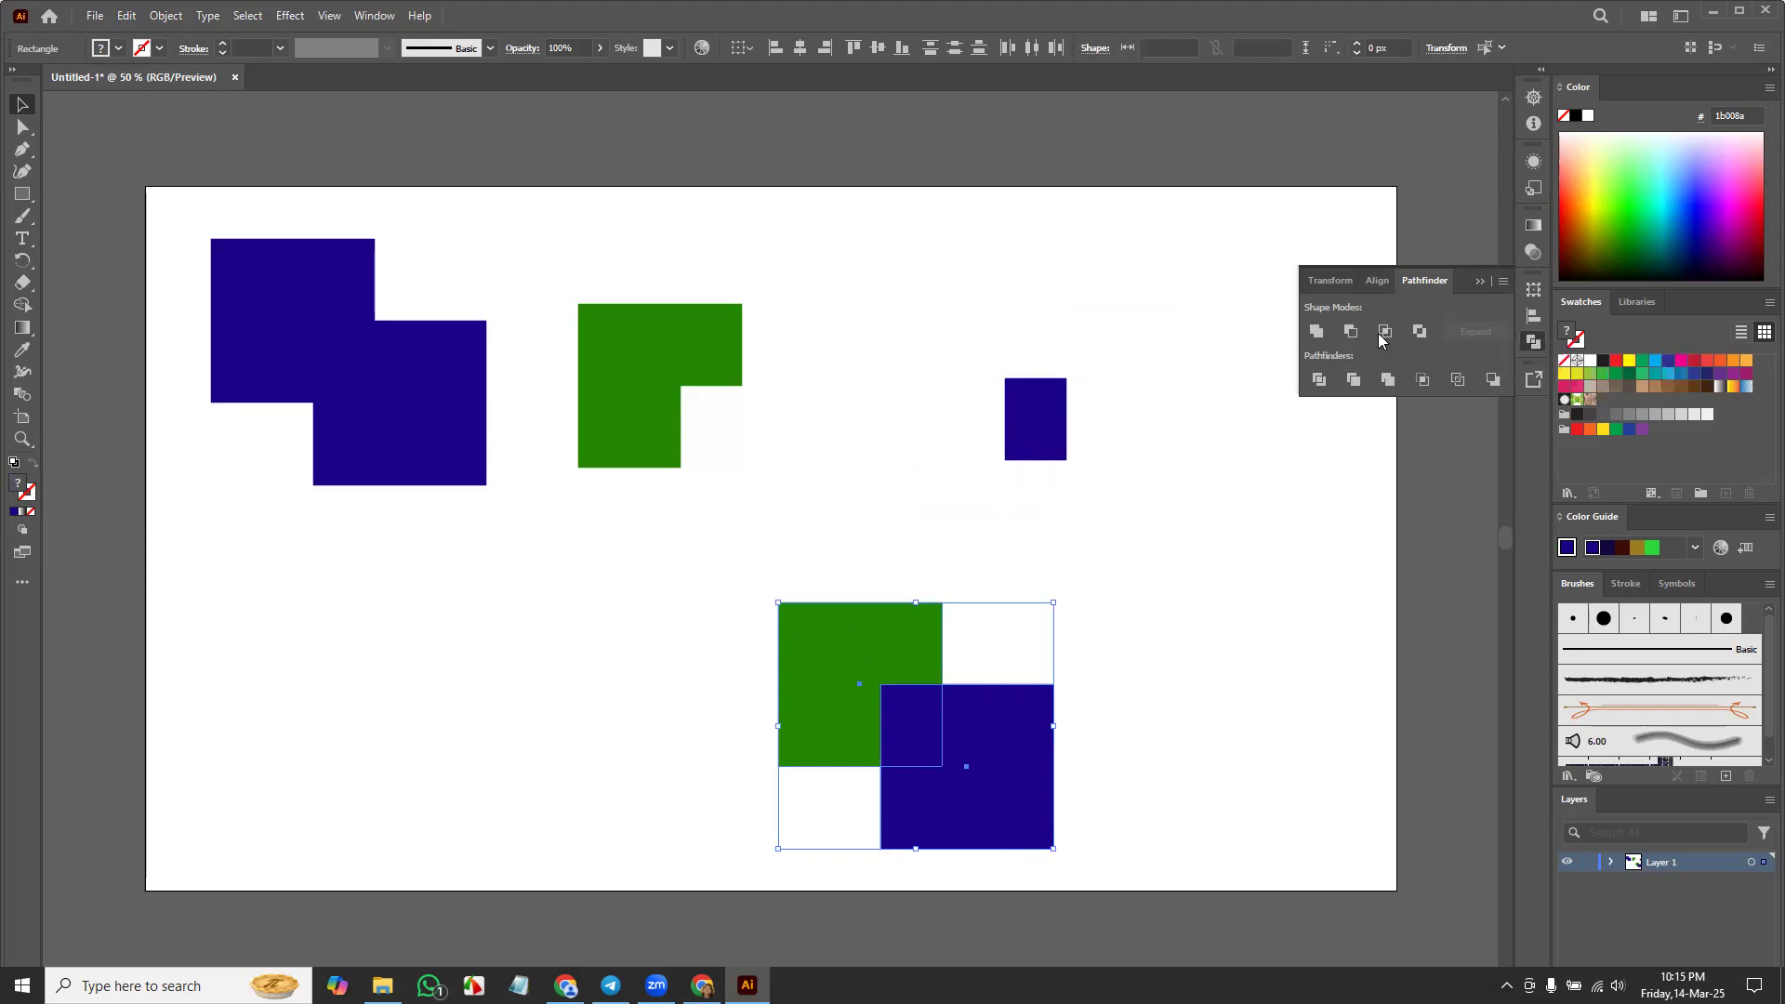
pyautogui.click(1418, 332)
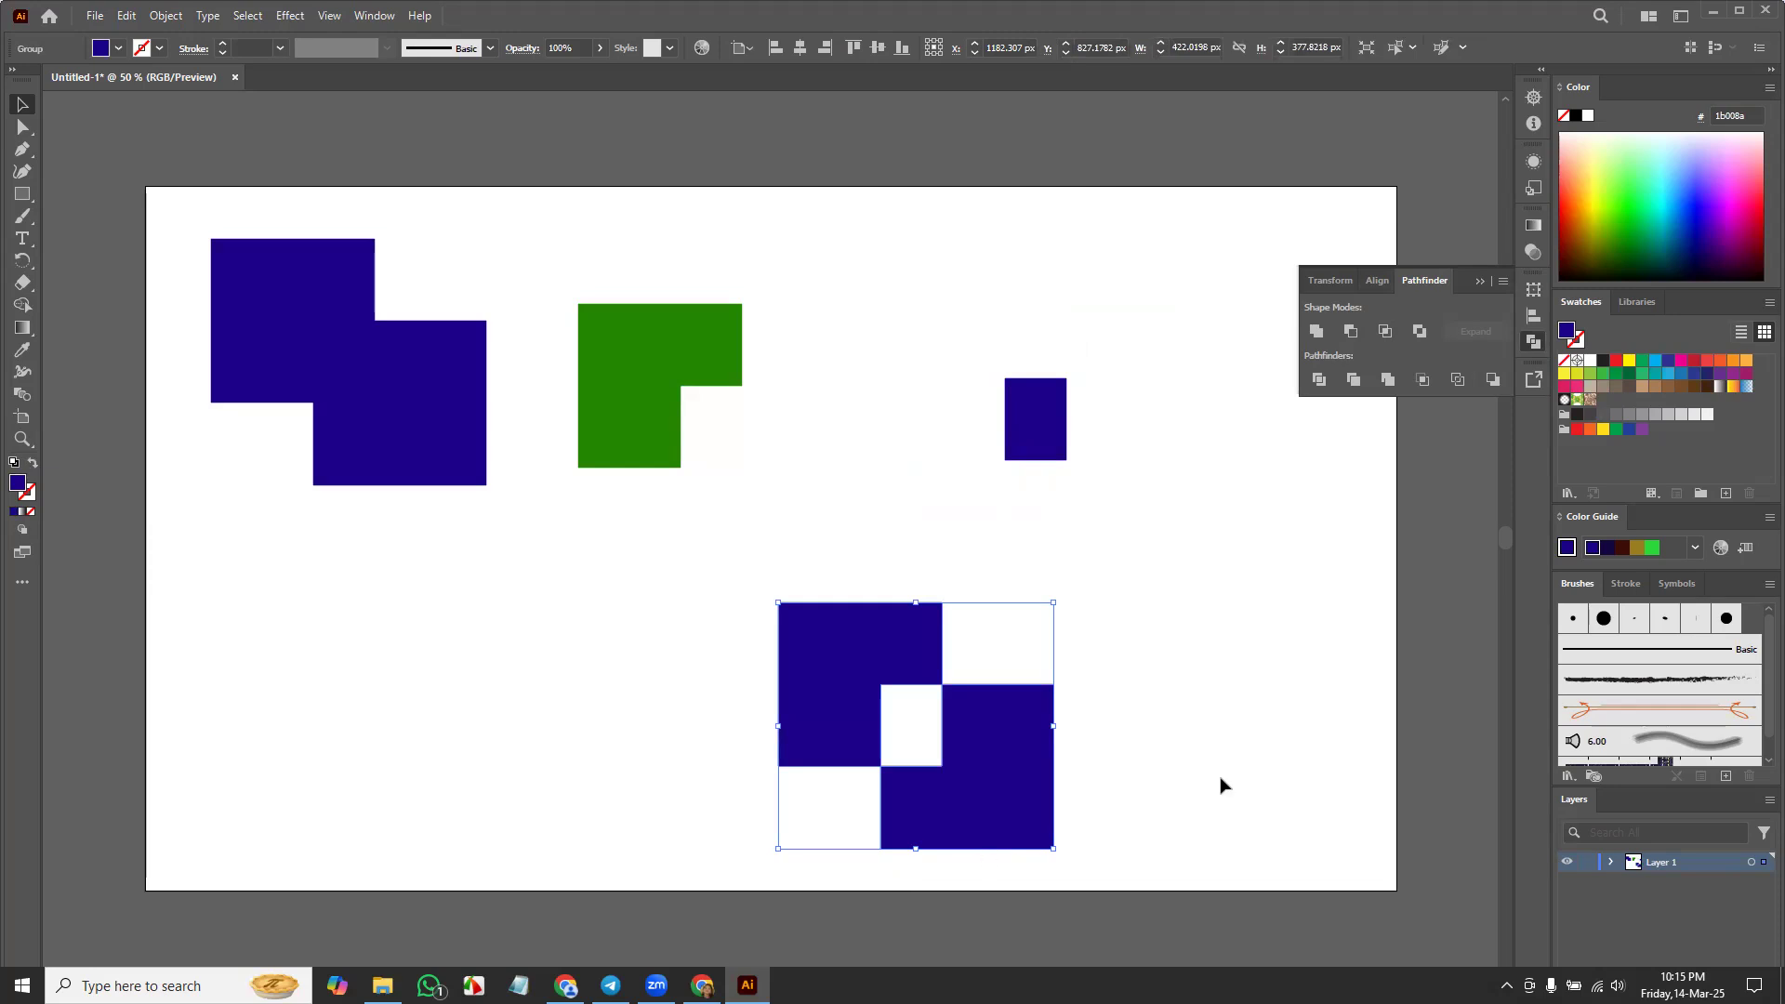
pyautogui.moveTo(990, 798); pyautogui.dragTo(972, 751)
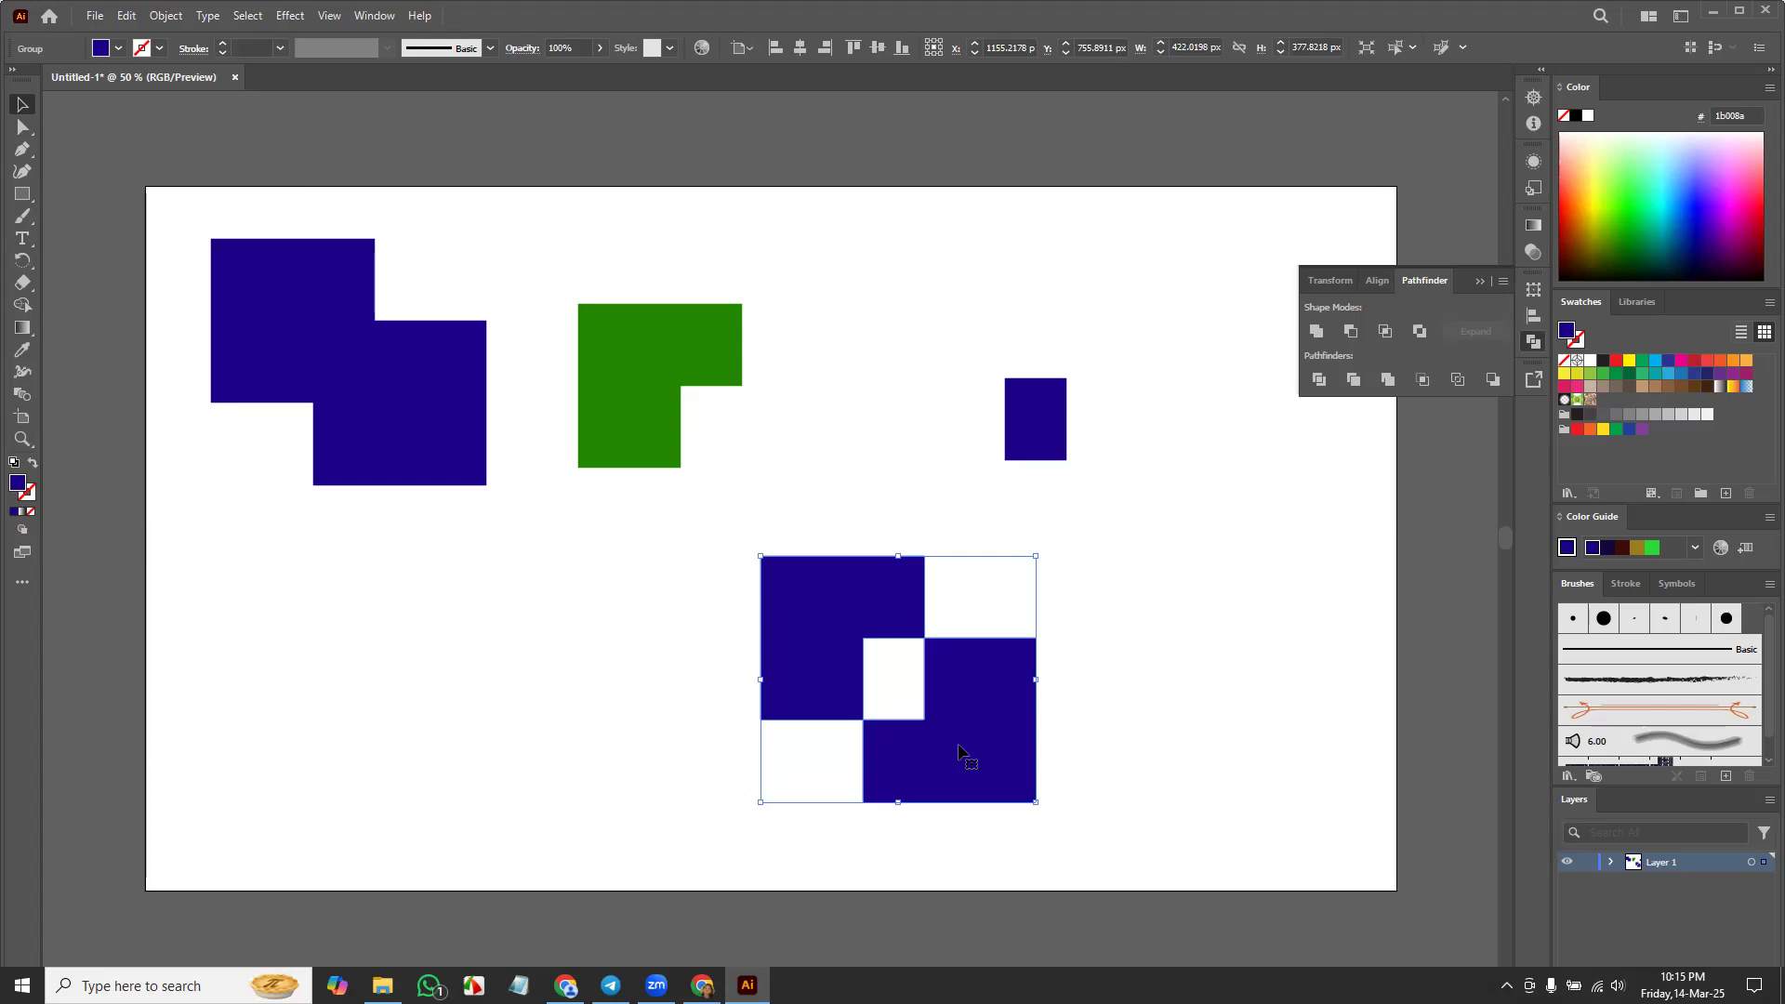
# Step: Move the excluded shape slightly up, and delete all the shapes on the artboard
pyautogui.moveTo(958, 751); pyautogui.dragTo(969, 688)
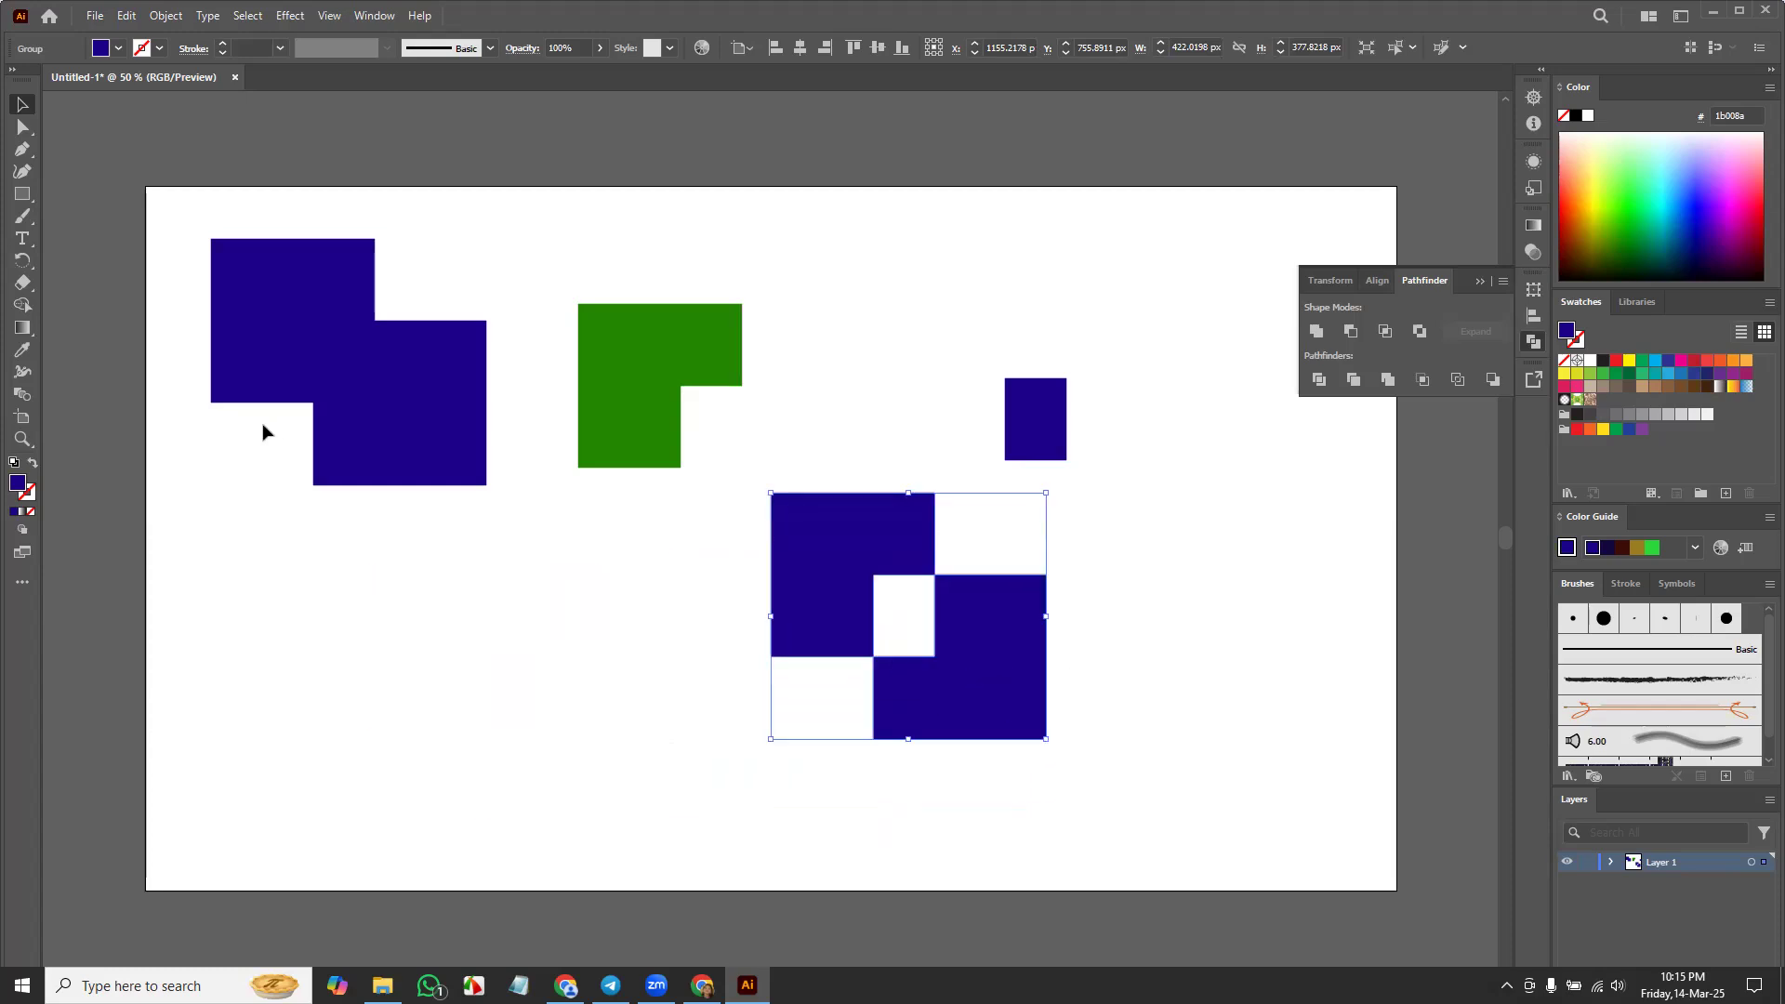
pyautogui.moveTo(191, 220); pyautogui.dragTo(1208, 785)
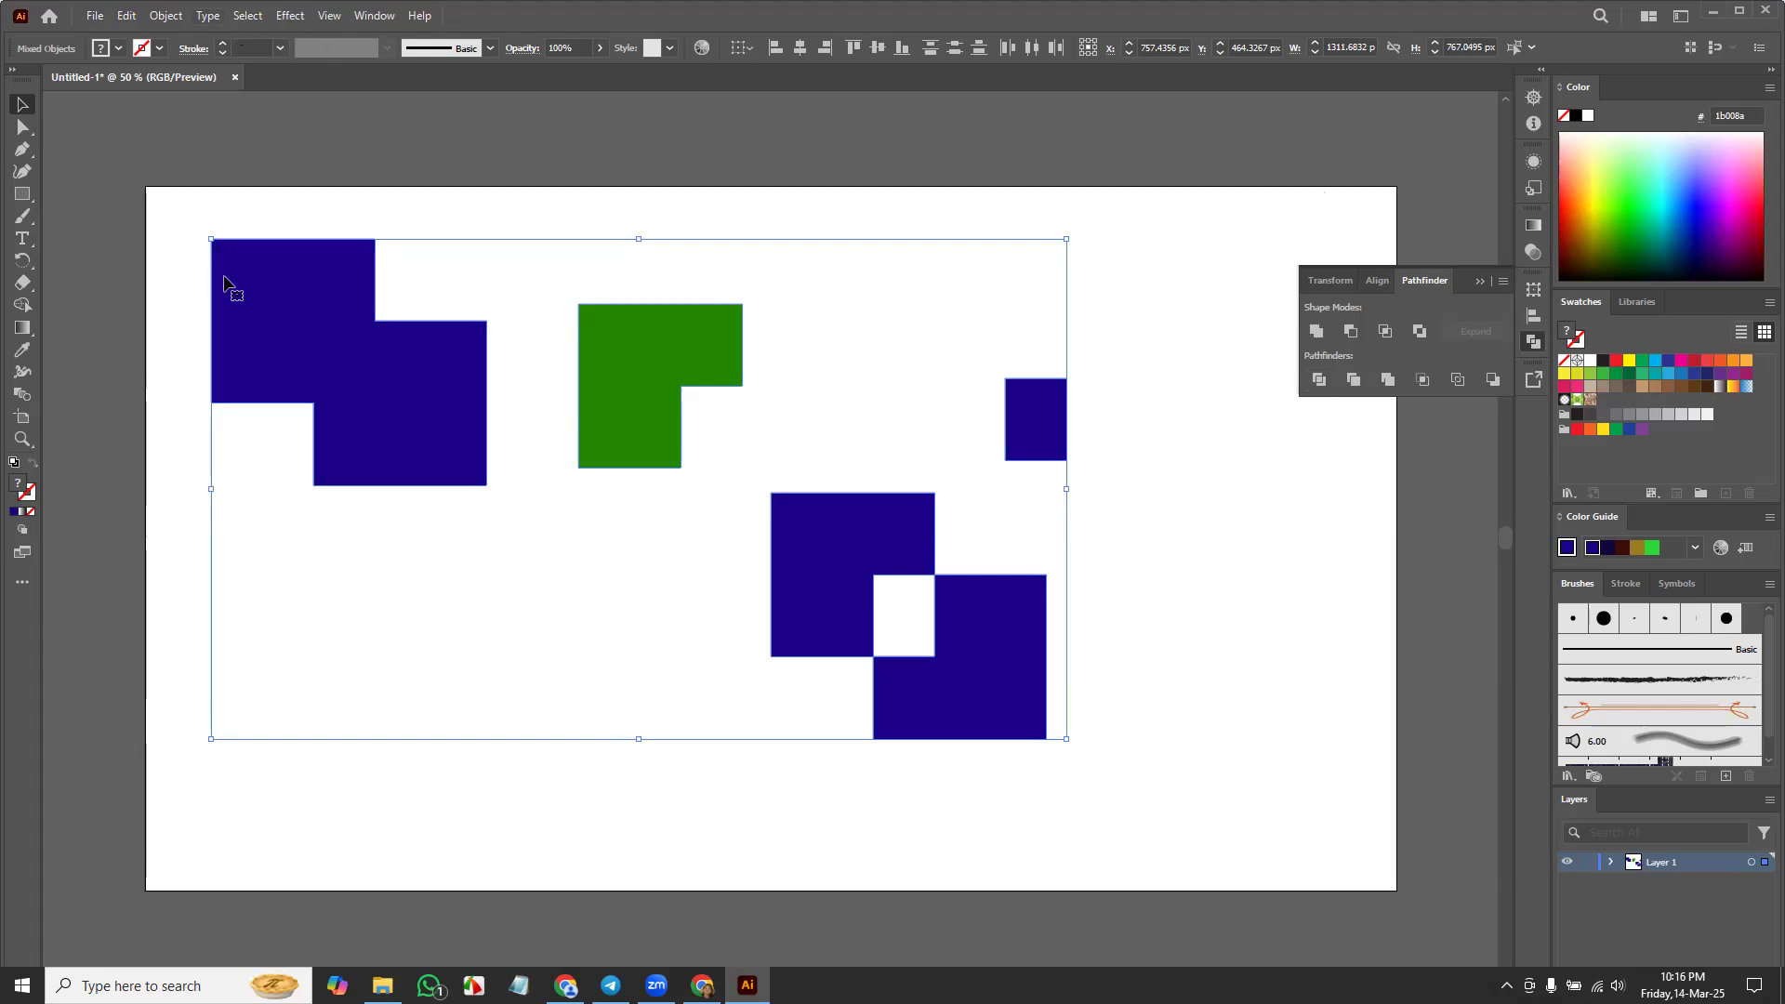
pyautogui.press('Delete')
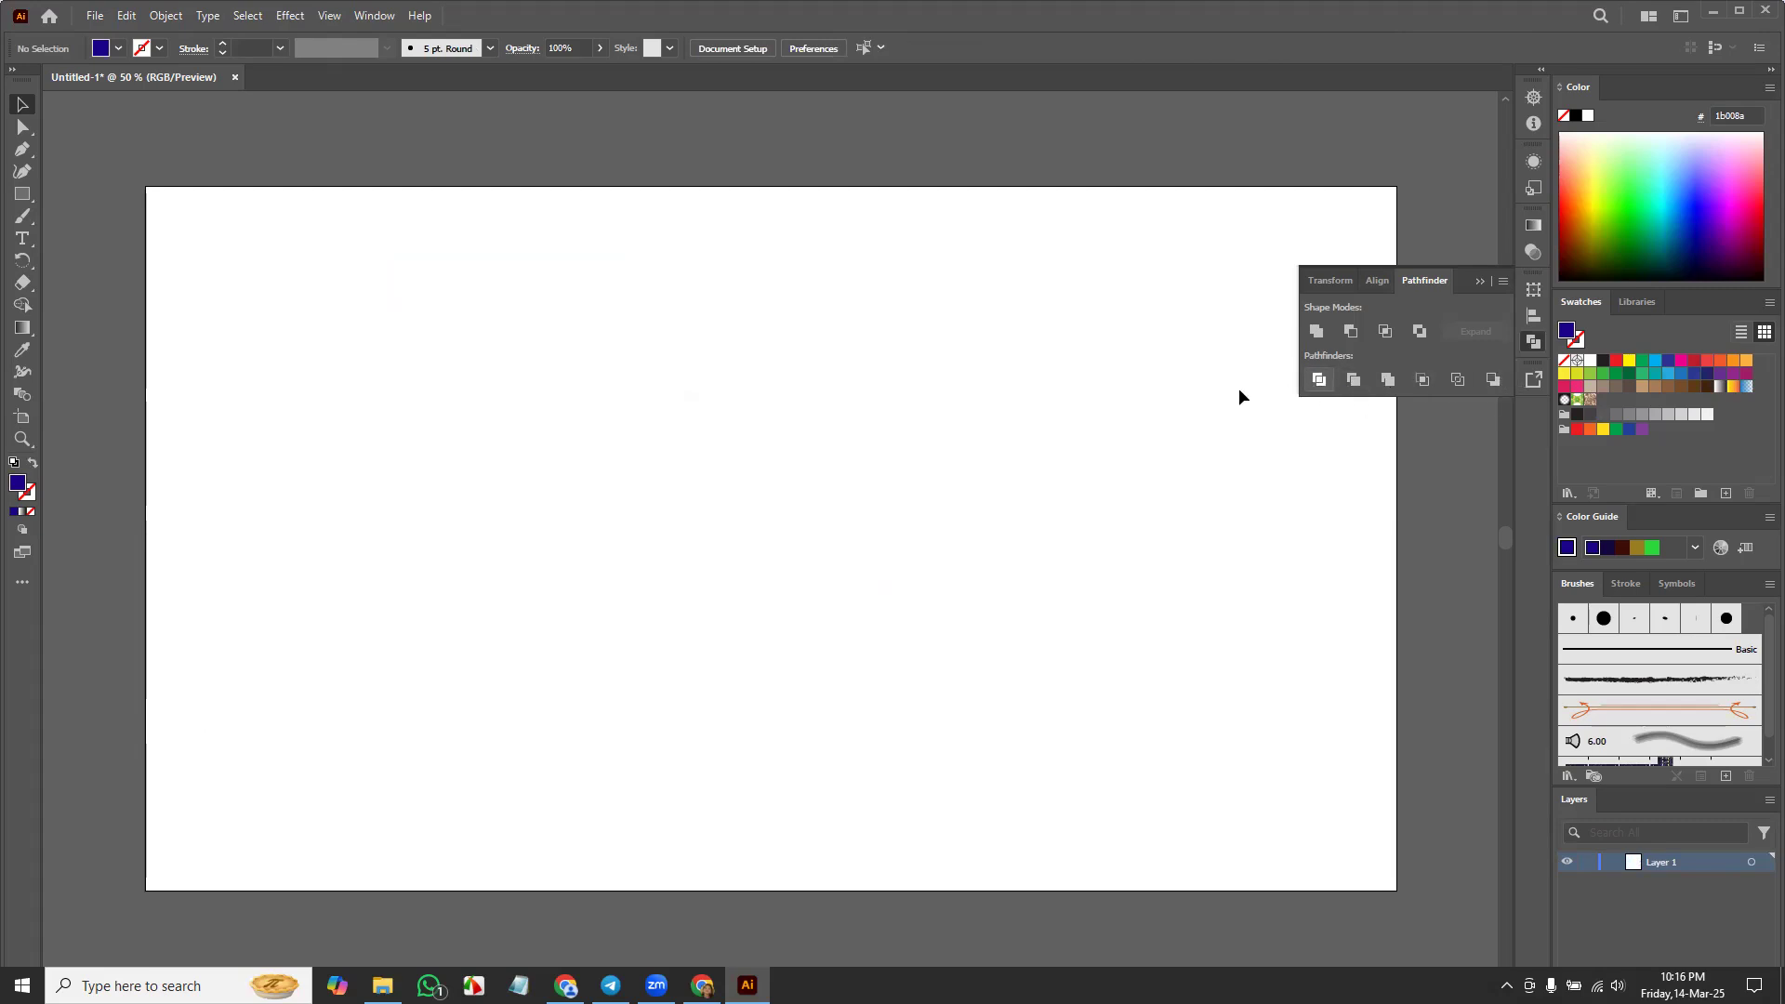
# Step: Draw a circle about 200 px across in the artboard's upper-left area and duplicate it twice to form an overlapping three-circle cluster
pyautogui.click(22, 193)
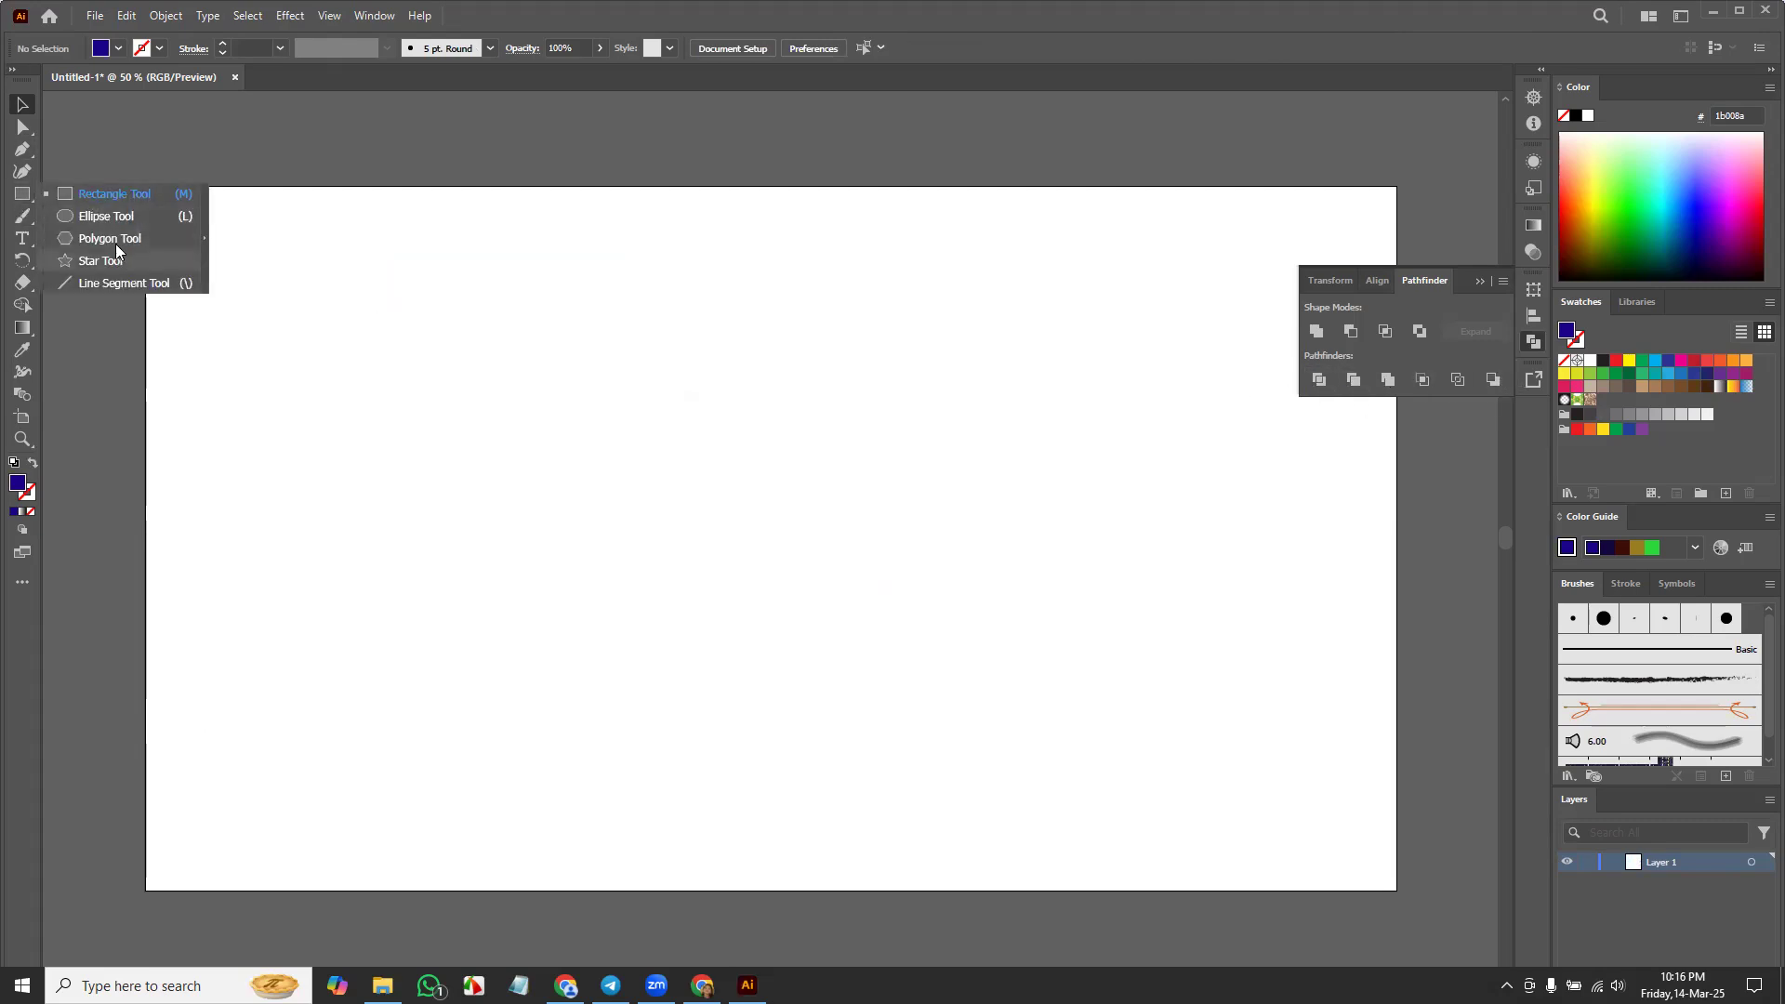
pyautogui.click(118, 221)
pyautogui.moveTo(269, 293); pyautogui.dragTo(402, 420)
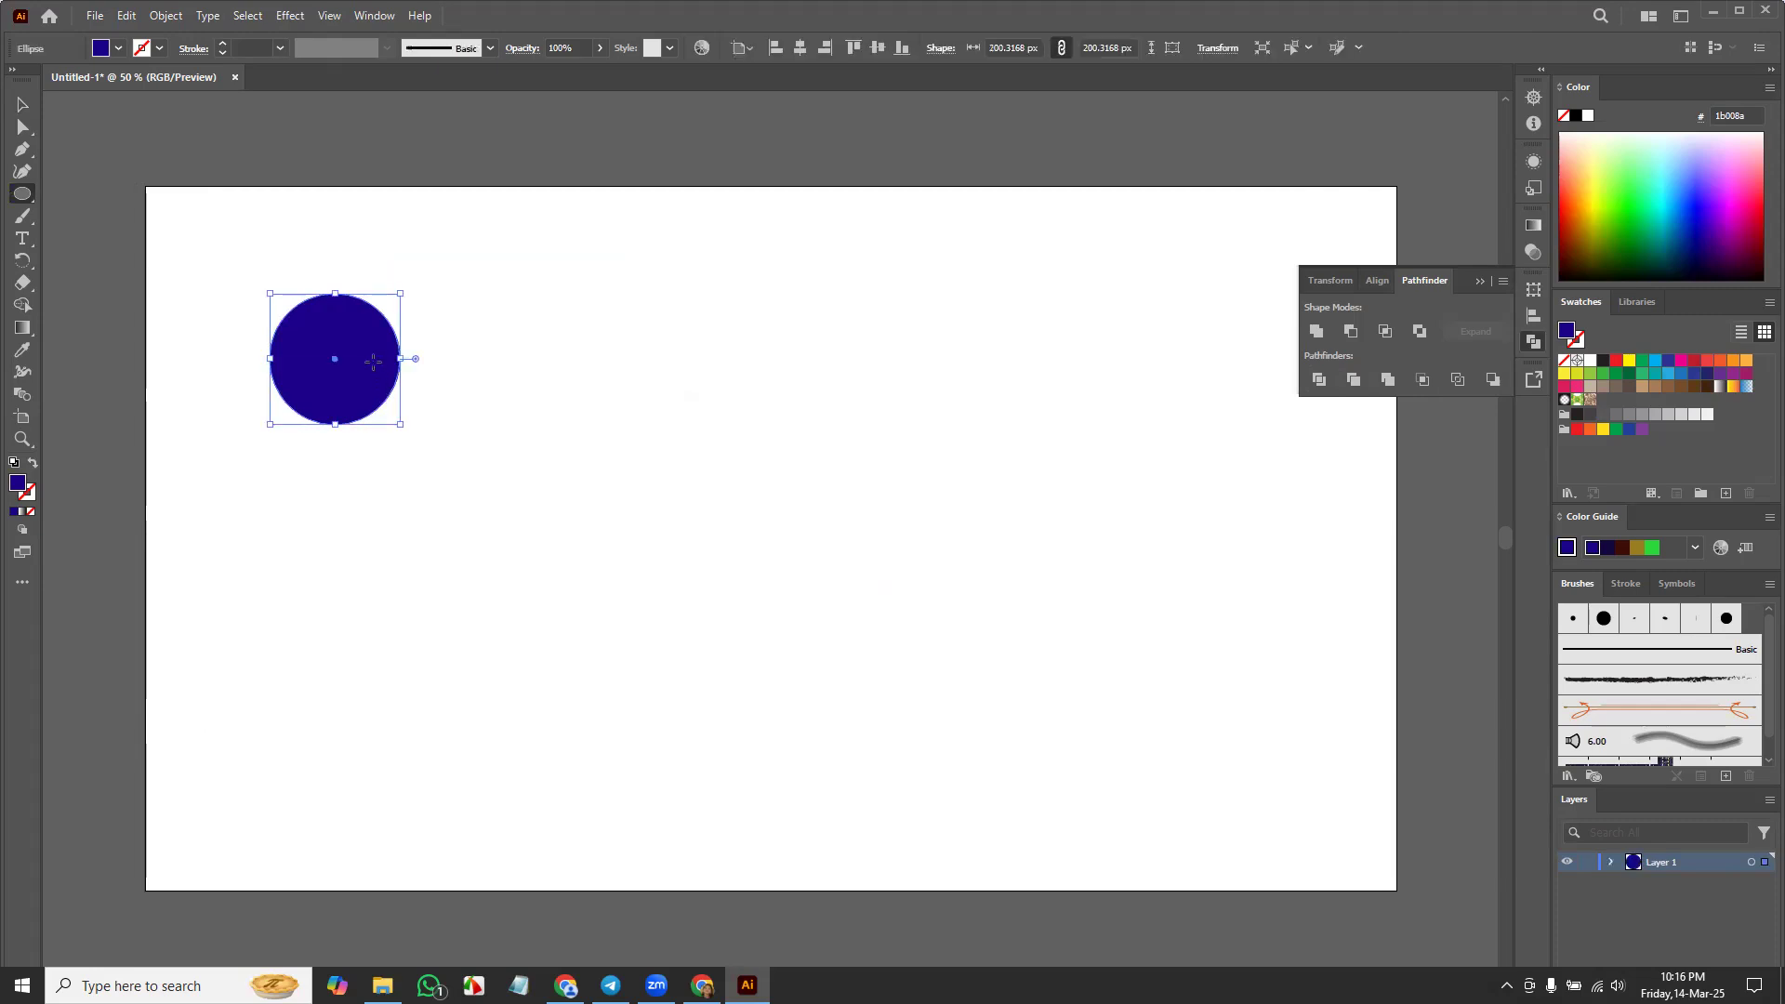
pyautogui.moveTo(393, 308); pyautogui.dragTo(508, 436)
pyautogui.hotkey('ctrl', 'z')
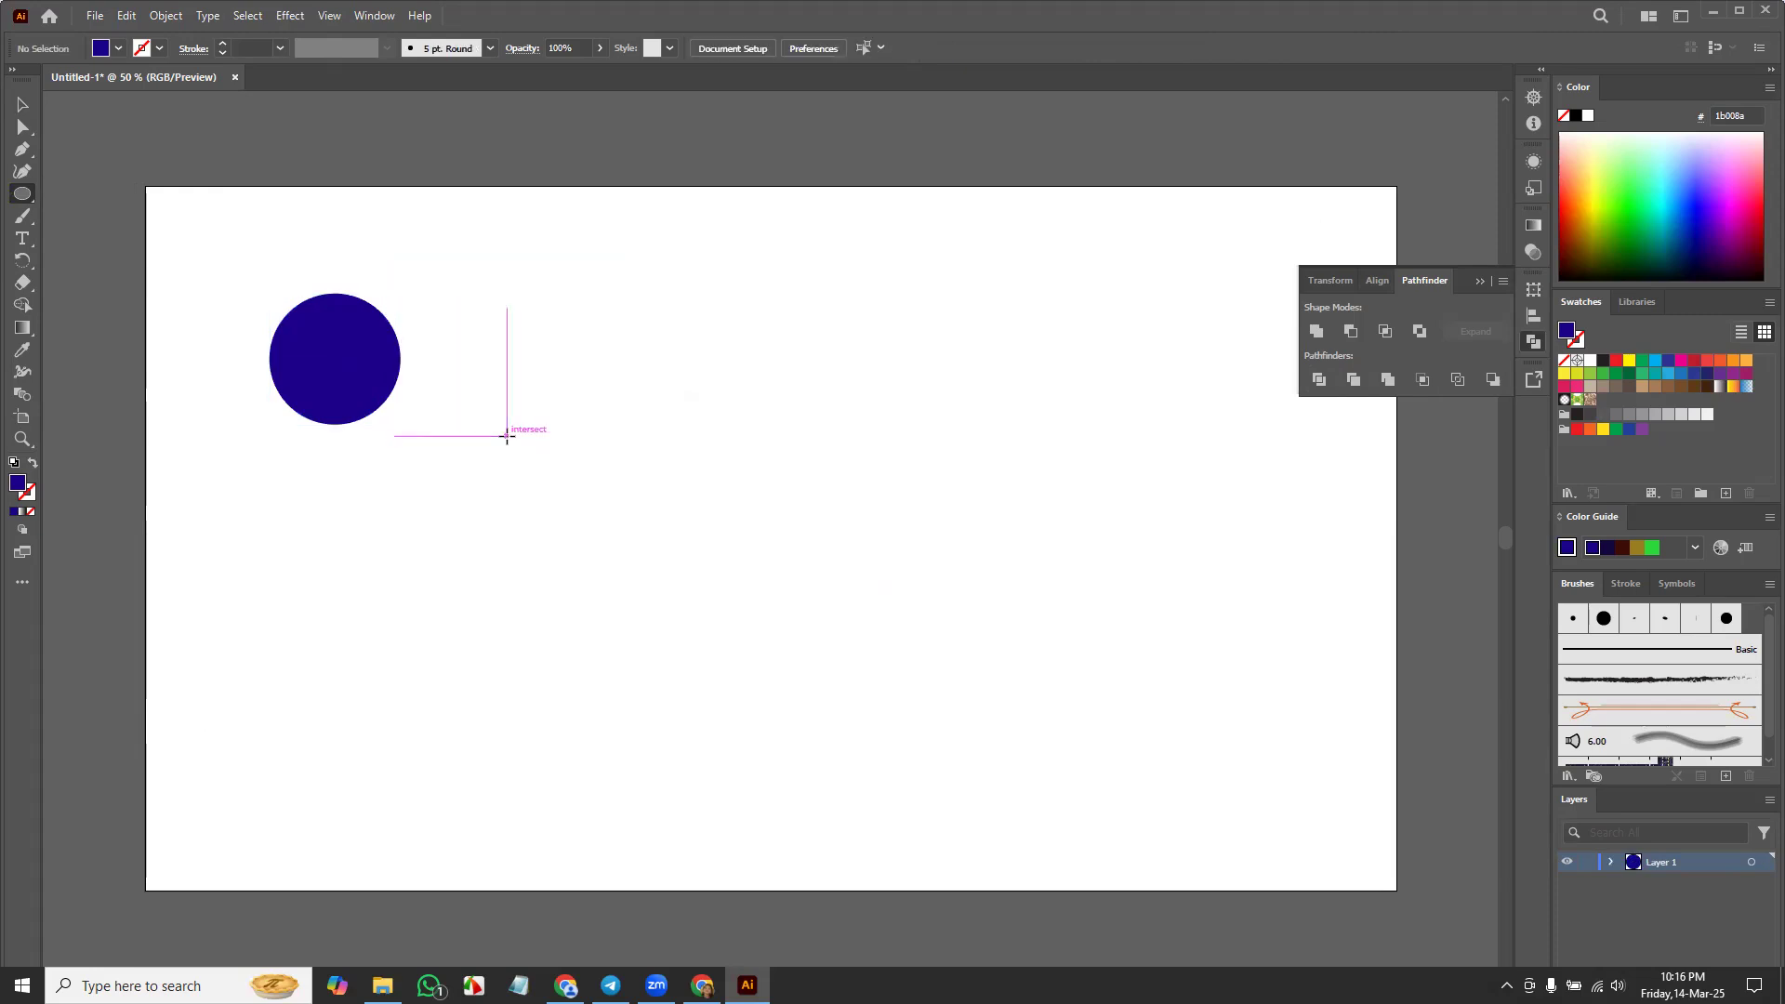
pyautogui.click(22, 104)
pyautogui.moveTo(324, 387); pyautogui.dragTo(400, 451)
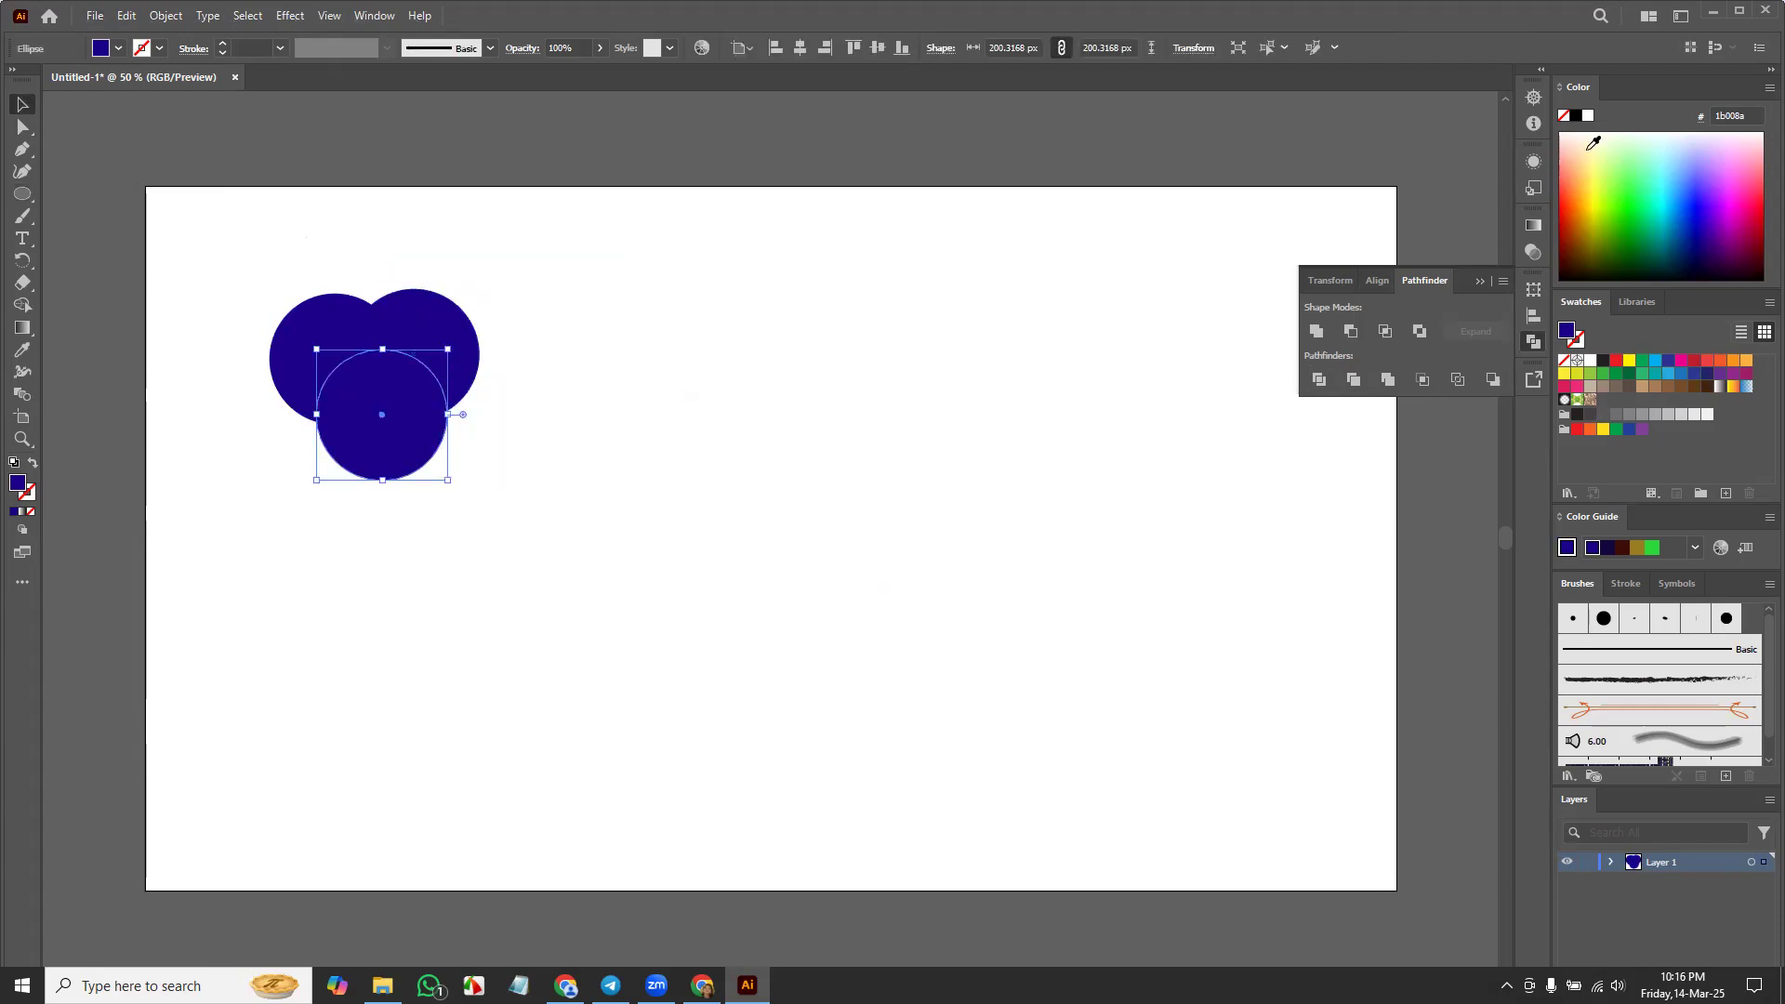
# Step: Fill the lower circle bright green and the right one crimson, and place three copies of the cluster in a row to its right
pyautogui.click(1630, 231)
pyautogui.click(460, 320)
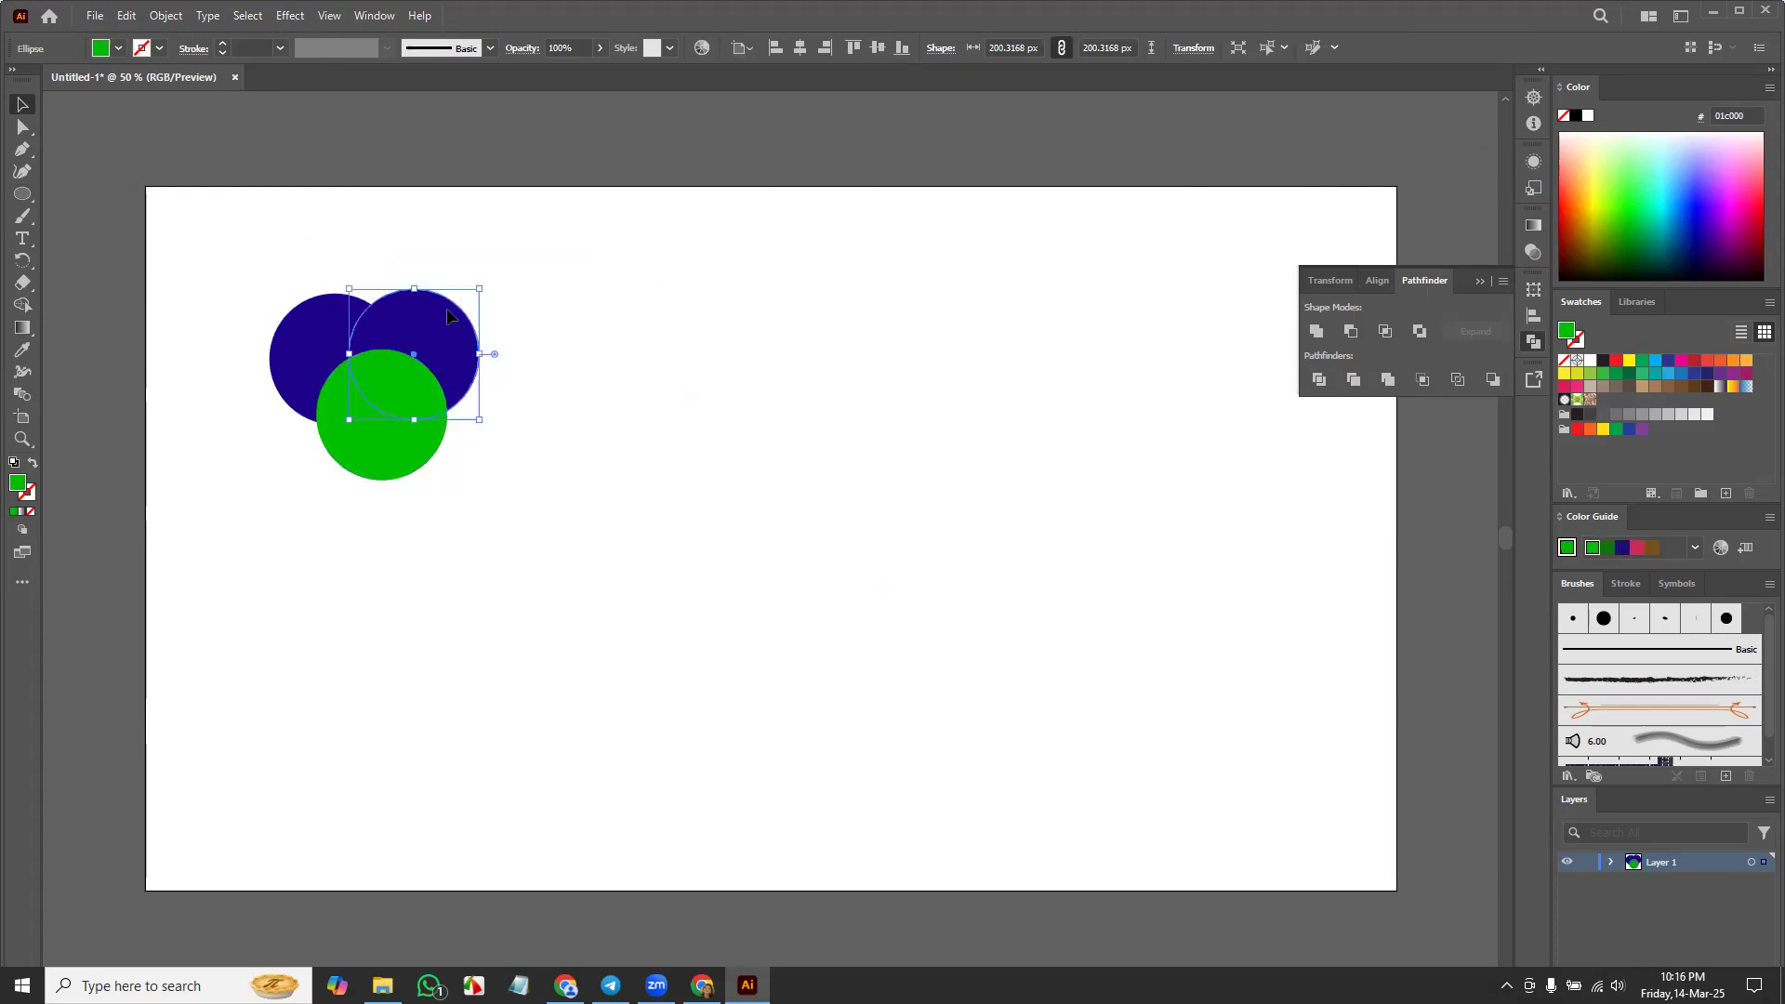
pyautogui.click(1755, 210)
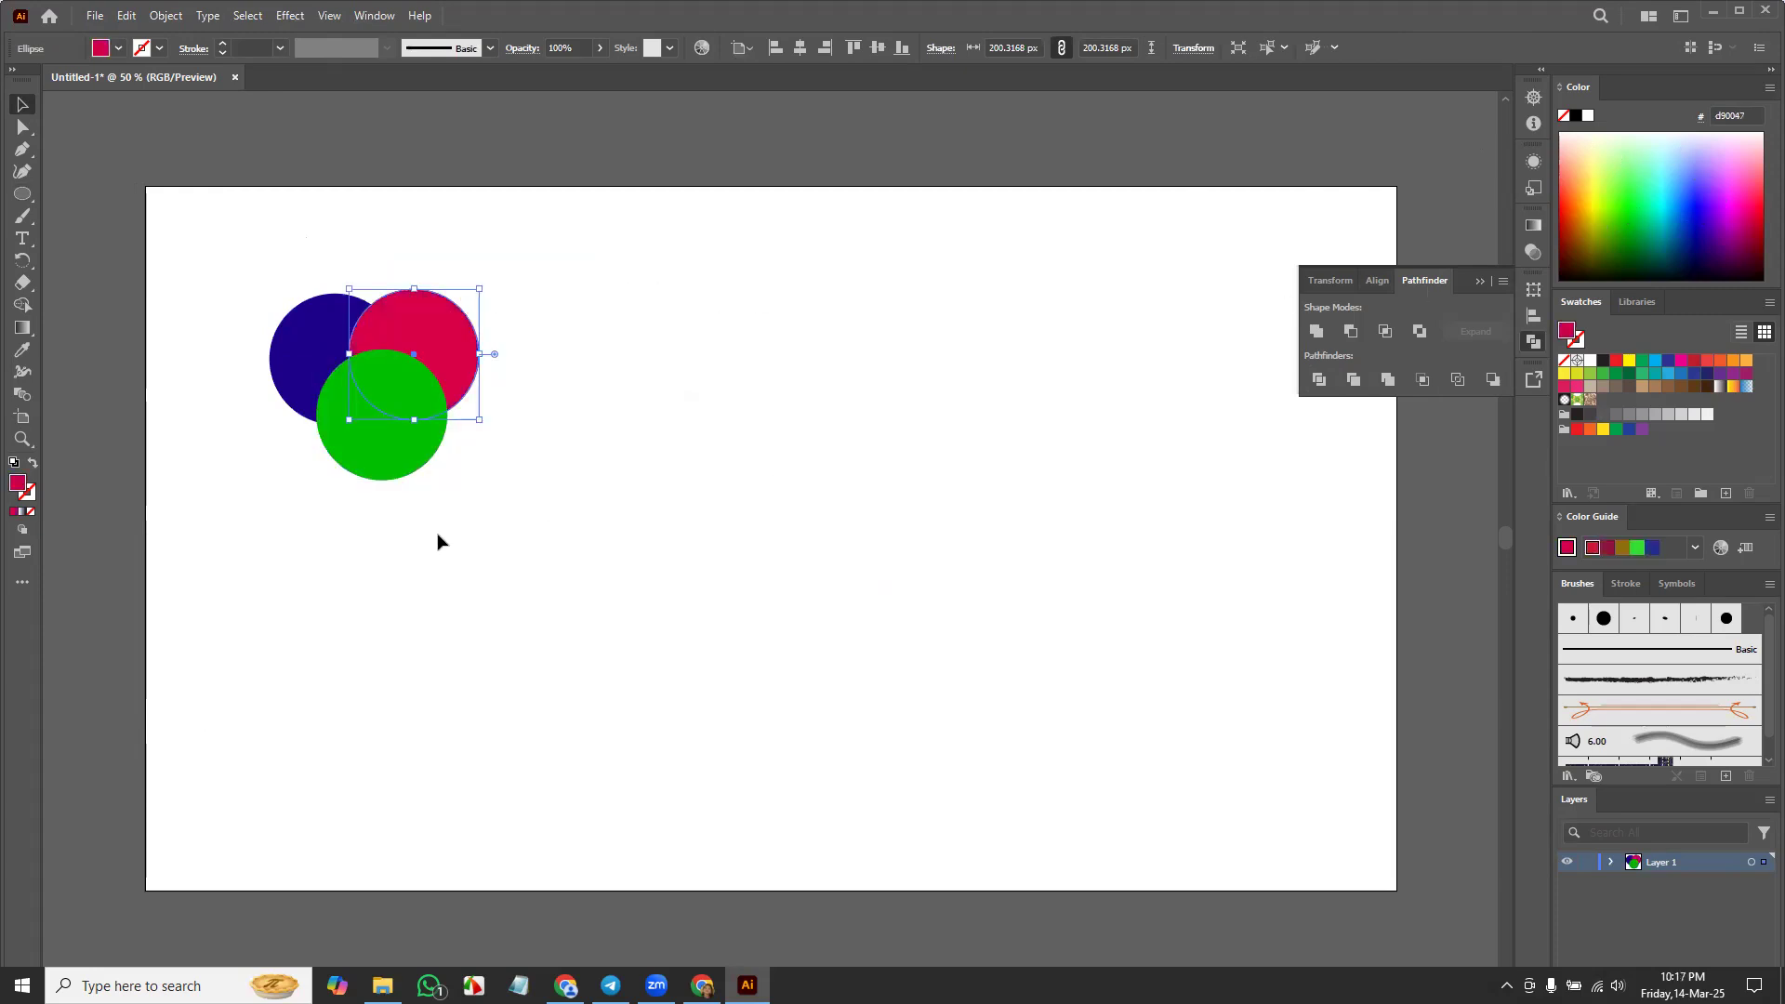
pyautogui.moveTo(303, 271); pyautogui.dragTo(608, 513)
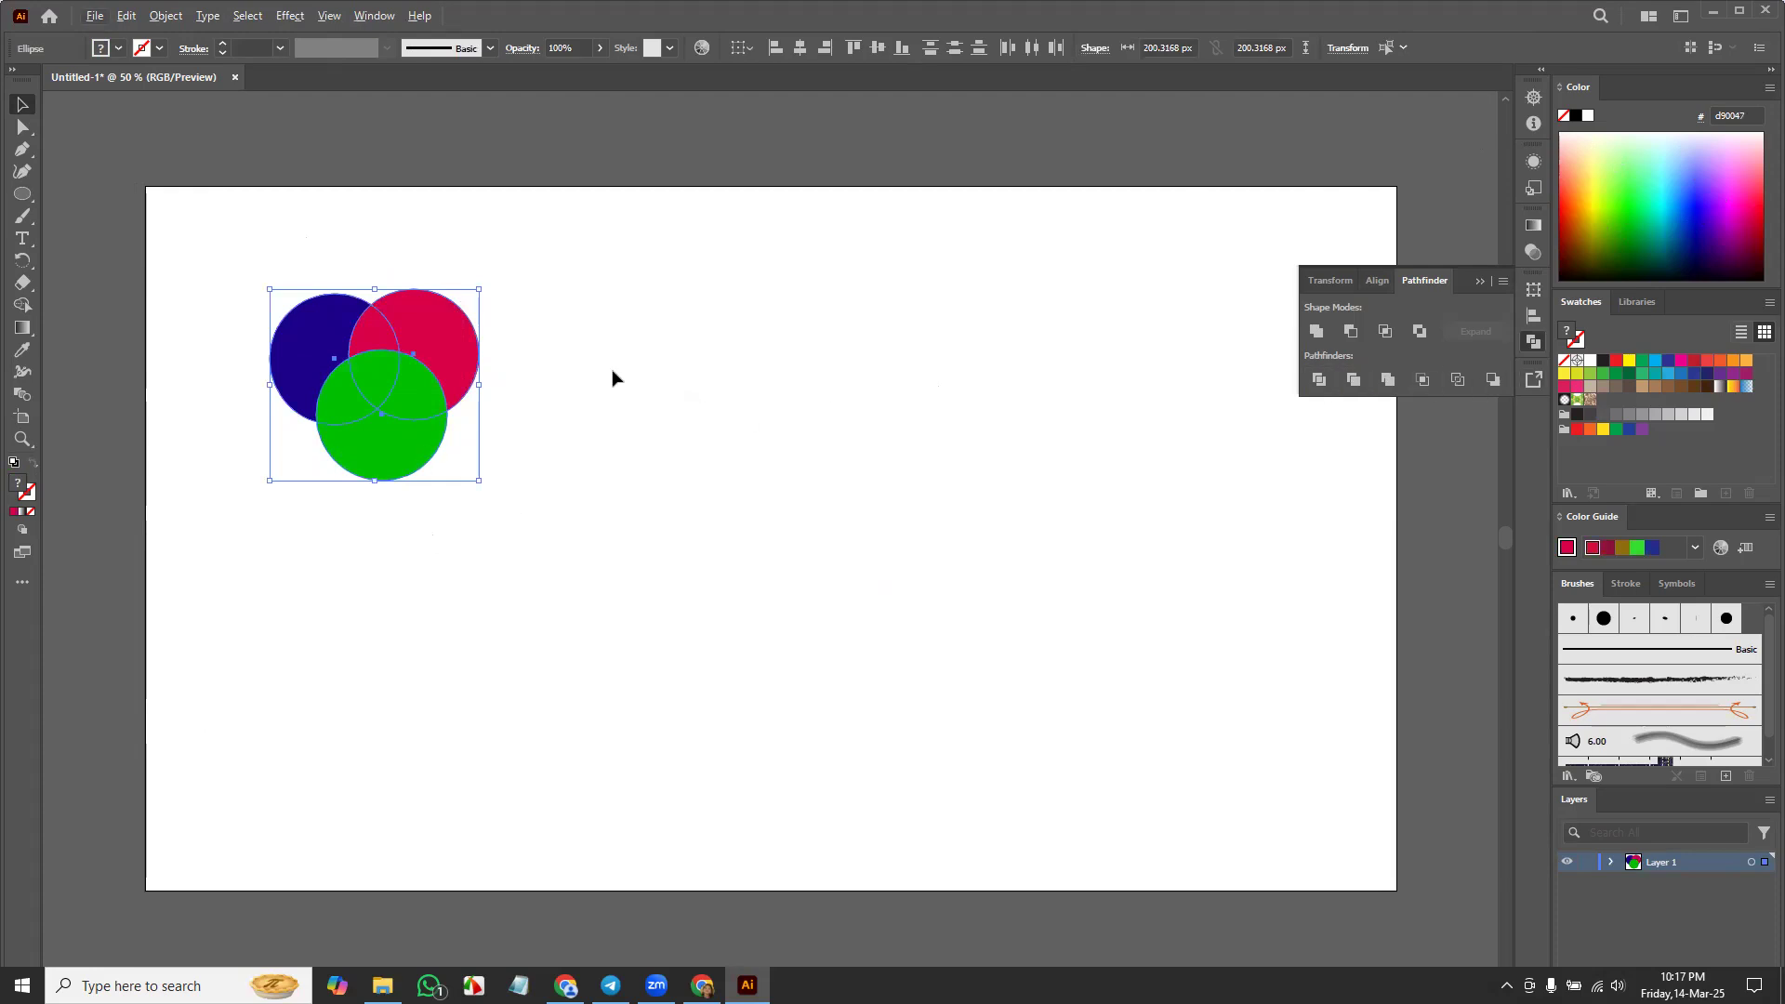
pyautogui.moveTo(415, 448); pyautogui.dragTo(1220, 448)
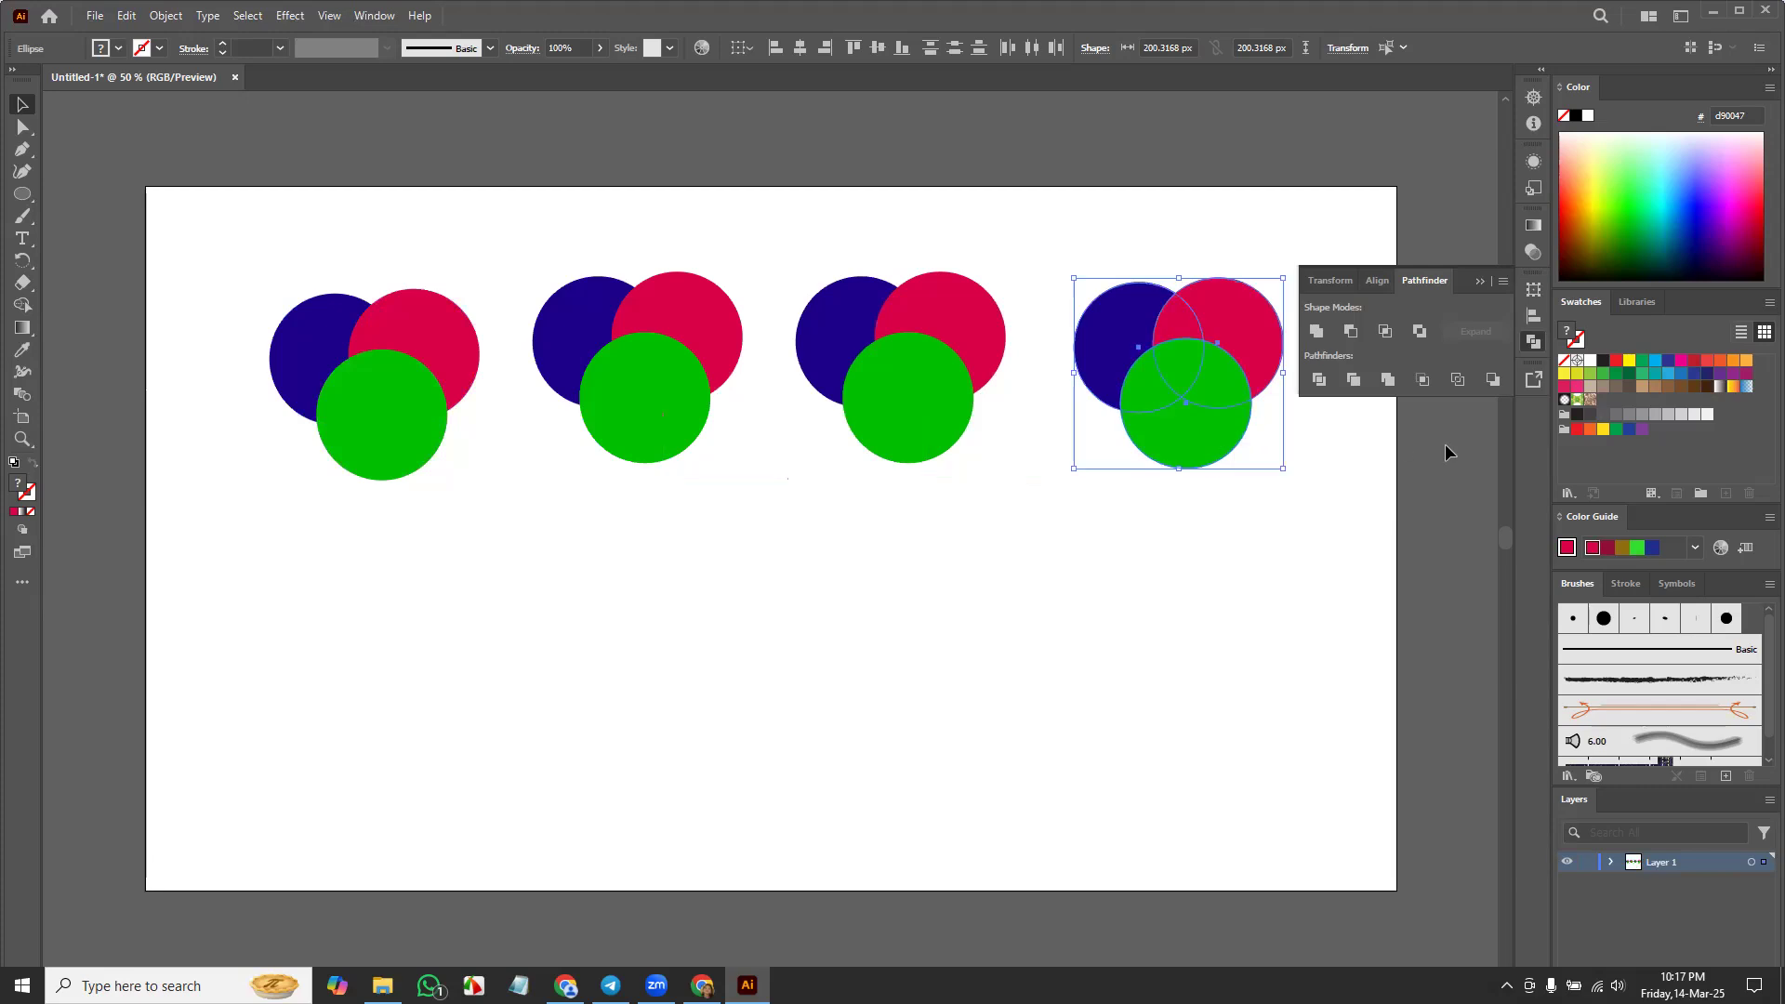
# Step: Apply the Pathfinder Divide operation to the first circle cluster and ungroup the resulting pieces
pyautogui.moveTo(206, 270); pyautogui.dragTo(488, 554)
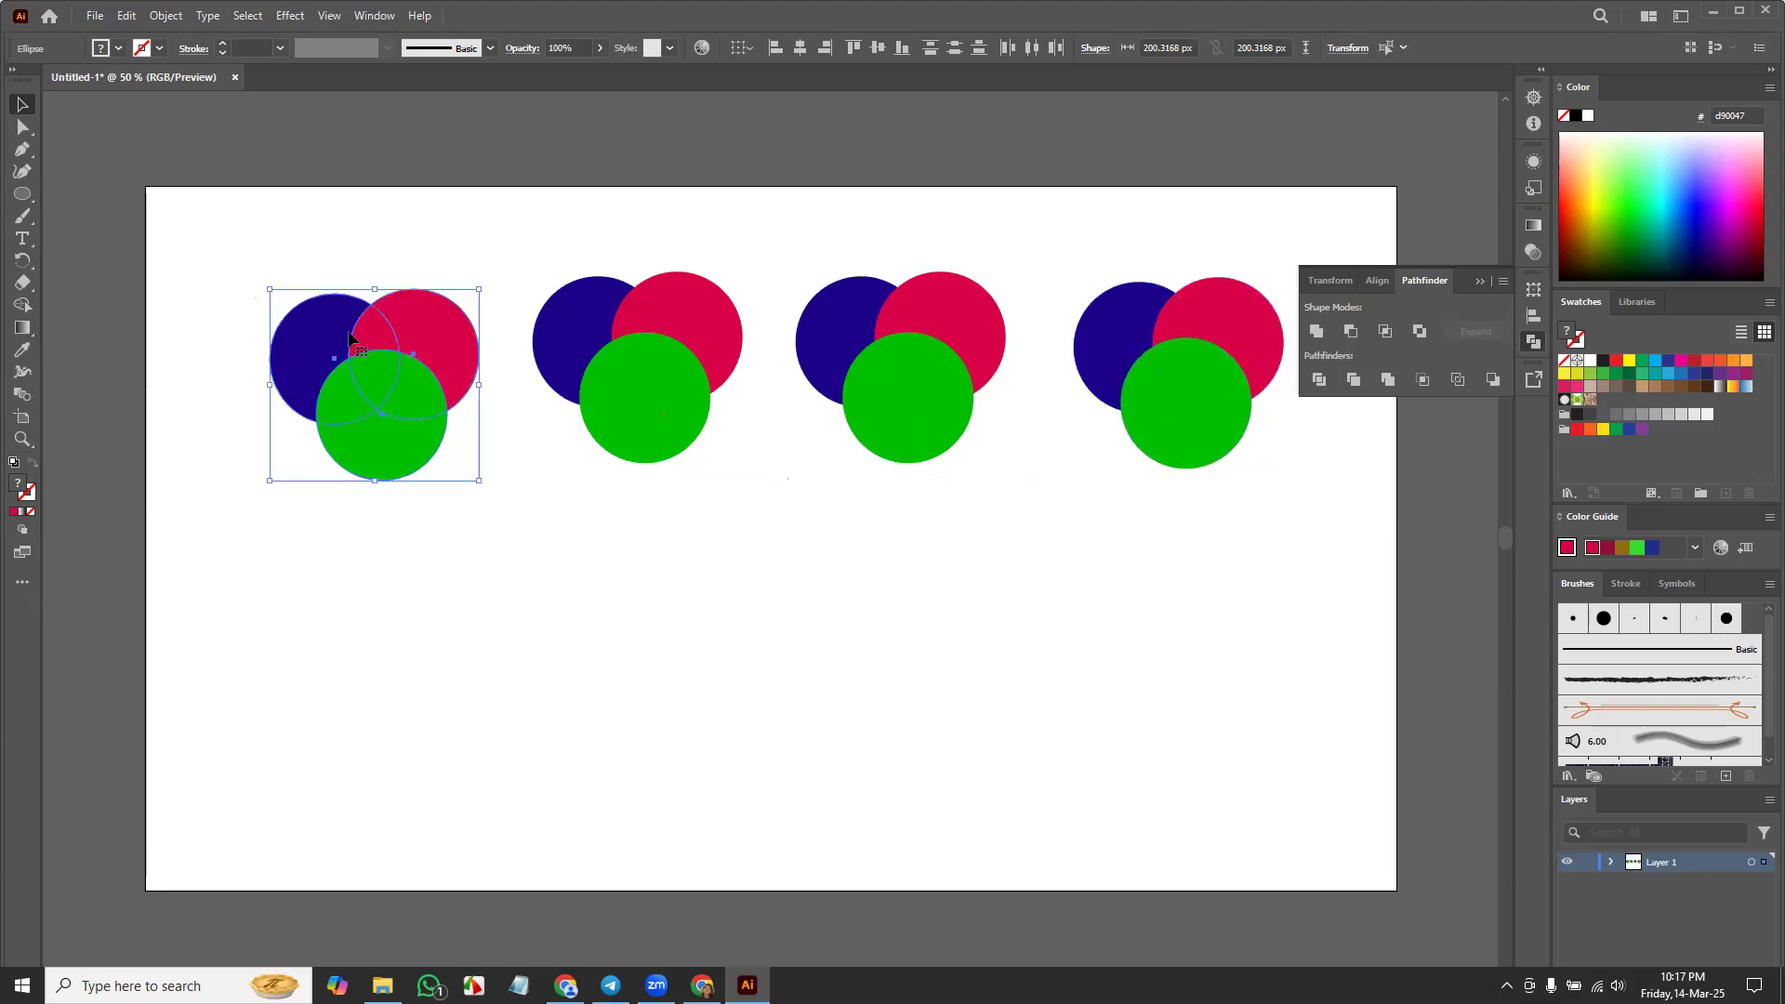
pyautogui.click(1318, 380)
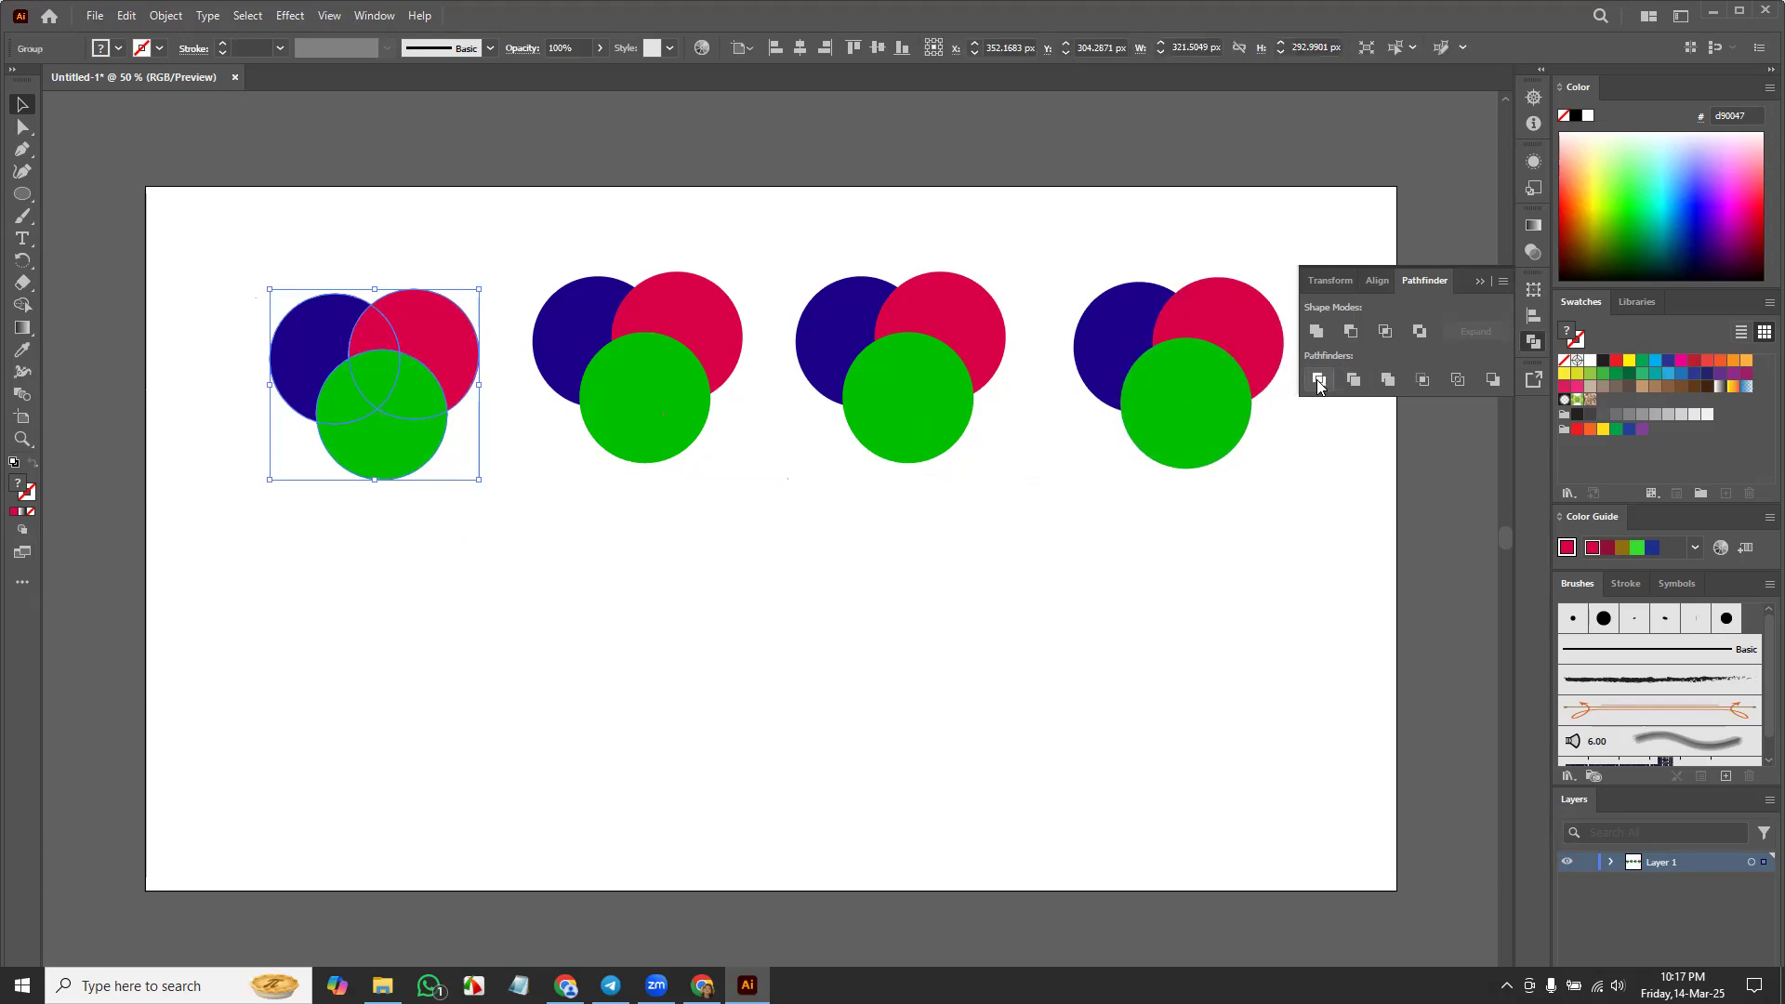
pyautogui.rightClick(379, 444)
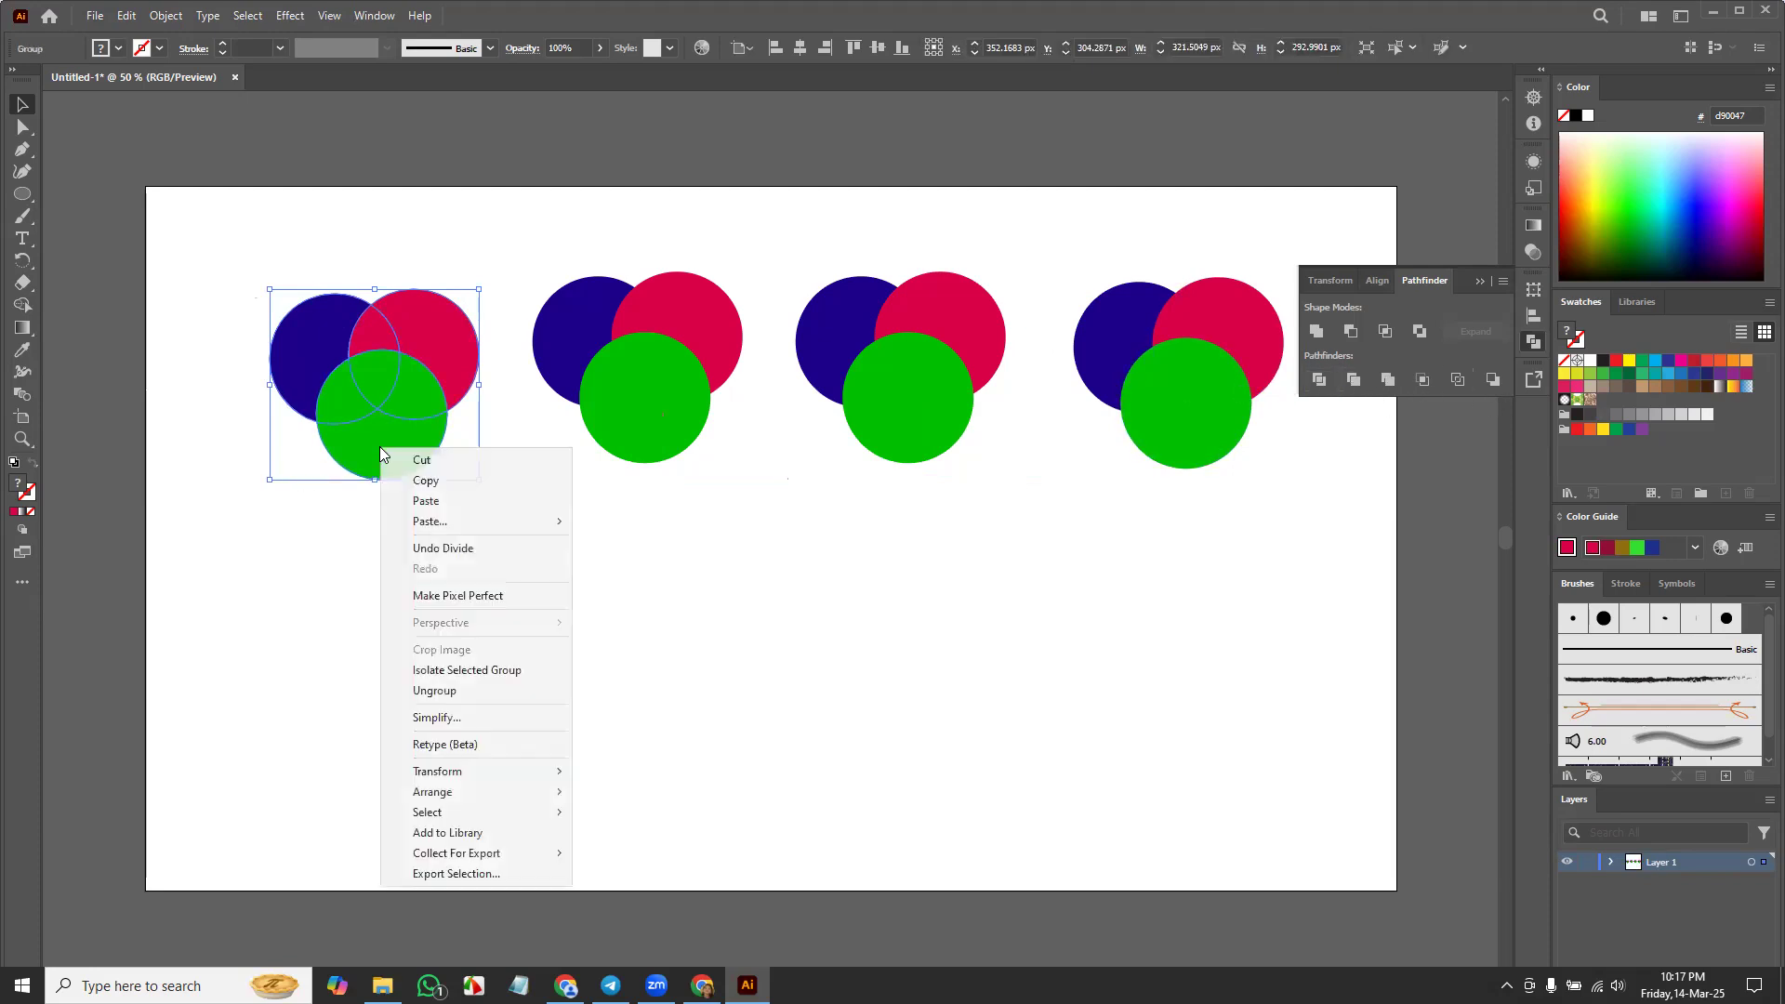
pyautogui.click(489, 690)
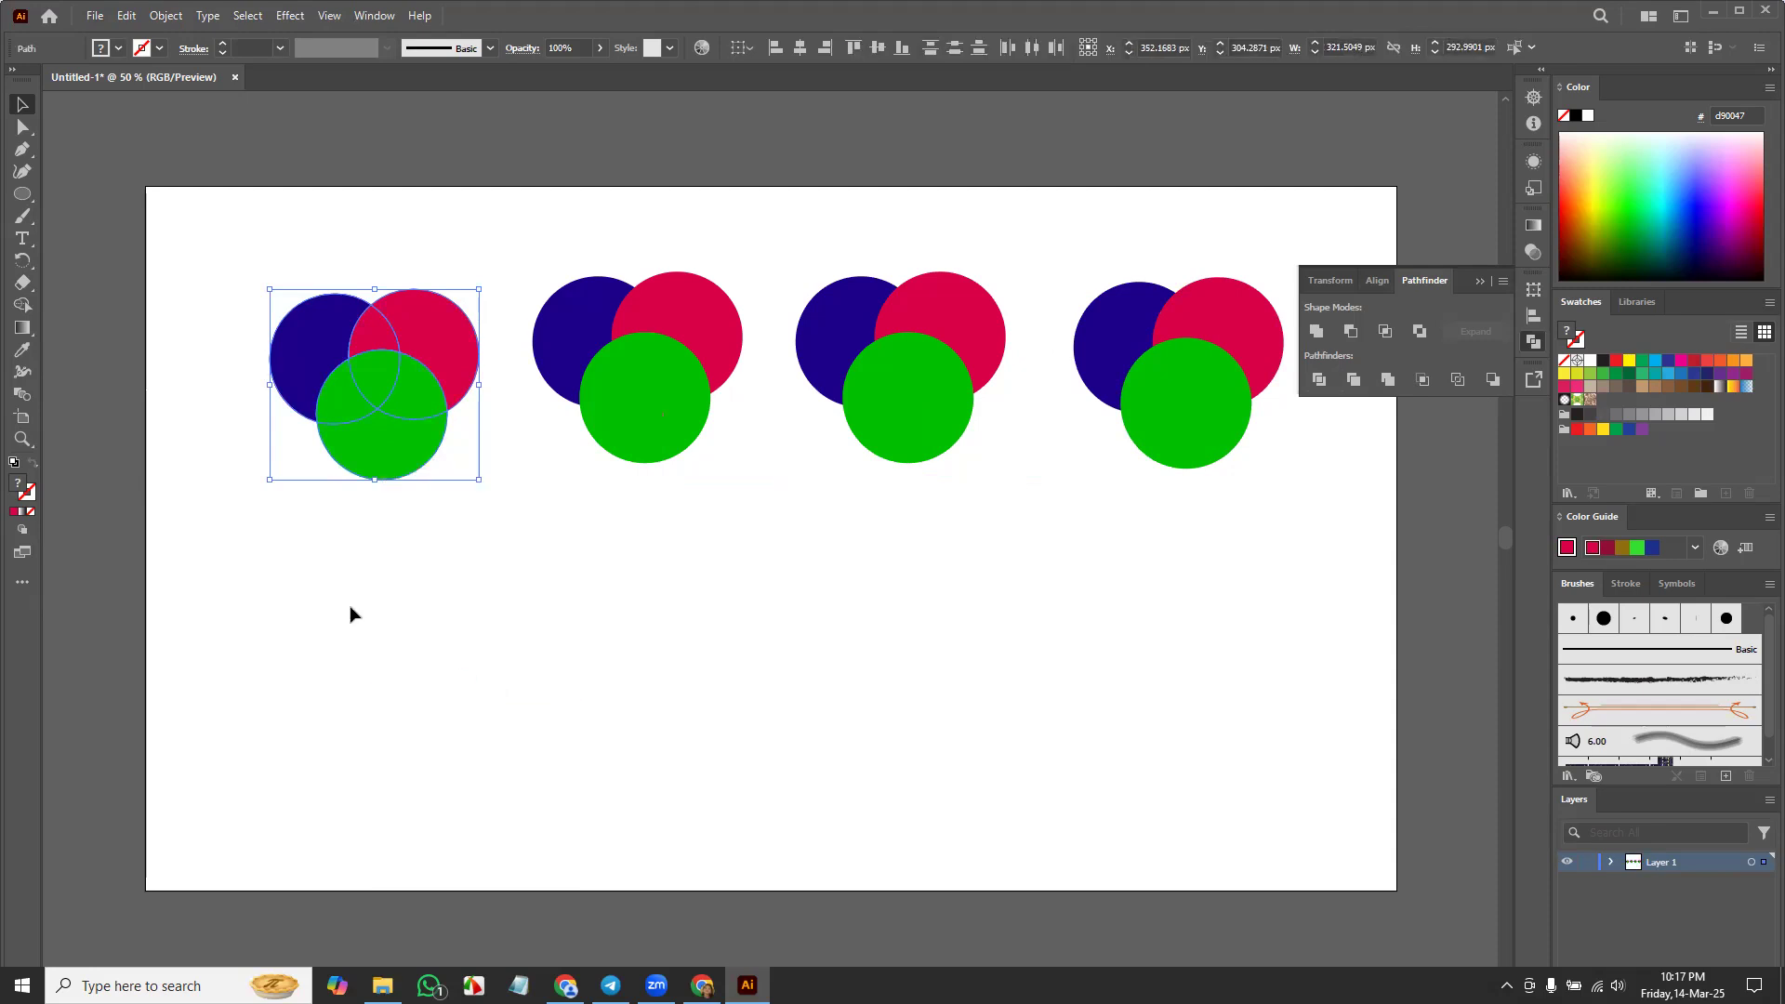
pyautogui.click(164, 16)
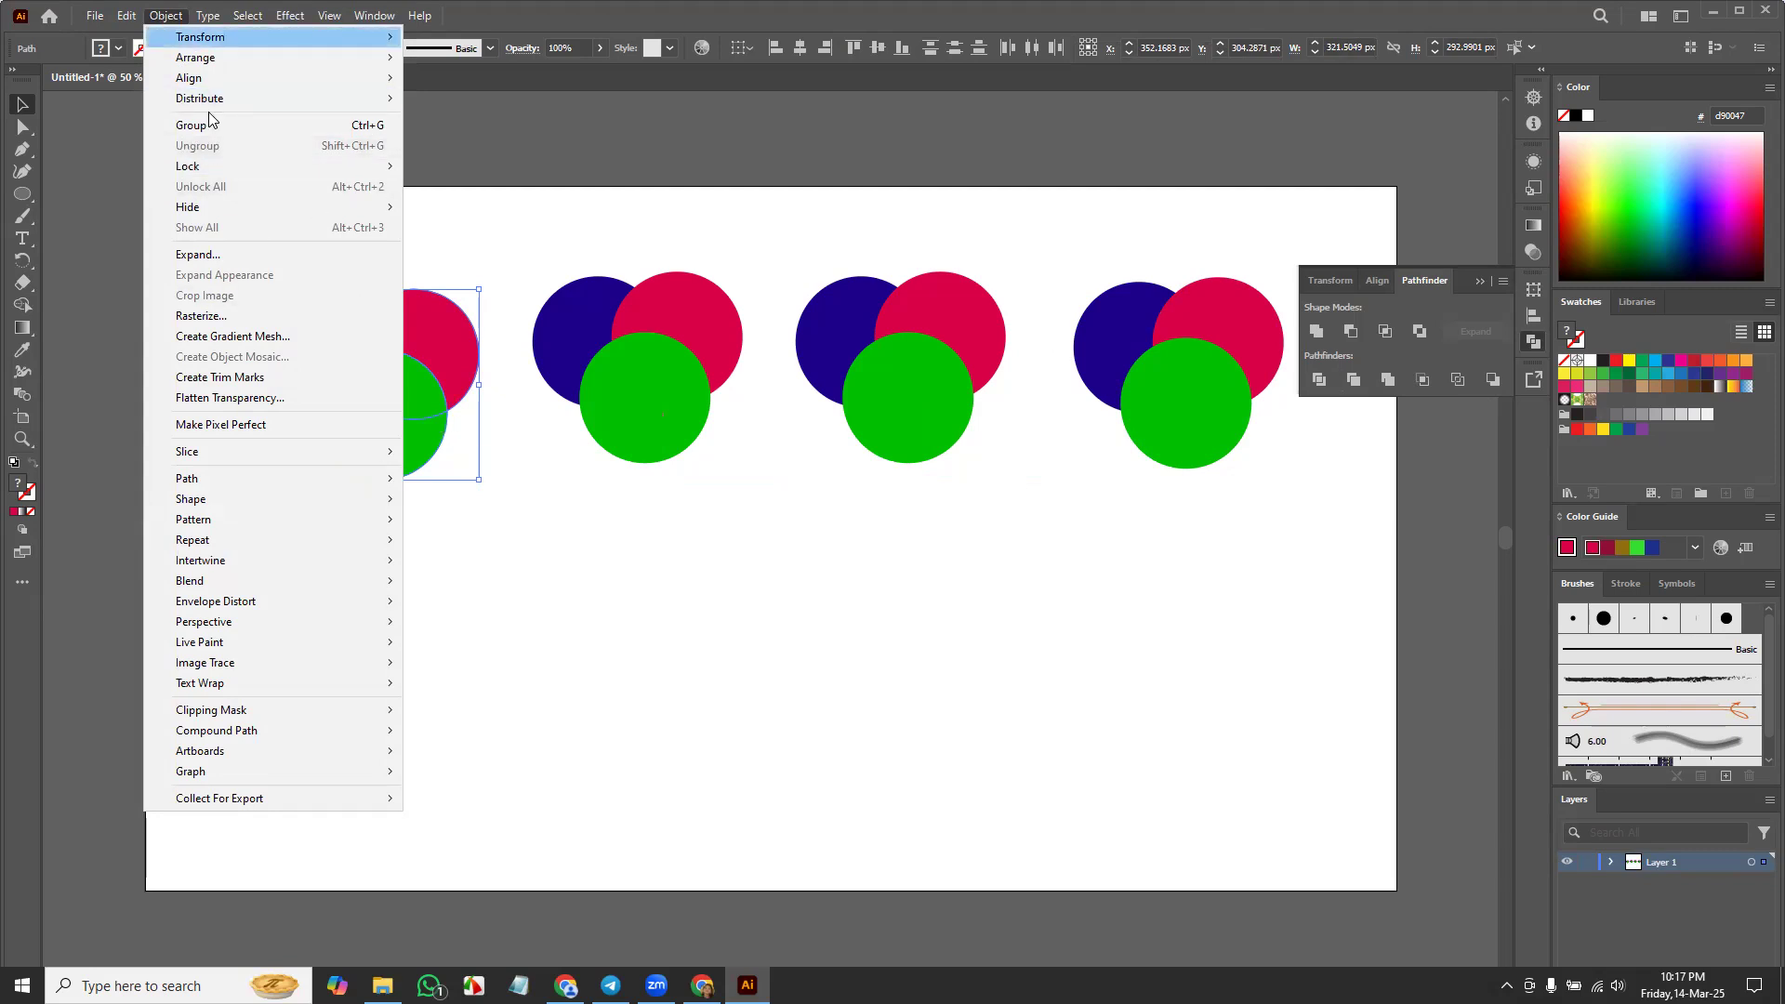
pyautogui.click(484, 577)
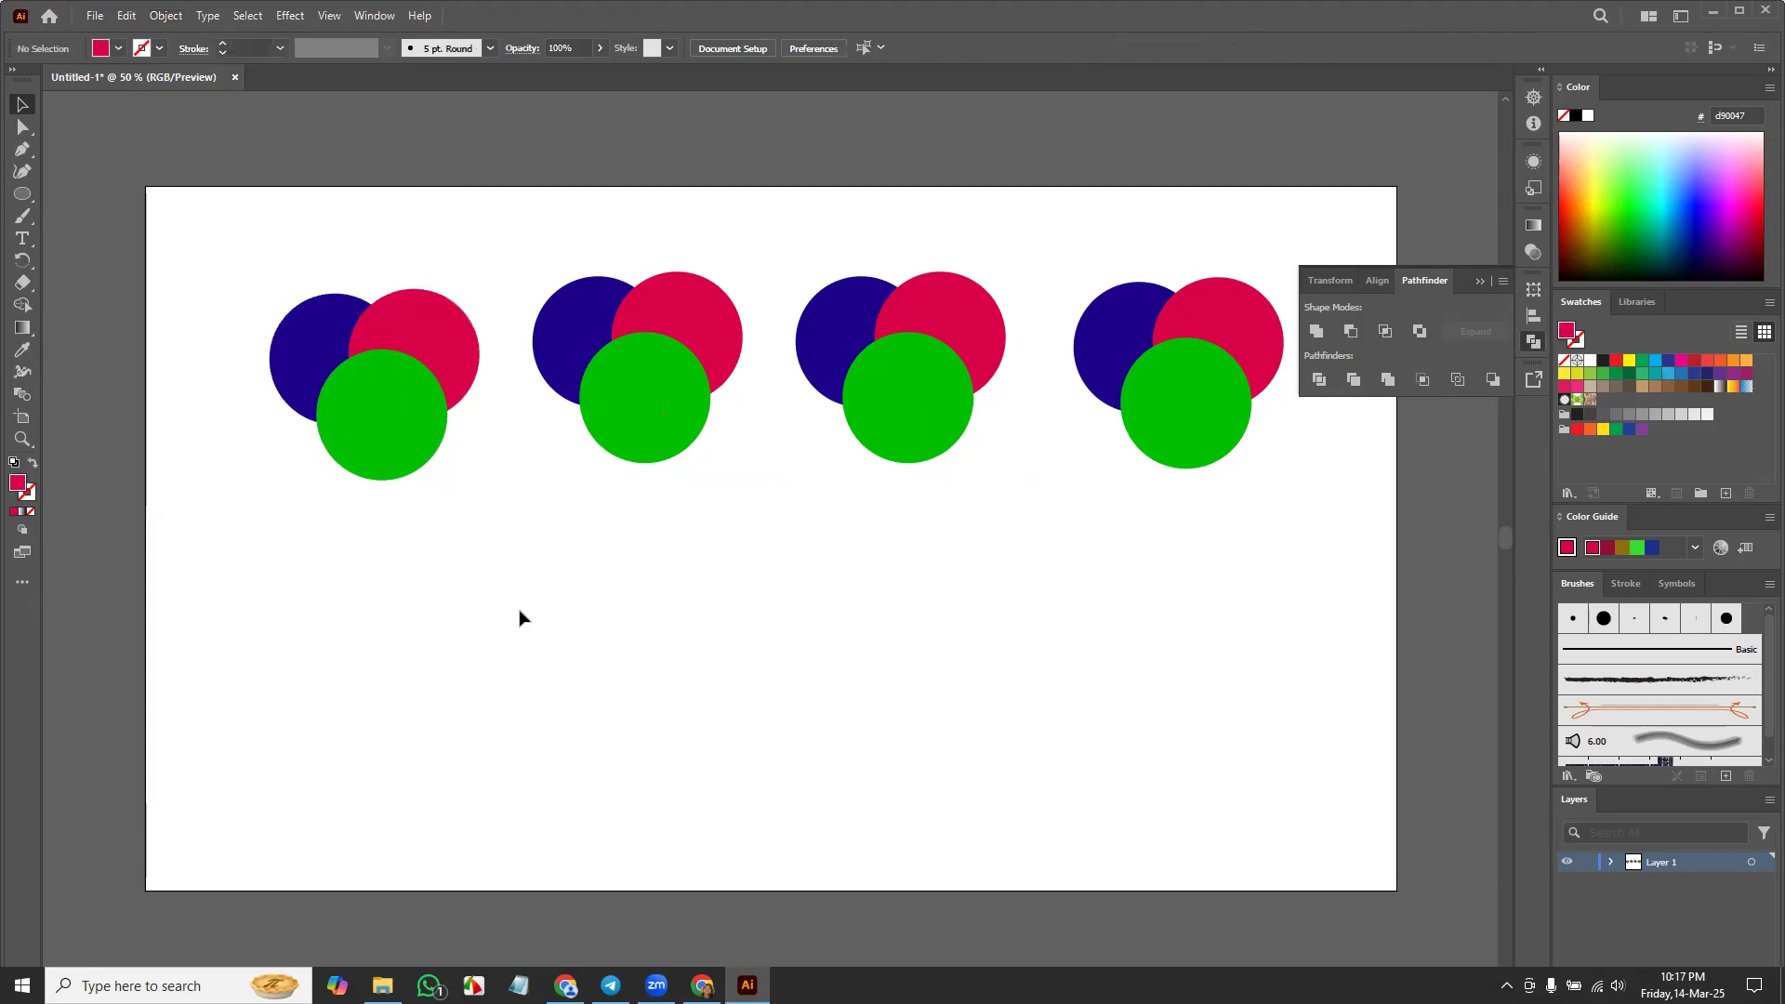
# Step: Pull the blue, green and crimson pieces of the divided first cluster apart so that each one stands separately
pyautogui.moveTo(390, 453); pyautogui.dragTo(342, 574)
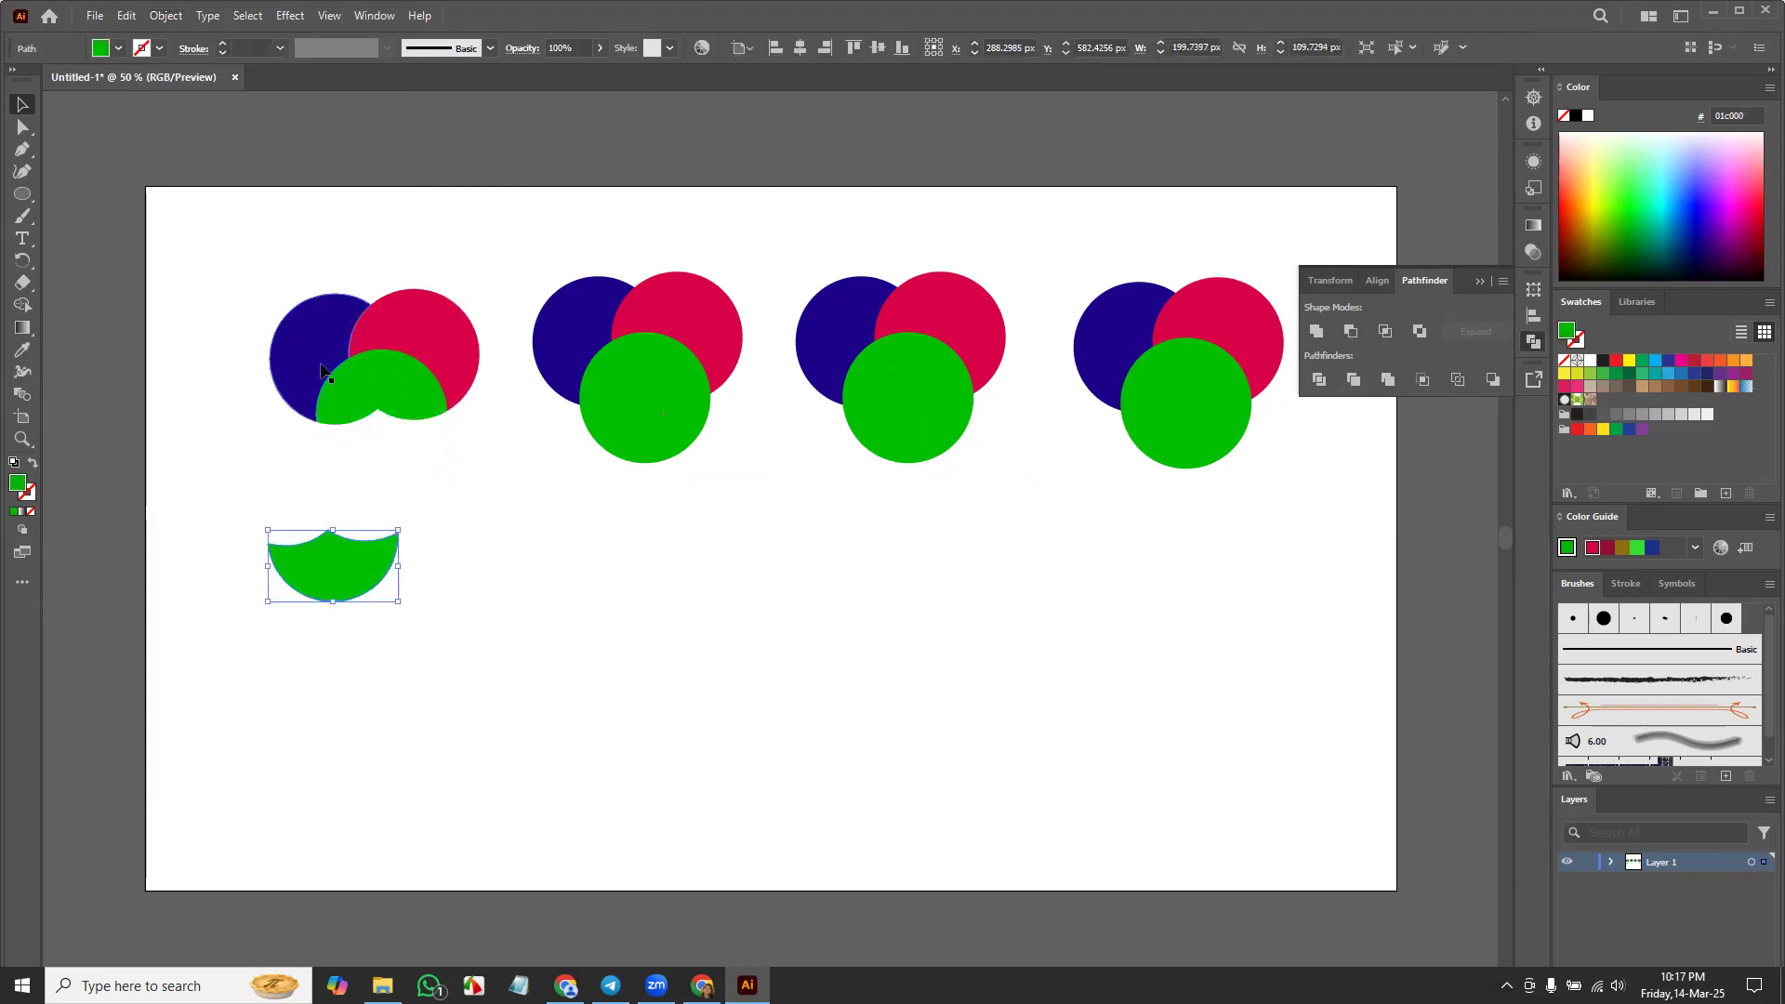
pyautogui.moveTo(297, 346); pyautogui.dragTo(196, 316)
pyautogui.moveTo(341, 394); pyautogui.dragTo(244, 456)
pyautogui.moveTo(365, 380); pyautogui.dragTo(448, 479)
pyautogui.moveTo(445, 368); pyautogui.dragTo(448, 294)
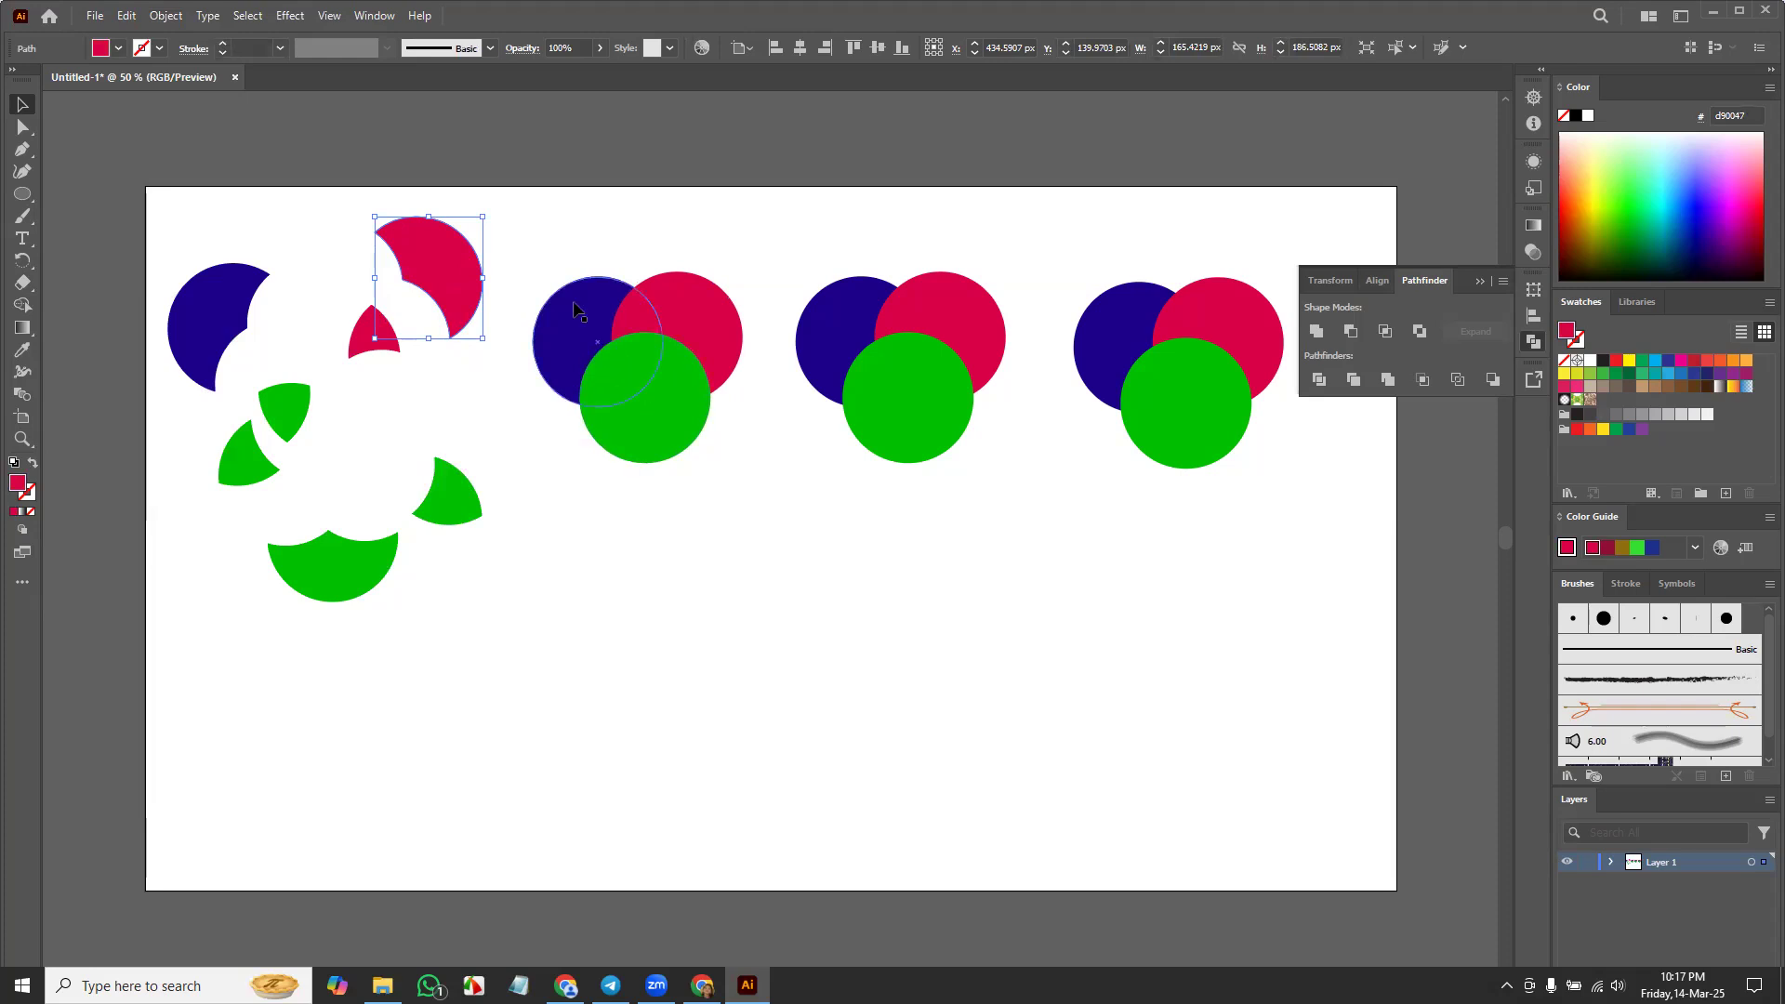
pyautogui.moveTo(372, 341); pyautogui.dragTo(330, 334)
pyautogui.moveTo(453, 273); pyautogui.dragTo(388, 274)
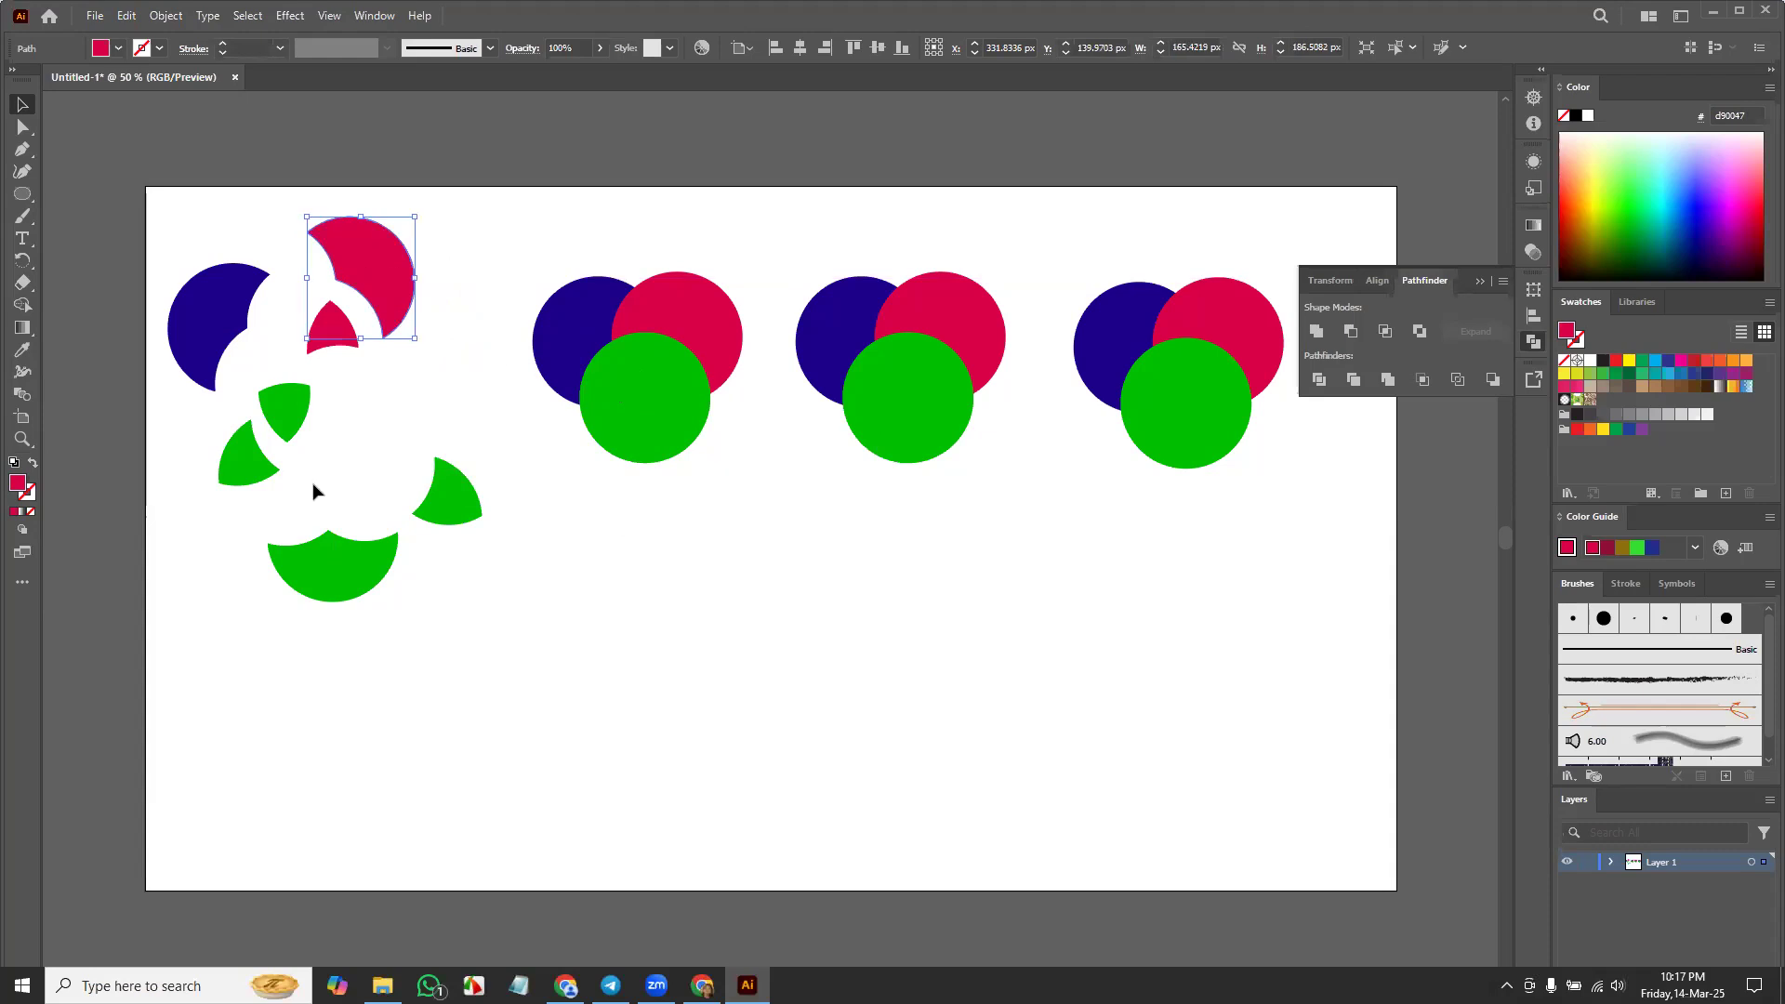
# Step: Apply the Pathfinder Trim operation to the second circle cluster and ungroup the result
pyautogui.moveTo(518, 238); pyautogui.dragTo(743, 498)
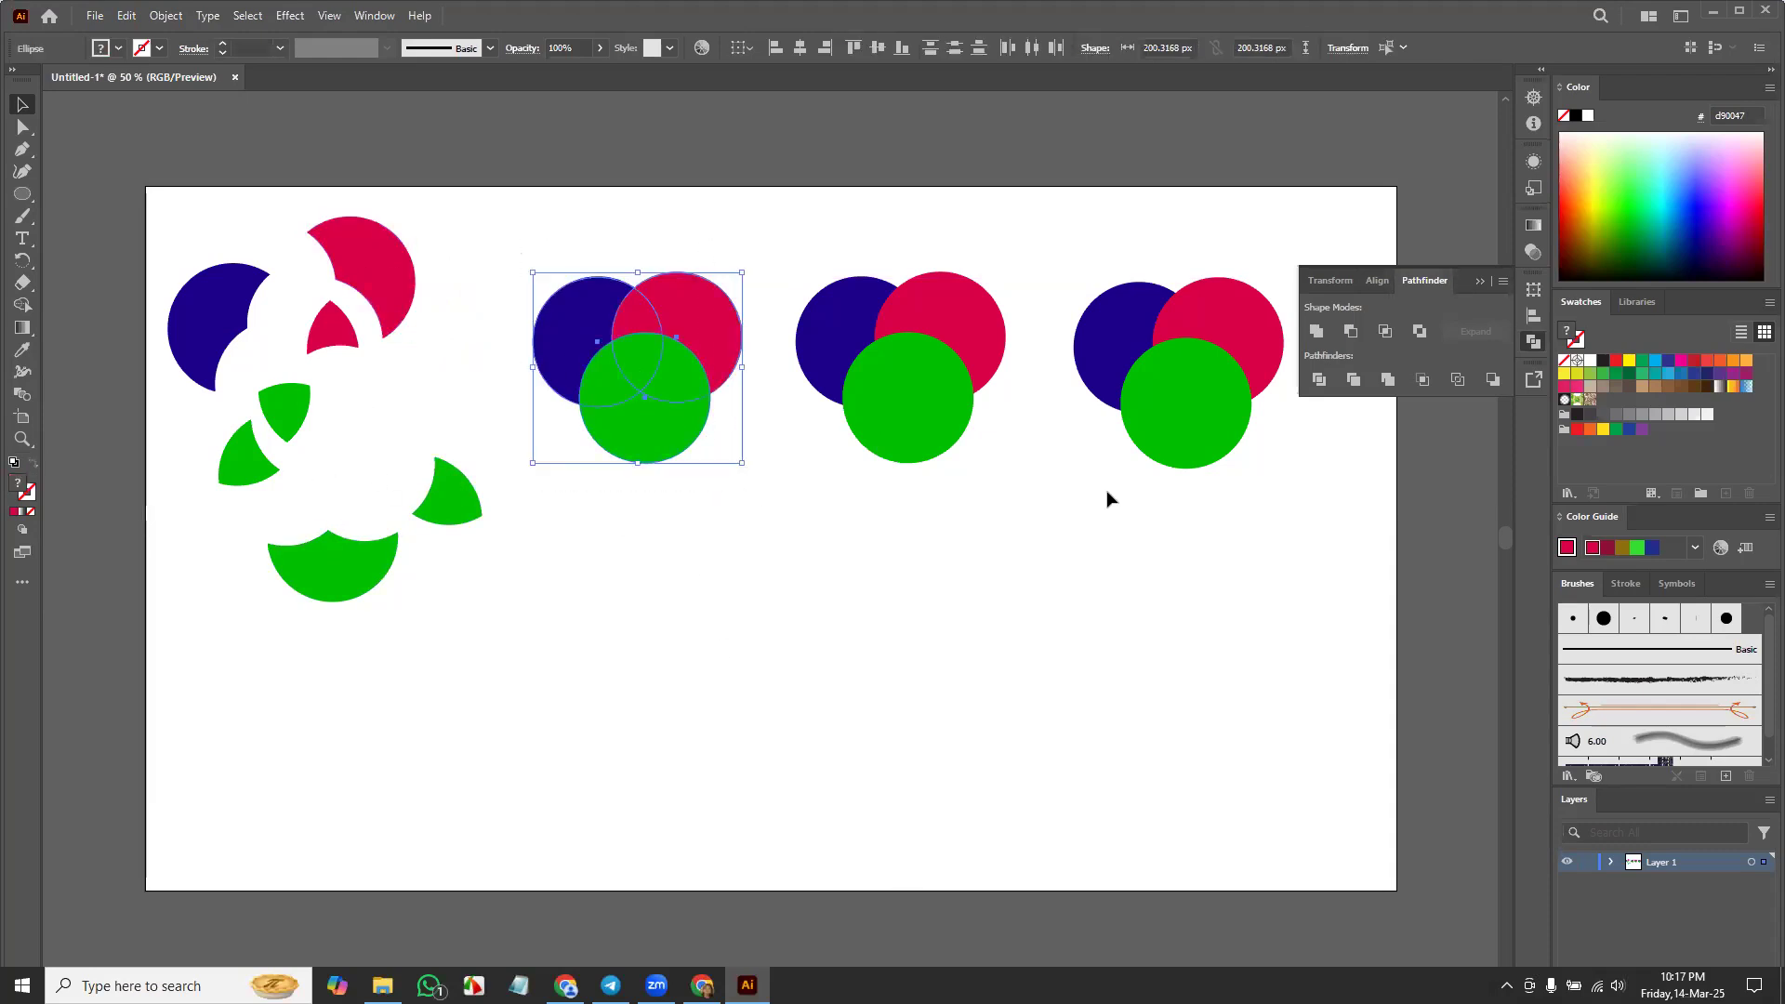
pyautogui.click(1354, 382)
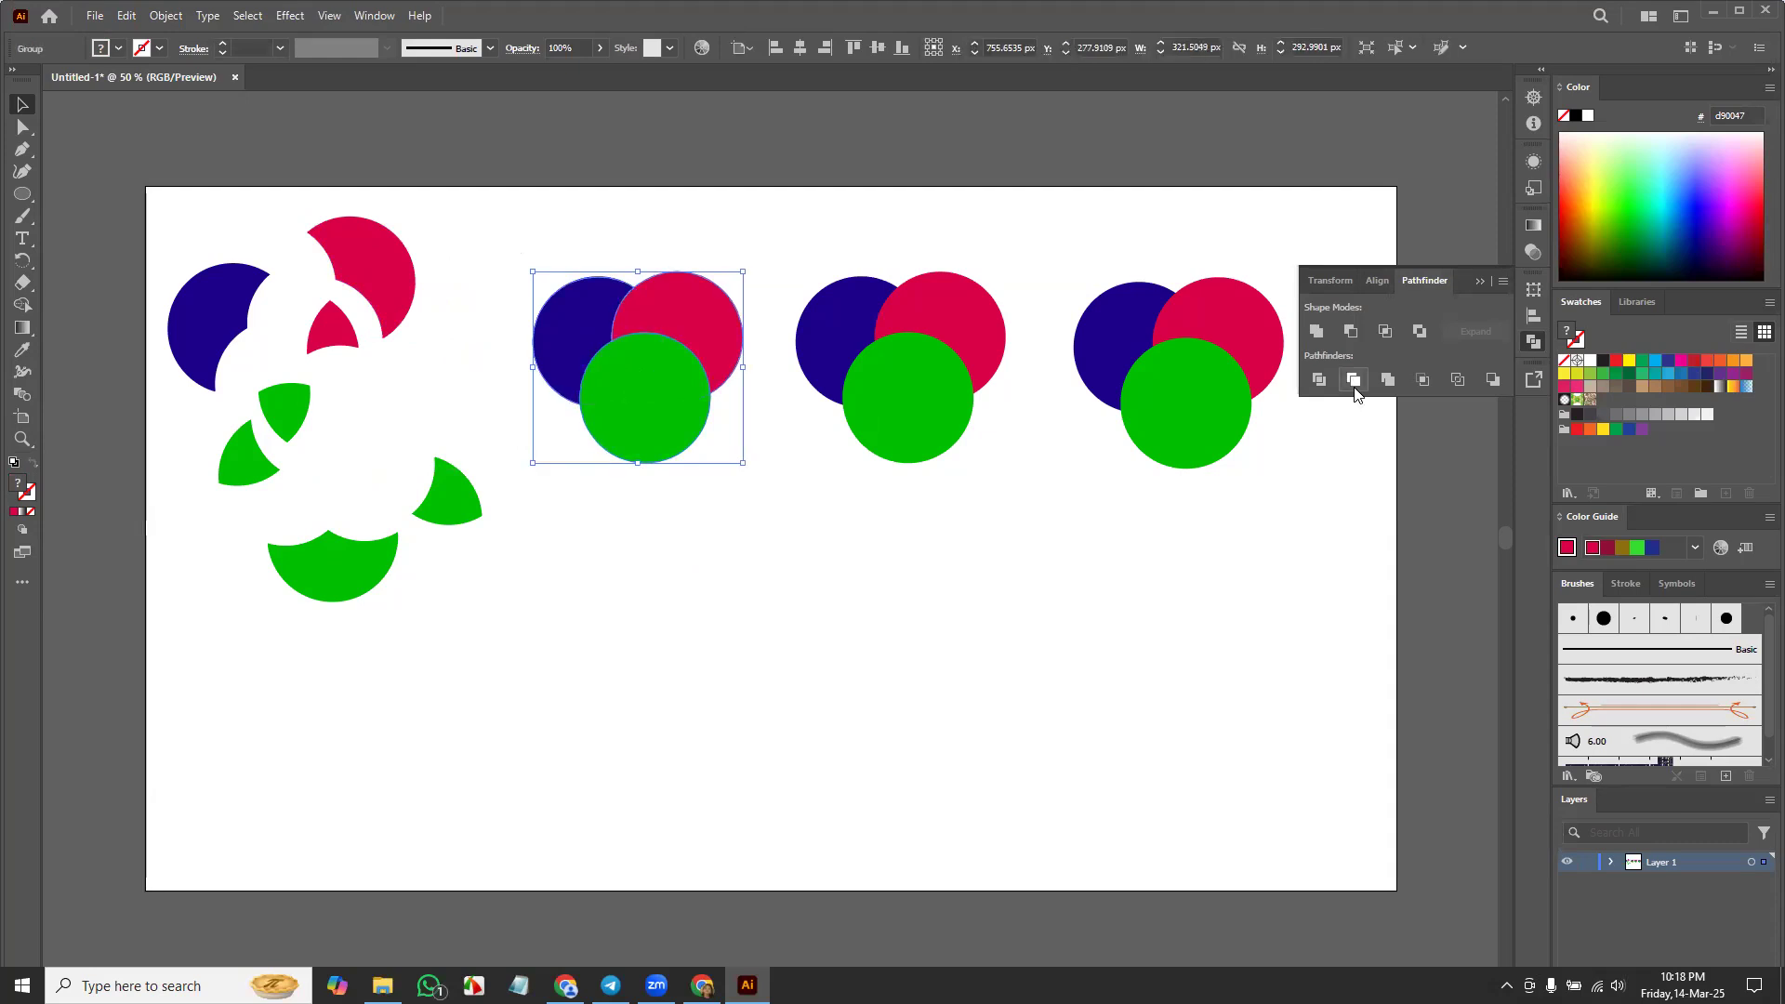
pyautogui.click(677, 561)
pyautogui.moveTo(546, 253); pyautogui.dragTo(723, 516)
pyautogui.rightClick(730, 451)
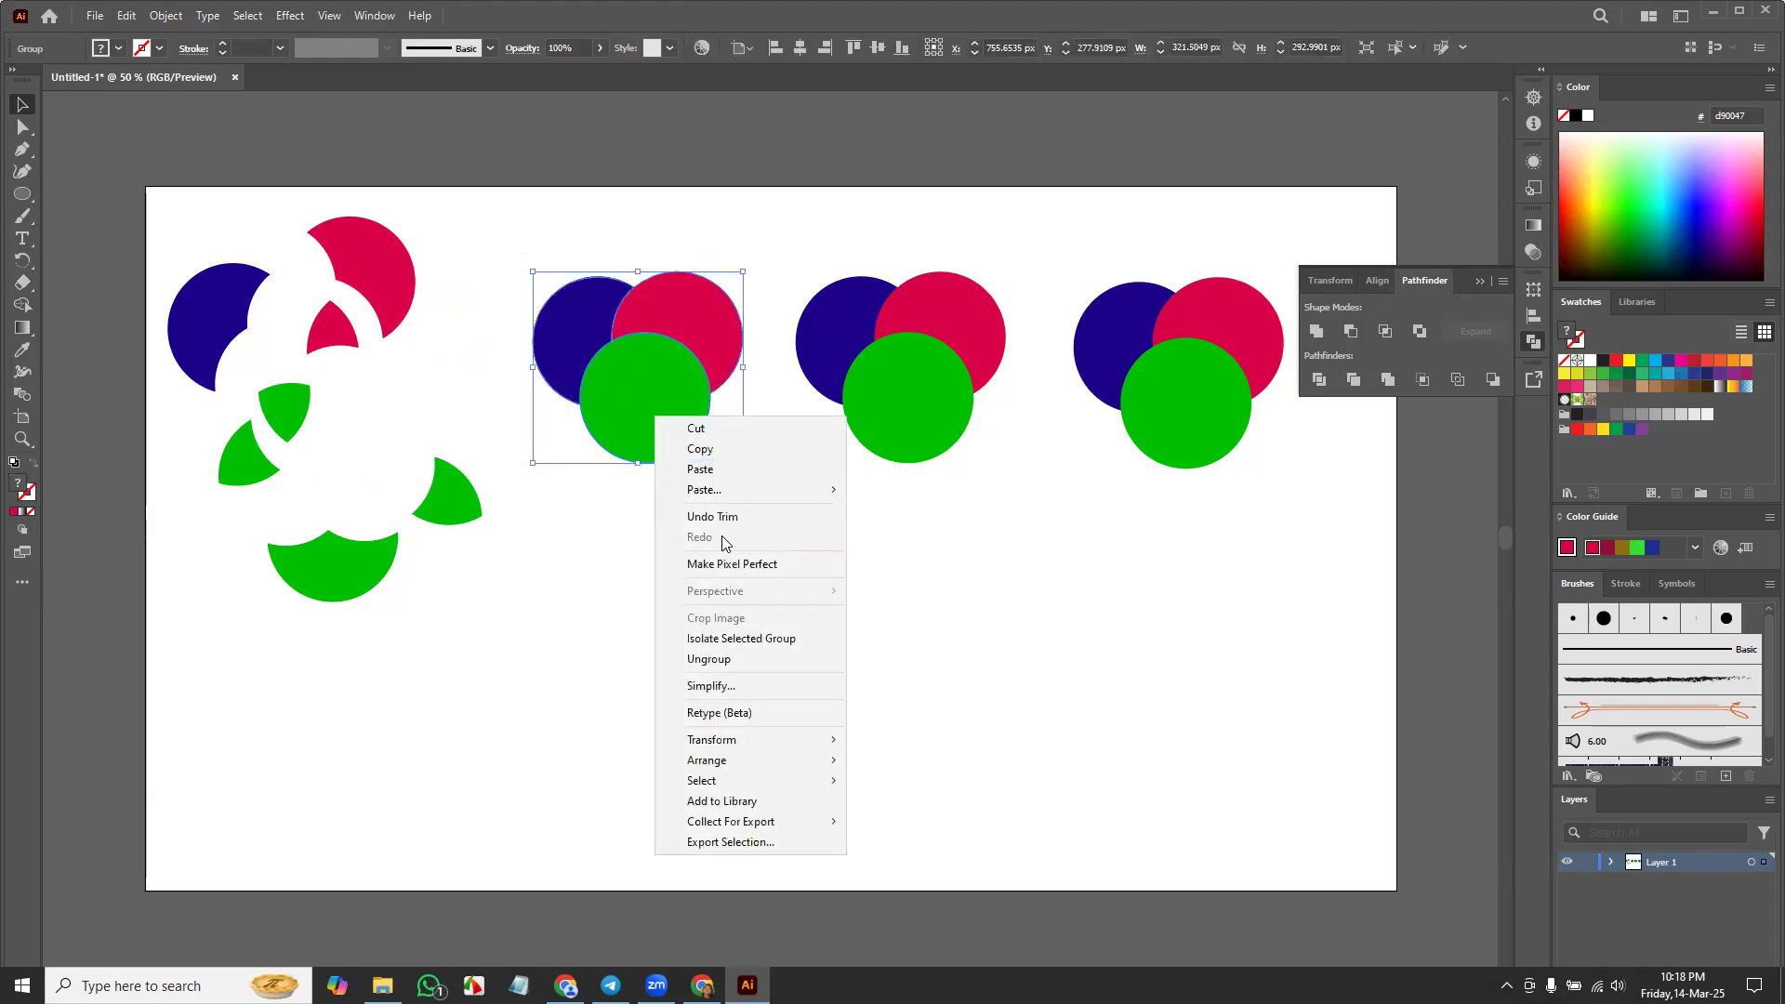
pyautogui.click(718, 658)
pyautogui.click(632, 537)
# Step: Pull the trimmed cluster's green, blue and crimson pieces apart, and shift two small green pieces of the divided cluster slightly down
pyautogui.moveTo(643, 398); pyautogui.dragTo(652, 578)
pyautogui.moveTo(567, 316); pyautogui.dragTo(543, 253)
pyautogui.moveTo(675, 298); pyautogui.dragTo(691, 244)
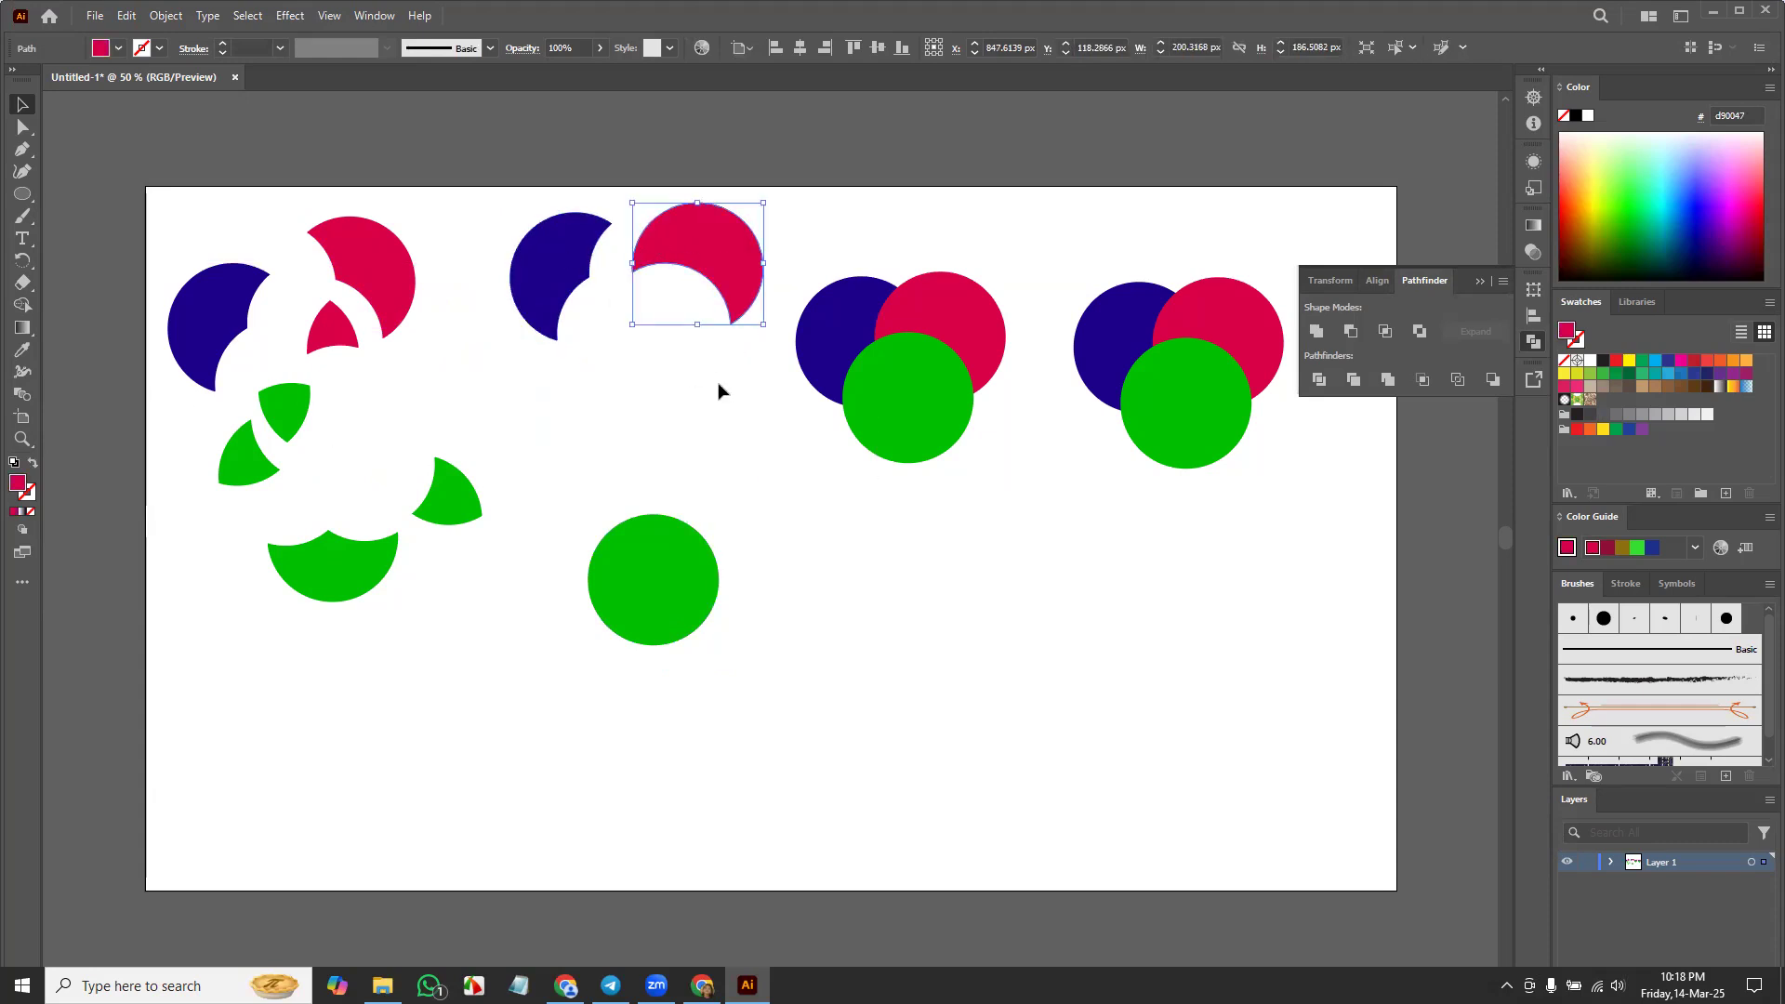
pyautogui.moveTo(225, 478); pyautogui.dragTo(208, 495)
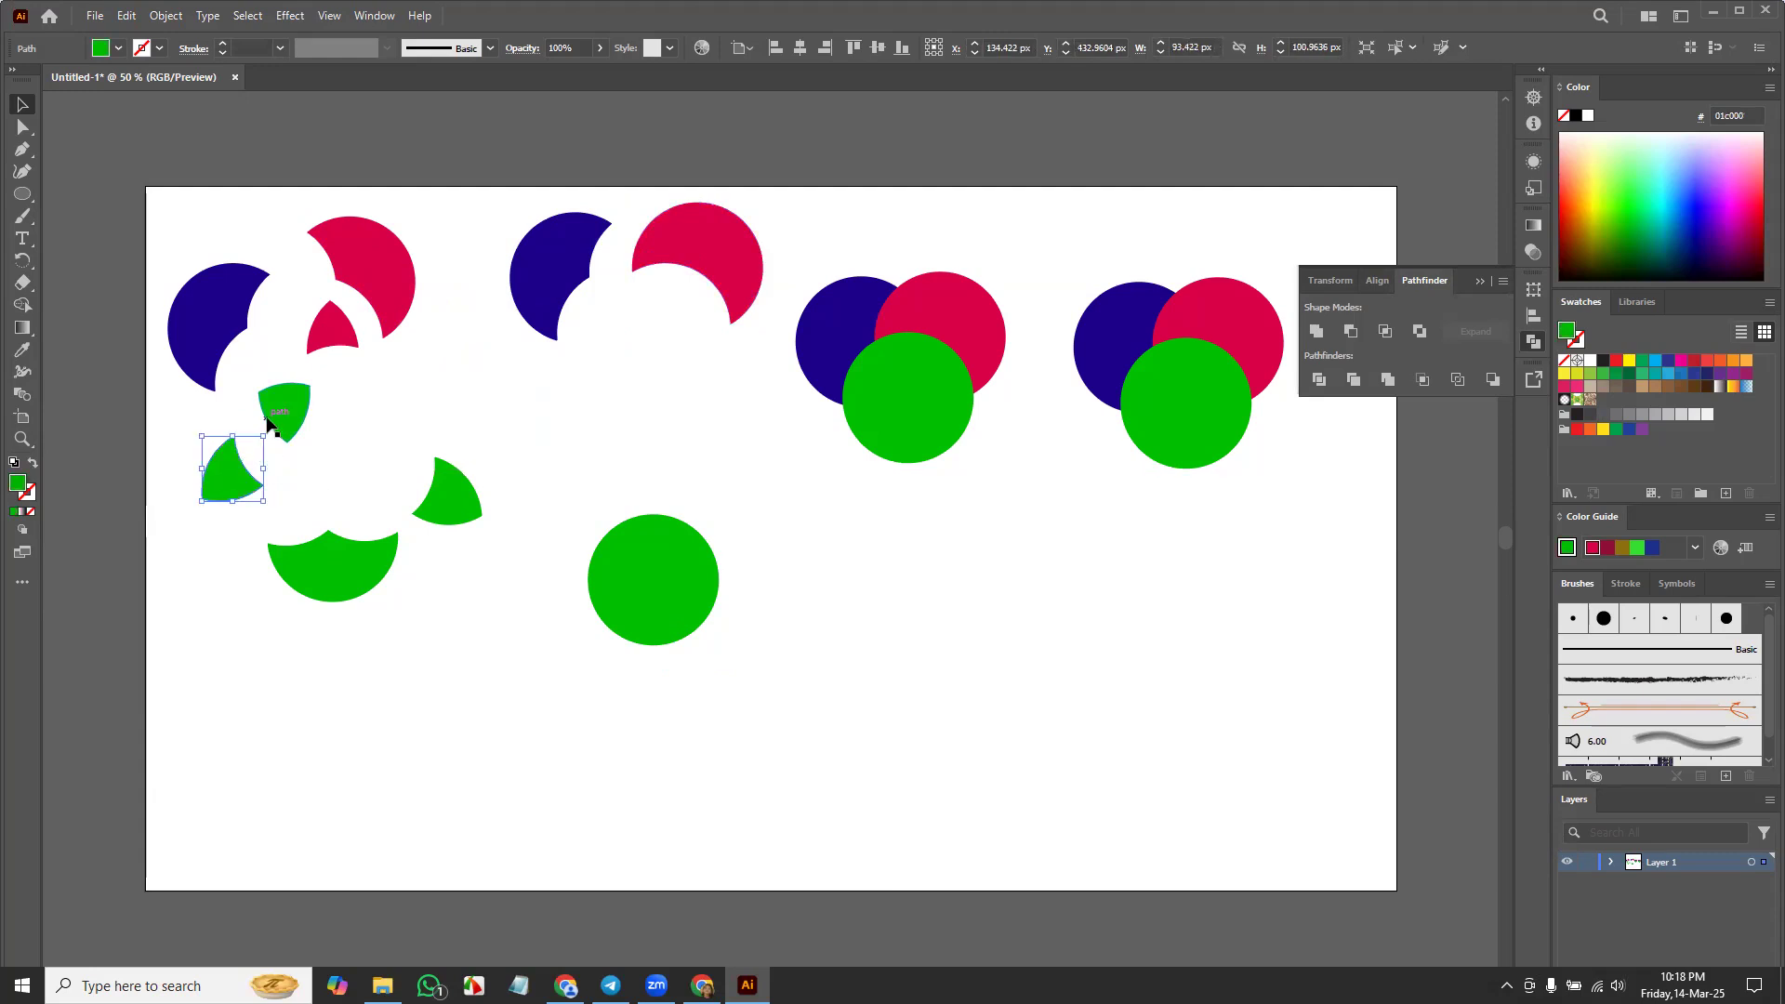
pyautogui.click(284, 429)
# Step: Try enlarging the small crimson divided piece in the empty lower-right area and moving it back, and undo the resizing
pyautogui.moveTo(332, 330); pyautogui.dragTo(1239, 738)
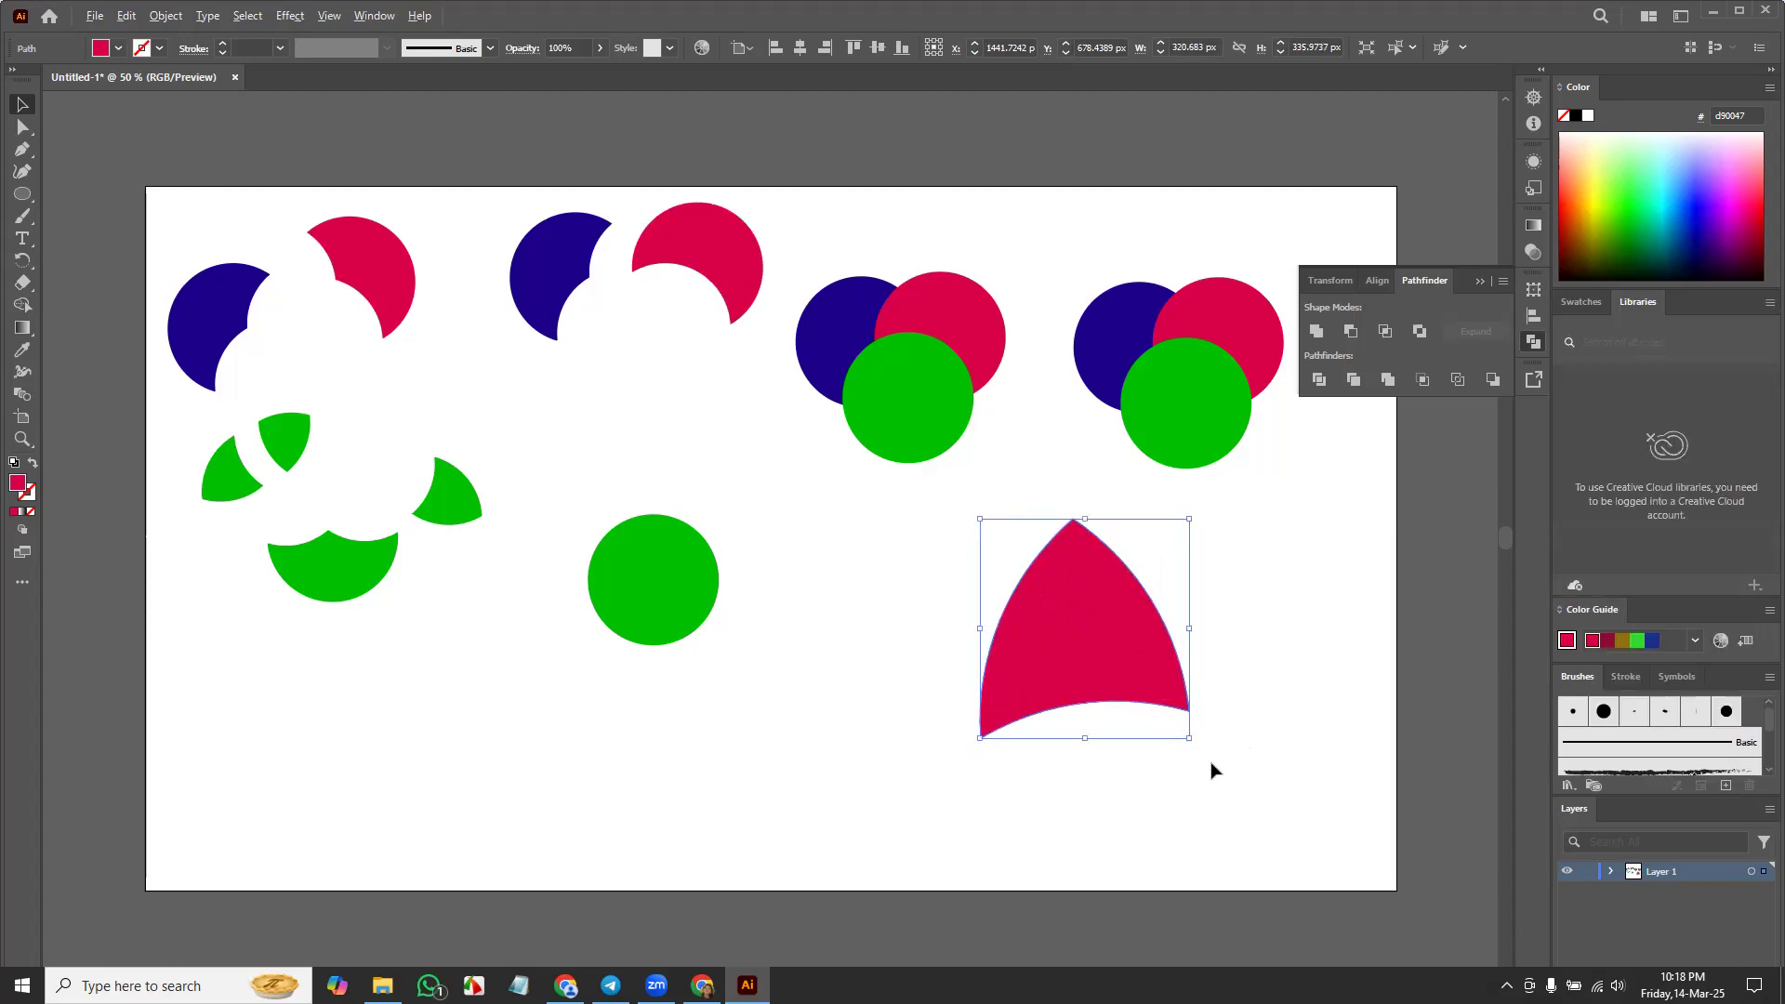
pyautogui.moveTo(1189, 739); pyautogui.dragTo(1138, 688)
pyautogui.moveTo(1065, 620); pyautogui.dragTo(348, 399)
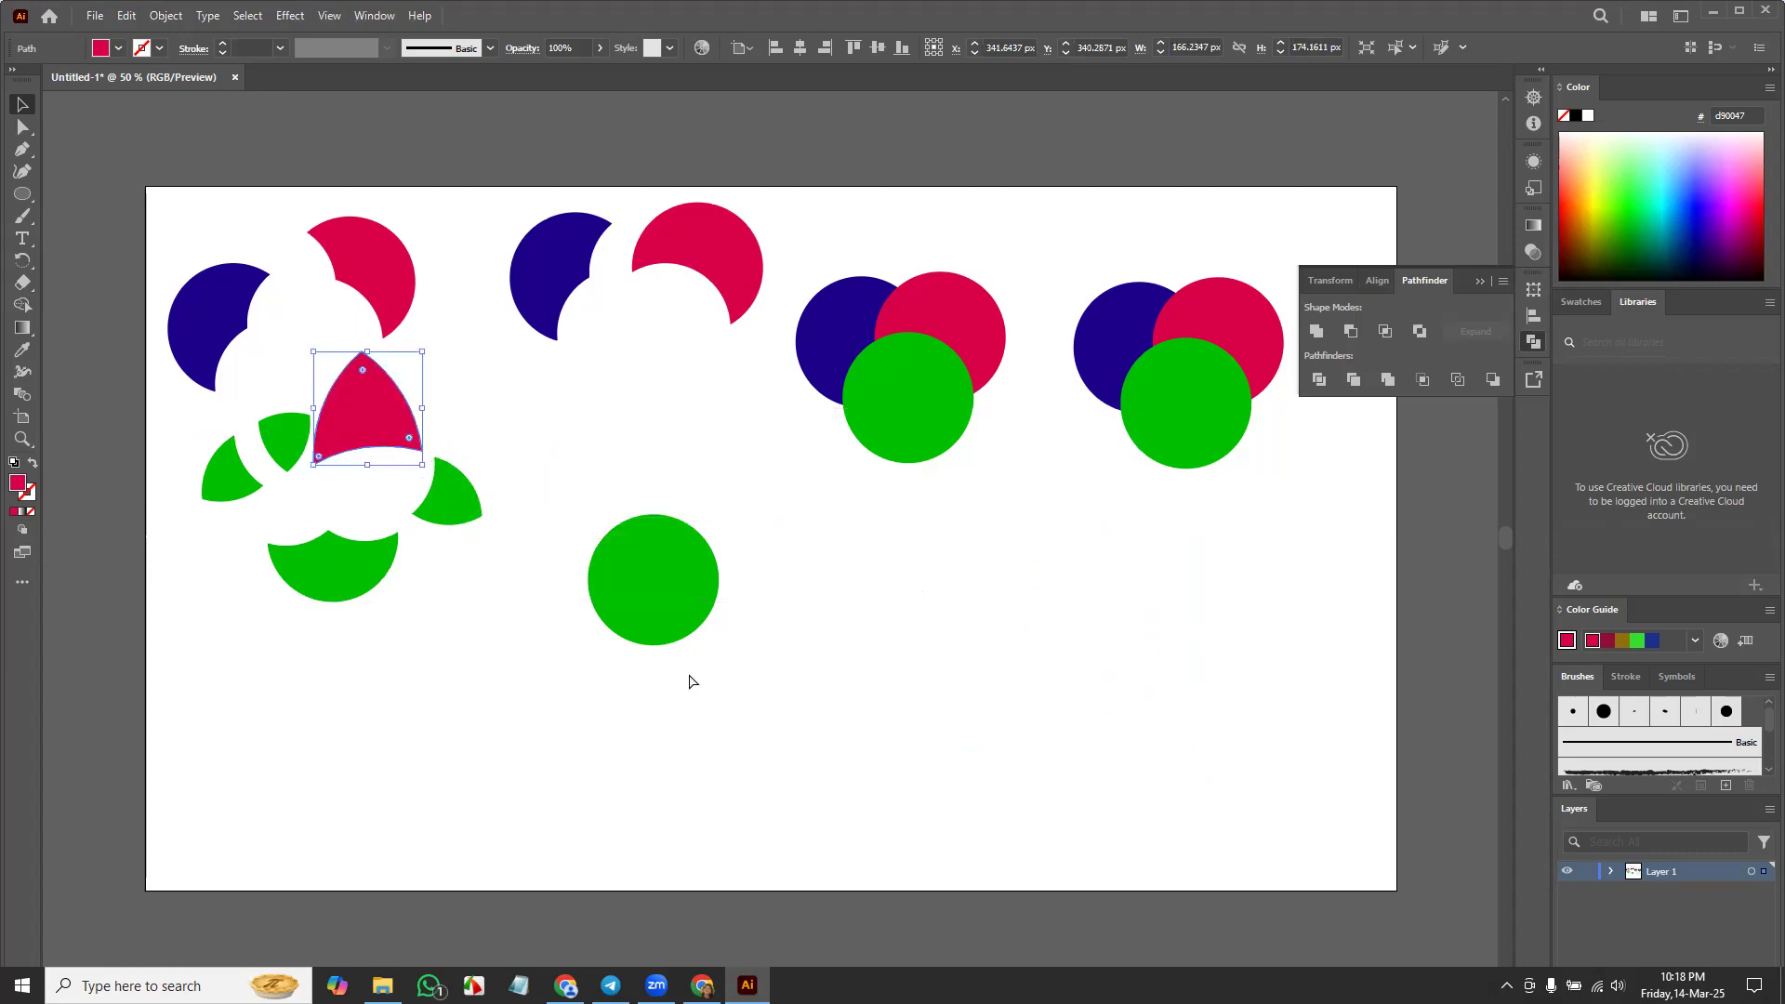
pyautogui.hotkey('ctrl', 'z')
pyautogui.hotkey('ctrl', 'z')
pyautogui.hotkey('ctrl', 'z')
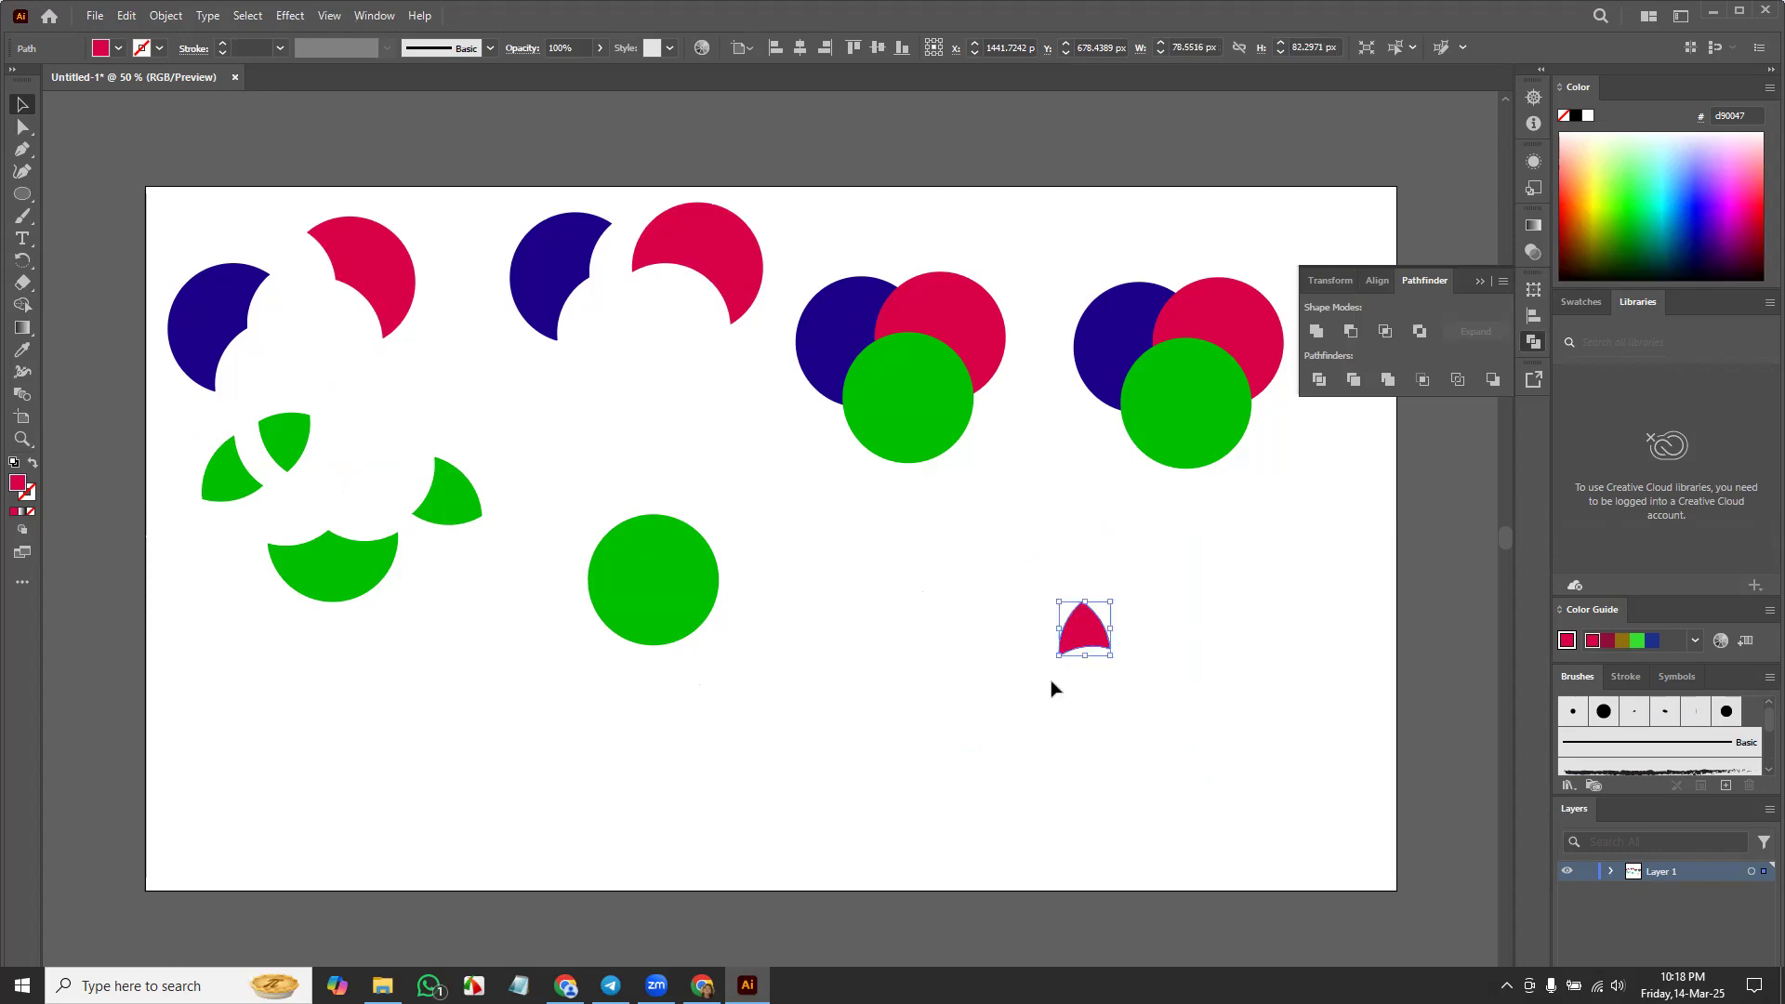
# Step: Move the small crimson piece back among the divided pieces, and bring the right-hand green piece closer to them
pyautogui.moveTo(1086, 648); pyautogui.dragTo(285, 457)
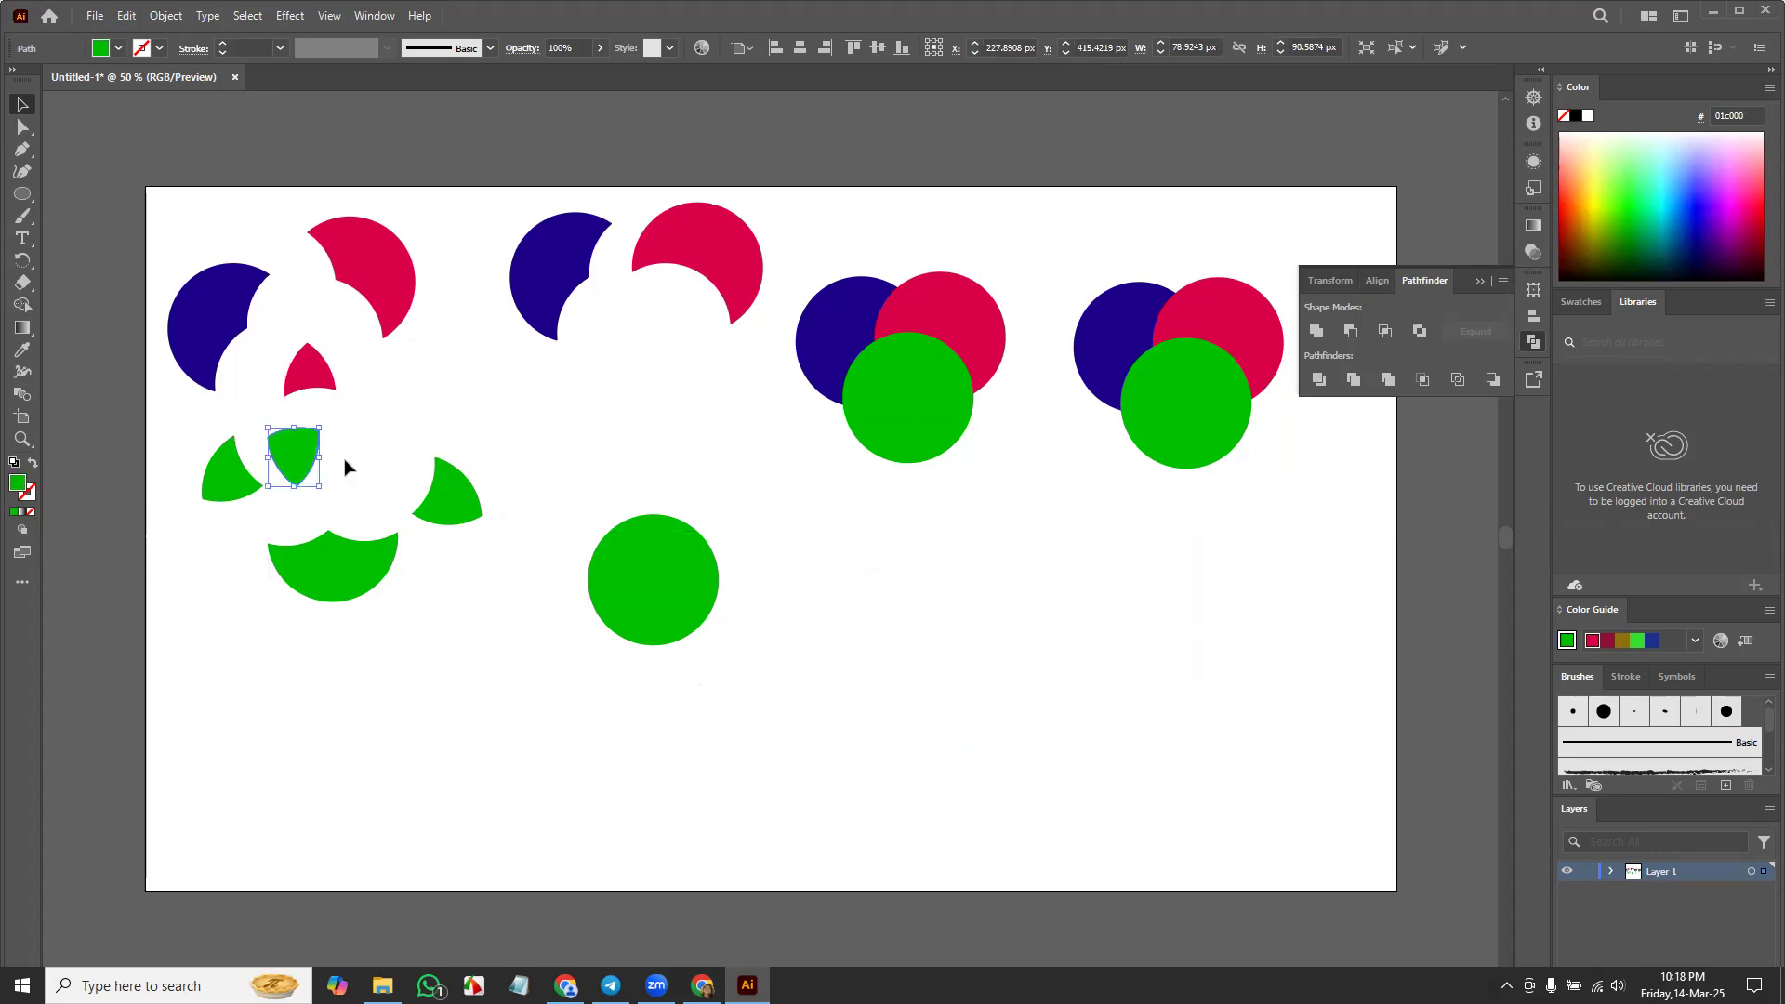
pyautogui.moveTo(442, 512); pyautogui.dragTo(916, 621)
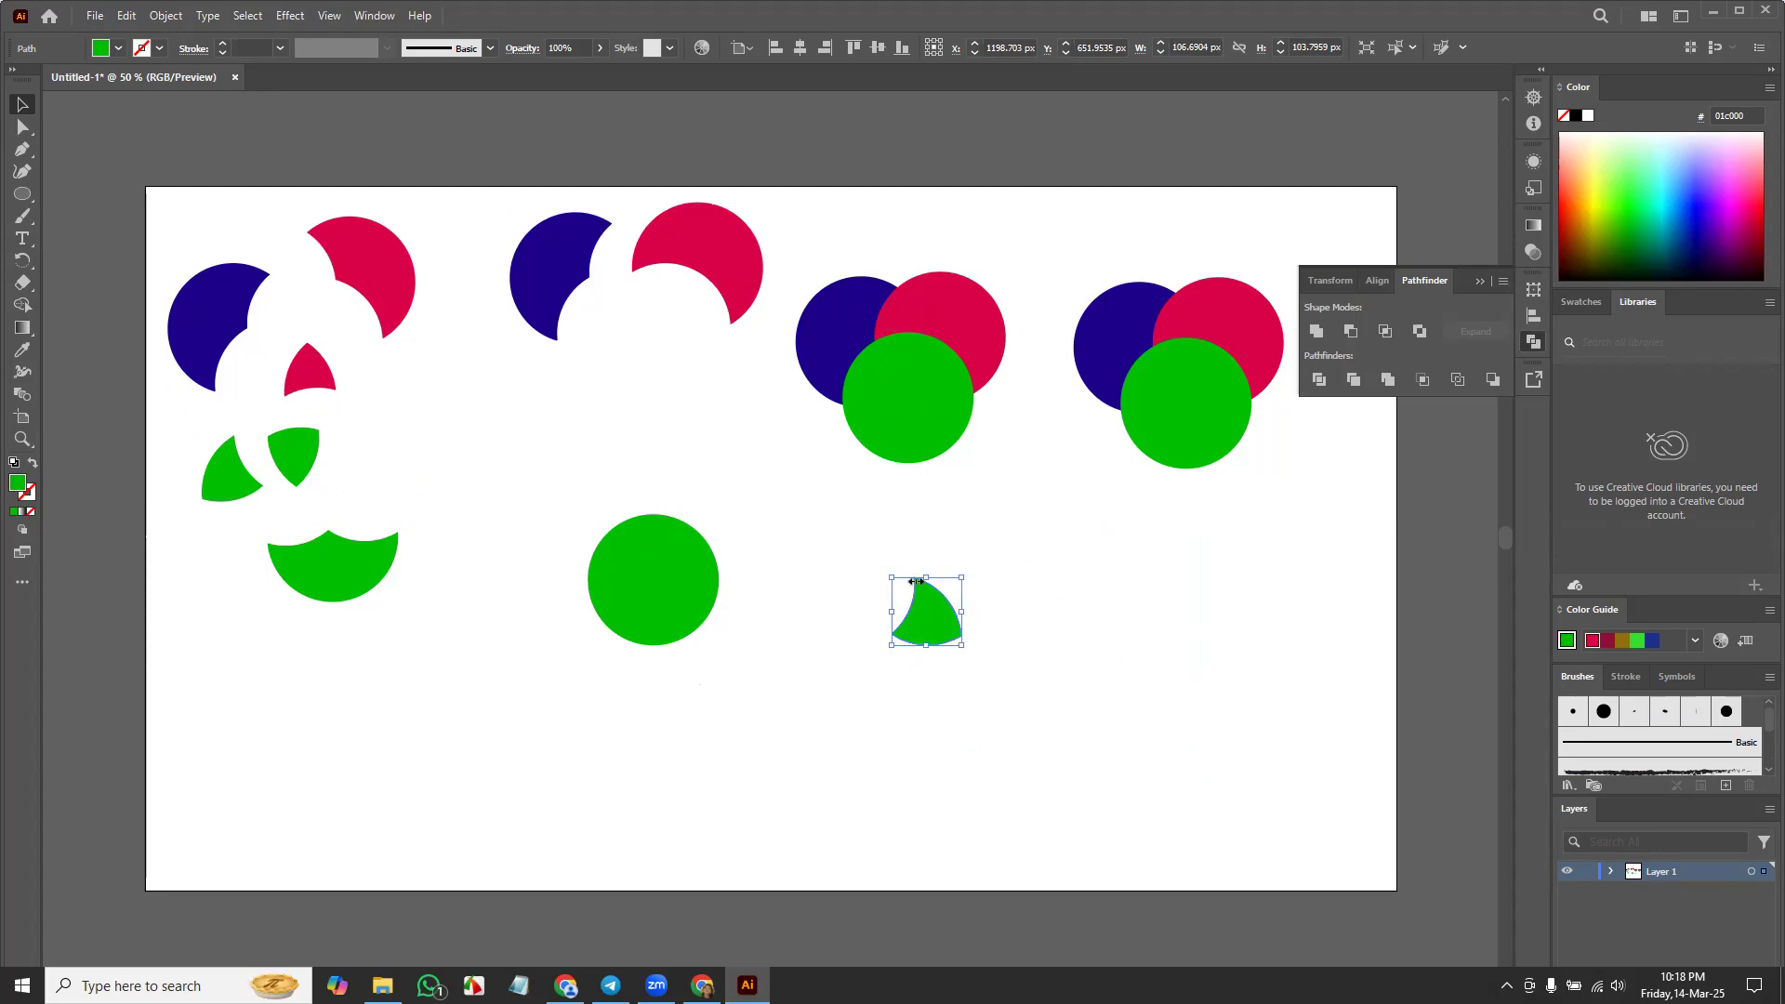
pyautogui.moveTo(927, 621); pyautogui.dragTo(377, 437)
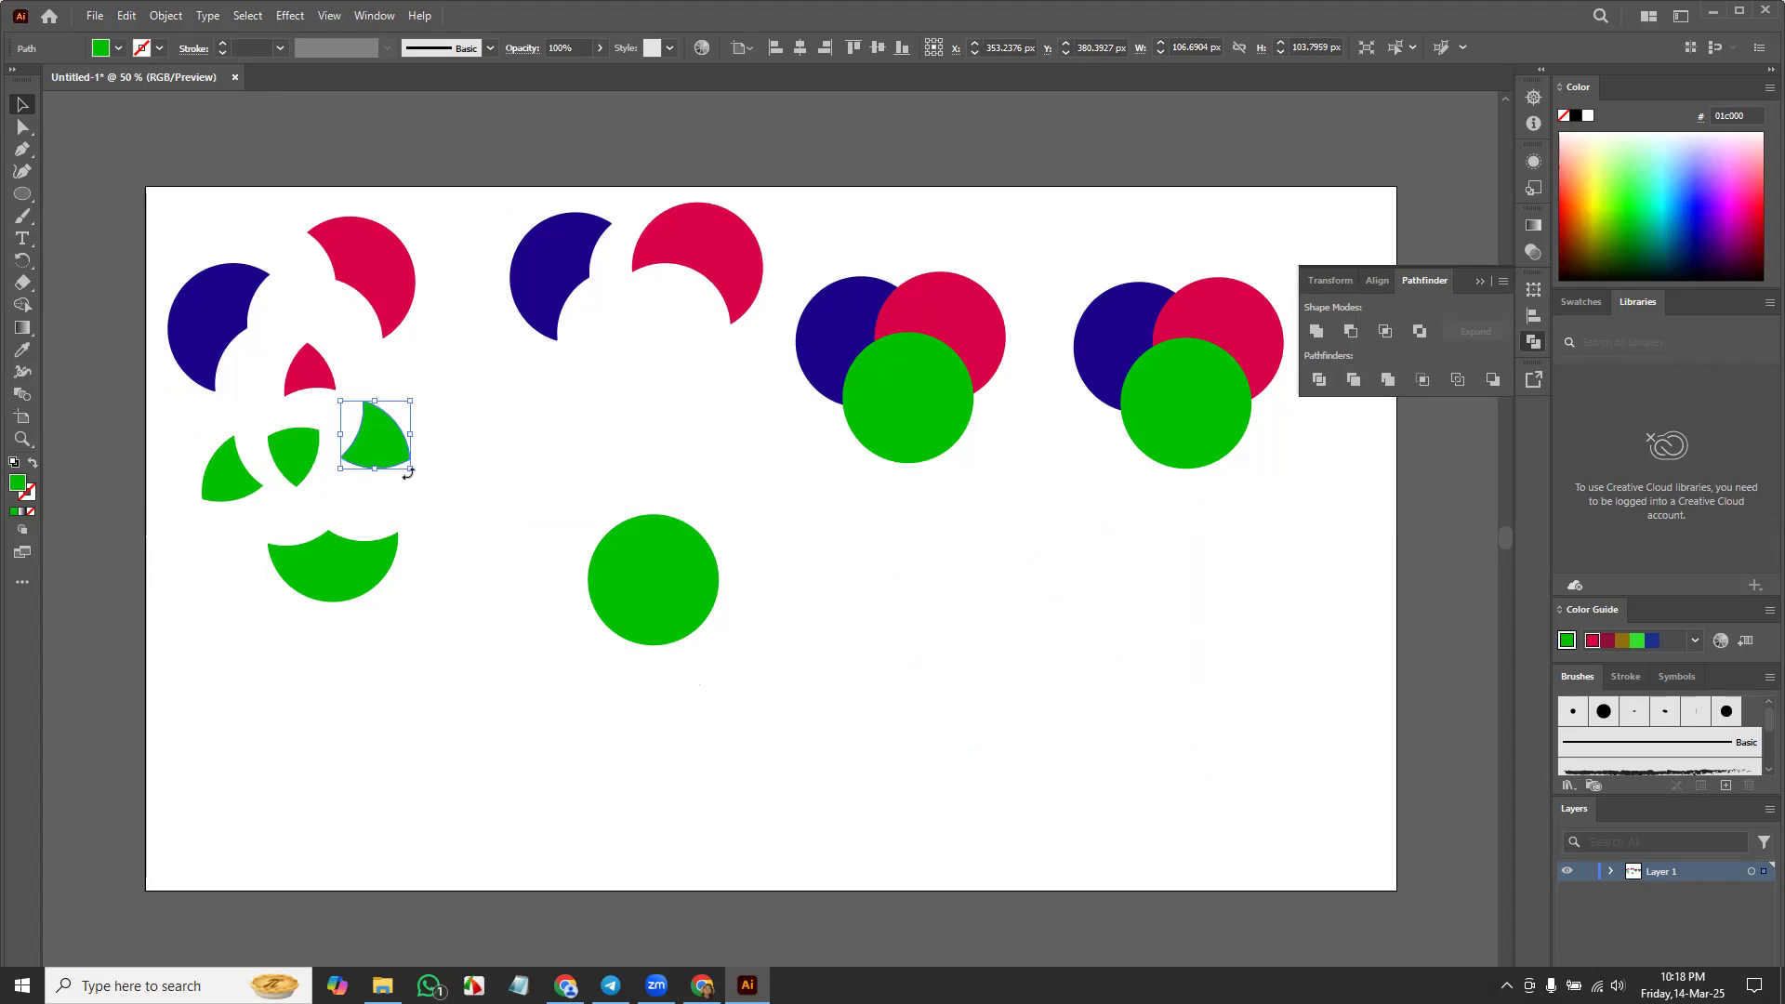
# Step: Enlarge the right-hand green divided piece to about 253 × 246 px and place it against the small central pieces
pyautogui.moveTo(410, 469); pyautogui.dragTo(465, 506)
pyautogui.moveTo(371, 443); pyautogui.dragTo(442, 439)
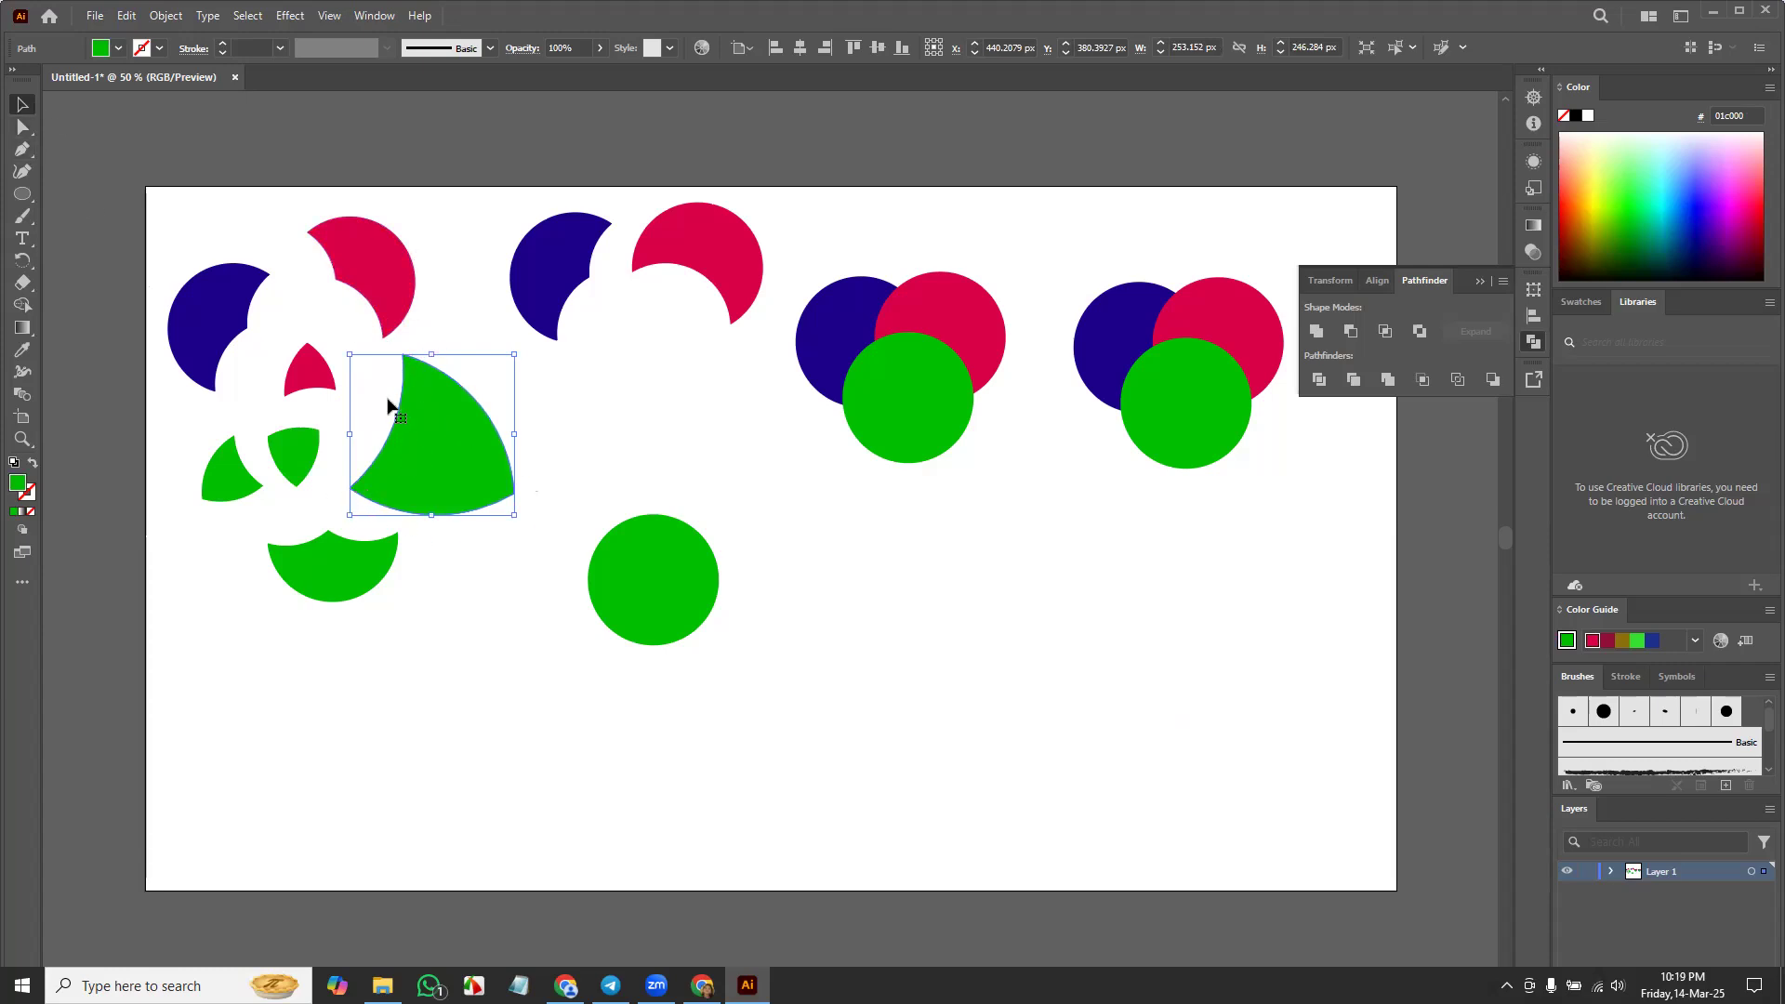
pyautogui.moveTo(464, 454); pyautogui.dragTo(424, 448)
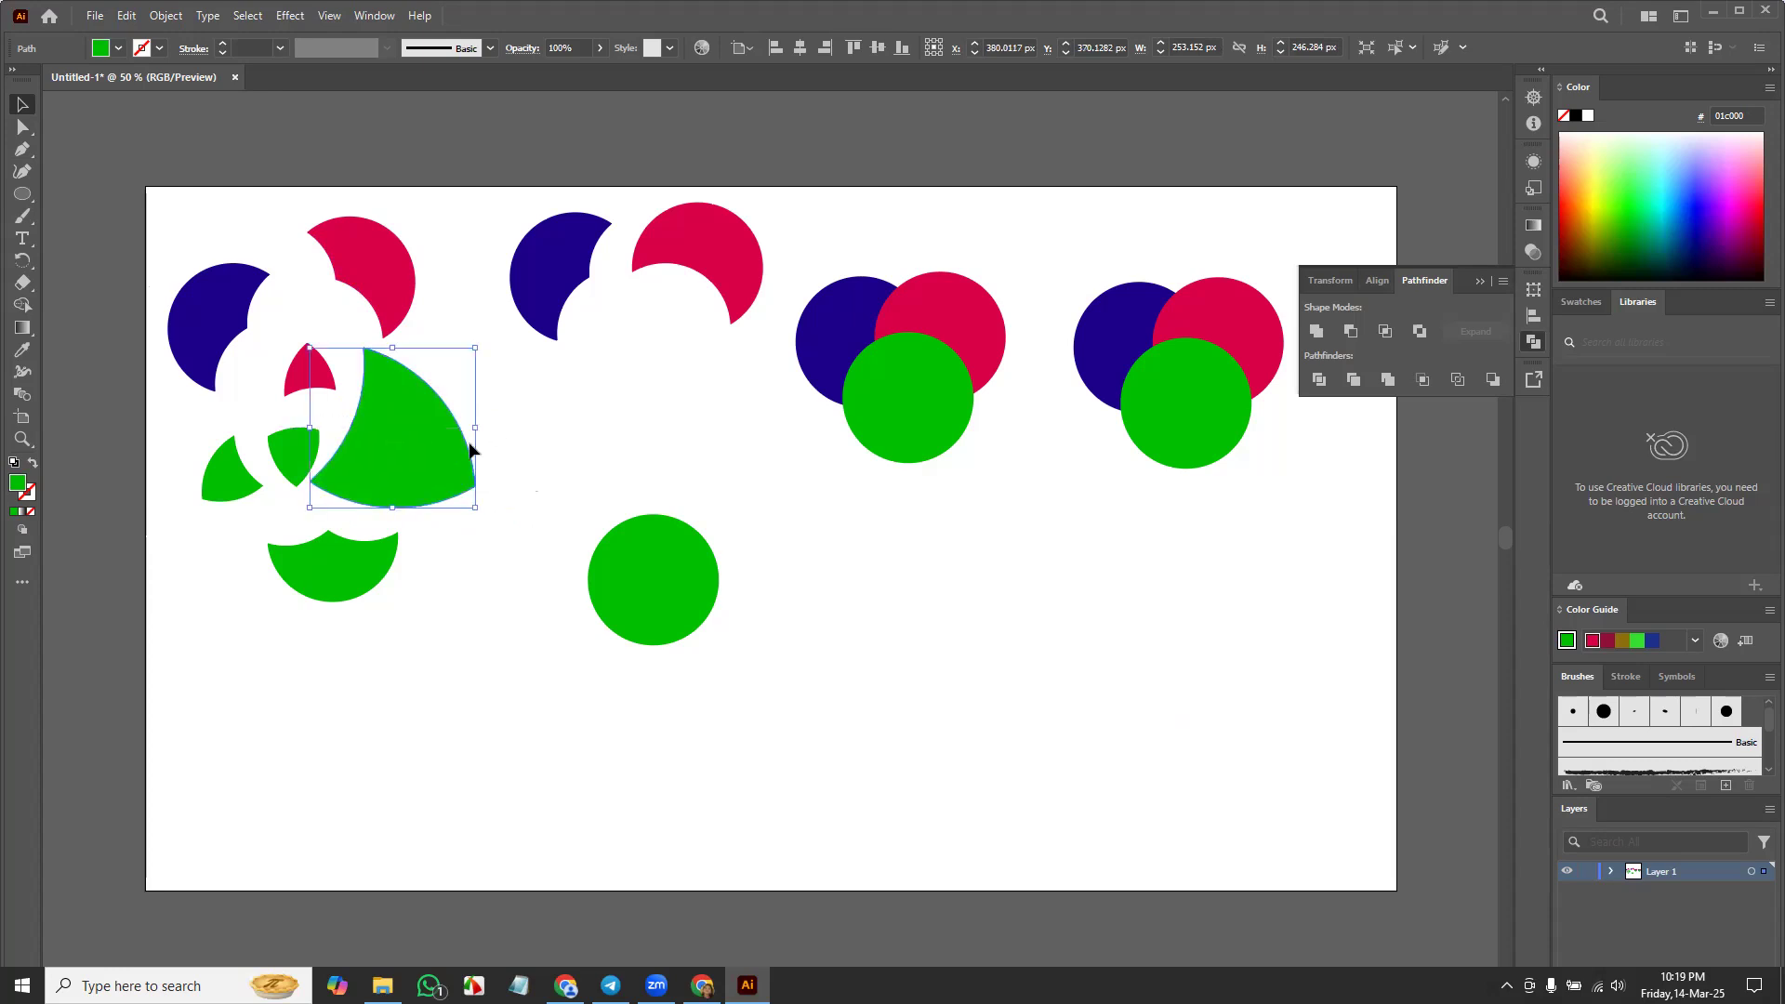
# Step: Move the trimmed cluster's green circle up to sit just beneath its blue and crimson pieces
pyautogui.moveTo(661, 590); pyautogui.dragTo(610, 396)
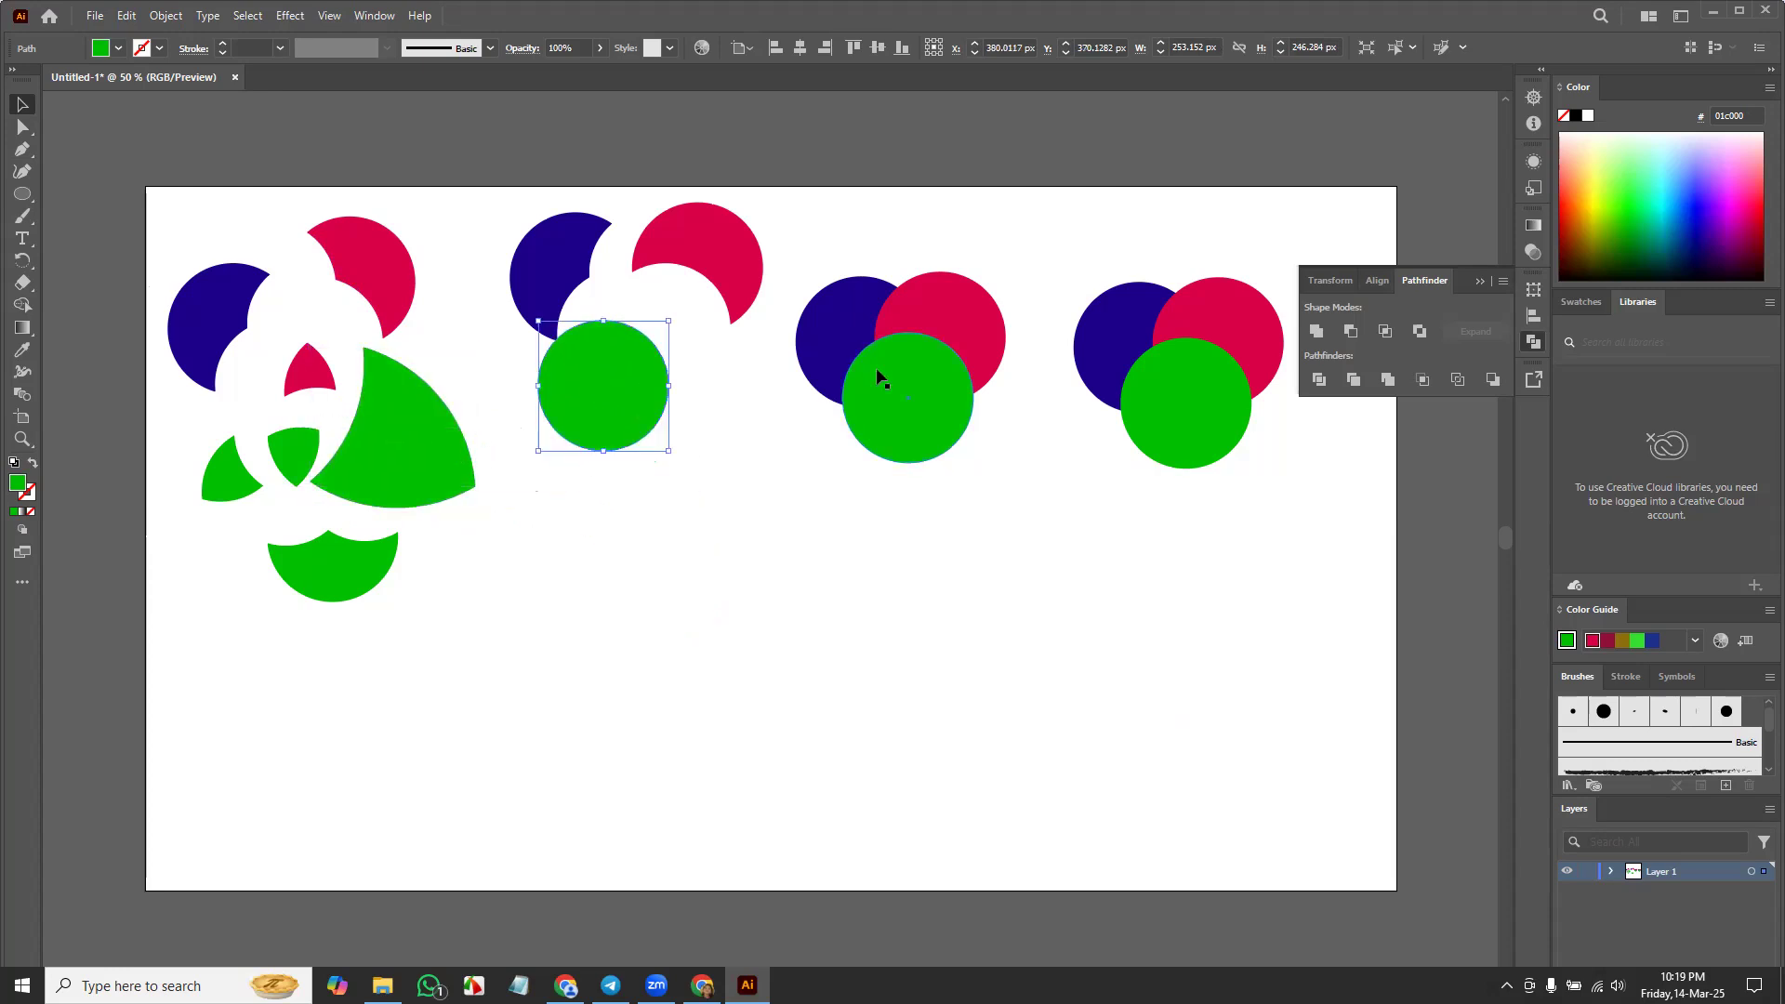
pyautogui.moveTo(807, 232); pyautogui.dragTo(989, 476)
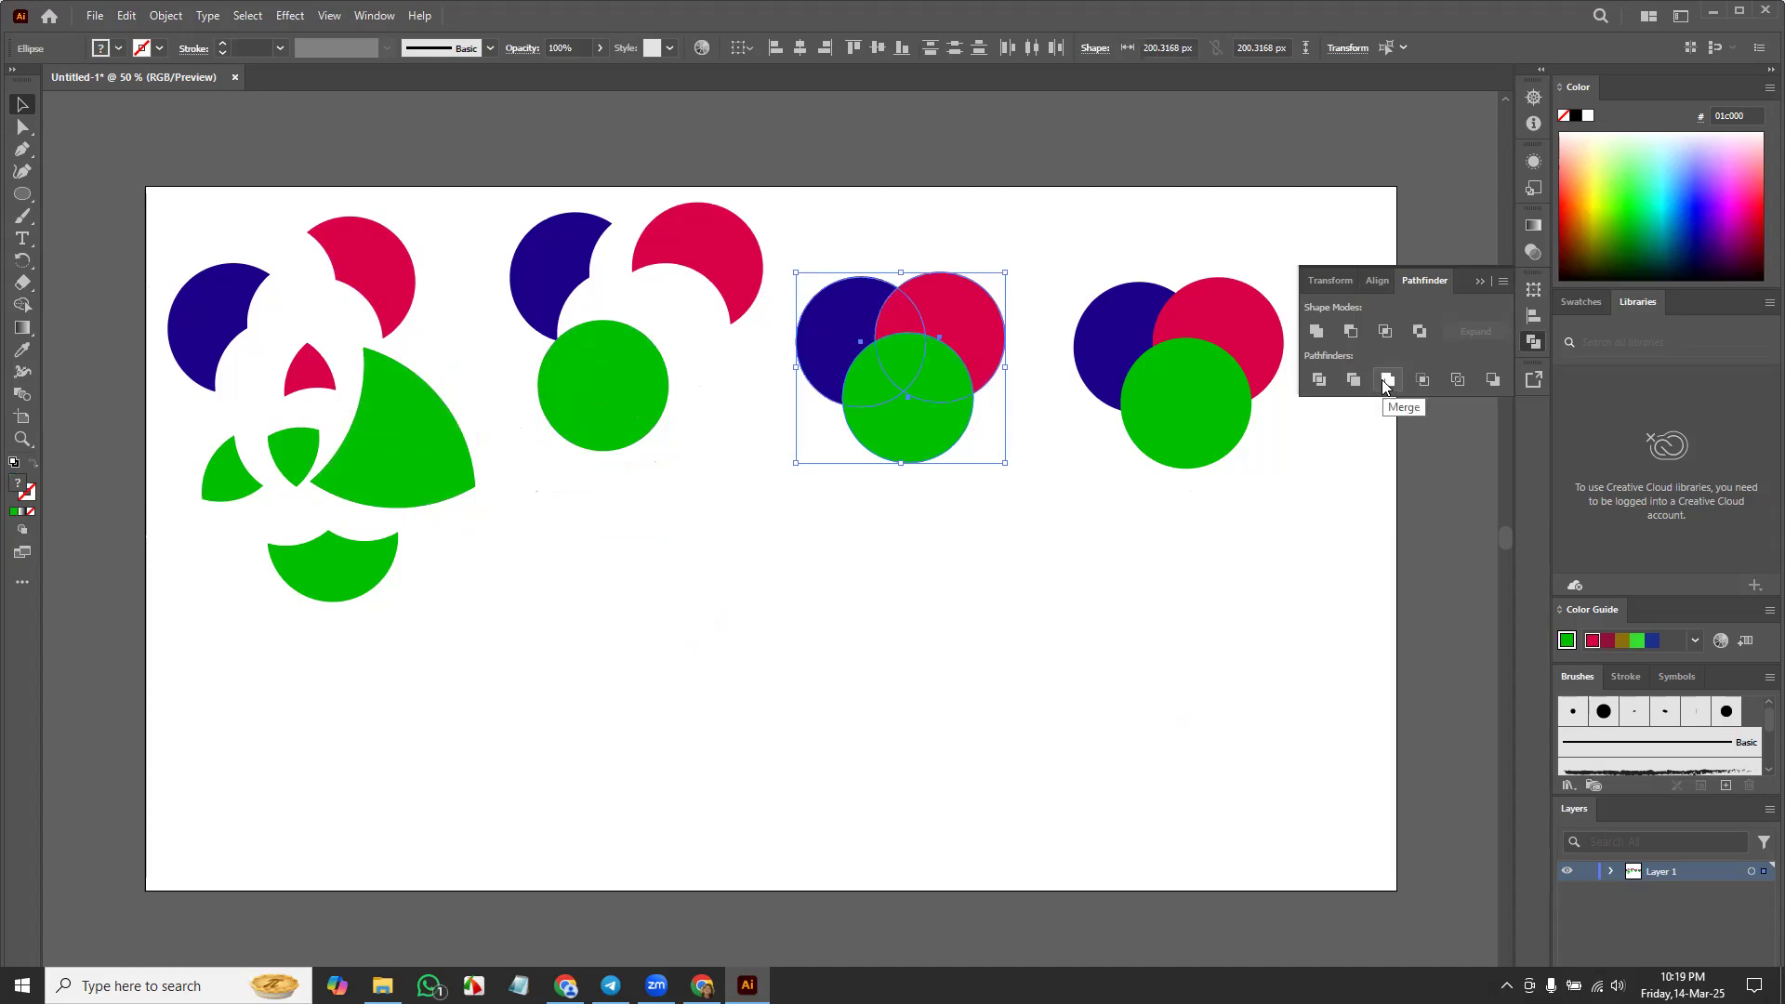
pyautogui.moveTo(611, 396); pyautogui.dragTo(654, 371)
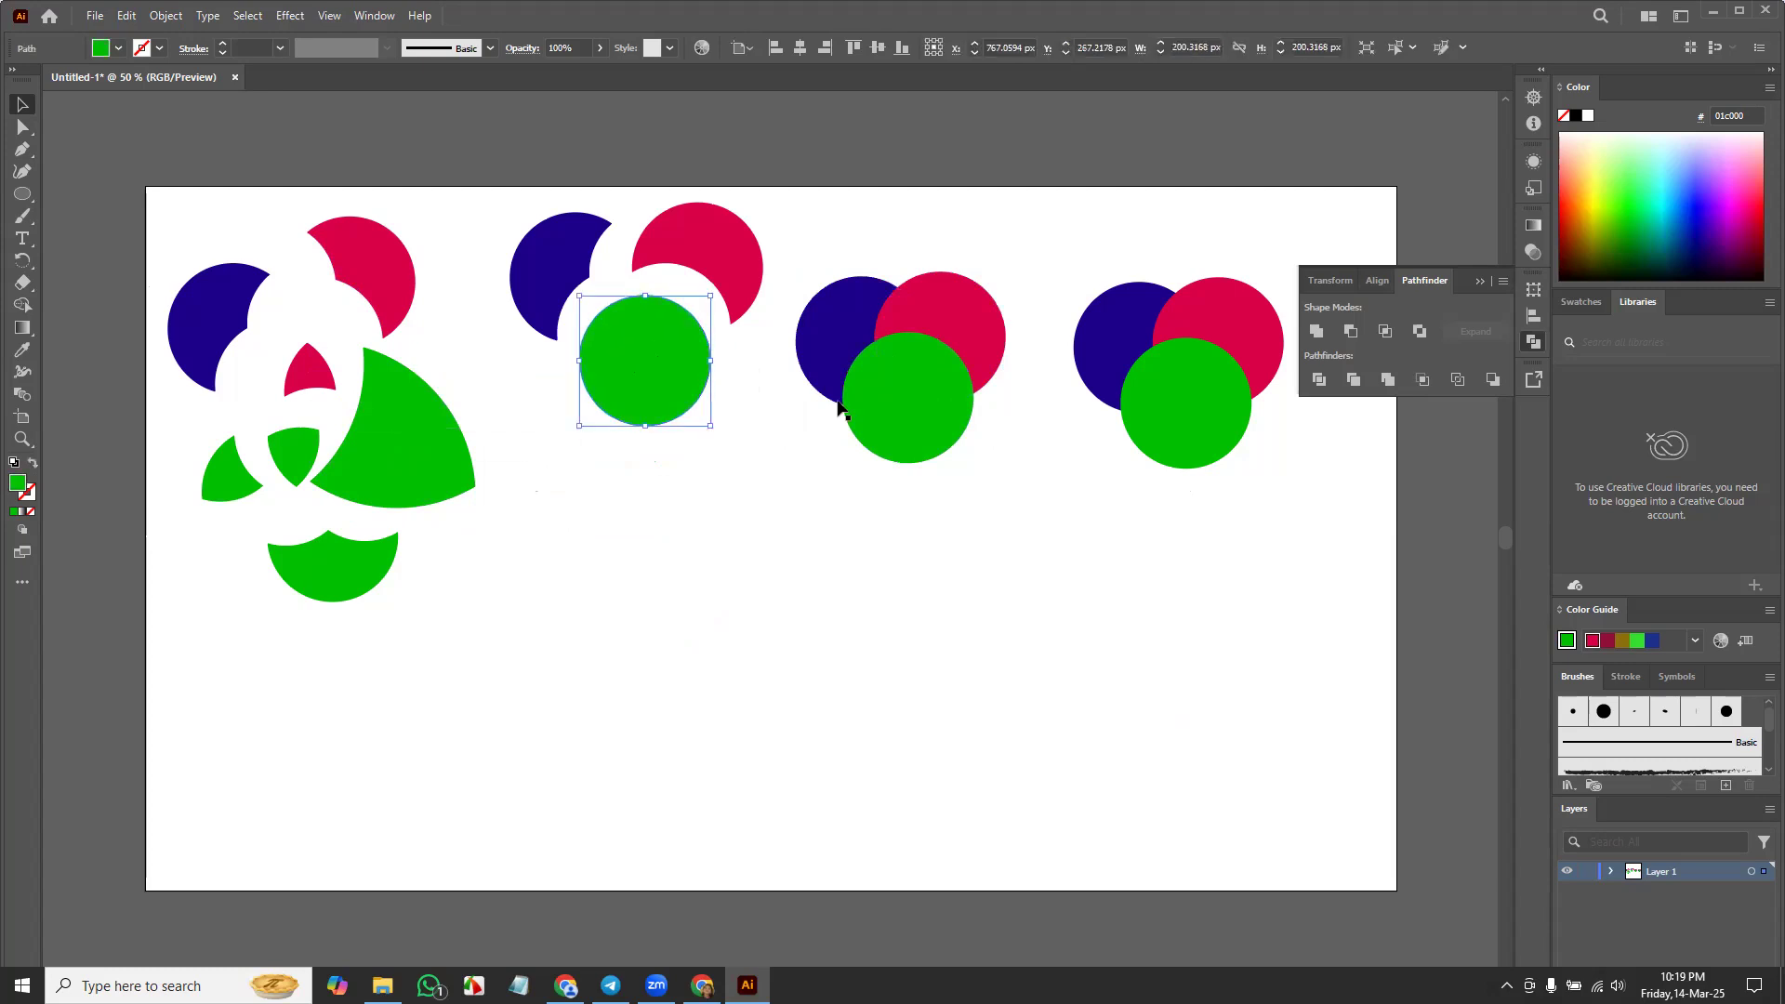
pyautogui.moveTo(813, 230); pyautogui.dragTo(1022, 521)
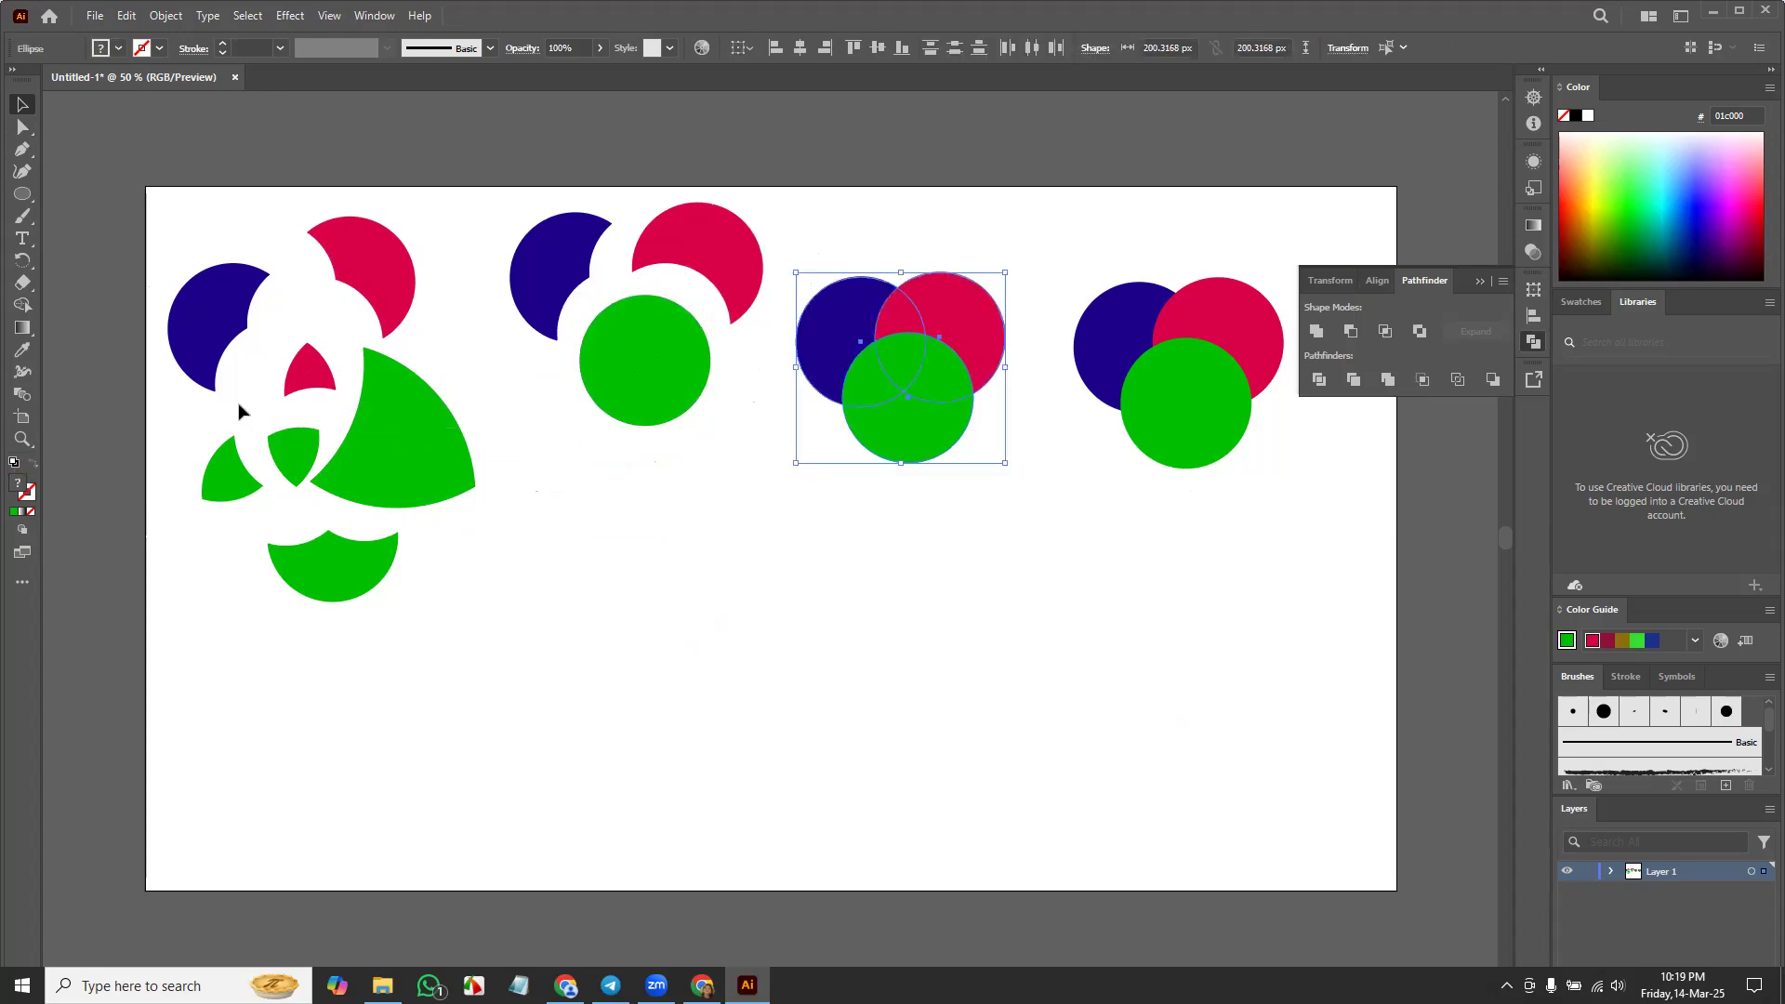
pyautogui.moveTo(779, 220); pyautogui.dragTo(1027, 501)
pyautogui.click(909, 507)
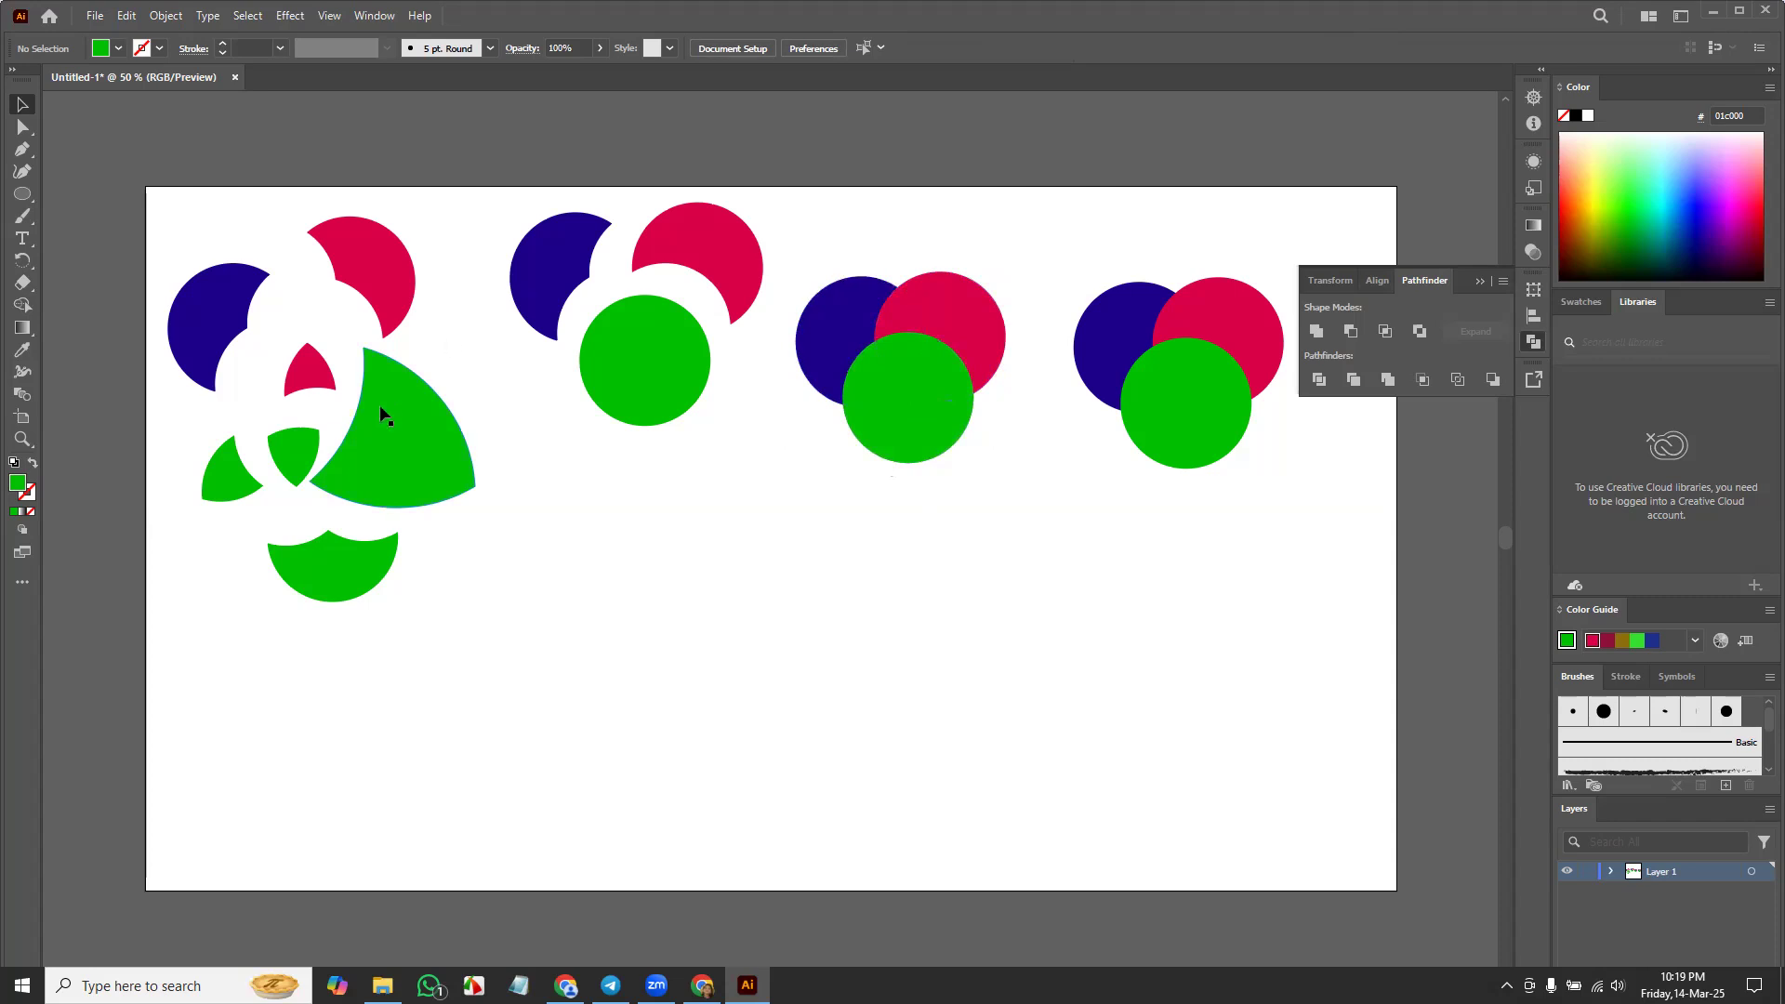
# Step: Apply the Merge pathfinder to the third cluster of overlapping circles
pyautogui.moveTo(802, 253); pyautogui.dragTo(1030, 487)
pyautogui.click(1387, 379)
pyautogui.click(995, 621)
# Step: Try moving the merged third cluster down, ungrouping it and pulling its blue and crimson pieces away, and undo back to the merged cluster
pyautogui.moveTo(849, 322); pyautogui.dragTo(867, 415)
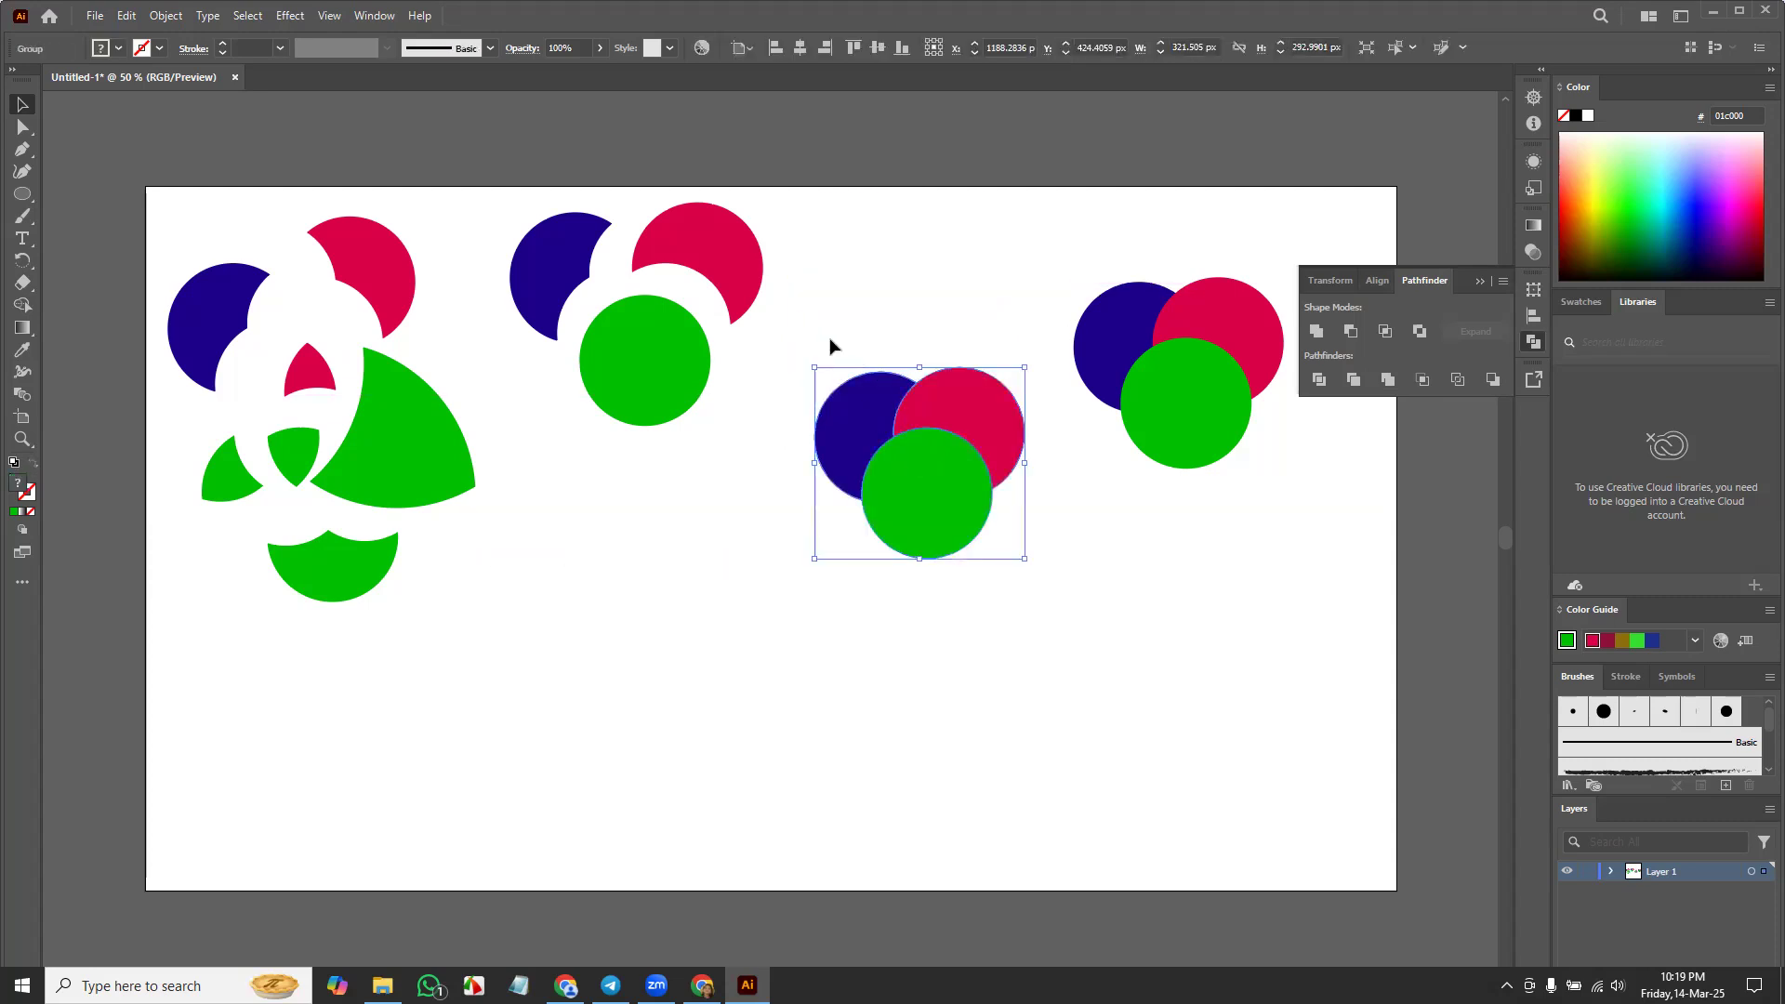
pyautogui.rightClick(920, 482)
pyautogui.click(1010, 722)
pyautogui.click(716, 688)
pyautogui.moveTo(825, 472); pyautogui.dragTo(705, 562)
pyautogui.moveTo(974, 419); pyautogui.dragTo(974, 271)
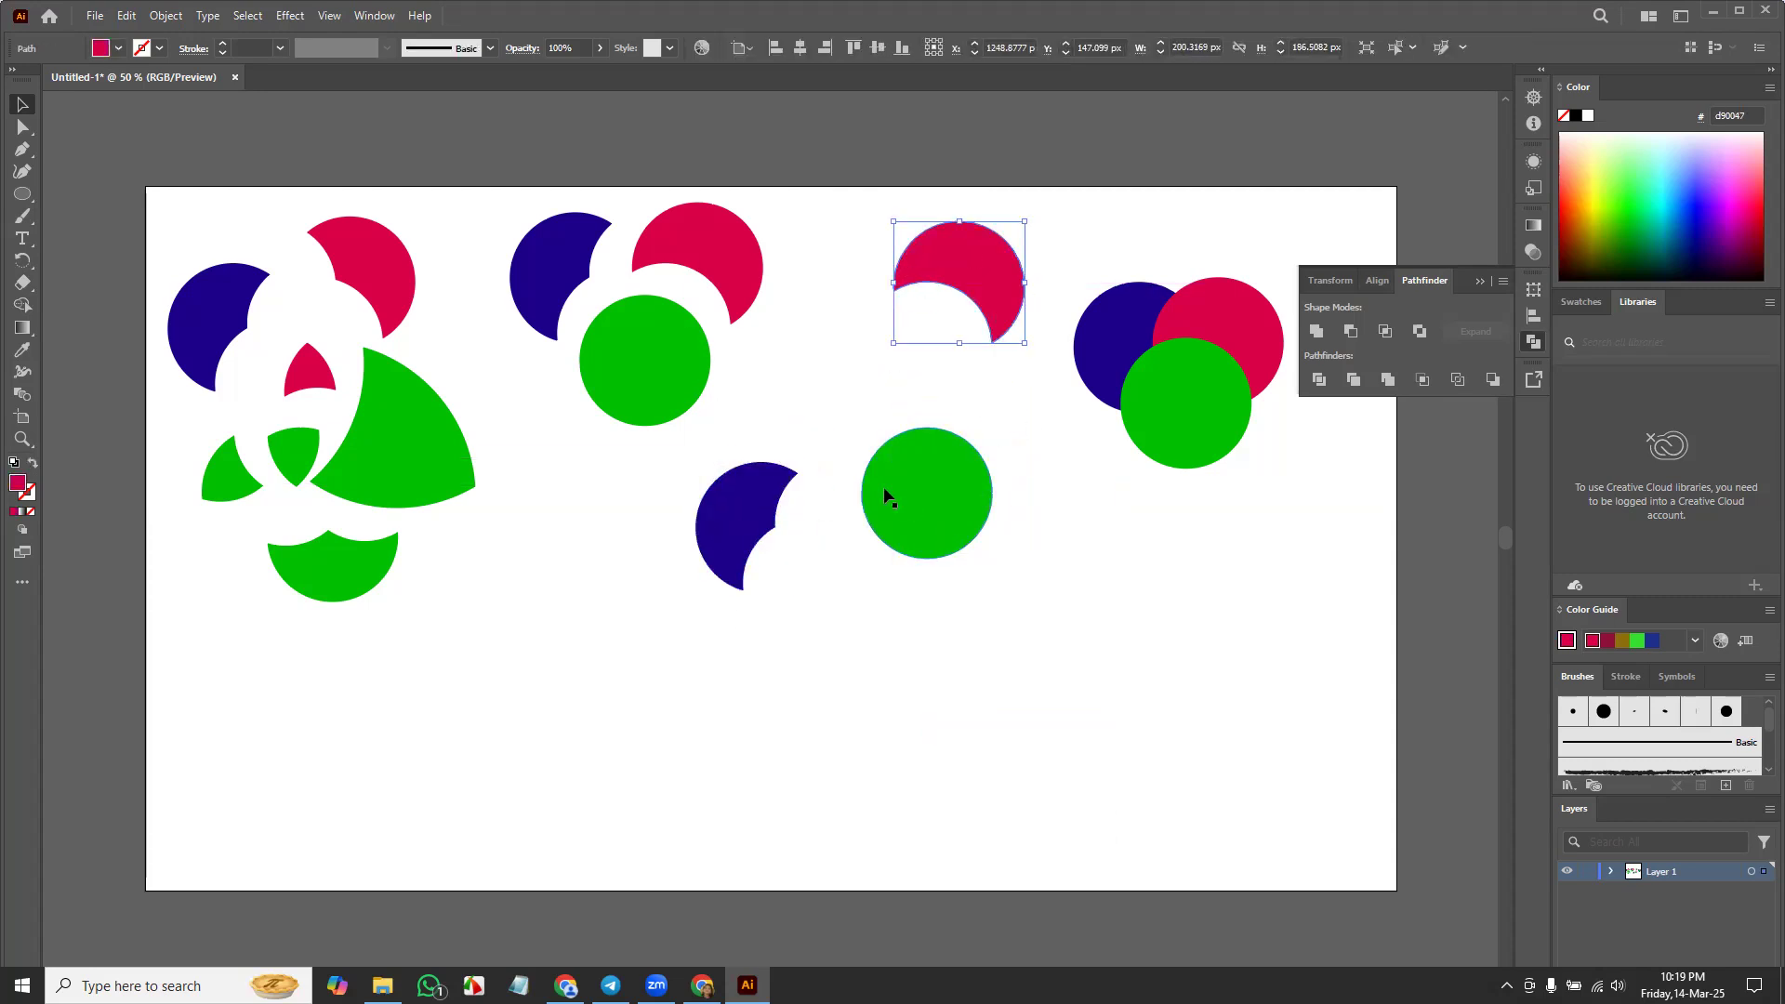
pyautogui.press('a')
pyautogui.hotkey('ctrl', 'z')
pyautogui.hotkey('ctrl', 'z')
pyautogui.hotkey('ctrl', 'z')
pyautogui.hotkey('ctrl', 'z')
# Step: Copy the fourth circle cluster into the empty area below the trimmed cluster
pyautogui.press('v')
pyautogui.moveTo(1060, 263); pyautogui.dragTo(1282, 535)
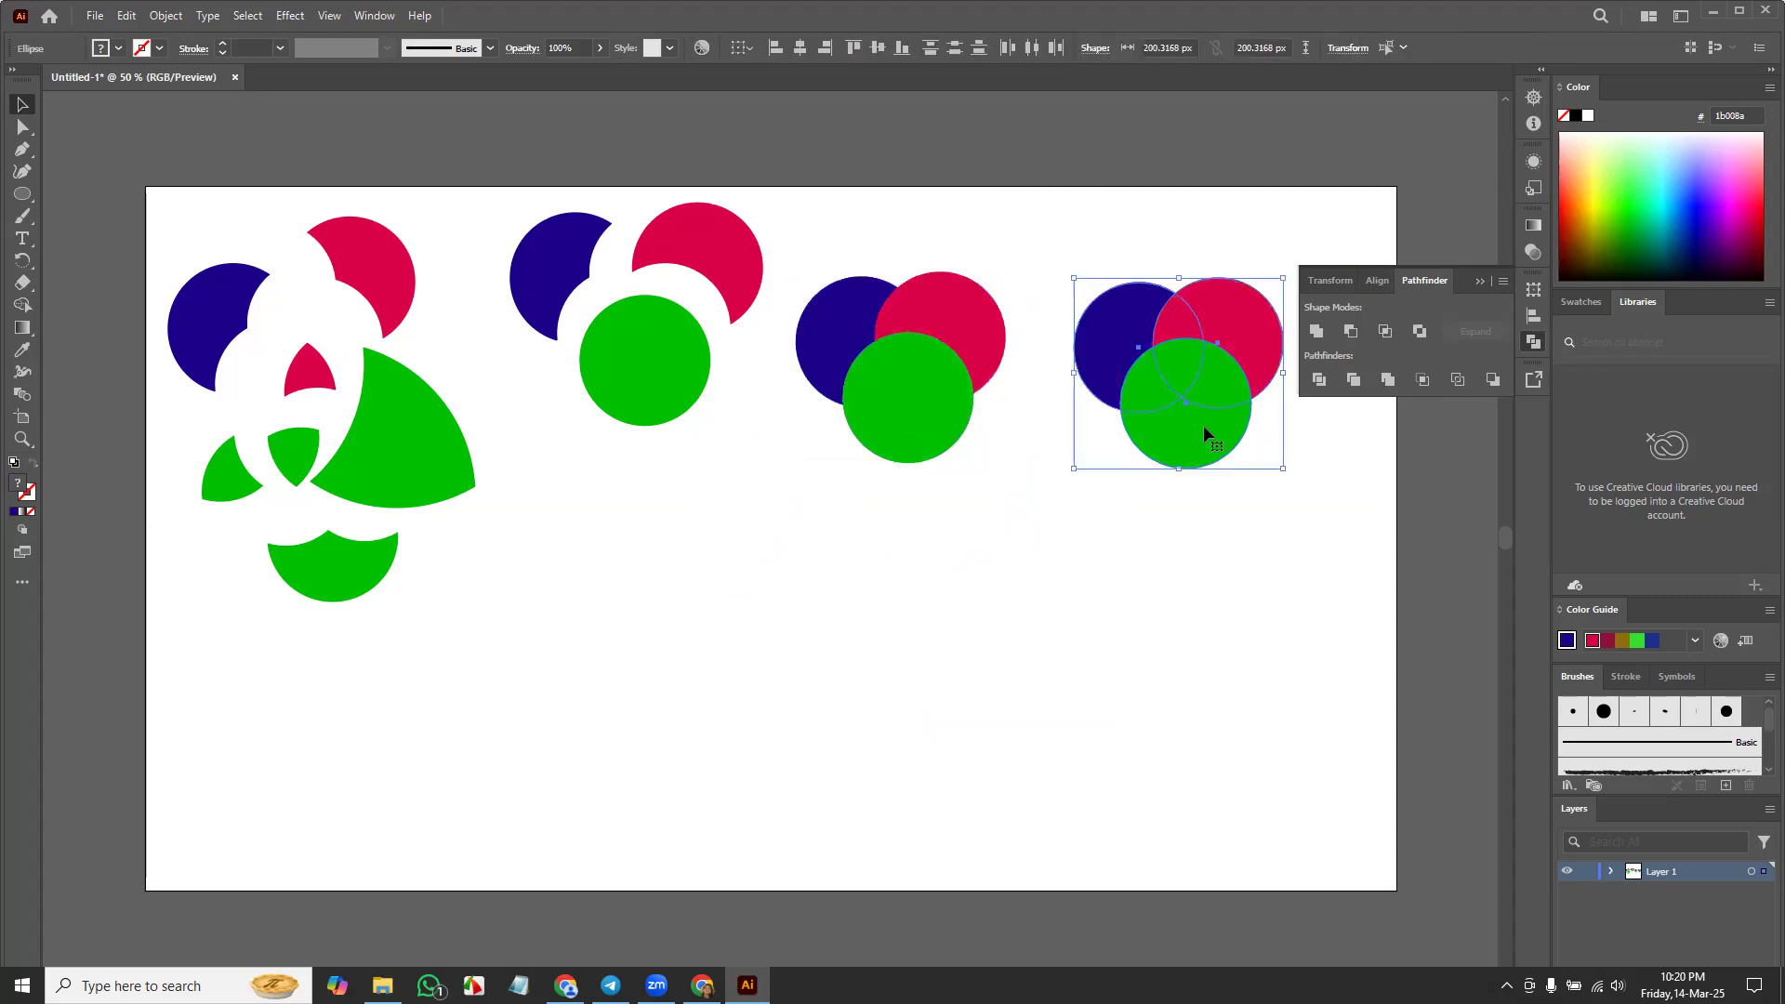
pyautogui.moveTo(1202, 426); pyautogui.dragTo(622, 703)
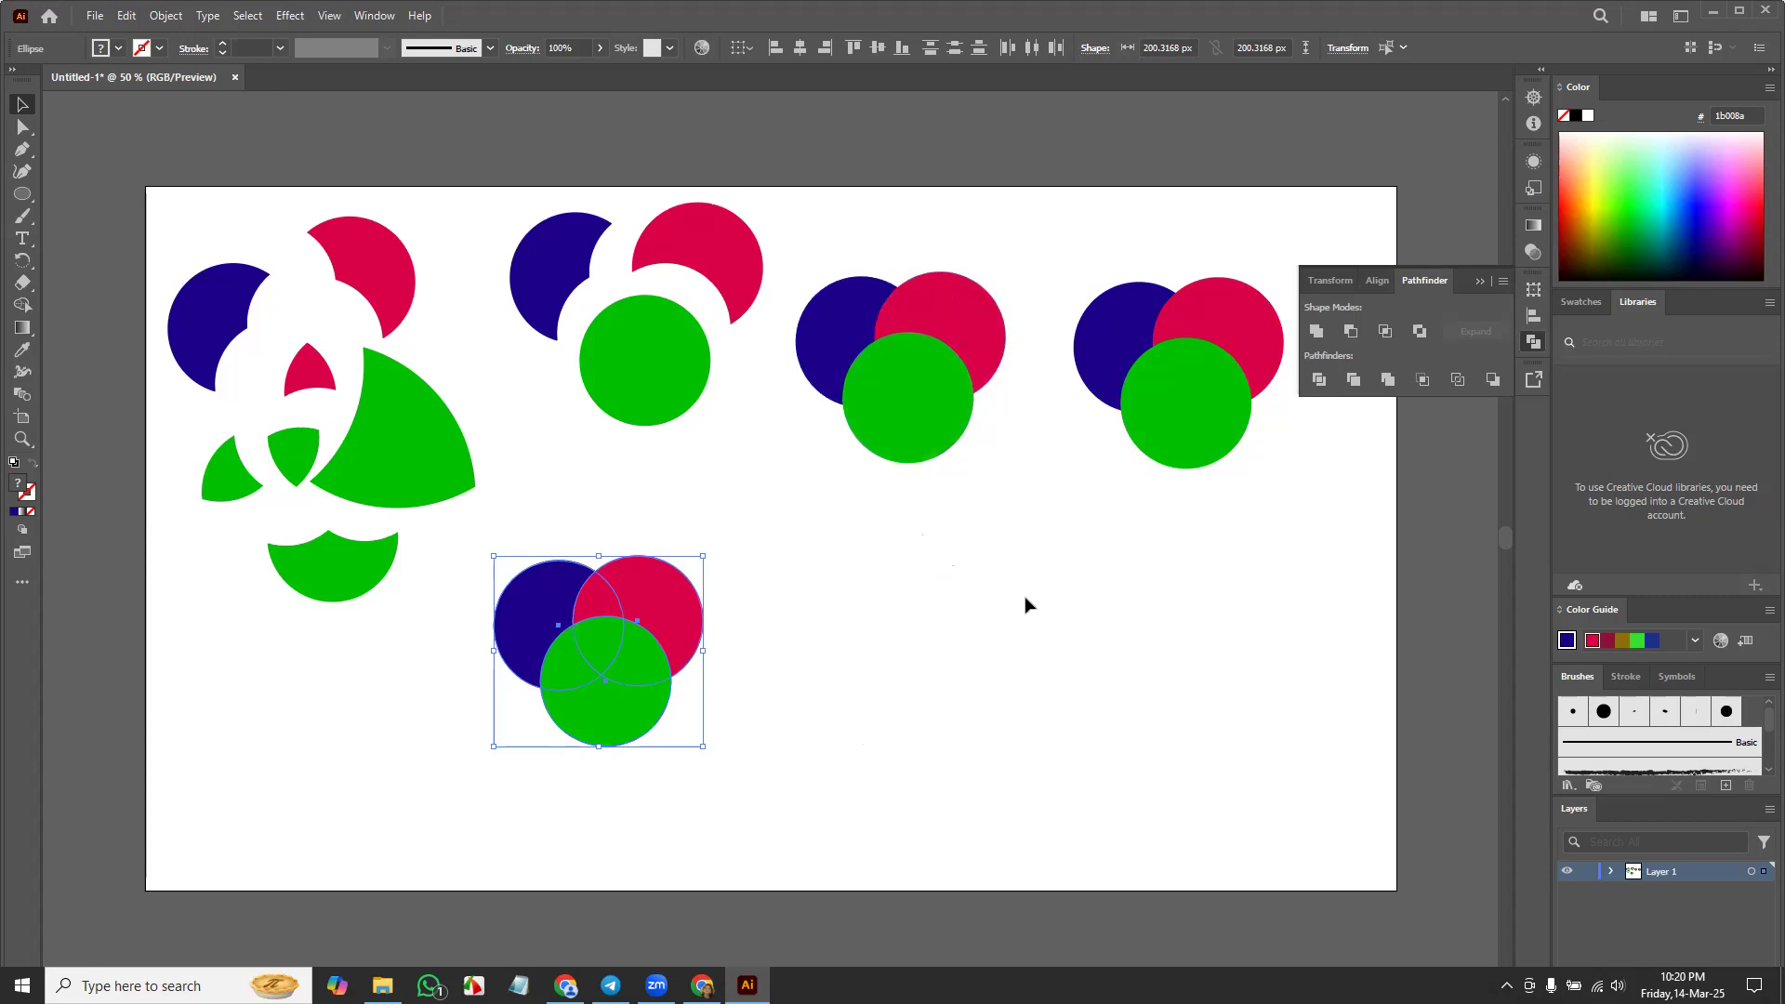
# Step: Merge the three overlapping circles of the original fourth cluster with Pathfinder and ungroup them
pyautogui.moveTo(1071, 231); pyautogui.dragTo(1302, 491)
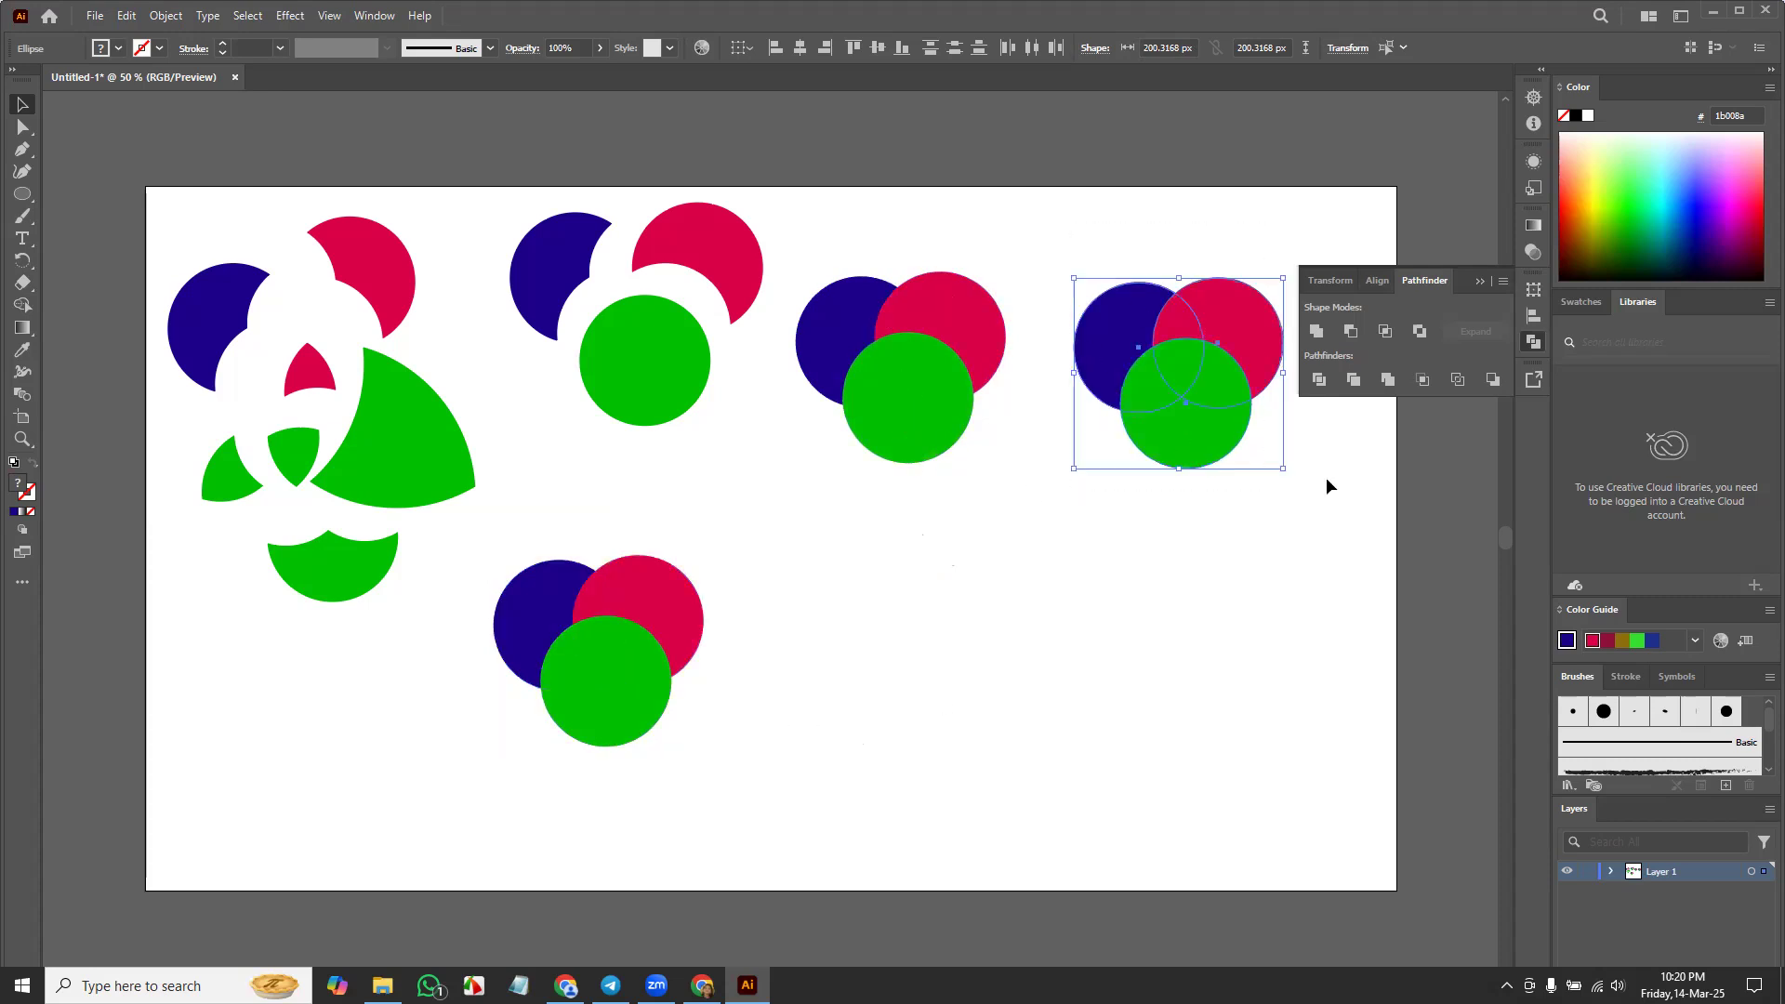
pyautogui.click(1383, 381)
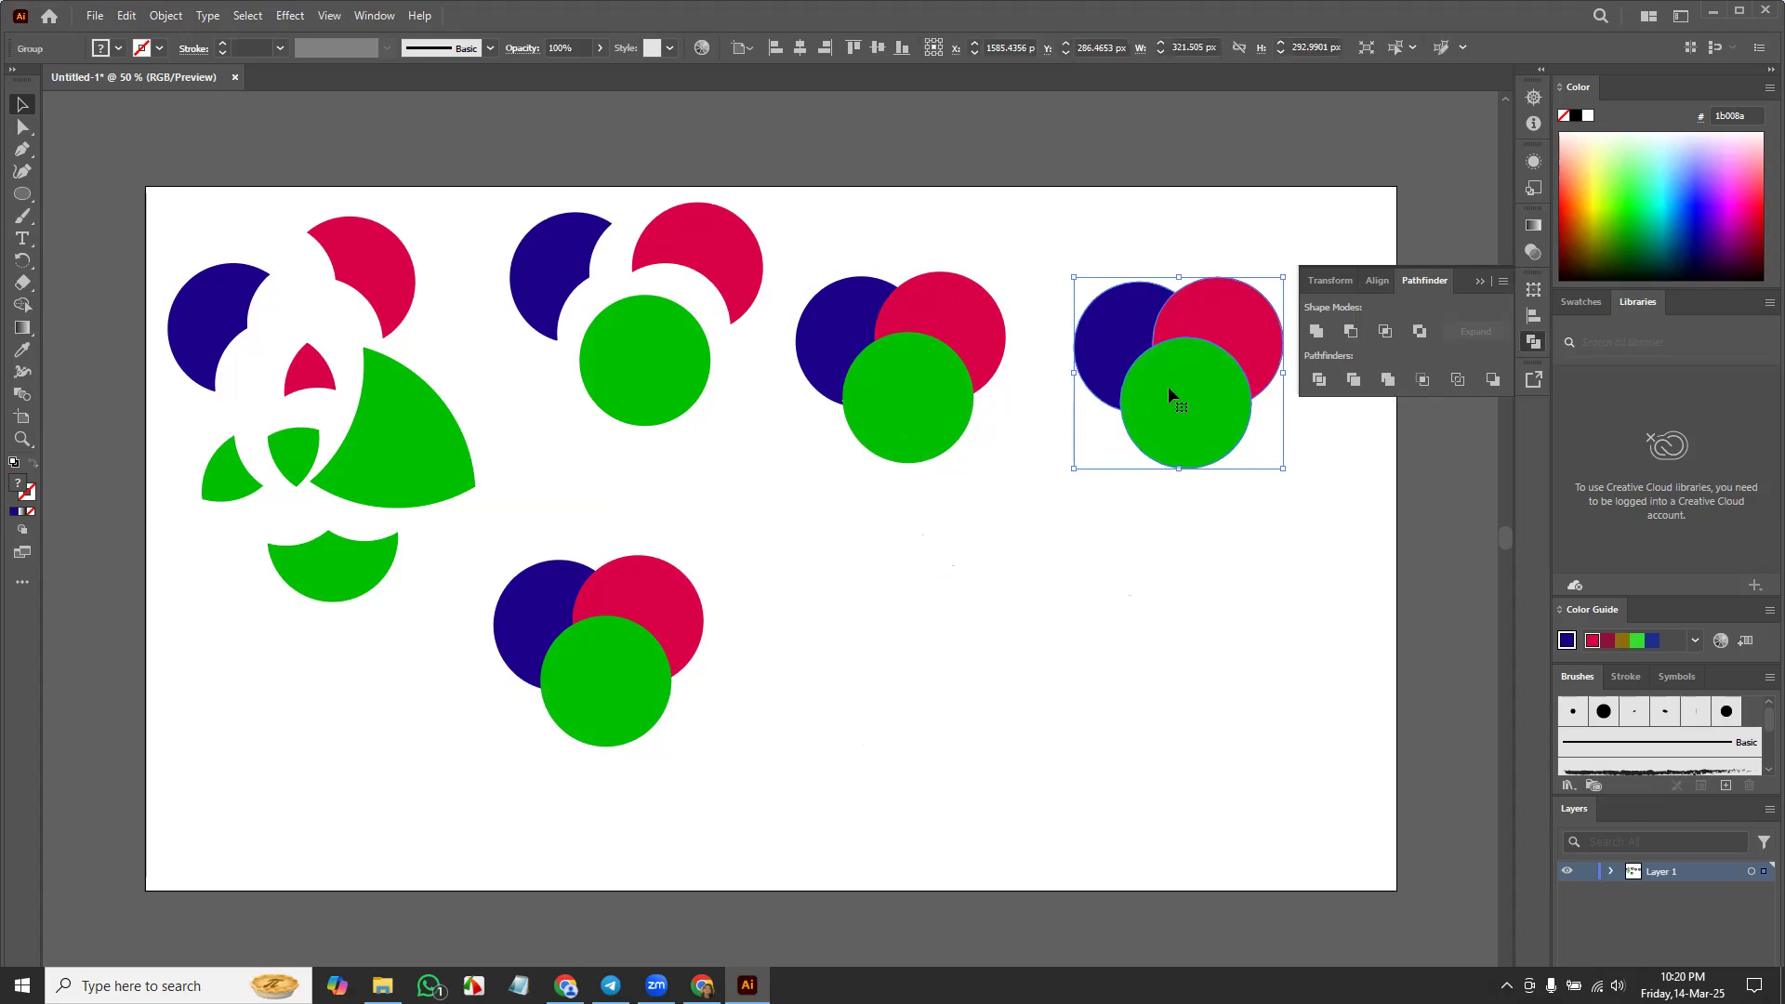
pyautogui.rightClick(1208, 415)
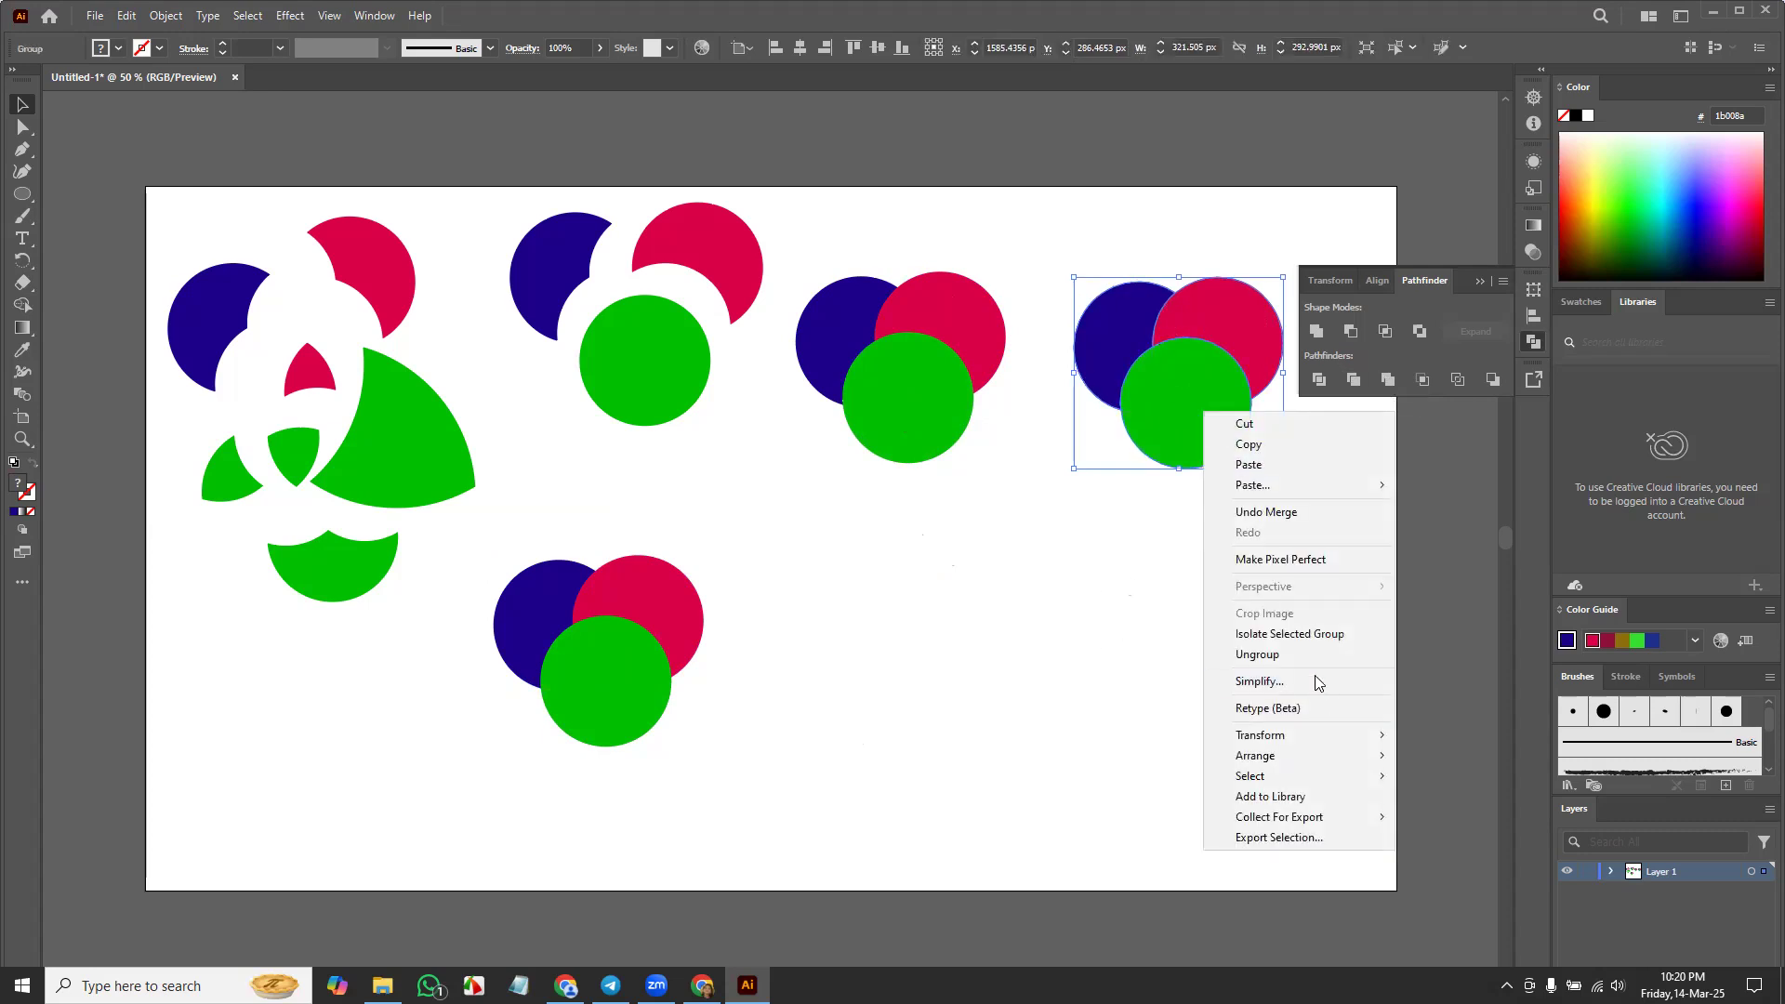
pyautogui.click(1304, 653)
# Step: Pull the fourth cluster's green circle down and its blue and crimson pieces up and apart
pyautogui.moveTo(1187, 450); pyautogui.dragTo(1147, 525)
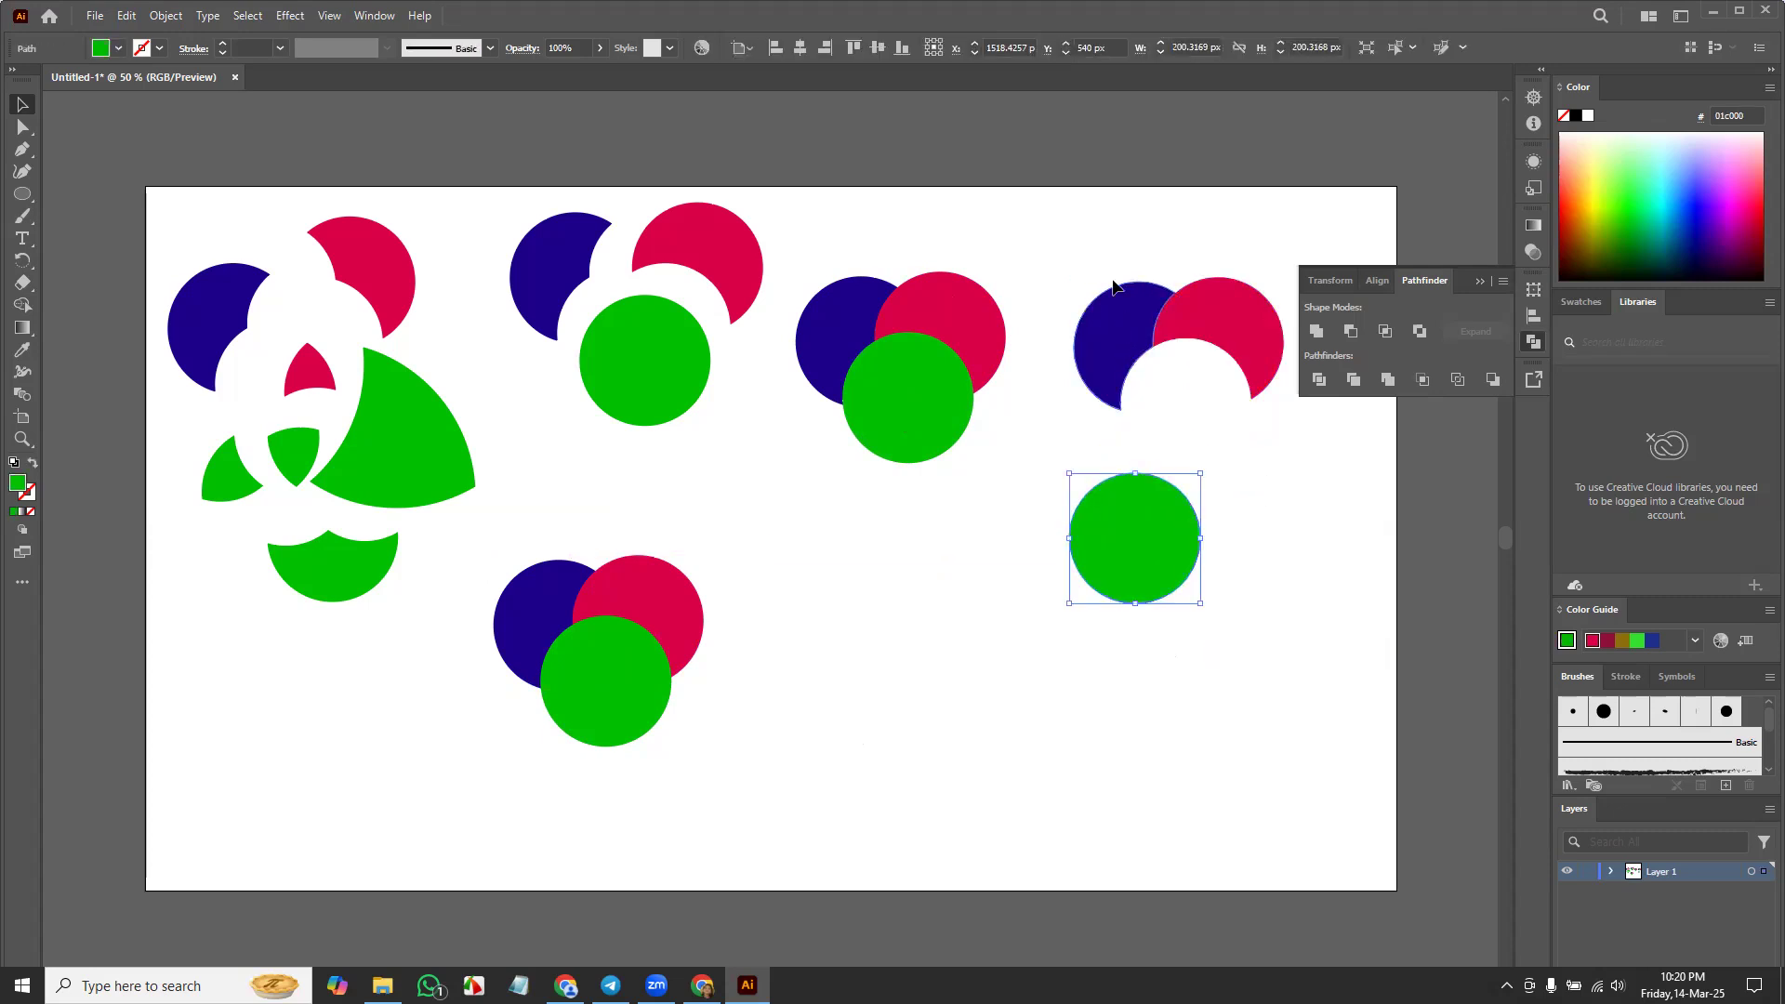
pyautogui.moveTo(1114, 287); pyautogui.dragTo(1095, 207)
pyautogui.moveTo(1213, 314); pyautogui.dragTo(1255, 241)
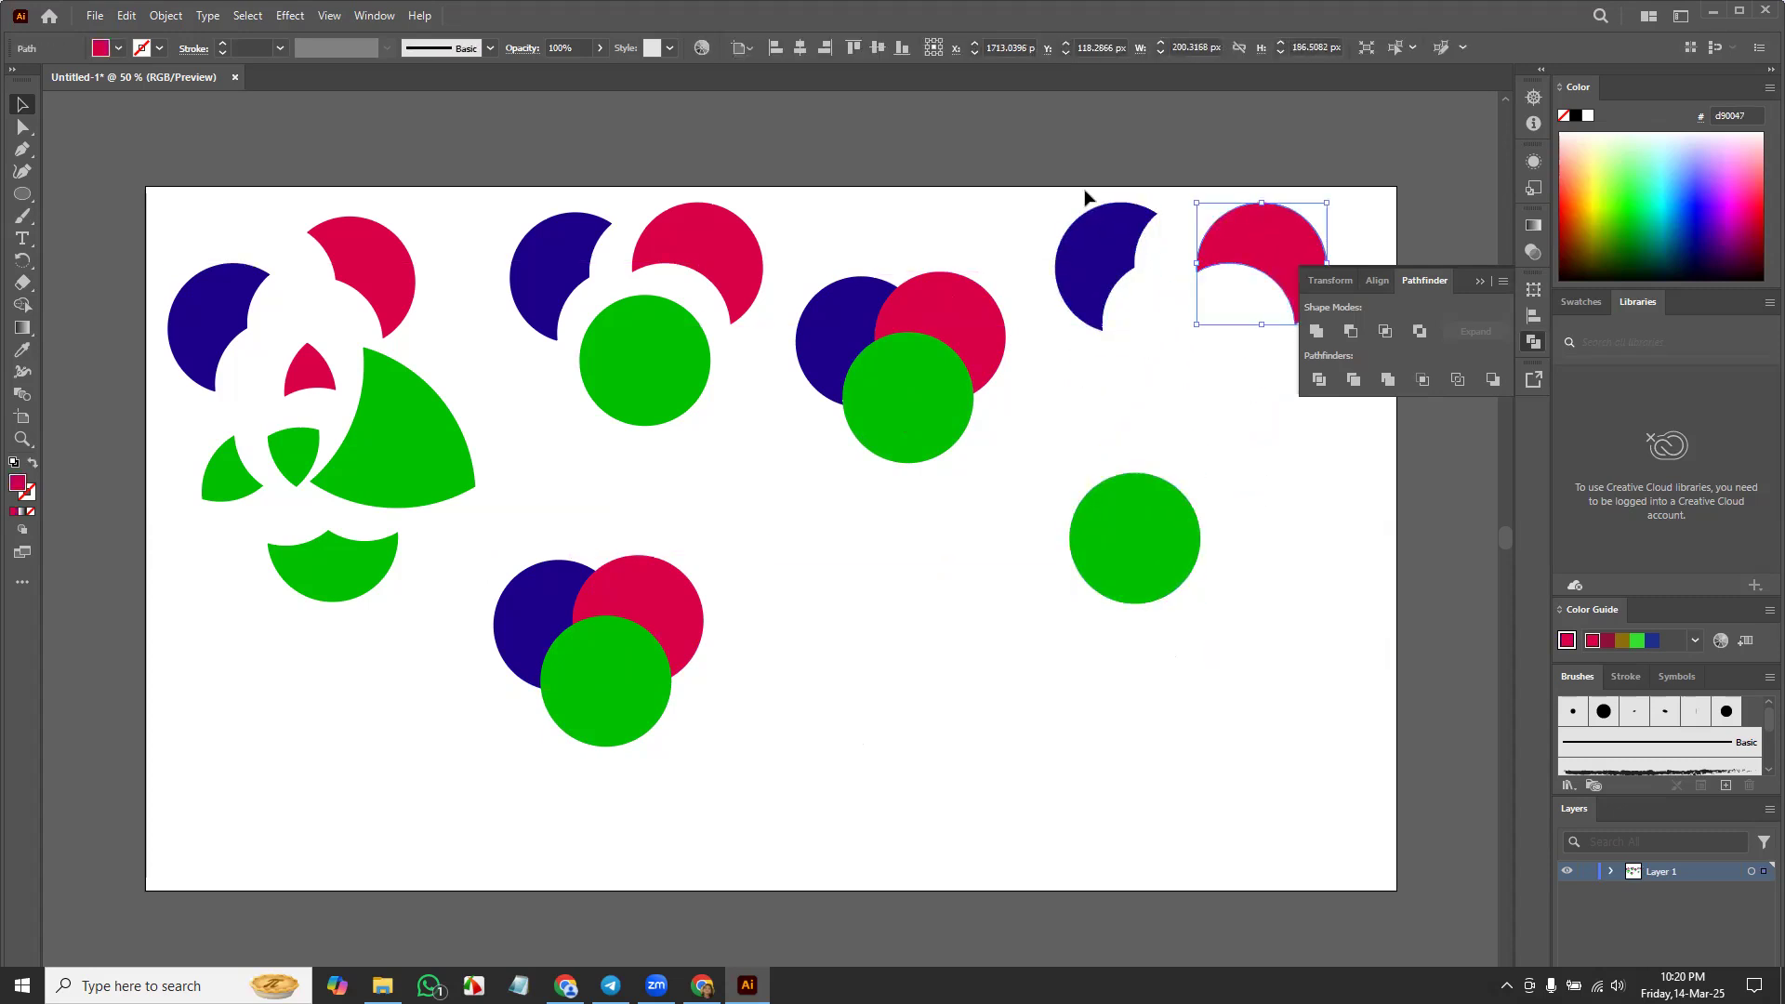
# Step: Delete the separated green, blue and crimson pieces of the fourth cluster
pyautogui.moveTo(1049, 186); pyautogui.dragTo(1358, 669)
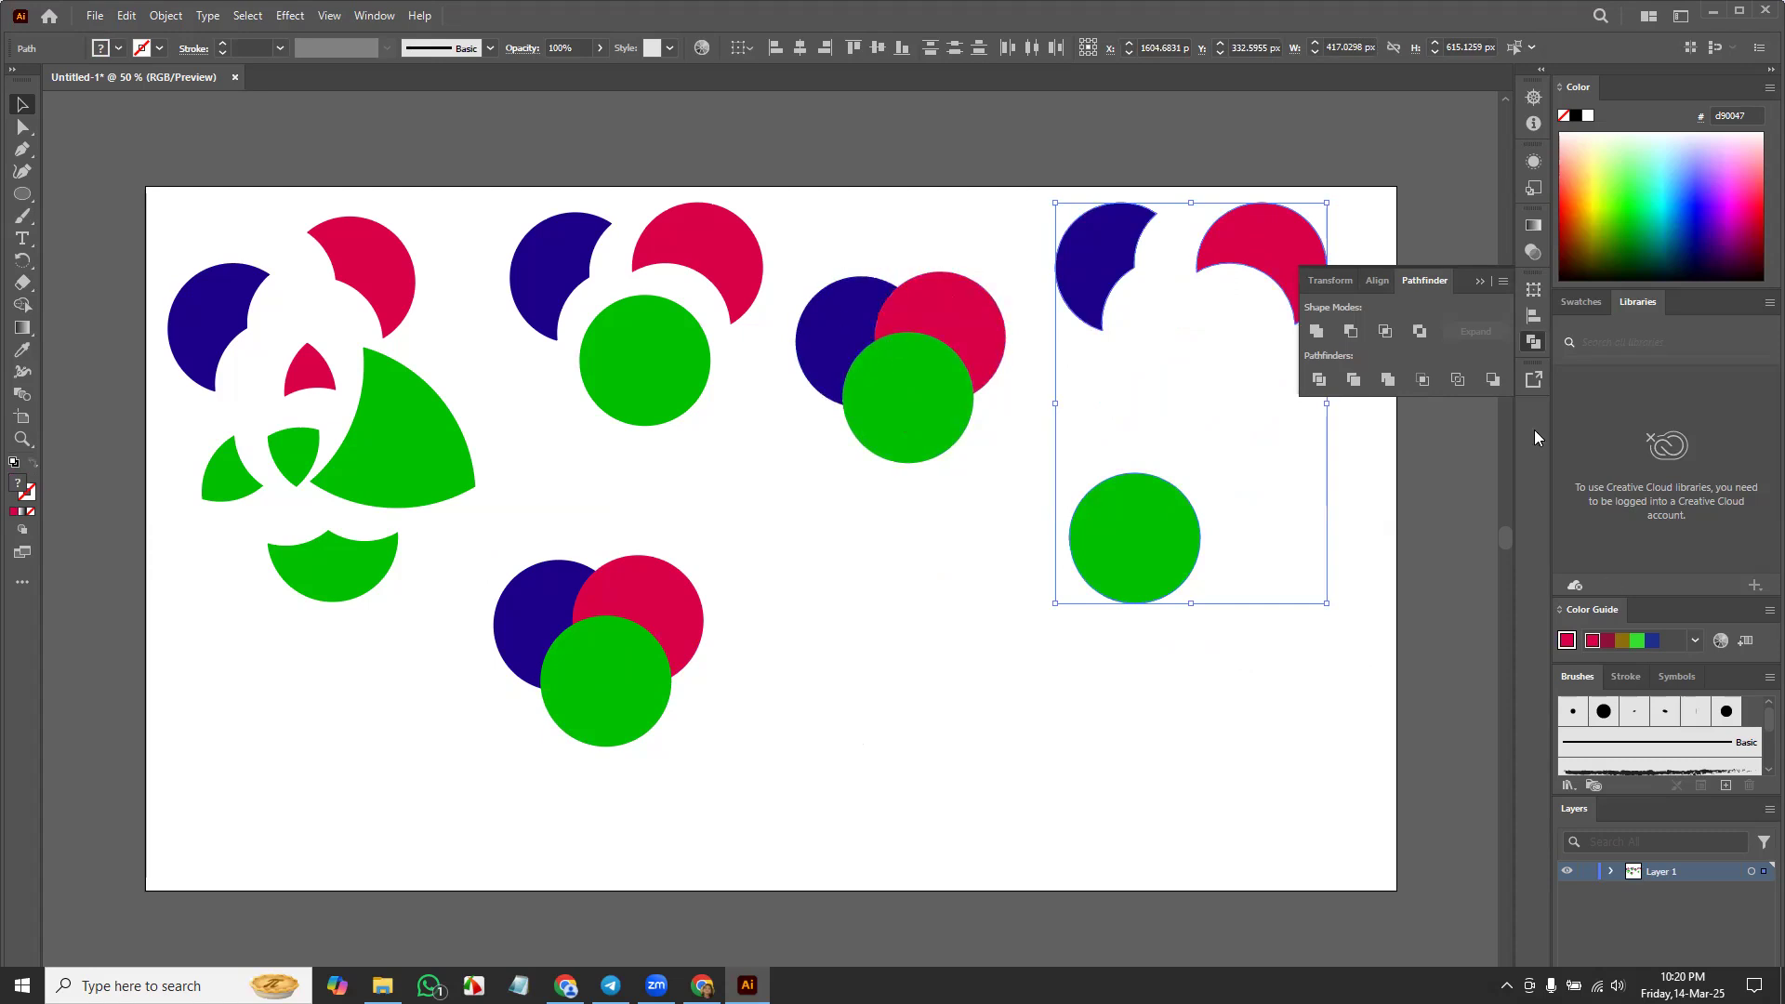
pyautogui.click(1353, 379)
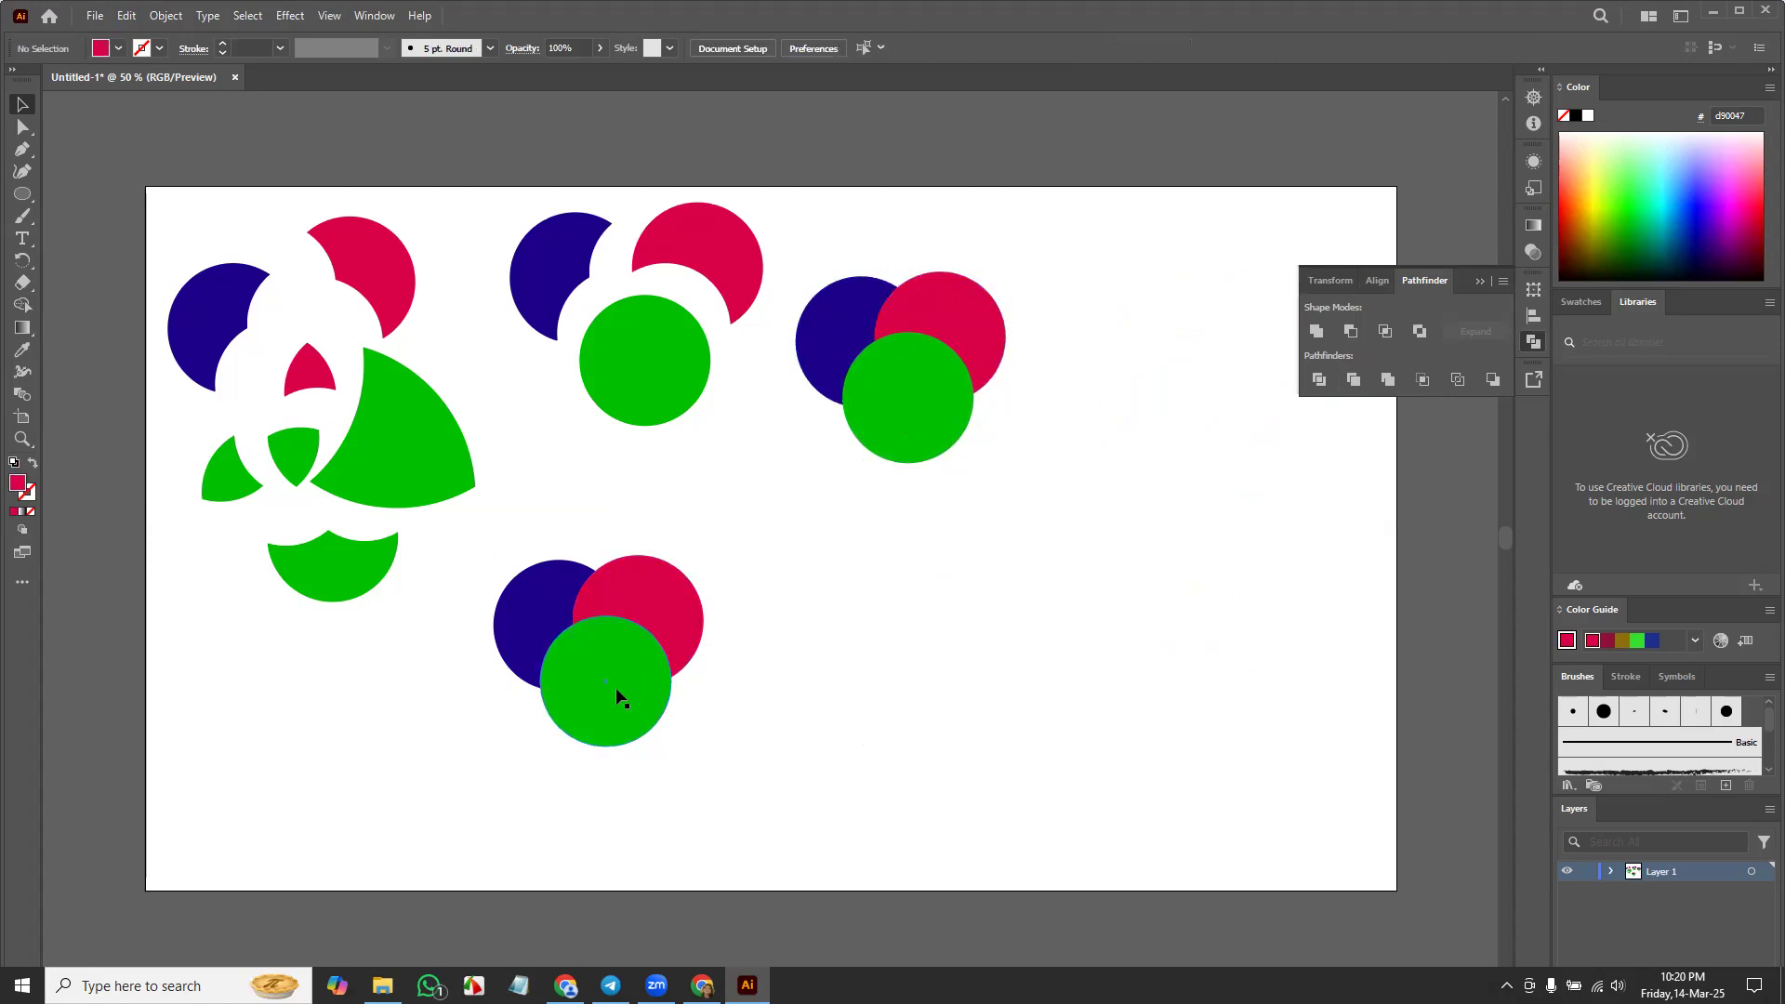
# Step: Move the unmerged circle copy below the divided pieces, and the merged third cluster up across the artboard's upper edge
pyautogui.moveTo(525, 523); pyautogui.dragTo(408, 766)
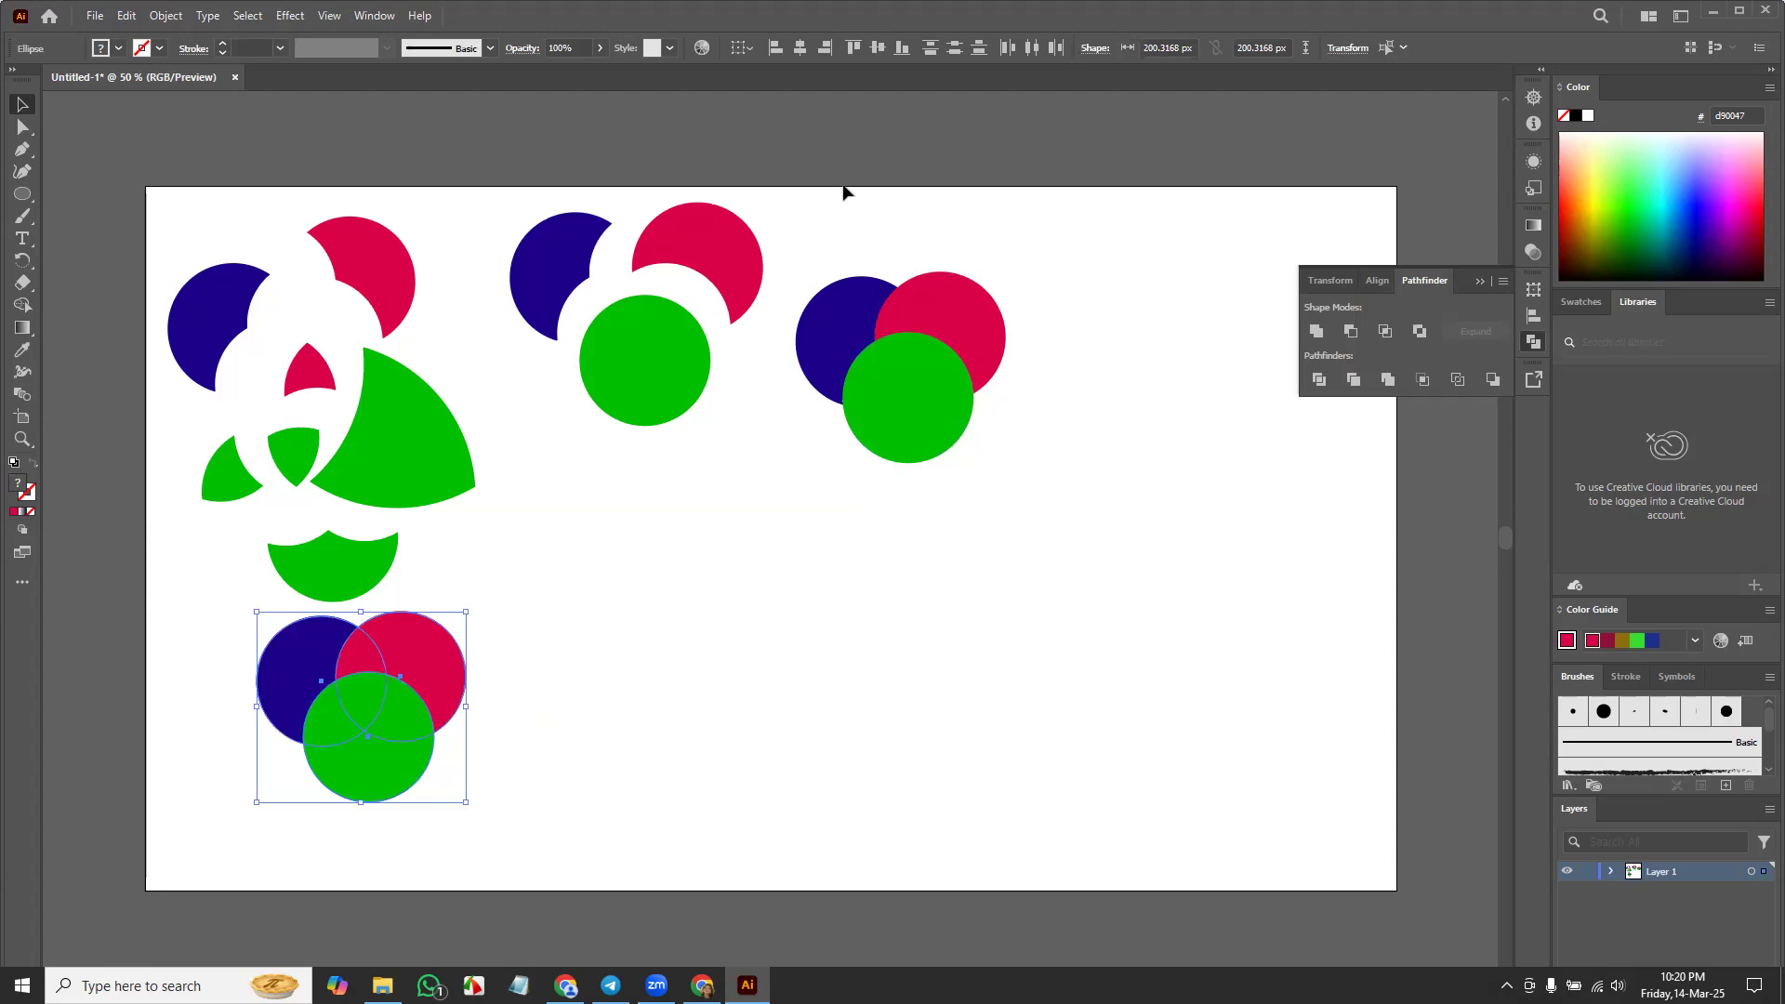
pyautogui.moveTo(812, 248); pyautogui.dragTo(1064, 490)
pyautogui.moveTo(911, 378); pyautogui.dragTo(913, 223)
# Step: Try drawing a five-pointed crimson star about 397 × 381 px below the merged cluster, and undo it
pyautogui.moveTo(22, 193); pyautogui.dragTo(93, 262)
pyautogui.moveTo(927, 433); pyautogui.dragTo(1005, 547)
pyautogui.press('Up')
pyautogui.press('Up')
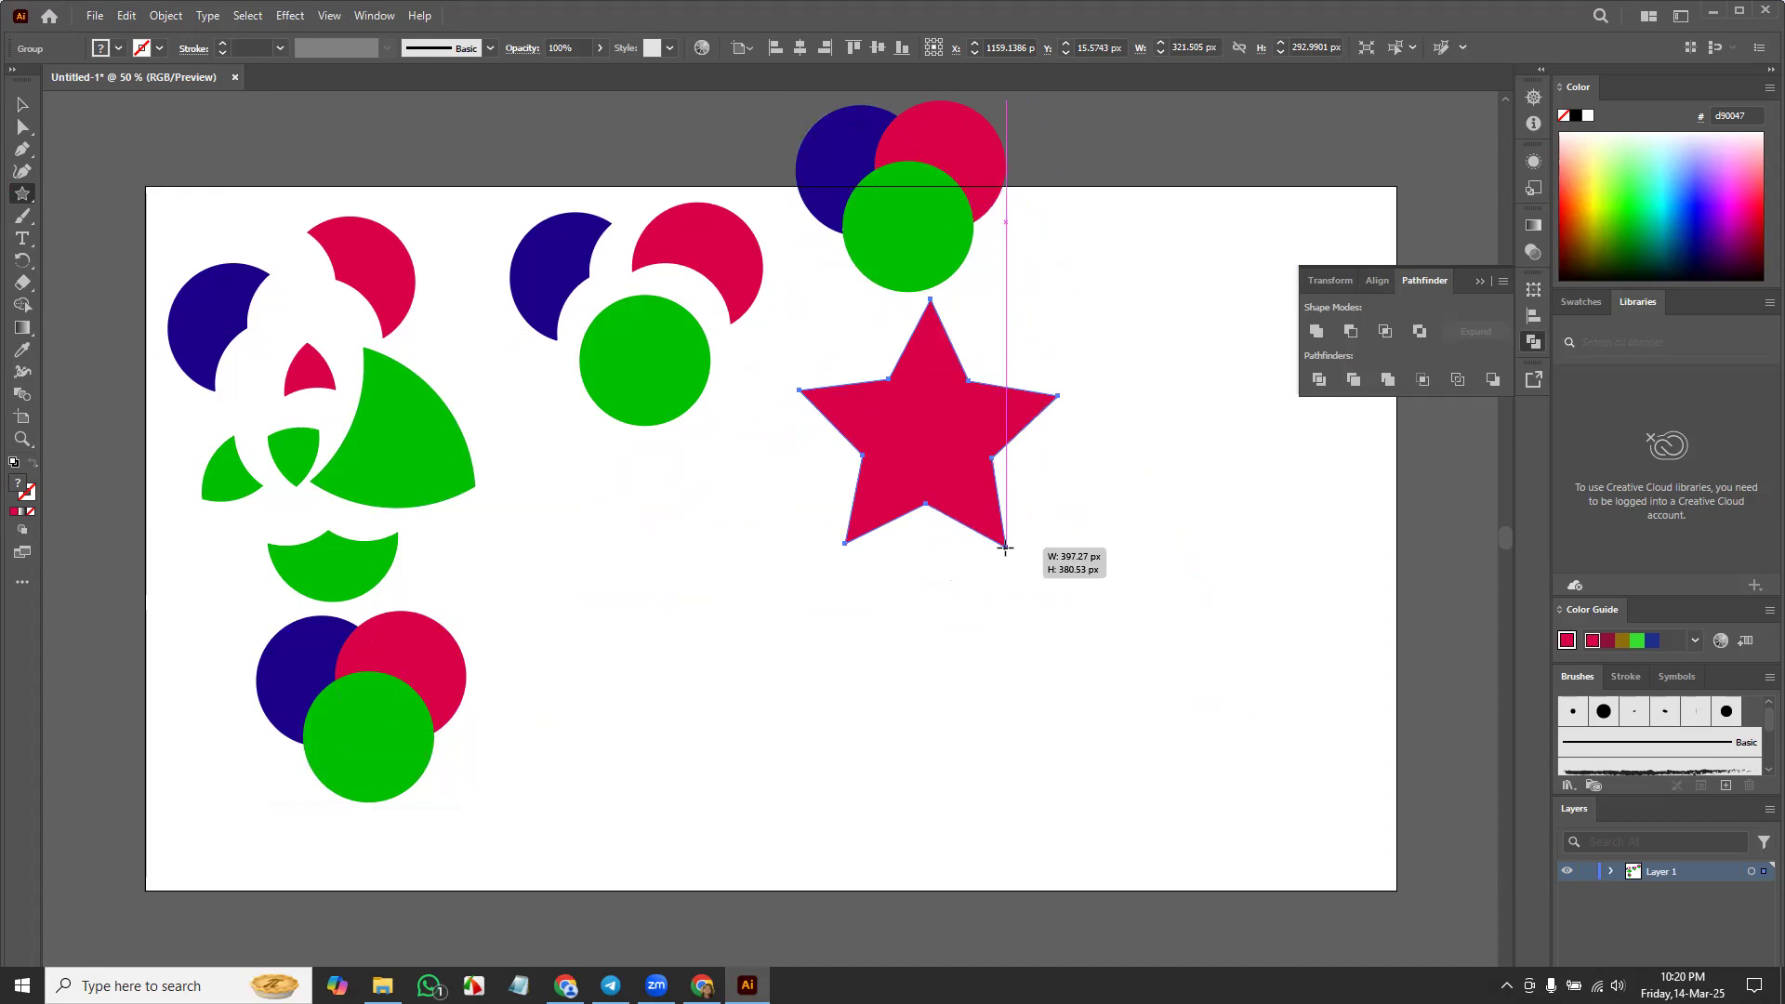
pyautogui.moveTo(1005, 547); pyautogui.dragTo(1005, 547)
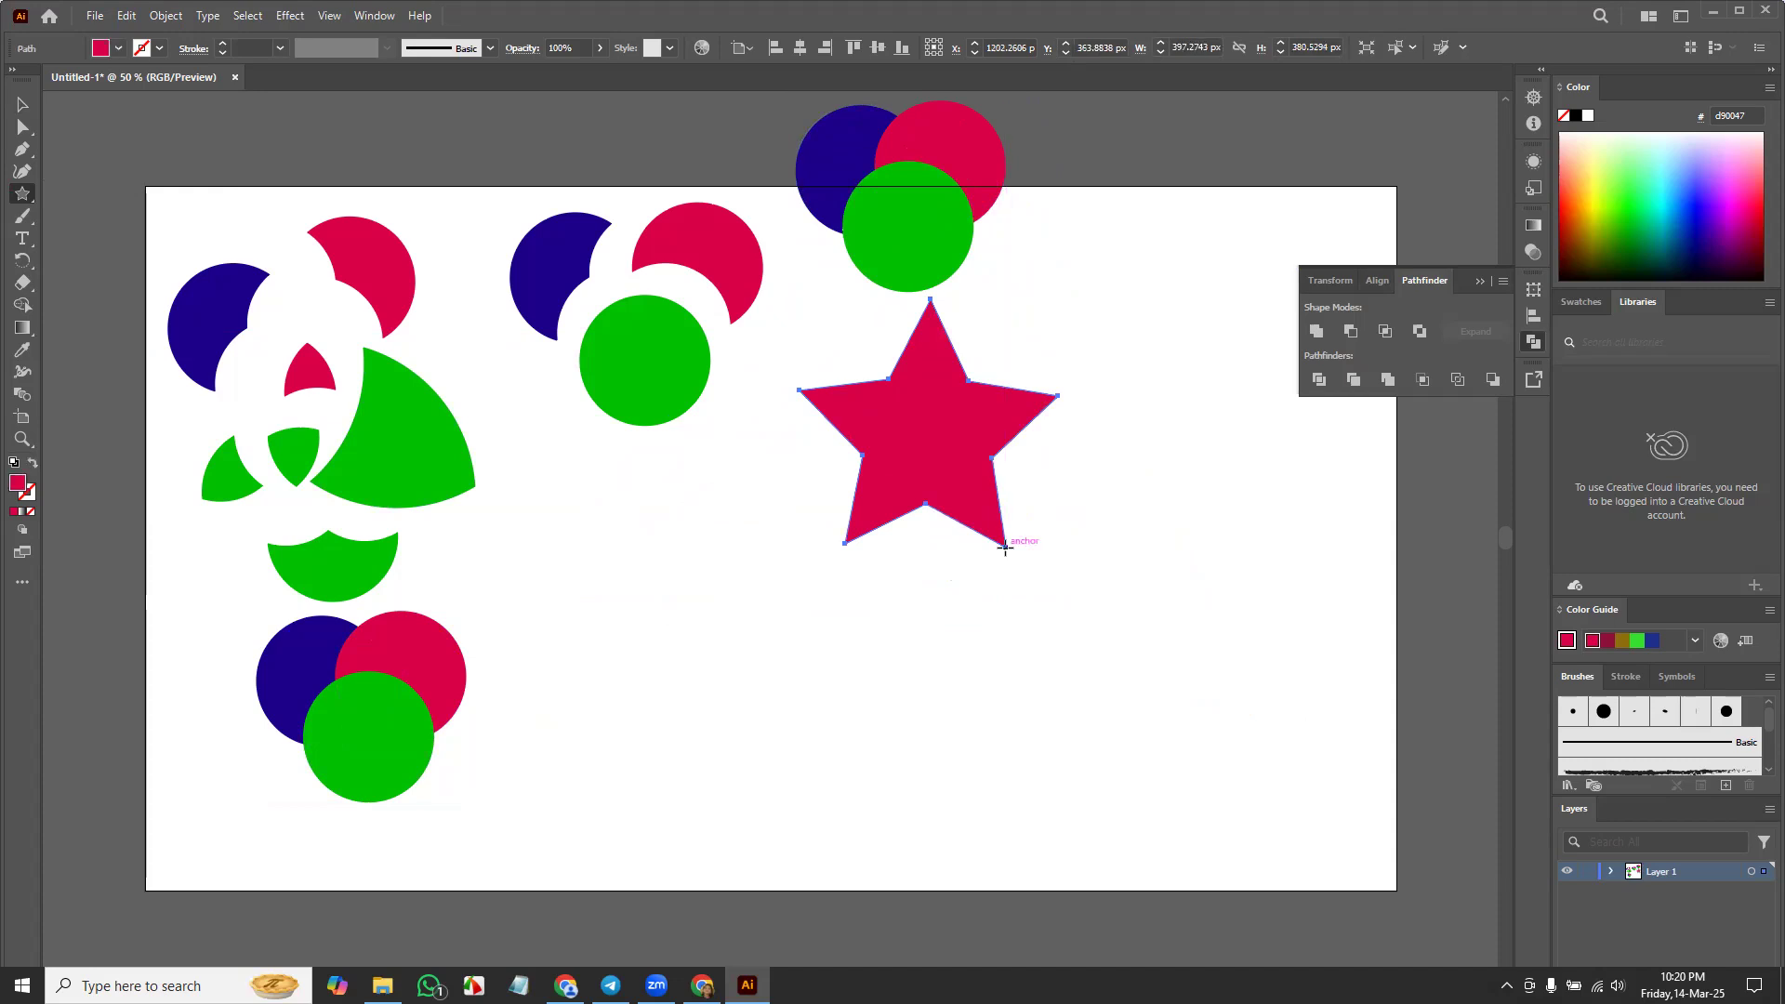
pyautogui.hotkey('ctrl', 'z')
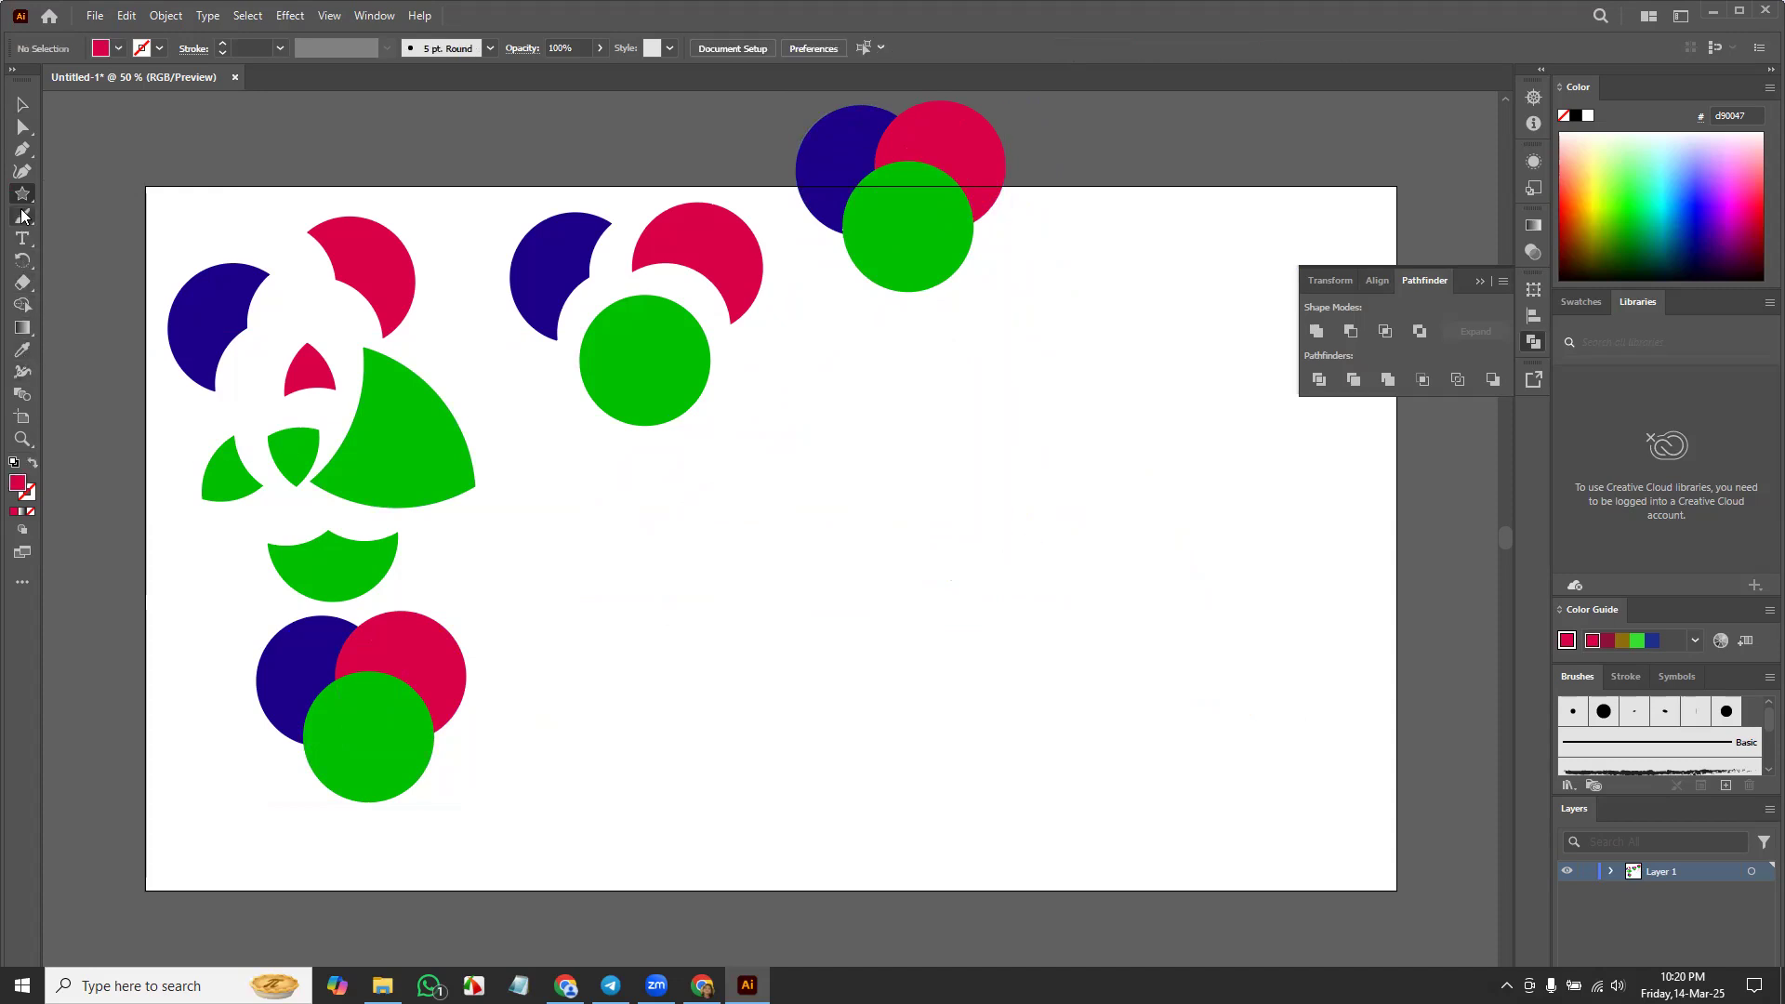
# Step: Draw a narrow vertical crimson rectangle about 31 × 500 px in the empty area below the merged cluster
pyautogui.moveTo(22, 192); pyautogui.dragTo(102, 217)
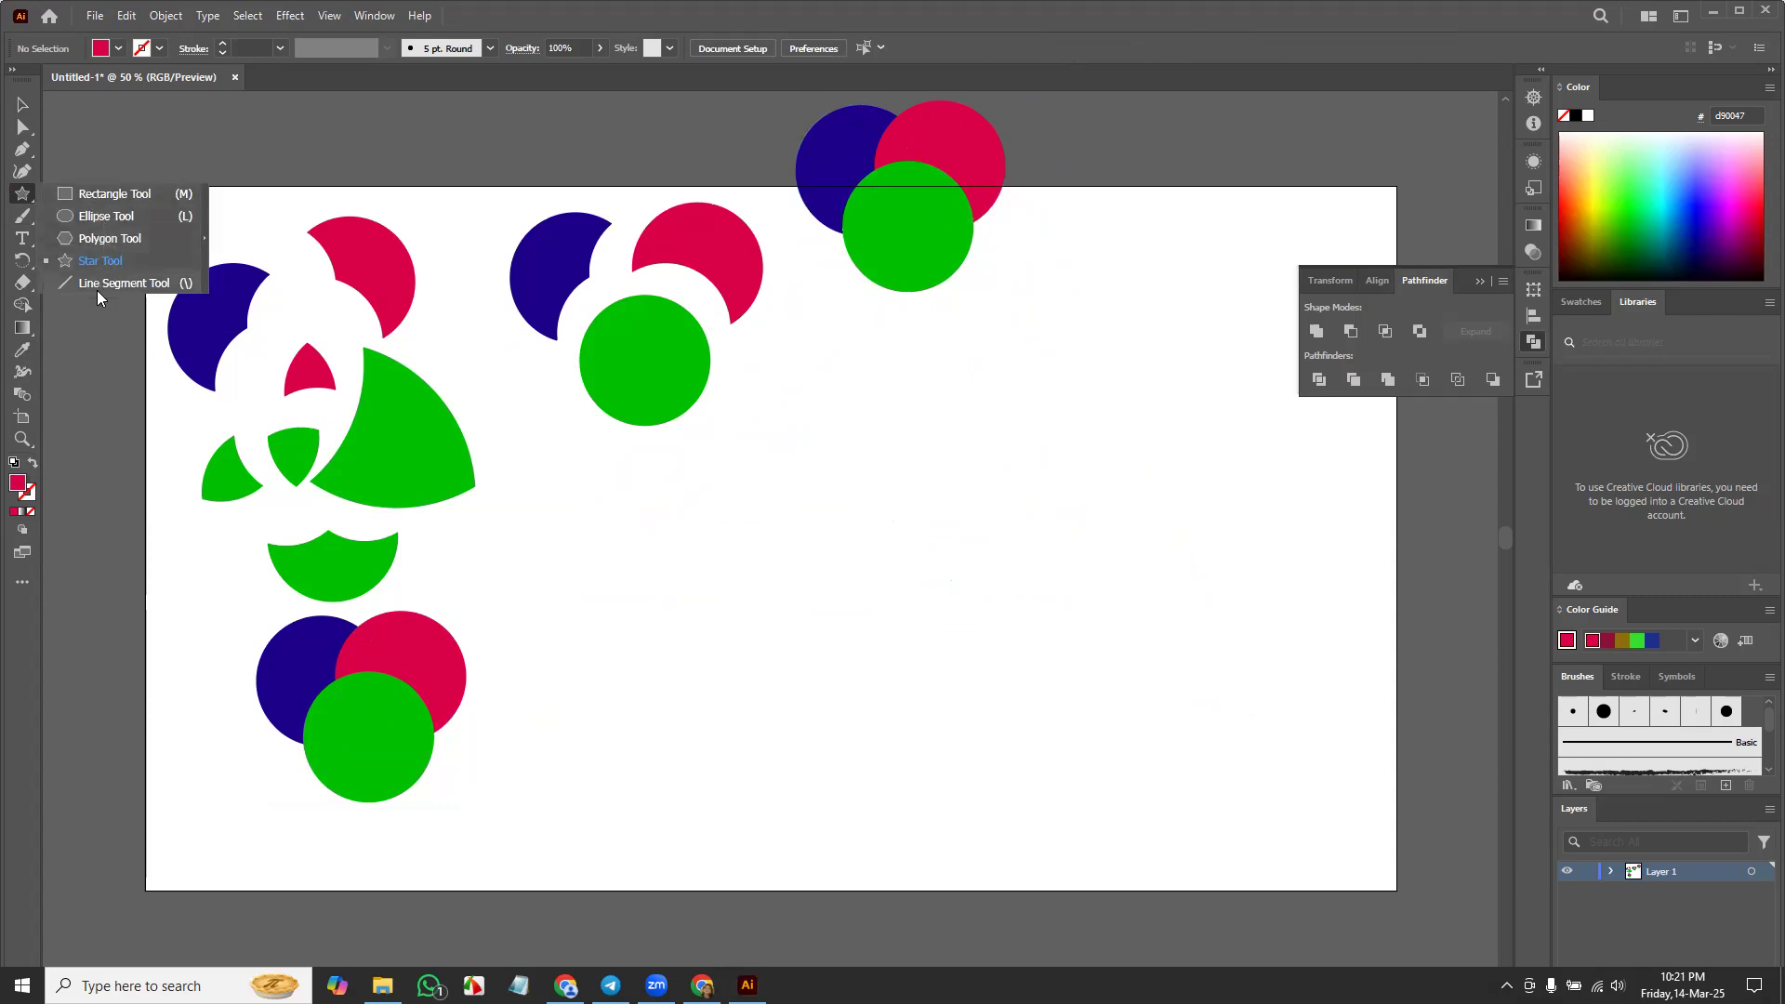
pyautogui.click(106, 199)
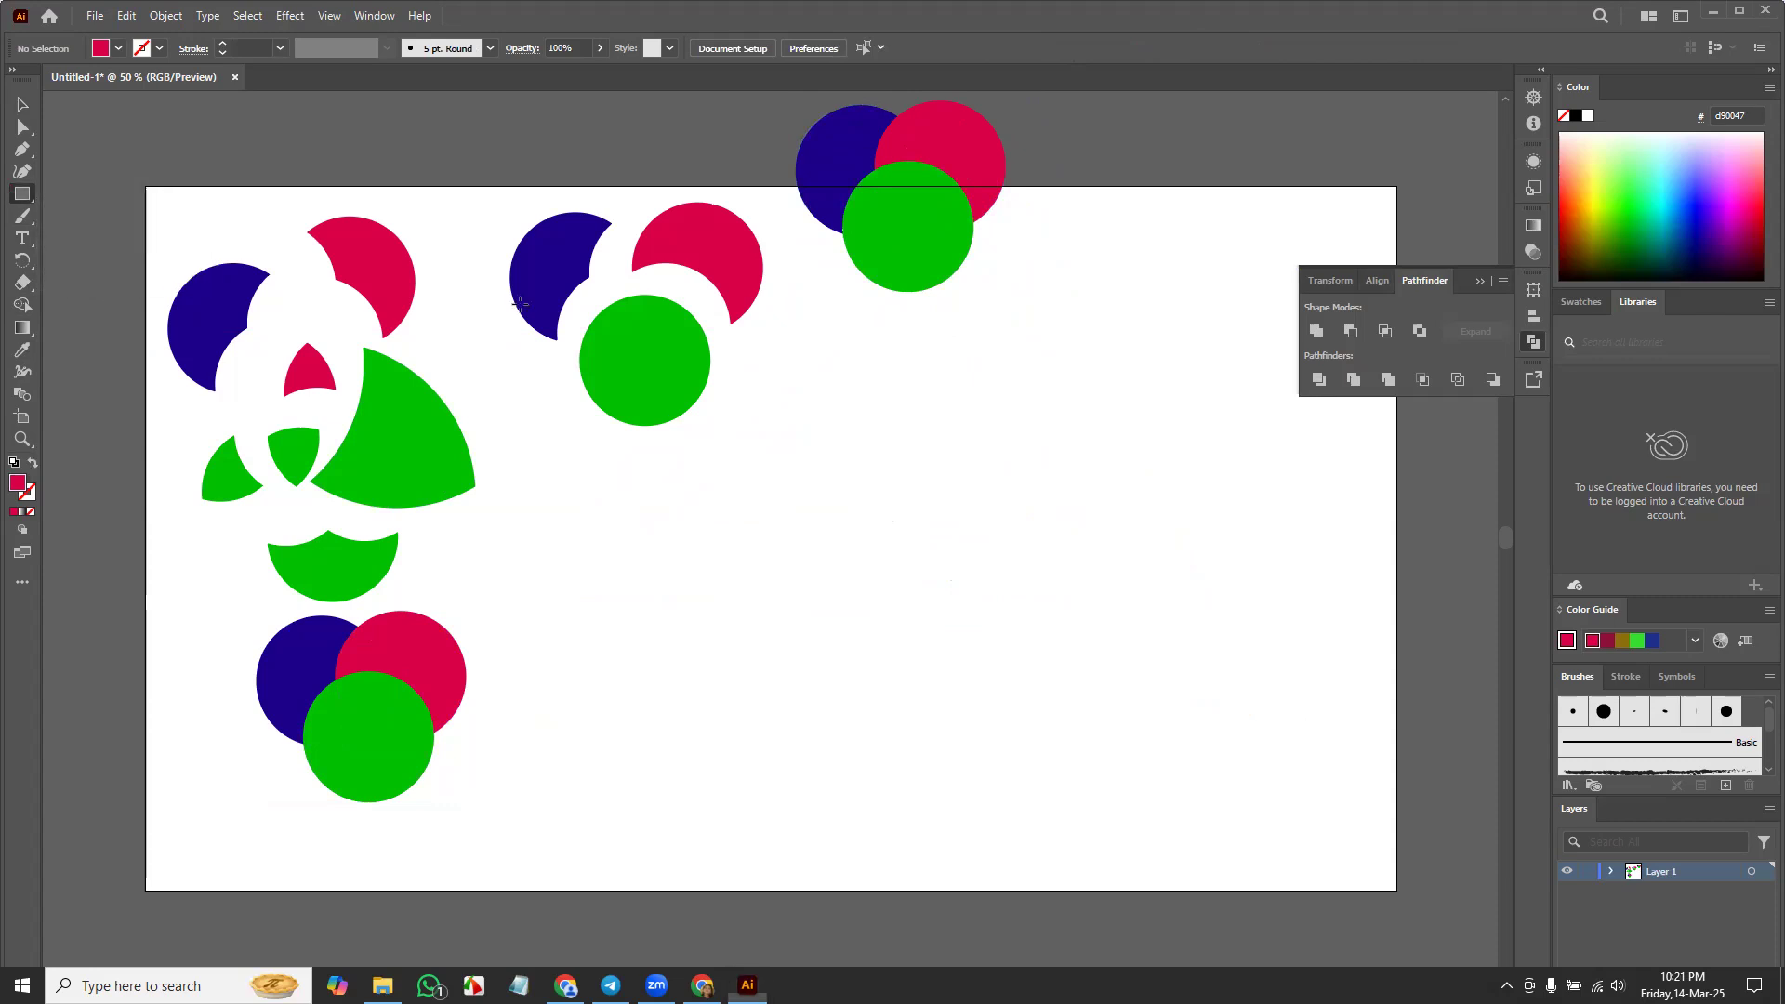
pyautogui.moveTo(835, 464); pyautogui.dragTo(857, 789)
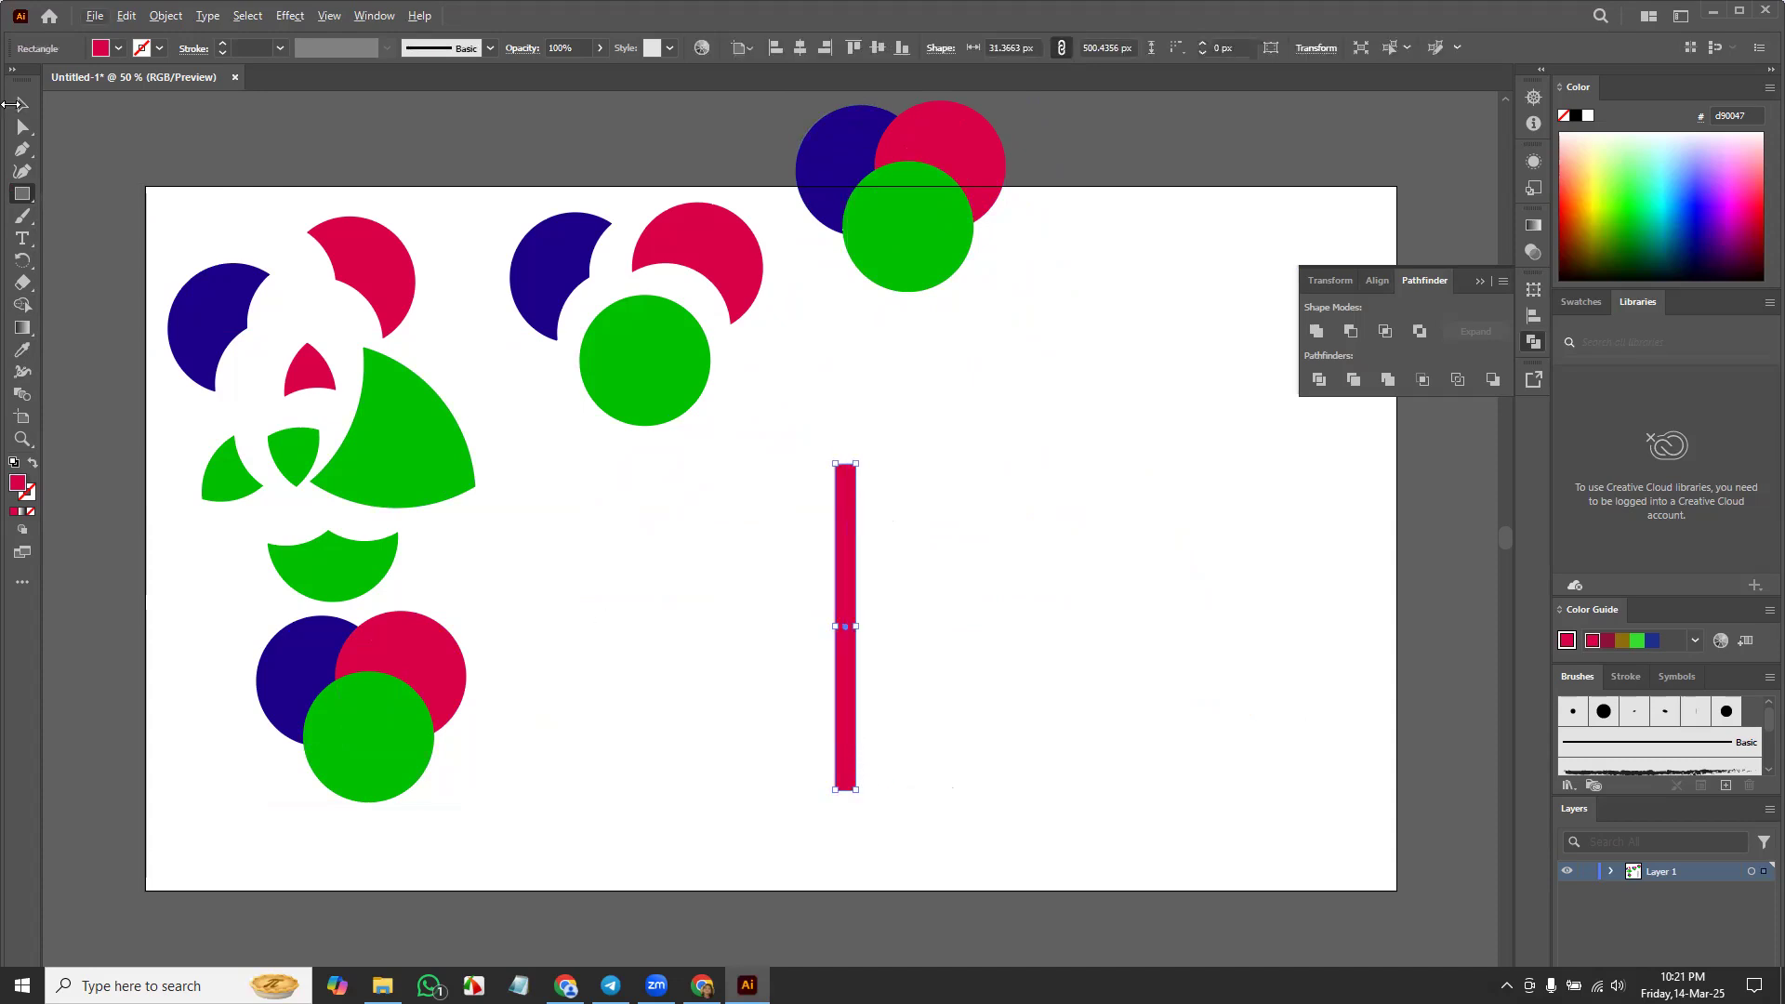
# Step: Copy the crimson bar a short distance to its right and repeat the copy to make a row of eleven evenly spaced bars
pyautogui.click(22, 104)
pyautogui.moveTo(849, 651); pyautogui.dragTo(888, 658)
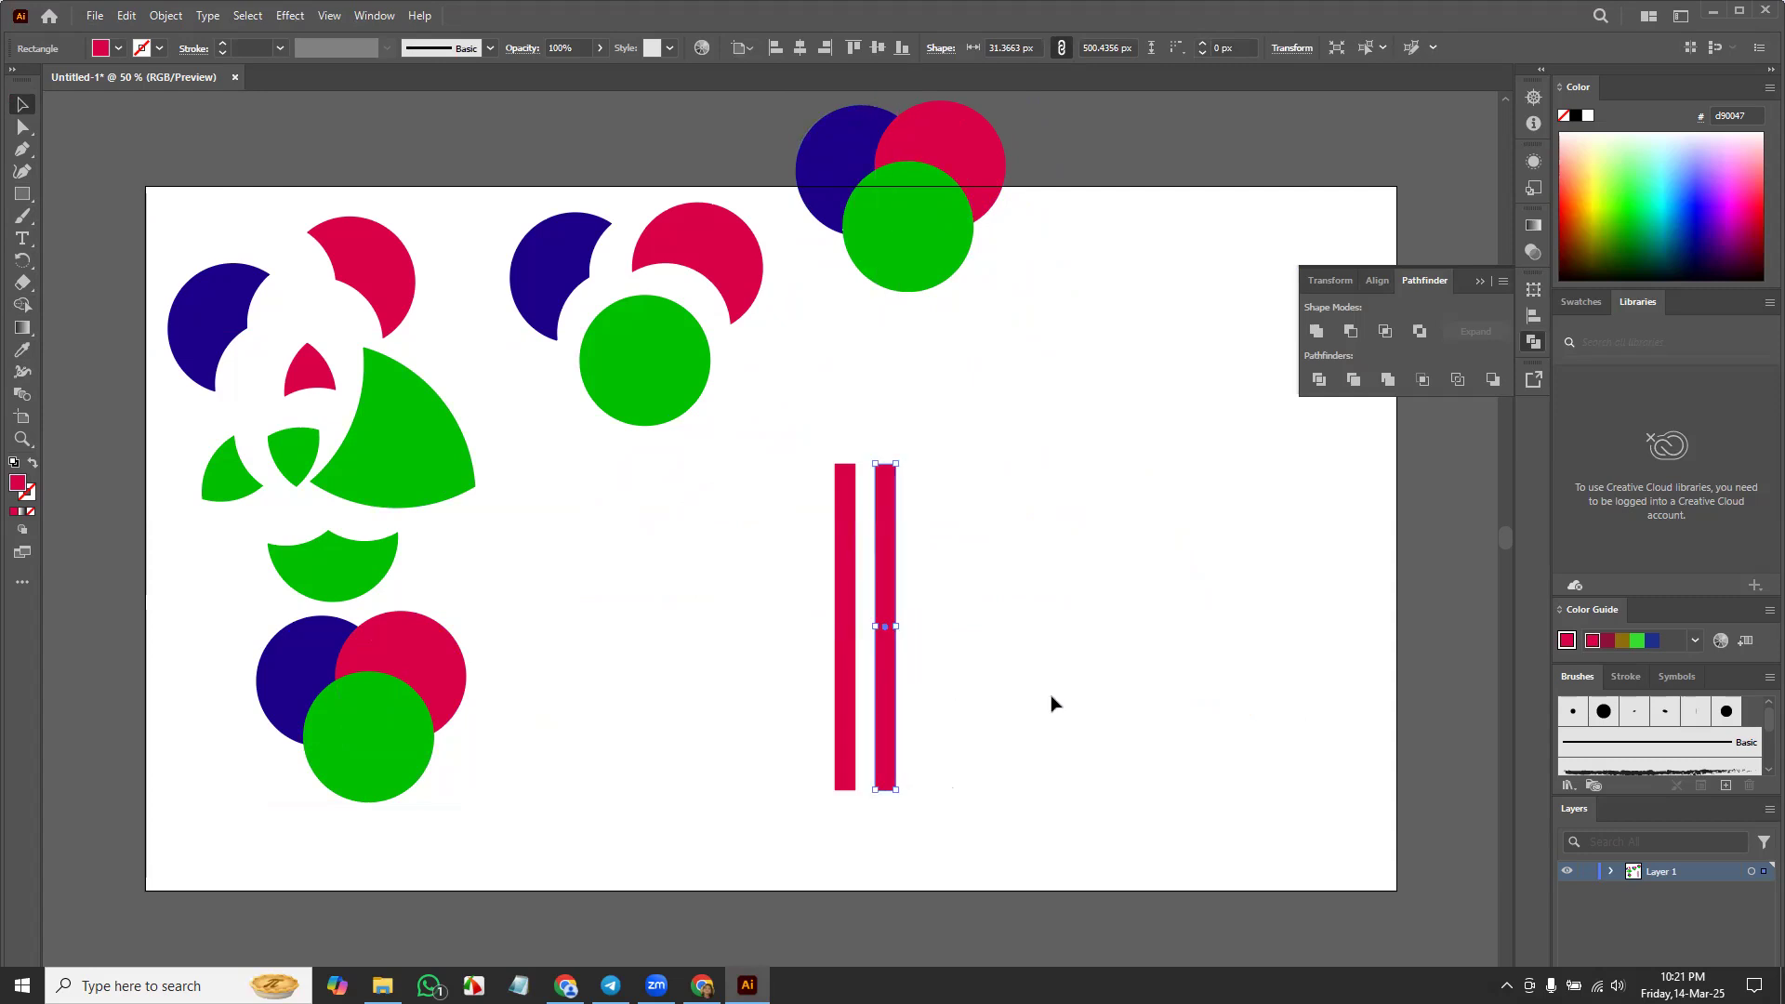
pyautogui.hotkey('ctrl', 'd')
pyautogui.hotkey('ctrl', 'd')
pyautogui.hotkey('ctrl', 'd')
pyautogui.hotkey('ctrl', 'd')
pyautogui.hotkey('ctrl', 'd')
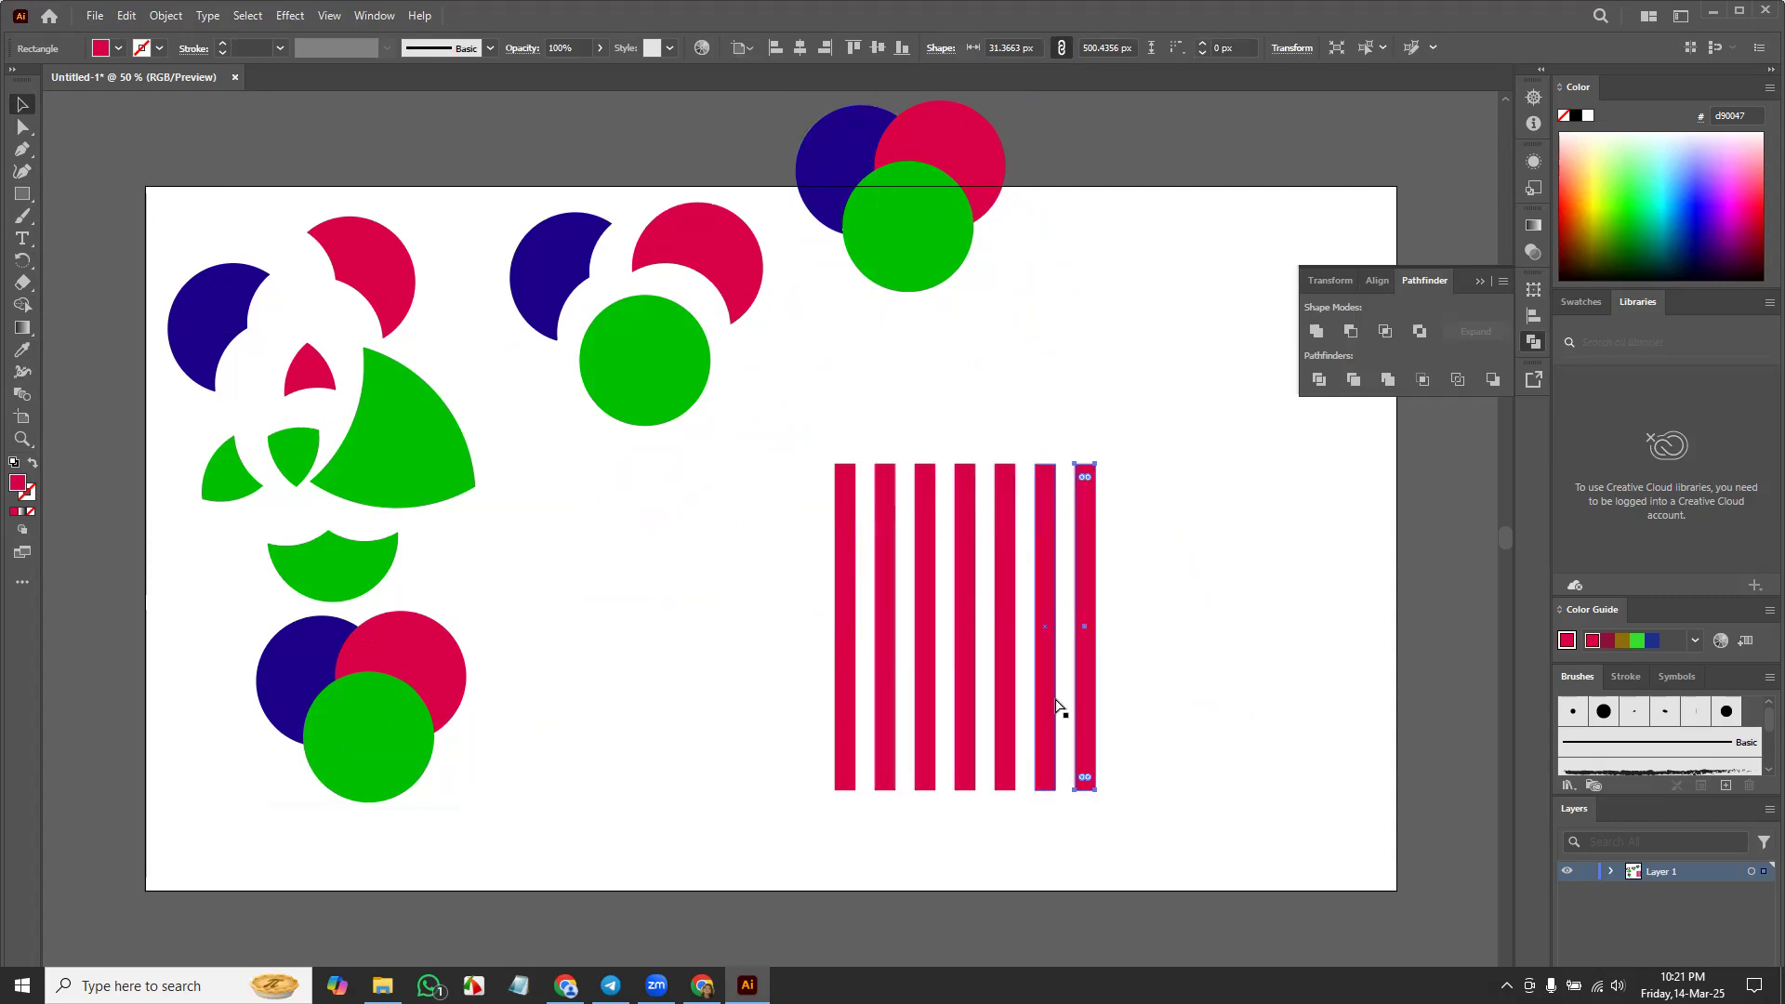
pyautogui.hotkey('ctrl', 'd')
pyautogui.hotkey('ctrl', 'd')
pyautogui.hotkey('ctrl', 'd')
pyautogui.hotkey('ctrl', 'd')
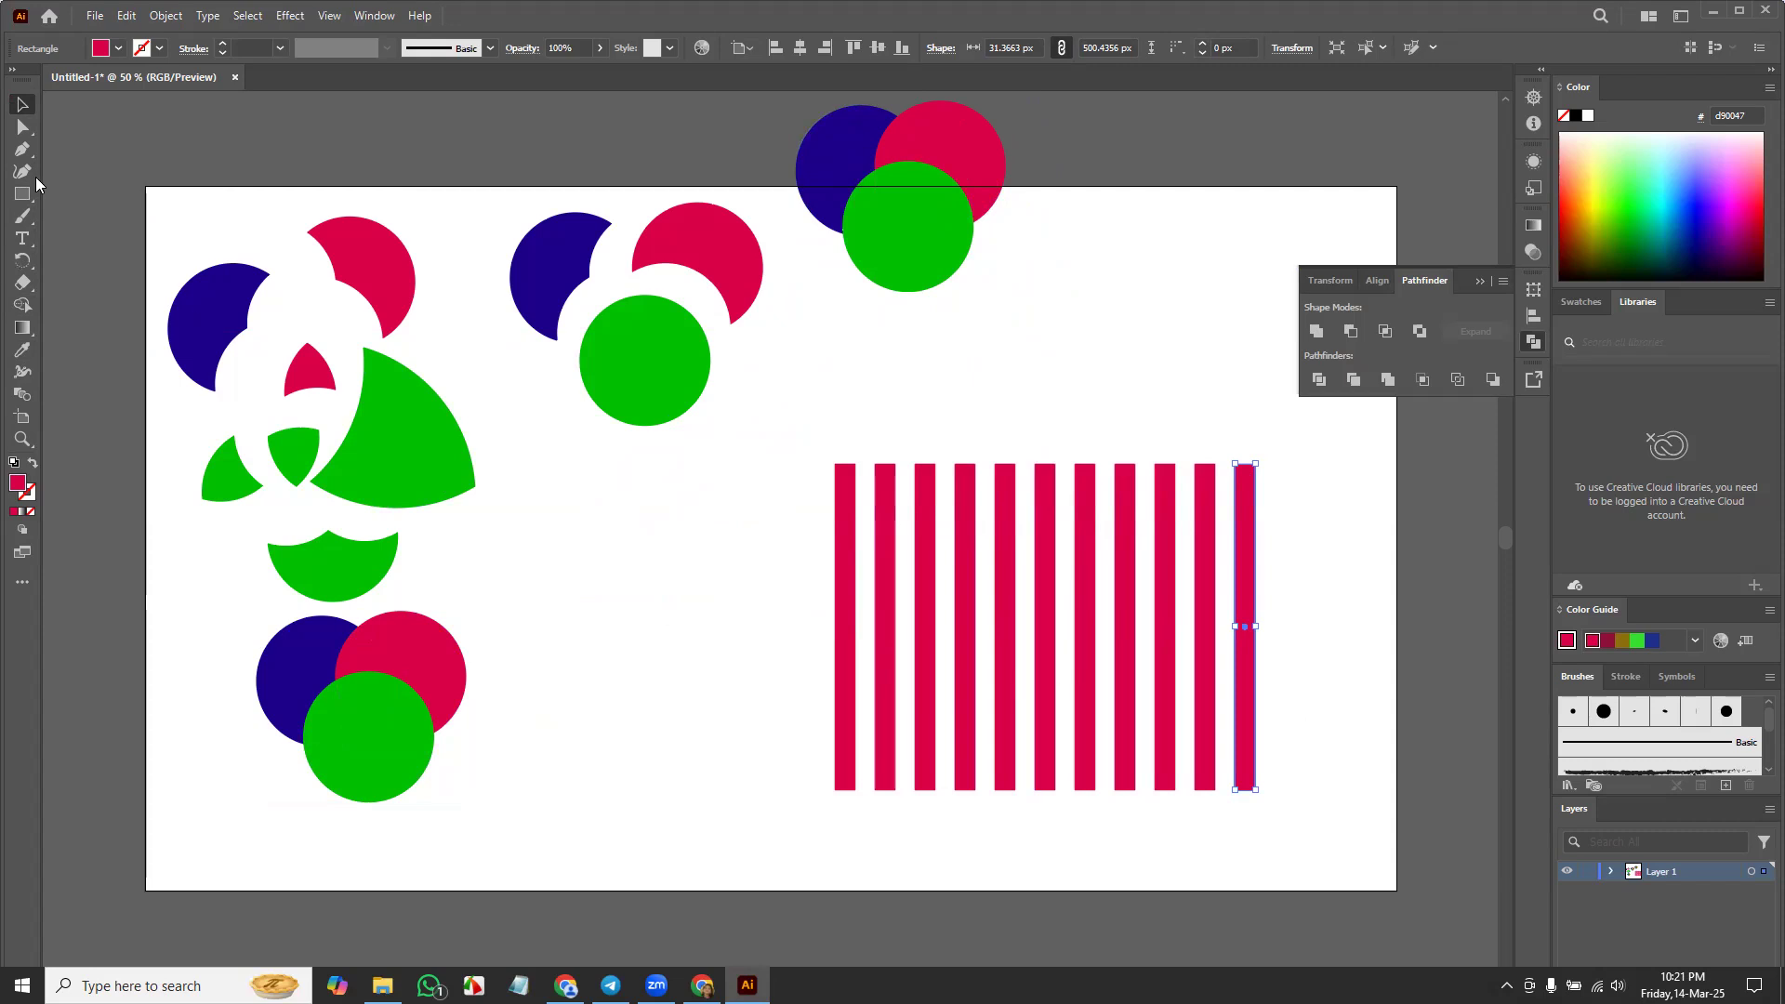
# Step: Draw a five-pointed star about 516 × 493 px, fill it dark blue (160081), and place it centred over the crimson bars
pyautogui.moveTo(23, 194); pyautogui.dragTo(65, 261)
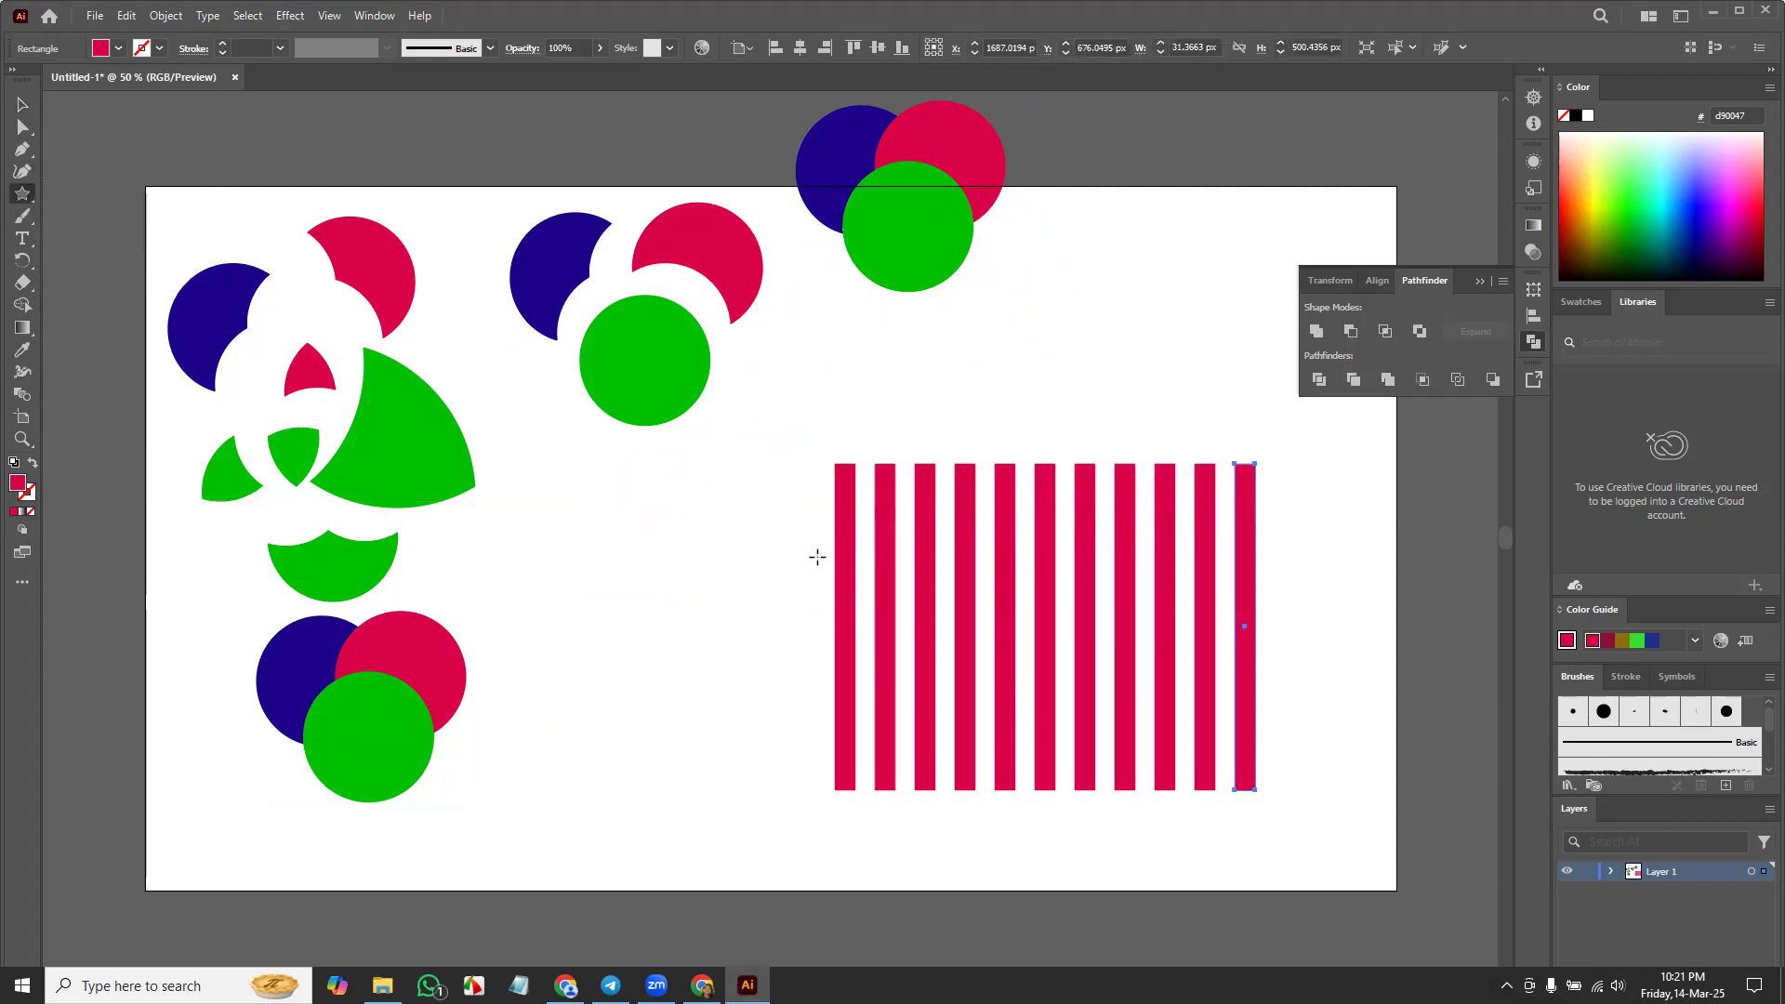
pyautogui.moveTo(697, 506); pyautogui.dragTo(801, 650)
pyautogui.click(1707, 235)
pyautogui.click(22, 104)
pyautogui.moveTo(679, 547); pyautogui.dragTo(1030, 683)
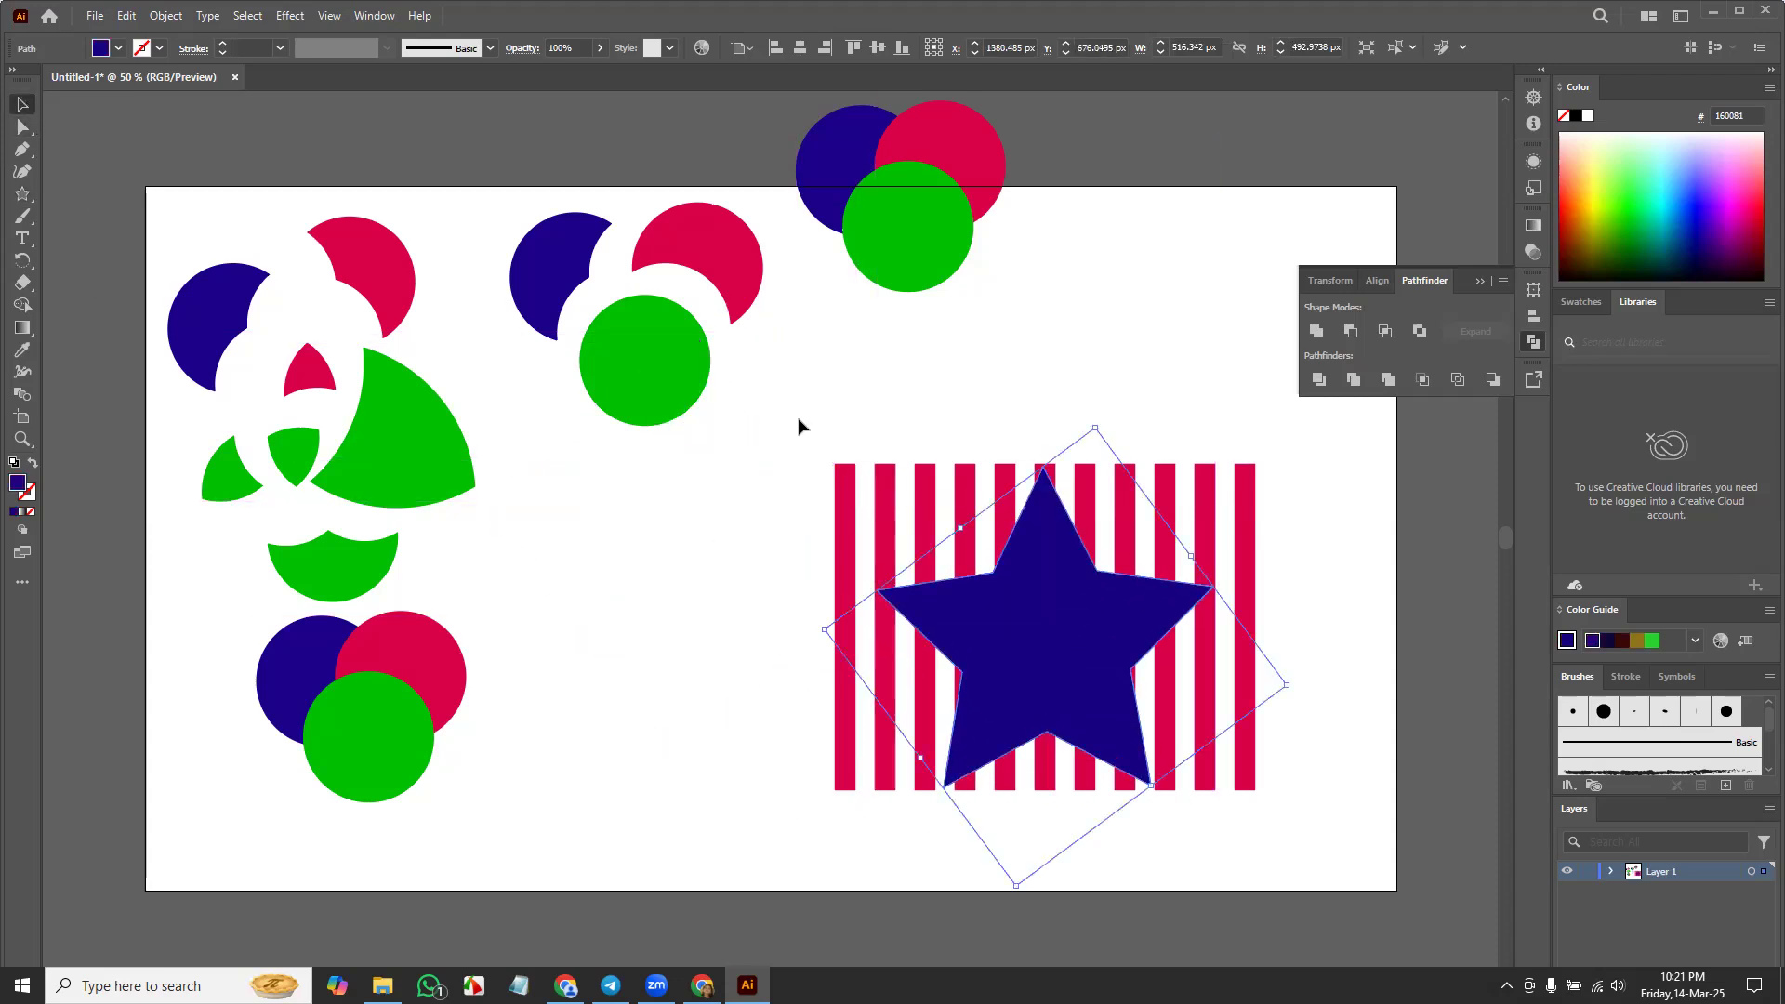
# Step: Try the Crop pathfinder on the blue star and crimson bars, and undo it
pyautogui.moveTo(840, 486); pyautogui.dragTo(1320, 832)
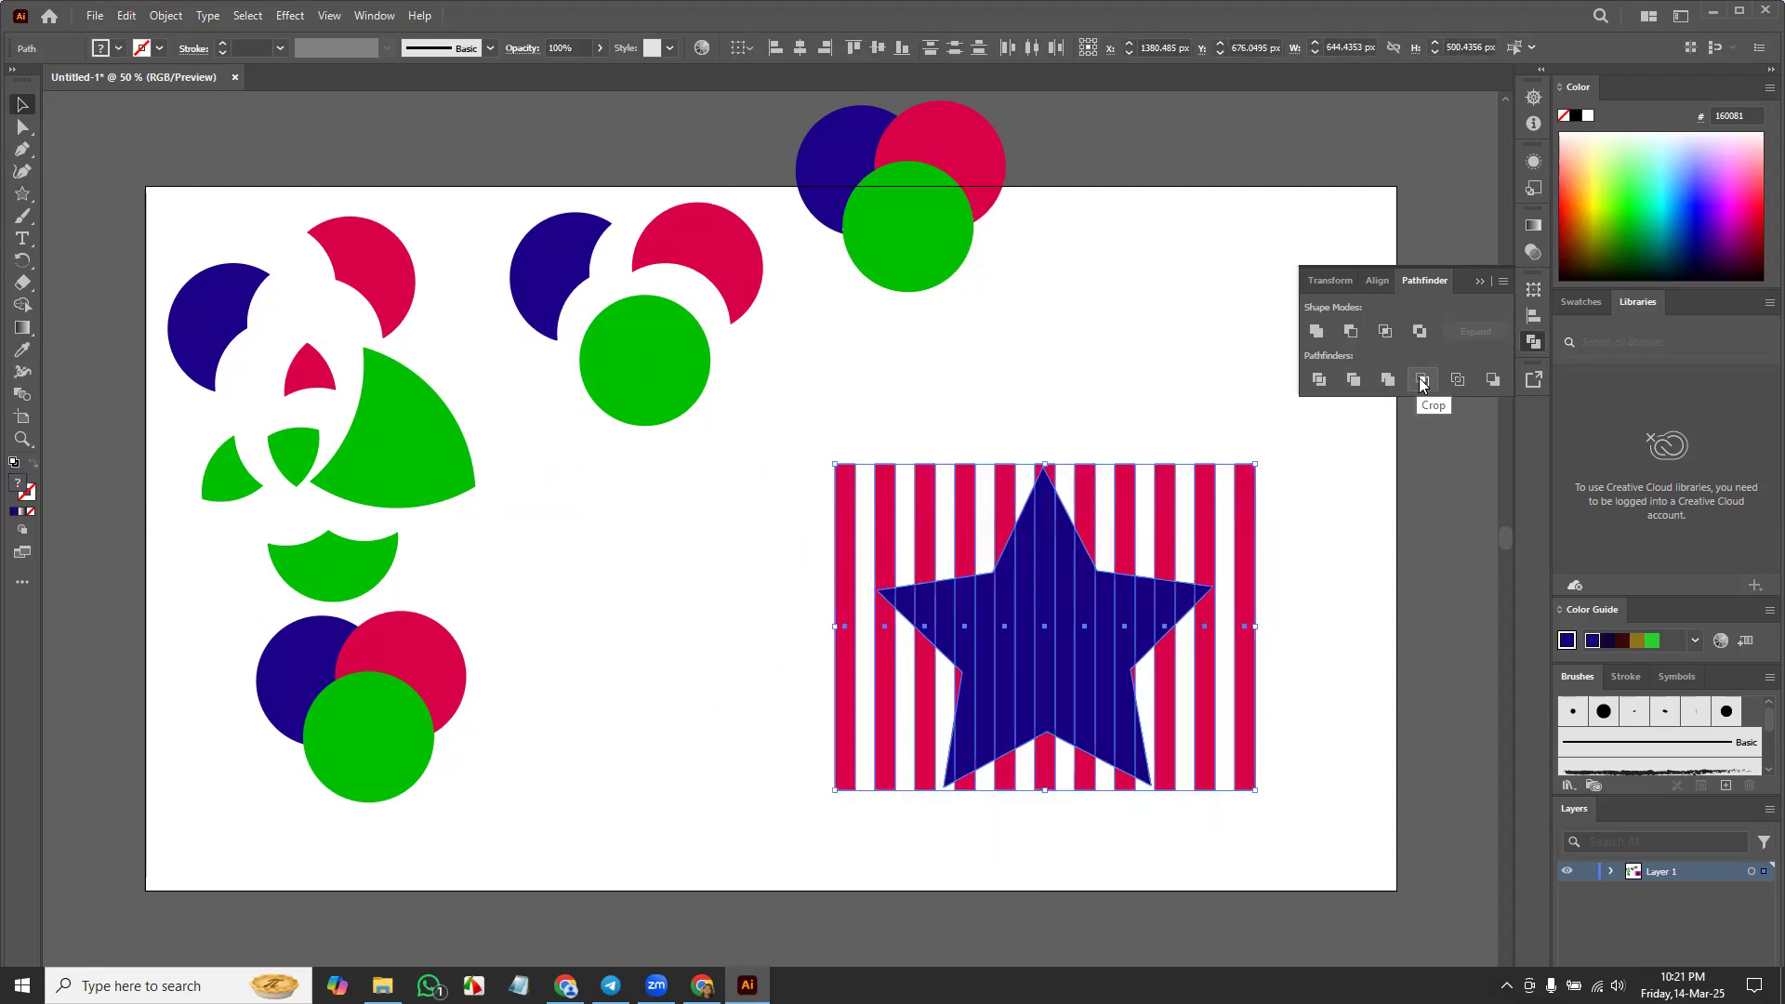
pyautogui.click(1422, 381)
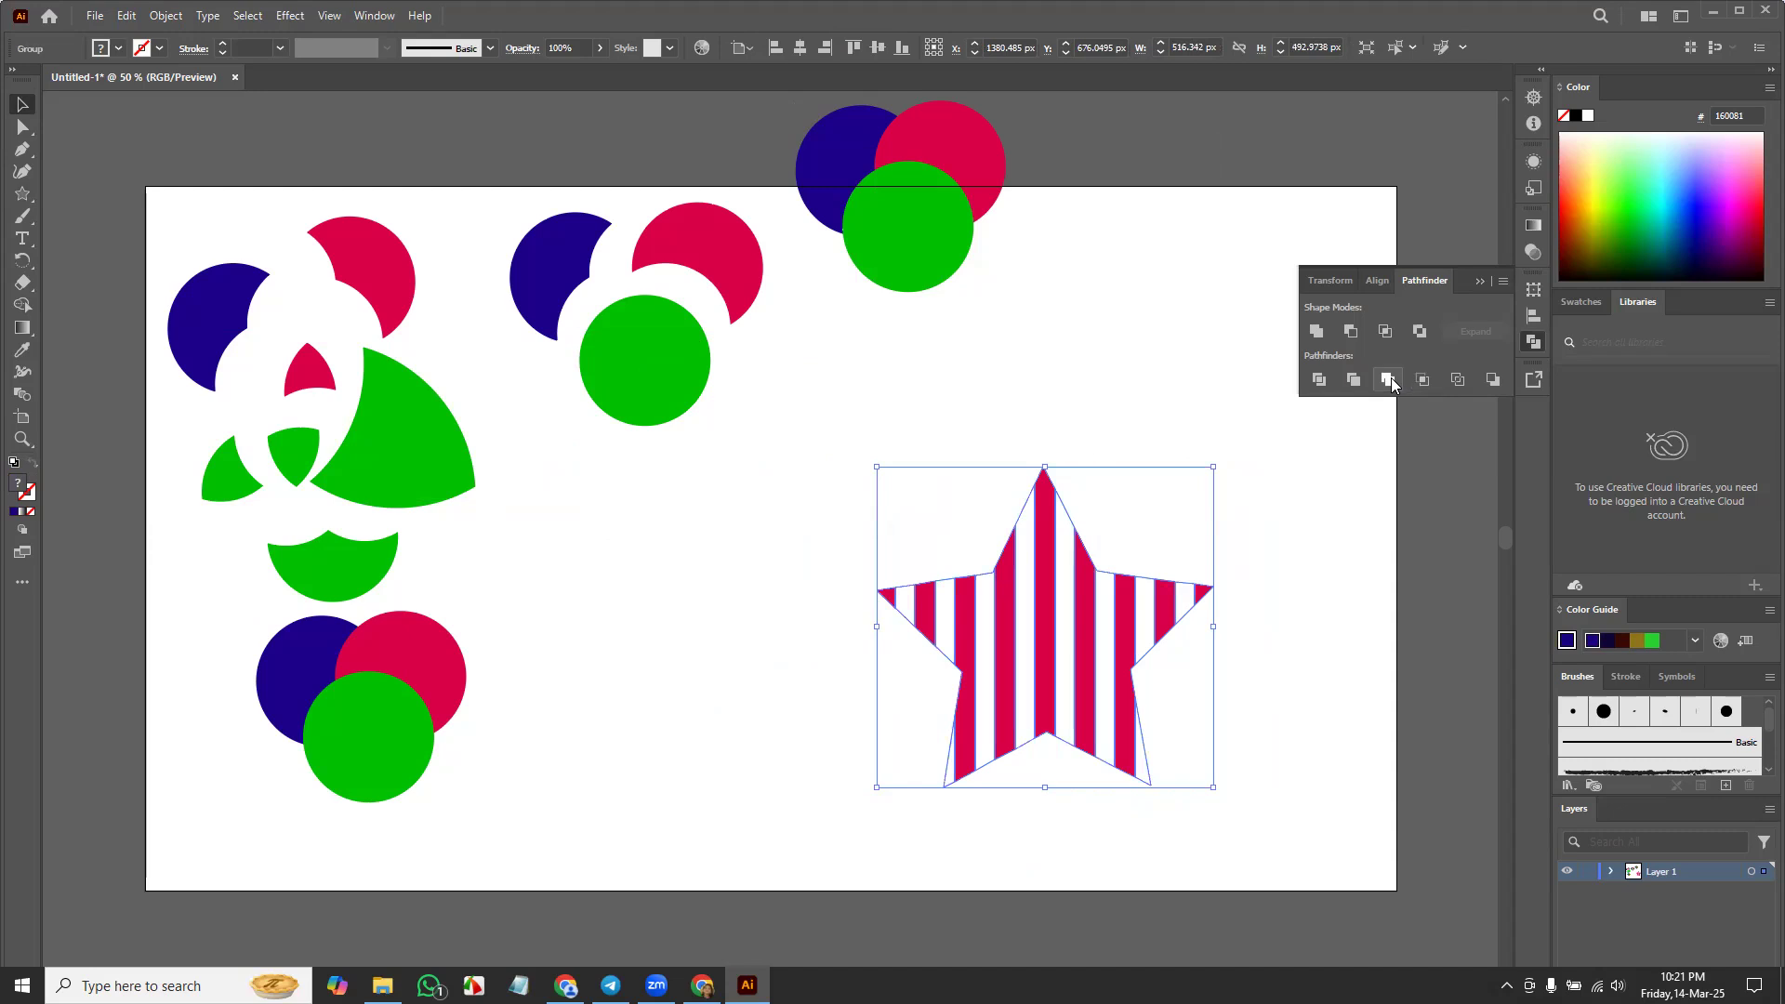
pyautogui.hotkey('ctrl', 'z')
# Step: Try the Merge pathfinder on the star and bars, and undo both the merge and the star's placement
pyautogui.click(1389, 382)
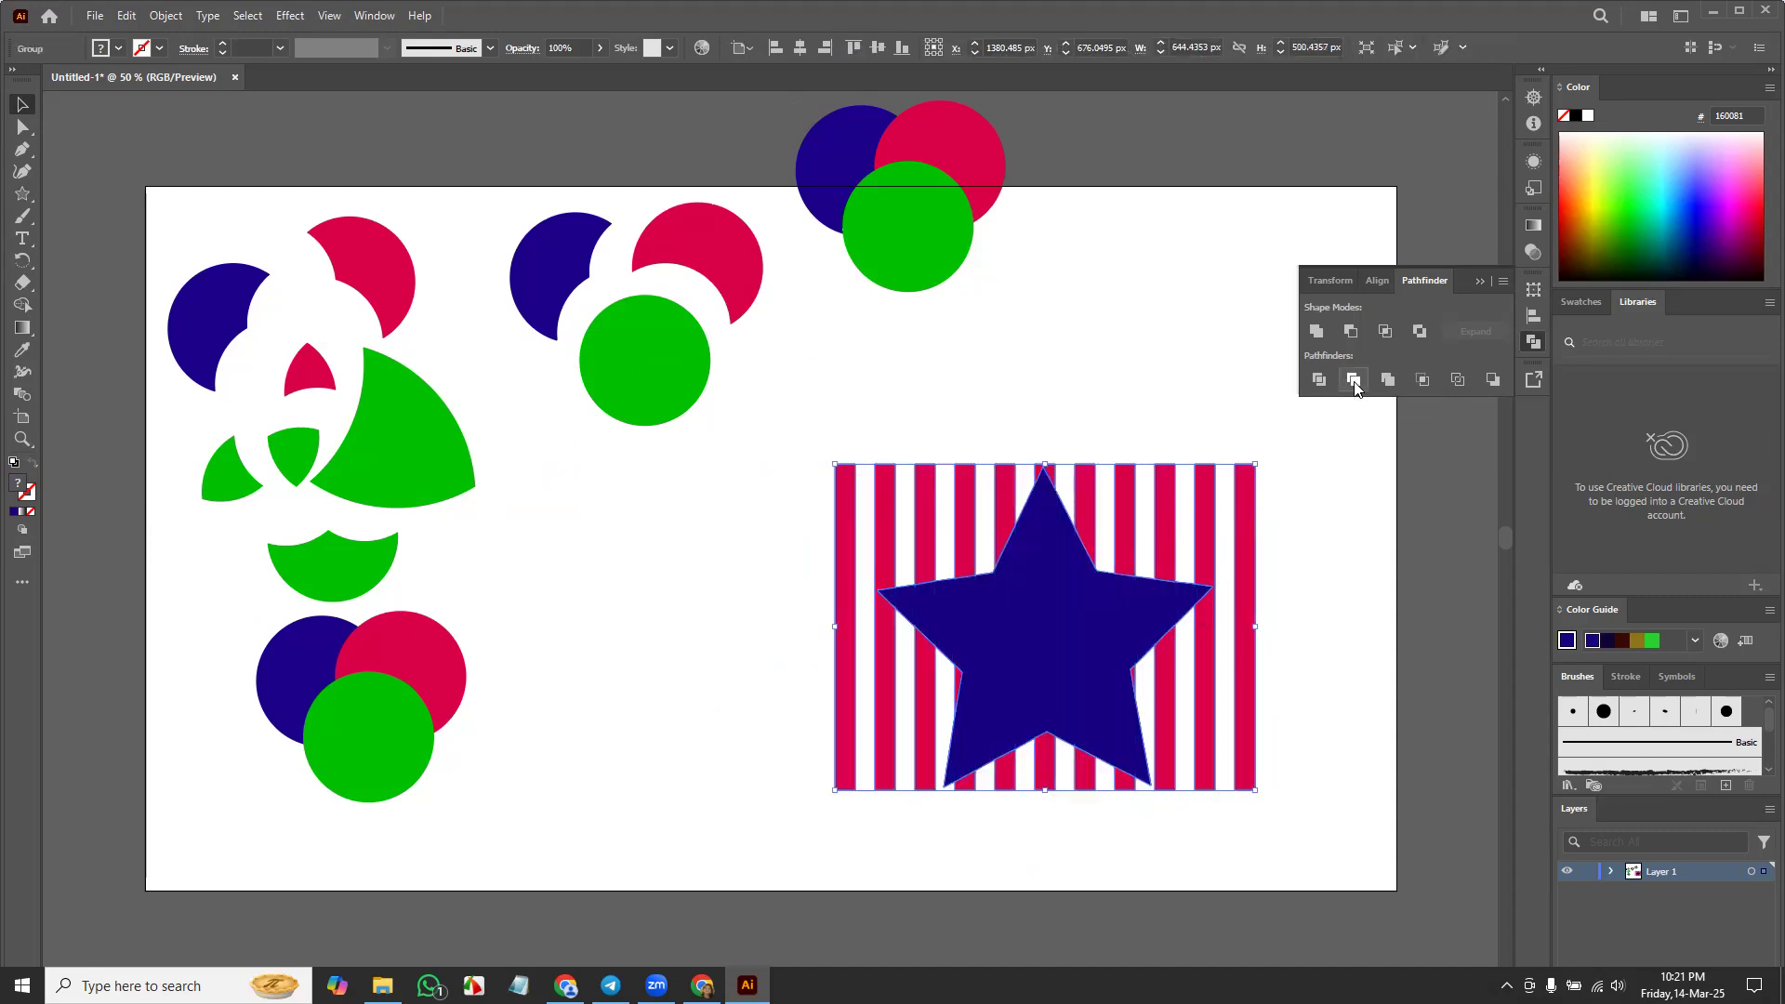
pyautogui.hotkey('ctrl', 'z')
pyautogui.hotkey('ctrl', 'z')
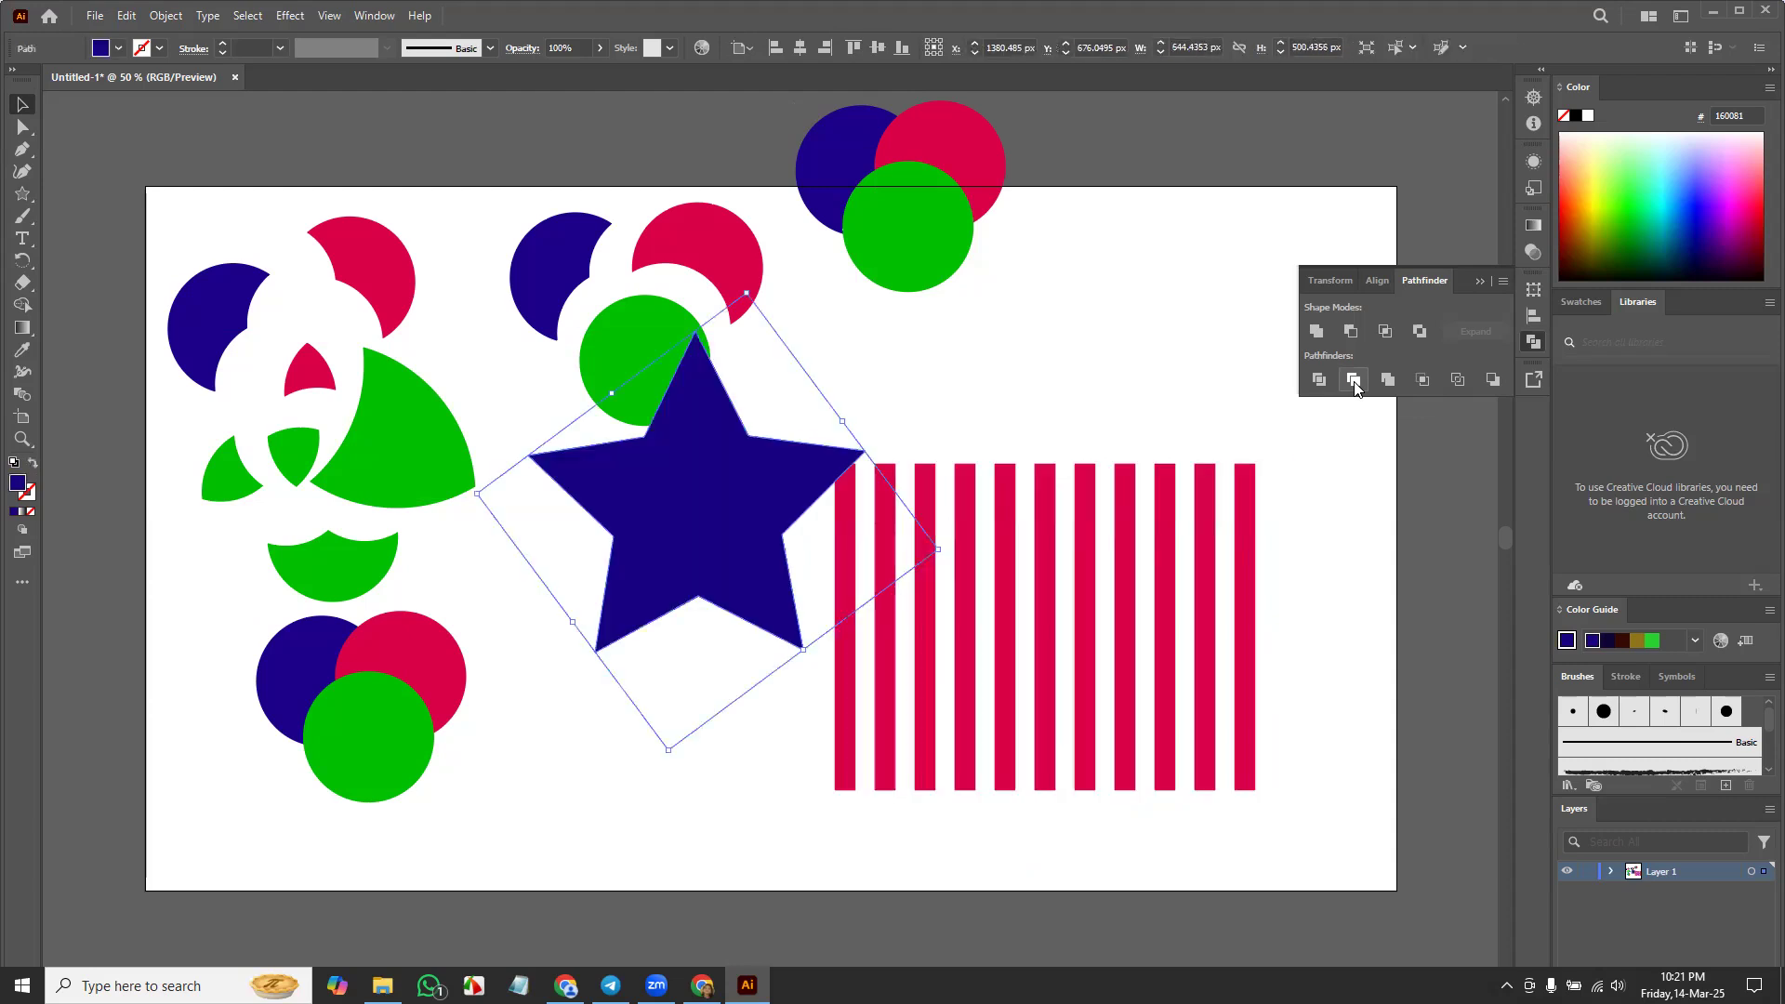
# Step: Place the blue star back over the crimson bars and merge all of them with Pathfinder
pyautogui.moveTo(697, 504); pyautogui.dragTo(1048, 645)
pyautogui.moveTo(780, 454); pyautogui.dragTo(1400, 842)
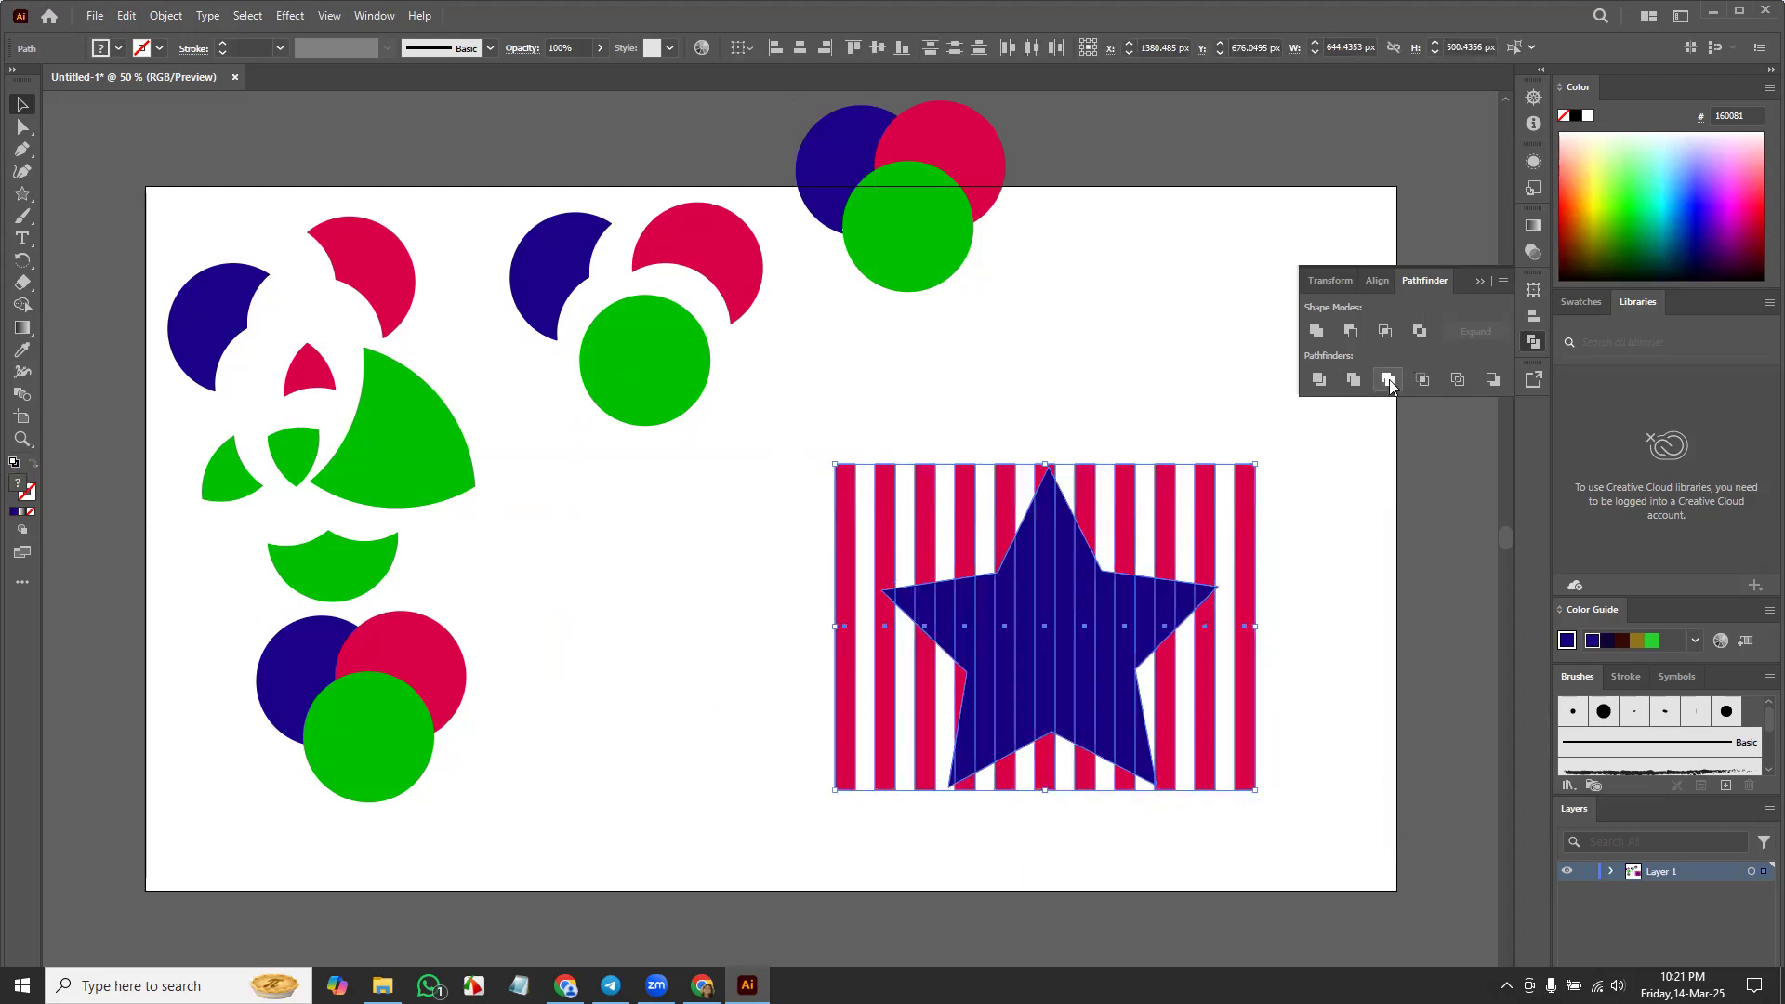
pyautogui.click(1388, 381)
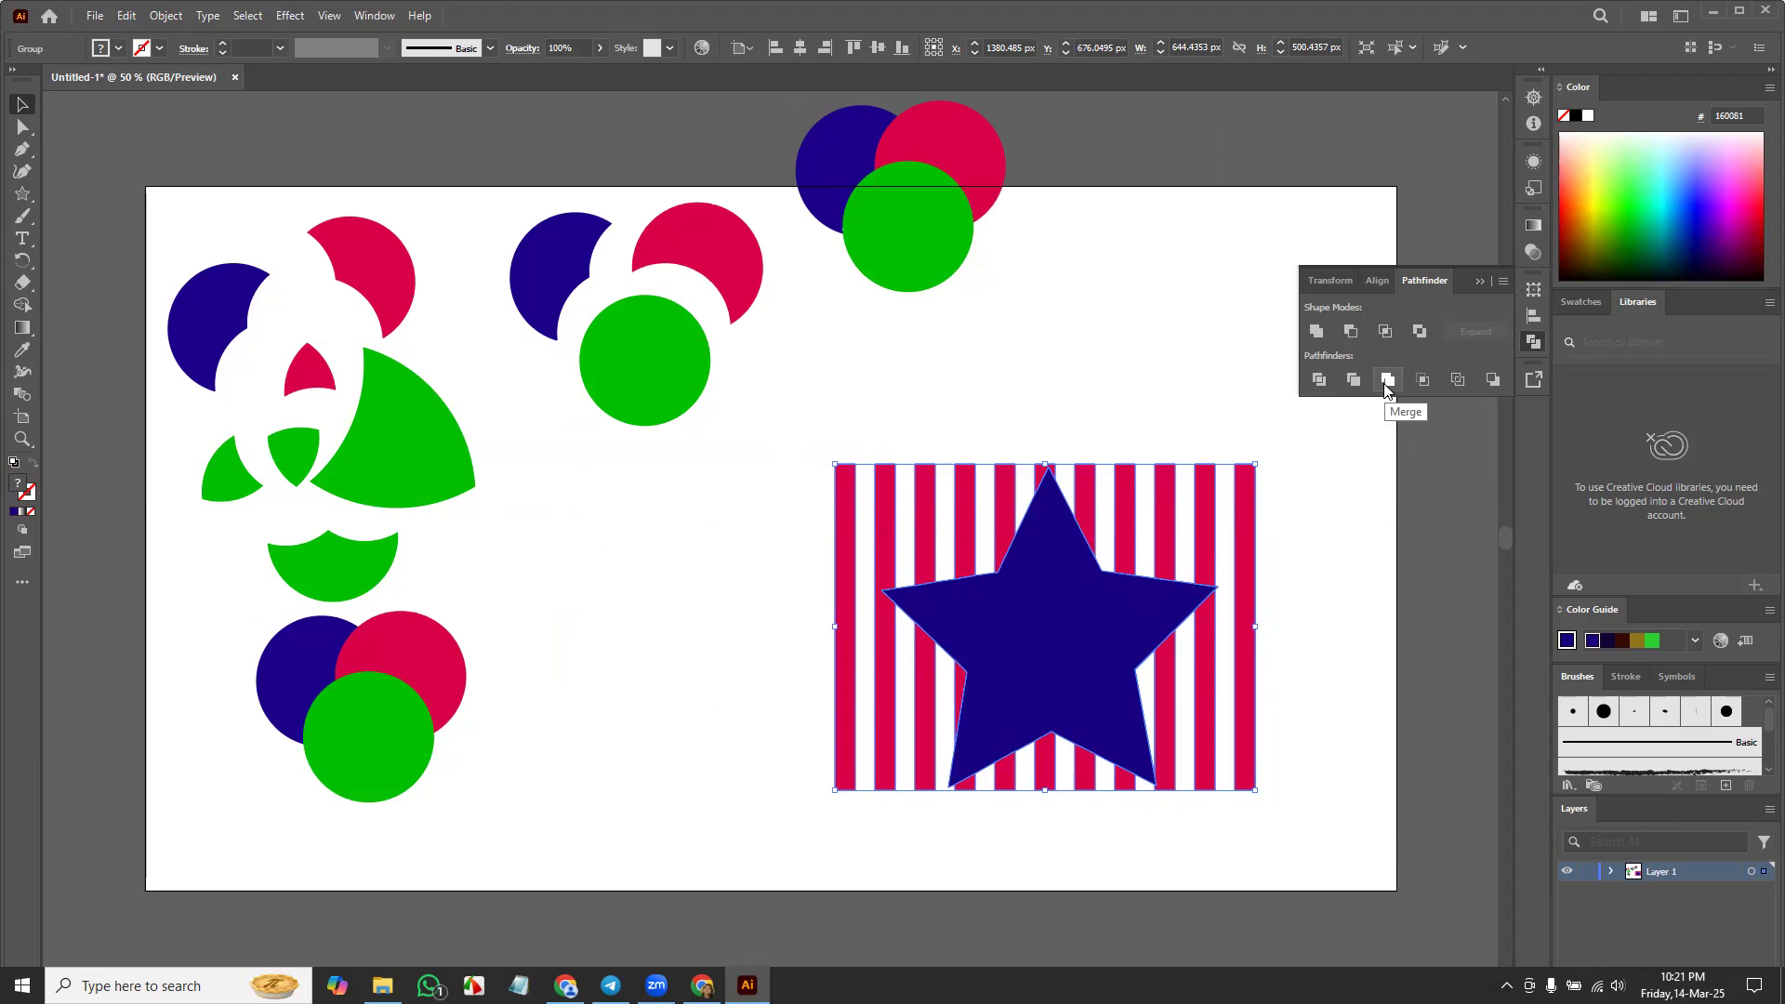
# Step: Ungroup the merged star and bars, and move the blue star out to the empty area beside the bars
pyautogui.moveTo(813, 434); pyautogui.dragTo(1345, 779)
pyautogui.rightClick(1093, 637)
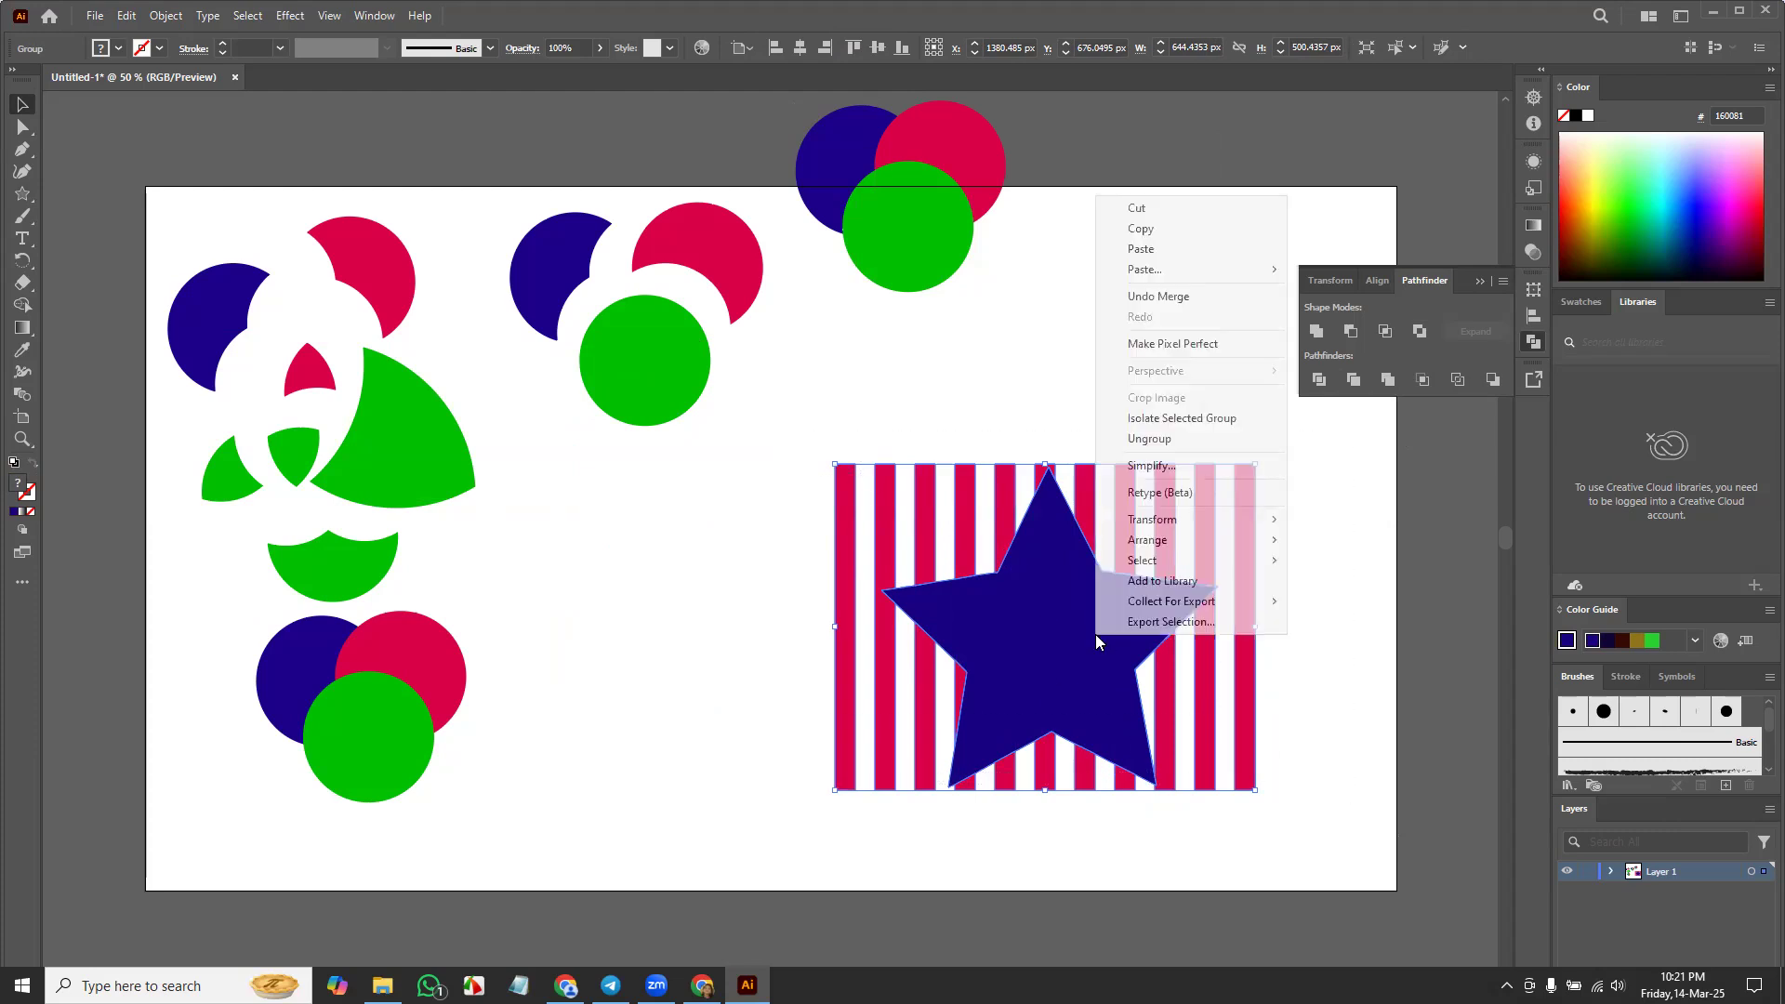
pyautogui.click(1150, 439)
pyautogui.moveTo(1049, 662); pyautogui.dragTo(611, 653)
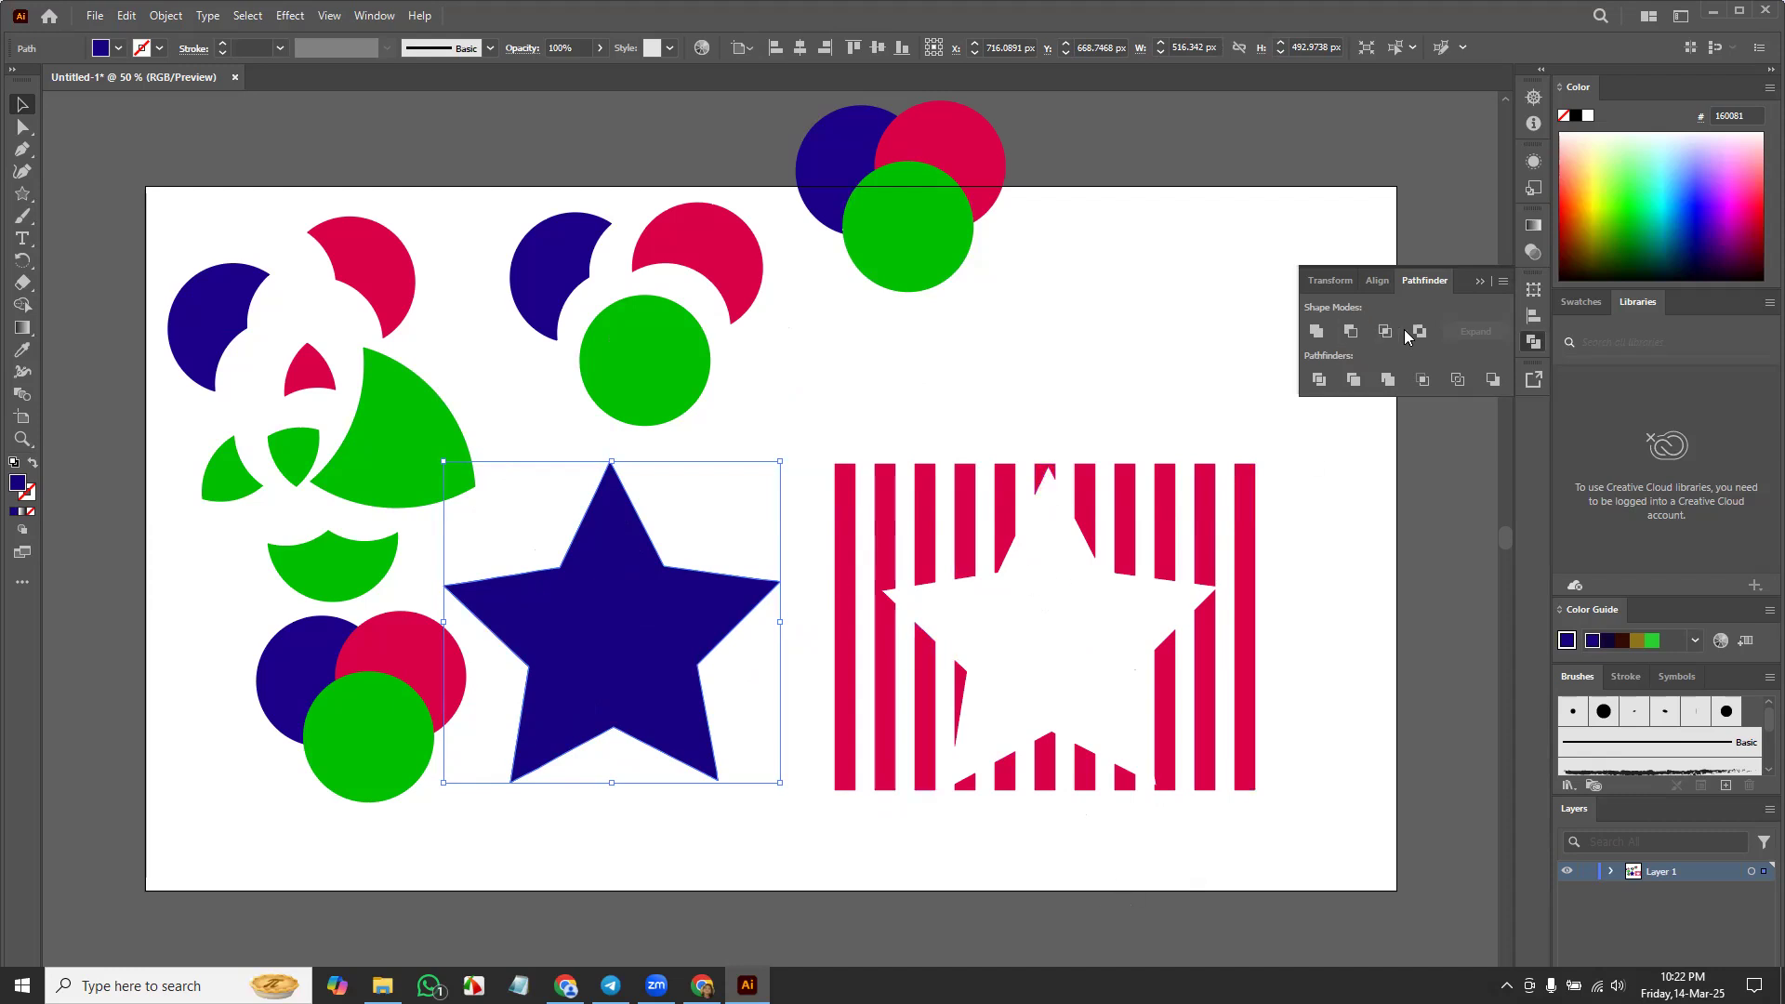
# Step: Undo the star's move, the ungrouping, the Merge and the star's placement over the crimson bars
pyautogui.click(1387, 381)
pyautogui.hotkey('ctrl', 'z')
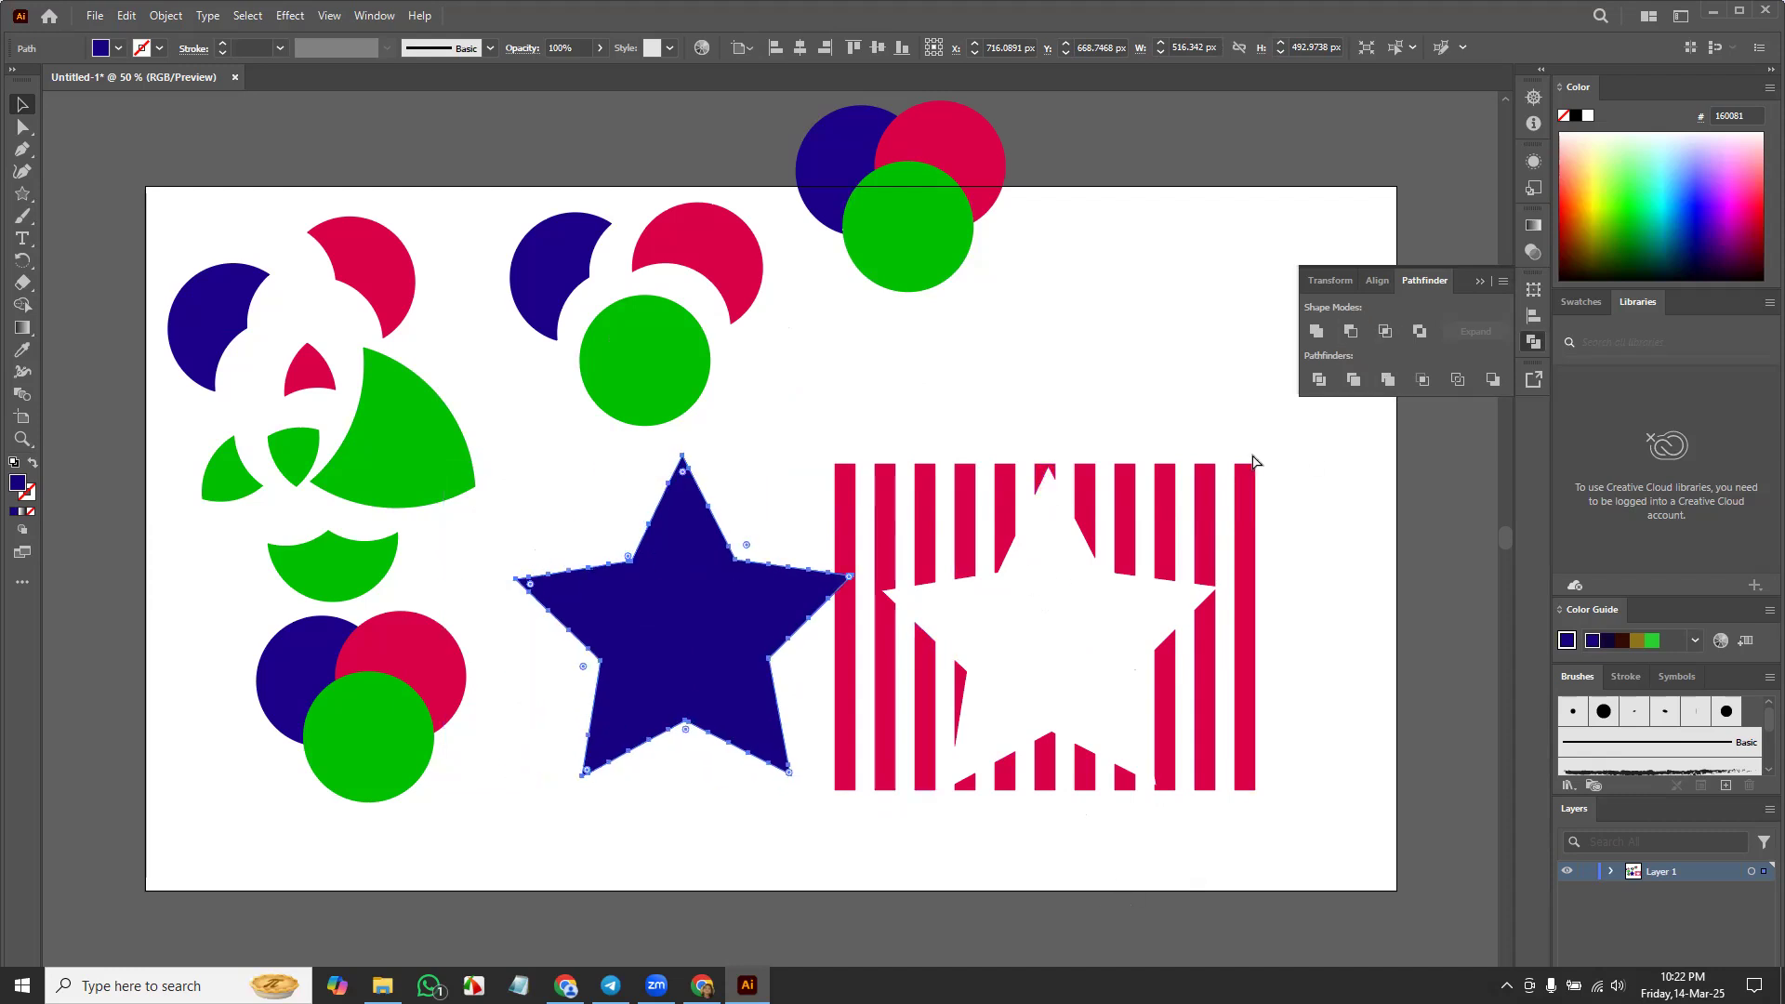
pyautogui.hotkey('ctrl', 'z')
pyautogui.hotkey('ctrl', 'z')
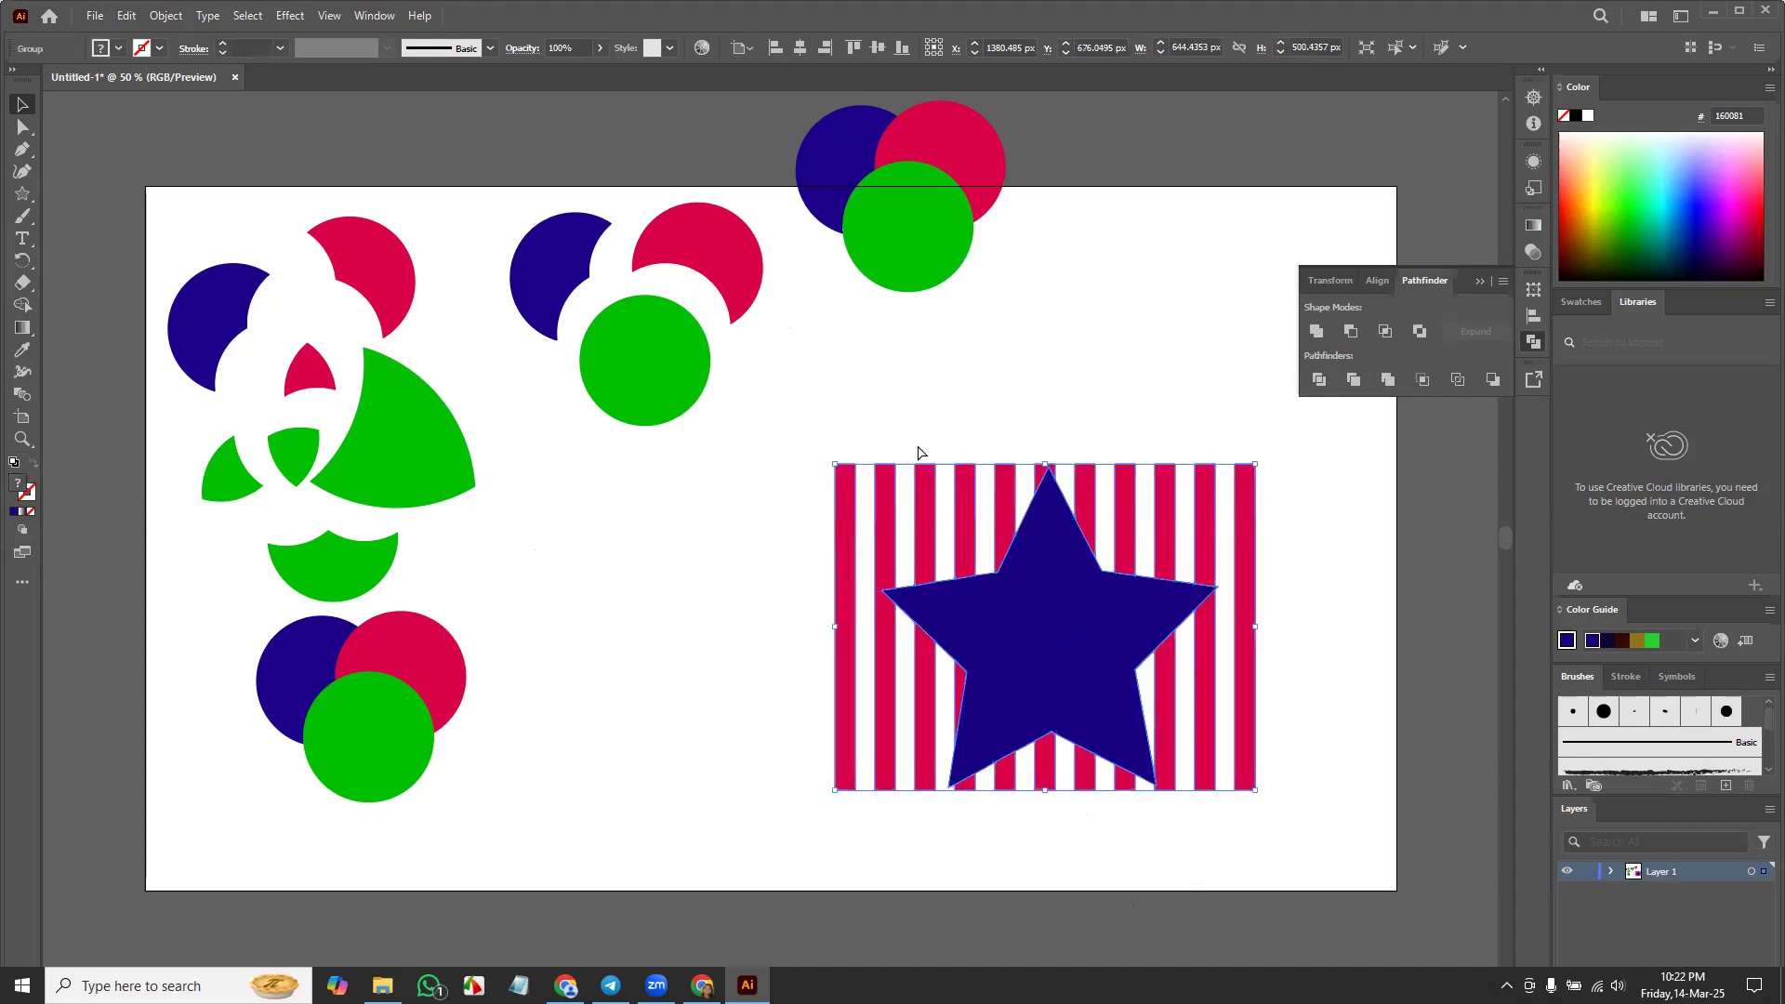
pyautogui.hotkey('ctrl', 'shift', 'g')
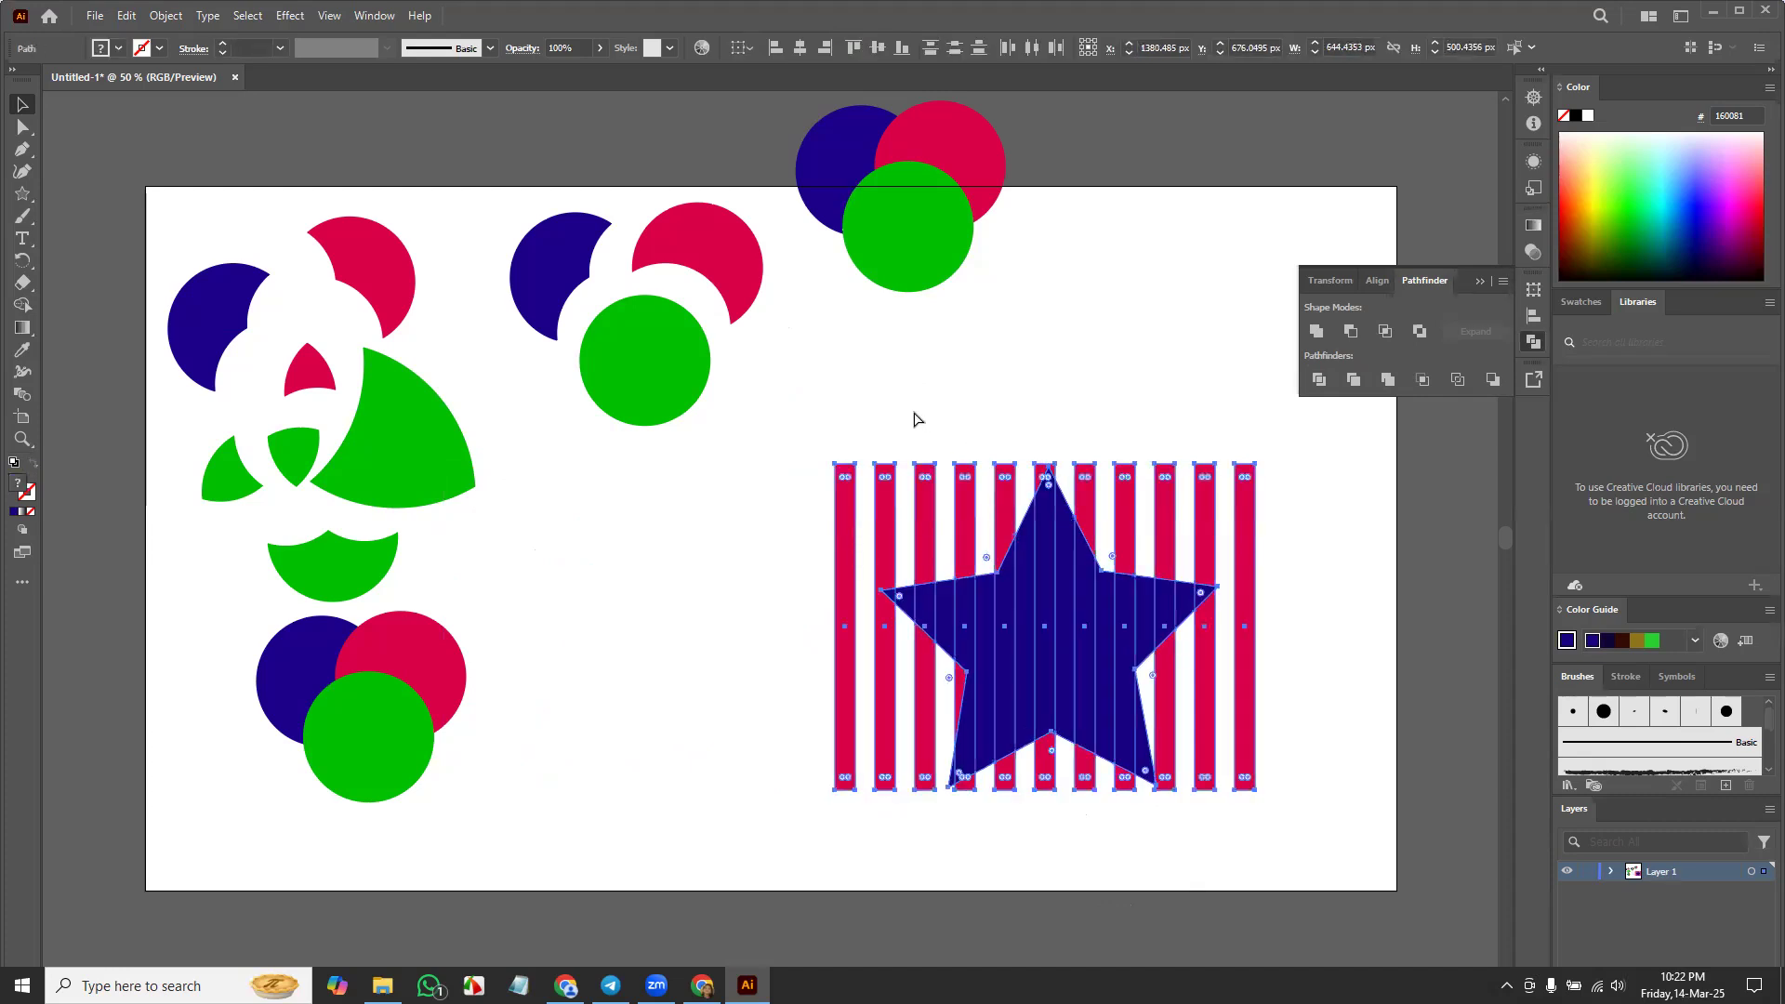
pyautogui.hotkey('ctrl', 'z')
# Step: Place the blue star over the crimson bars, apply the Crop pathfinder to them all, and move the striped star beside the circles
pyautogui.moveTo(704, 507); pyautogui.dragTo(1054, 673)
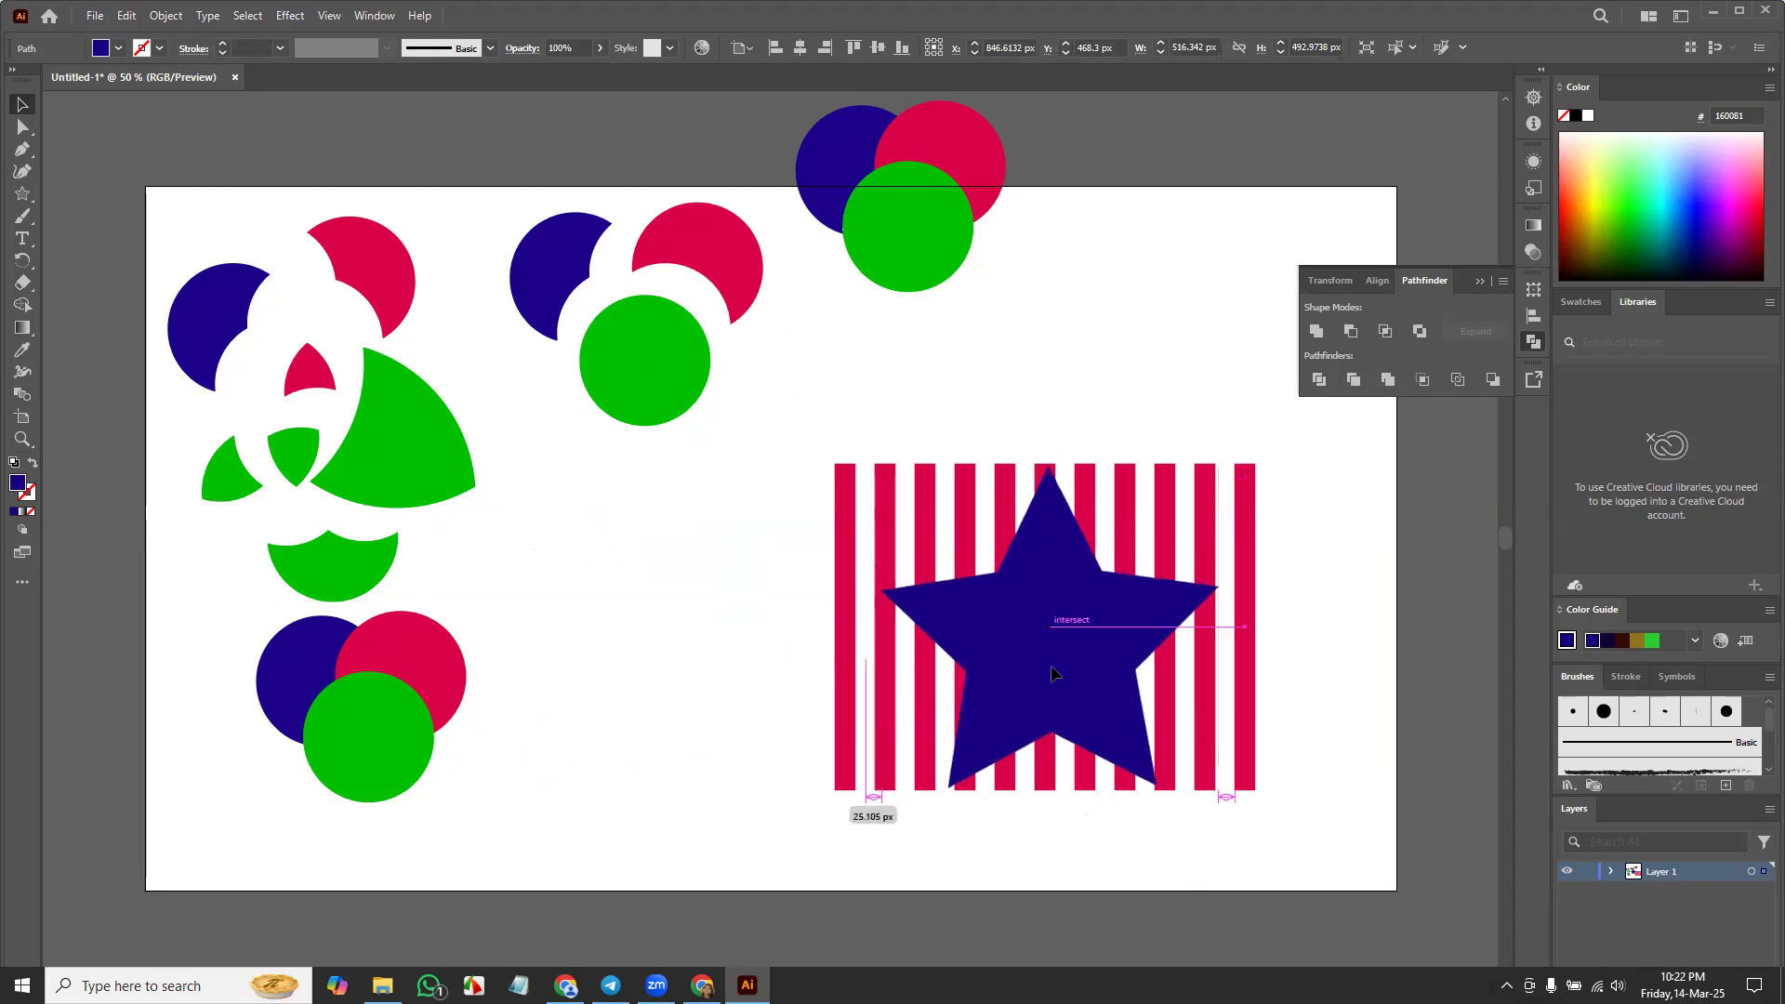
pyautogui.moveTo(794, 435); pyautogui.dragTo(1329, 799)
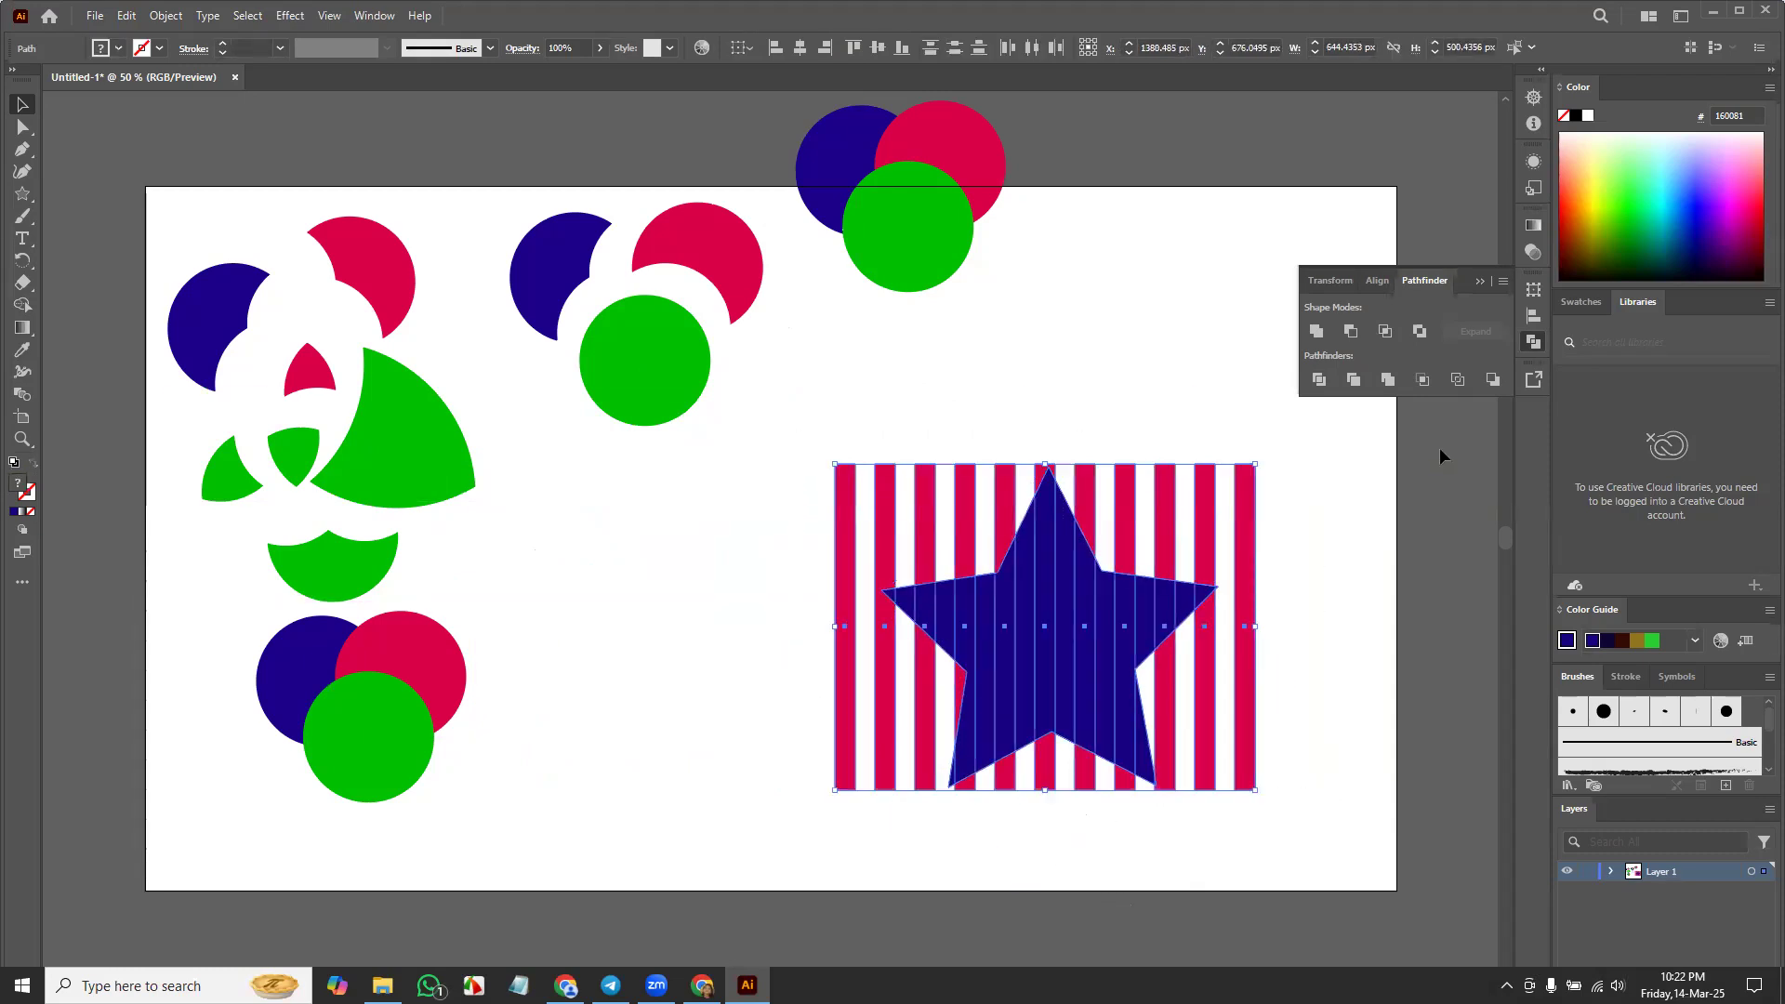
pyautogui.click(1420, 382)
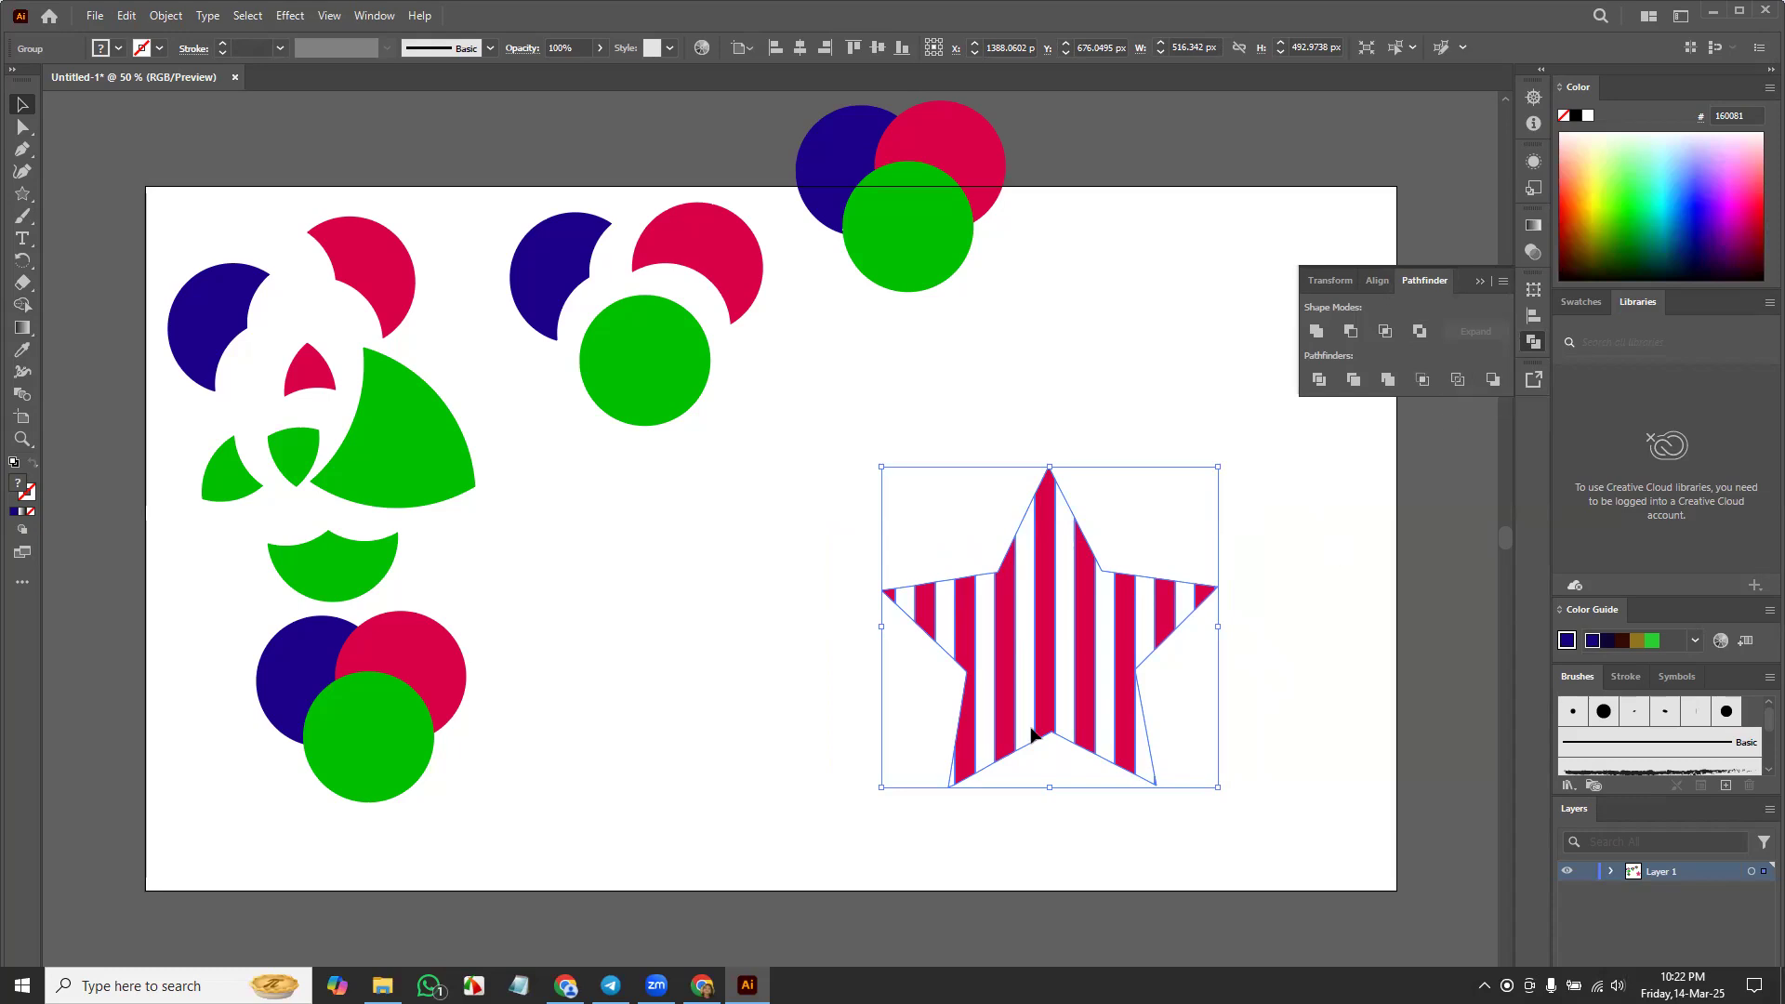
pyautogui.moveTo(1074, 655); pyautogui.dragTo(618, 663)
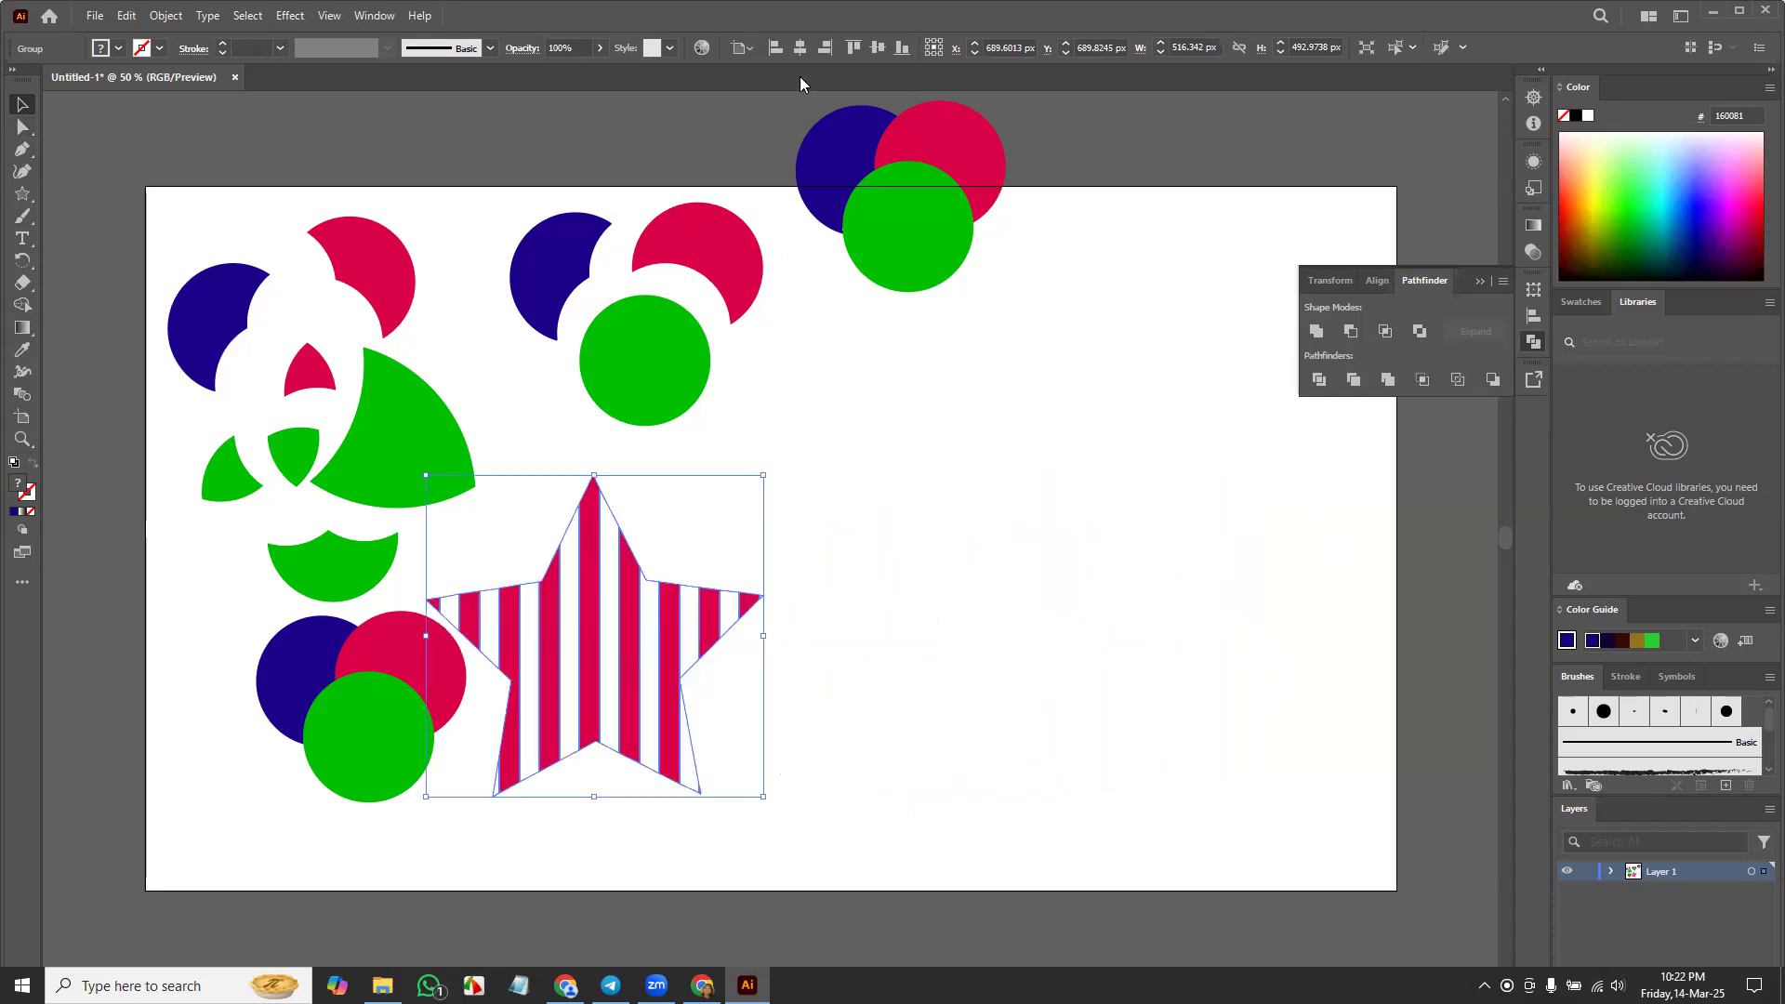
# Step: Move the overlapping blue, crimson and green circles next to the striped star to the empty area, and apply the Outline pathfinder
pyautogui.moveTo(197, 600); pyautogui.dragTo(396, 750)
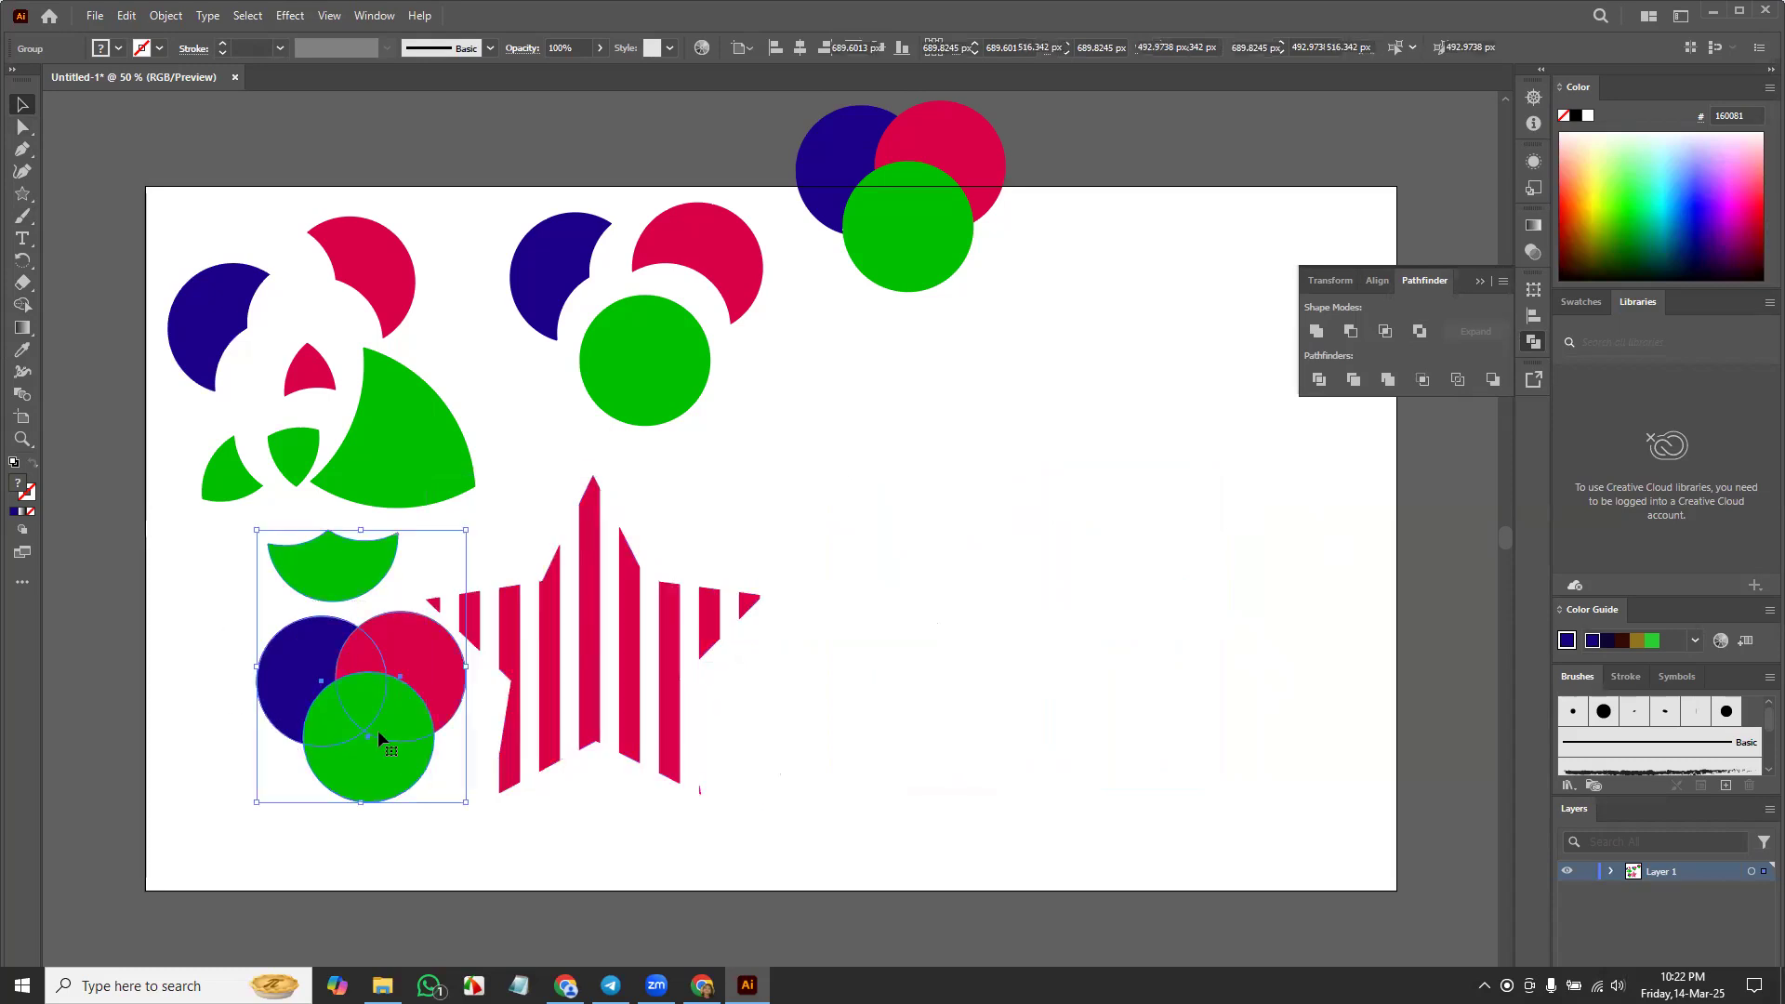
pyautogui.click(589, 834)
pyautogui.moveTo(212, 636); pyautogui.dragTo(1040, 487)
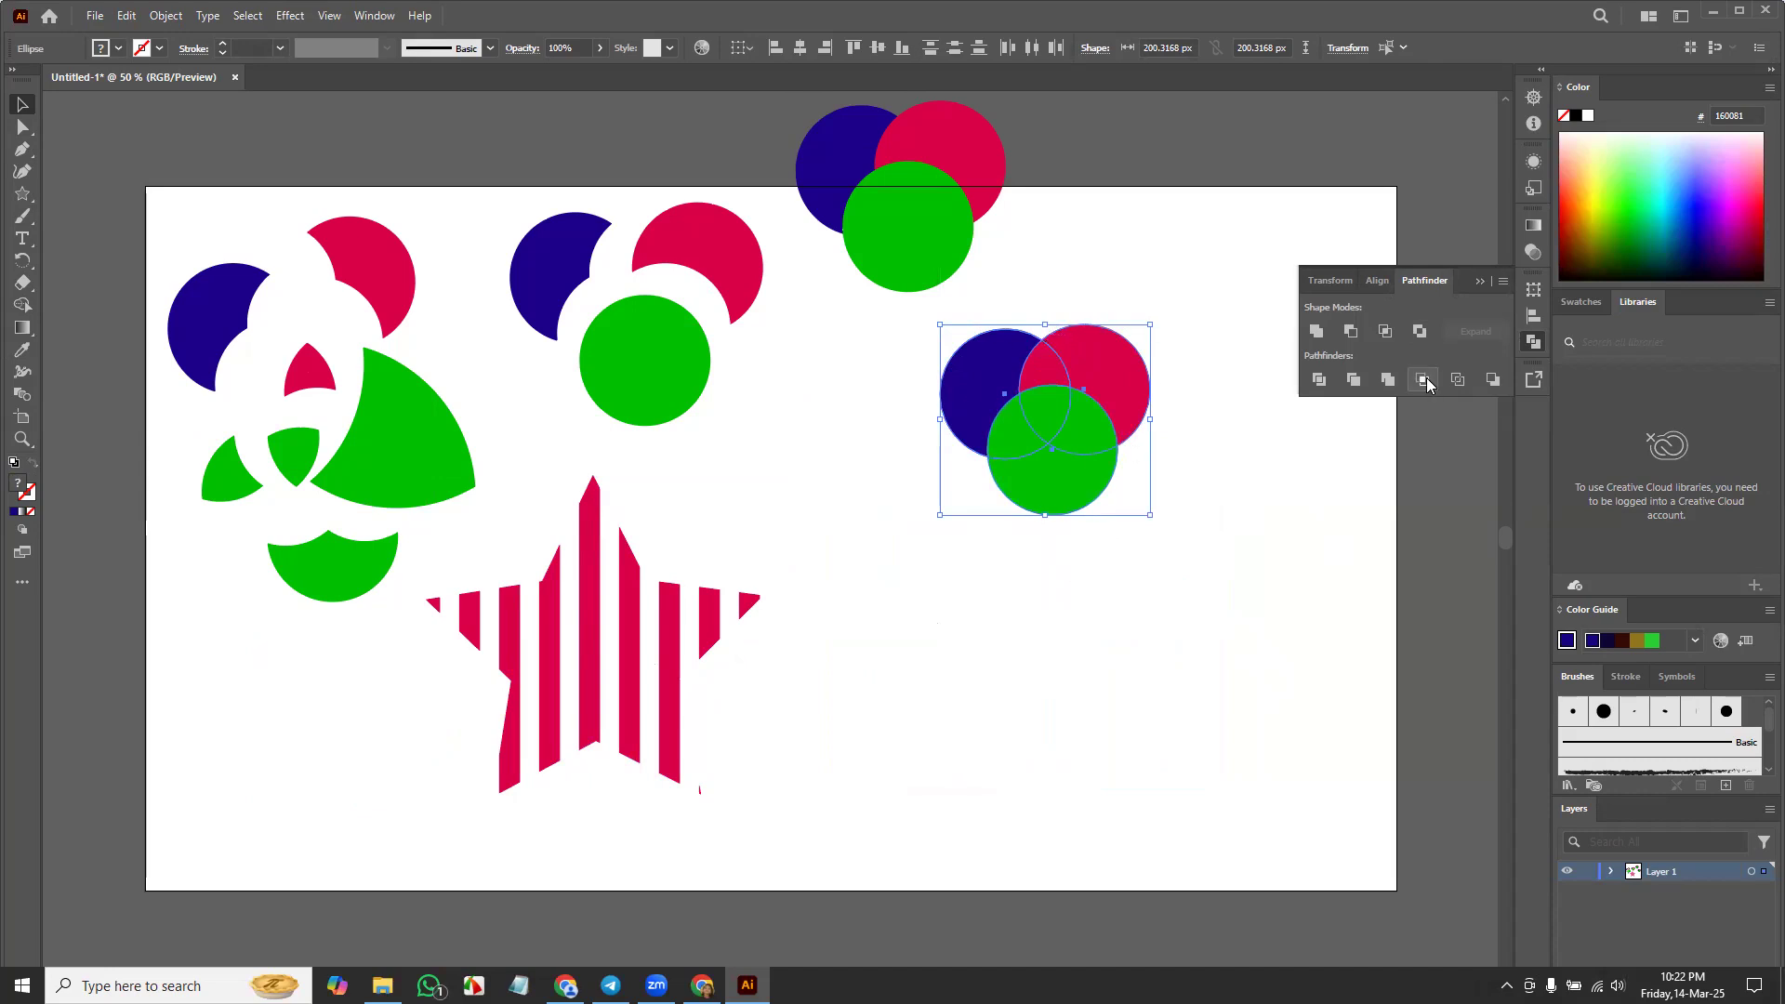
pyautogui.click(1458, 380)
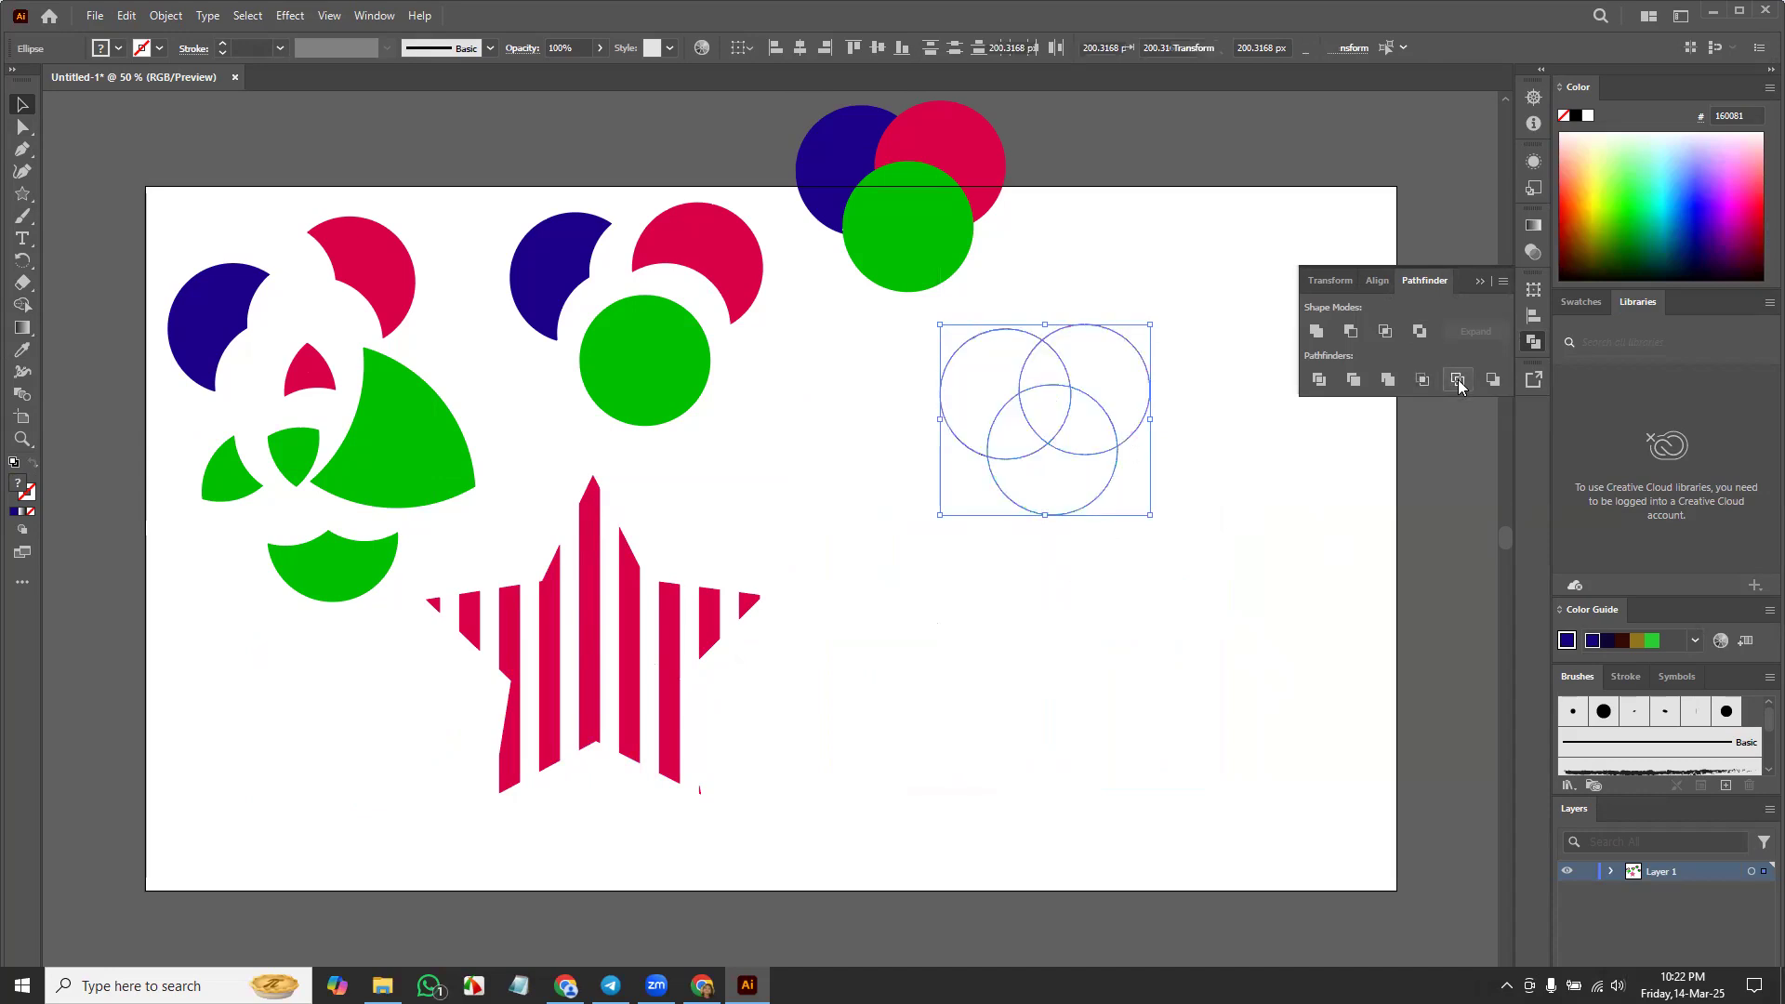
# Step: Ungroup the outlined circles and pull the outer green, crimson and blue arcs away from the central loops
pyautogui.click(1078, 632)
pyautogui.moveTo(1063, 514)
pyautogui.mouseDown()
pyautogui.moveTo(1056, 558)
pyautogui.moveTo(1057, 539)
pyautogui.mouseUp()
pyautogui.rightClick(1056, 539)
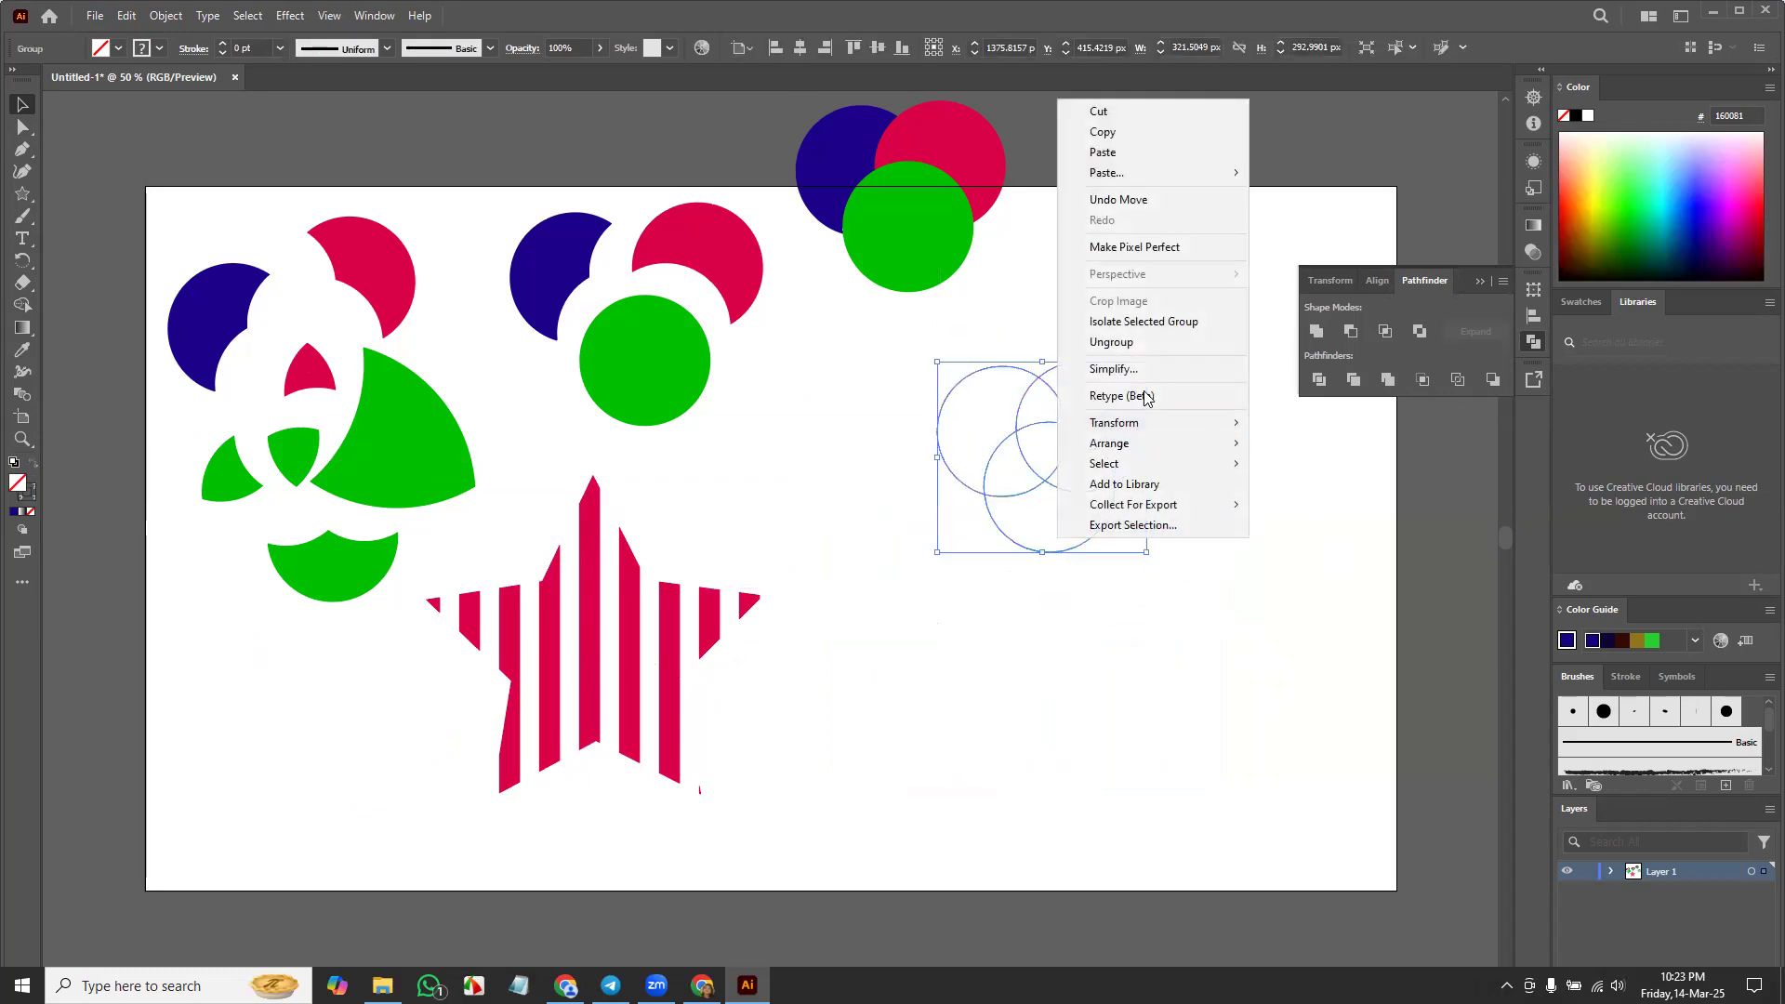
pyautogui.click(1157, 342)
pyautogui.click(1067, 527)
pyautogui.moveTo(1062, 555); pyautogui.dragTo(1033, 609)
pyautogui.moveTo(1140, 391); pyautogui.dragTo(1146, 348)
pyautogui.moveTo(957, 386); pyautogui.dragTo(847, 360)
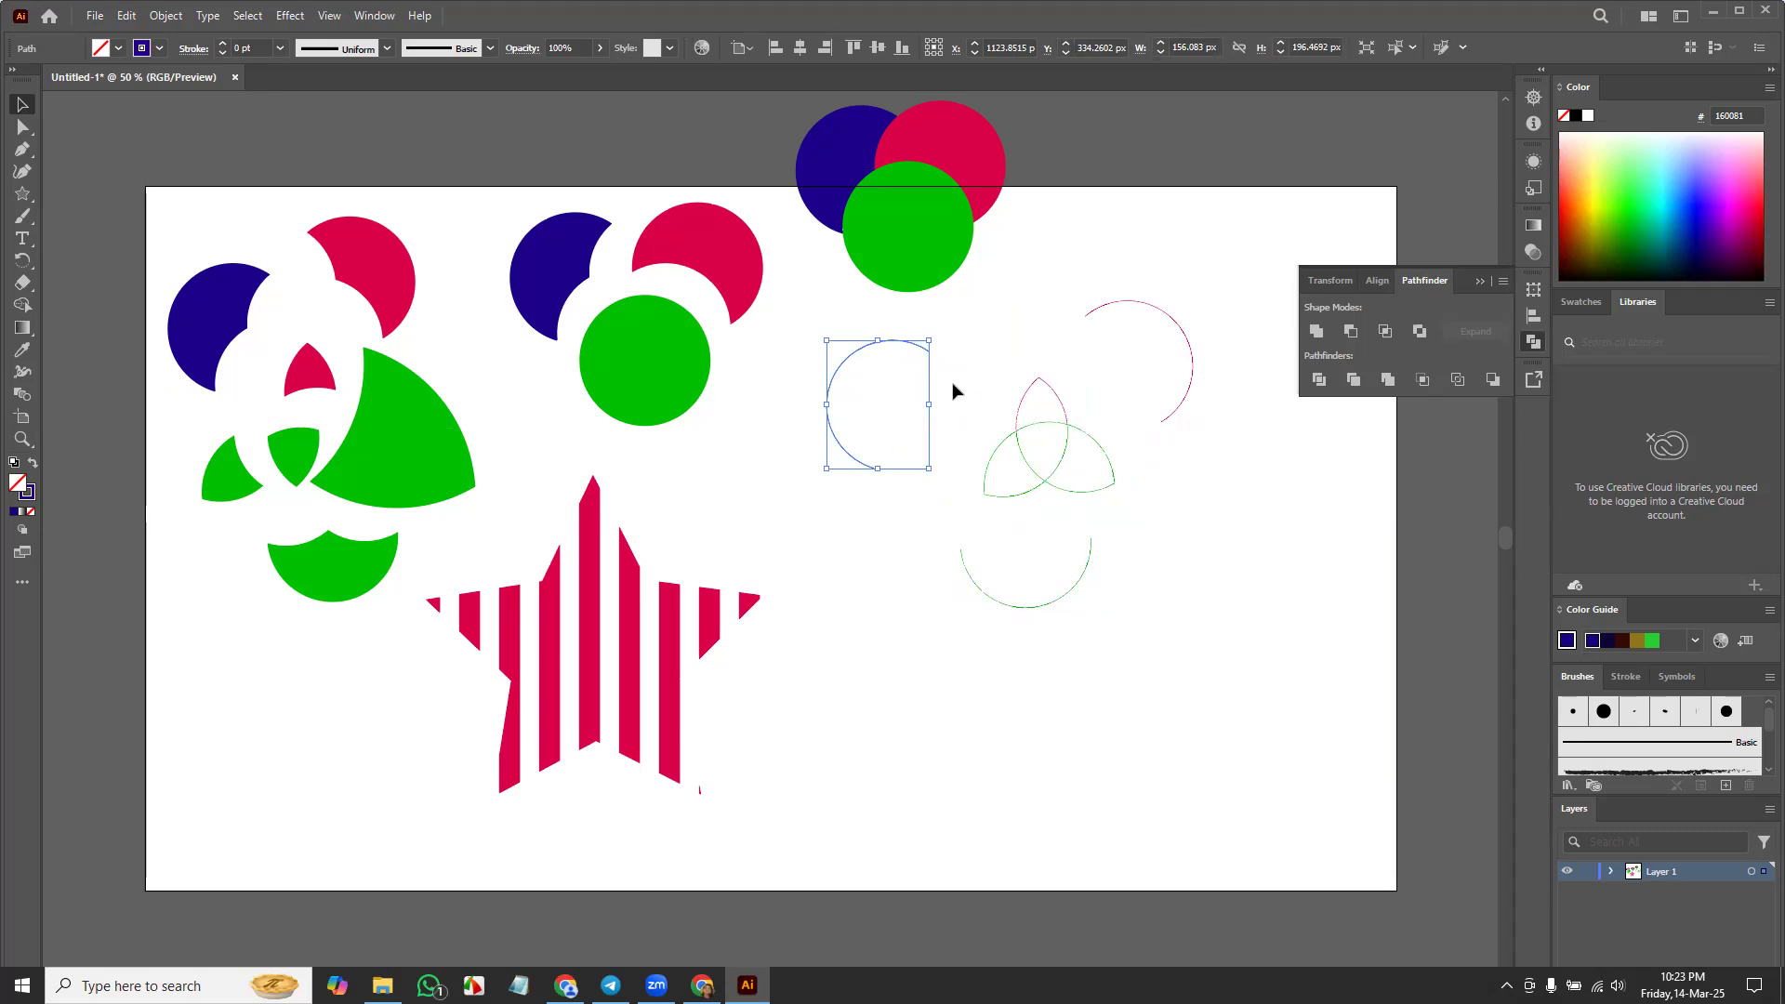
# Step: Select all the separated outline arcs and loops and delete them
pyautogui.moveTo(798, 342); pyautogui.dragTo(1251, 613)
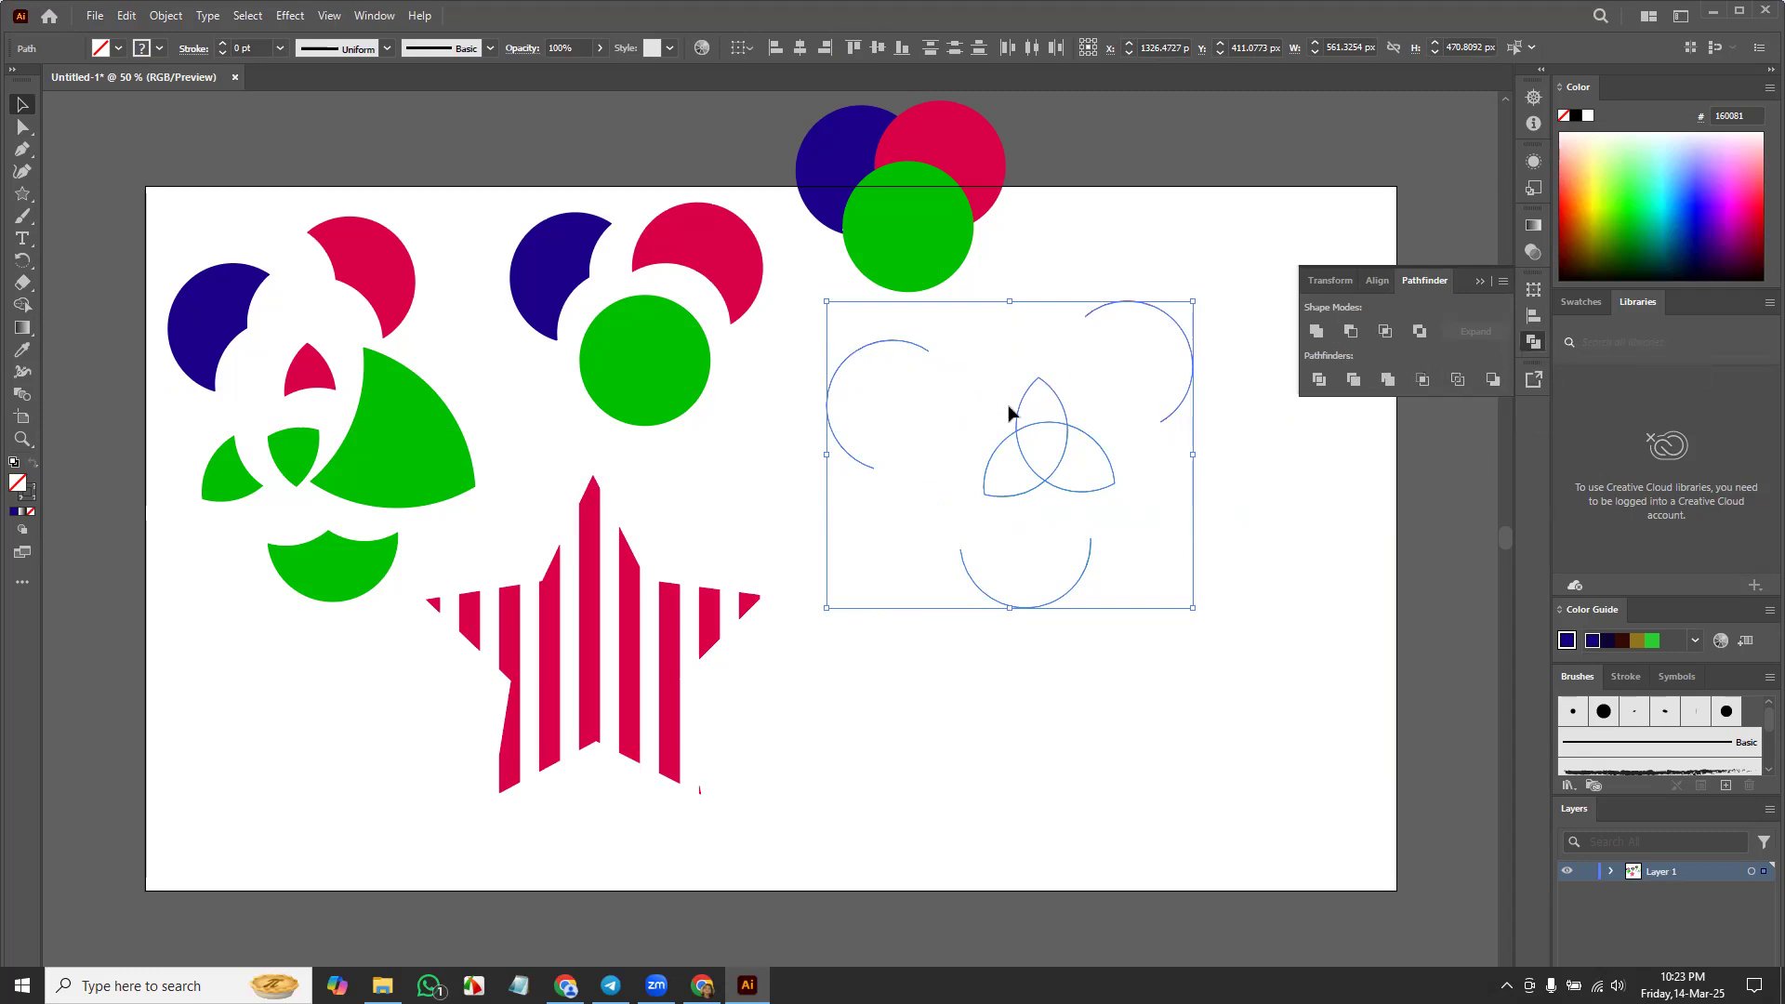
pyautogui.click(1149, 741)
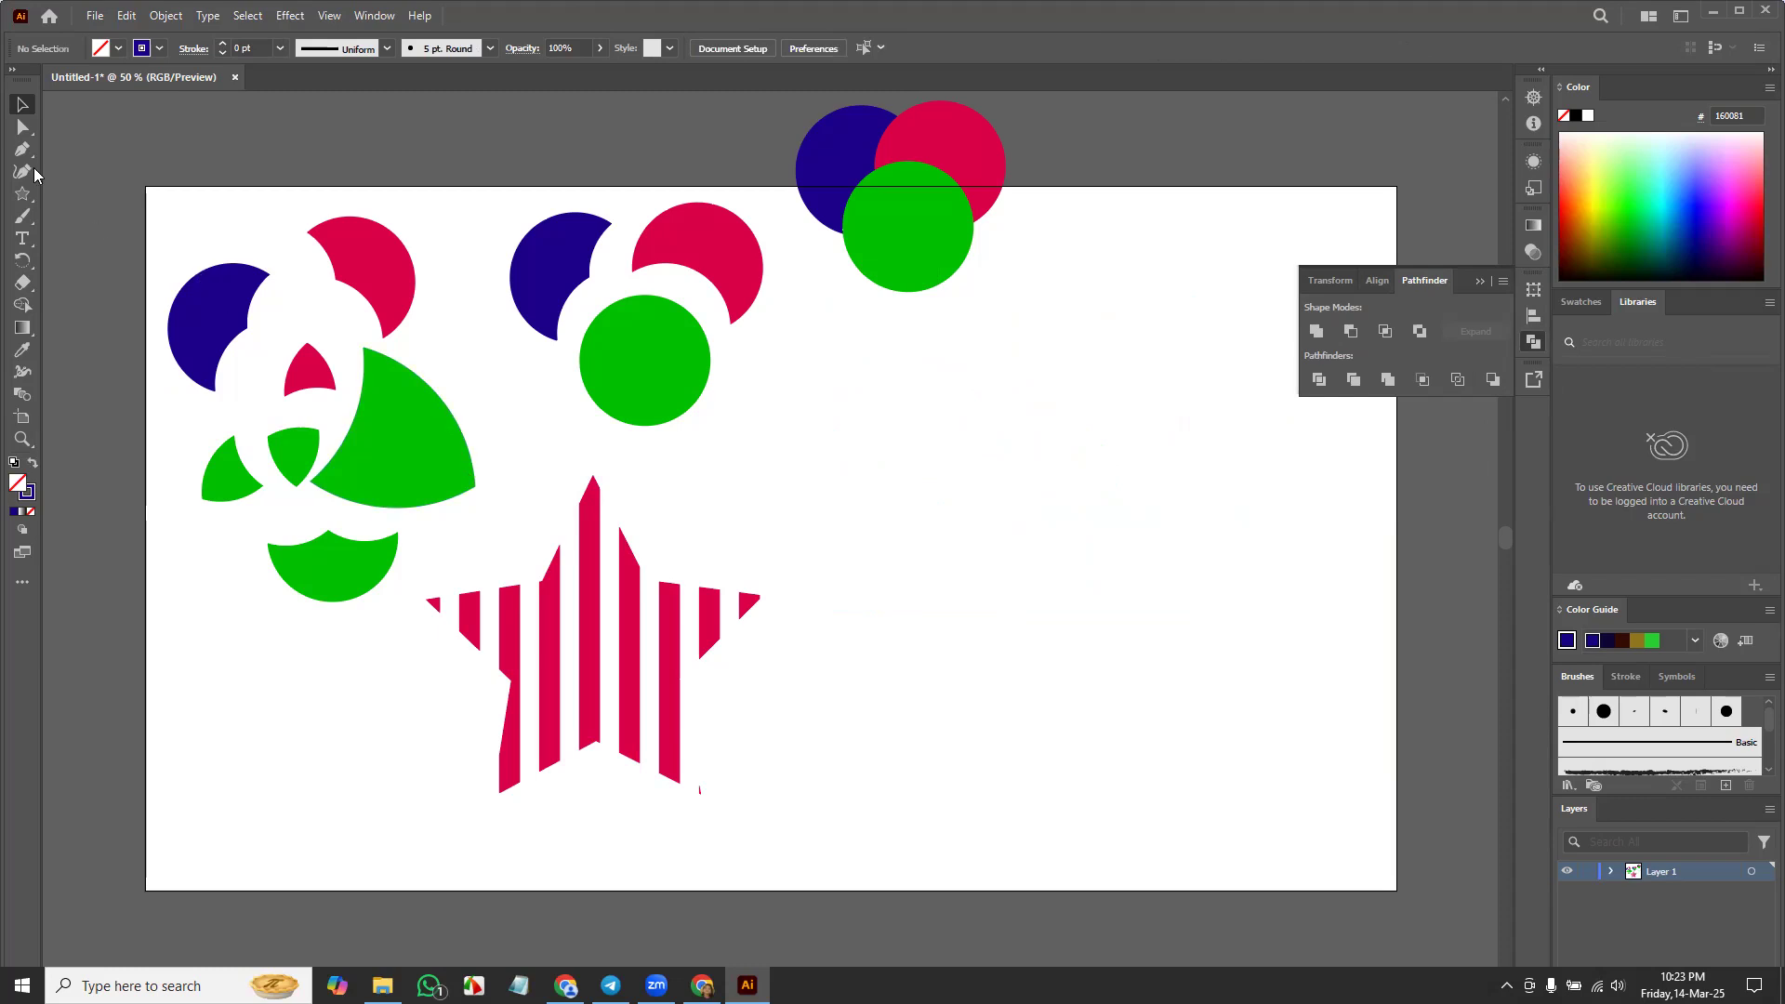
# Step: Draw a rectangle about 294 × 283 px in the empty area beside the striped star
pyautogui.click(29, 202)
pyautogui.click(102, 193)
pyautogui.moveTo(923, 418); pyautogui.dragTo(1115, 601)
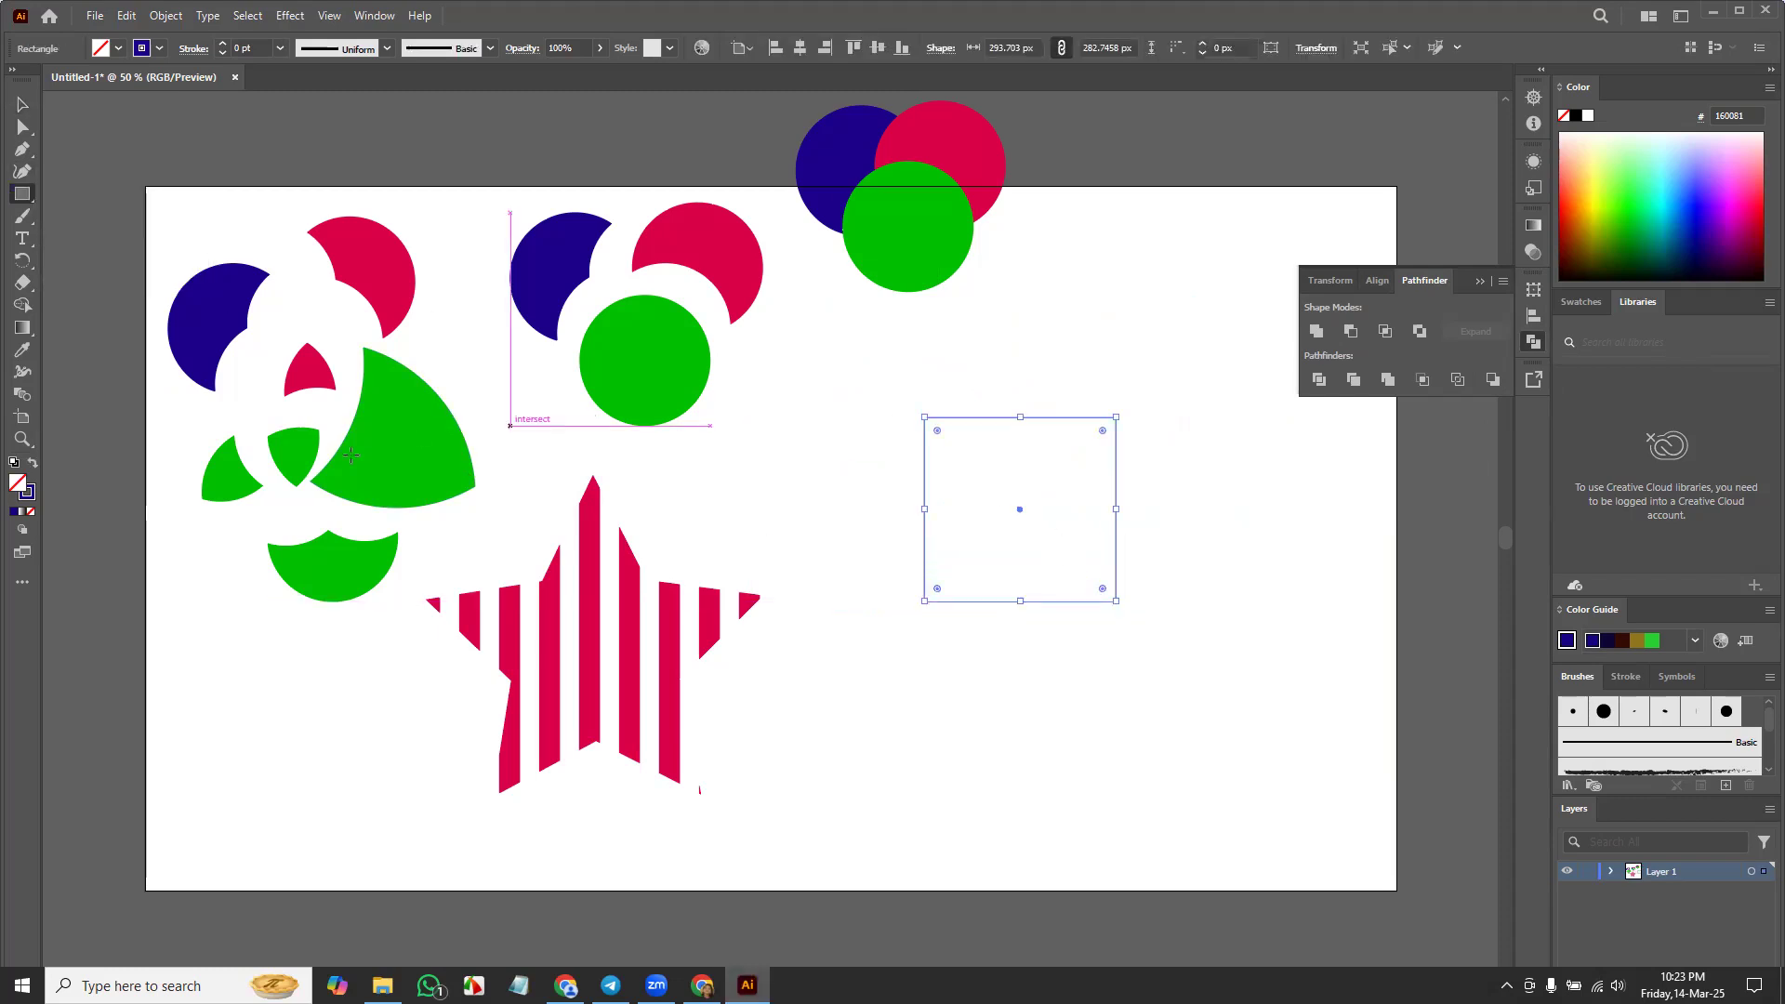
# Step: Fill the new rectangle with dark blue (0f0f6d) and remove its stroke
pyautogui.doubleClick(25, 485)
pyautogui.moveTo(948, 590); pyautogui.dragTo(1020, 577)
pyautogui.click(1293, 449)
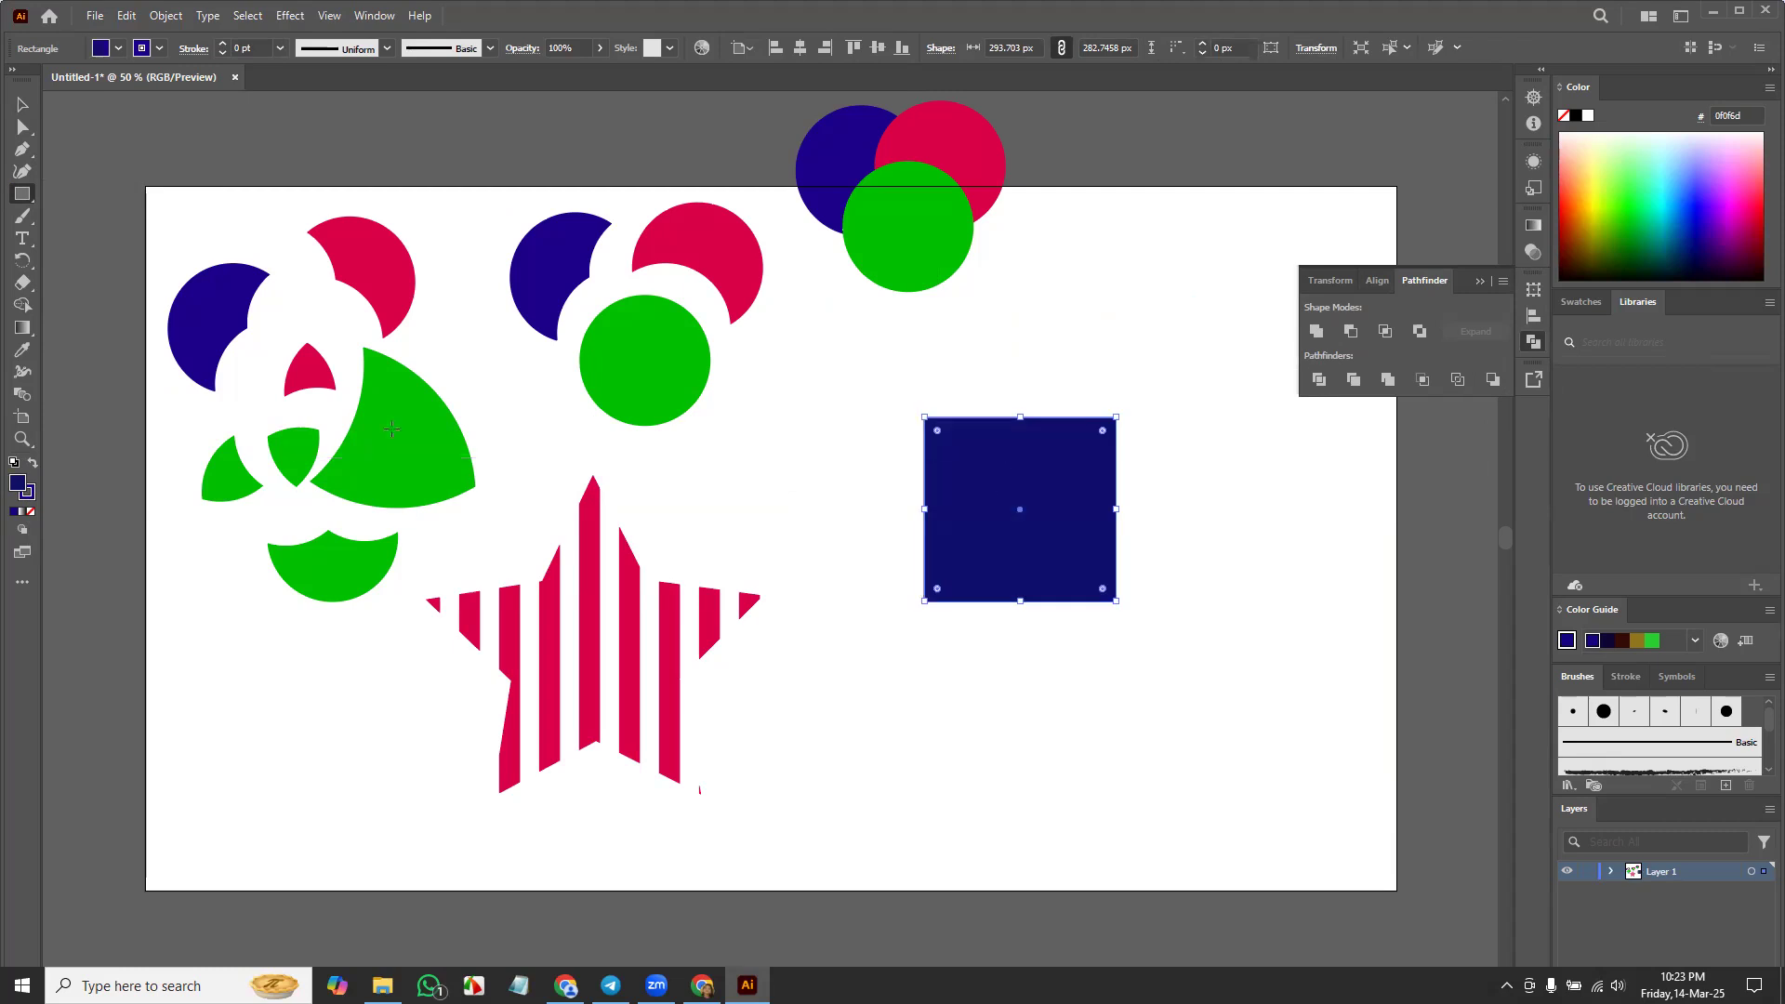
pyautogui.click(31, 494)
pyautogui.click(30, 512)
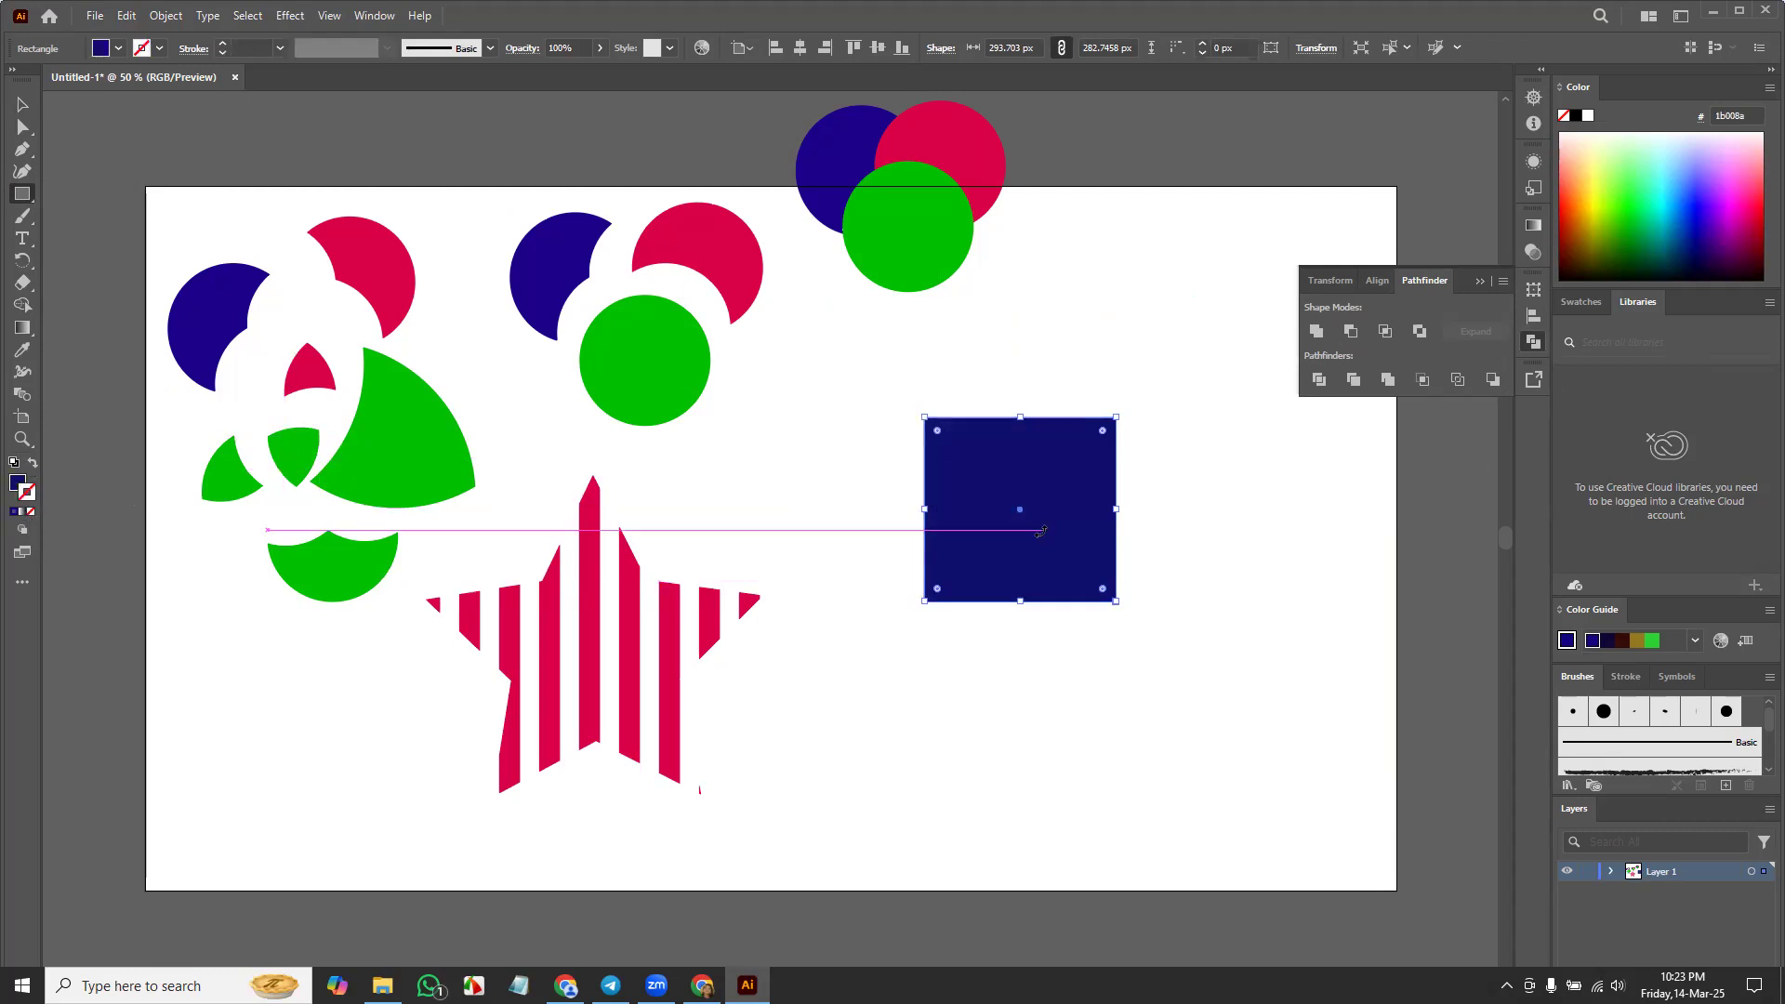
# Step: Activate the Rectangle tool for drawing another shape
pyautogui.press('v')
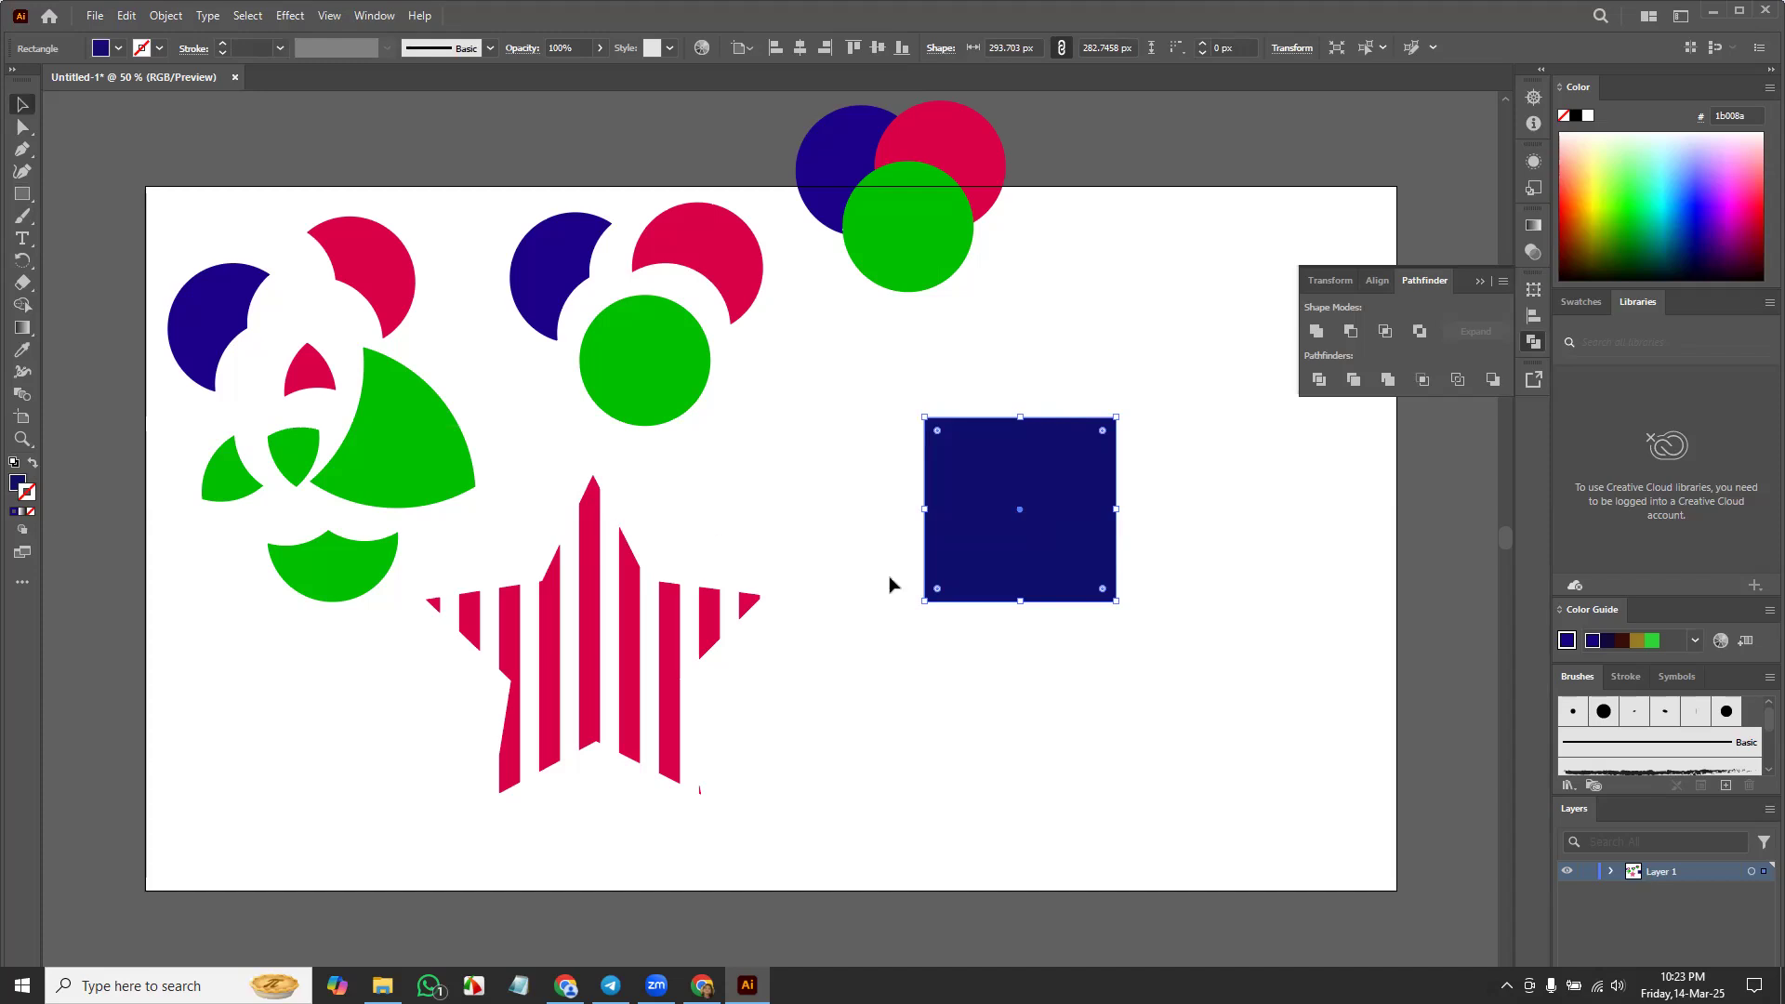
pyautogui.click(22, 194)
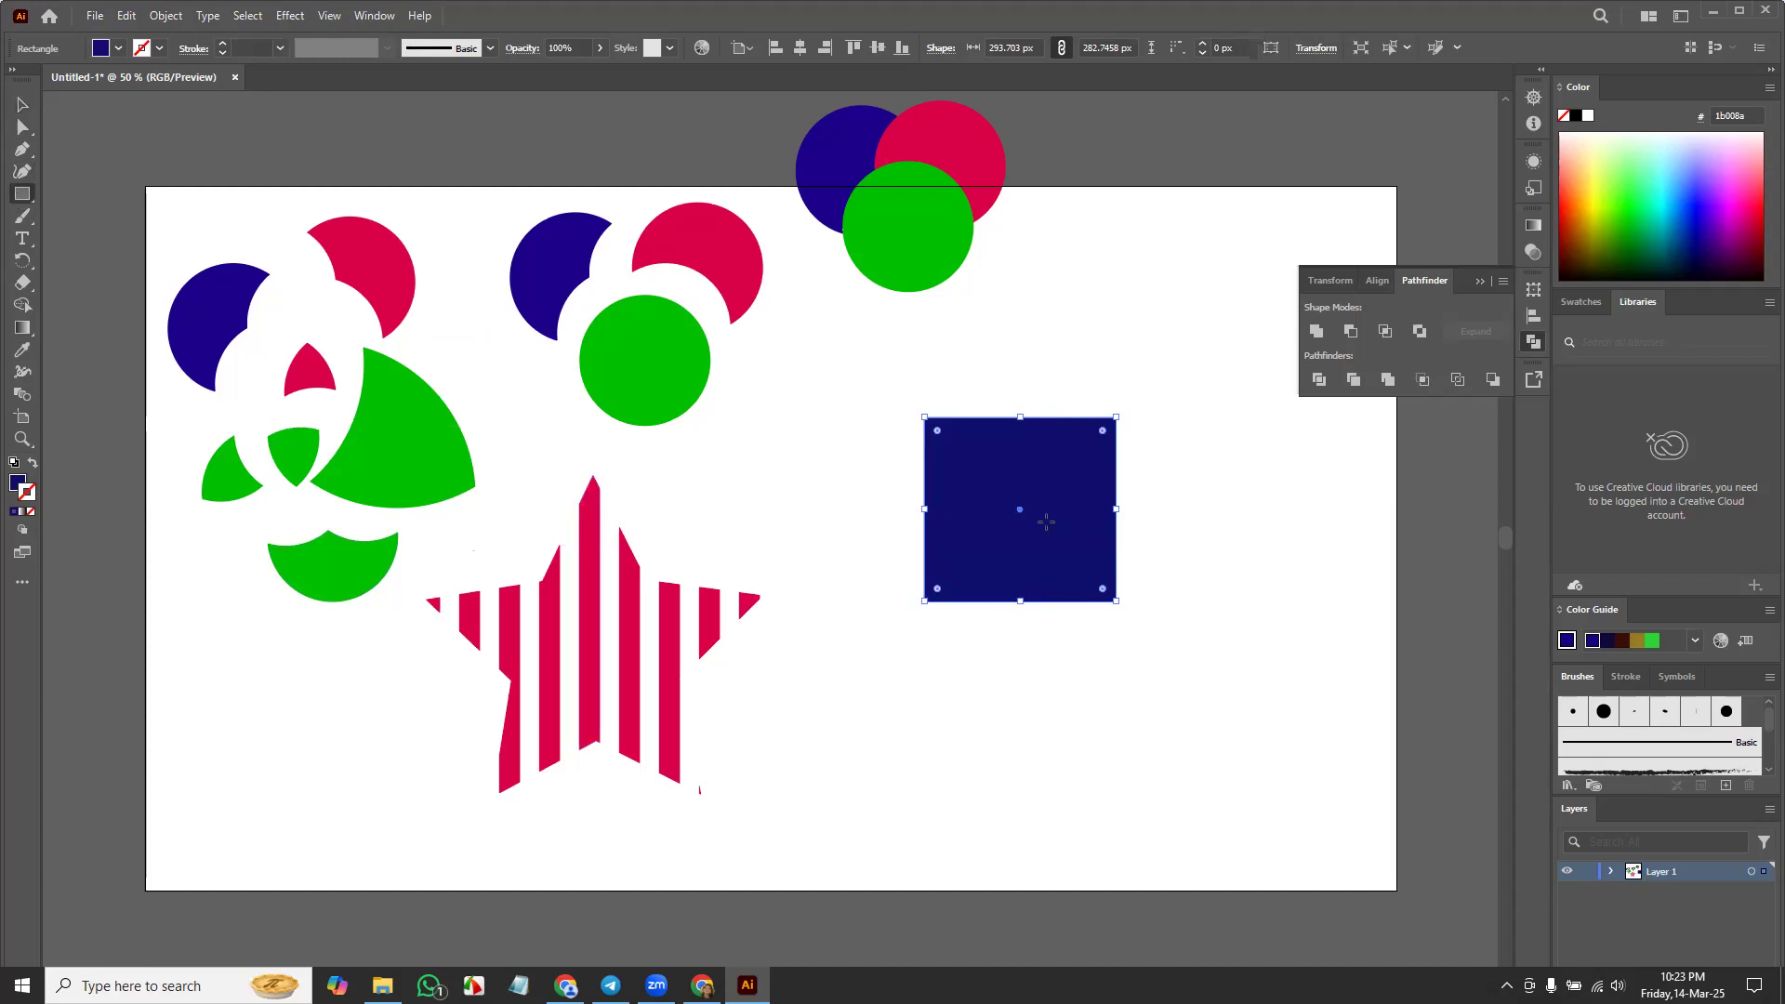
# Step: Draw a rectangle about 311 by 257 px overlapping the dark blue one's lower corner, filled green (#008d34) with no stroke
pyautogui.moveTo(1030, 522); pyautogui.dragTo(1233, 688)
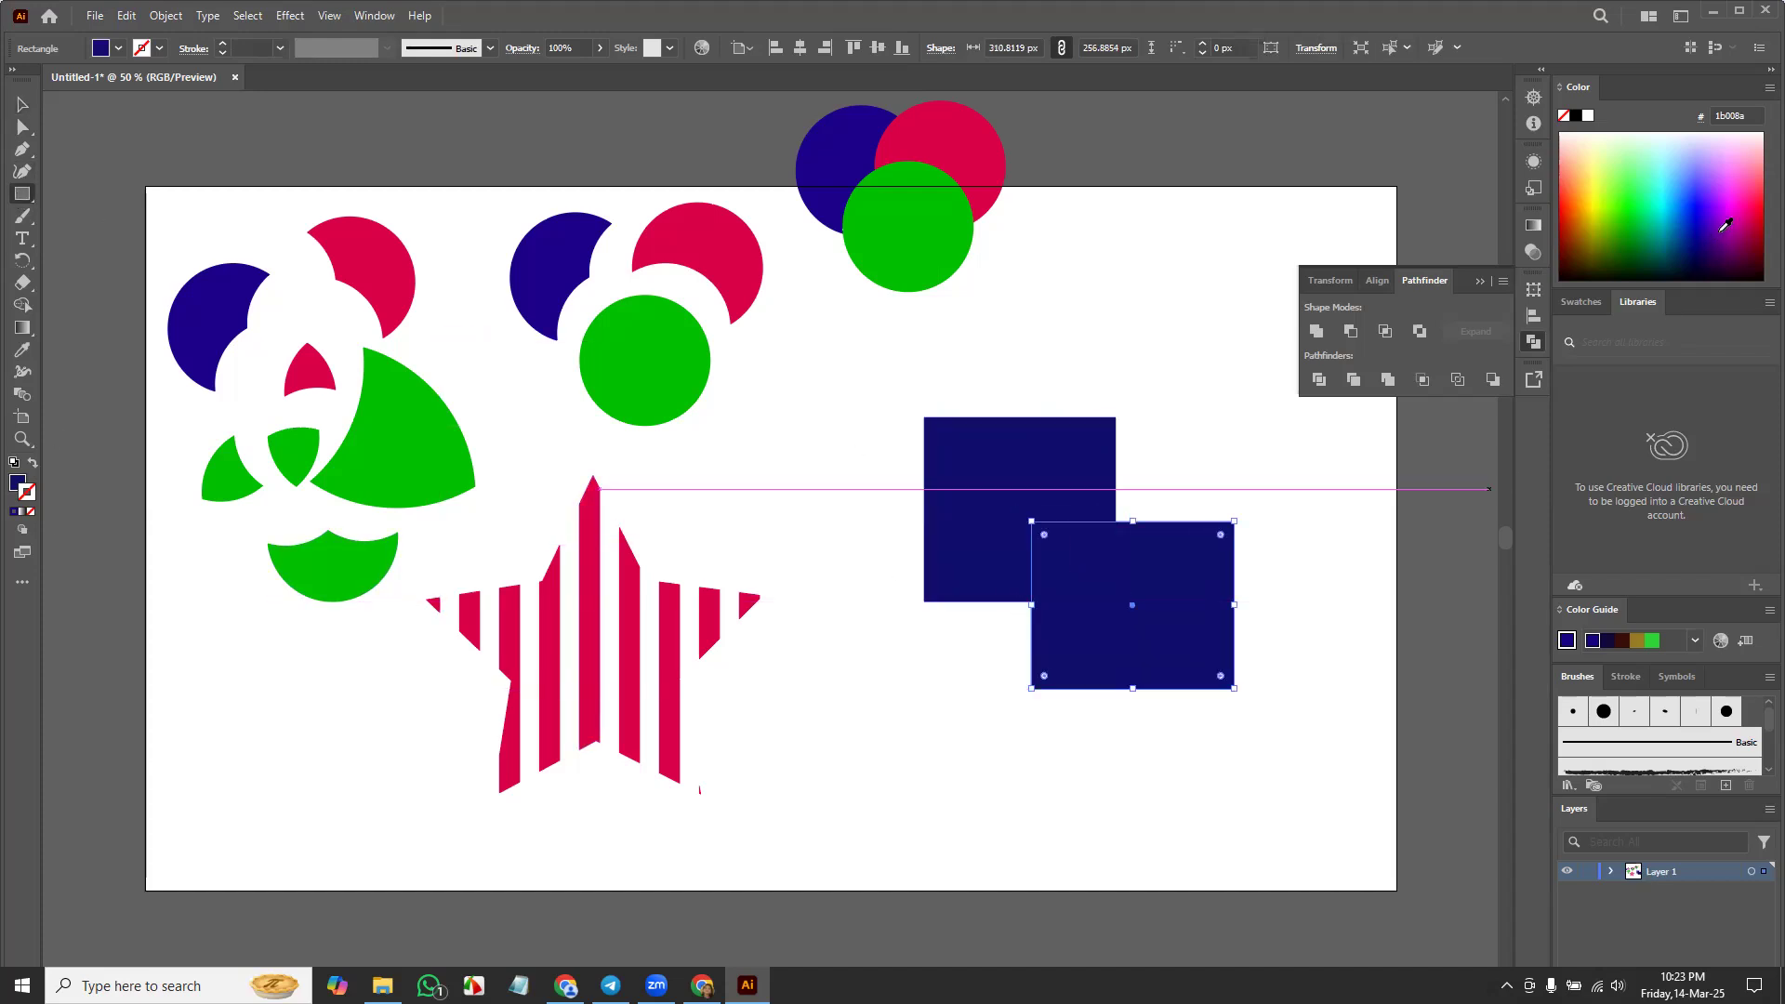
pyautogui.click(1618, 229)
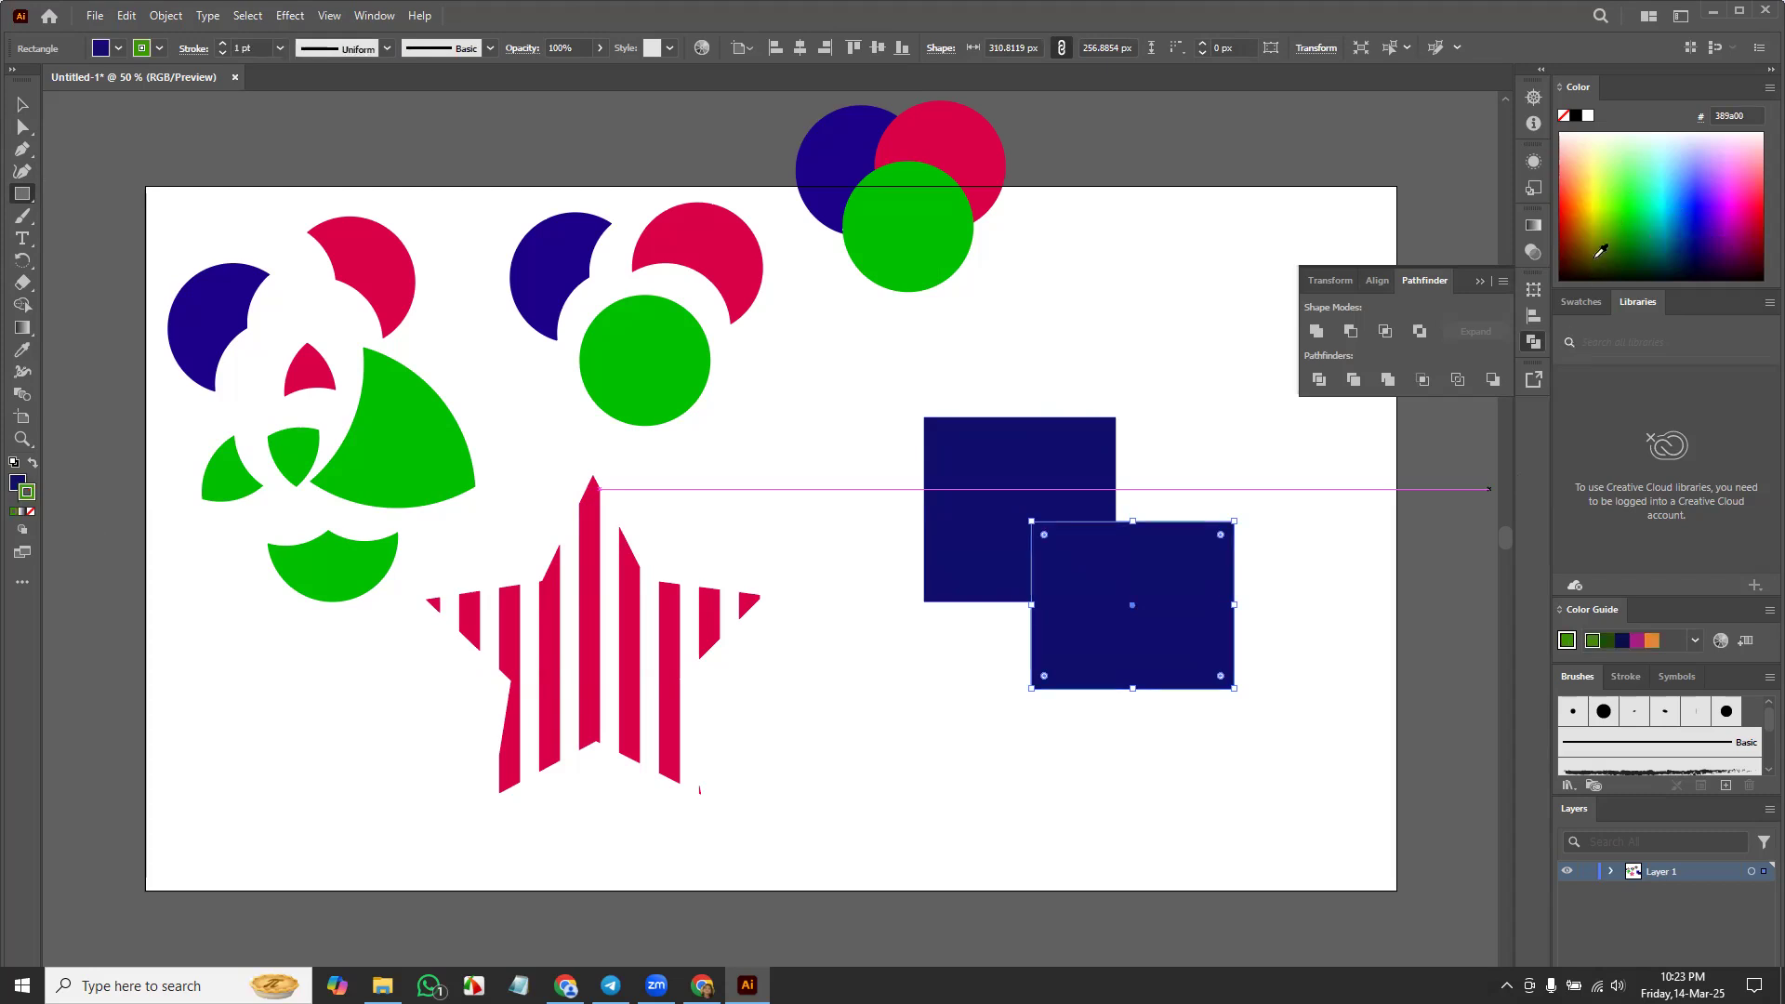
pyautogui.click(1647, 232)
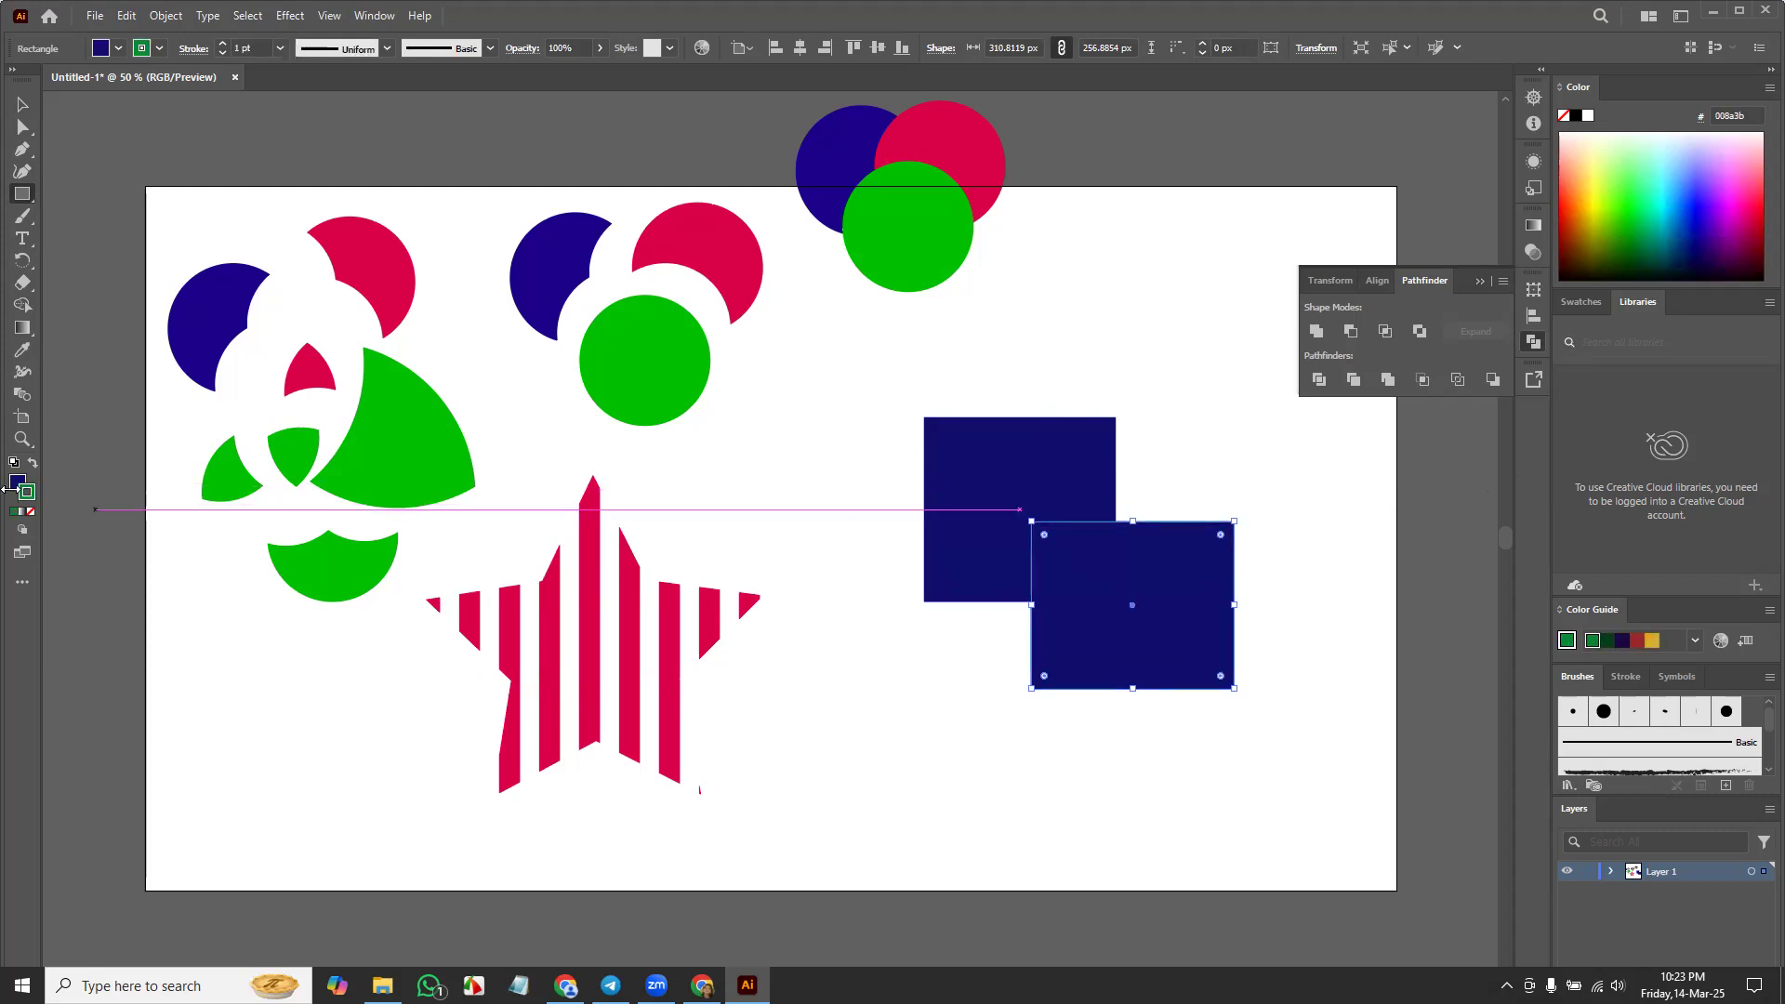
pyautogui.click(30, 511)
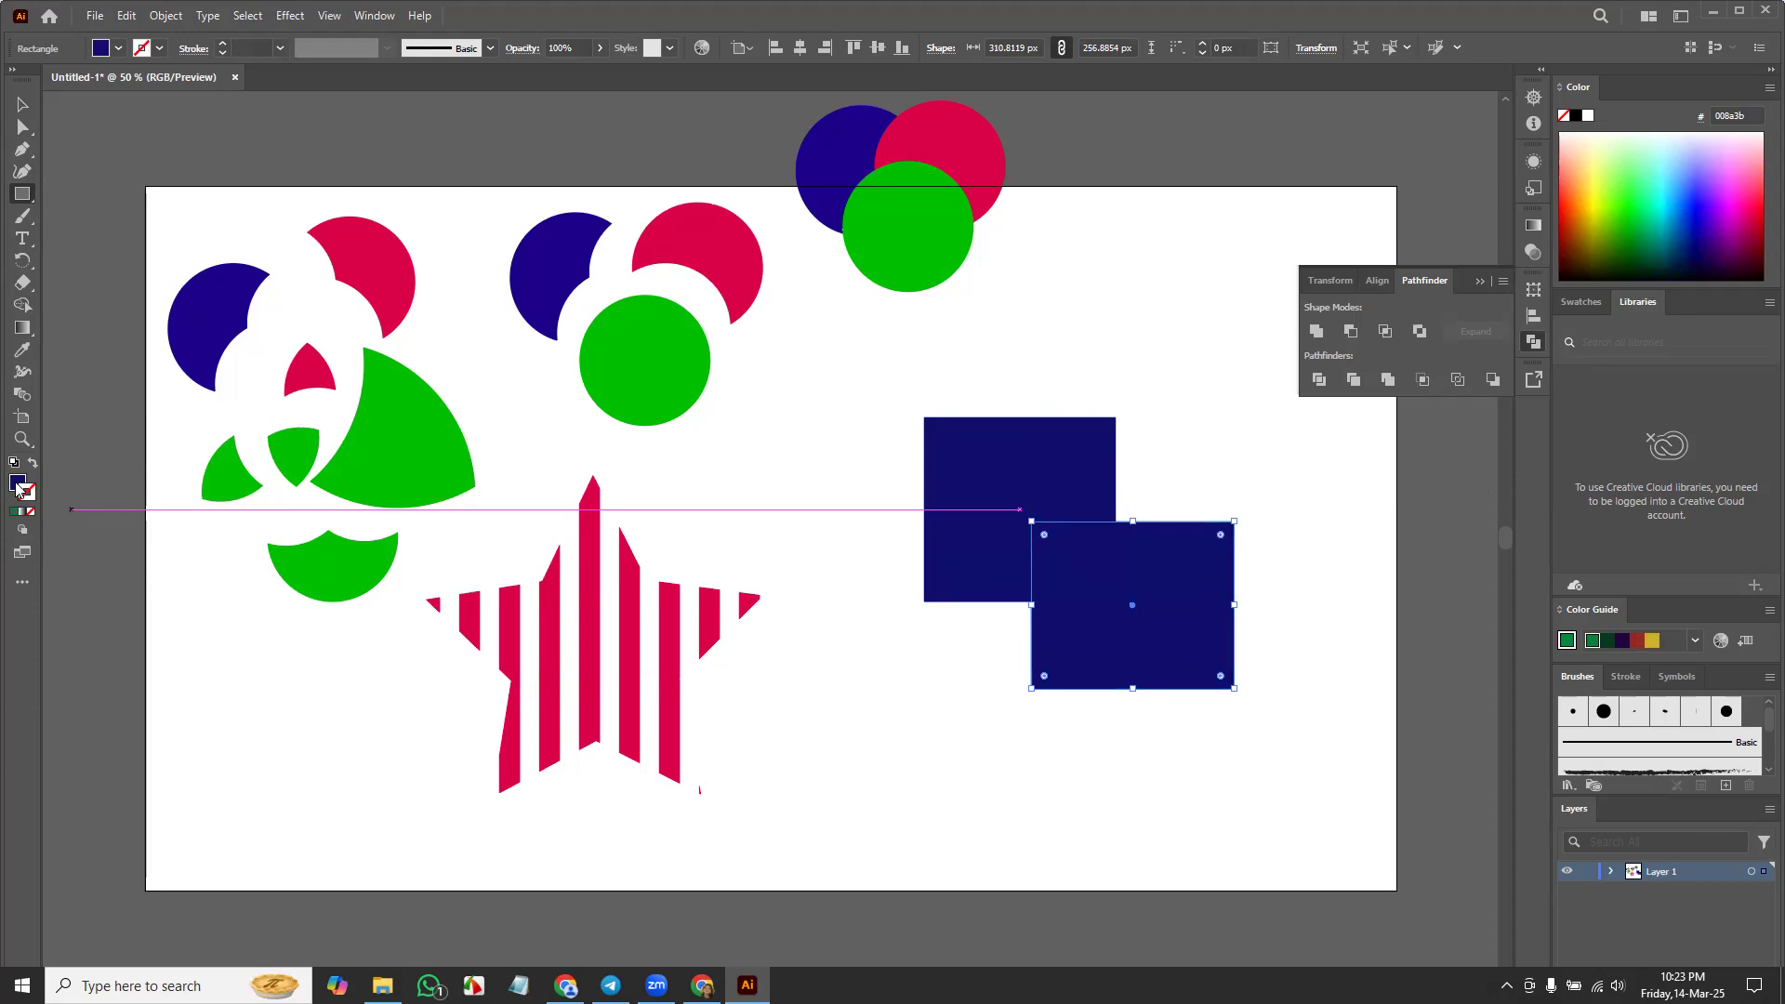
pyautogui.click(18, 483)
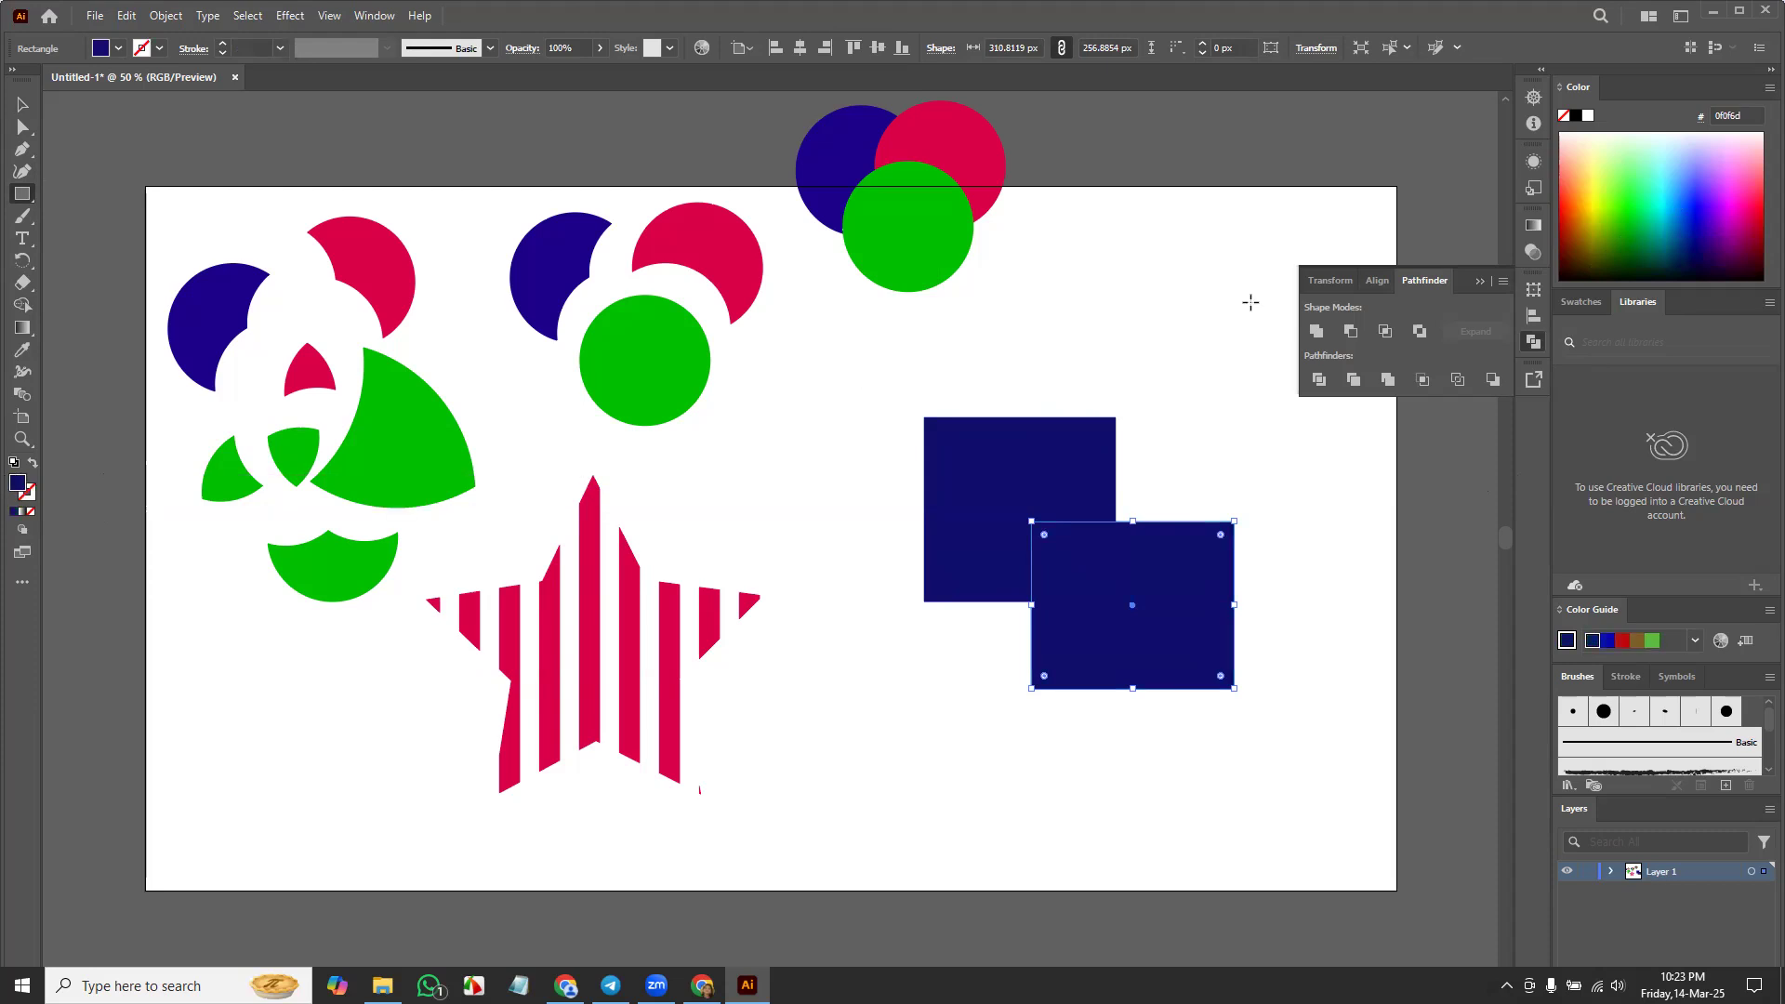
pyautogui.click(1633, 223)
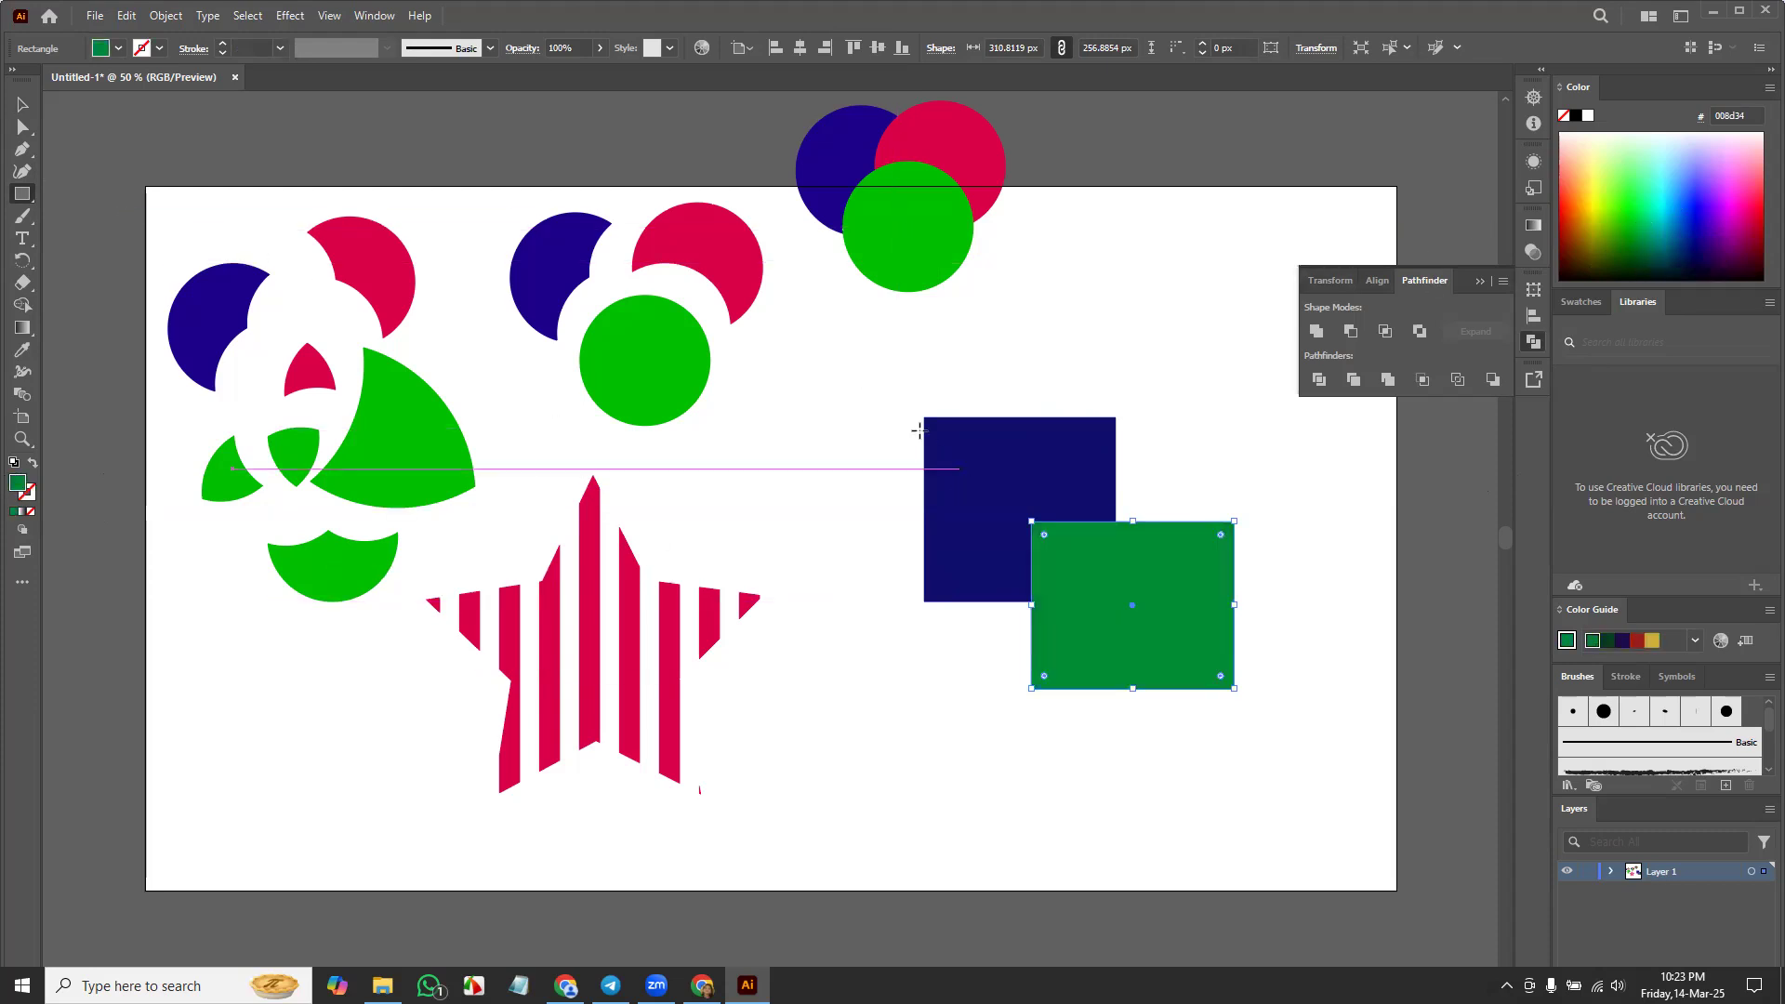
# Step: Try subtracting the green rectangle from the dark blue one with Minus Front
pyautogui.click(15, 104)
pyautogui.moveTo(895, 375); pyautogui.dragTo(1225, 706)
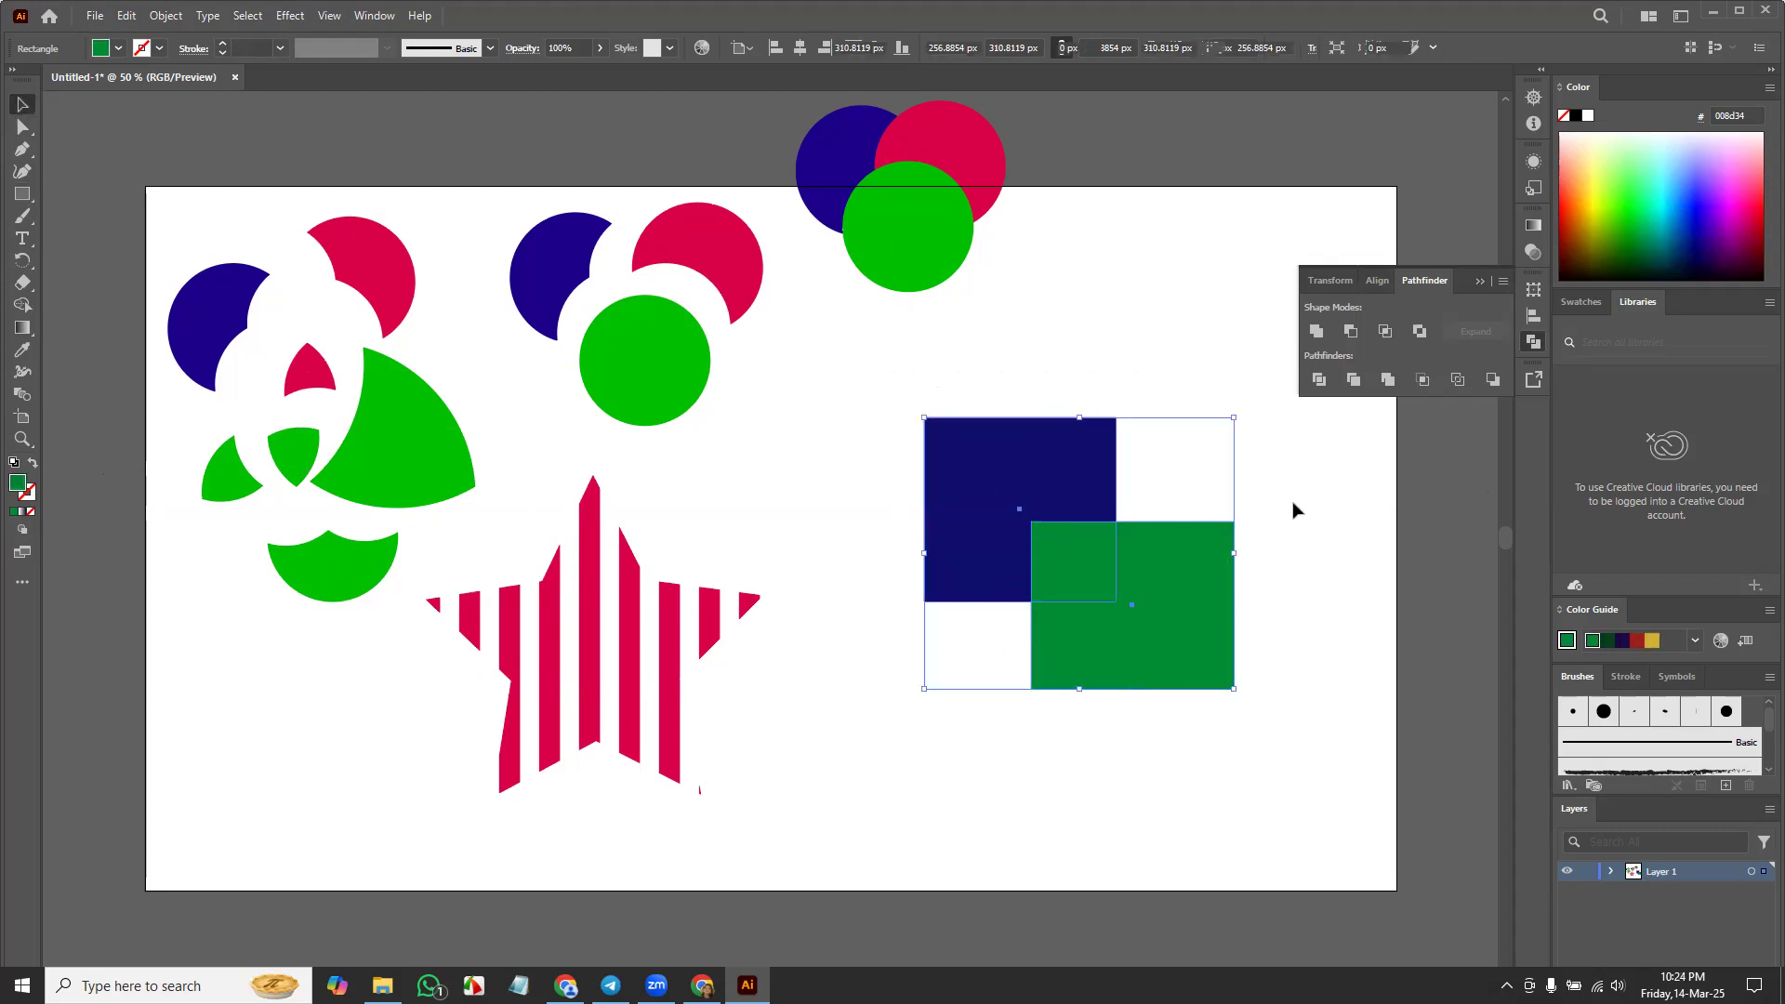
pyautogui.click(1350, 332)
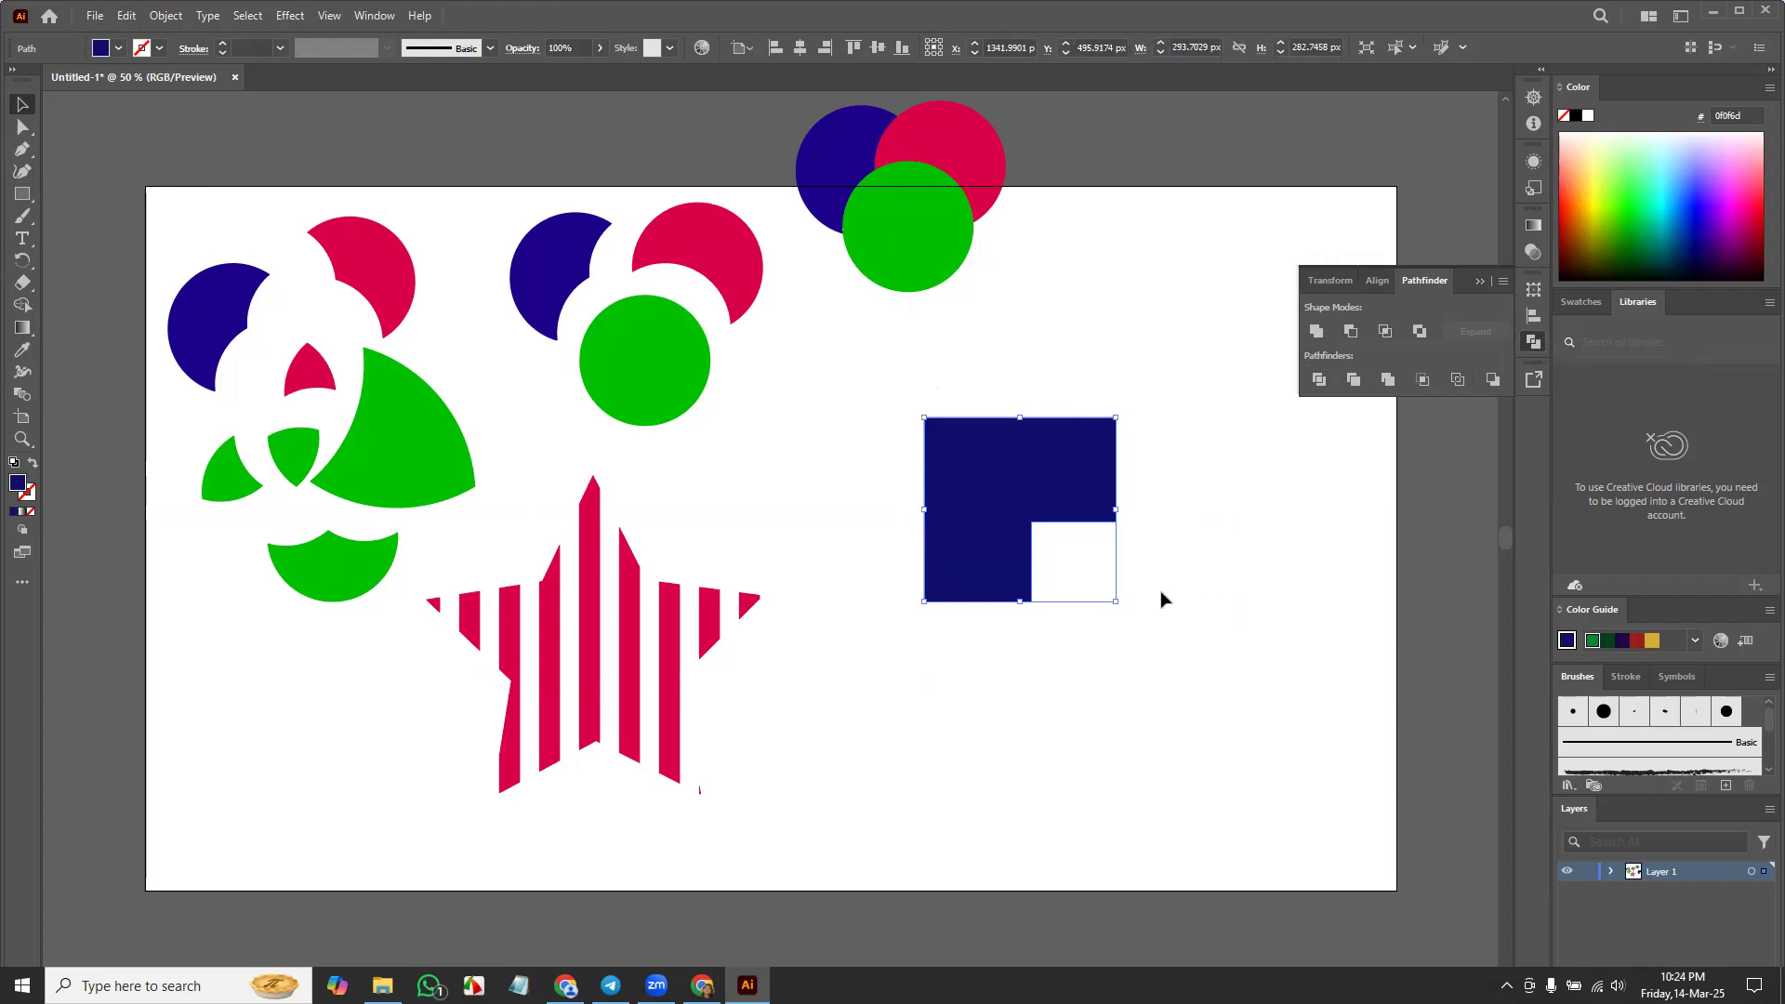
pyautogui.hotkey('ctrl', 'z')
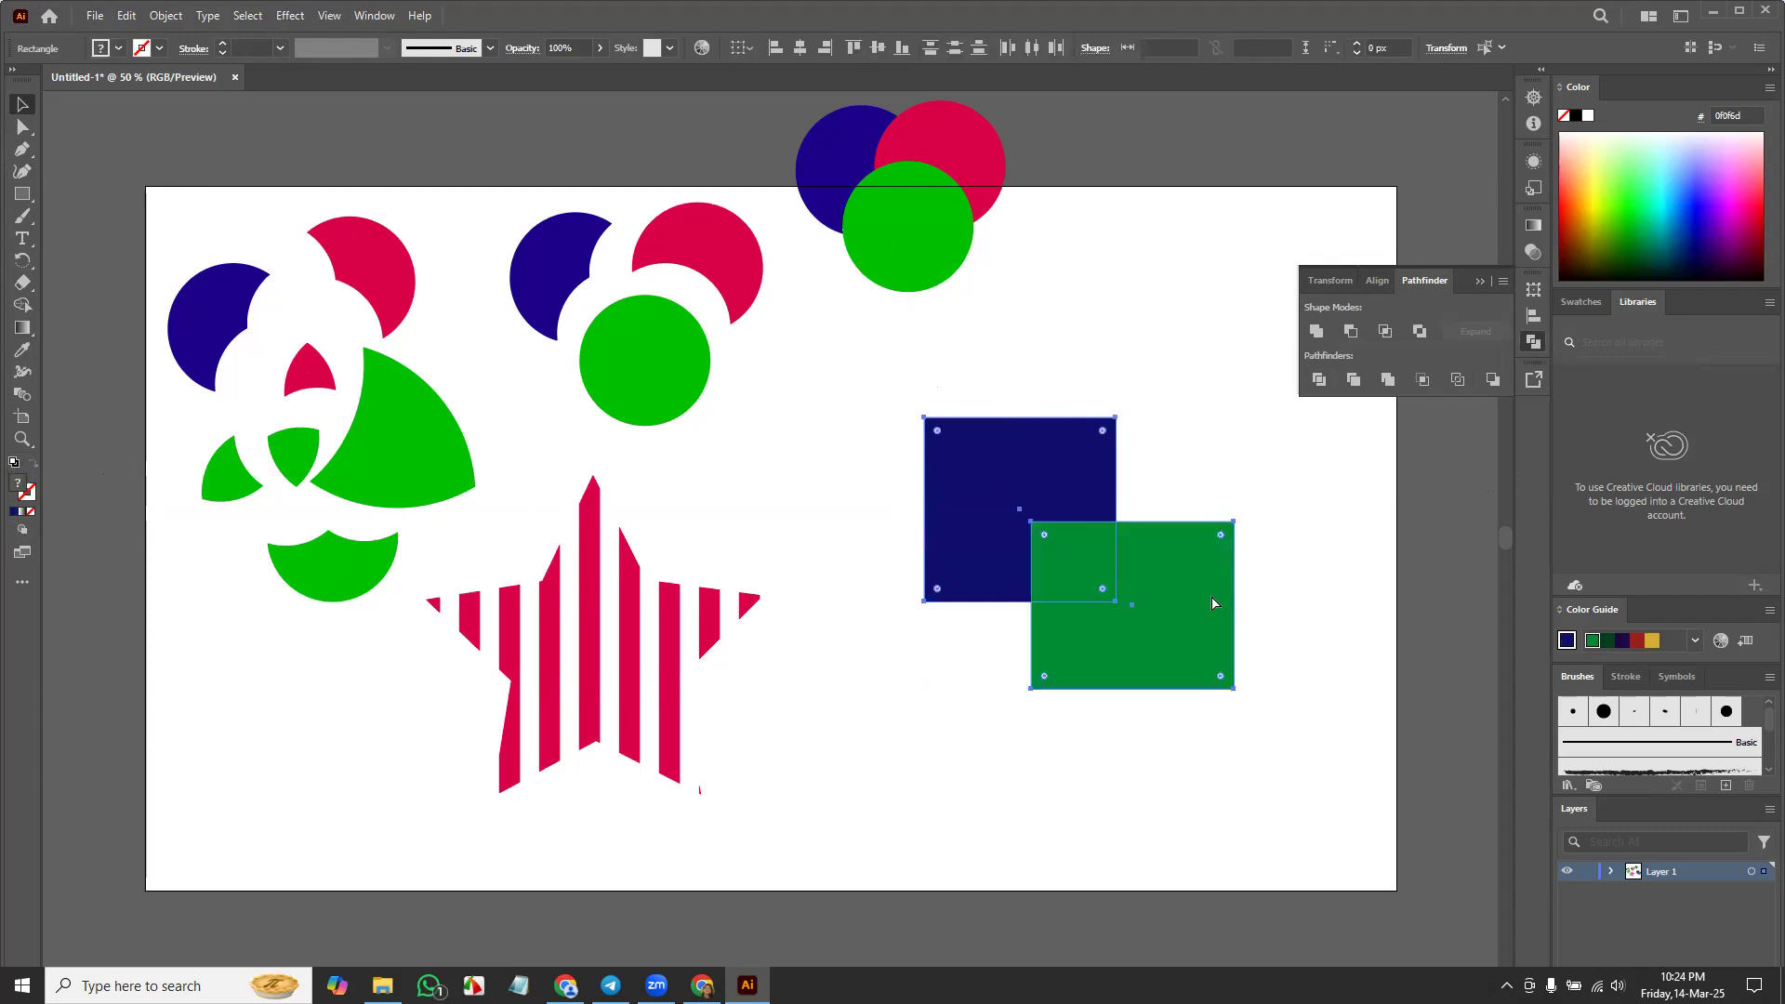
# Step: Subtract the dark blue rectangle from the green one with Minus Back and move the remaining green shape up
pyautogui.click(1492, 379)
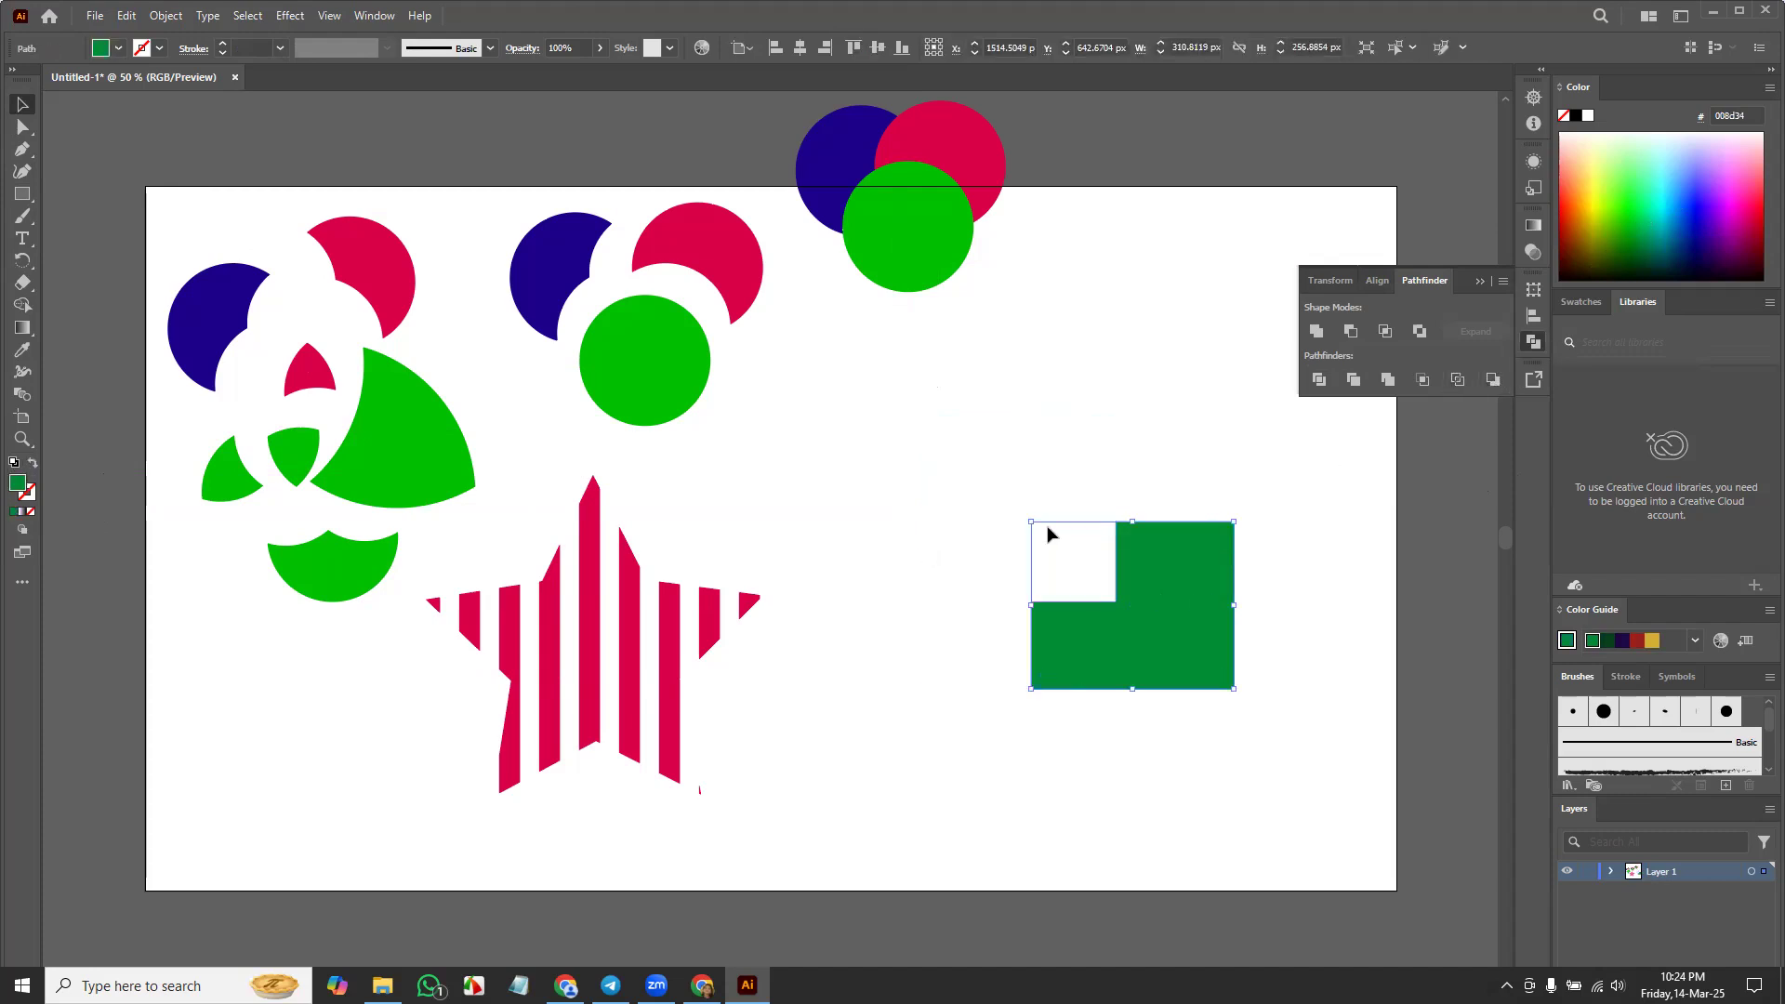
pyautogui.moveTo(1176, 641); pyautogui.dragTo(1101, 484)
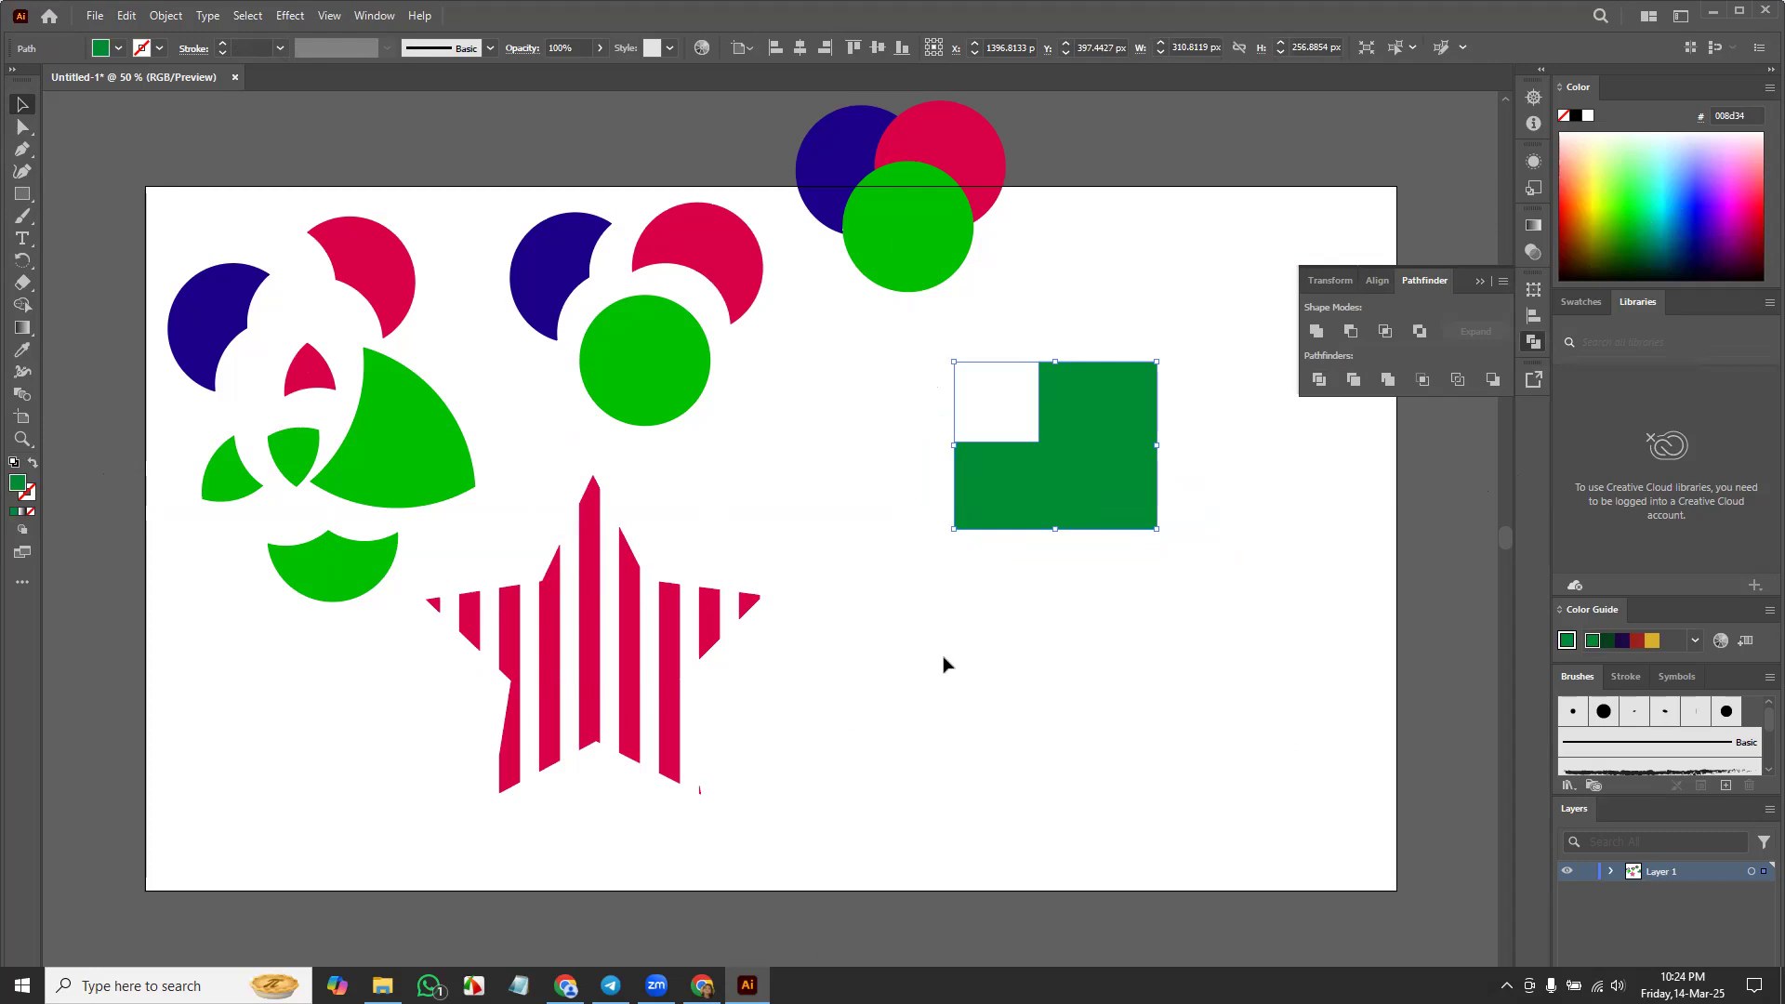
# Step: Delete all artwork from the artboard and draw a green circle about 653 px in diameter
pyautogui.hotkey('ctrl', 'a')
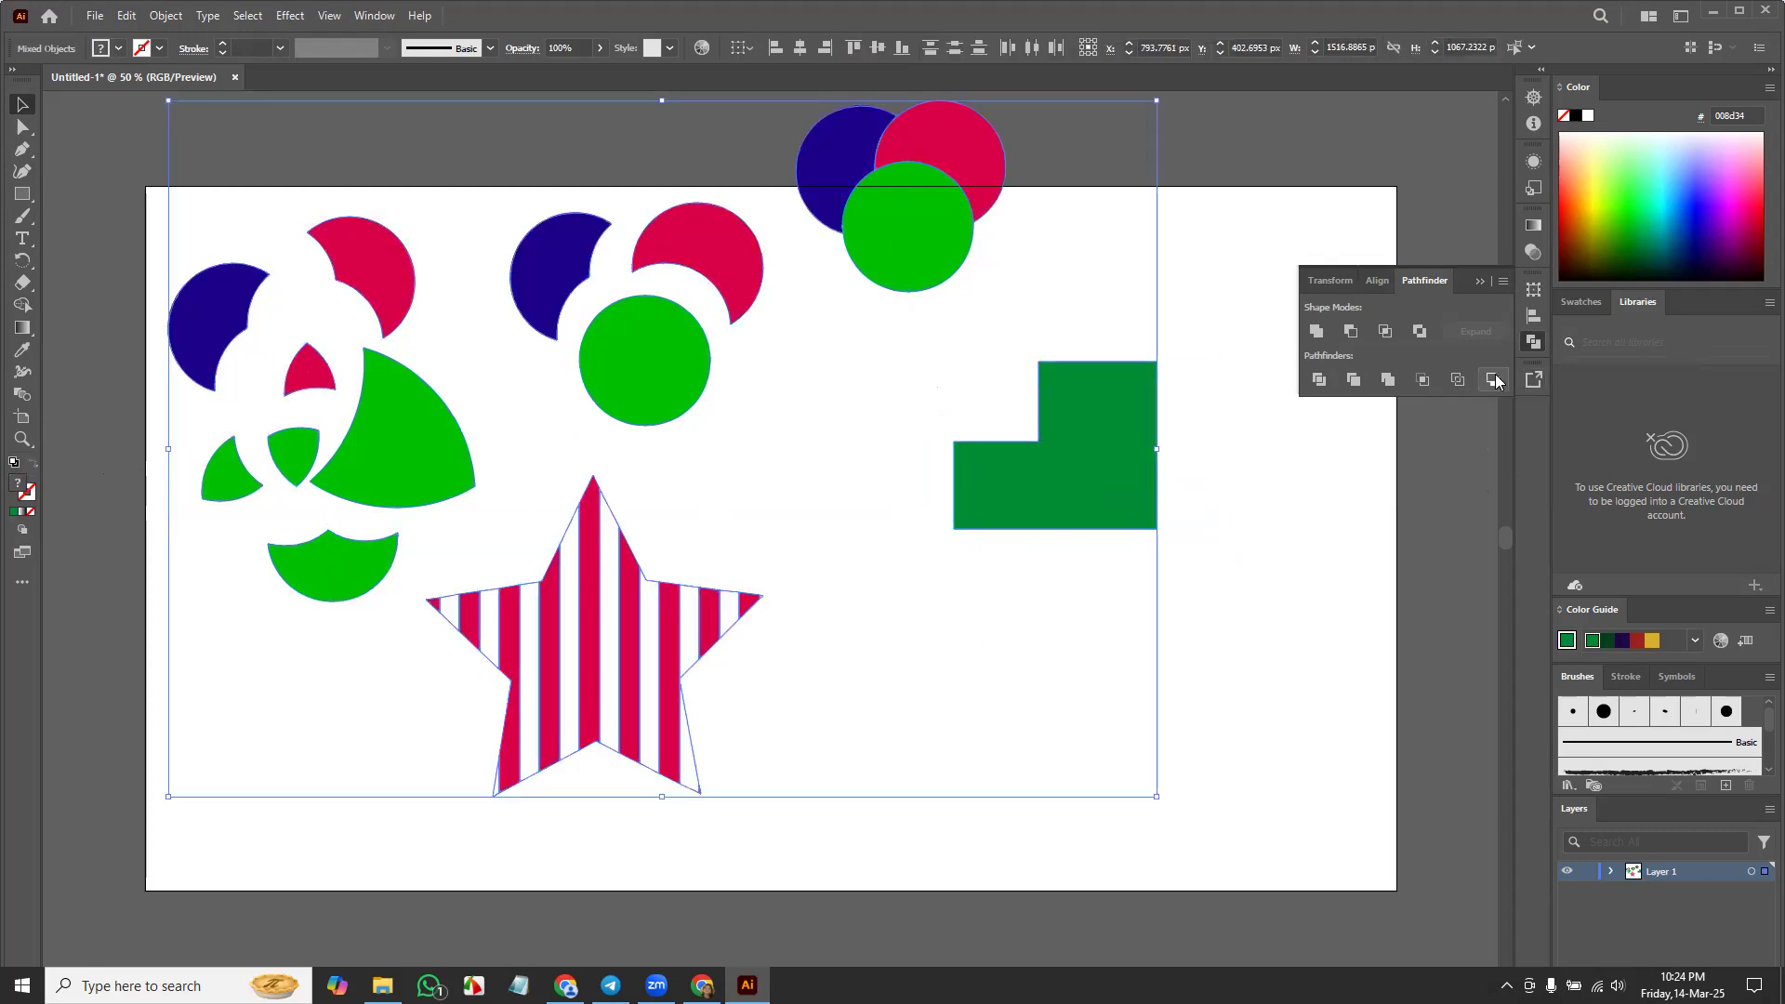
pyautogui.press('Delete')
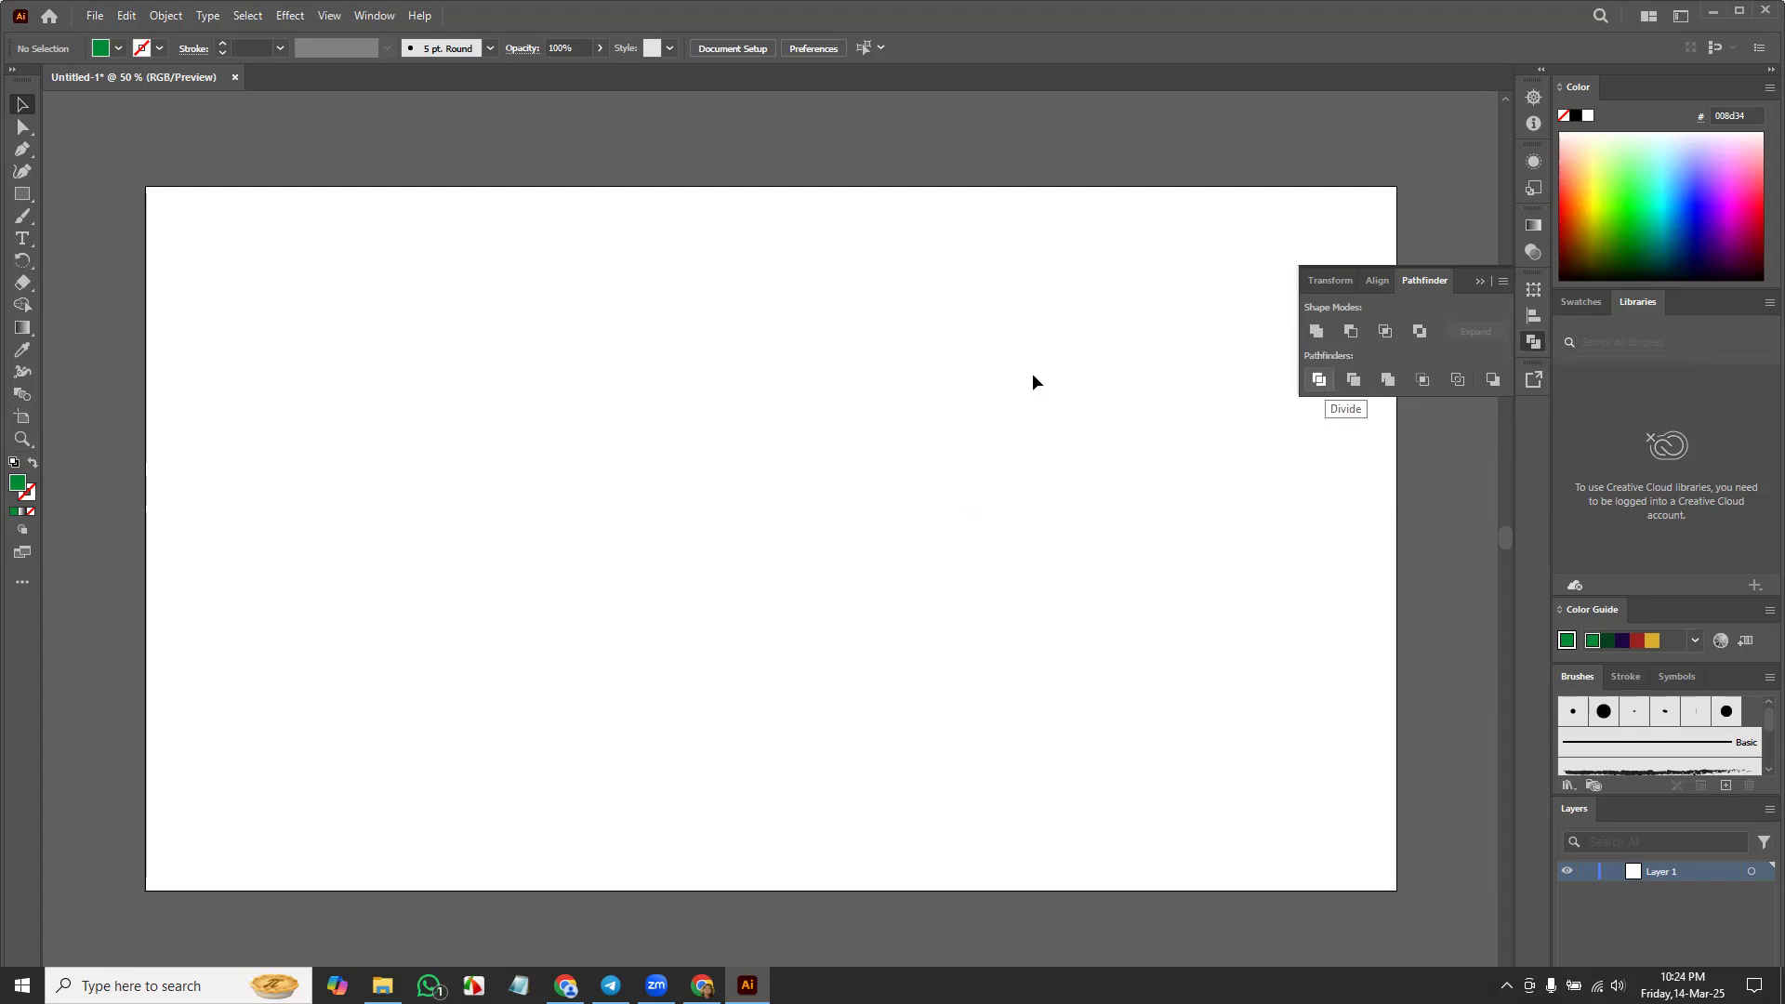
pyautogui.rightClick(23, 194)
pyautogui.click(105, 216)
pyautogui.moveTo(540, 401)
pyautogui.mouseDown()
pyautogui.moveTo(650, 498)
pyautogui.moveTo(752, 553)
pyautogui.mouseUp()
pyautogui.press('v')
pyautogui.moveTo(619, 552); pyautogui.dragTo(644, 634)
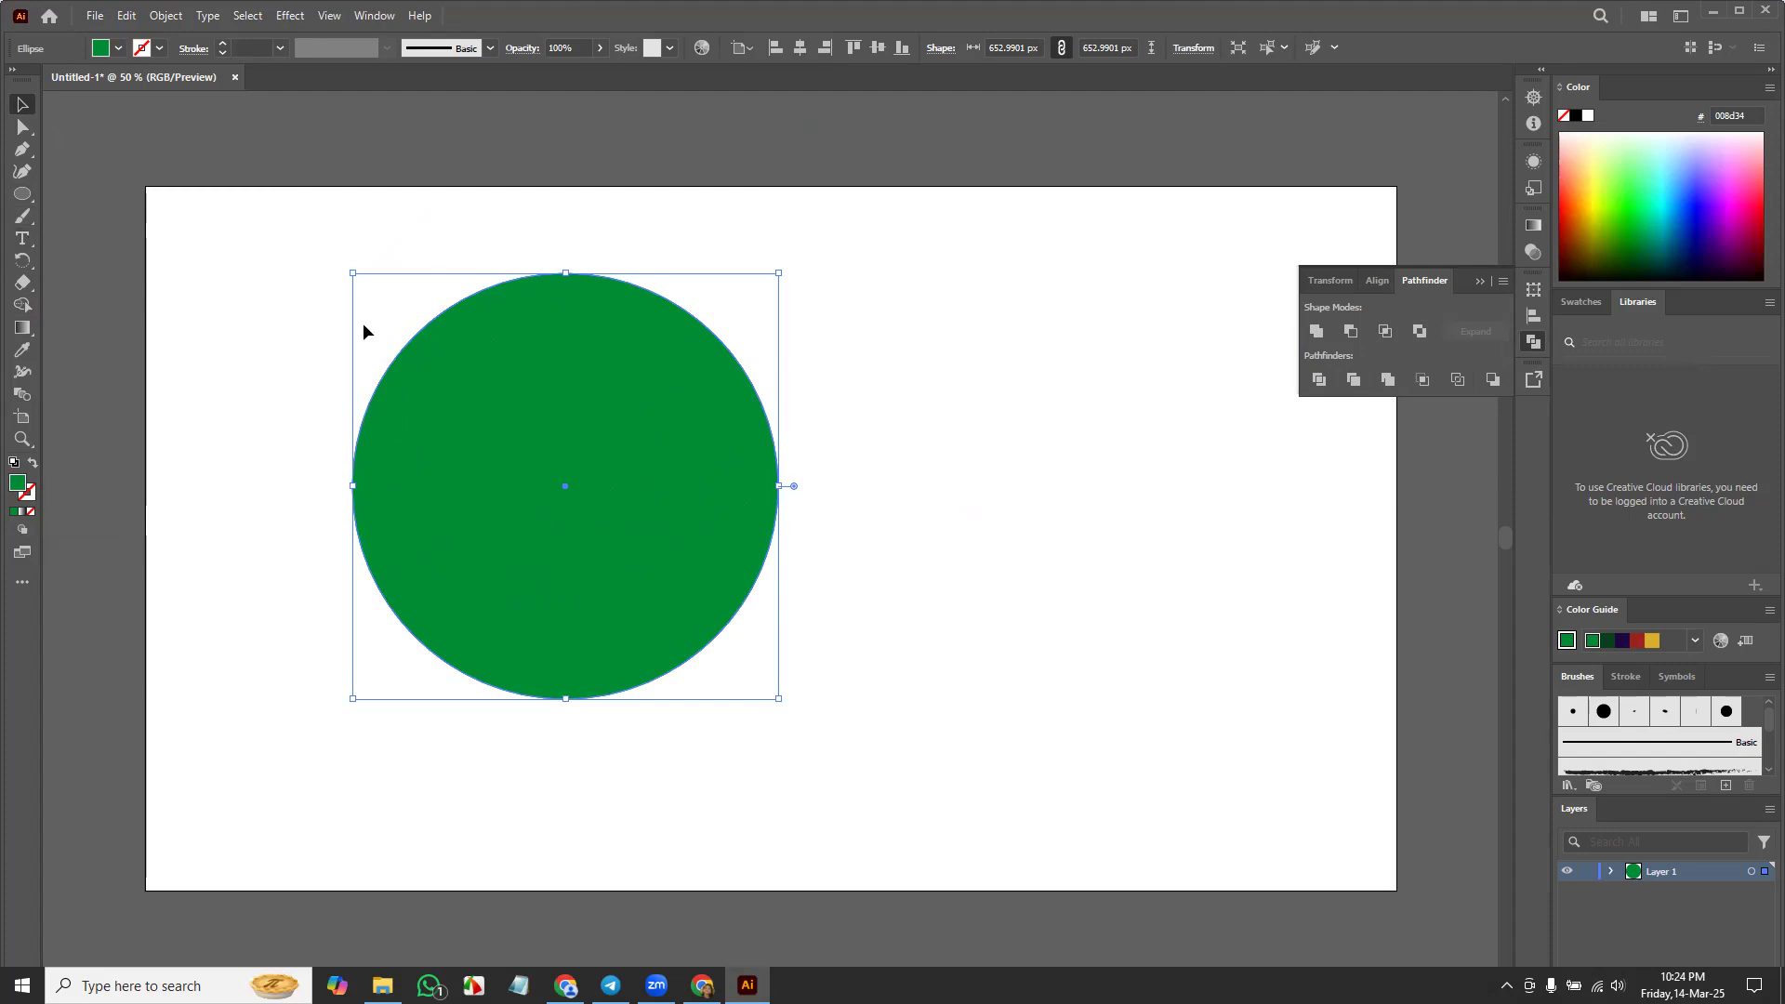
# Step: Cut the green circle into upper and lower halves with the Scissors tool at its two opposite side anchor points
pyautogui.click(22, 283)
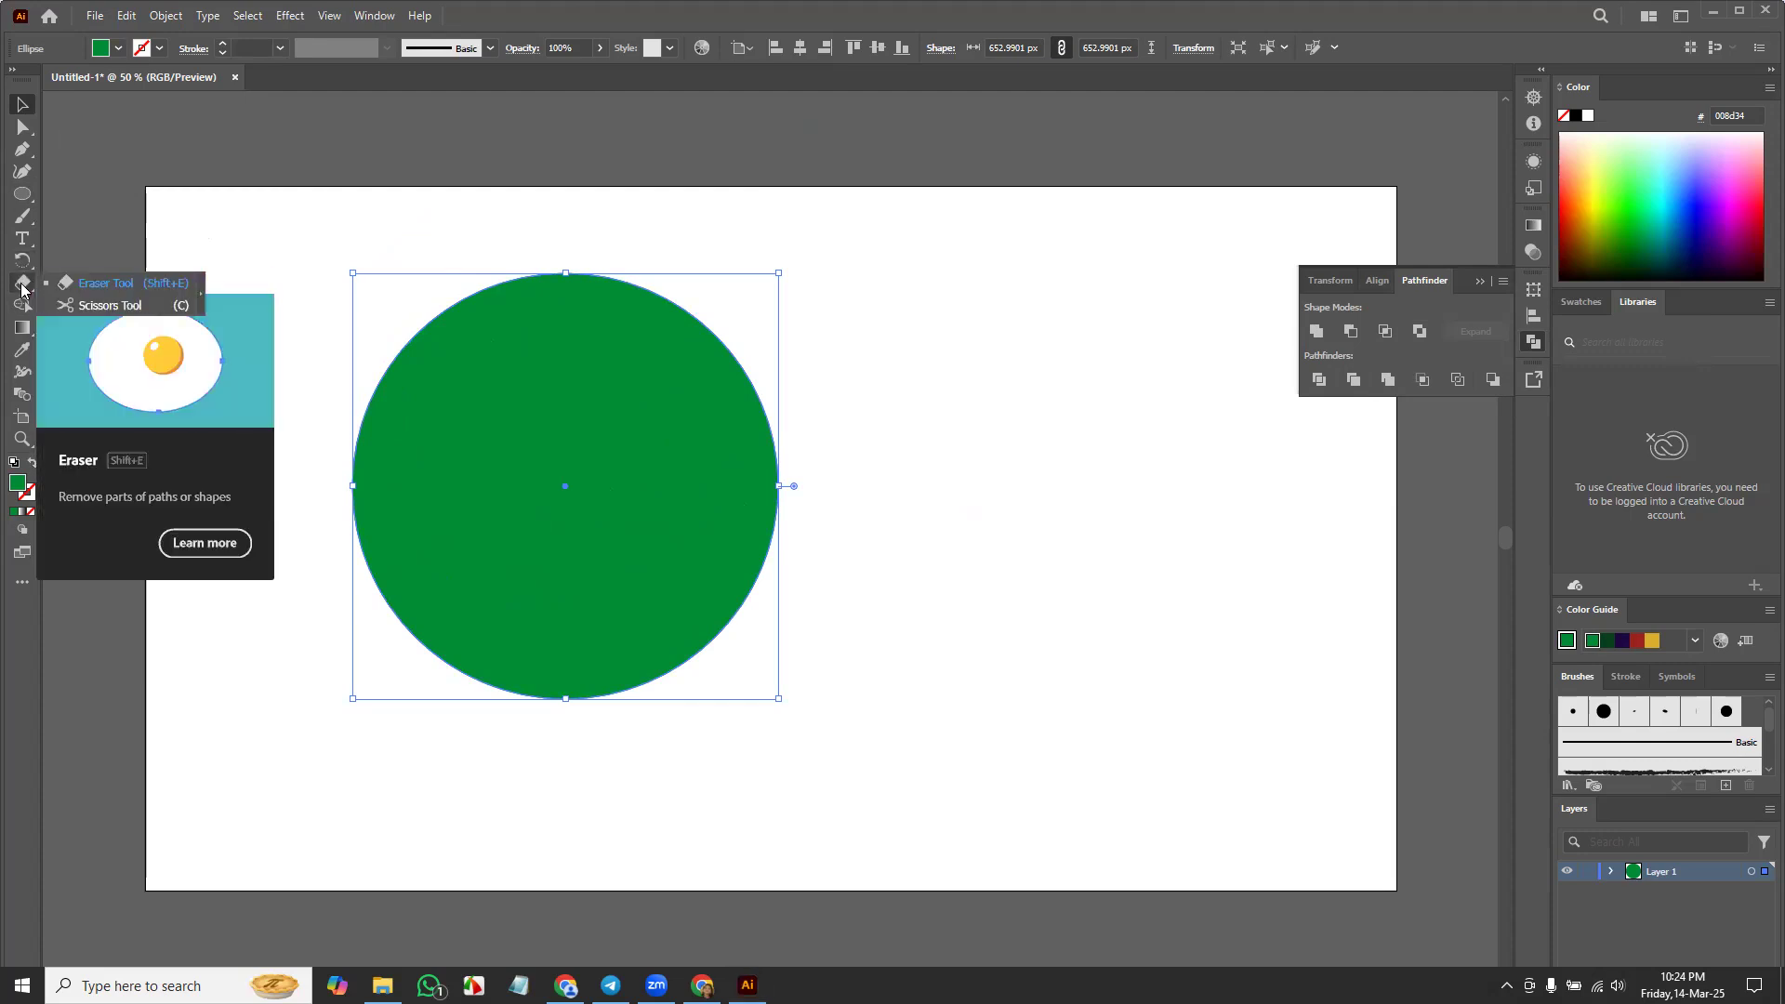
pyautogui.click(91, 306)
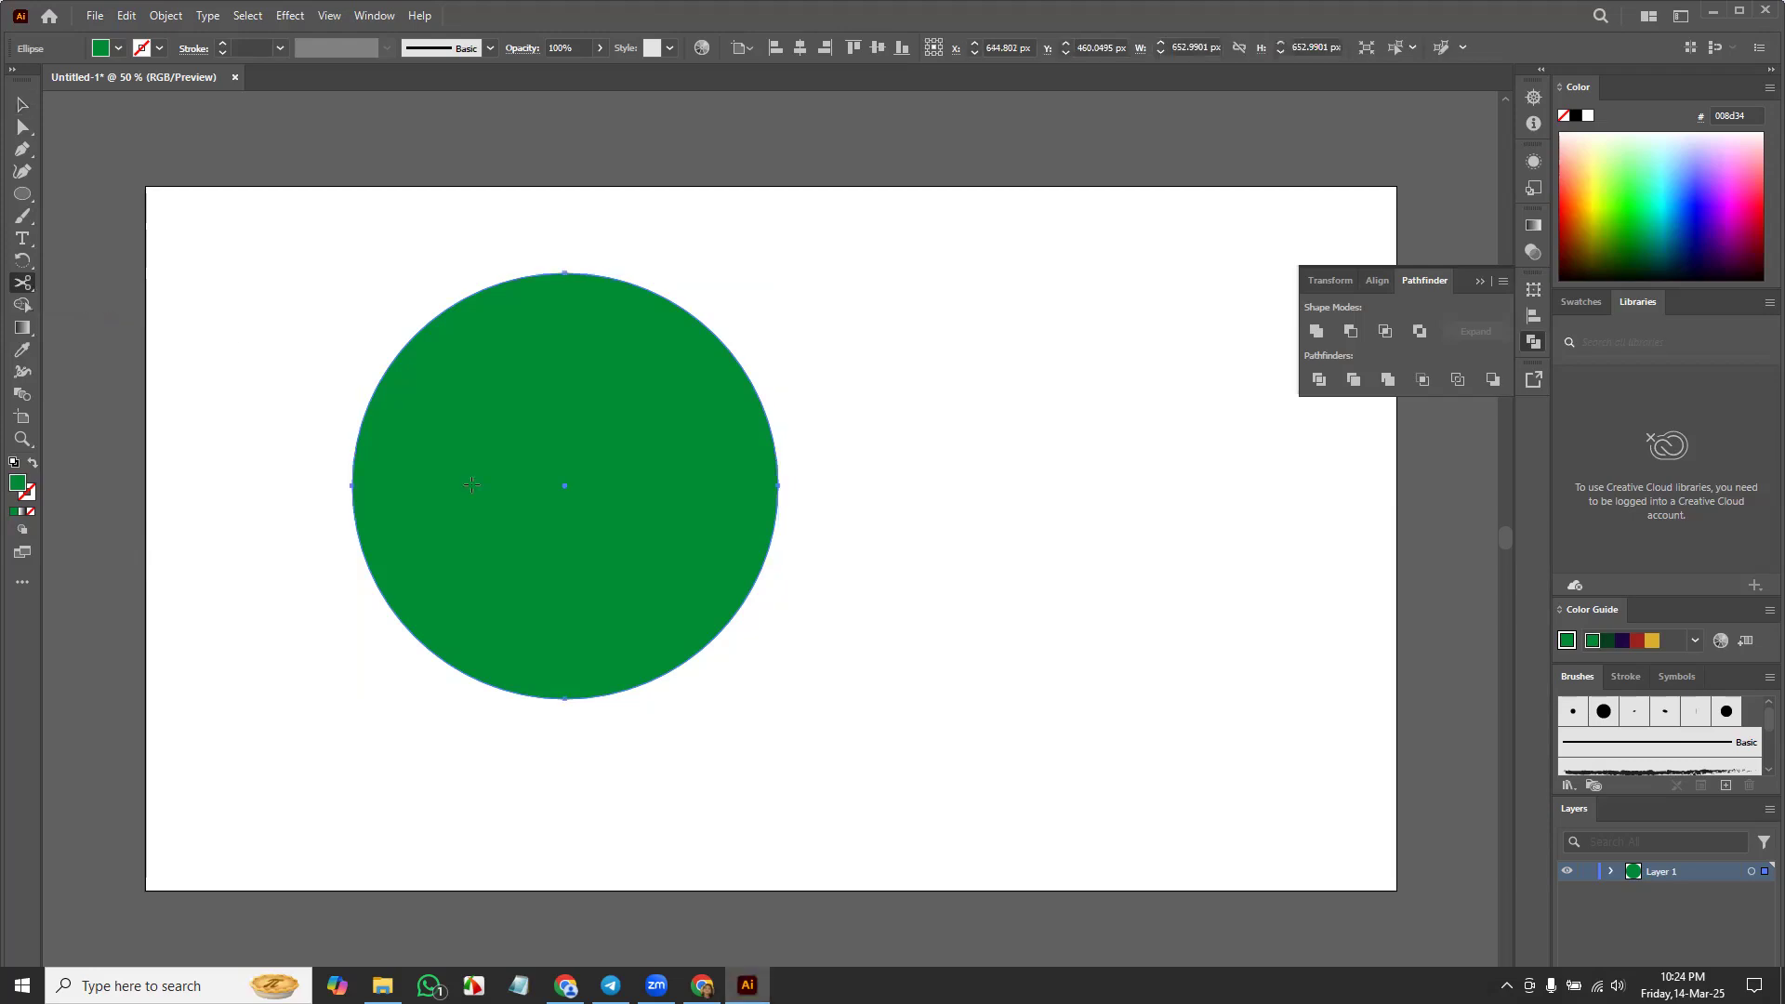
pyautogui.click(354, 485)
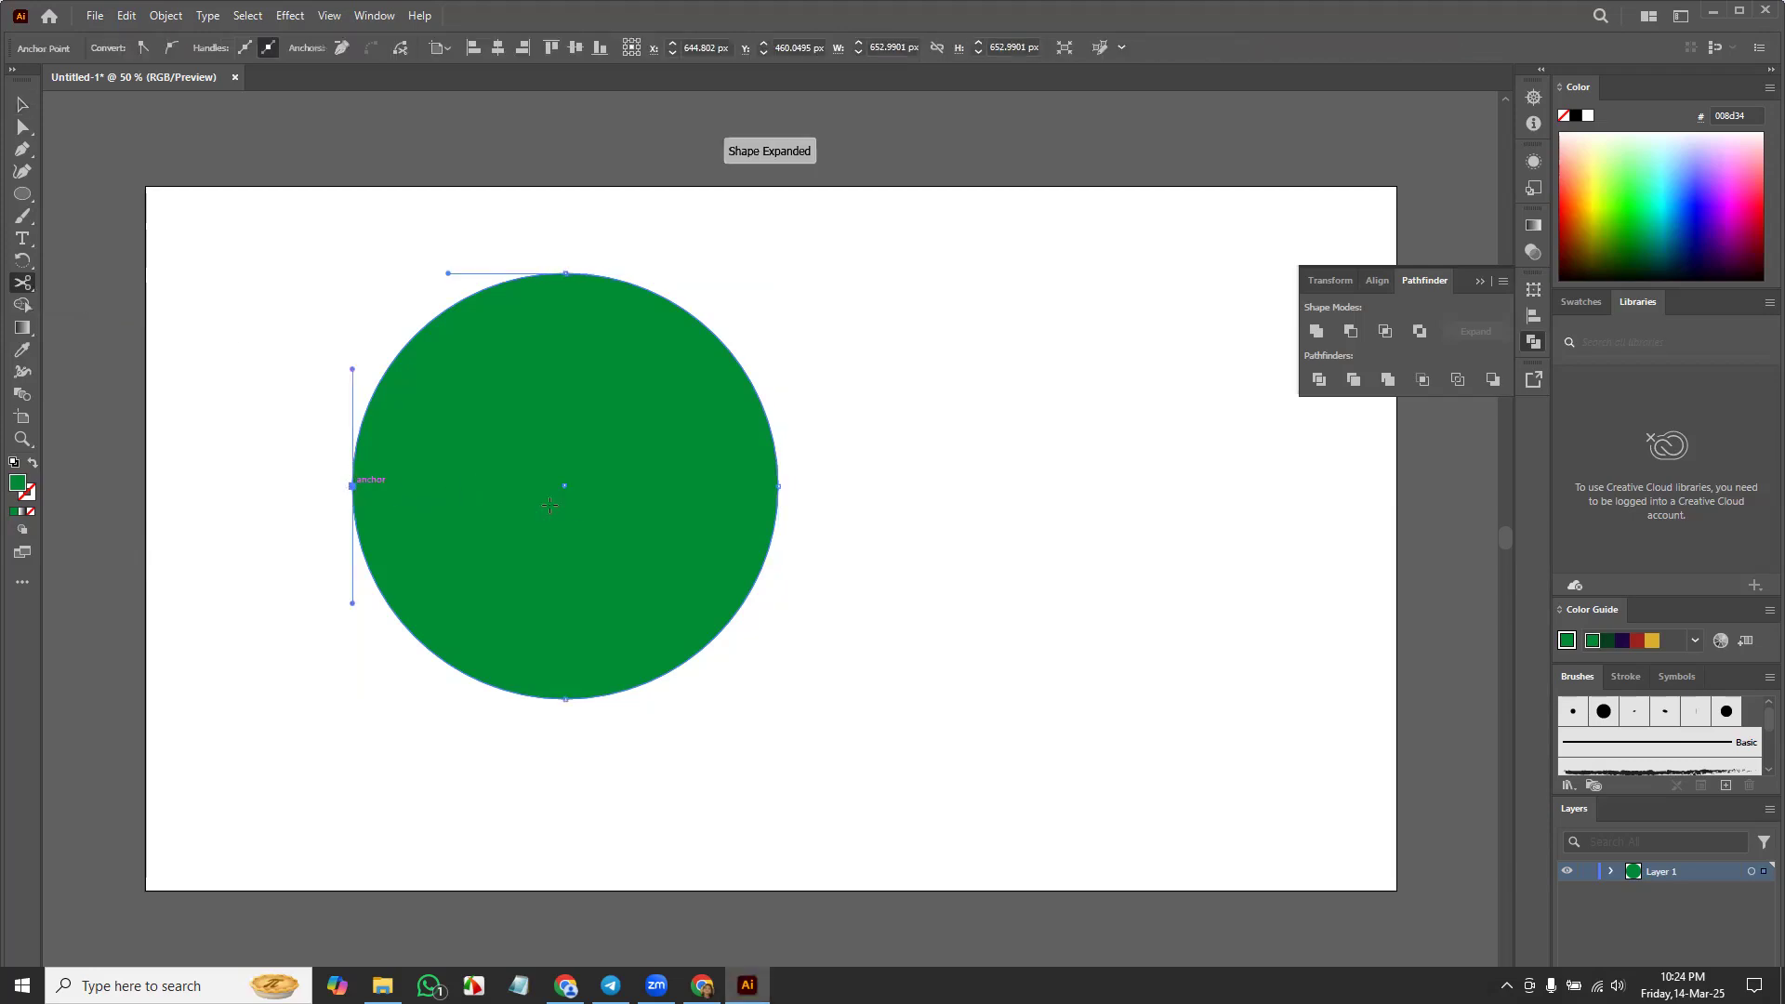
pyautogui.click(778, 489)
pyautogui.press('v')
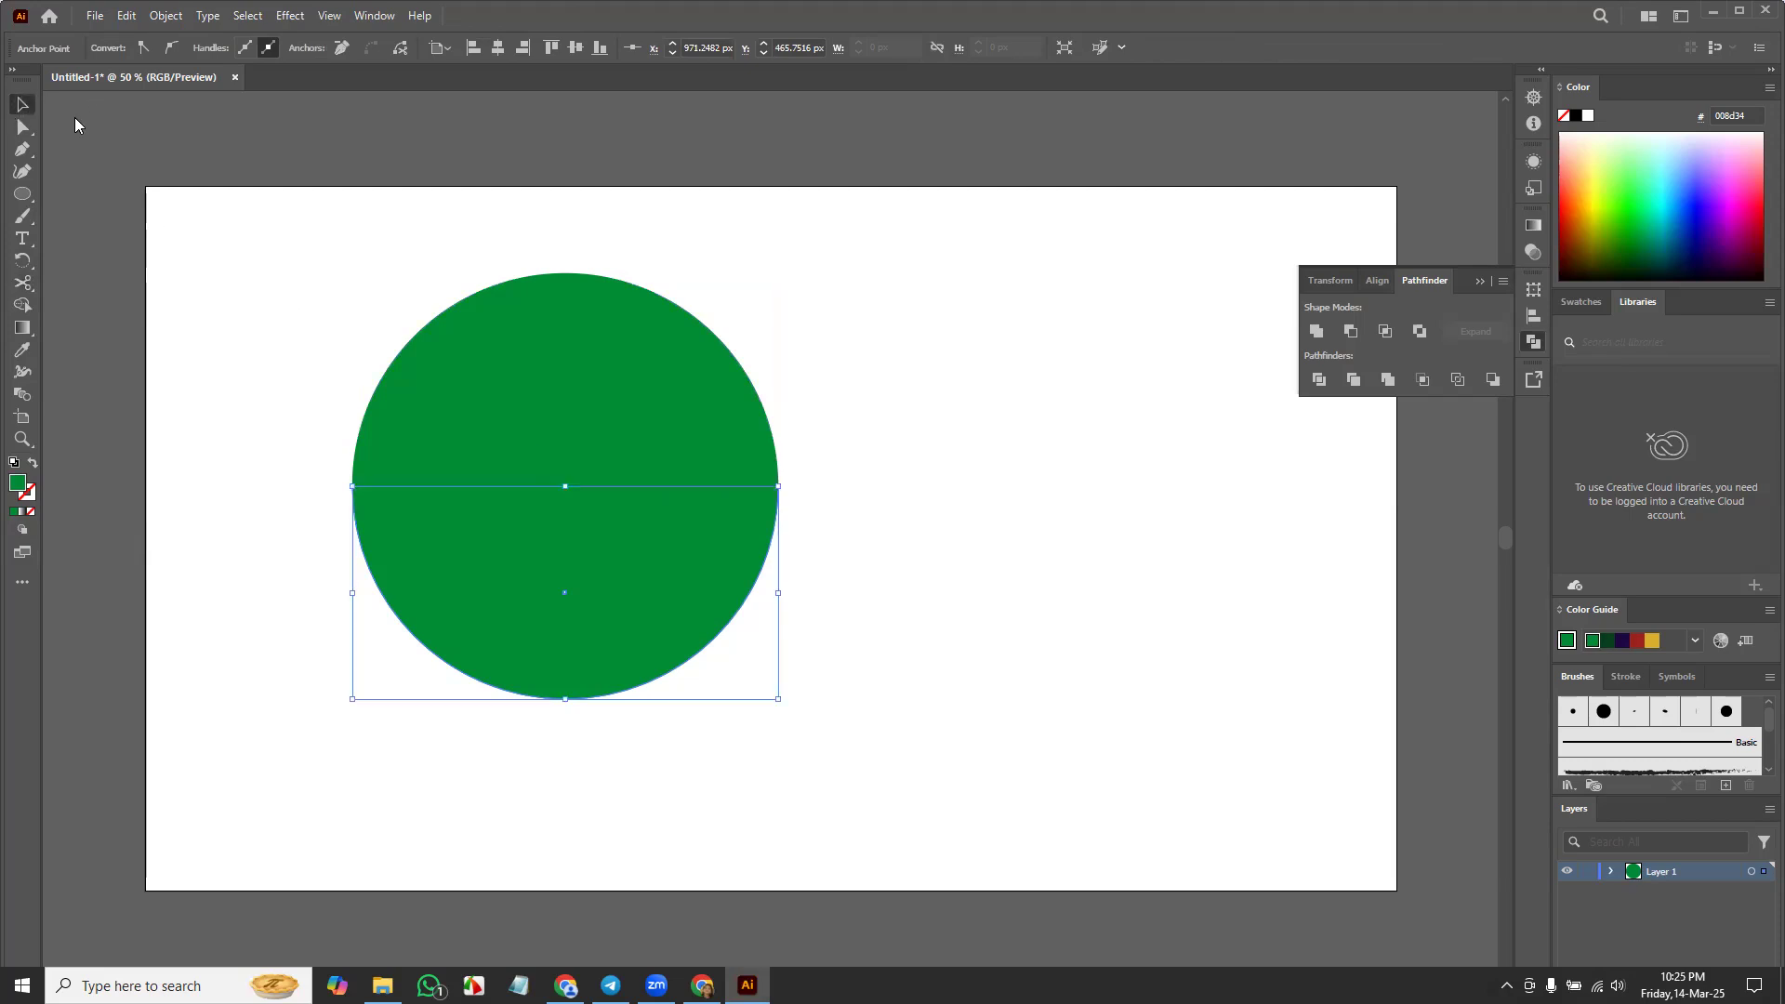
# Step: Pull the two half circles apart and place them side by side, with the upper half to the right of the lower half
pyautogui.moveTo(613, 407); pyautogui.dragTo(684, 335)
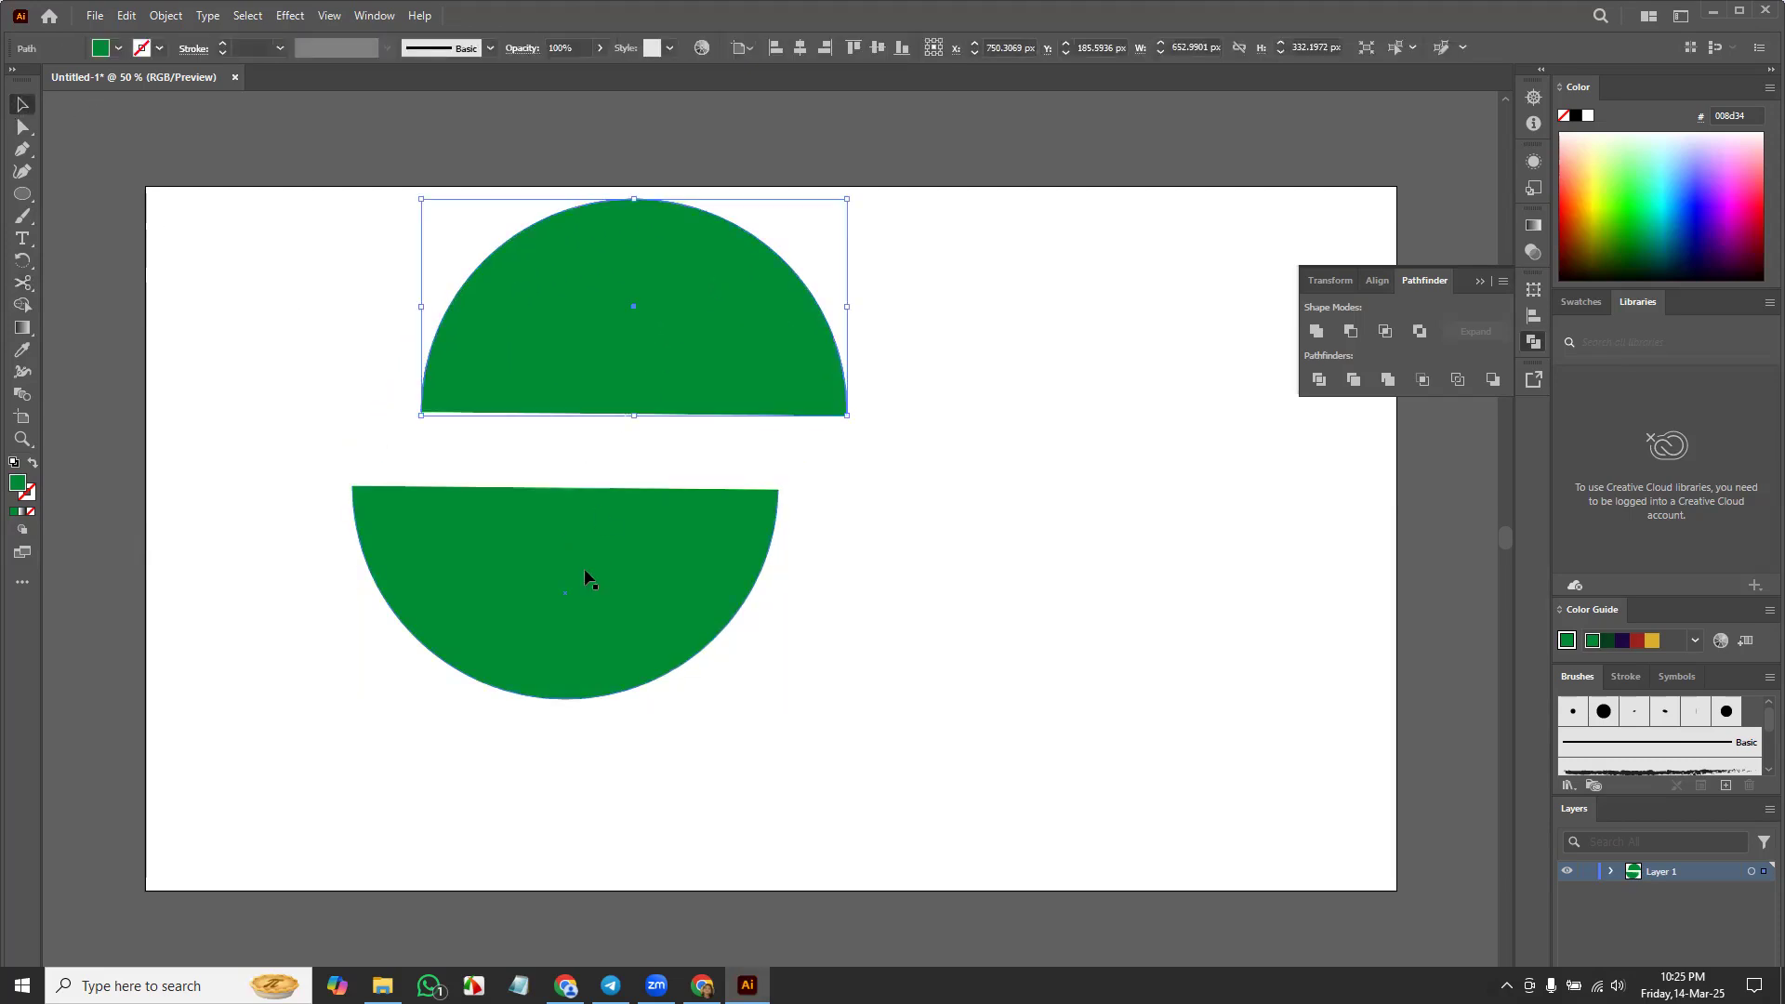
pyautogui.moveTo(589, 577); pyautogui.dragTo(445, 625)
pyautogui.moveTo(600, 330); pyautogui.dragTo(928, 519)
pyautogui.moveTo(478, 614); pyautogui.dragTo(530, 455)
pyautogui.moveTo(888, 534); pyautogui.dragTo(867, 487)
# Step: Give the upper half circle a dark navy stroke (#02022d) with a weight of 25 pt
pyautogui.click(28, 498)
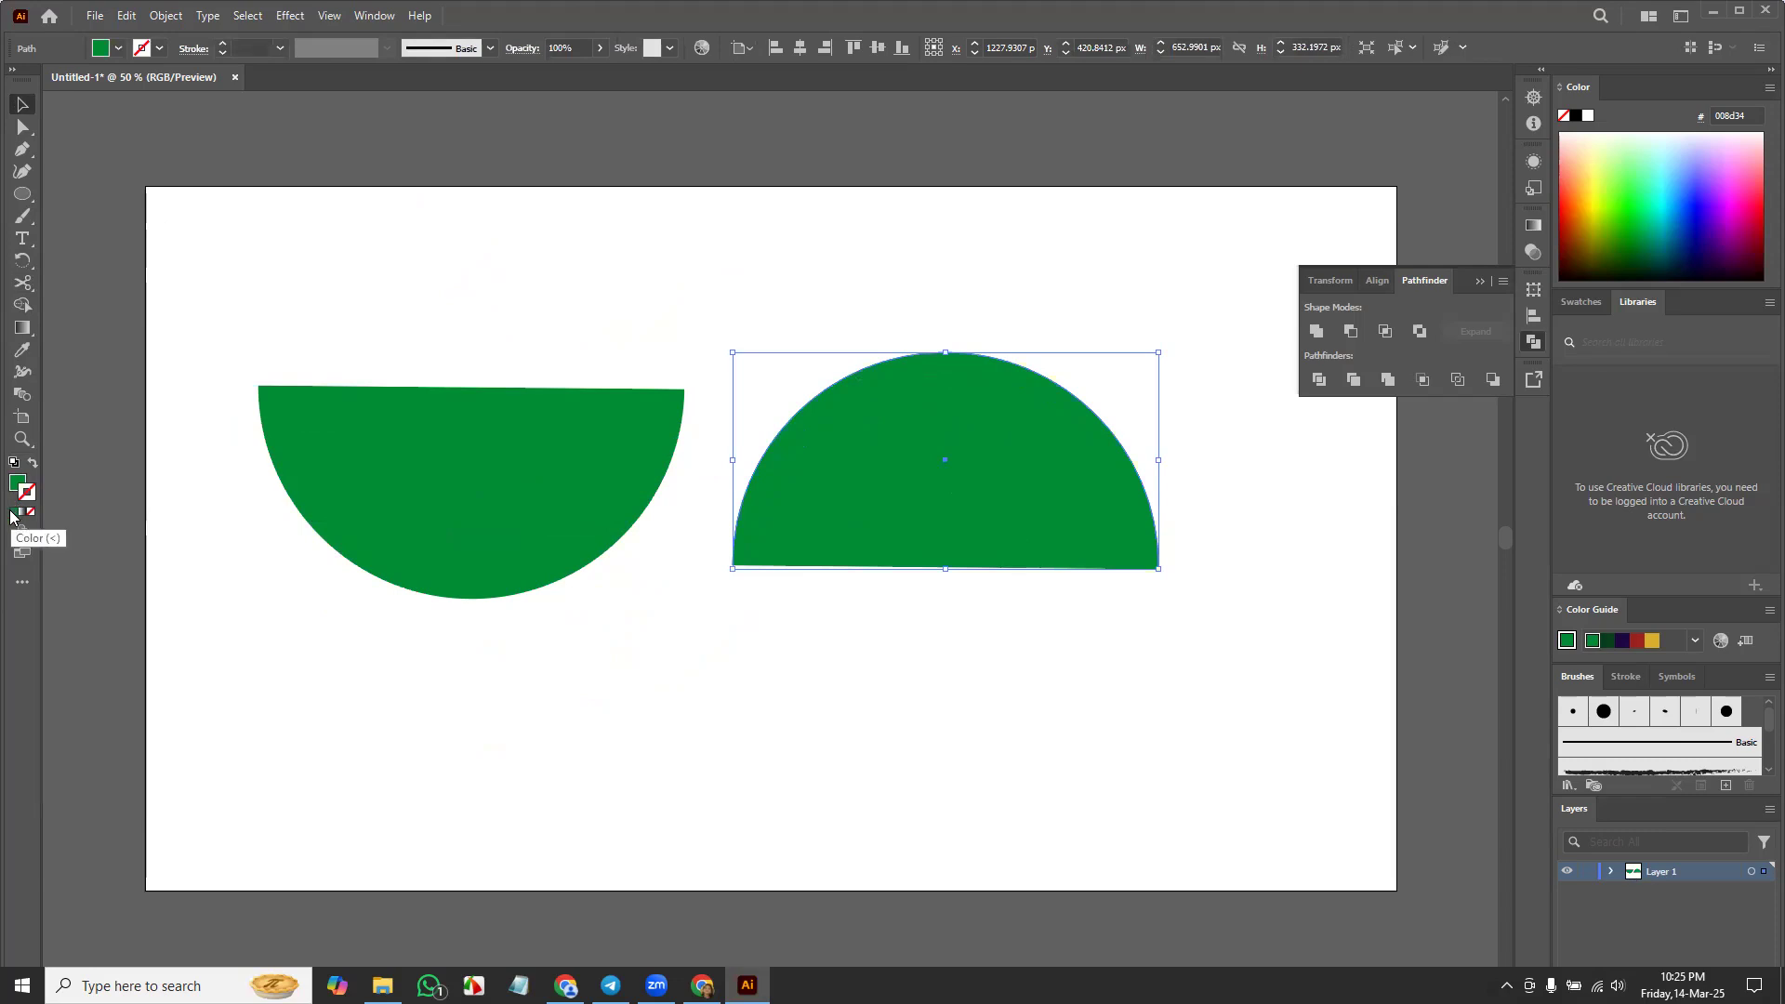
pyautogui.doubleClick(25, 499)
pyautogui.moveTo(946, 583)
pyautogui.mouseDown()
pyautogui.moveTo(1057, 641)
pyautogui.moveTo(1040, 637)
pyautogui.mouseUp()
pyautogui.click(1237, 462)
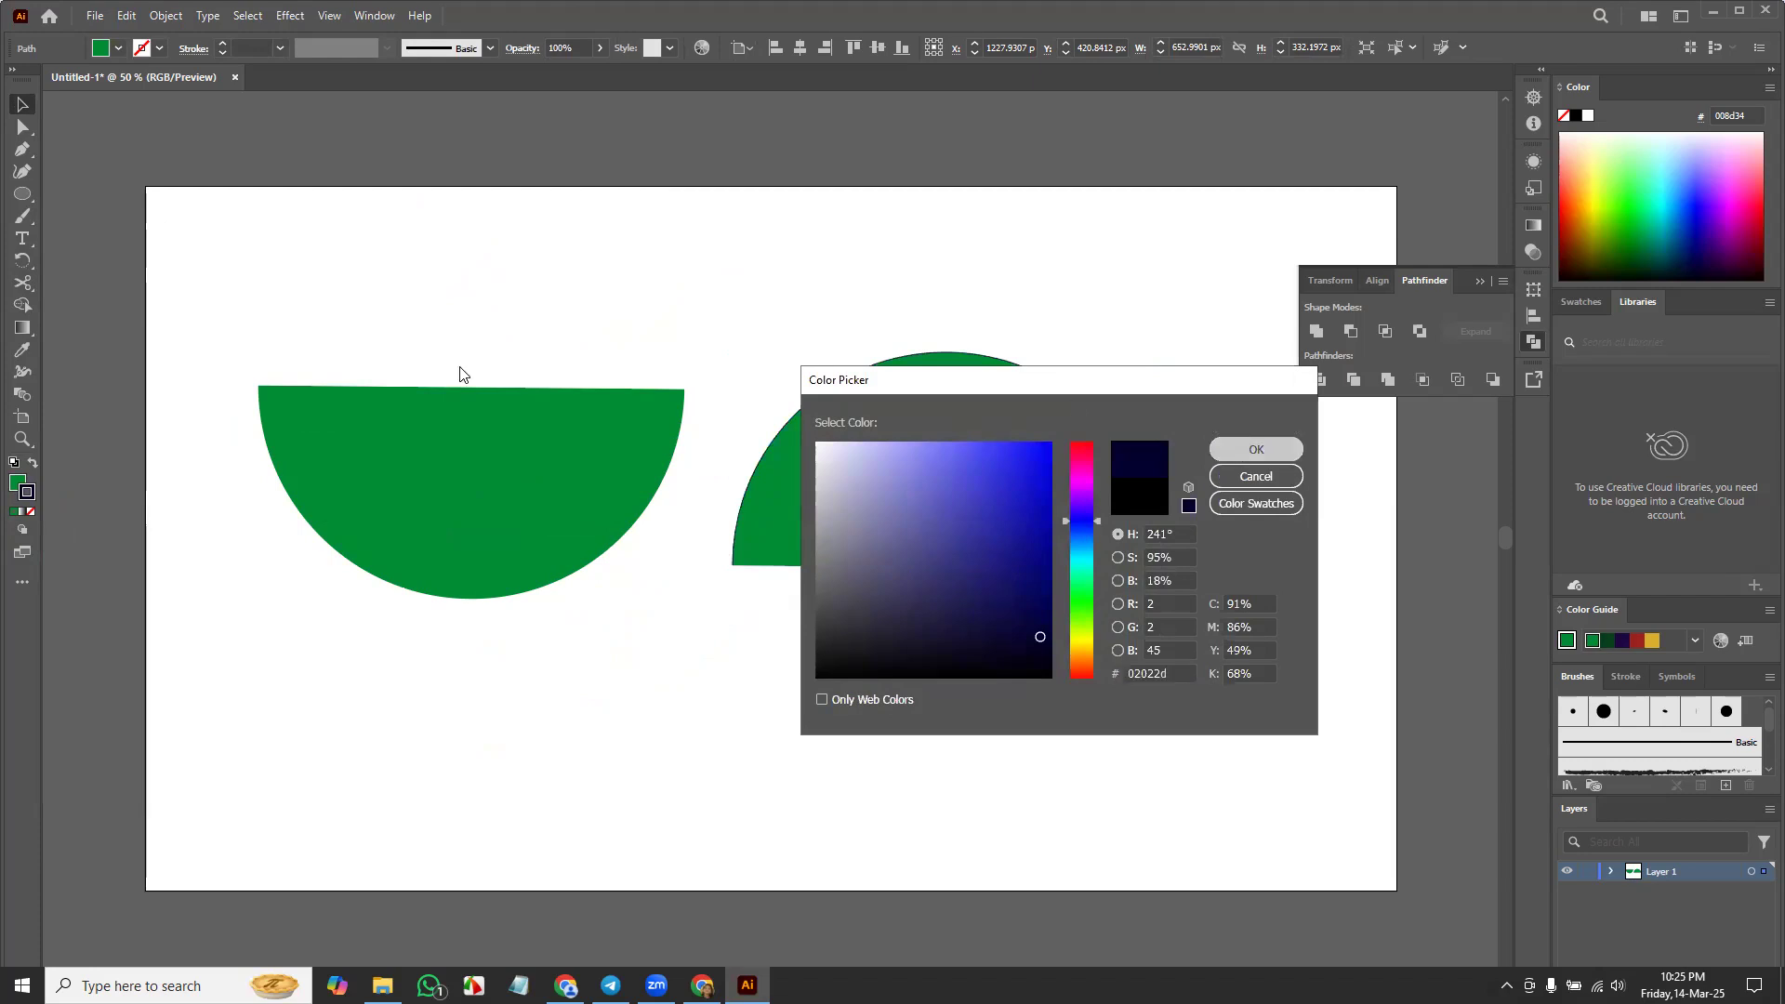
pyautogui.moveTo(223, 45); pyautogui.dragTo(223, 44)
# Step: Move both half circles aside and draw a green circle about 605 px in diameter with the same 25 pt navy stroke
pyautogui.moveTo(474, 503); pyautogui.dragTo(231, 602)
pyautogui.moveTo(968, 500); pyautogui.dragTo(401, 362)
pyautogui.press('l')
pyautogui.moveTo(874, 422); pyautogui.dragTo(1078, 581)
pyautogui.press('v')
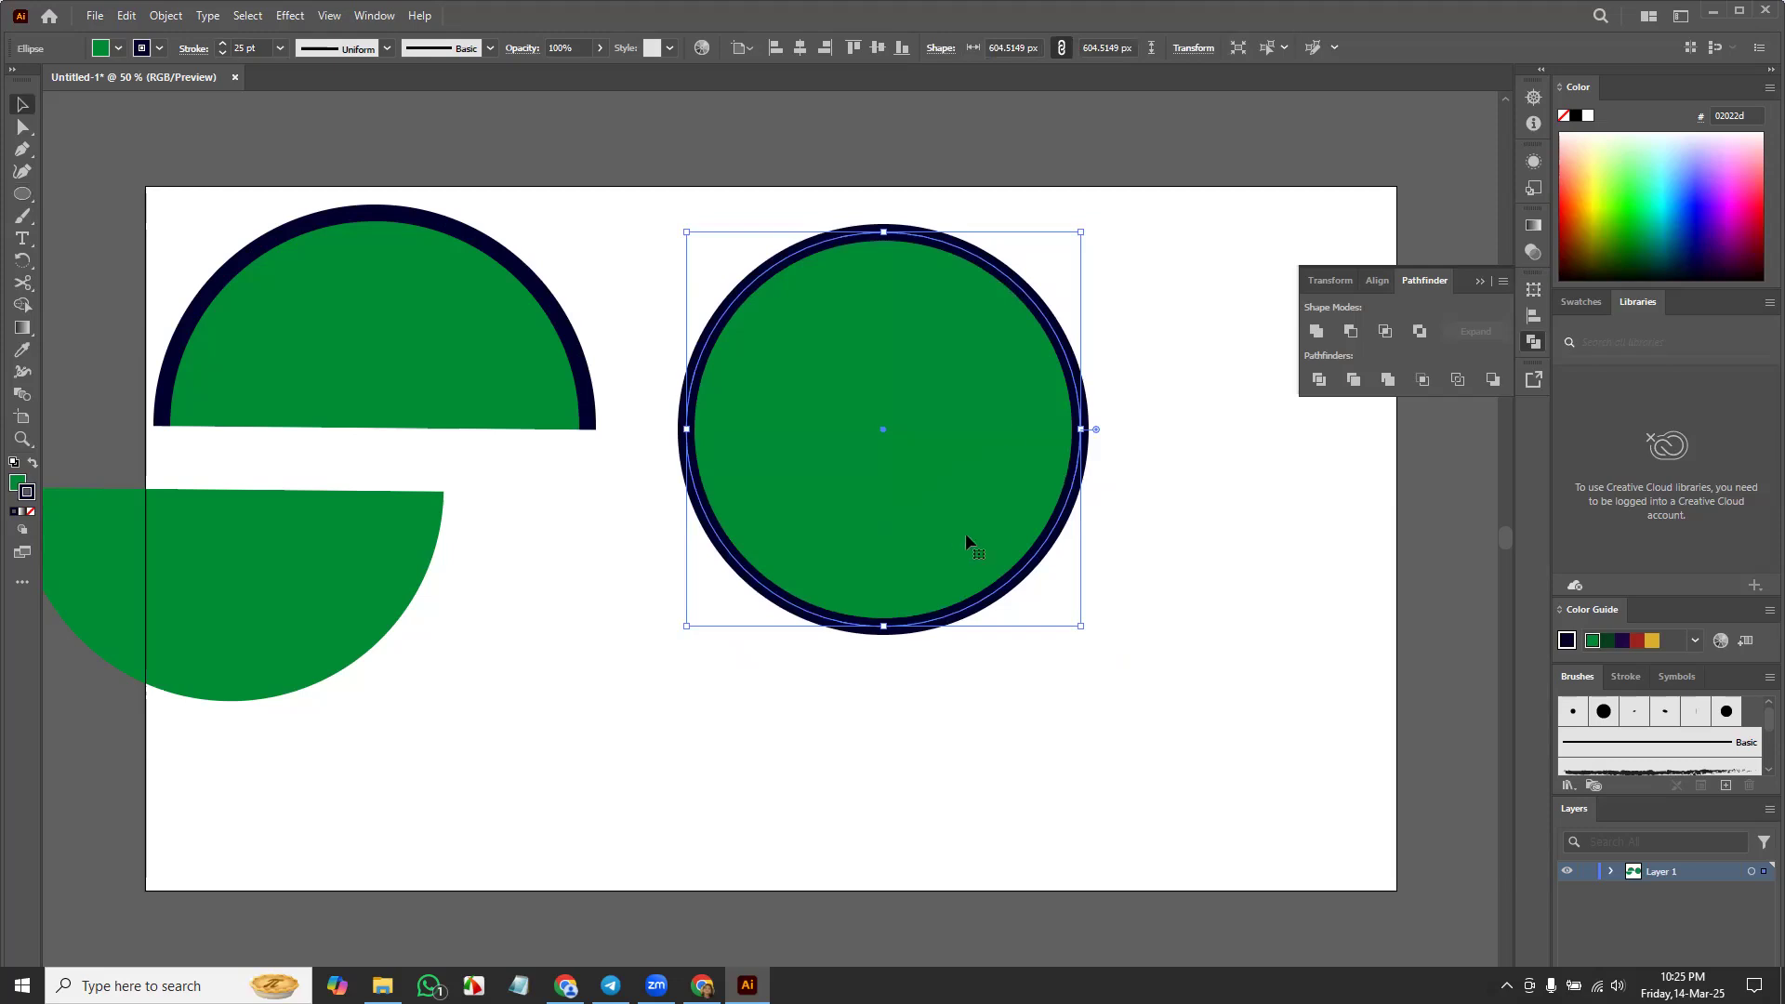
pyautogui.moveTo(965, 532); pyautogui.dragTo(1125, 621)
# Step: Reposition the stroked half circle so that it overlaps the artboard's upper edge near its corner
pyautogui.moveTo(297, 383)
pyautogui.mouseDown()
pyautogui.moveTo(387, 368)
pyautogui.moveTo(330, 372)
pyautogui.mouseUp()
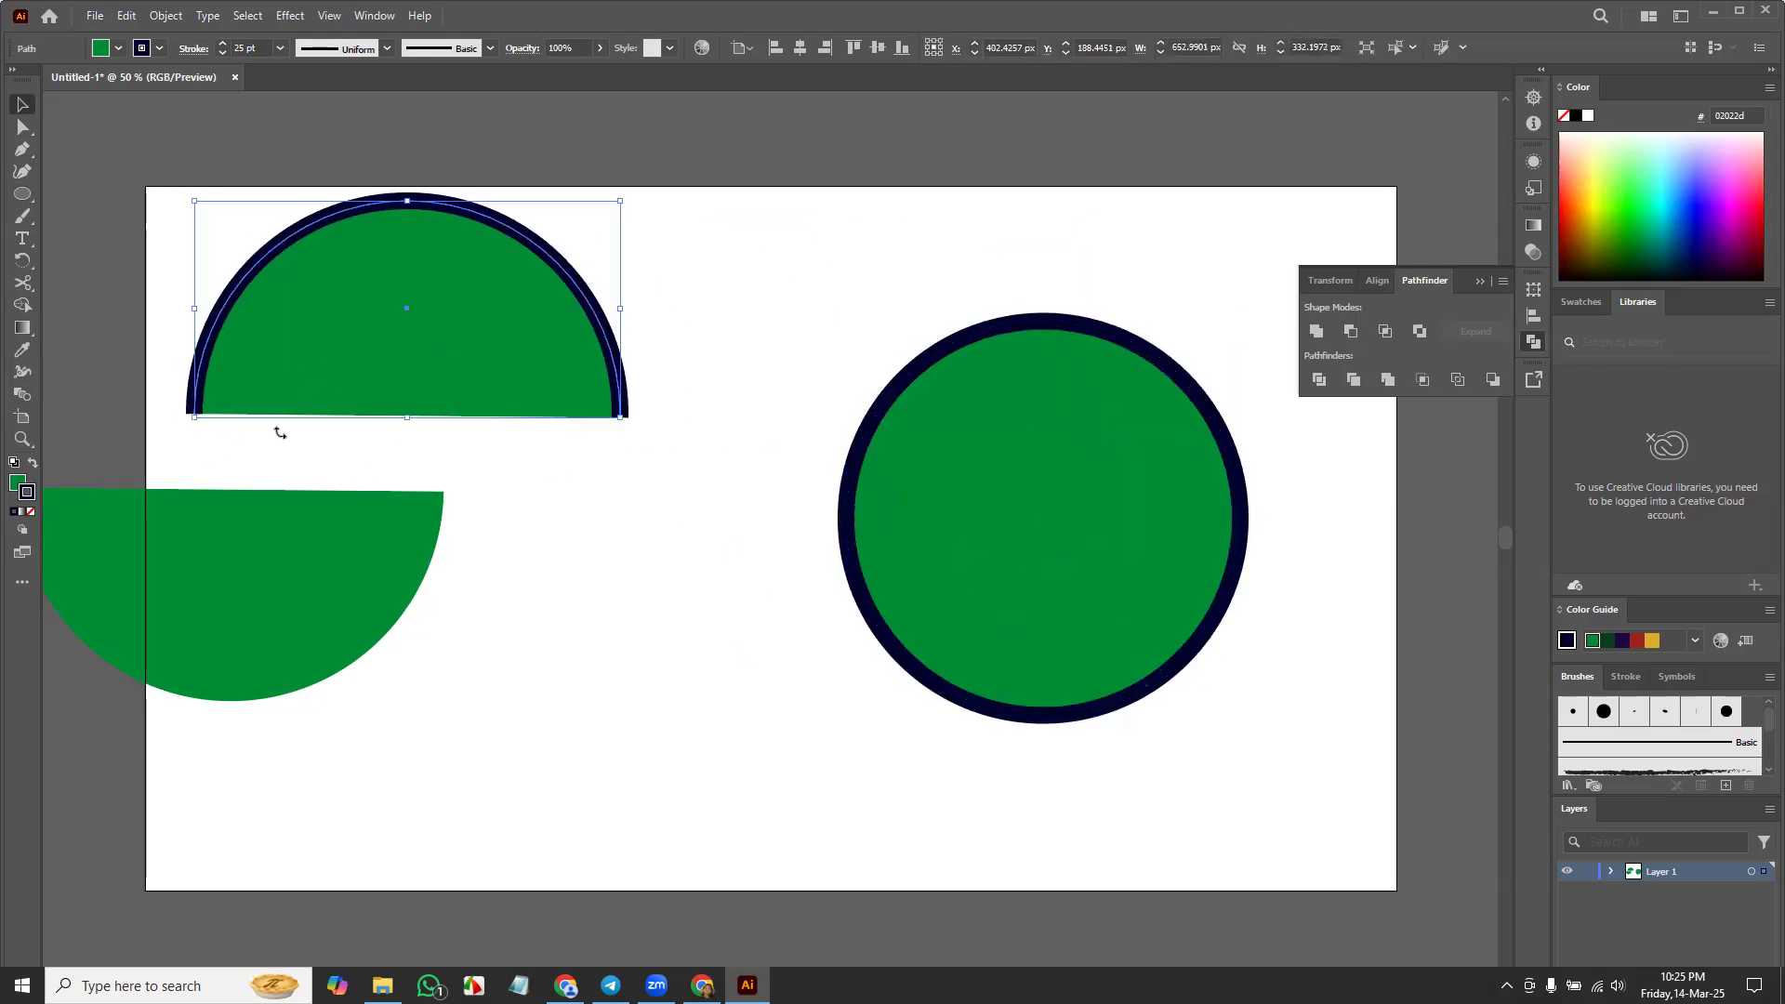
pyautogui.moveTo(278, 337); pyautogui.dragTo(320, 367)
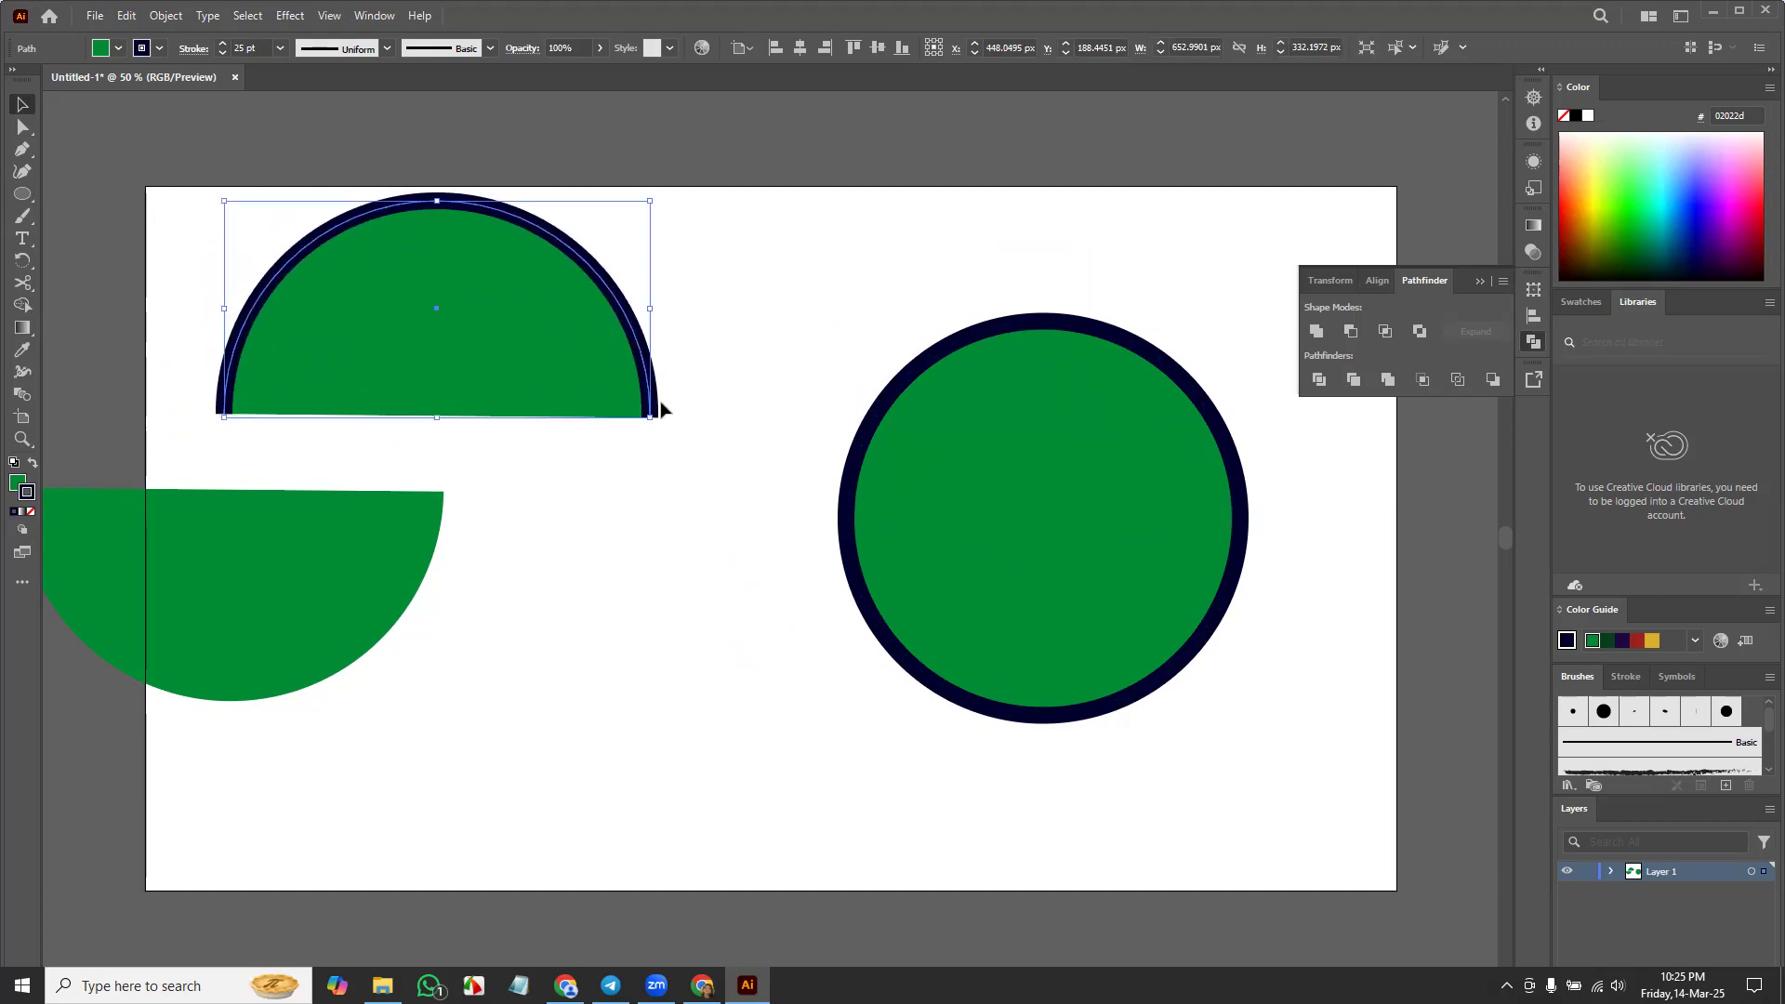
pyautogui.moveTo(345, 344); pyautogui.dragTo(267, 318)
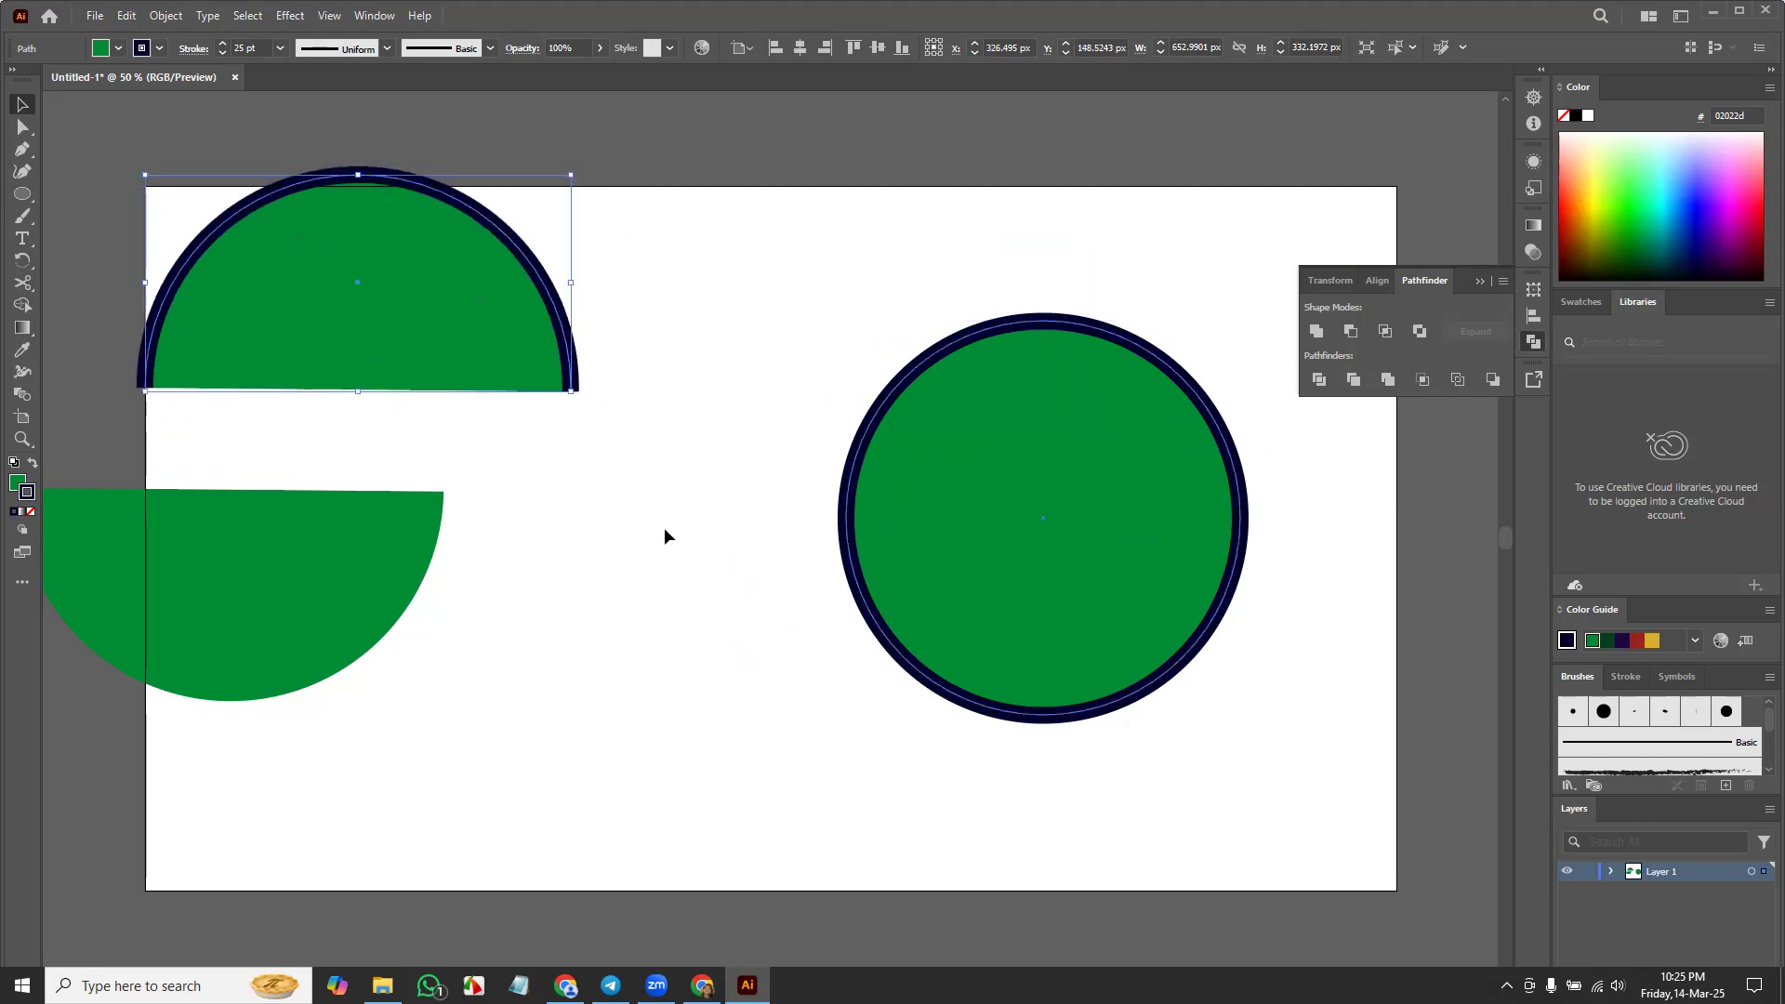
# Step: Remove the stroke from the full green circle only, keeping the stroke on the half circle
pyautogui.click(31, 510)
pyautogui.hotkey('ctrl', 'z')
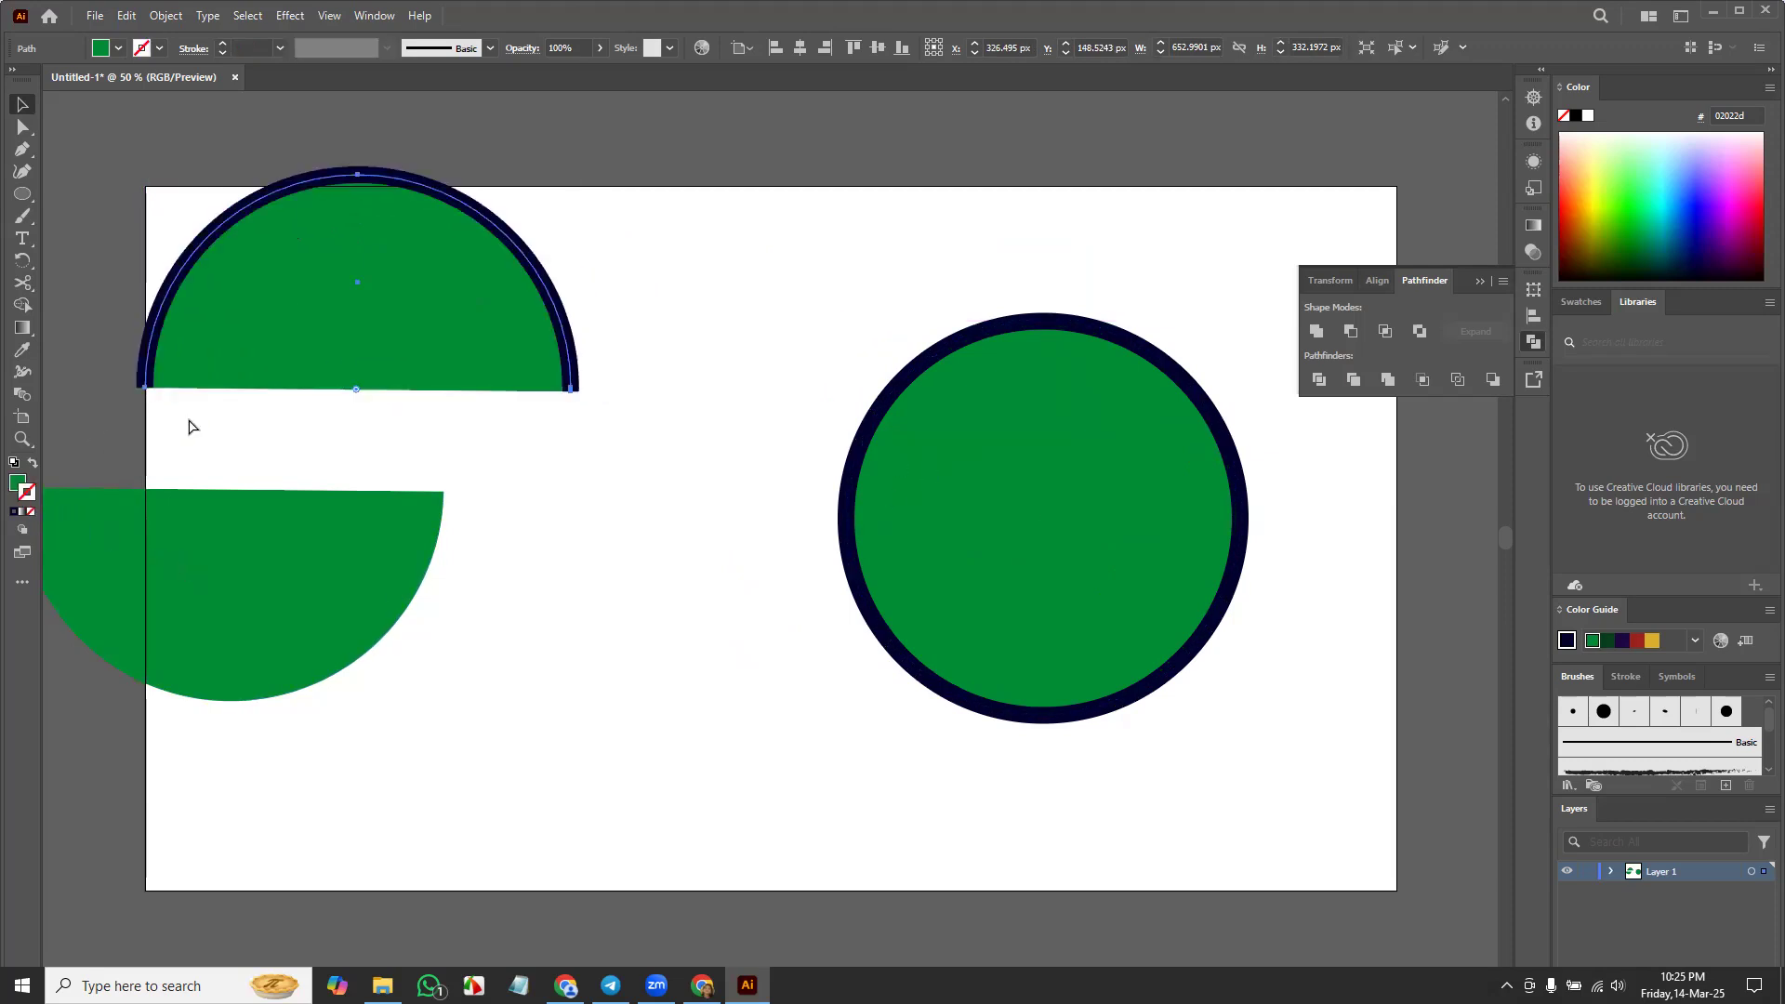
pyautogui.click(1029, 478)
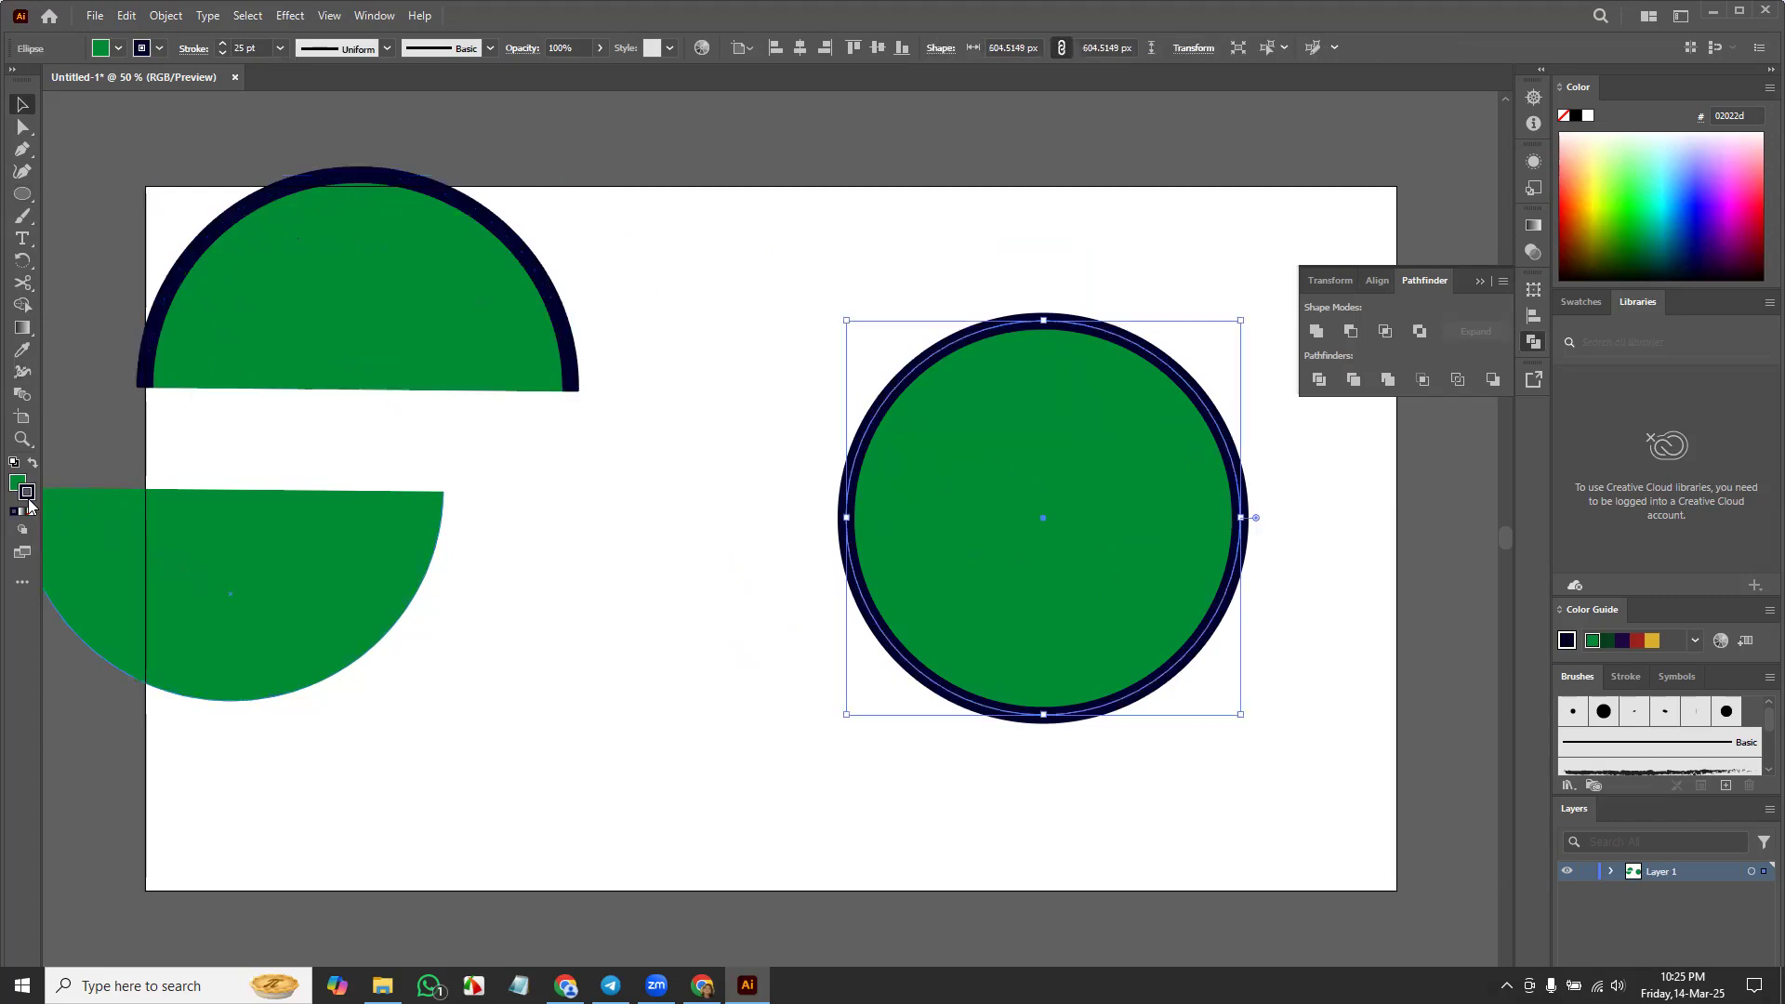
pyautogui.click(31, 512)
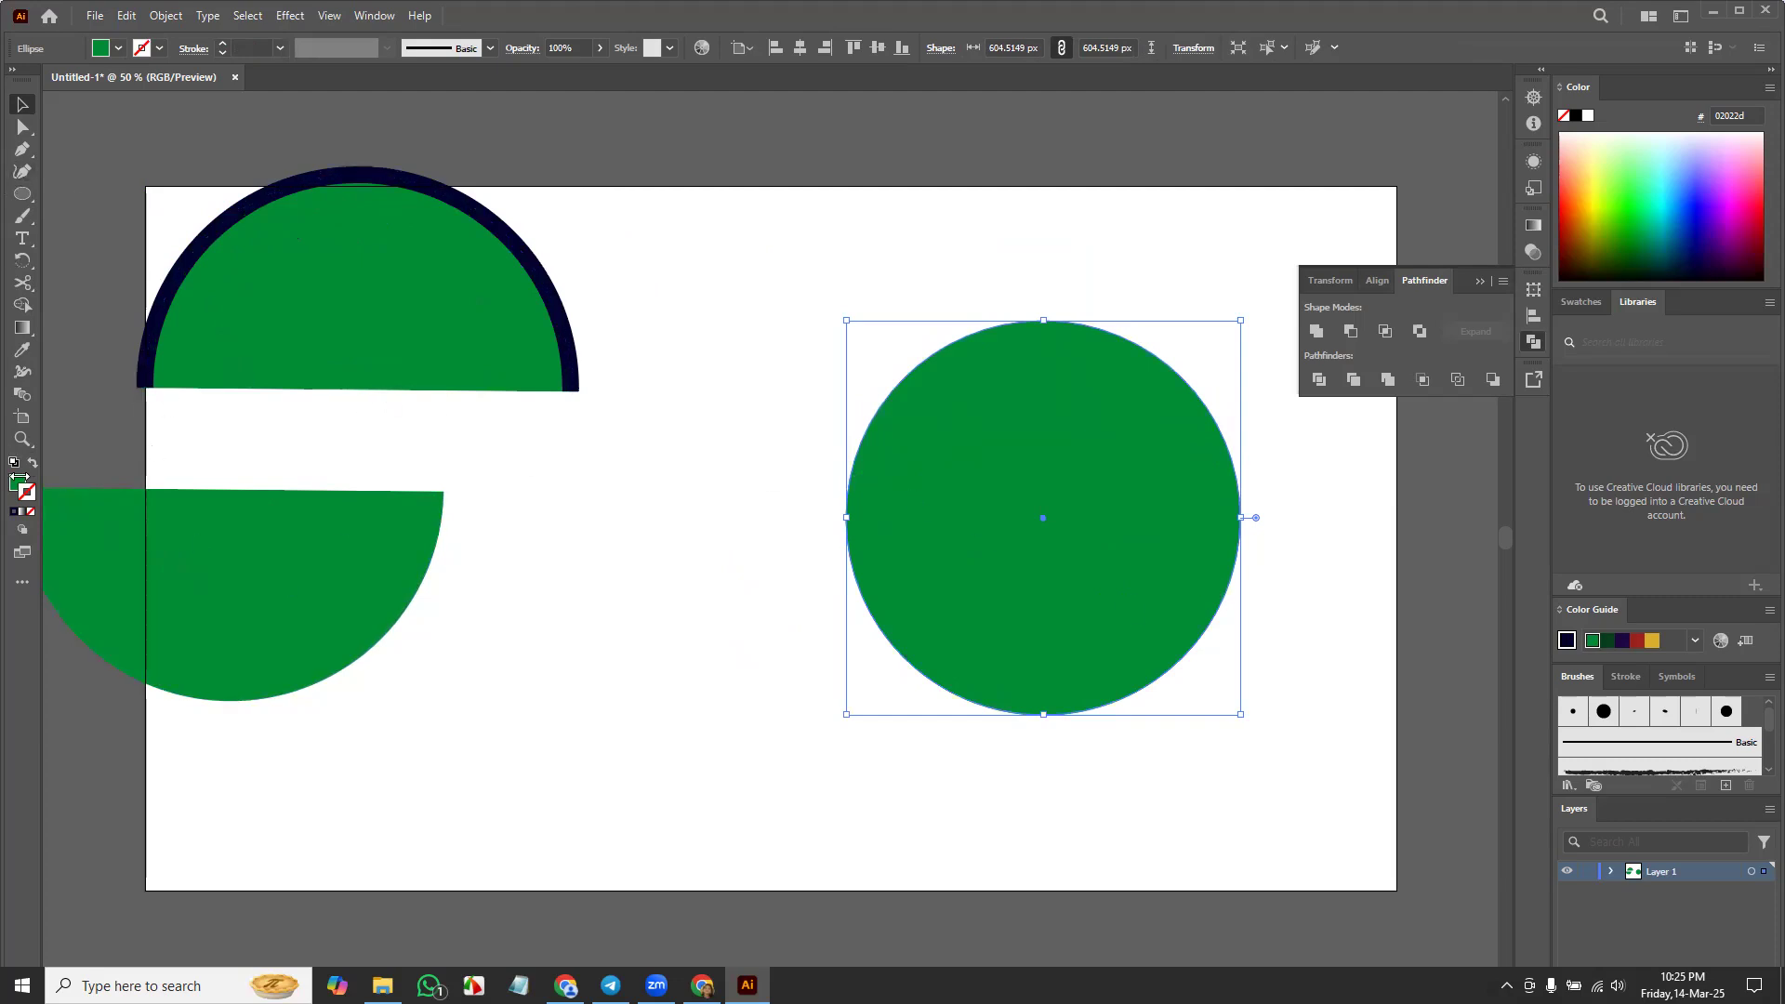
# Step: Draw a horizontal line through the circle's centre from edge to edge and split the circle along it with Pathfinder's Divide
pyautogui.click(22, 194)
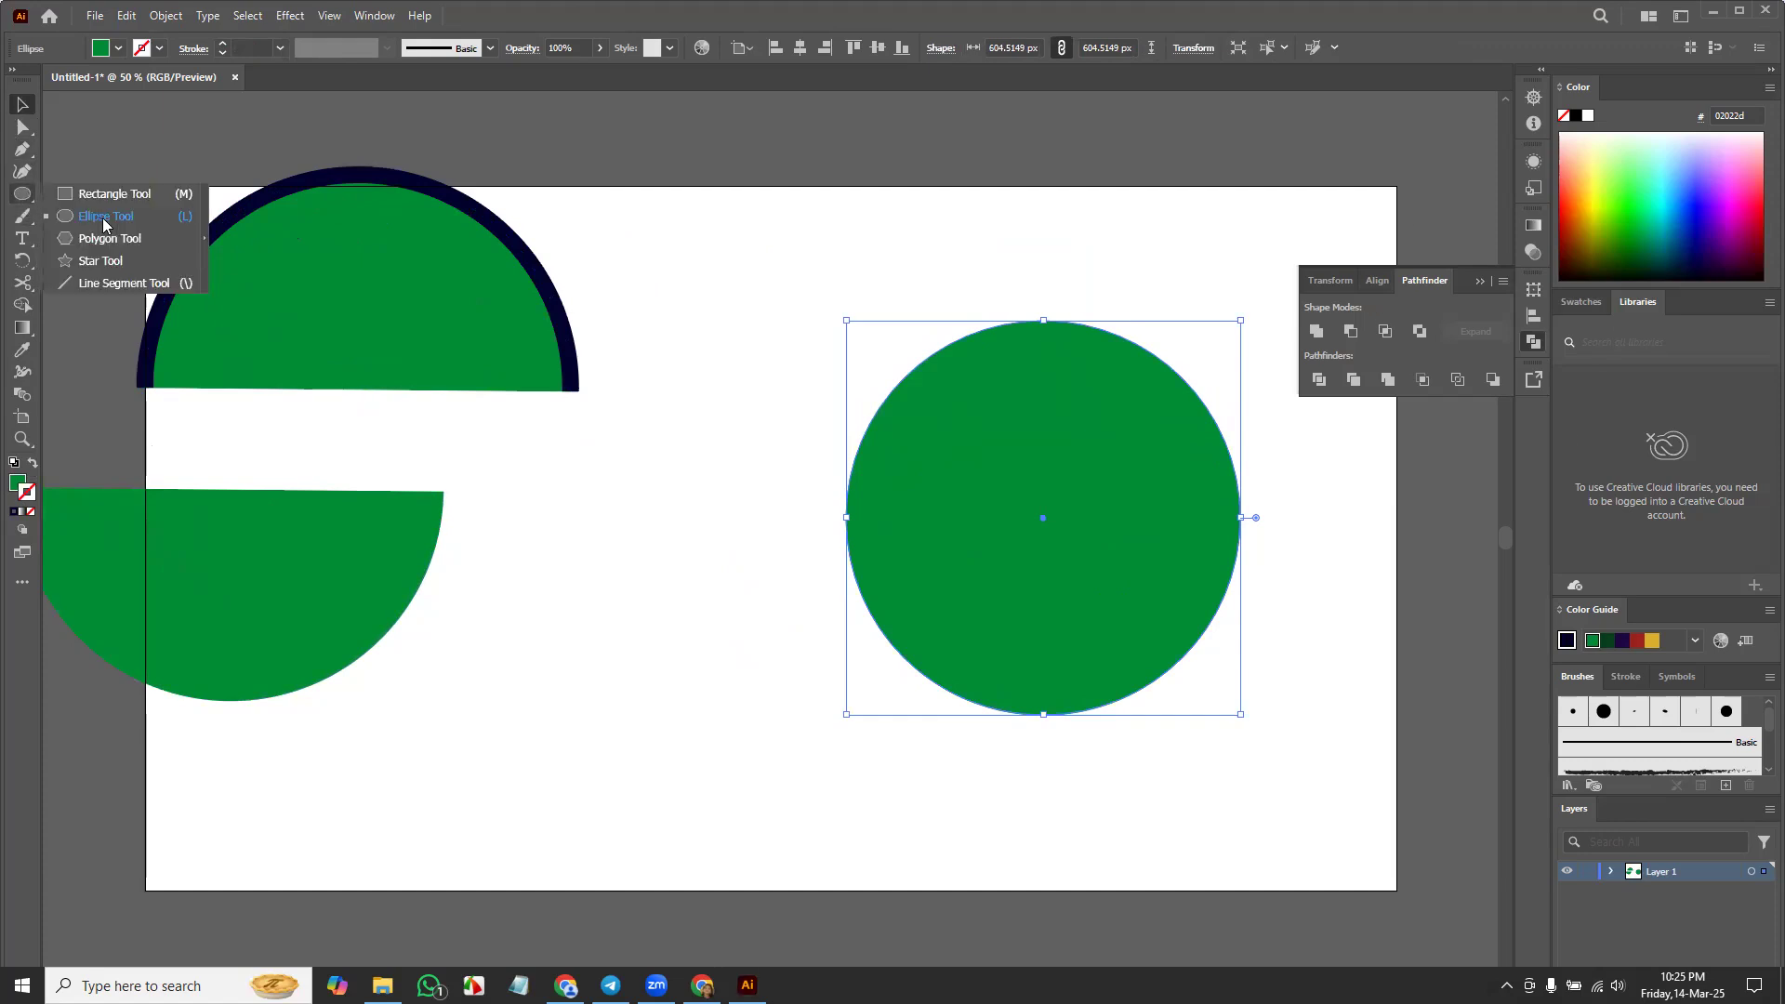
pyautogui.click(121, 284)
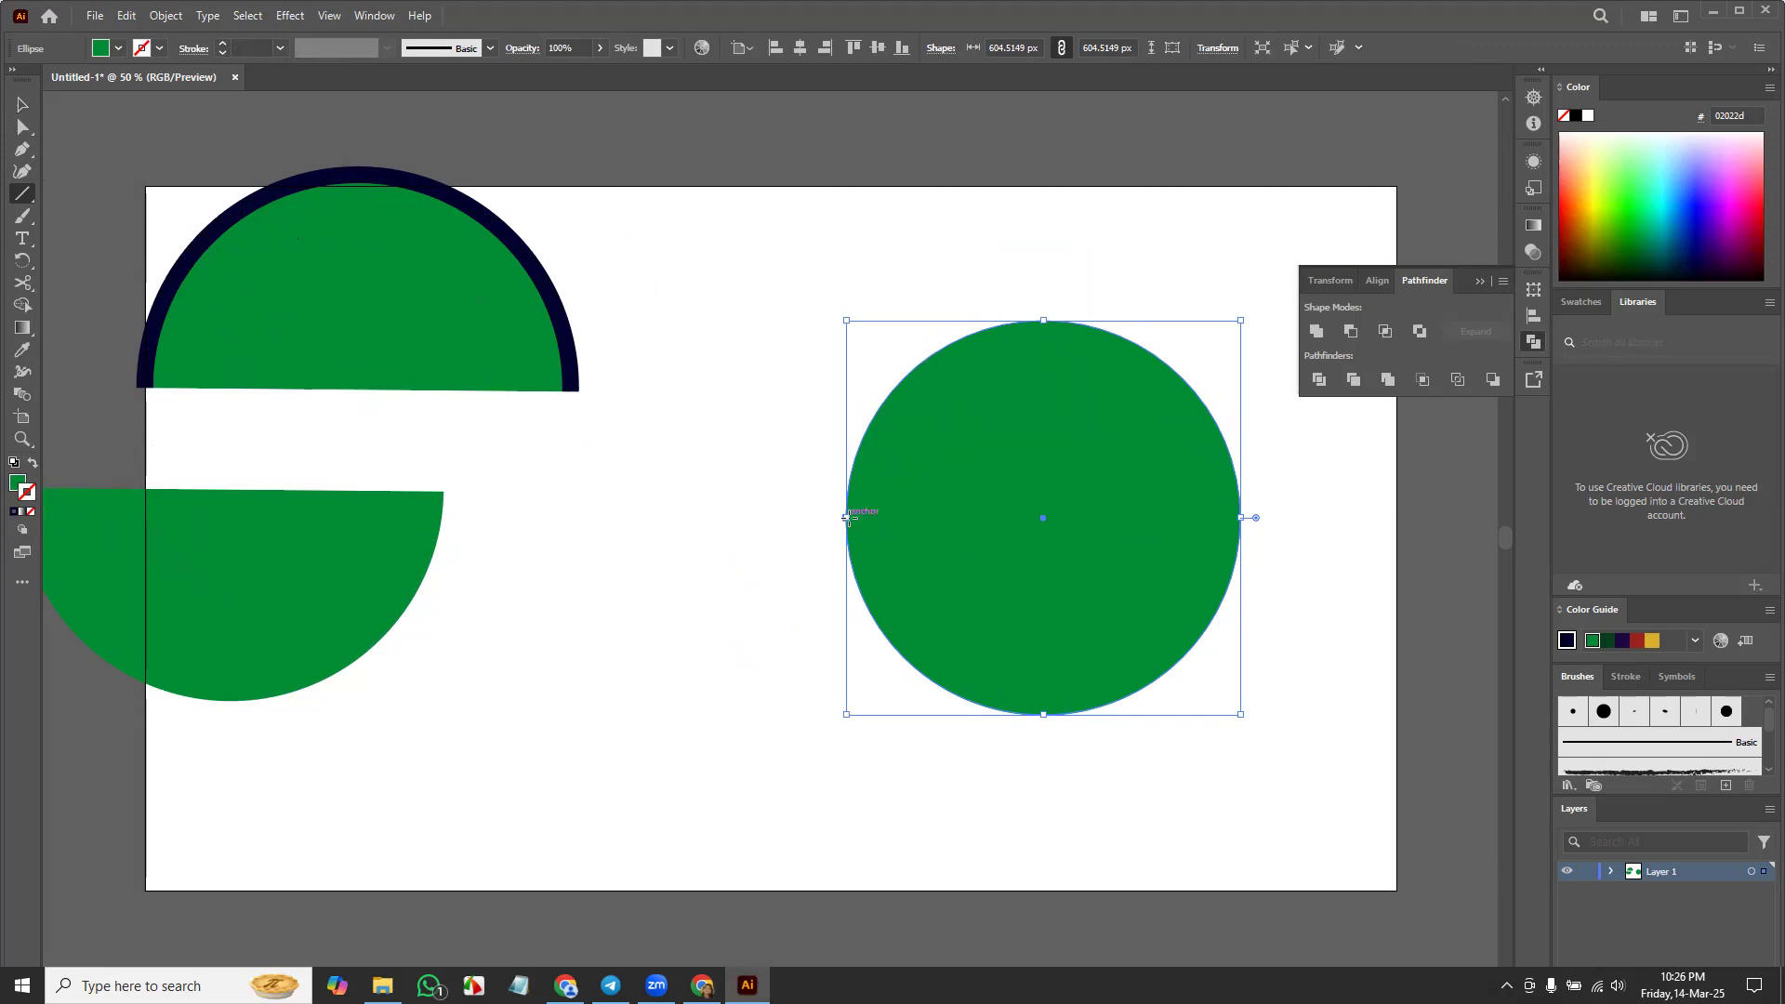
pyautogui.moveTo(847, 518)
pyautogui.mouseDown()
pyautogui.moveTo(1271, 517)
pyautogui.moveTo(1246, 517)
pyautogui.mouseUp()
pyautogui.press('v')
pyautogui.moveTo(769, 303); pyautogui.dragTo(1283, 765)
pyautogui.click(1318, 380)
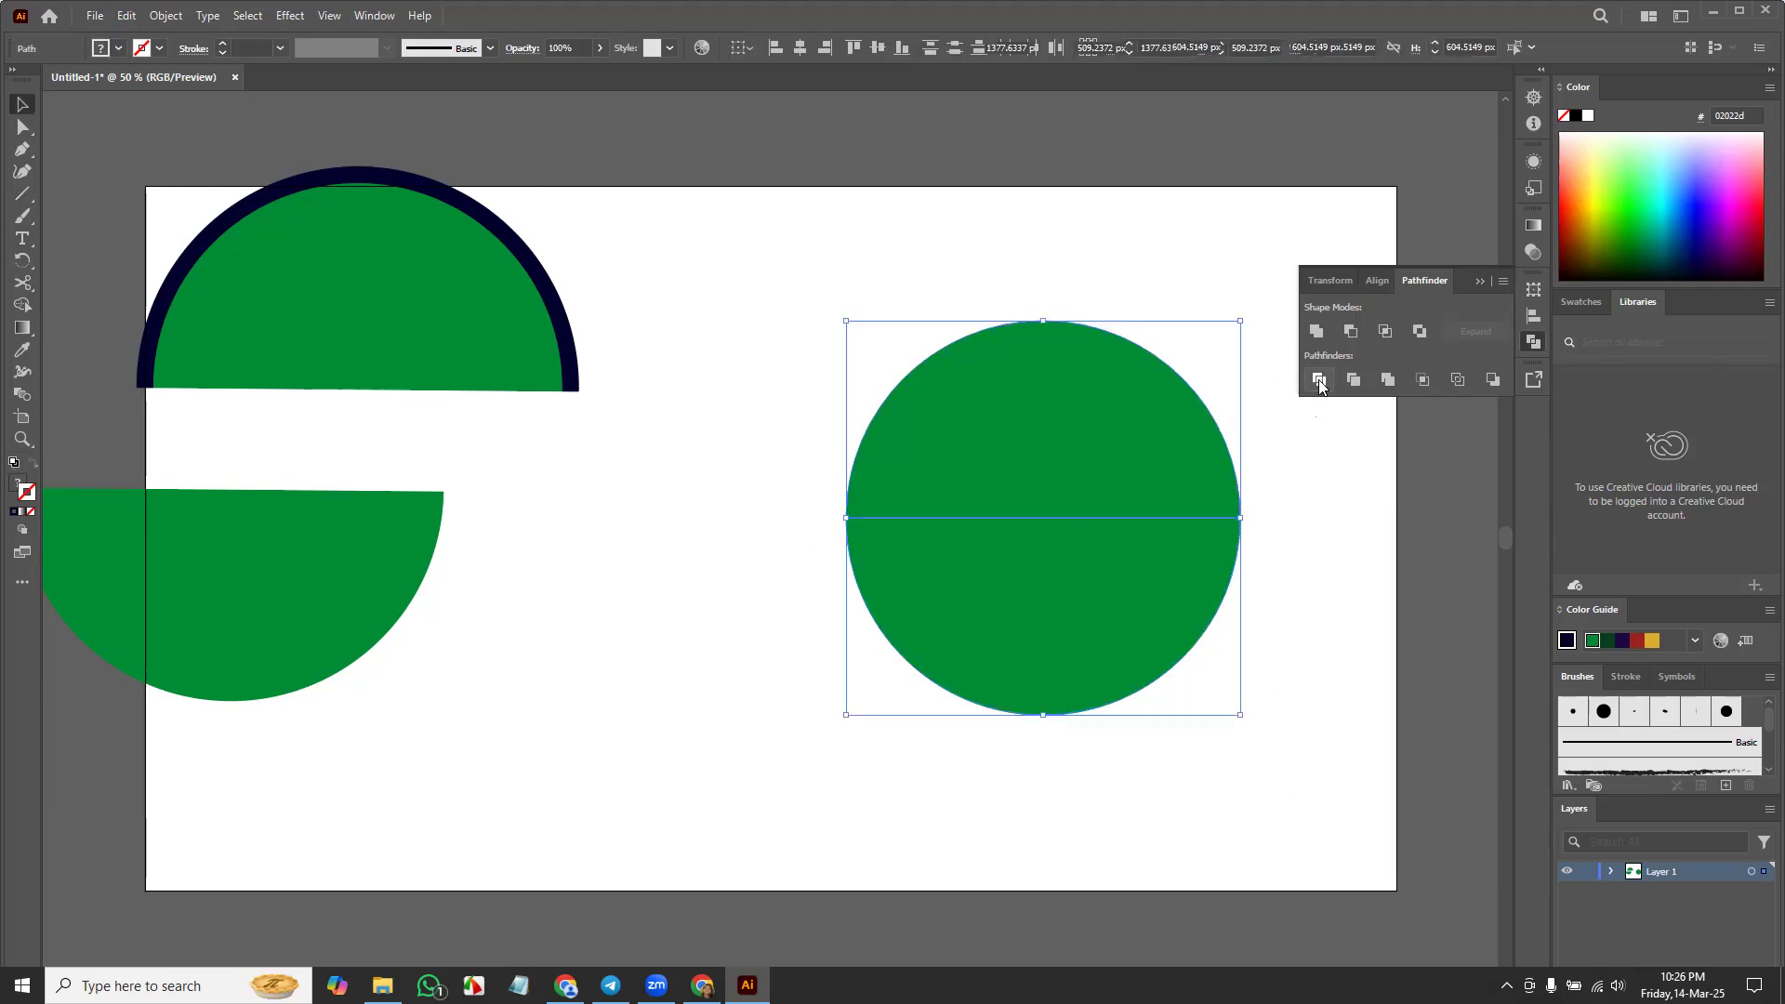
# Step: Ungroup the divided circle and move its lower half down and to the left, away from the upper half
pyautogui.rightClick(1134, 435)
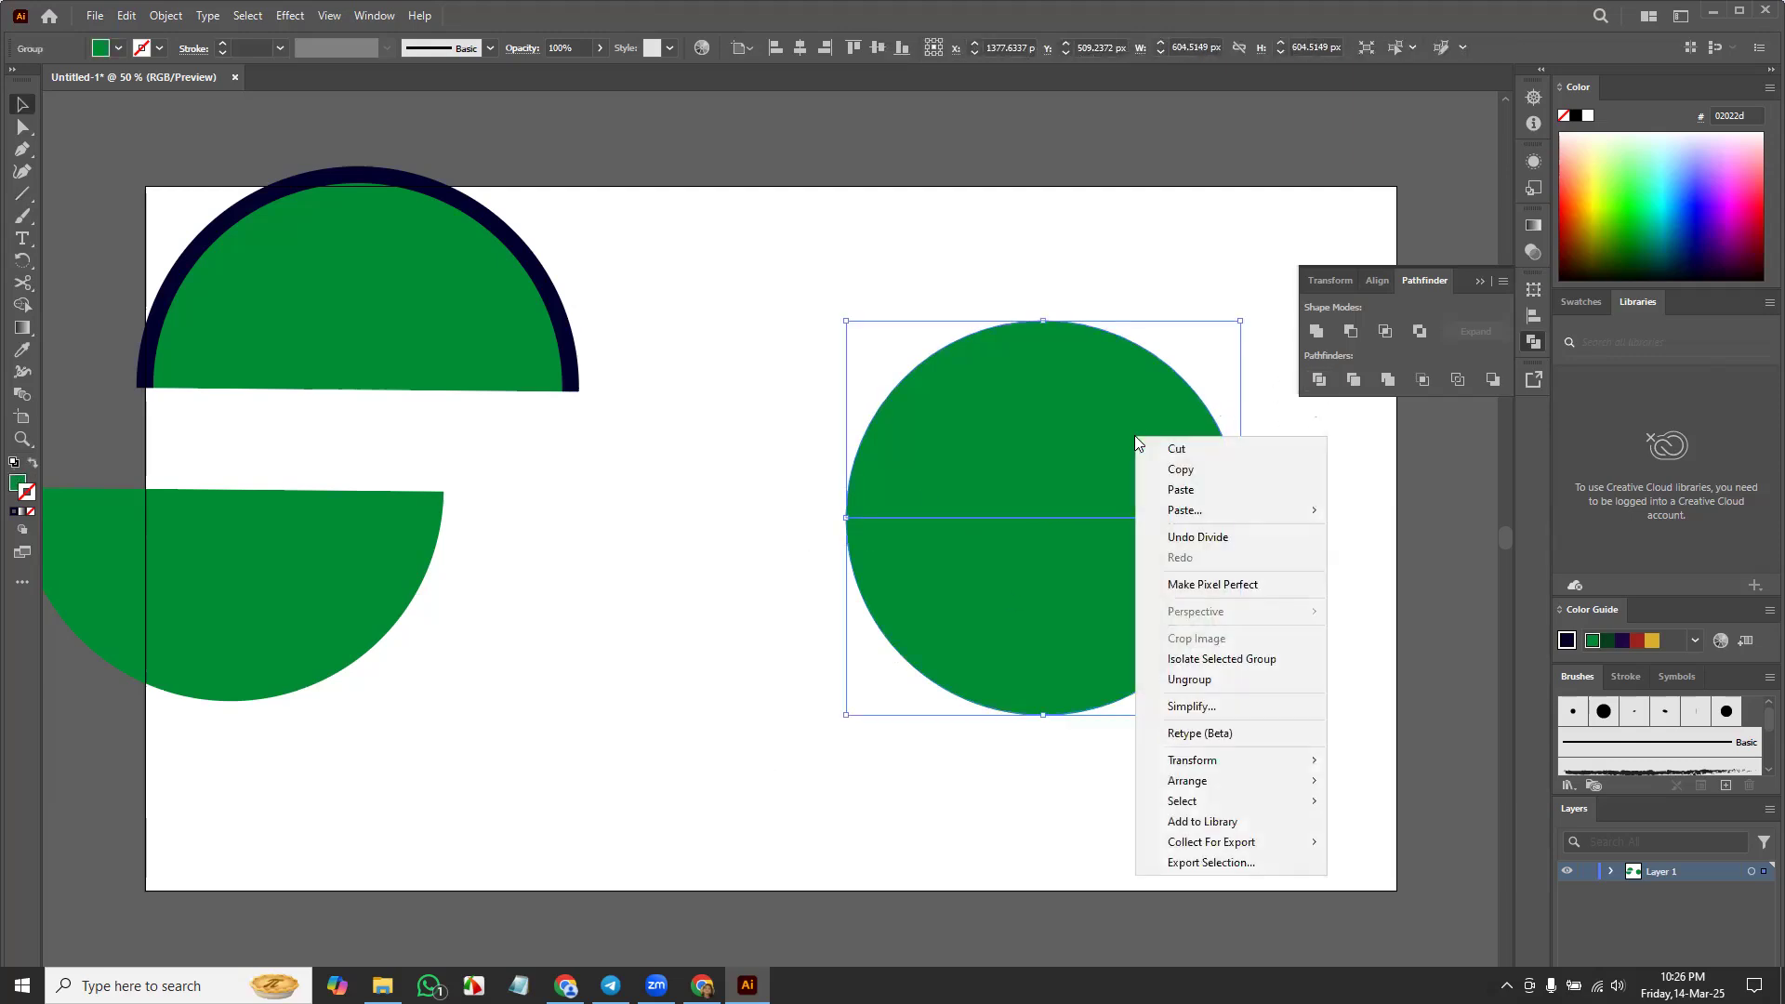
pyautogui.click(1223, 684)
pyautogui.click(1187, 705)
pyautogui.moveTo(1036, 614); pyautogui.dragTo(764, 709)
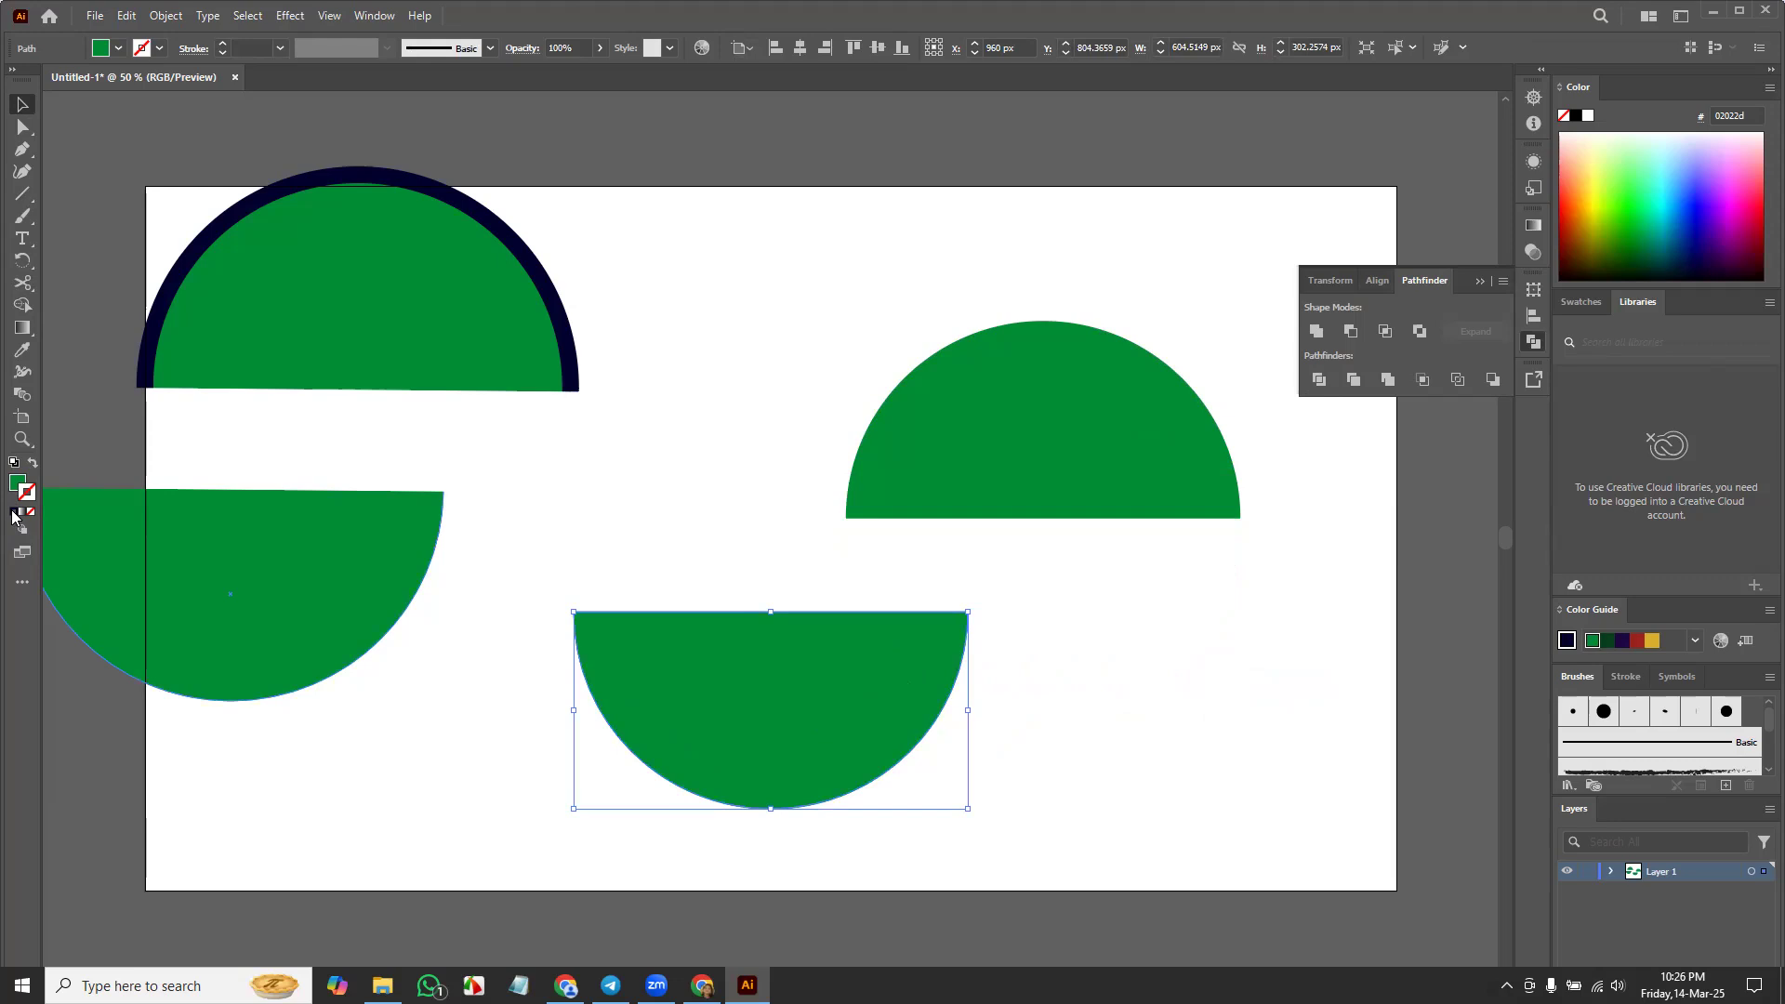
# Step: Apply a dark navy stroke with a weight of 32 pt to the separated lower half circle
pyautogui.click(13, 513)
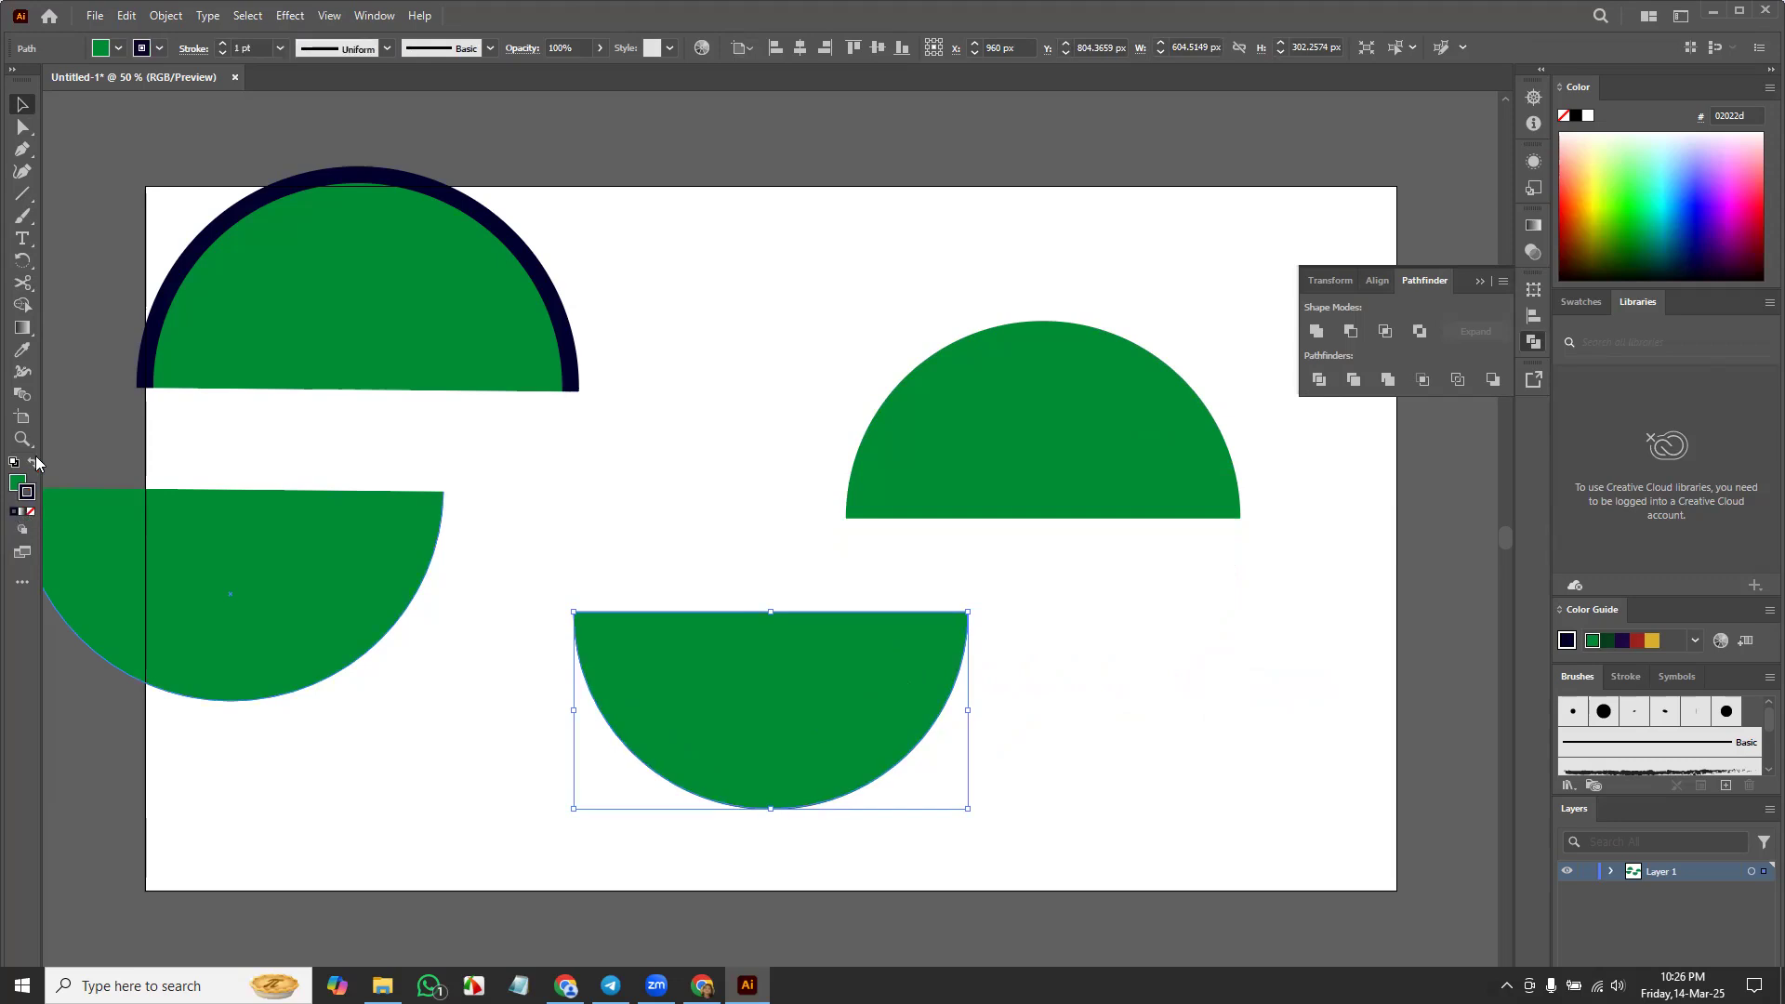
pyautogui.click(223, 43)
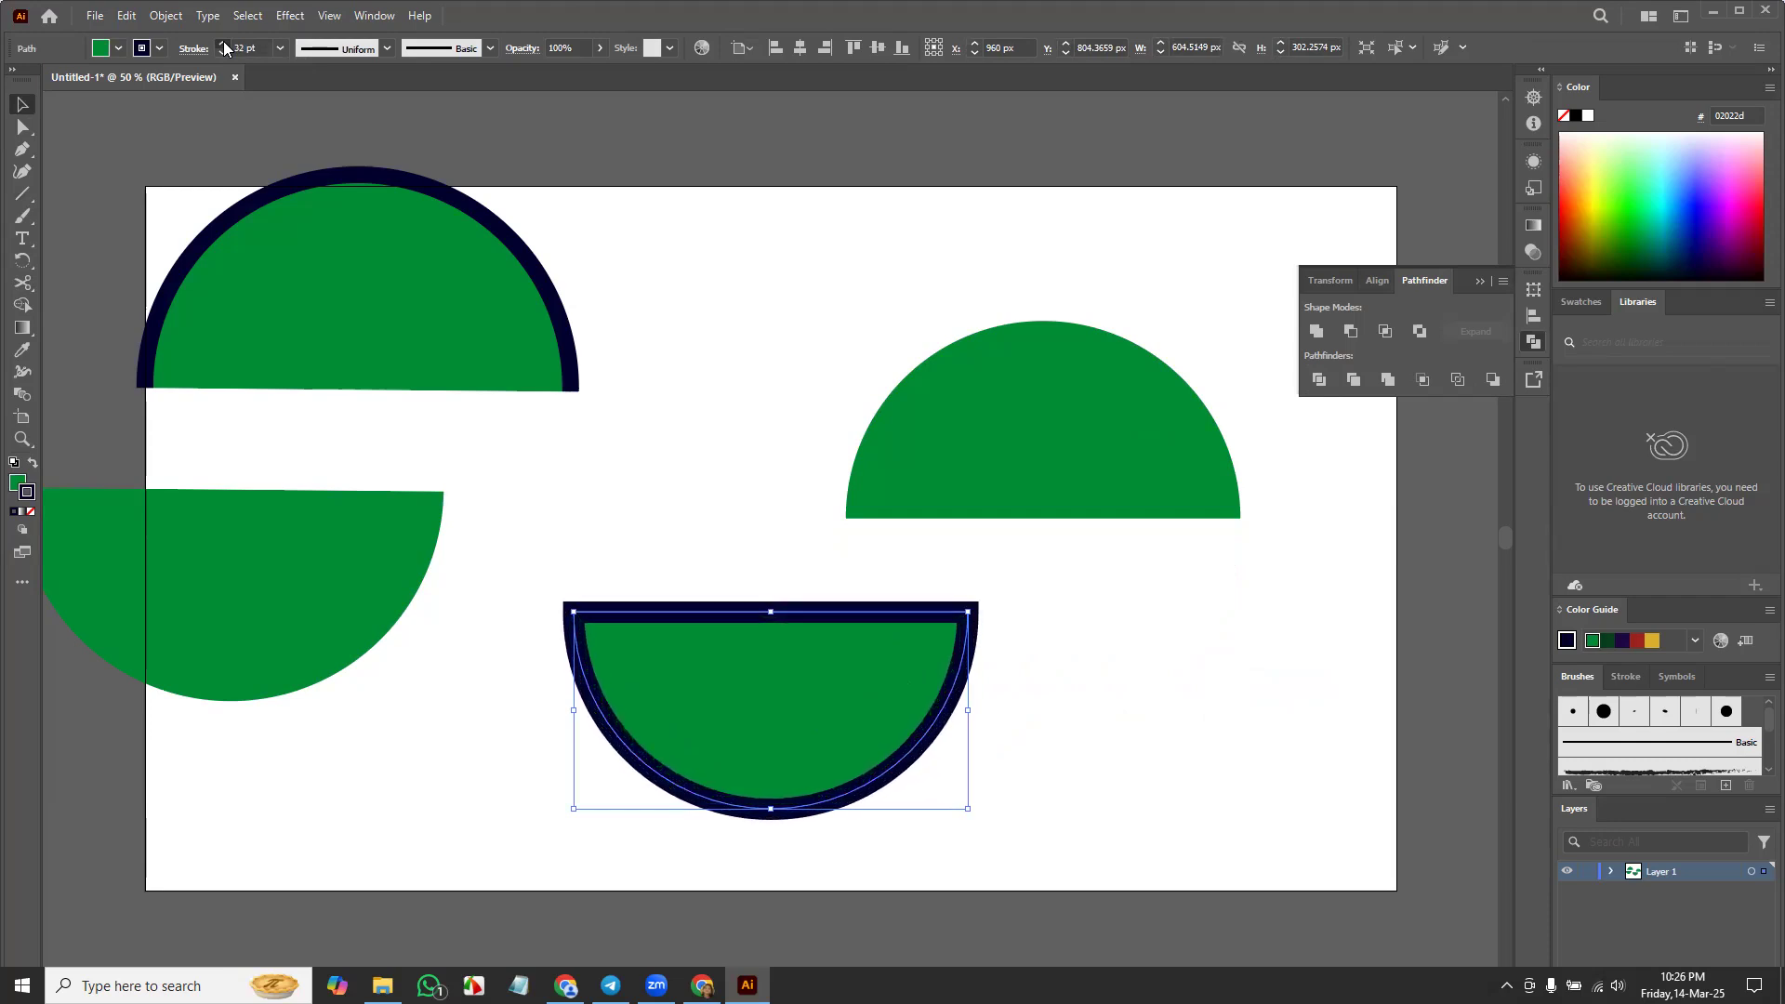
# Step: Delete all the half circles from the artboard and check the lesson outline in Notepad
pyautogui.click(605, 589)
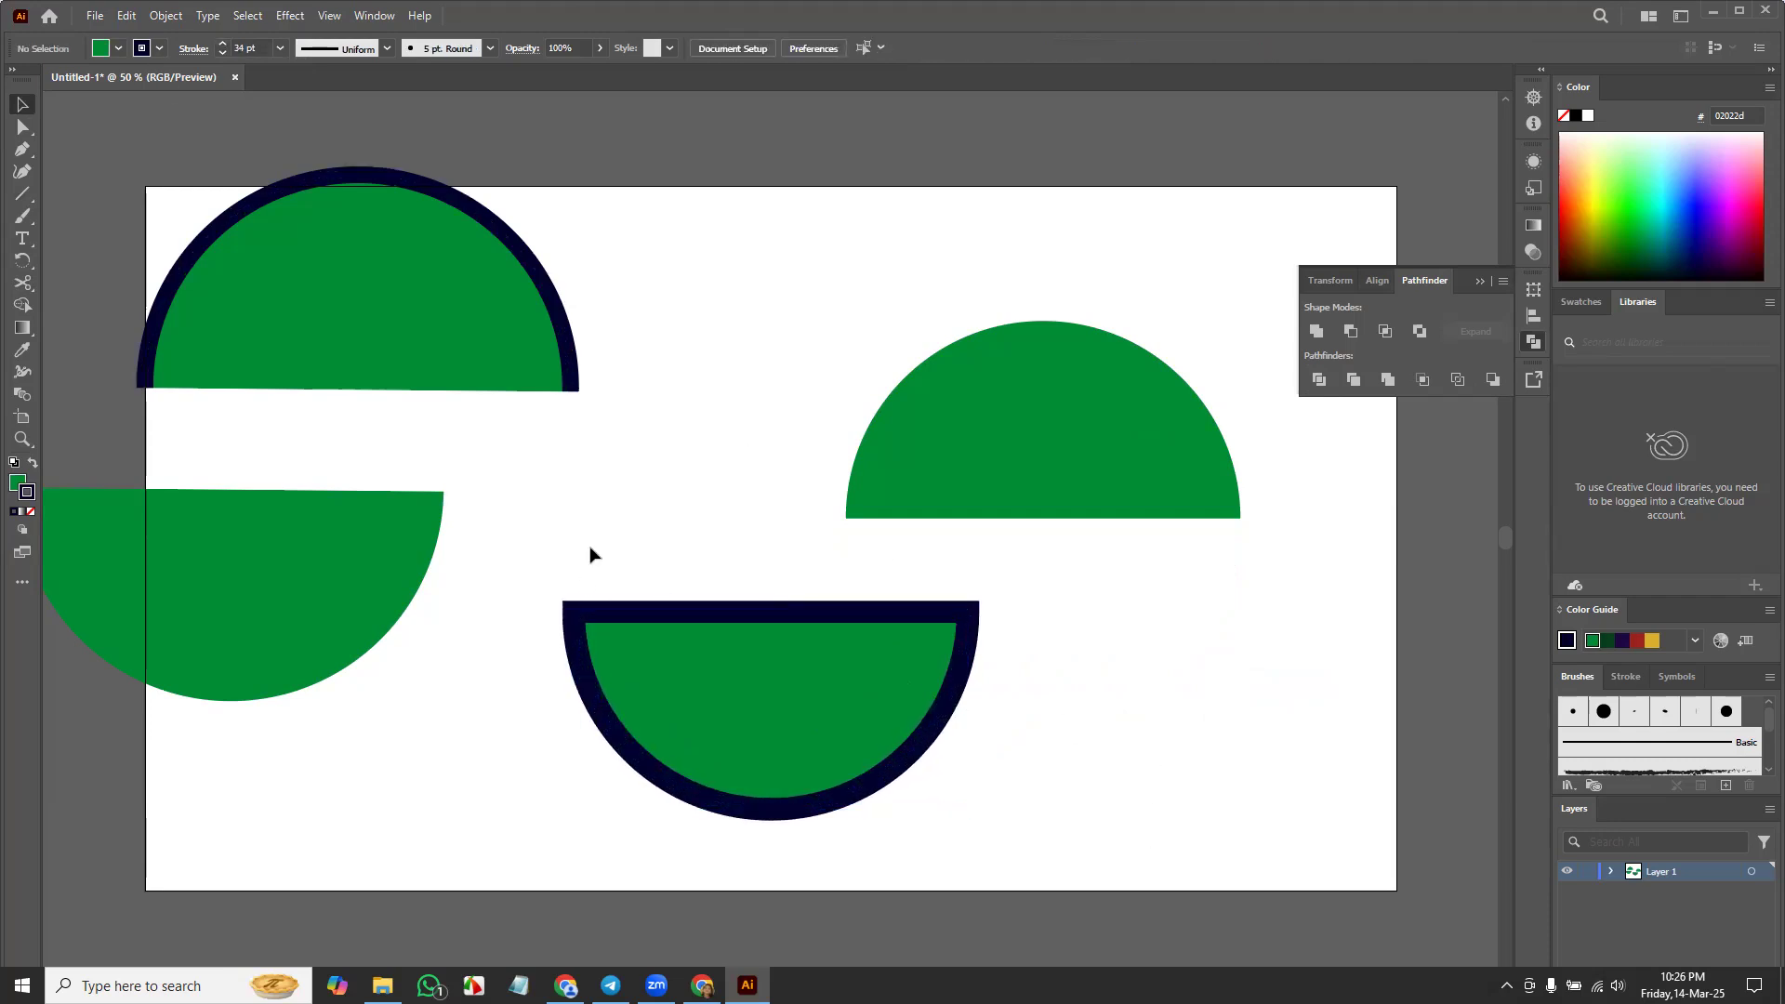
pyautogui.moveTo(772, 719); pyautogui.dragTo(736, 726)
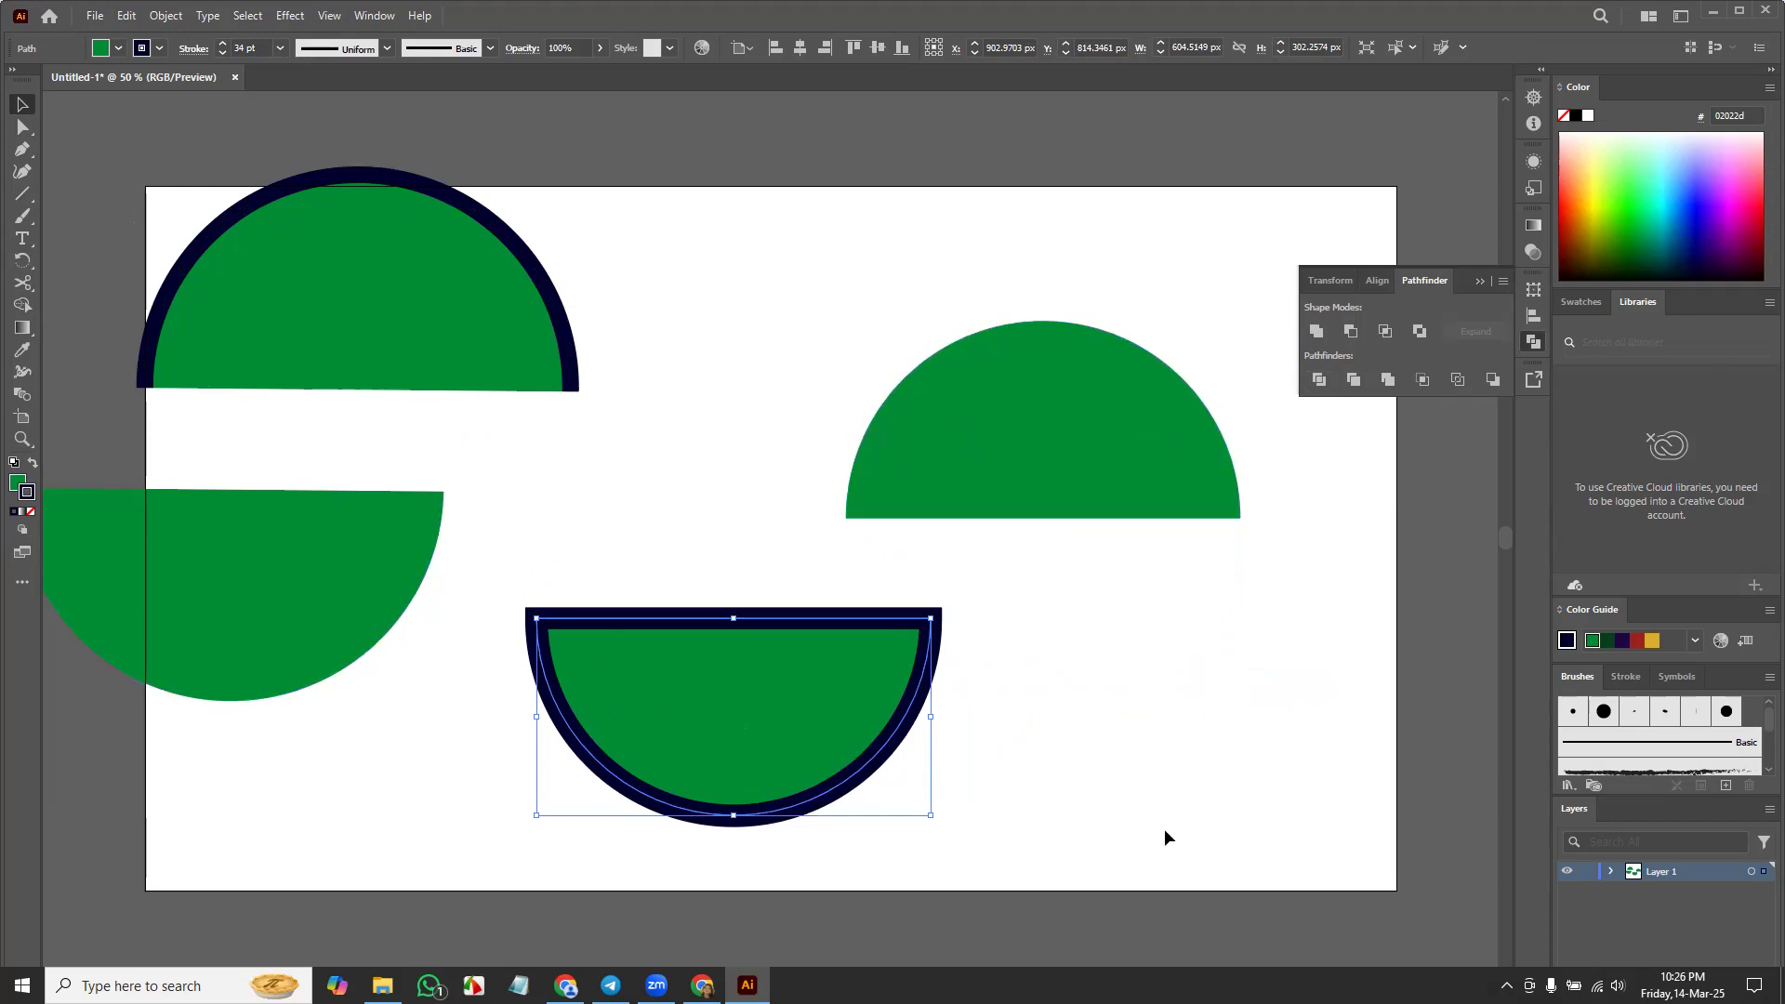
pyautogui.press('ctrl')
pyautogui.hotkey('ctrl', 'a')
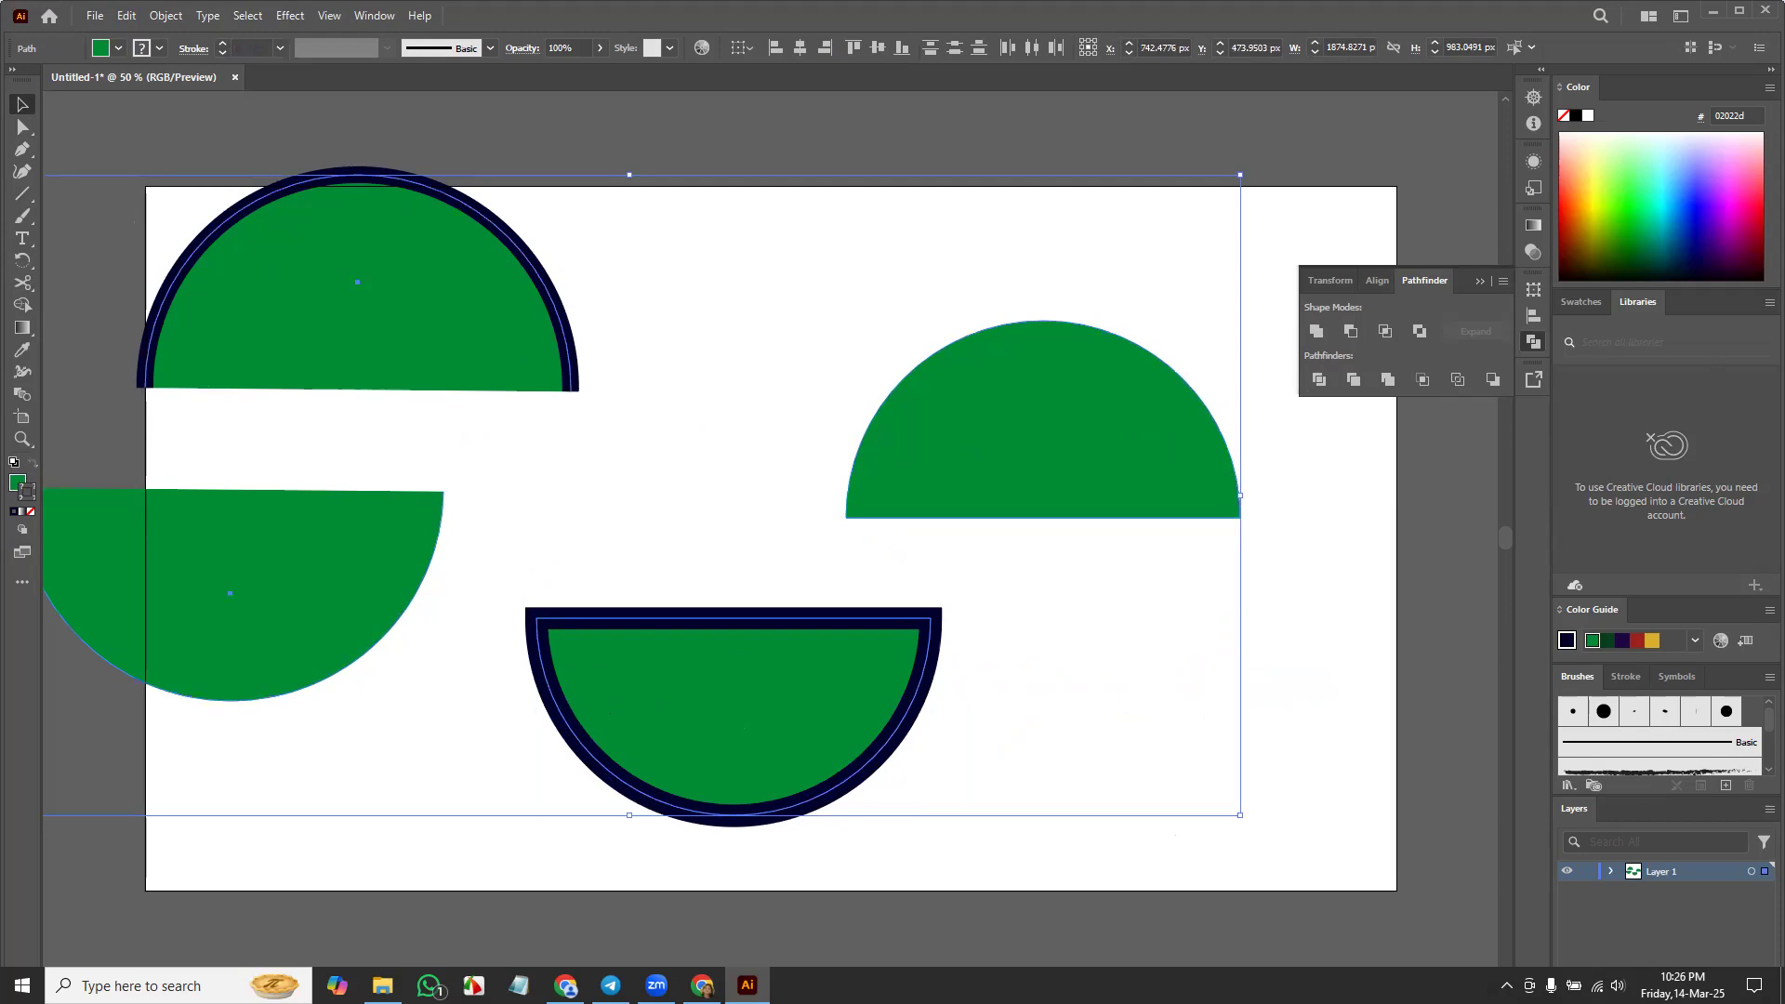
pyautogui.press('Delete')
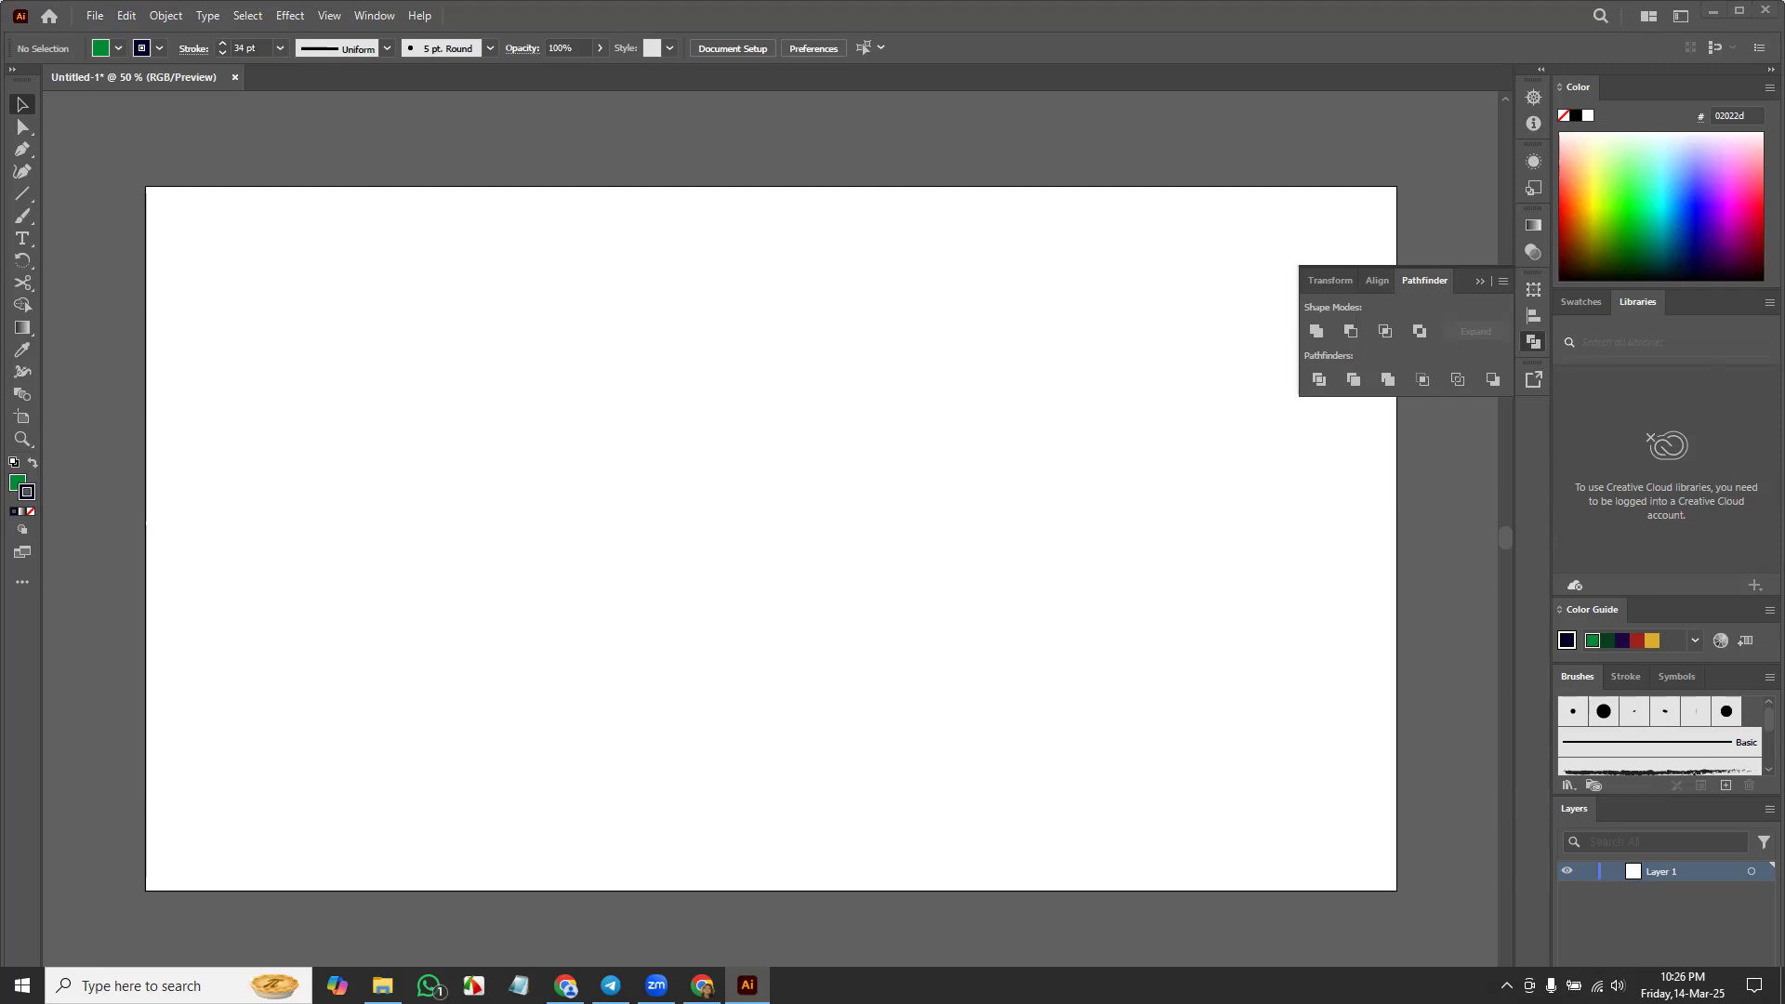
pyautogui.hotkey('alt', 'Tab')
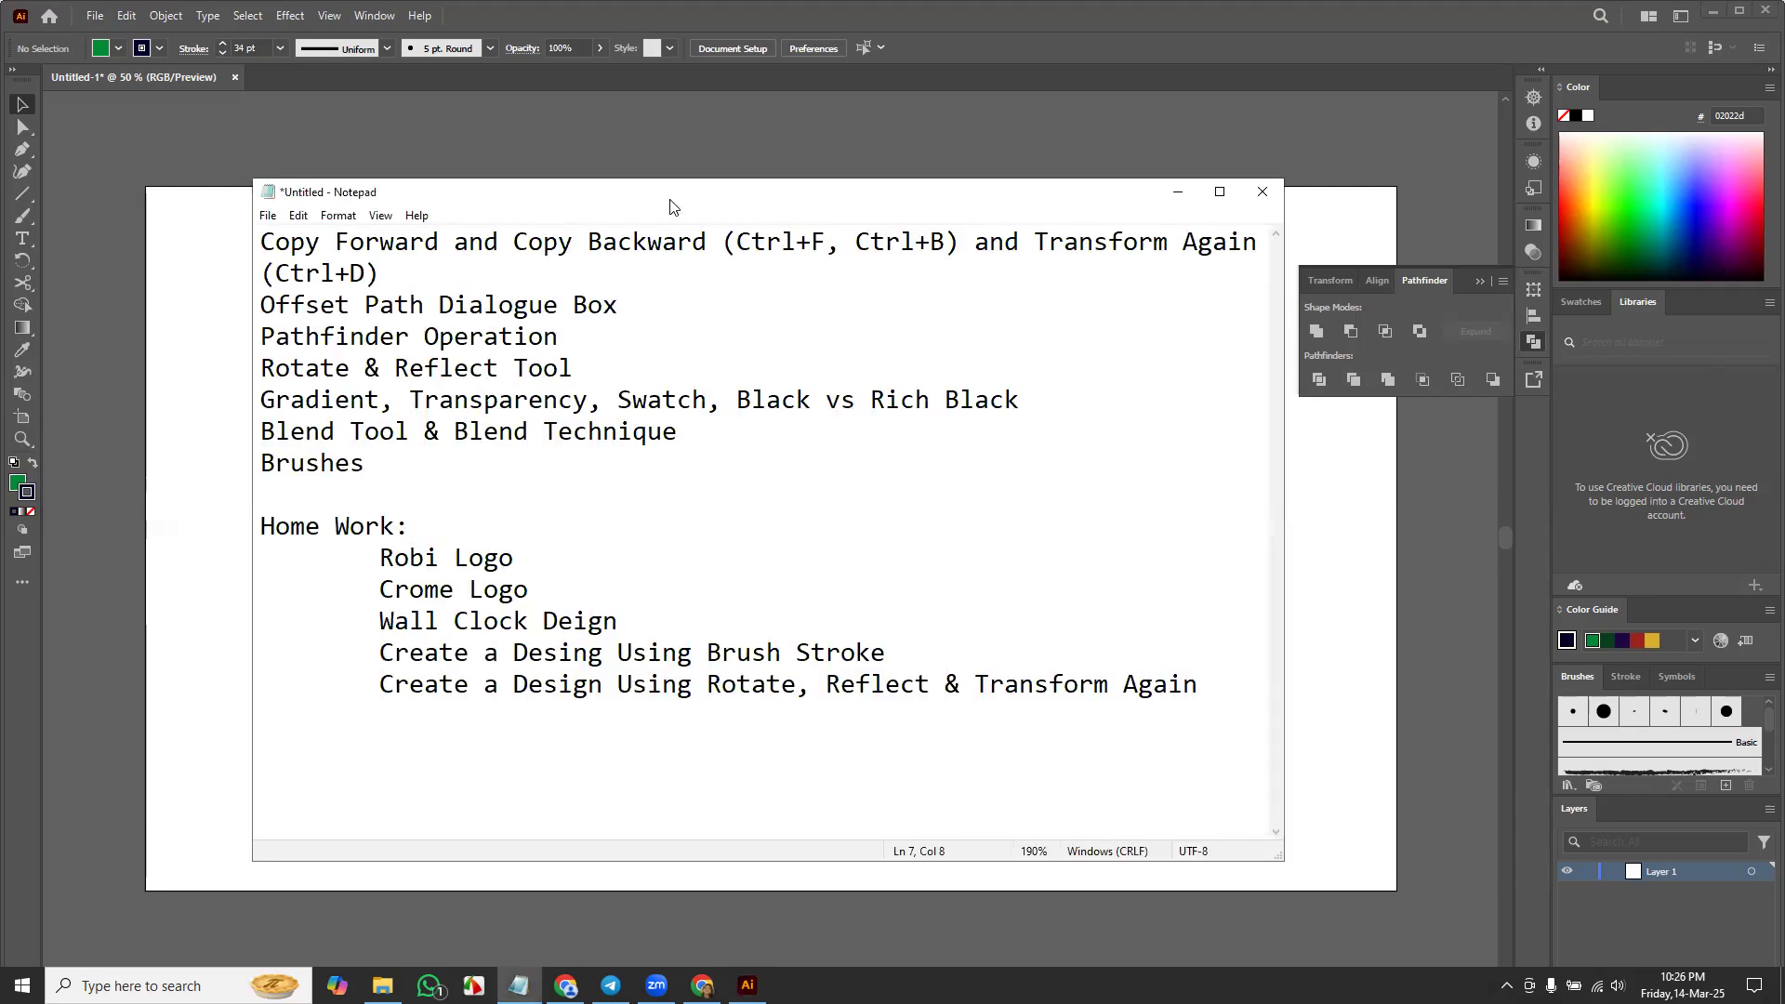
pyautogui.hotkey('alt', 'Tab')
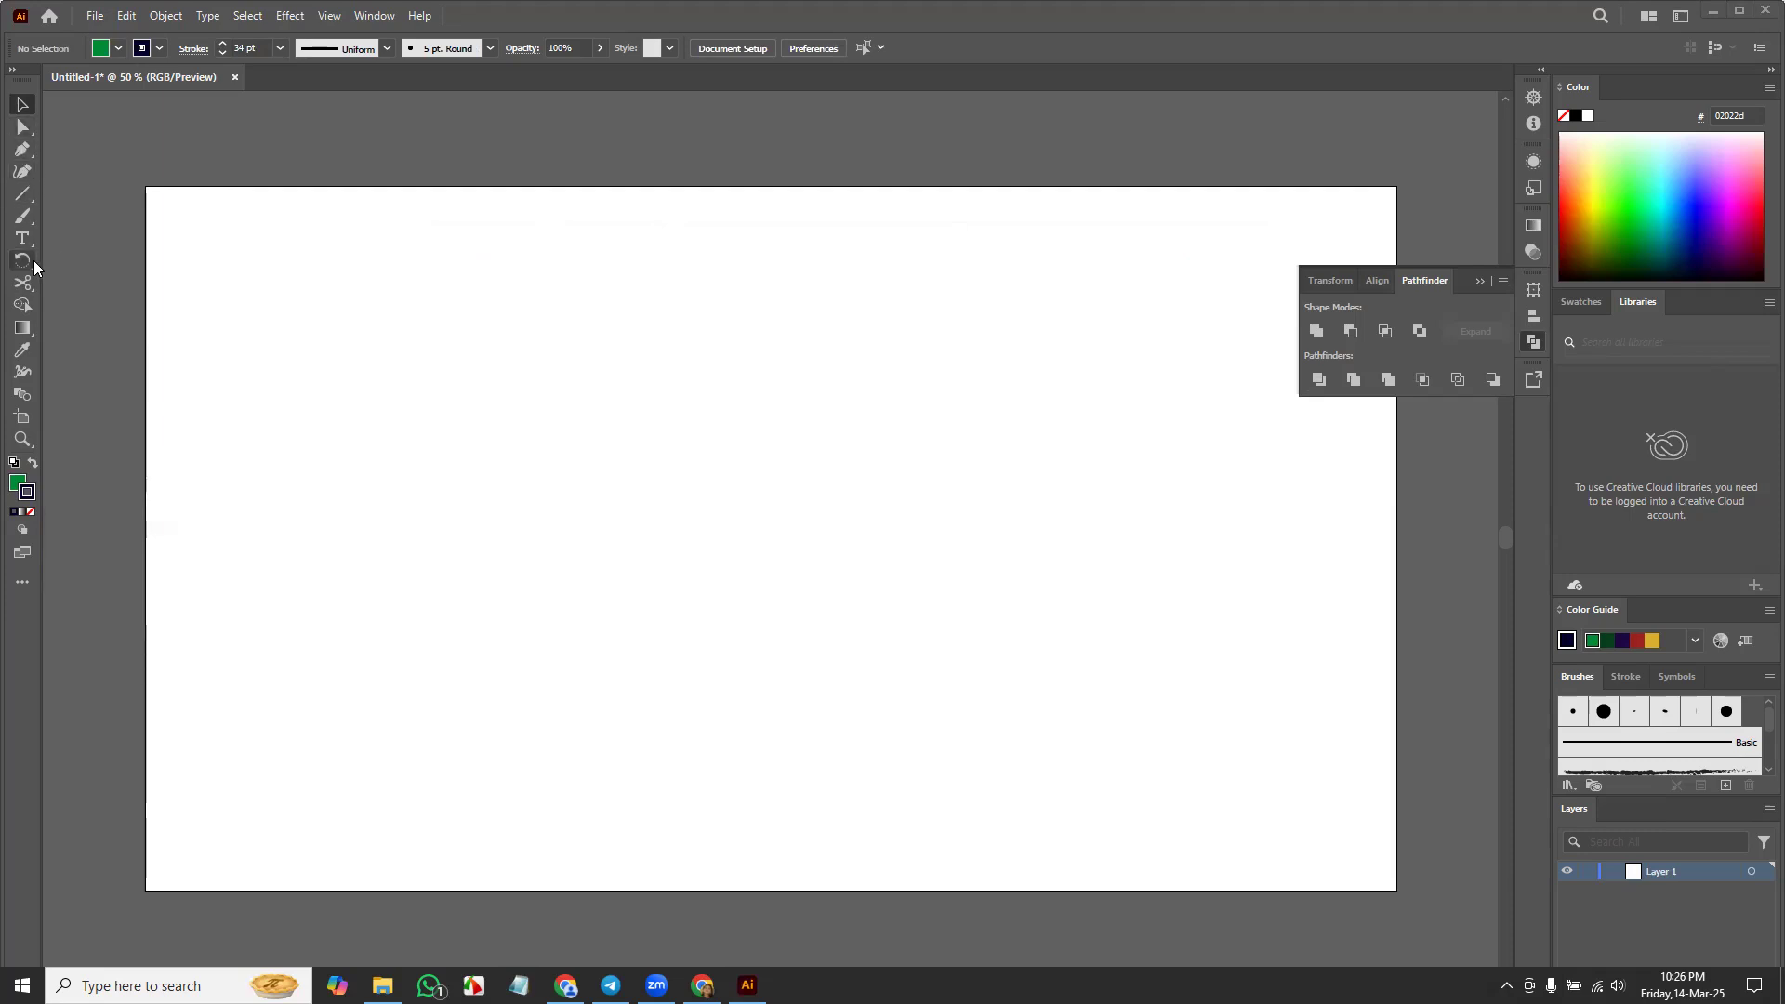
# Step: Draw a circle about 556 px in diameter in the upper middle of the artboard and remove its stroke
pyautogui.moveTo(22, 194); pyautogui.dragTo(107, 216)
pyautogui.moveTo(514, 381)
pyautogui.mouseDown()
pyautogui.moveTo(776, 667)
pyautogui.moveTo(825, 590)
pyautogui.moveTo(805, 570)
pyautogui.moveTo(674, 558)
pyautogui.mouseUp()
pyautogui.click(937, 535)
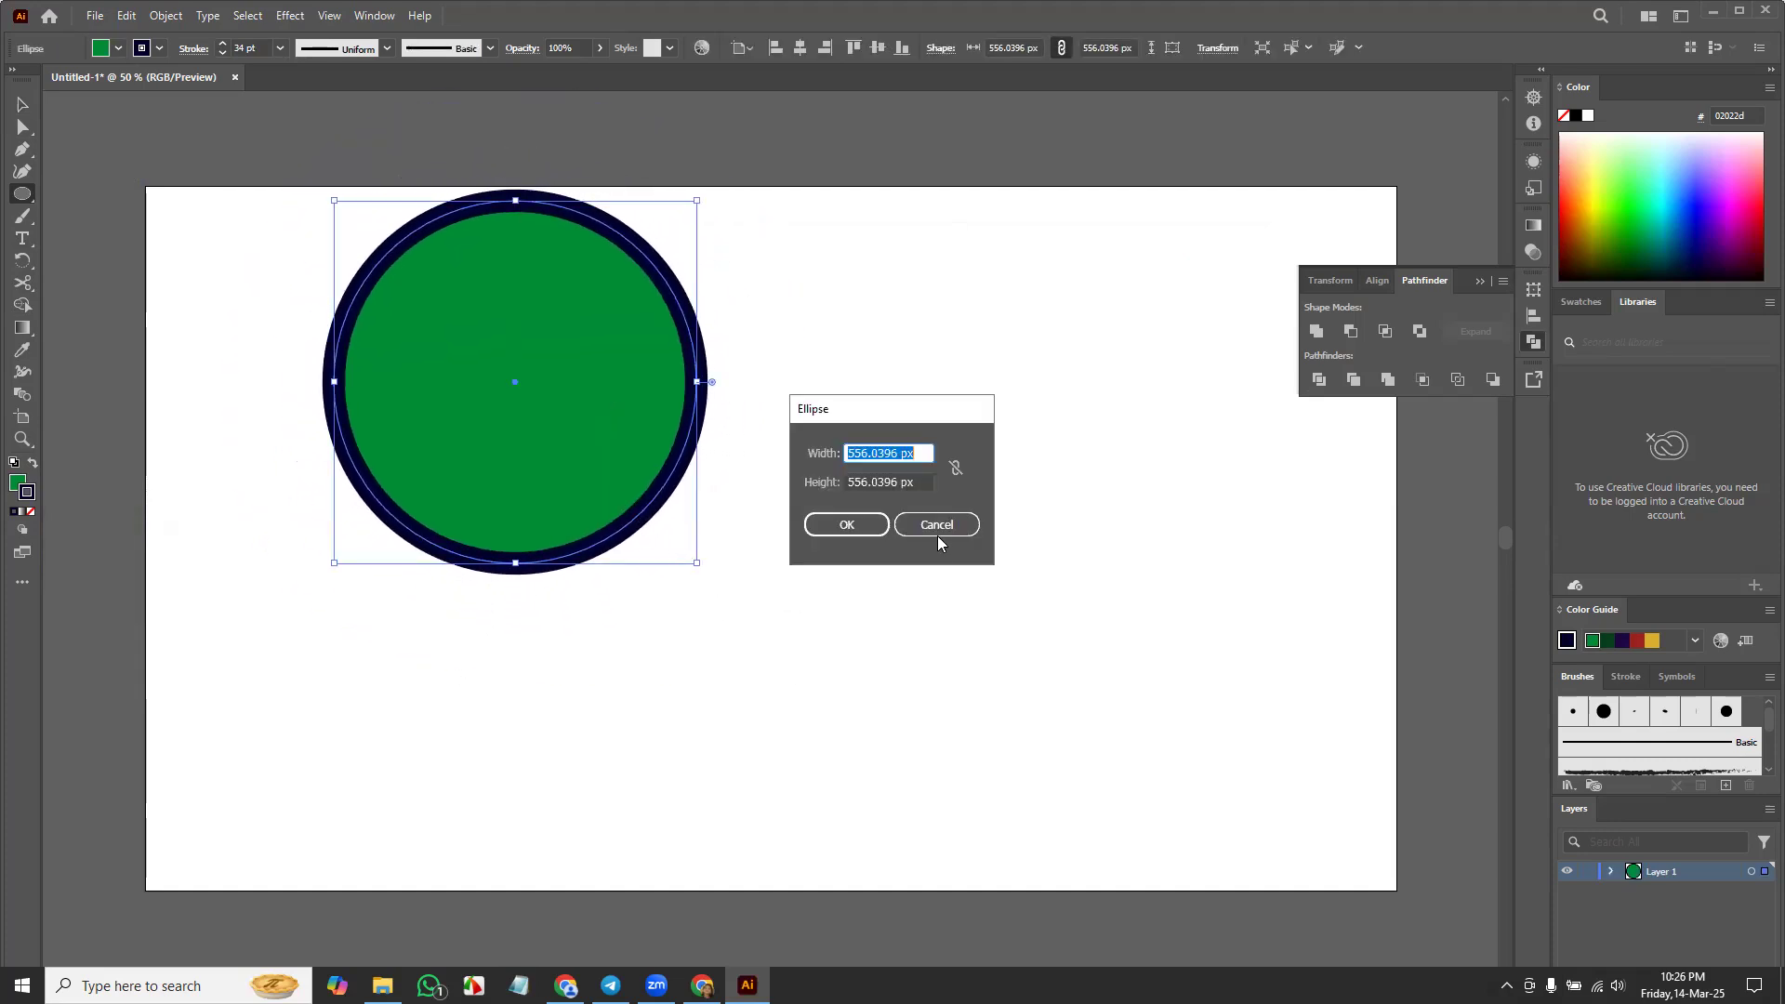
pyautogui.click(932, 532)
pyautogui.press('v')
pyautogui.moveTo(593, 471); pyautogui.dragTo(682, 546)
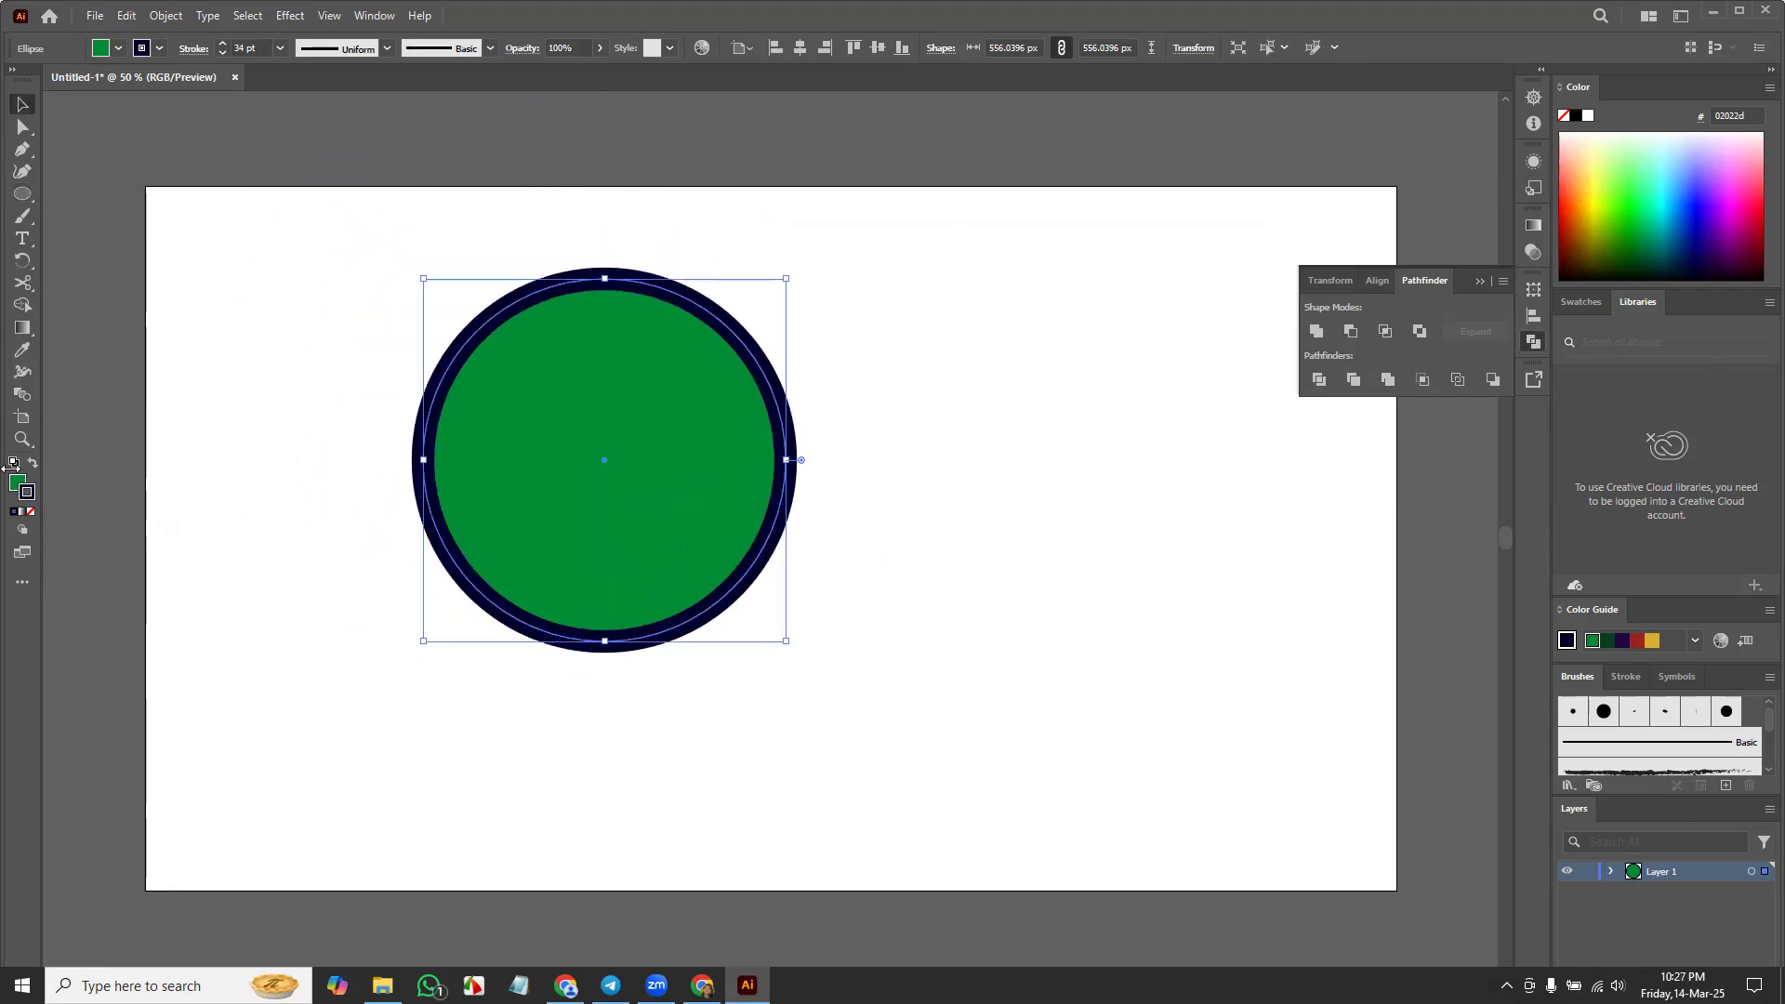
pyautogui.click(31, 512)
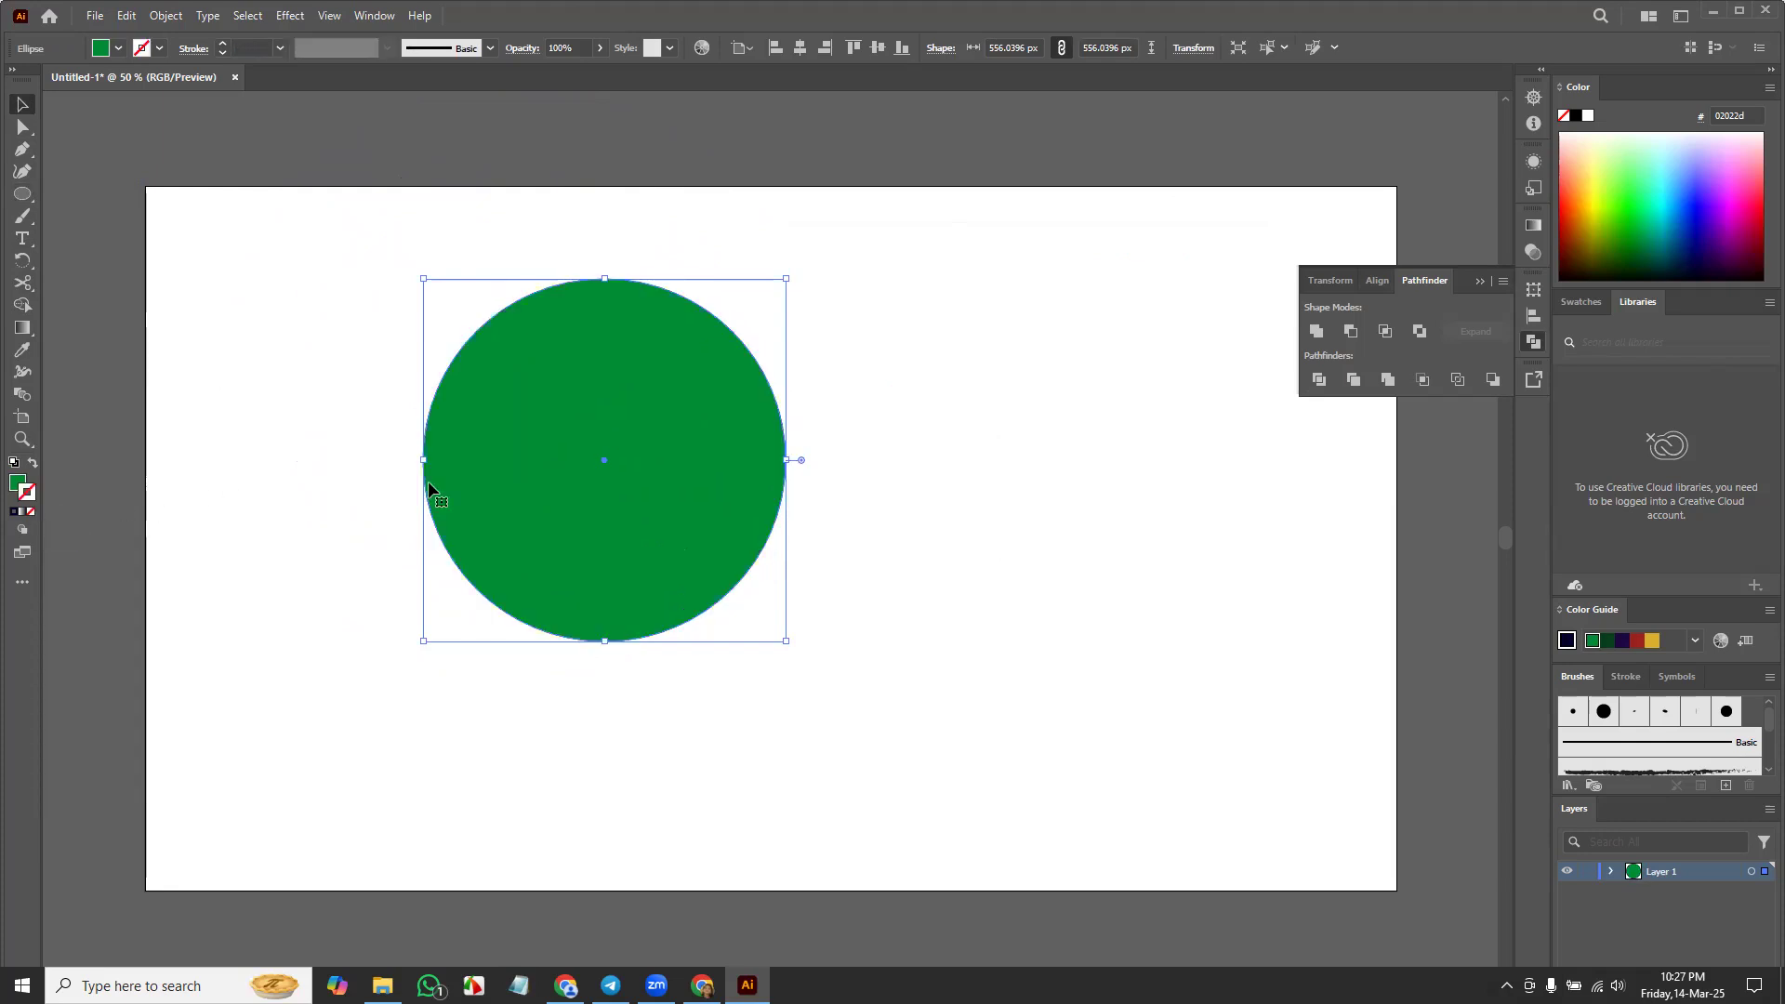
# Step: Paste a copy of the green circle overlapping the original and fill it with dark purple 1c004e without a stroke
pyautogui.hotkey('ctrl', 'c')
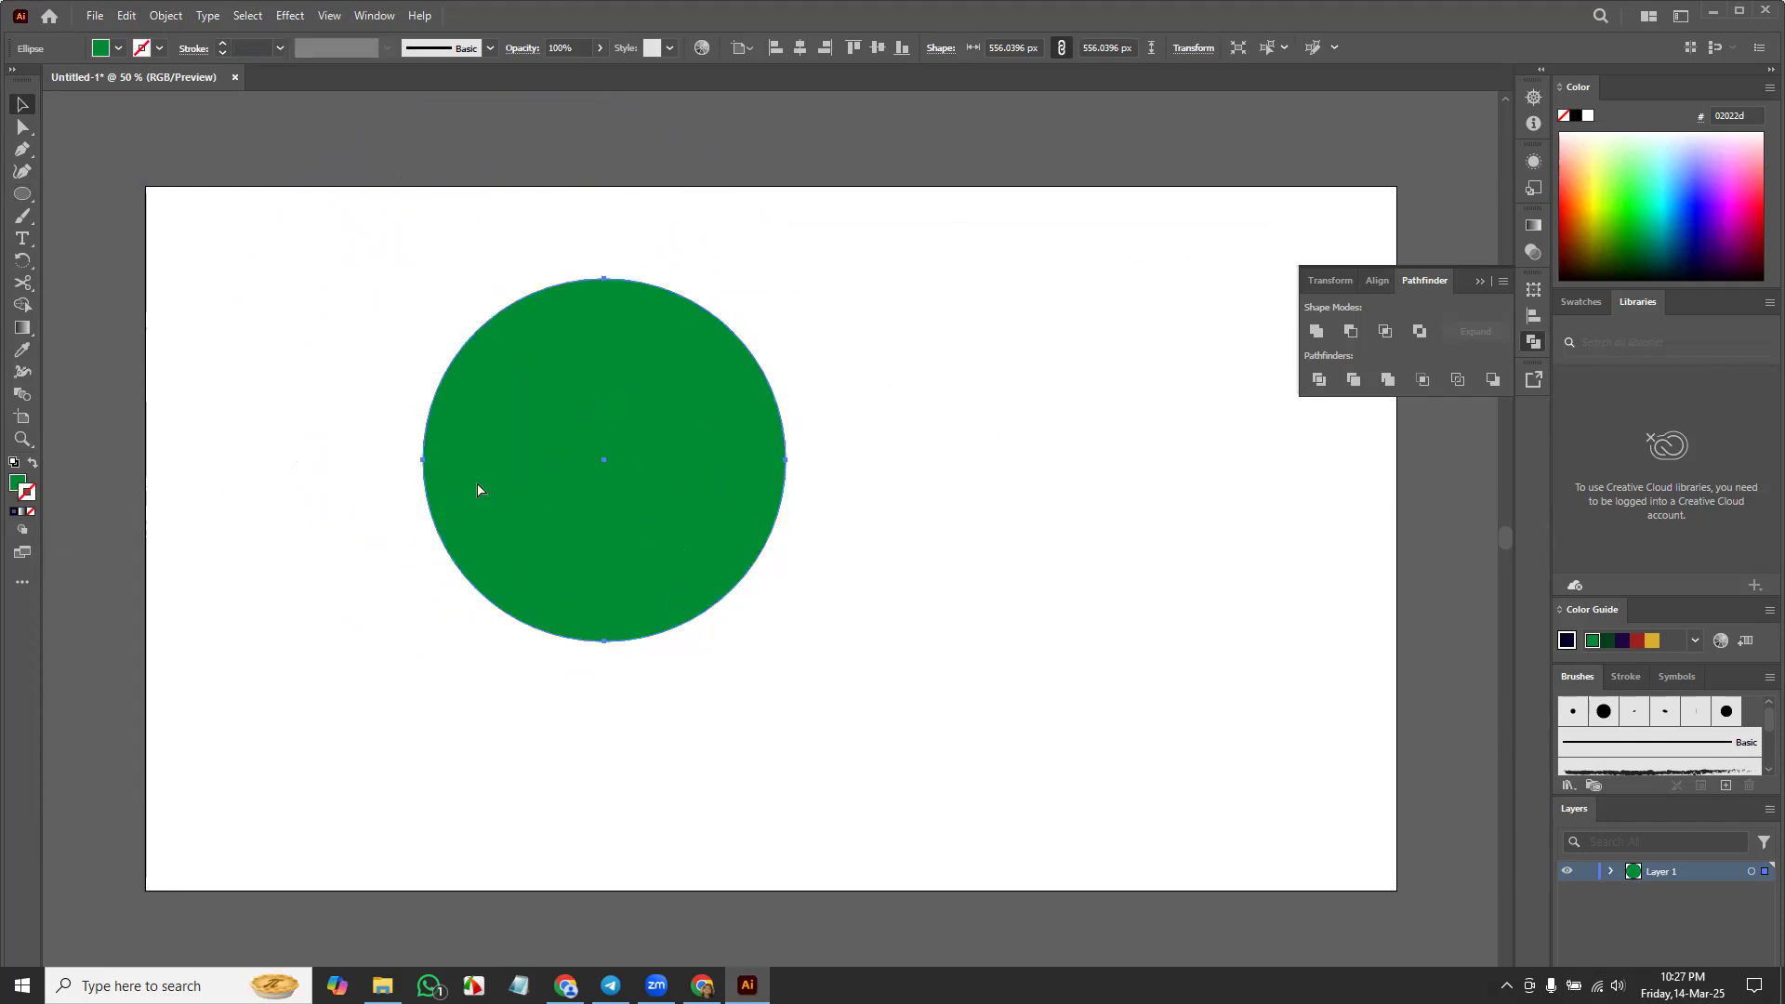
pyautogui.hotkey('ctrl', 'v')
pyautogui.moveTo(802, 595); pyautogui.dragTo(778, 559)
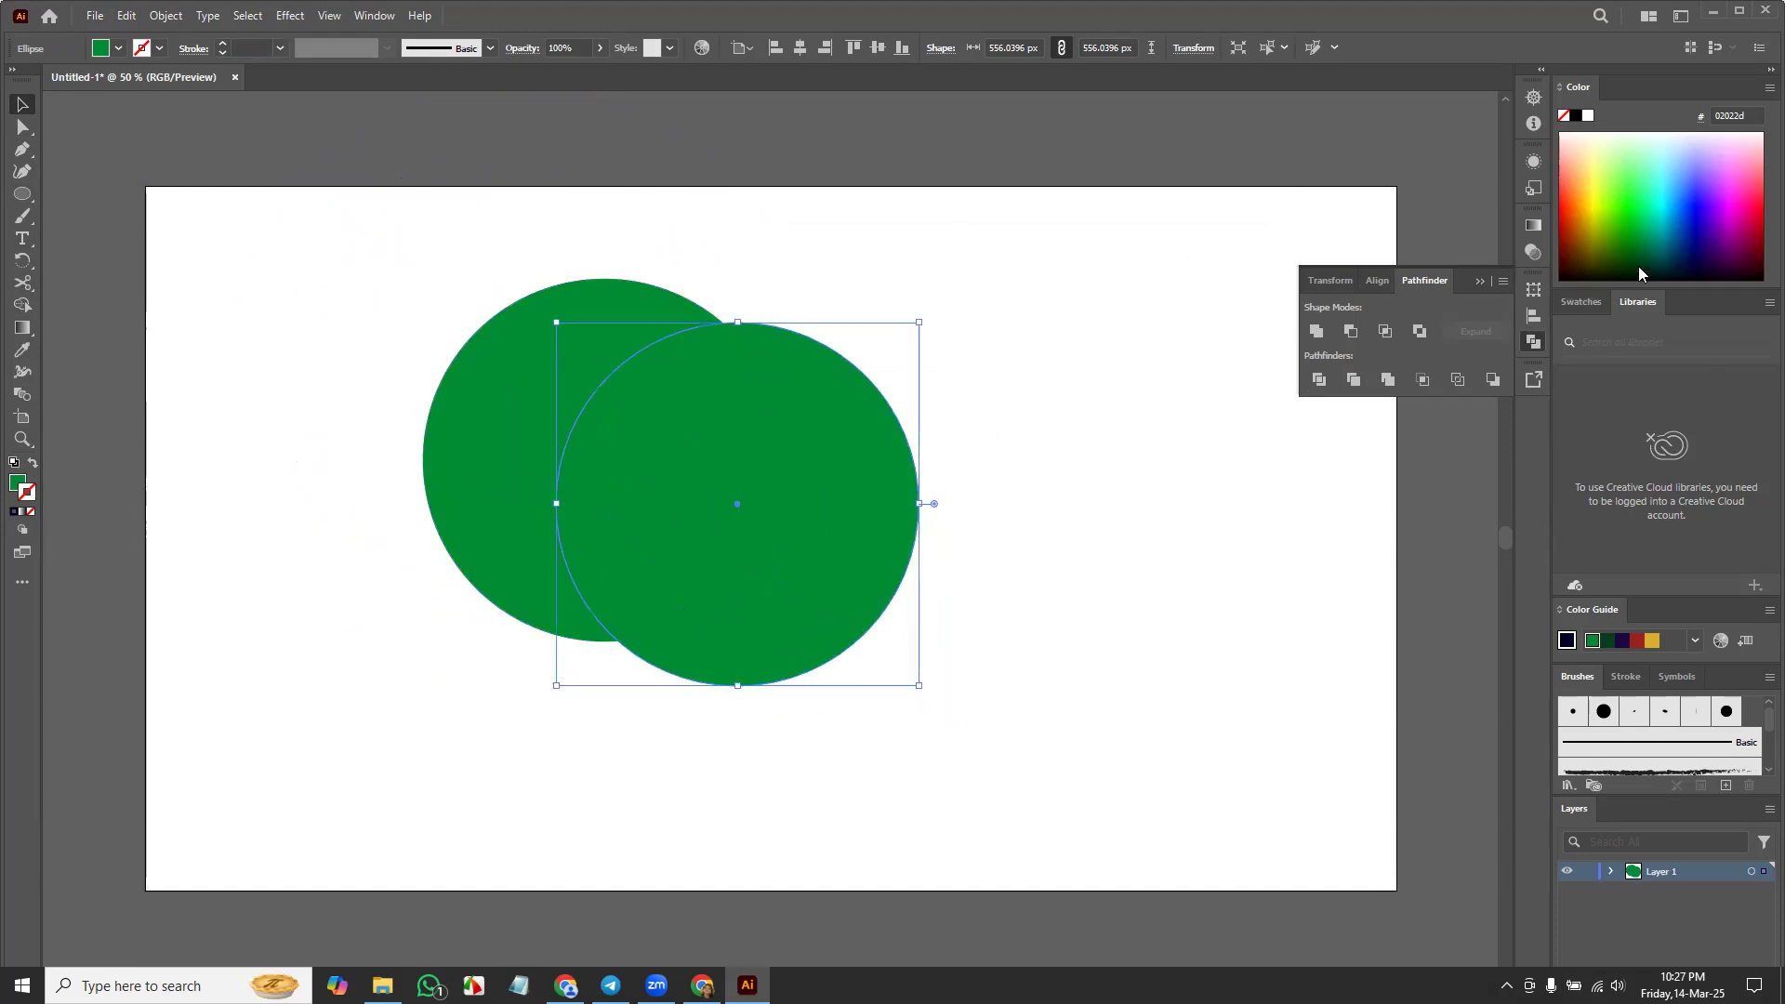
pyautogui.click(1691, 261)
pyautogui.click(1707, 269)
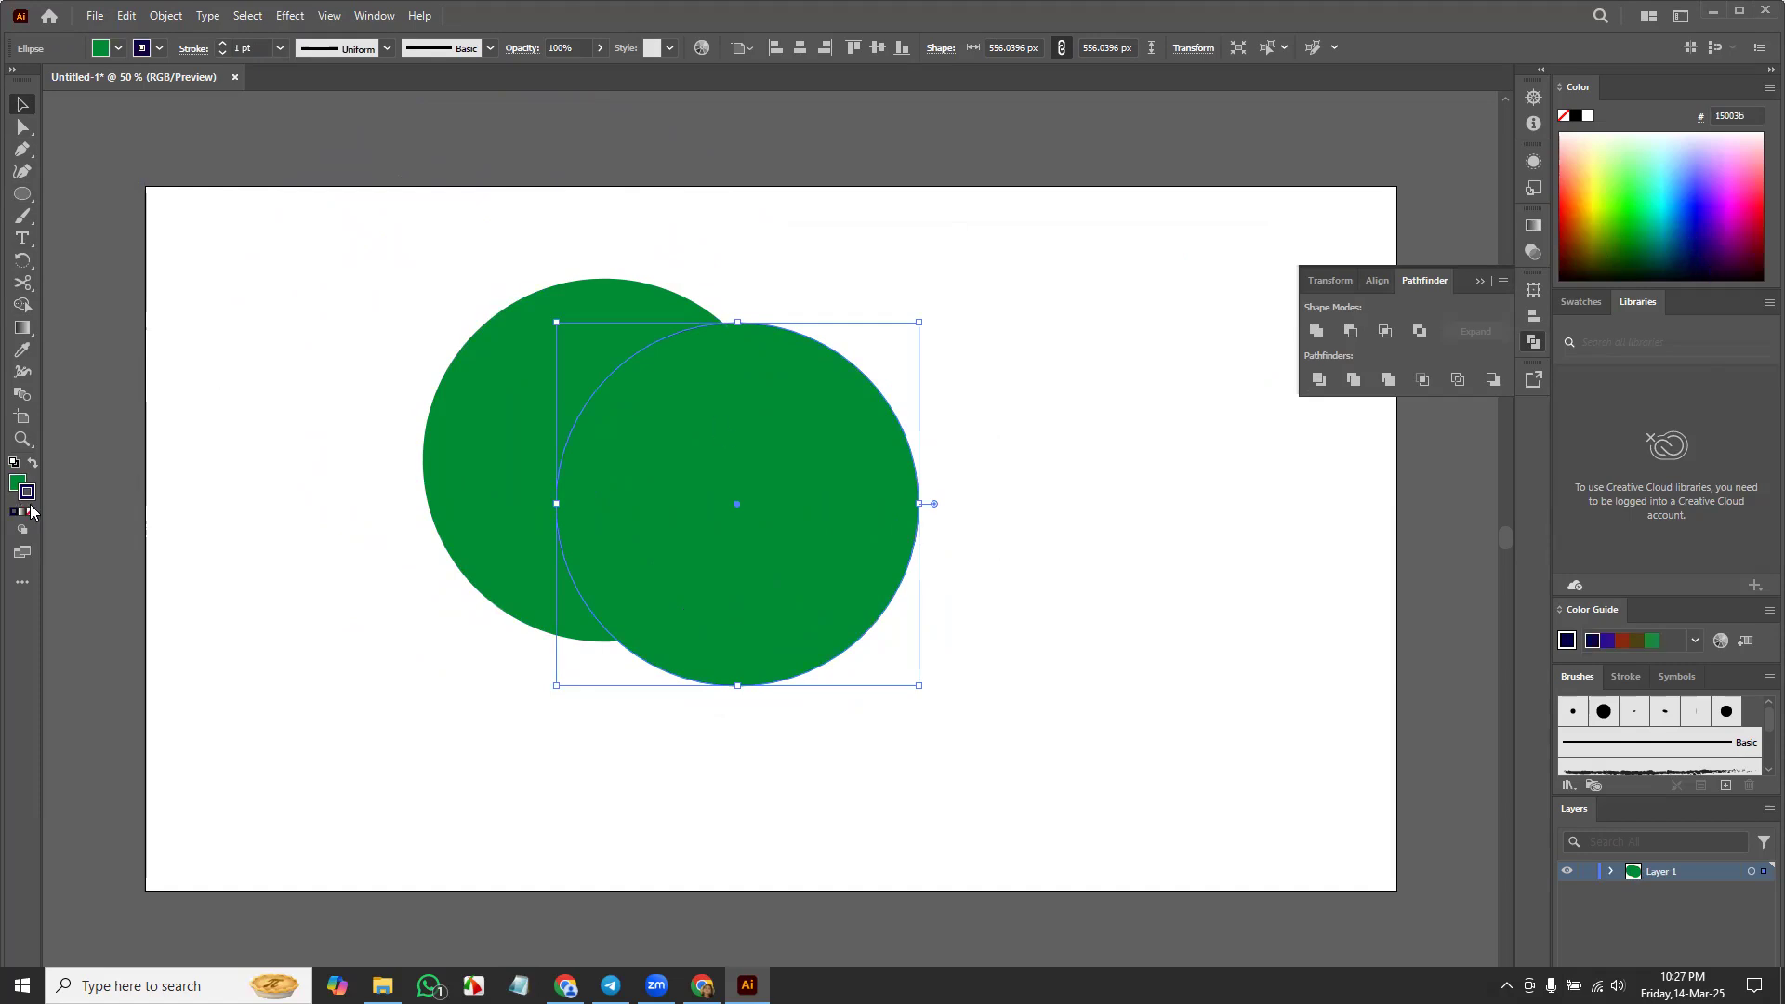
pyautogui.click(31, 511)
pyautogui.click(16, 483)
pyautogui.click(1712, 244)
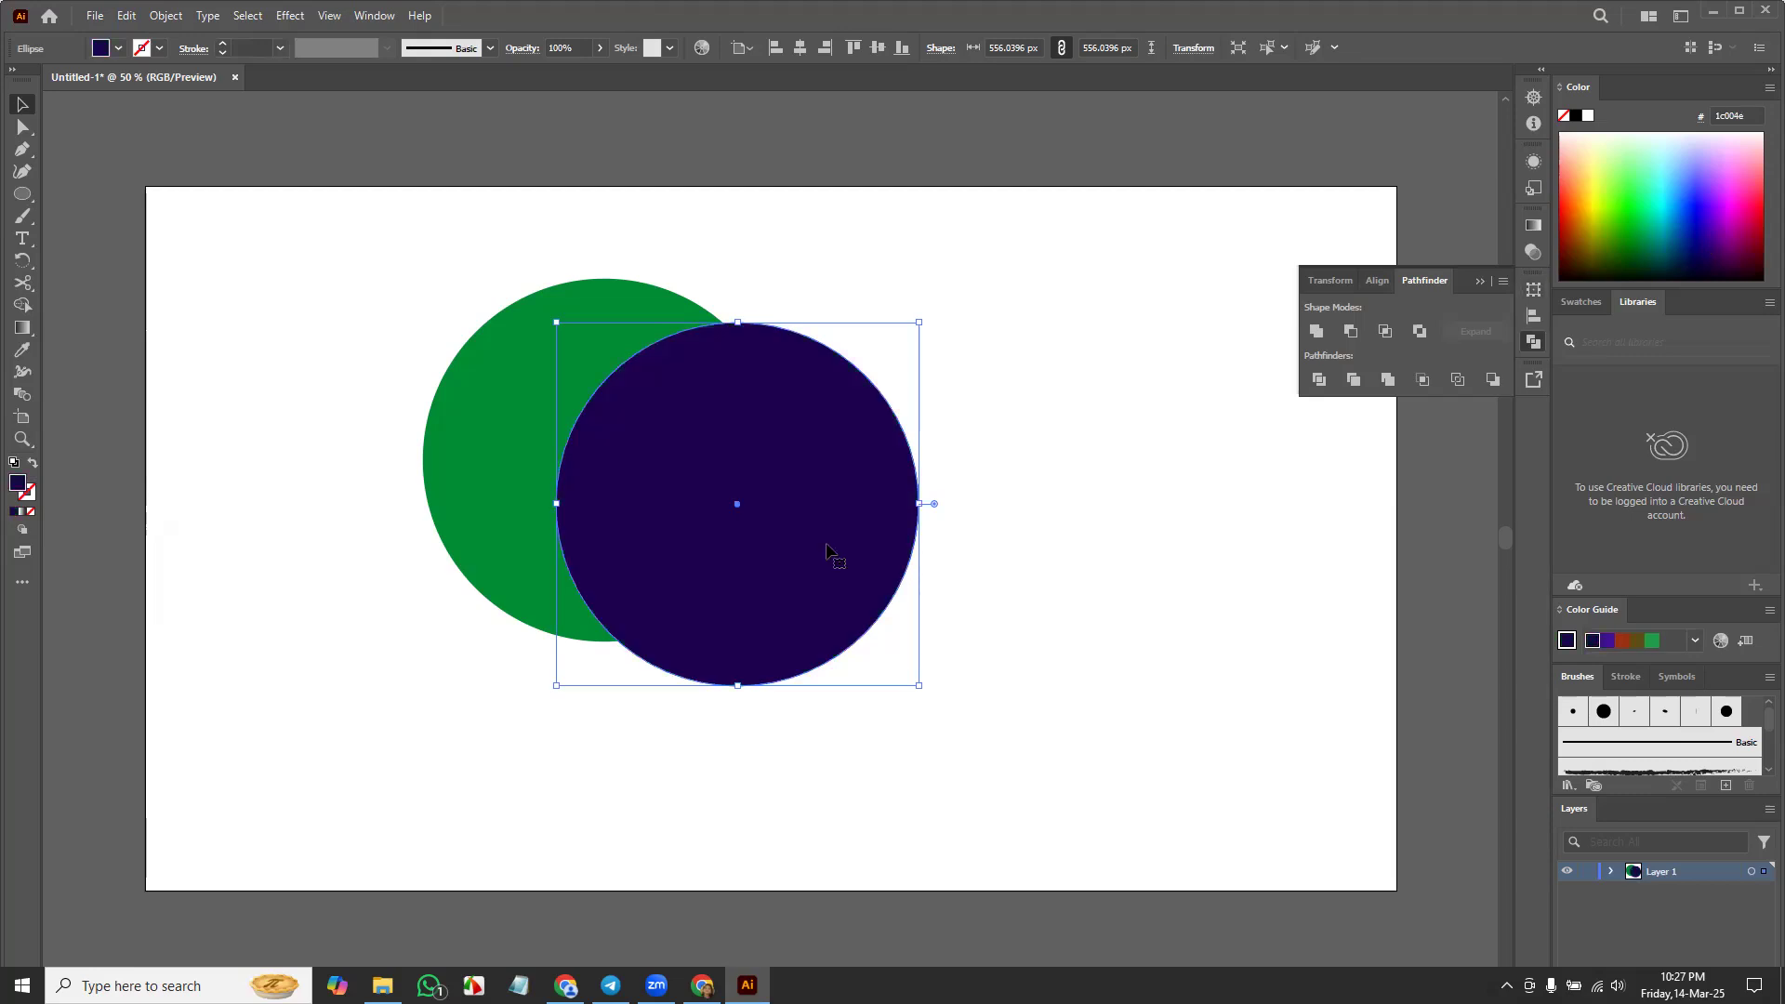
# Step: Shift the purple circle to leave a thin green crescent, split both circles with Pathfinder's Divide and ungroup the pieces
pyautogui.moveTo(815, 558); pyautogui.dragTo(713, 522)
pyautogui.moveTo(359, 249); pyautogui.dragTo(863, 689)
pyautogui.click(1318, 379)
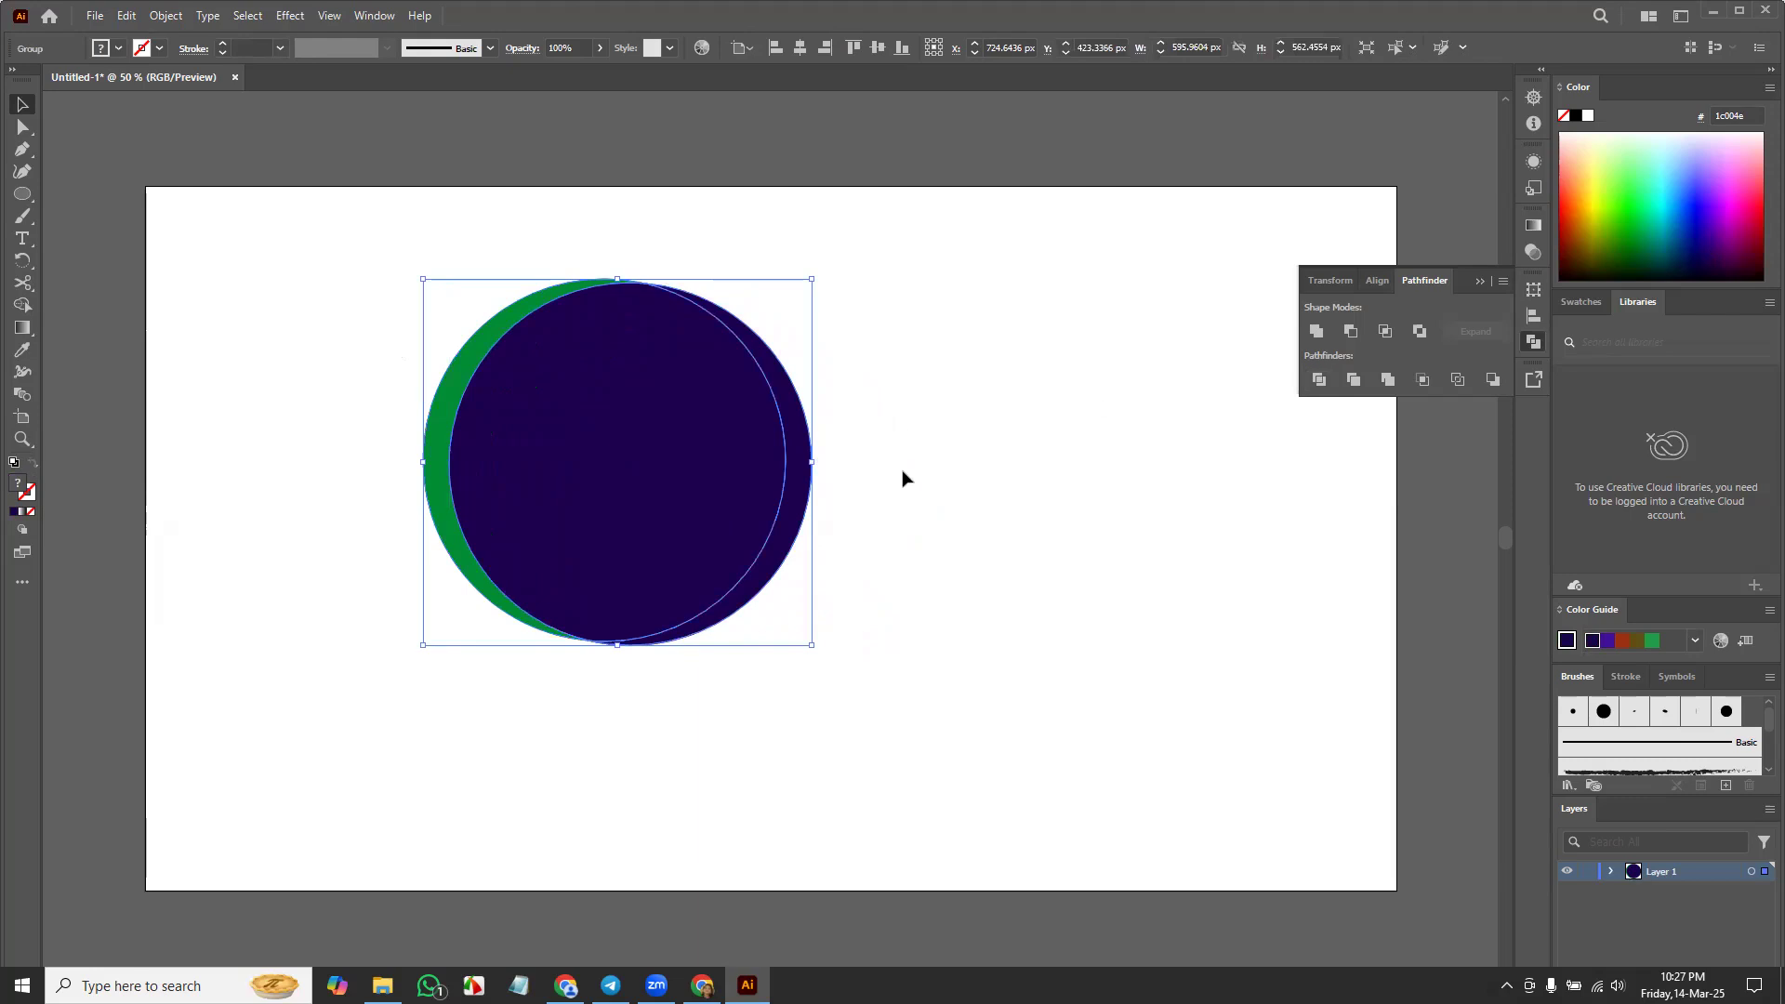
pyautogui.rightClick(610, 457)
pyautogui.click(693, 687)
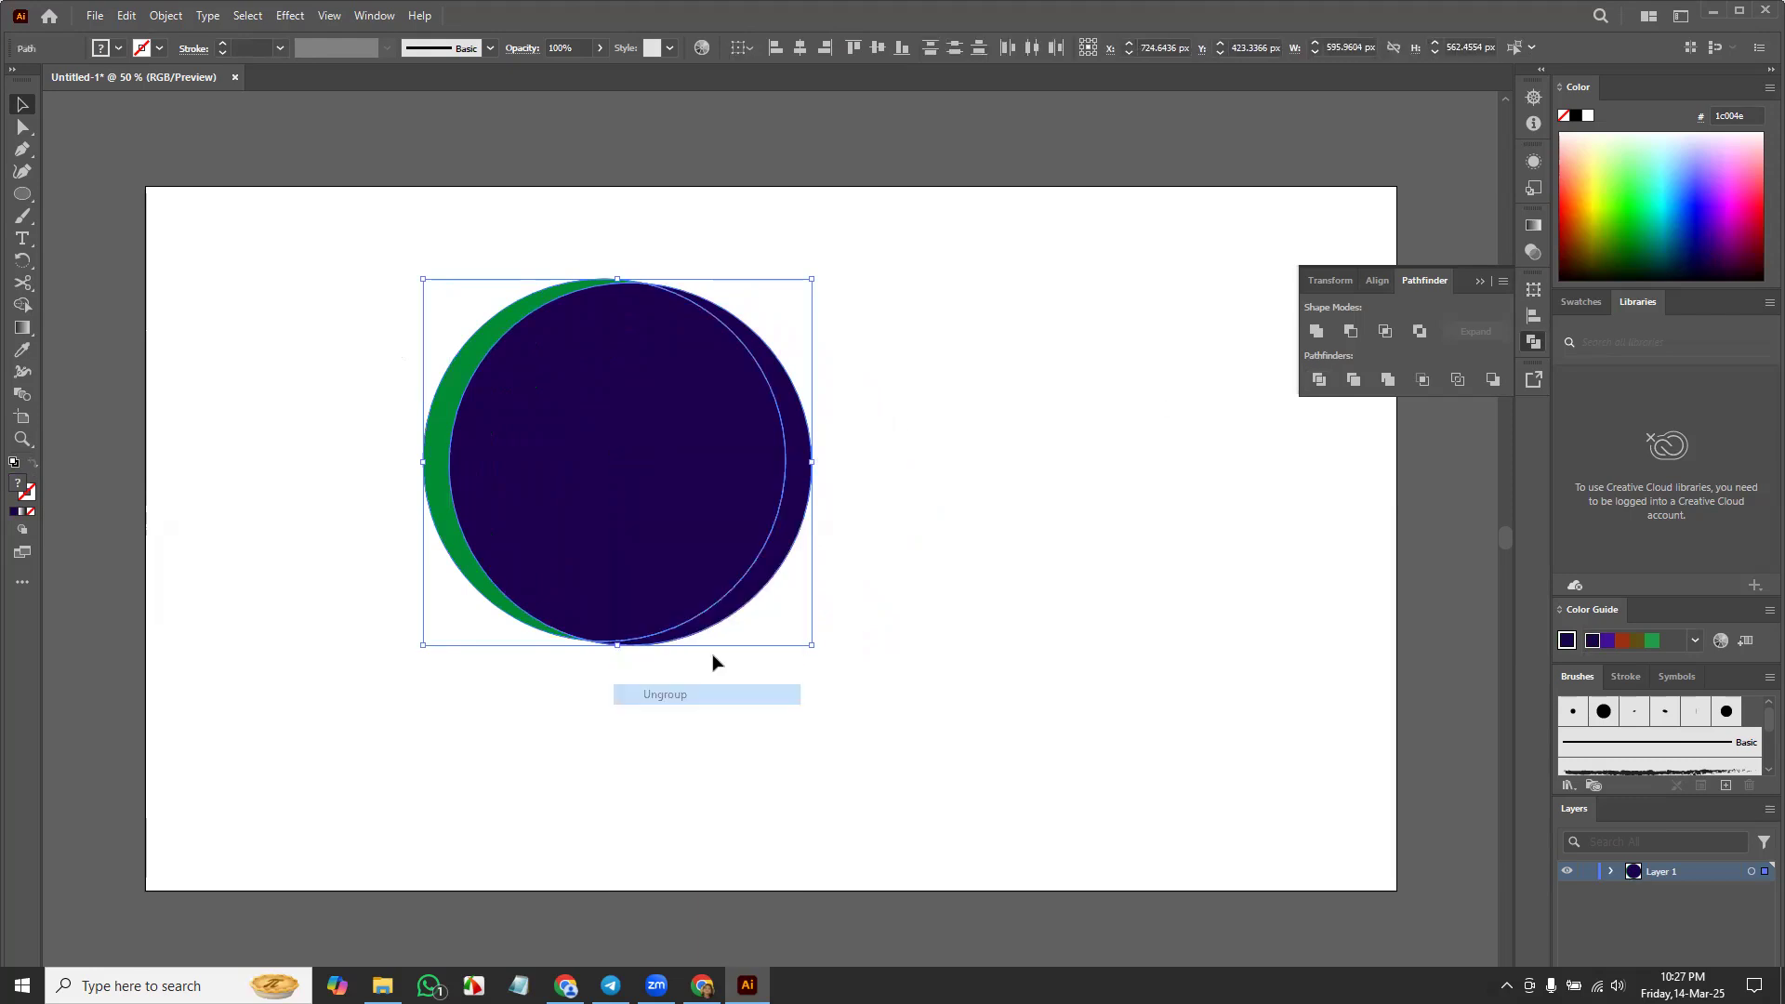
# Step: Delete the purple pieces and move the remaining green crescent down and to the right
pyautogui.click(869, 600)
pyautogui.click(663, 472)
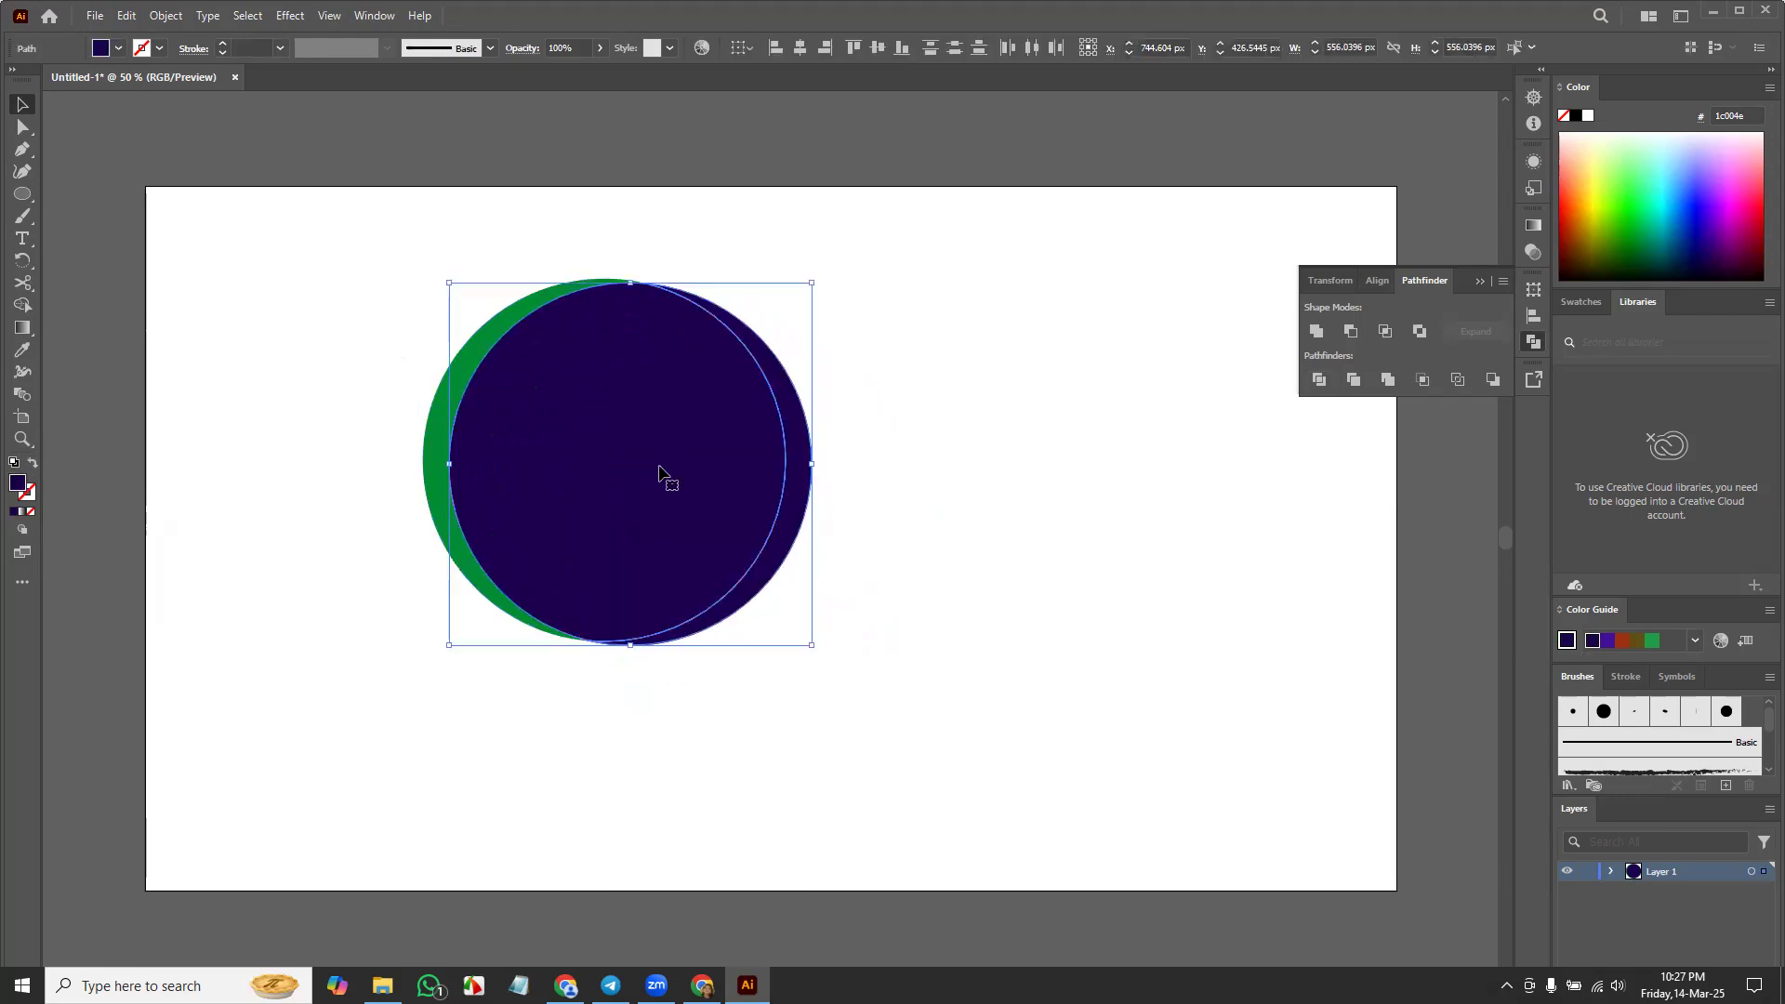
pyautogui.press('Delete')
pyautogui.moveTo(462, 374); pyautogui.dragTo(586, 491)
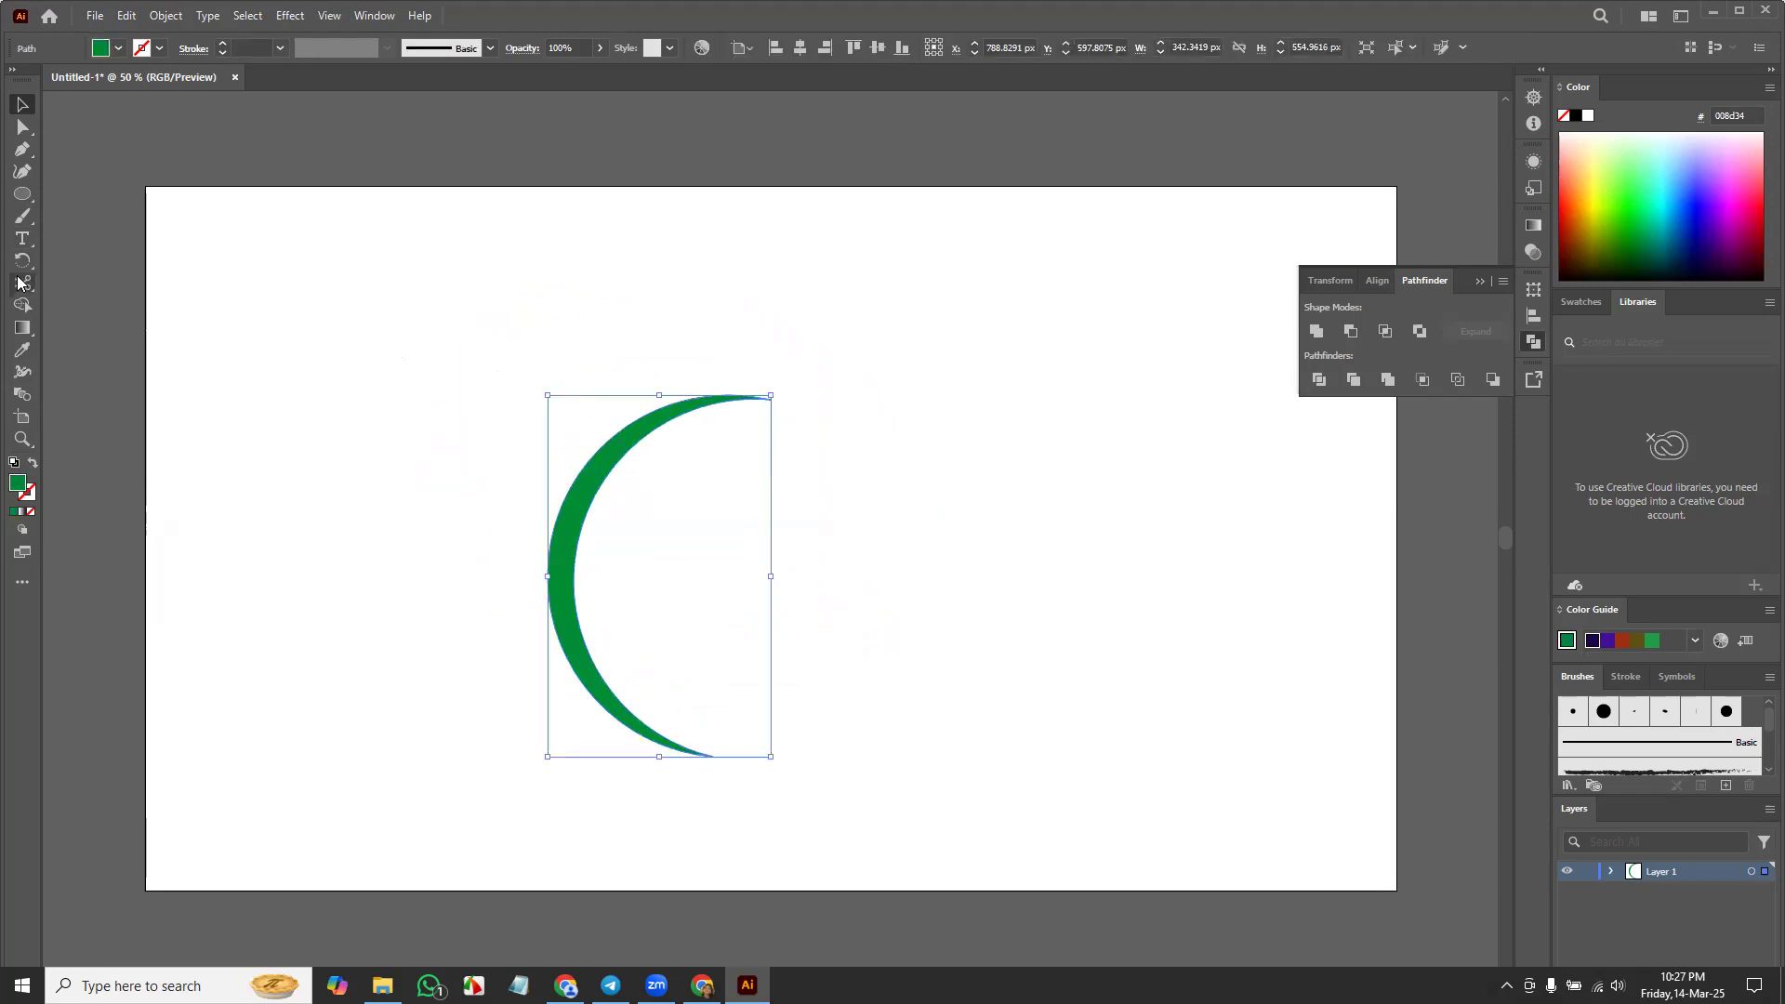
# Step: Rotate a copy of the crescent by 20° around its lower tip
pyautogui.click(22, 263)
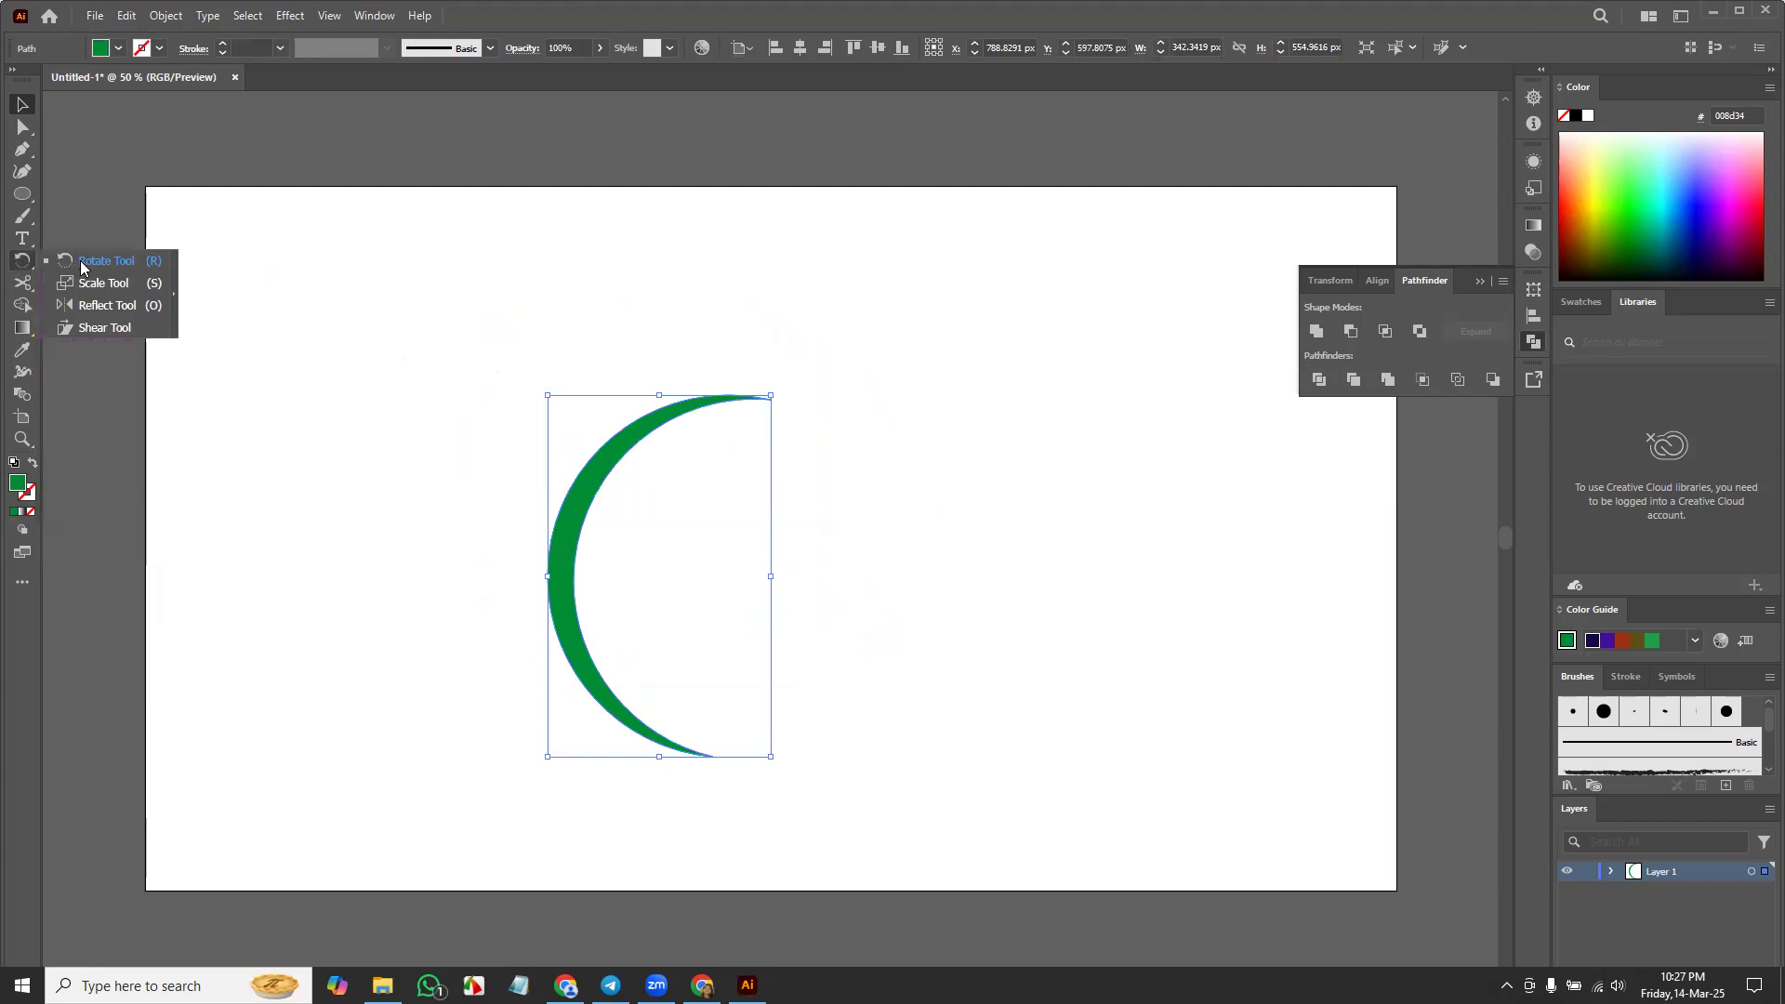
pyautogui.click(22, 264)
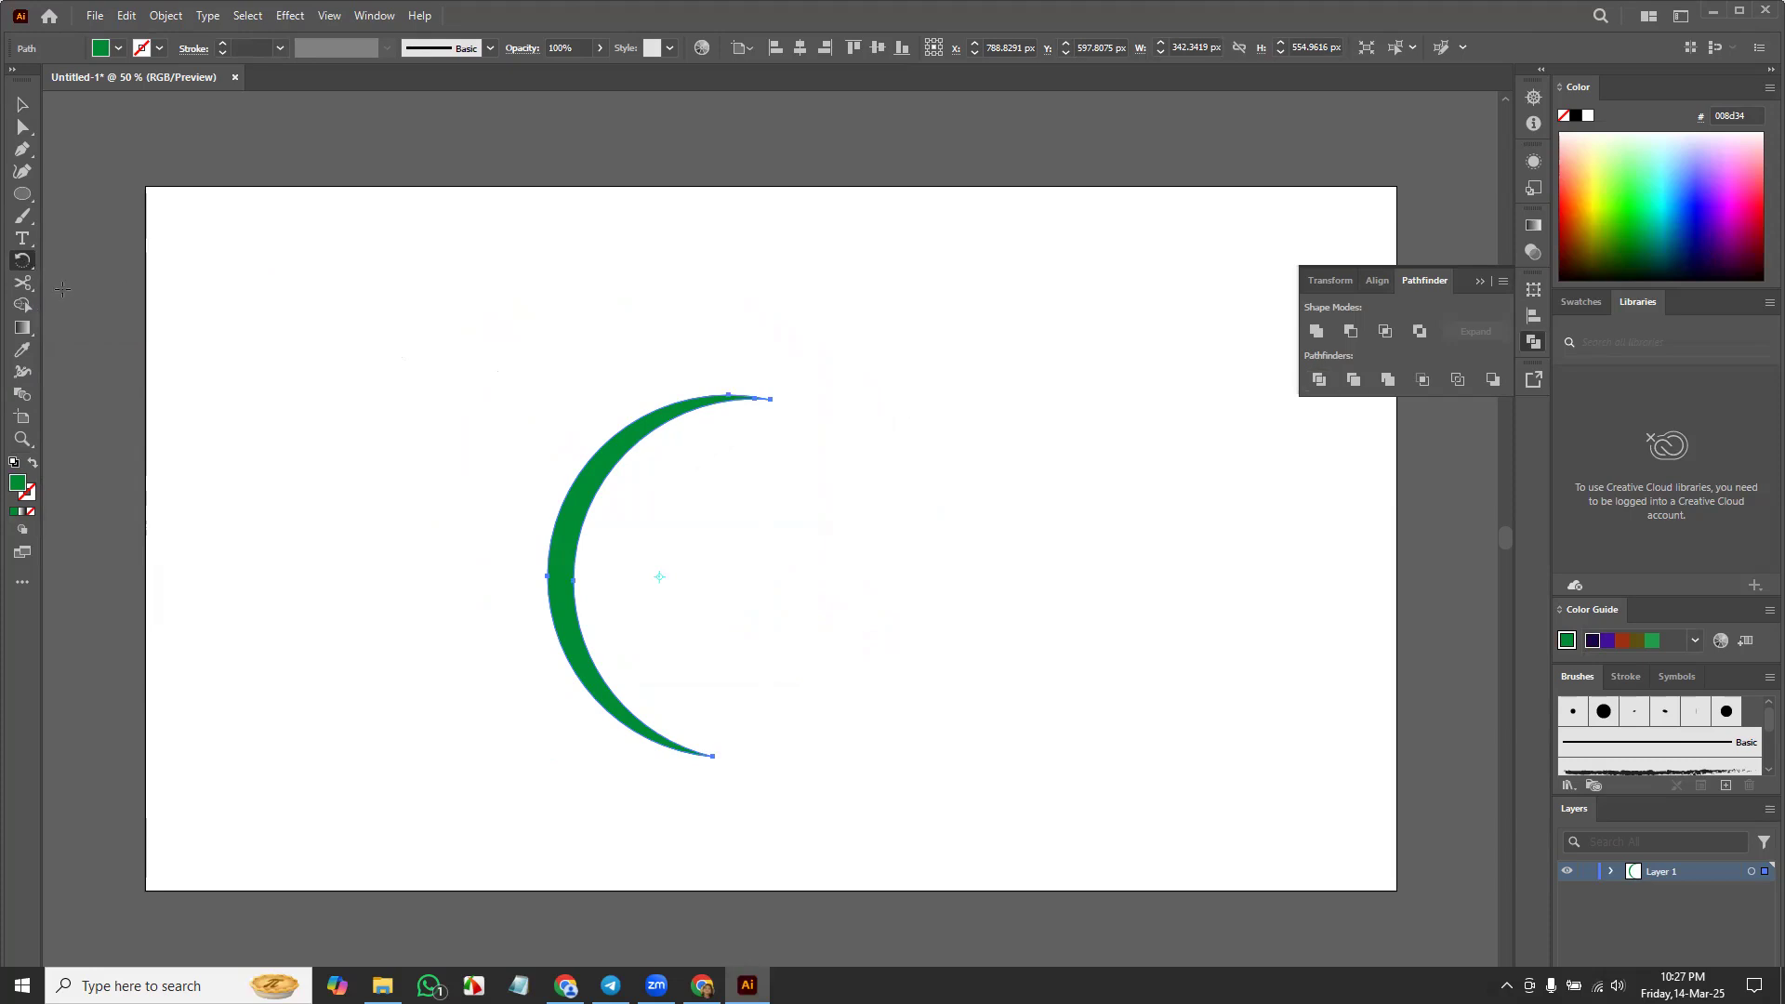
pyautogui.click(21, 264)
pyautogui.keyDown('alt'); pyautogui.click(712, 755); pyautogui.keyUp('alt')
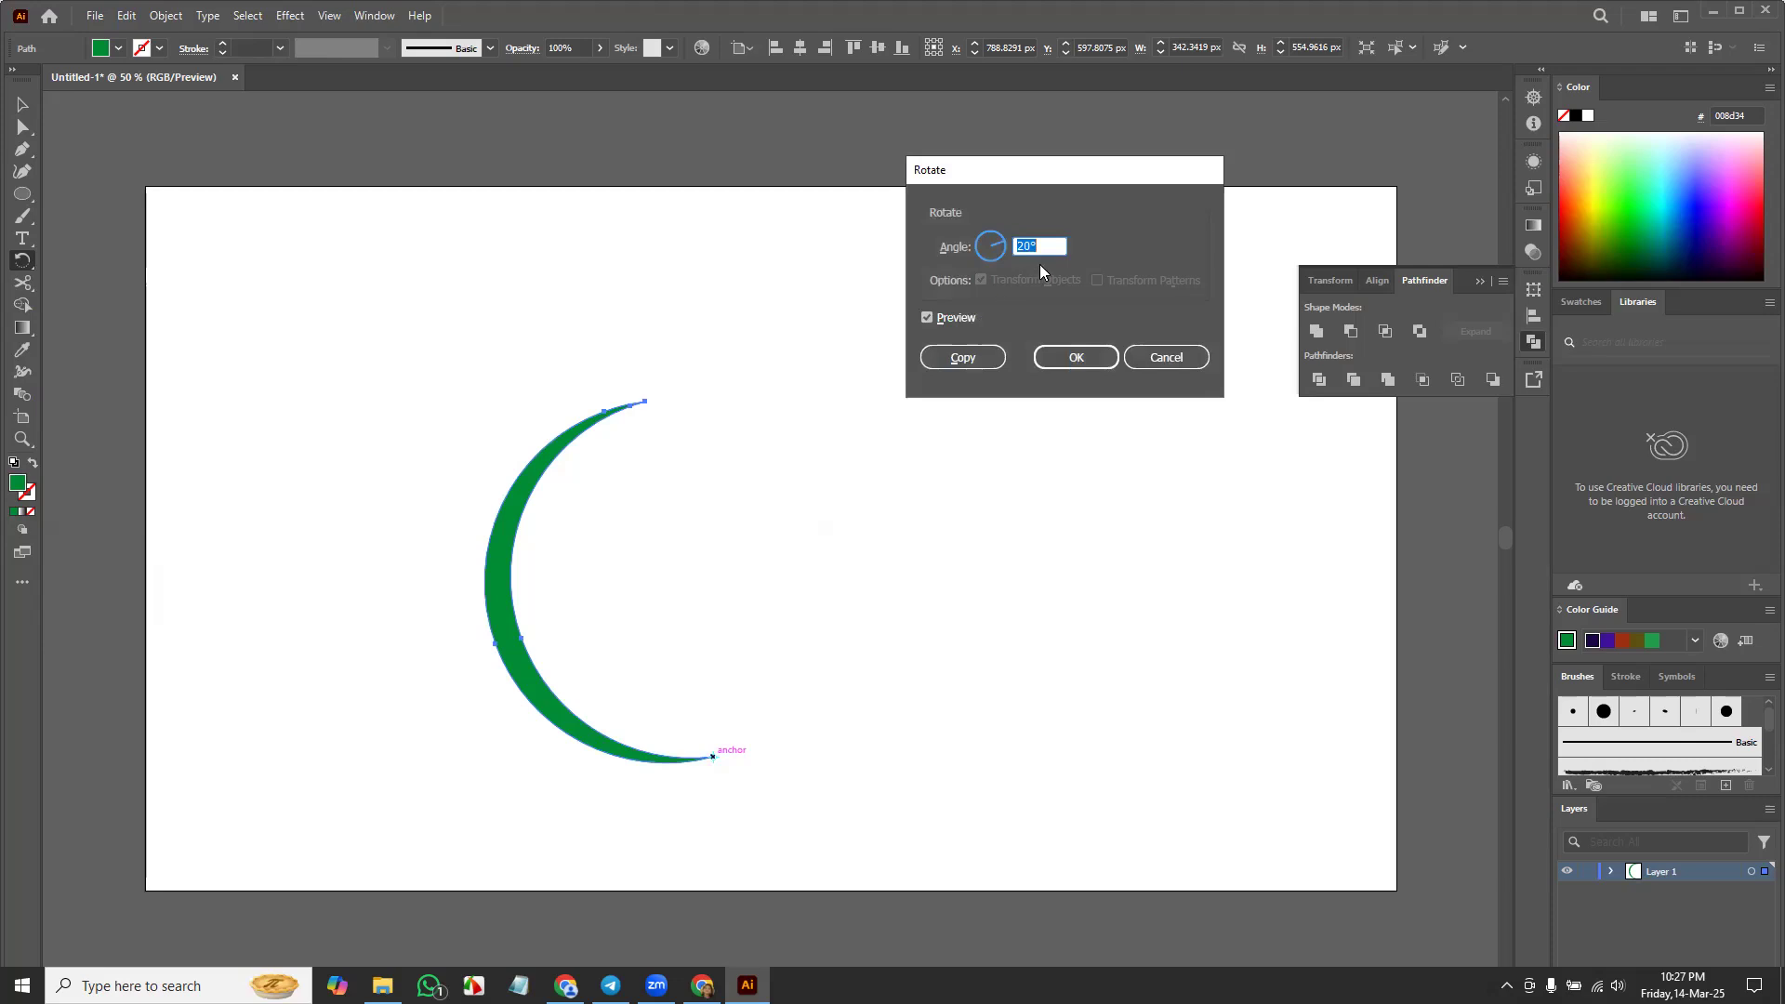
pyautogui.click(963, 357)
# Step: Repeat the rotated crescent copy with Transform Again until the crescents form a full circular spiral
pyautogui.hotkey('ctrl', 'd')
pyautogui.hotkey('ctrl', 'd')
pyautogui.hotkey('ctrl', 'd')
pyautogui.hotkey('ctrl', 'd')
pyautogui.hotkey('ctrl', 'd')
pyautogui.hotkey('ctrl', 'd')
pyautogui.hotkey('ctrl', 'd')
pyautogui.hotkey('ctrl', 'd')
pyautogui.hotkey('ctrl', 'd')
pyautogui.hotkey('ctrl', 'd')
pyautogui.hotkey('ctrl', 'd')
pyautogui.hotkey('ctrl', 'd')
pyautogui.hotkey('ctrl', 'd')
pyautogui.hotkey('ctrl', 'd')
pyautogui.hotkey('ctrl', 'd')
pyautogui.hotkey('ctrl', 'd')
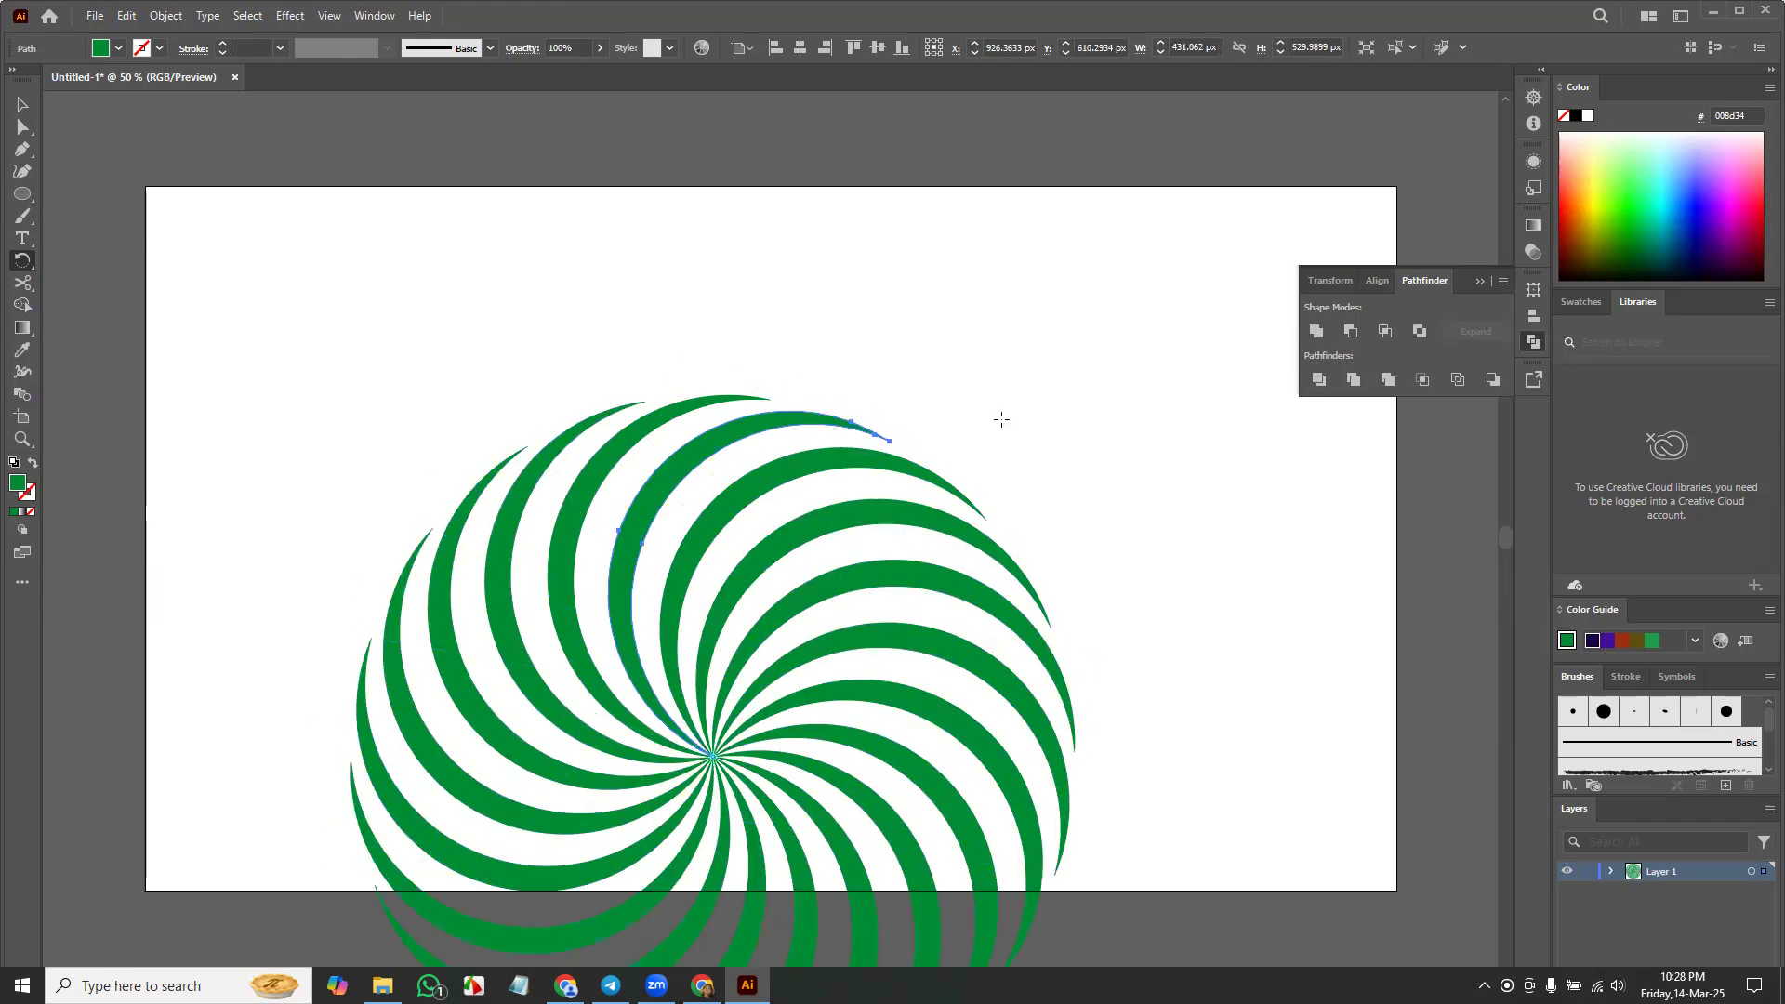
# Step: Scale the entire spiral down to about 474 px wide and move it up fully onto the artboard
pyautogui.hotkey('ctrl', 'a')
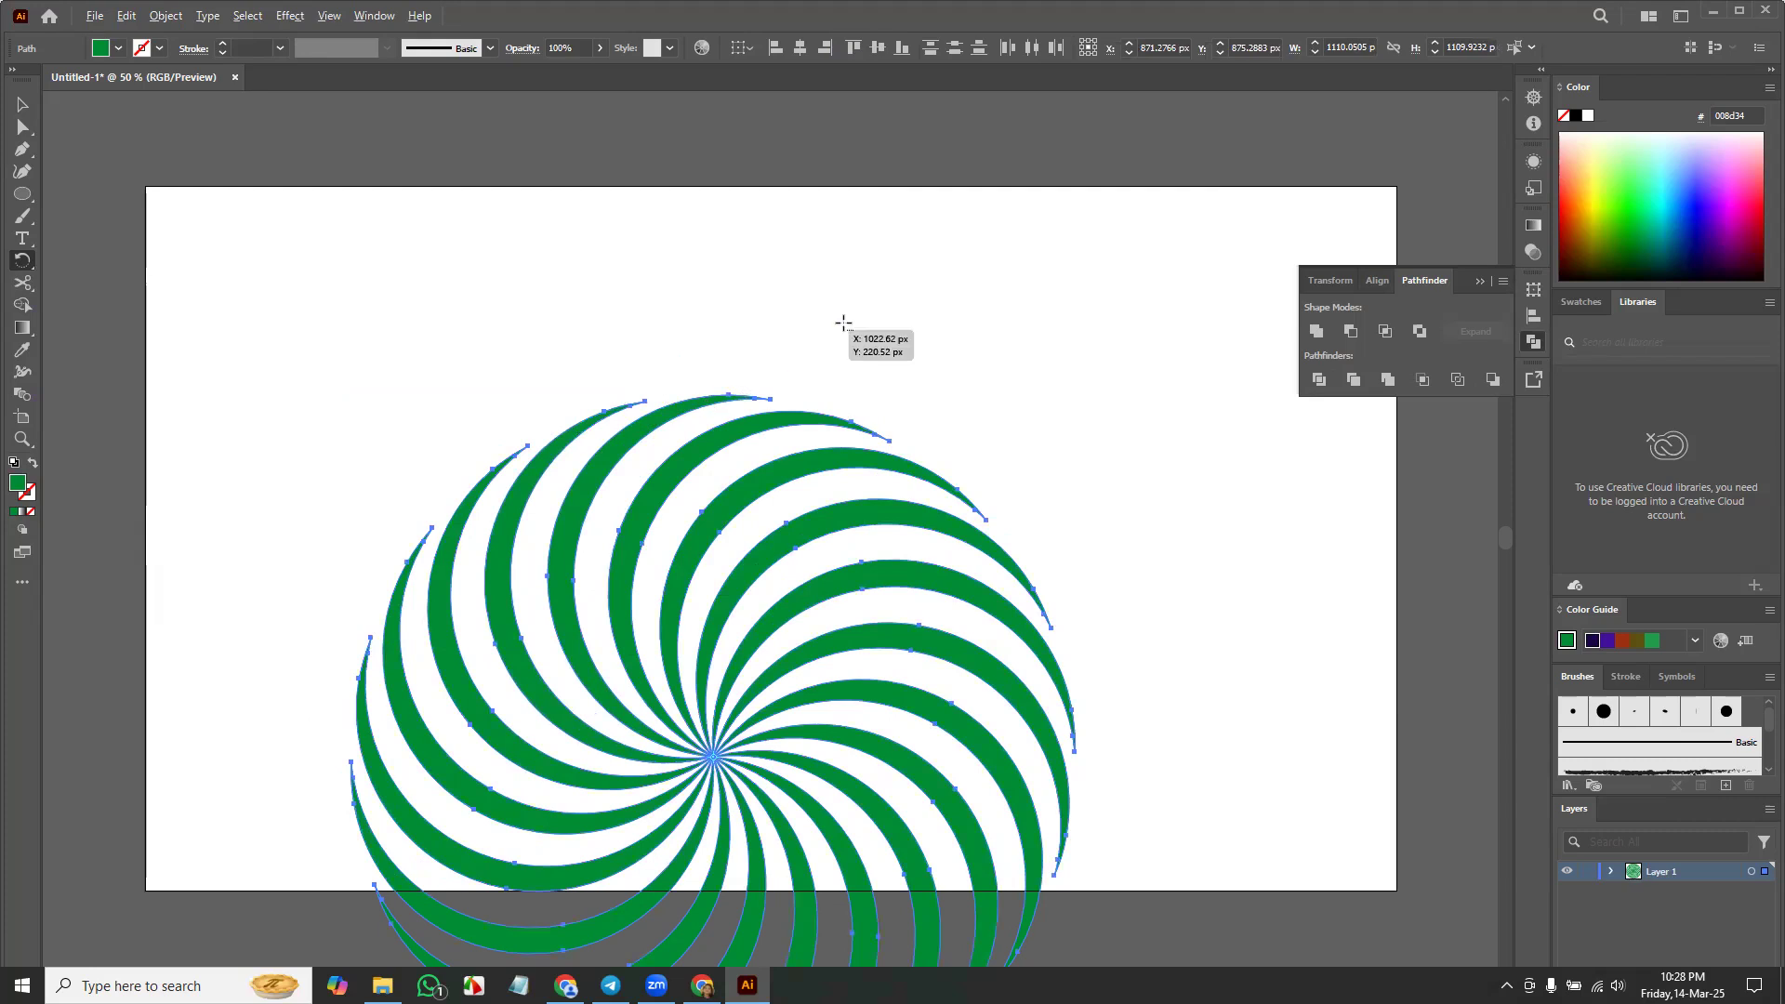
pyautogui.click(23, 104)
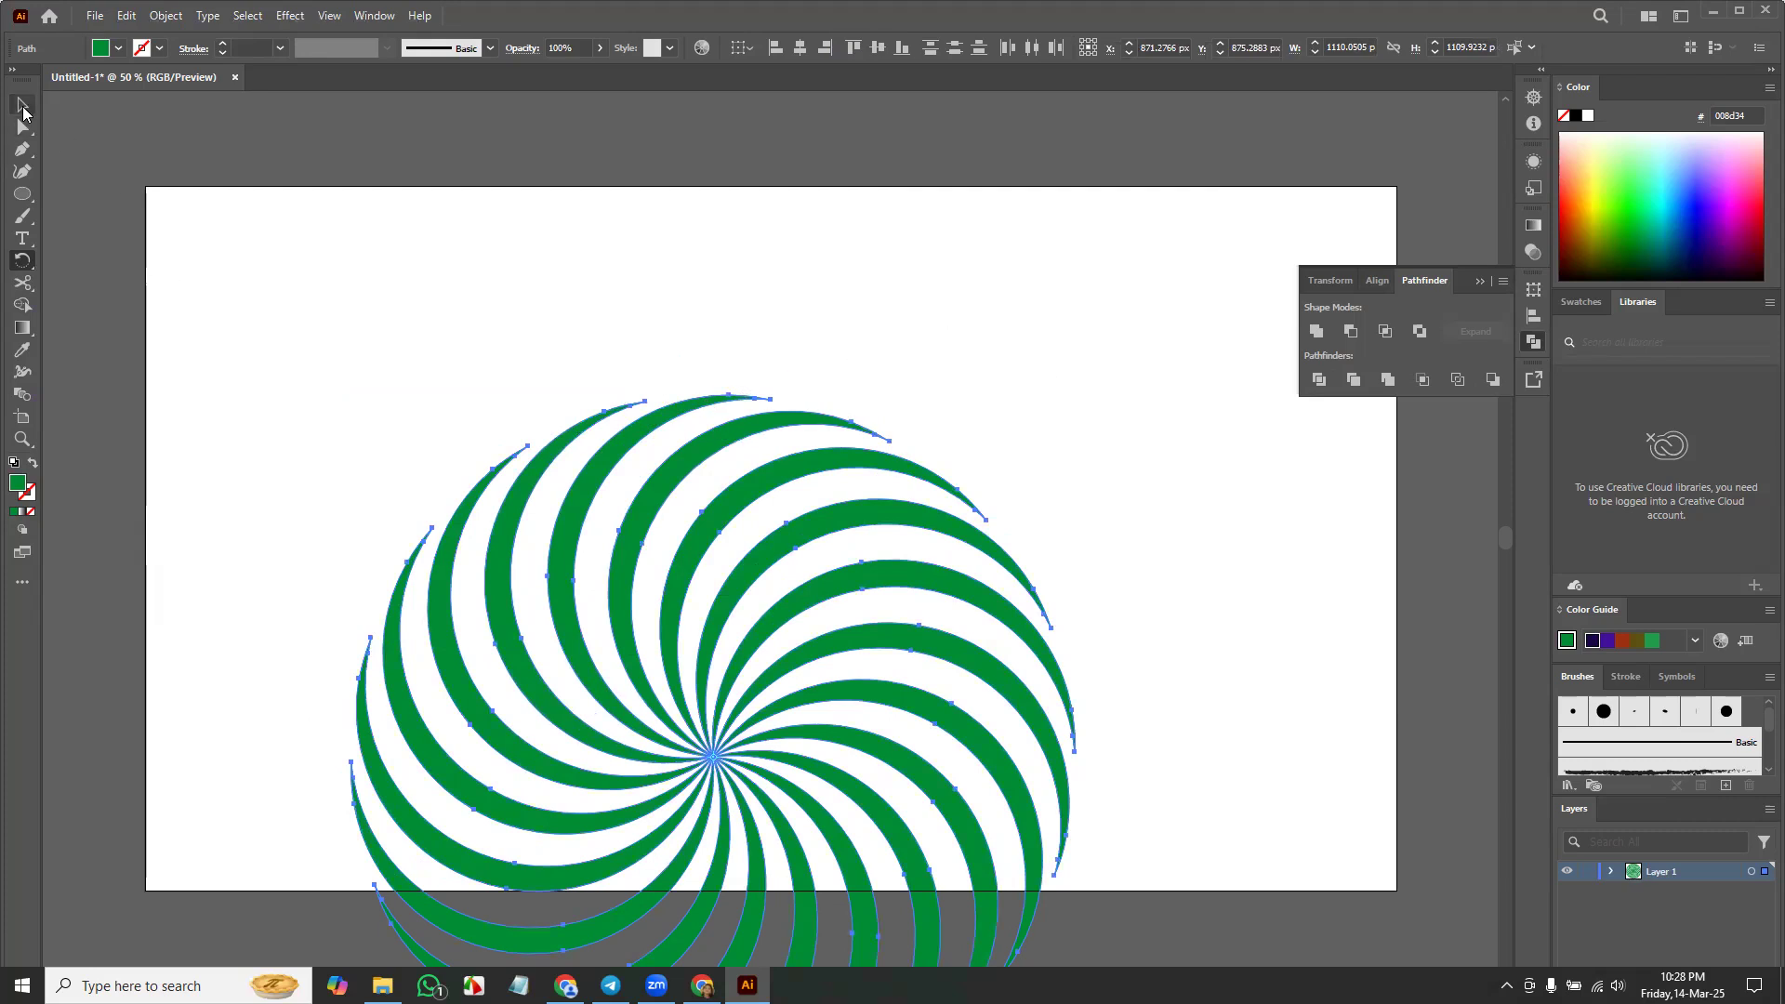
pyautogui.moveTo(1073, 394); pyautogui.dragTo(868, 603)
pyautogui.moveTo(743, 686); pyautogui.dragTo(757, 432)
pyautogui.moveTo(508, 603); pyautogui.dragTo(1014, 889)
pyautogui.moveTo(769, 822); pyautogui.dragTo(769, 557)
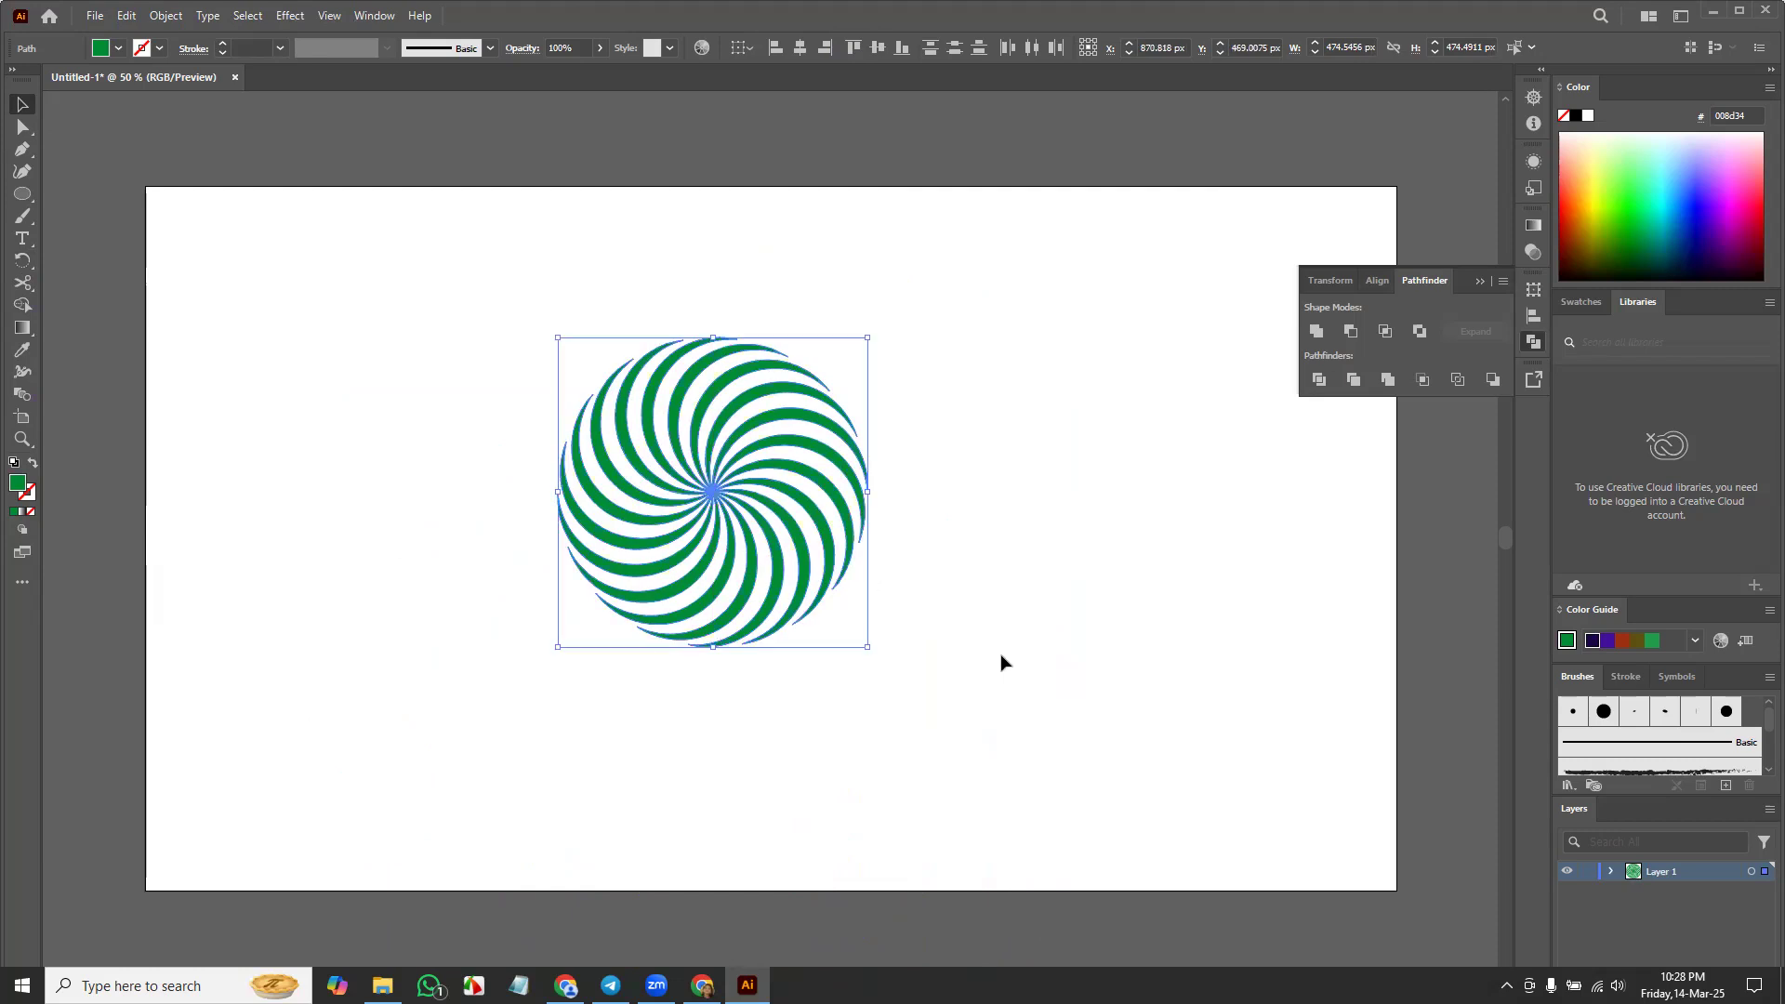
# Step: Enlarge the spiral from its centre to about 728 px wide and move it slightly down and to the left
pyautogui.click(1065, 728)
pyautogui.moveTo(427, 318); pyautogui.dragTo(1041, 756)
pyautogui.moveTo(868, 337); pyautogui.dragTo(1058, 254)
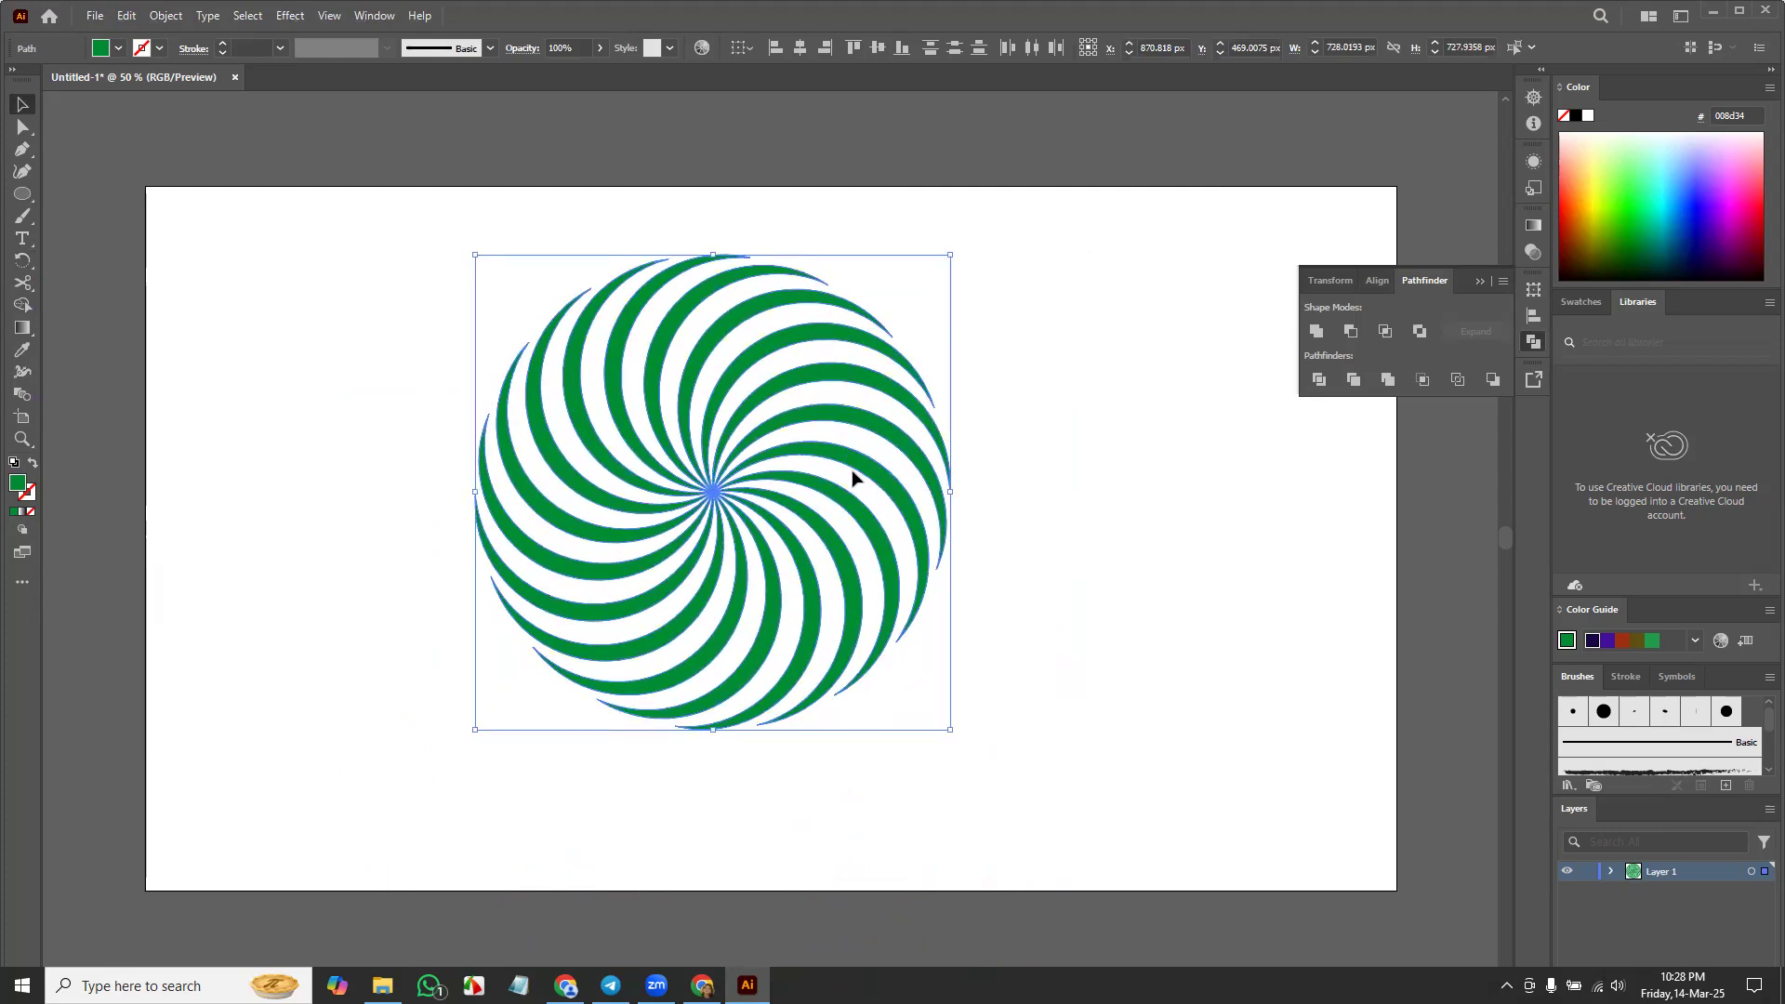
pyautogui.moveTo(851, 471); pyautogui.dragTo(745, 520)
pyautogui.click(976, 528)
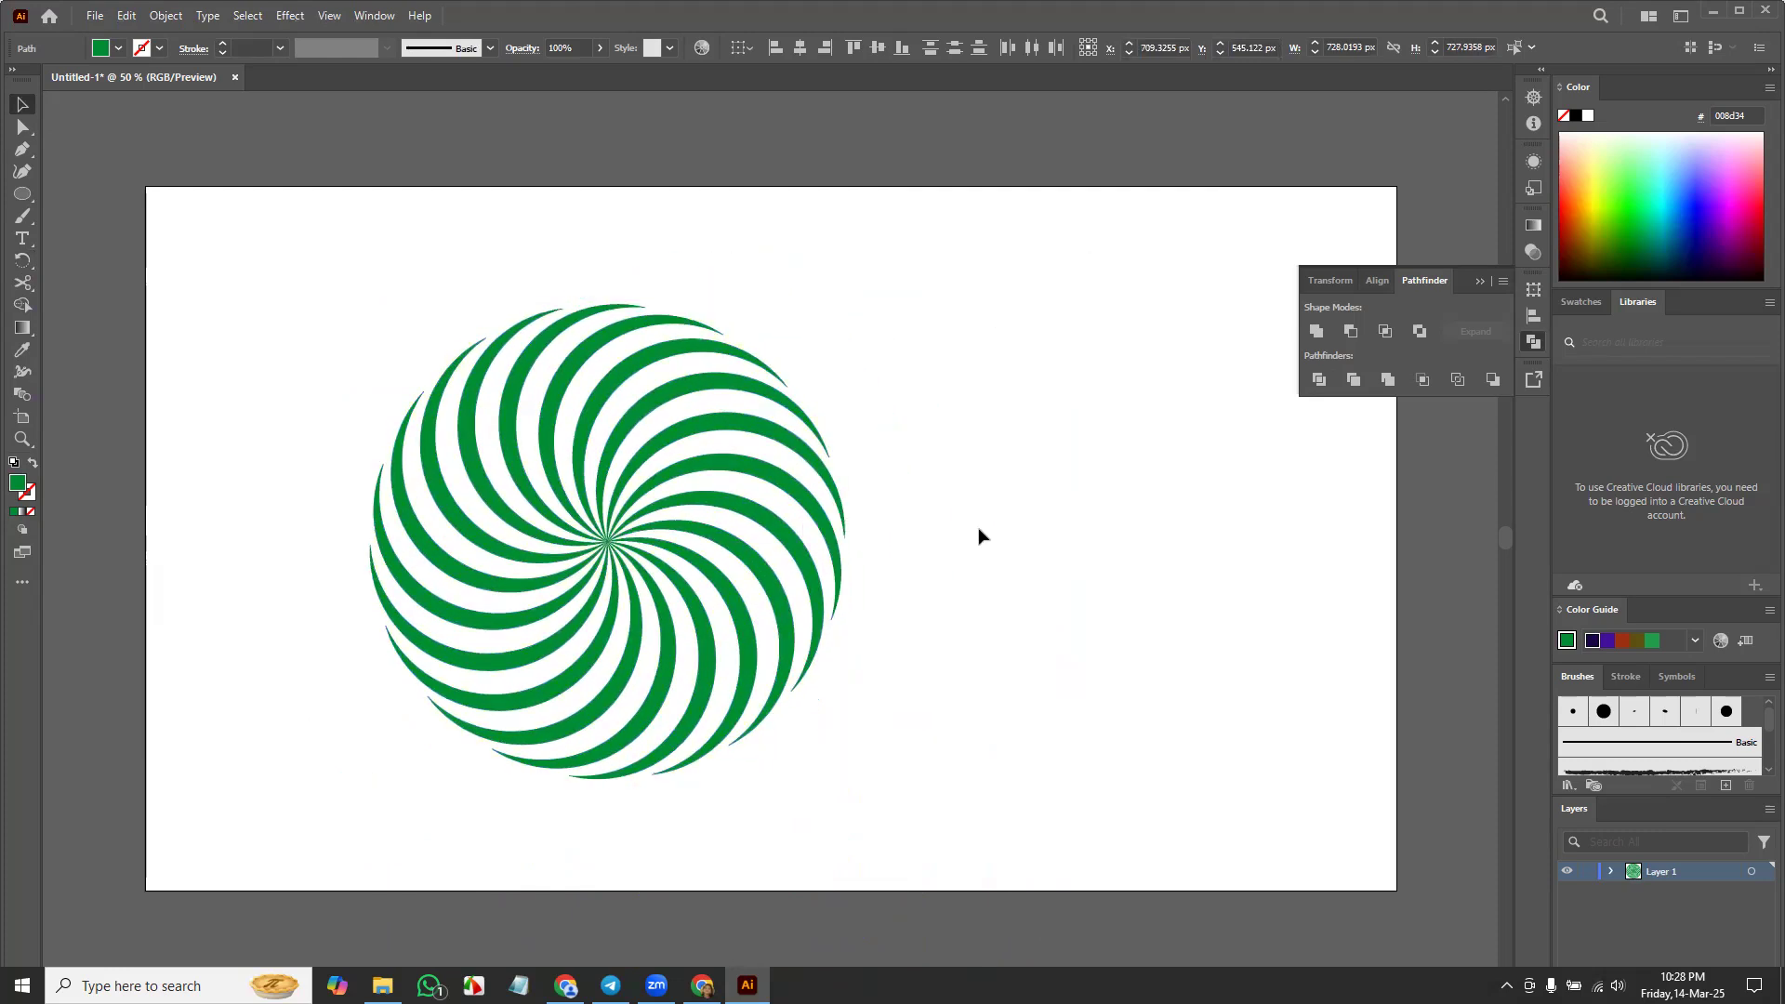
# Step: Delete the spiral from the artboard and check the homework list in Notepad
pyautogui.click(25, 264)
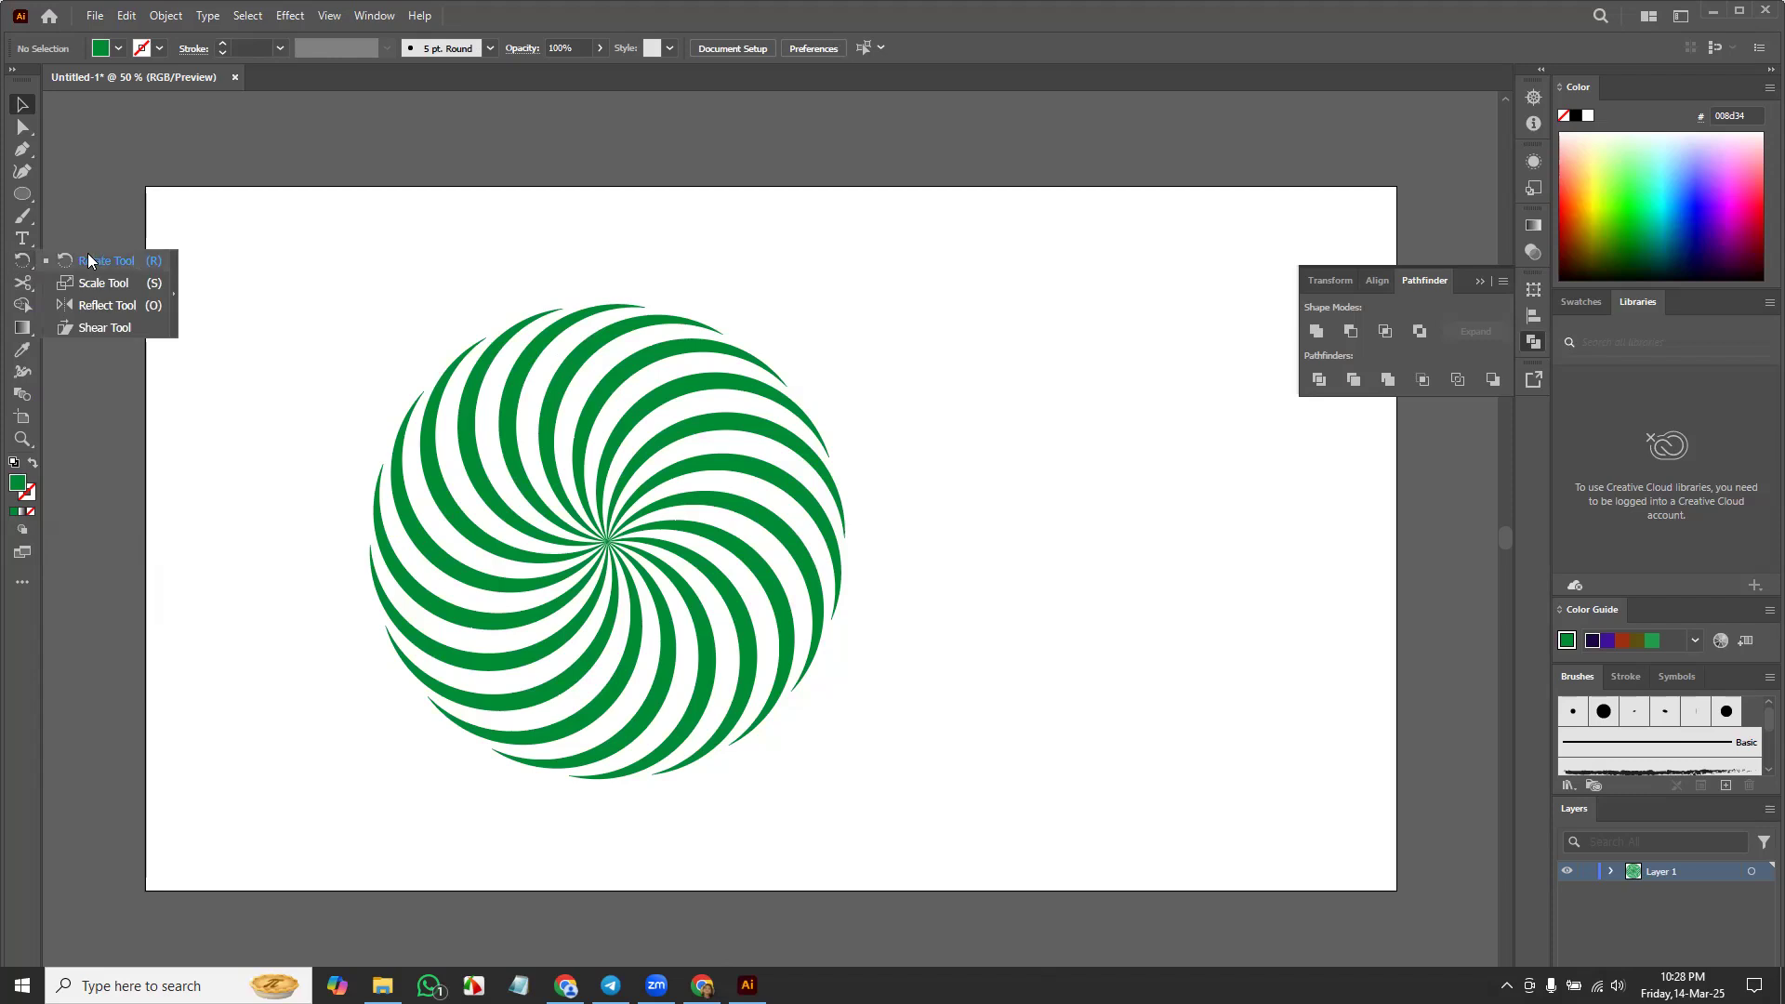
pyautogui.click(23, 262)
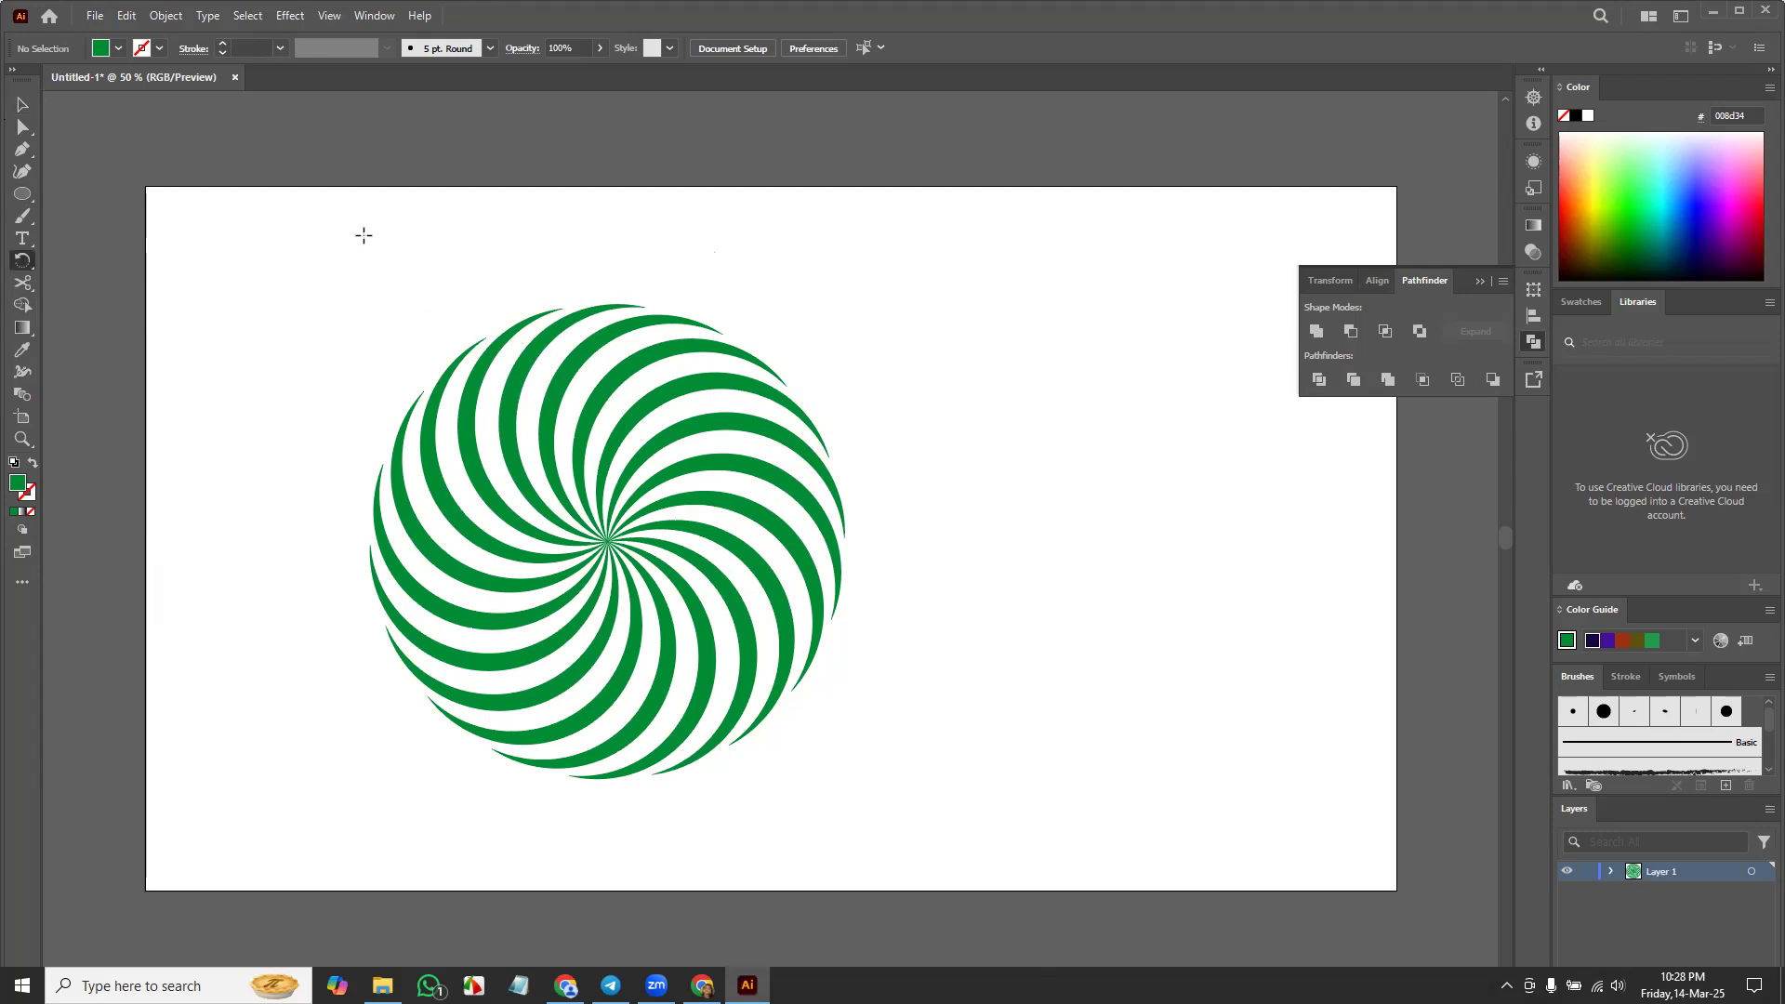
pyautogui.click(23, 104)
pyautogui.moveTo(284, 290); pyautogui.dragTo(943, 781)
pyautogui.press('Delete')
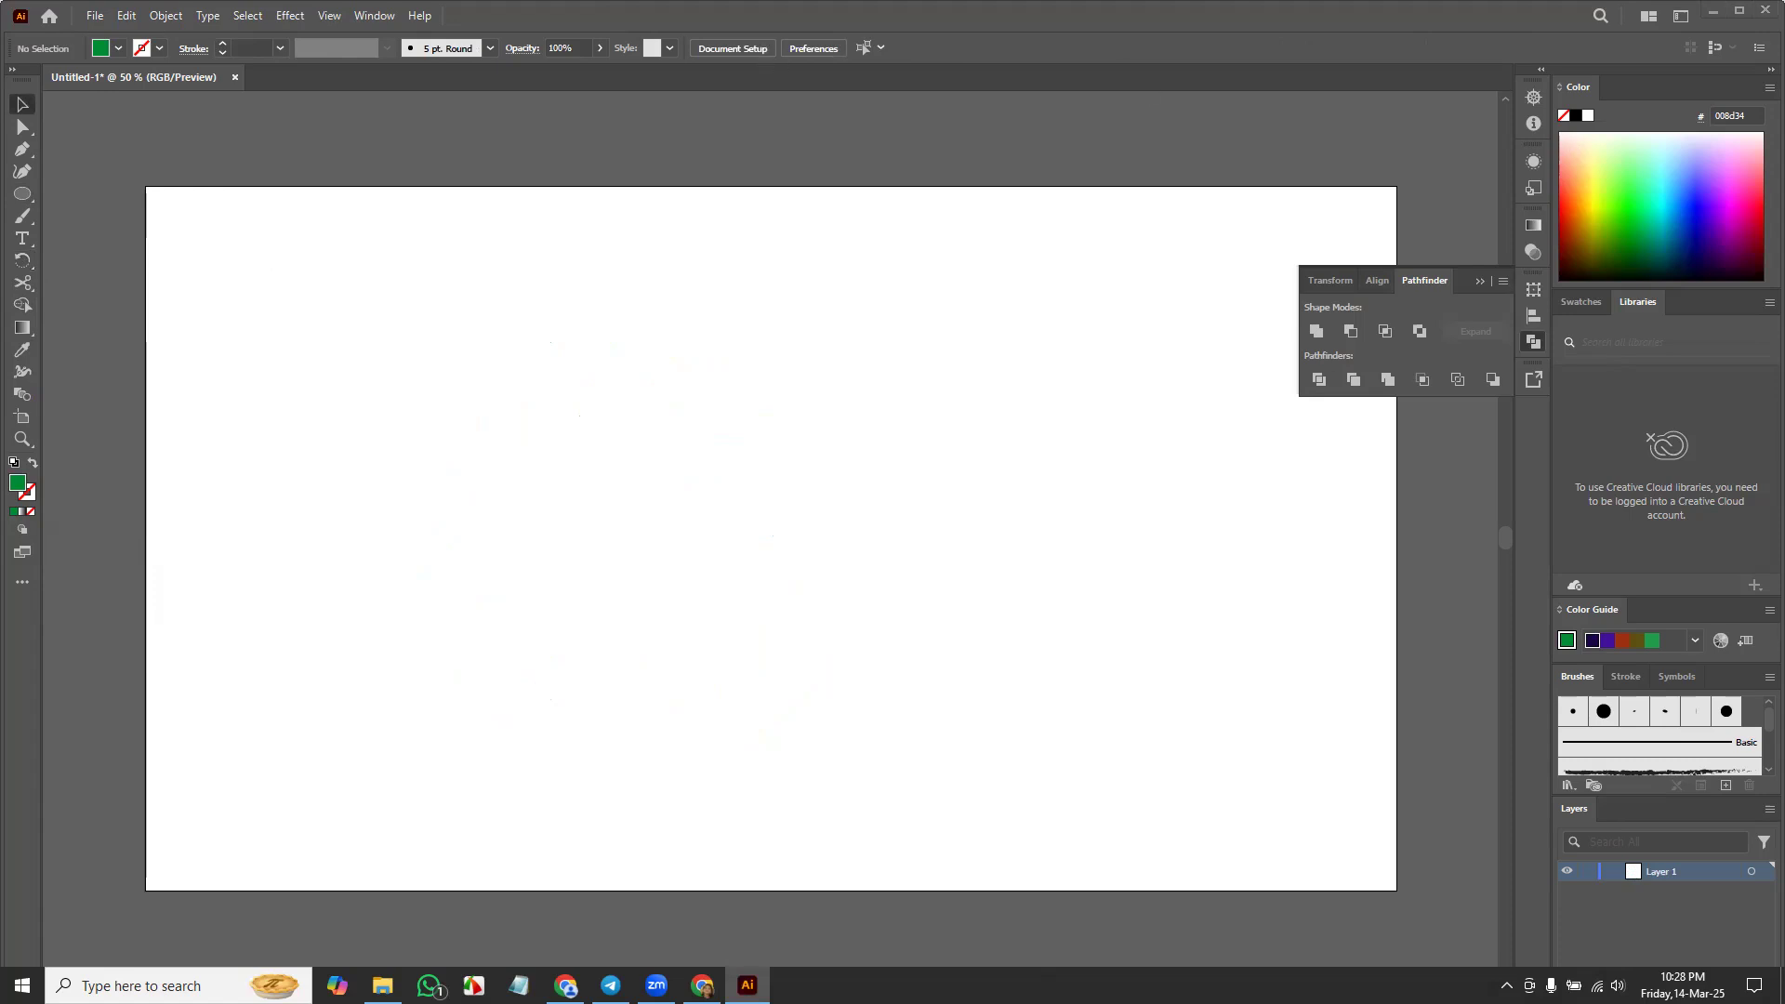
pyautogui.hotkey('alt', 'Tab')
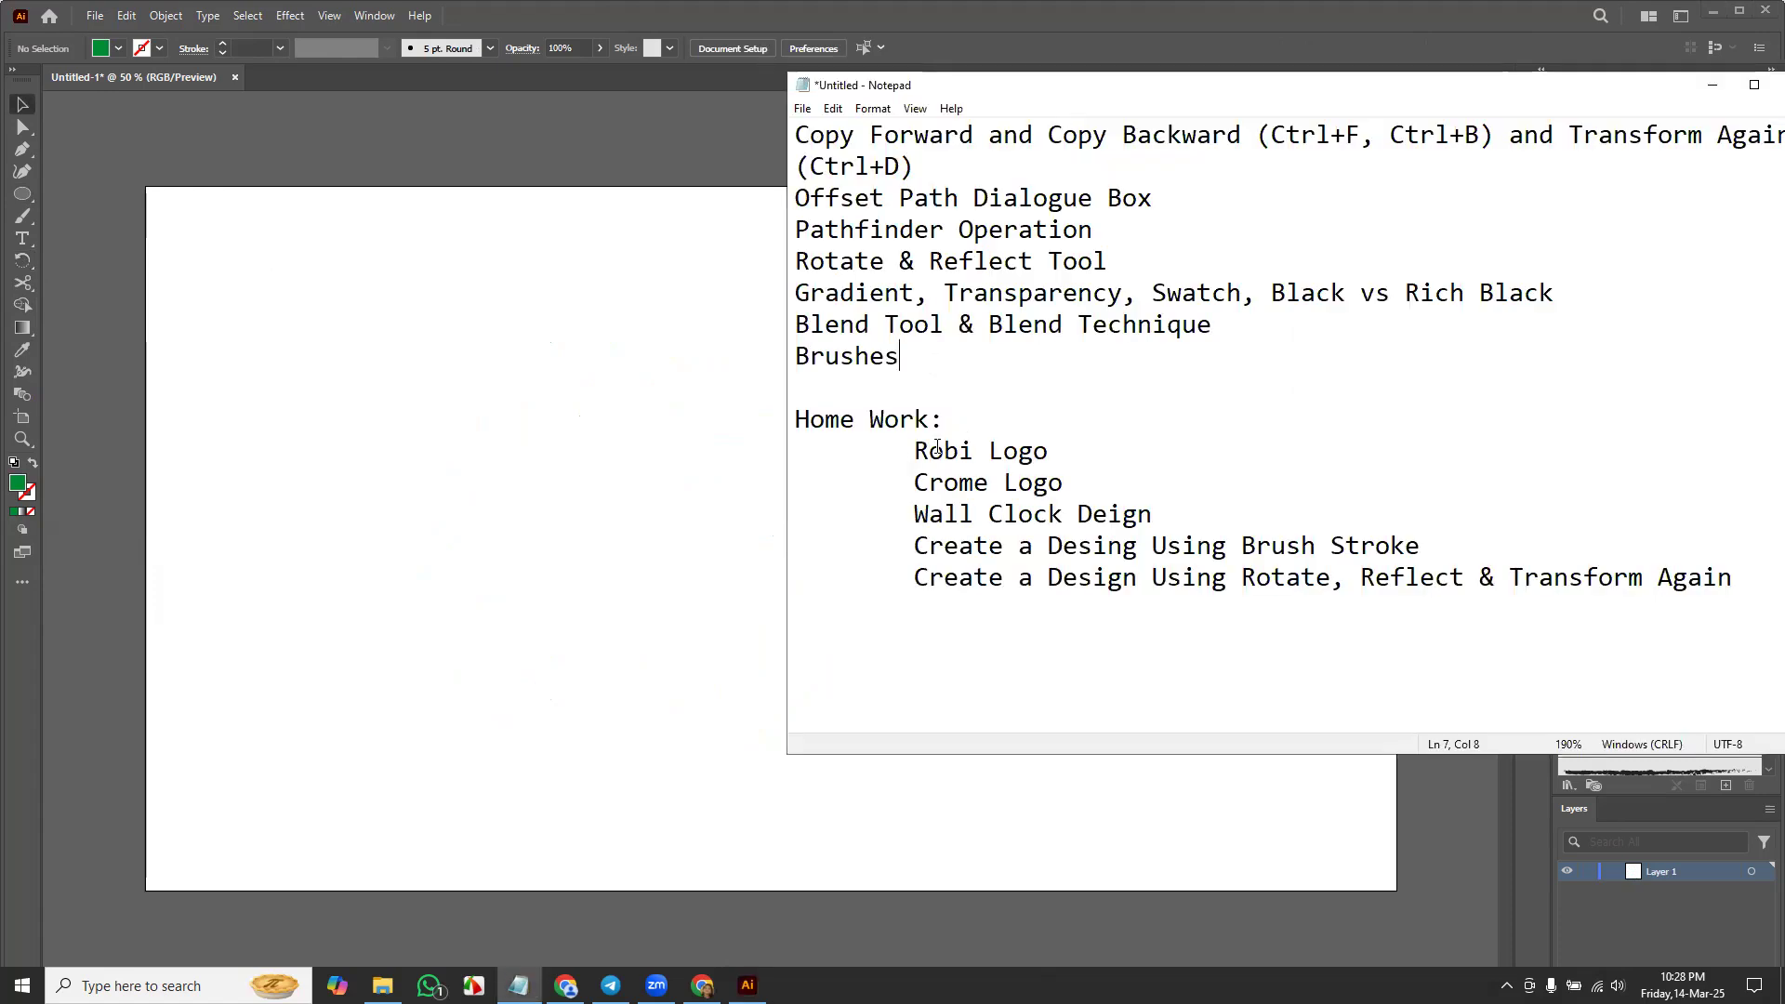
pyautogui.click(217, 156)
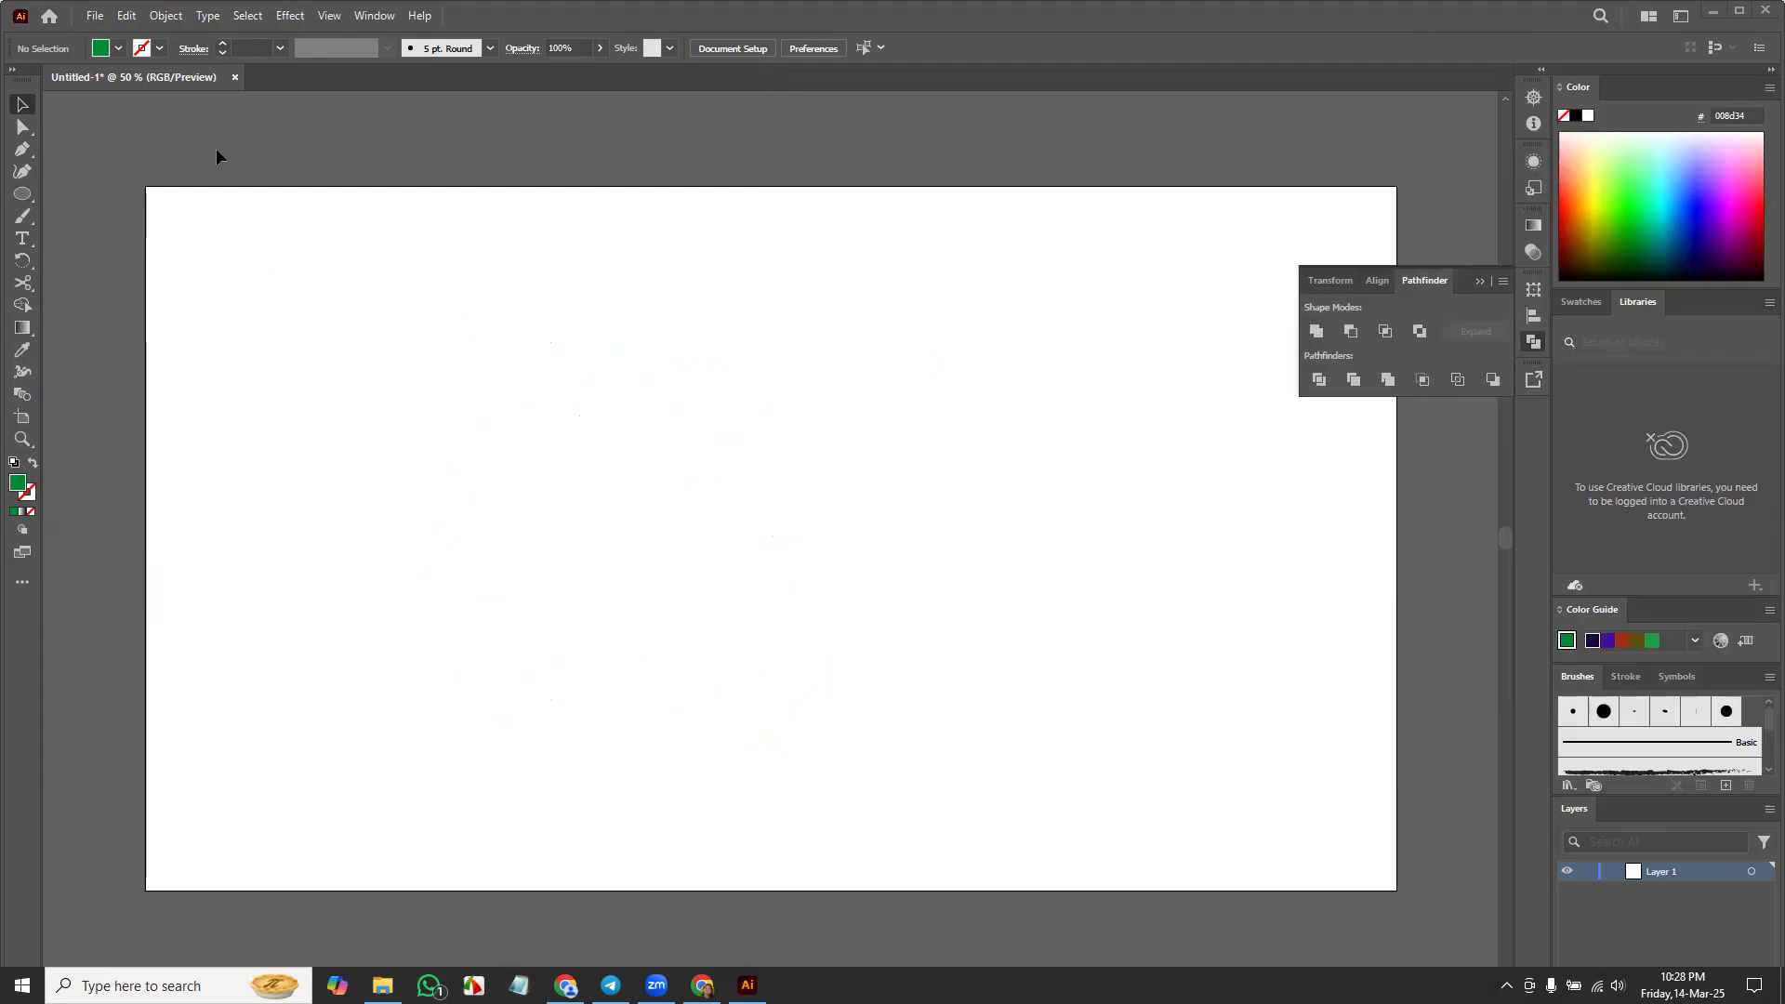
# Step: Switch to Chrome and search Google for "robi"
pyautogui.click(566, 986)
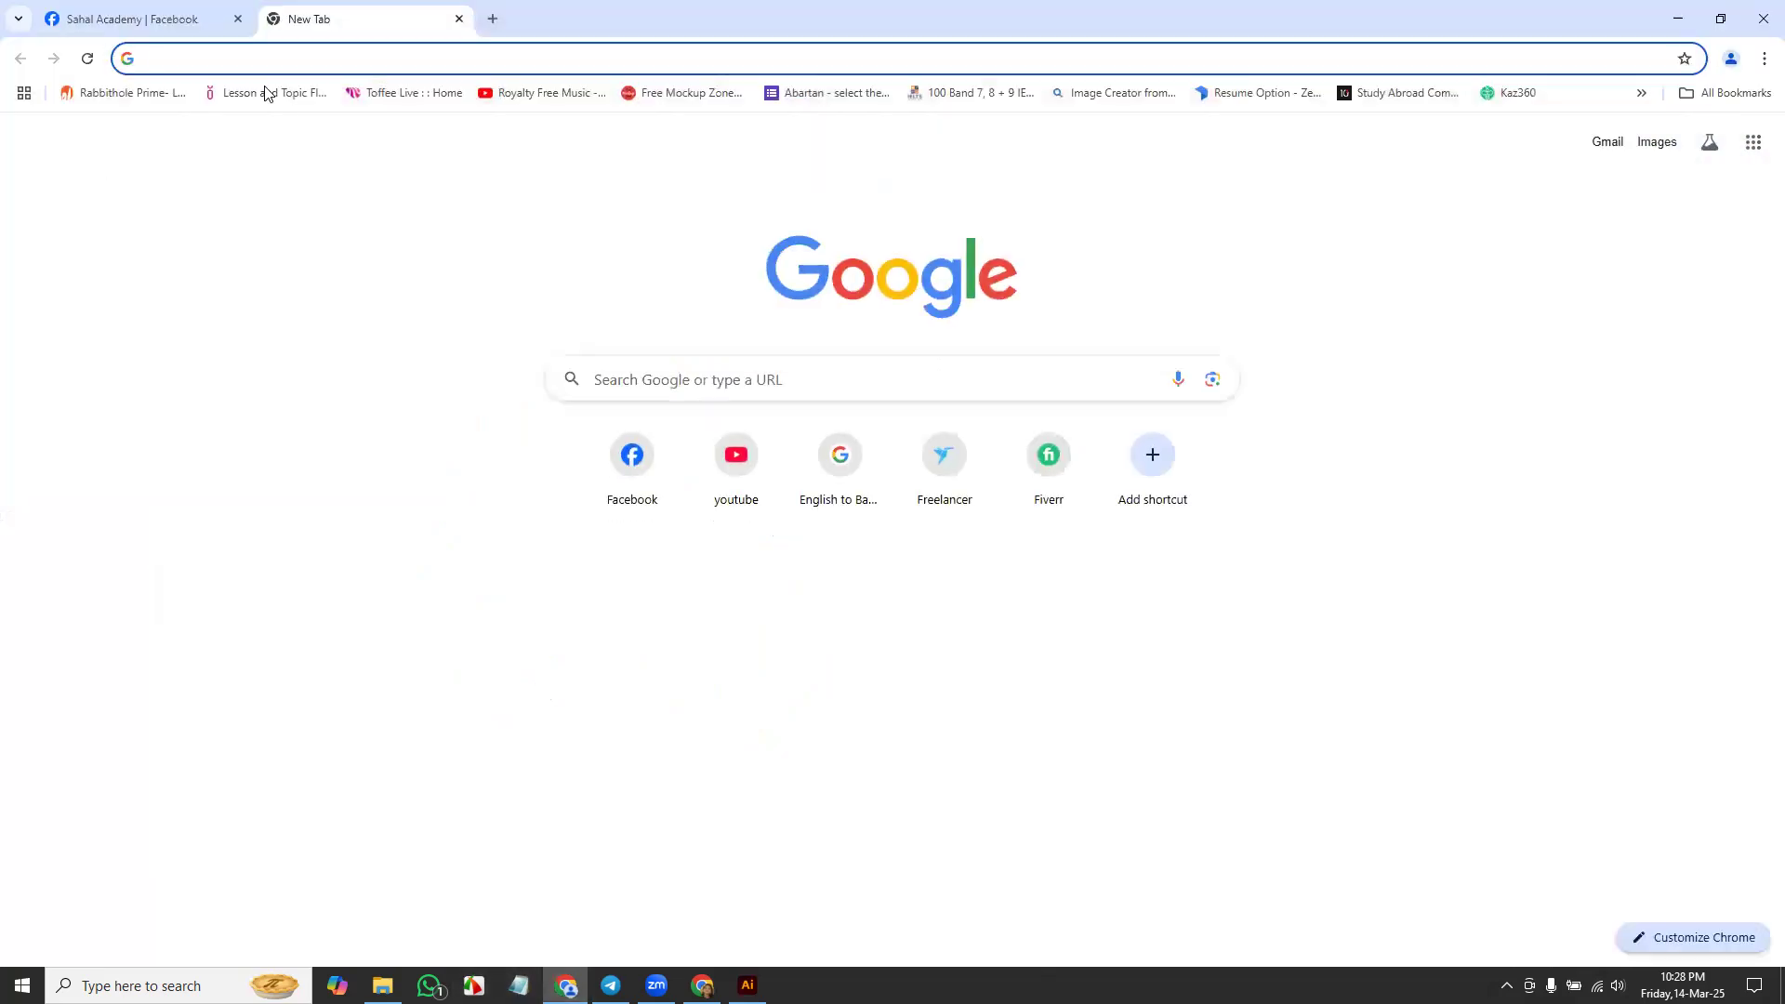
pyautogui.click(273, 61)
pyautogui.write('r')
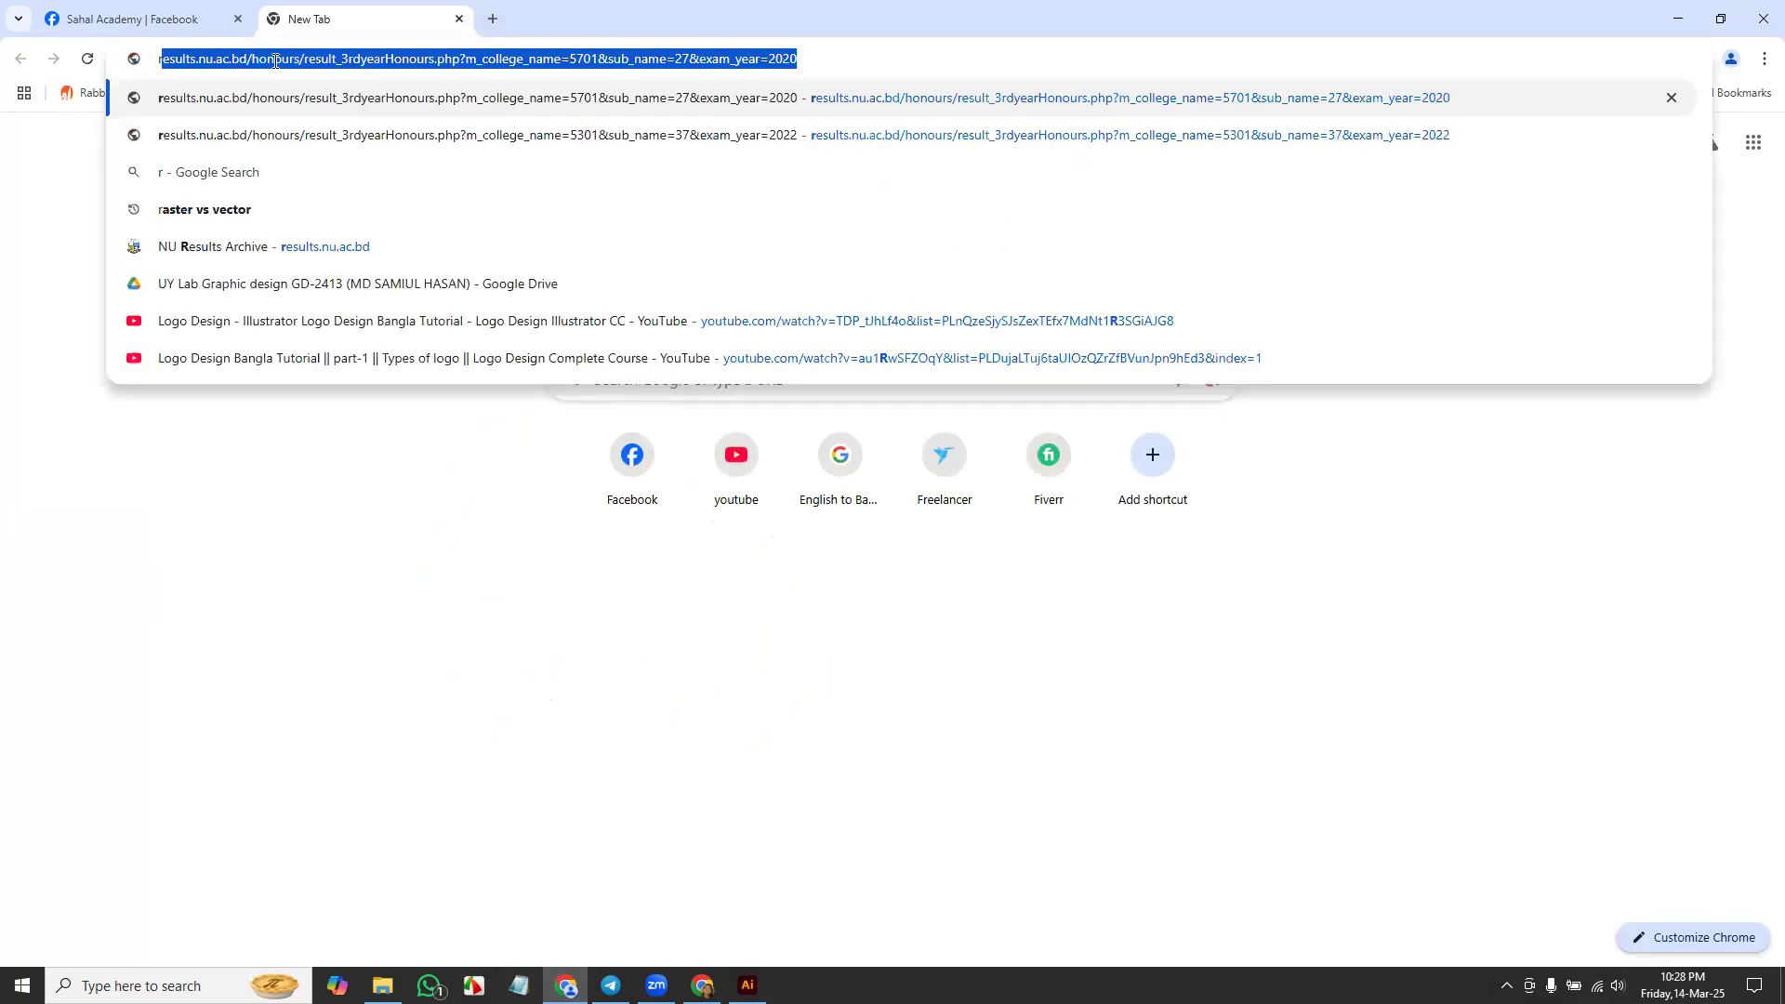
pyautogui.write('obi')
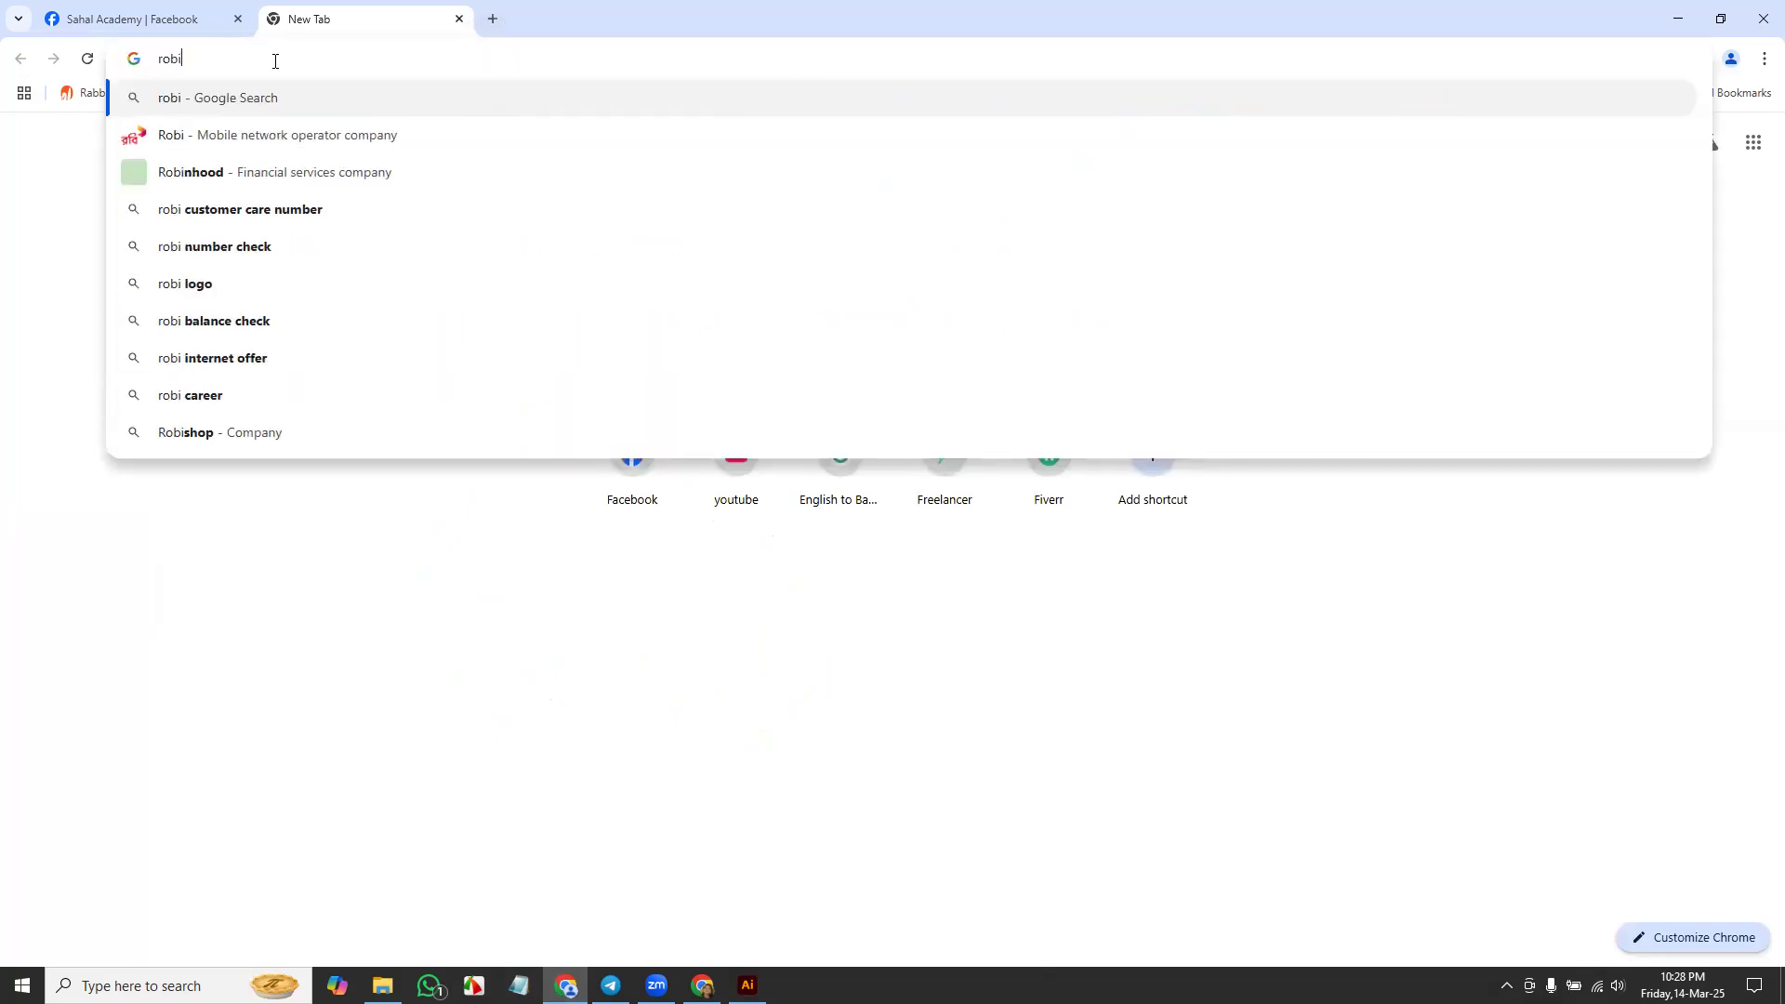
pyautogui.press('Return')
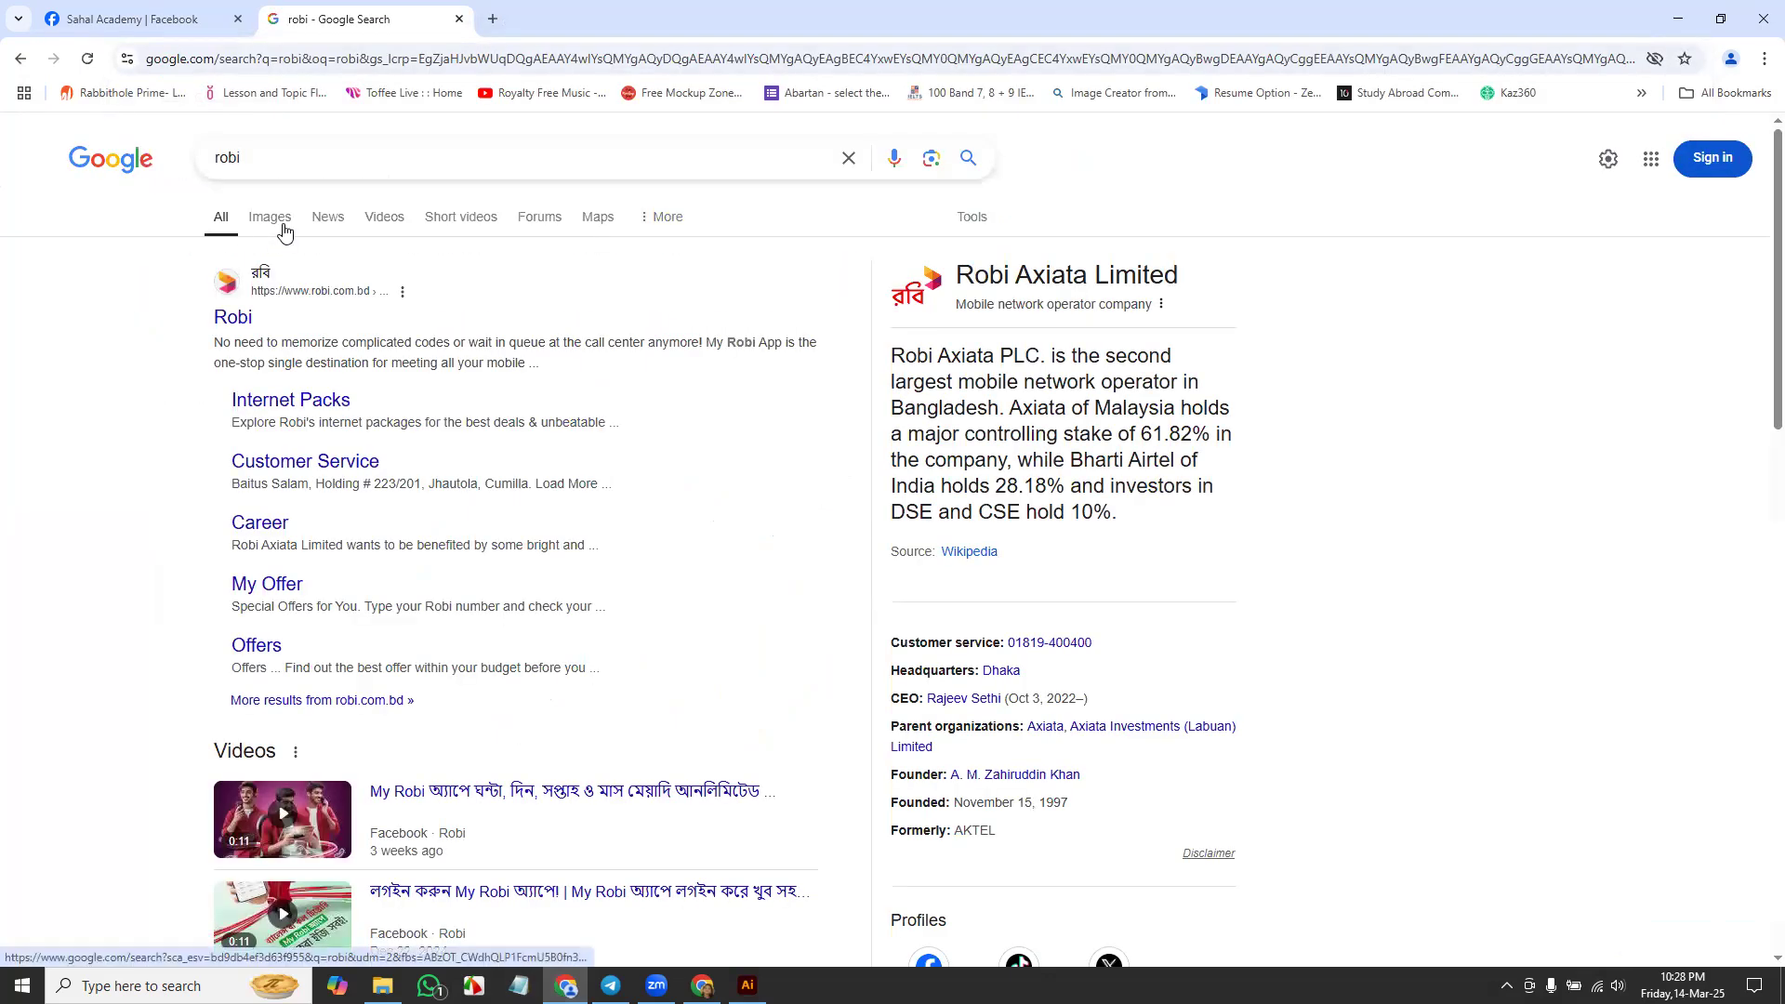
# Step: Find The Business Standard's Robi logo in the image results and open the image by itself in a new tab
pyautogui.click(283, 223)
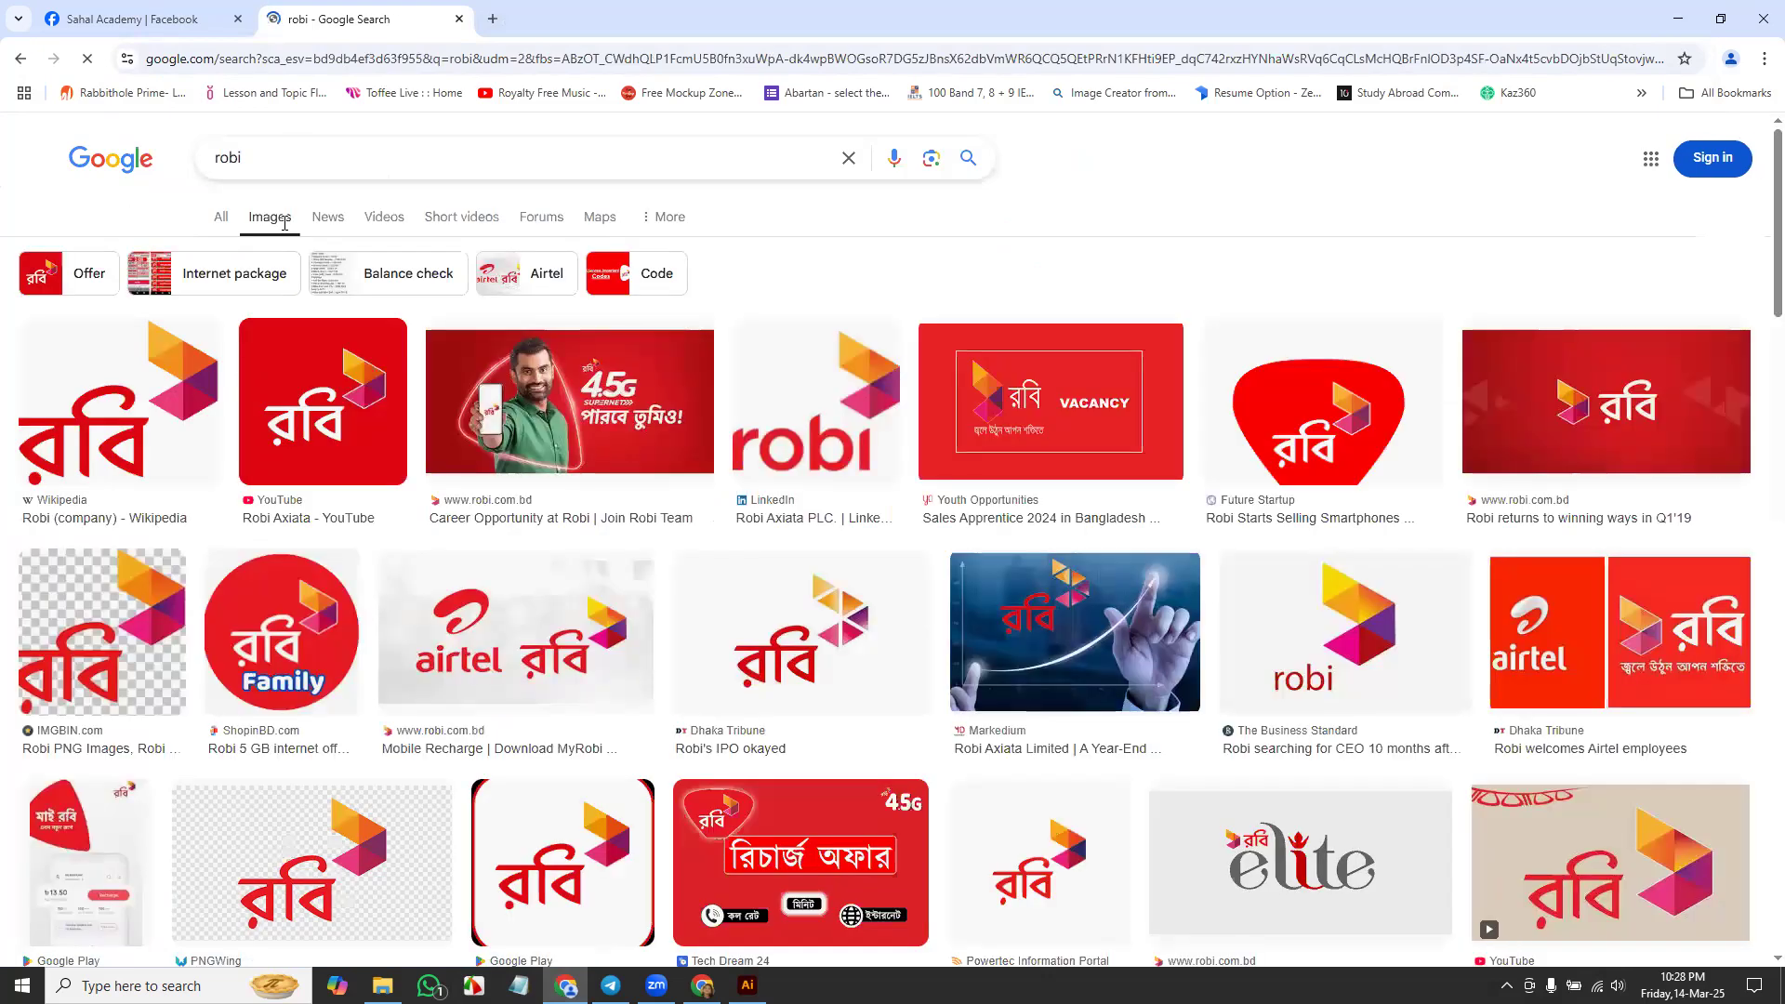
pyautogui.click(1342, 643)
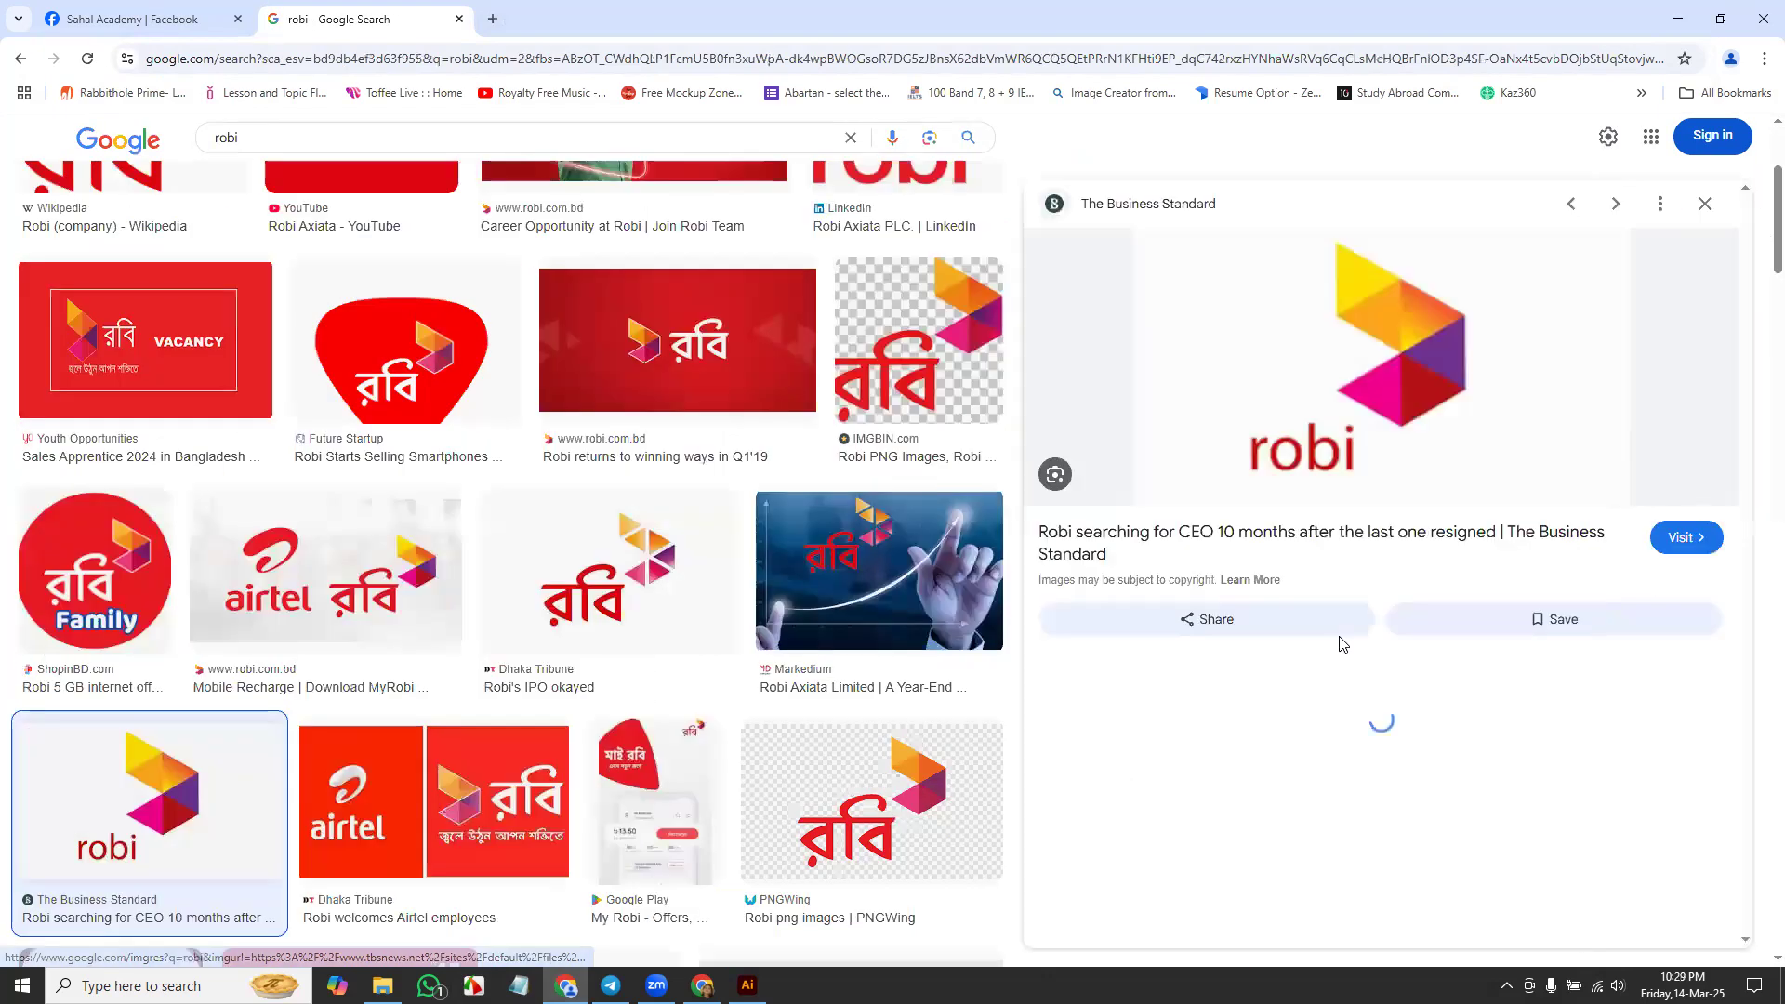
pyautogui.click(1391, 364)
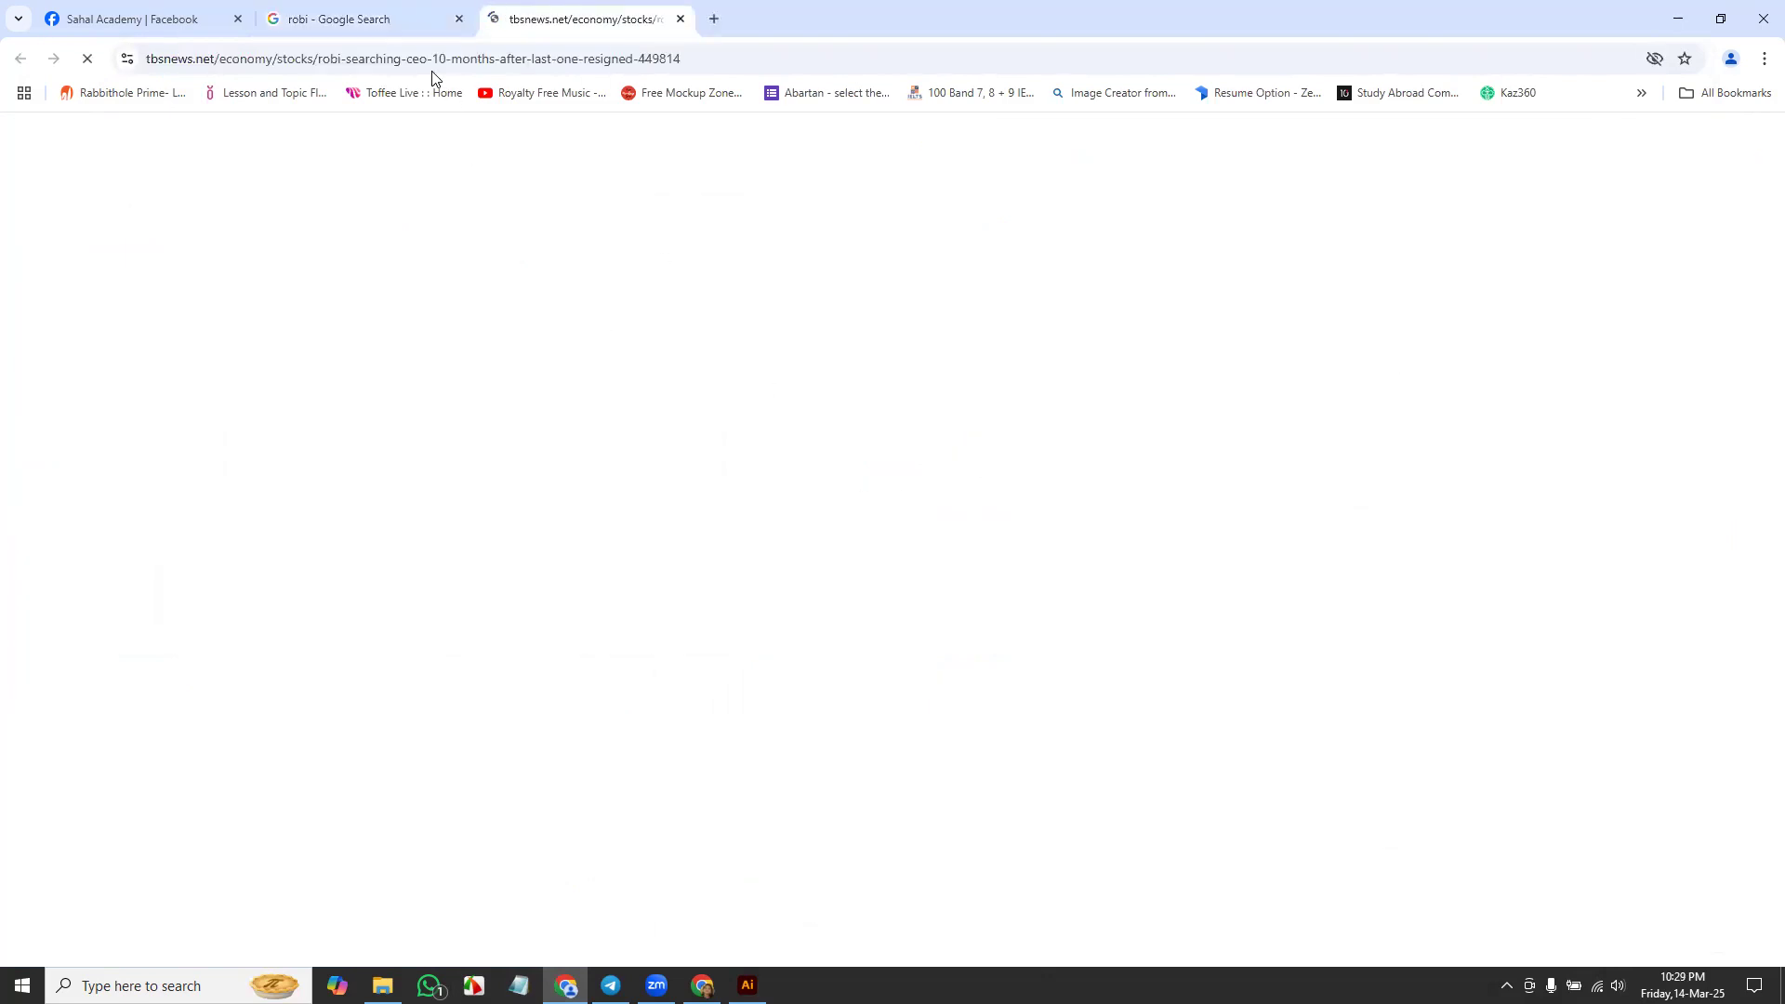
pyautogui.click(410, 22)
pyautogui.rightClick(1290, 357)
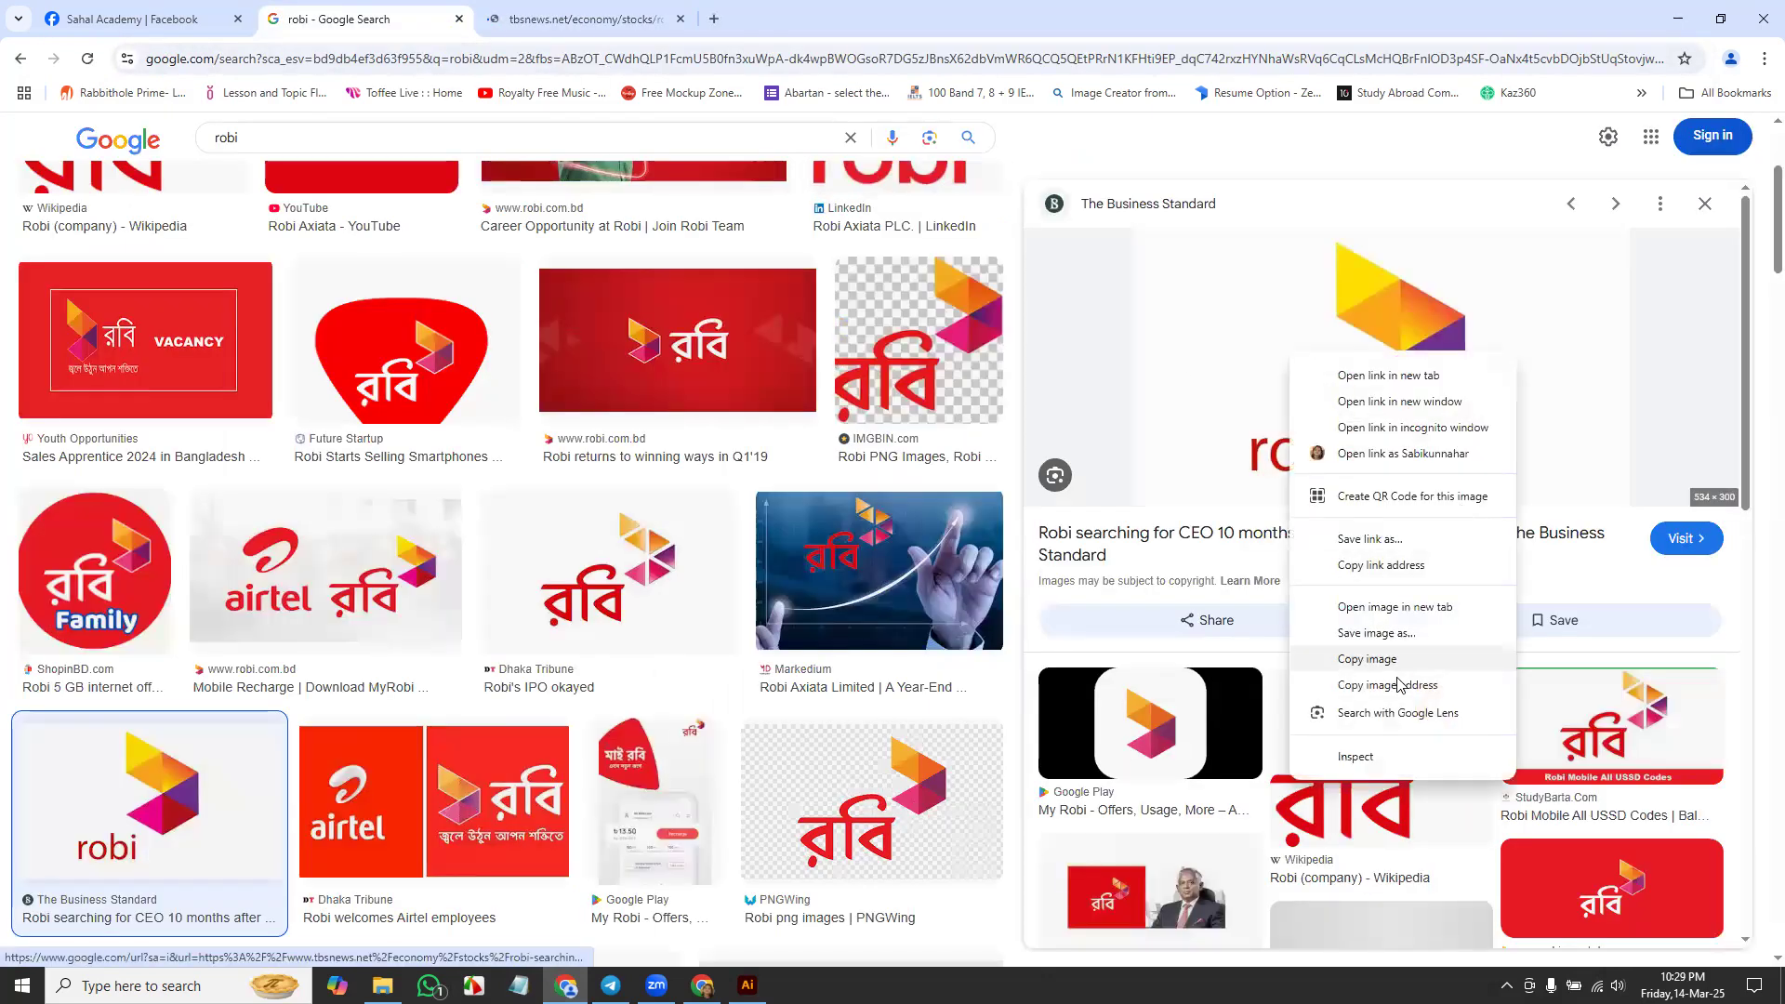
pyautogui.click(1394, 606)
pyautogui.click(763, 18)
# Step: Save the logo image as robi.jpg in the Downloads folder
pyautogui.rightClick(699, 523)
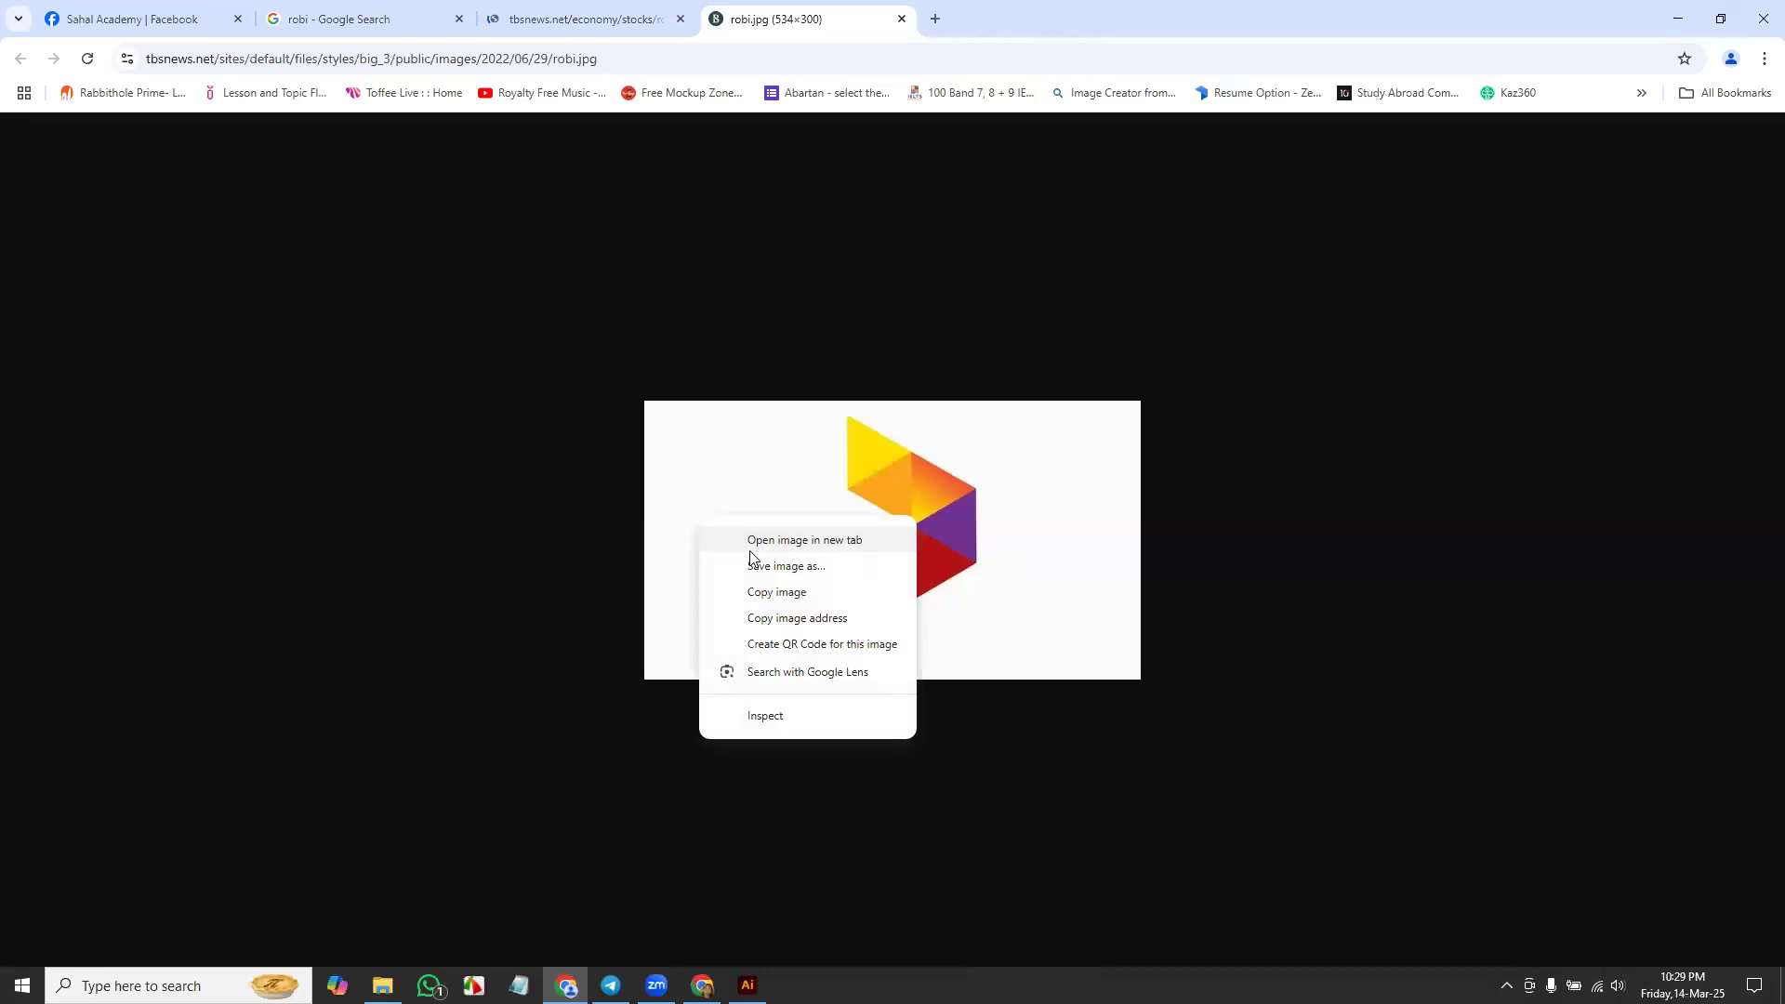
pyautogui.click(750, 564)
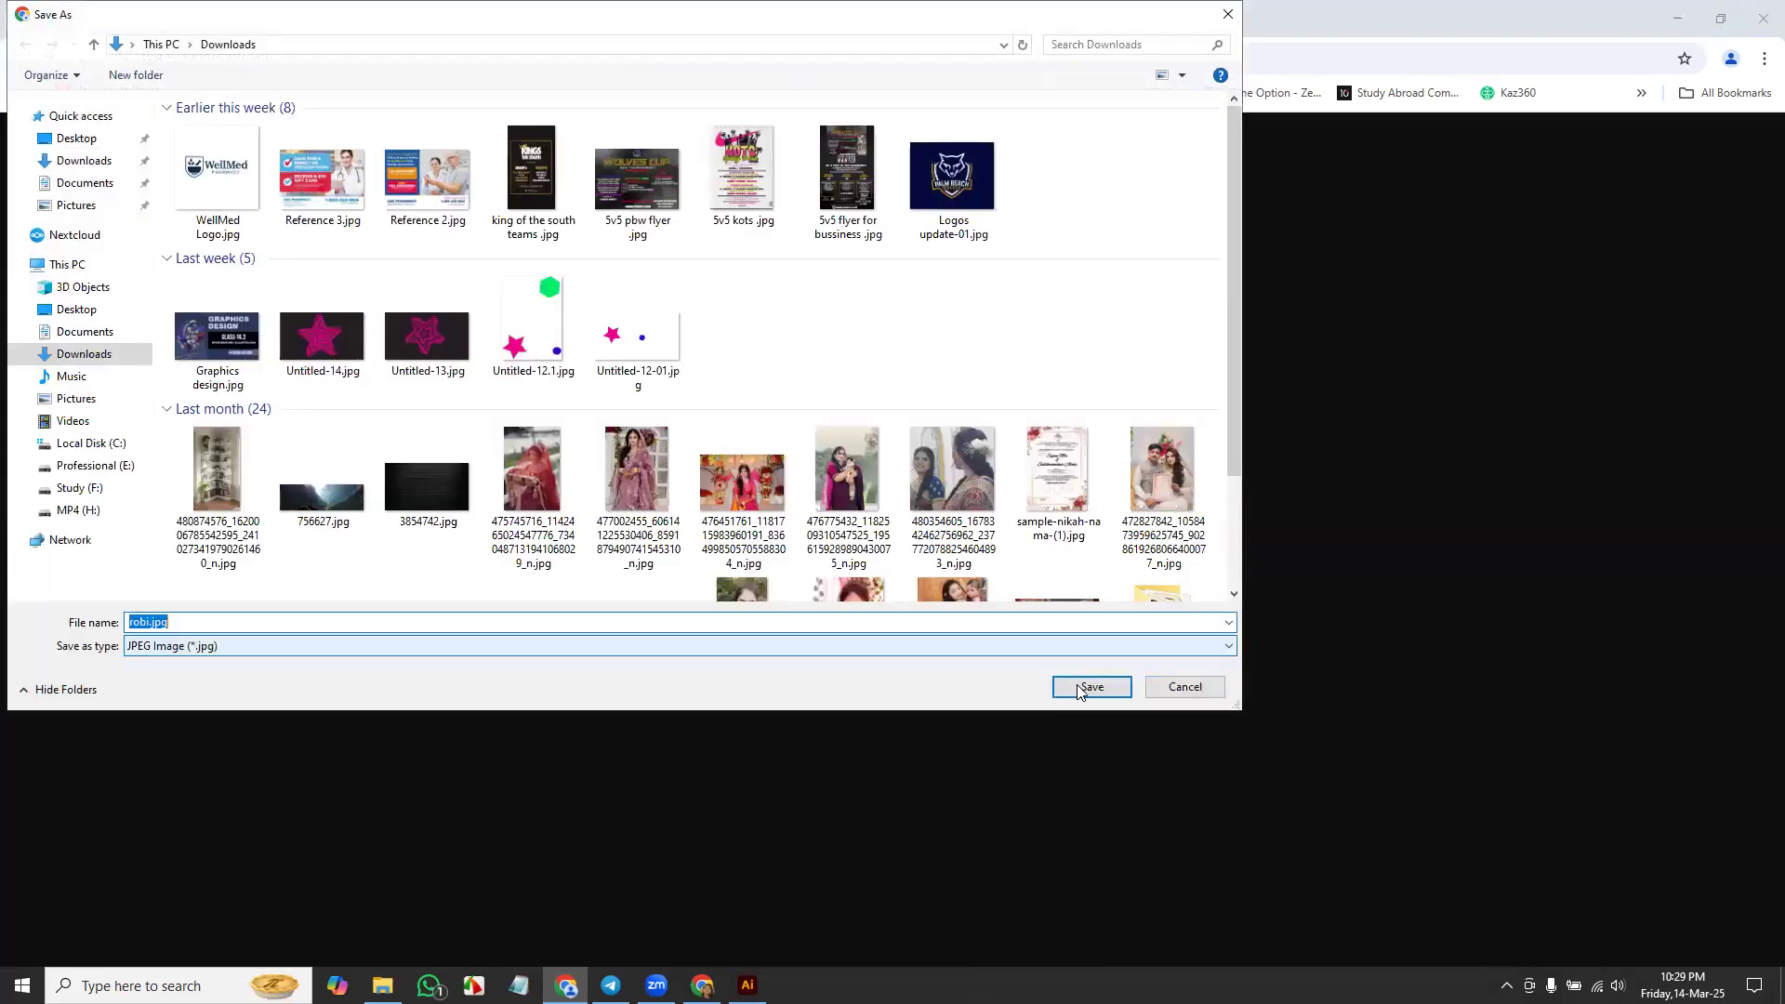
pyautogui.click(1081, 684)
# Step: Return to the Robi image results and look through more versions of the logo
pyautogui.click(544, 18)
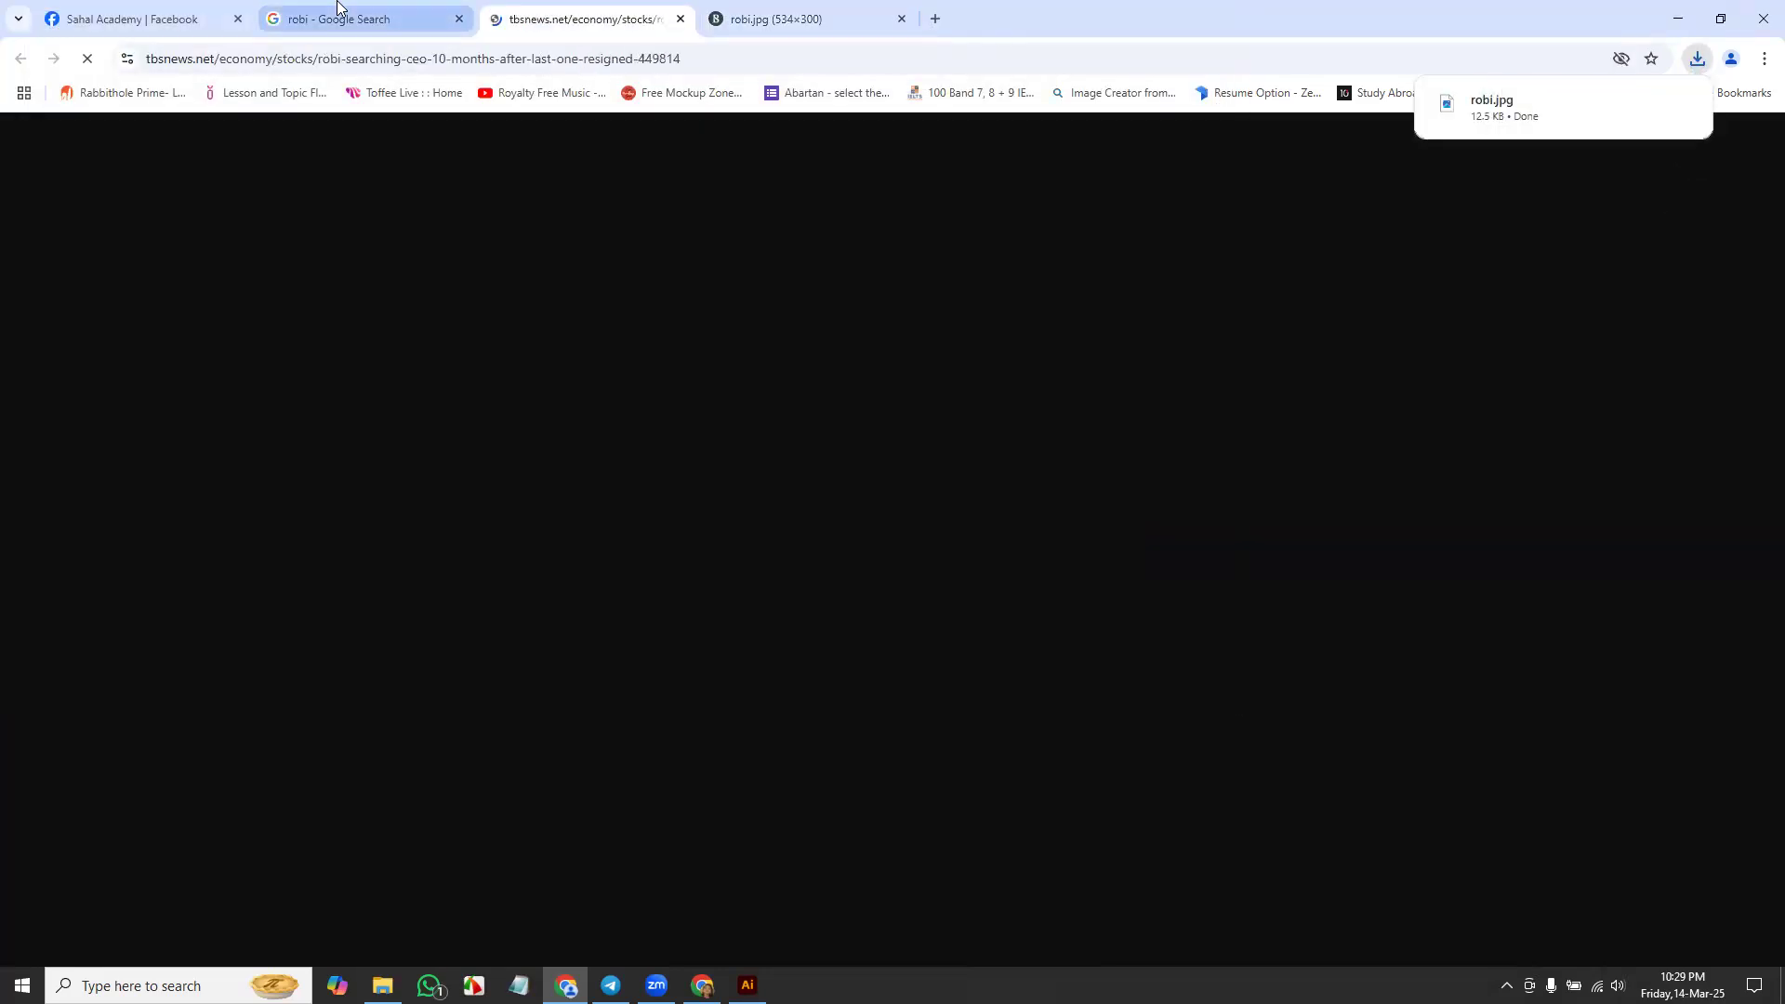
pyautogui.click(338, 19)
pyautogui.scroll(-5, 1335, 689)
pyautogui.scroll(-5, 927, 699)
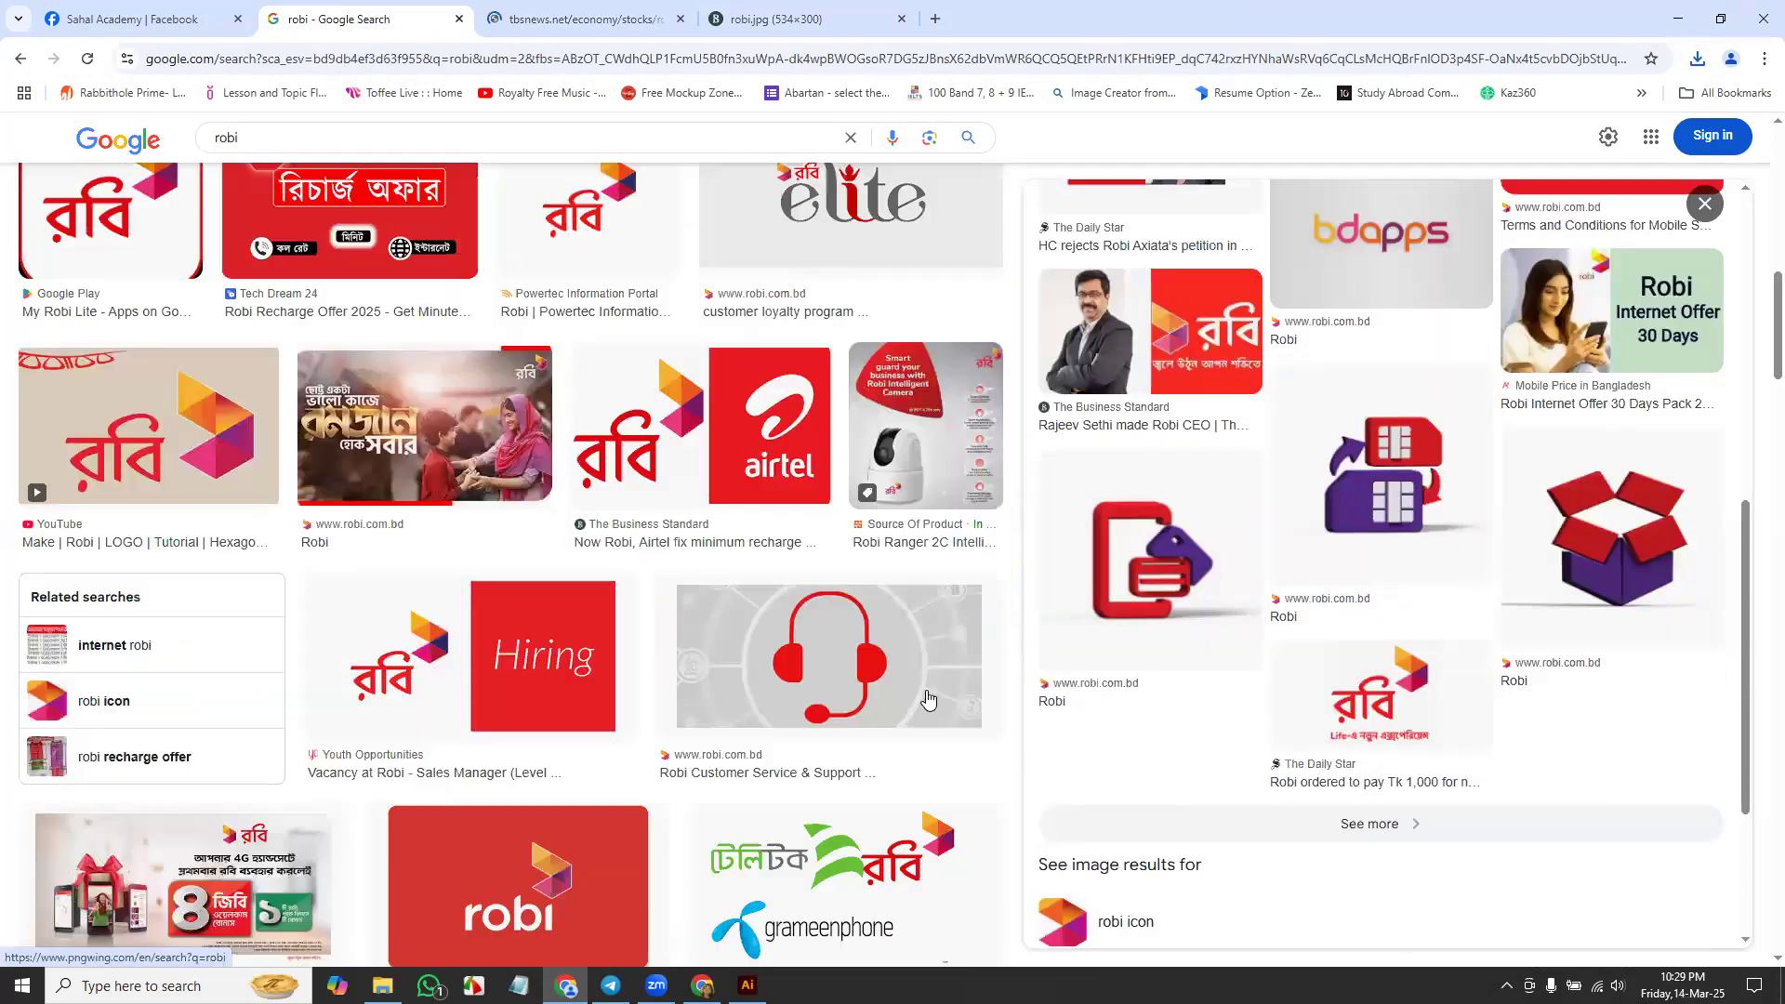
pyautogui.scroll(10, 848, 635)
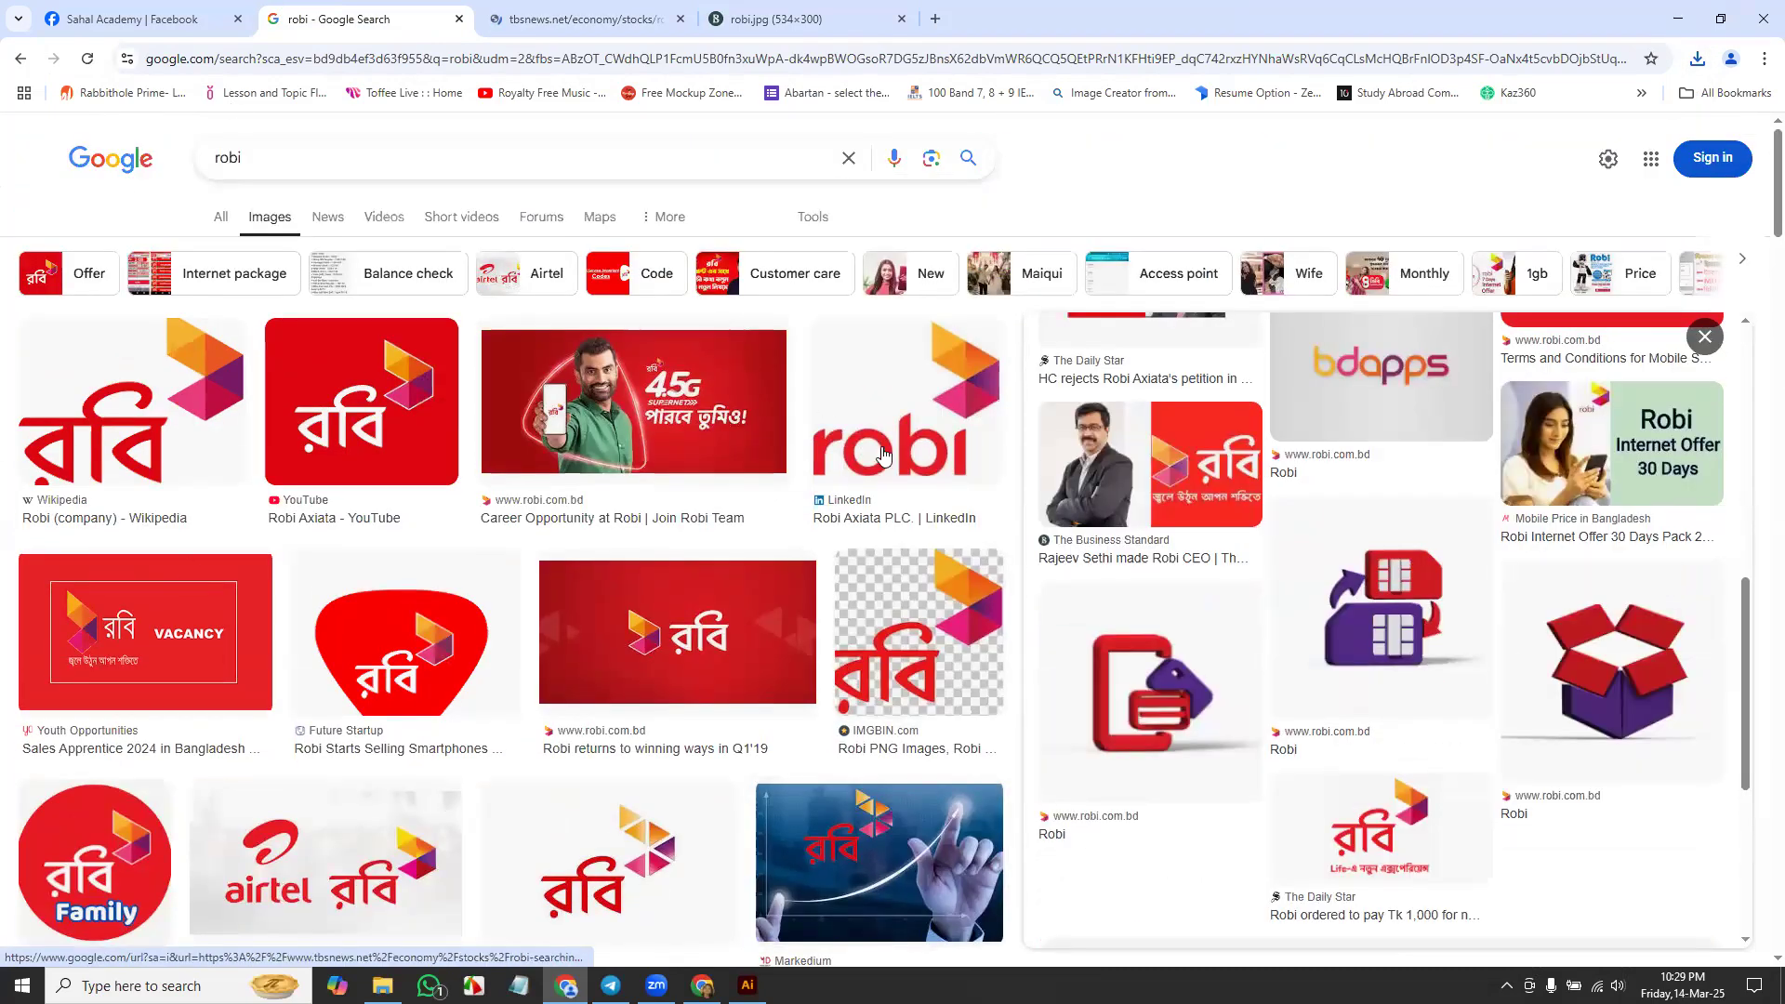
pyautogui.scroll(-15, 848, 635)
pyautogui.scroll(-5, 777, 762)
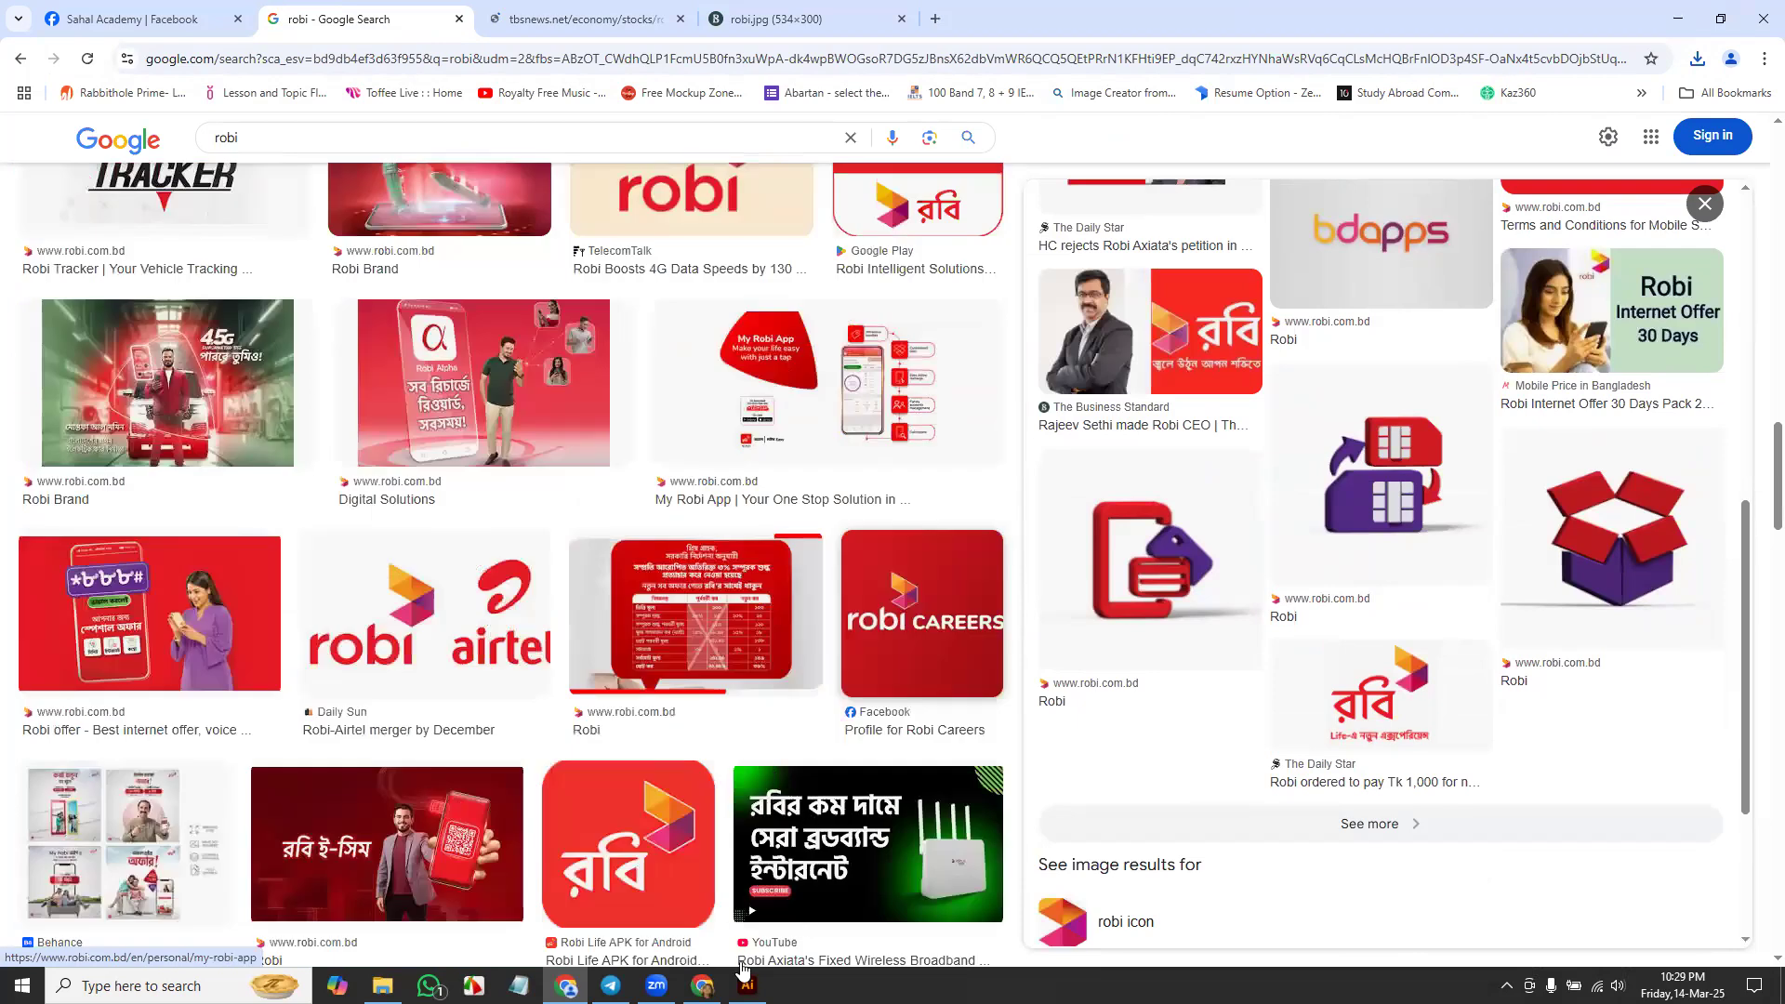
# Step: Switch to Illustrator and place robi.jpg from the Downloads folder near the centre of the artboard
pyautogui.click(746, 984)
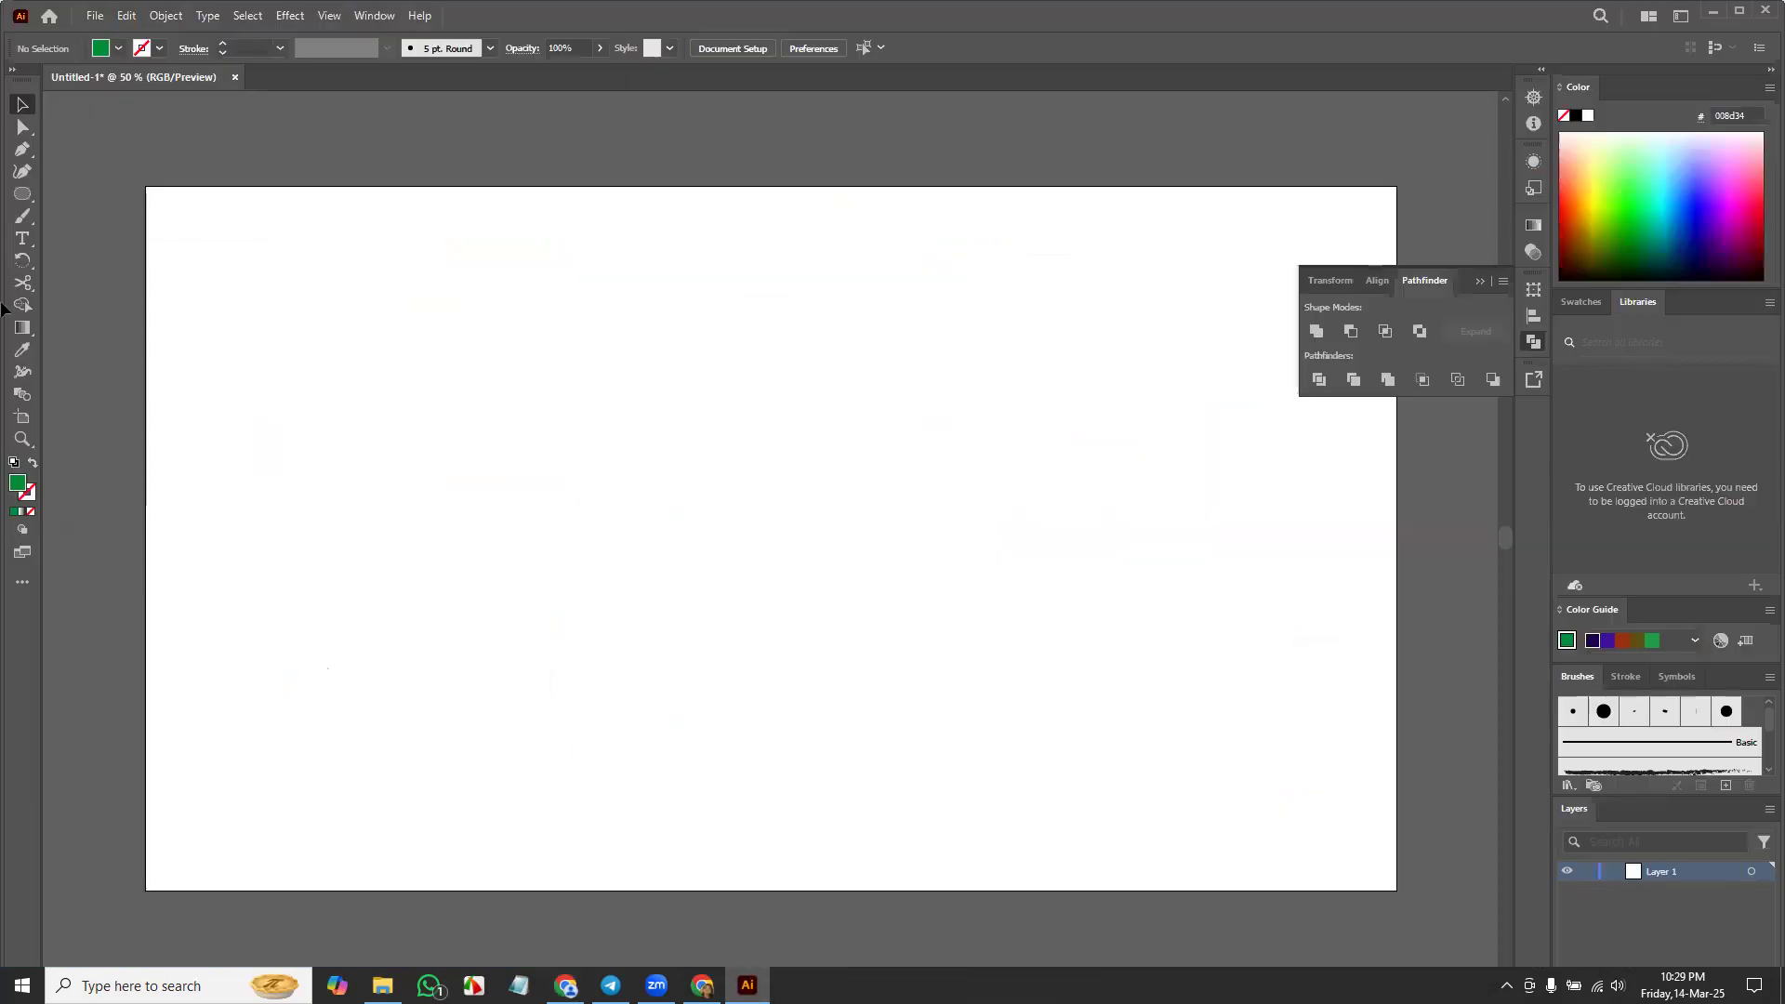
pyautogui.click(95, 17)
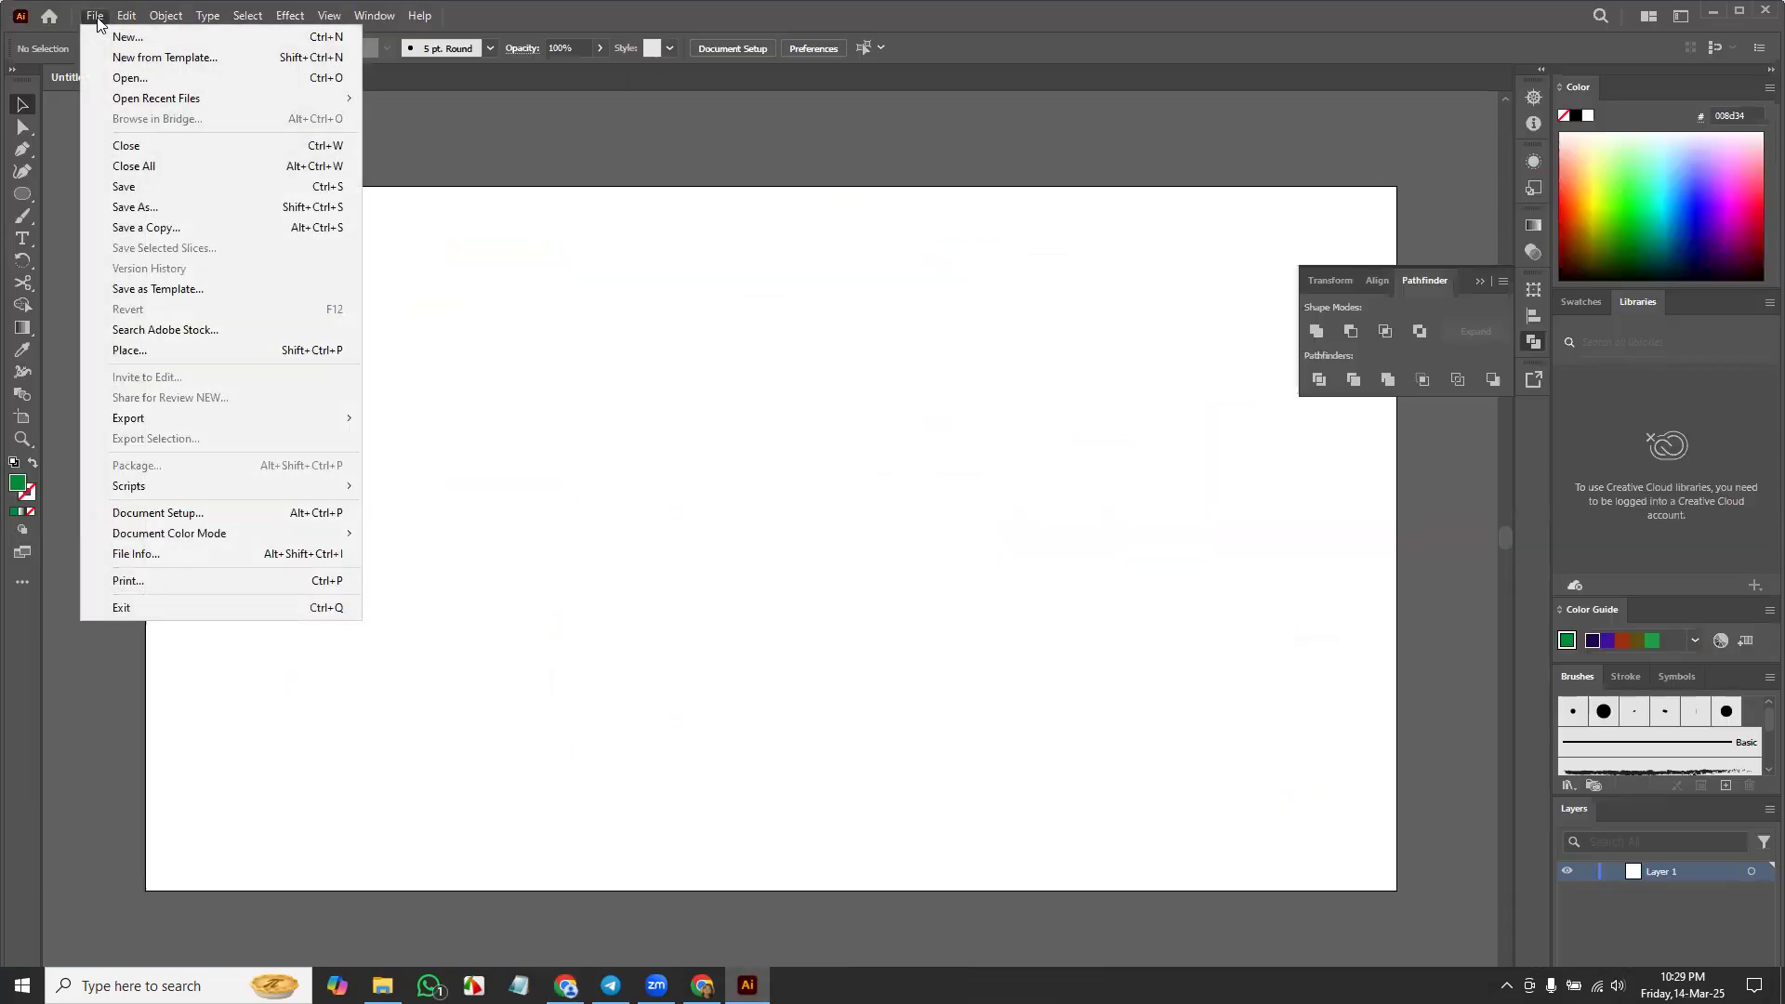
pyautogui.click(205, 349)
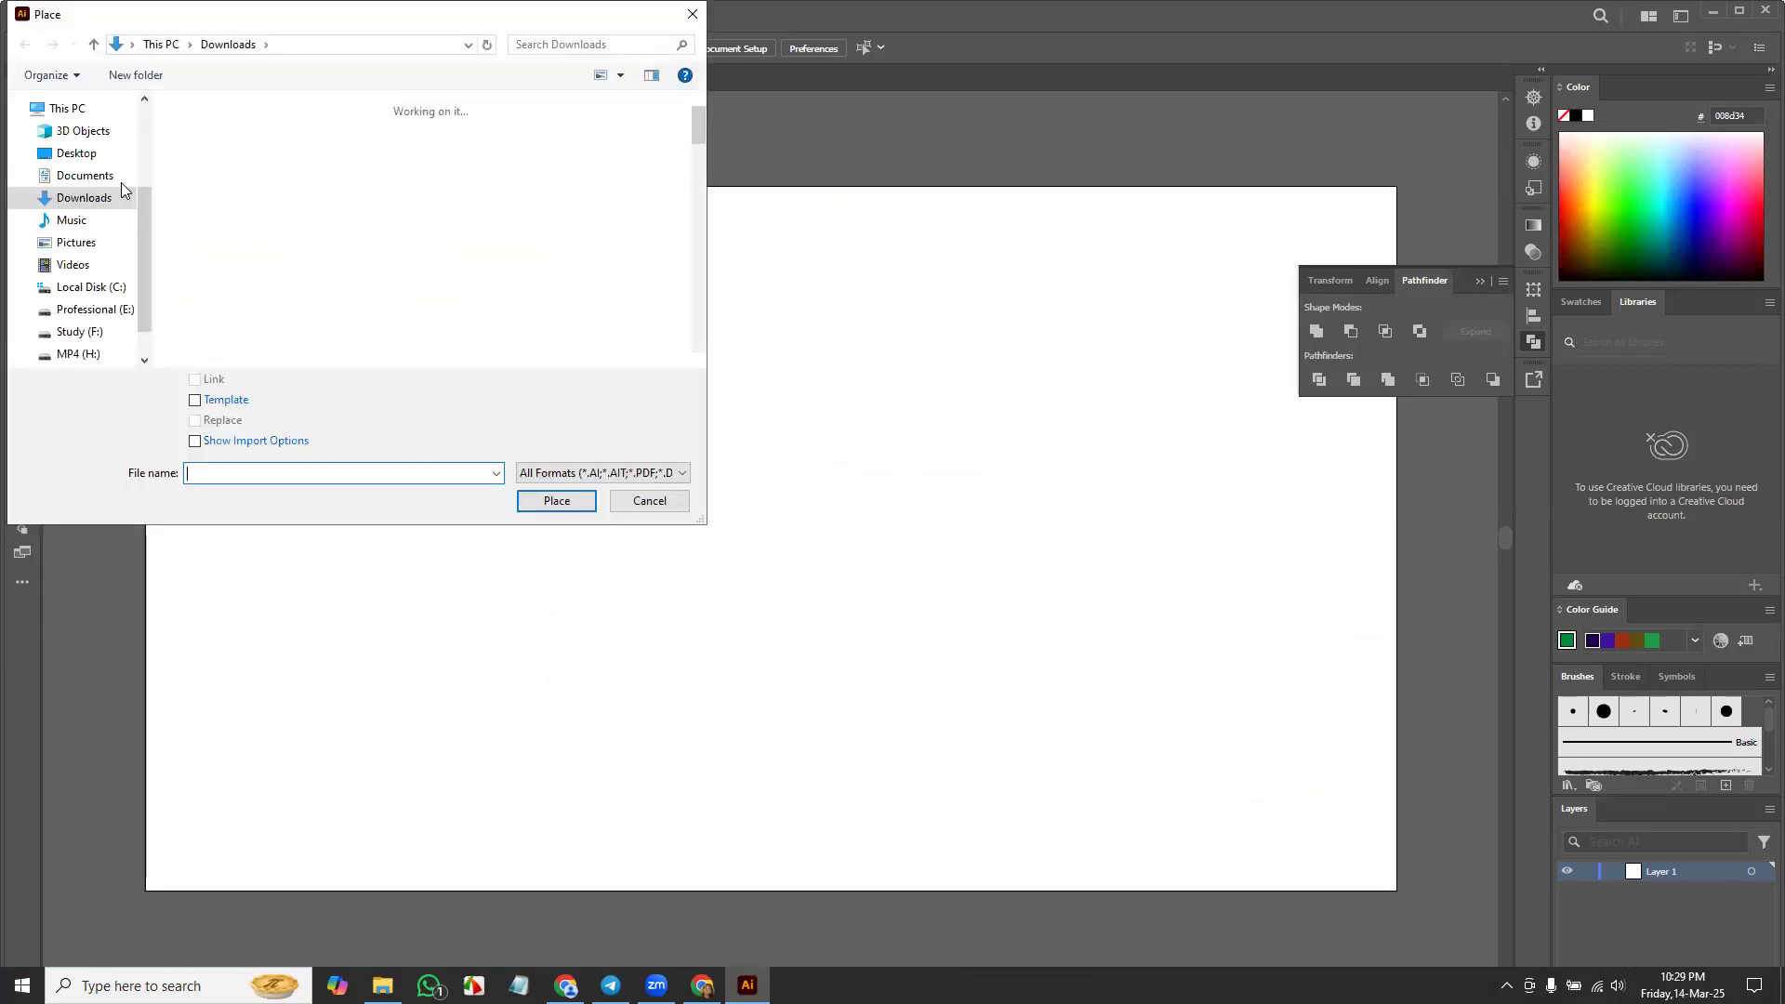
pyautogui.click(234, 197)
pyautogui.doubleClick(234, 195)
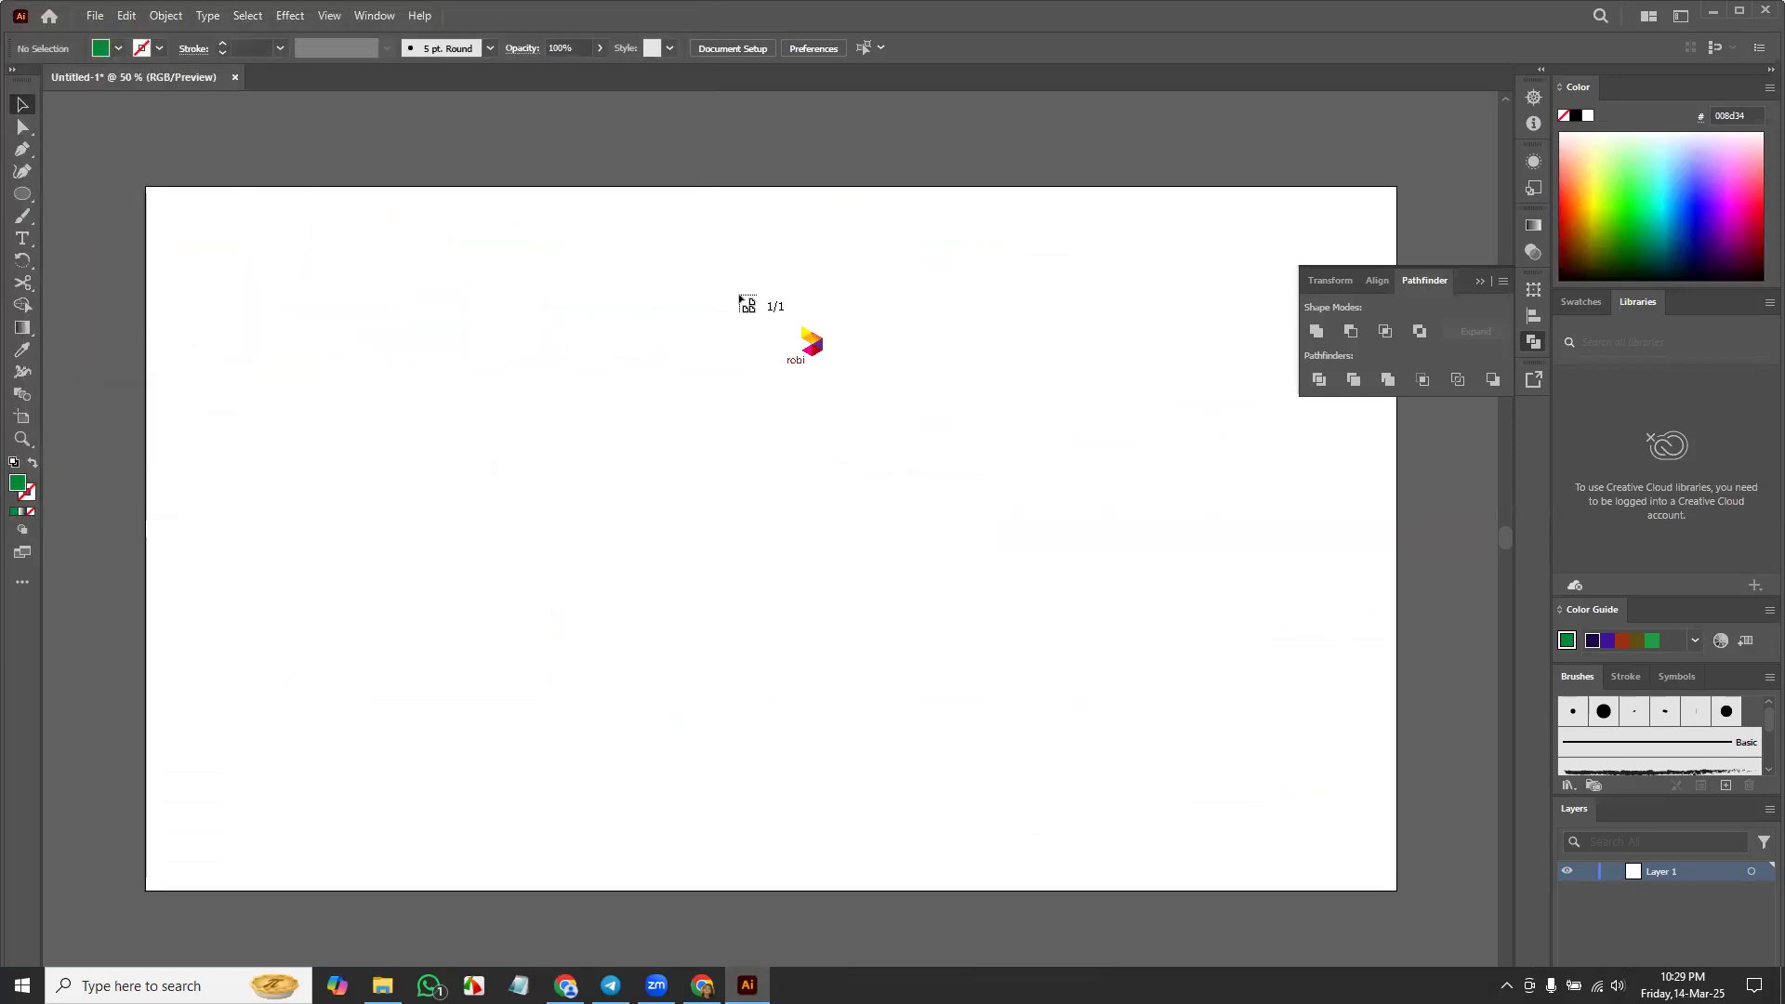
pyautogui.click(717, 429)
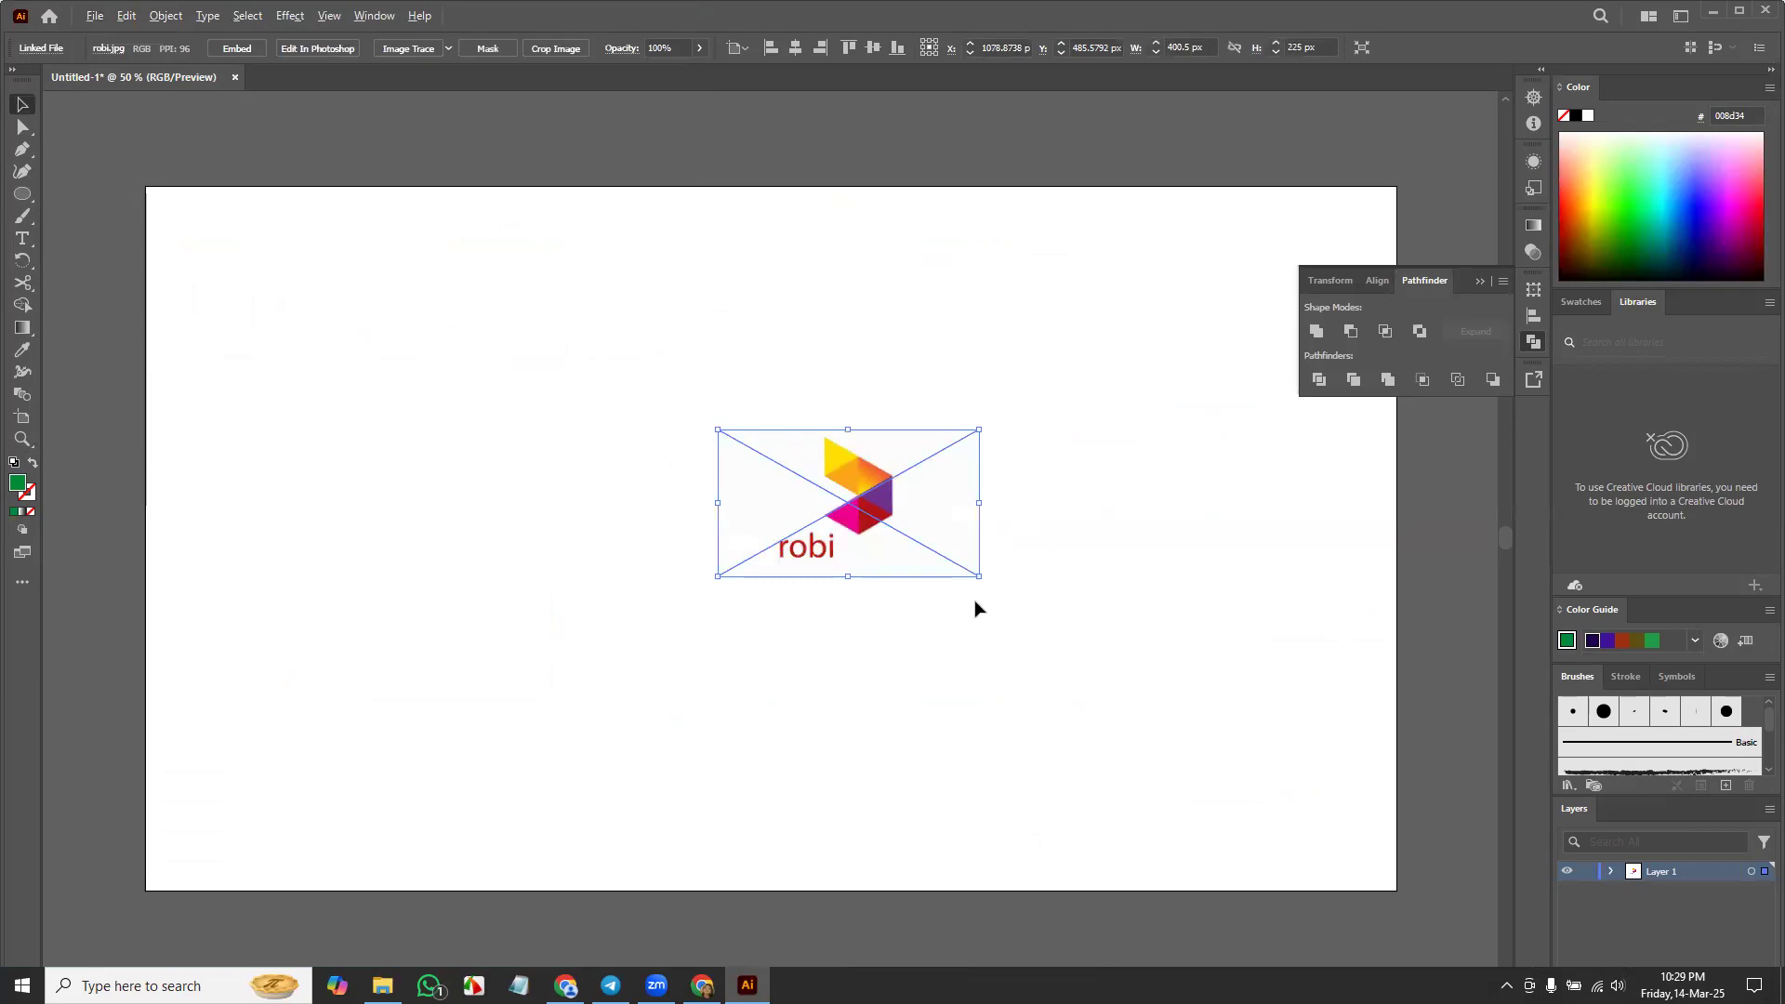
# Step: Embed the Robi image, enlarged from its centre to about 971 px wide, and move it over the artboard's left edge
pyautogui.moveTo(979, 577); pyautogui.dragTo(1165, 680)
pyautogui.click(258, 47)
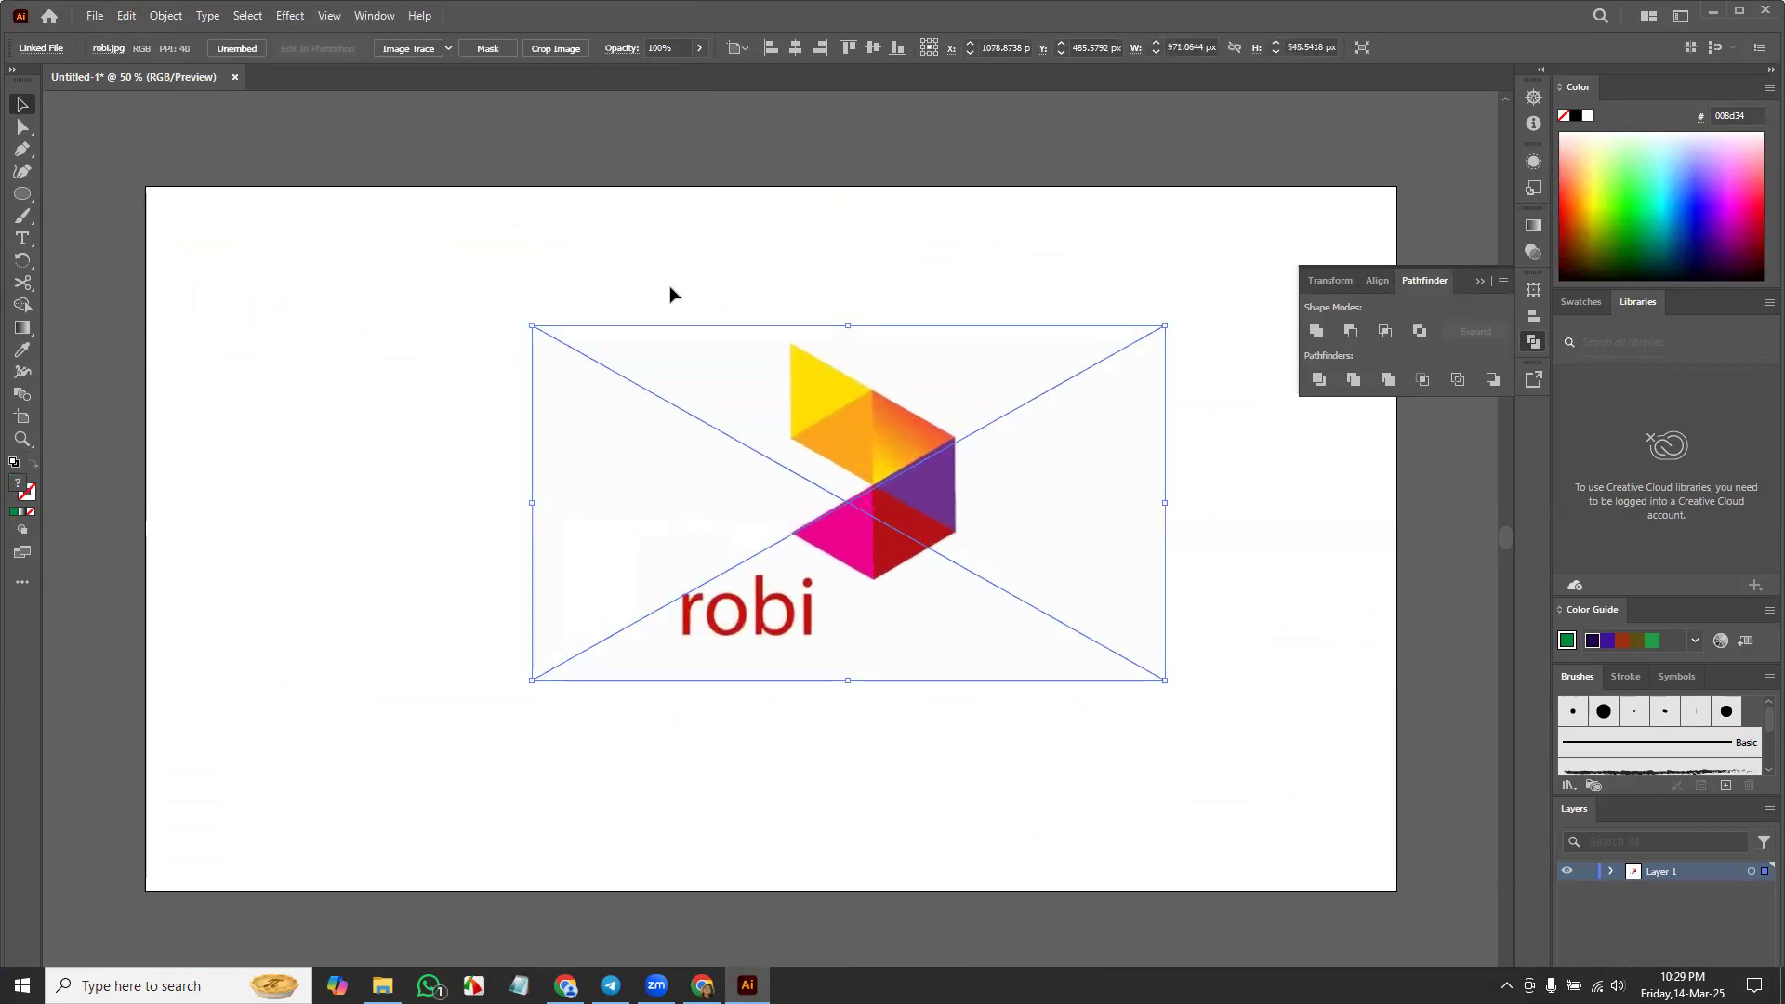
pyautogui.moveTo(925, 520); pyautogui.dragTo(303, 500)
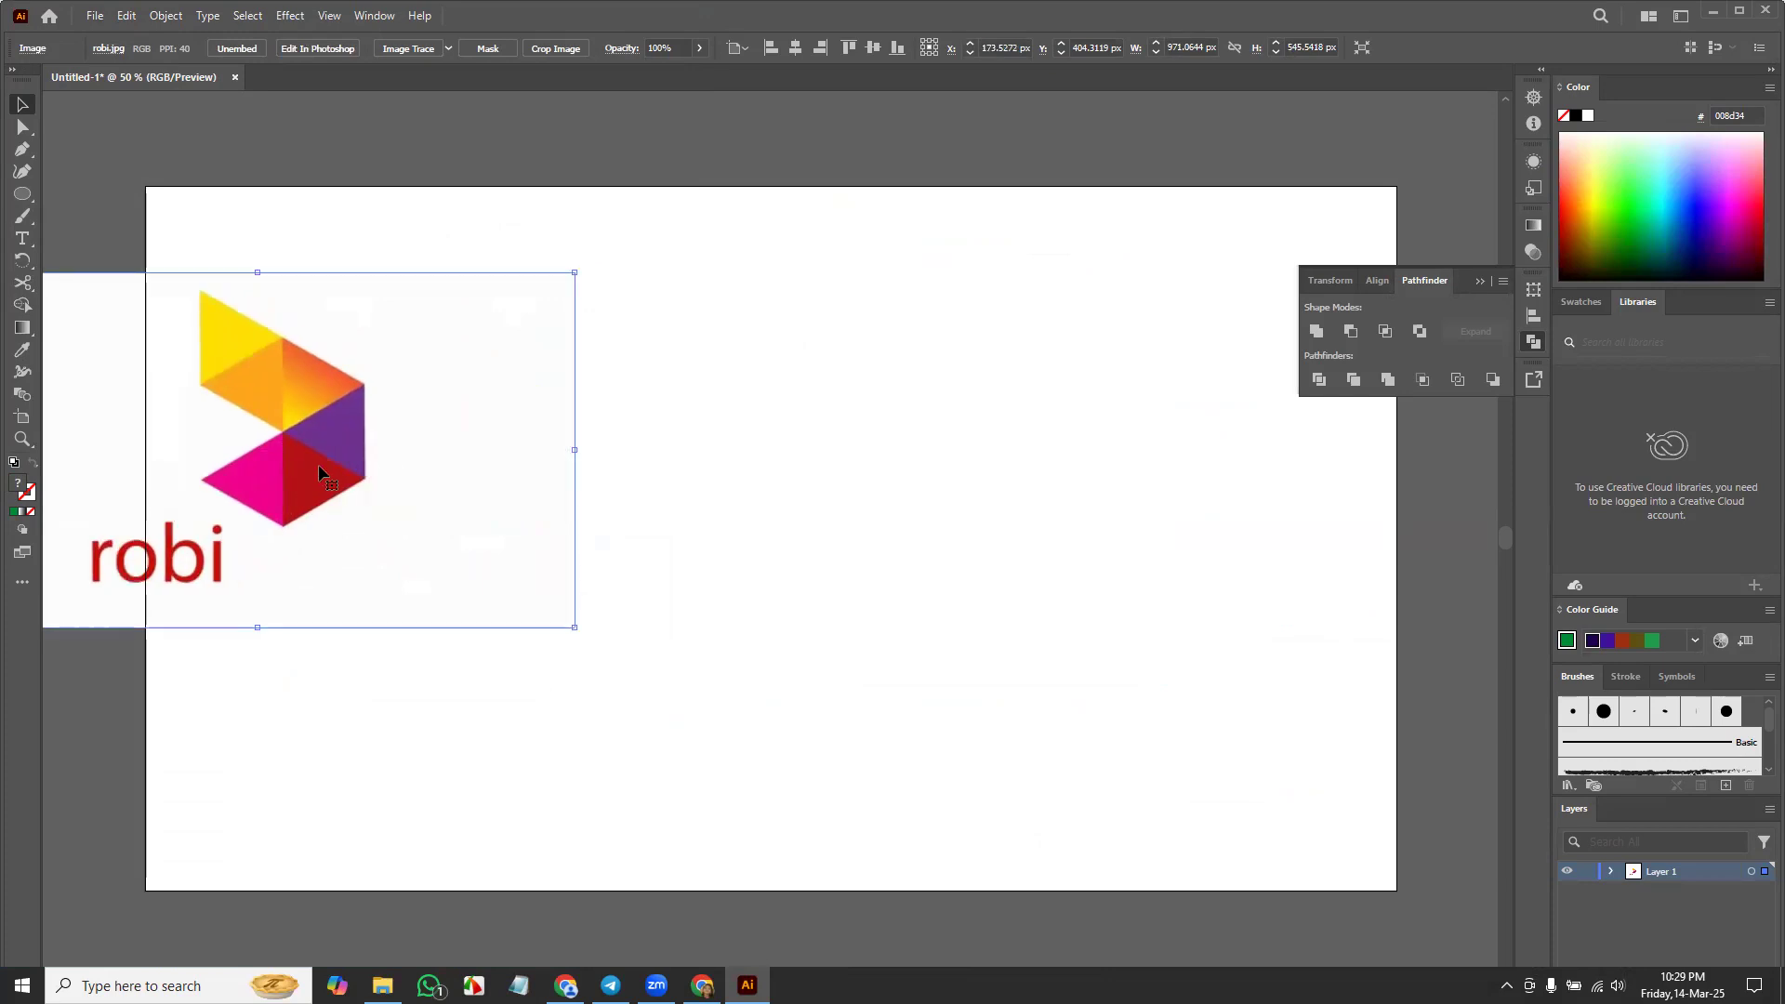
# Step: Draw a green triangle about 327 px wide with the Star tool by reducing the shape to three points
pyautogui.moveTo(26, 193); pyautogui.dragTo(121, 262)
pyautogui.moveTo(947, 440); pyautogui.dragTo(1032, 529)
pyautogui.press('Down')
pyautogui.press('Down')
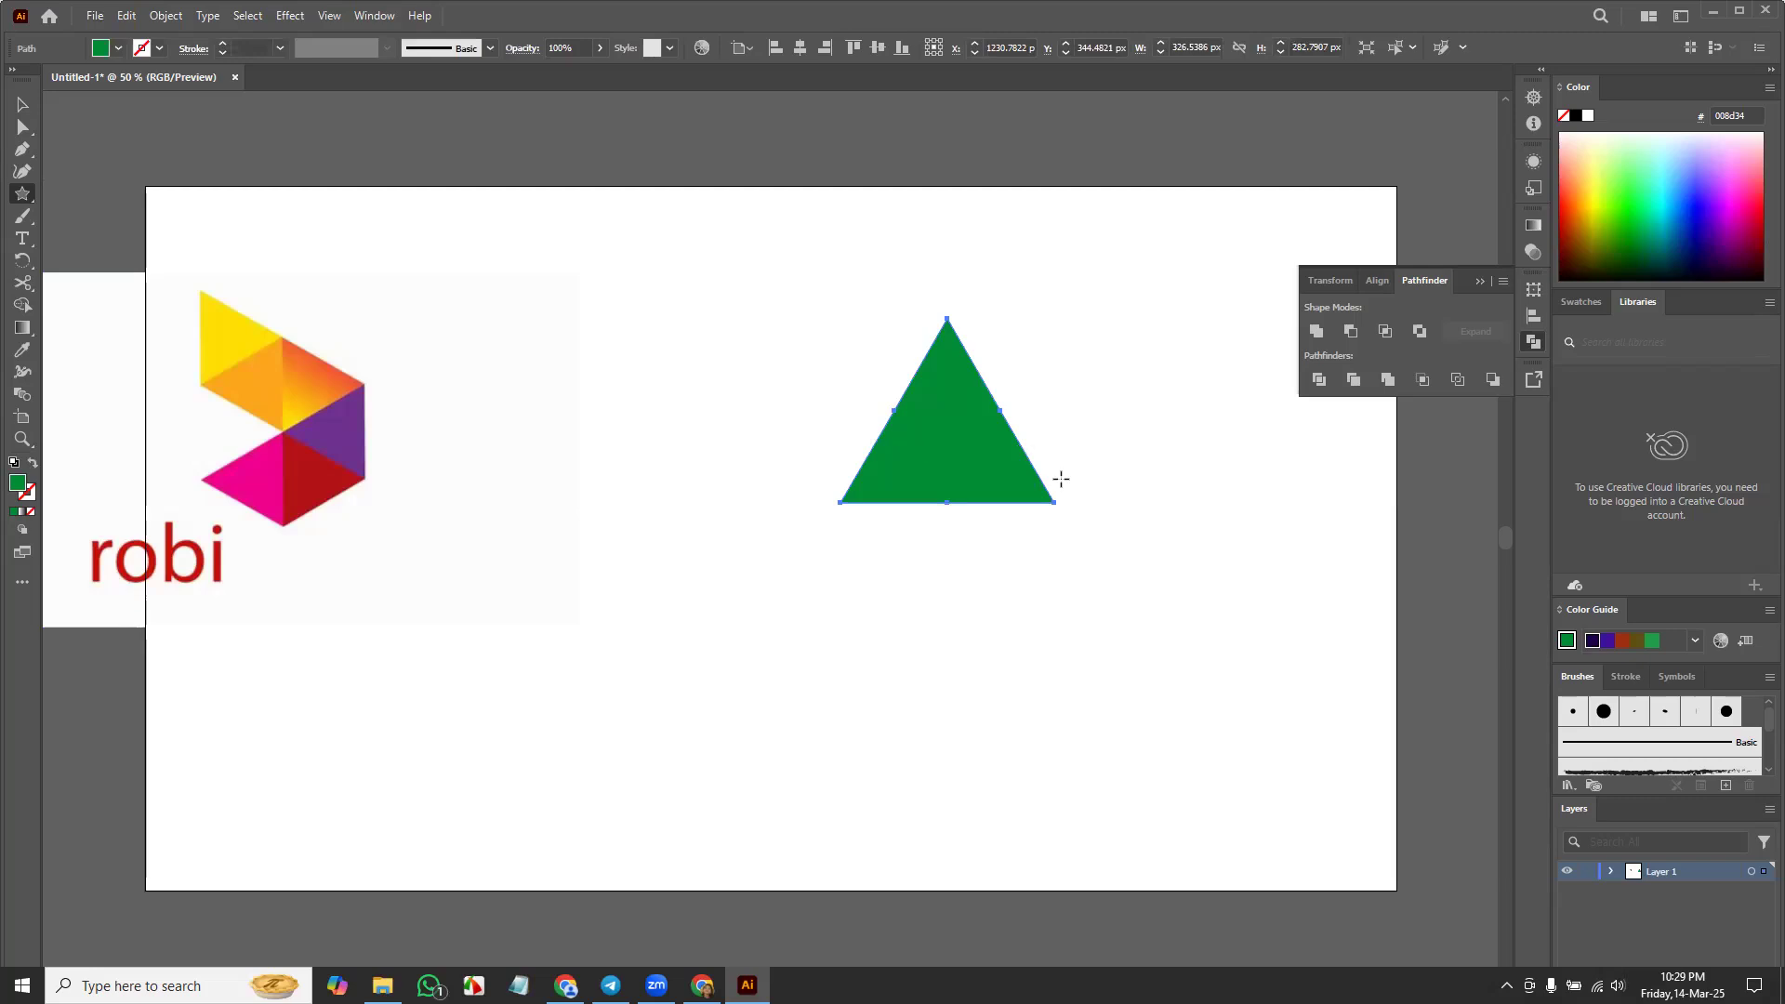
# Step: Scale the triangle down from its centre to about 187 px wide and move it closer to the Robi logo
pyautogui.click(22, 103)
pyautogui.moveTo(1055, 321); pyautogui.dragTo(1021, 361)
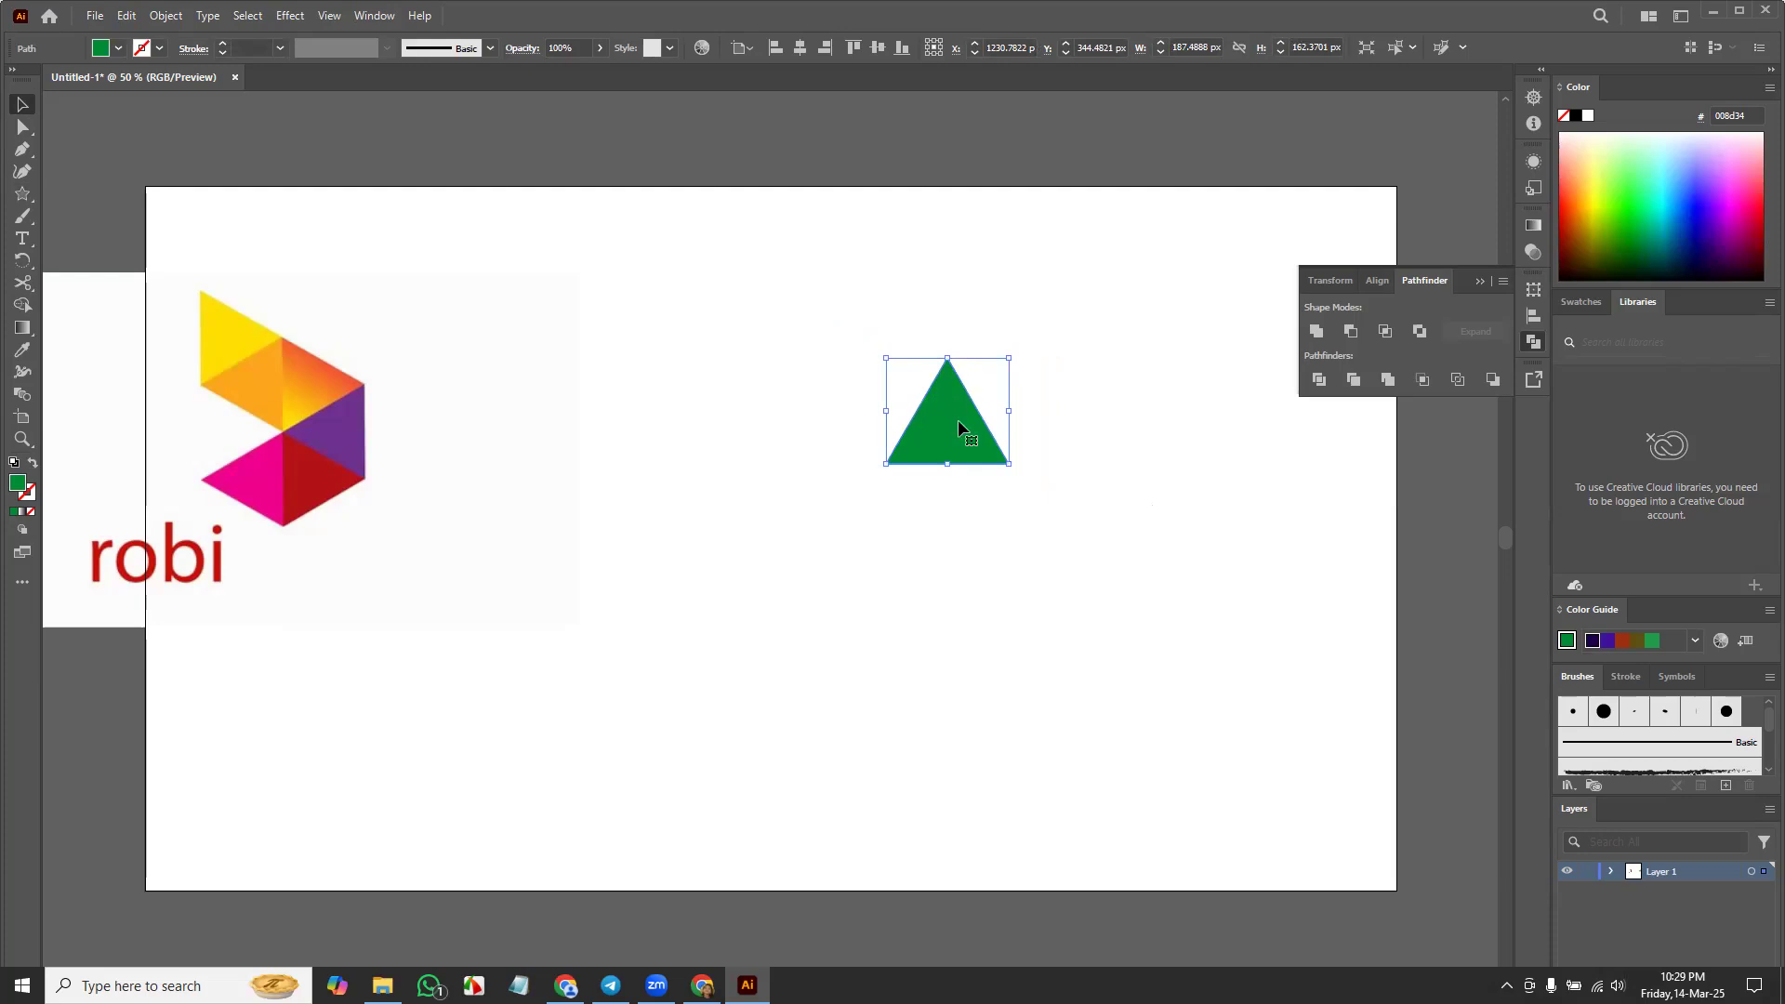
pyautogui.moveTo(947, 423); pyautogui.dragTo(816, 402)
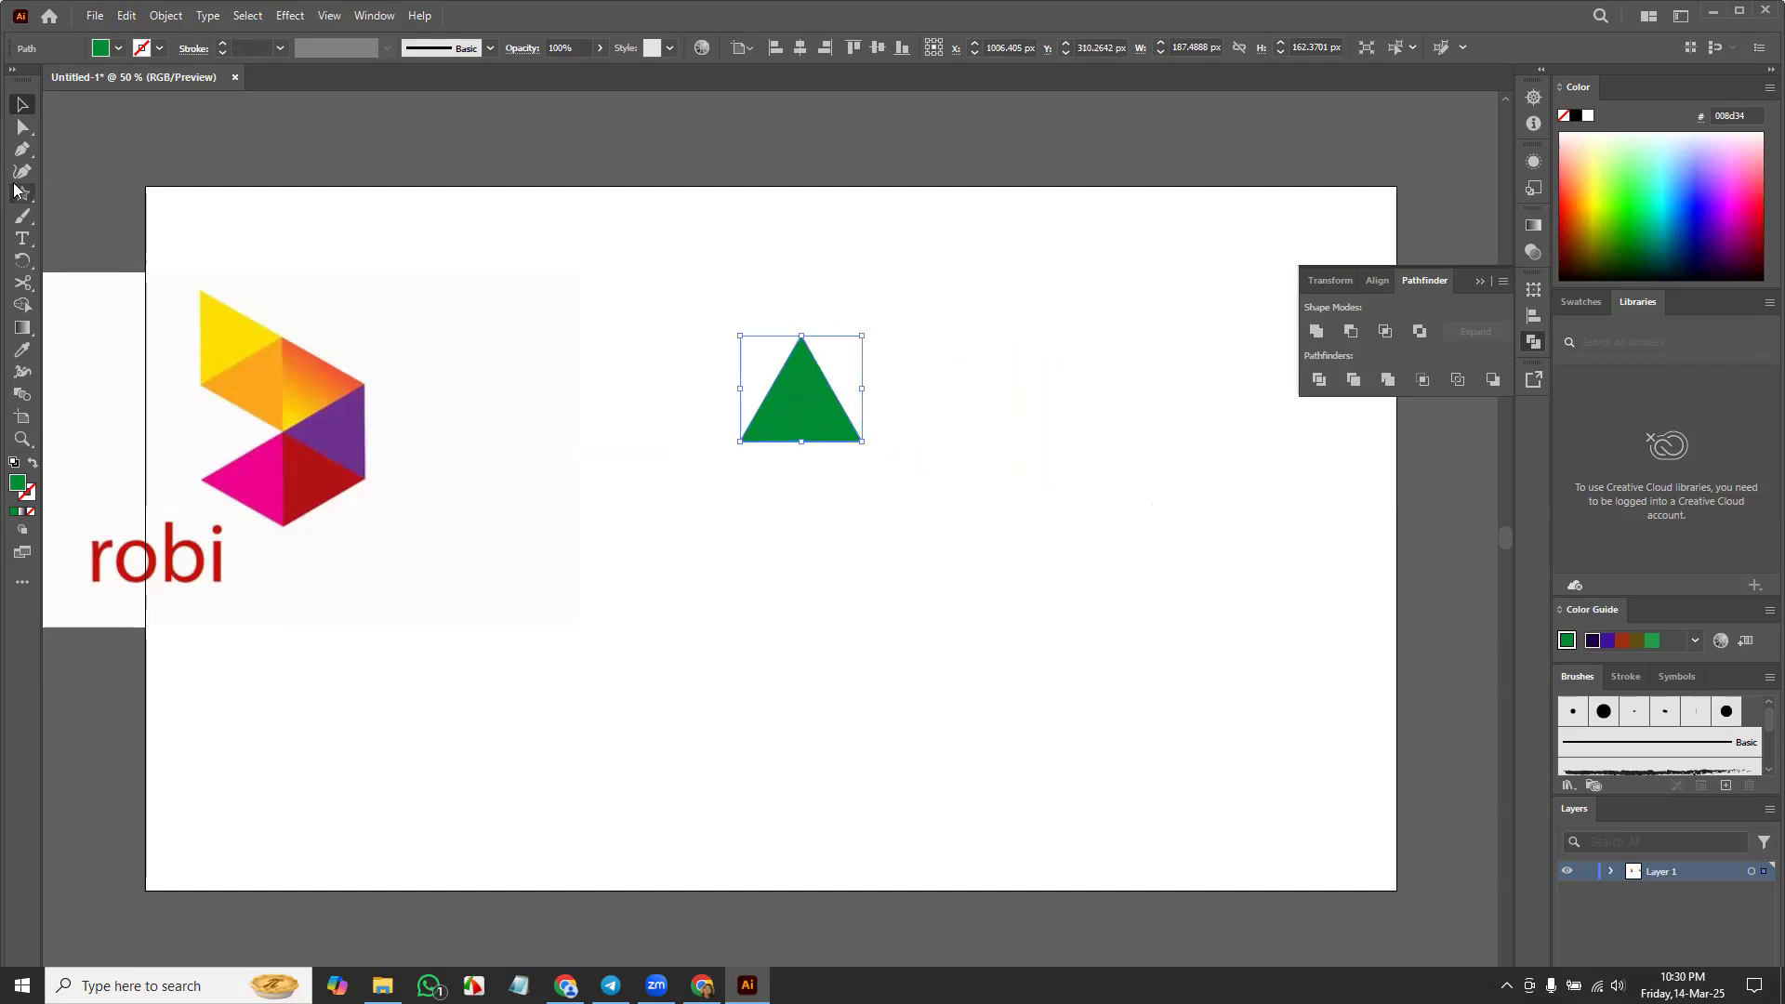
# Step: Rotate the triangle 90° about its top corner and move it slightly down and to the left
pyautogui.click(23, 260)
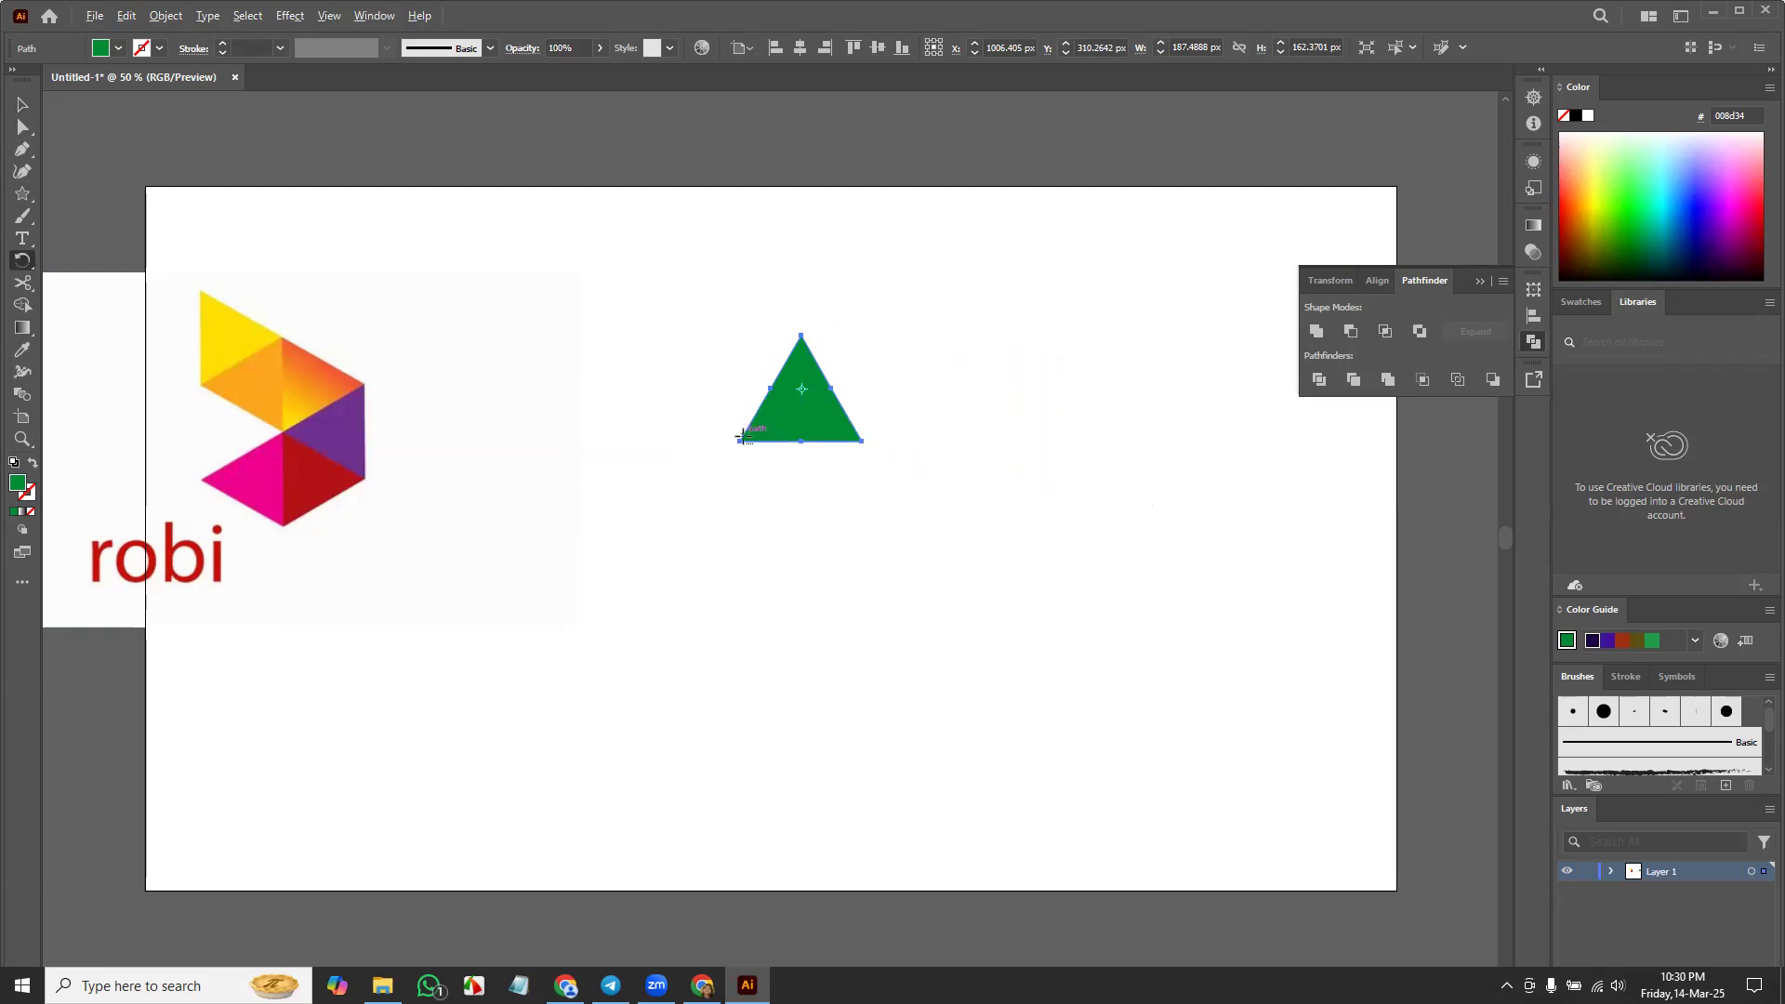
pyautogui.keyDown('alt'); pyautogui.click(799, 336); pyautogui.keyUp('alt')
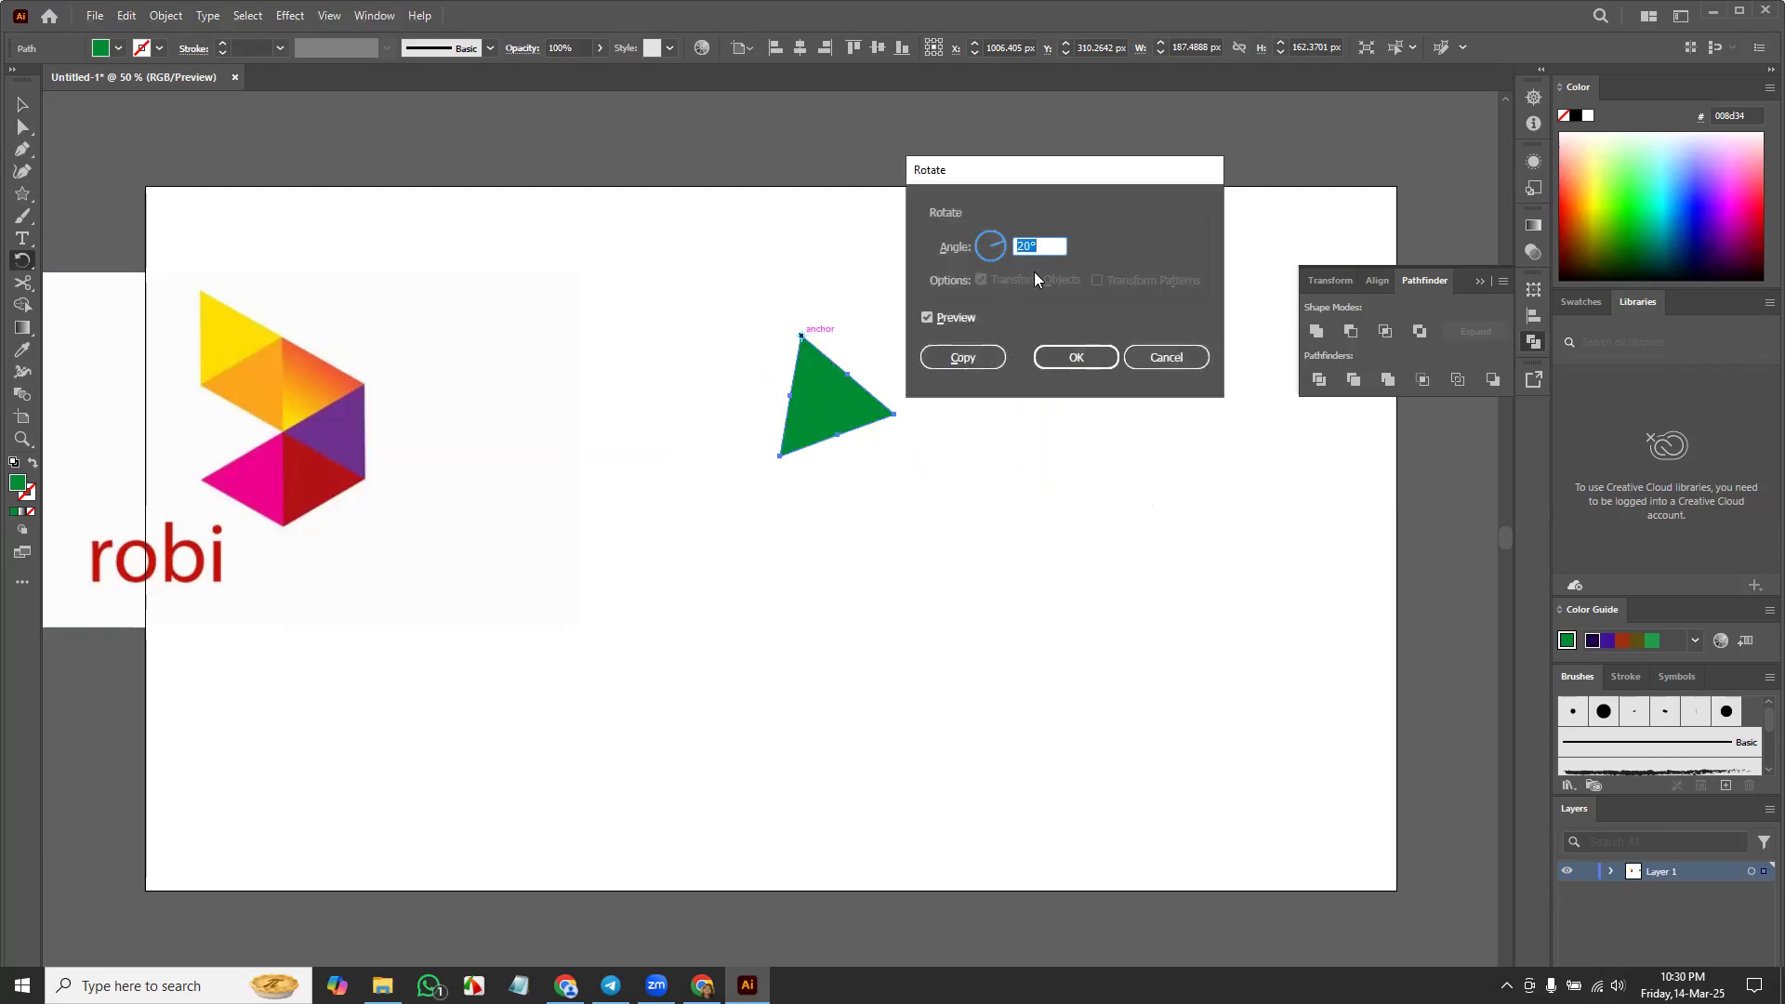
pyautogui.write('90')
pyautogui.click(927, 318)
pyautogui.click(927, 318)
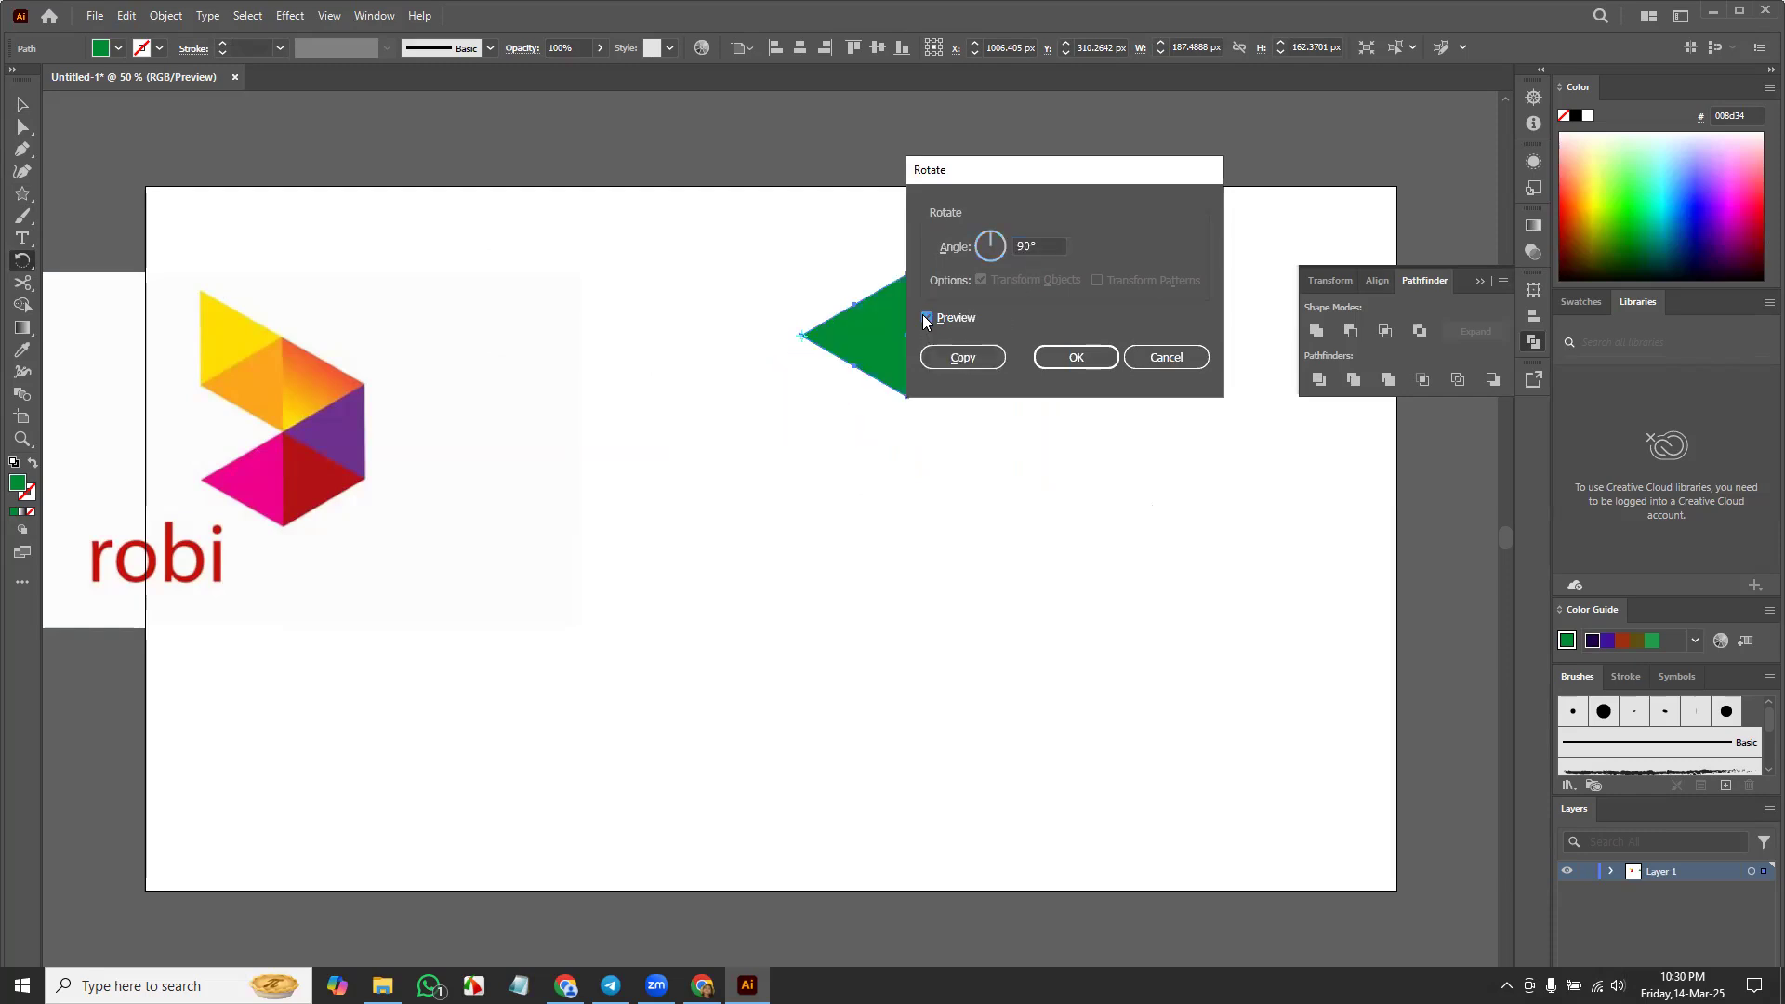
pyautogui.click(927, 318)
pyautogui.click(926, 318)
pyautogui.click(1078, 357)
pyautogui.press('v')
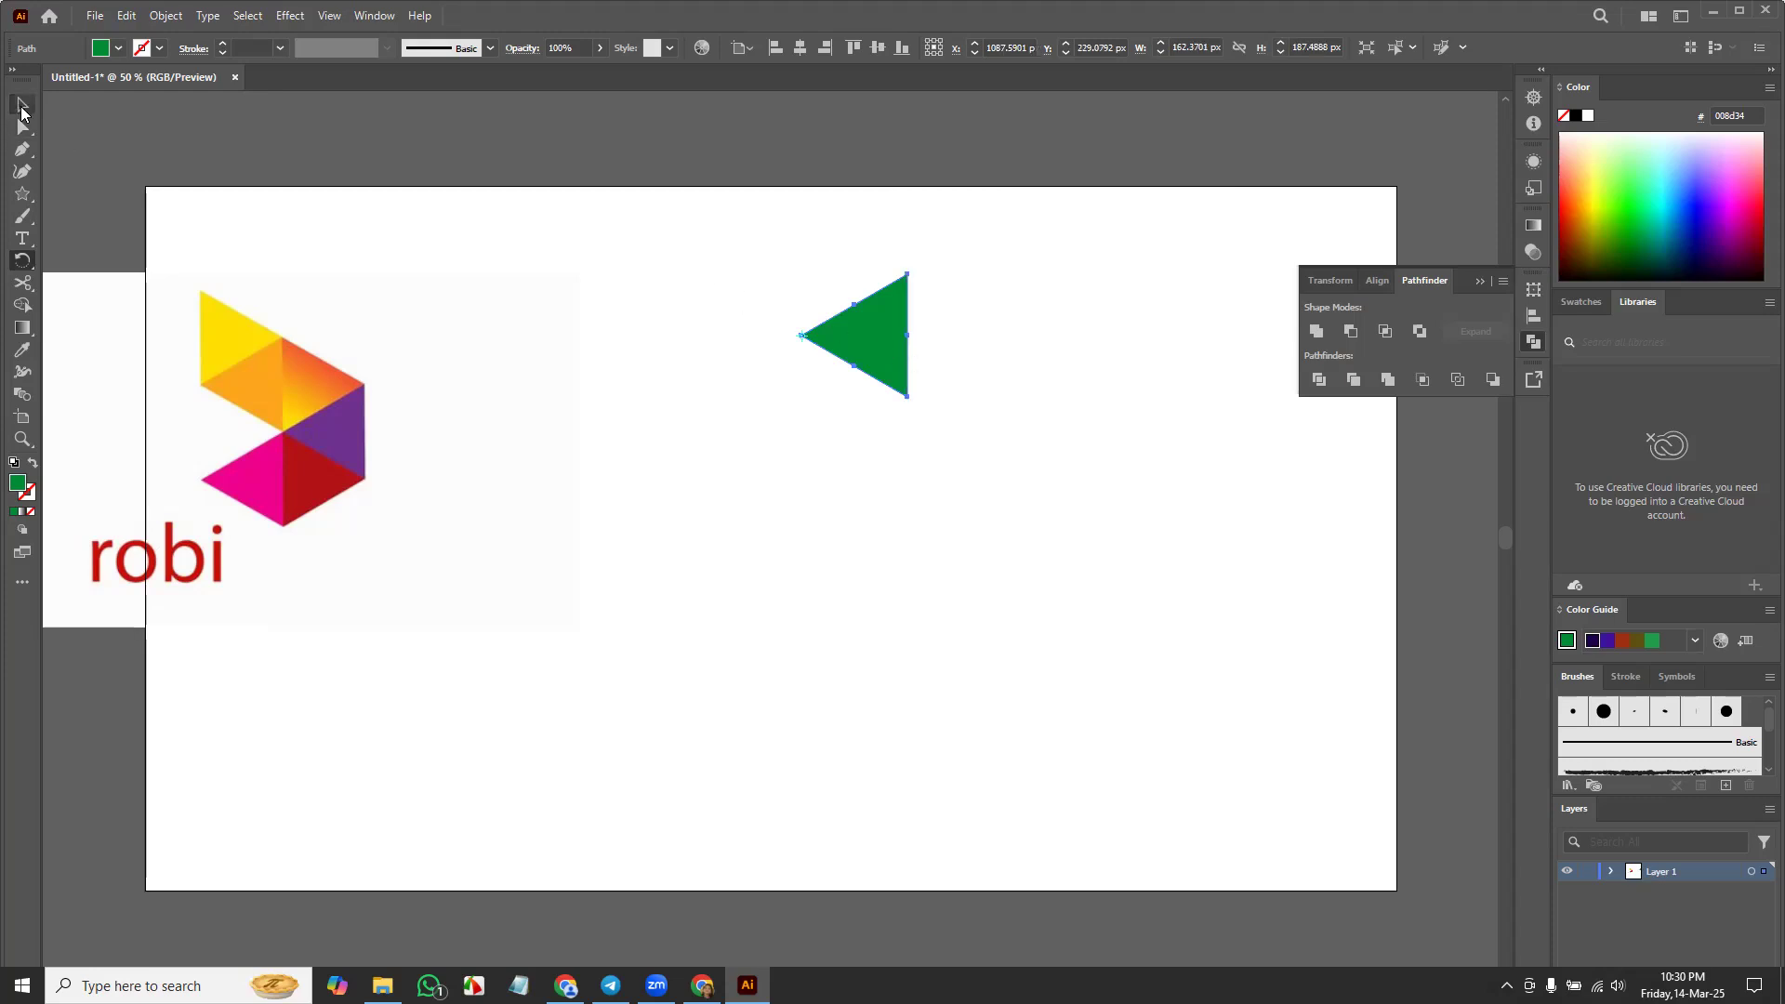
pyautogui.moveTo(872, 348); pyautogui.dragTo(848, 399)
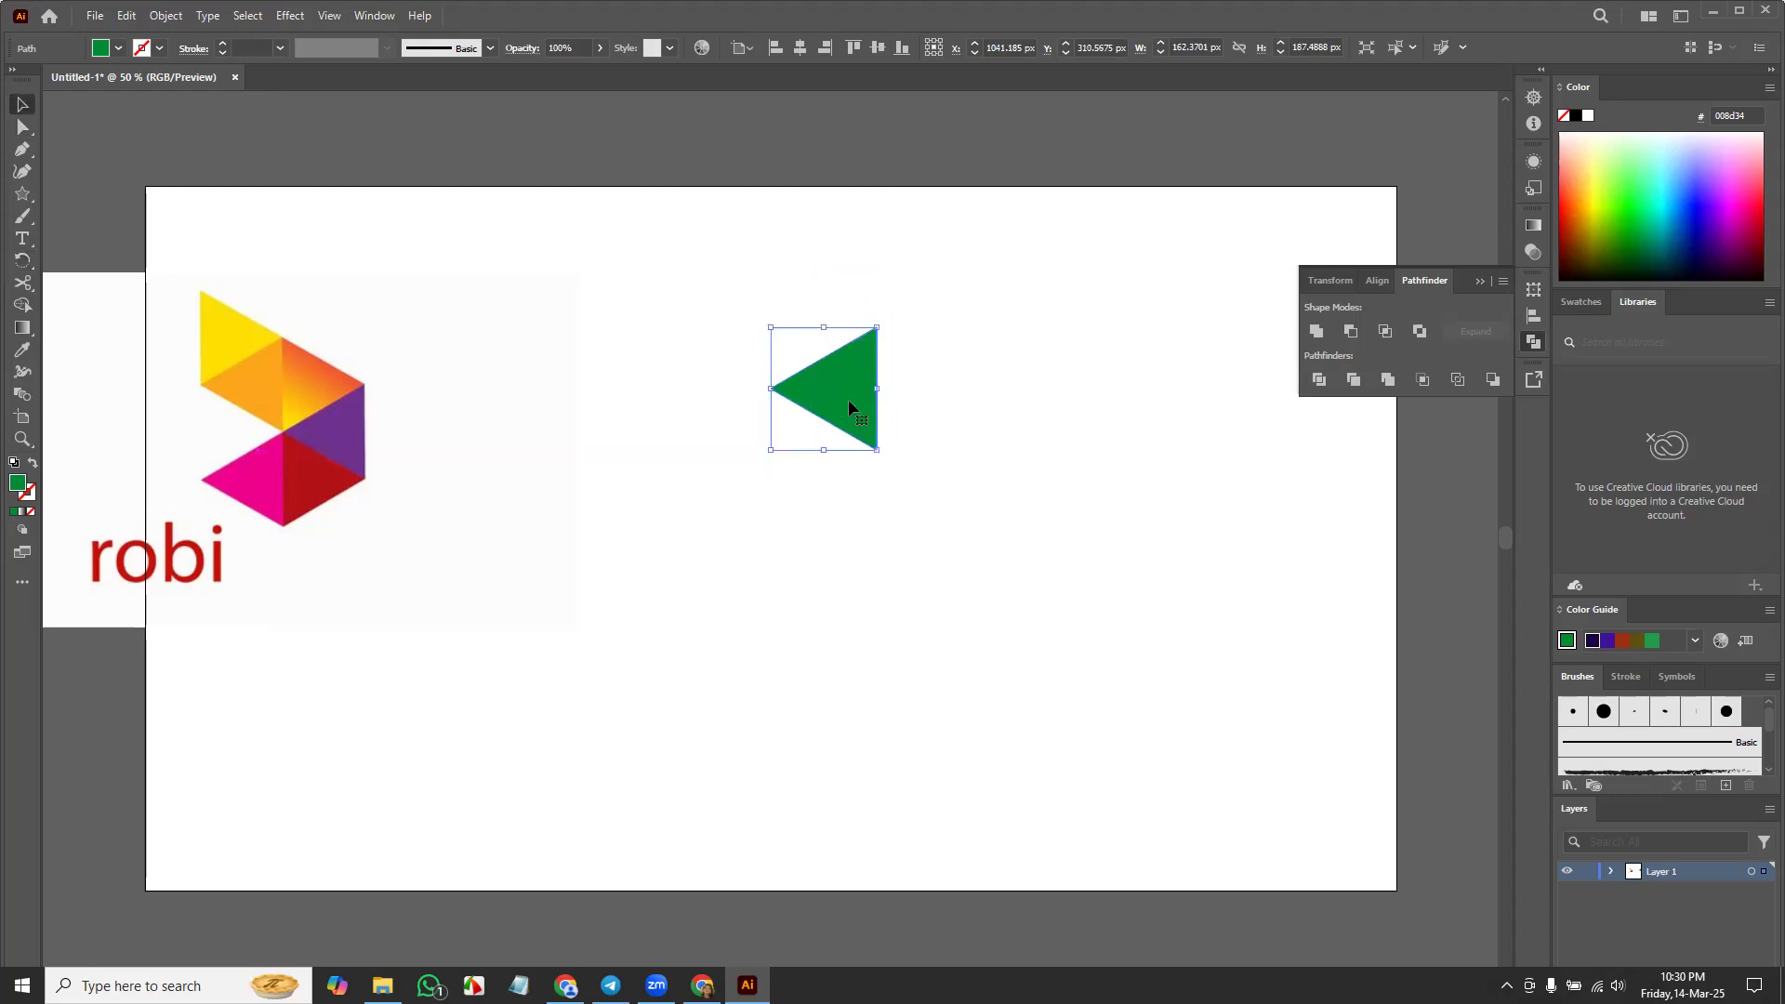
# Step: Preview a reflection of the triangle across the vertical axis through its left corner
pyautogui.click(23, 260)
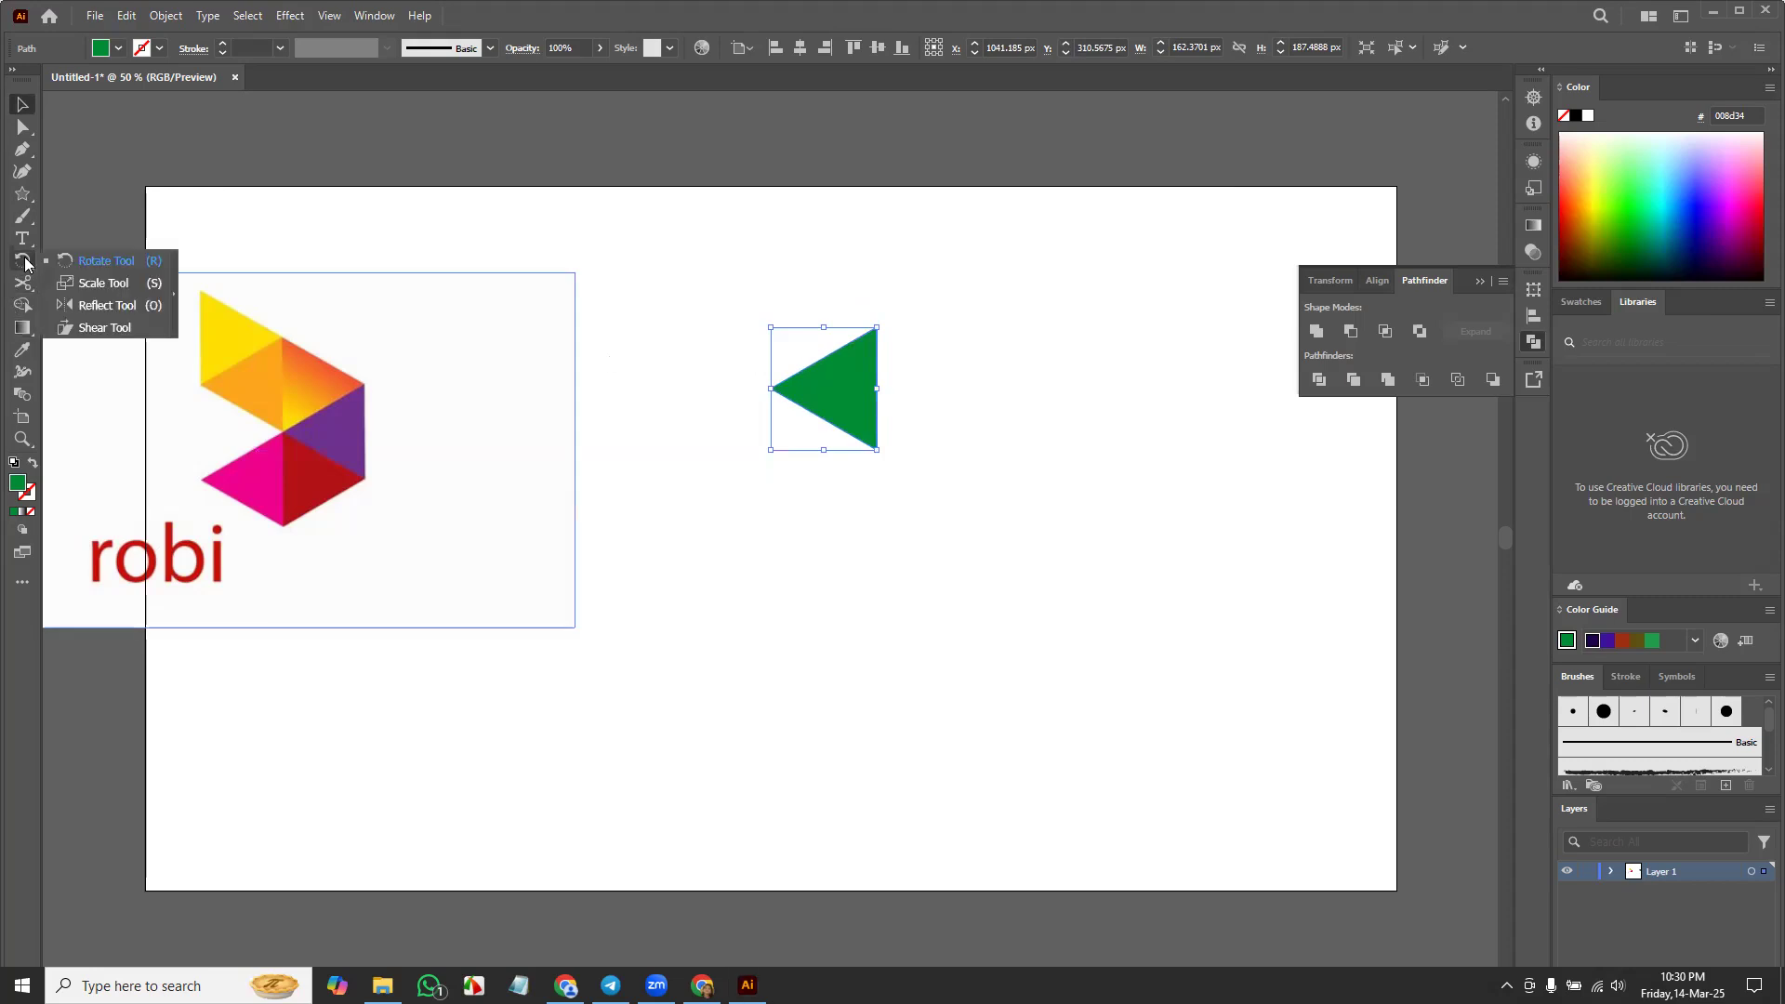
pyautogui.click(108, 310)
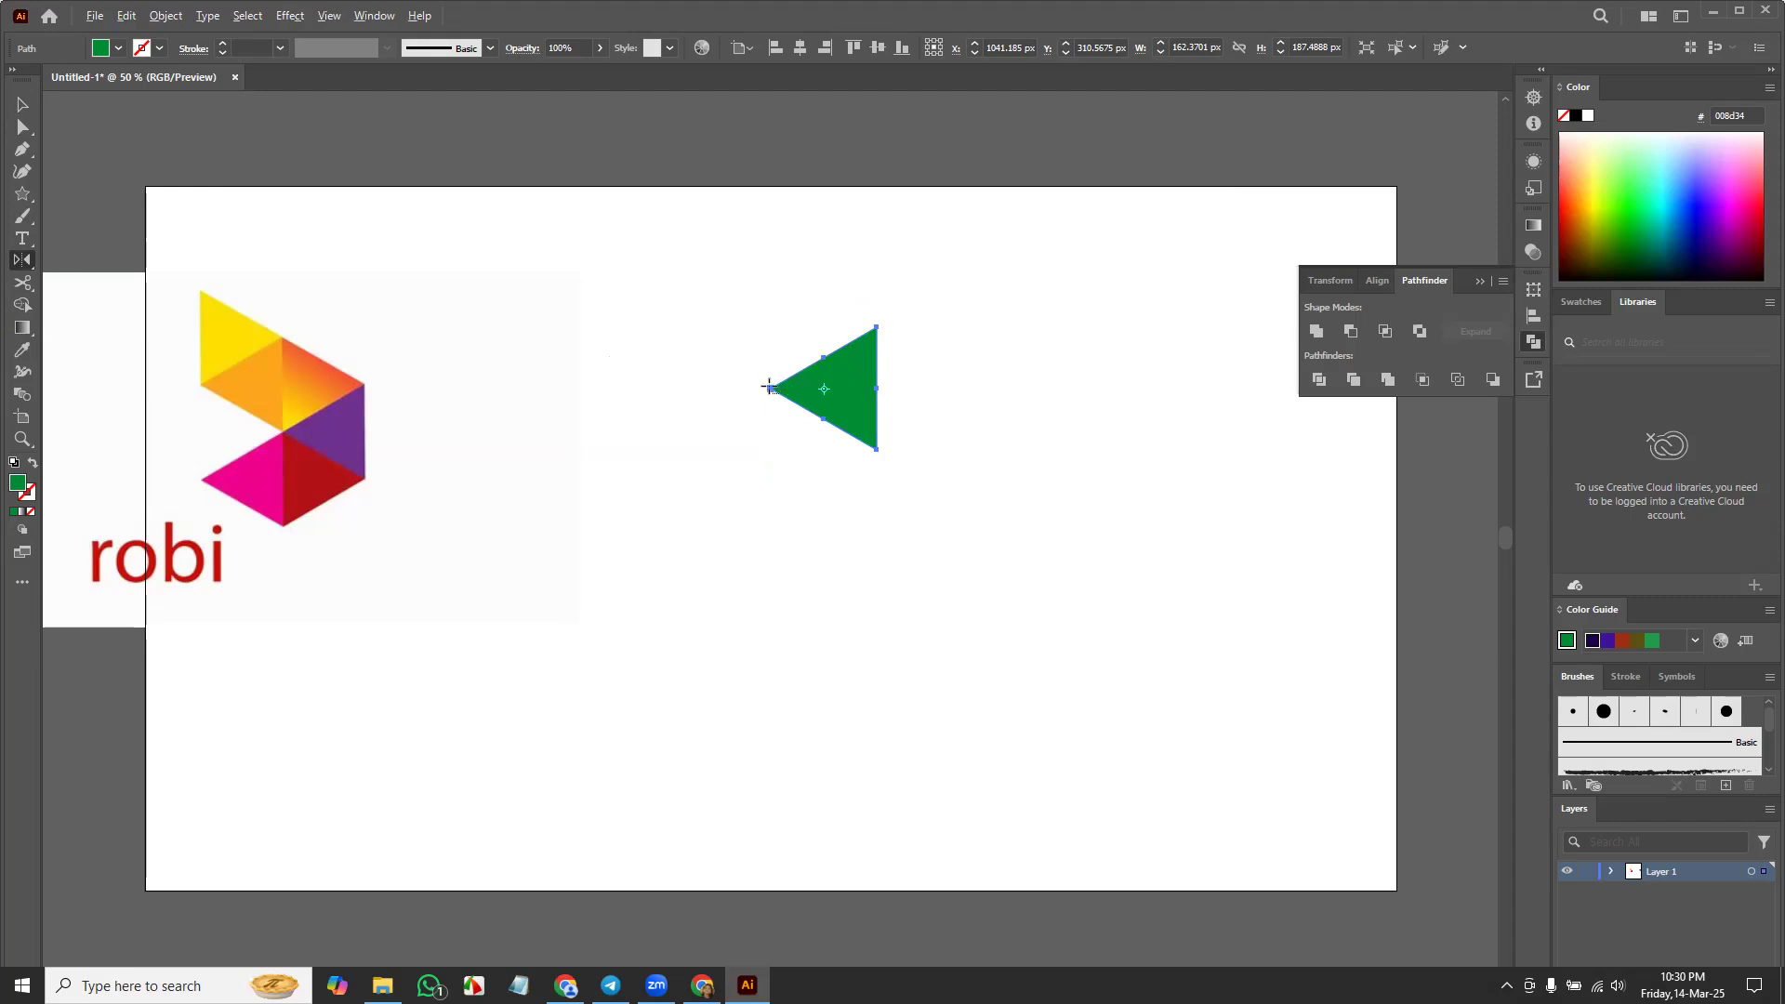
pyautogui.keyDown('alt'); pyautogui.click(771, 388); pyautogui.keyUp('alt')
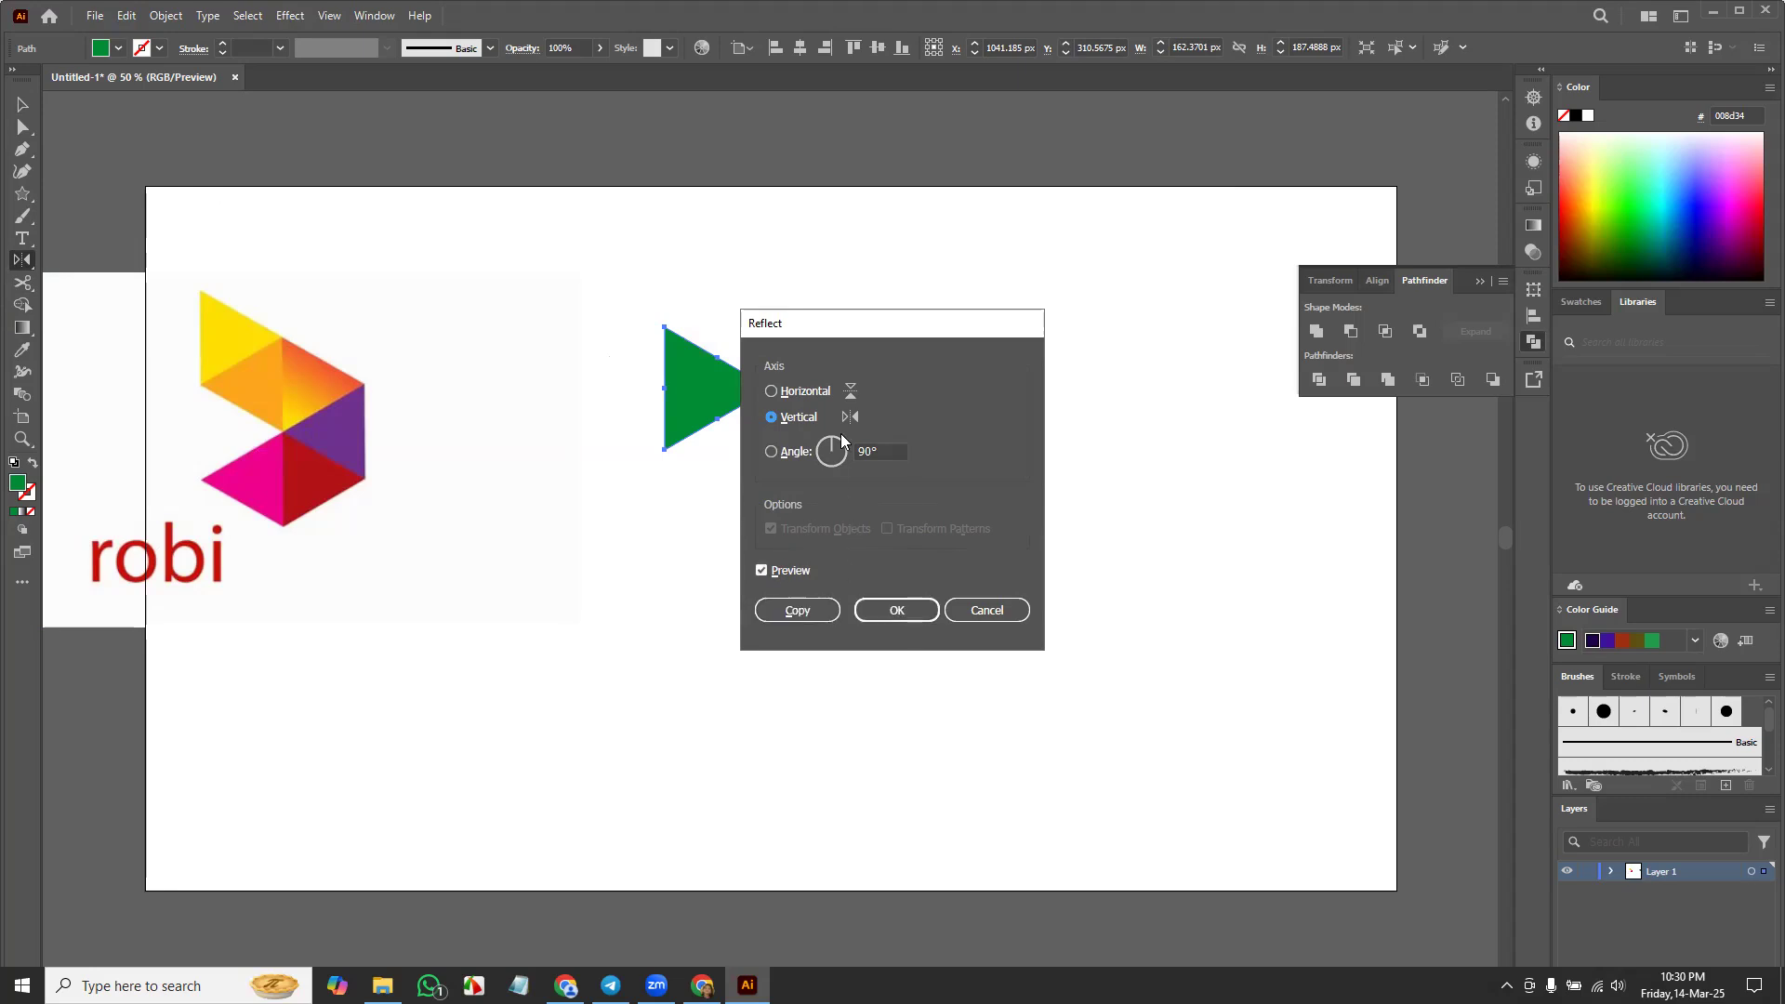
pyautogui.moveTo(870, 328); pyautogui.dragTo(1107, 305)
pyautogui.click(999, 549)
pyautogui.click(999, 549)
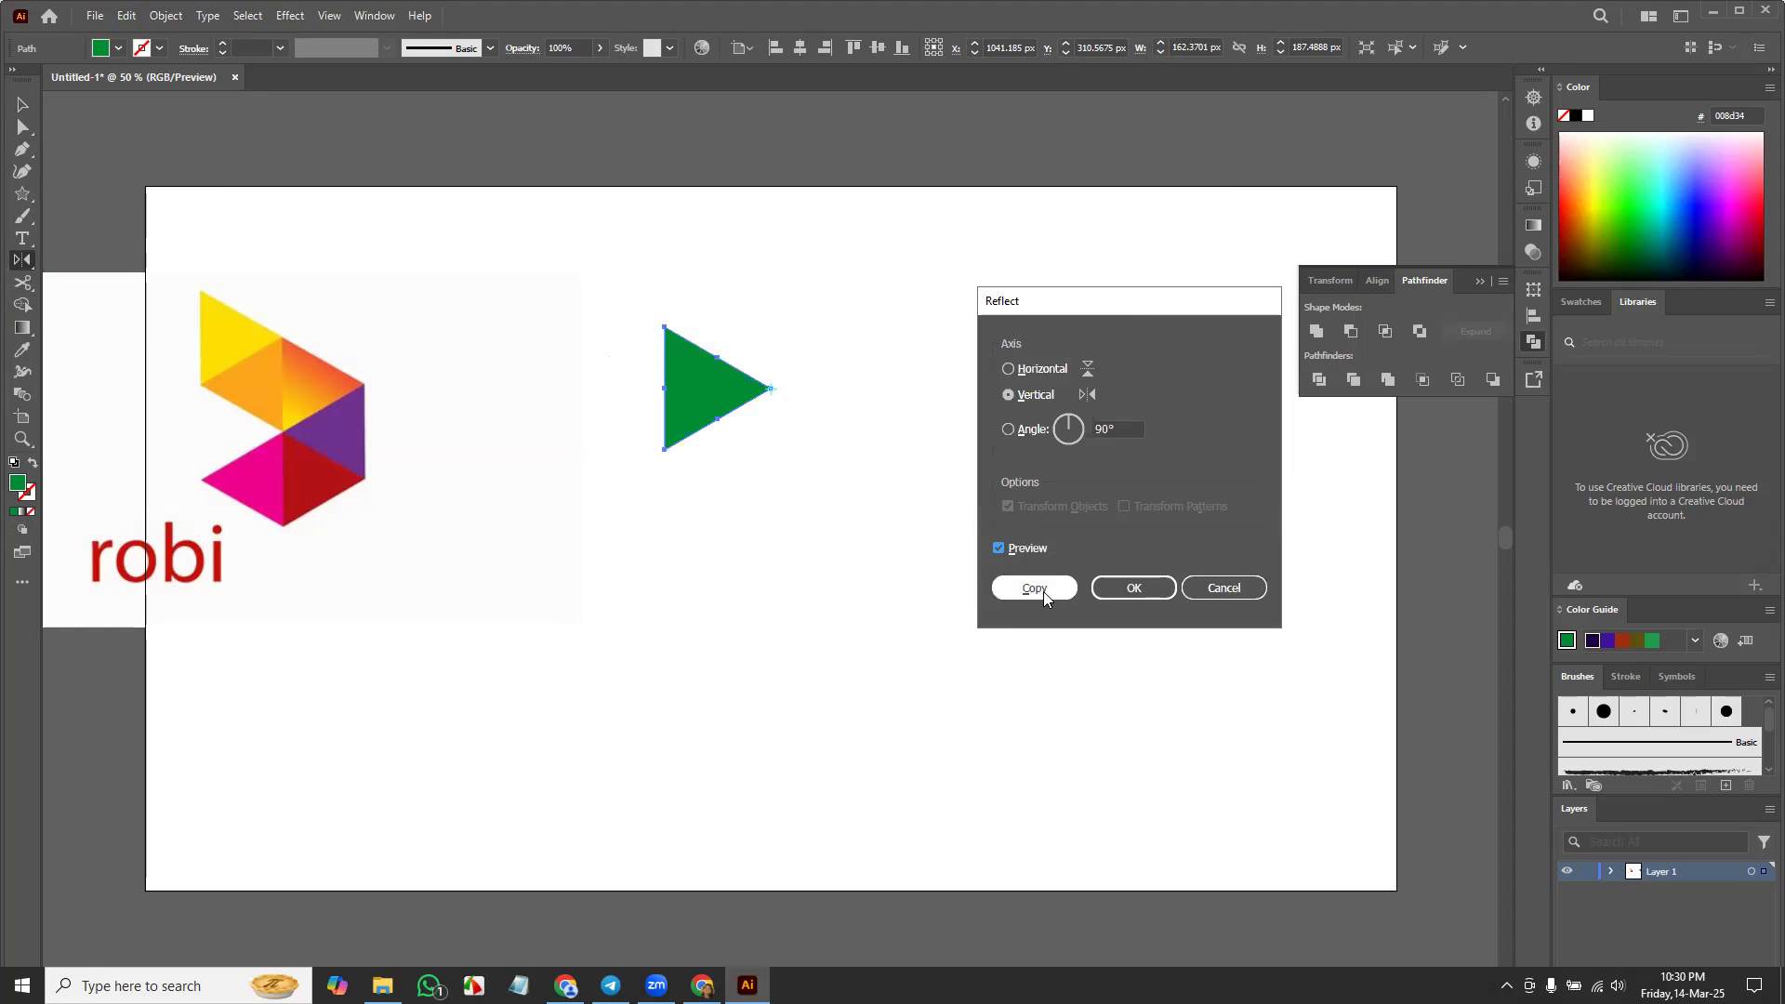
# Step: Create a reflected copy of the triangle about its left corner with the axis angle set to 180°
pyautogui.click(1099, 429)
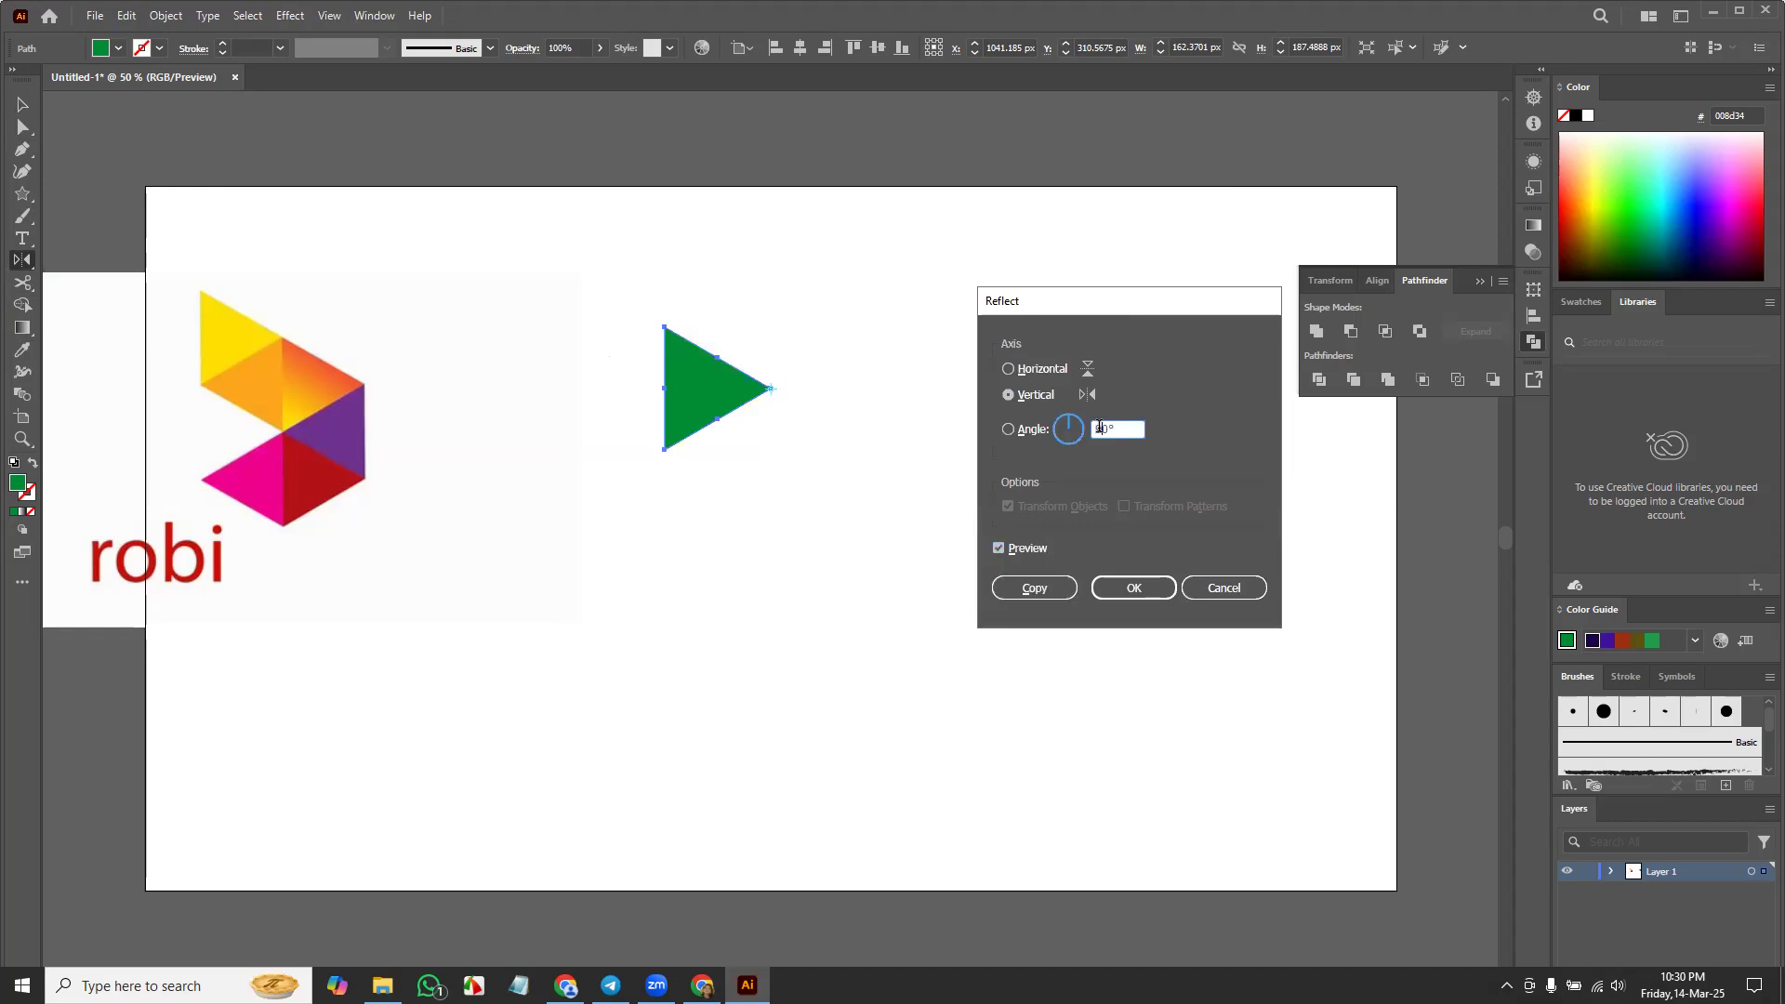
pyautogui.write('-')
pyautogui.click(1002, 547)
pyautogui.click(1002, 546)
pyautogui.click(1002, 547)
pyautogui.click(1002, 547)
pyautogui.click(1092, 430)
pyautogui.write('180')
pyautogui.click(1001, 549)
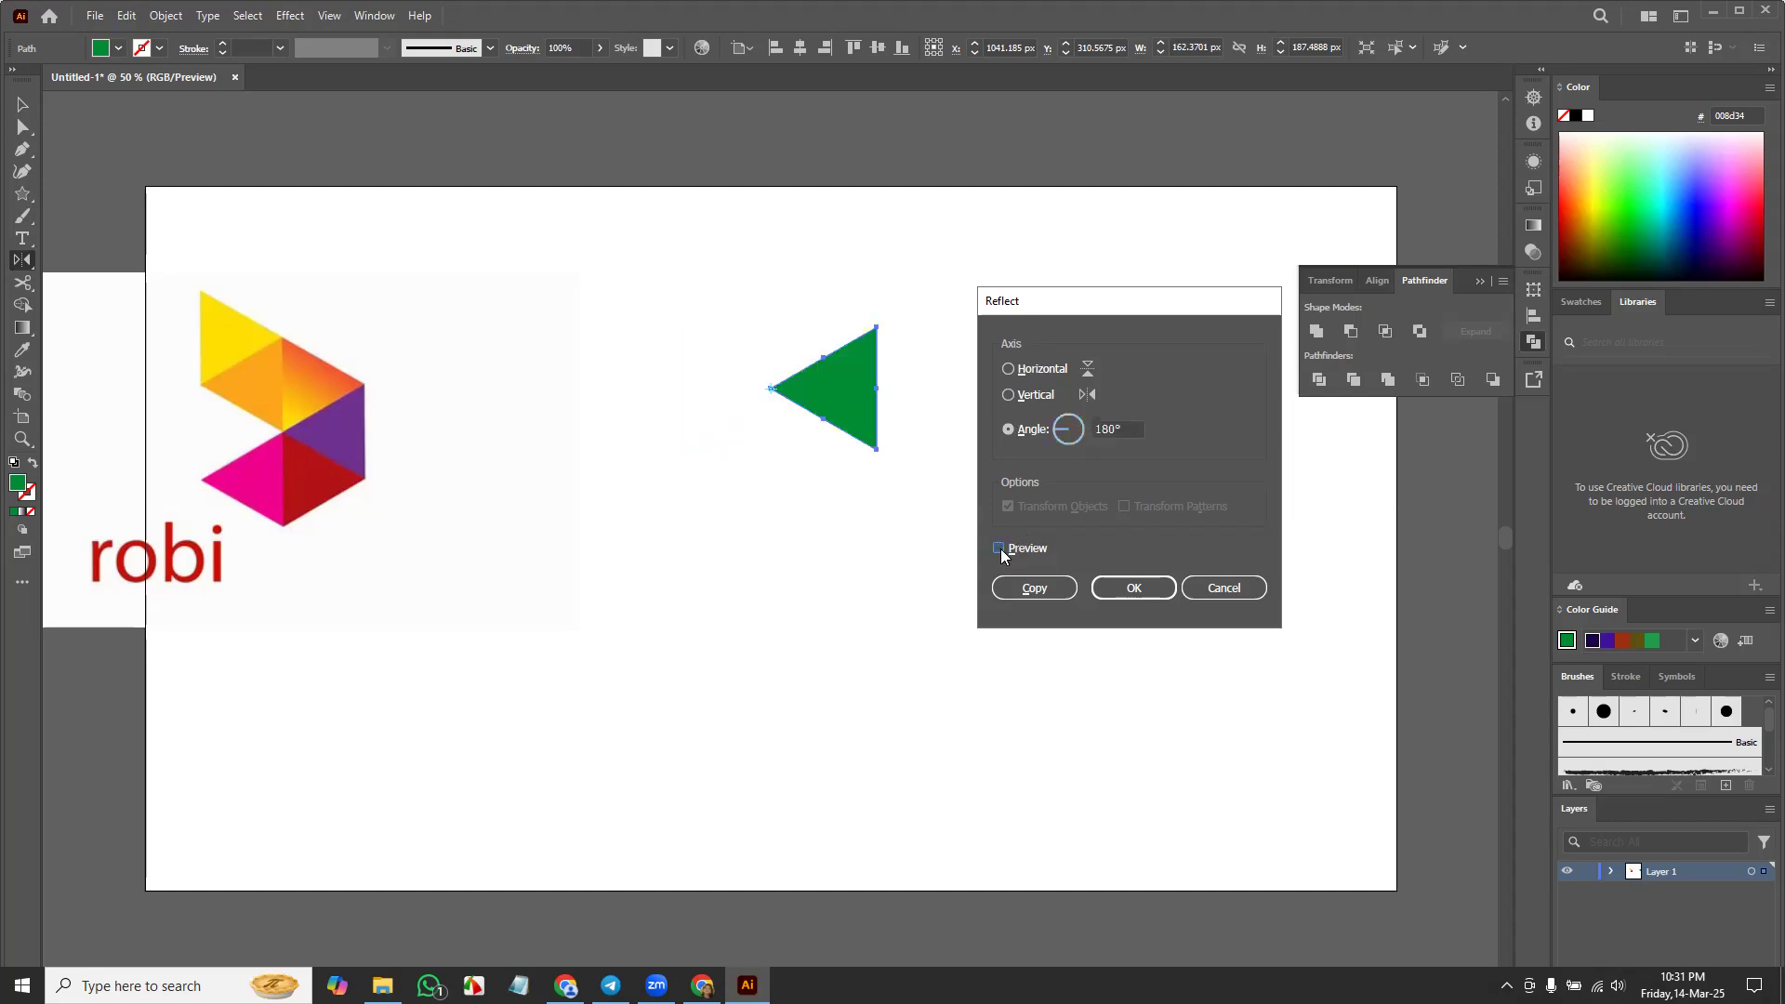
pyautogui.click(1037, 588)
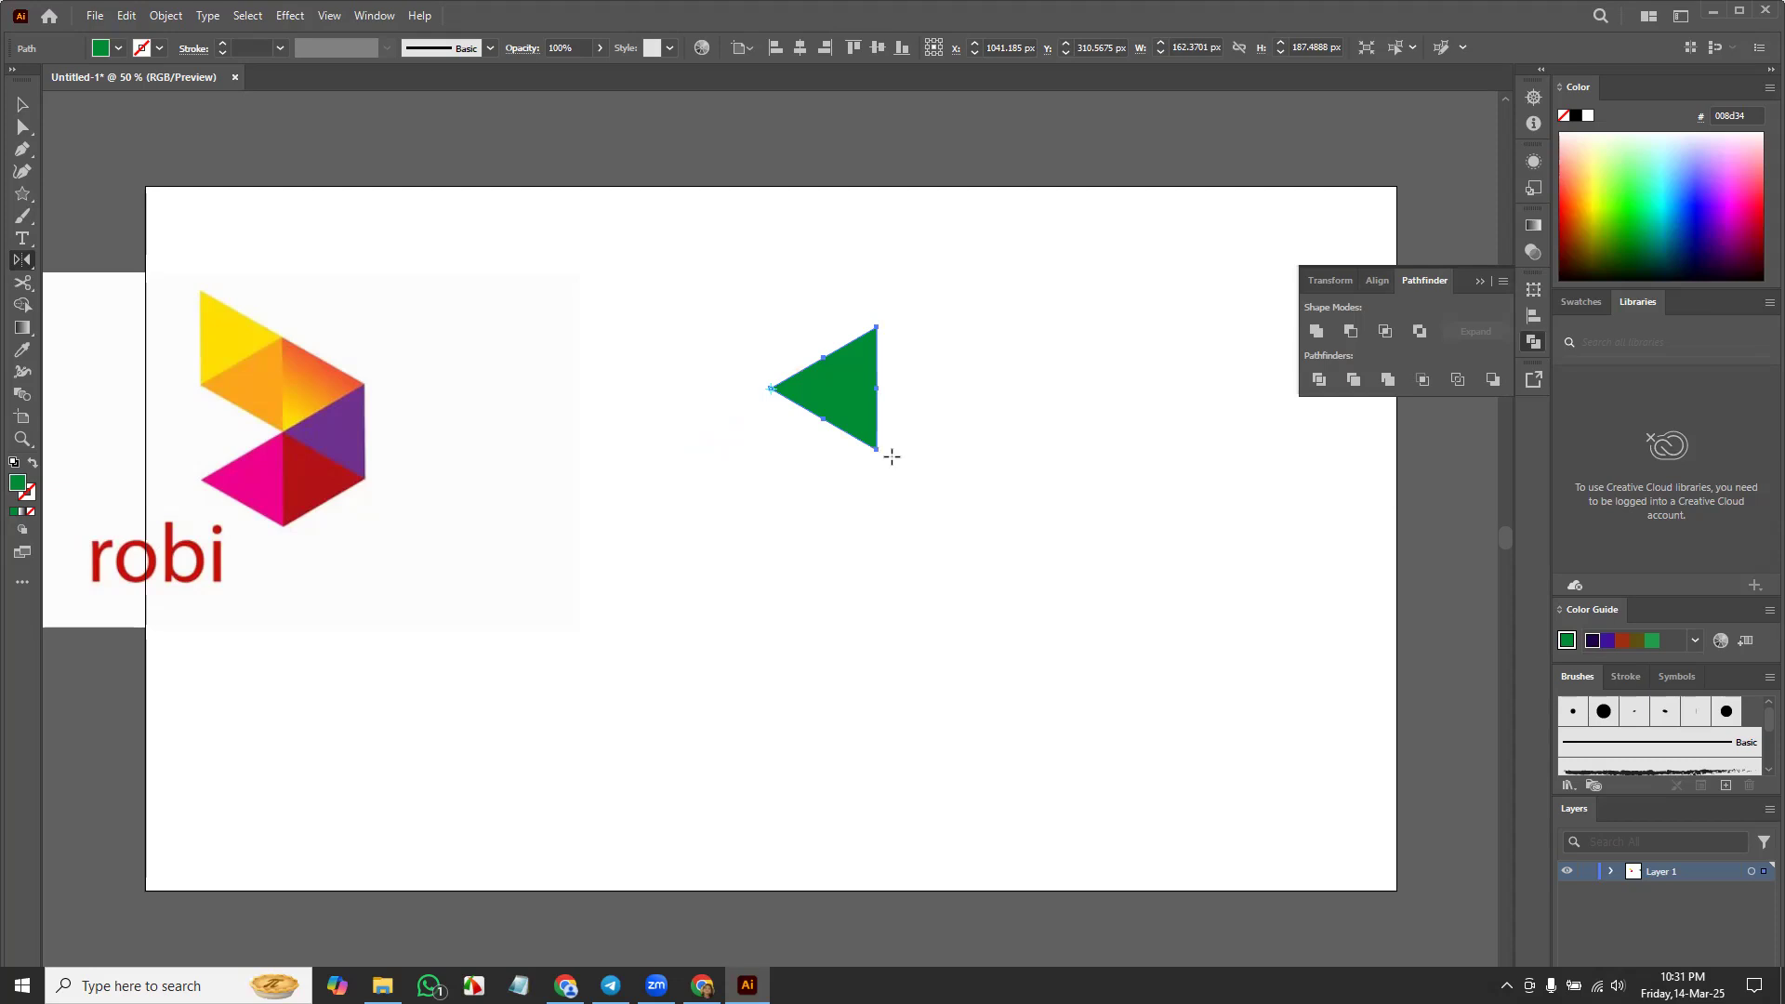
# Step: Reflect the copied triangle freehand about the shared corner, at an axis angle of about 115°, and delete it
pyautogui.press('v')
pyautogui.moveTo(831, 401); pyautogui.dragTo(657, 533)
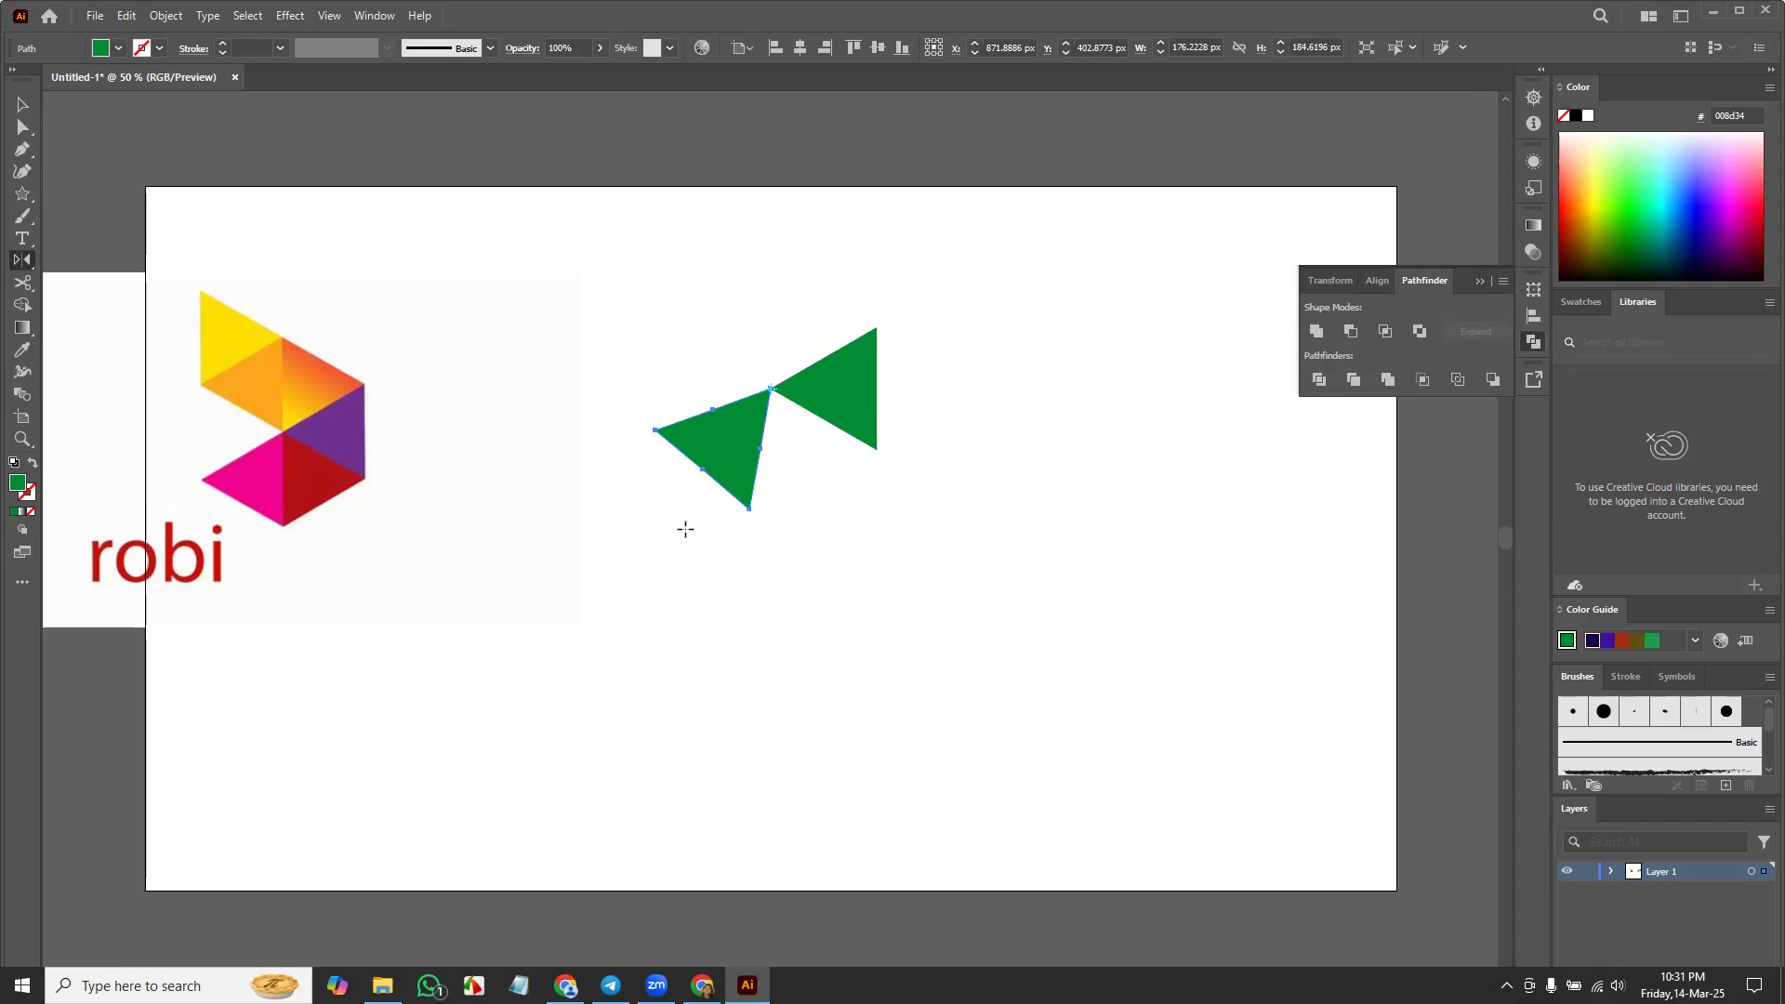
pyautogui.press('Delete')
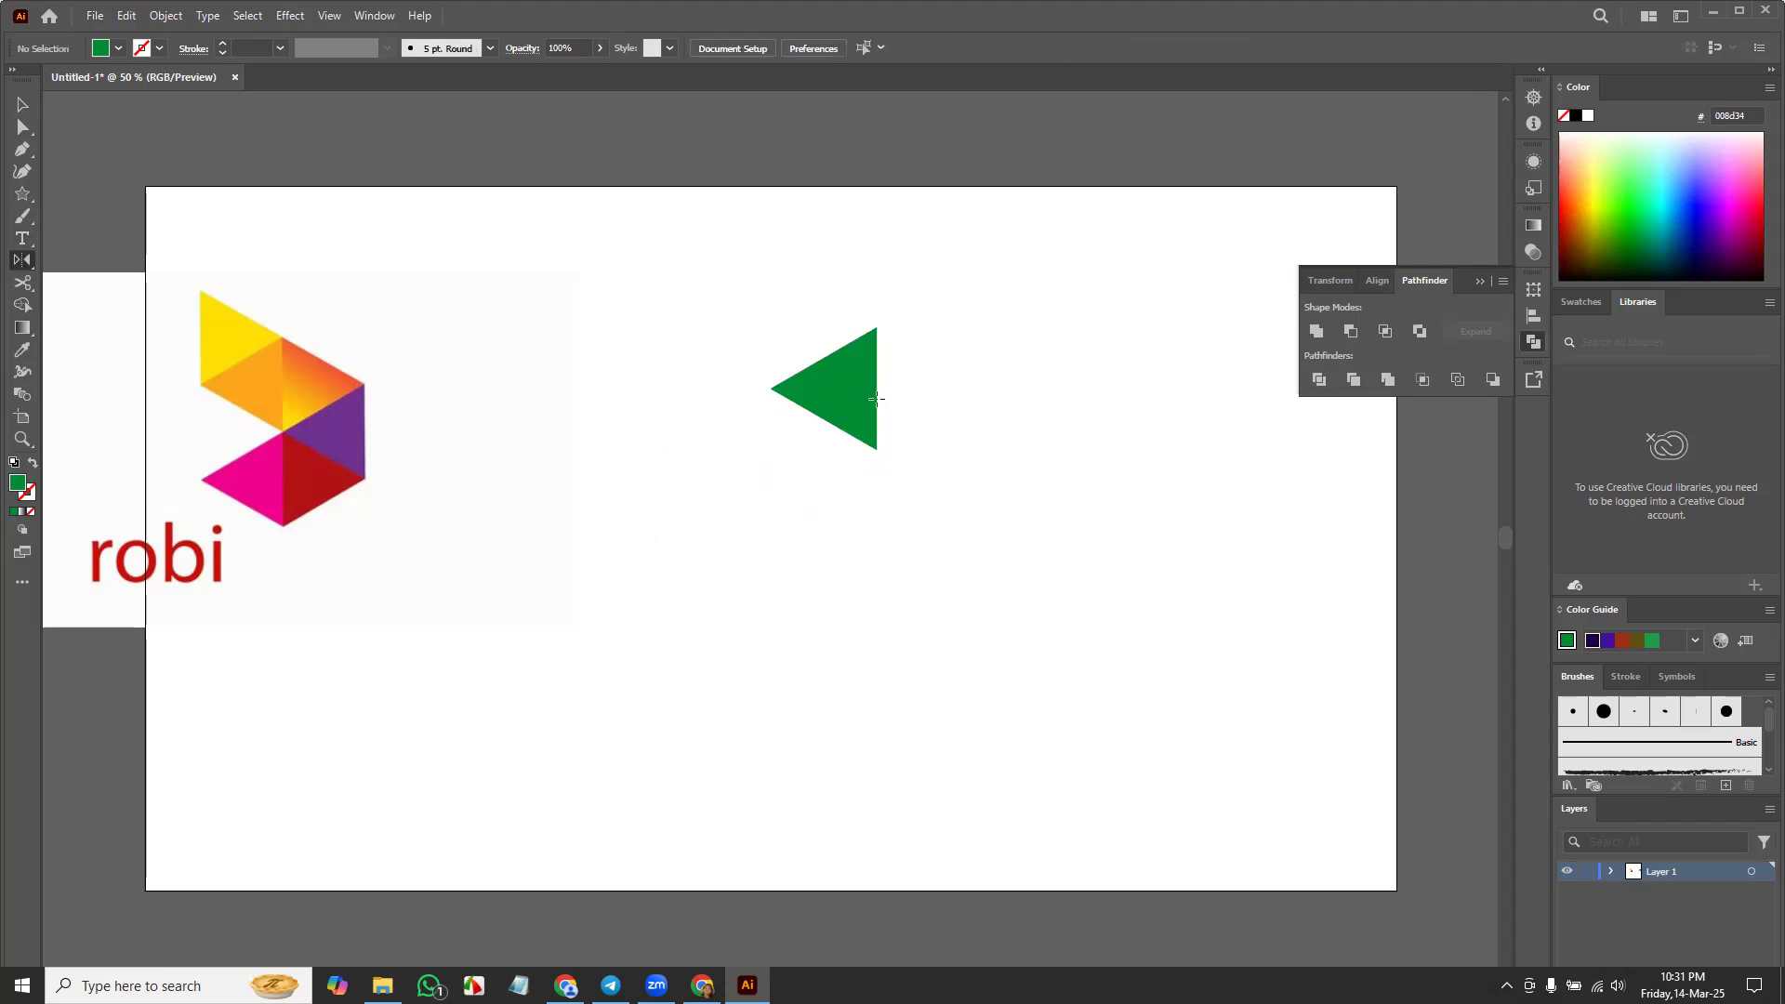
pyautogui.doubleClick(22, 259)
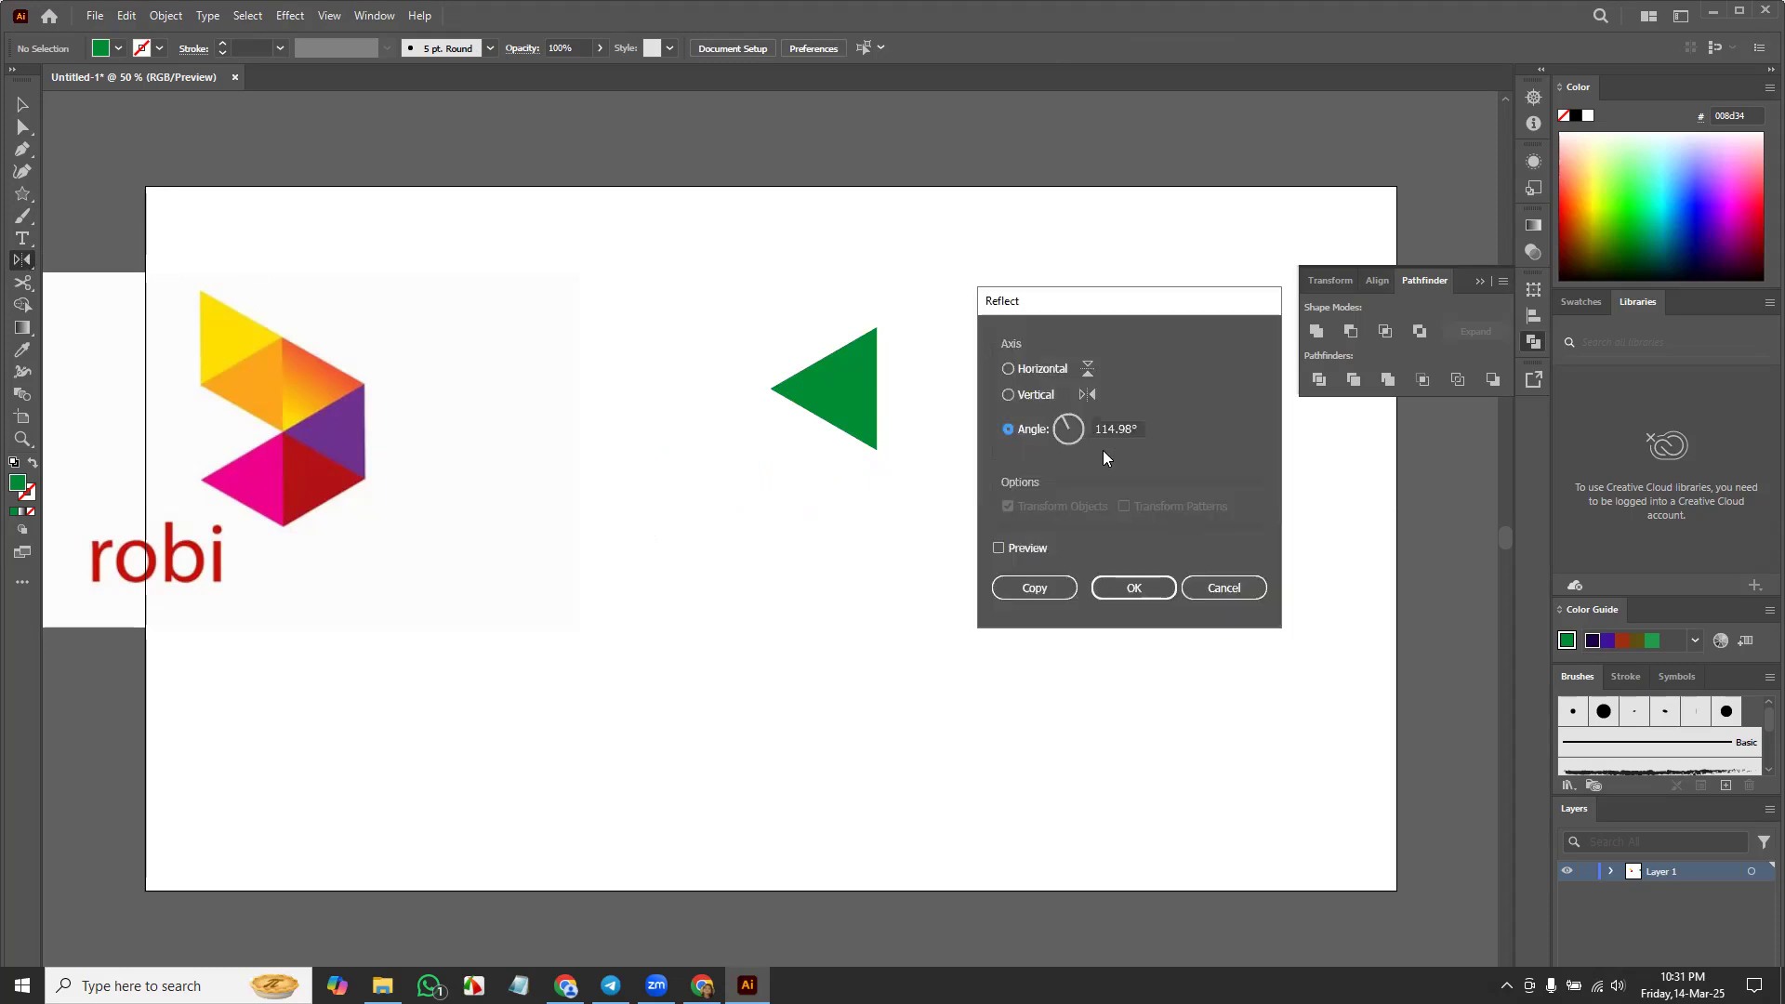
pyautogui.click(1000, 548)
pyautogui.click(1030, 587)
# Step: Create a reflected copy of the green triangle across its vertical right edge, with the axis angle set to 90°
pyautogui.click(22, 104)
pyautogui.click(846, 388)
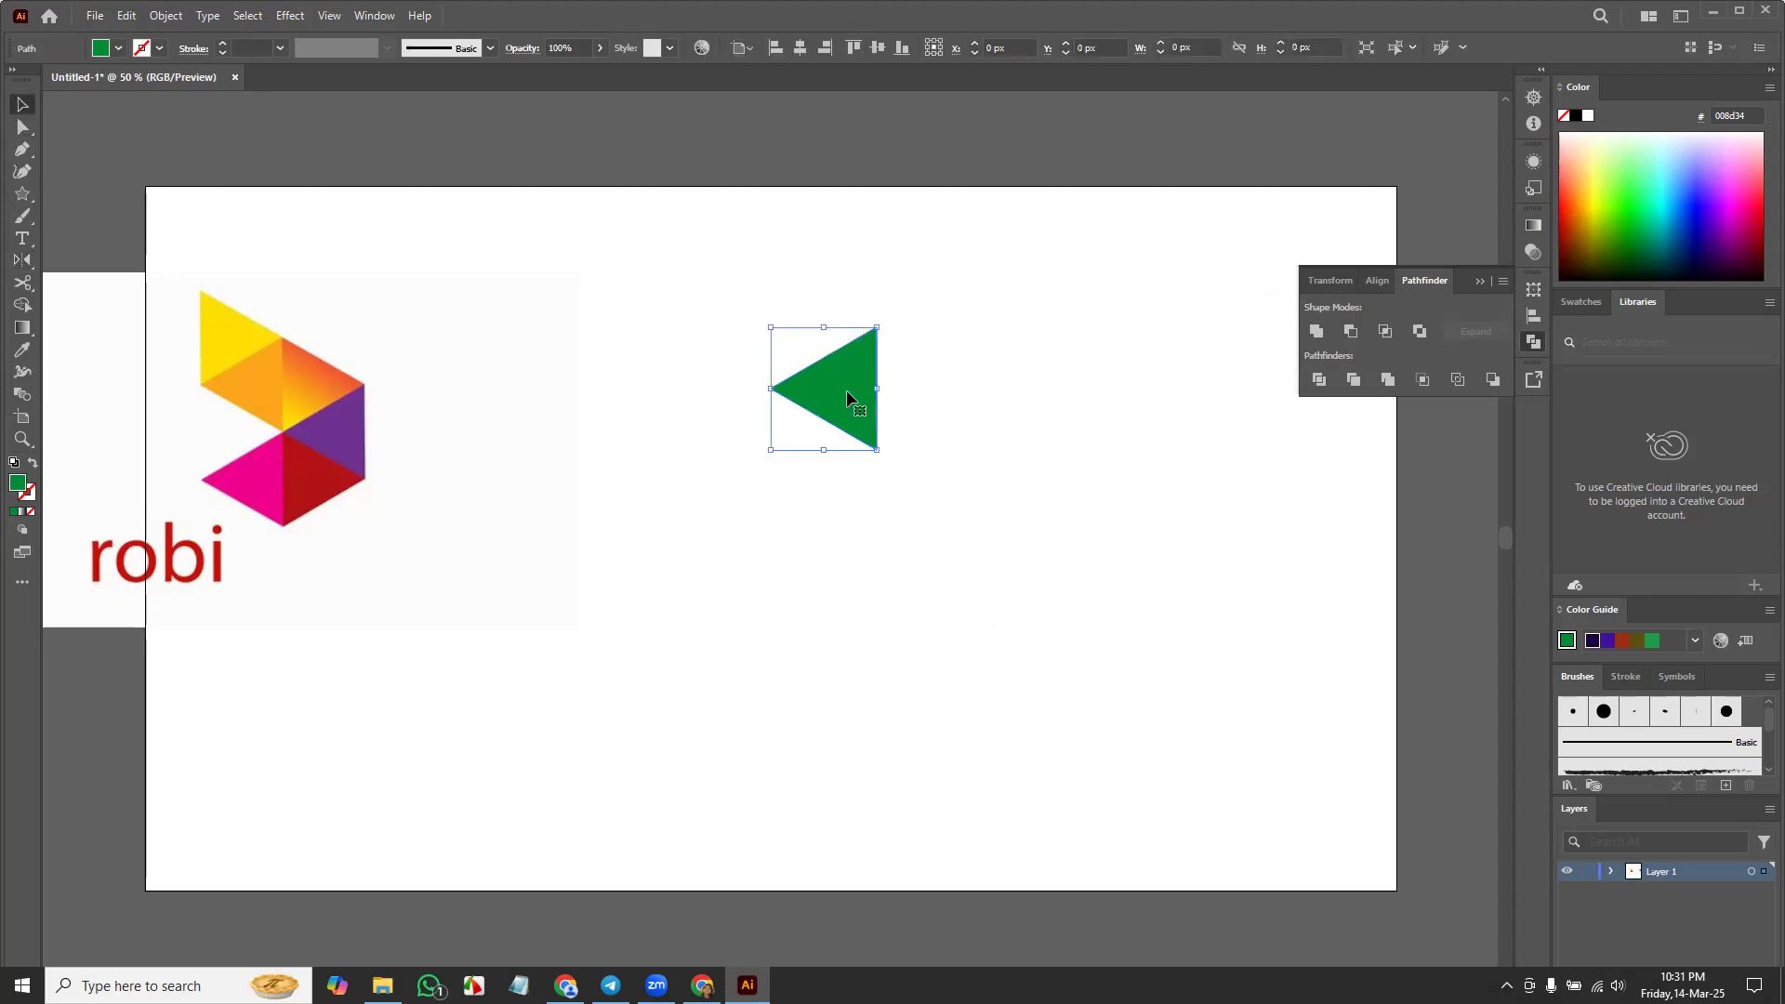
pyautogui.click(22, 261)
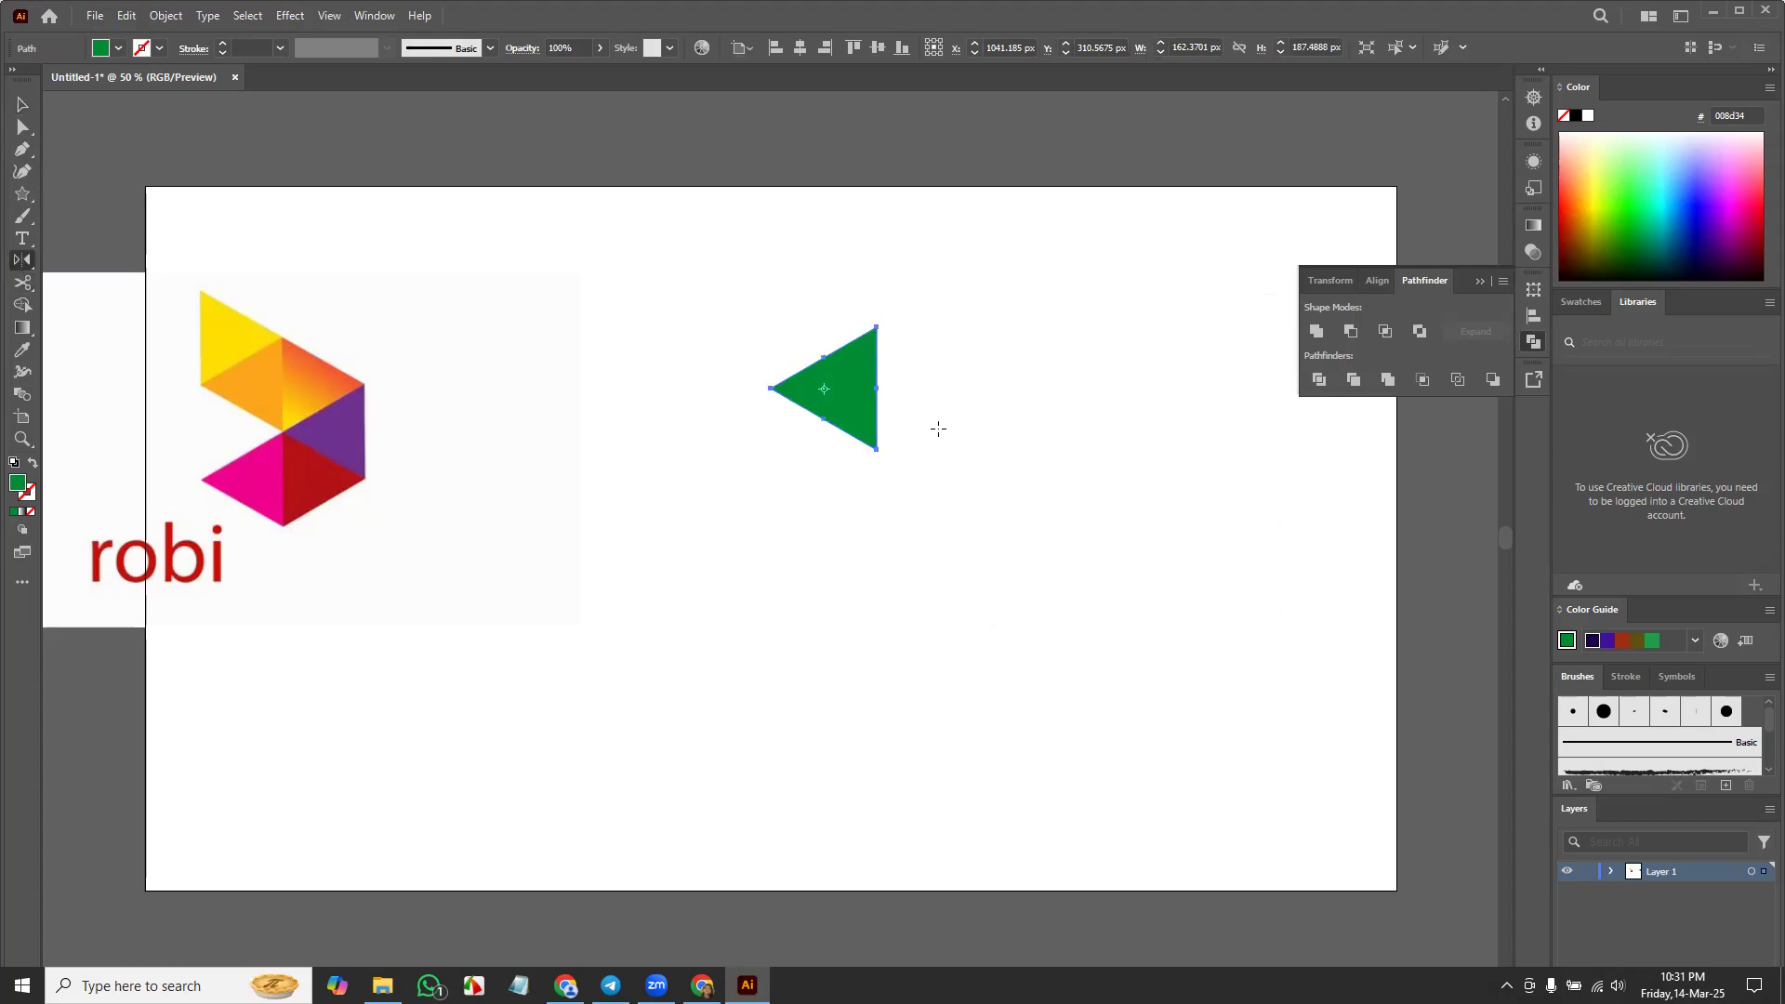
pyautogui.click(876, 388)
pyautogui.keyDown('alt'); pyautogui.click(877, 388); pyautogui.keyUp('alt')
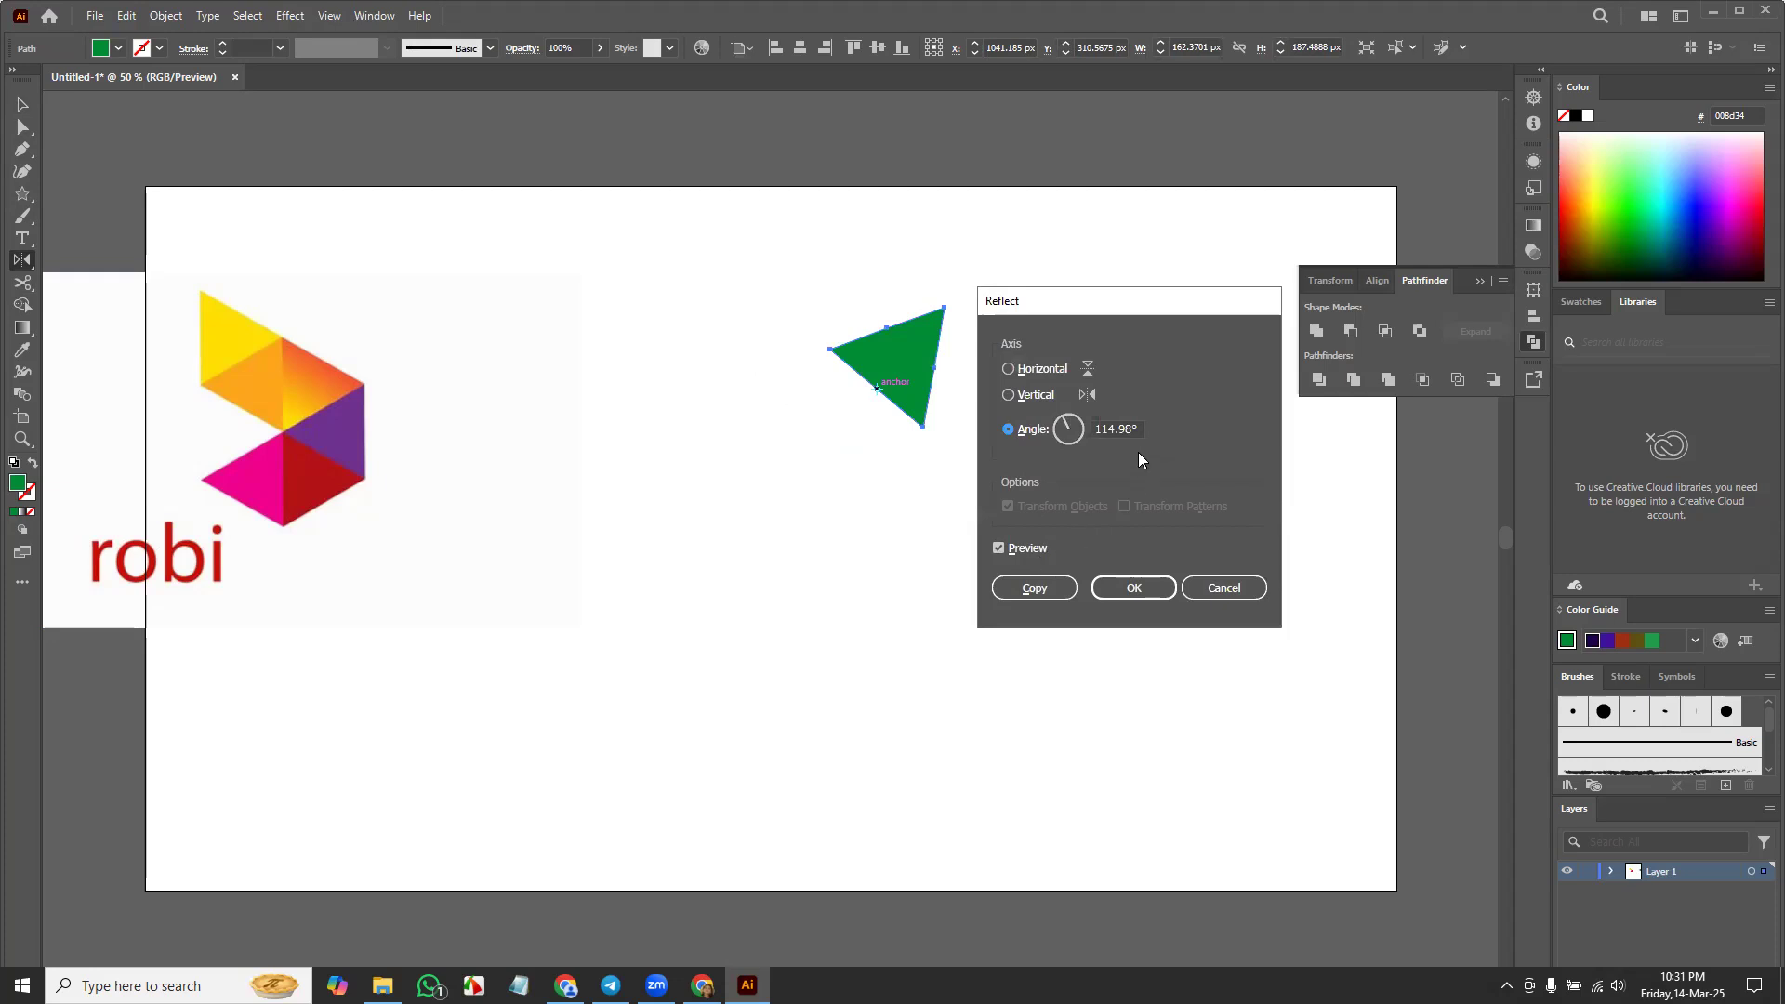
pyautogui.click(1118, 428)
pyautogui.write('90')
pyautogui.click(997, 549)
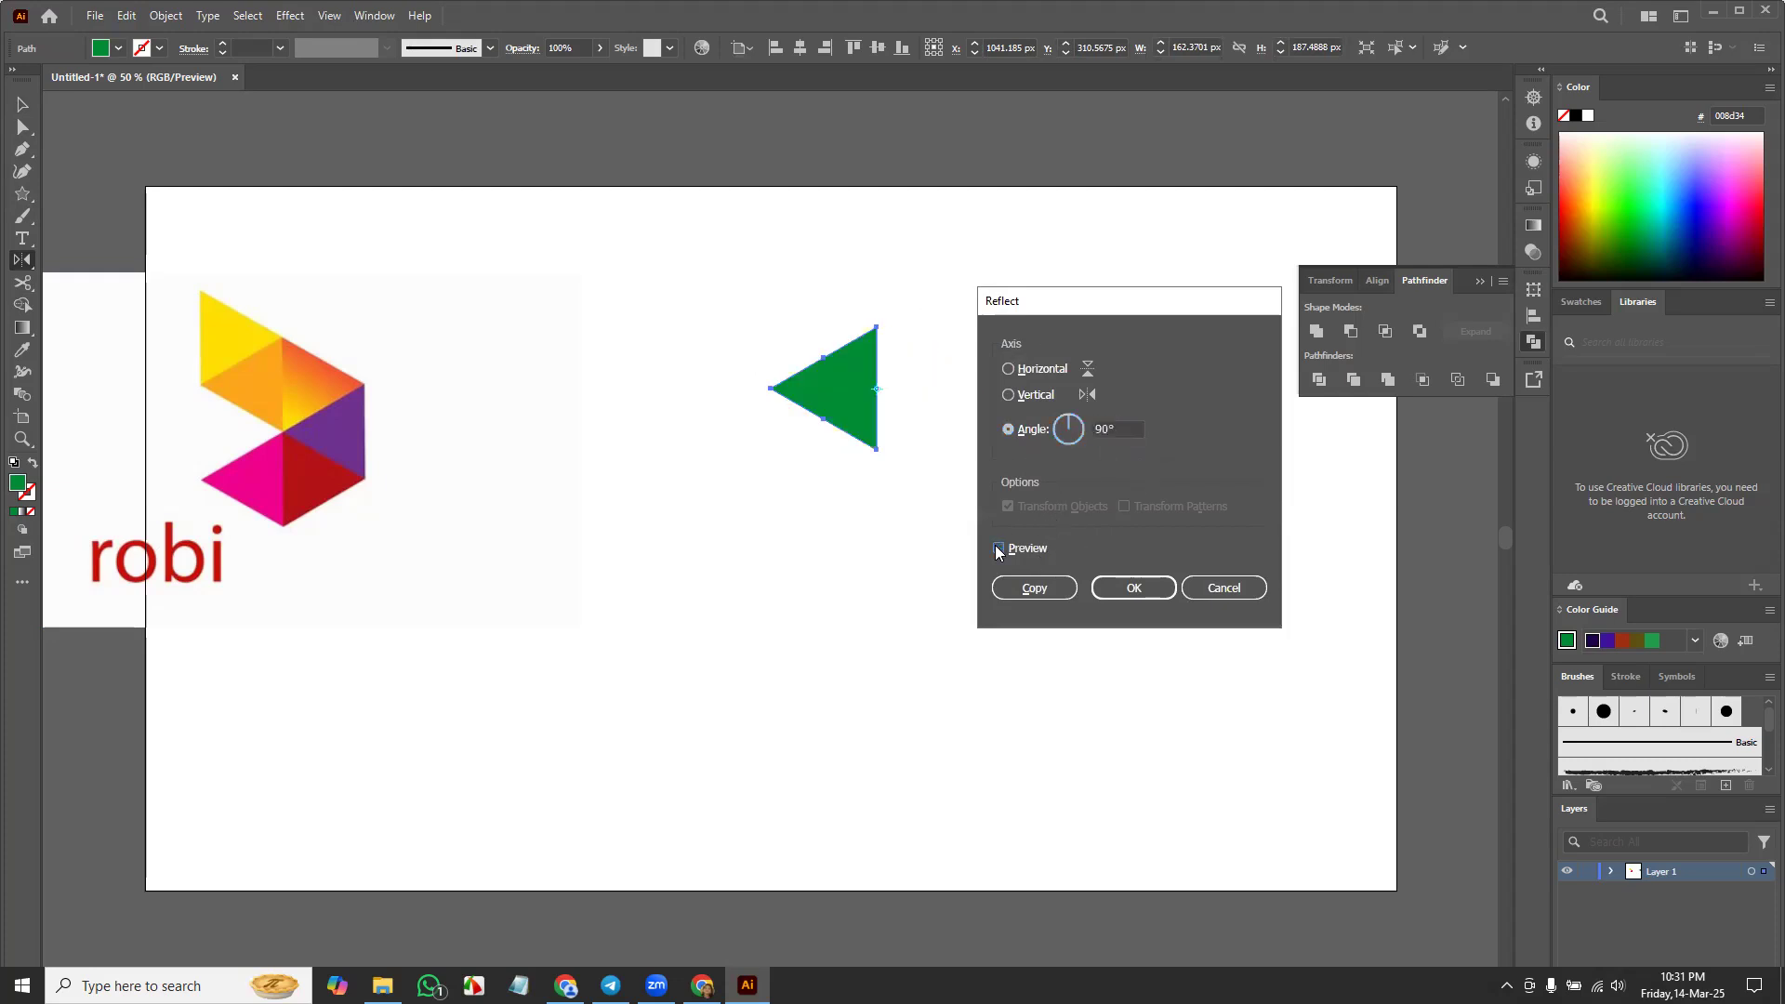
pyautogui.click(997, 549)
pyautogui.click(1047, 591)
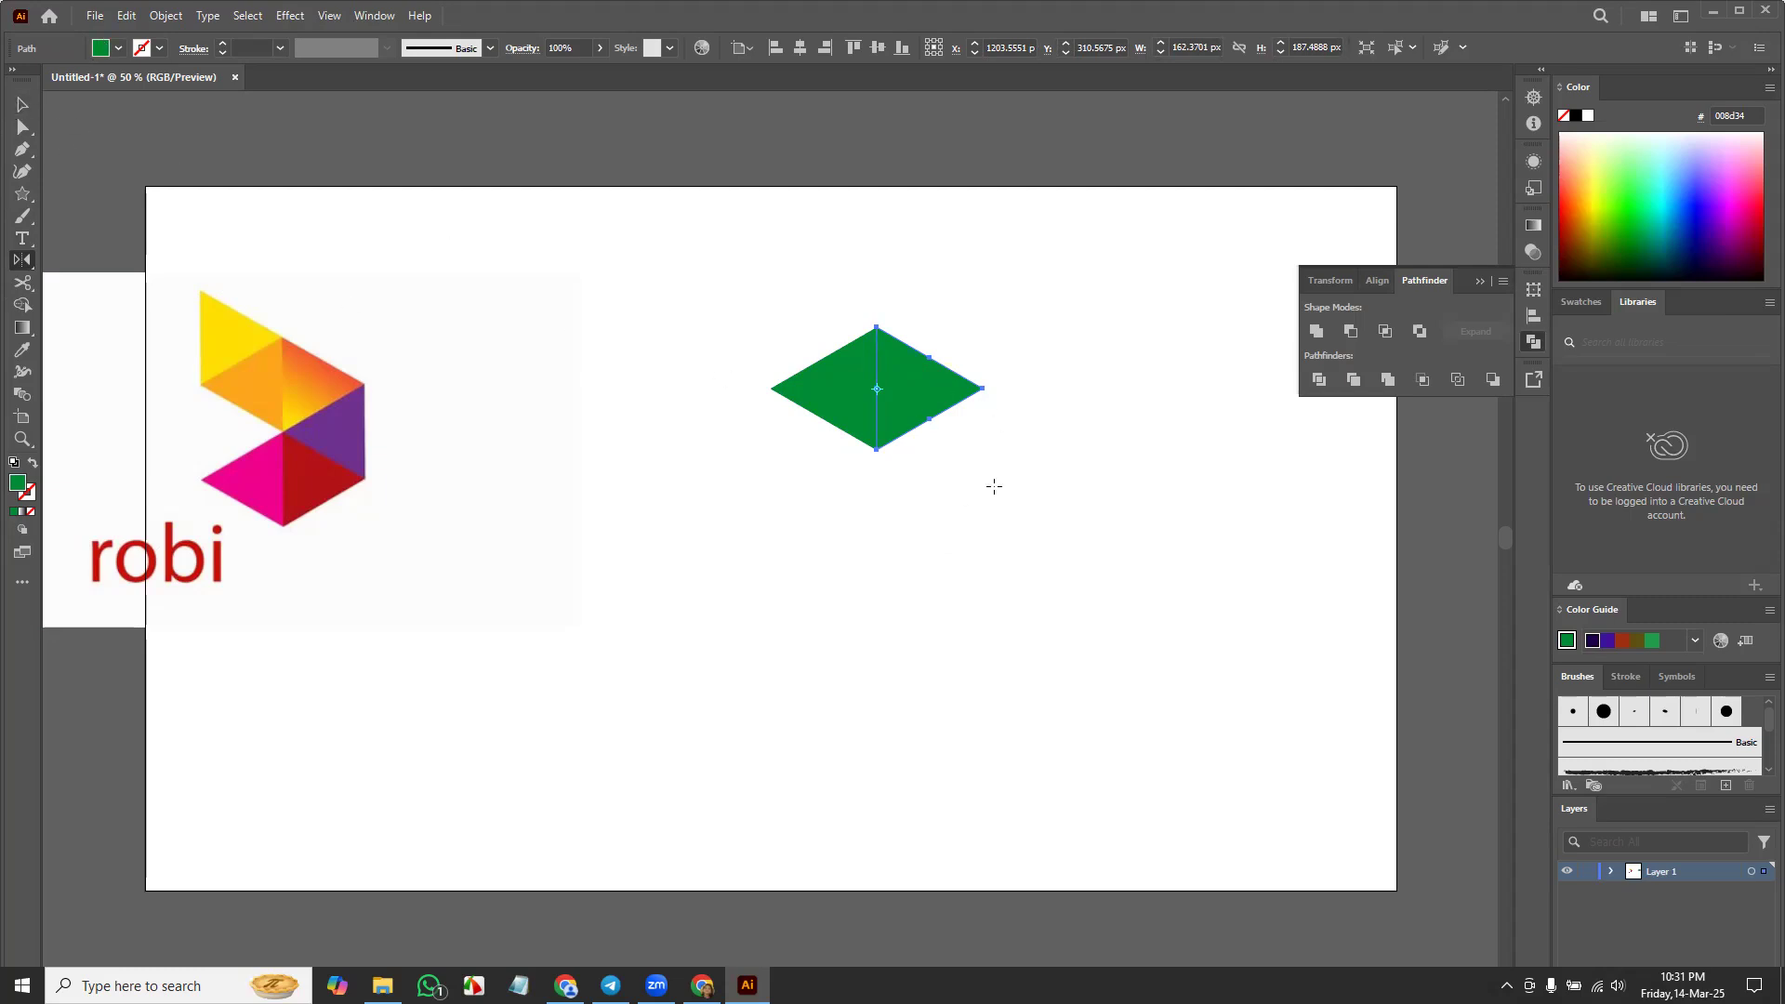
pyautogui.press('v')
pyautogui.press('o')
pyautogui.keyDown('alt'); pyautogui.click(877, 450); pyautogui.keyUp('alt')
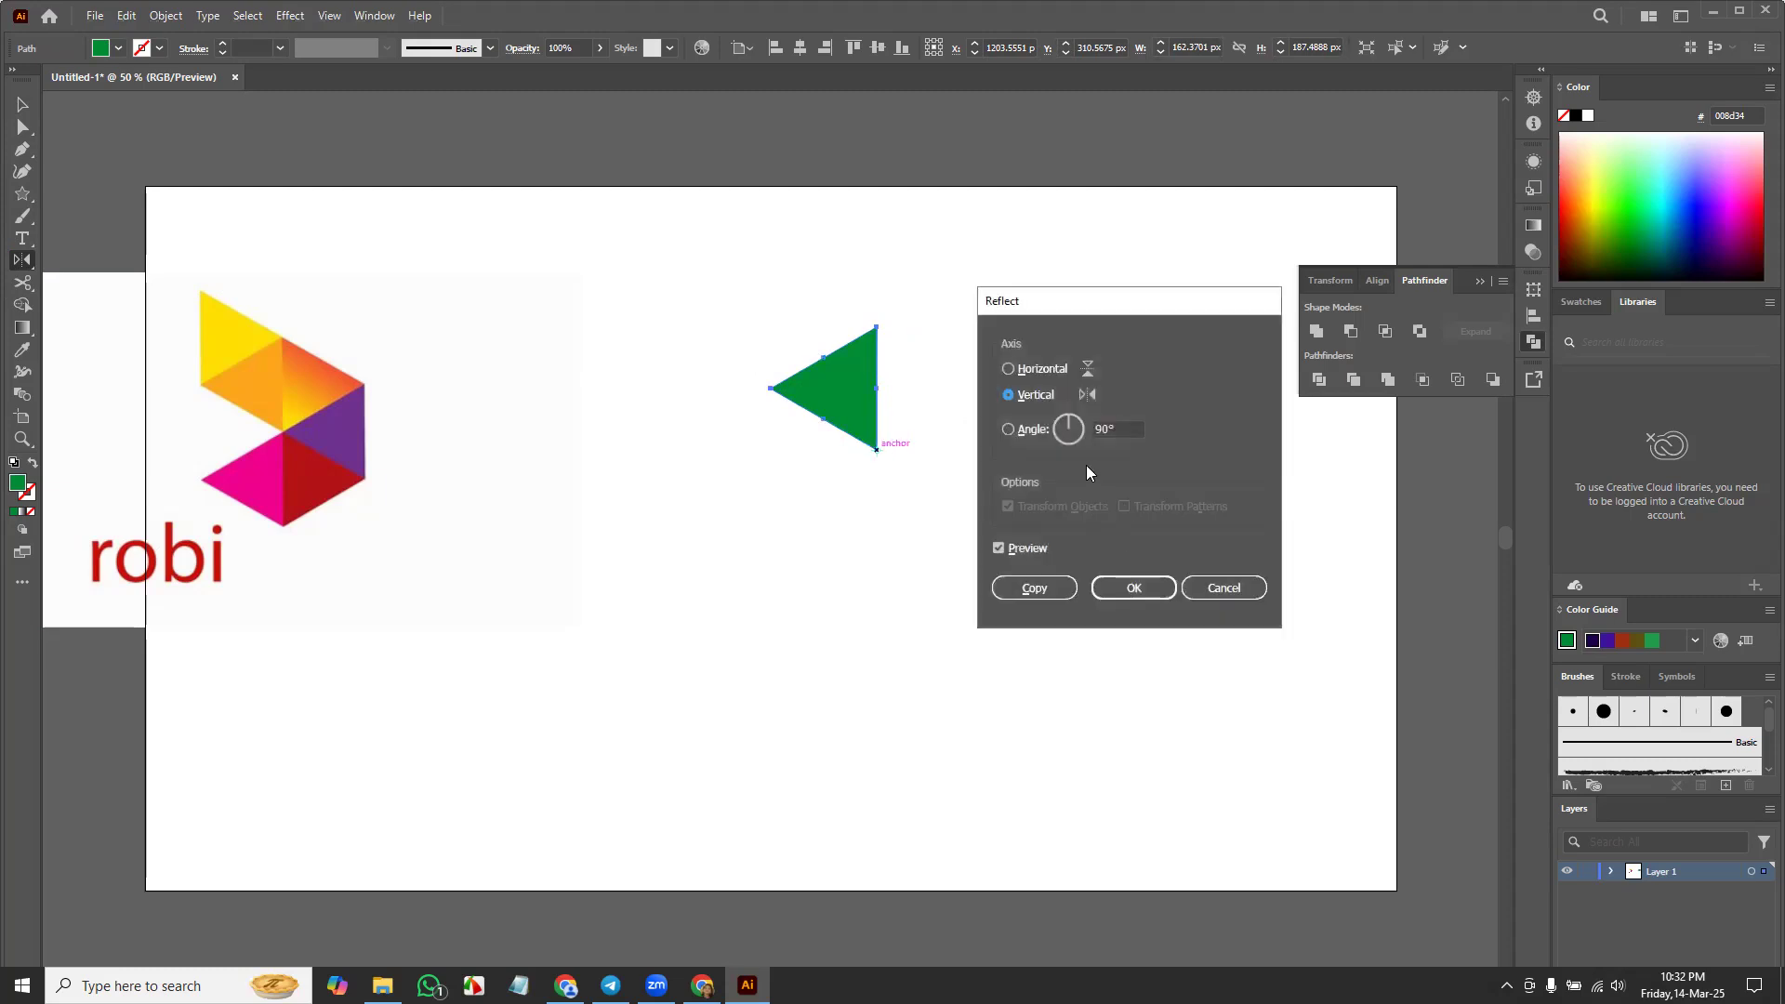
pyautogui.click(1223, 588)
# Step: Rotate a copy of the reflected triangle 60° about the bottom shared corner and repeat the transformation until the hexagon is complete
pyautogui.moveTo(22, 260); pyautogui.dragTo(116, 261)
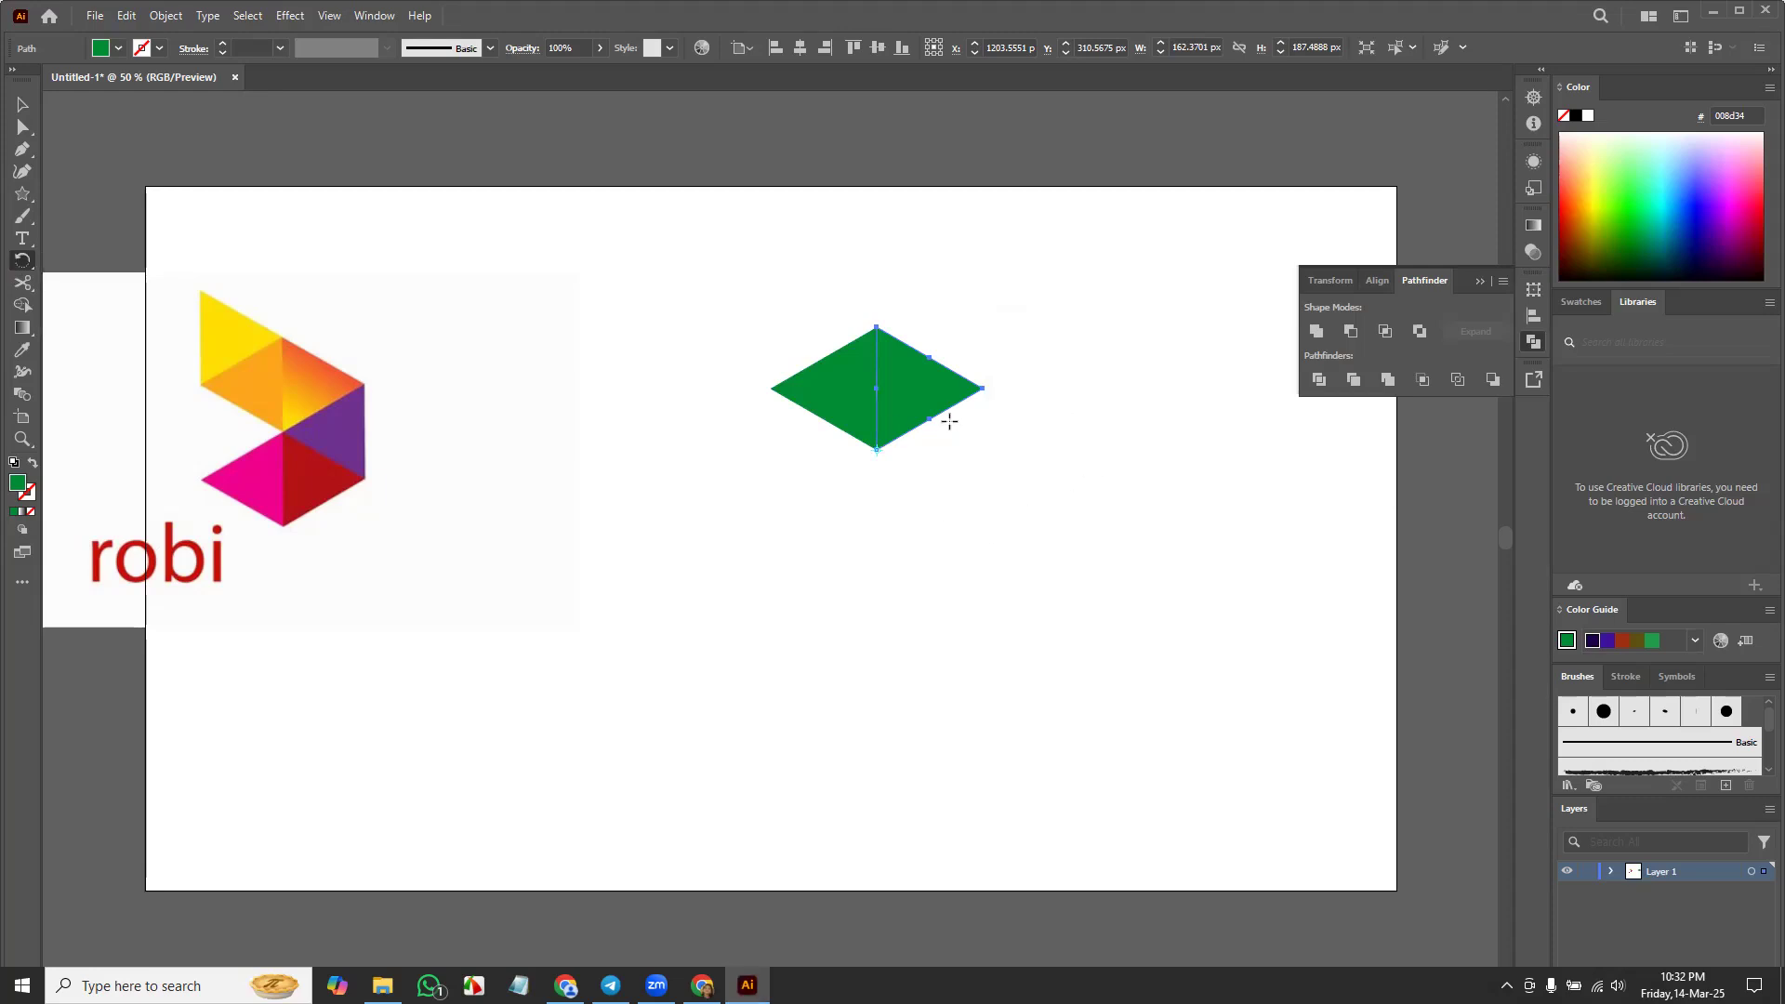
pyautogui.keyDown('alt'); pyautogui.click(875, 450); pyautogui.keyUp('alt')
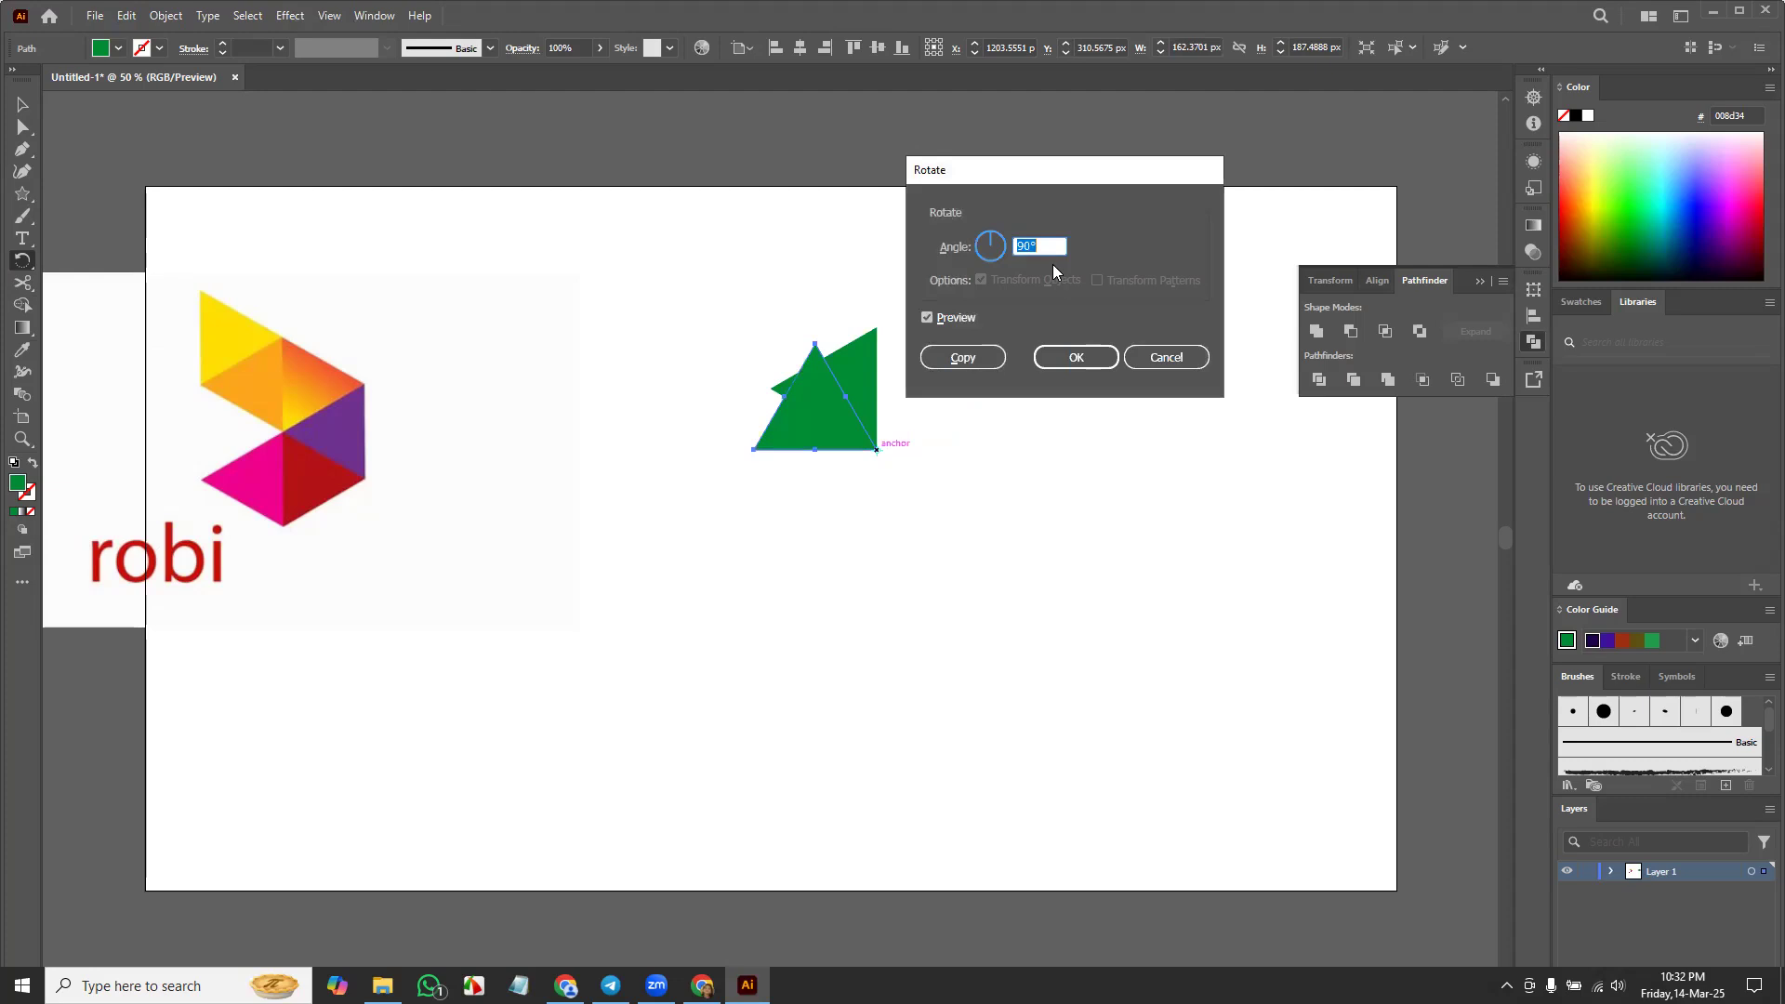
pyautogui.write('60')
pyautogui.click(927, 317)
pyautogui.click(927, 318)
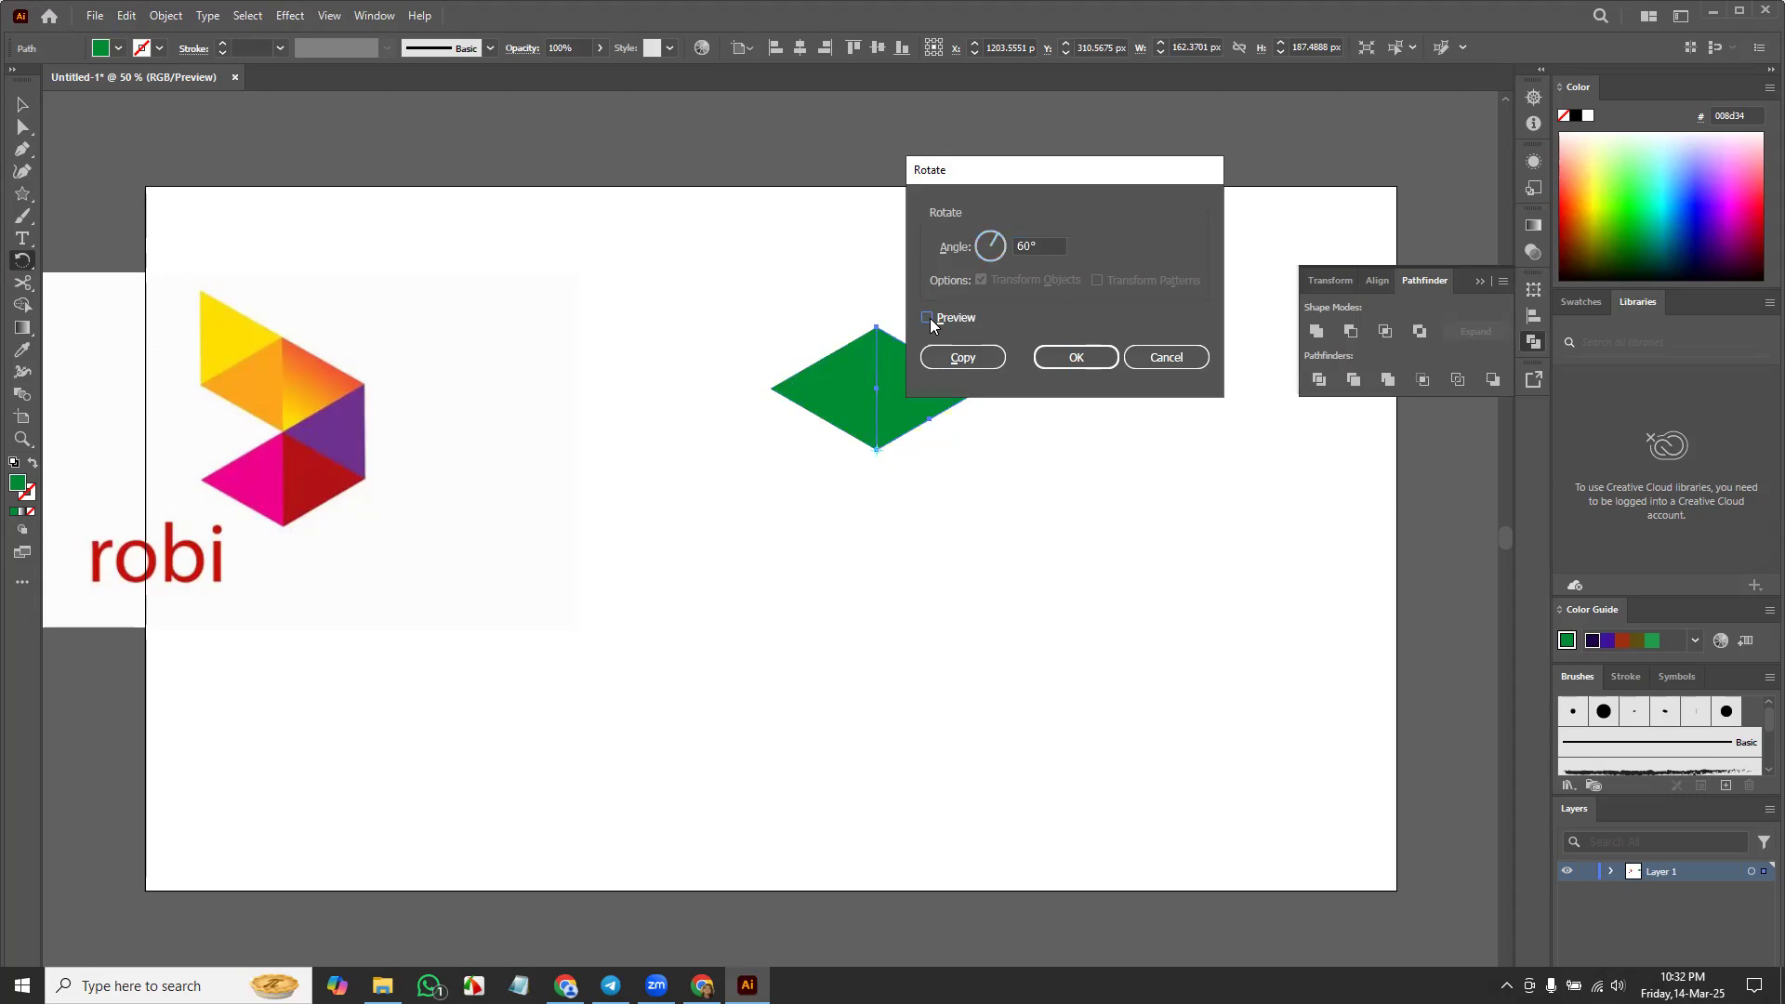
pyautogui.click(927, 318)
pyautogui.click(929, 318)
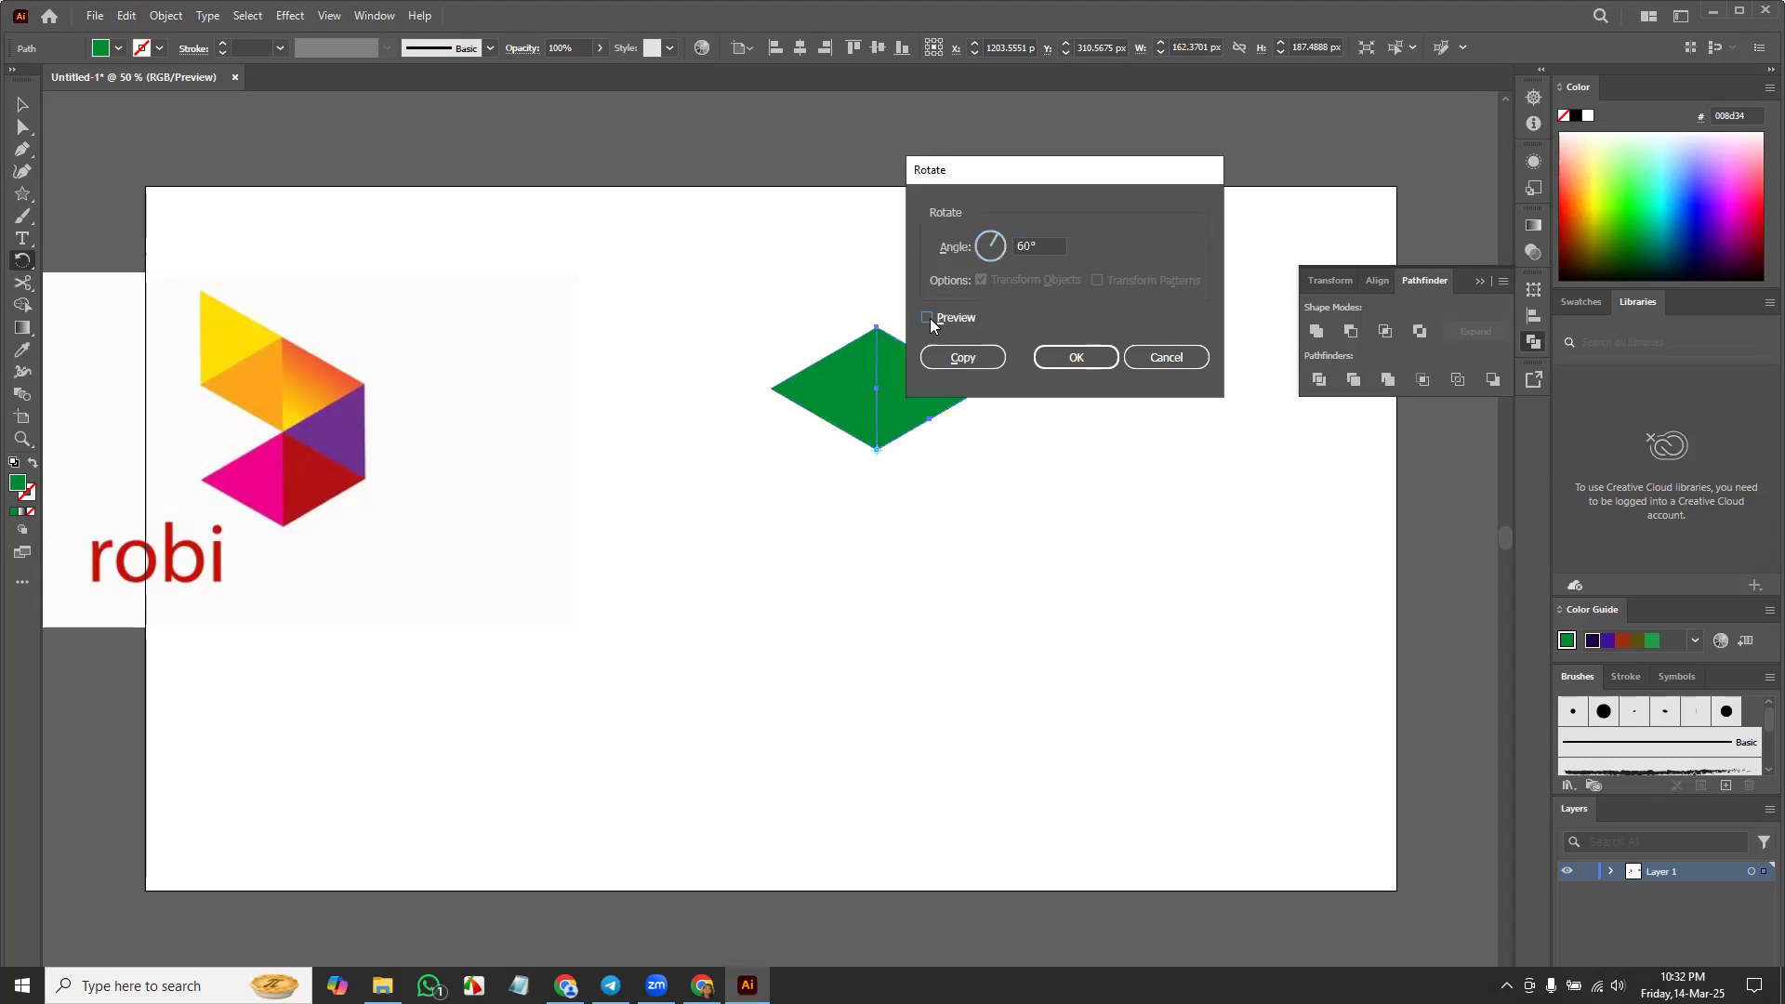
pyautogui.click(976, 355)
pyautogui.hotkey('ctrl', 'd')
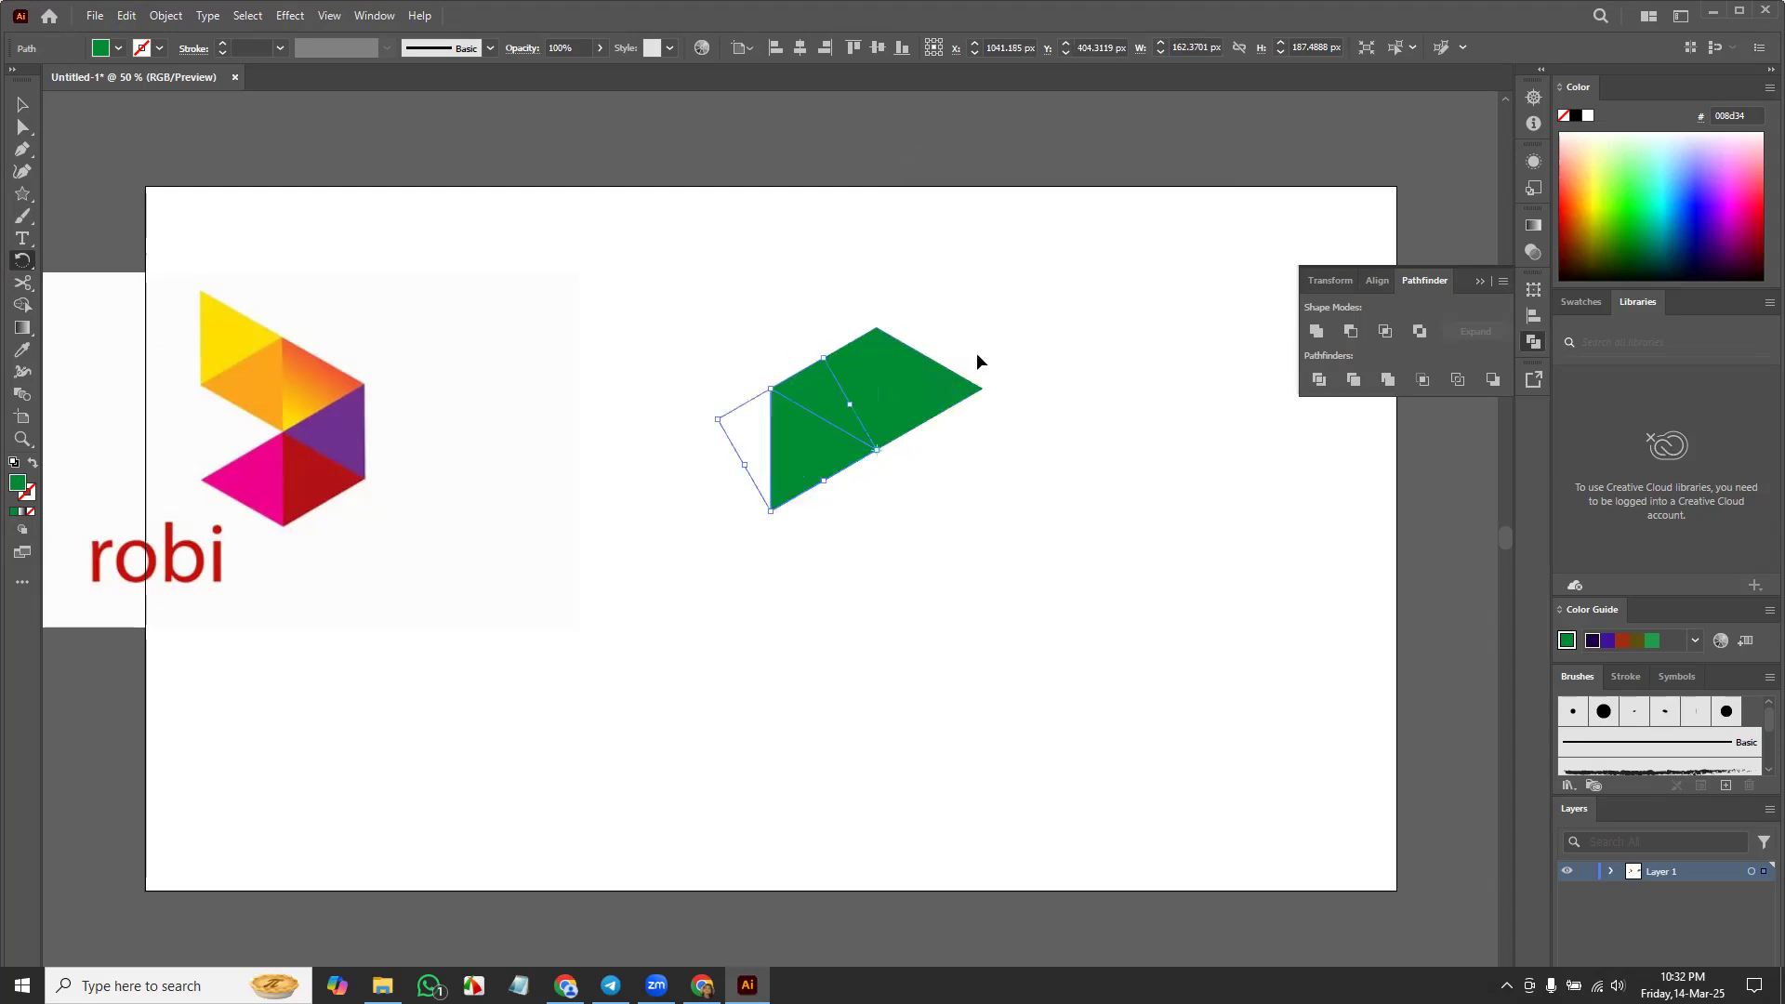
pyautogui.hotkey('ctrl', 'd')
pyautogui.hotkey('ctrl', 'd')
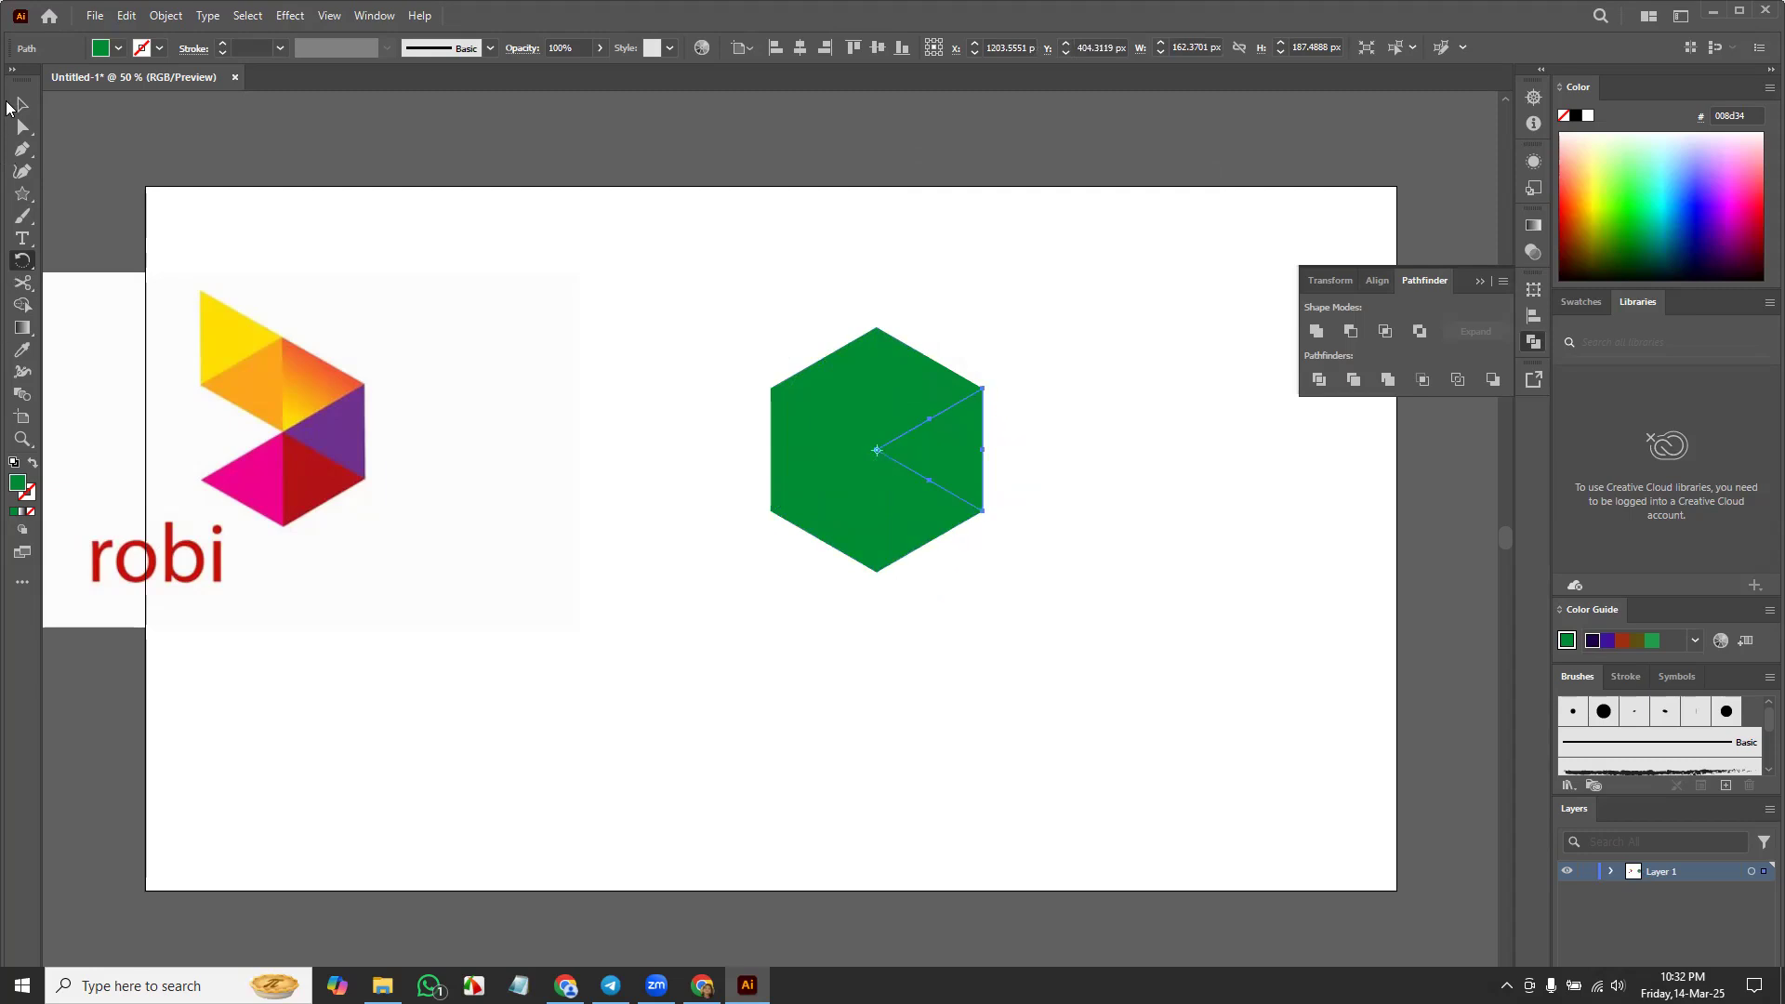
# Step: Reflect the hexagon's left triangle across the horizontal axis through its upper corner, without making a copy
pyautogui.click(23, 105)
pyautogui.click(801, 455)
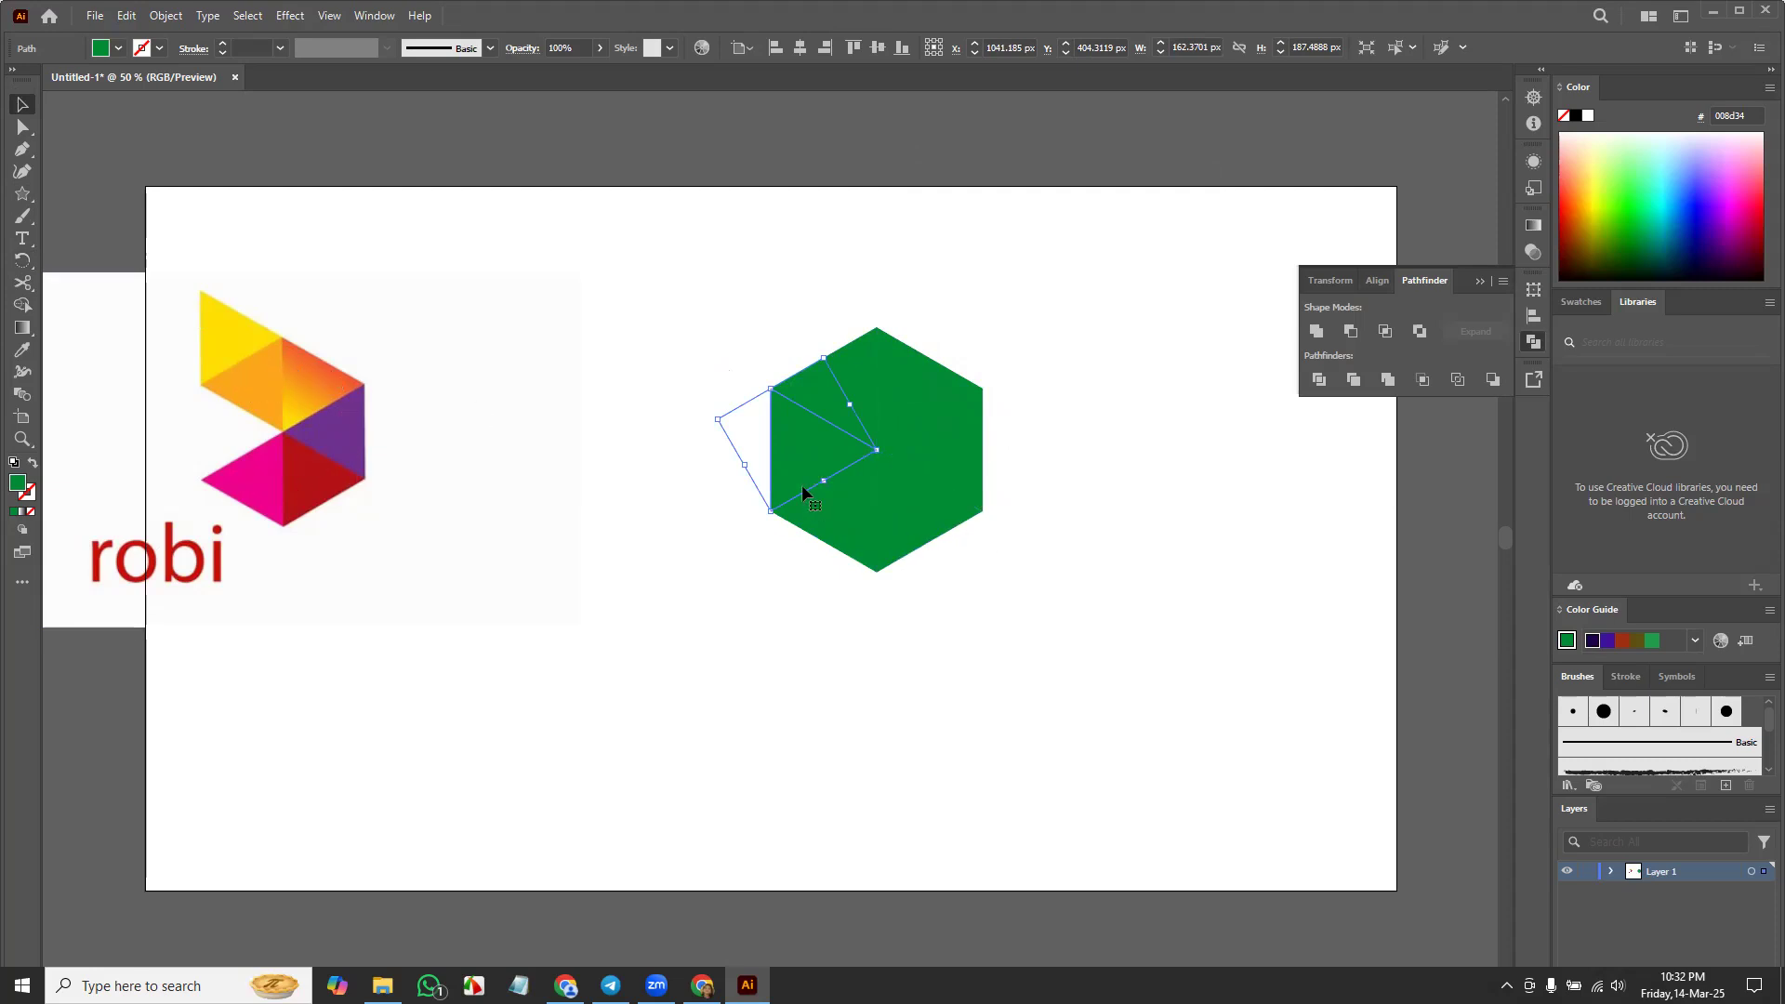
pyautogui.click(22, 260)
pyautogui.click(105, 304)
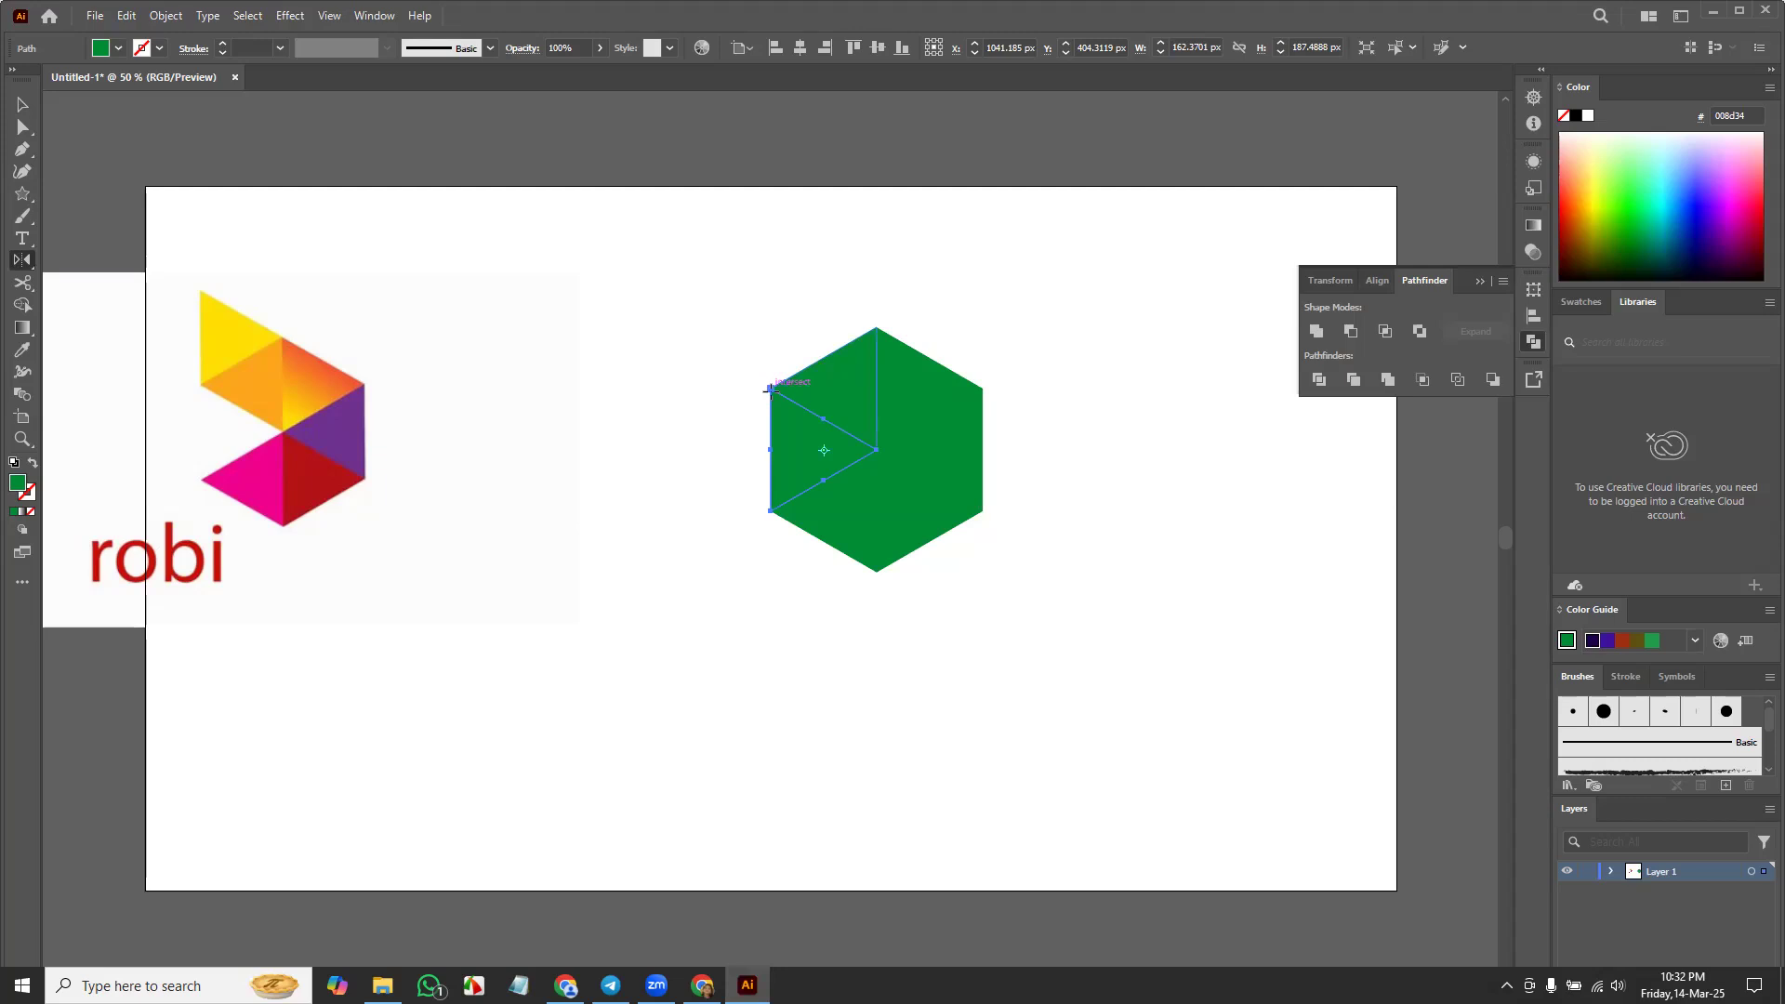
pyautogui.moveTo(768, 392); pyautogui.dragTo(769, 388)
pyautogui.keyDown('alt'); pyautogui.click(770, 389); pyautogui.keyUp('alt')
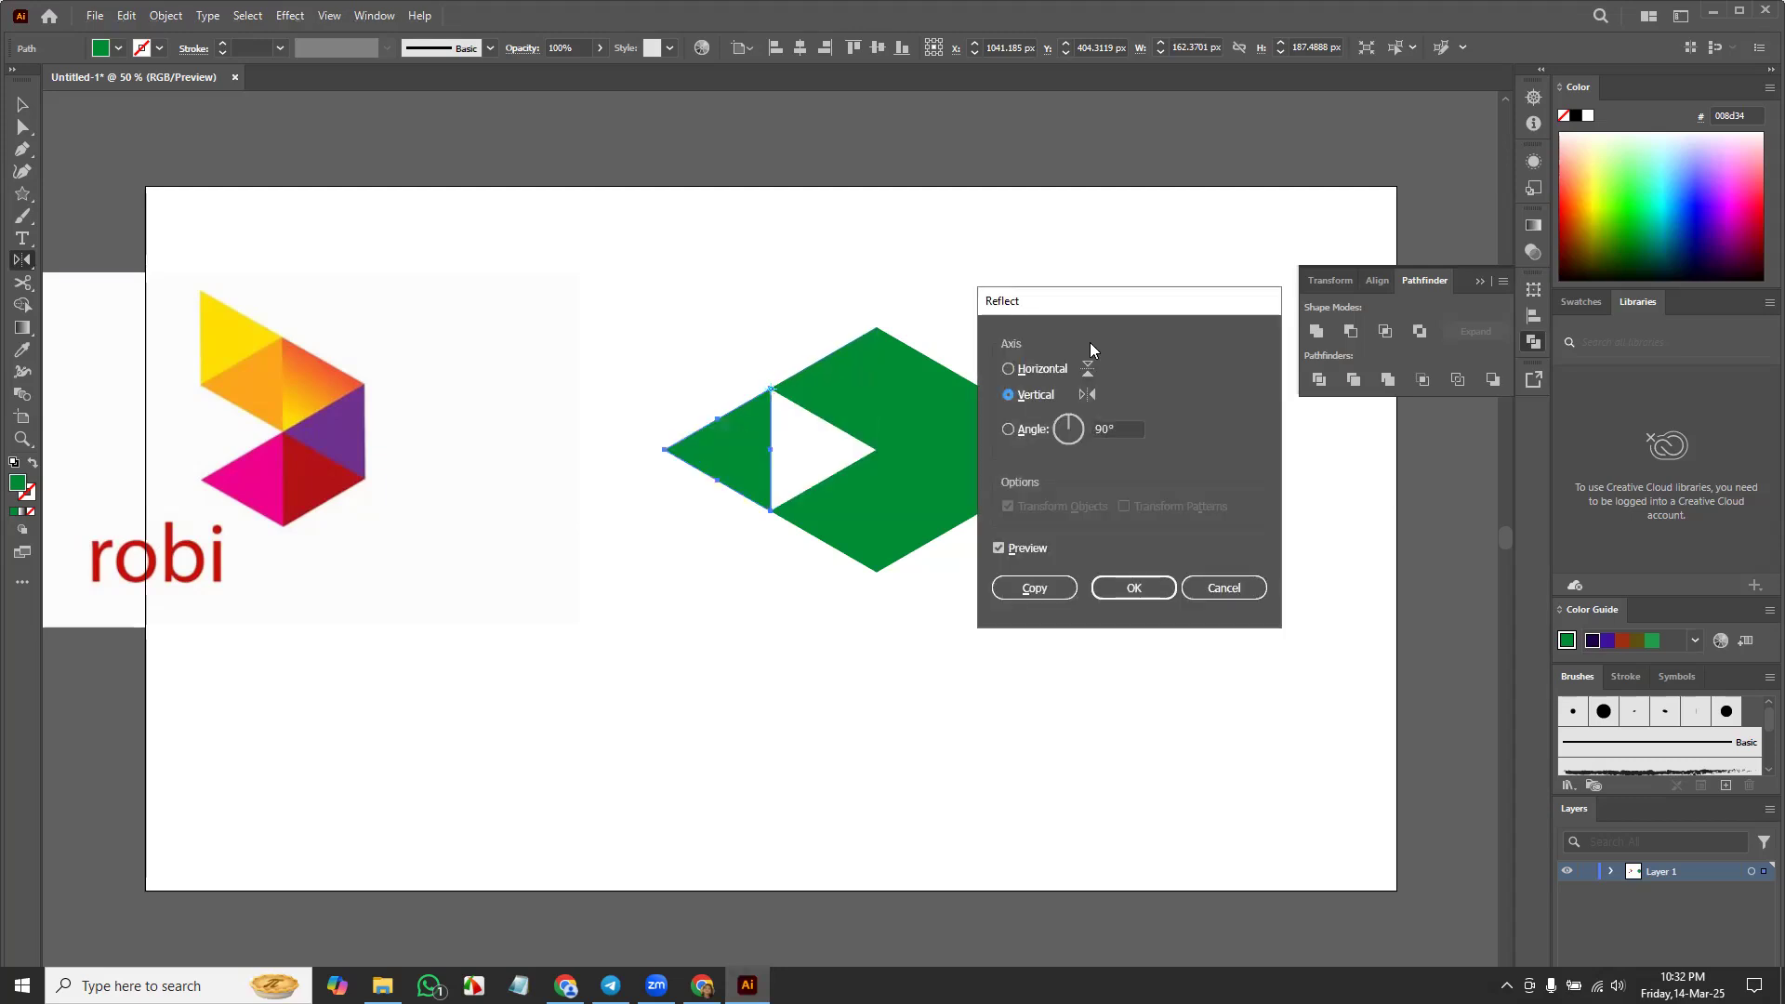
pyautogui.click(1008, 370)
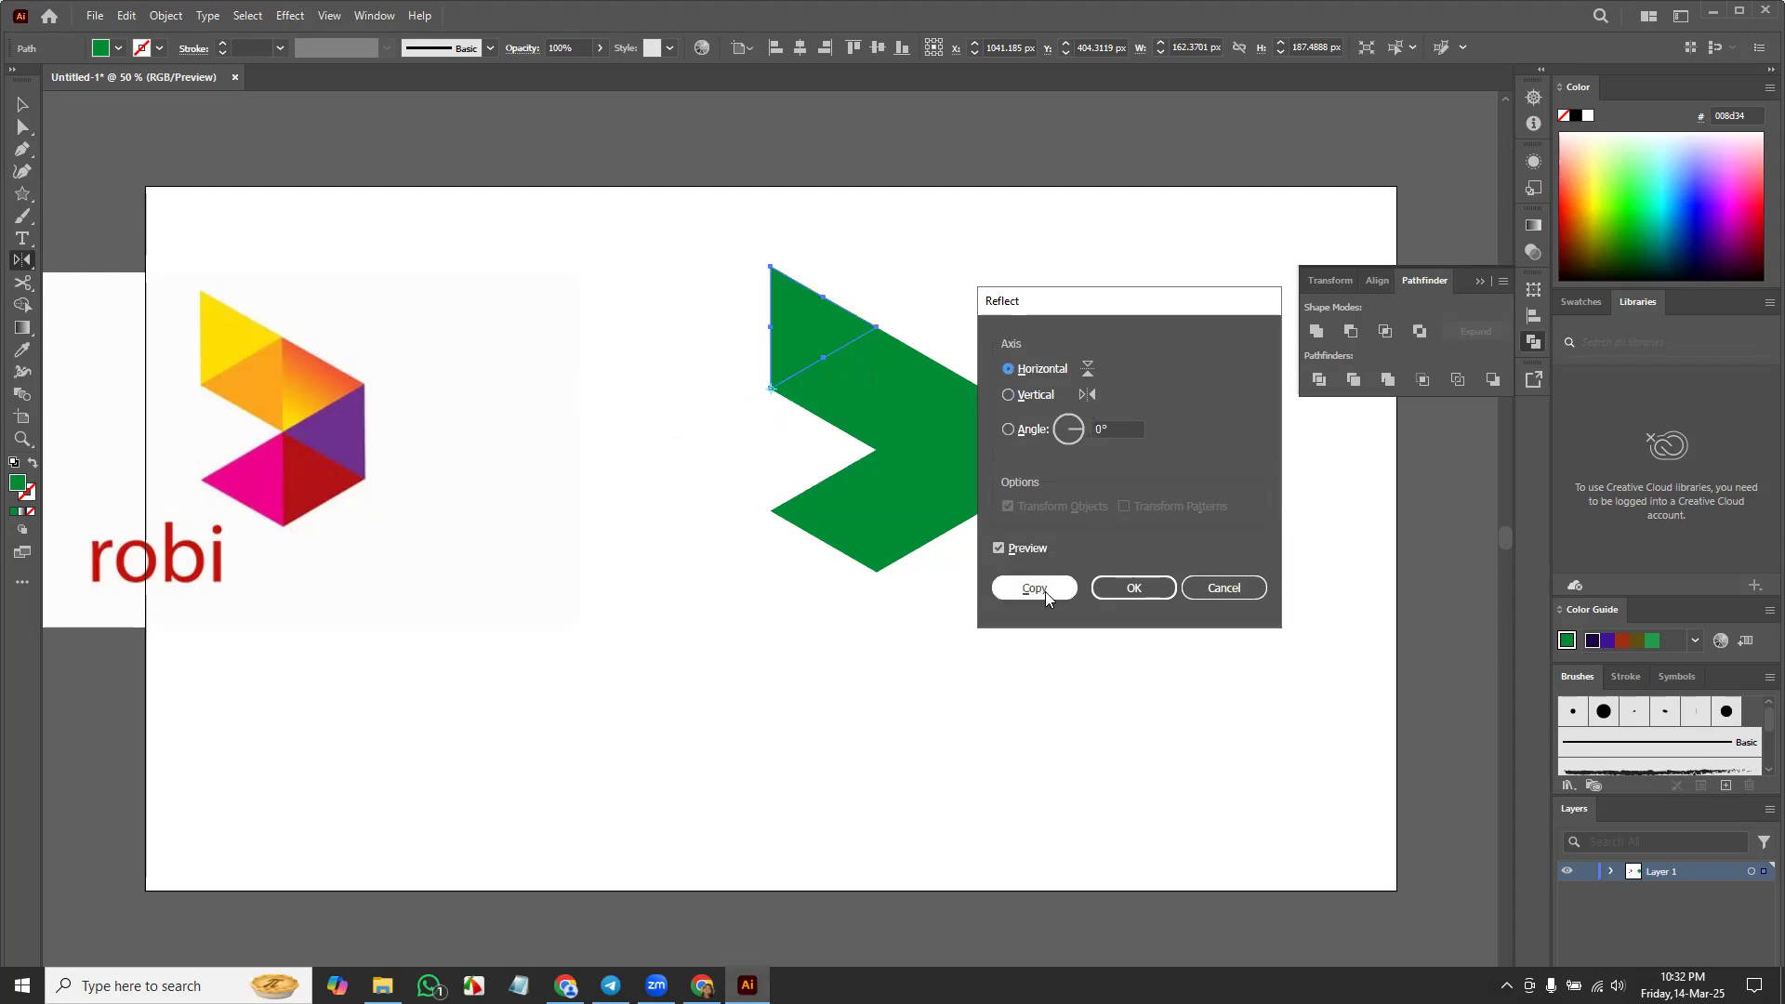
pyautogui.click(1151, 587)
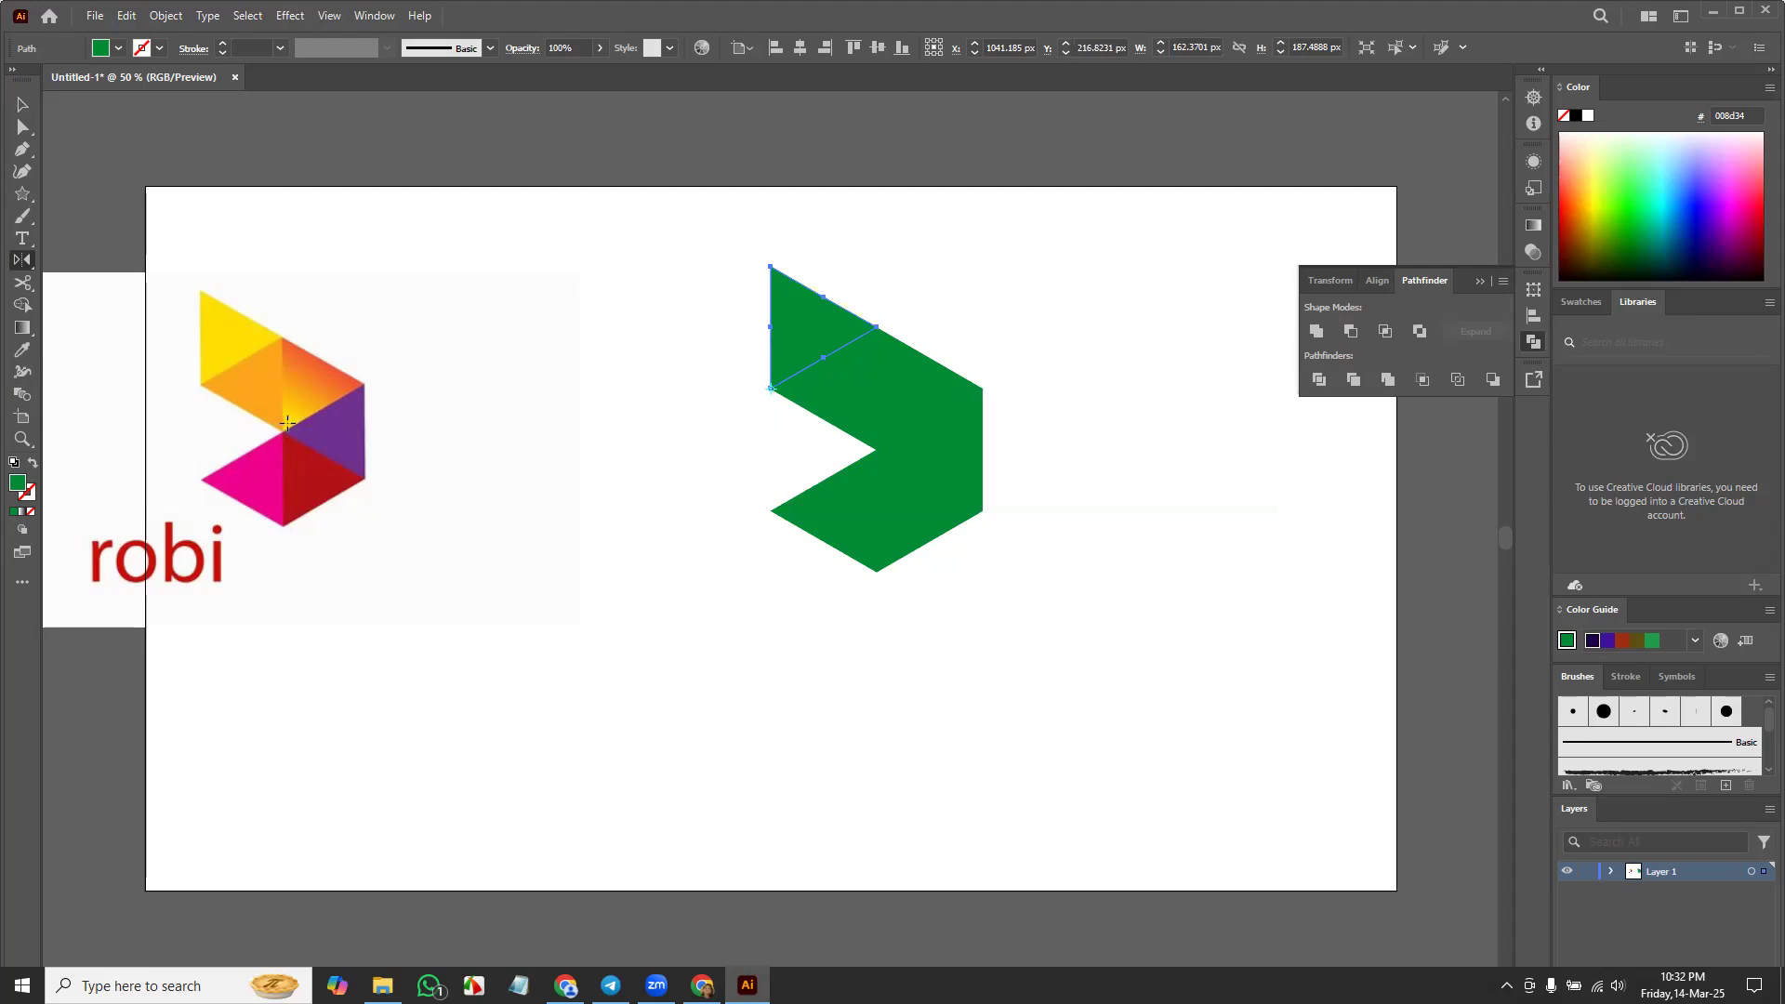
# Step: Fill the topmost triangle with yellow and the one below it with light orange, sampled from the Robi logo
pyautogui.press('i')
pyautogui.click(239, 311)
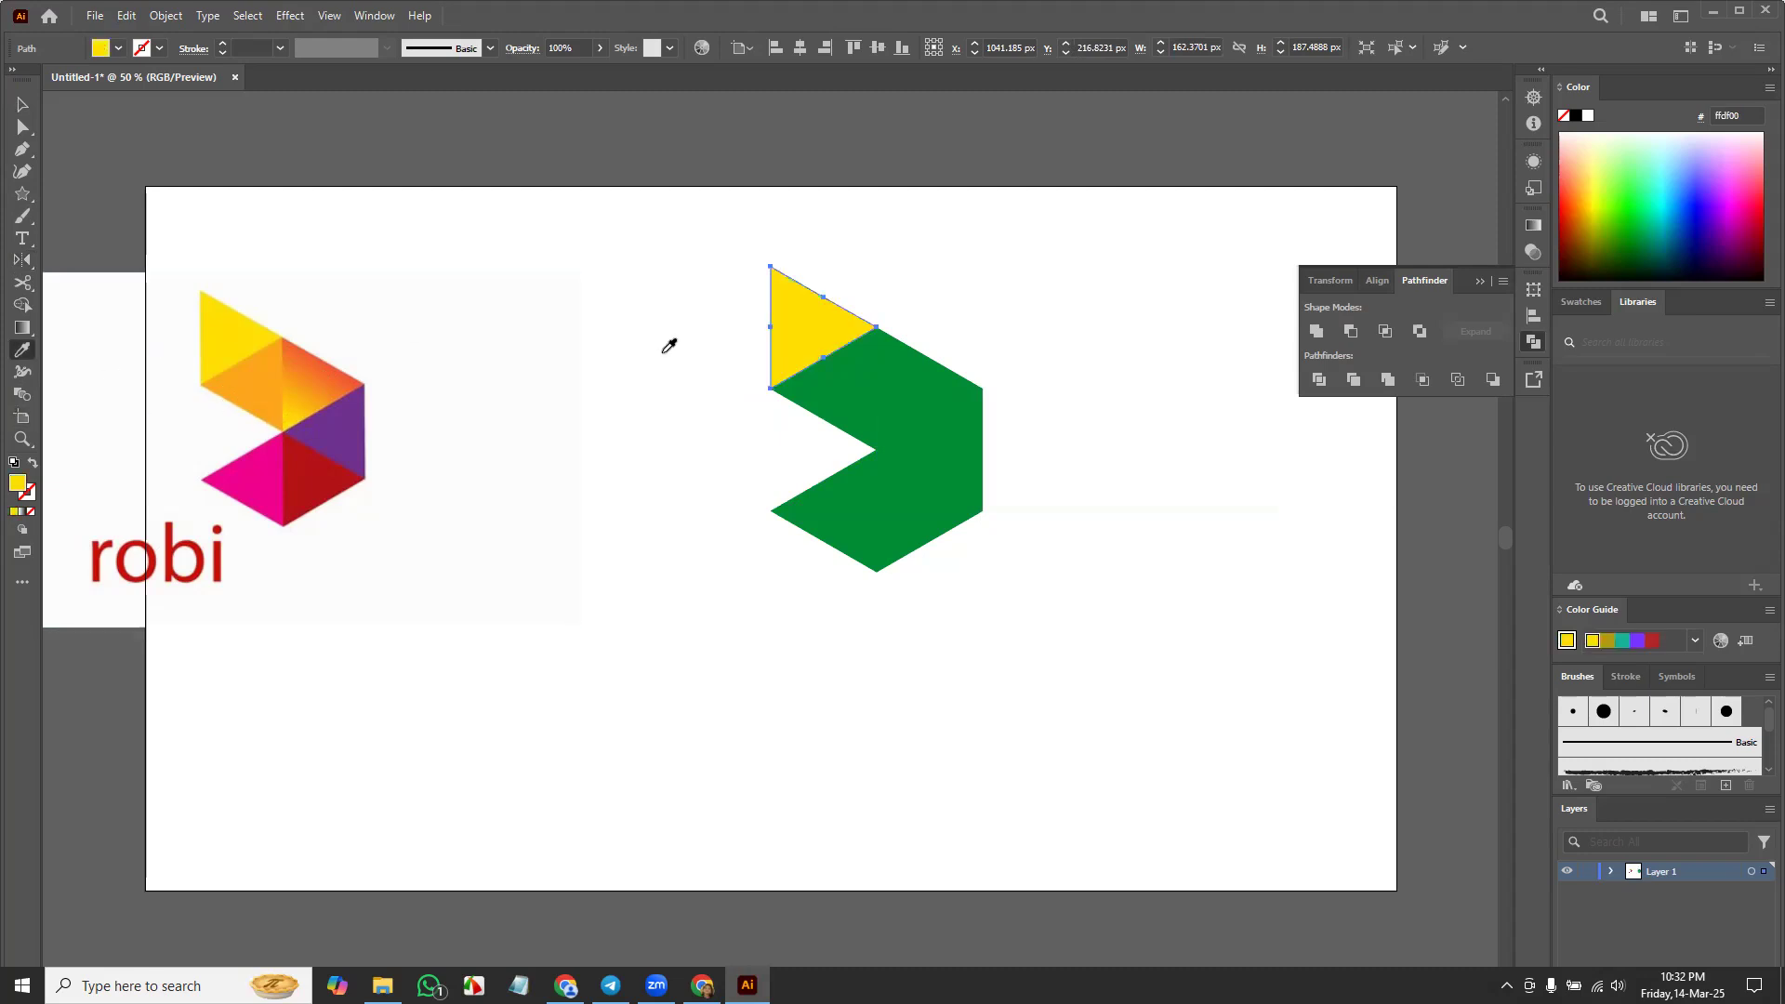
pyautogui.press('v')
pyautogui.click(850, 402)
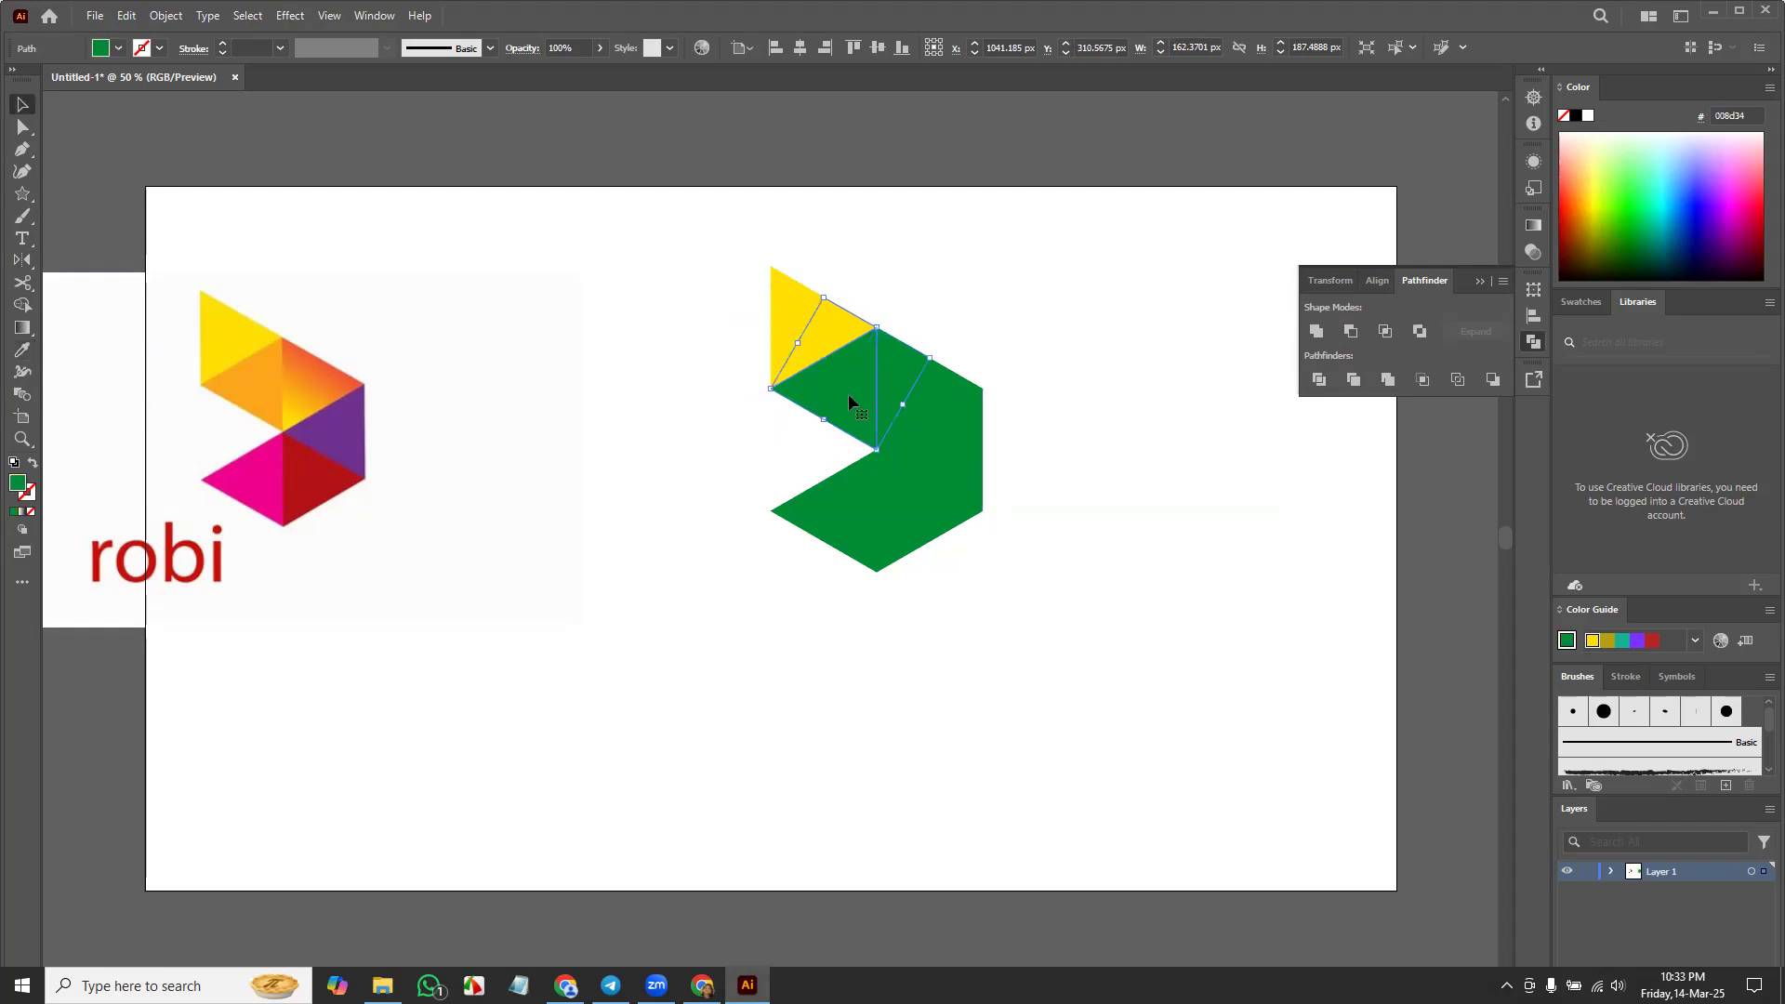
pyautogui.press('i')
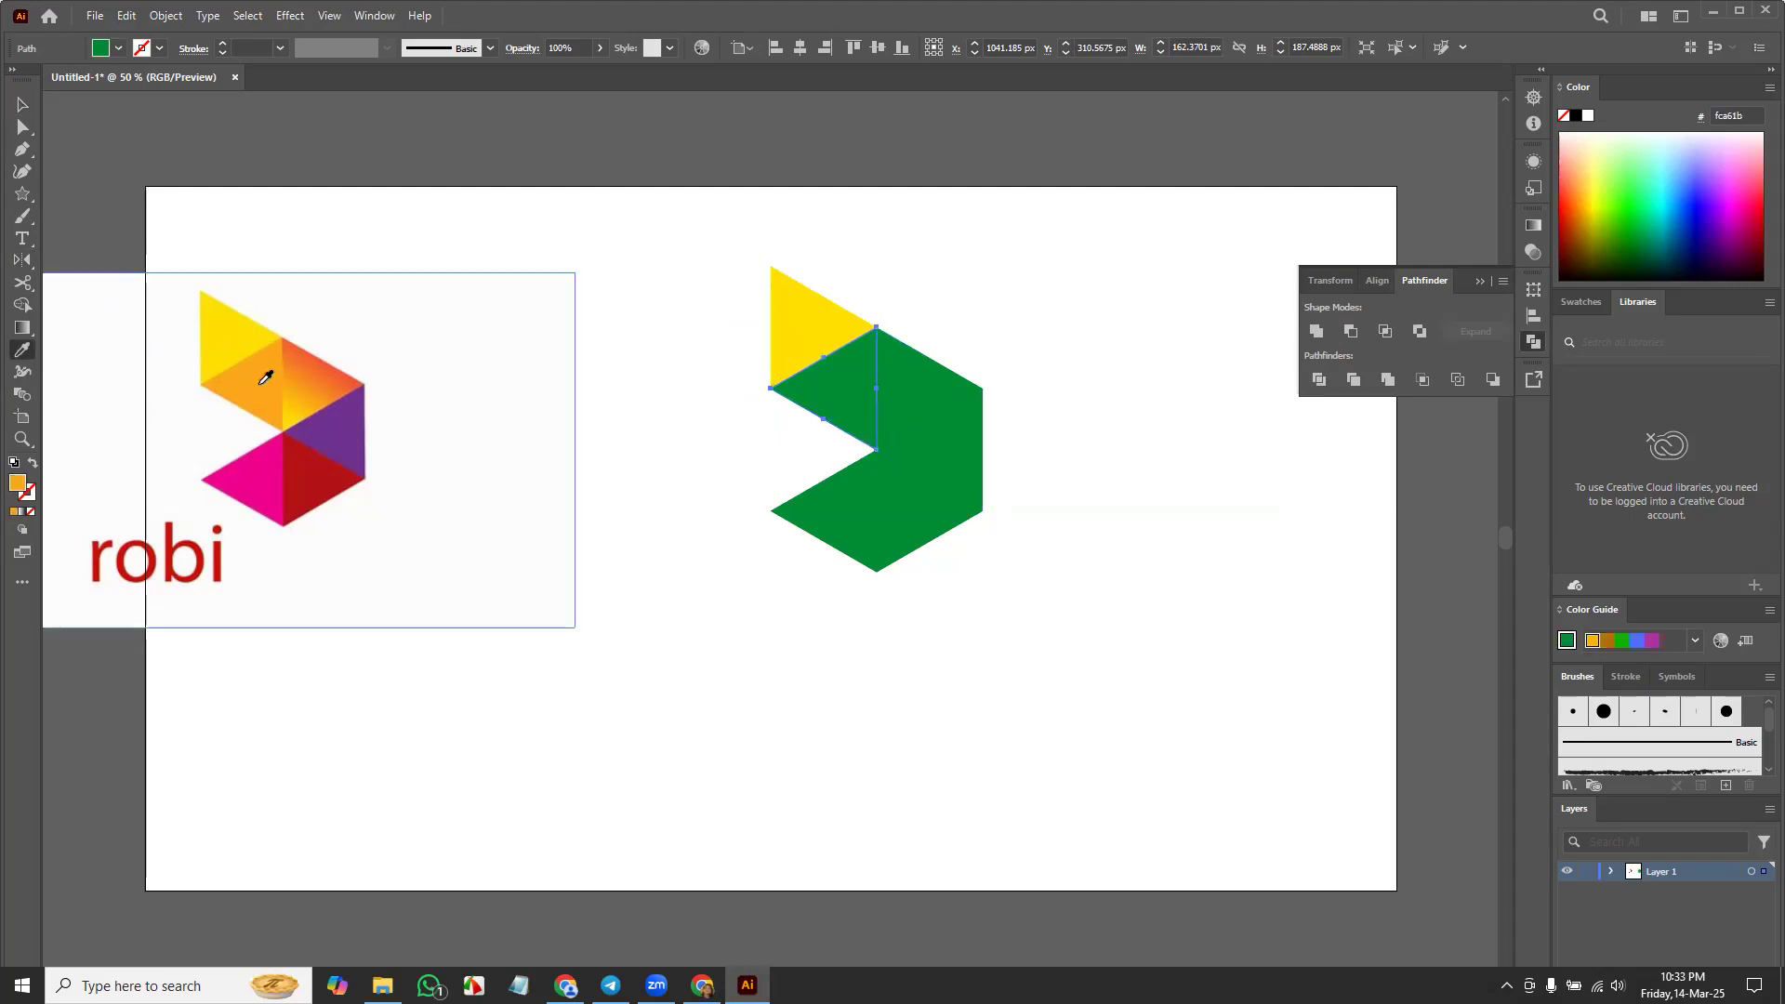
pyautogui.click(260, 367)
# Step: Fill the upper-right triangle with orange and the right triangle with purple, sampled from the matching parts of the Robi logo
pyautogui.press('v')
pyautogui.click(916, 409)
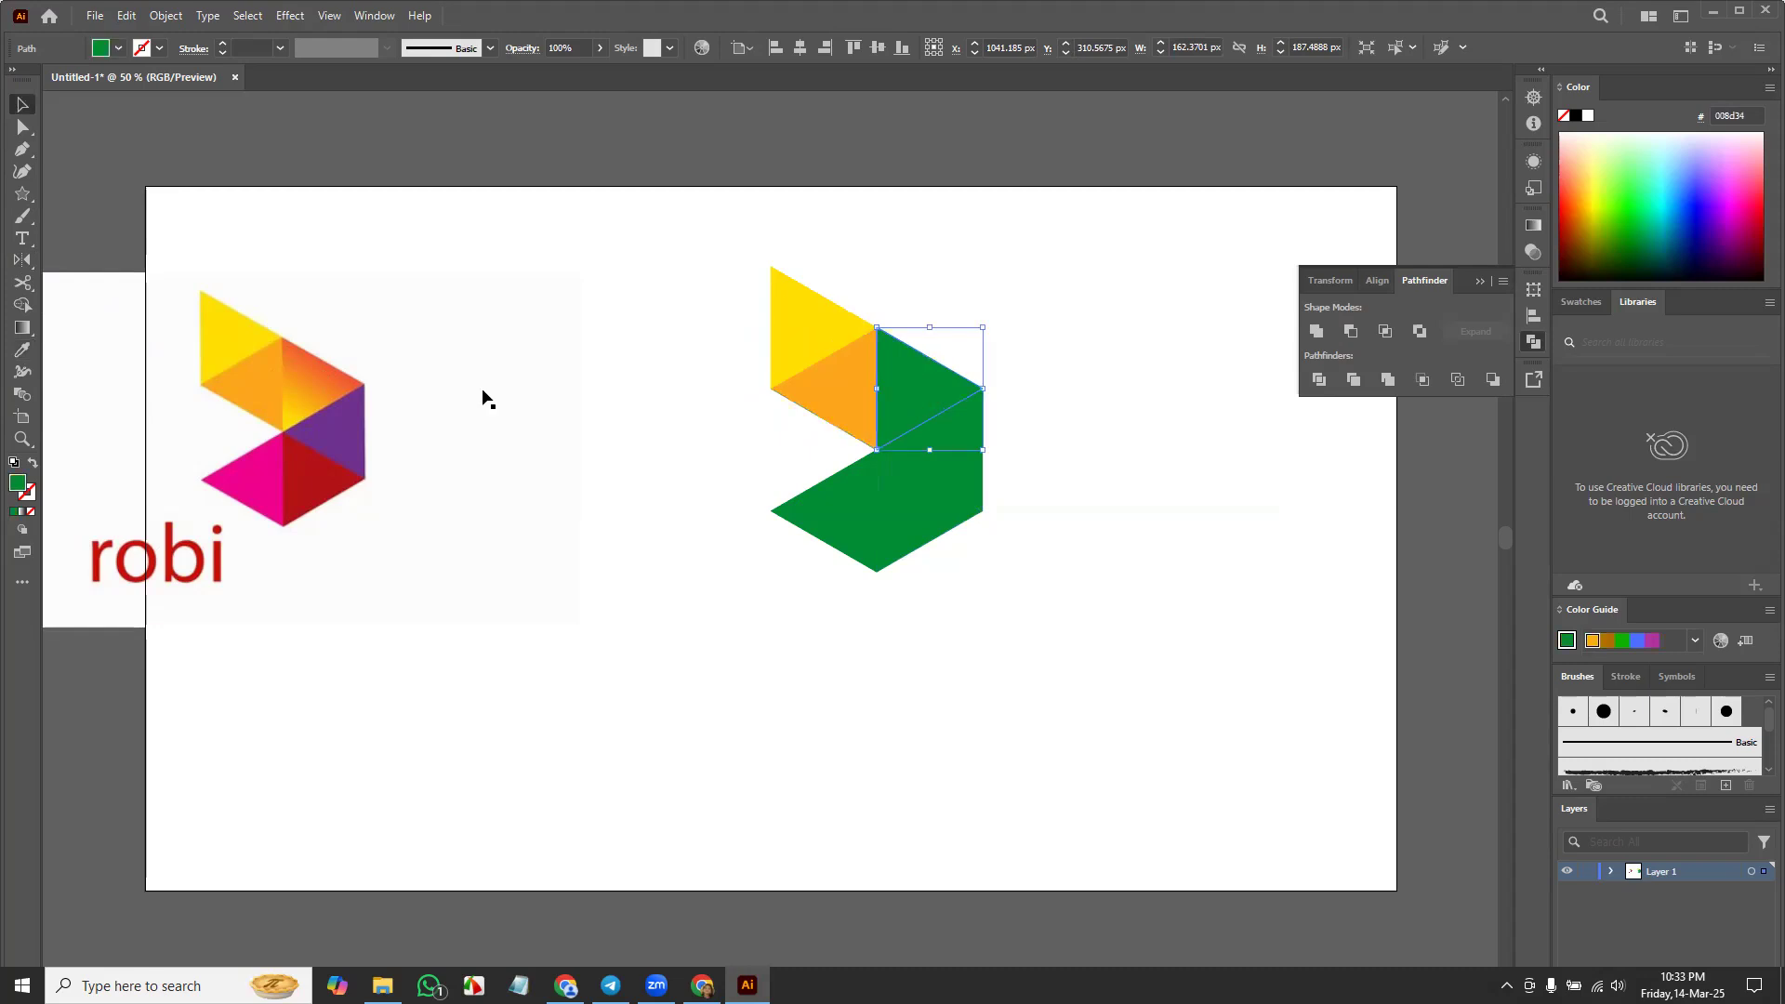
pyautogui.press('i')
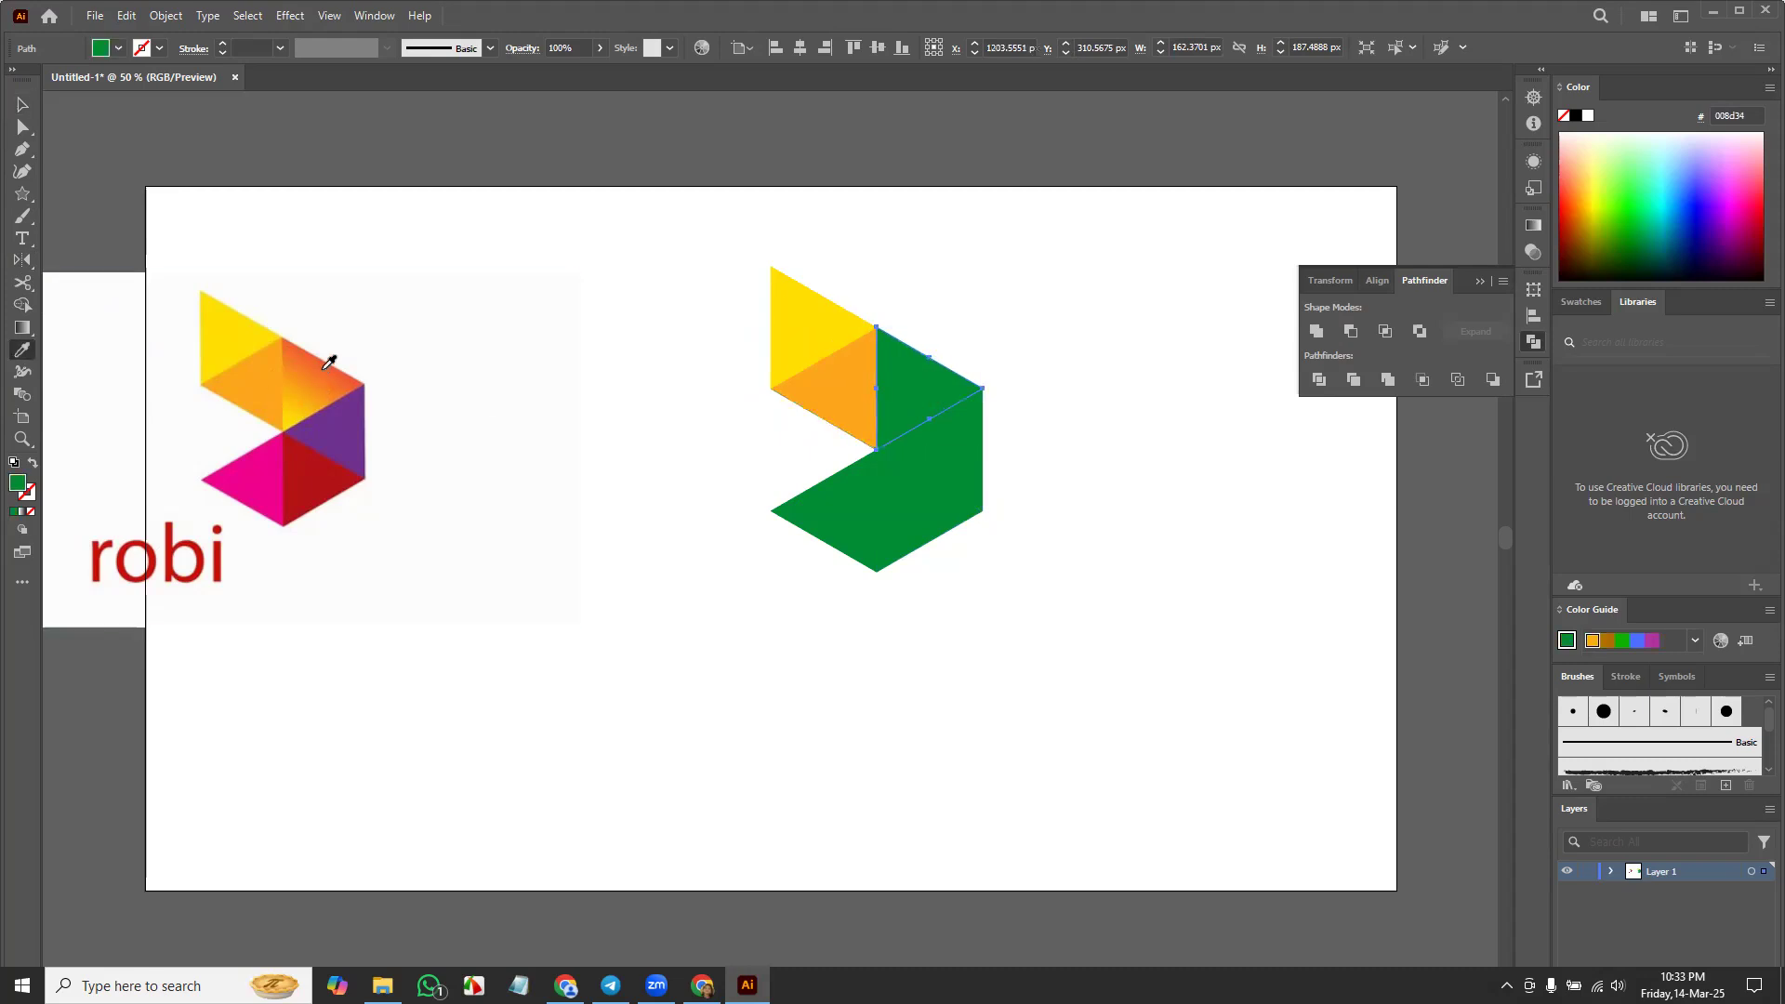
pyautogui.click(324, 362)
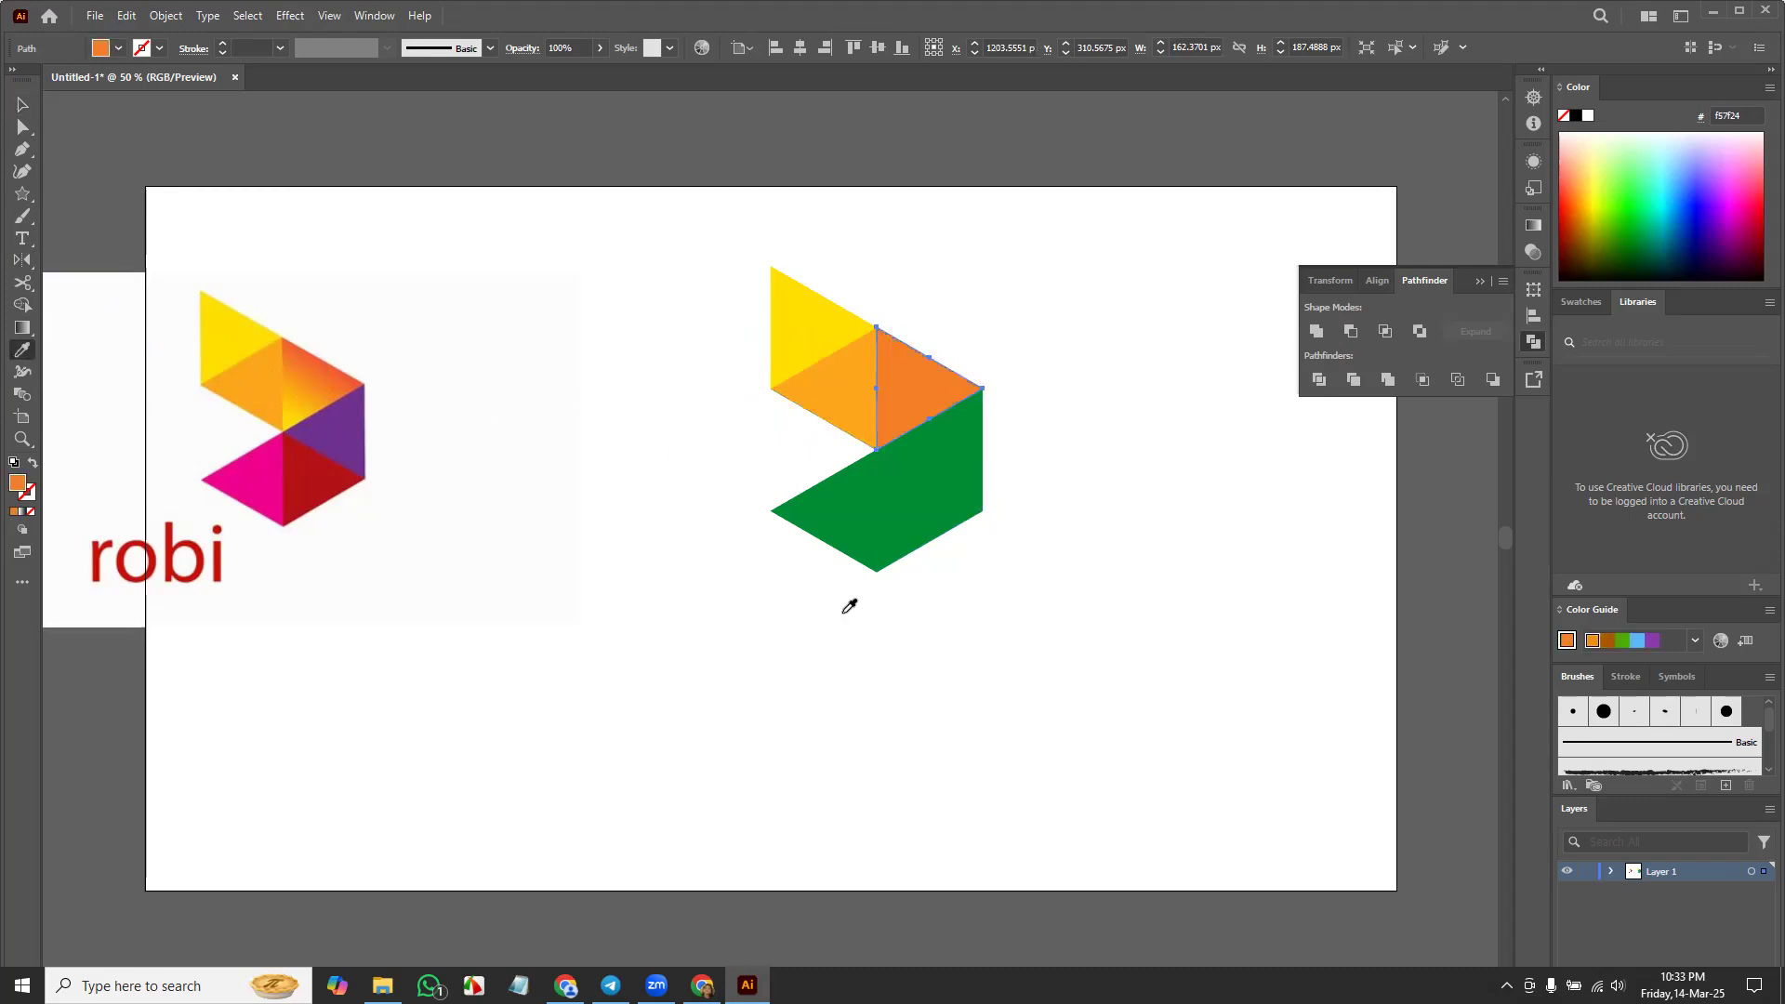
pyautogui.press('v')
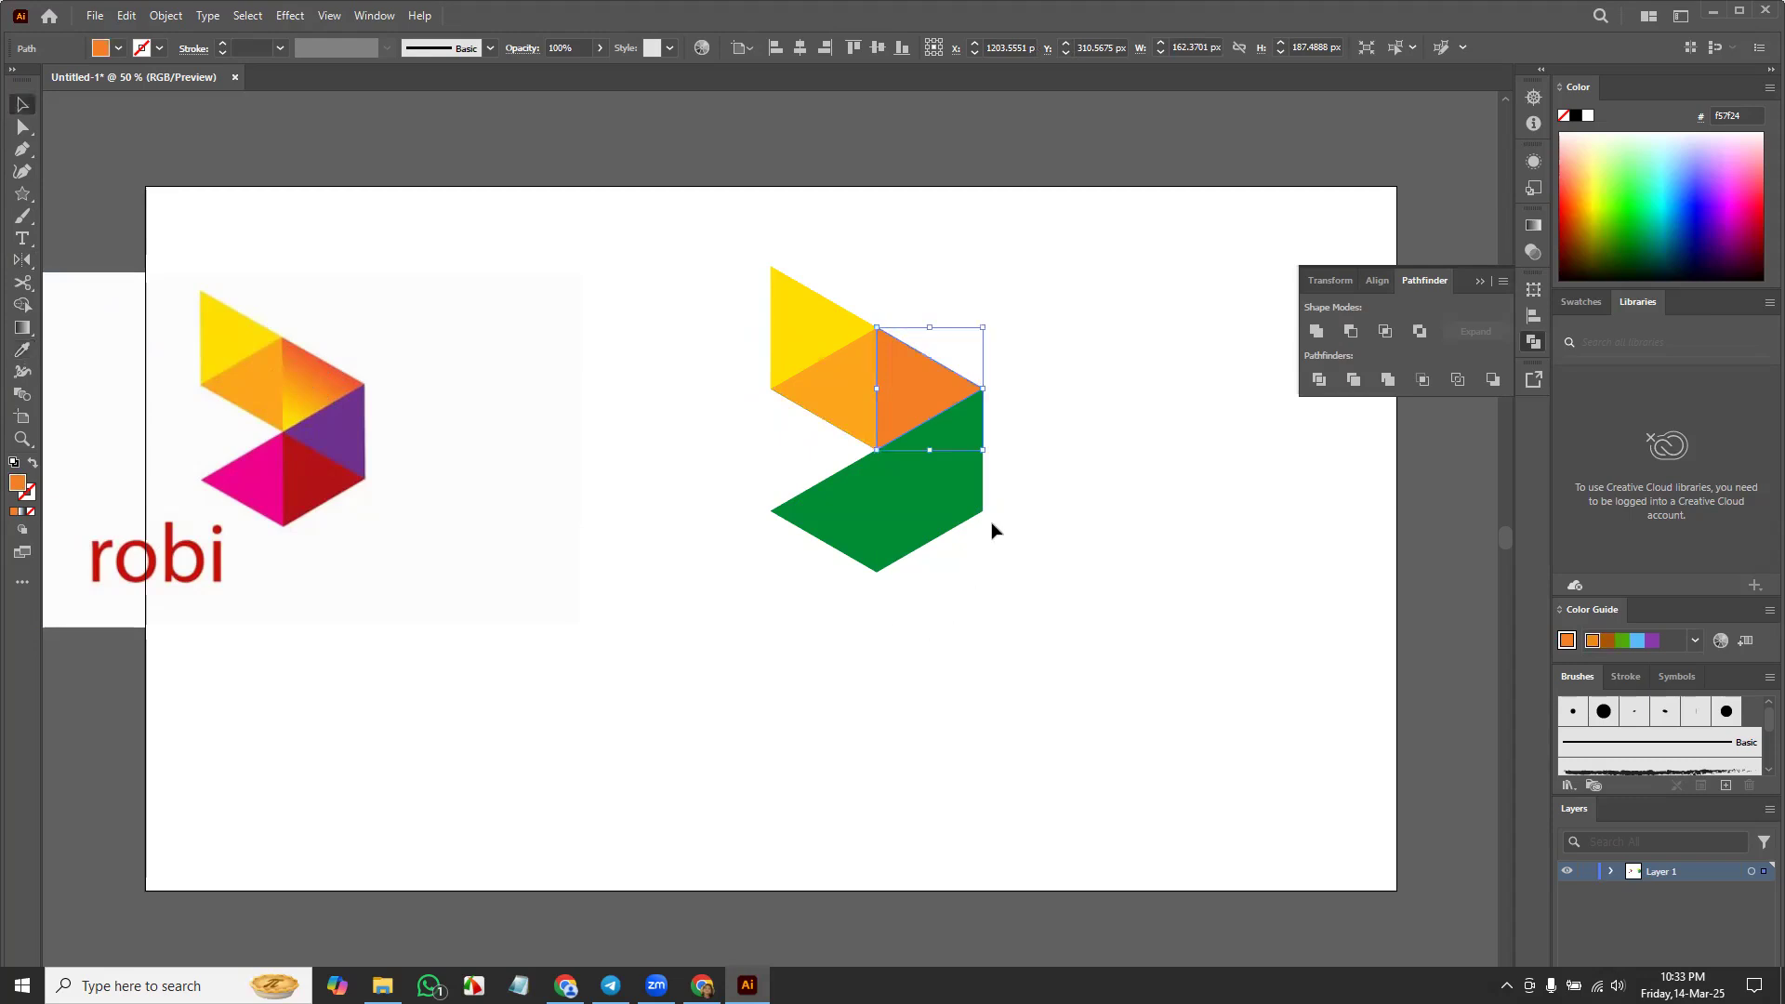
pyautogui.click(954, 427)
pyautogui.press('i')
pyautogui.click(345, 424)
# Step: Fill the lower-right triangle with dark red and the lower-left triangle with magenta, sampled from the Robi logo
pyautogui.press('v')
pyautogui.click(922, 520)
pyautogui.press('i')
pyautogui.click(326, 459)
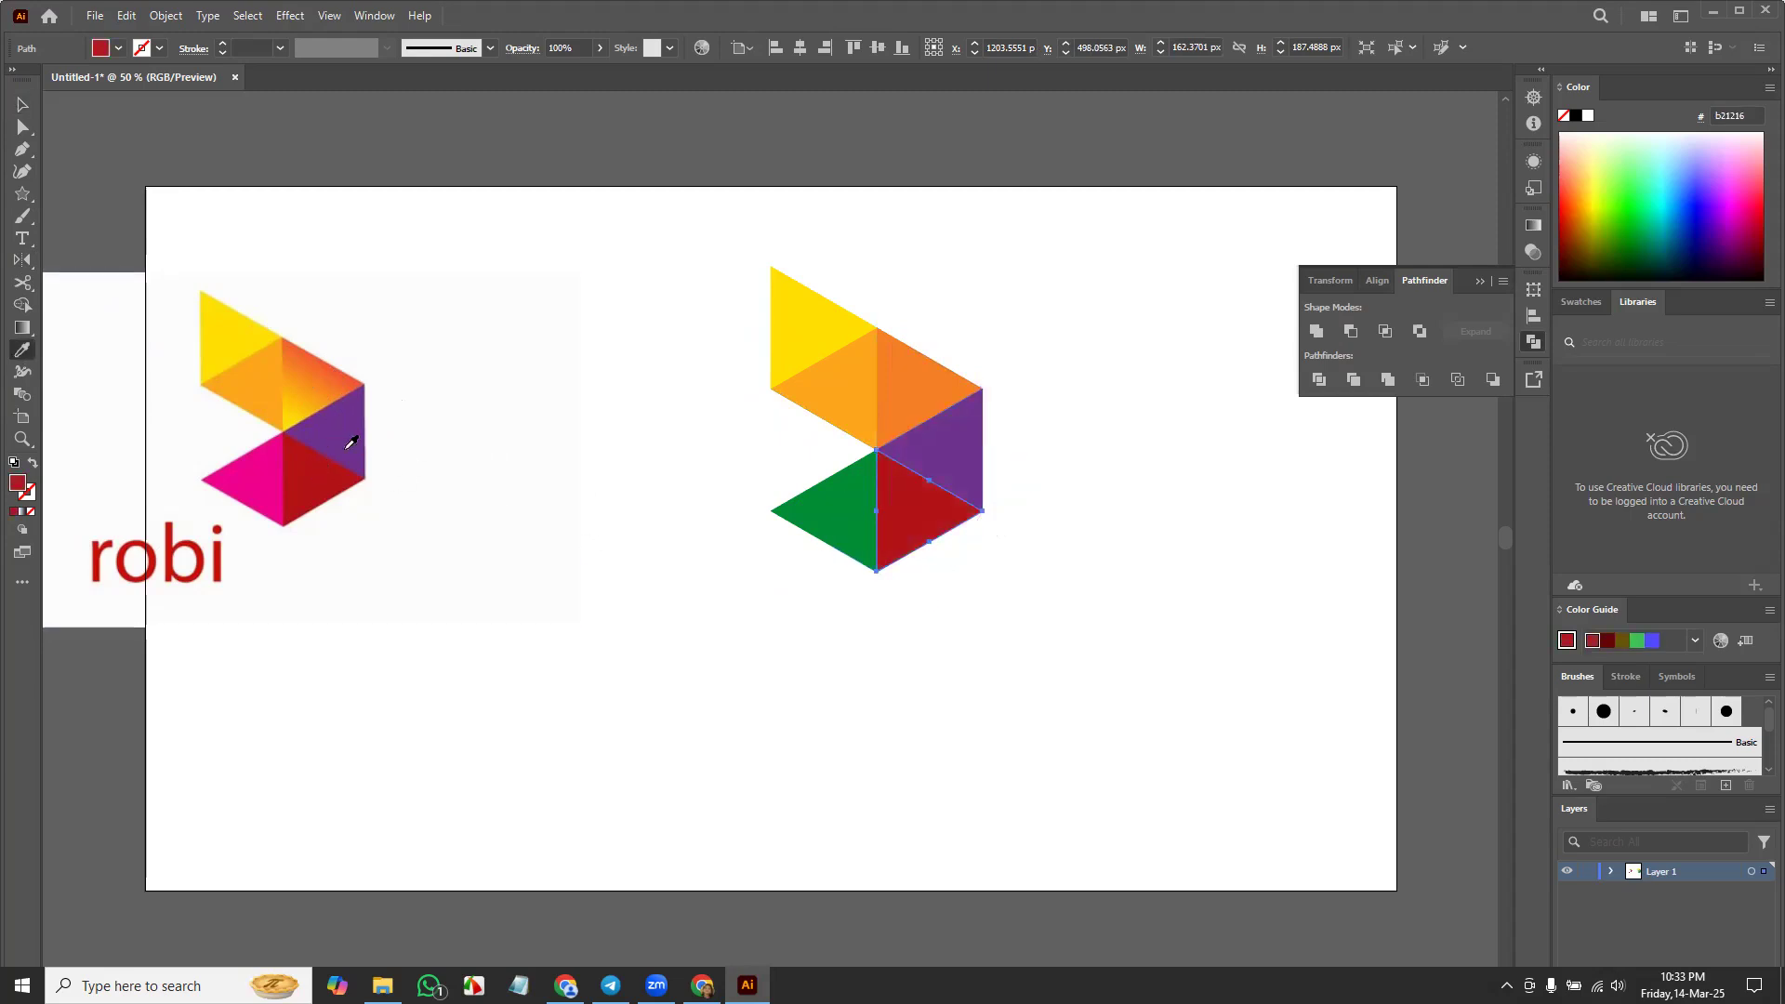
pyautogui.press('v')
pyautogui.click(816, 510)
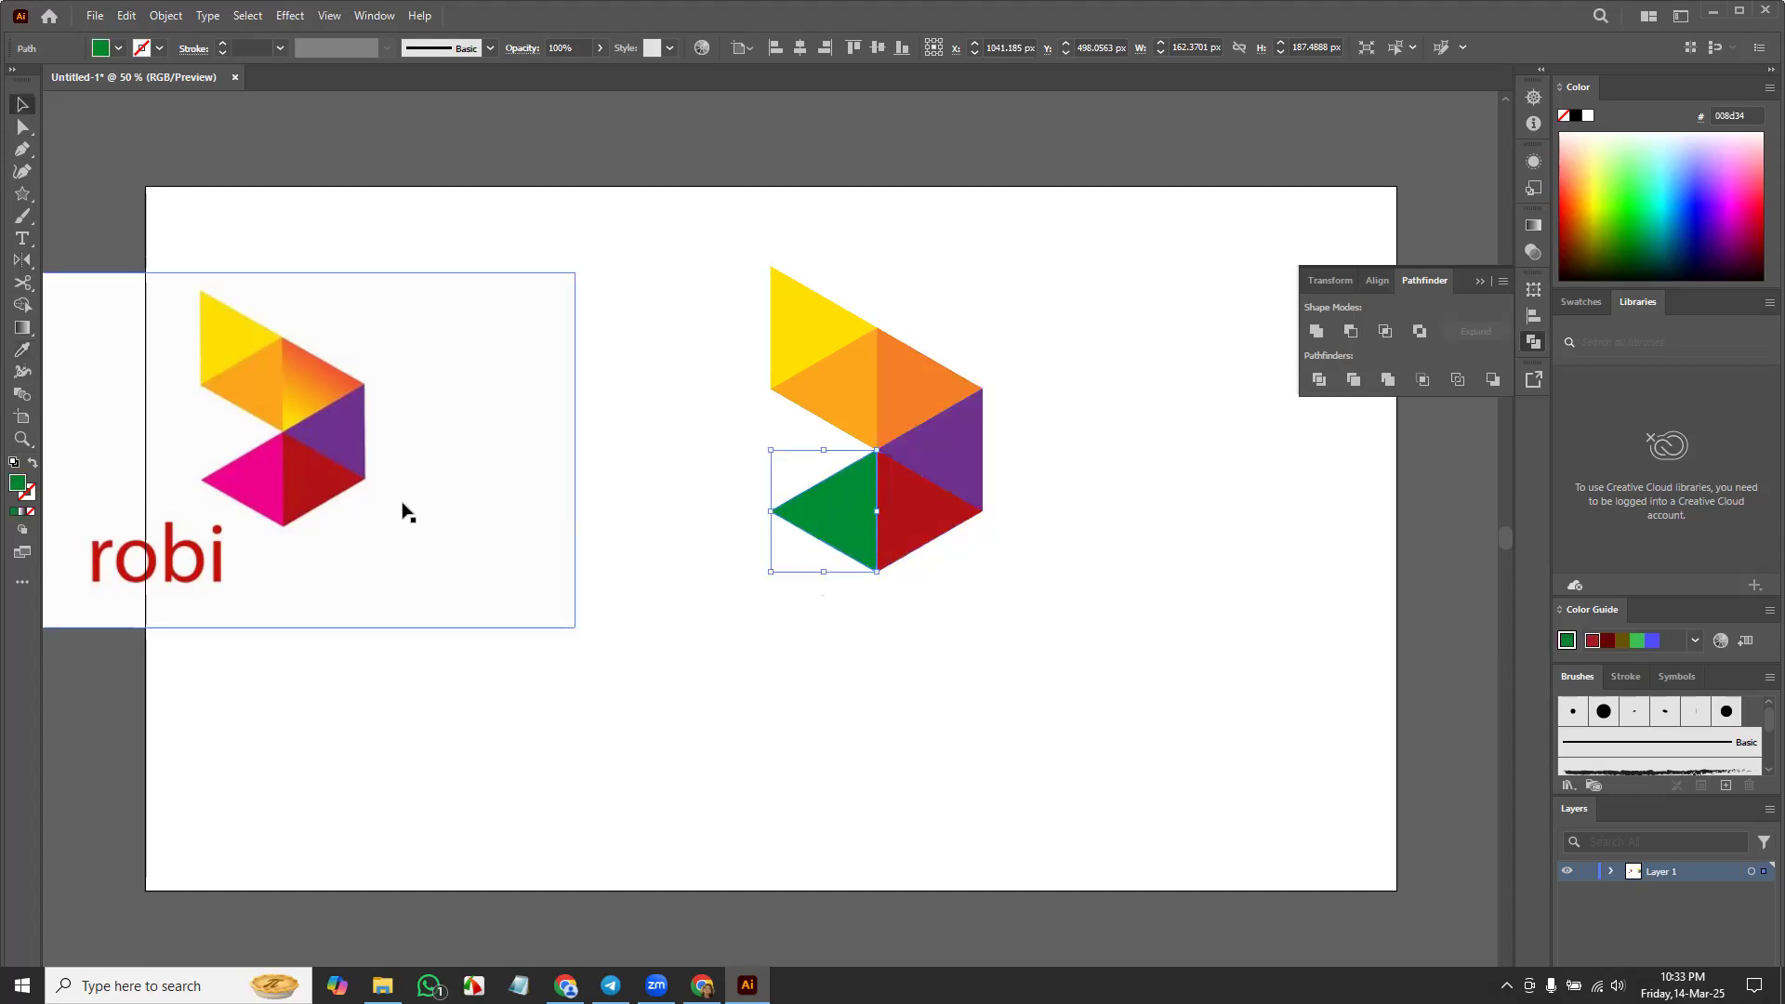
pyautogui.press('i')
pyautogui.click(251, 478)
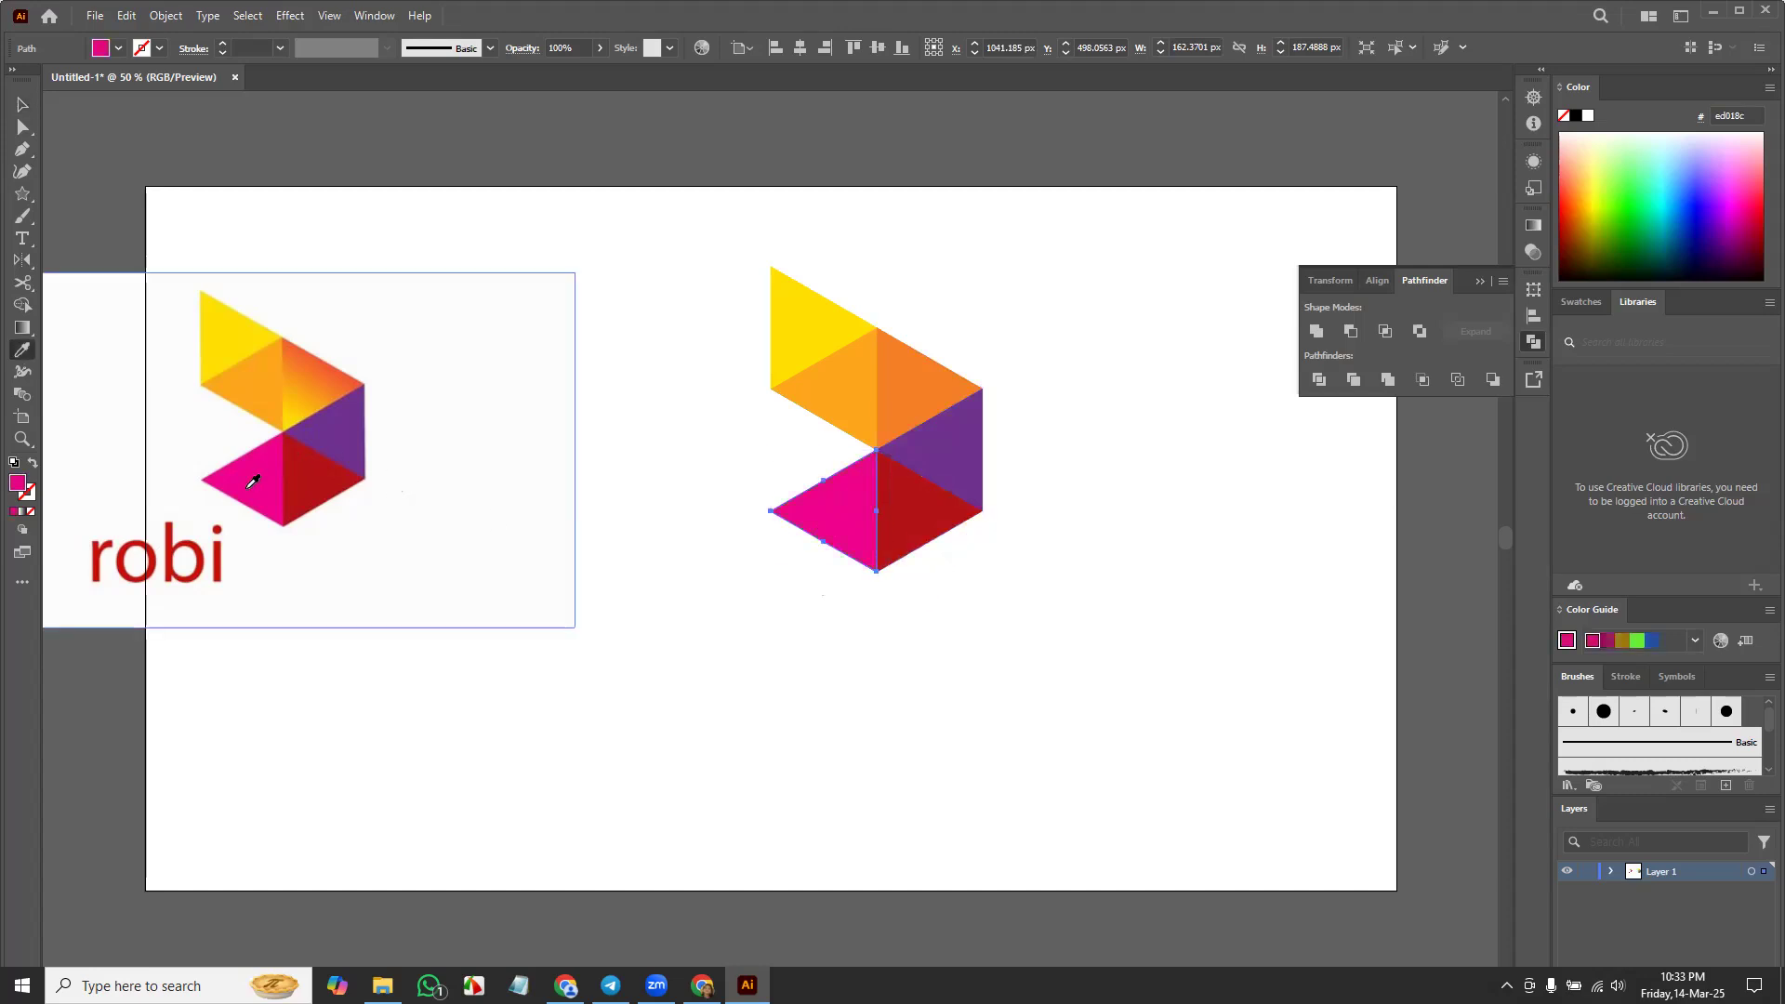
# Step: Move all six coloured triangles together slightly down and to the left, and deselect them
pyautogui.click(22, 105)
pyautogui.moveTo(729, 260); pyautogui.dragTo(1064, 721)
pyautogui.moveTo(909, 502); pyautogui.dragTo(888, 532)
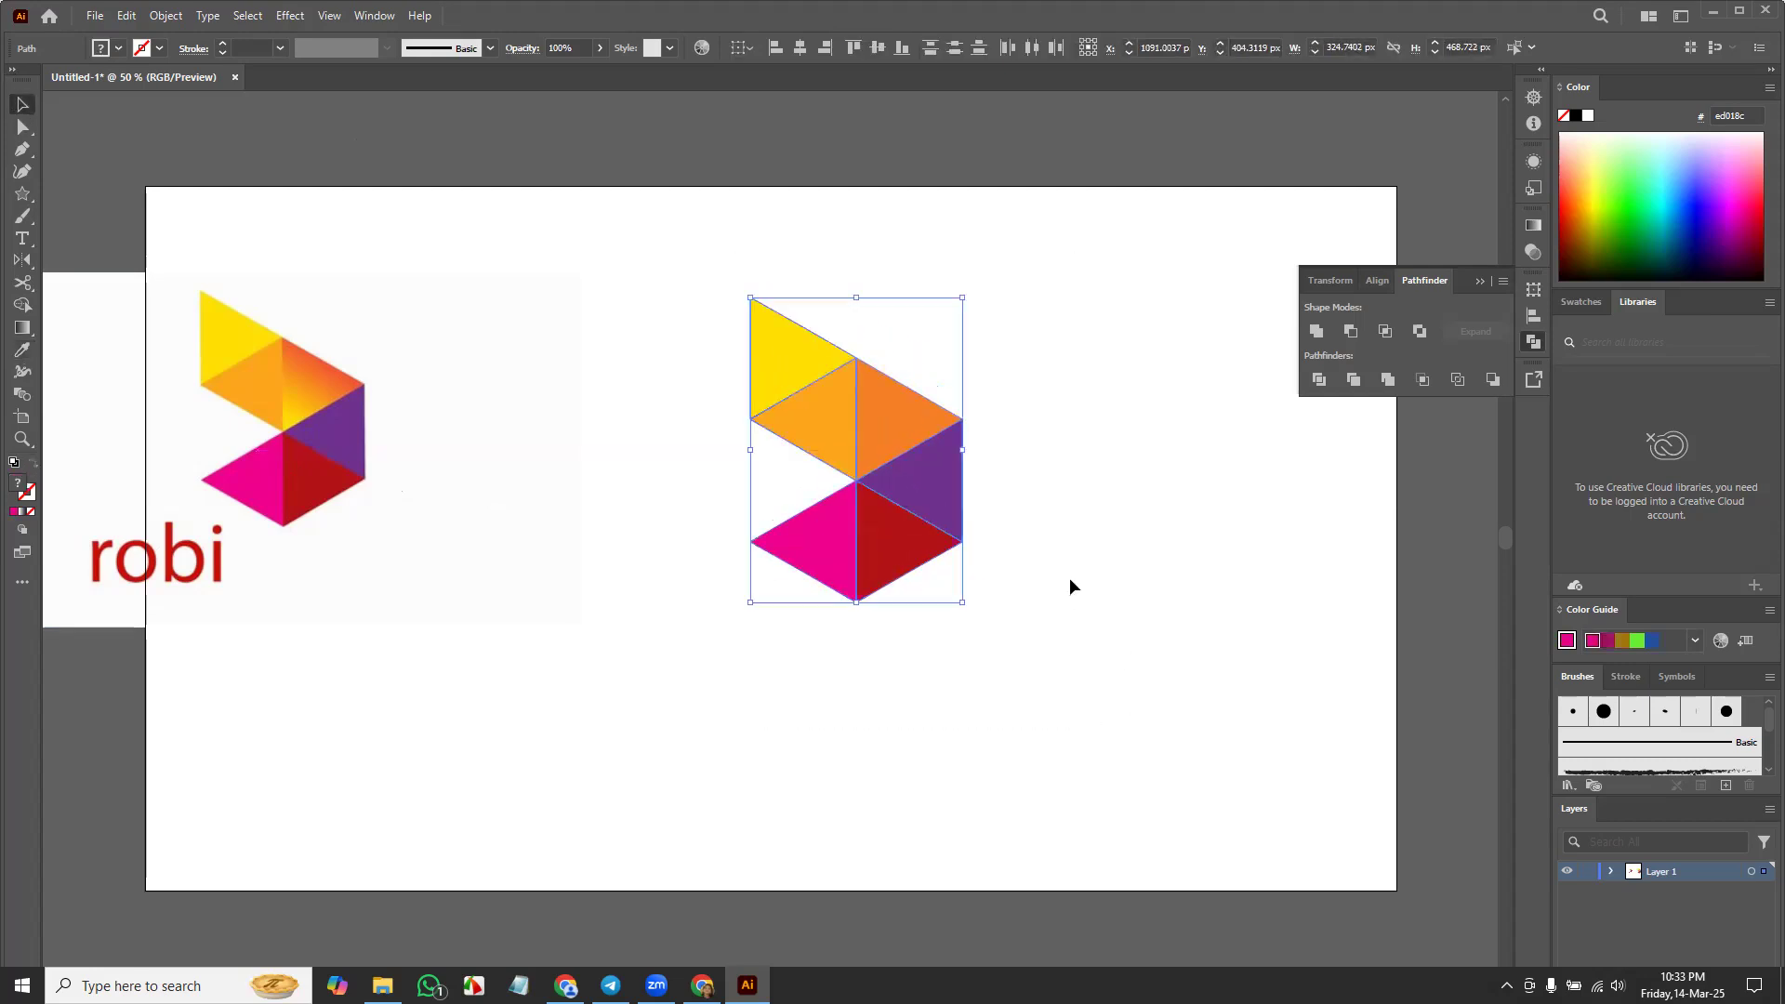
pyautogui.click(1069, 580)
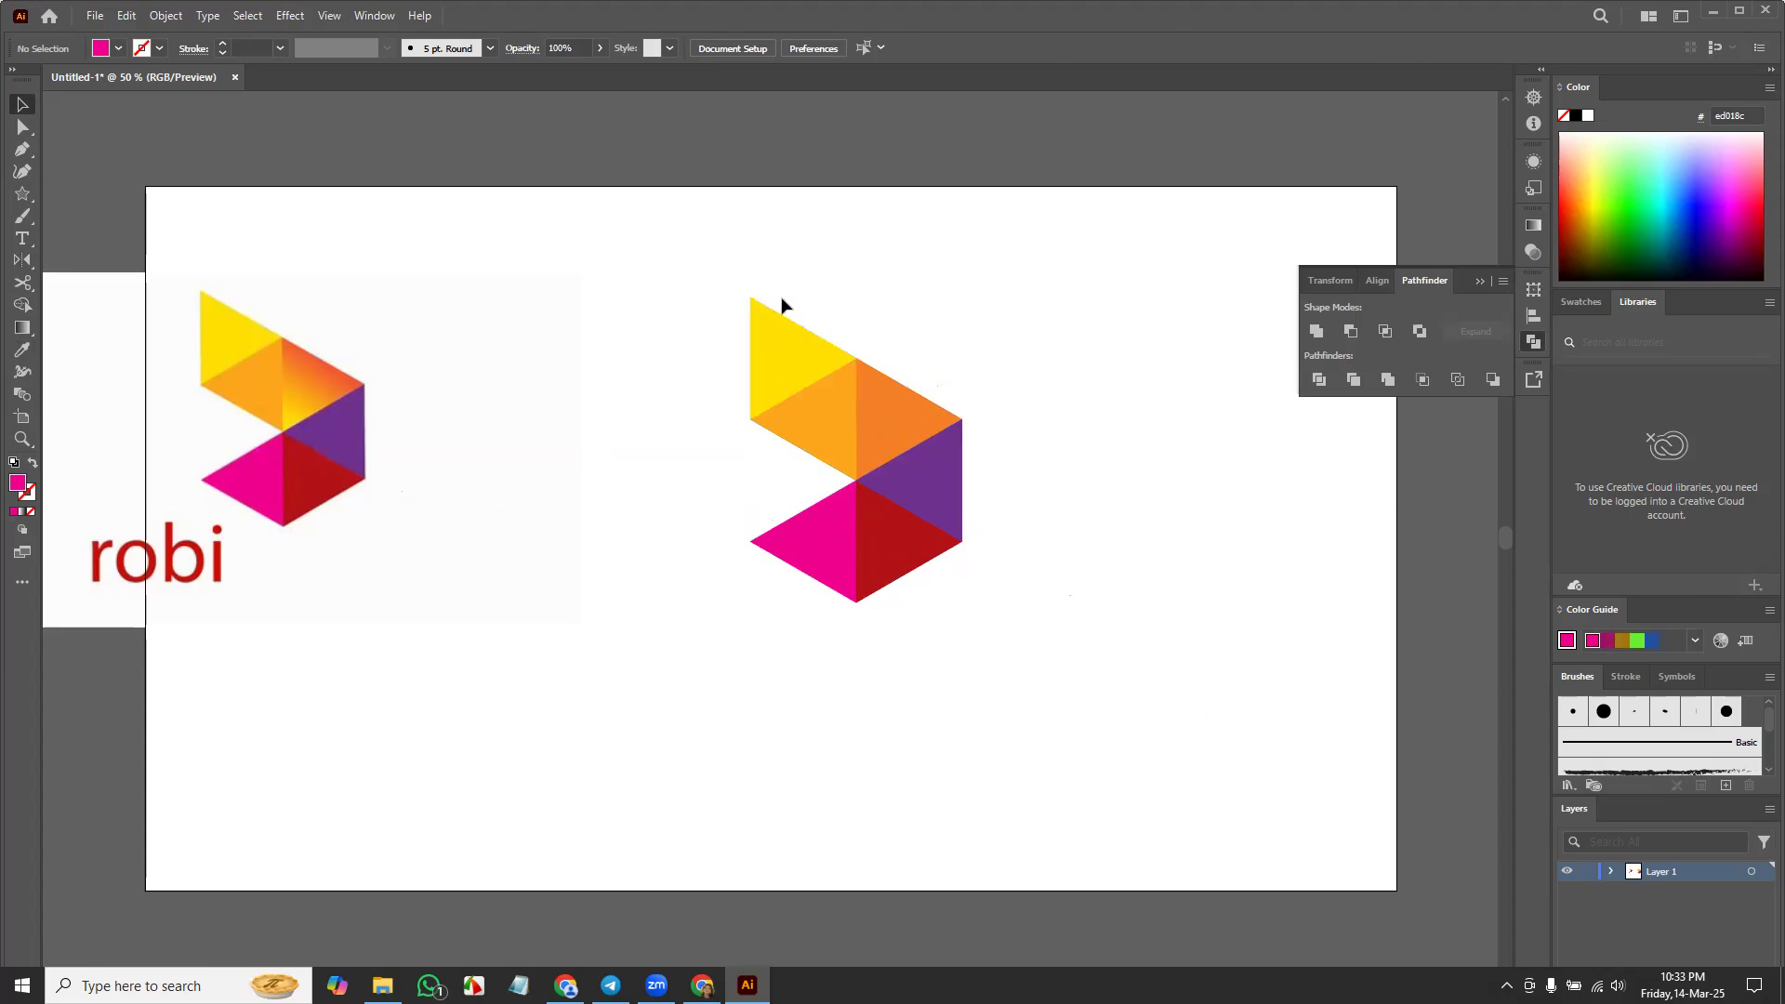
pyautogui.moveTo(737, 279); pyautogui.dragTo(996, 615)
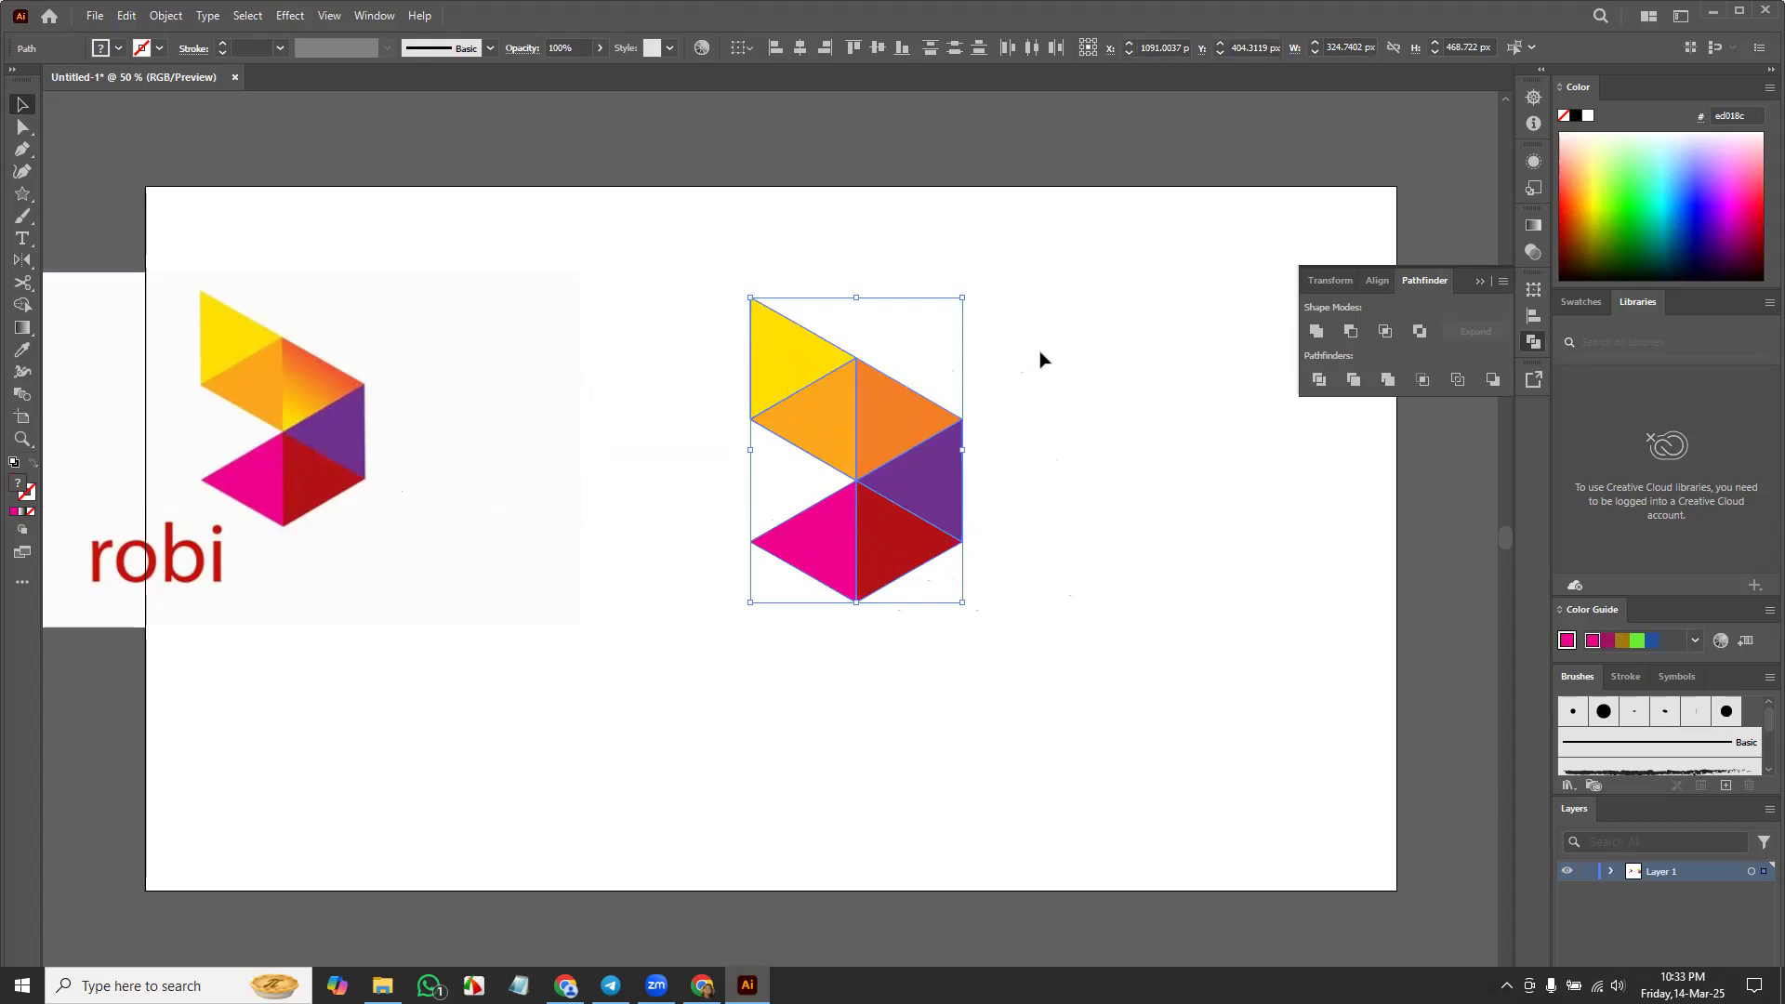
pyautogui.click(18, 196)
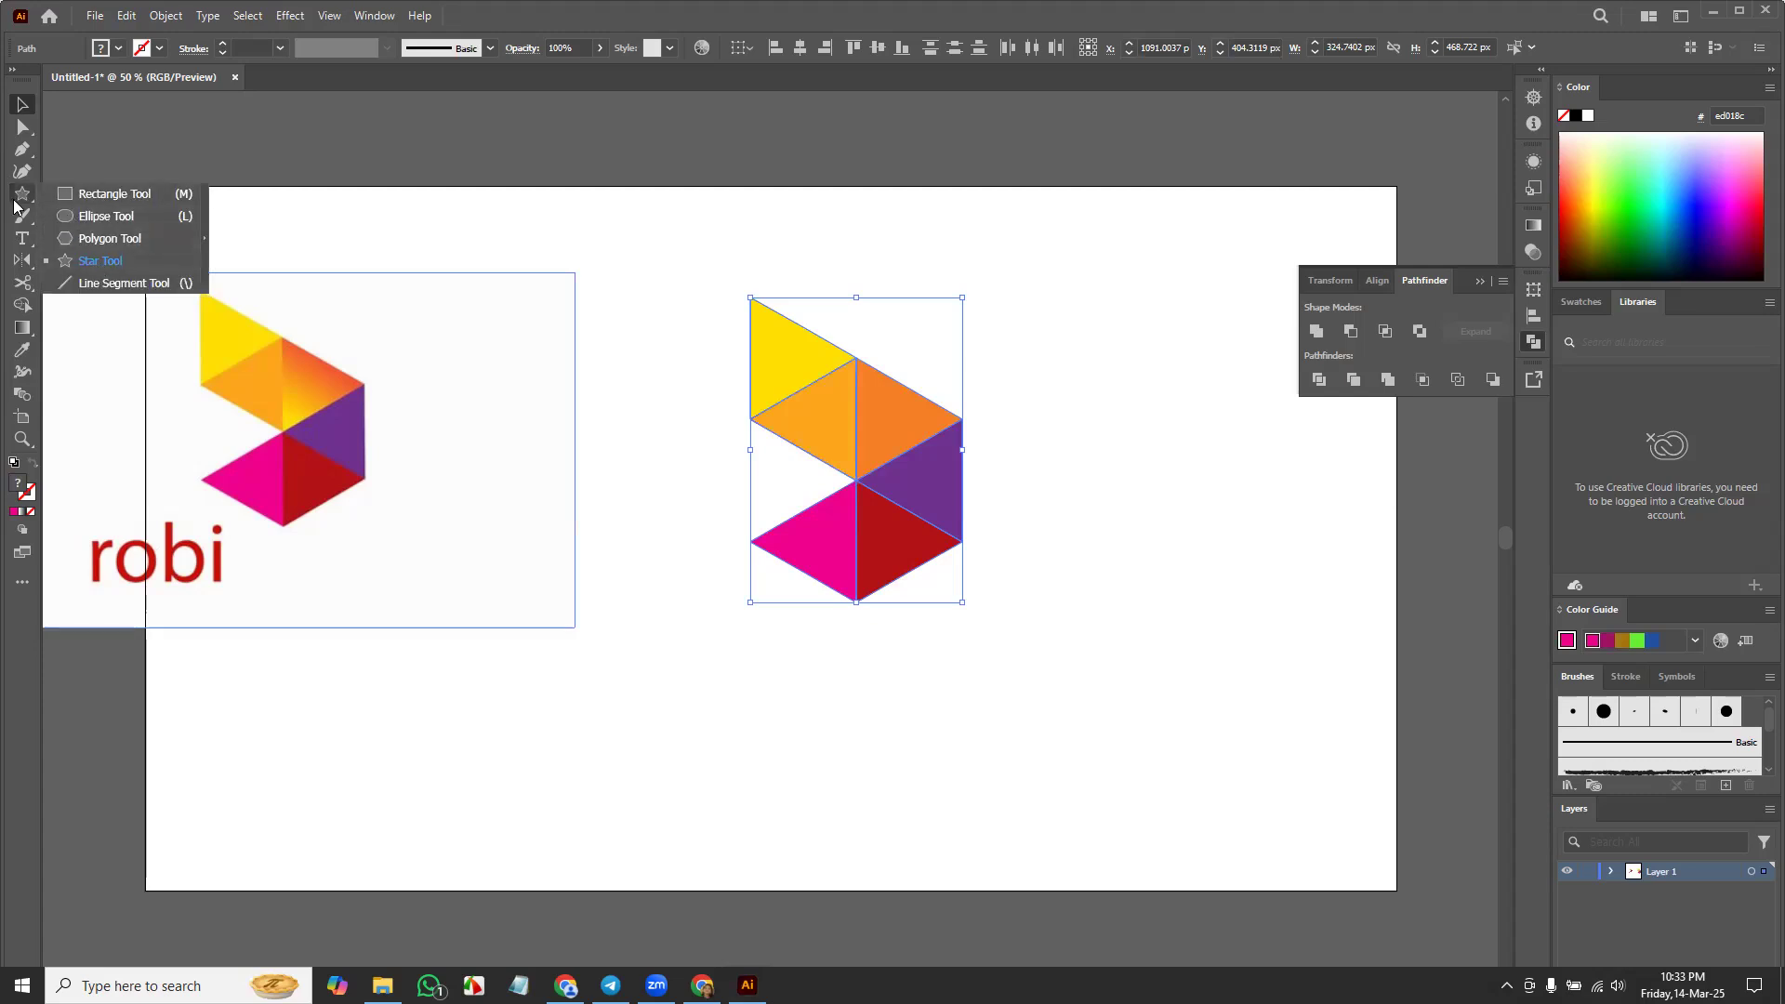
pyautogui.click(22, 261)
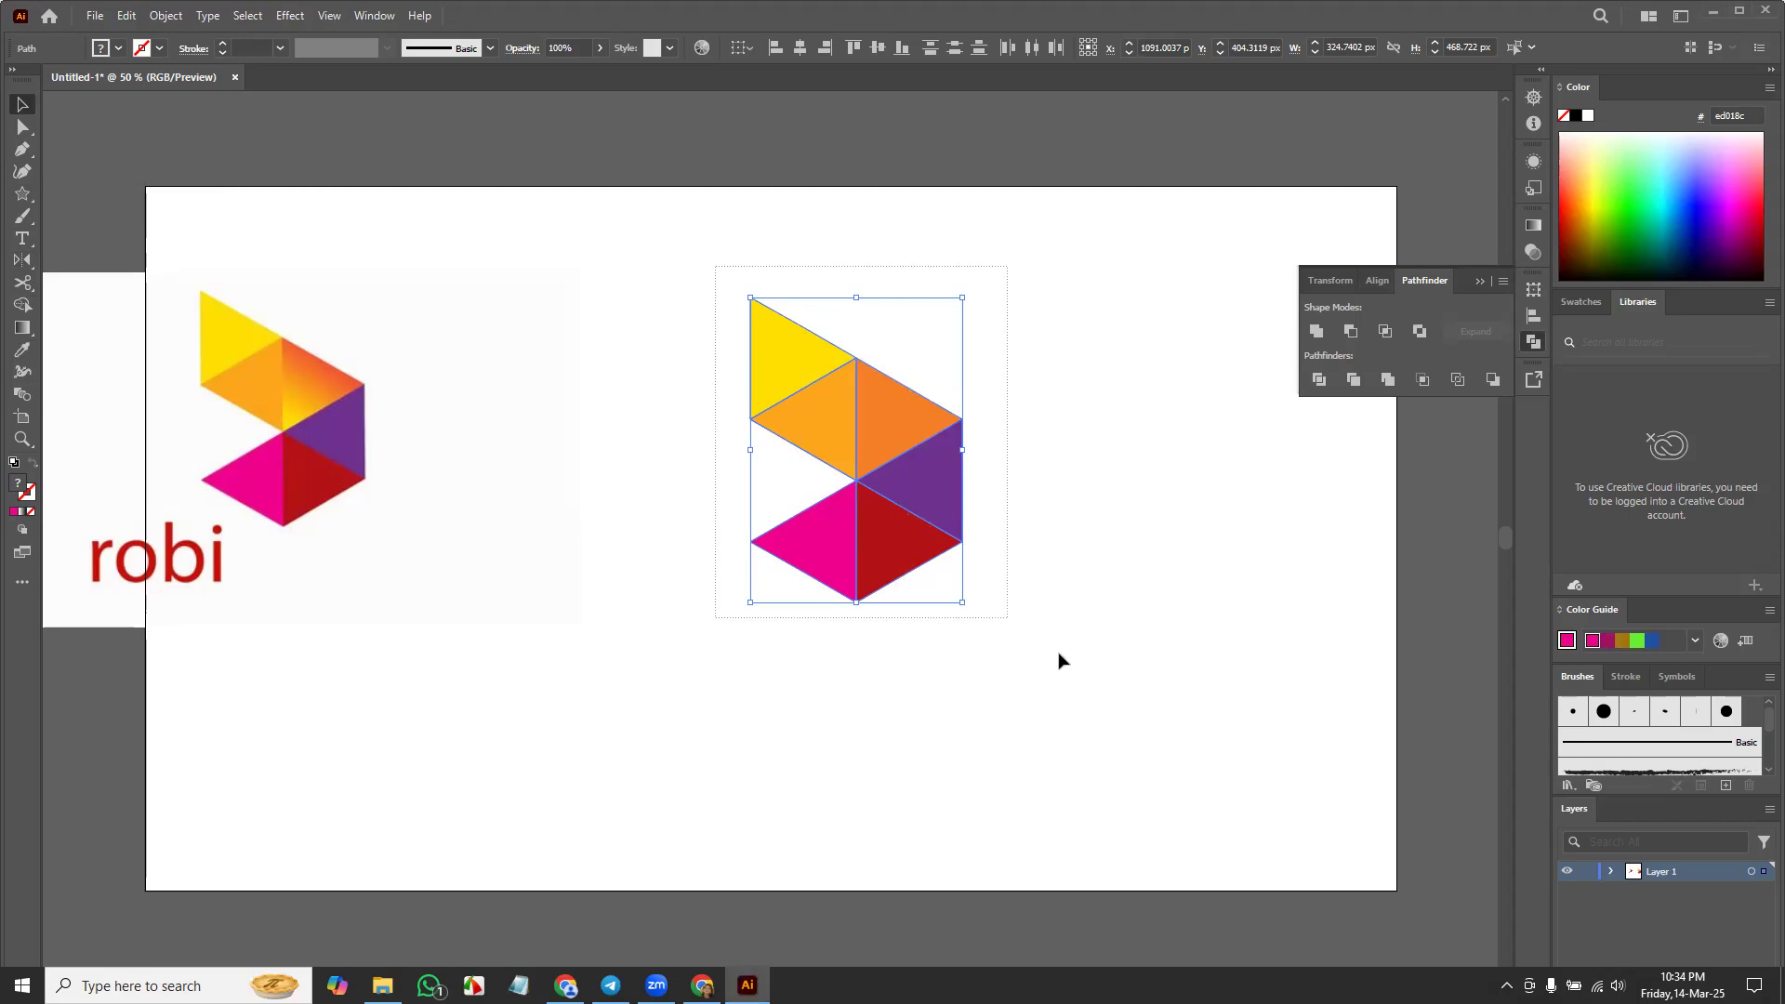
pyautogui.click(1095, 554)
pyautogui.moveTo(713, 282); pyautogui.dragTo(1100, 809)
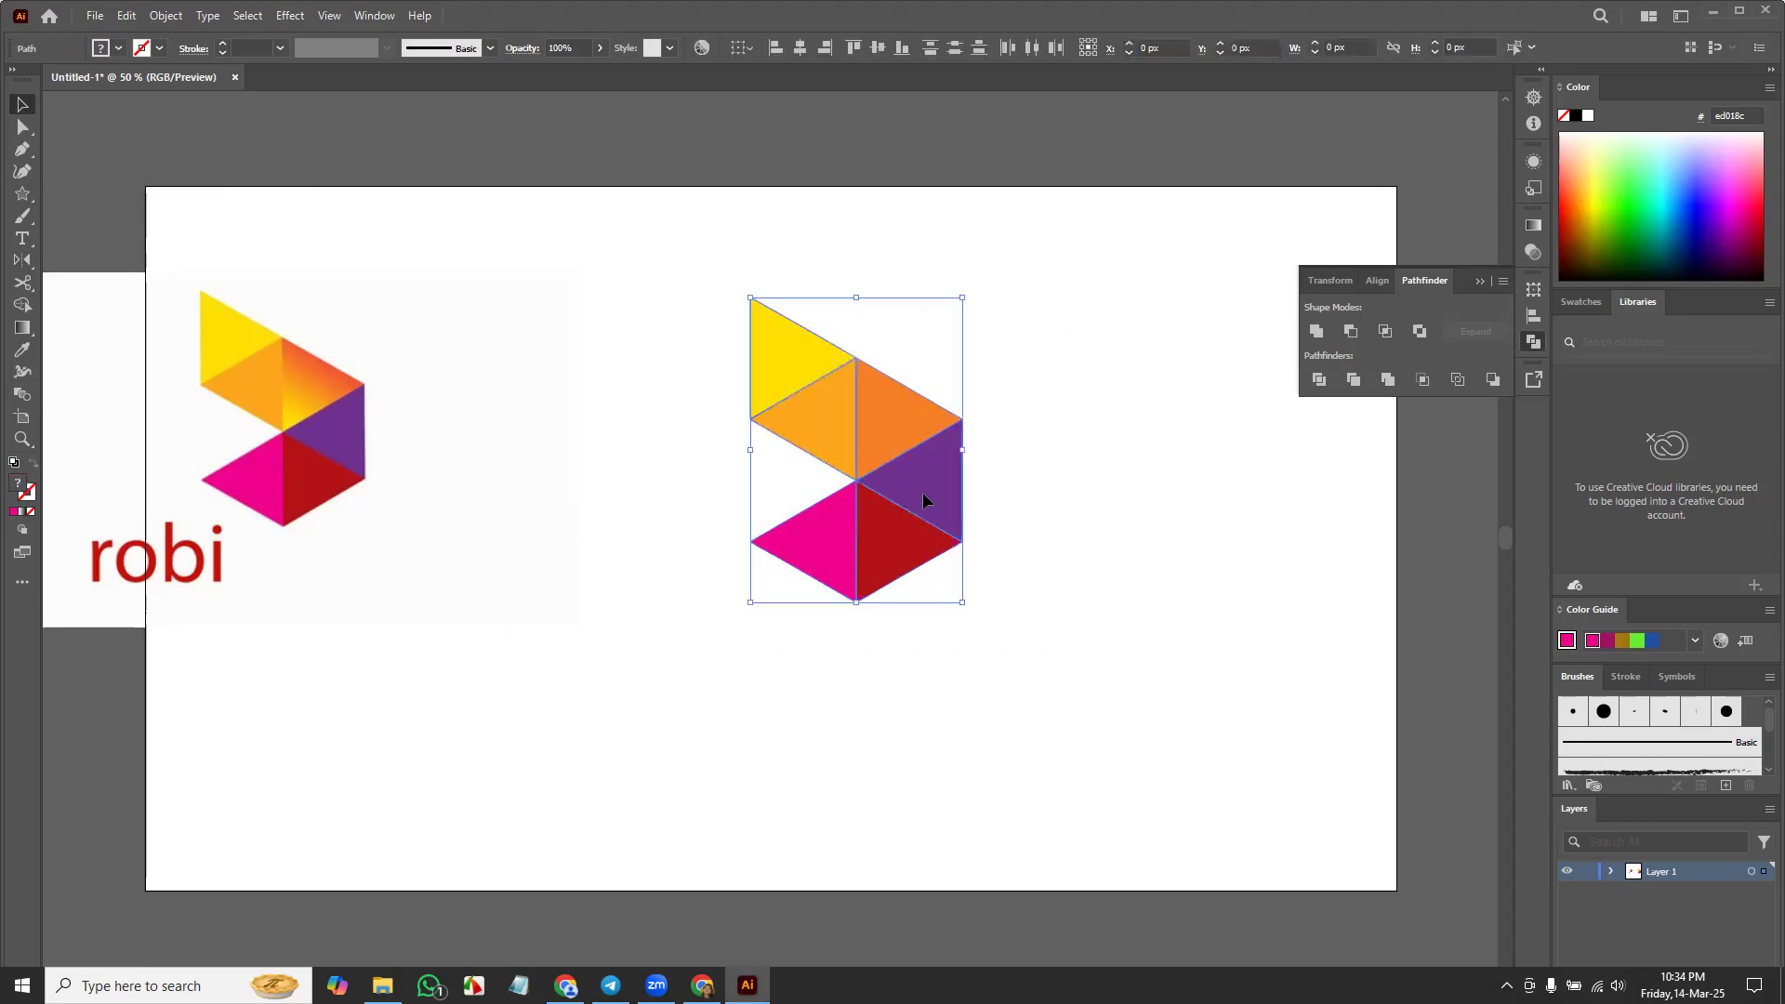
pyautogui.click(1039, 443)
pyautogui.click(896, 421)
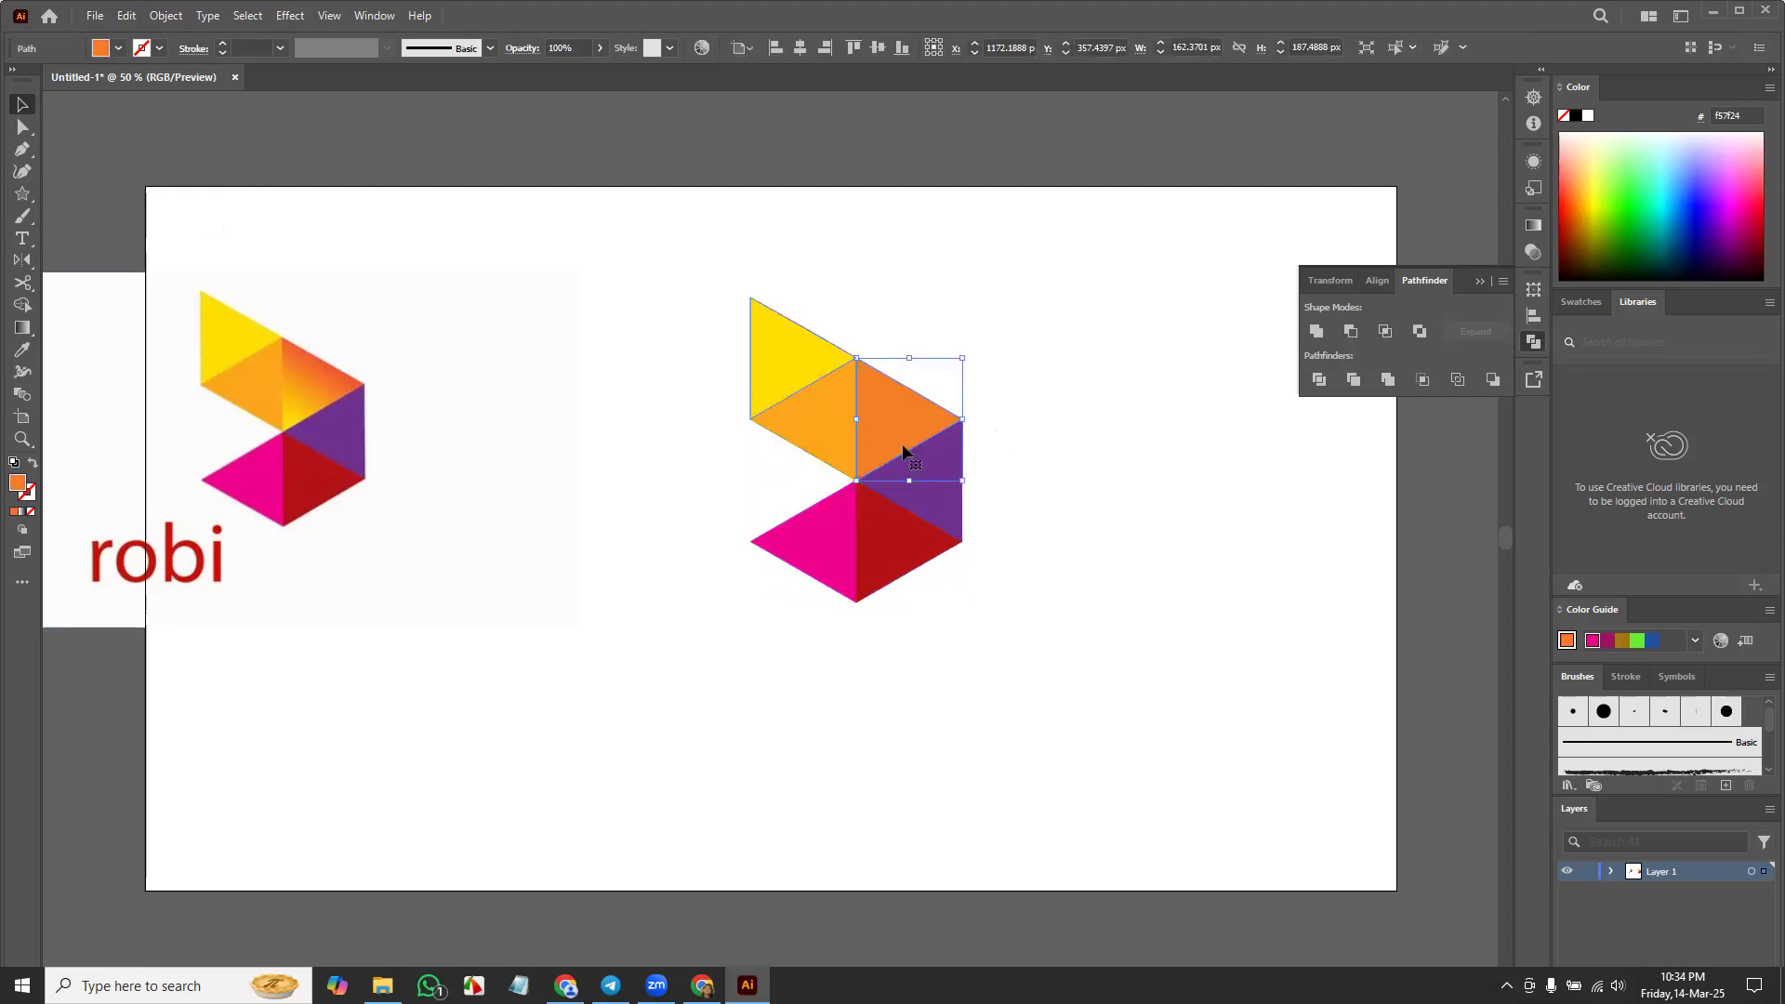
# Step: Delete the Robi reference image, move the six coloured triangles to the artboard's upper-left corner, and deselect them
pyautogui.click(336, 443)
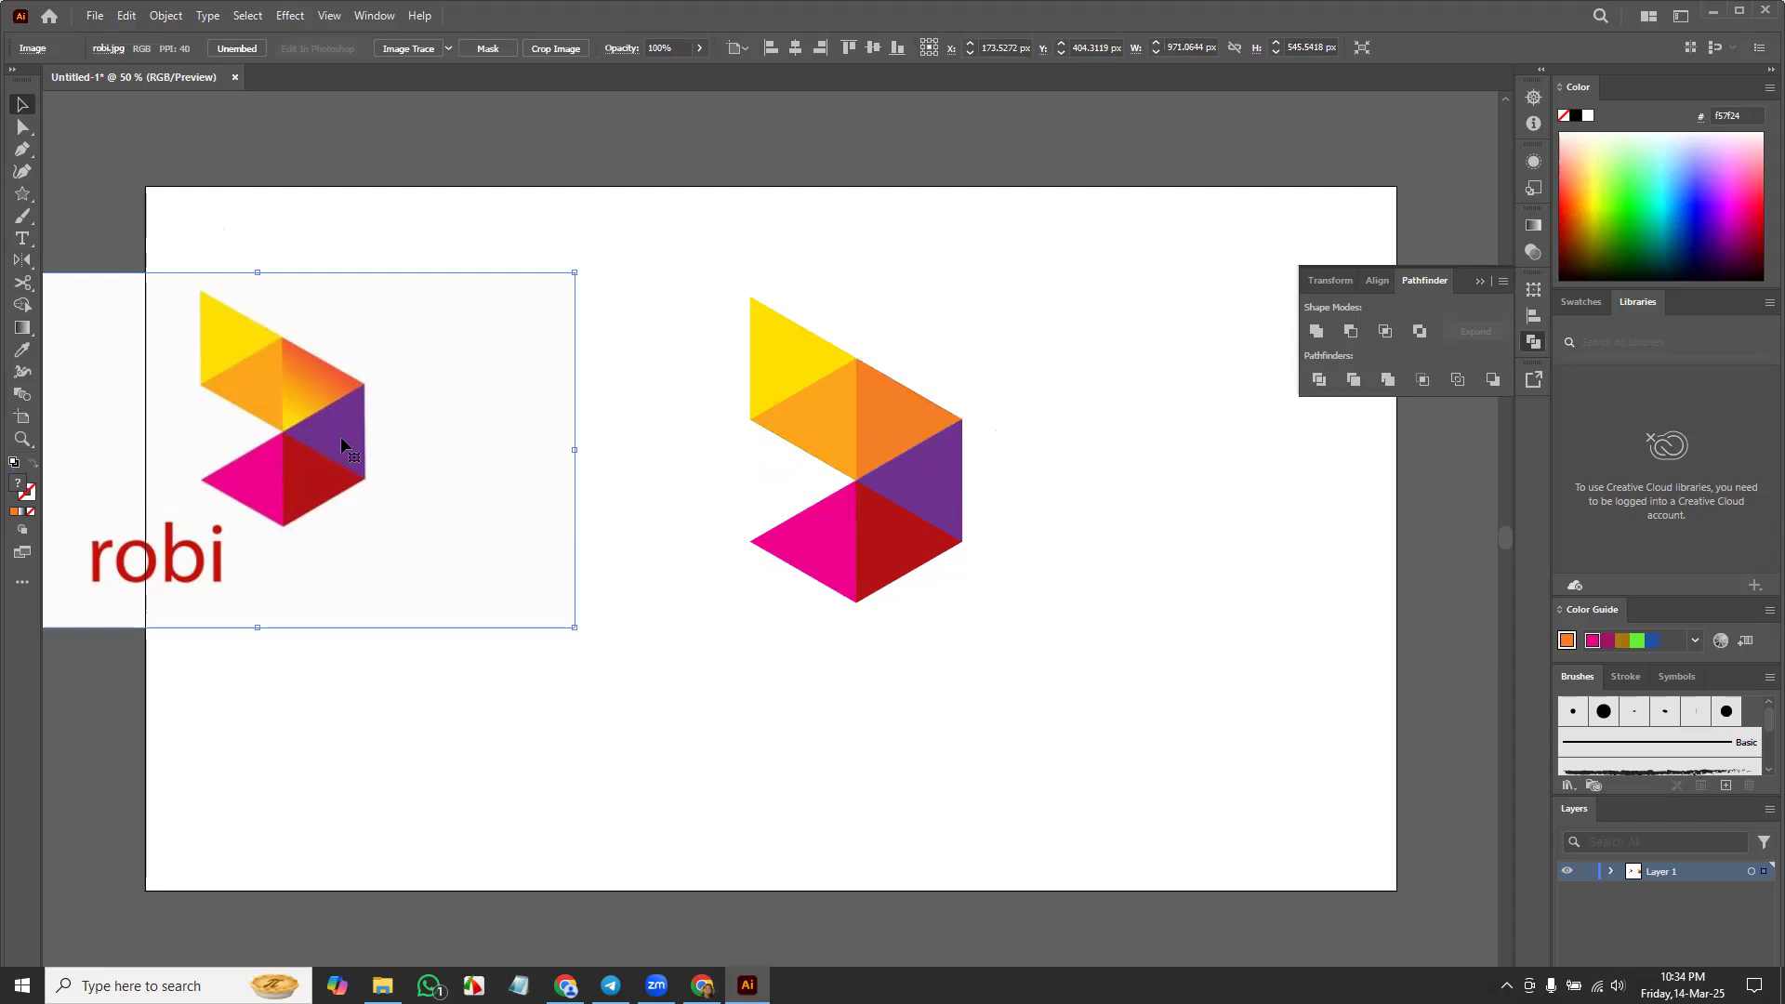
pyautogui.press('Delete')
pyautogui.moveTo(725, 262); pyautogui.dragTo(1149, 826)
pyautogui.moveTo(844, 557); pyautogui.dragTo(227, 424)
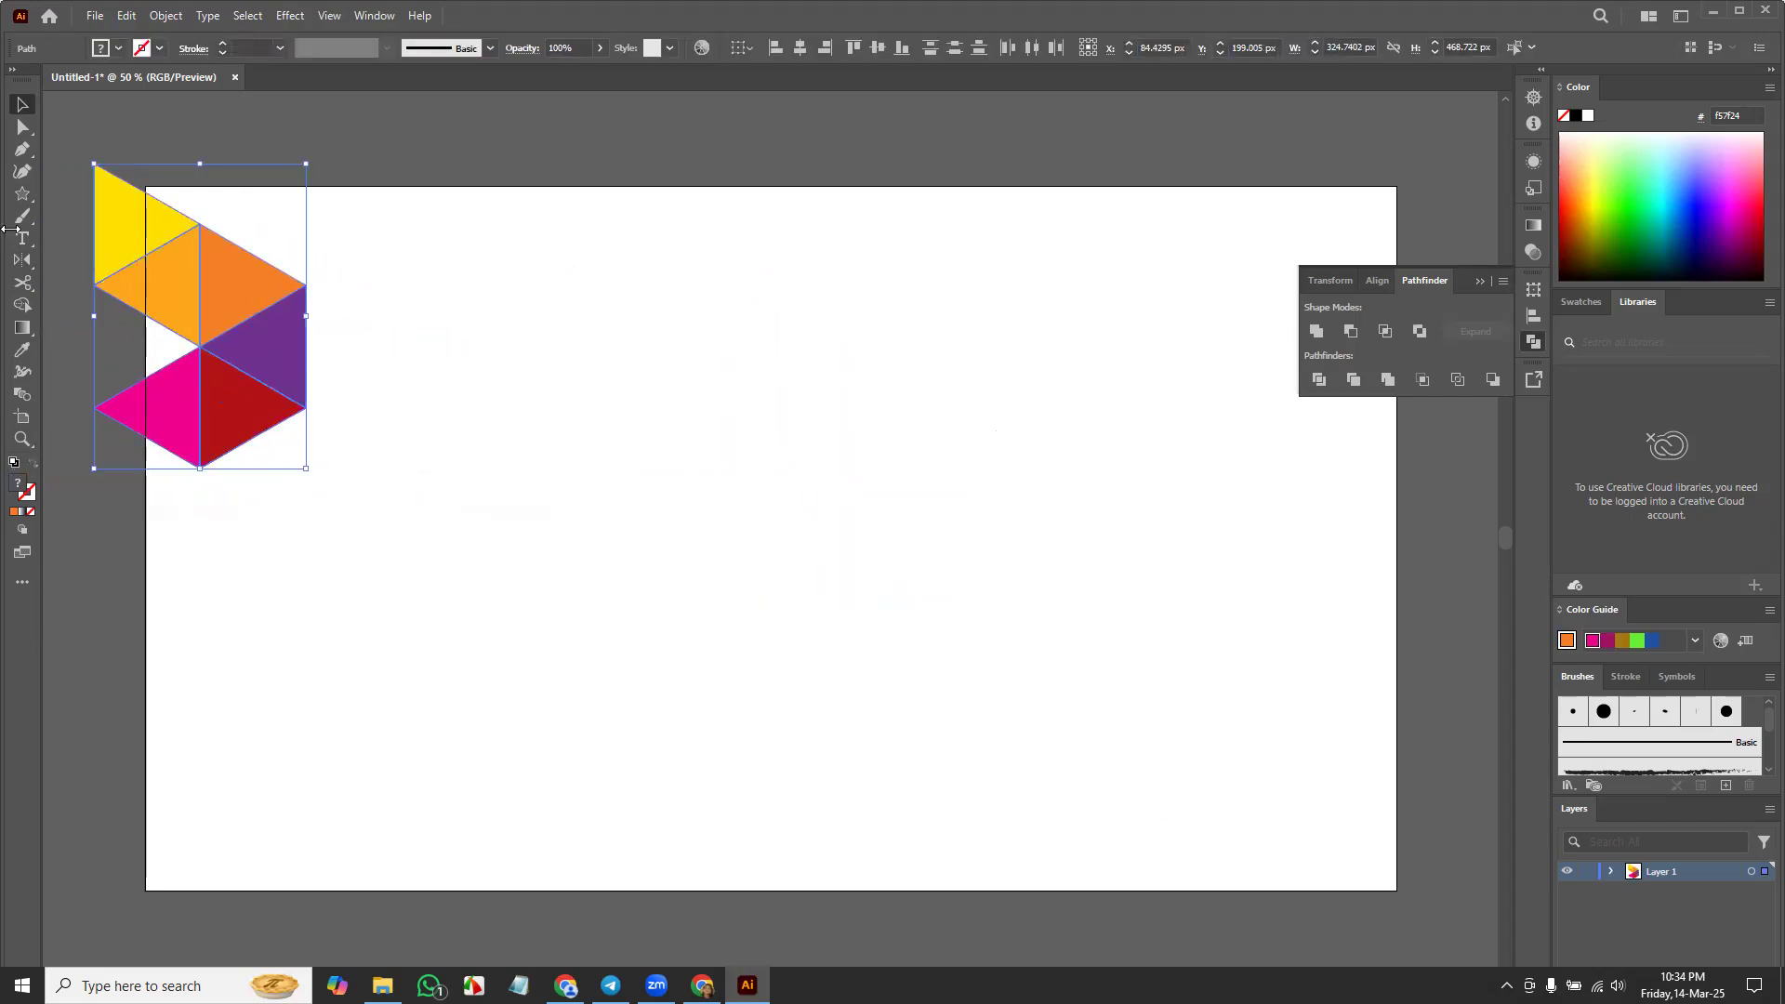
pyautogui.click(1479, 280)
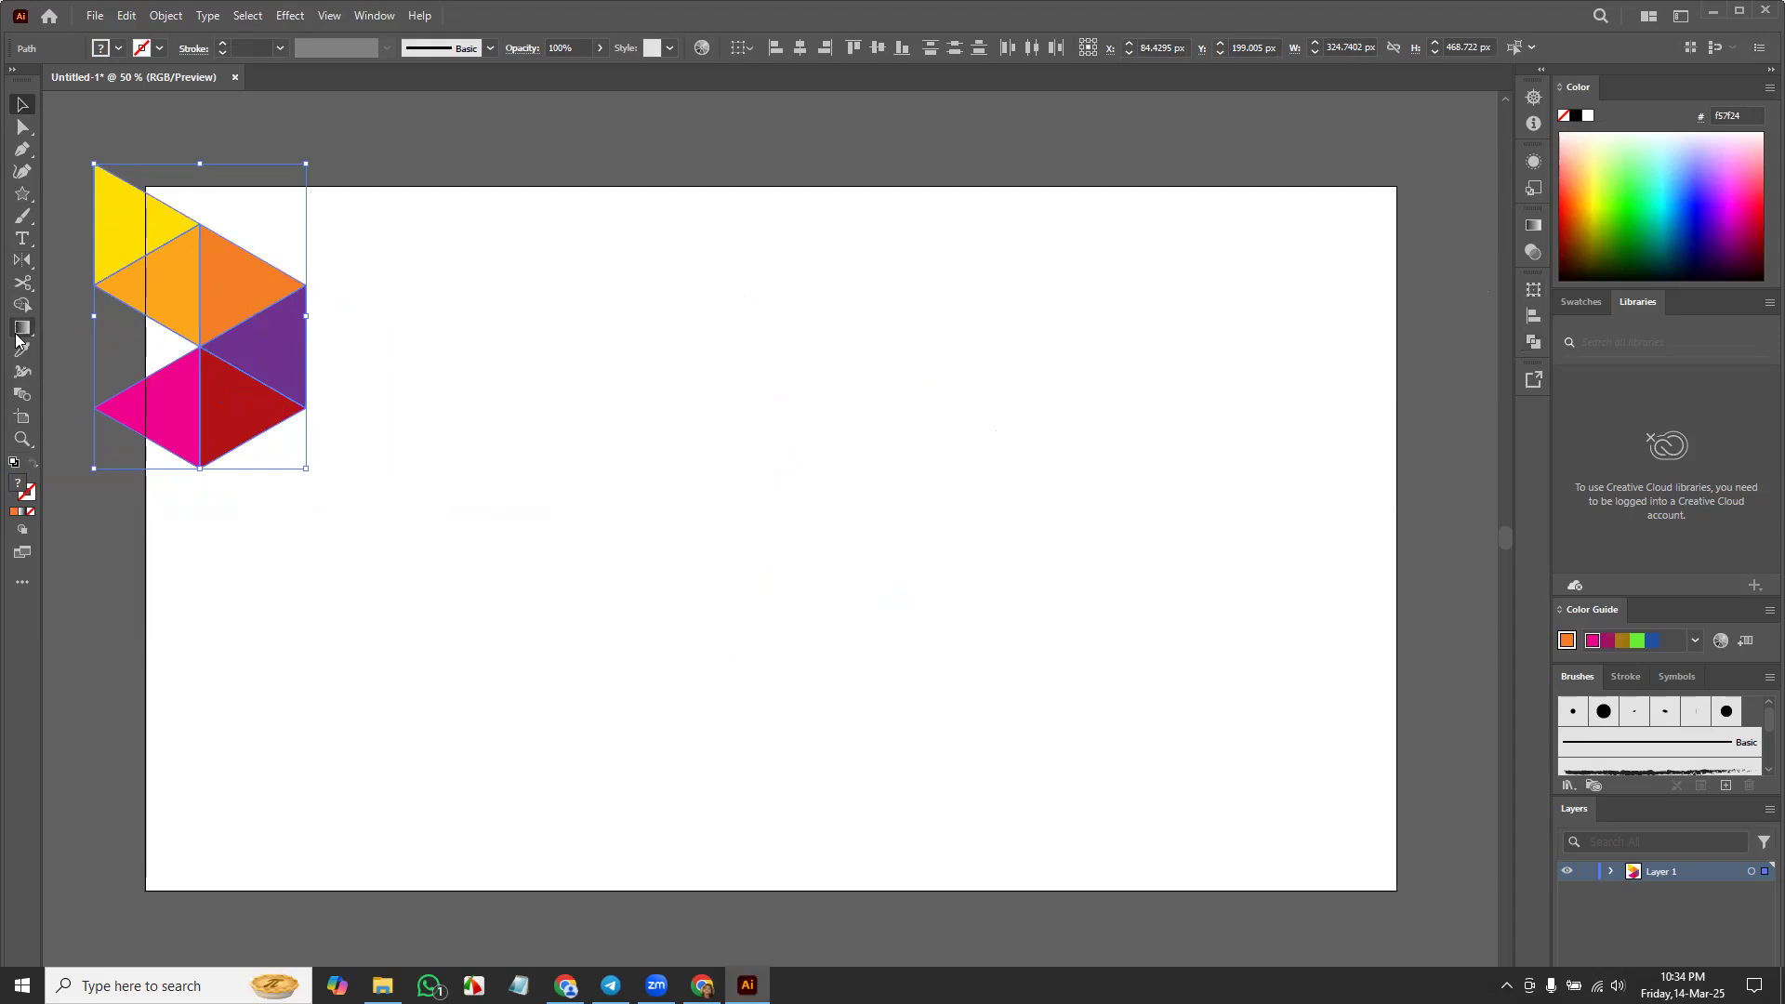
pyautogui.click(402, 383)
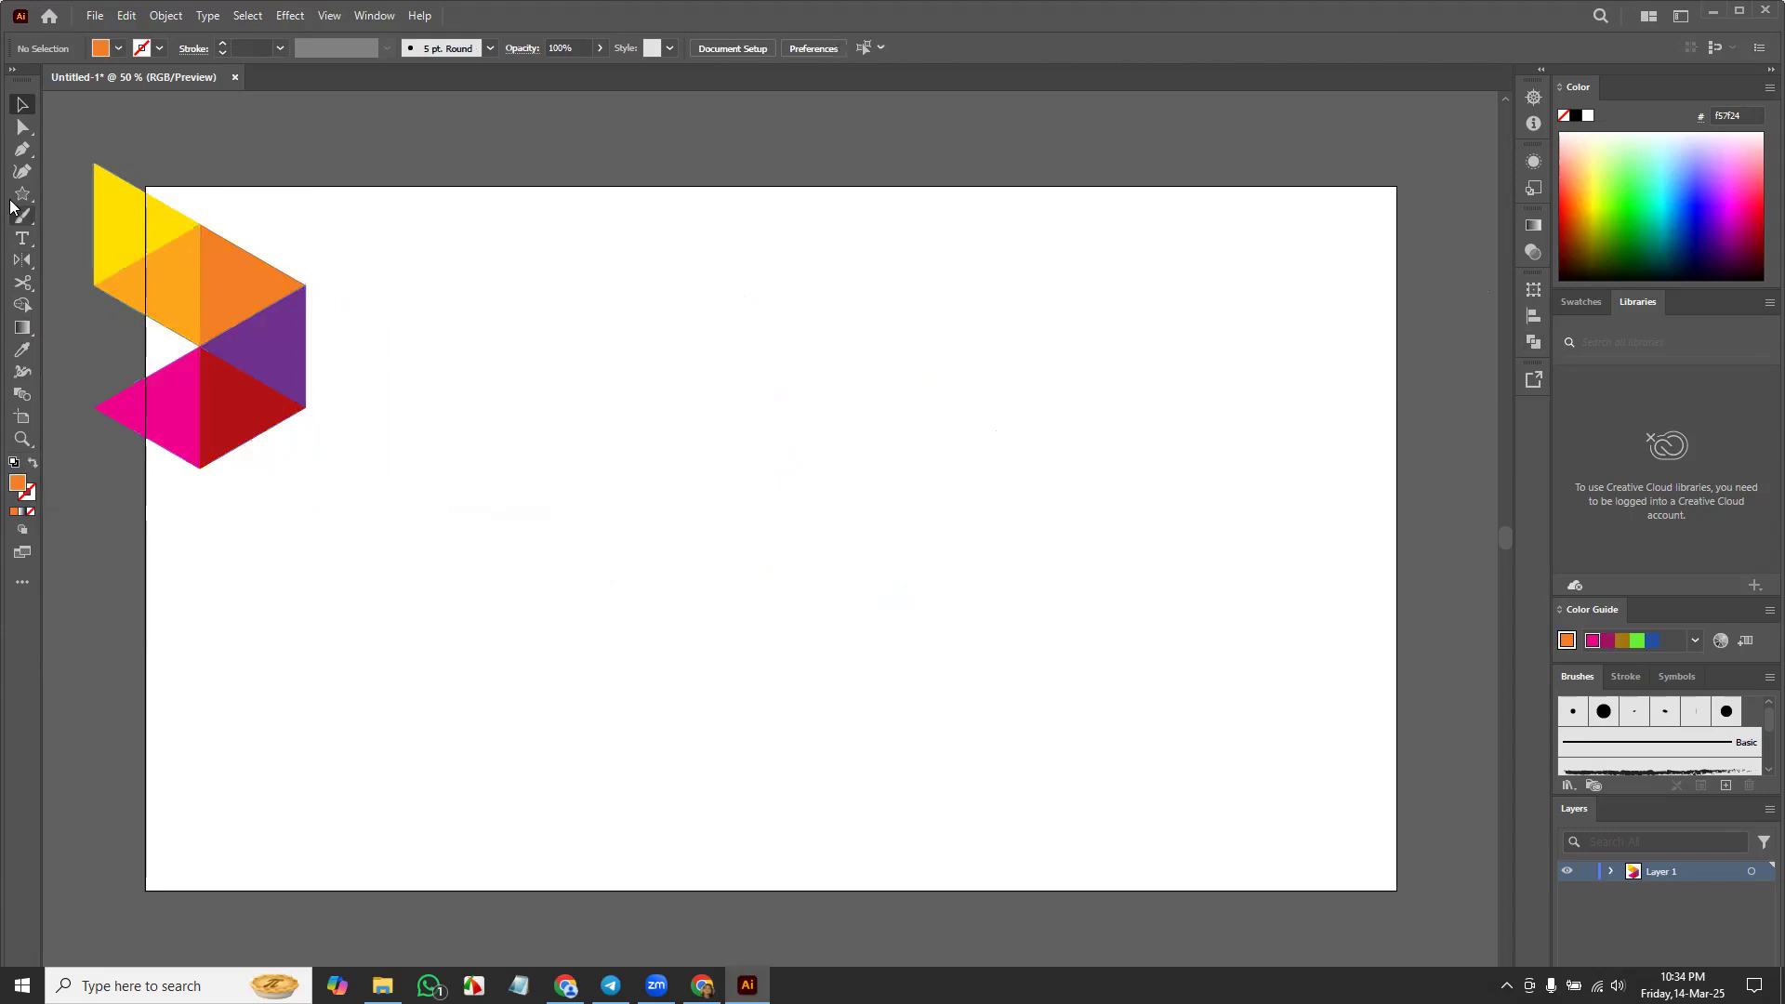
# Step: Draw an orange rectangle about 757 by 559 px on the artboard and centre it roughly in the upper half
pyautogui.moveTo(22, 193); pyautogui.dragTo(121, 197)
pyautogui.moveTo(666, 395); pyautogui.dragTo(1161, 759)
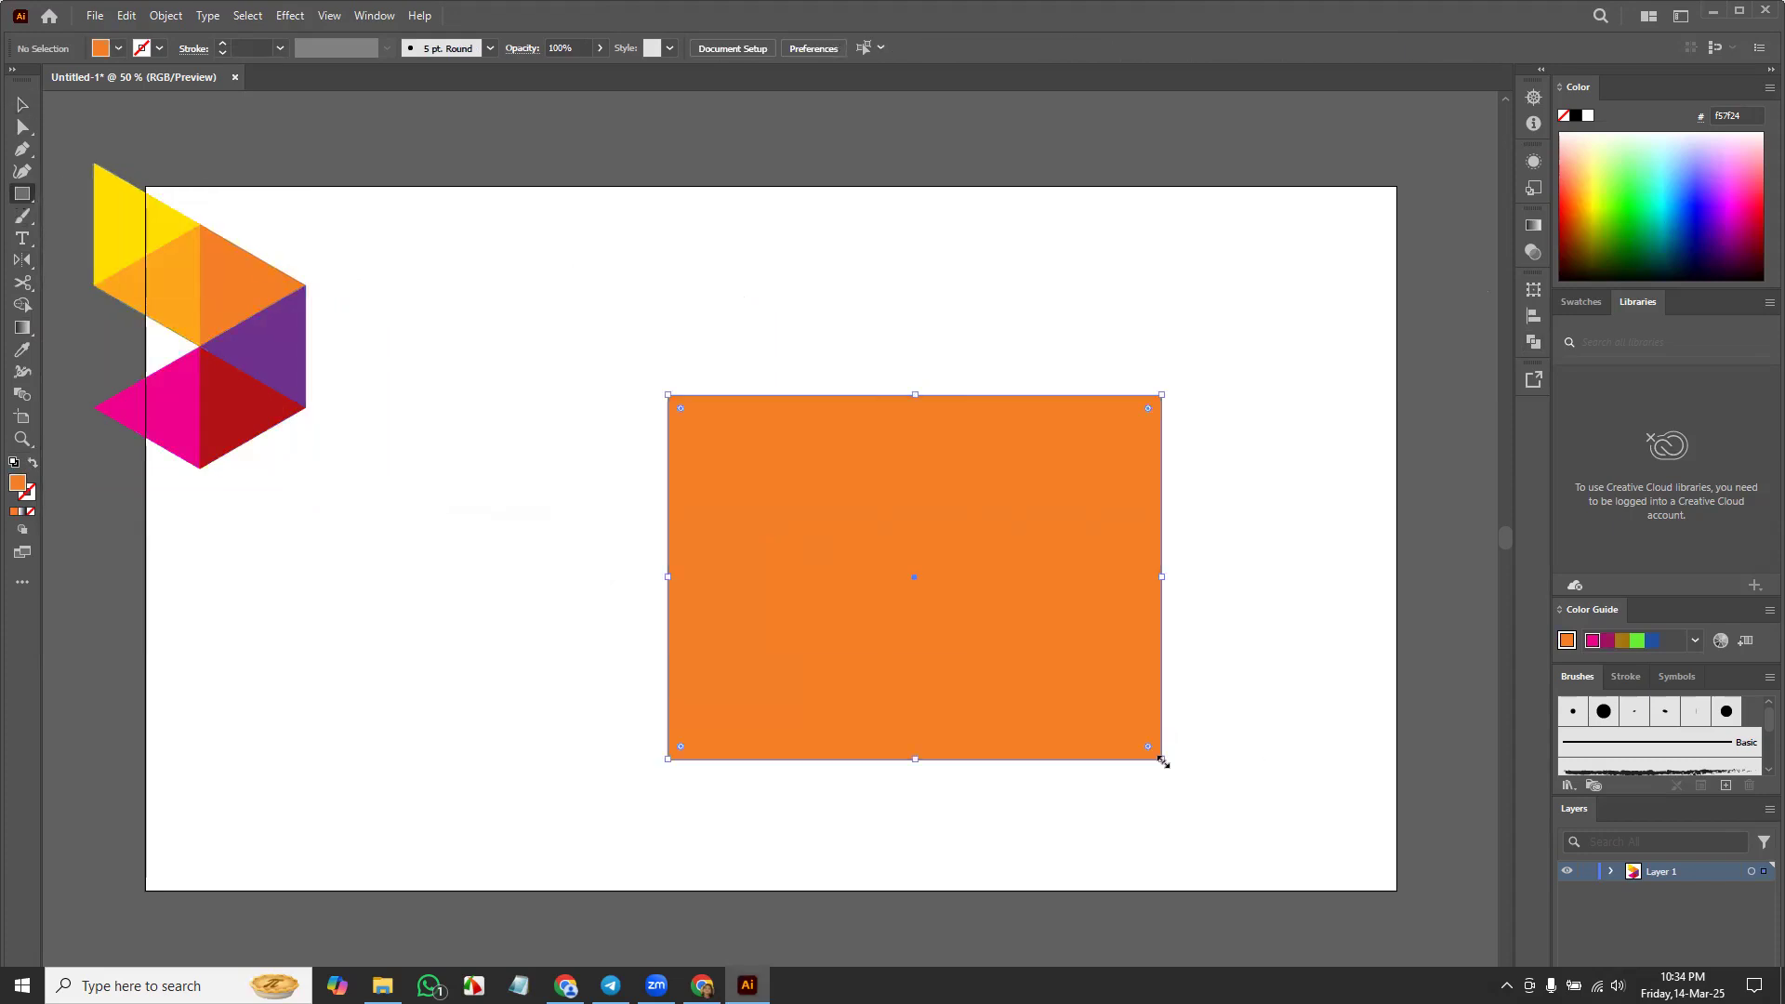
pyautogui.moveTo(910, 491); pyautogui.dragTo(824, 340)
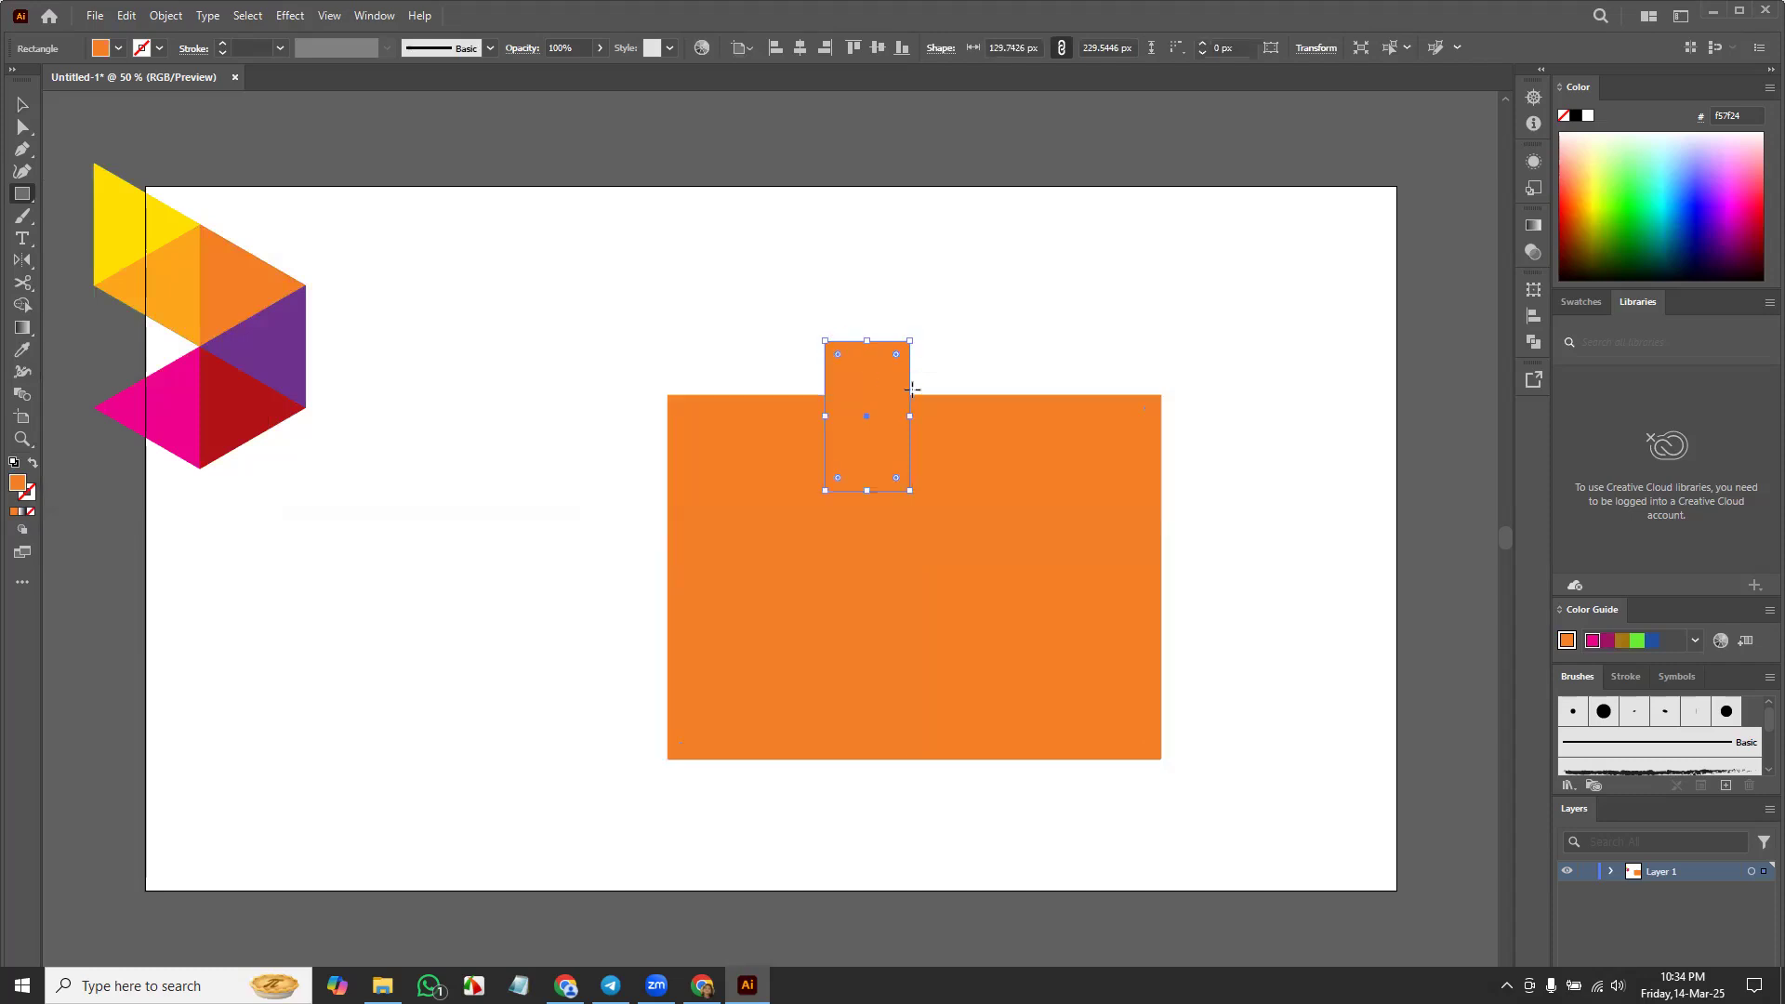
pyautogui.press('Delete')
pyautogui.press('v')
pyautogui.moveTo(970, 450); pyautogui.dragTo(944, 388)
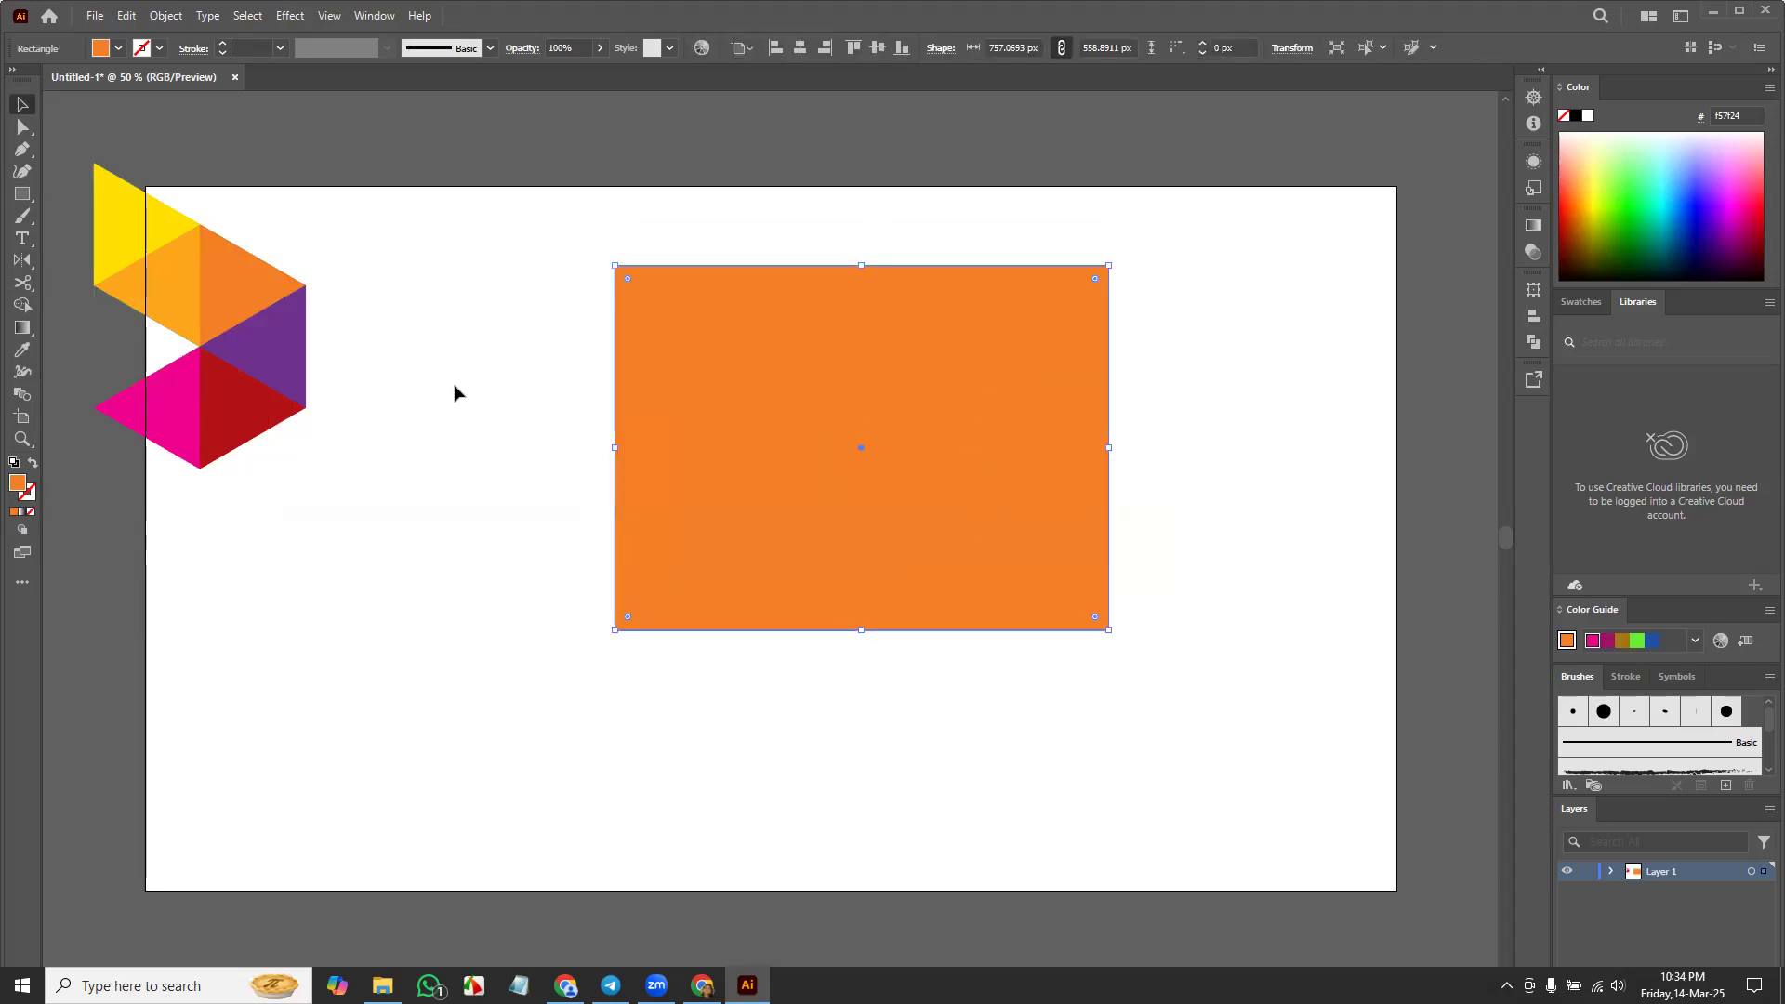
# Step: Fill the rectangle with a linear gradient using the Orange, Yellow preset
pyautogui.press('g')
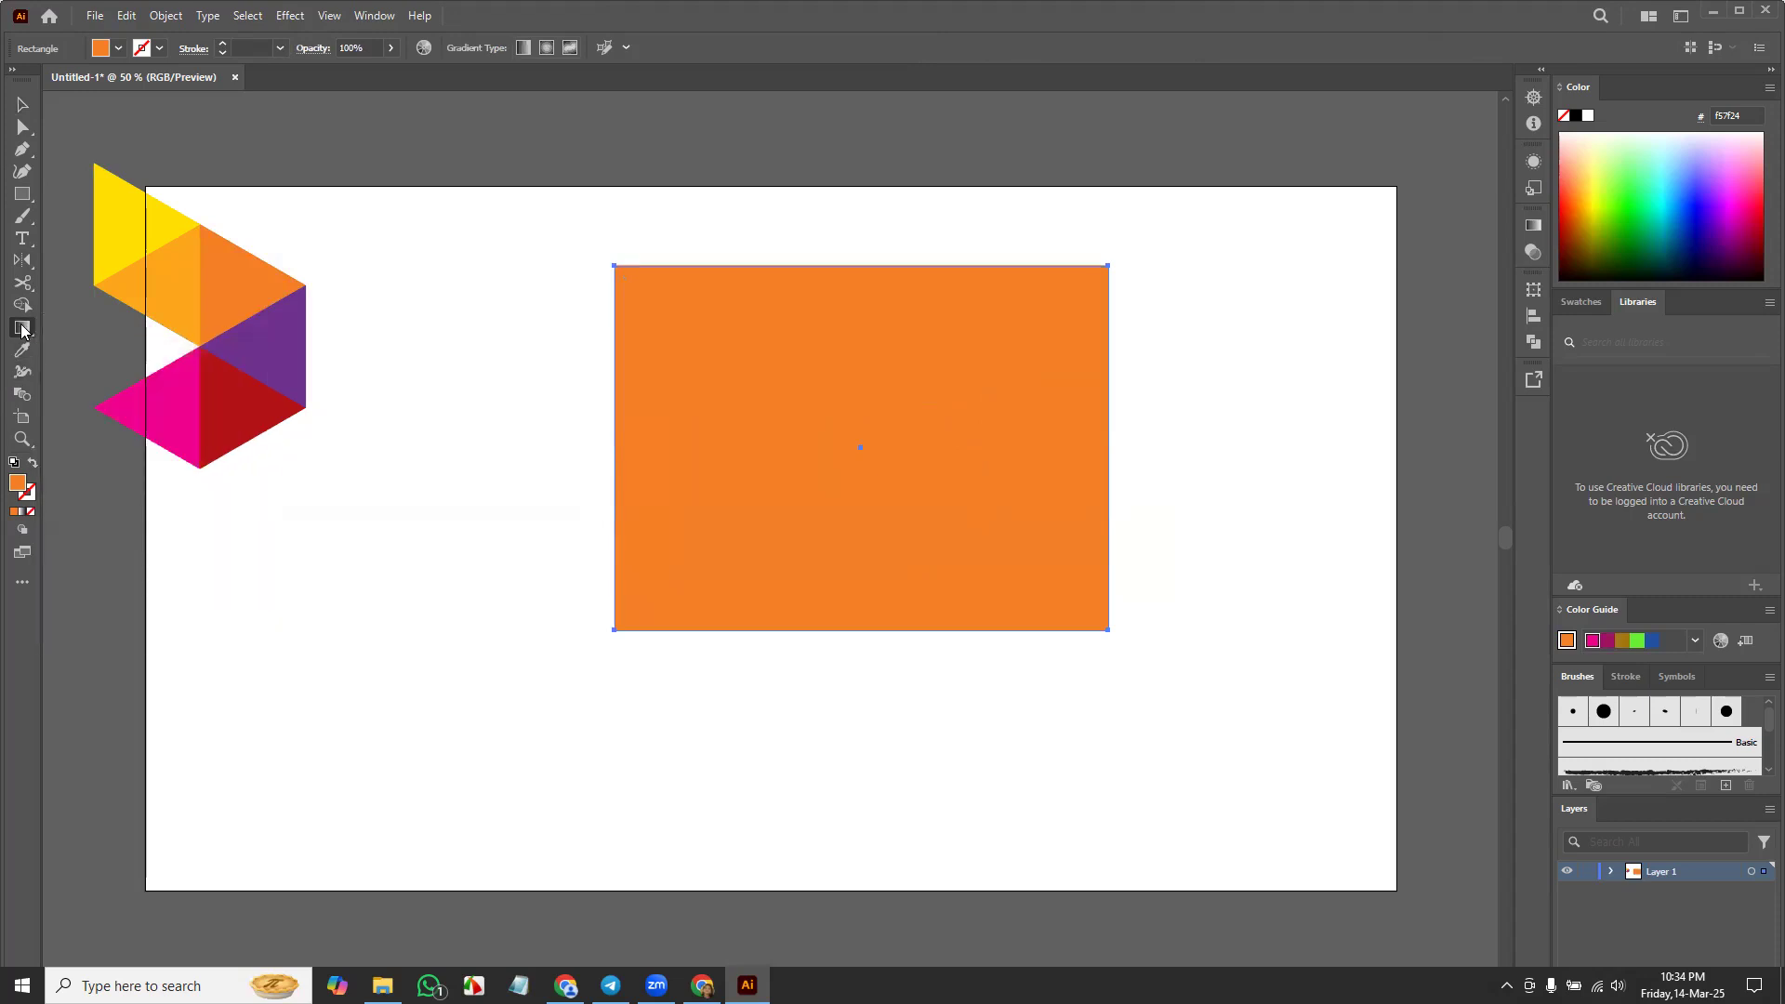
pyautogui.doubleClick(22, 328)
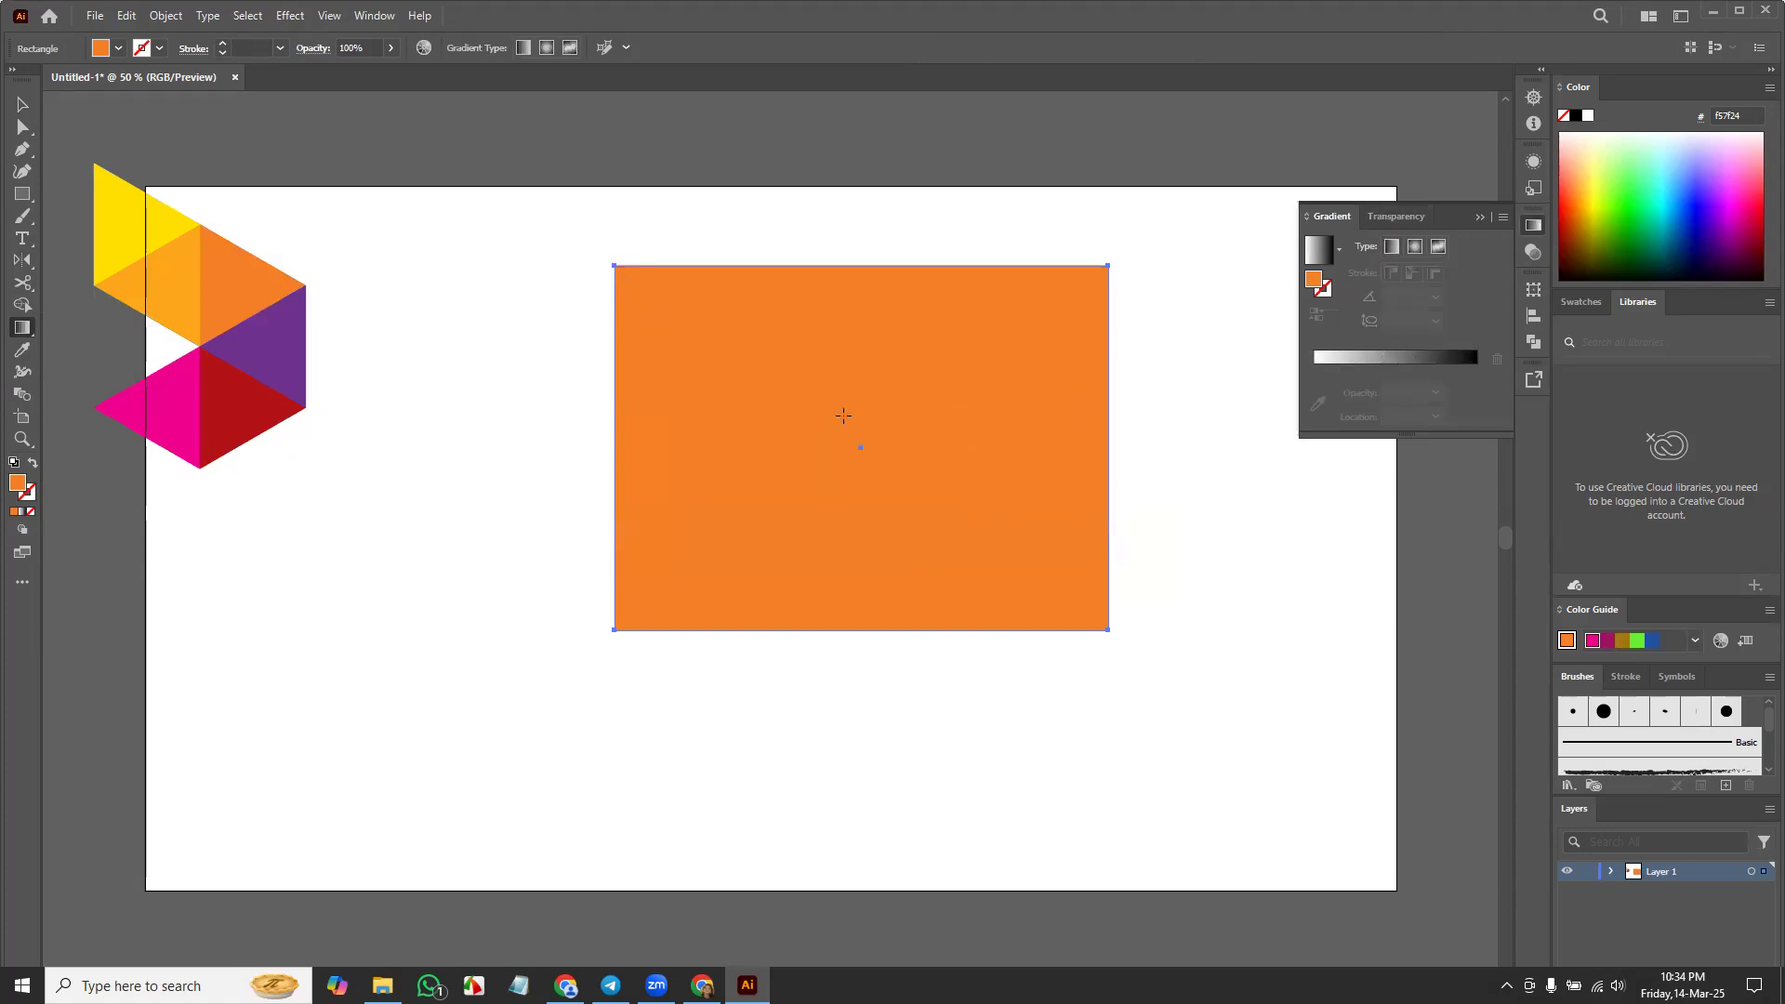
pyautogui.click(938, 421)
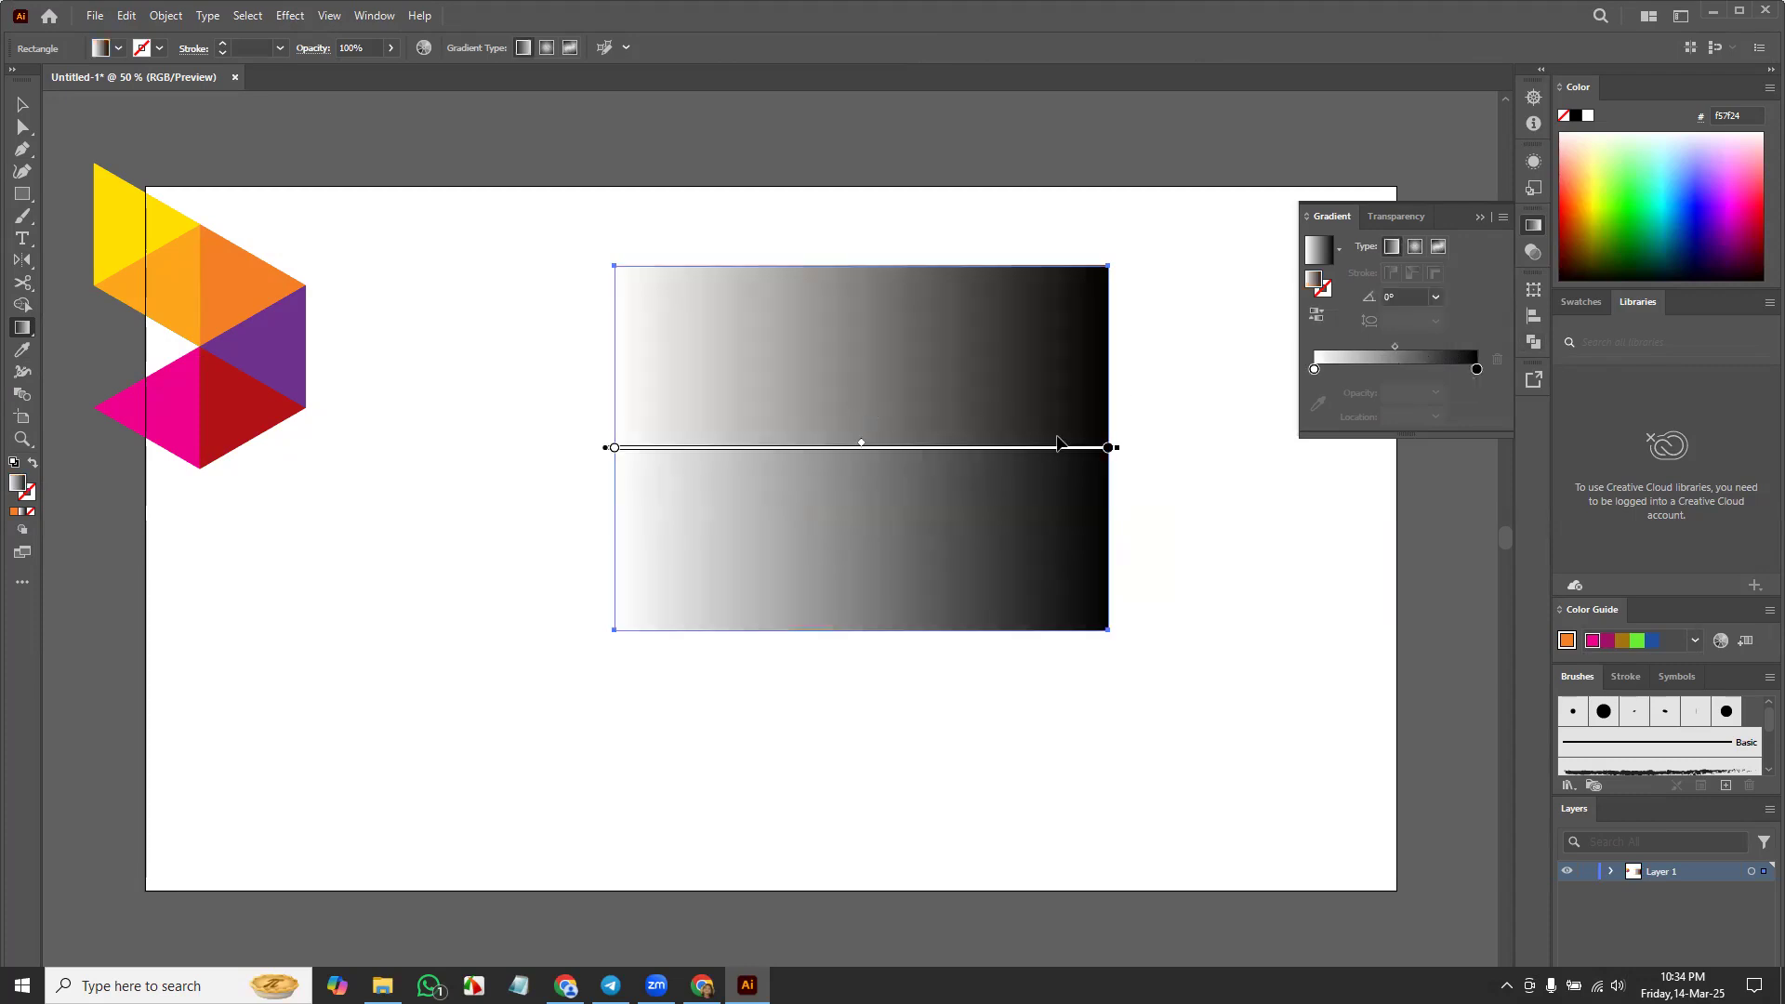
pyautogui.click(1338, 249)
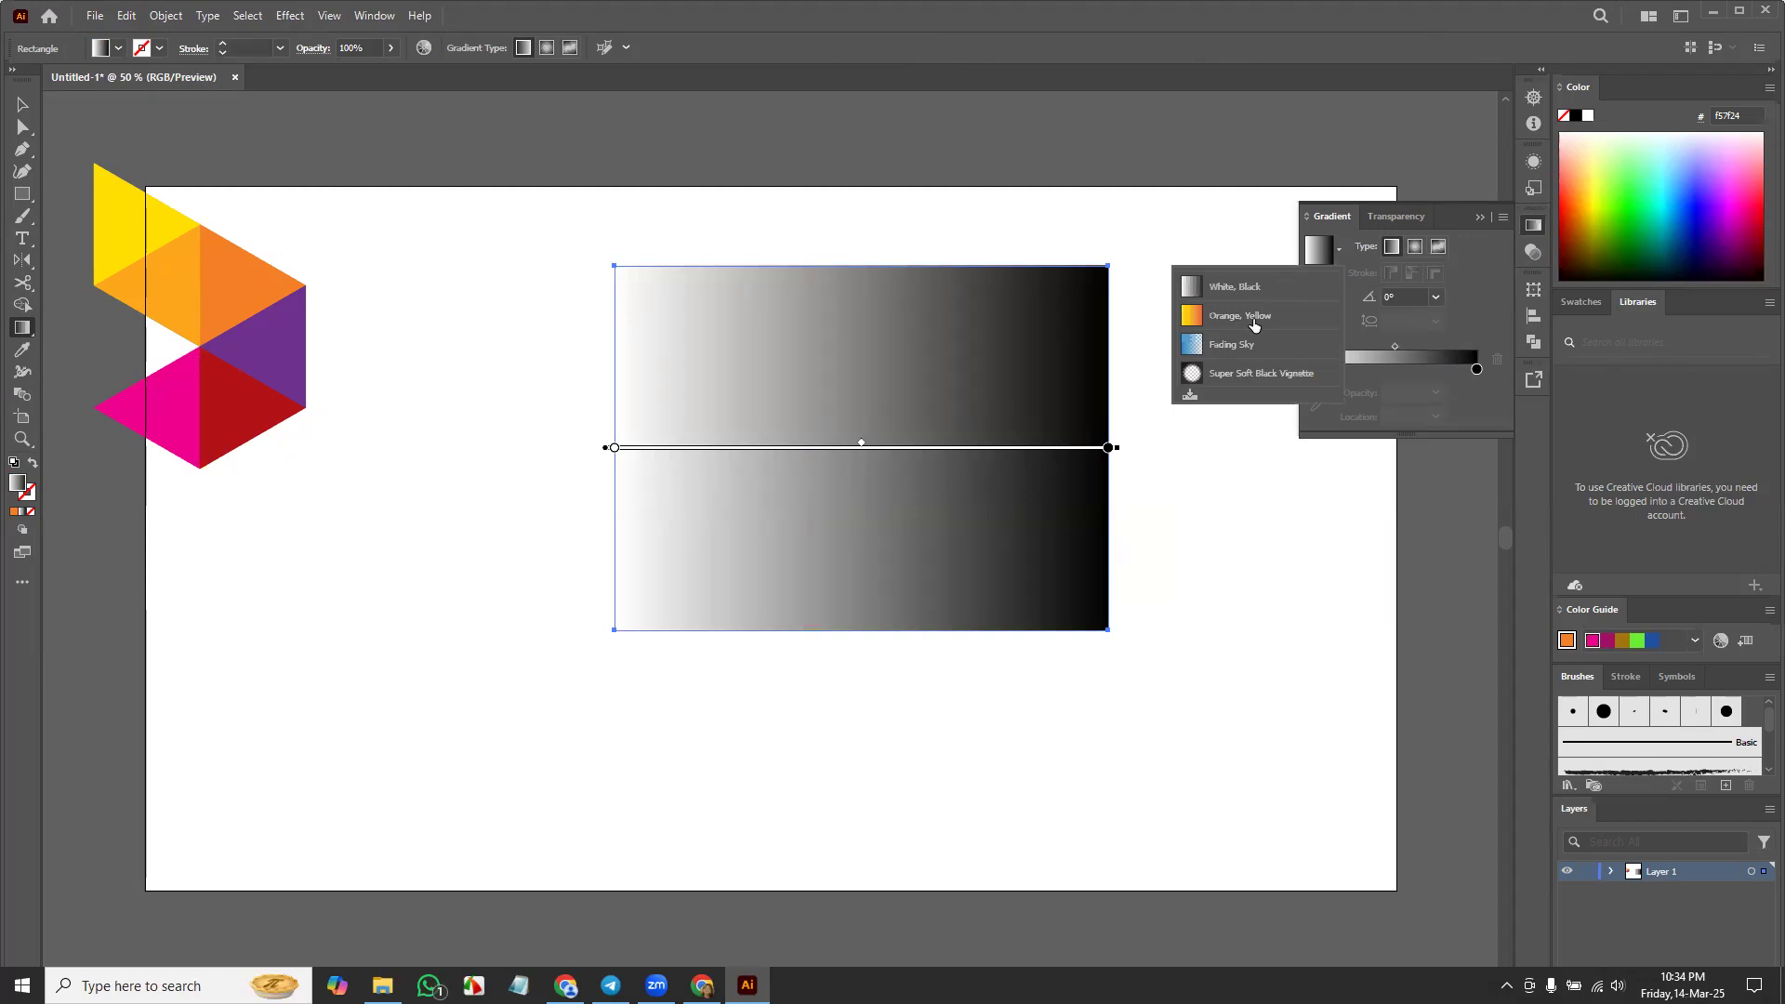
pyautogui.click(1219, 313)
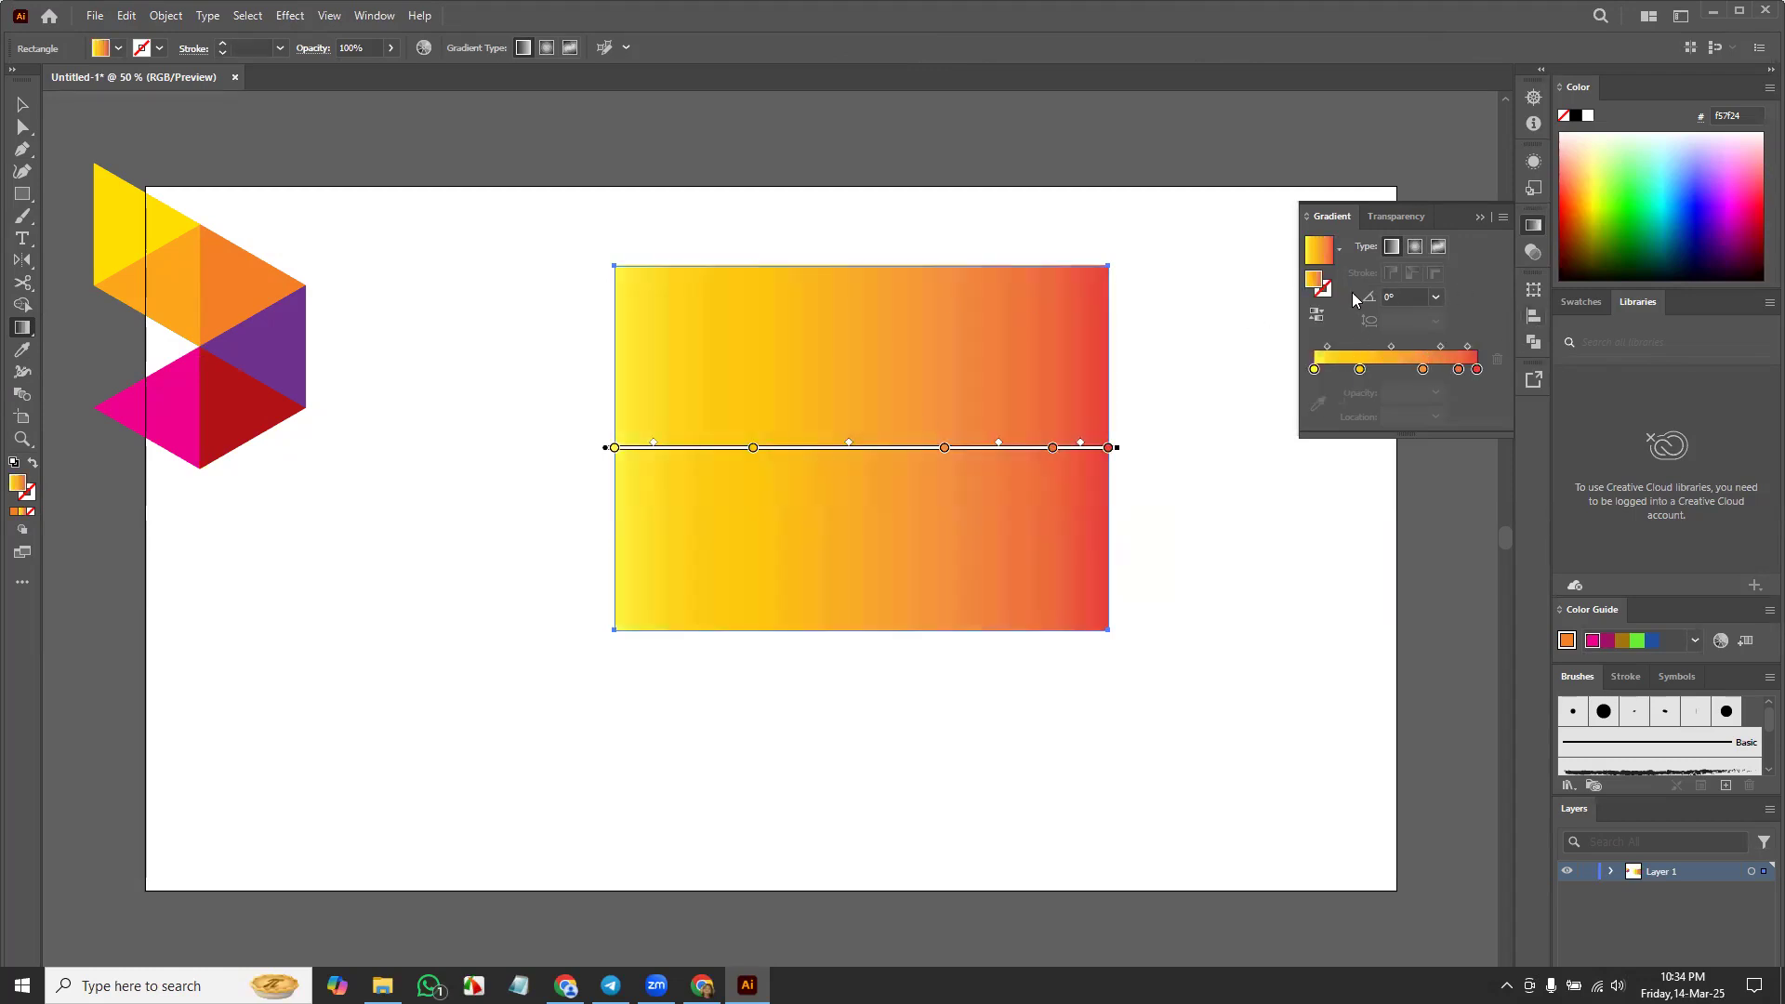
pyautogui.click(1337, 253)
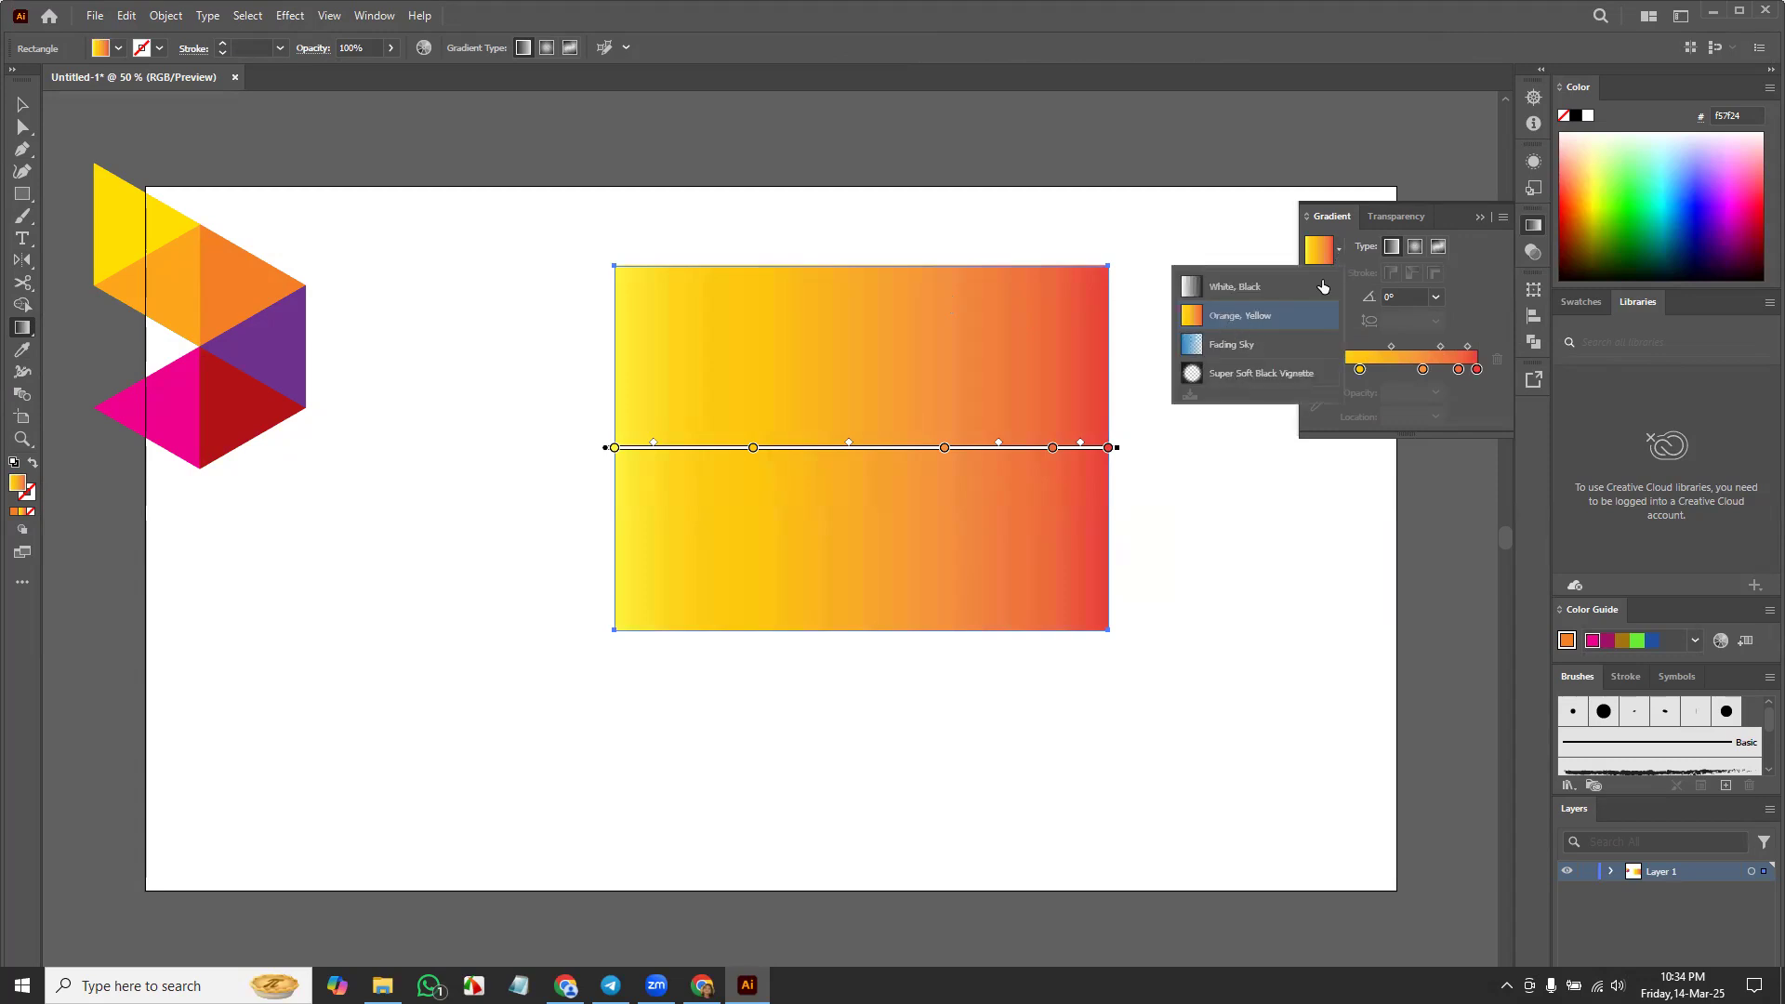
pyautogui.click(1339, 254)
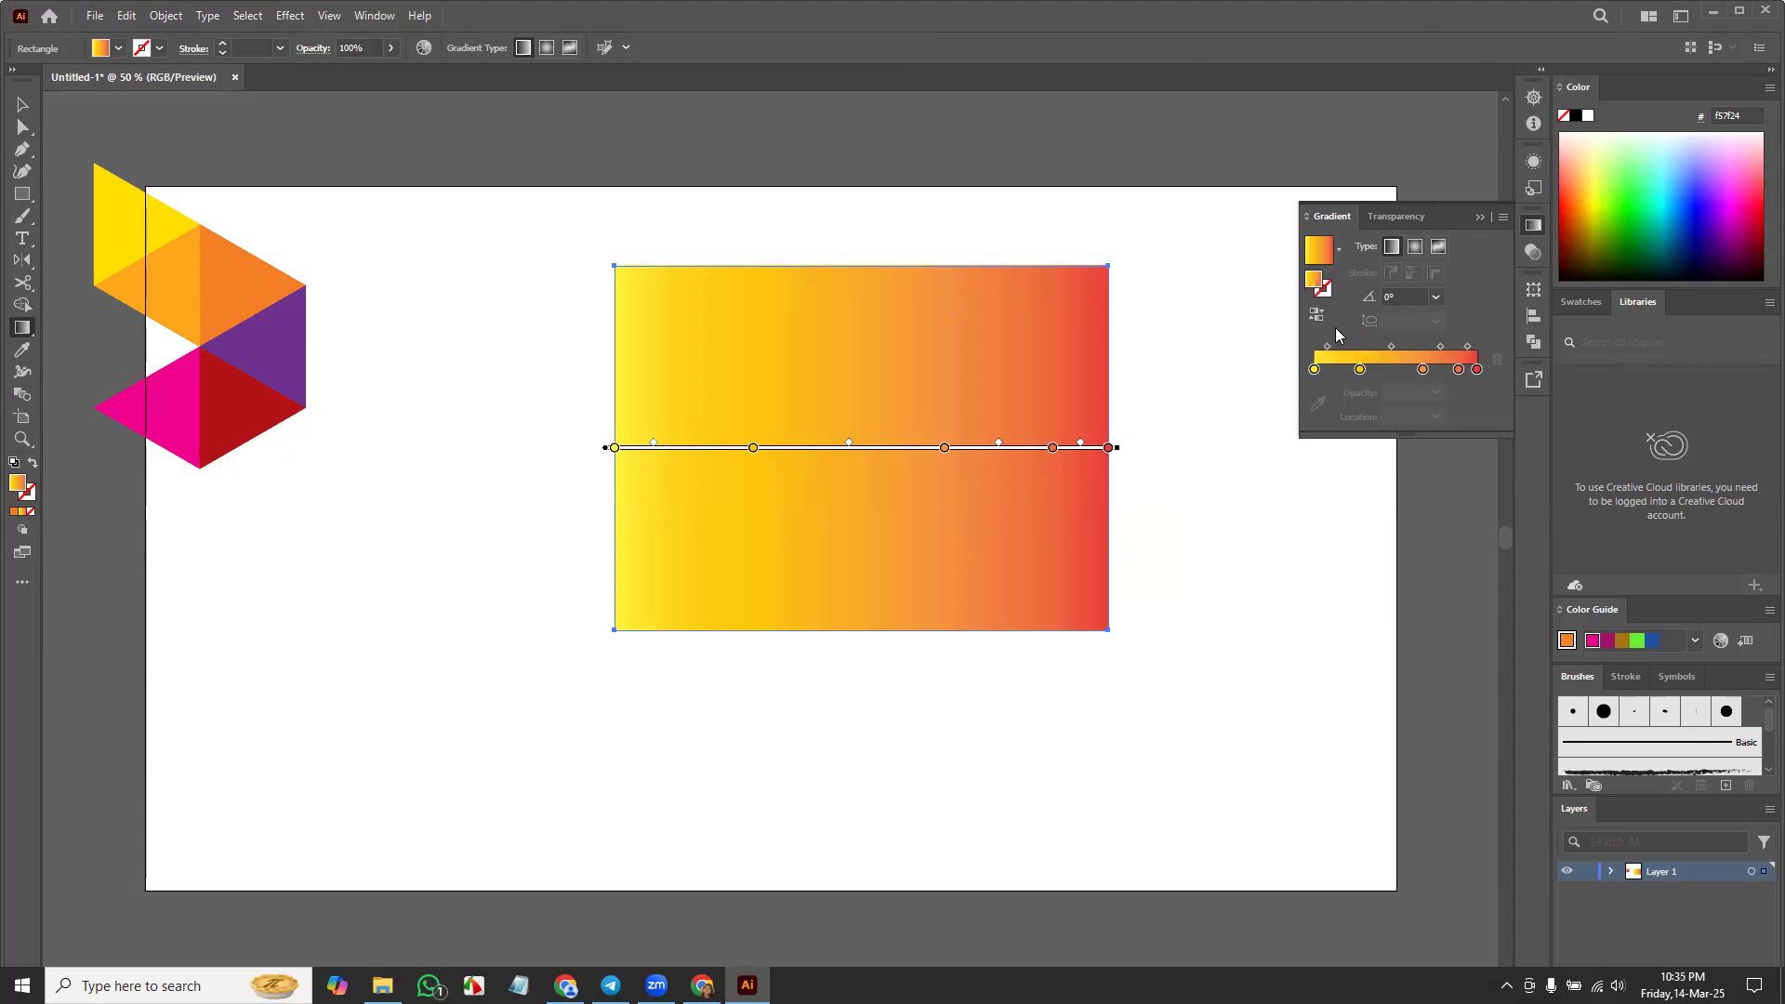
# Step: Recolour the gradient's second stop, trying green and settling on the blue-violet harmony colour
pyautogui.click(1360, 370)
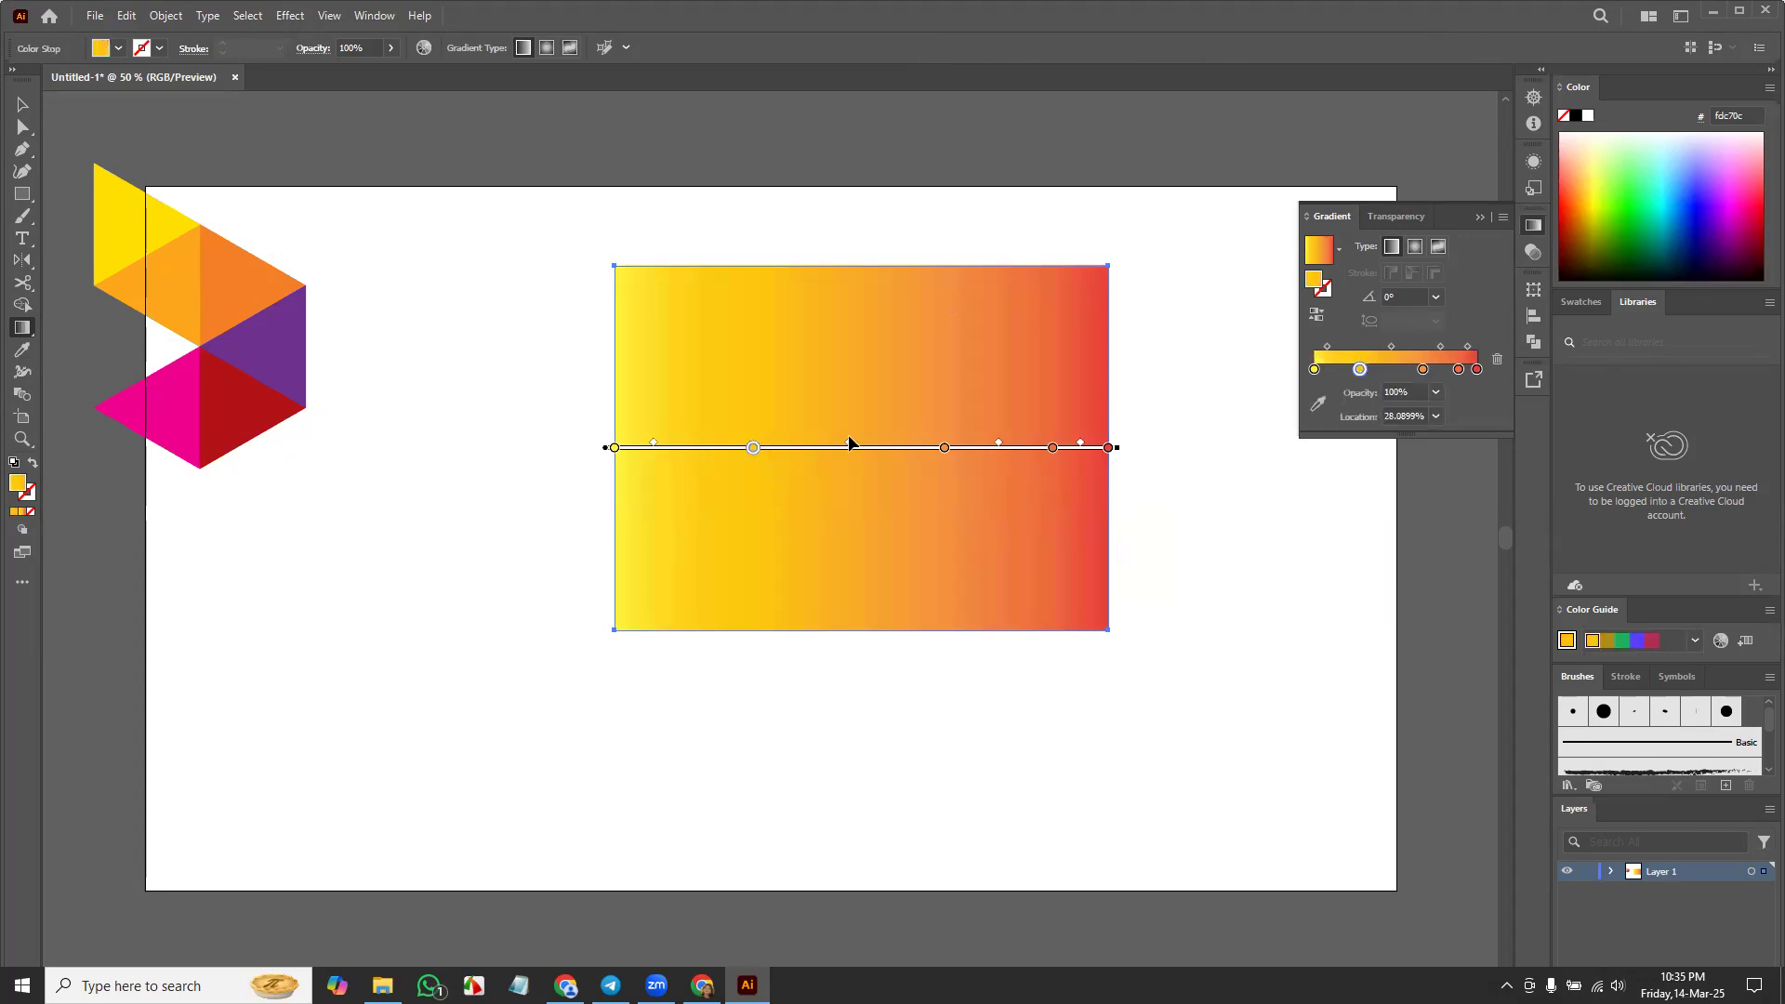
pyautogui.click(1623, 642)
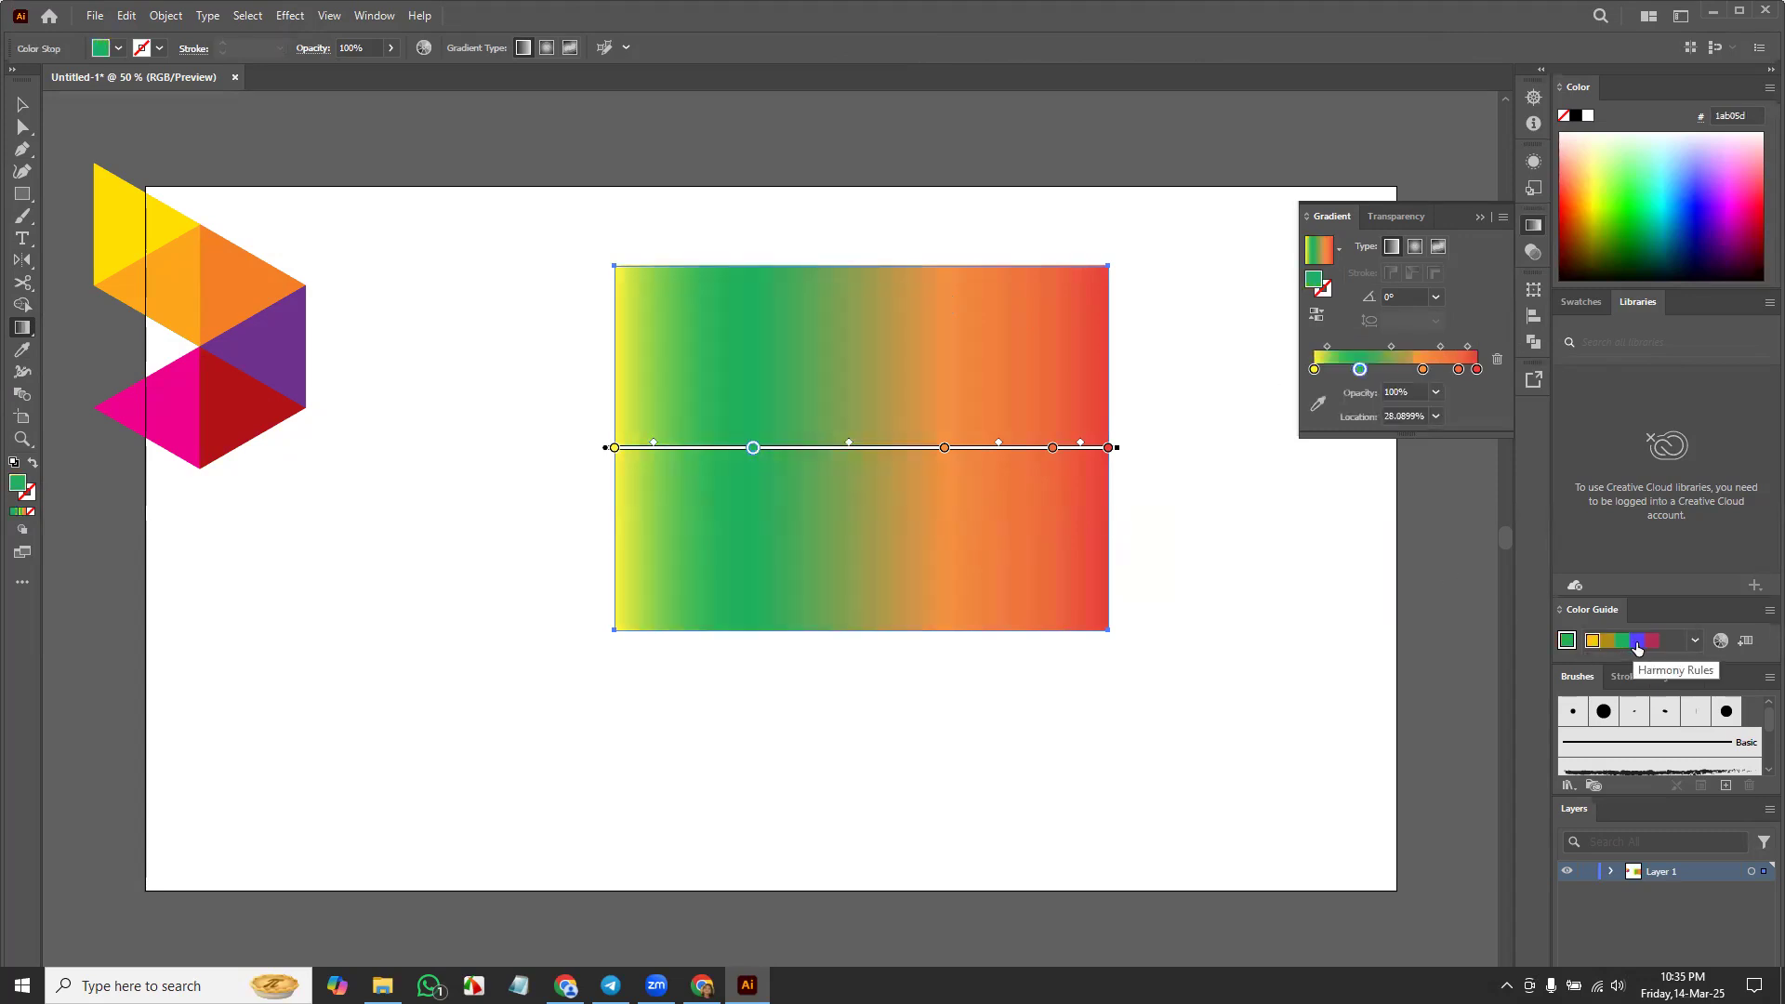
pyautogui.click(1637, 643)
# Step: Rearrange the gradient's right-hand stops and remove the surplus ones, keeping only yellow, blue-violet, orange and red
pyautogui.moveTo(1423, 370)
pyautogui.mouseDown()
pyautogui.moveTo(1401, 371)
pyautogui.moveTo(1438, 372)
pyautogui.mouseUp()
pyautogui.click(1393, 372)
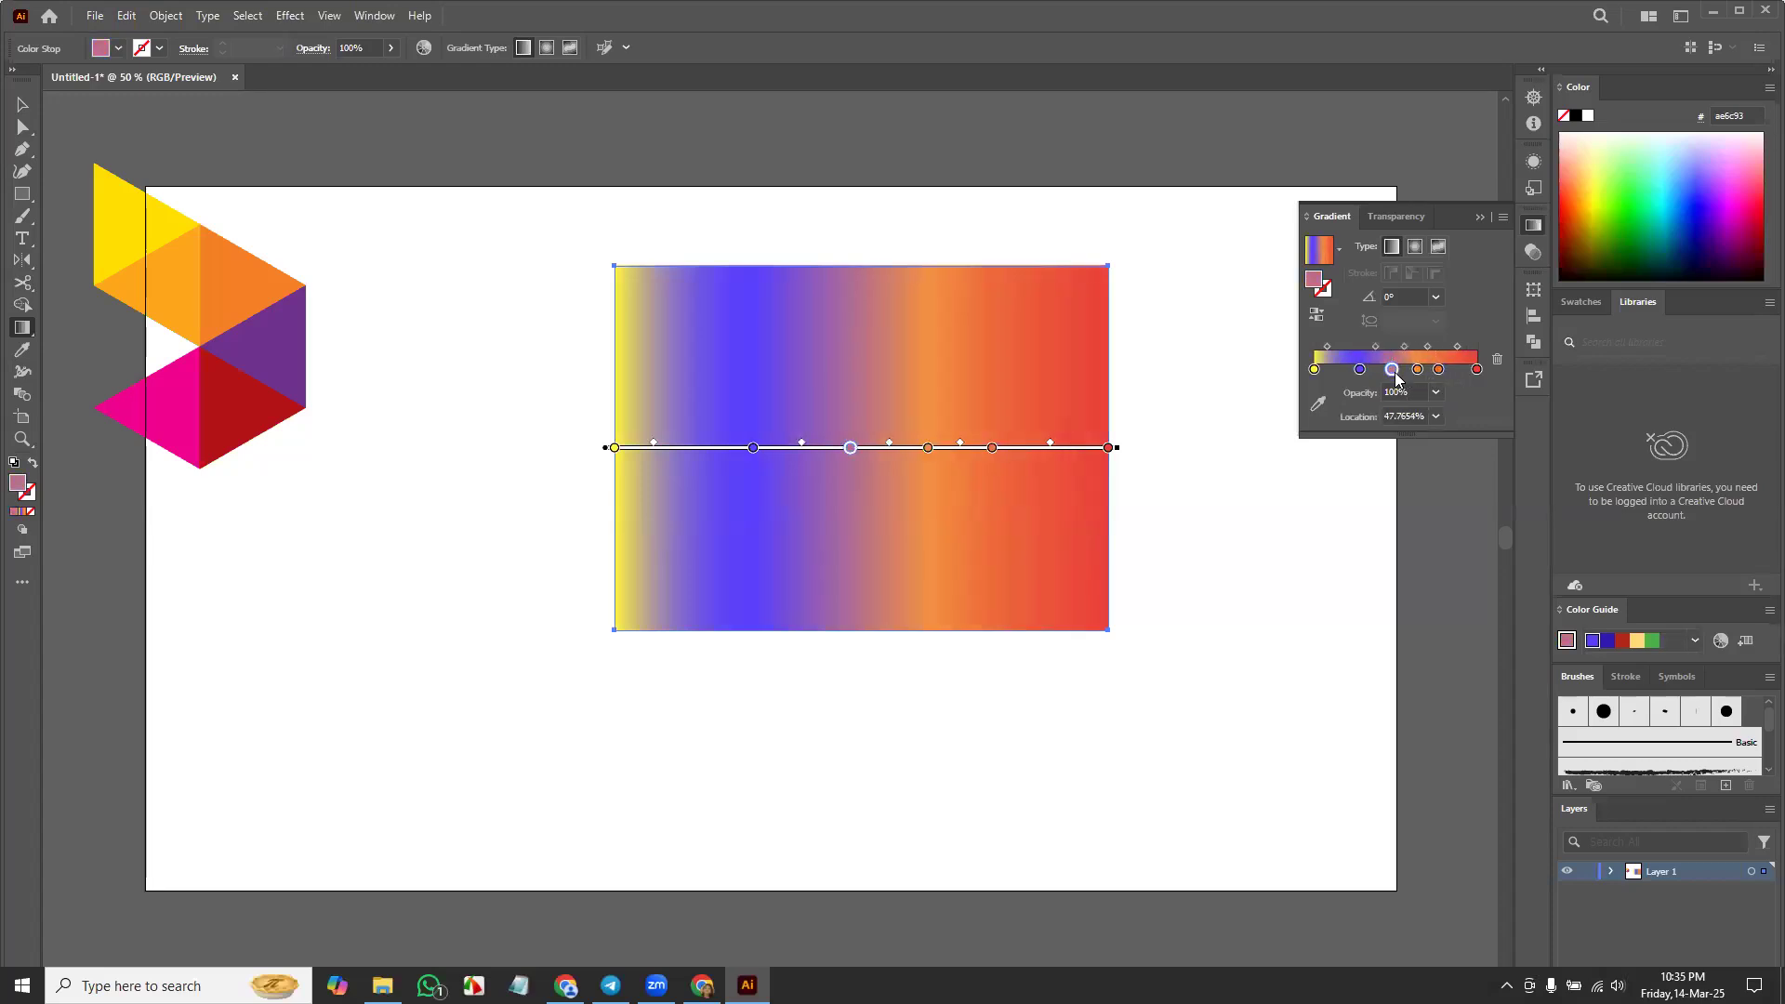
pyautogui.moveTo(1391, 369)
pyautogui.mouseDown()
pyautogui.moveTo(1498, 403)
pyautogui.moveTo(1404, 395)
pyautogui.mouseUp()
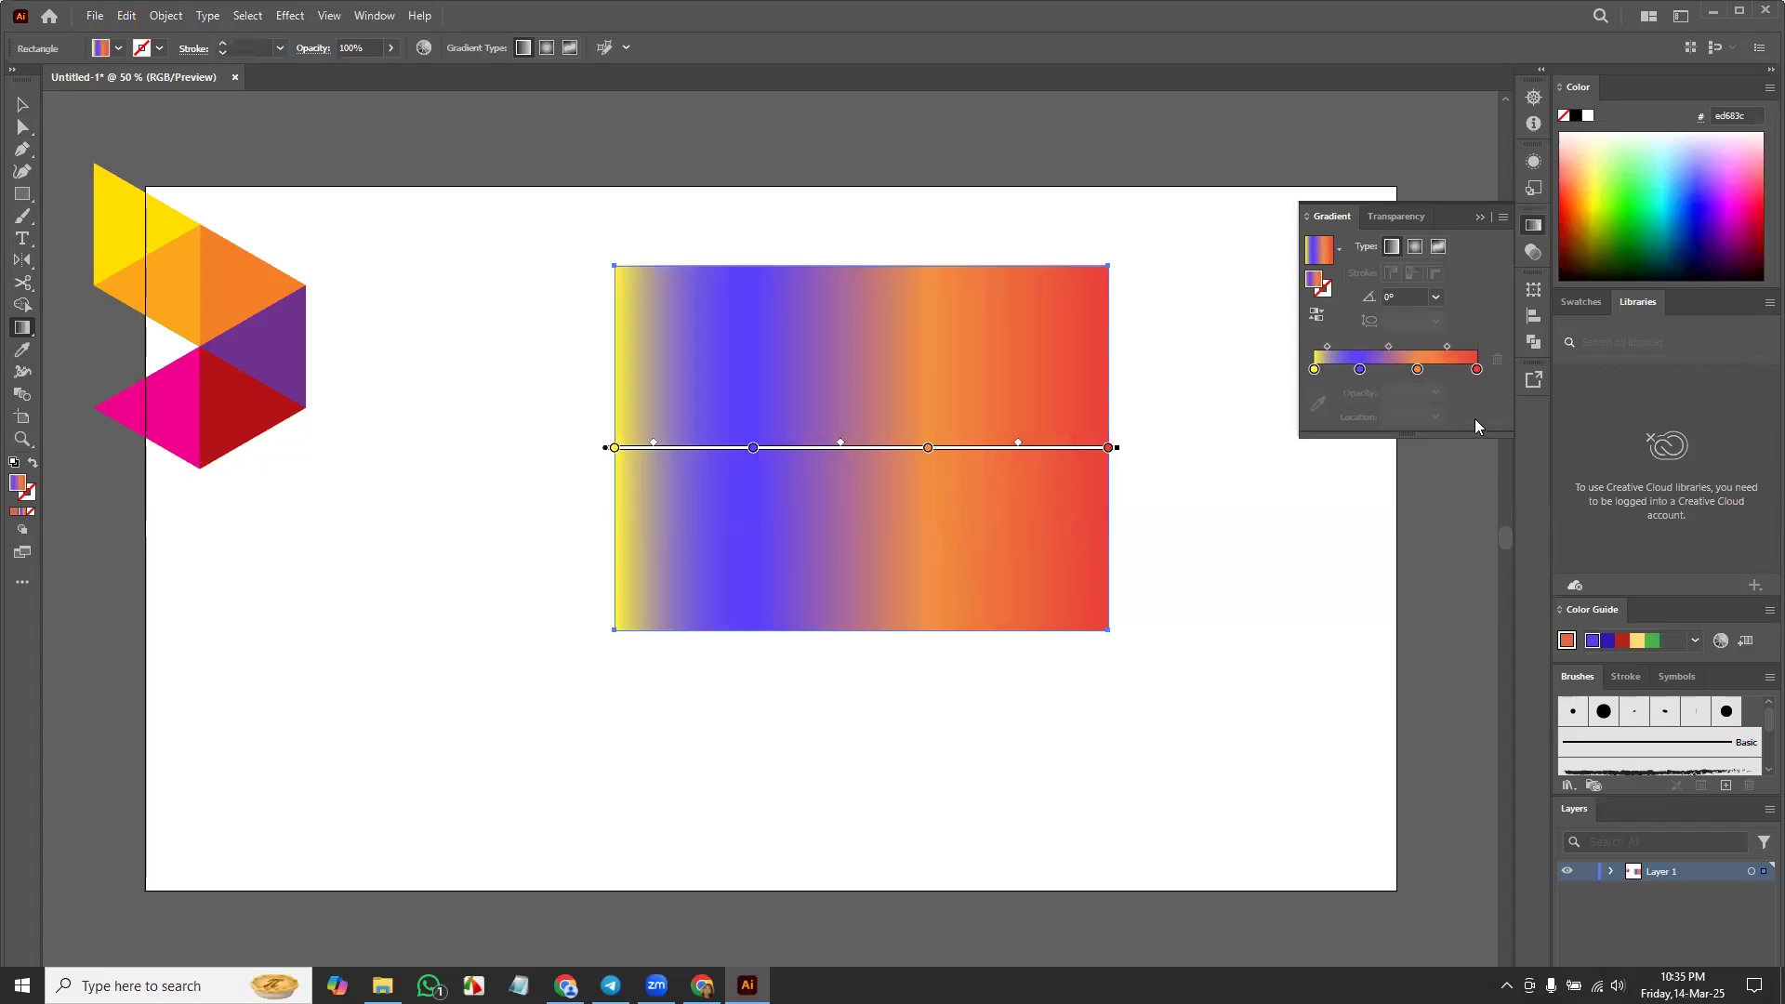
# Step: Add a gradient stop between the blue-violet and orange stops at about 44% and recolour it dark gold from the spectrum
pyautogui.click(1387, 371)
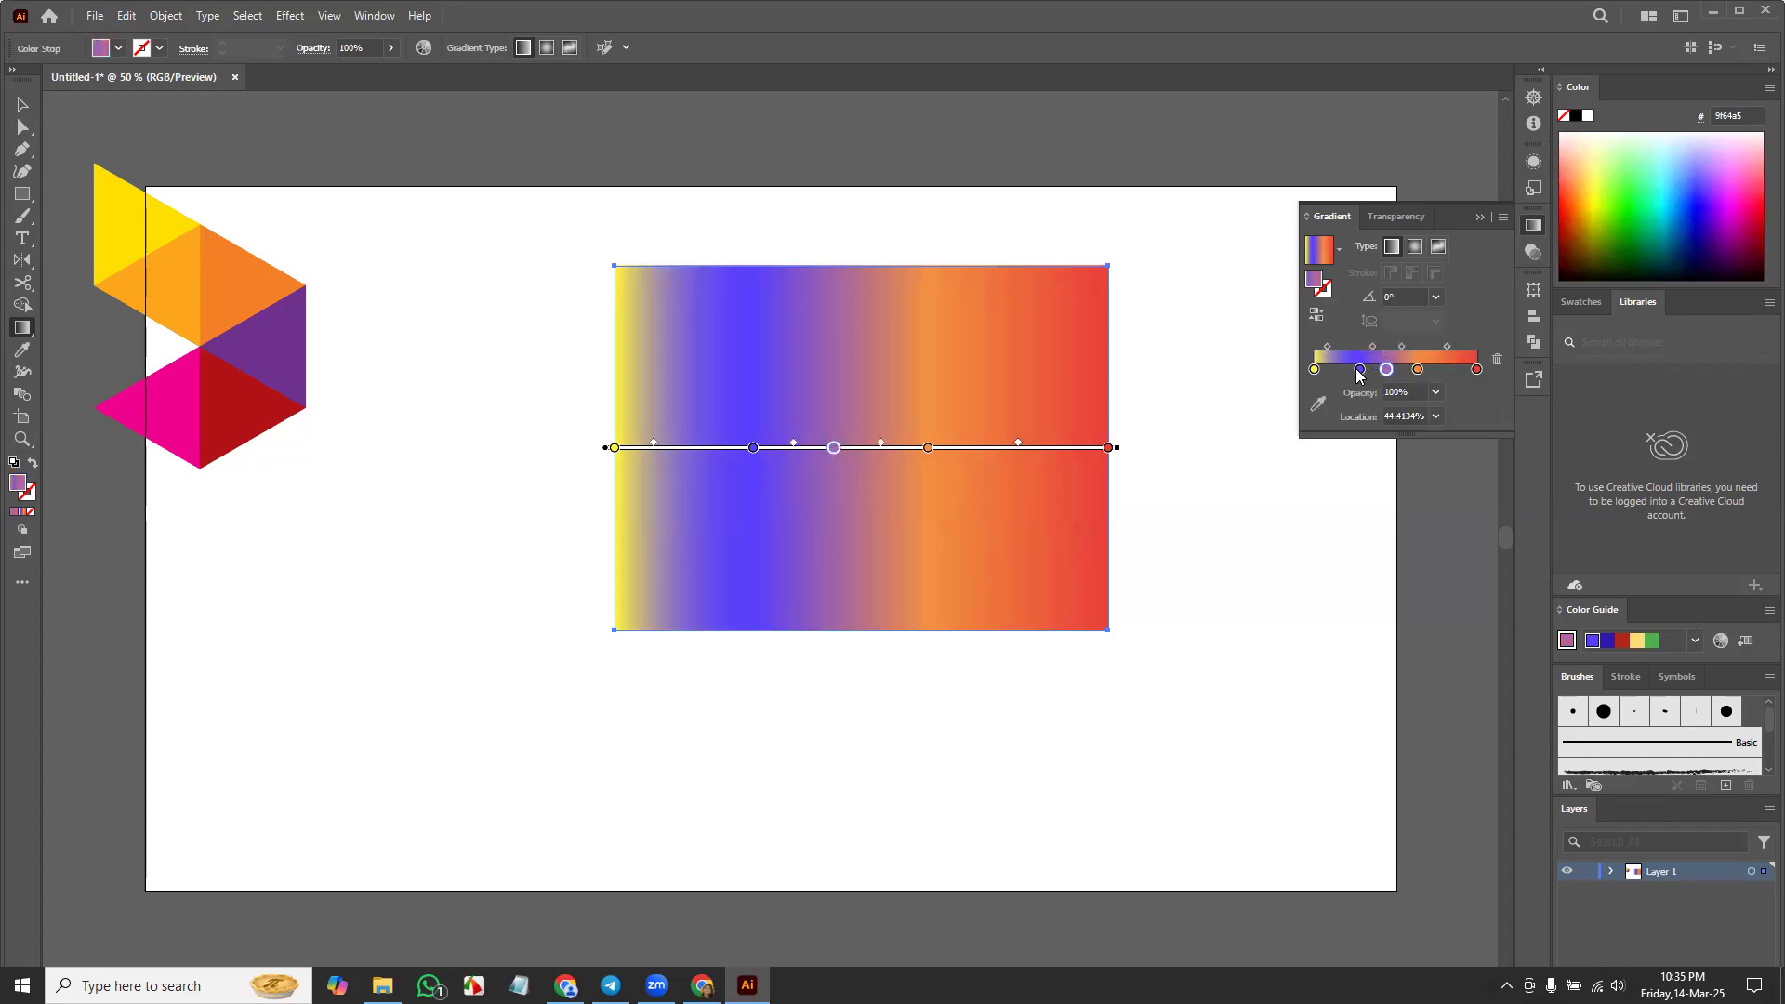
pyautogui.doubleClick(1385, 371)
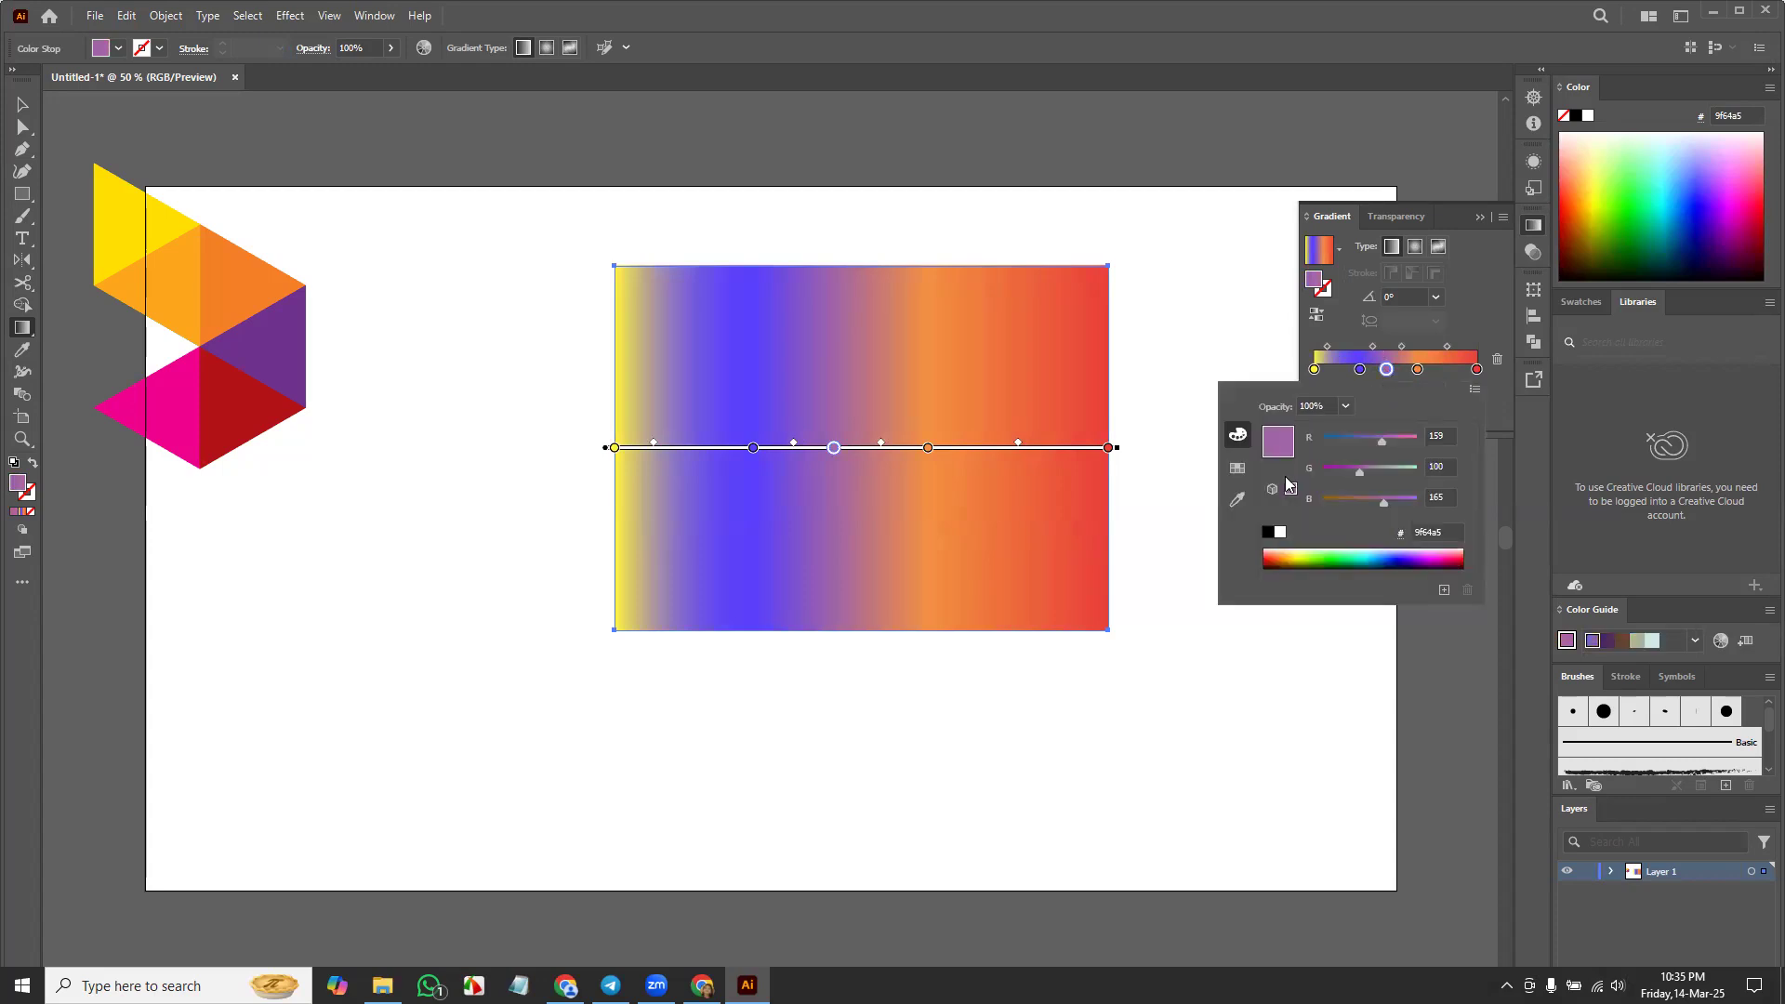
pyautogui.click(1398, 561)
pyautogui.click(1435, 561)
pyautogui.click(1337, 561)
pyautogui.click(1287, 562)
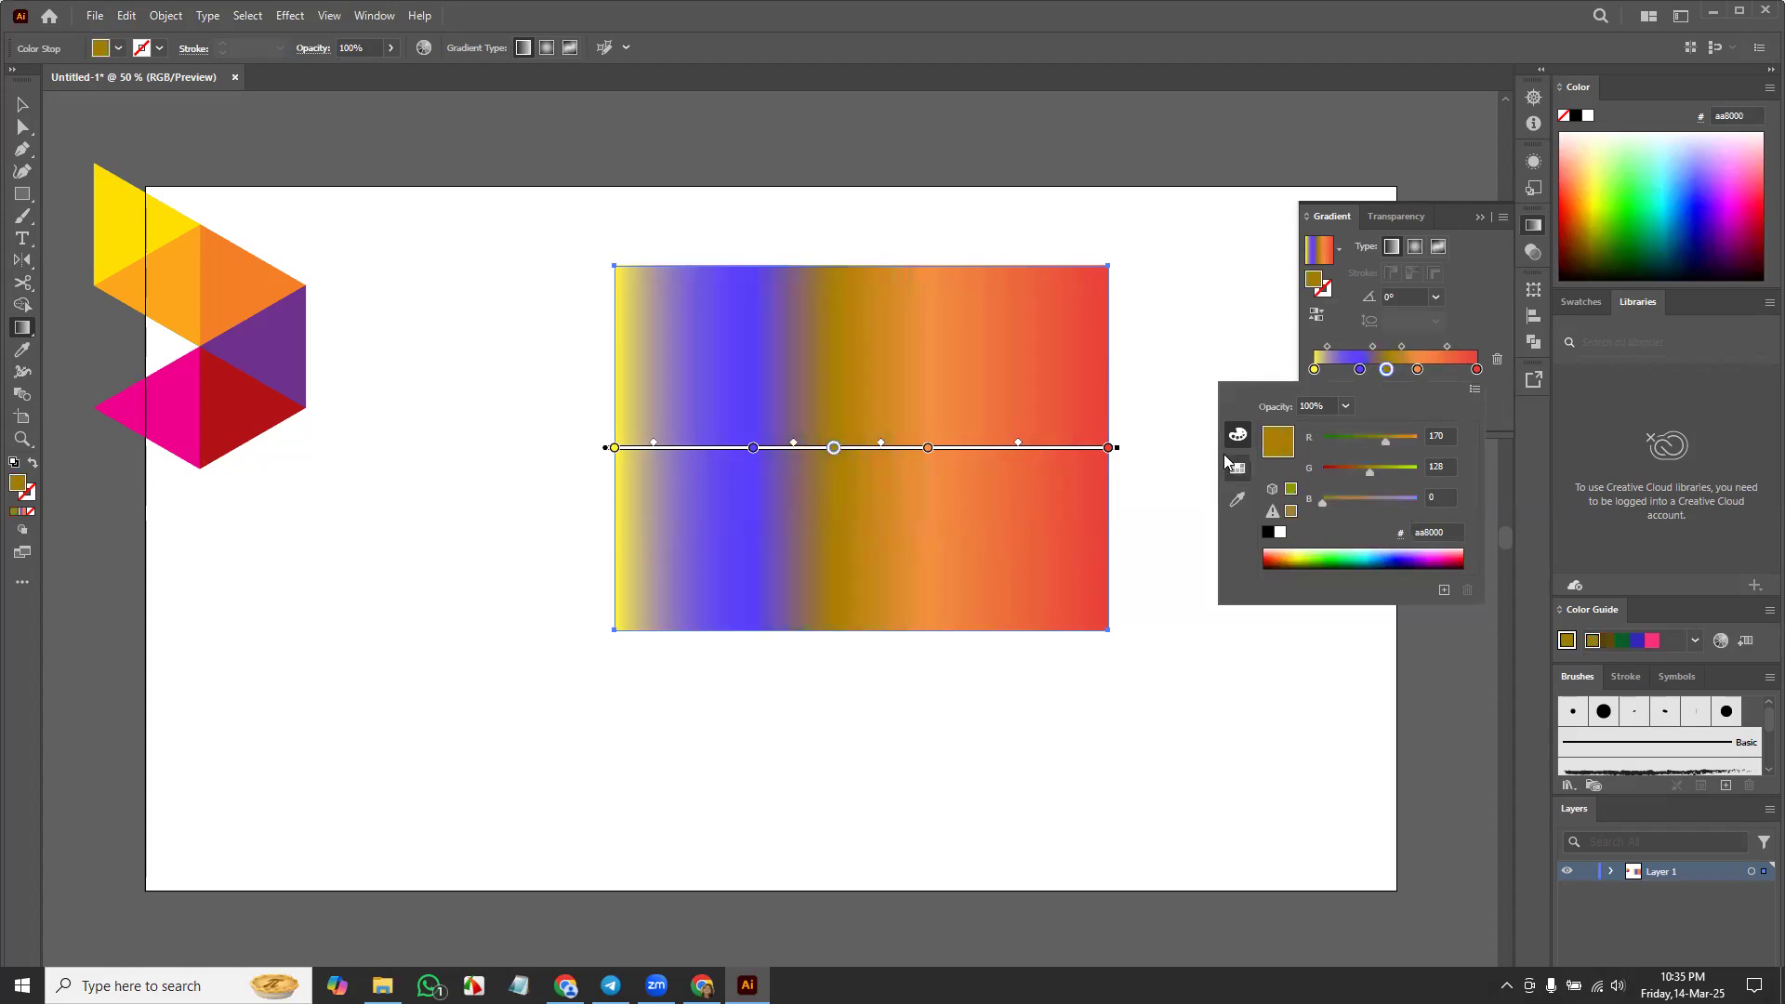
# Step: Recolour the new middle stop with the green swatch 2bb673 and close its colour options
pyautogui.click(1235, 472)
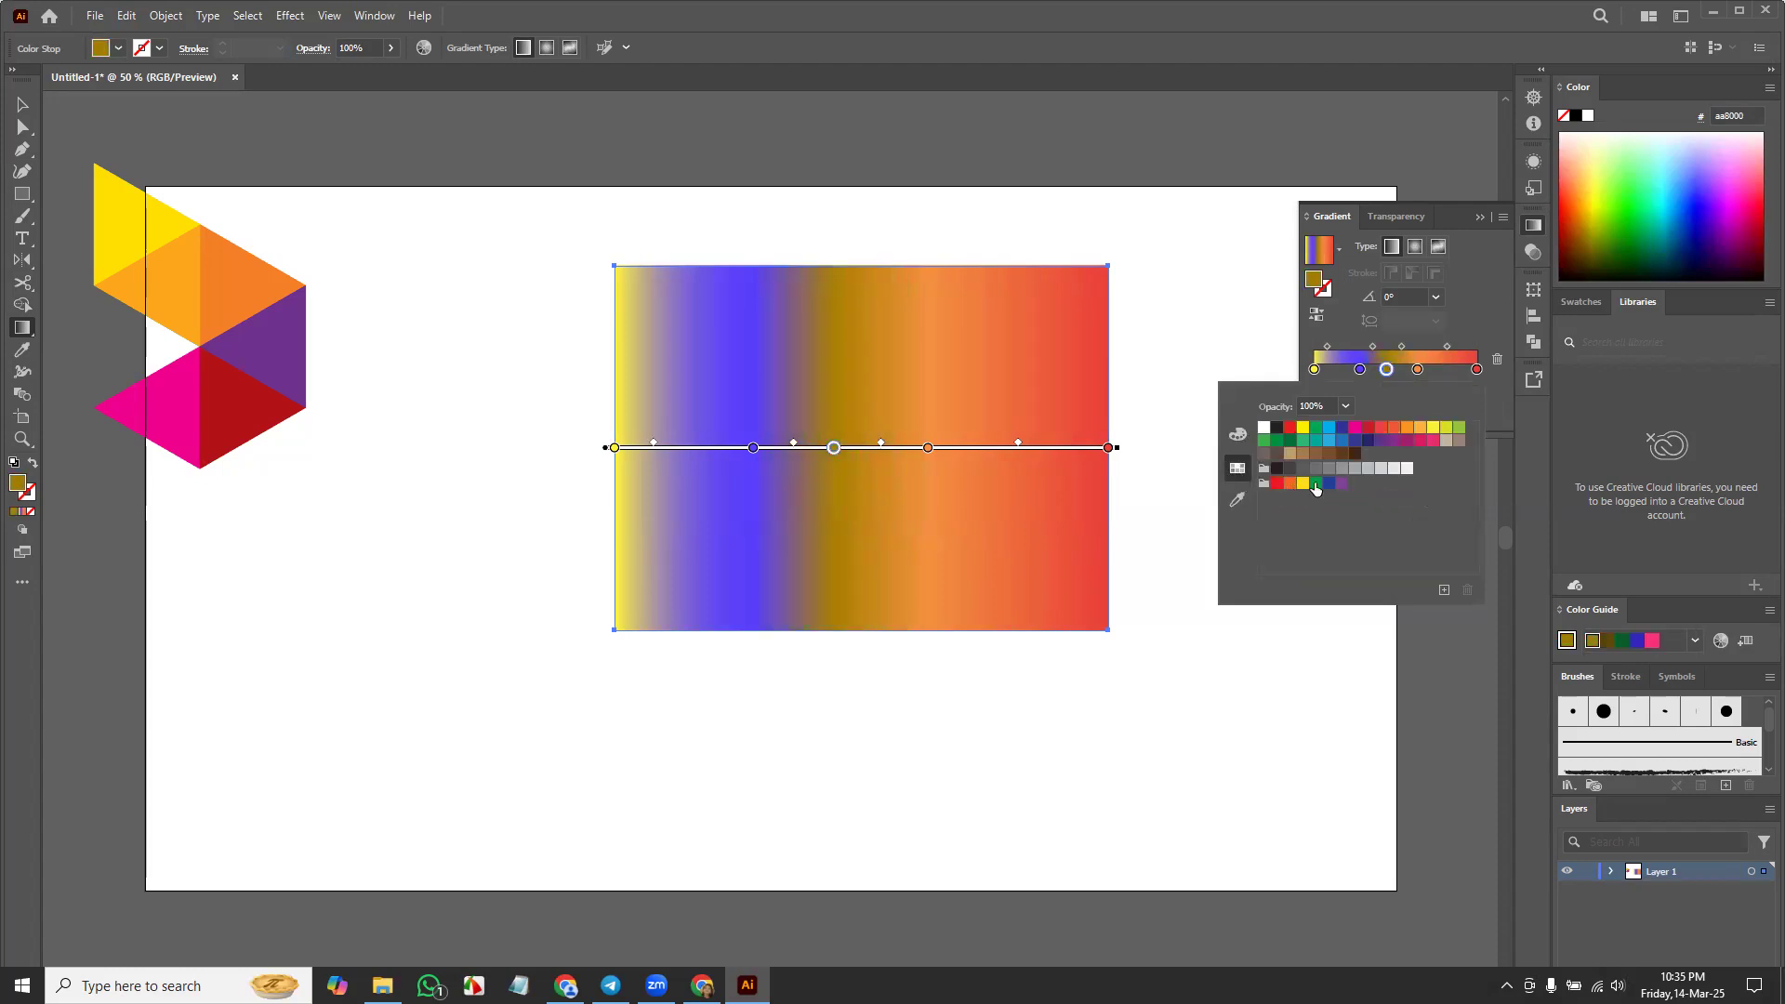
pyautogui.click(1433, 442)
pyautogui.click(1318, 468)
pyautogui.click(1315, 452)
pyautogui.click(1302, 440)
pyautogui.click(1240, 434)
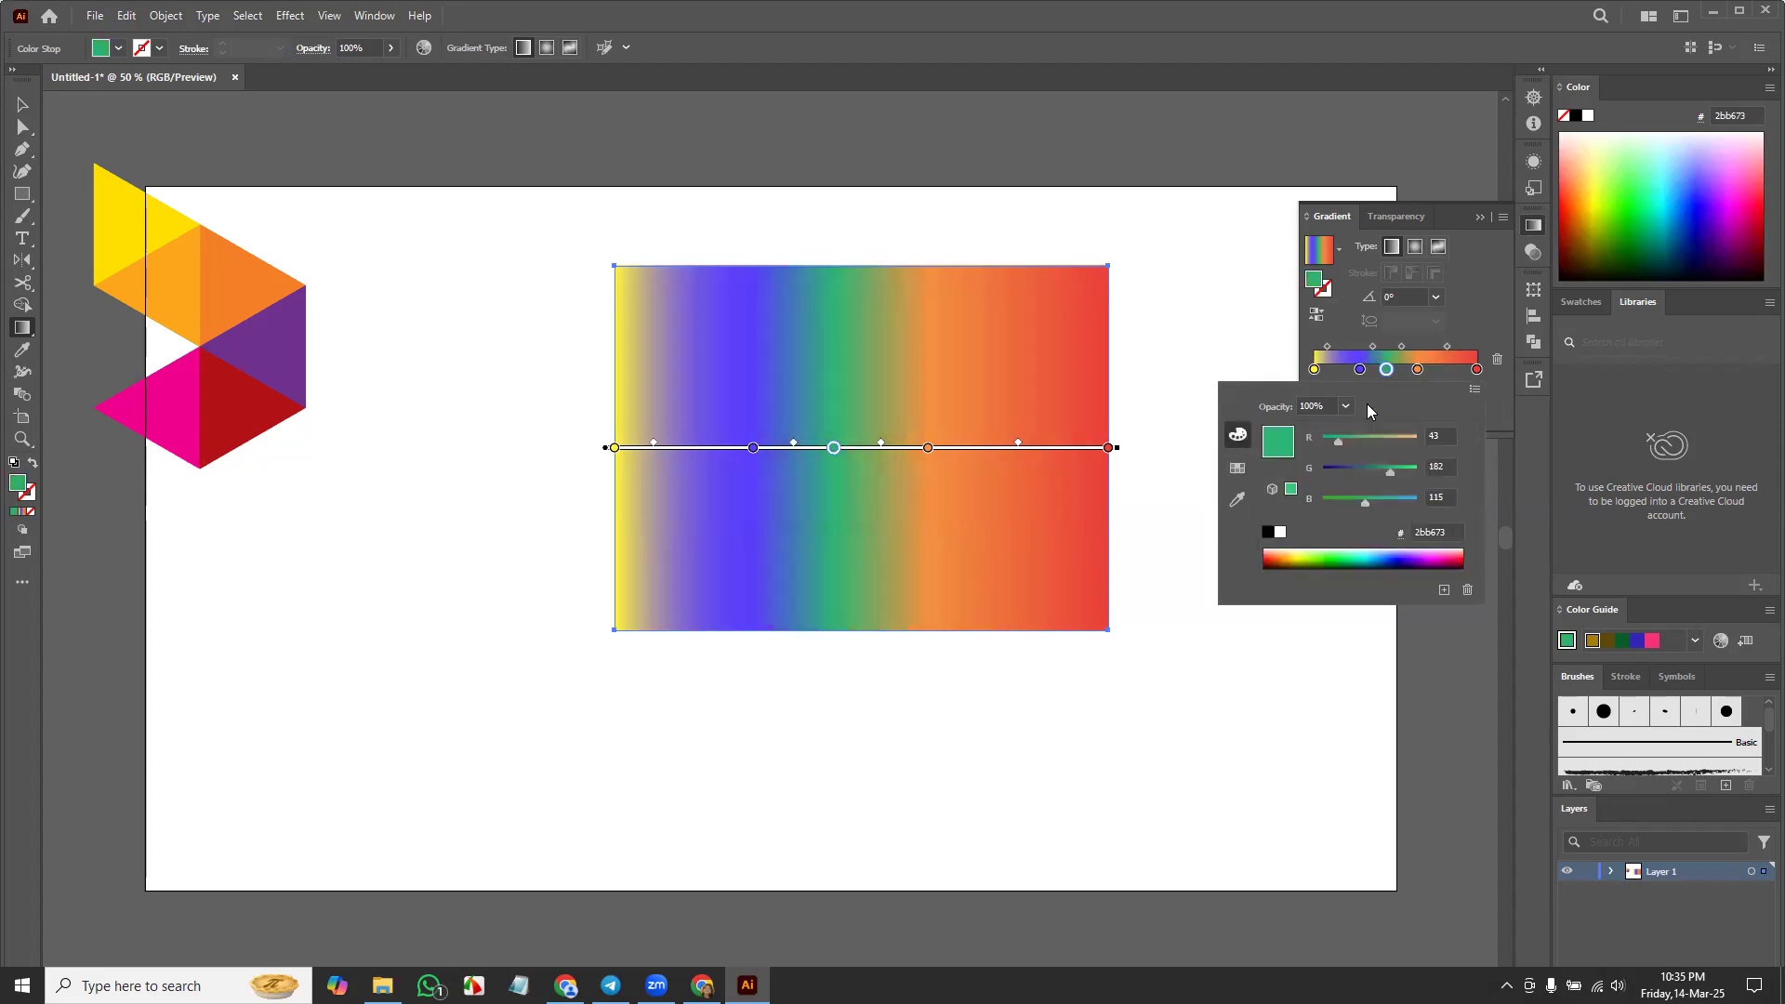
pyautogui.click(1475, 390)
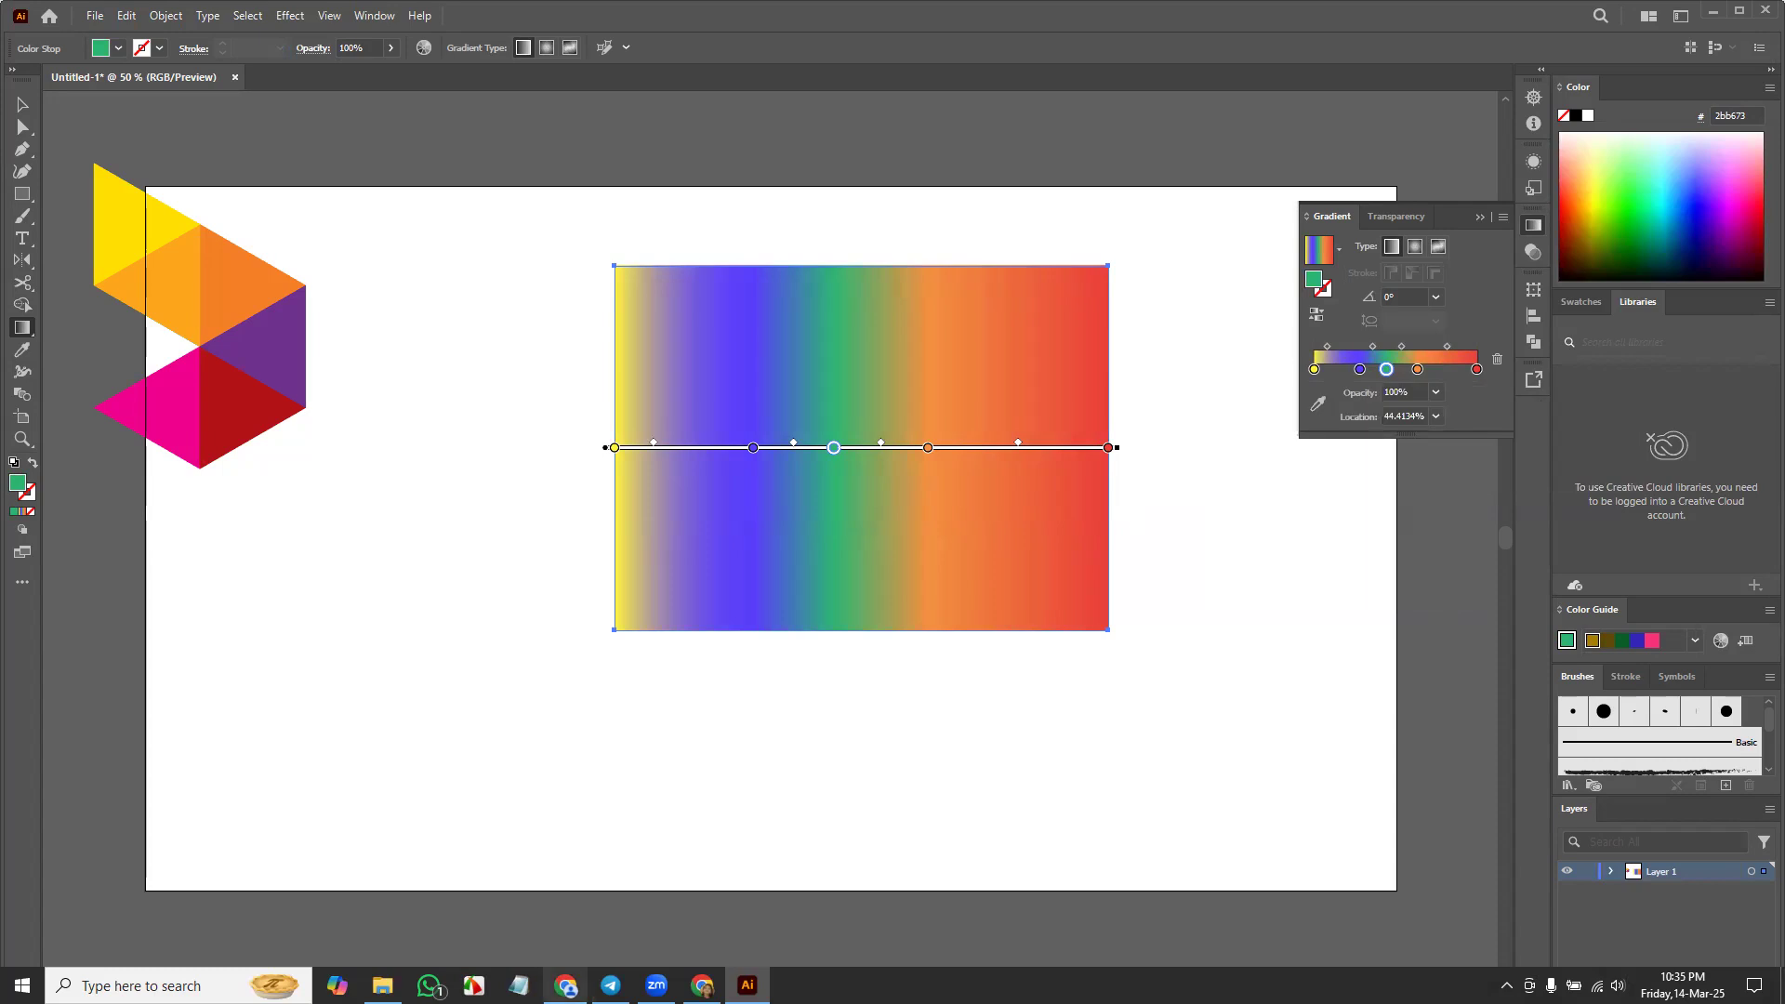
# Step: Switch to Chrome, close the two extra Robi image tabs, and open webgradients.com in a new tab
pyautogui.click(566, 985)
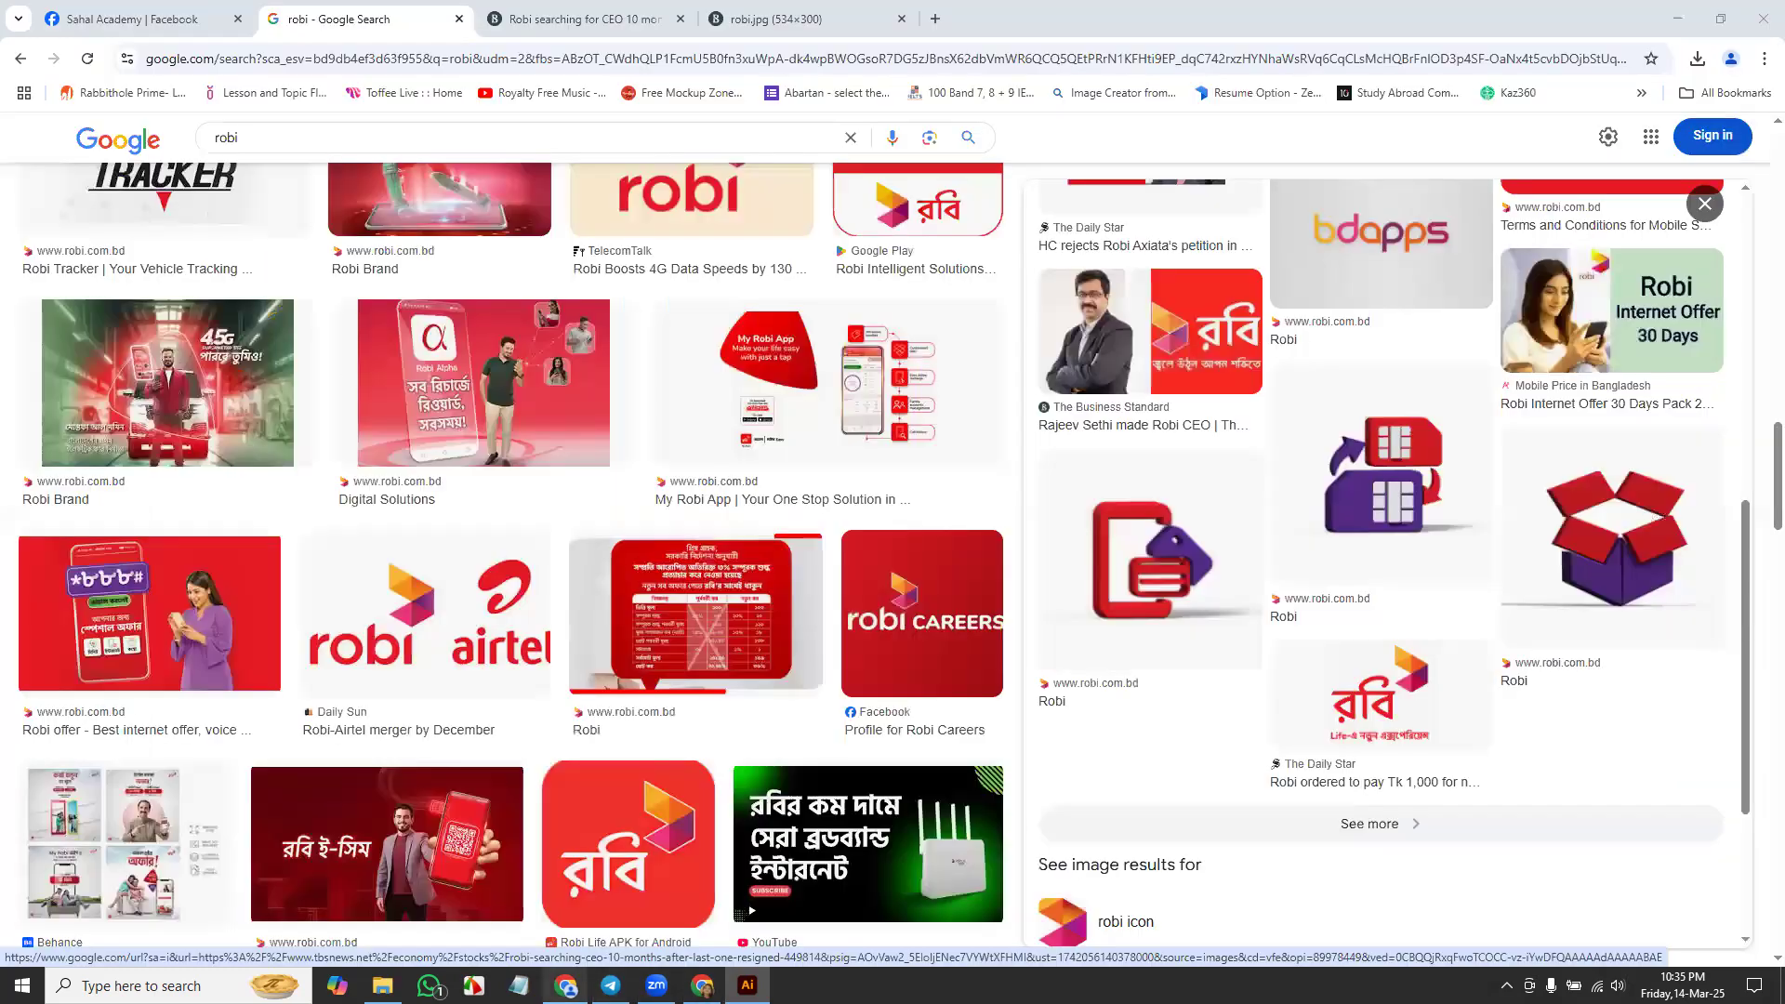
pyautogui.click(681, 19)
pyautogui.click(680, 19)
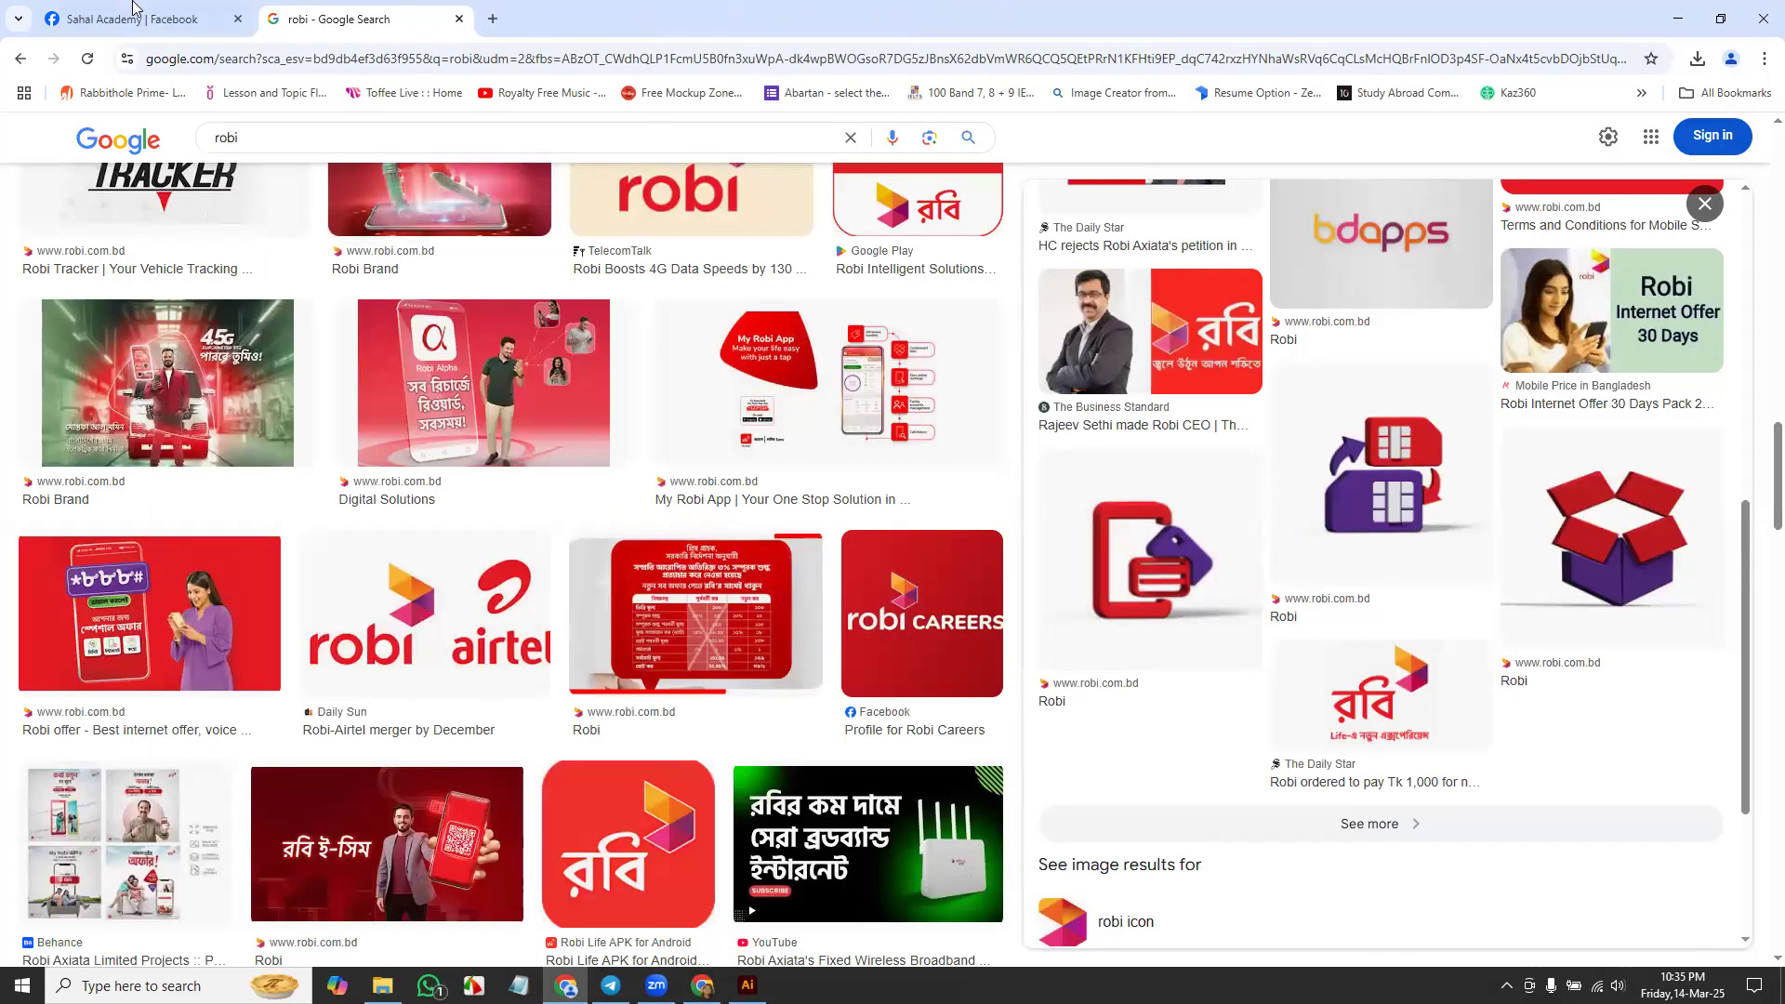
pyautogui.click(493, 19)
pyautogui.write('webgrad')
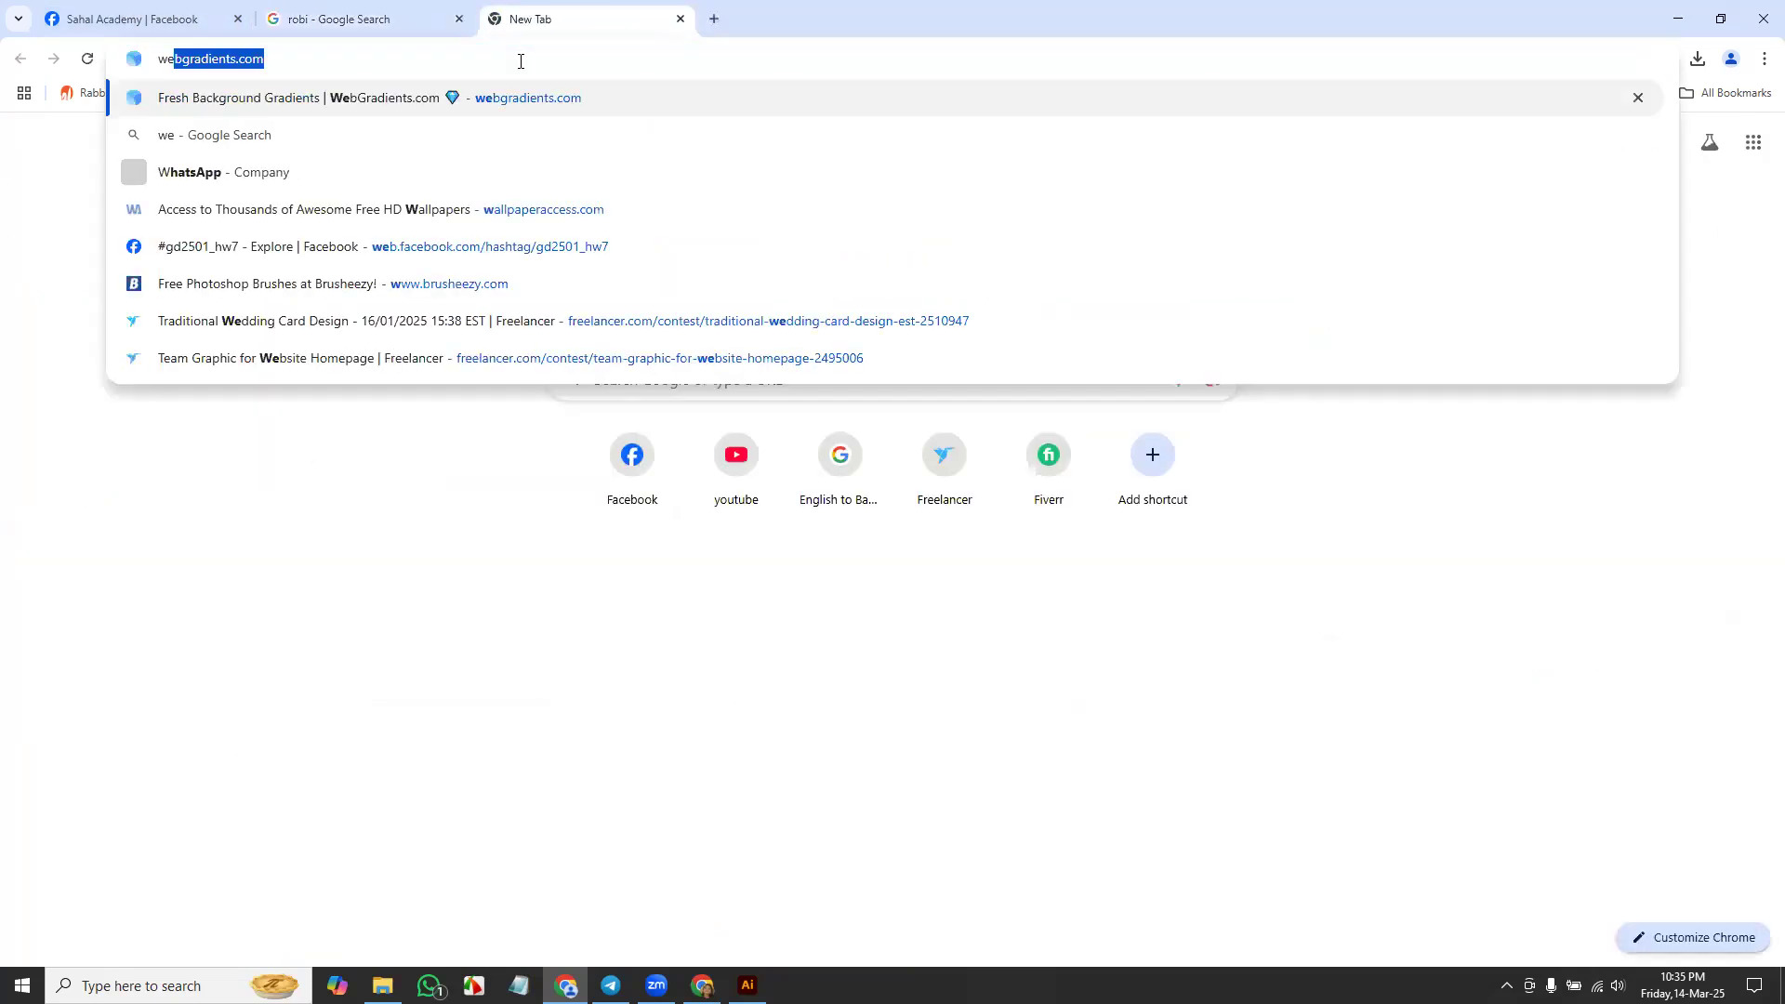
pyautogui.write('ien')
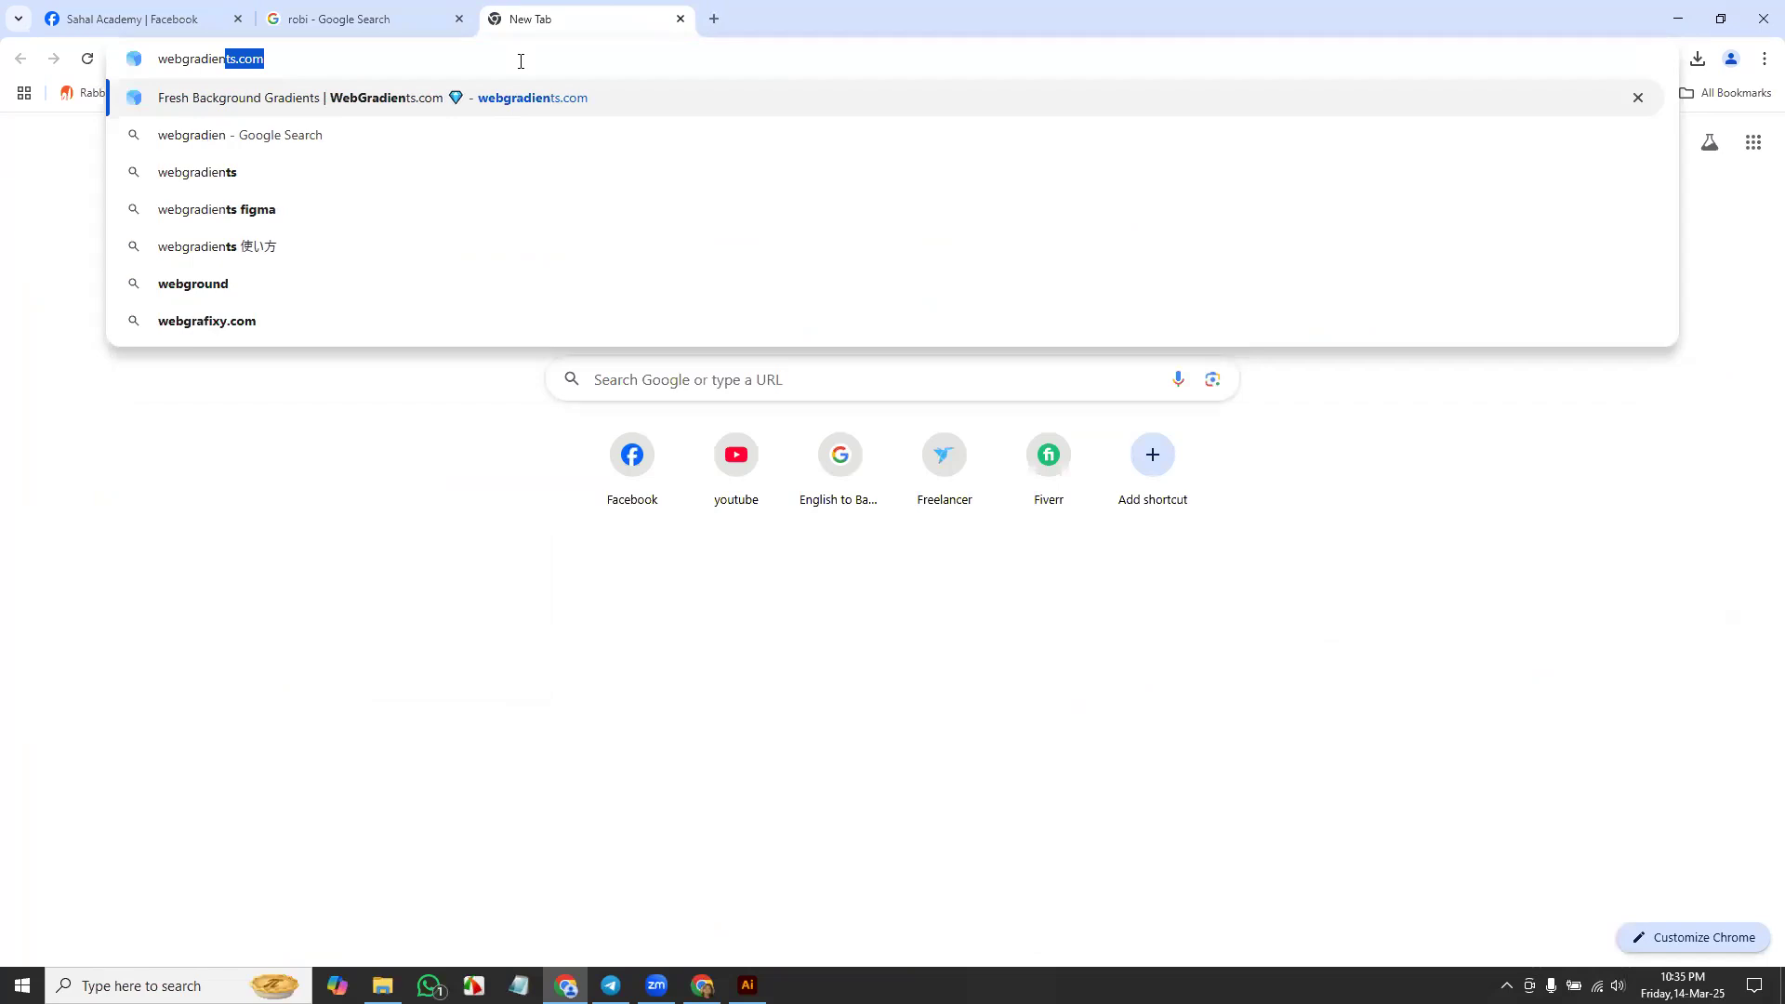
pyautogui.write('ts.com')
pyautogui.press('Return')
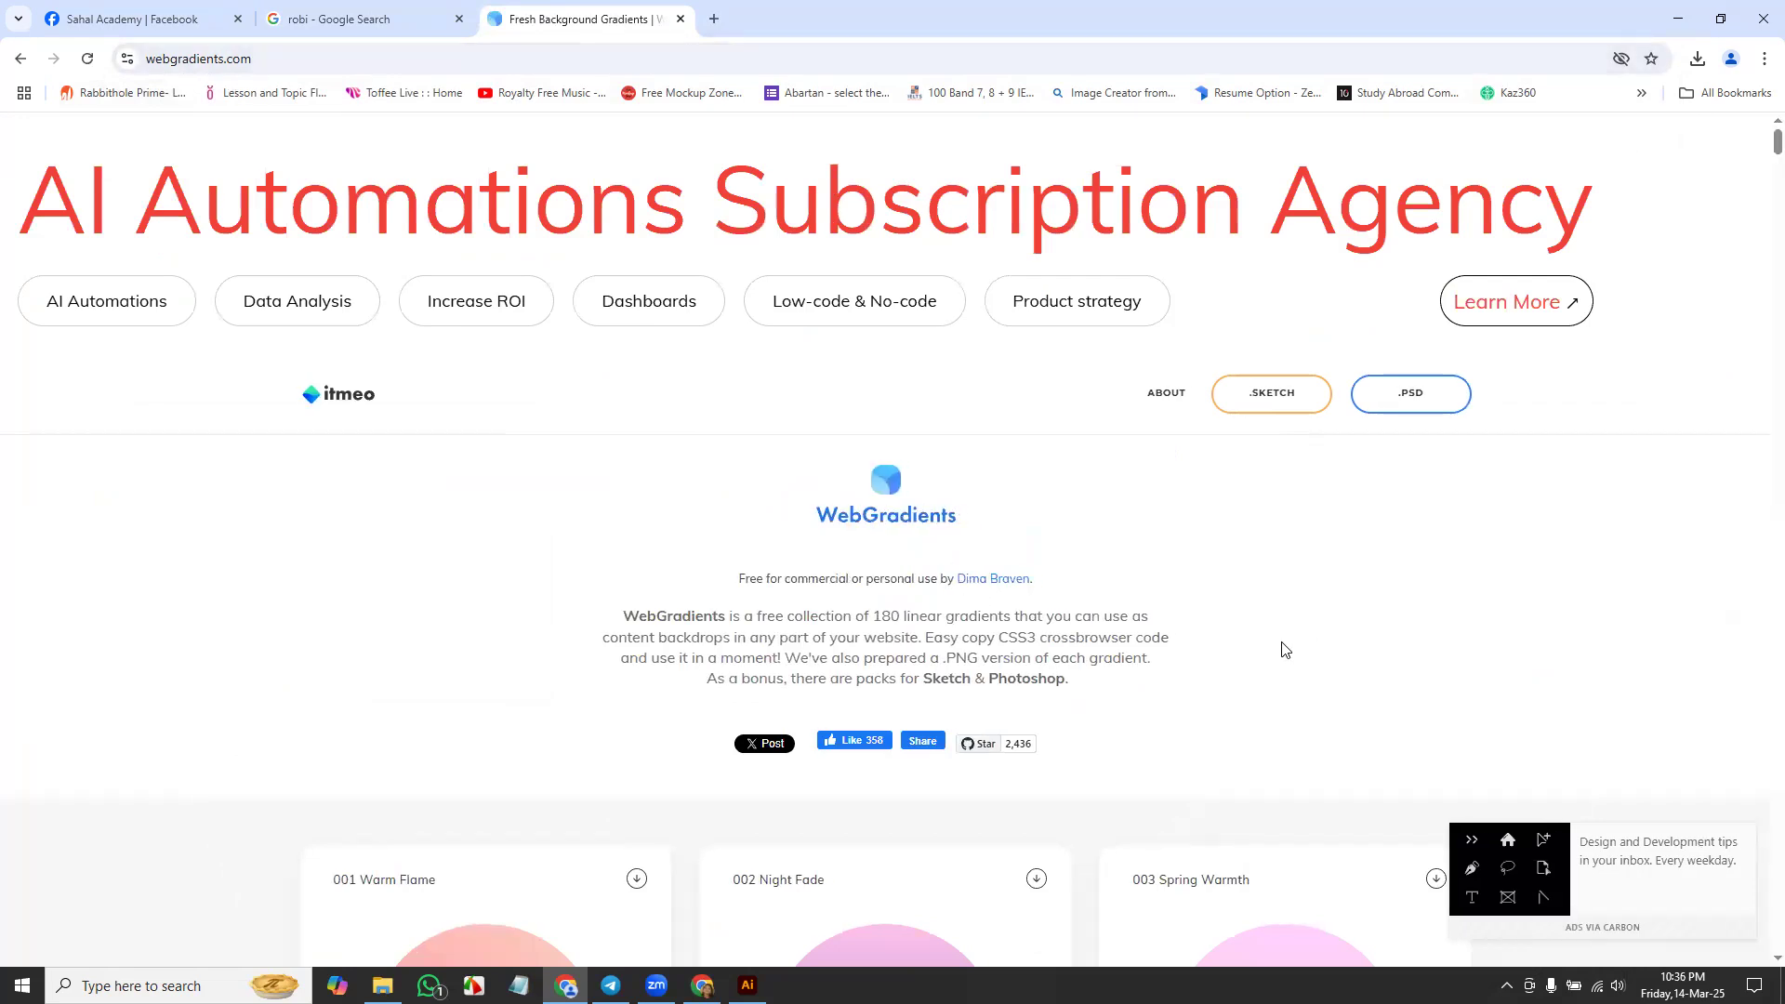
# Step: Browse the WebGradients collection, copy the start colour code f6d365 of 007 Sunny Morning, and switch back to Illustrator
pyautogui.scroll(-12, 1276, 650)
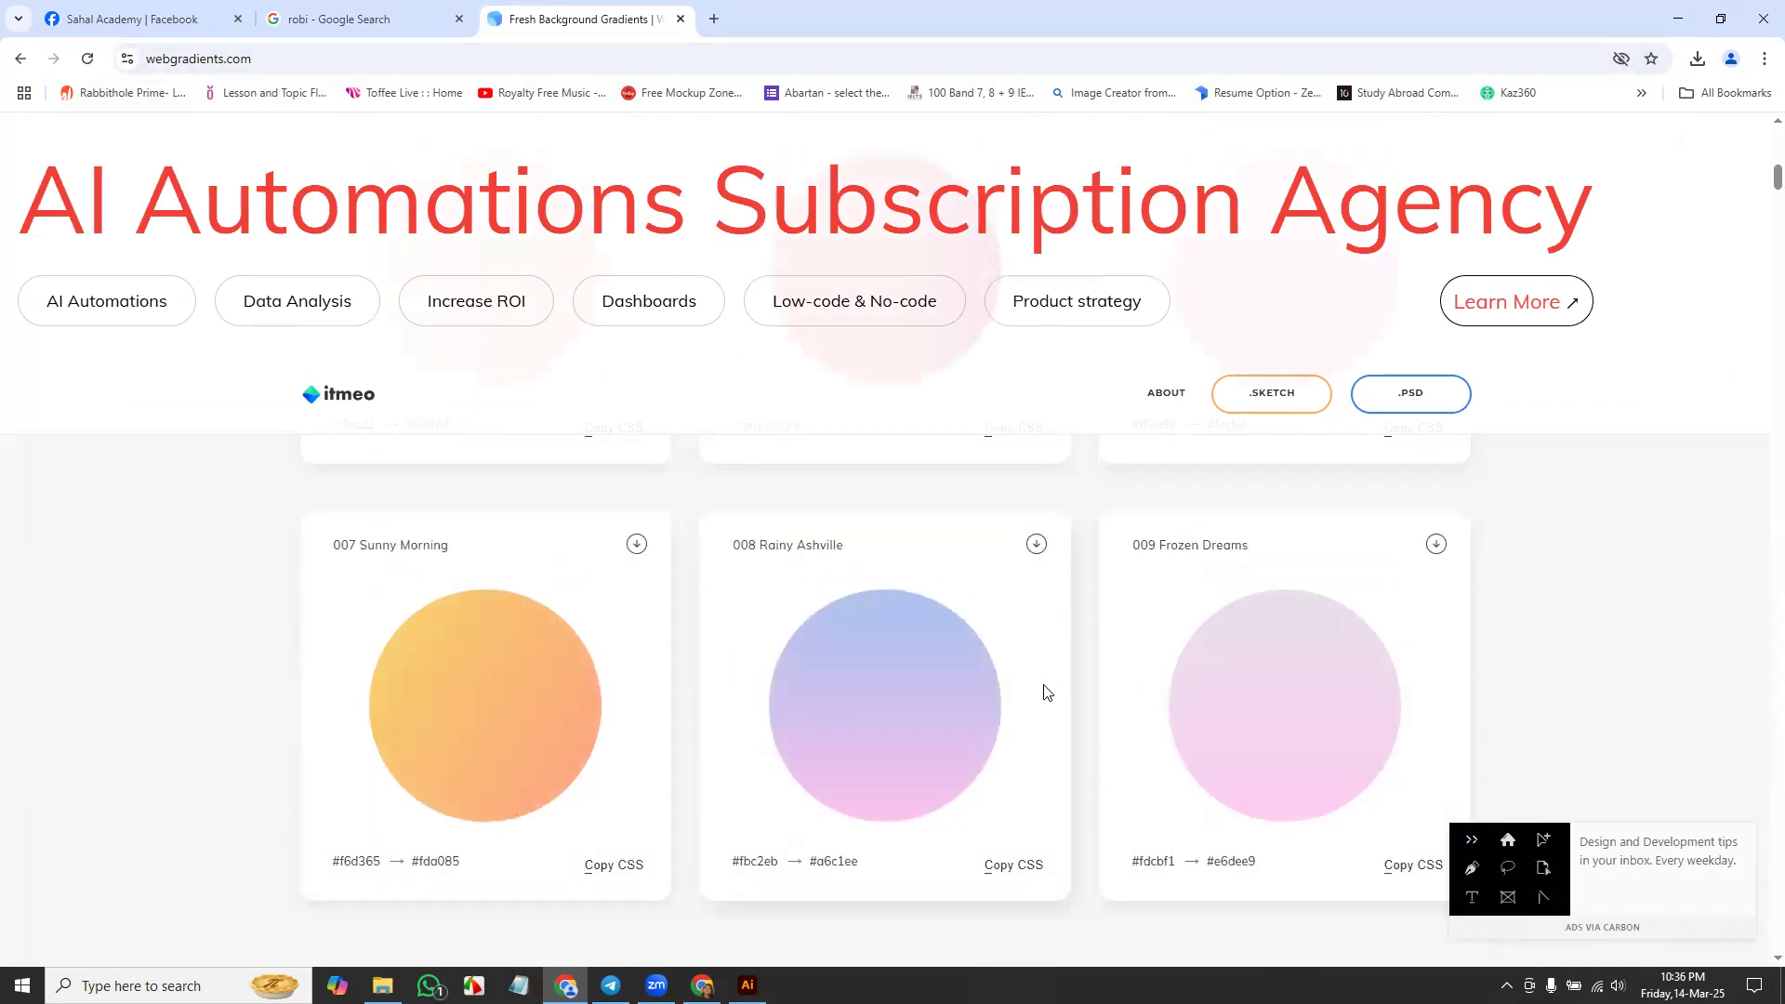
pyautogui.scroll(-13, 1314, 689)
pyautogui.scroll(12, 1316, 690)
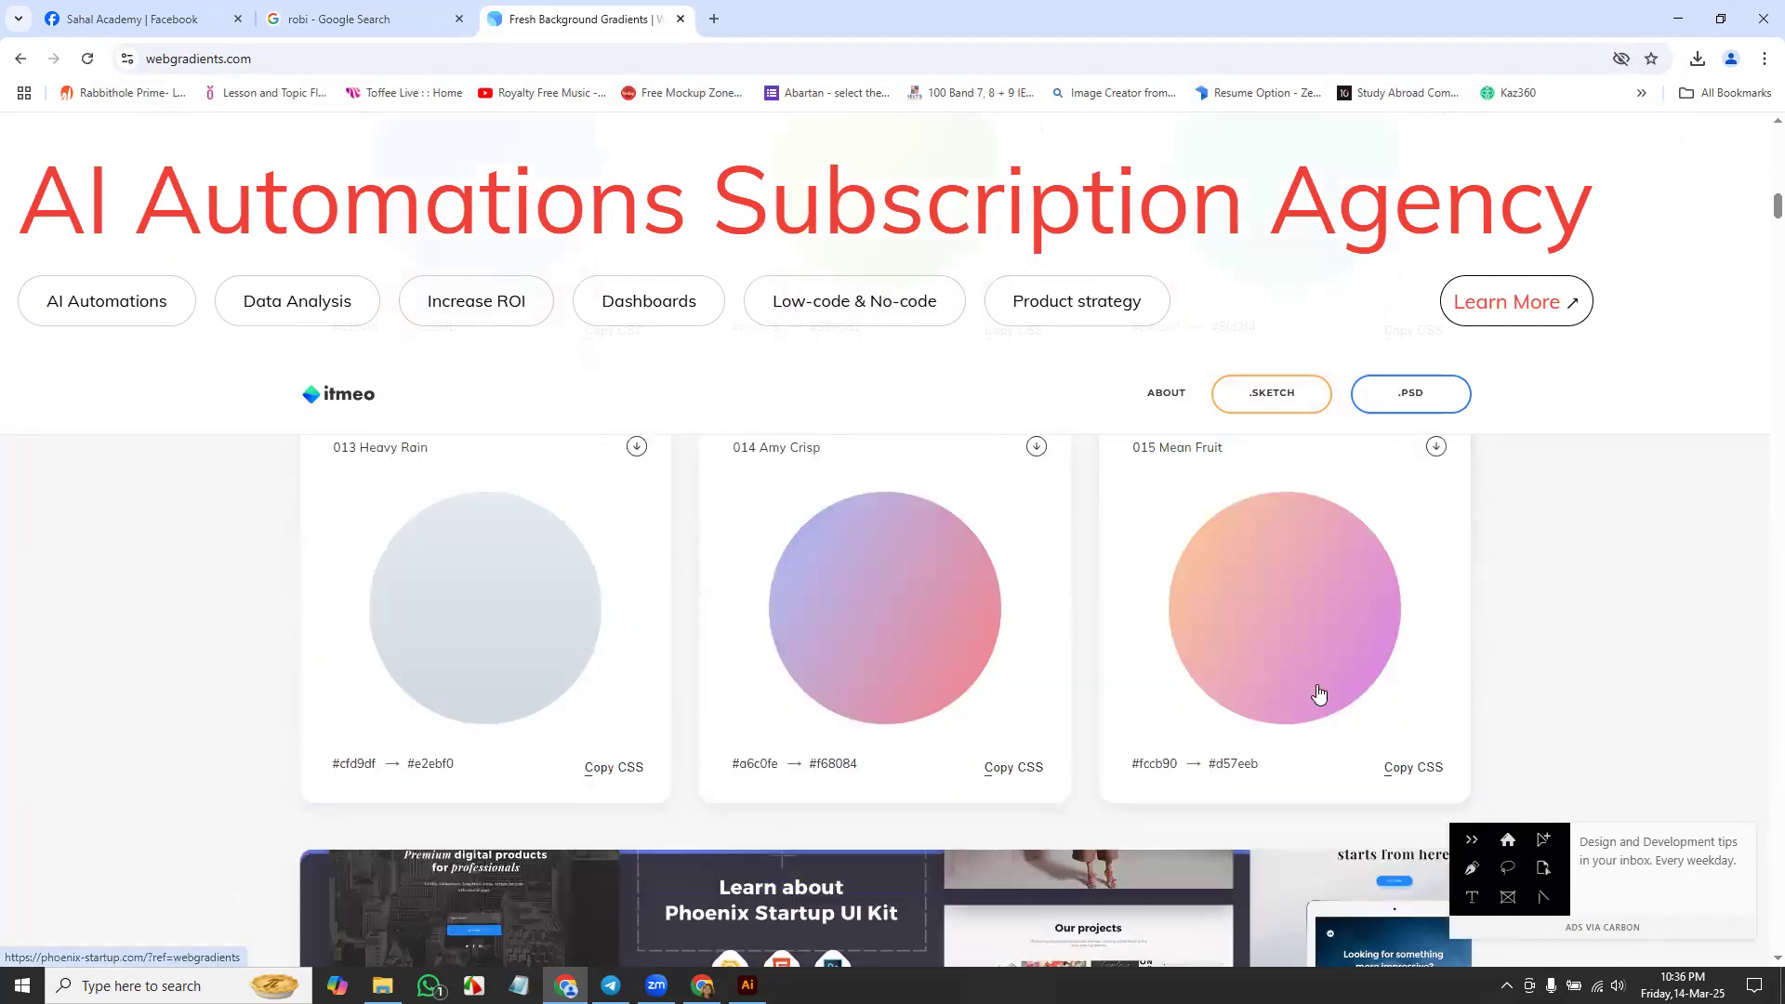
pyautogui.scroll(1, 1319, 698)
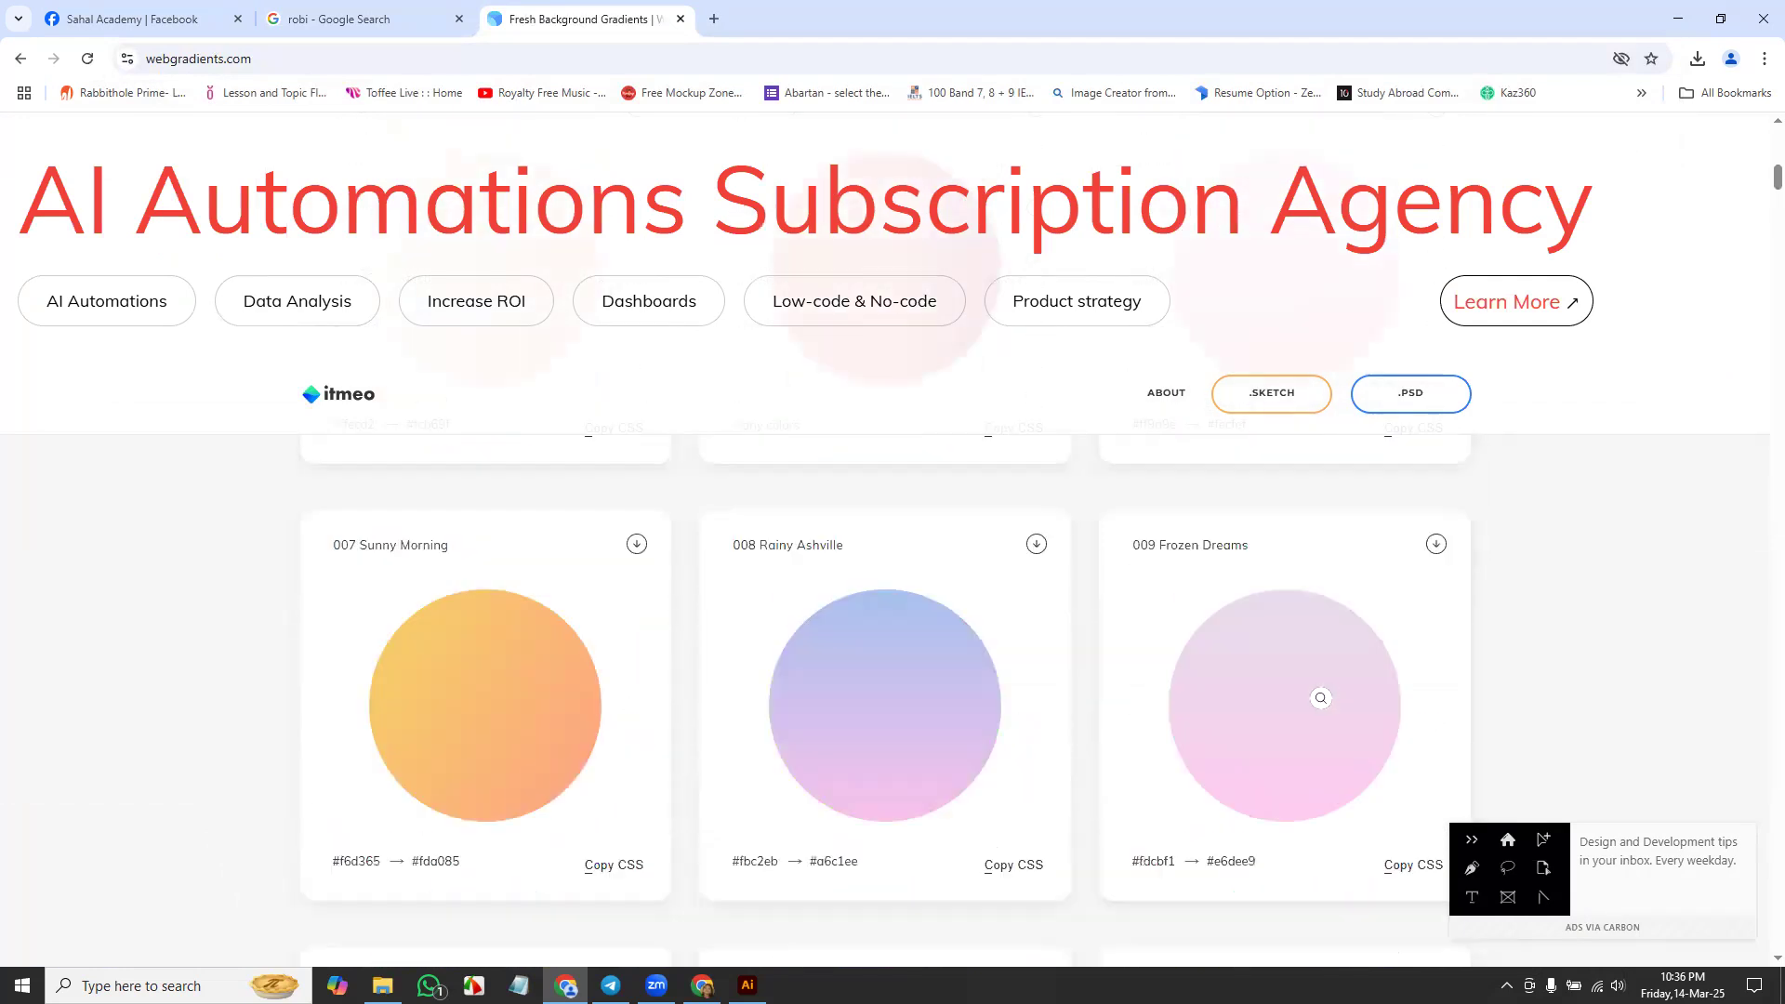
pyautogui.scroll(-3, 1311, 649)
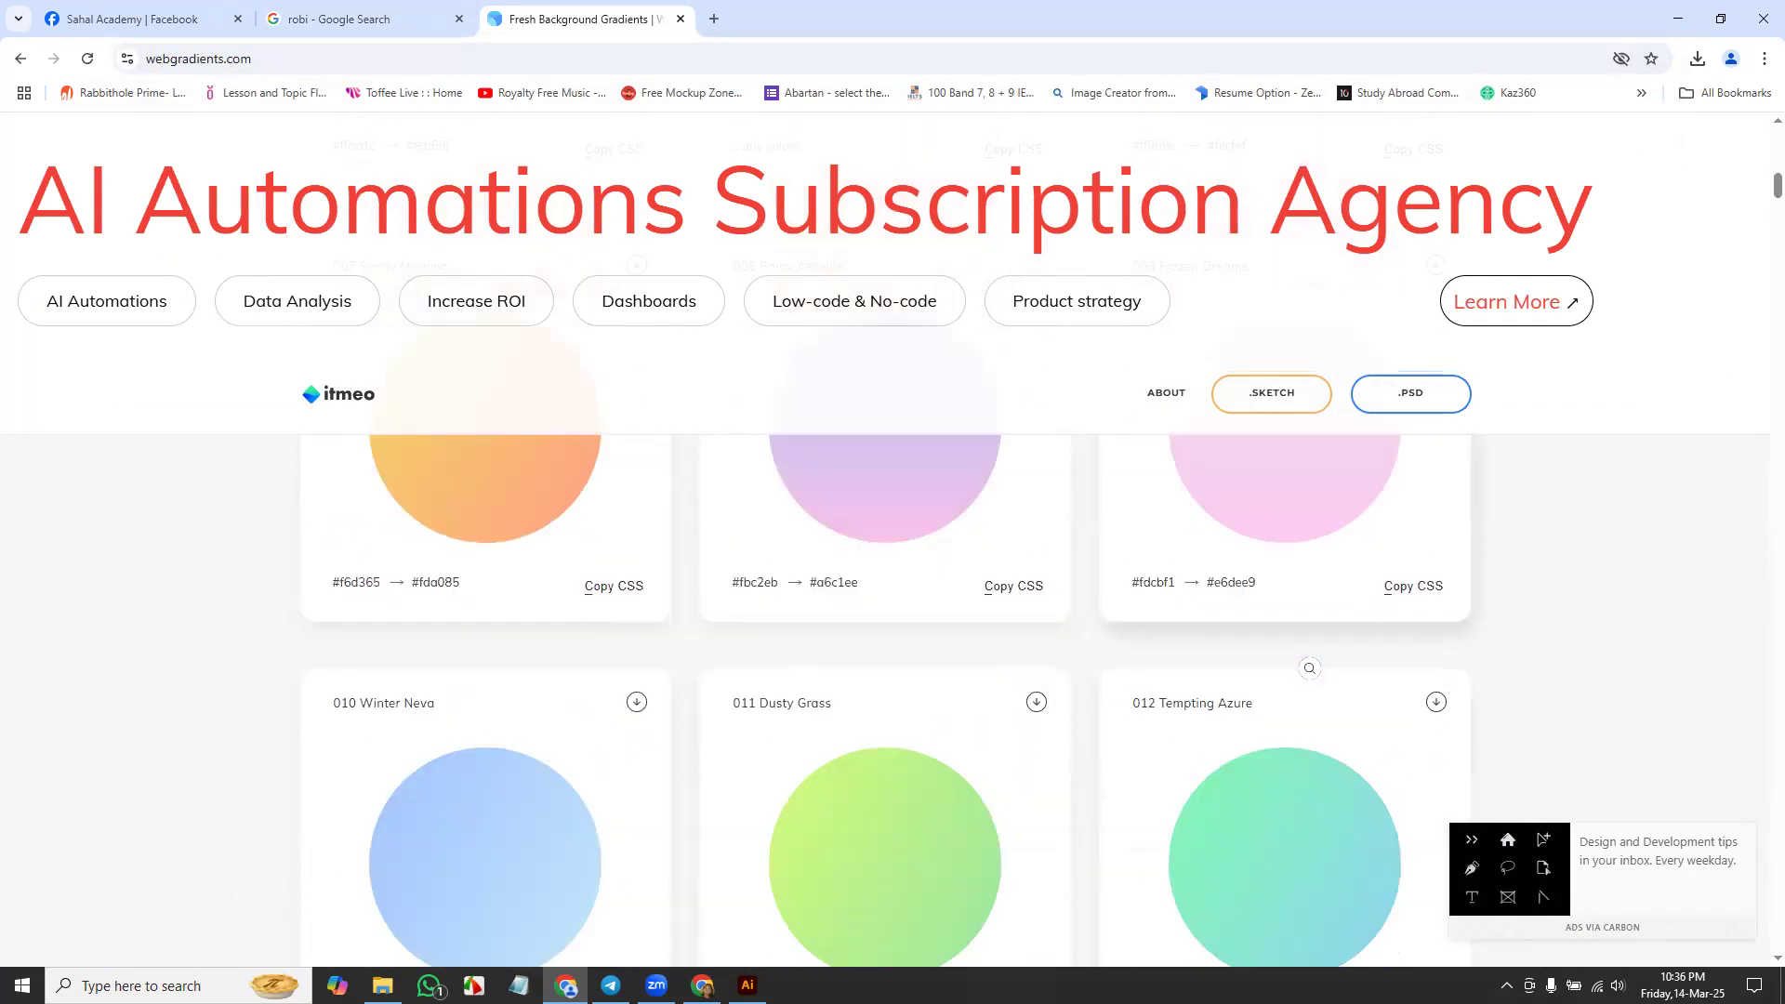
pyautogui.doubleClick(356, 581)
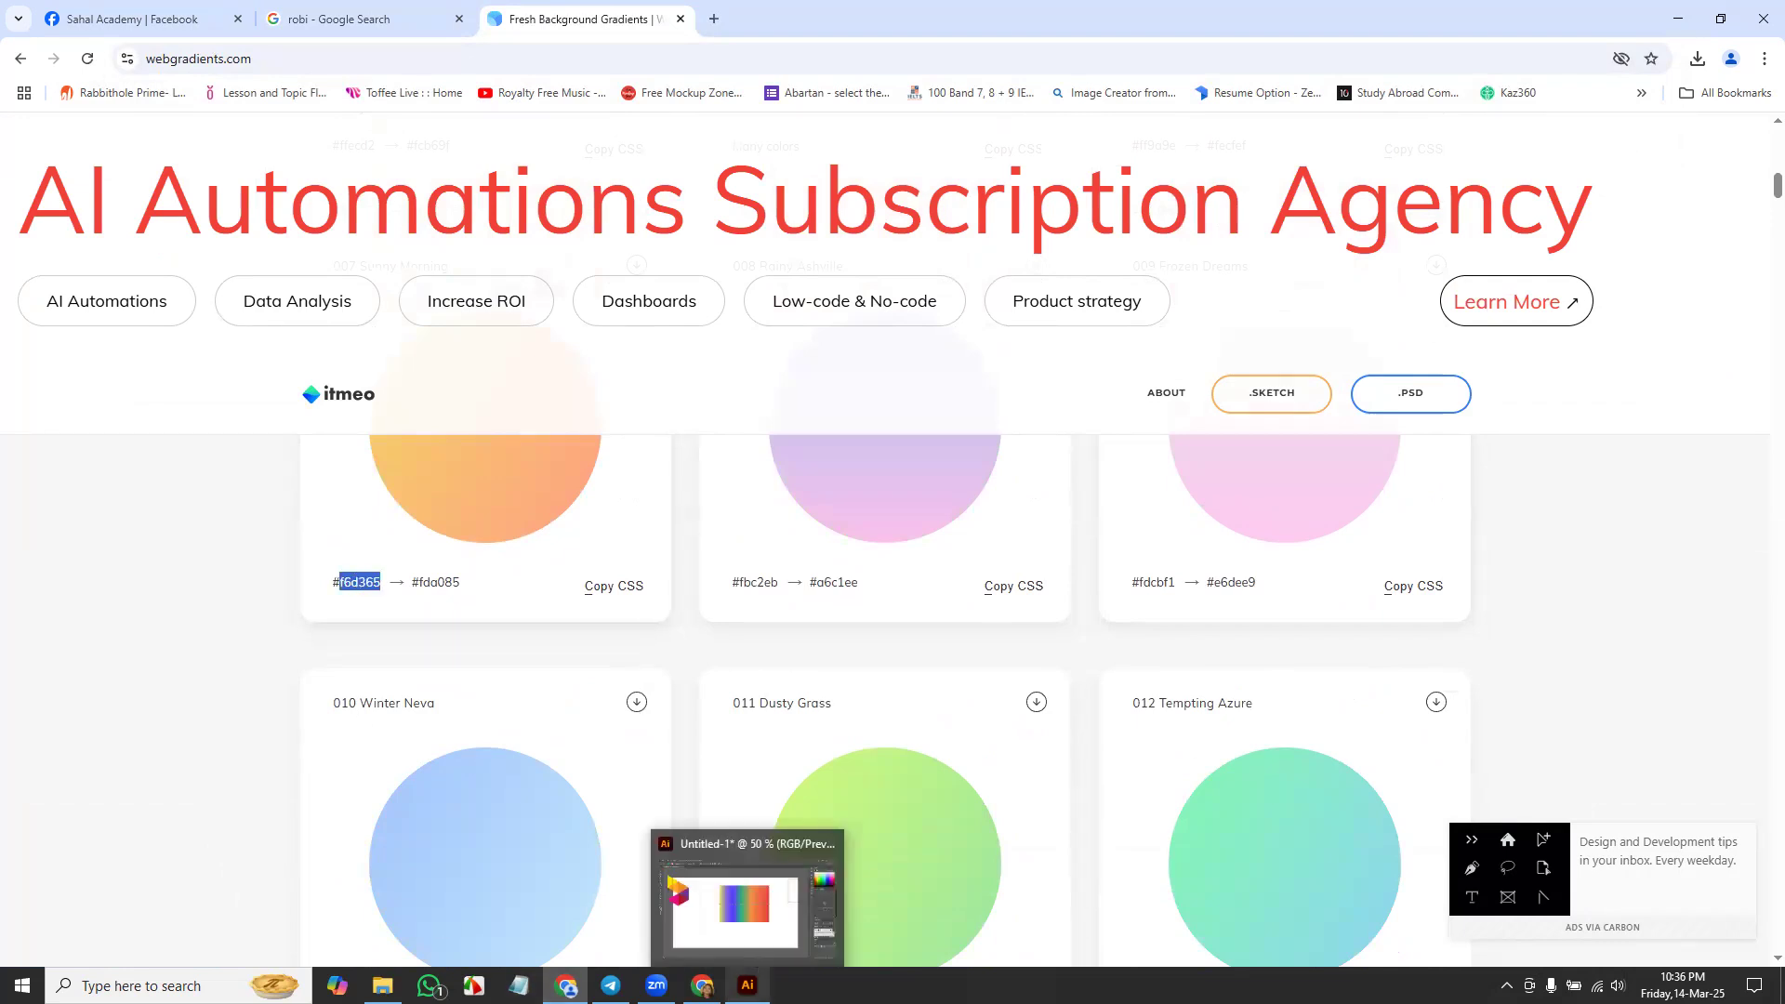
pyautogui.click(744, 874)
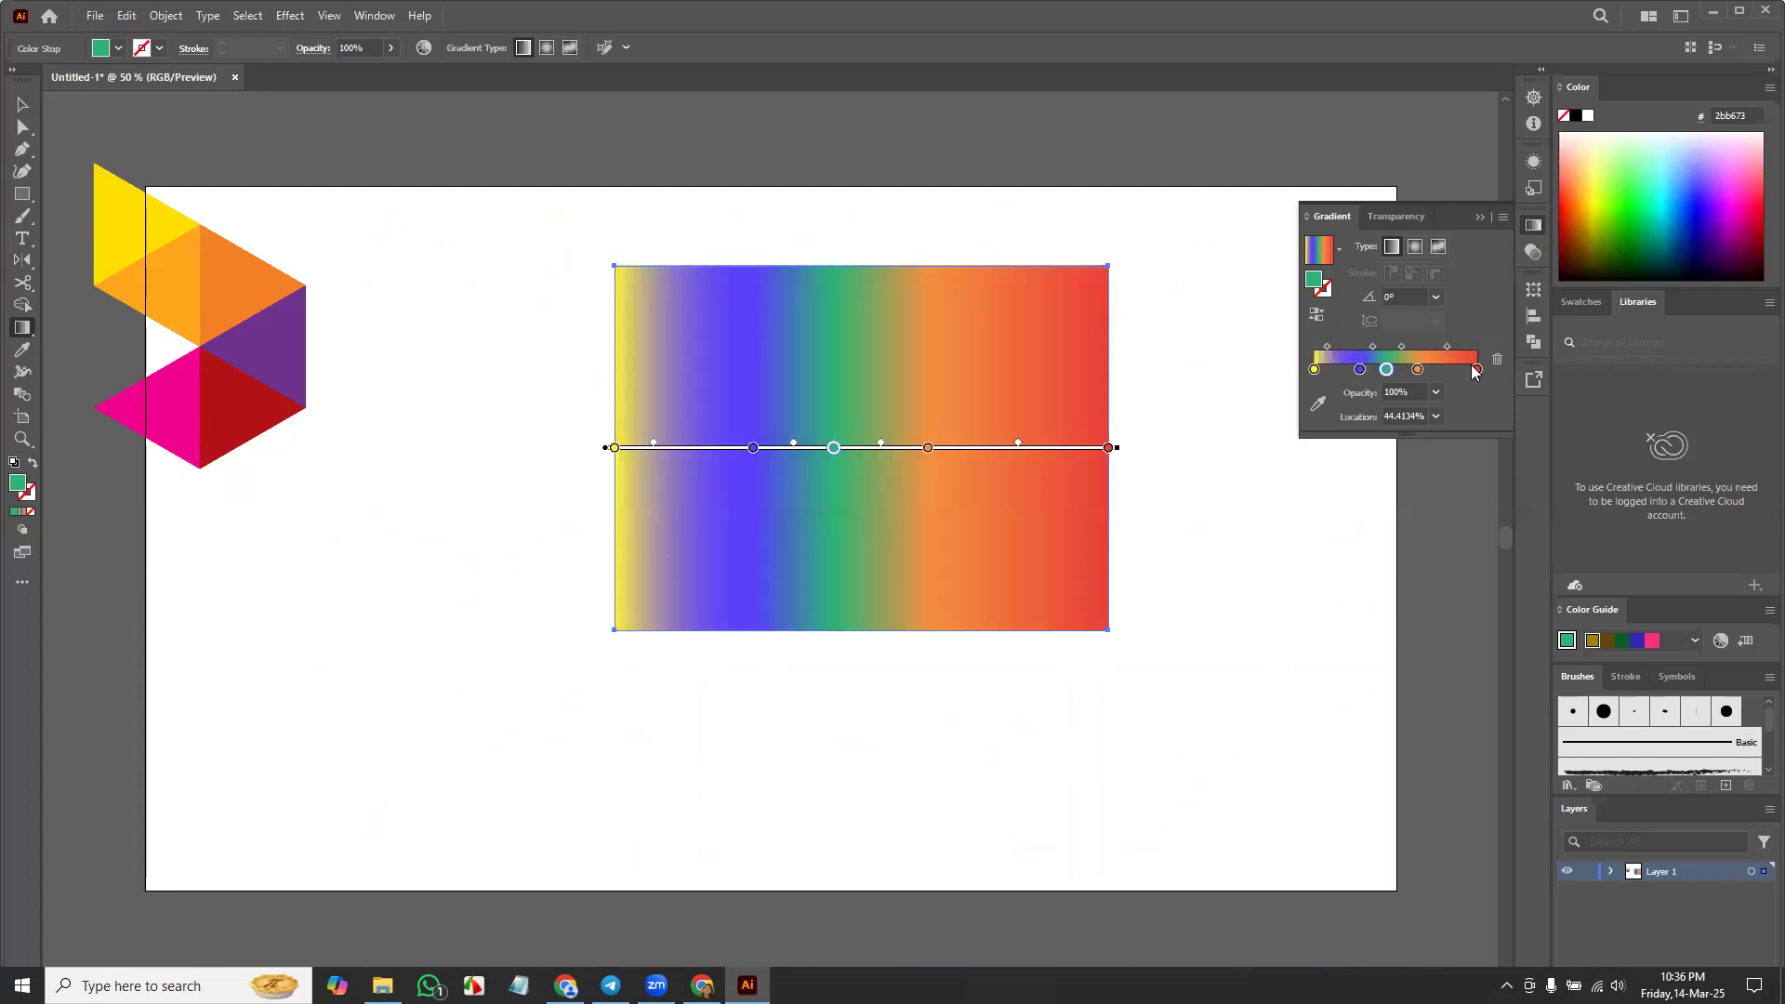
# Step: Open the red end stop's colour options, copy the start code #f6d365 of 007 Sunny Morning again in Chrome, and switch back to Illustrator
pyautogui.doubleClick(1474, 368)
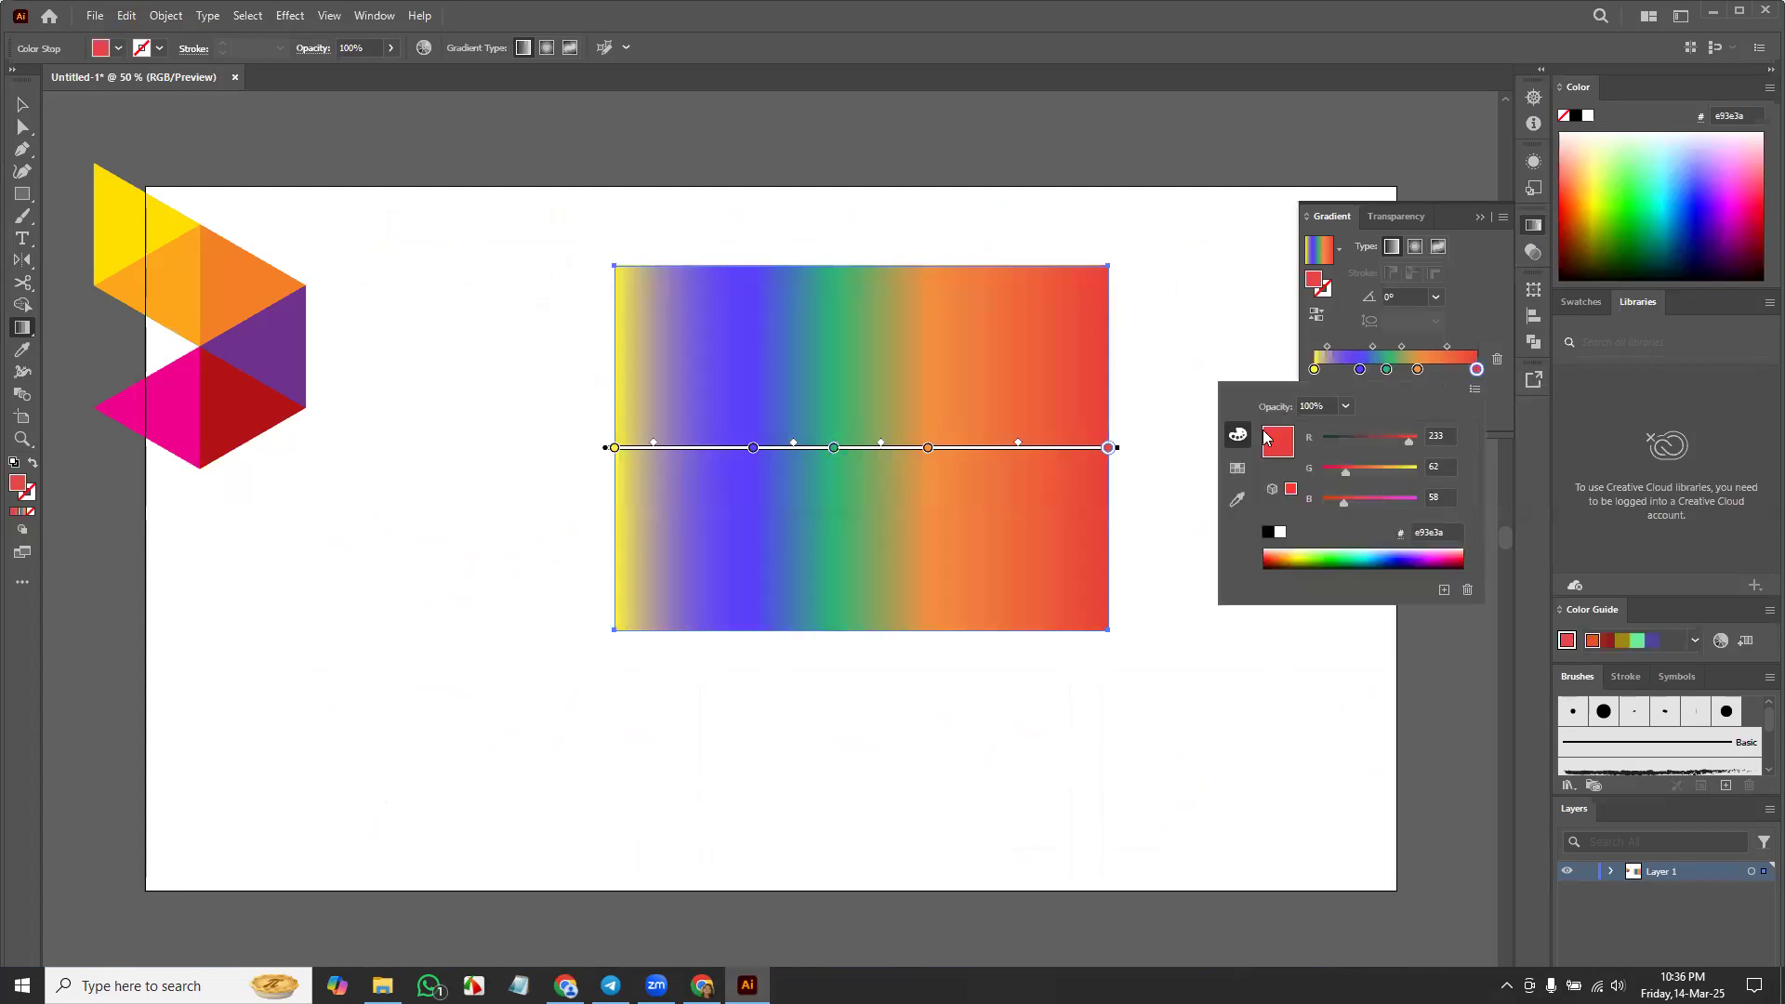
pyautogui.click(1433, 531)
pyautogui.click(702, 985)
pyautogui.doubleClick(385, 585)
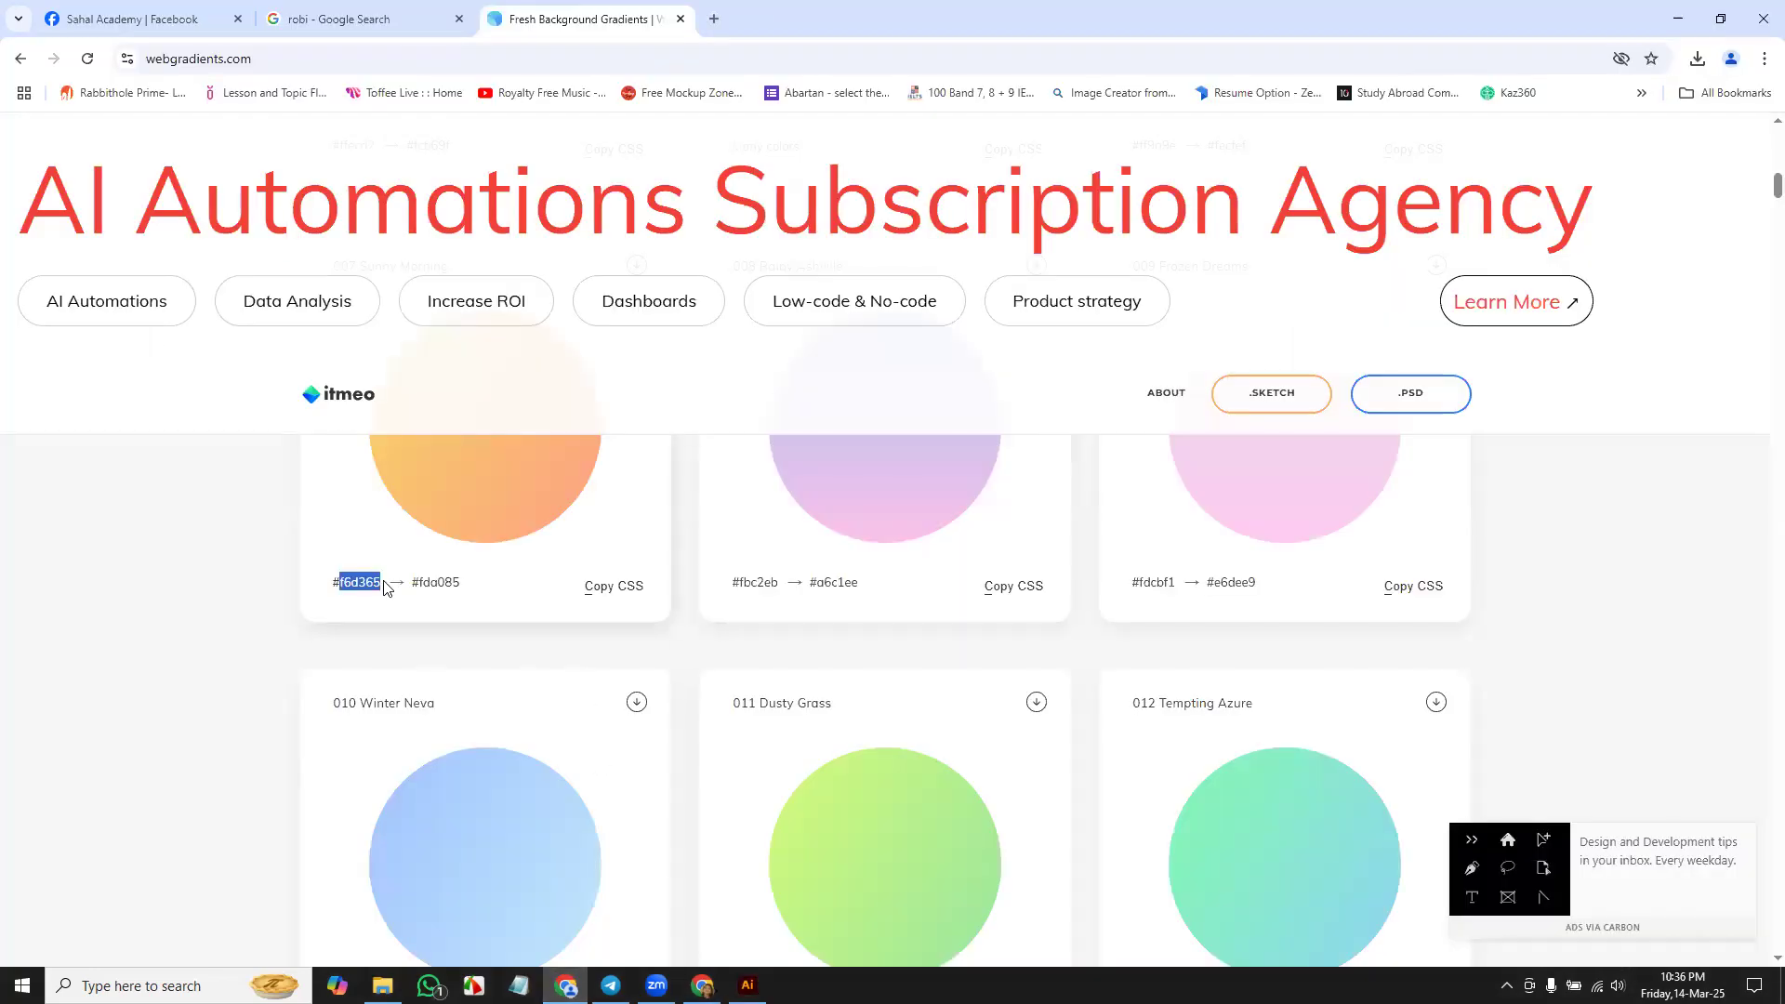
pyautogui.click(331, 588)
pyautogui.moveTo(334, 581); pyautogui.dragTo(380, 583)
pyautogui.rightClick(377, 587)
pyautogui.click(401, 609)
pyautogui.click(746, 985)
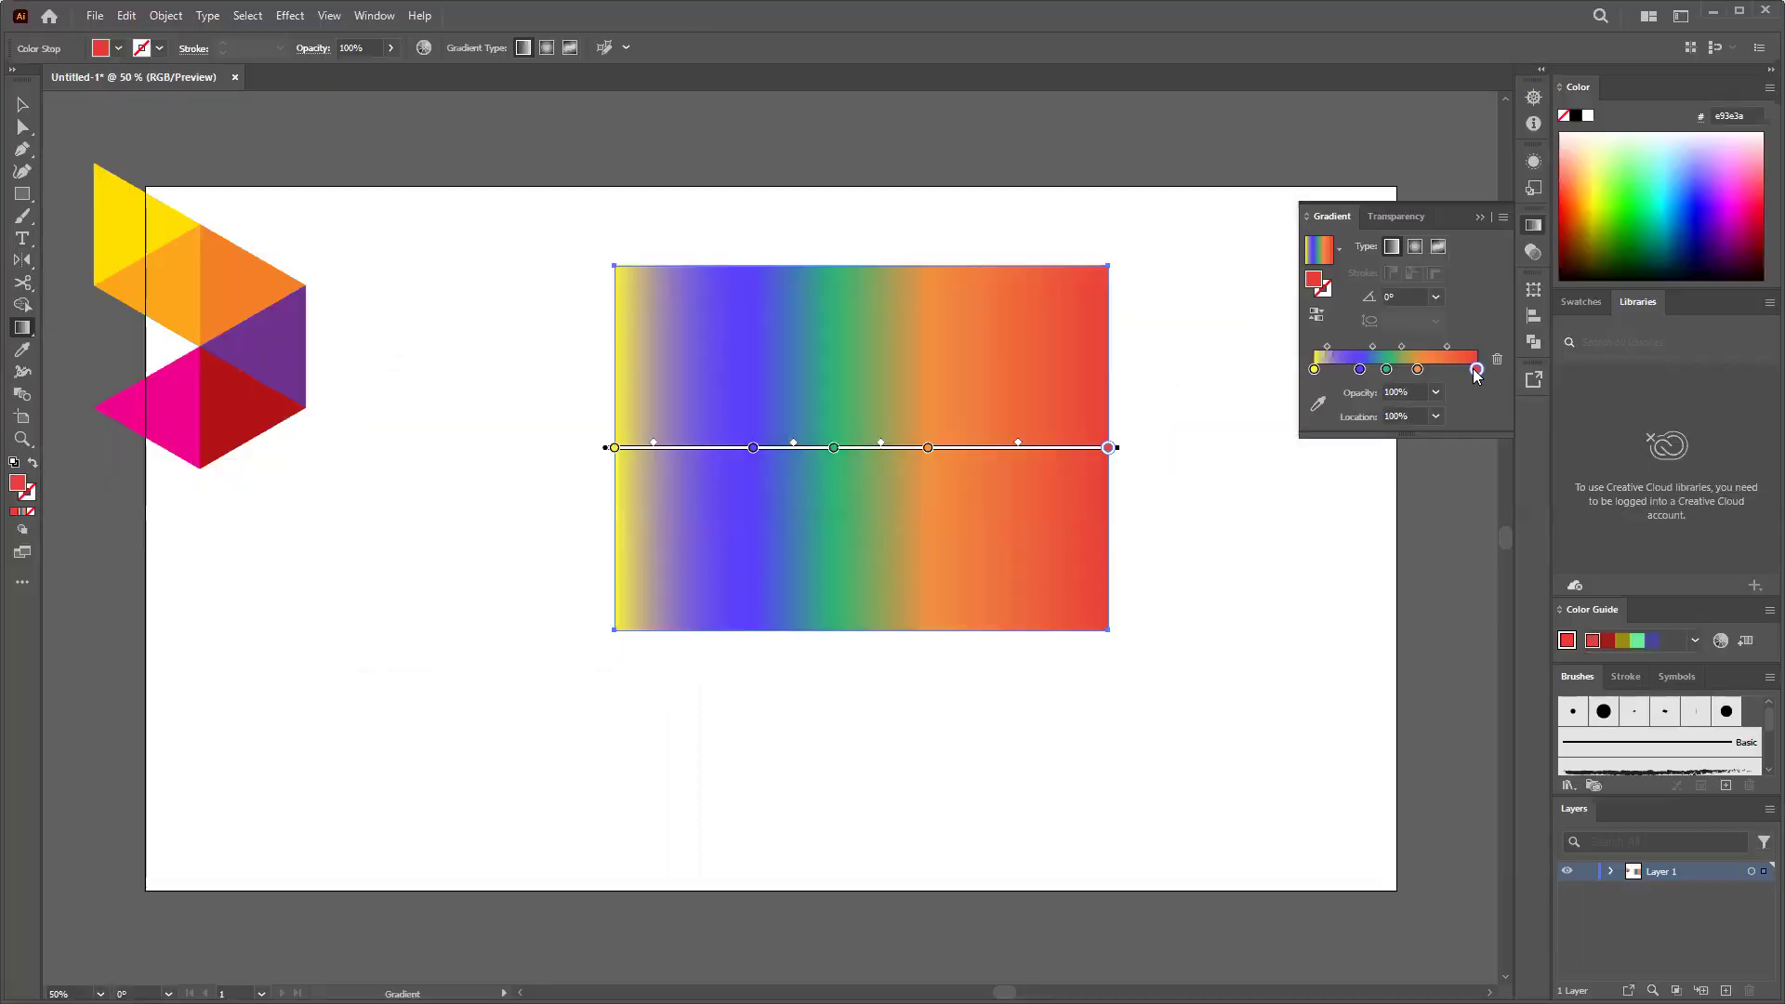
# Step: Set the red end stop's colour to #f6d365 and remove the orange, green and blue-violet stops from the gradient
pyautogui.doubleClick(1476, 369)
pyautogui.click(1430, 531)
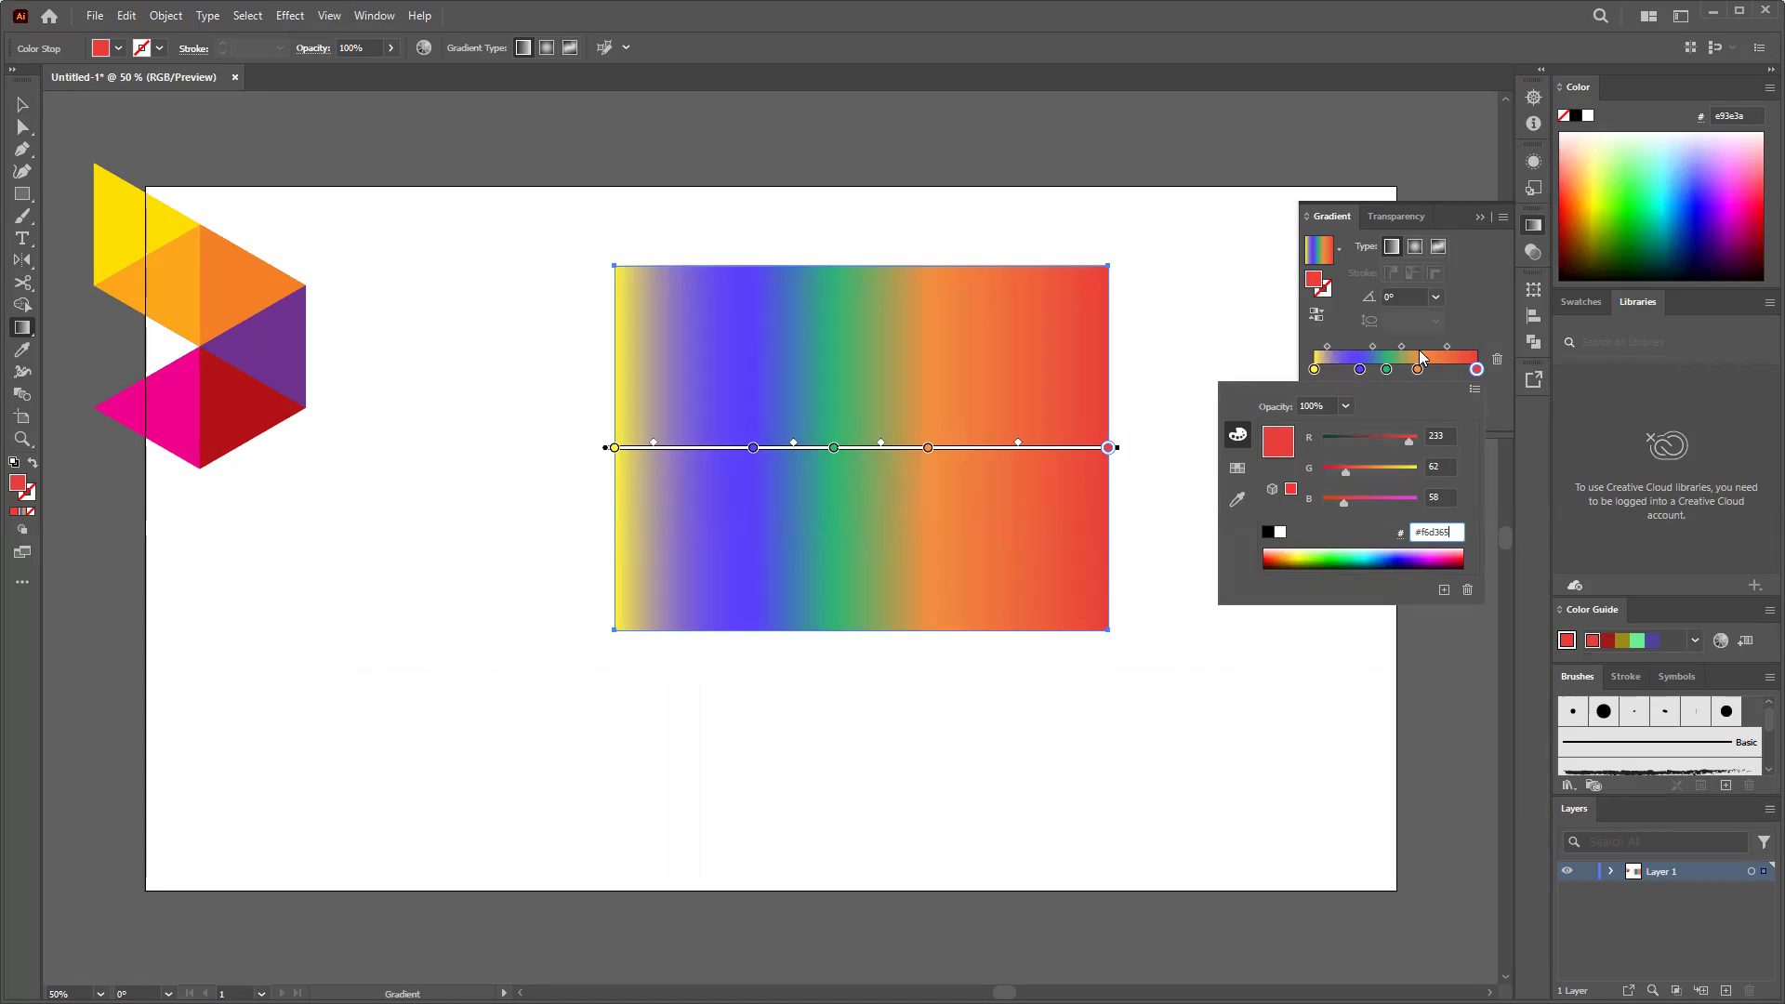
pyautogui.press('Return')
pyautogui.moveTo(1419, 370); pyautogui.dragTo(1470, 400)
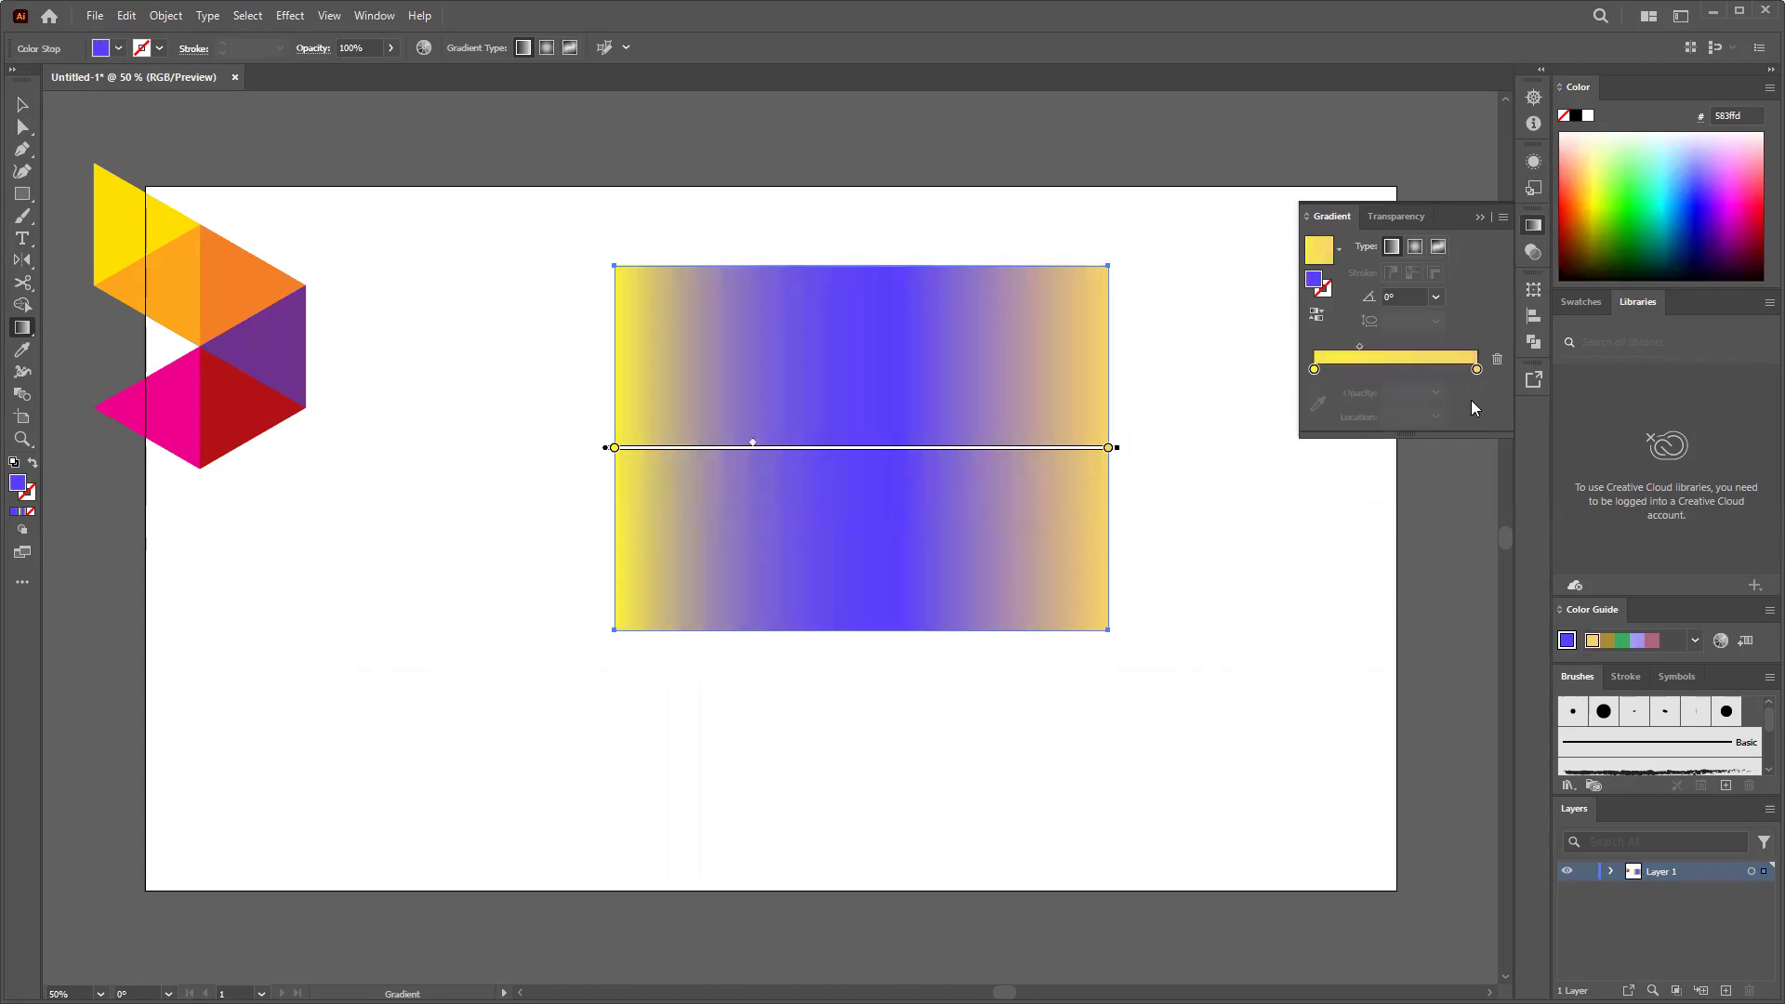
# Step: Switch to Chrome, copy the end colour code #fda085 of 007 Sunny Morning including the hash sign, and switch back to Illustrator
pyautogui.doubleClick(1312, 370)
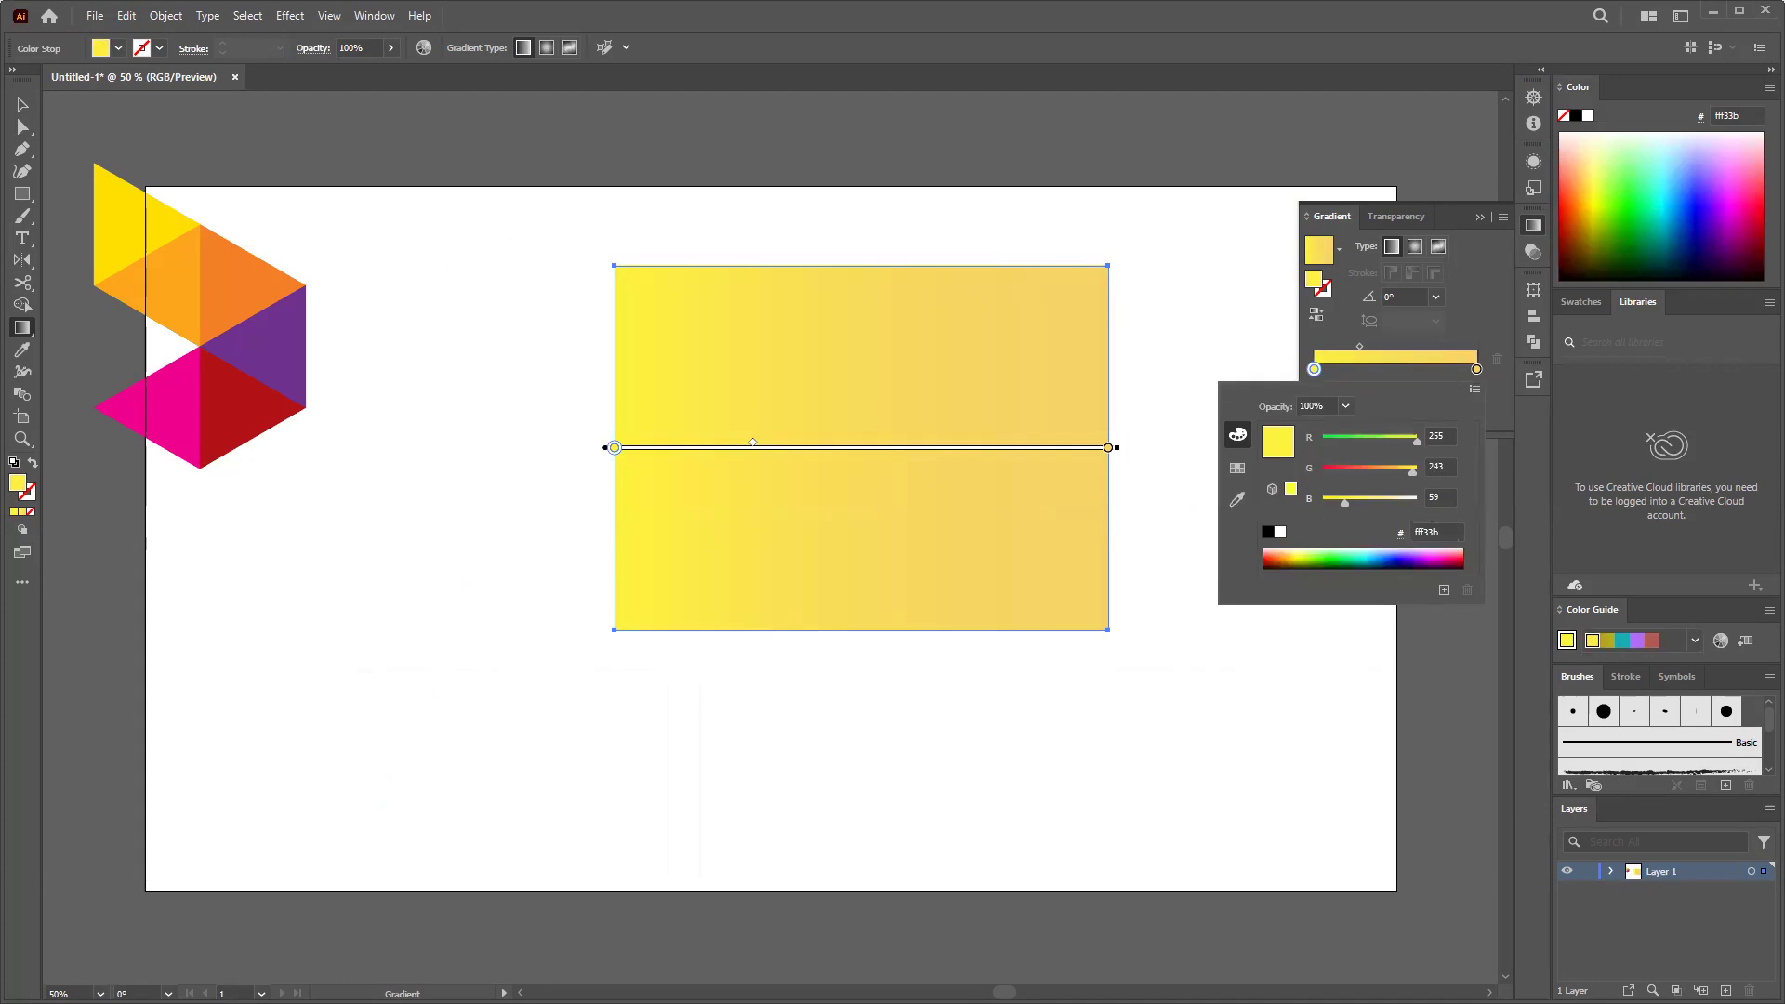
pyautogui.click(453, 714)
pyautogui.press('f')
pyautogui.press('f')
pyautogui.press('f')
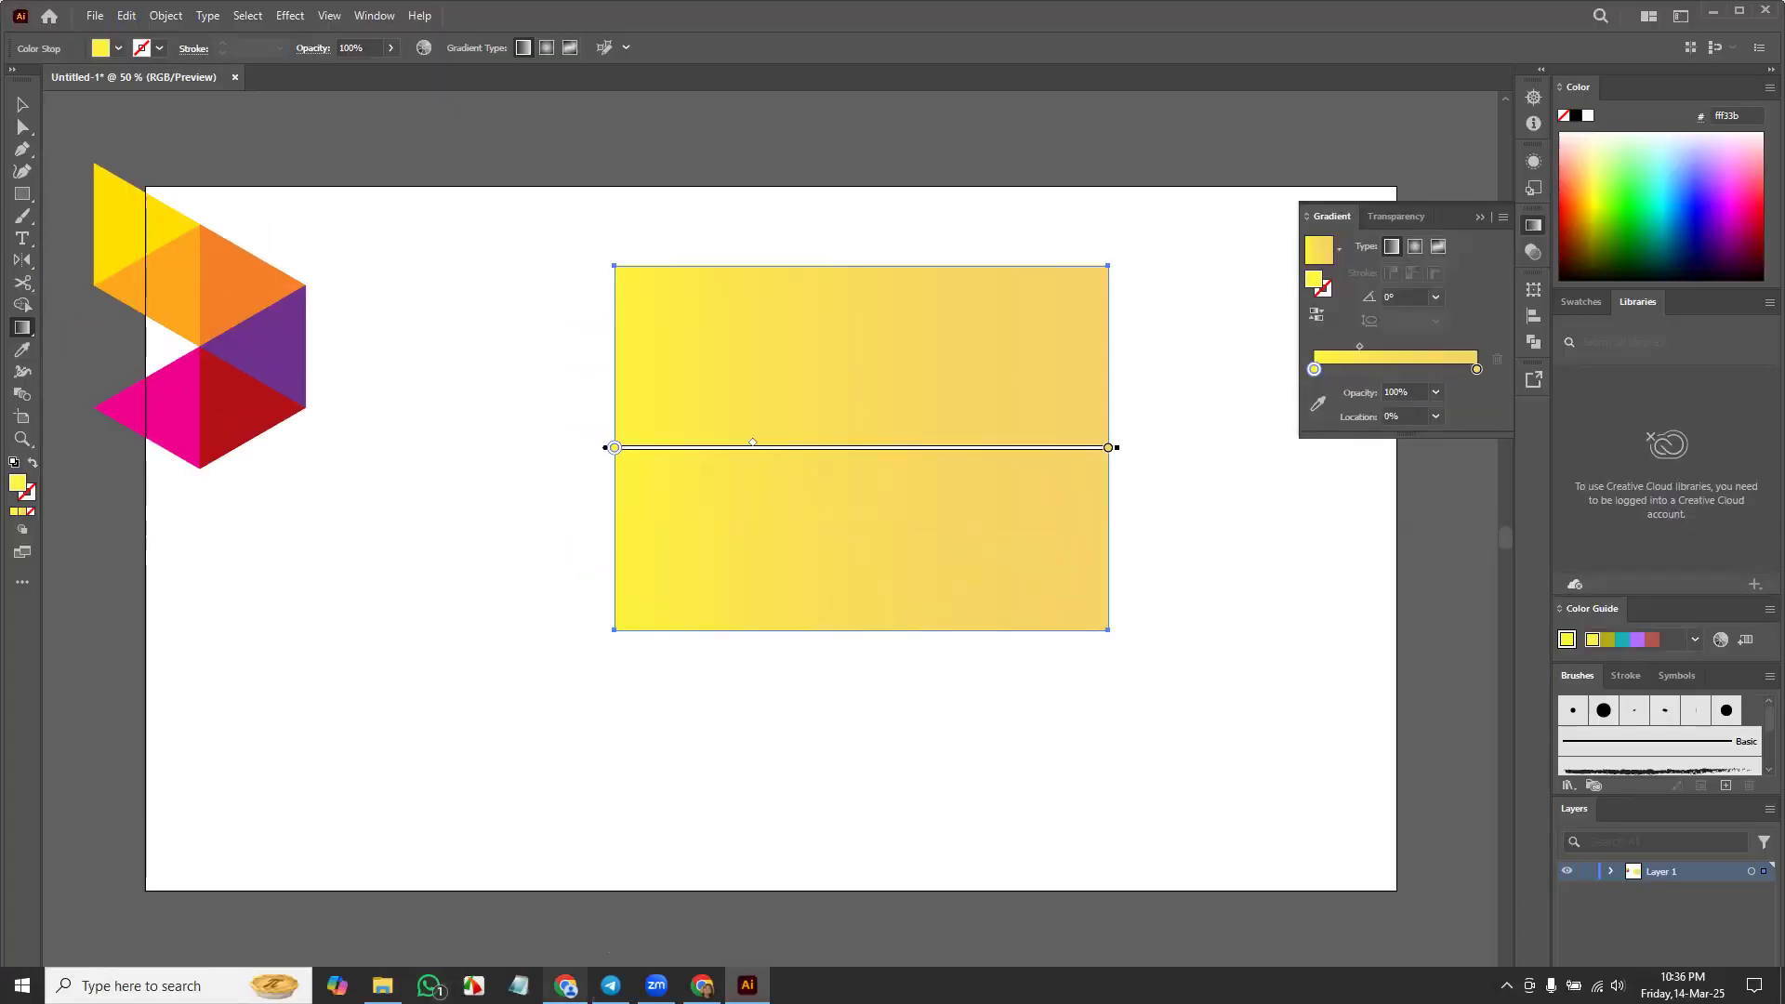
pyautogui.click(566, 986)
pyautogui.doubleClick(450, 581)
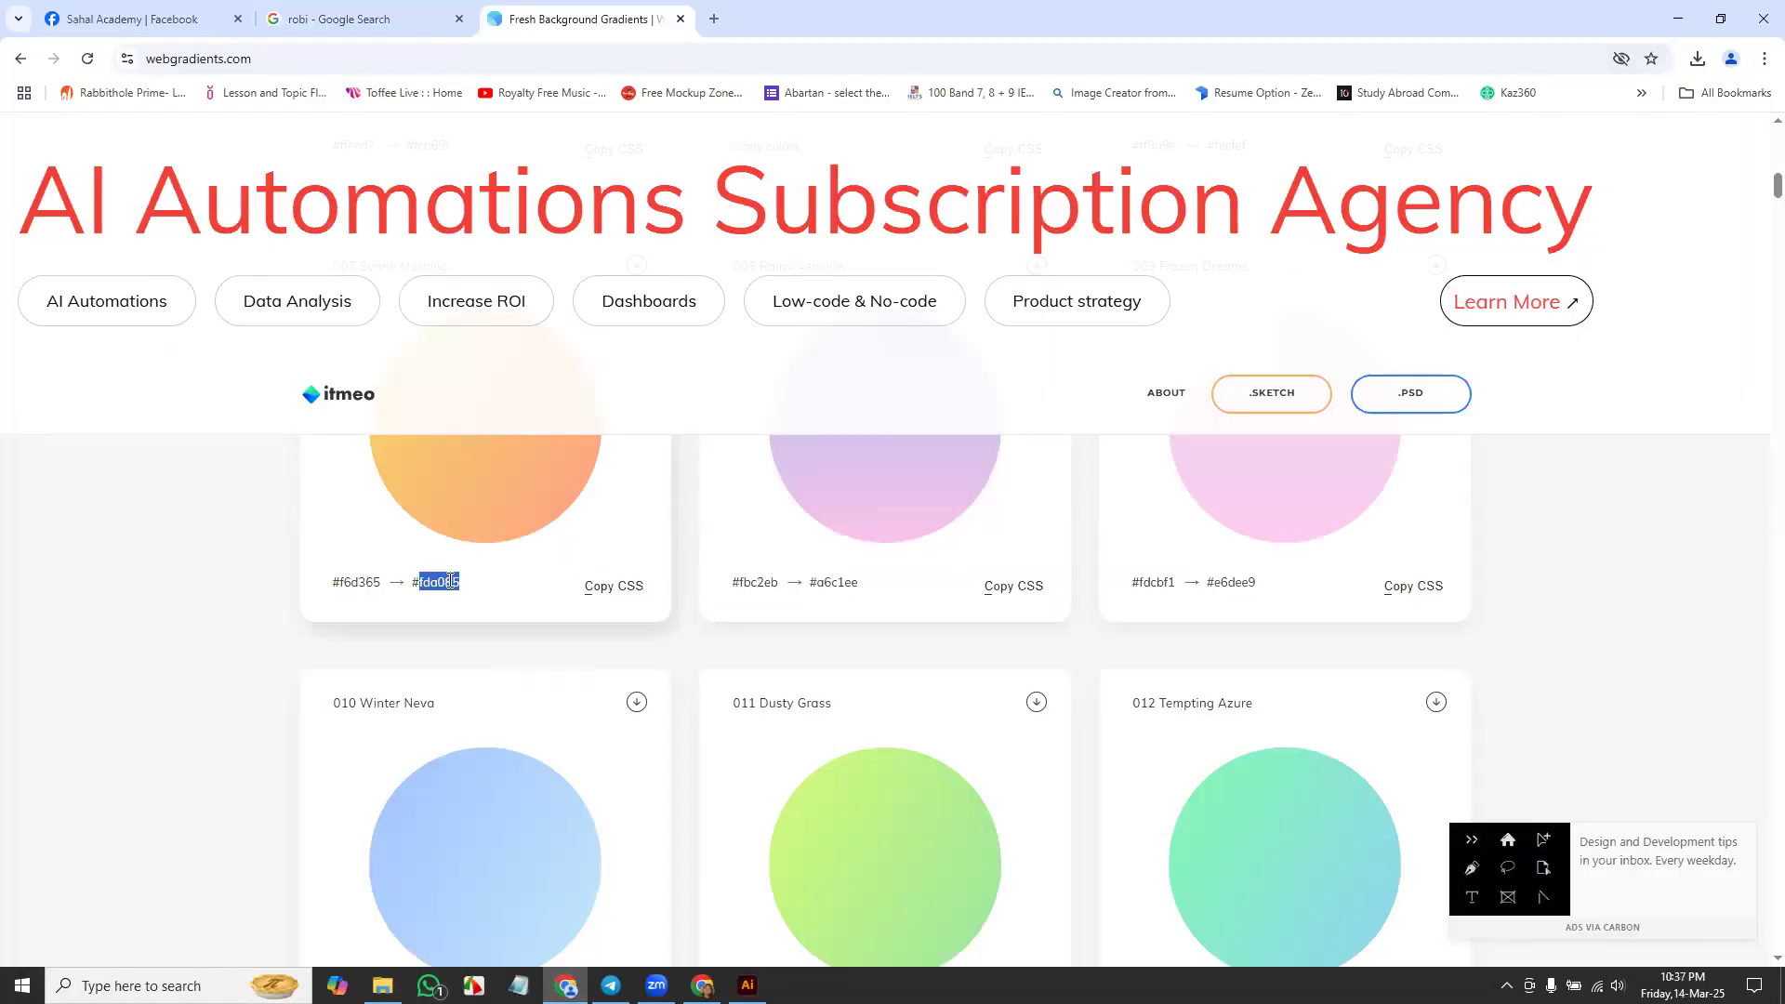
pyautogui.moveTo(414, 581); pyautogui.dragTo(459, 583)
pyautogui.click(429, 582)
pyautogui.click(425, 582)
pyautogui.rightClick(459, 583)
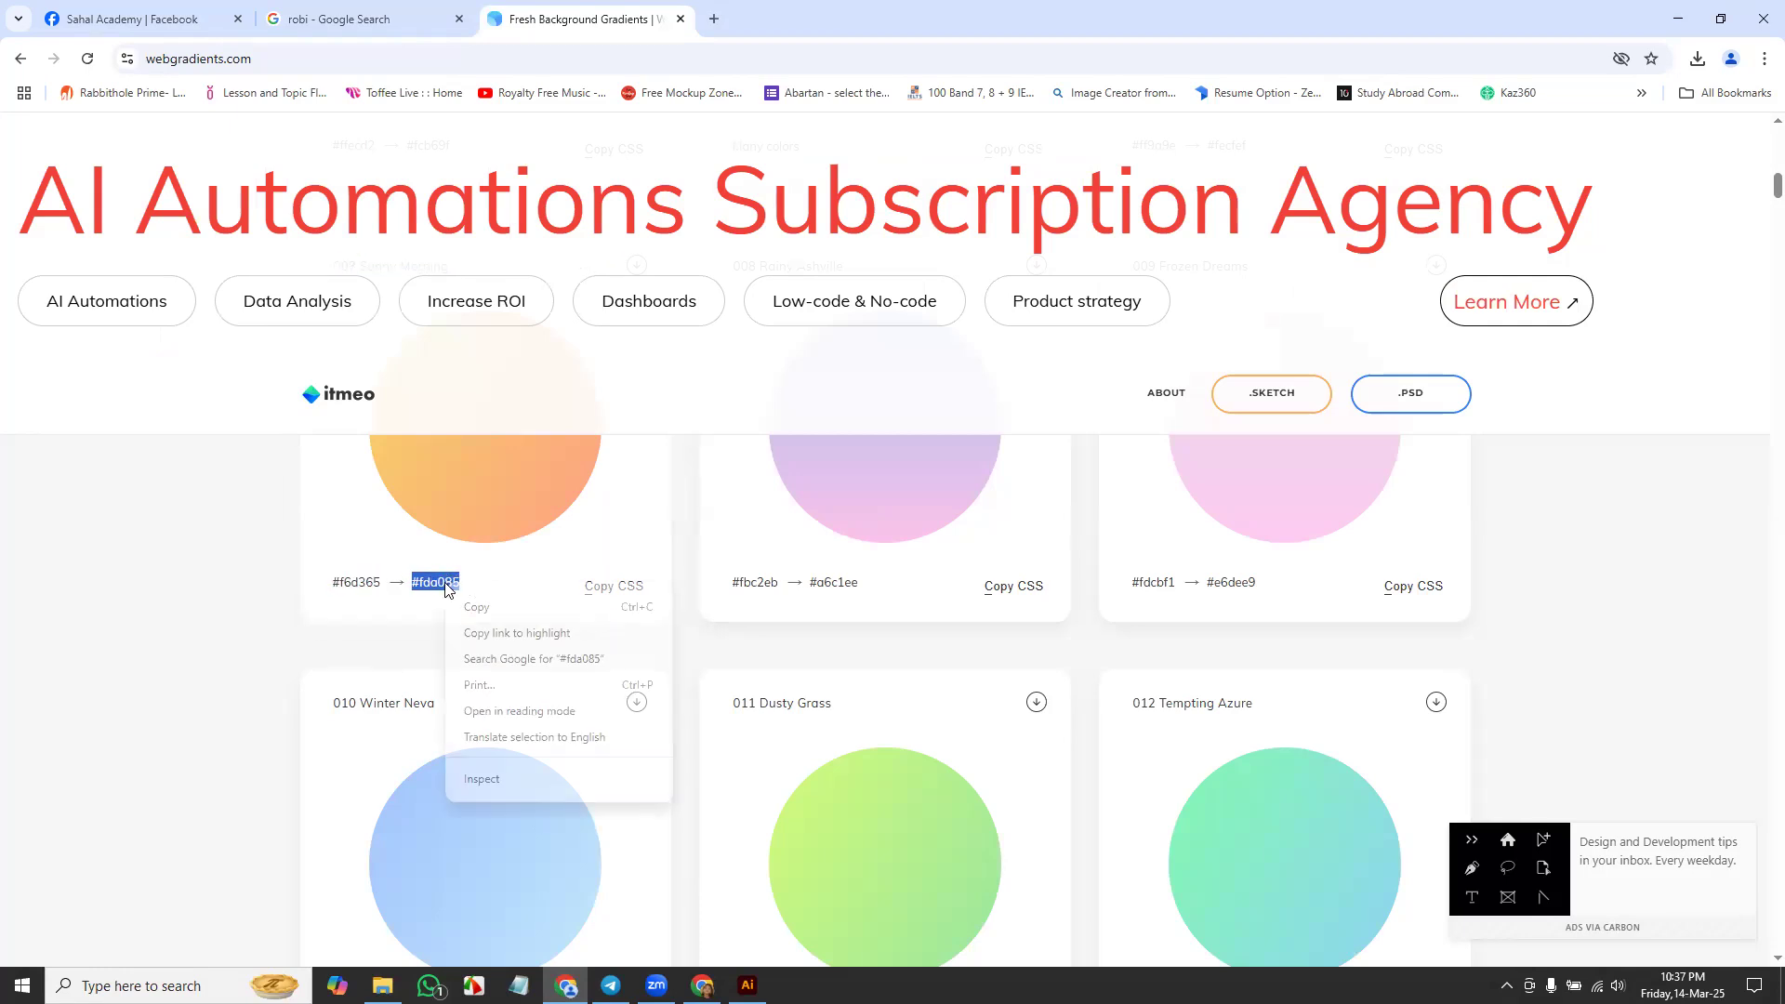
pyautogui.click(483, 605)
pyautogui.hotkey('alt', 'Tab')
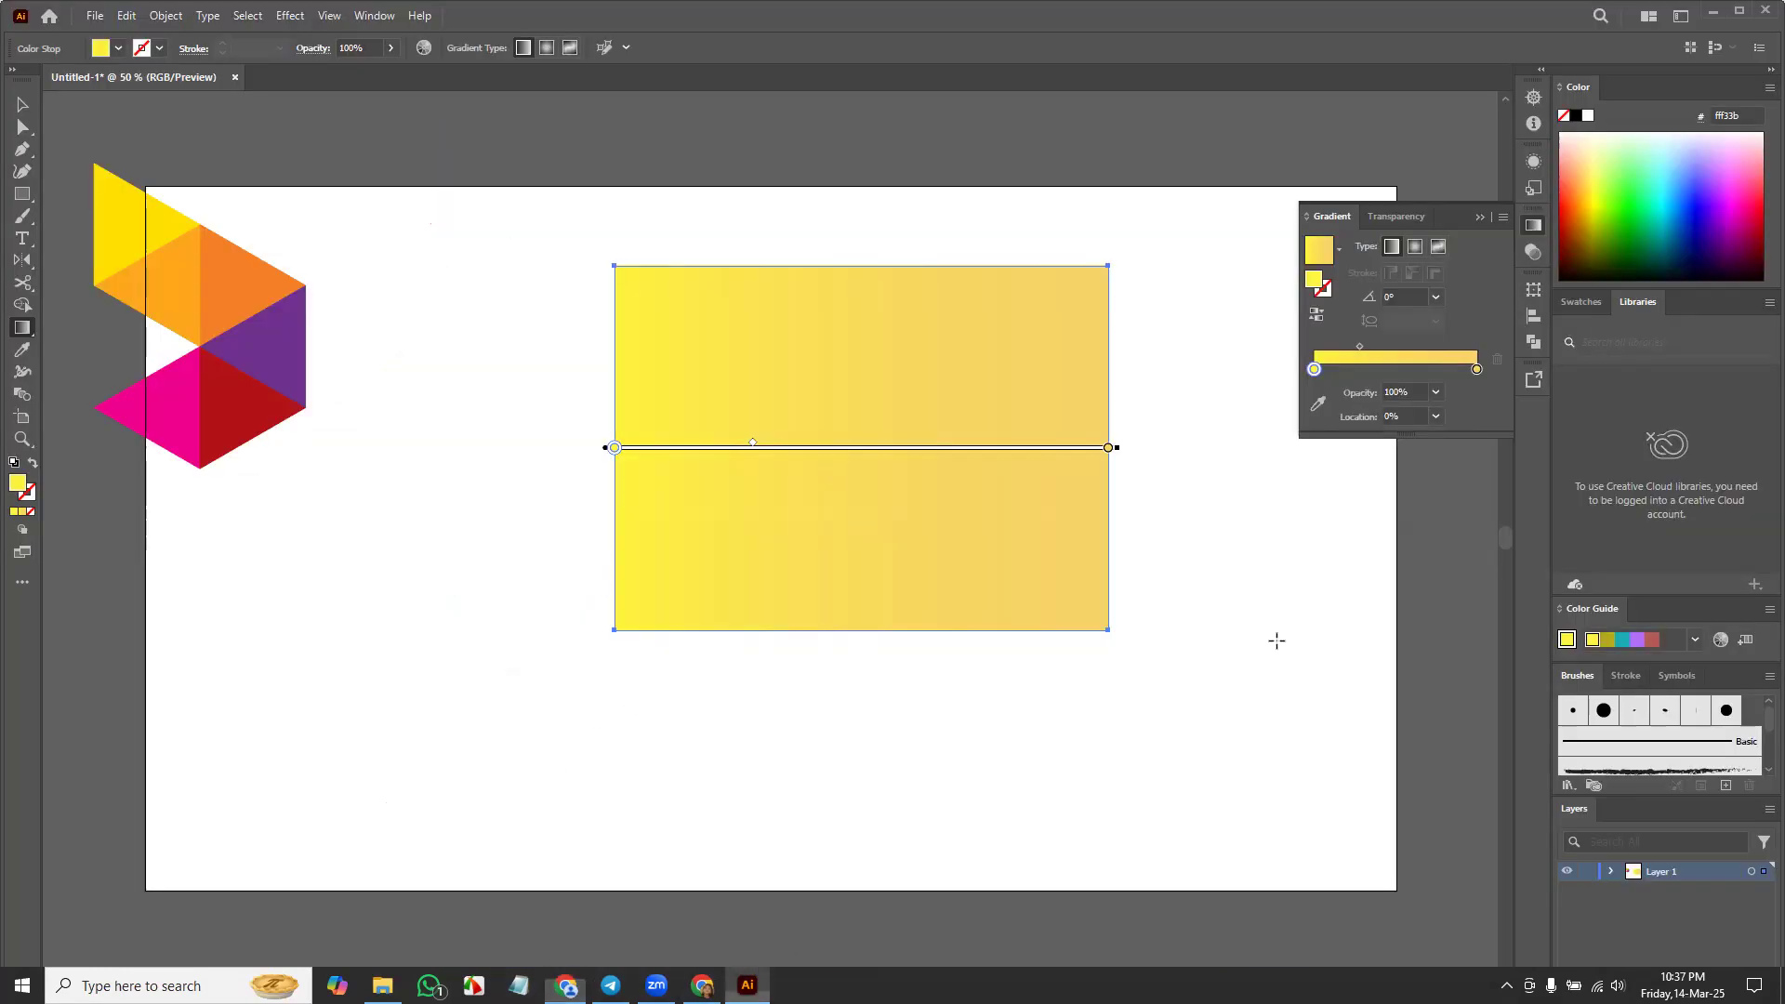
# Step: Set the gradient's yellow start stop to colour #fda085 and close its colour options
pyautogui.doubleClick(1315, 371)
pyautogui.click(1428, 528)
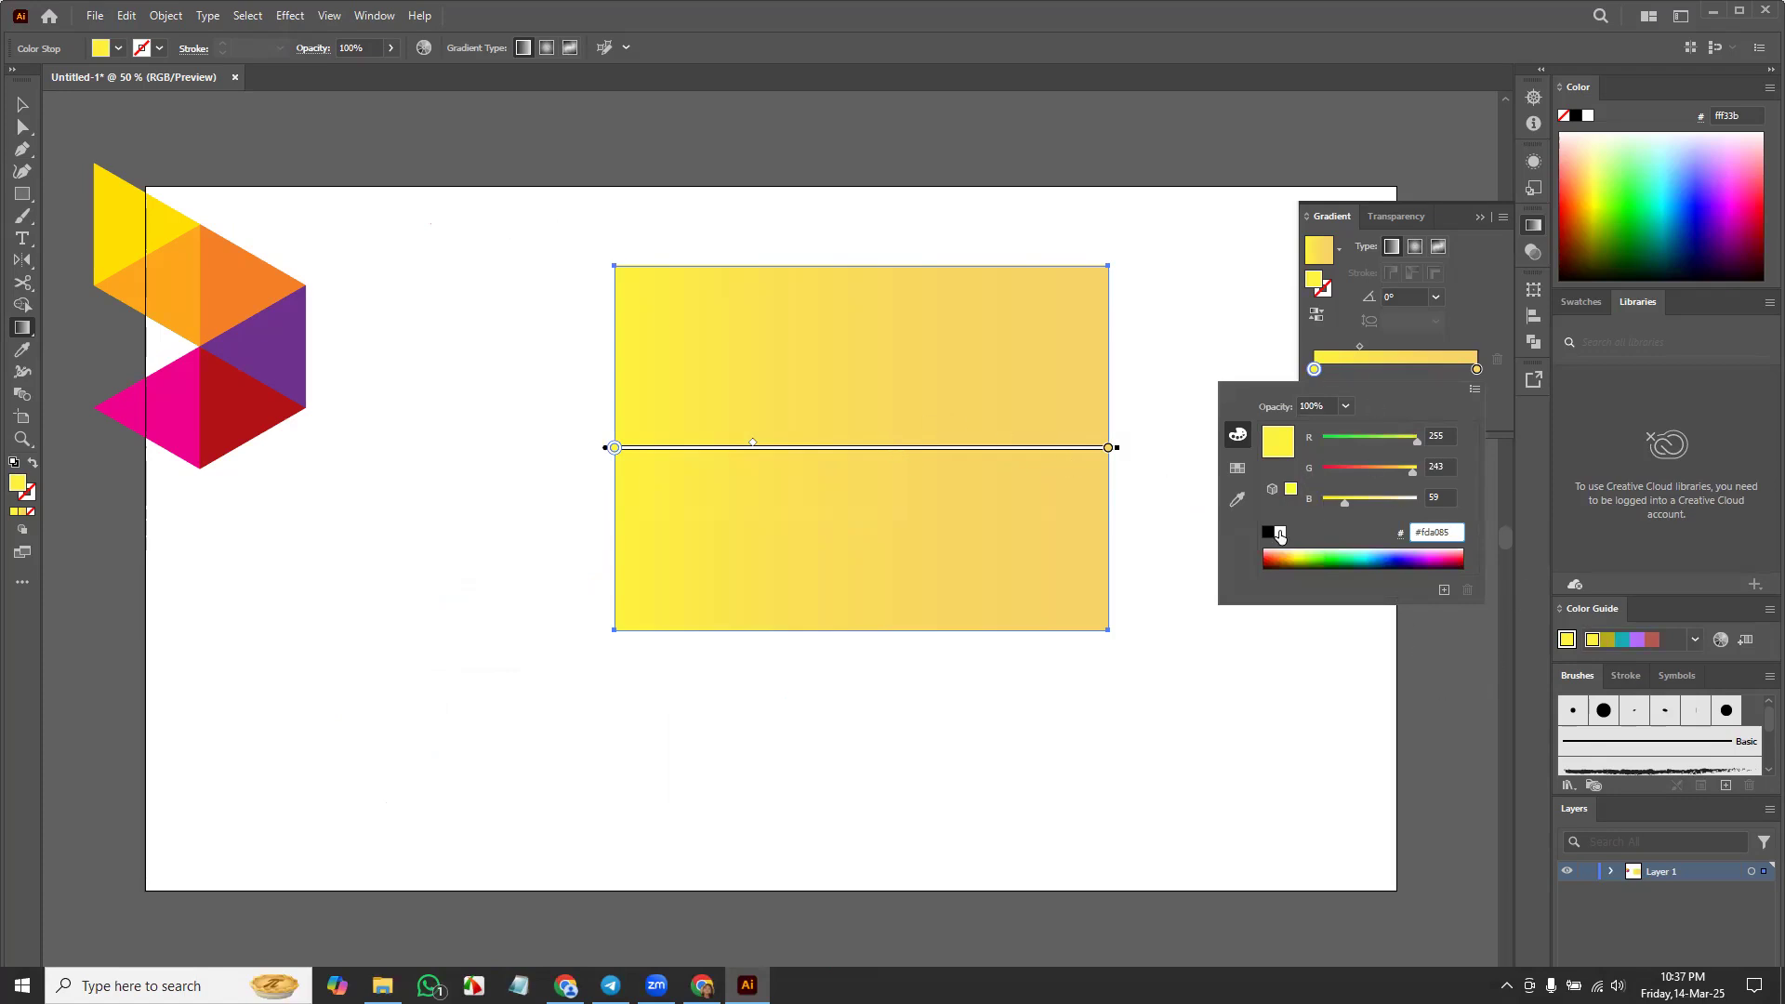
pyautogui.click(1457, 660)
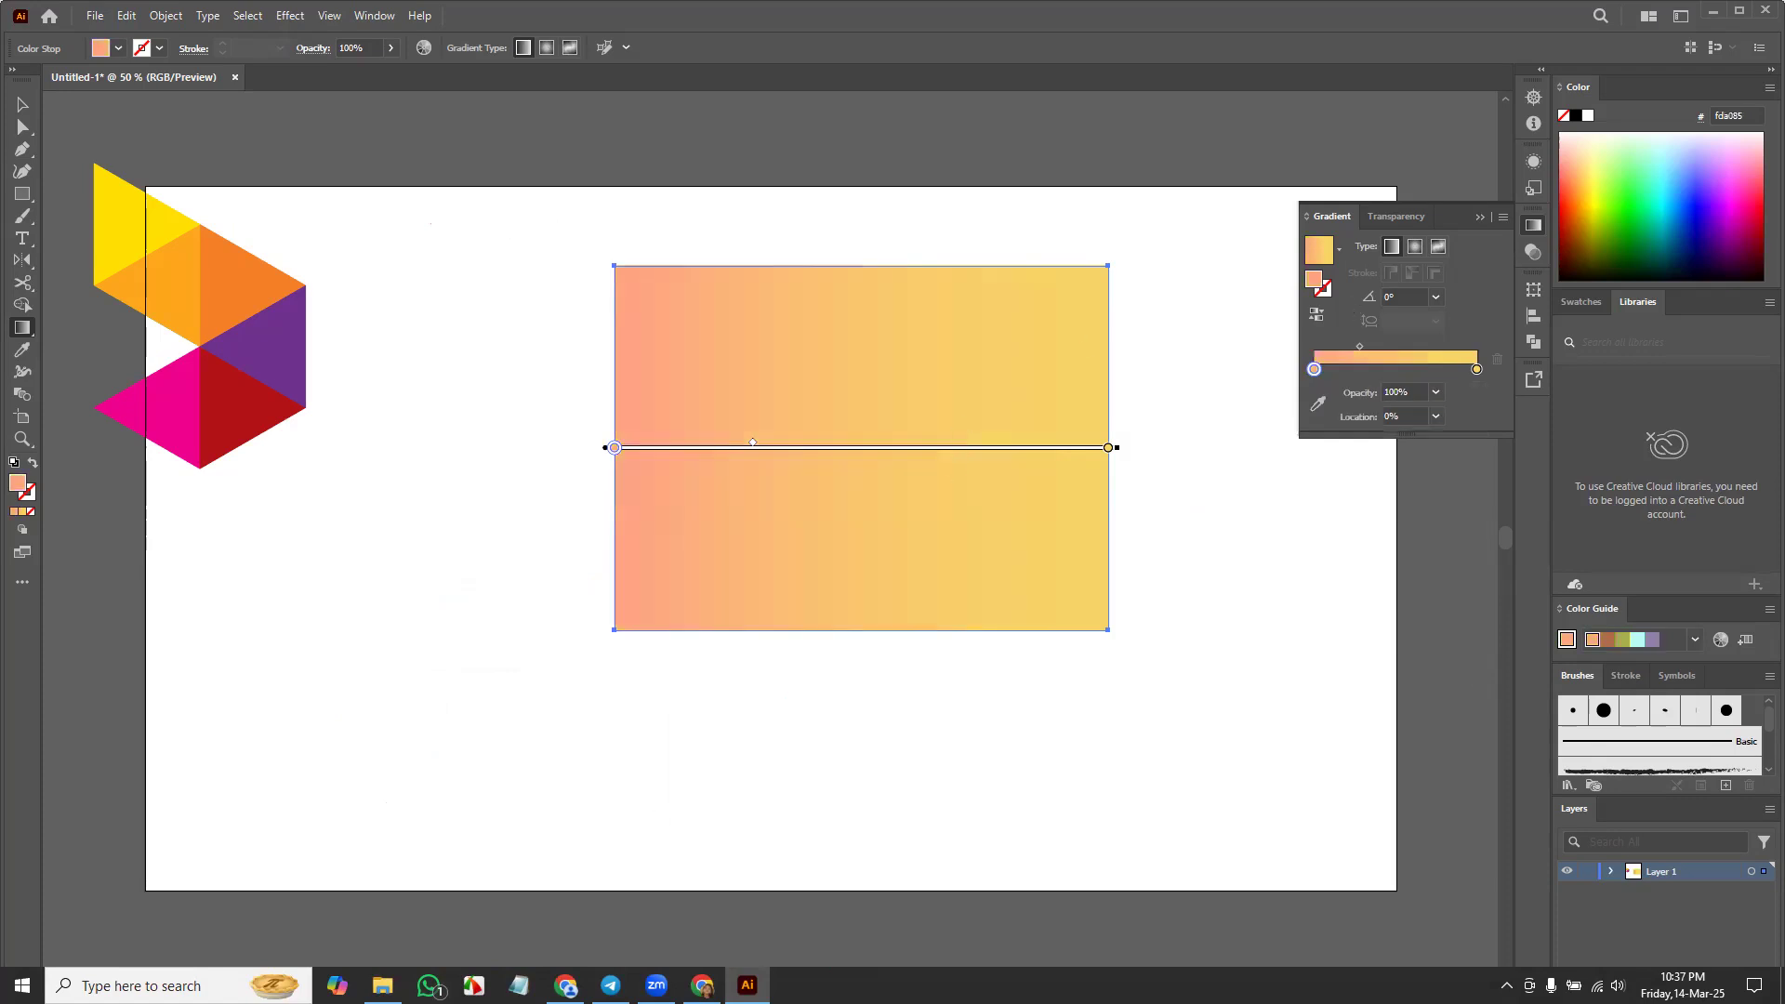
# Step: Browse the WebGradients collection in Chrome for further two-colour and multicolour gradients, and switch back to Illustrator
pyautogui.hotkey('alt', 'Tab')
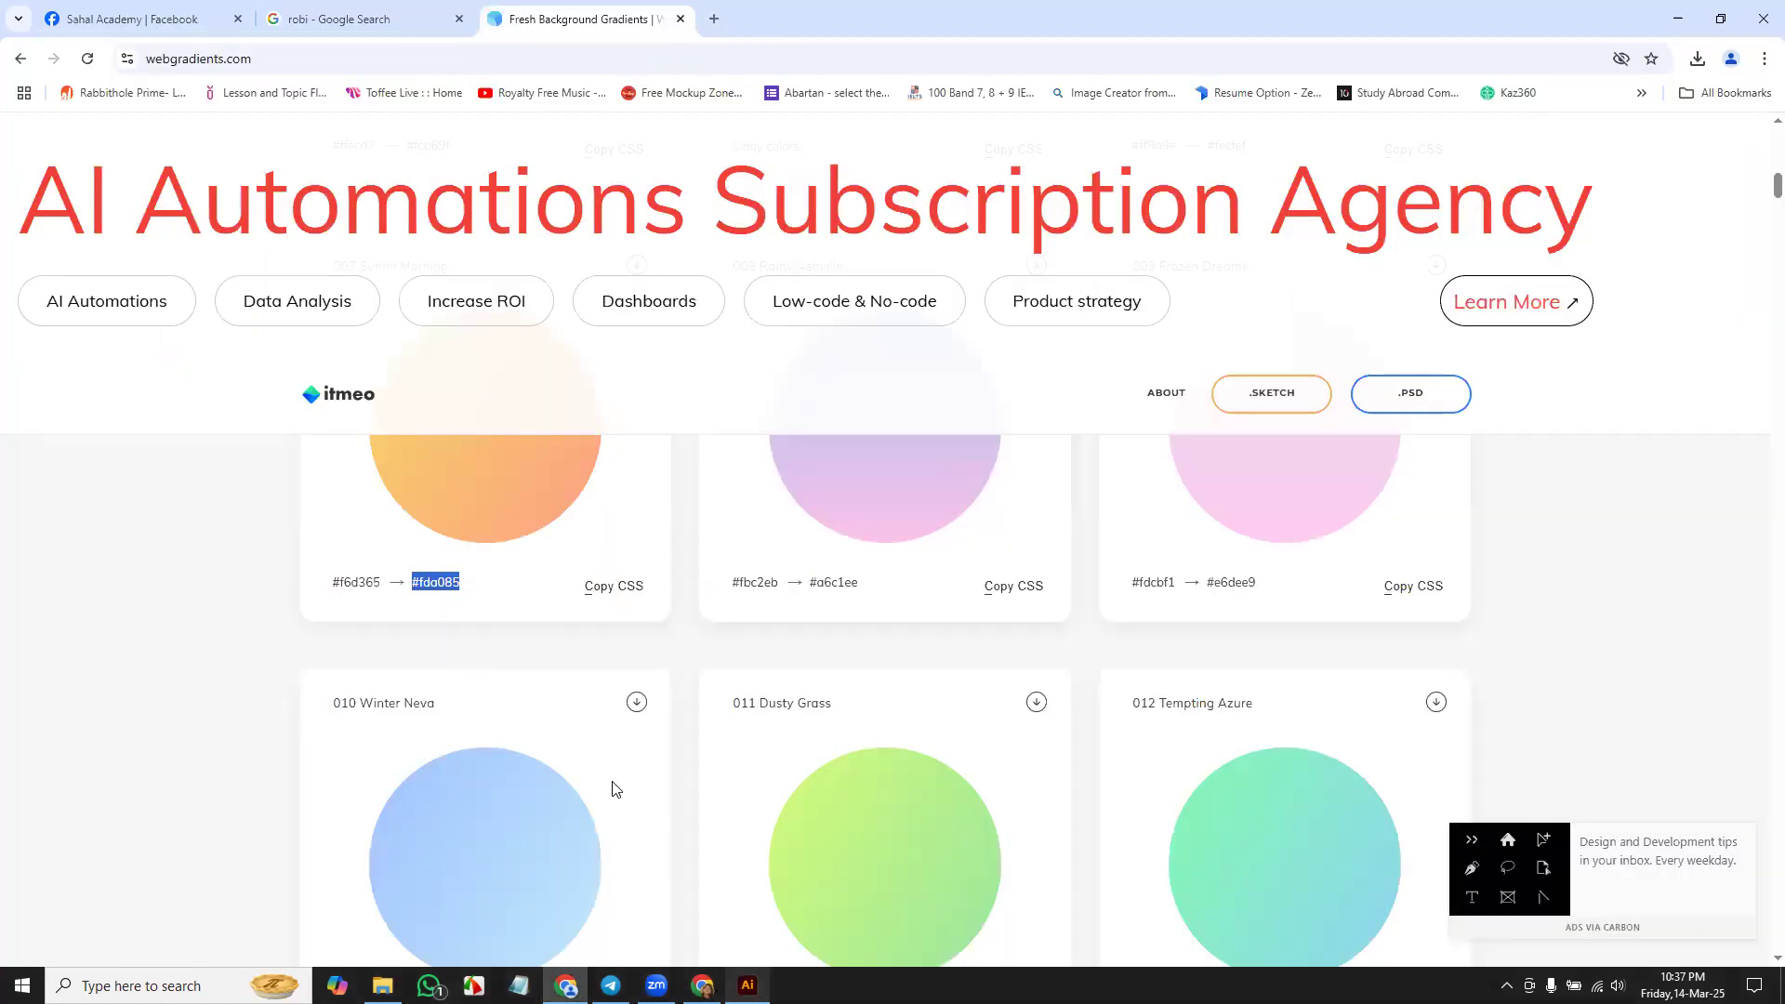
pyautogui.scroll(3, 595, 725)
pyautogui.scroll(-18, 1232, 617)
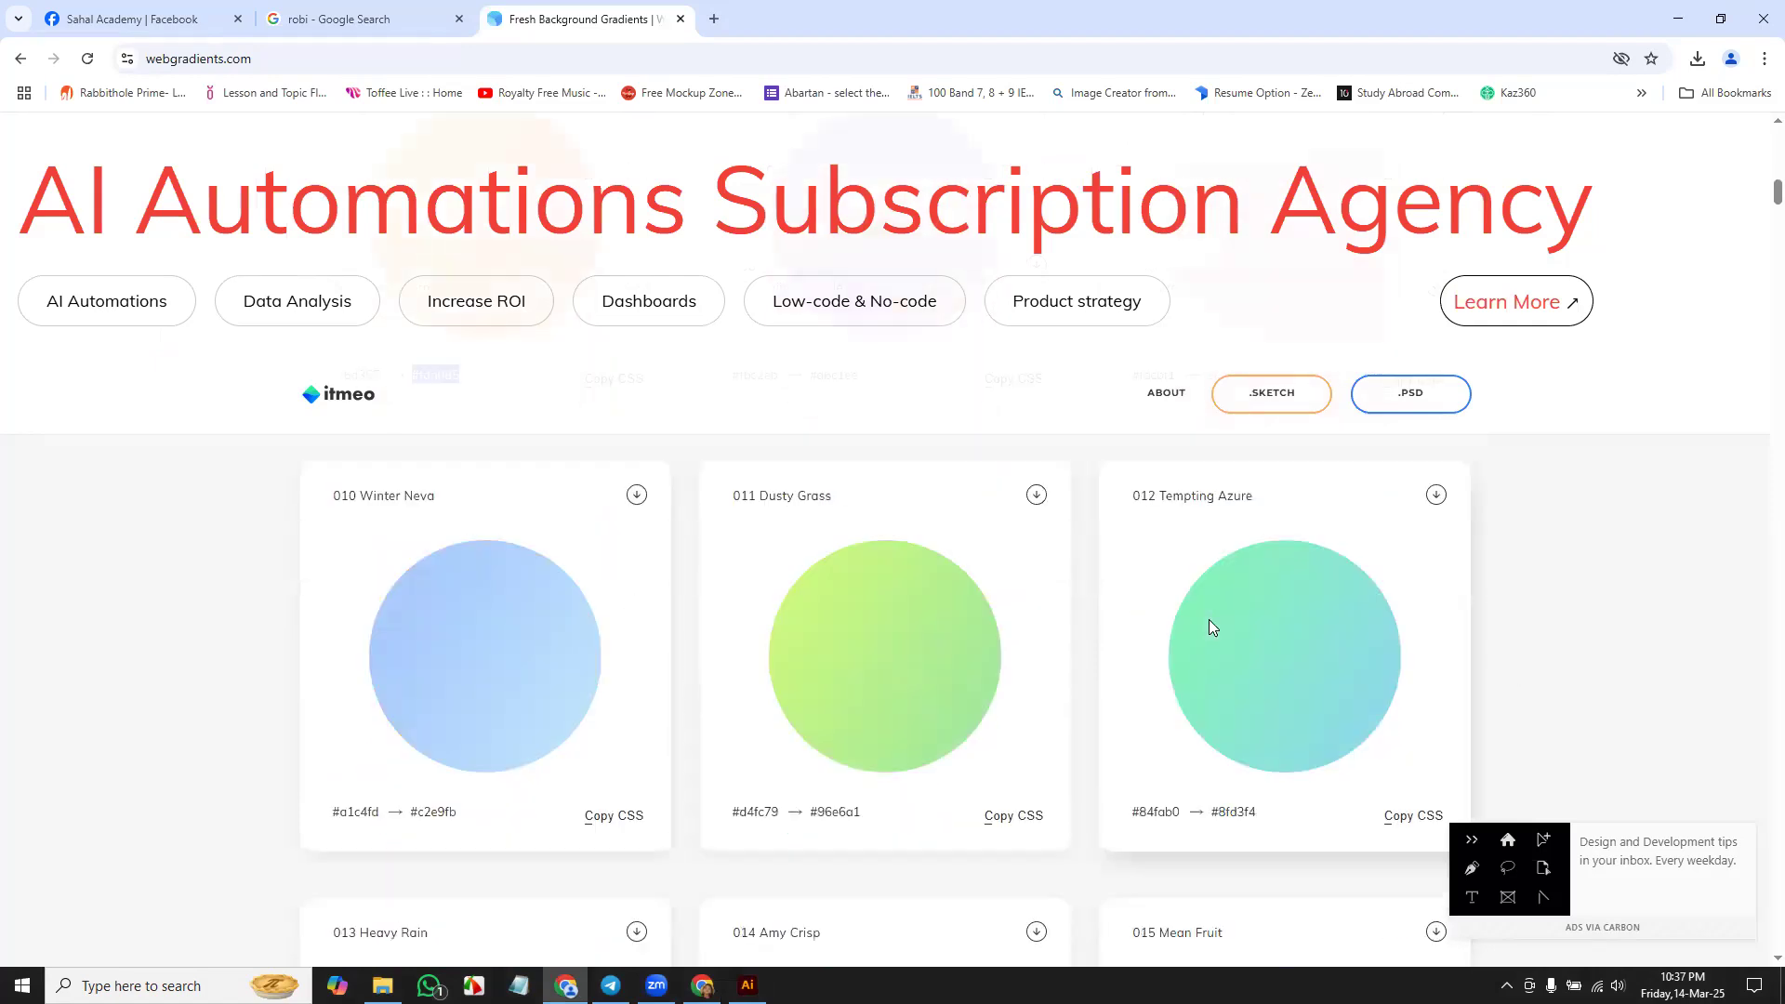
pyautogui.scroll(-7, 1150, 700)
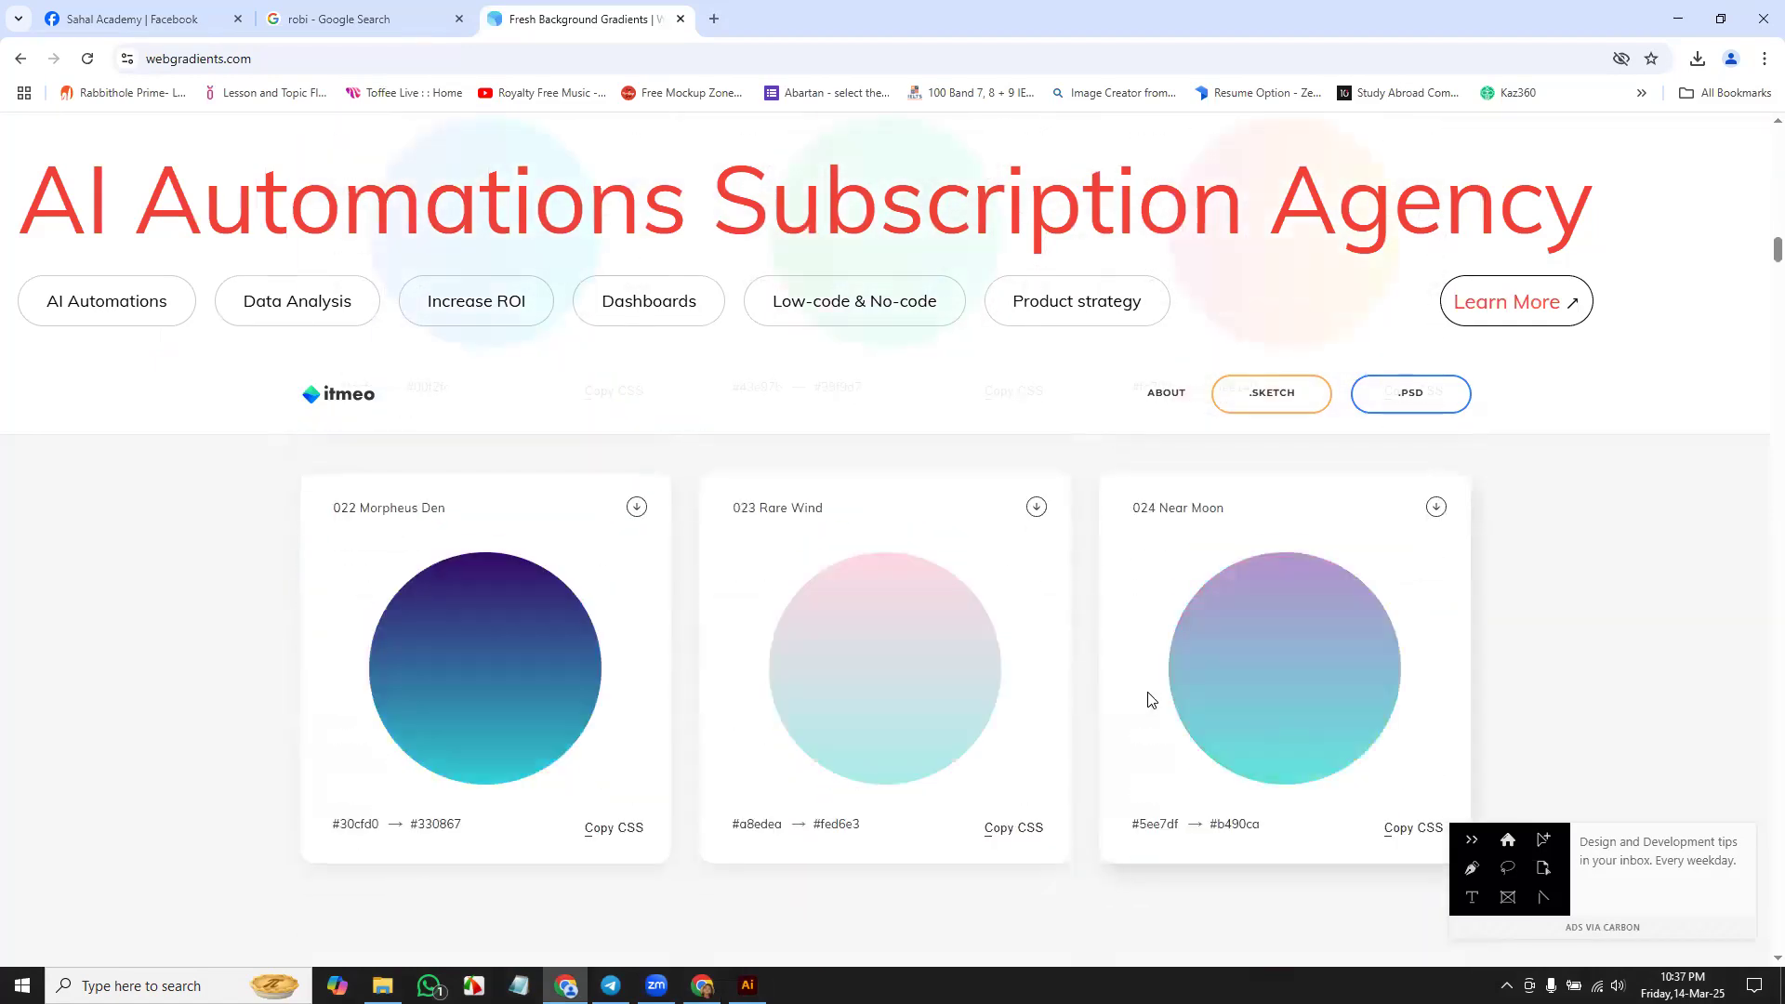
pyautogui.scroll(-4, 1256, 639)
pyautogui.scroll(-4, 1257, 639)
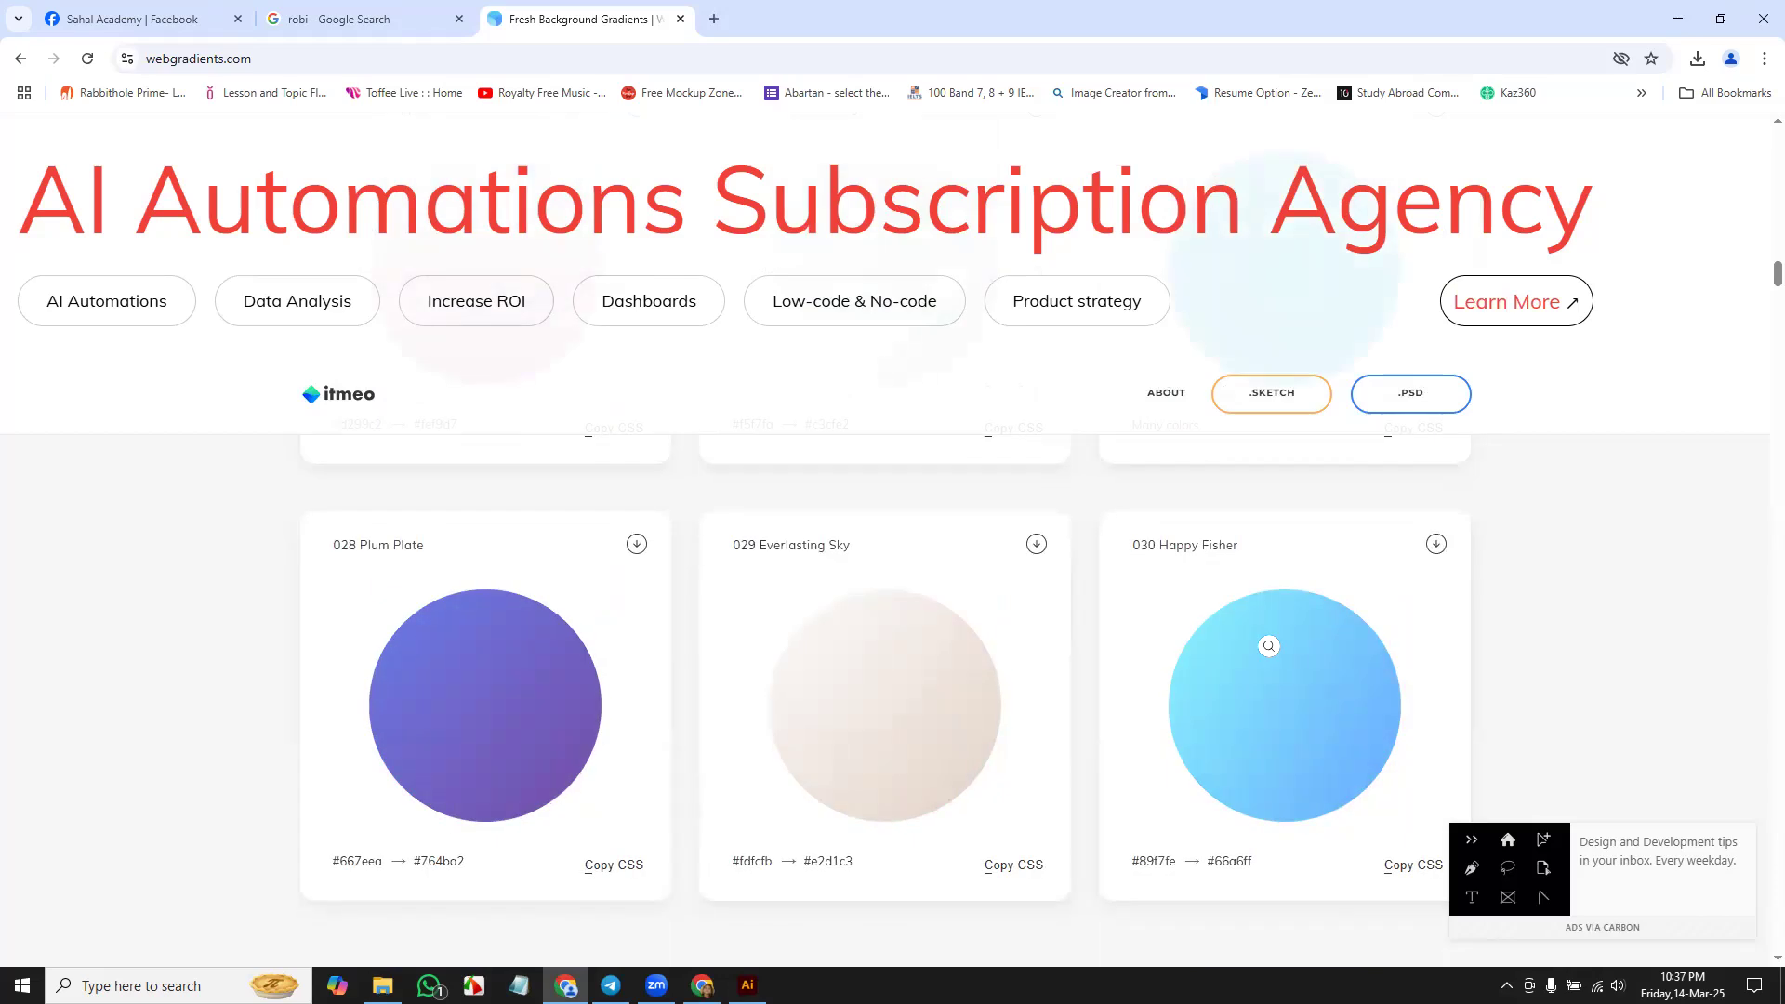
pyautogui.scroll(-4, 1298, 700)
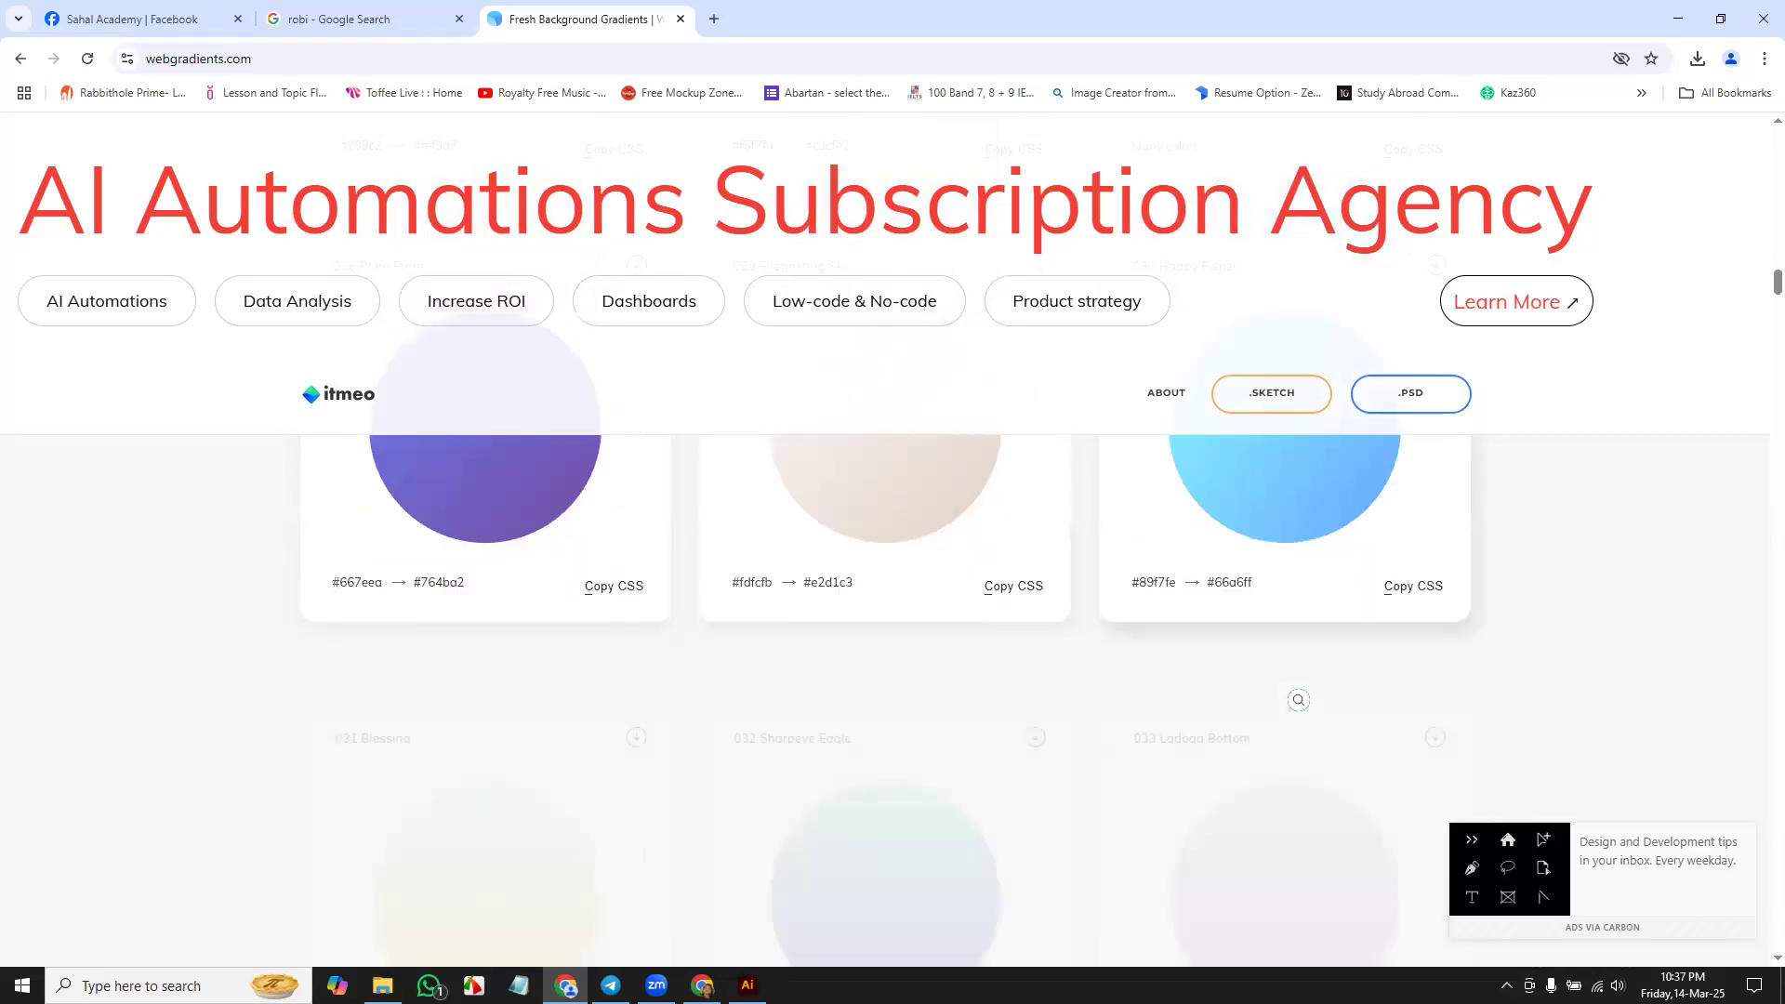
pyautogui.scroll(4, 1285, 686)
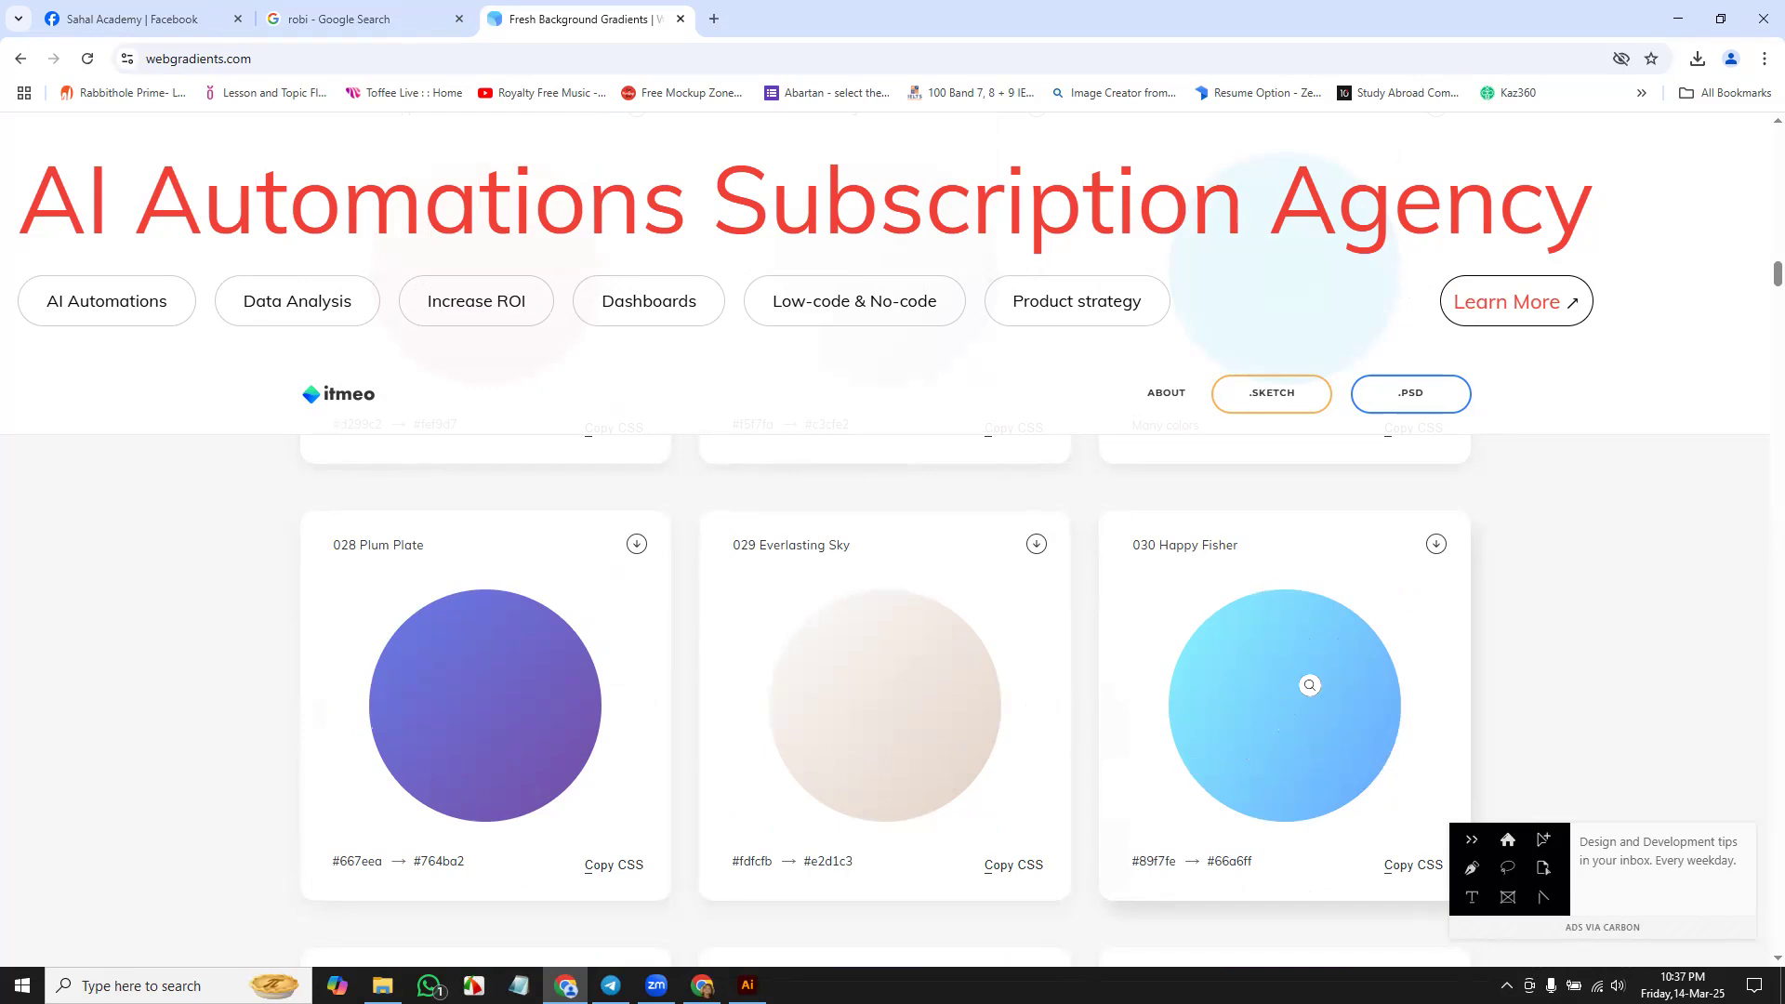
pyautogui.scroll(-8, 1175, 673)
pyautogui.scroll(-8, 1175, 669)
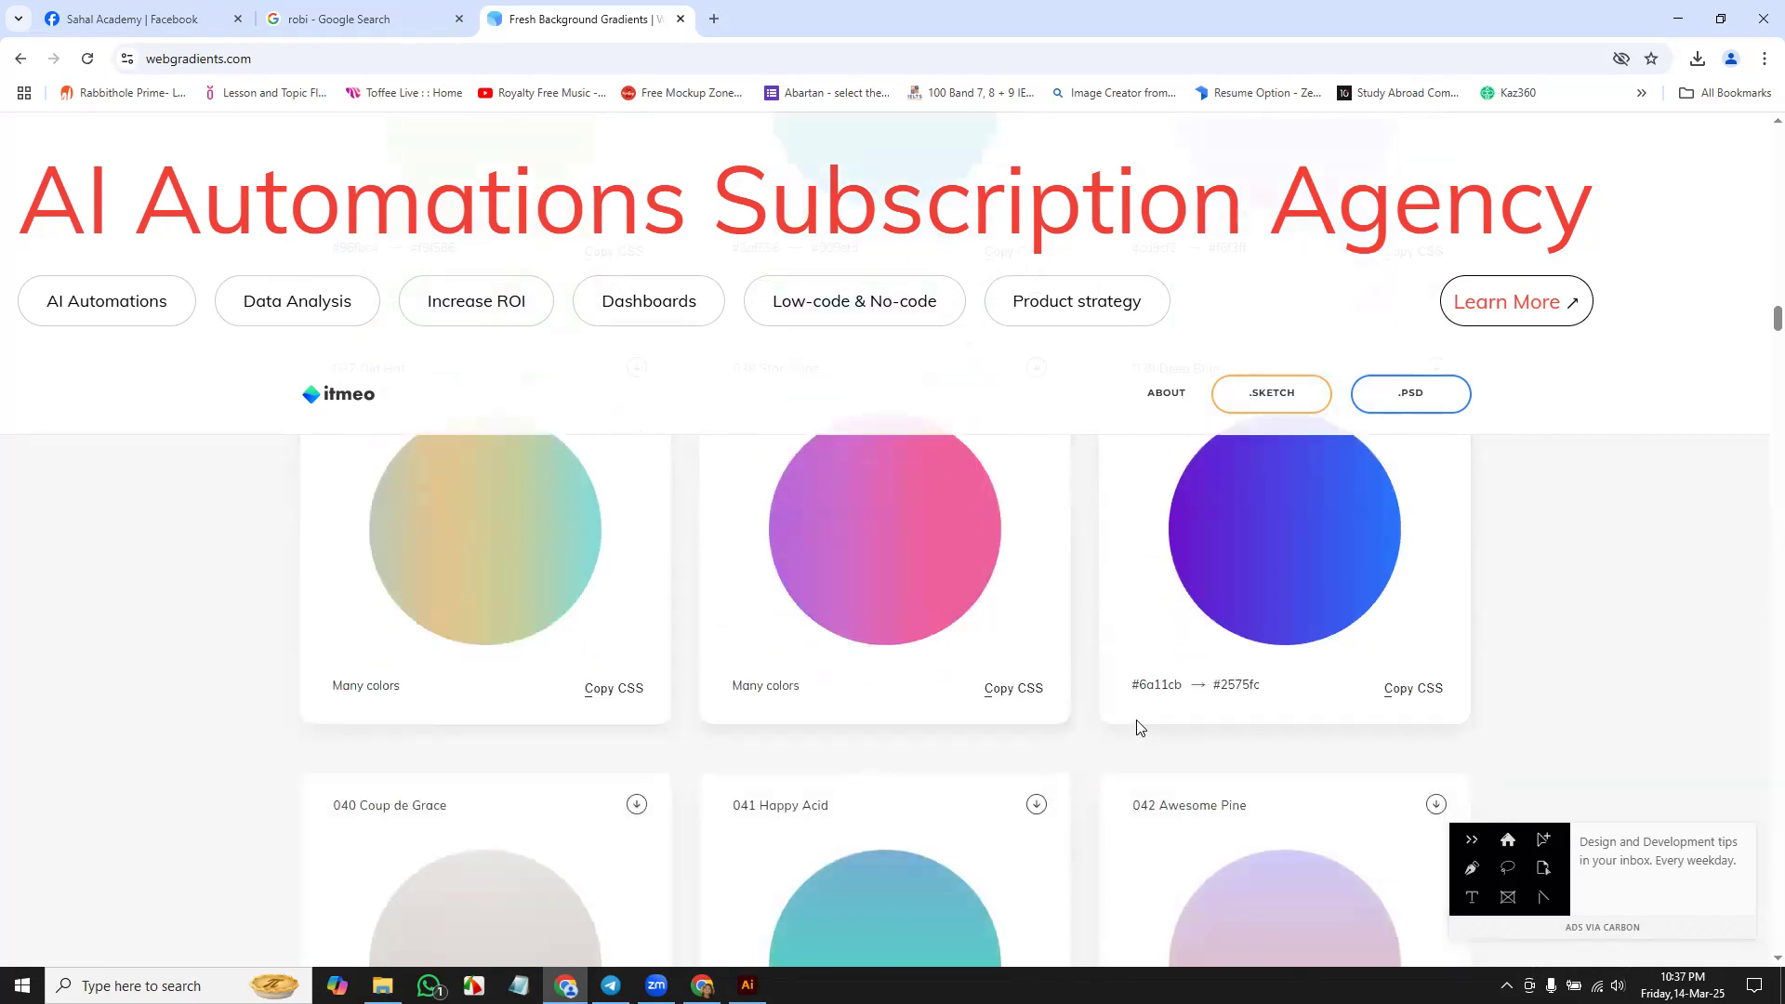
pyautogui.scroll(-8, 1136, 721)
pyautogui.scroll(-2, 1141, 726)
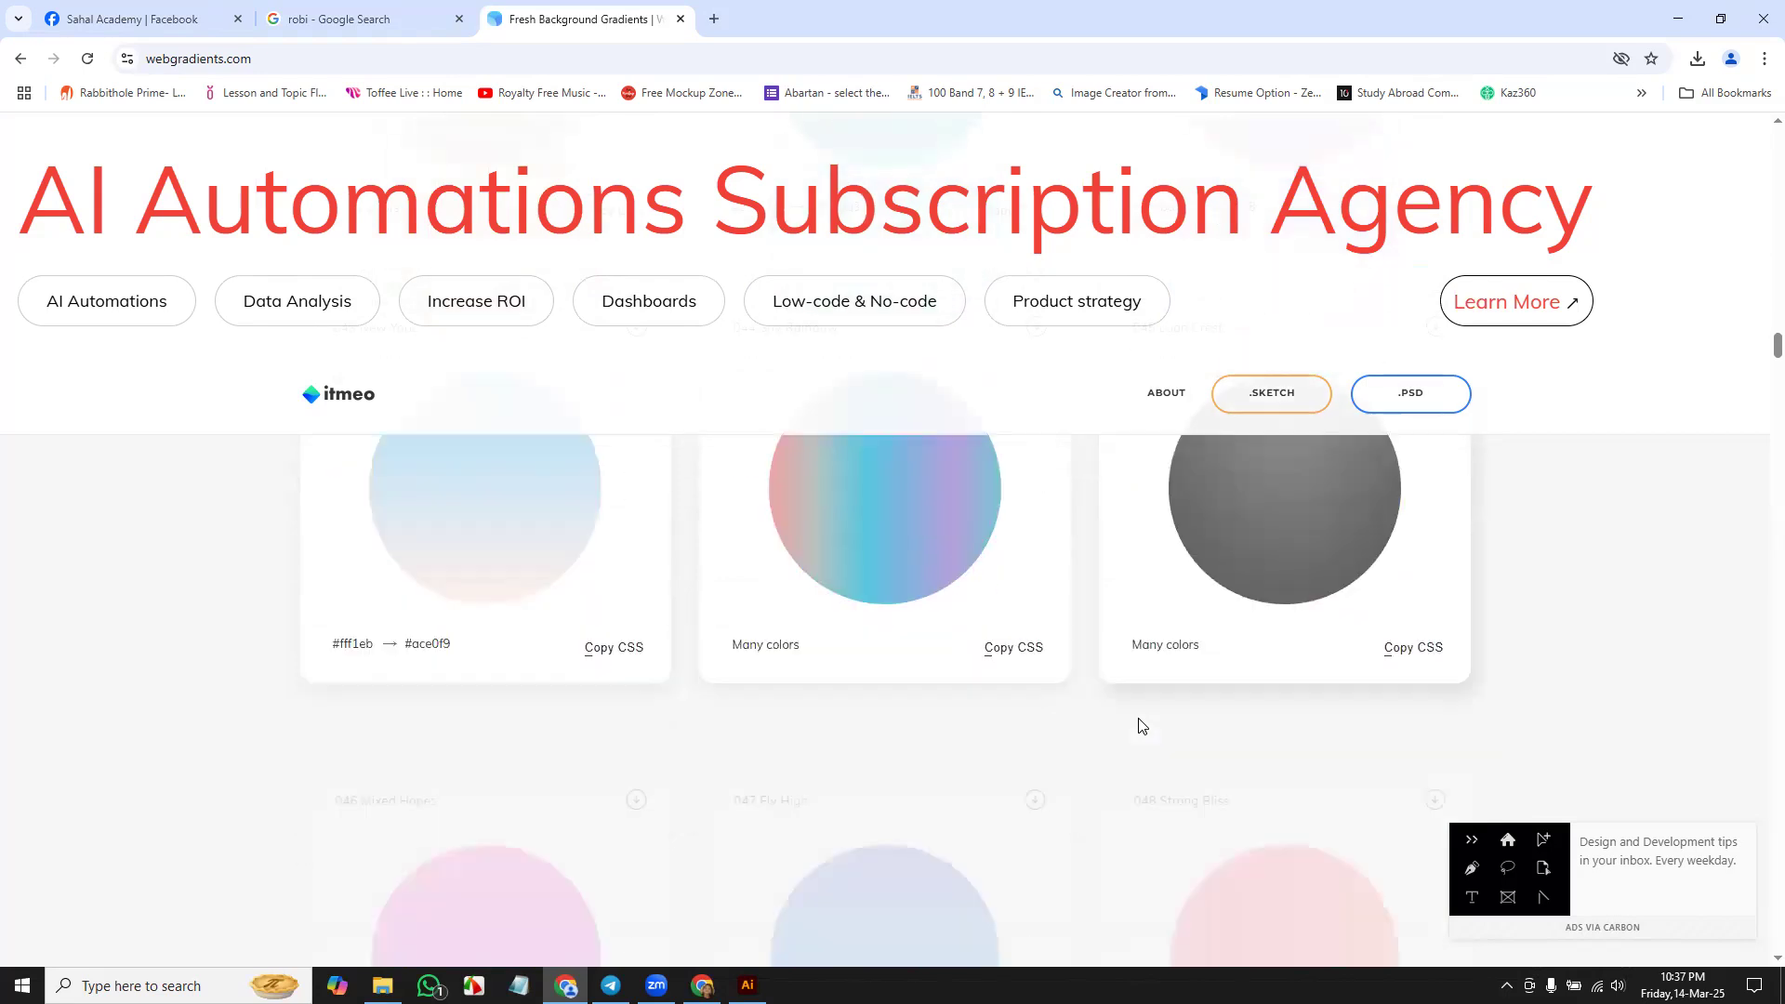
pyautogui.scroll(2, 1141, 726)
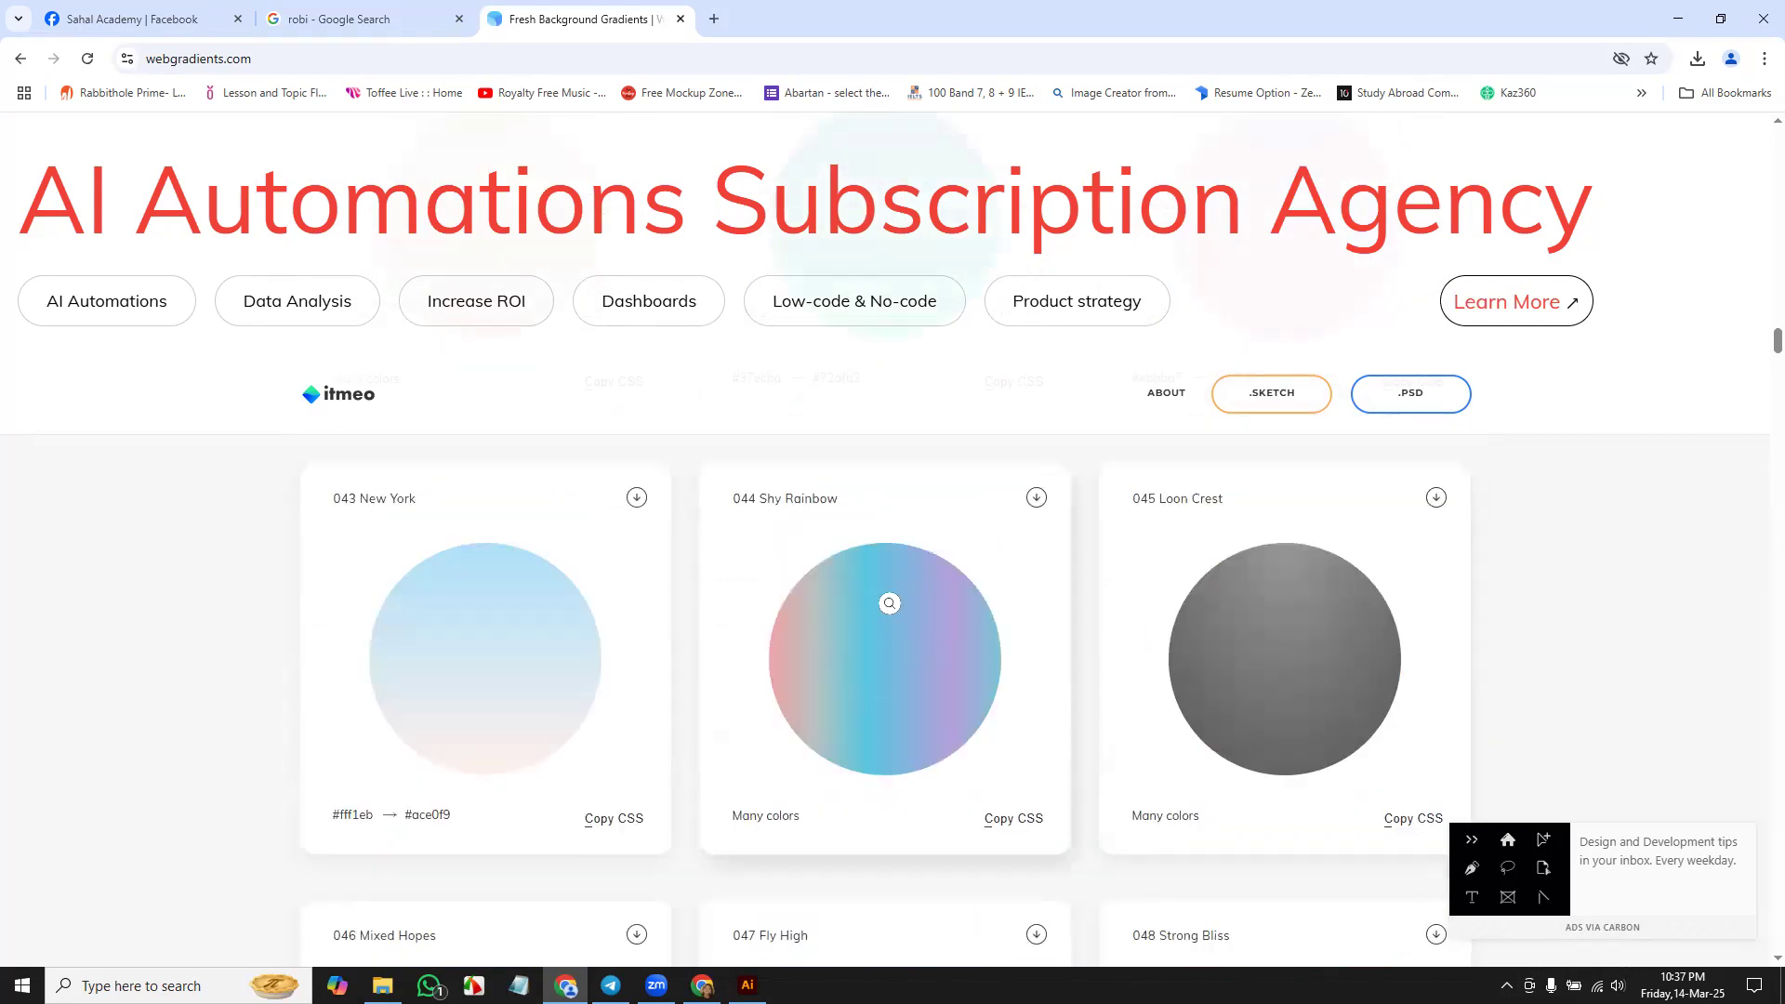
pyautogui.click(747, 984)
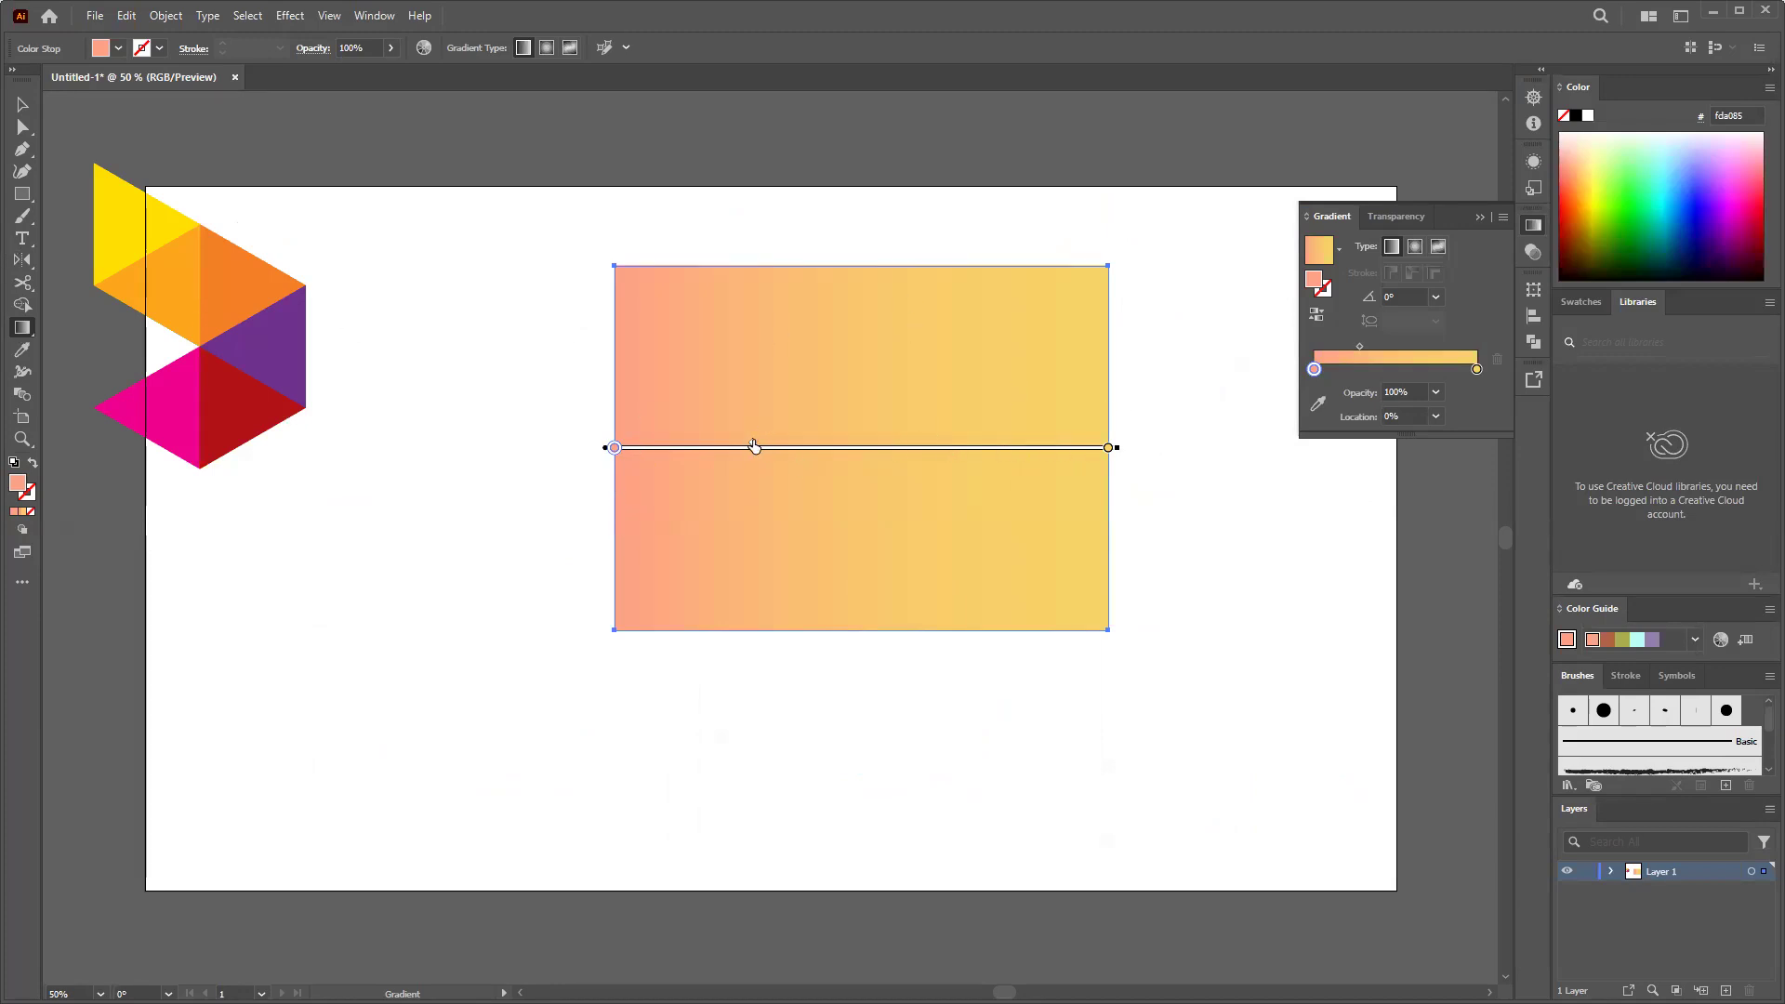
# Step: Move the salmon start stop to about 8% and shift the gradient midpoint towards the yellow end stop
pyautogui.moveTo(728, 444); pyautogui.dragTo(800, 452)
pyautogui.moveTo(1314, 369)
pyautogui.mouseDown()
pyautogui.moveTo(1388, 369)
pyautogui.moveTo(1326, 369)
pyautogui.mouseUp()
pyautogui.moveTo(866, 450)
pyautogui.mouseDown()
pyautogui.moveTo(972, 450)
pyautogui.moveTo(949, 454)
pyautogui.mouseUp()
# Step: Redraw the linear gradient across the rectangle in several directions, ending with a diagonal from near the upper-left corner to the centre at about -40°
pyautogui.moveTo(849, 271); pyautogui.dragTo(860, 470)
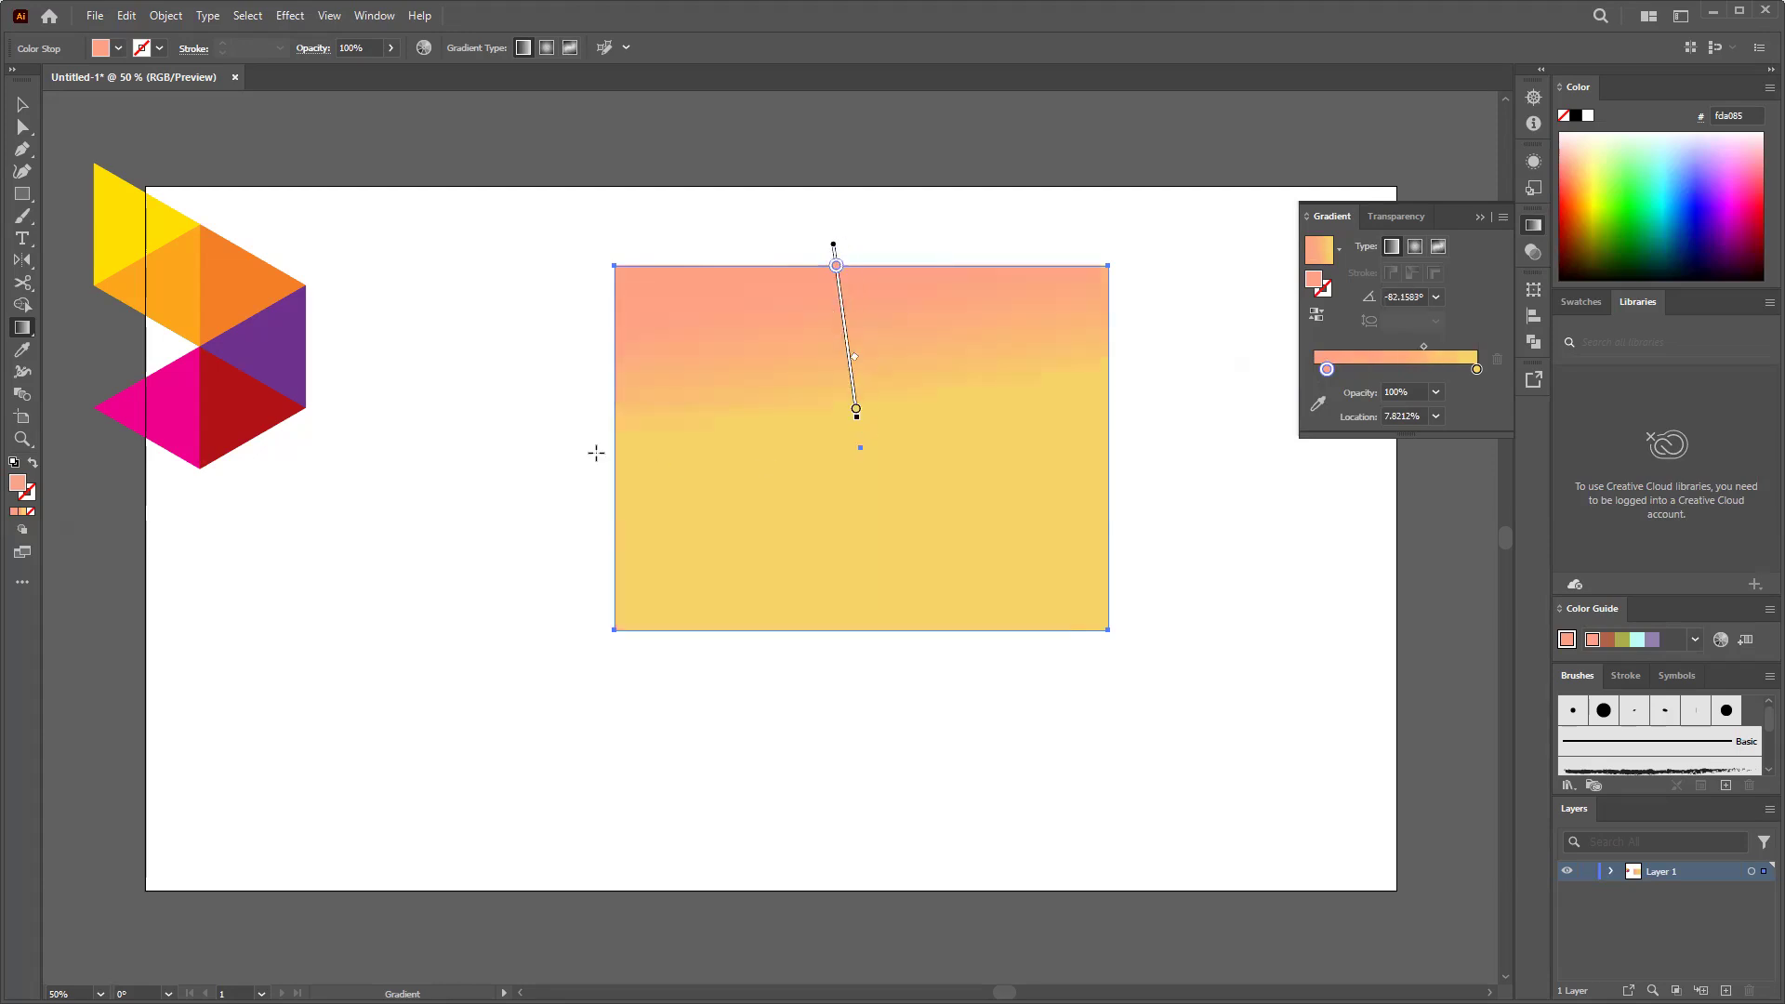
pyautogui.moveTo(567, 450); pyautogui.dragTo(955, 501)
pyautogui.moveTo(816, 226); pyautogui.dragTo(871, 496)
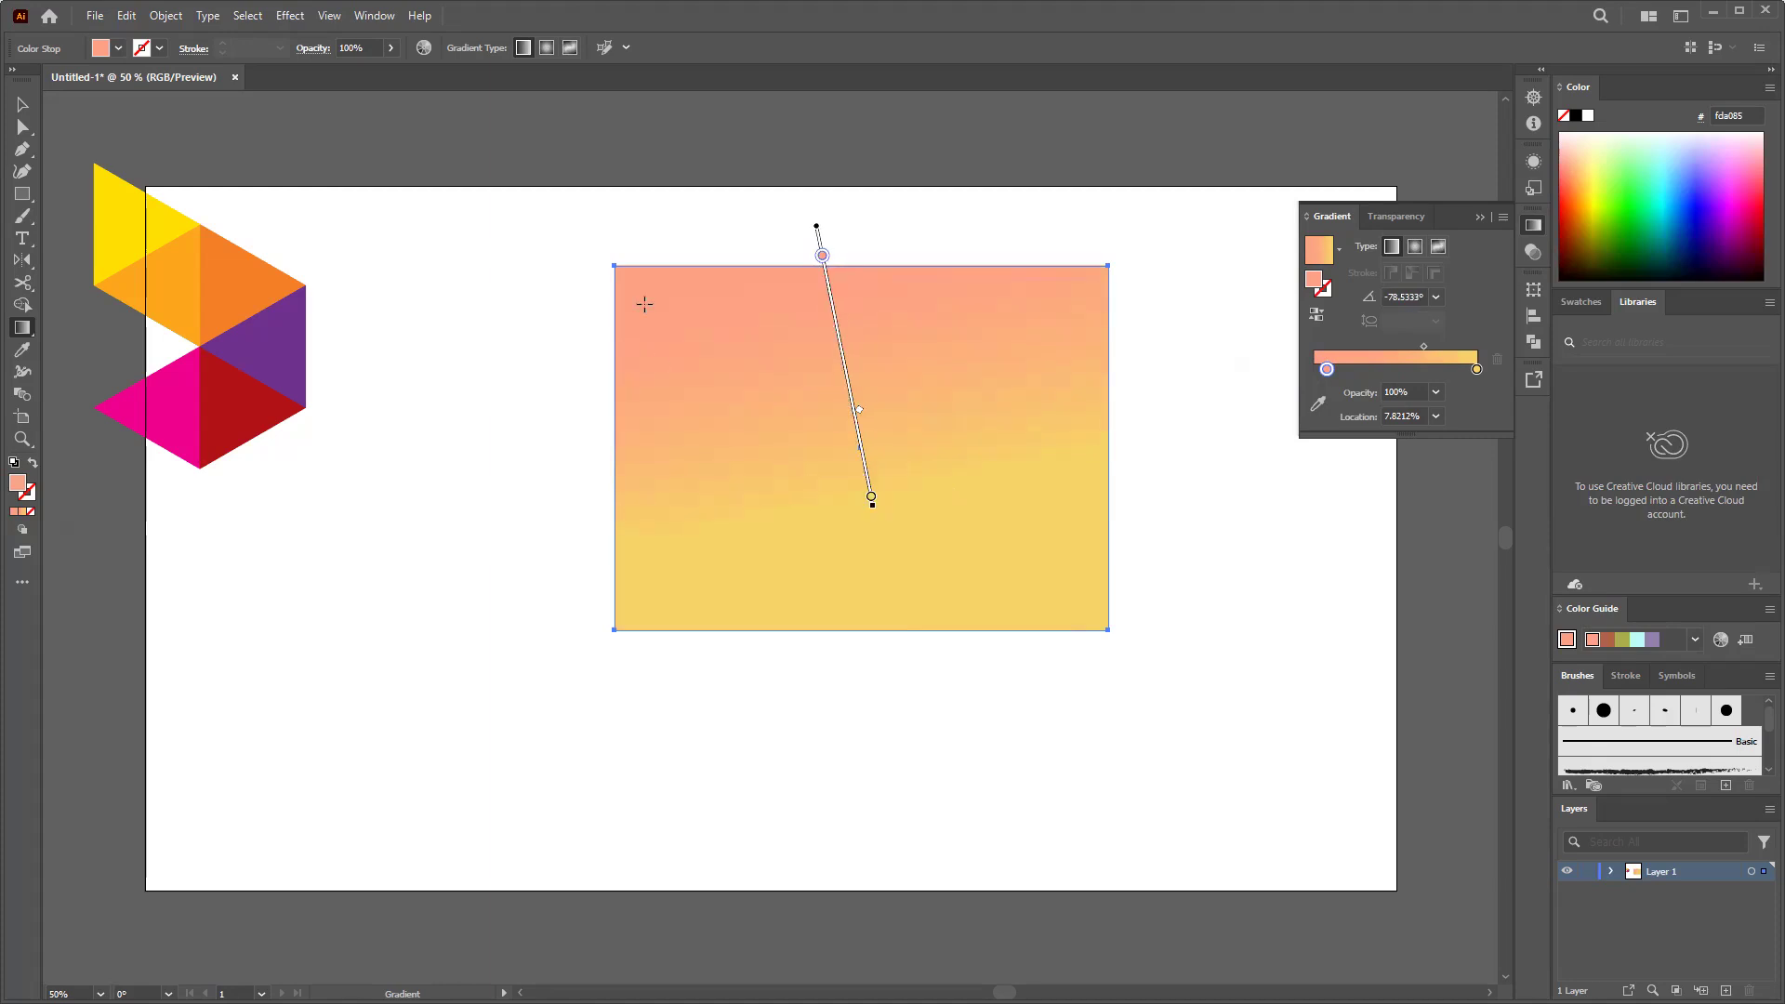
pyautogui.moveTo(573, 283); pyautogui.dragTo(723, 357)
pyautogui.moveTo(1168, 307); pyautogui.dragTo(889, 549)
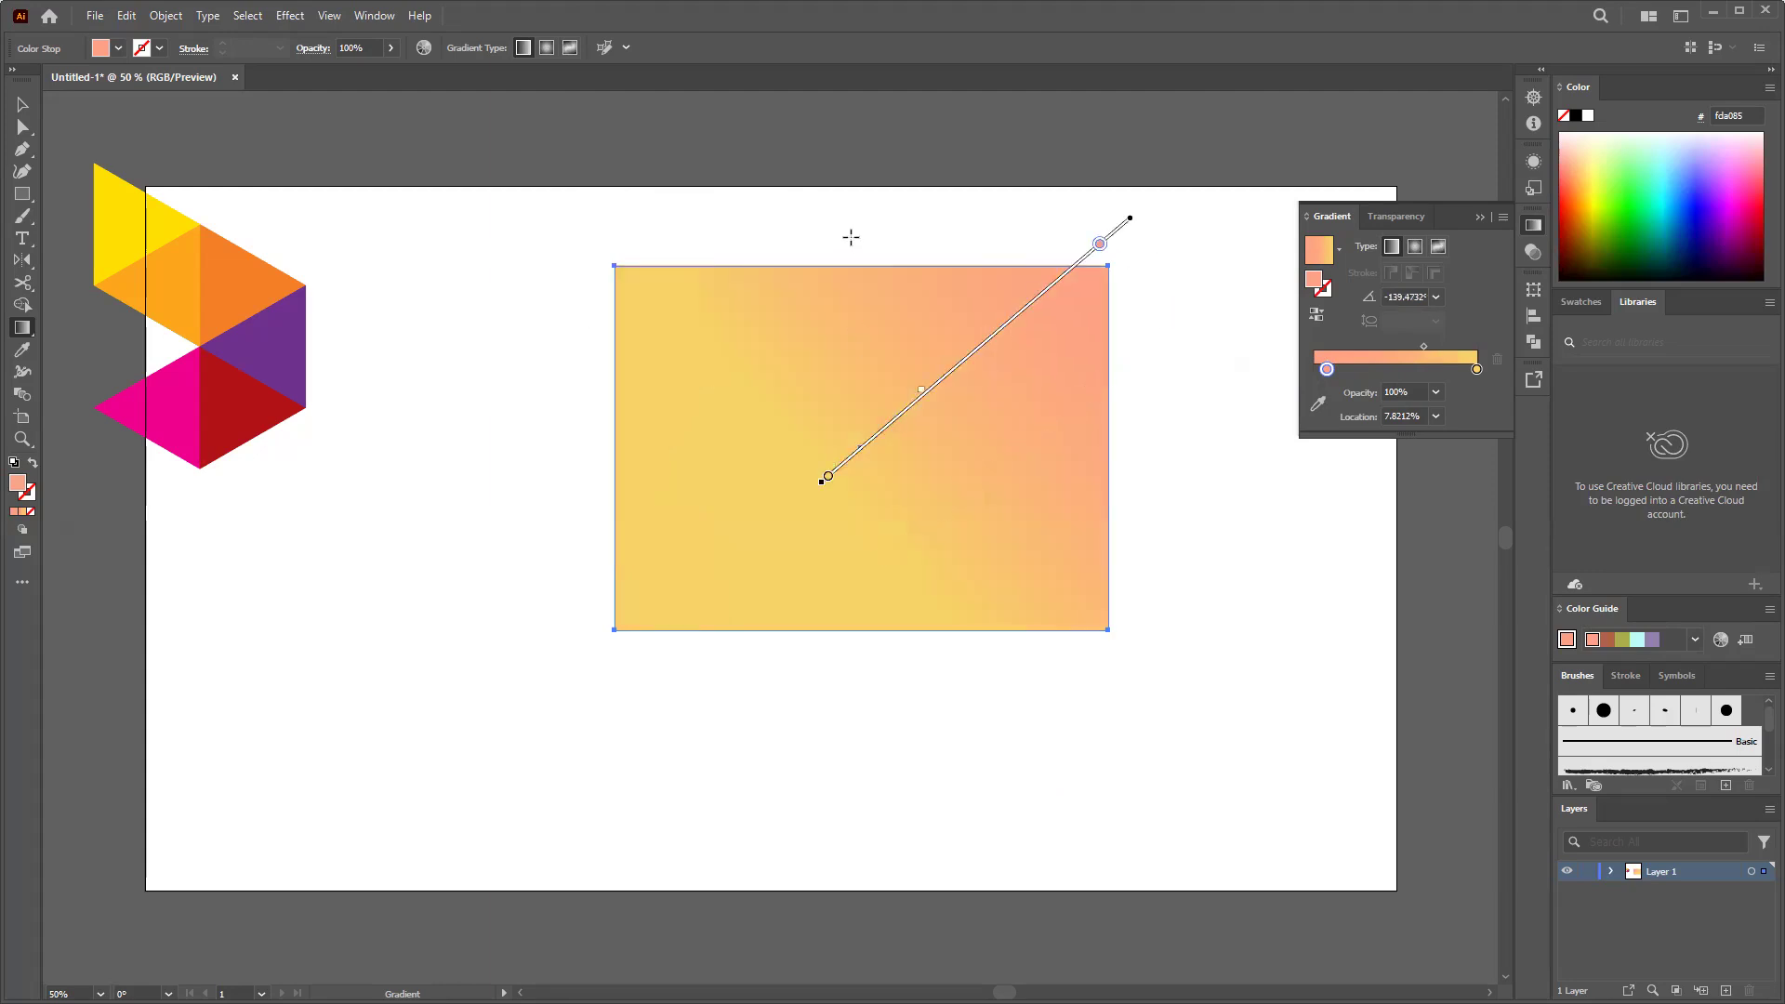
pyautogui.moveTo(851, 243); pyautogui.dragTo(857, 364)
pyautogui.moveTo(655, 286); pyautogui.dragTo(745, 356)
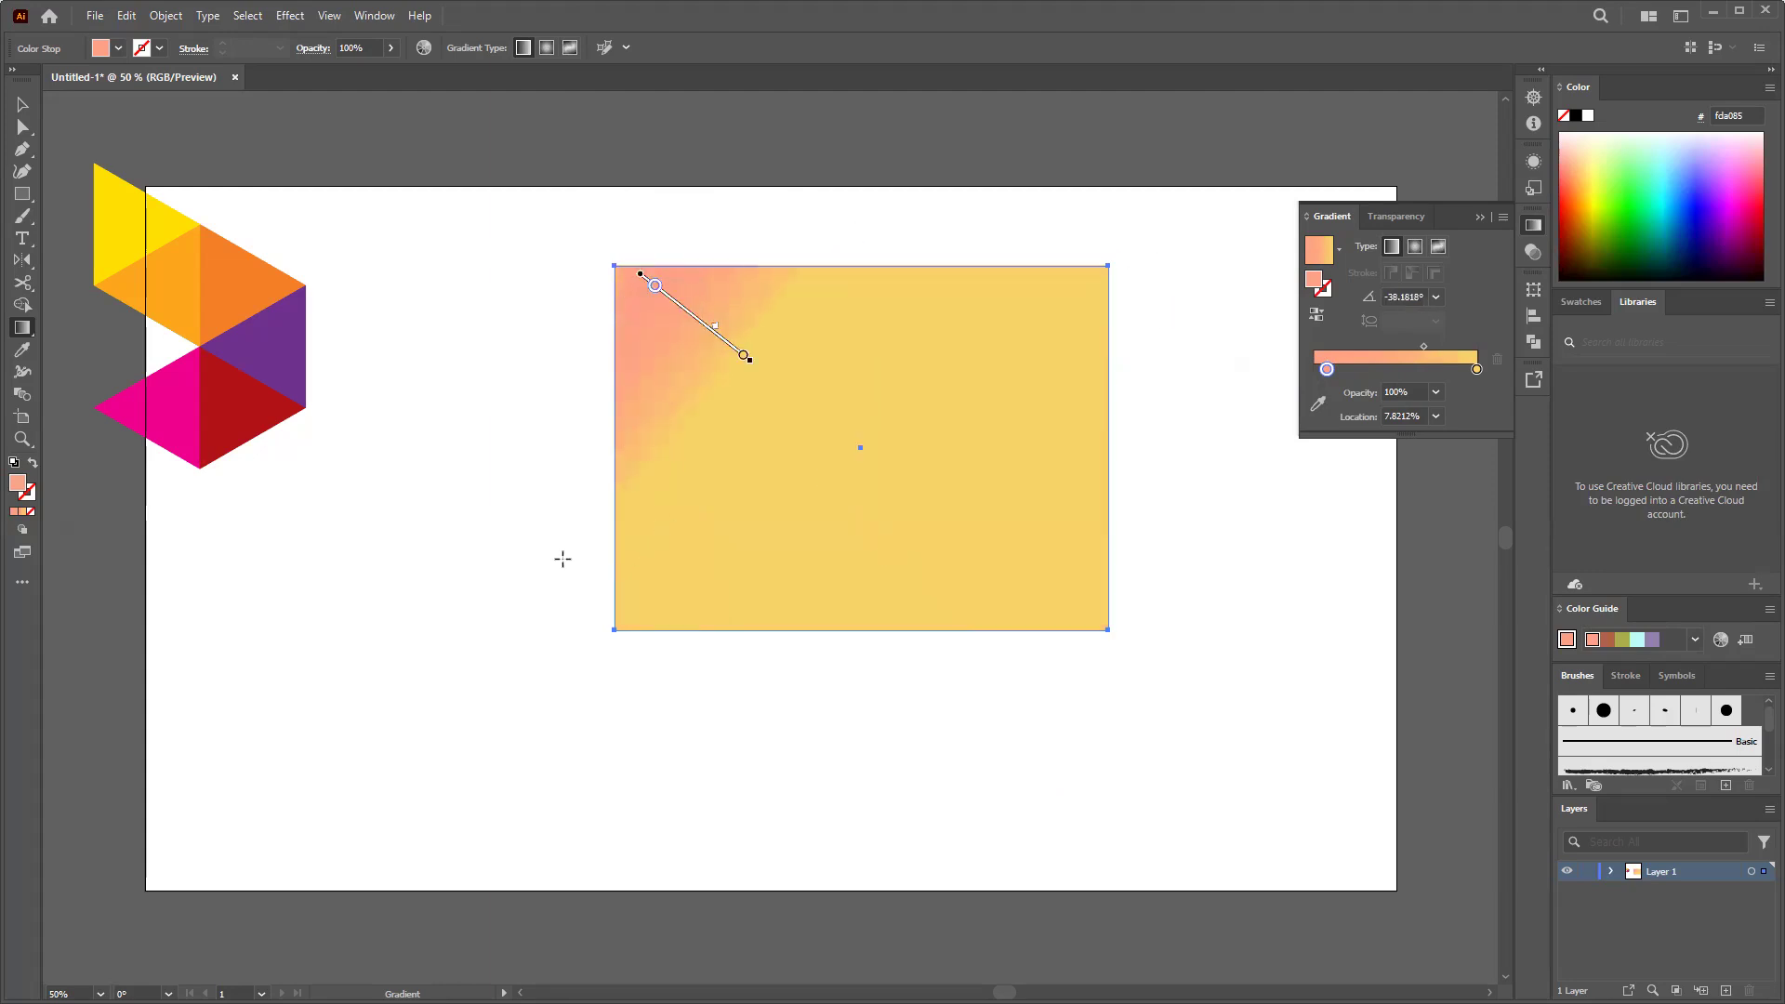
pyautogui.moveTo(546, 494); pyautogui.dragTo(856, 446)
pyautogui.moveTo(845, 678); pyautogui.dragTo(859, 460)
pyautogui.moveTo(1178, 434); pyautogui.dragTo(979, 442)
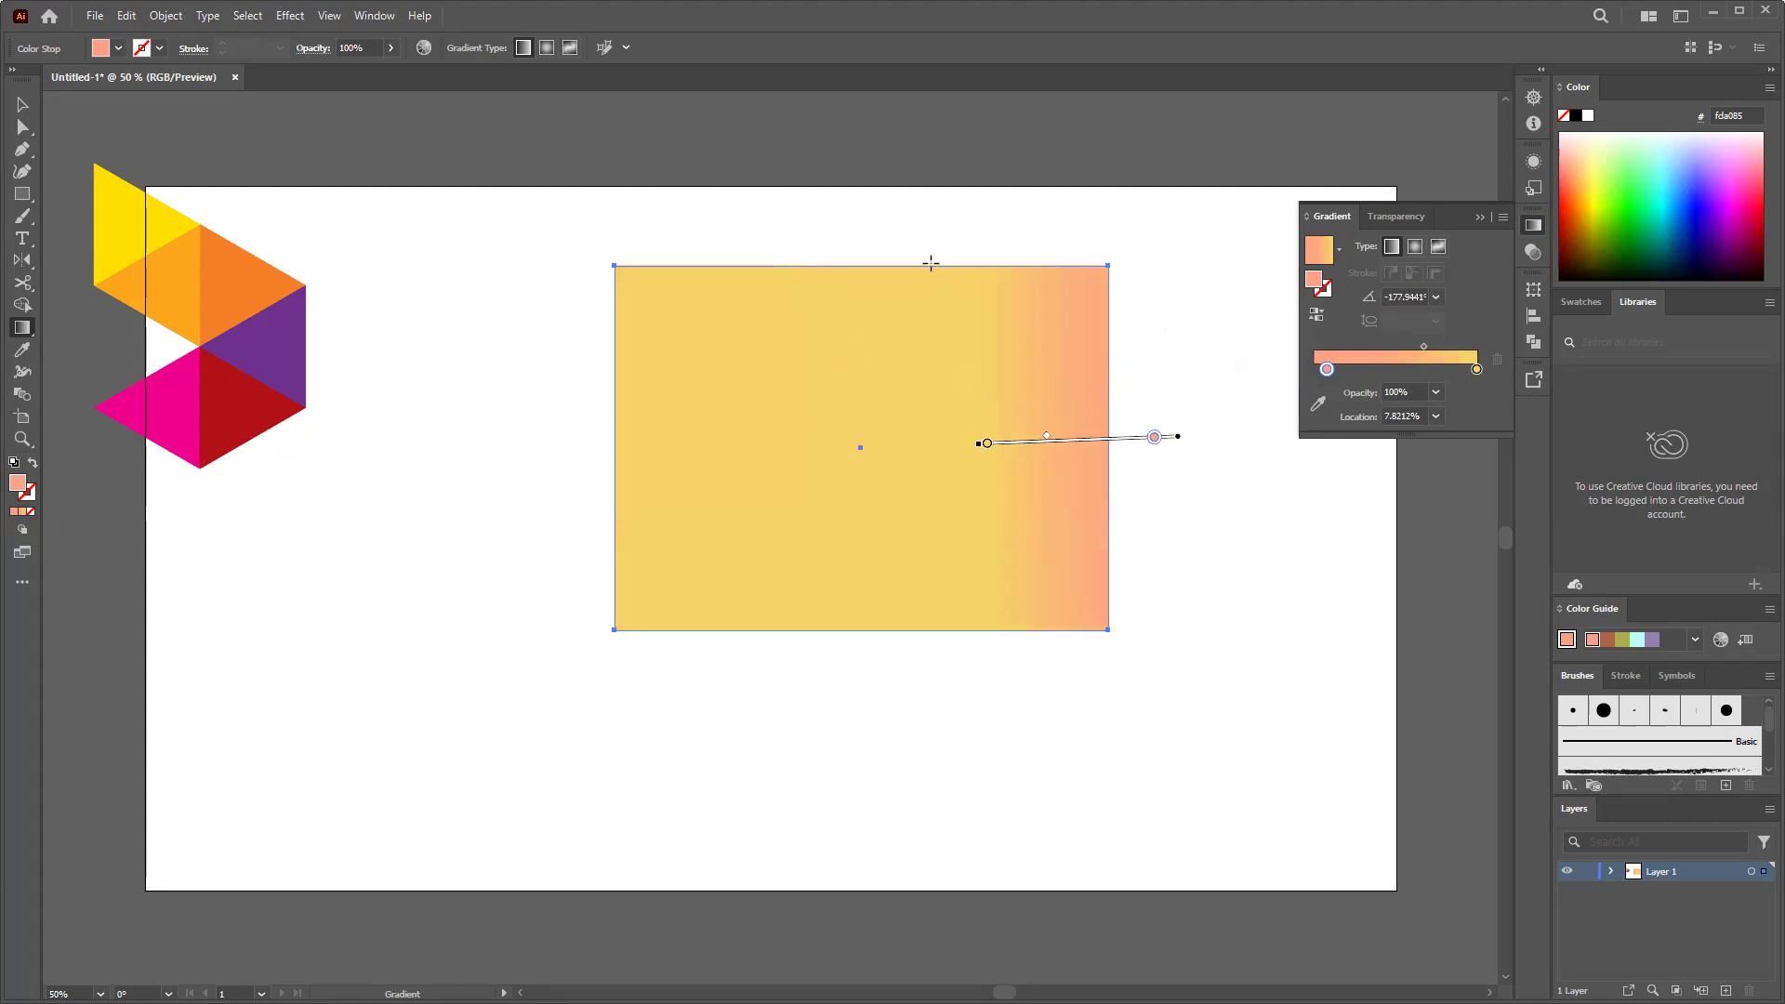
pyautogui.moveTo(898, 205); pyautogui.dragTo(876, 361)
pyautogui.moveTo(661, 279); pyautogui.dragTo(856, 443)
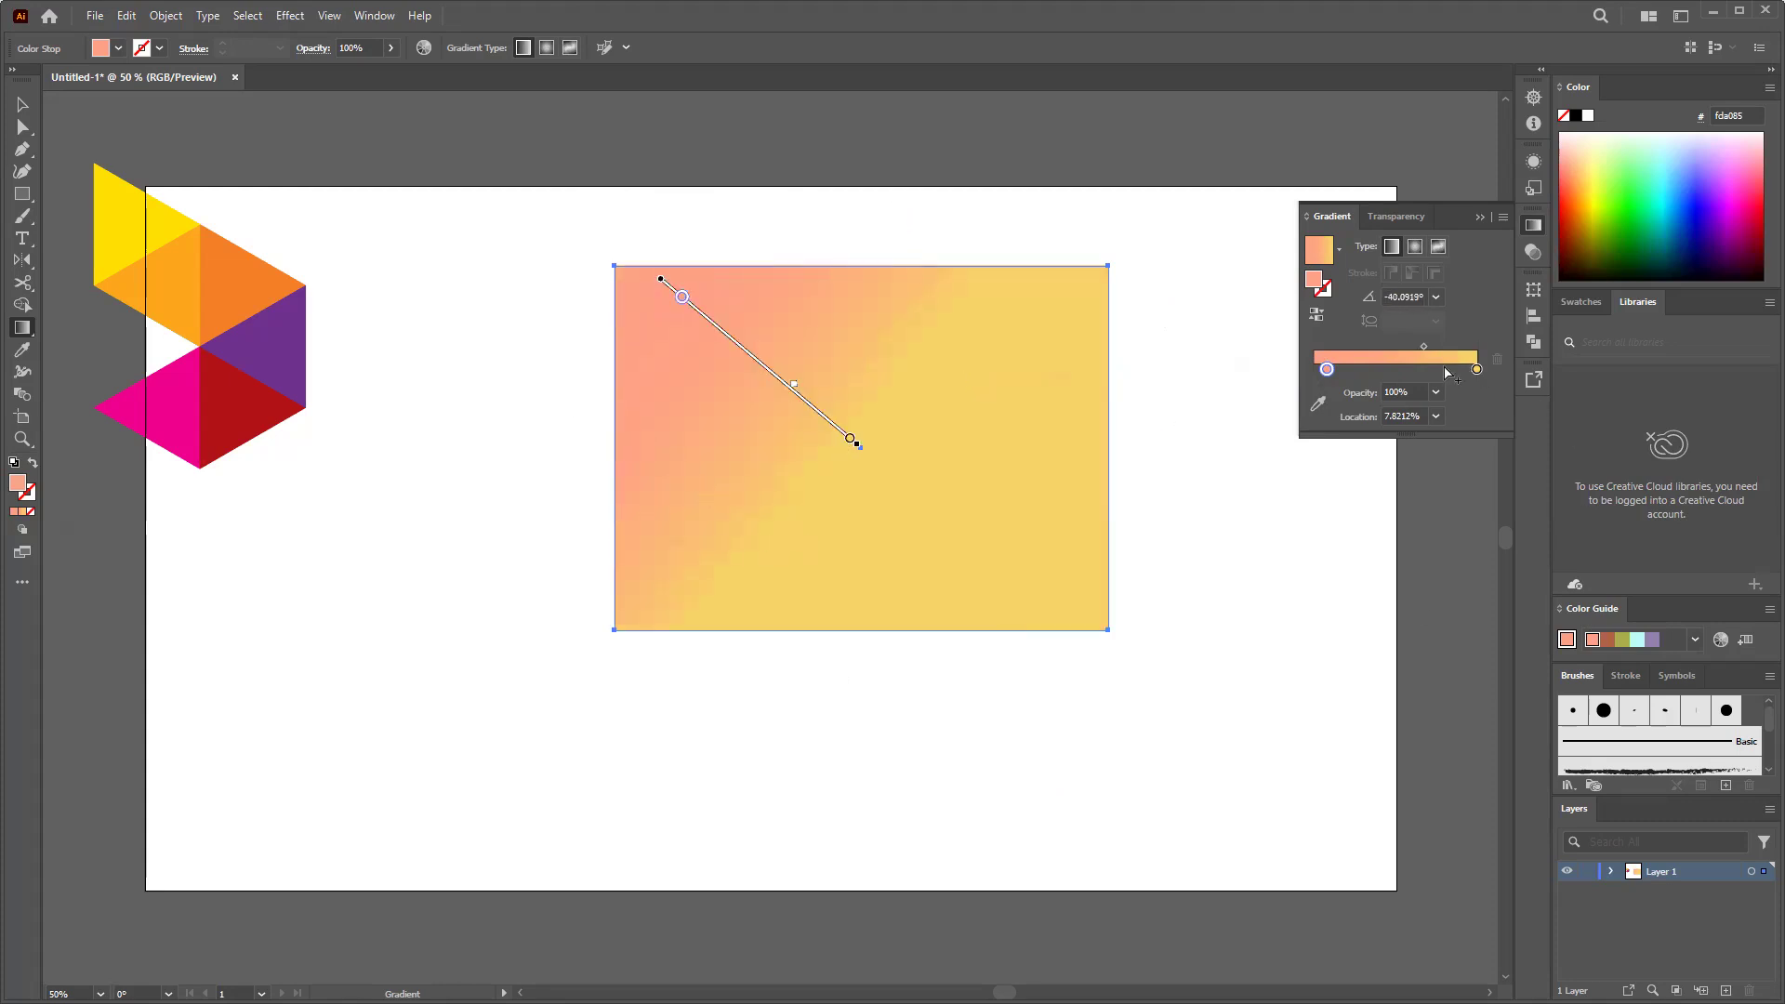
# Step: Apply the Orange, Yellow preset gradient to the rectangle and redraw its direction upwards at about 68°
pyautogui.click(1335, 251)
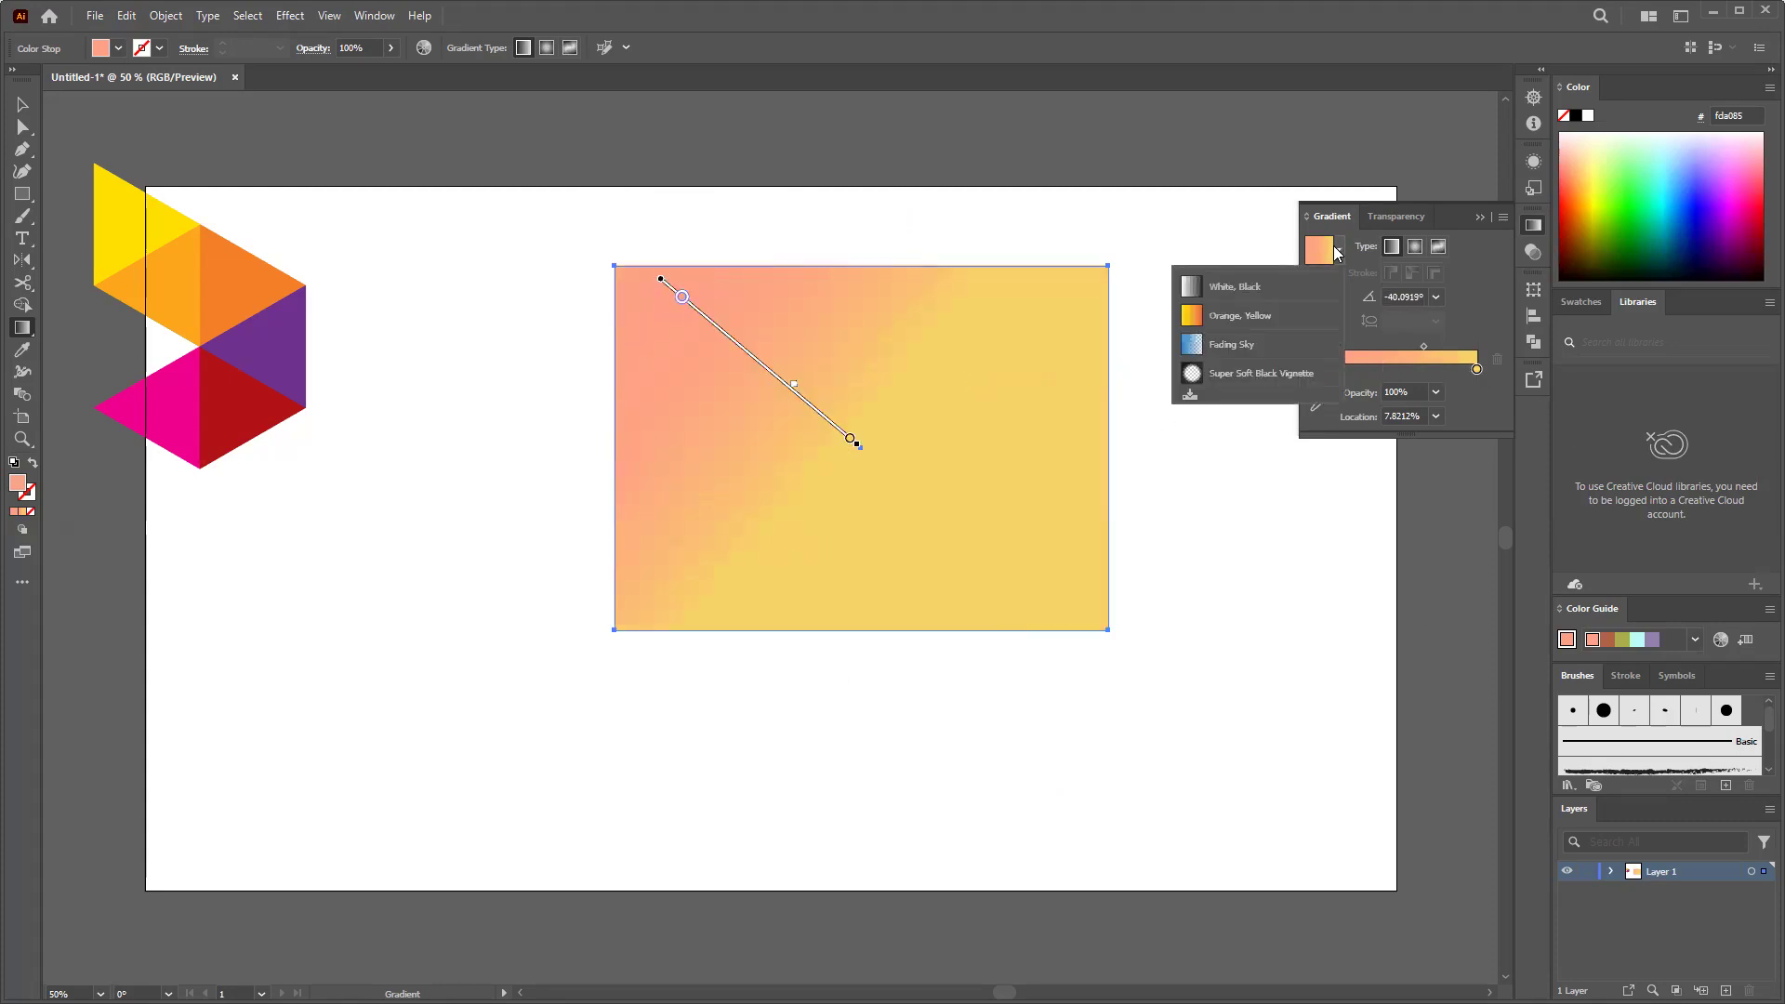
pyautogui.click(1270, 321)
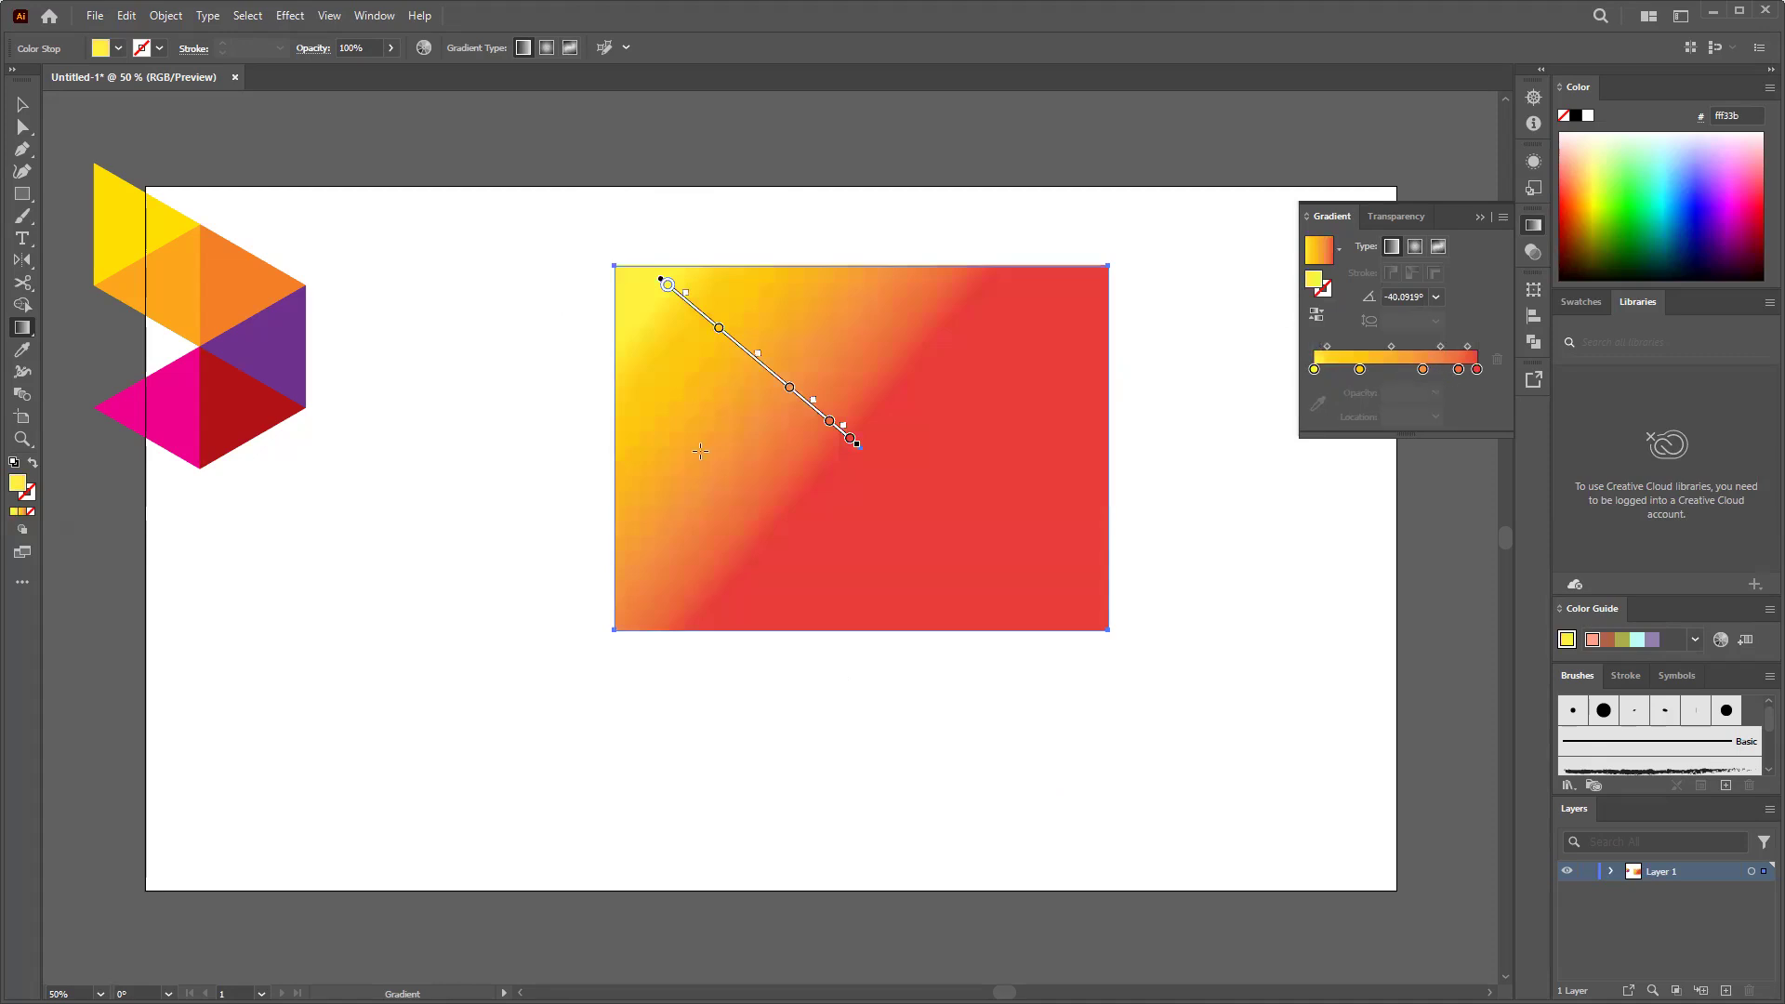
pyautogui.moveTo(553, 343); pyautogui.dragTo(714, 396)
pyautogui.moveTo(573, 477); pyautogui.dragTo(666, 264)
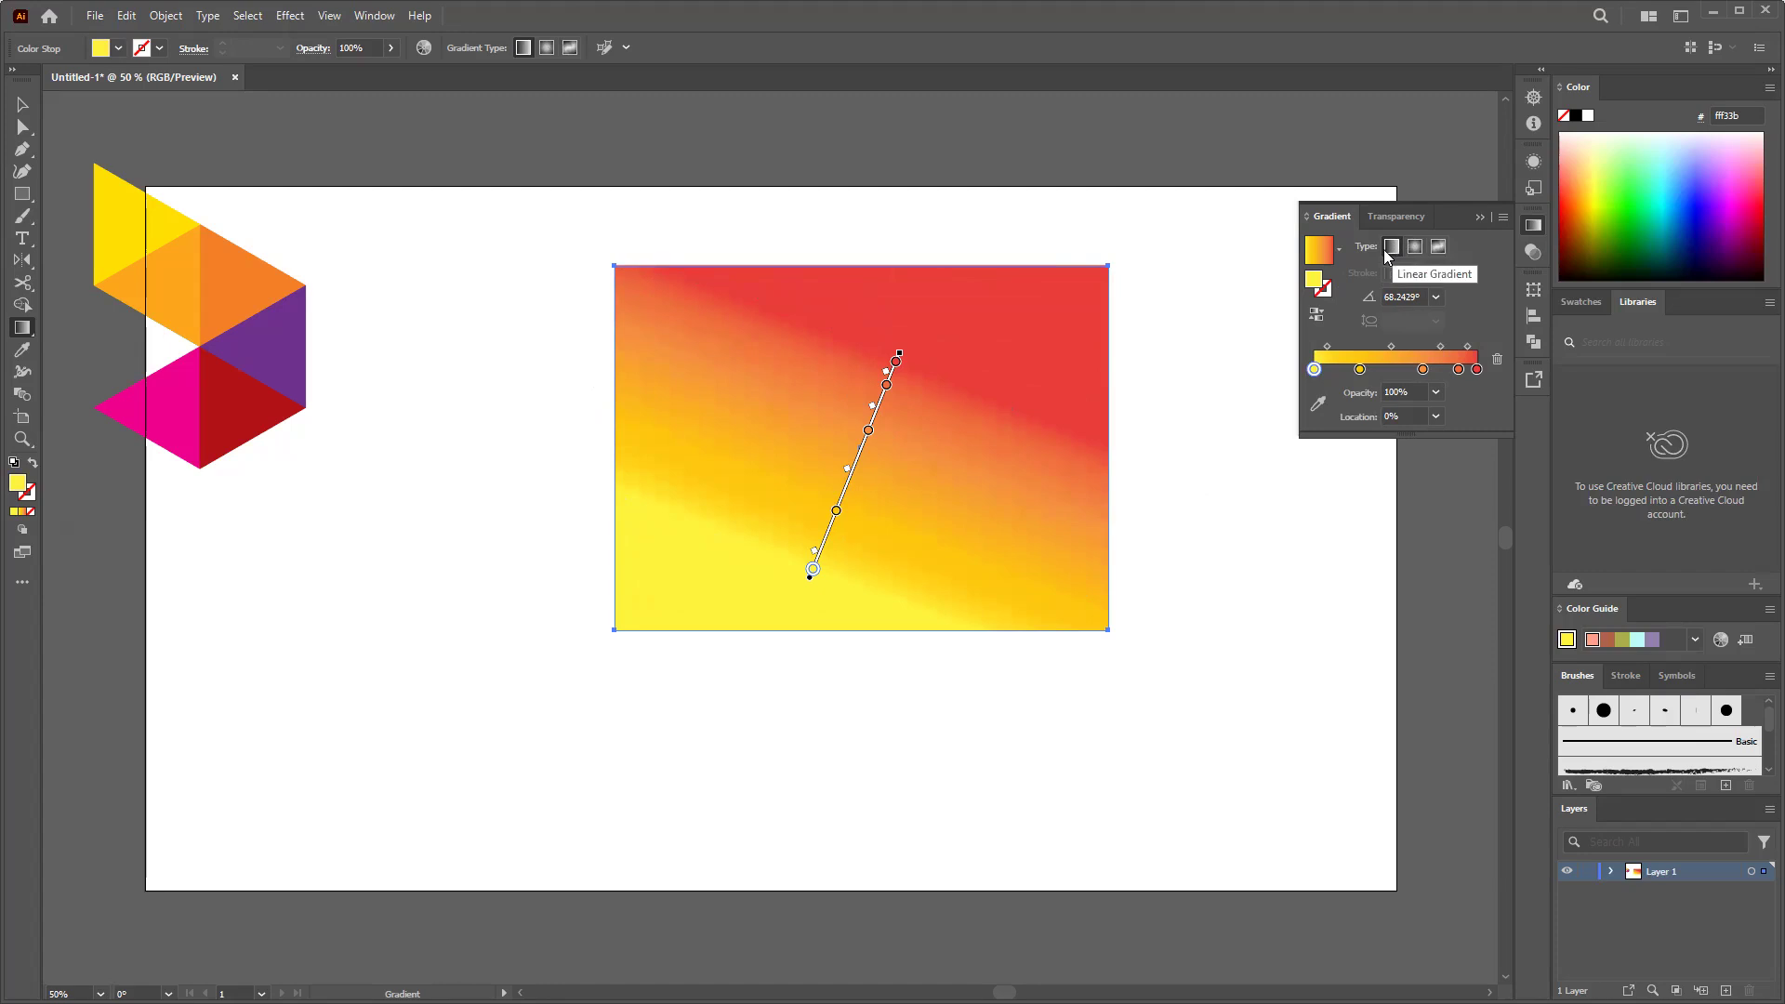
# Step: Convert the fill to a freeform gradient, add five colour points inside the rectangle, and open the lower-left added point's colour options
pyautogui.click(1437, 248)
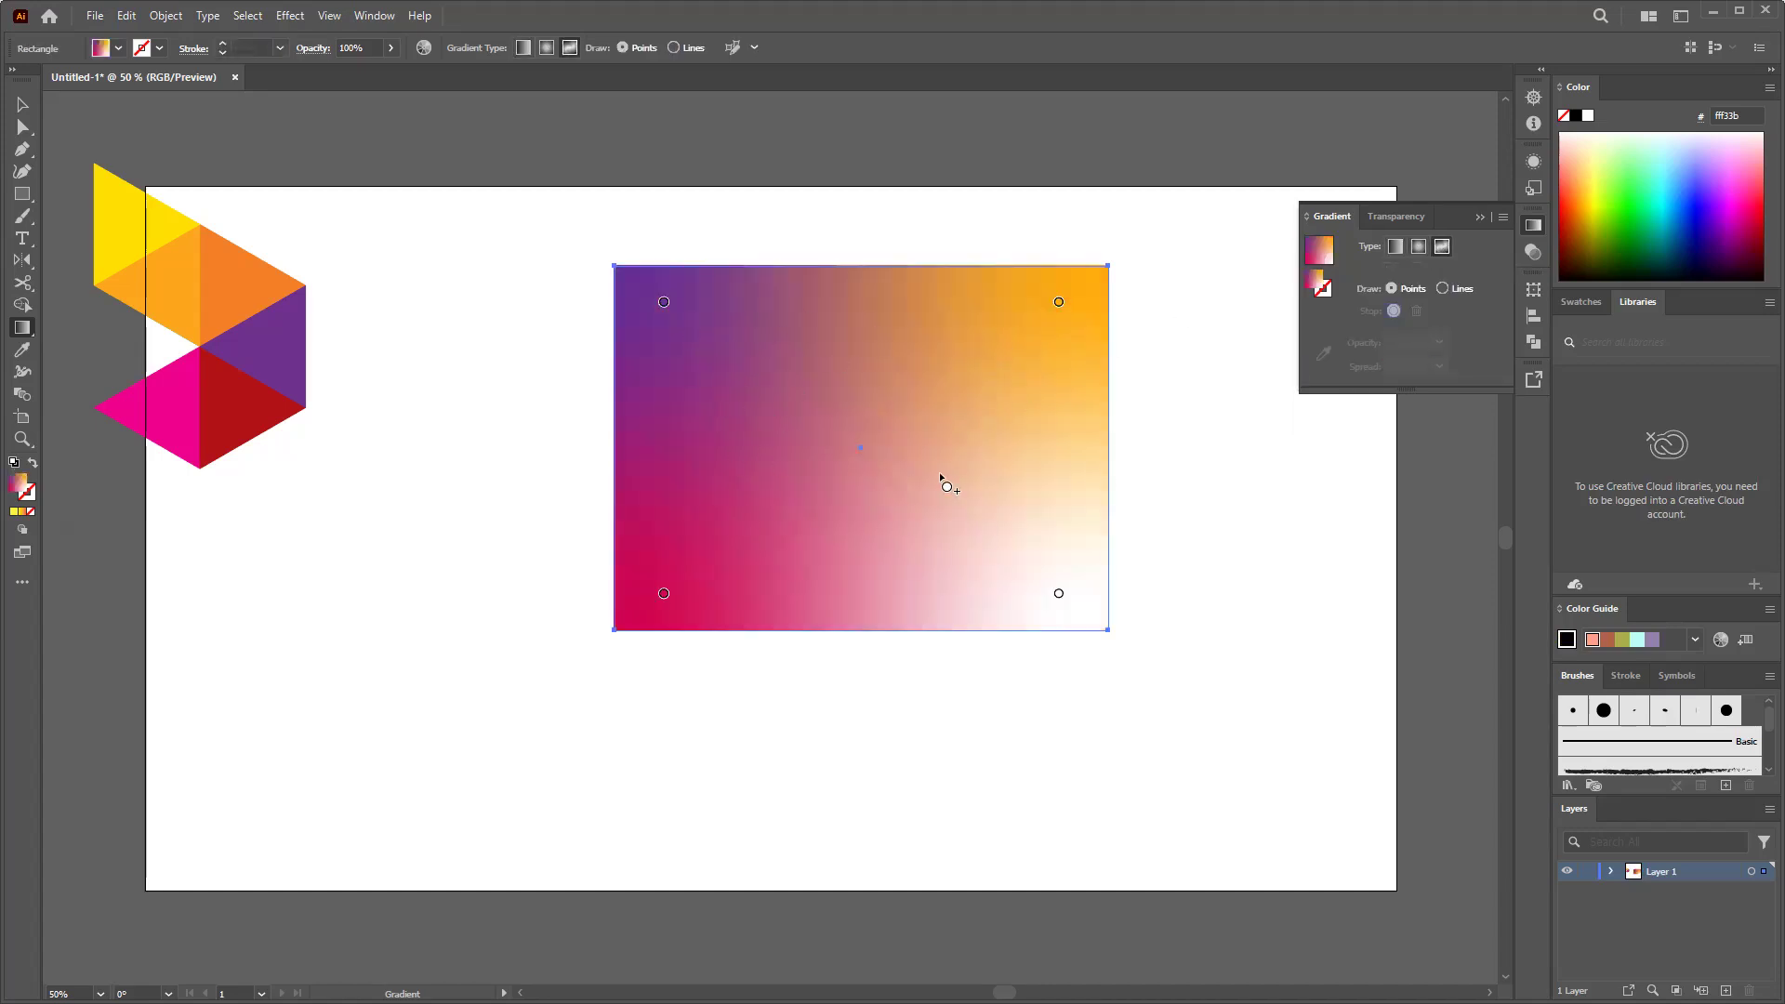
pyautogui.click(727, 379)
pyautogui.click(886, 312)
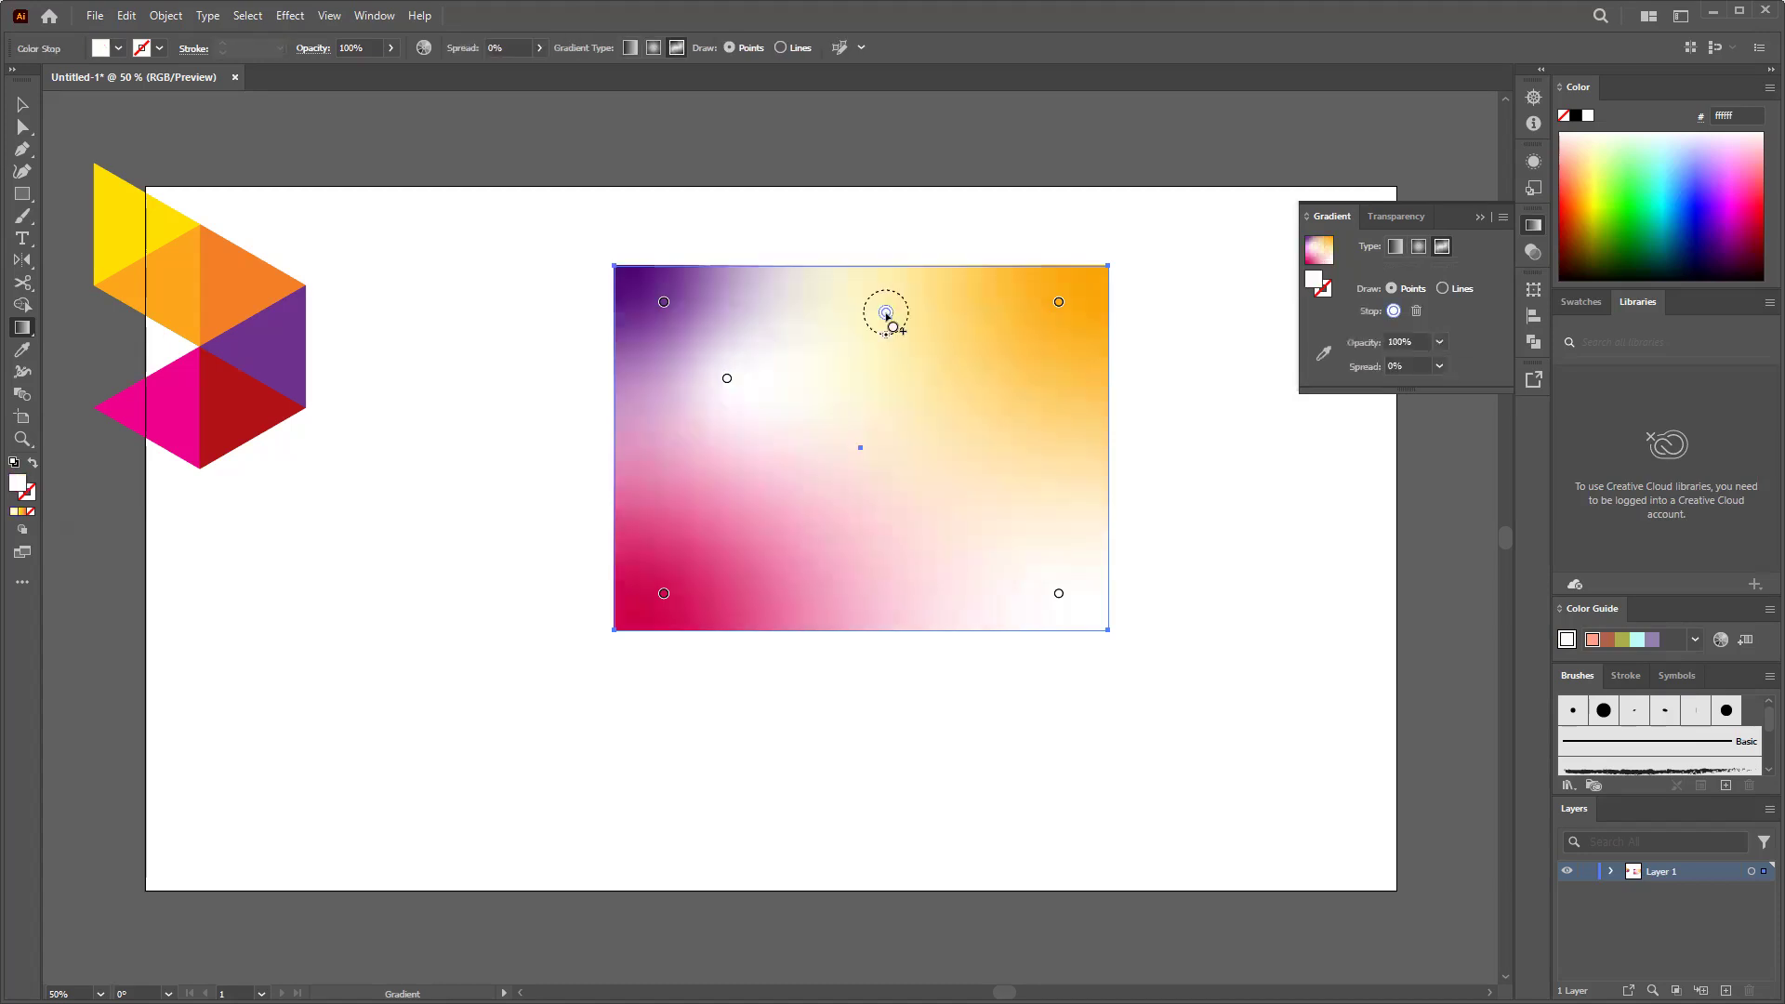
pyautogui.click(944, 406)
pyautogui.click(951, 525)
pyautogui.click(735, 521)
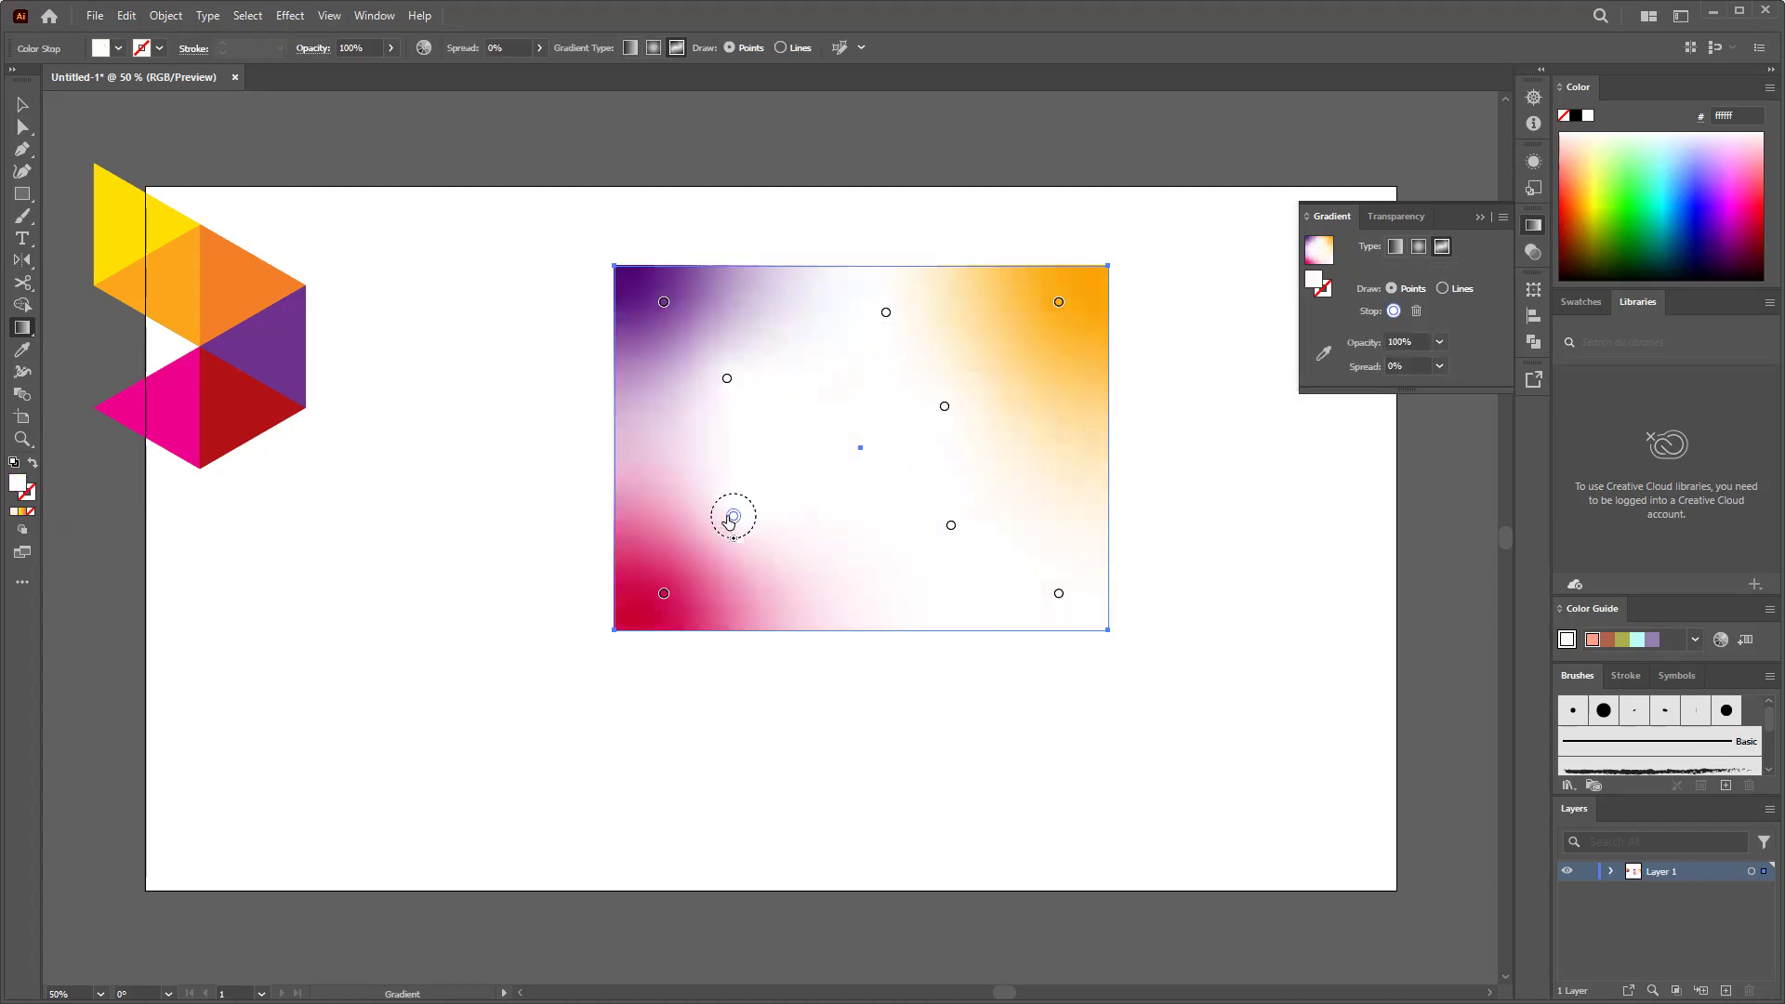
pyautogui.doubleClick(733, 517)
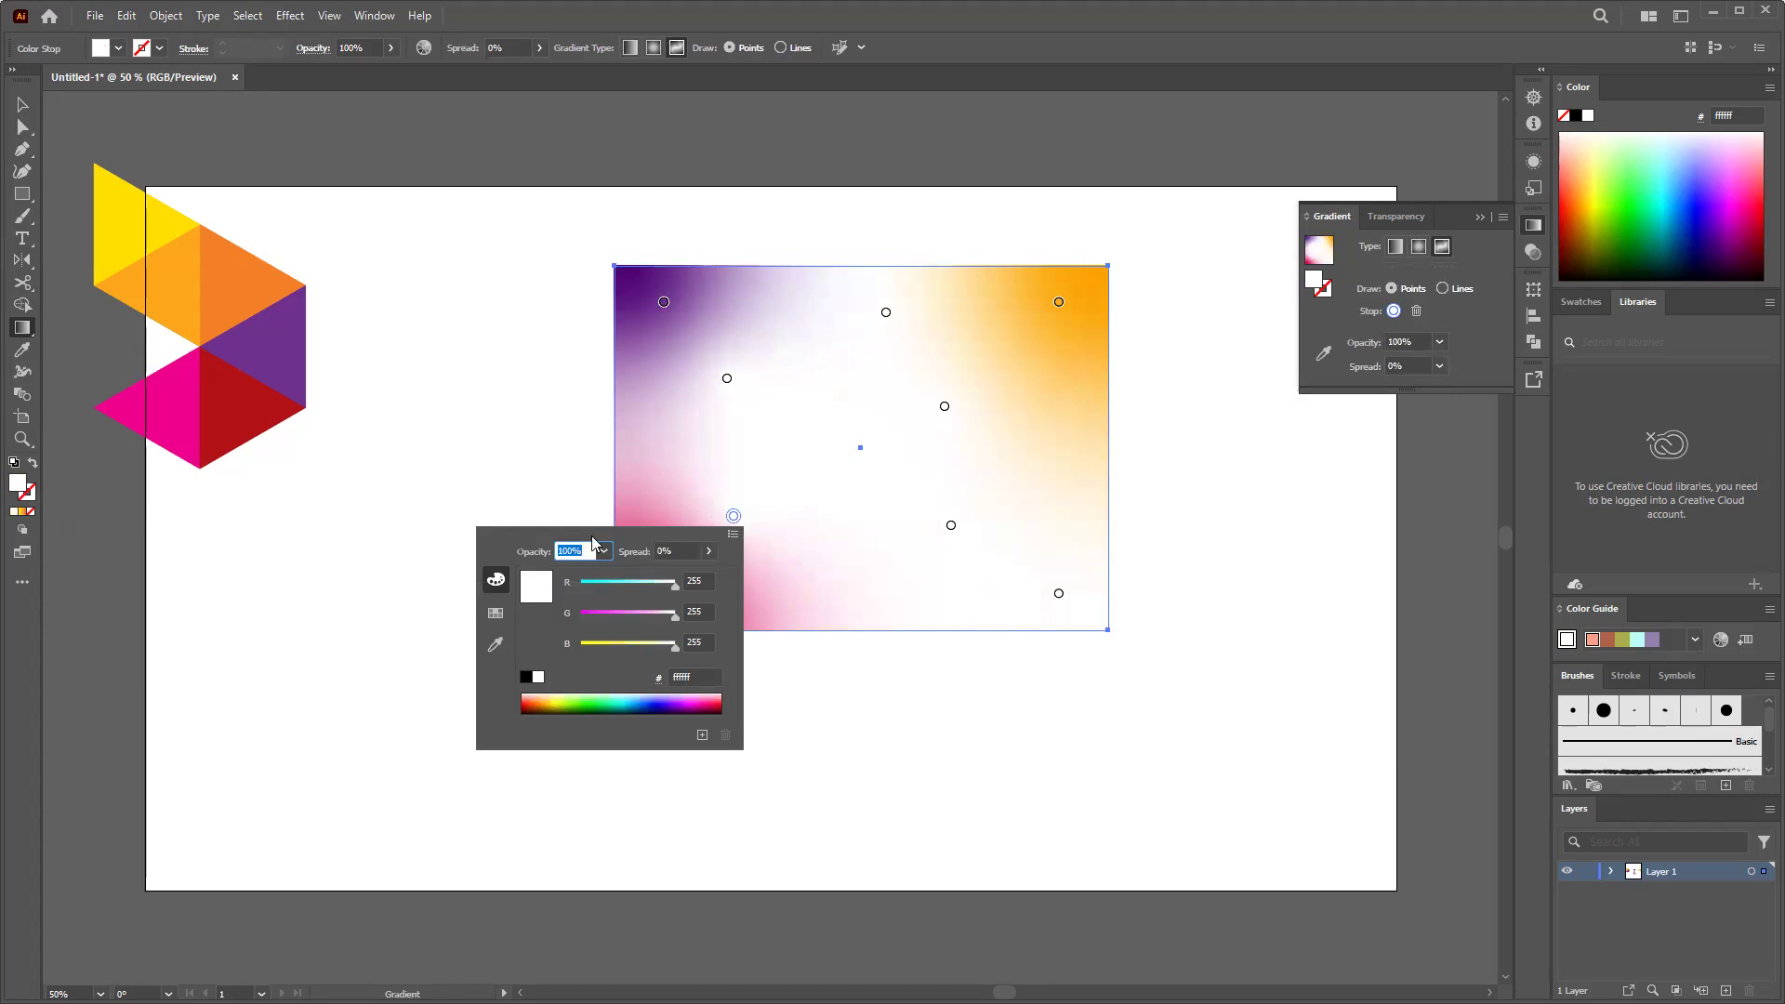
# Step: Close the colour options and move the pink point from the rectangle's lower-left corner to just left of its centre
pyautogui.click(733, 534)
pyautogui.click(679, 537)
pyautogui.click(1087, 773)
pyautogui.moveTo(663, 595); pyautogui.dragTo(781, 452)
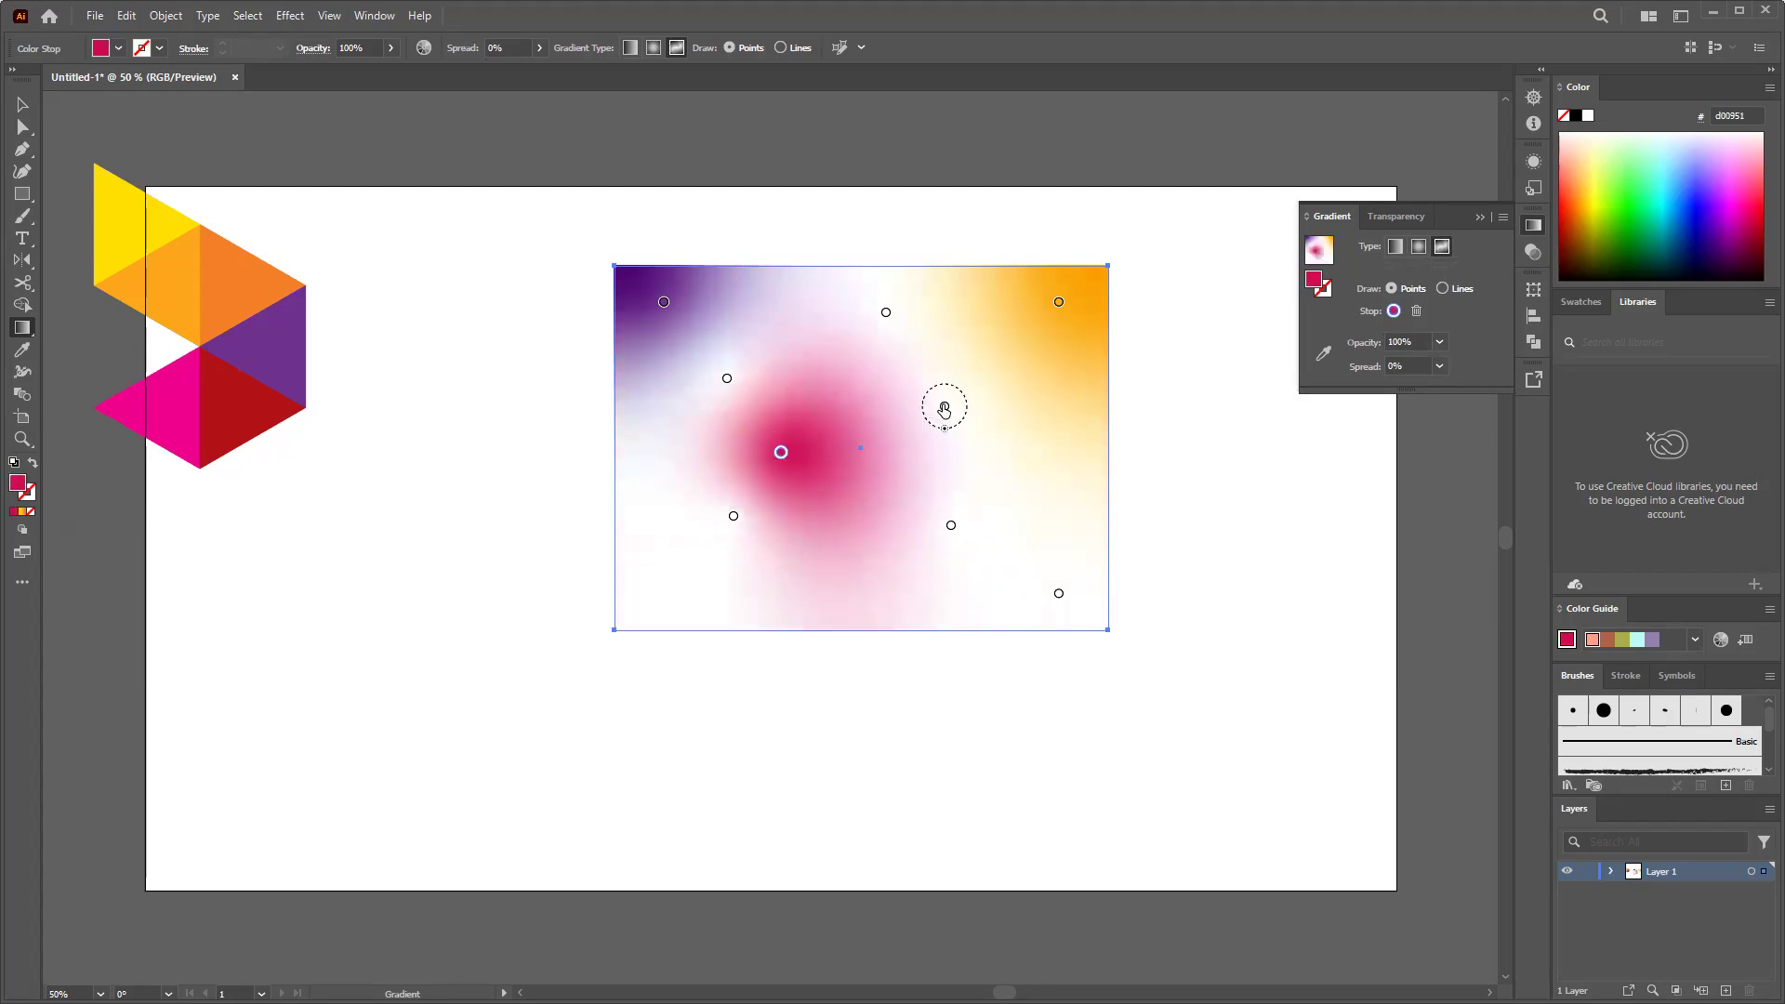
# Step: Recolour the white gradient point just right of the rectangle's centre to green 03d400
pyautogui.doubleClick(944, 407)
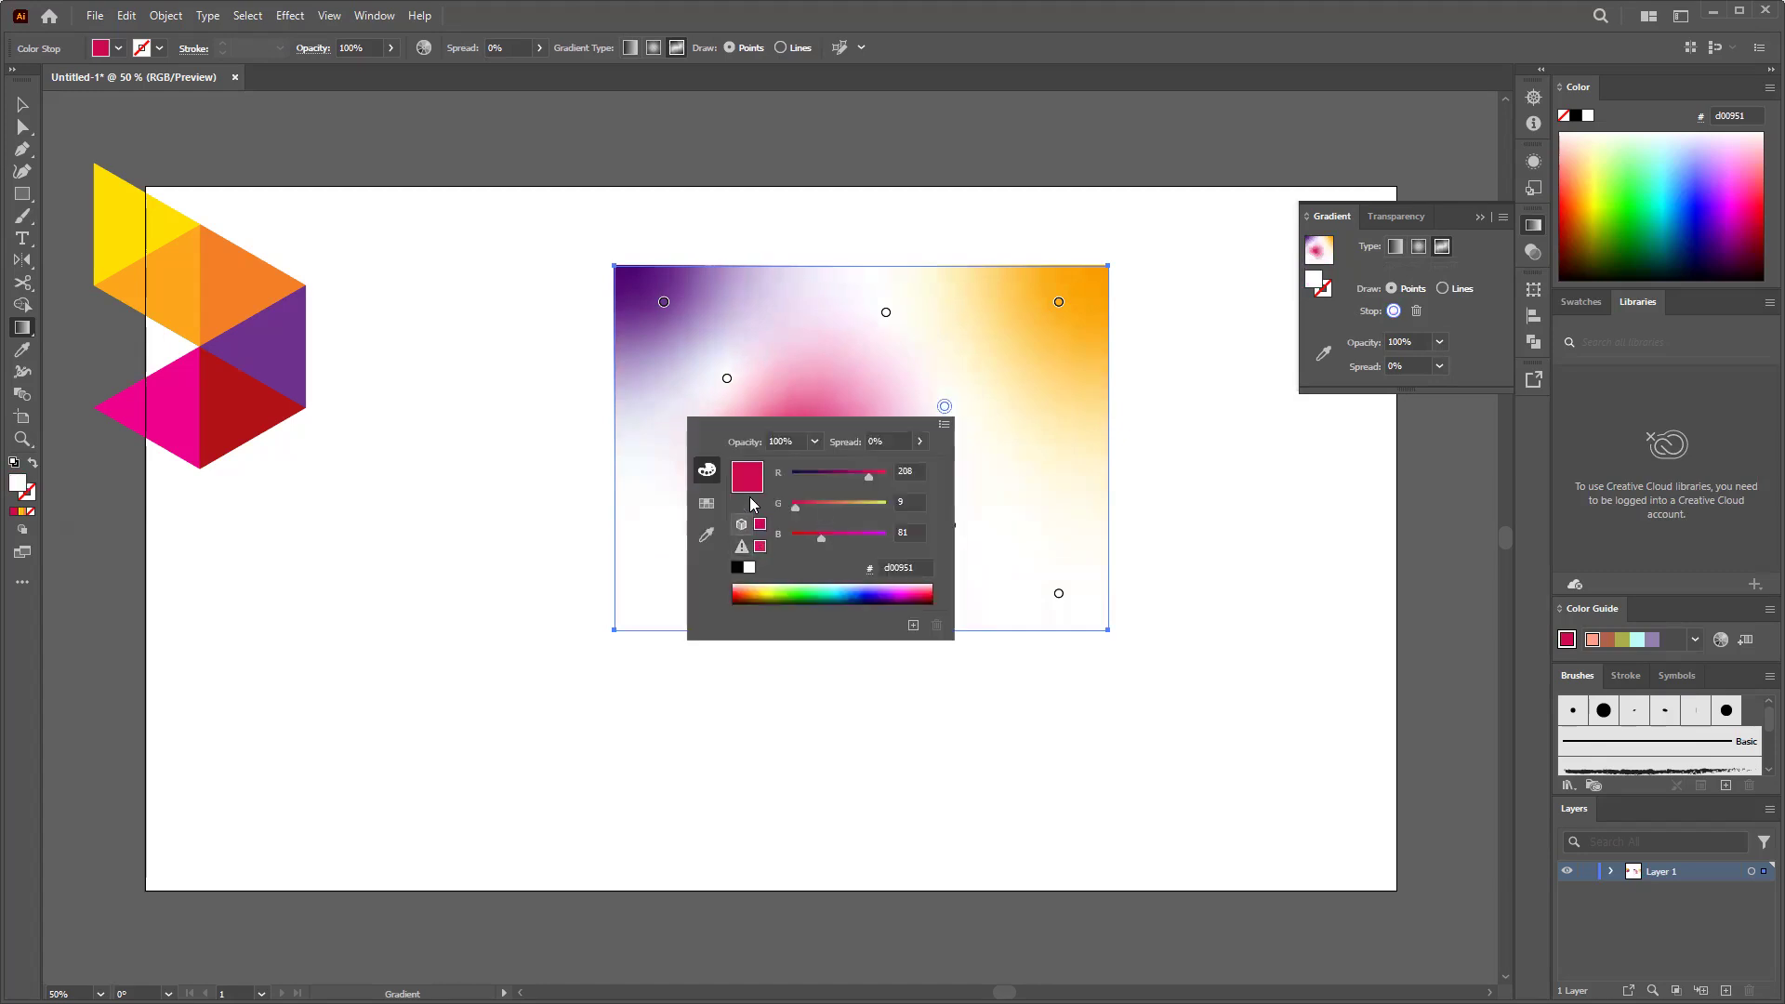
pyautogui.click(798, 591)
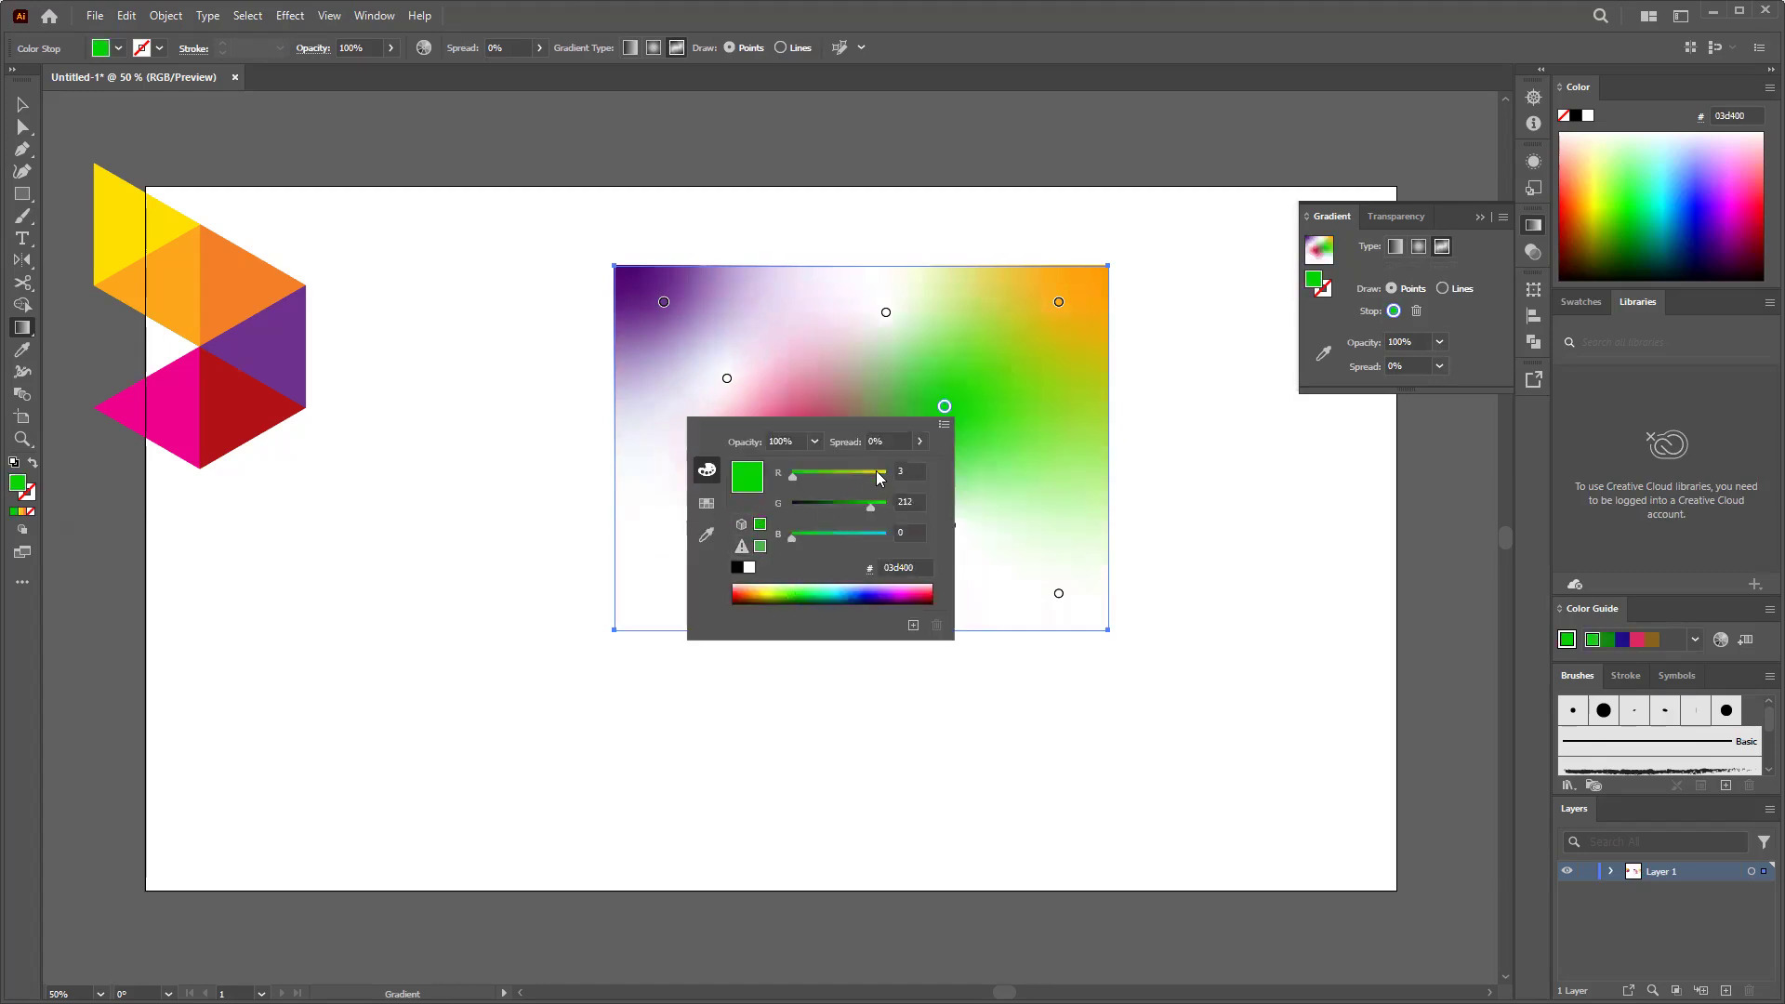
pyautogui.click(1192, 519)
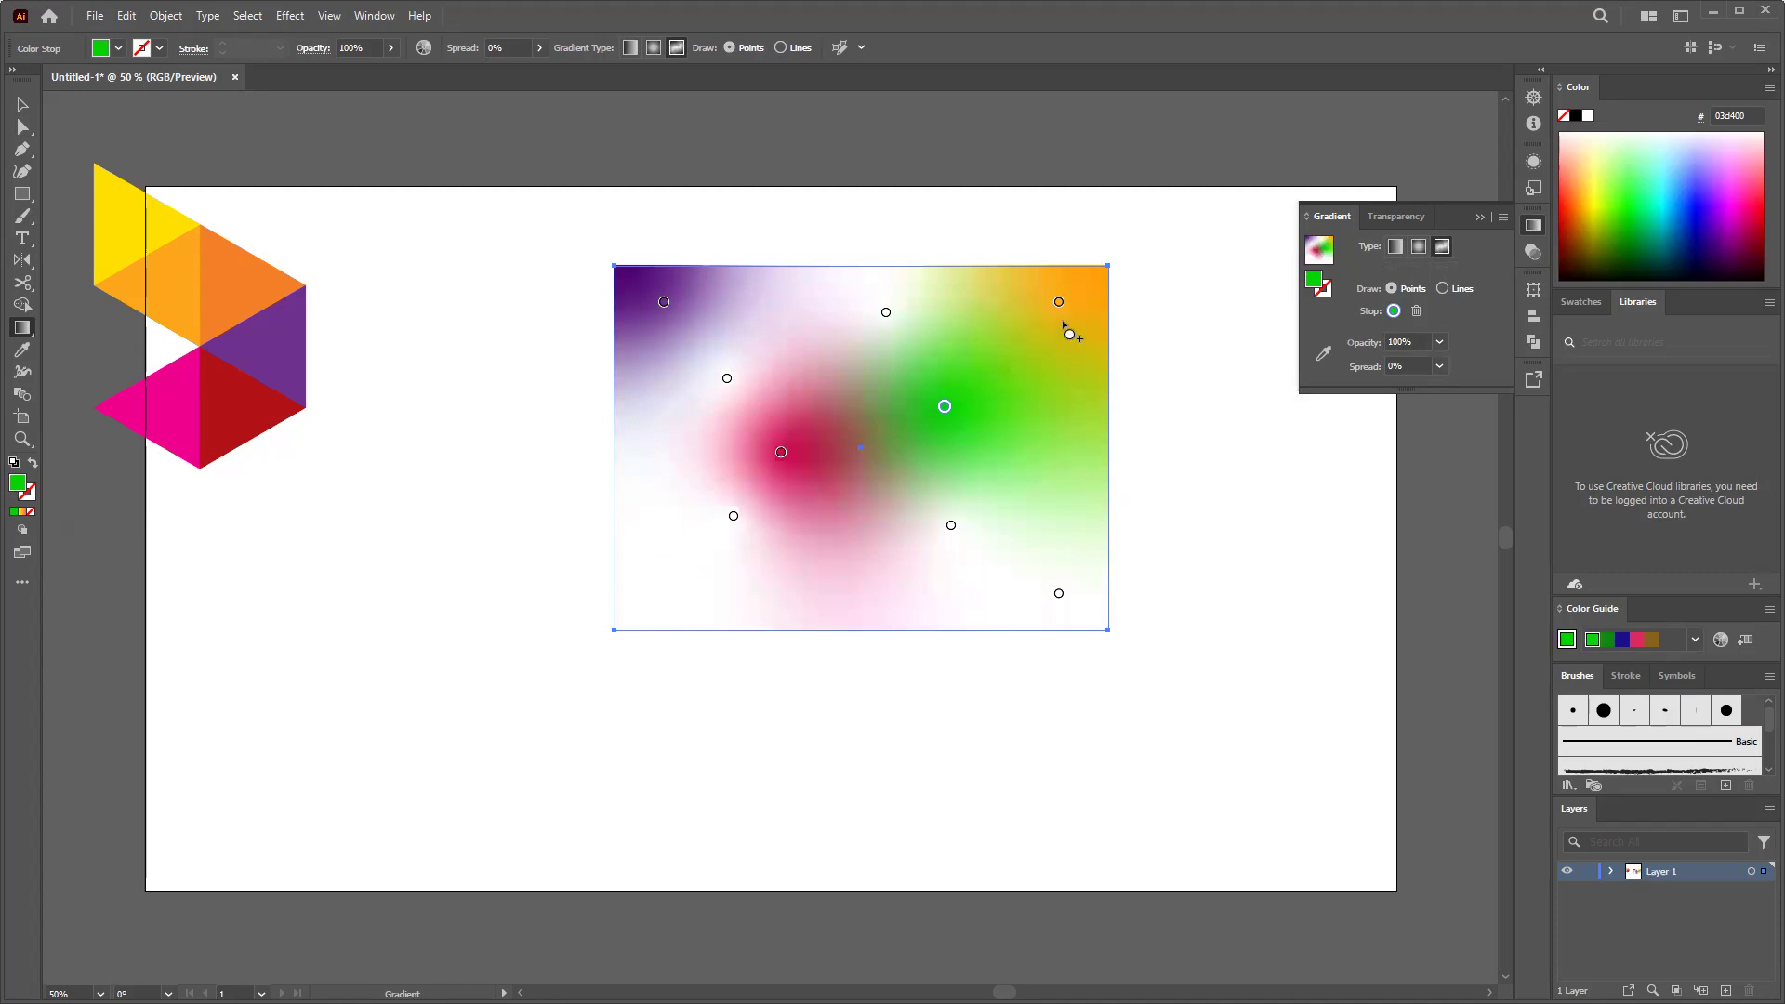
# Step: Rearrange the freeform points: orange below green, purple slightly down, pink further lower-left, and three white points towards the upper-left and lower-left areas
pyautogui.moveTo(1061, 305); pyautogui.dragTo(963, 513)
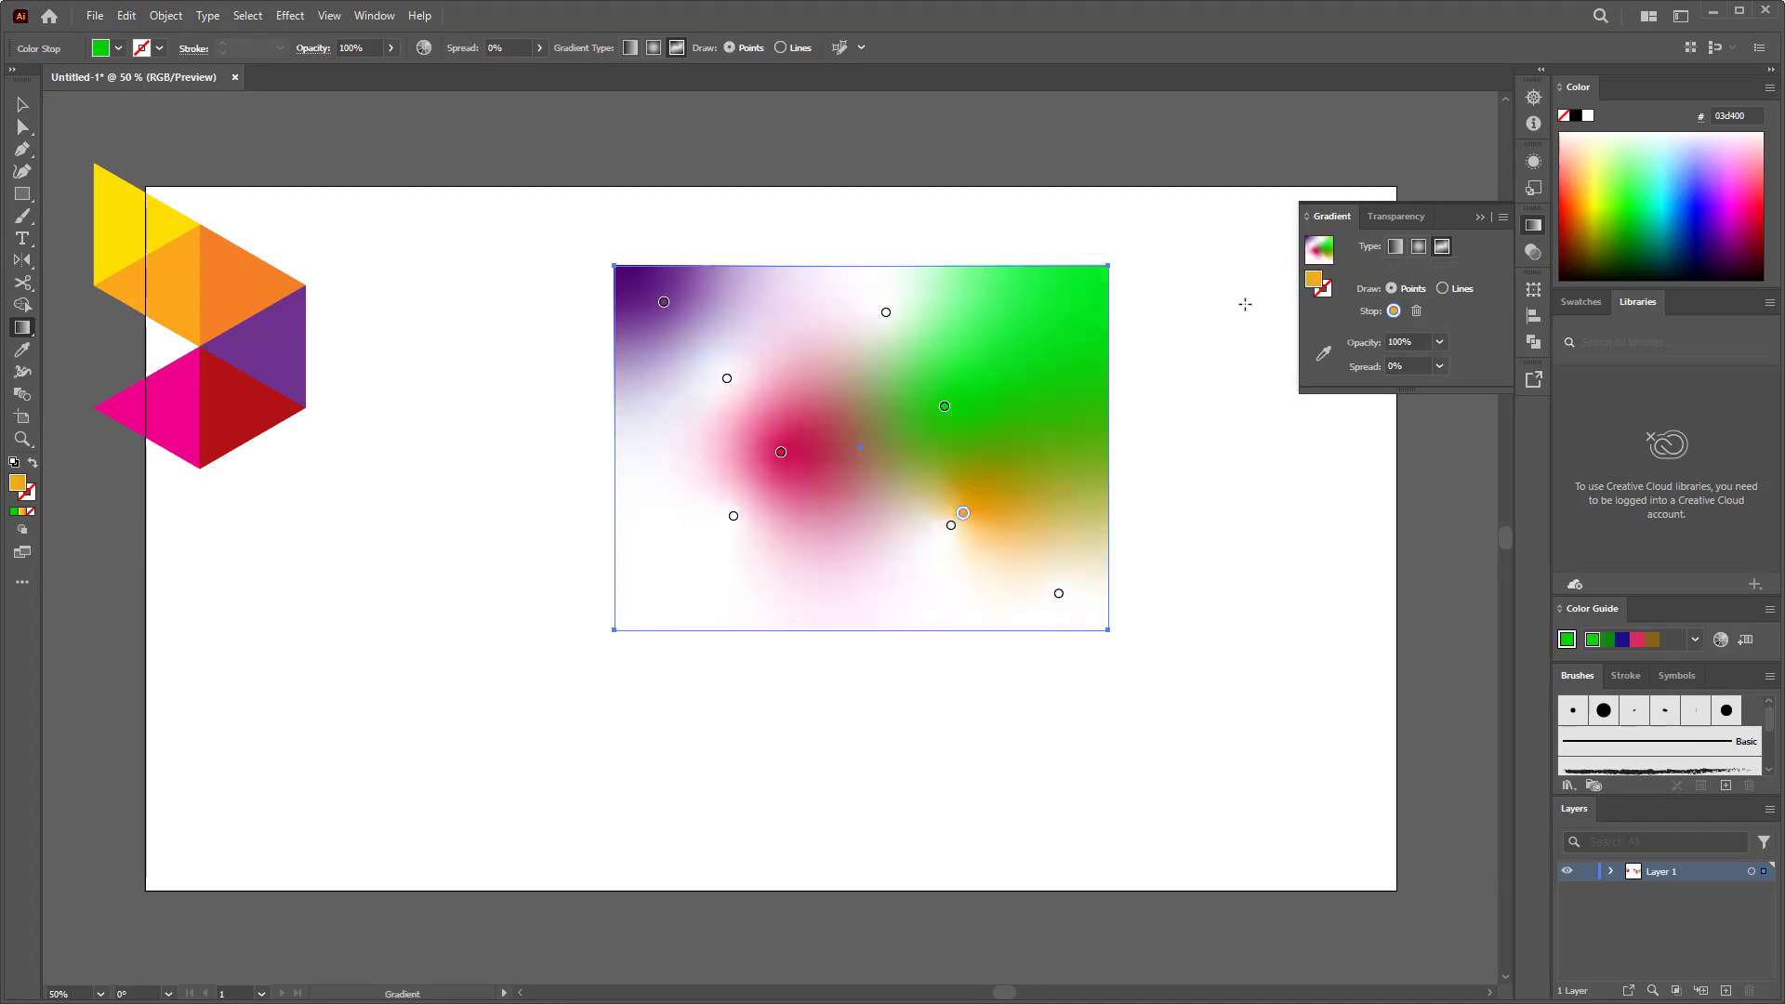
pyautogui.moveTo(663, 301); pyautogui.dragTo(663, 320)
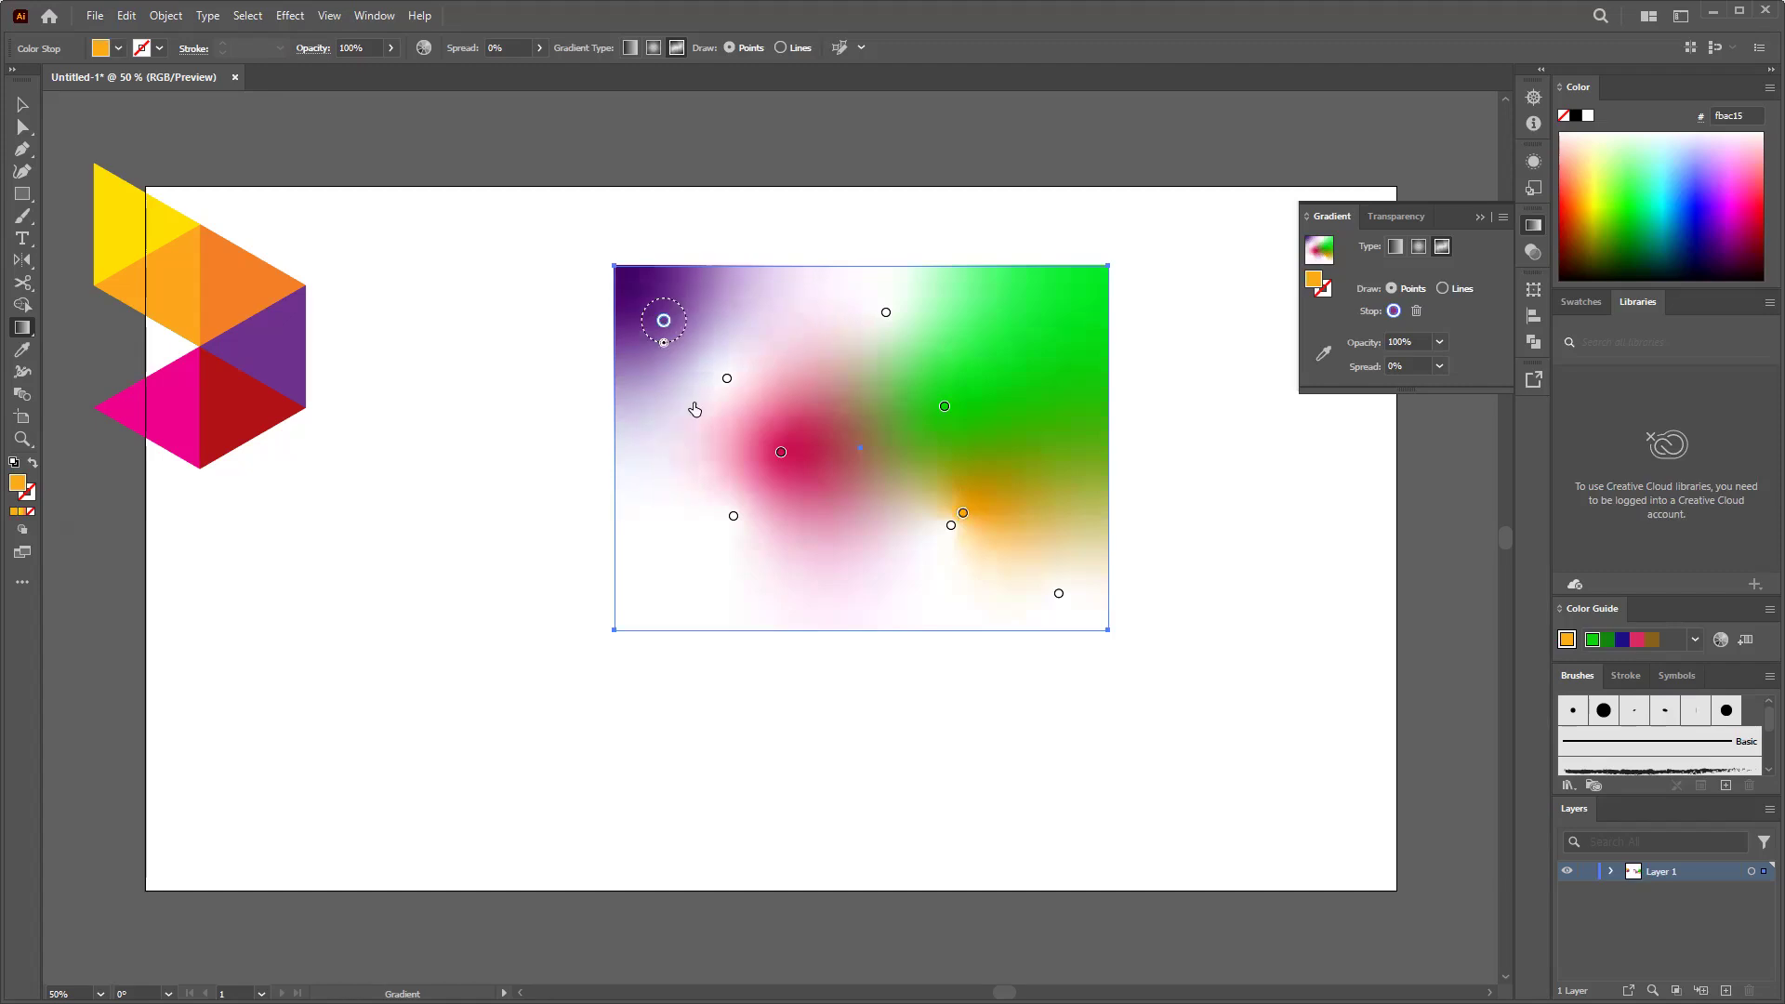
pyautogui.moveTo(732, 519); pyautogui.dragTo(647, 587)
pyautogui.moveTo(726, 378); pyautogui.dragTo(764, 341)
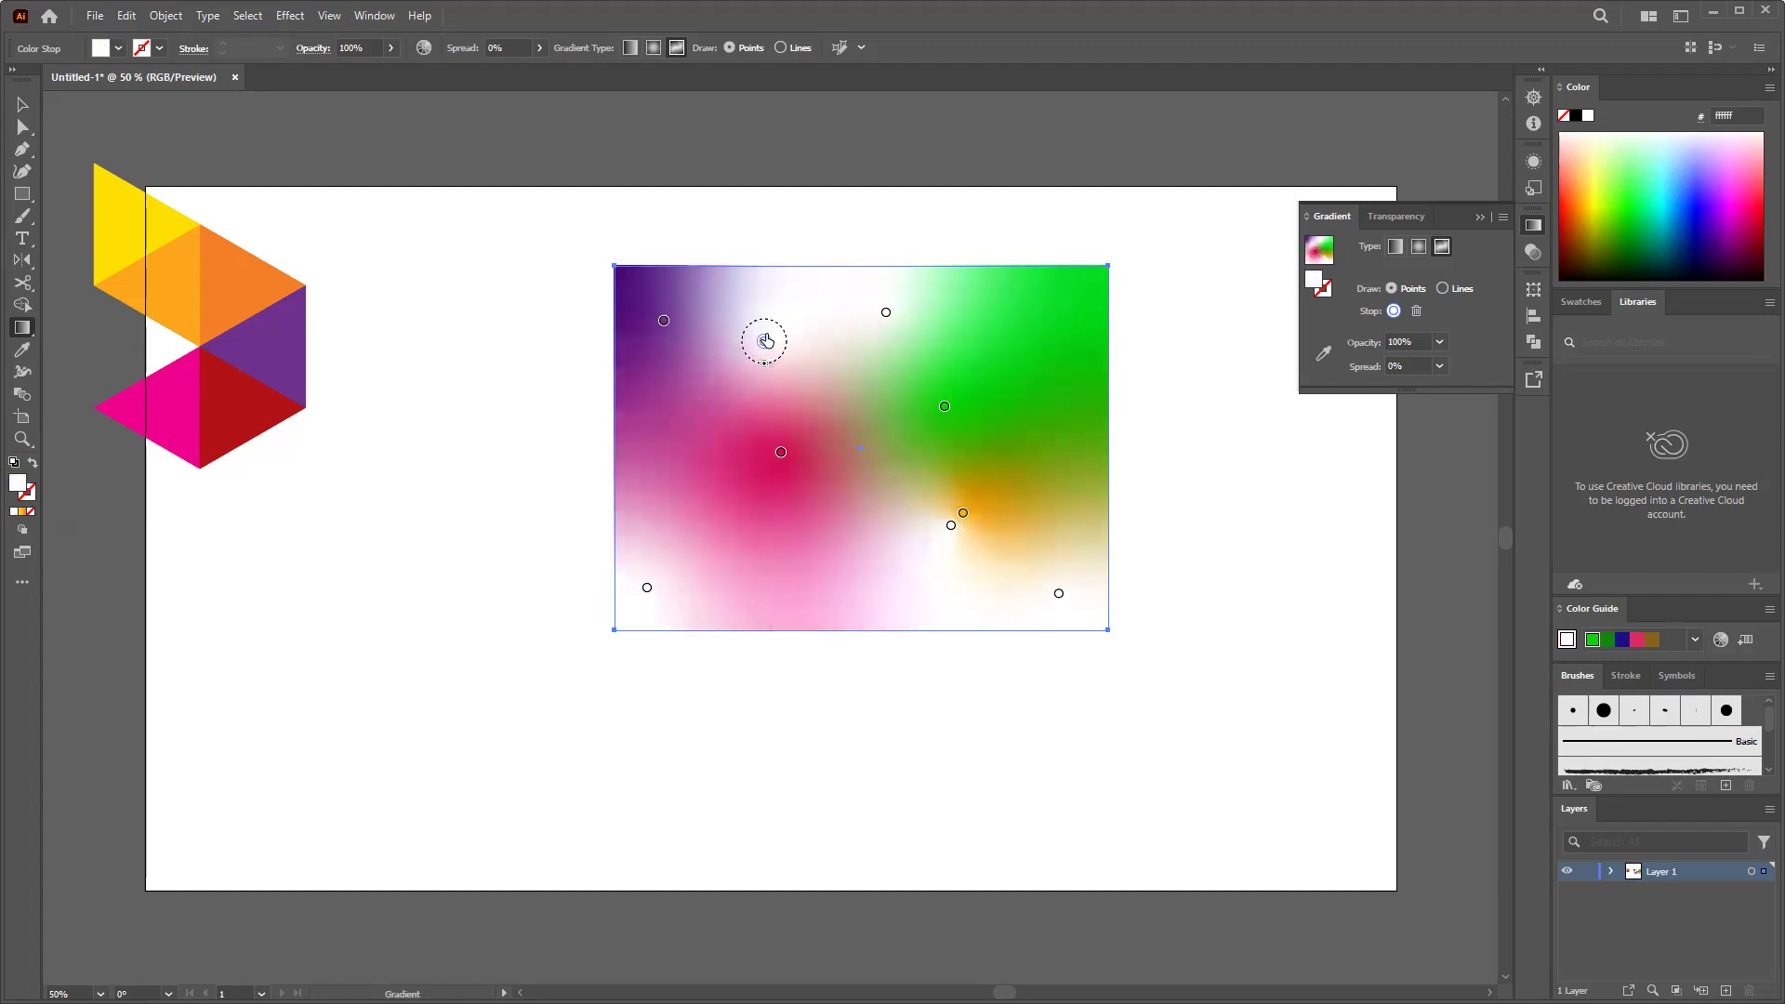
pyautogui.moveTo(886, 313); pyautogui.dragTo(800, 301)
pyautogui.moveTo(781, 452); pyautogui.dragTo(714, 495)
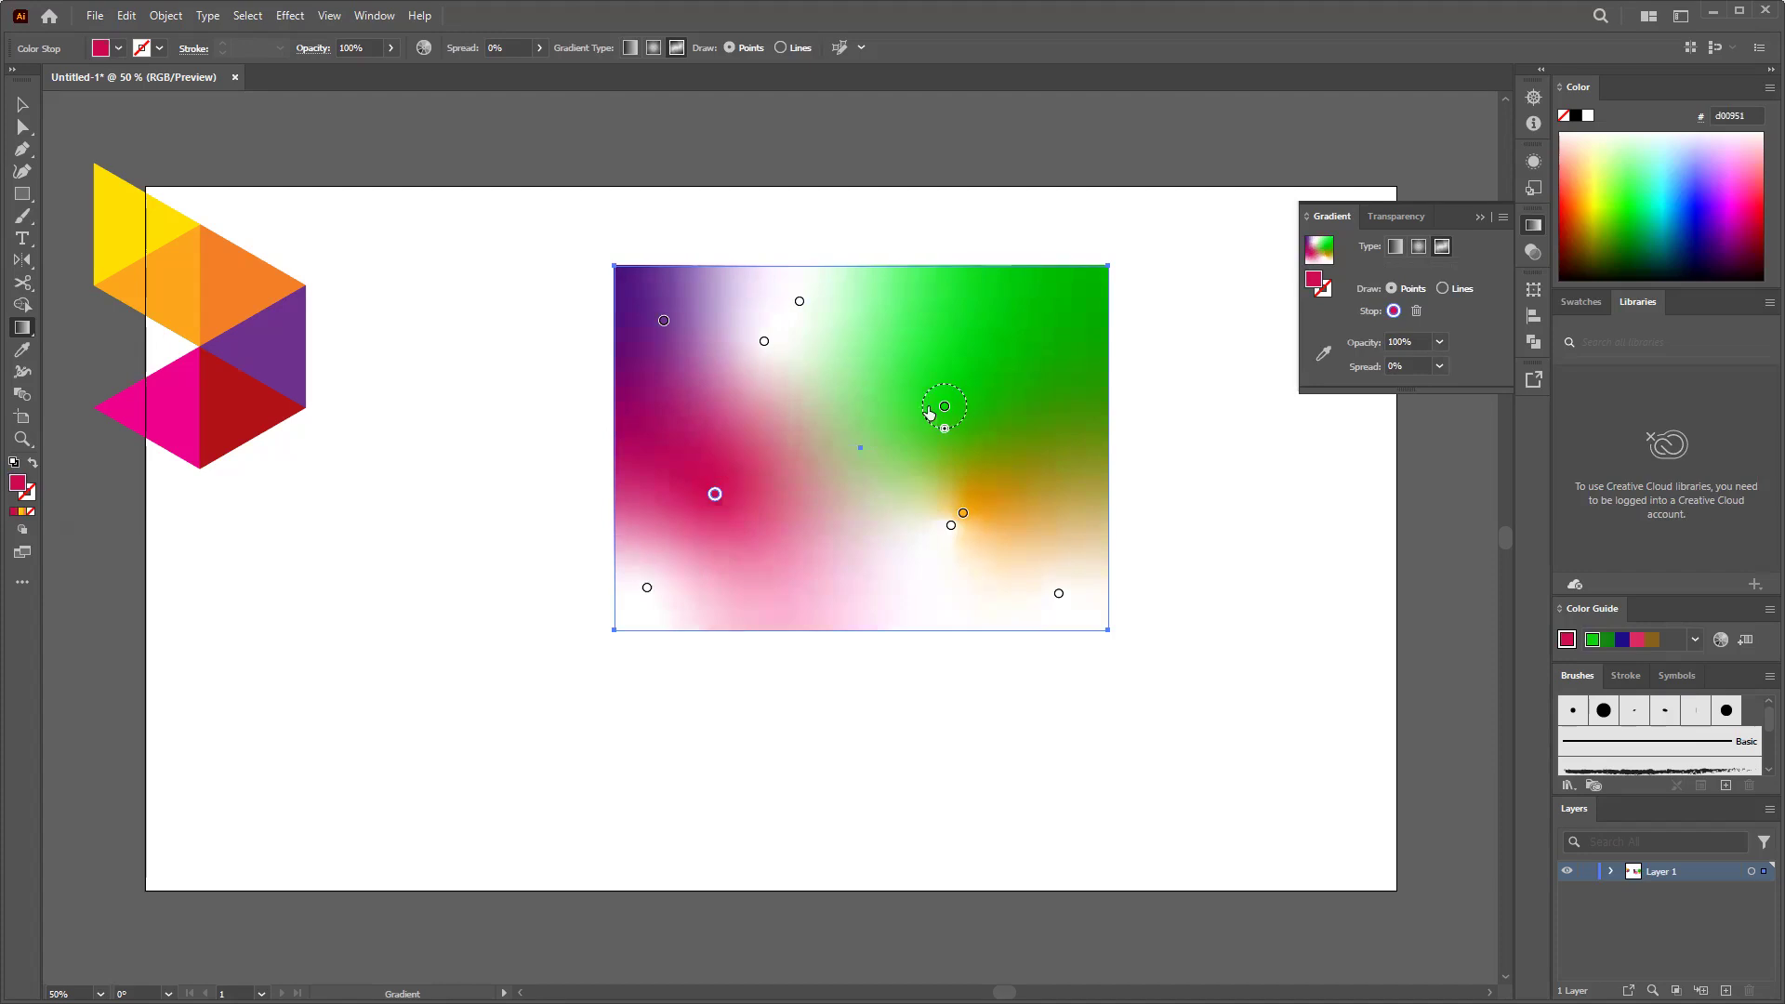
pyautogui.moveTo(764, 343); pyautogui.dragTo(763, 362)
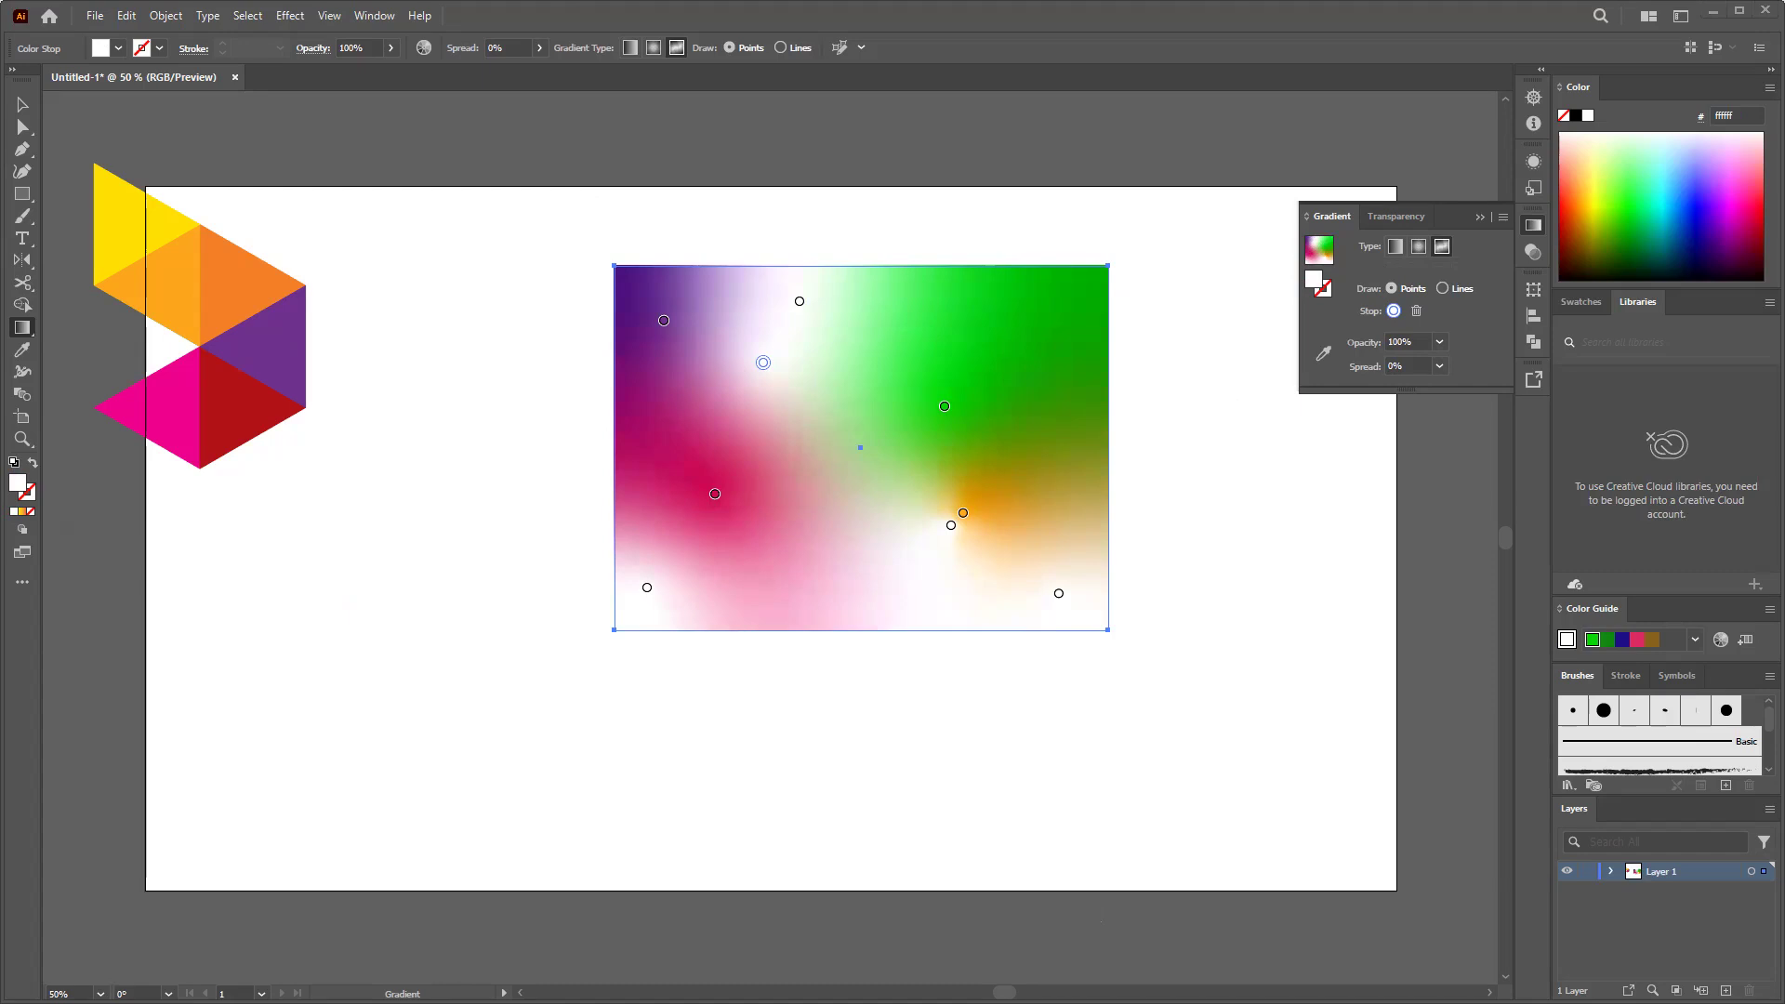
# Step: Switch to the Notepad lesson outline and highlight the topics from Copy Forward and Copy Backward through Rotate & Reflect Tool
pyautogui.hotkey('alt', 'Tab')
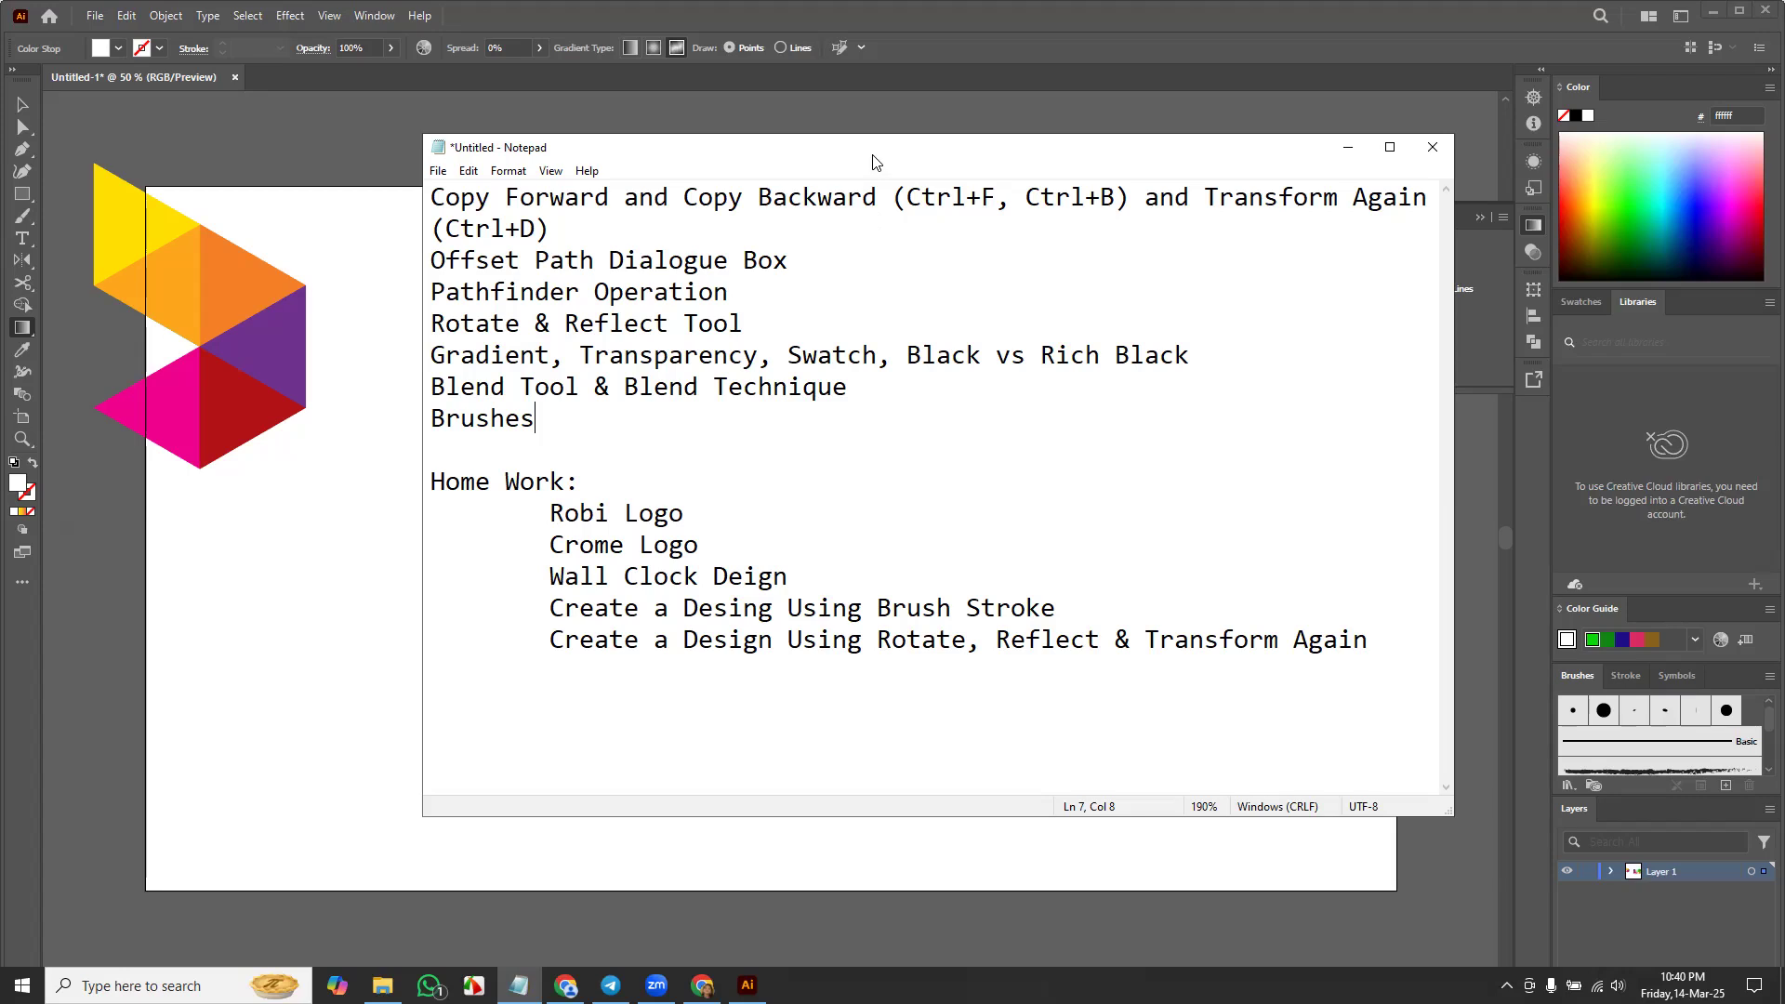
pyautogui.moveTo(877, 160); pyautogui.dragTo(810, 158)
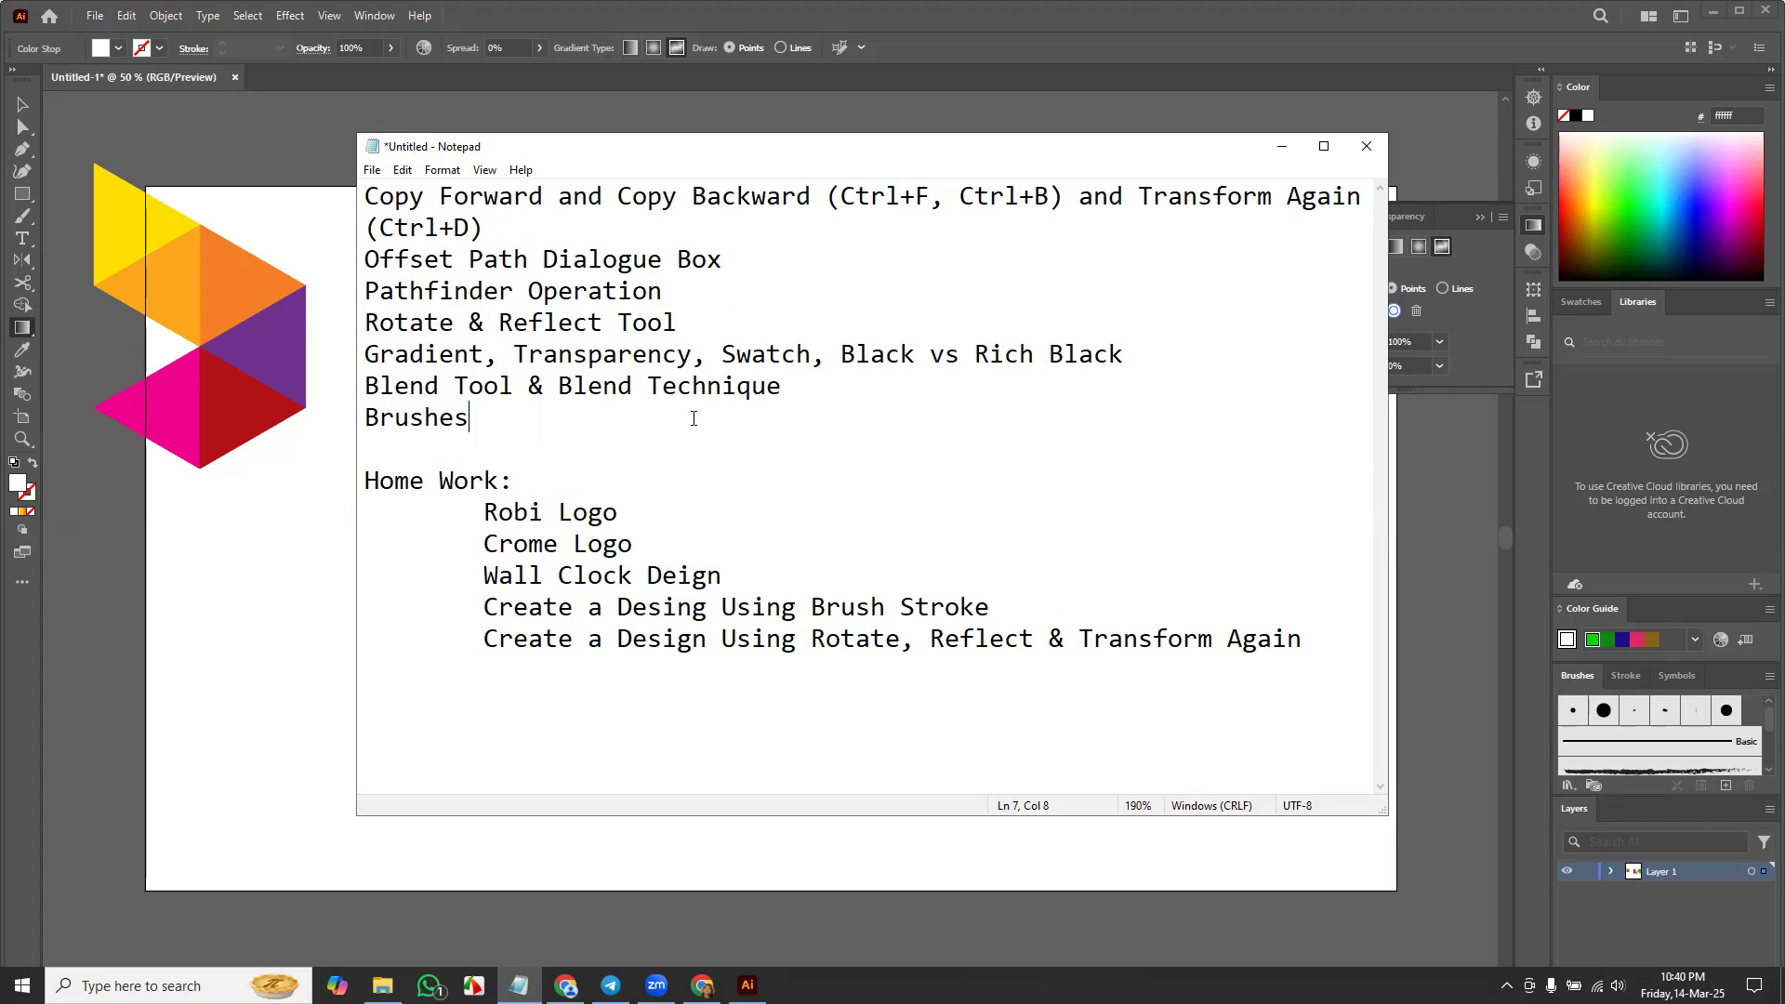
pyautogui.moveTo(692, 315); pyautogui.dragTo(365, 196)
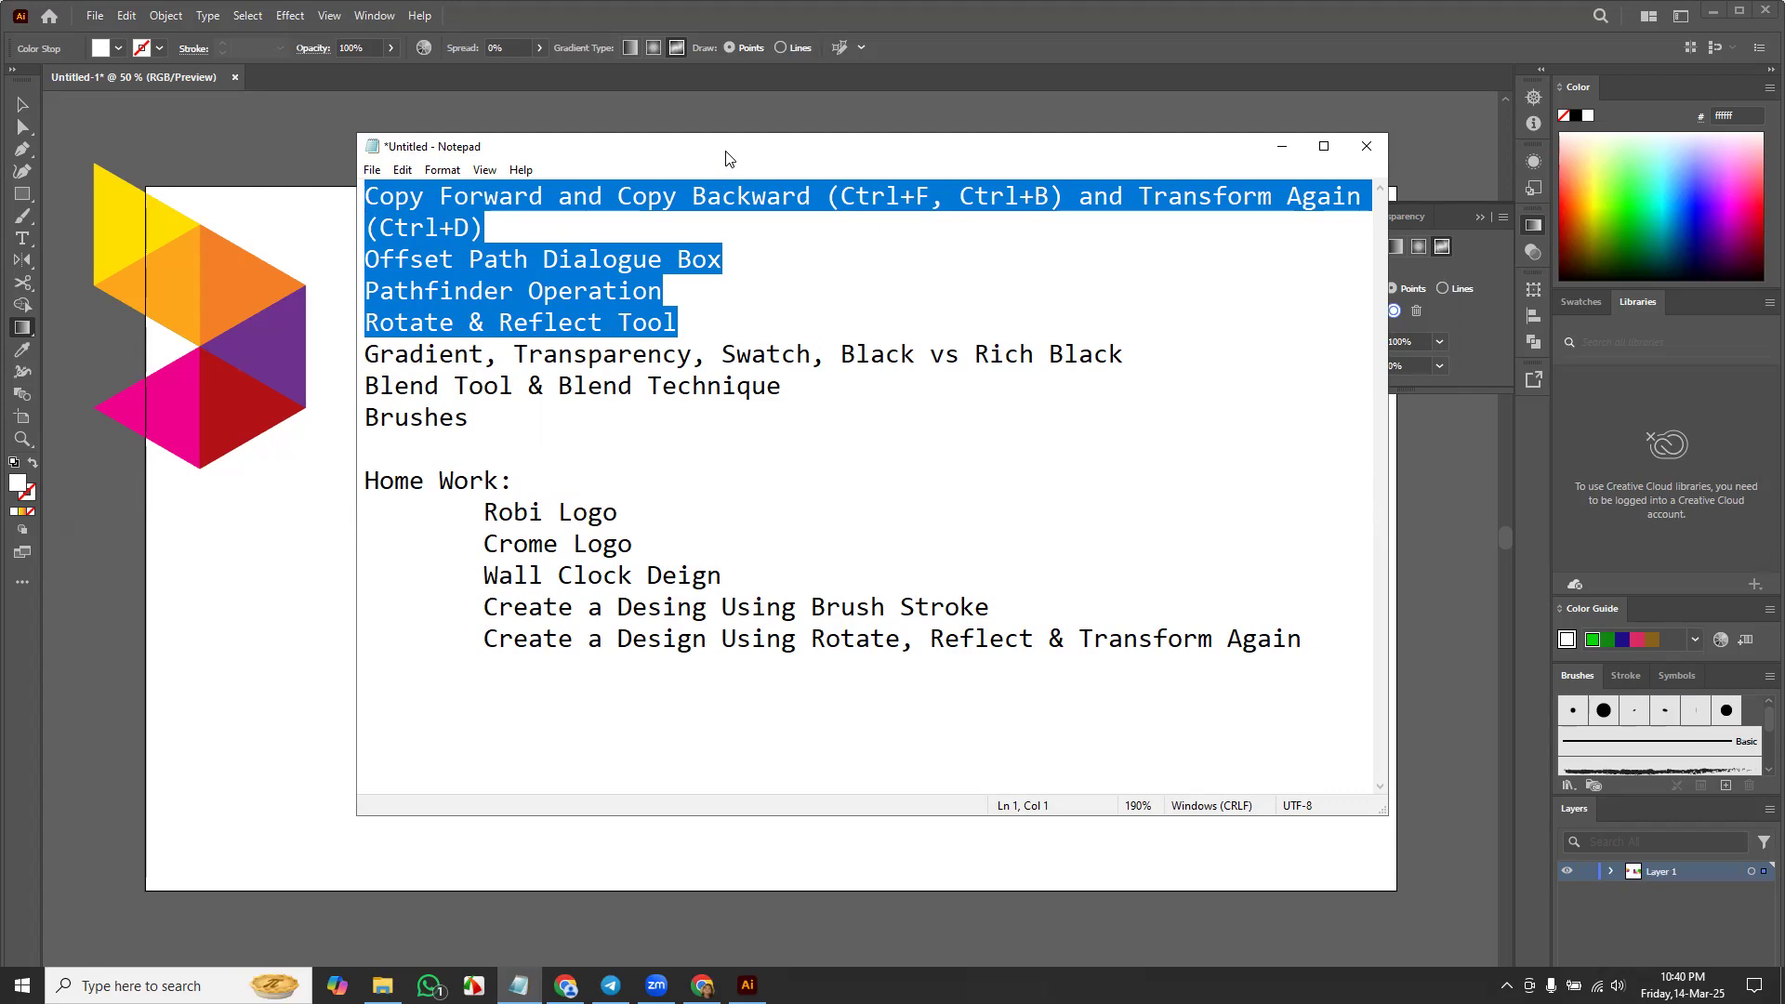
pyautogui.moveTo(726, 158); pyautogui.dragTo(712, 141)
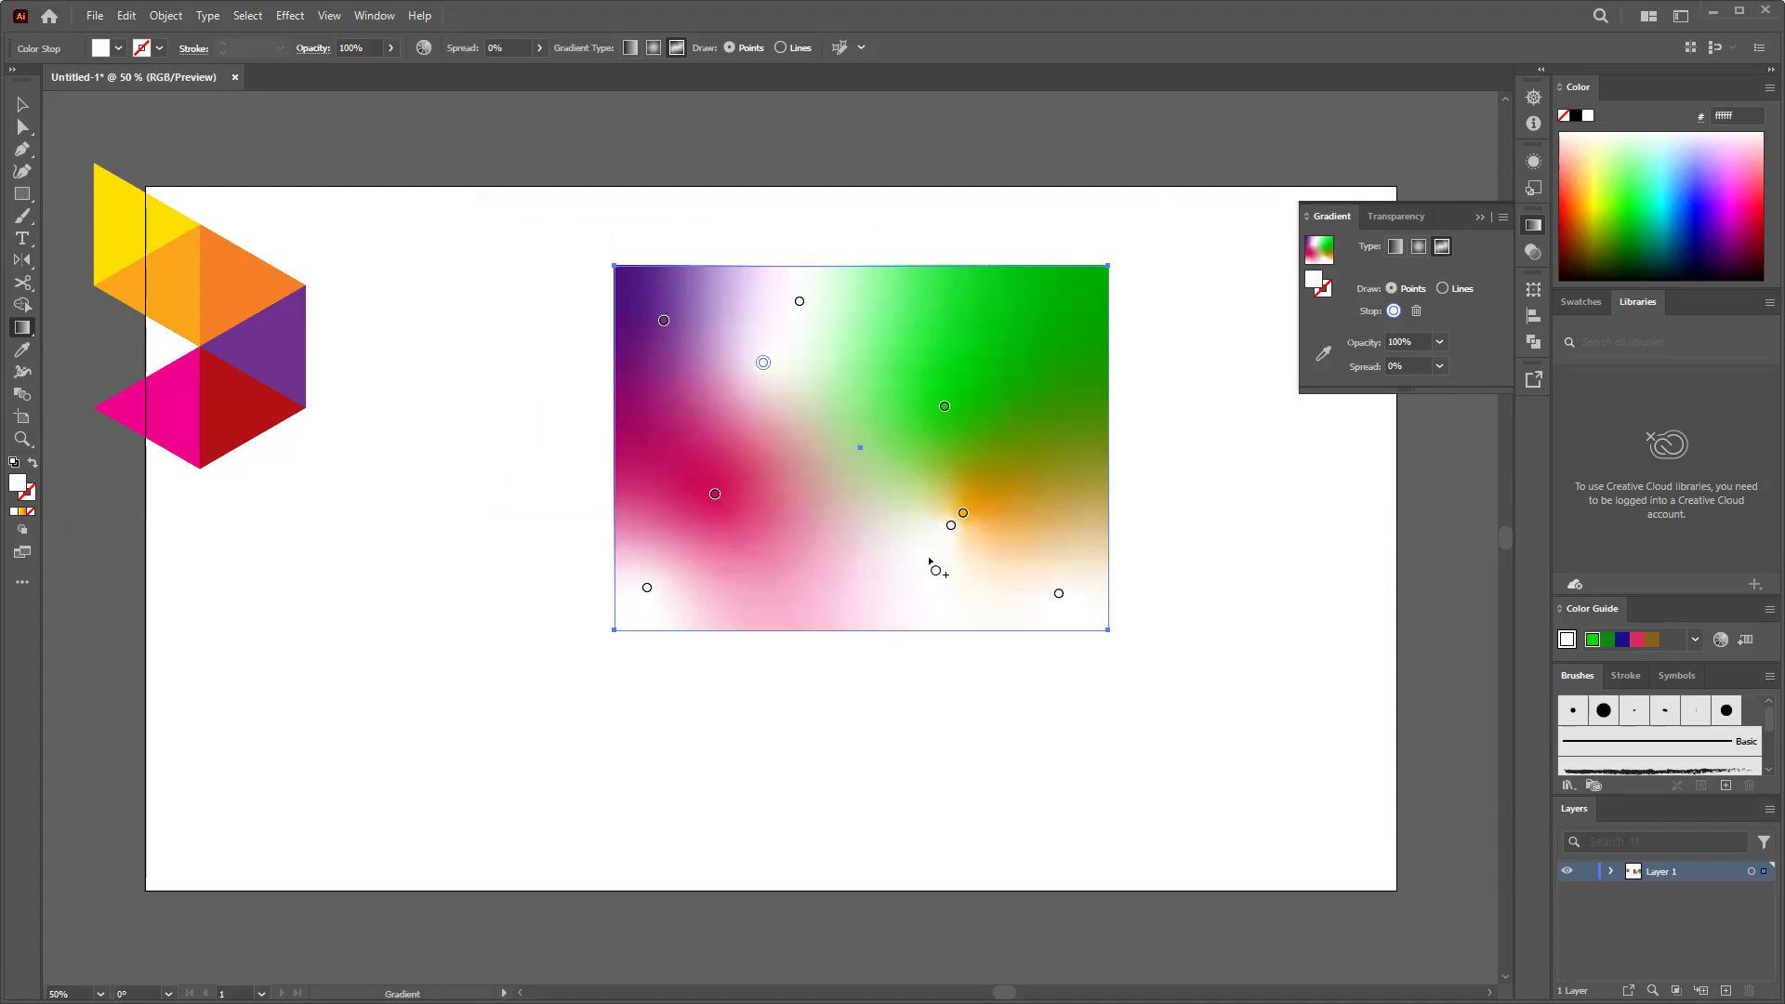
# Step: Back in Illustrator, delete the selected white point between the purple and green areas and switch to the Selection tool
pyautogui.press('Delete')
pyautogui.press('v')
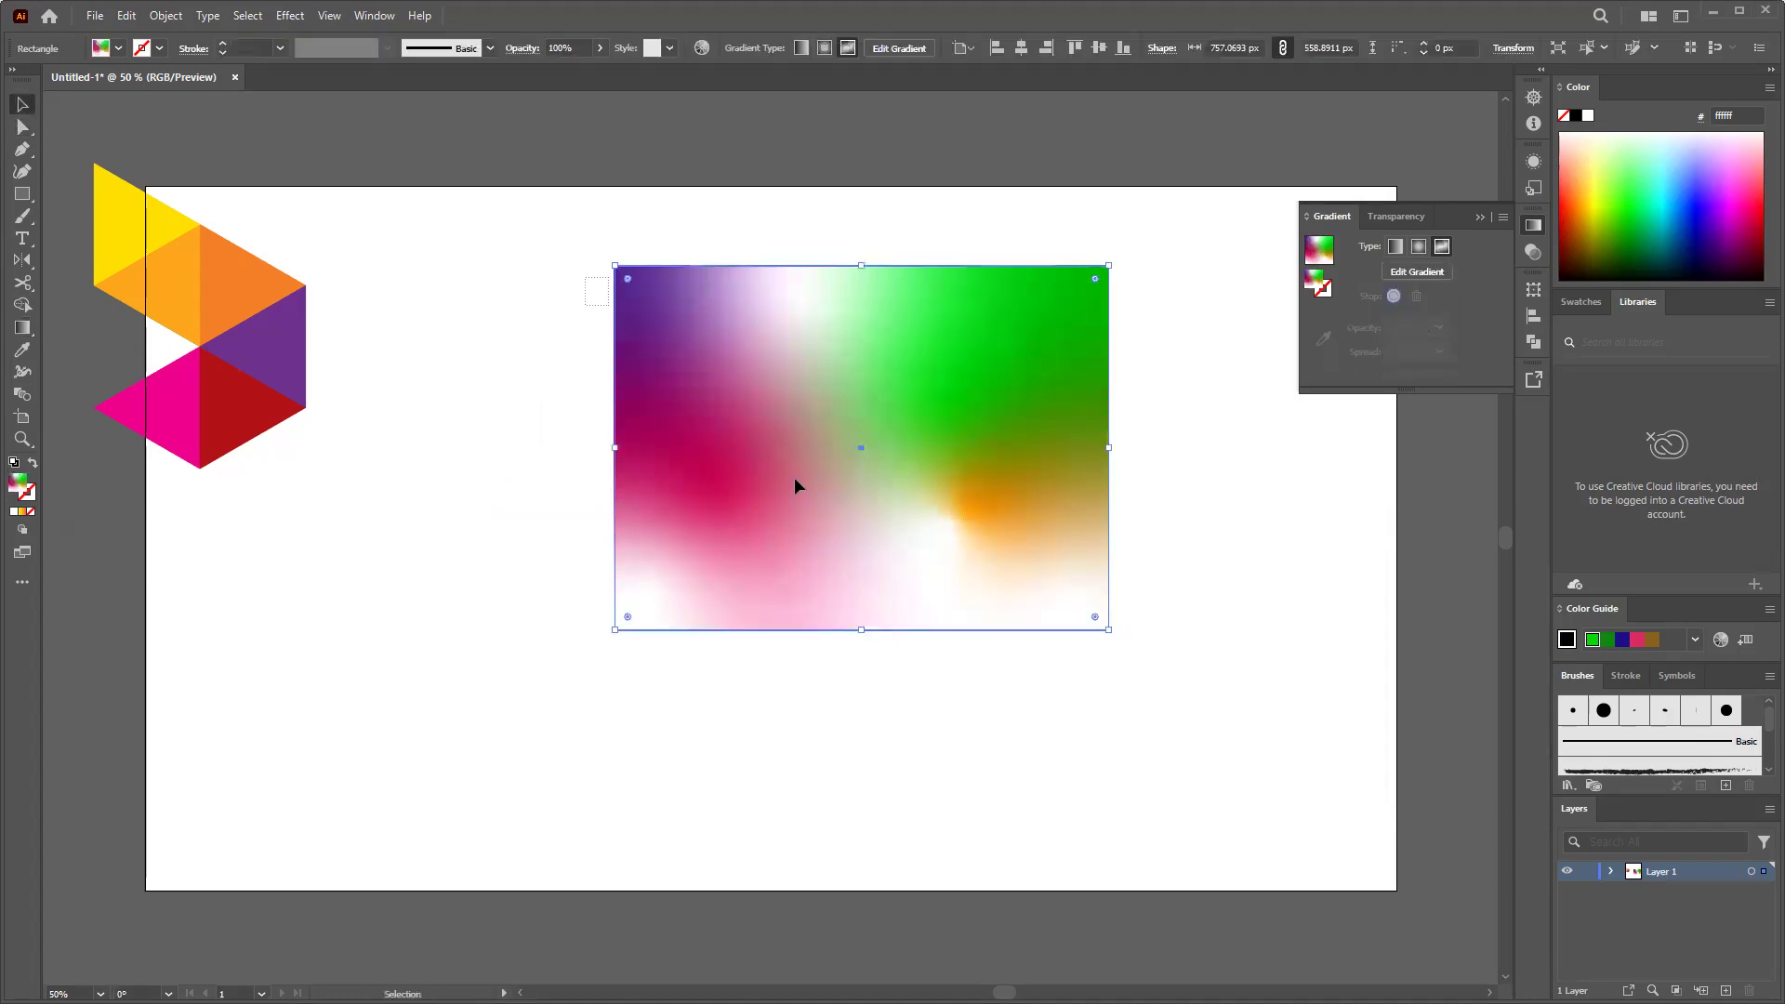